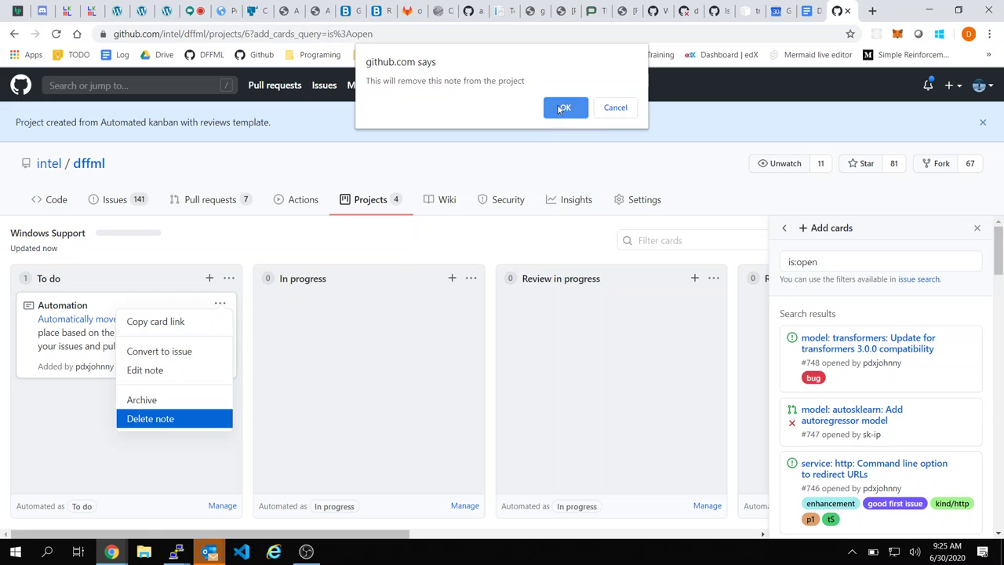
# Step: Confirm the deletion of the Automation note from the To do column of the Windows Support project
pyautogui.click(559, 106)
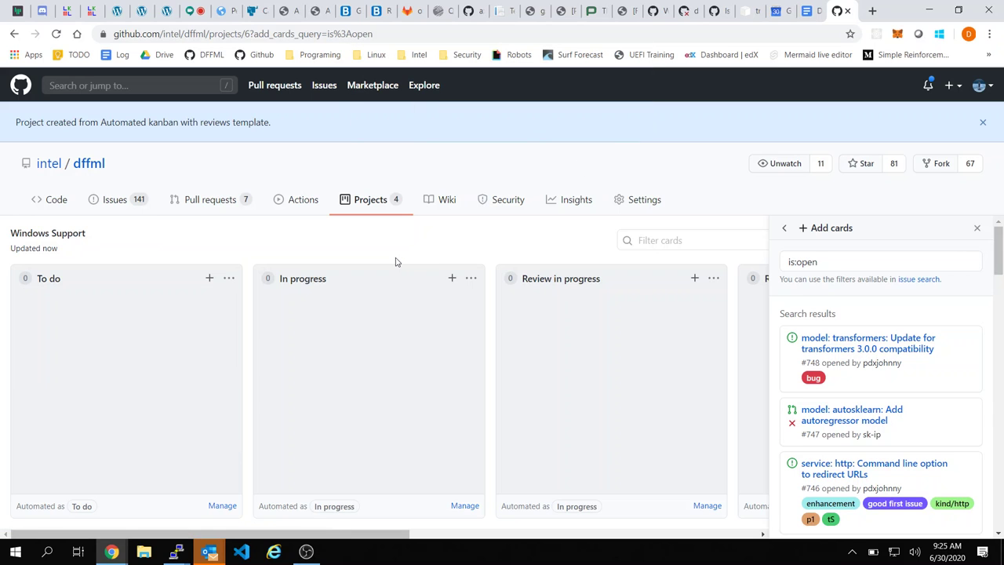
pyautogui.hotkey('alt', 'Tab')
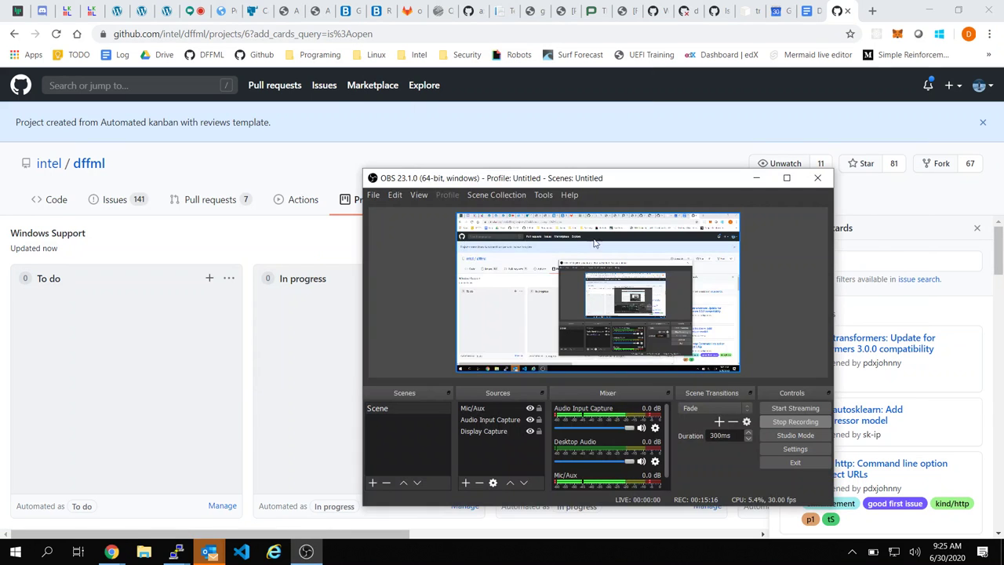
pyautogui.hotkey('alt', 'Tab')
pyautogui.hotkey('alt', 'Tab')
pyautogui.hotkey('alt', 'Tab')
pyautogui.hotkey('alt', 'Tab')
pyautogui.hotkey('alt', 'Tab')
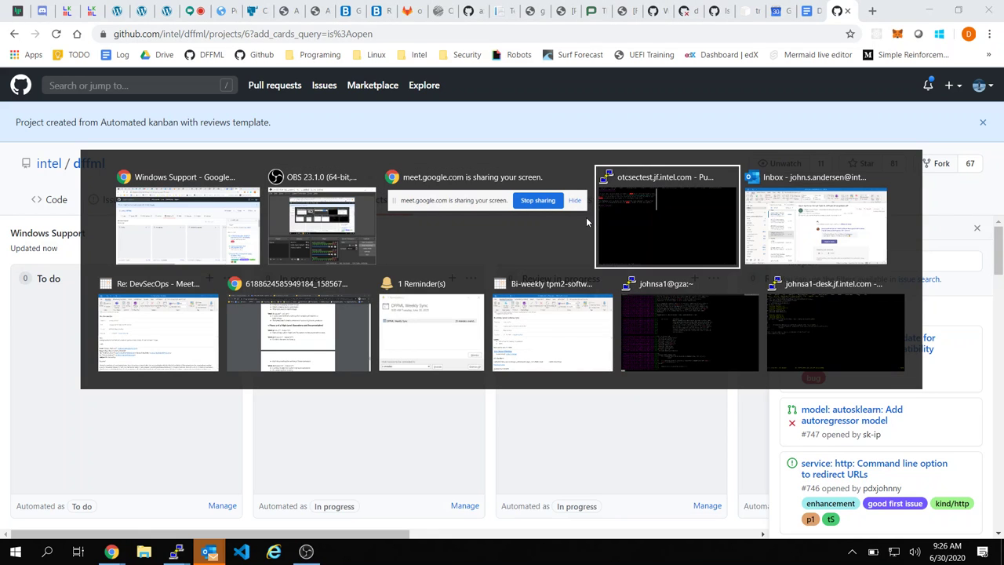
pyautogui.hotkey('alt', 'Tab')
pyautogui.hotkey('alt', 'Tab')
pyautogui.hotkey('alt', 'Tab')
pyautogui.hotkey('alt', 'Tab')
pyautogui.hotkey('alt', 'Tab')
pyautogui.hotkey('alt', 'Tab')
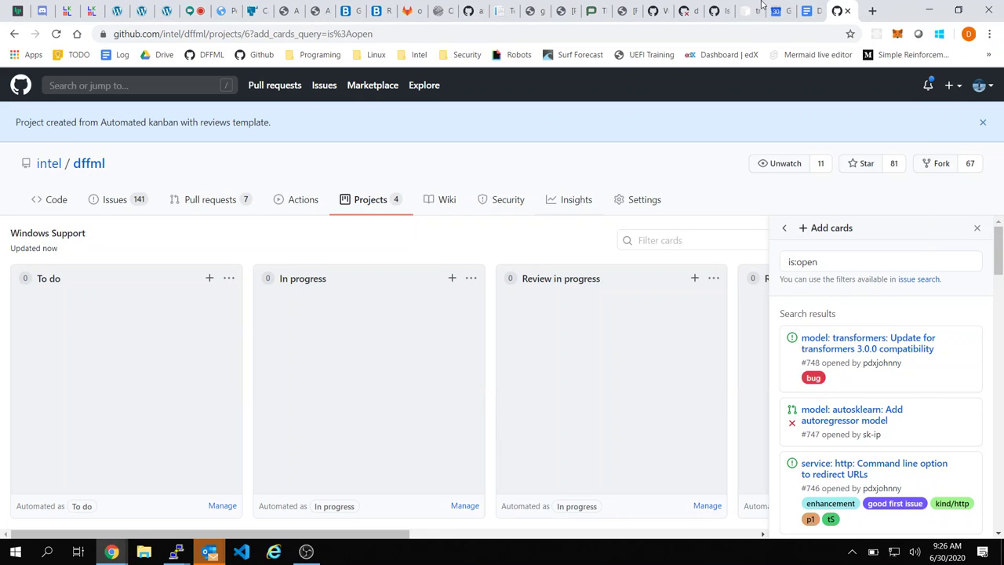
# Step: In the DFFML Weekly Sync minutes, copy the June 23rd Windows documentation points through "Maybe event give the option to use"
pyautogui.click(810, 11)
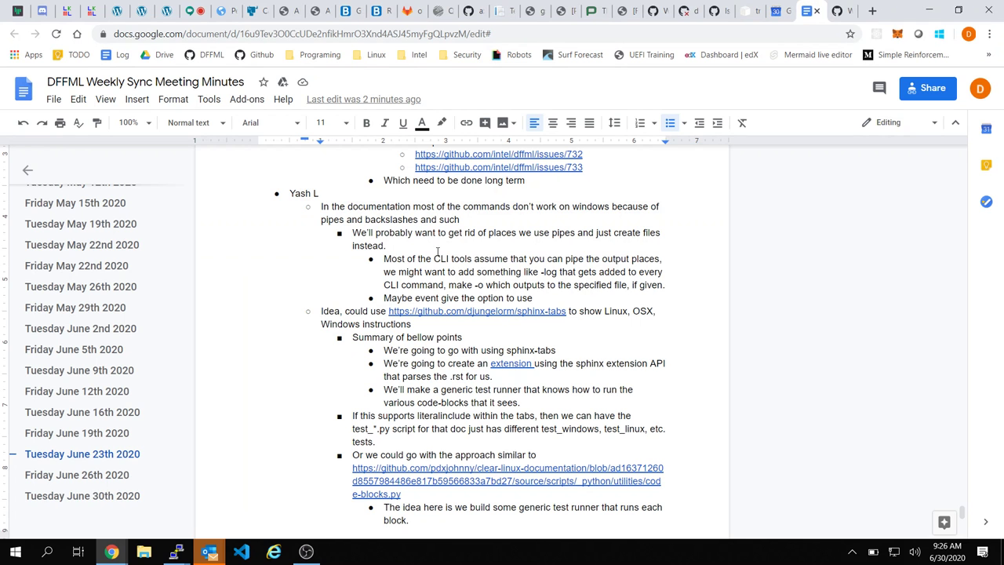
pyautogui.click(330, 233)
pyautogui.click(304, 215)
pyautogui.keyDown('shift'); pyautogui.click(357, 220); pyautogui.keyUp('shift')
pyautogui.click(357, 220)
pyautogui.moveTo(320, 206); pyautogui.dragTo(469, 220)
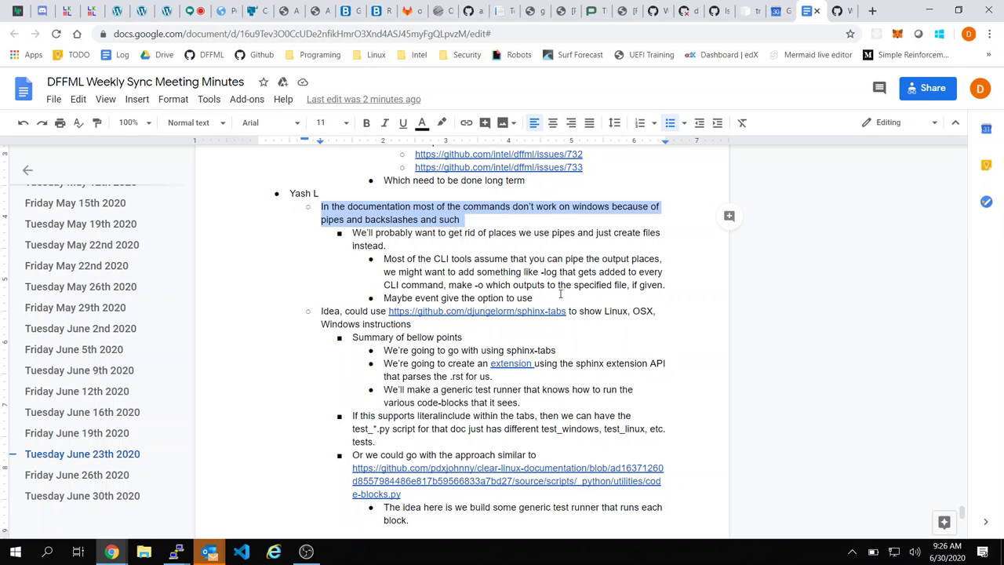
pyautogui.moveTo(560, 294); pyautogui.dragTo(327, 210)
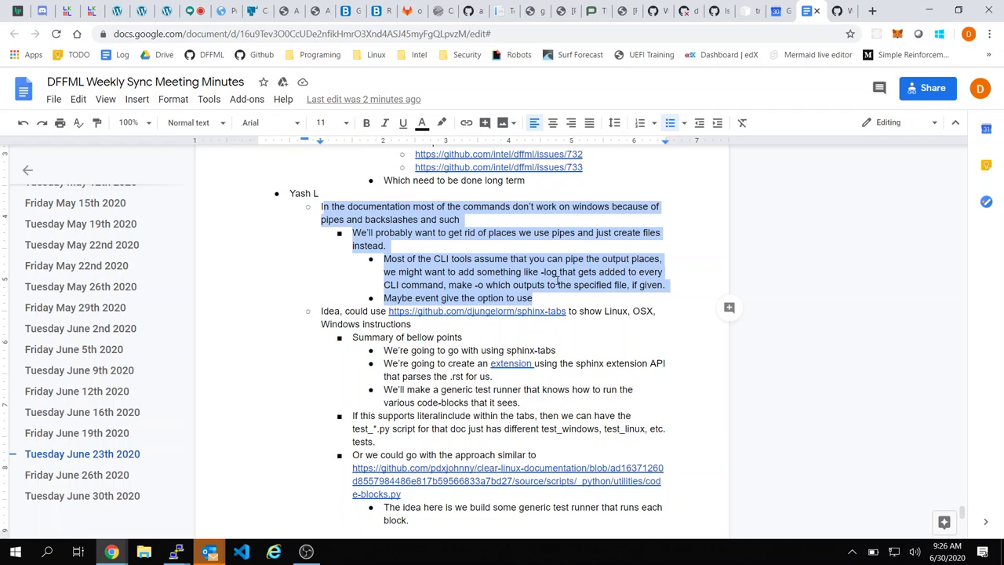
# Step: Back in the Windows Support project, close the card search and start a To do note with the copied Windows documentation text
pyautogui.click(852, 7)
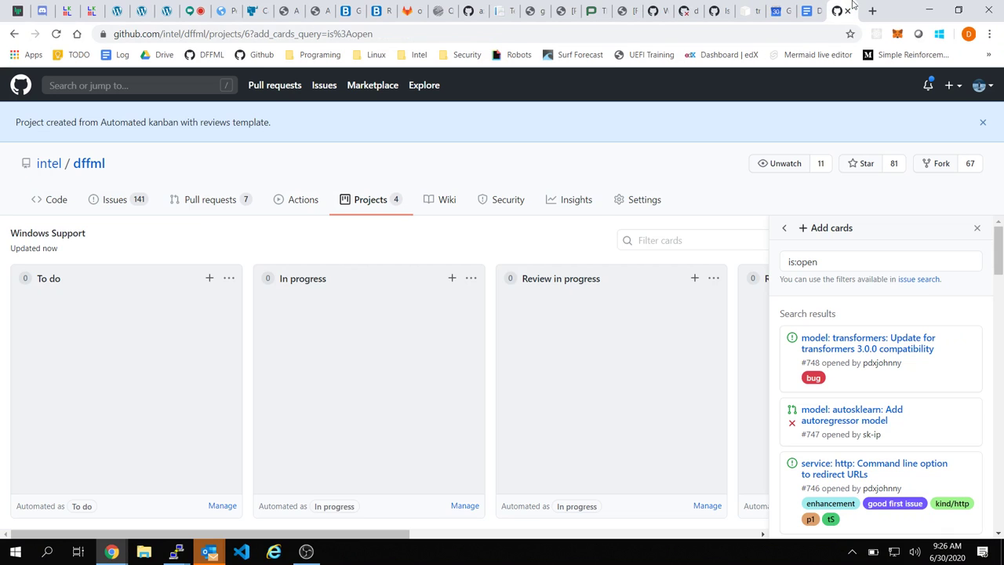
pyautogui.click(976, 227)
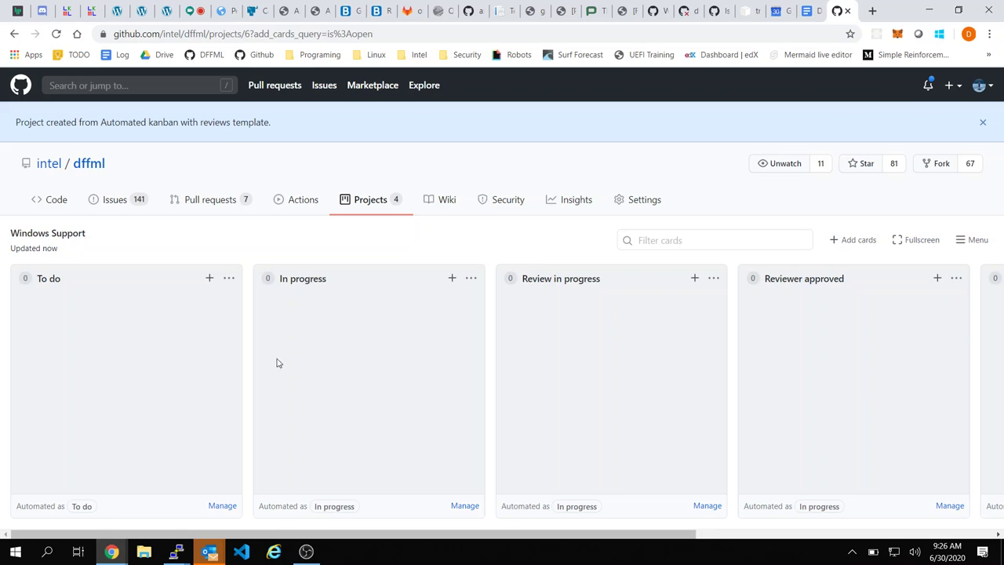
pyautogui.click(209, 279)
pyautogui.write("n the documentation most of the commands don't work on windows because of pipes and backslashes and such We'll probably want to get rid of places we use pipes and just create files instead. Most of the CLI tools assume that you can pipe the output places, we might want to add something like -log that gets added to every CLI command, make -o which outputs to the specified file, if given. Maybe event give the option to use")
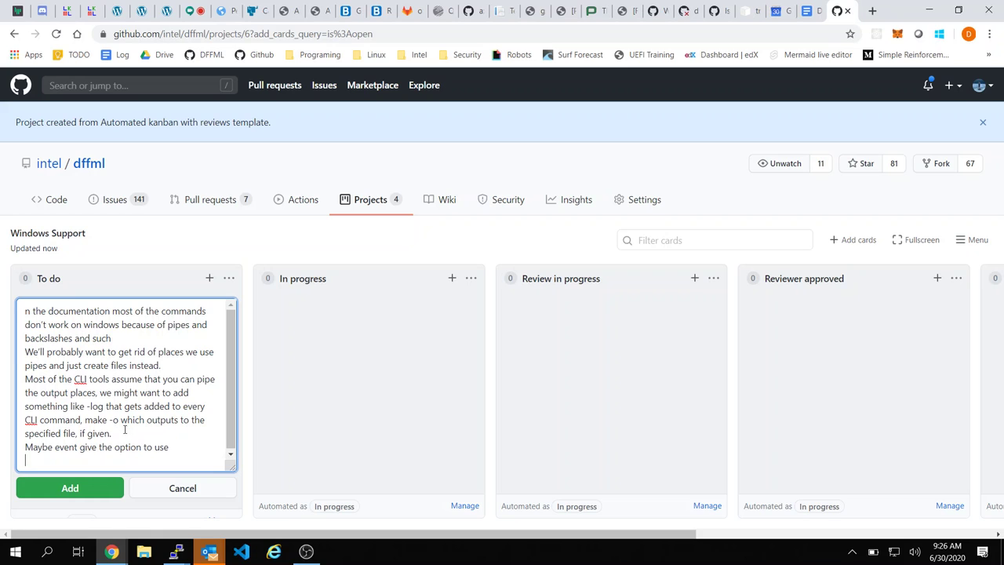
# Step: Remove the "Maybe event give the option to use" line from the note and separate its paragraphs with blank lines
pyautogui.moveTo(123, 427); pyautogui.dragTo(176, 465)
pyautogui.press('BackSpace')
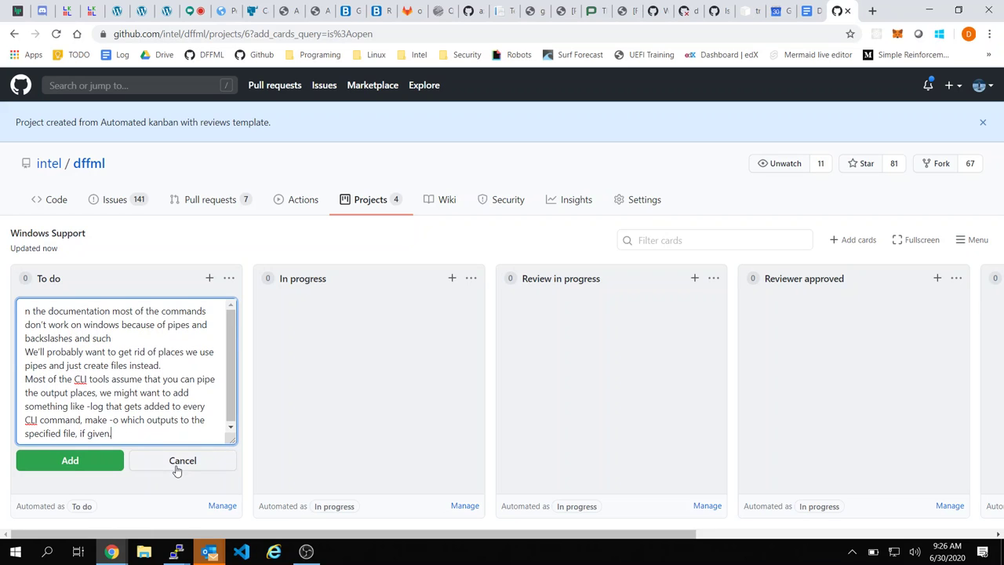
pyautogui.click(25, 379)
pyautogui.press('Return')
pyautogui.press('Return')
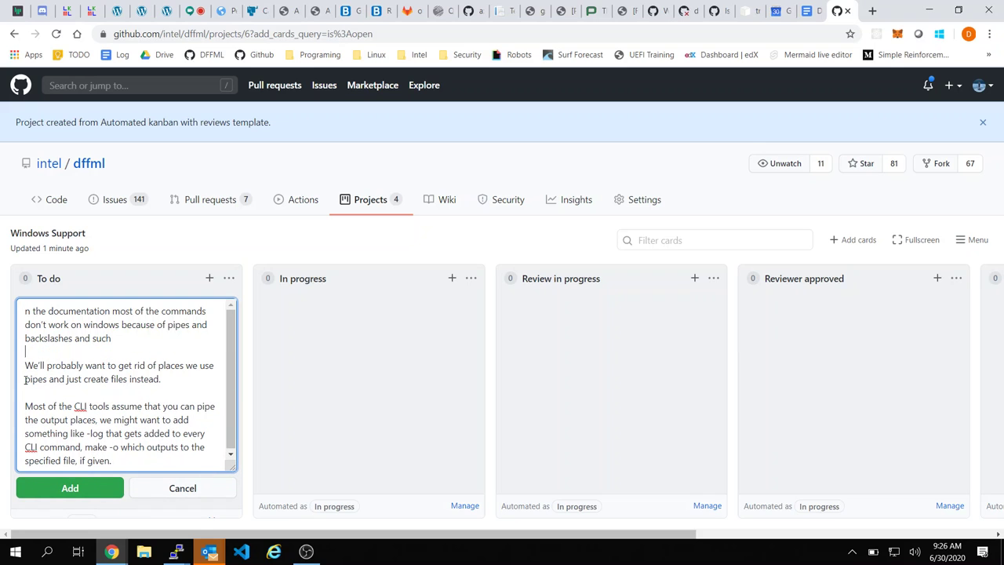
pyautogui.click(306, 551)
pyautogui.click(362, 228)
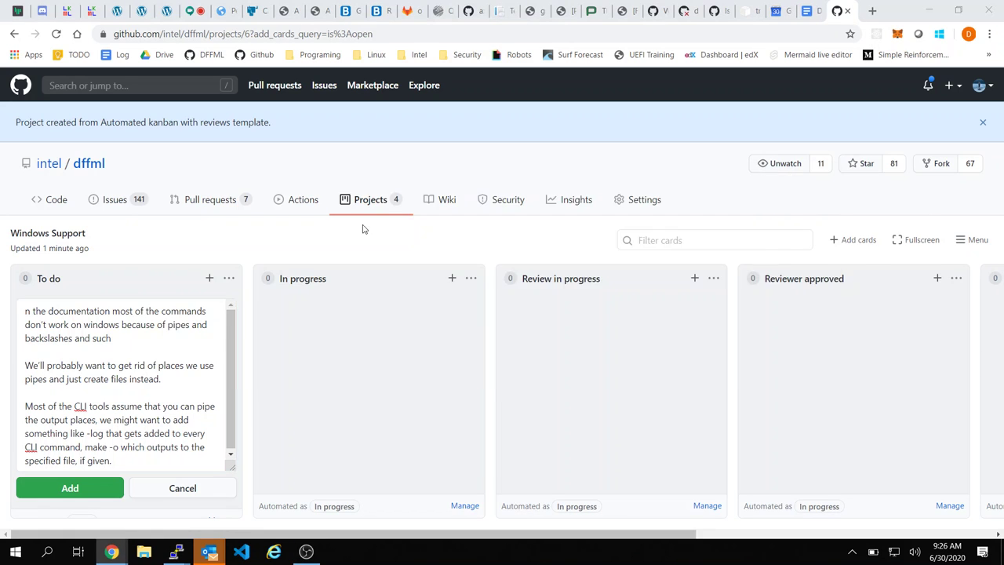
pyautogui.hotkey('alt', 'Tab')
pyautogui.press('Tab')
pyautogui.press('Tab')
pyautogui.press('Tab')
pyautogui.press('Tab')
pyautogui.press('Tab')
pyautogui.press('Tab')
pyautogui.press('Tab')
pyautogui.press('Tab')
pyautogui.press('Tab')
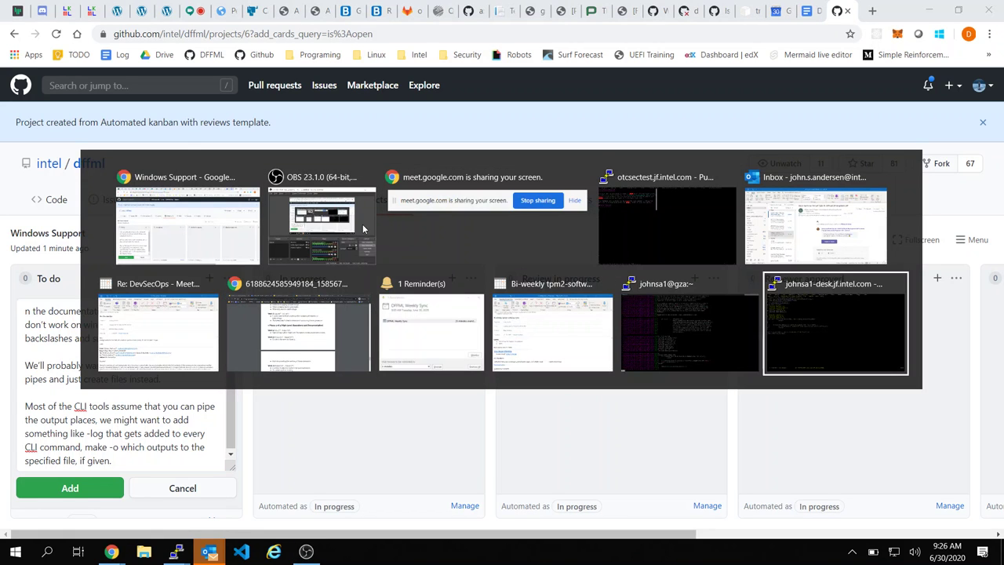
pyautogui.press('Escape')
# Step: Replace the To do note's text with the minutes' passage from "In the documentation most of the commands" through "specified file, if given."
pyautogui.click(808, 11)
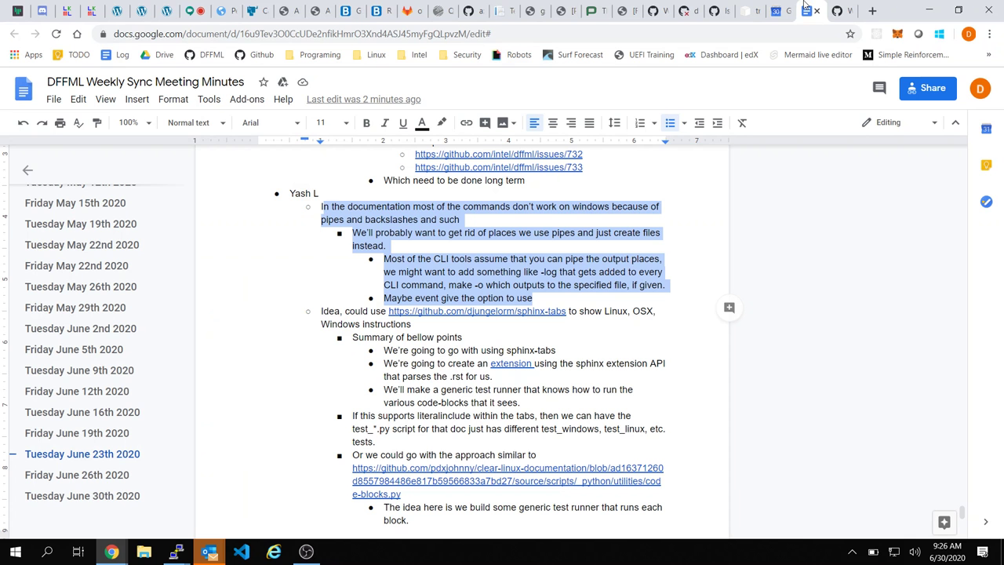
pyautogui.click(414, 261)
pyautogui.moveTo(320, 209); pyautogui.dragTo(677, 284)
pyautogui.hotkey('ctrl', 'c')
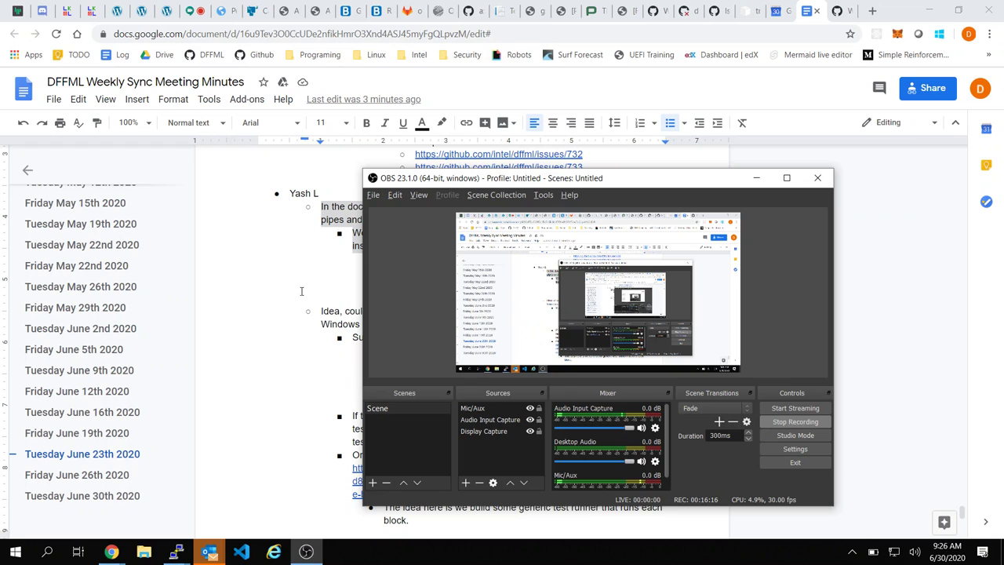
pyautogui.click(839, 11)
pyautogui.hotkey('ctrl', 'a')
pyautogui.hotkey('ctrl', 'v')
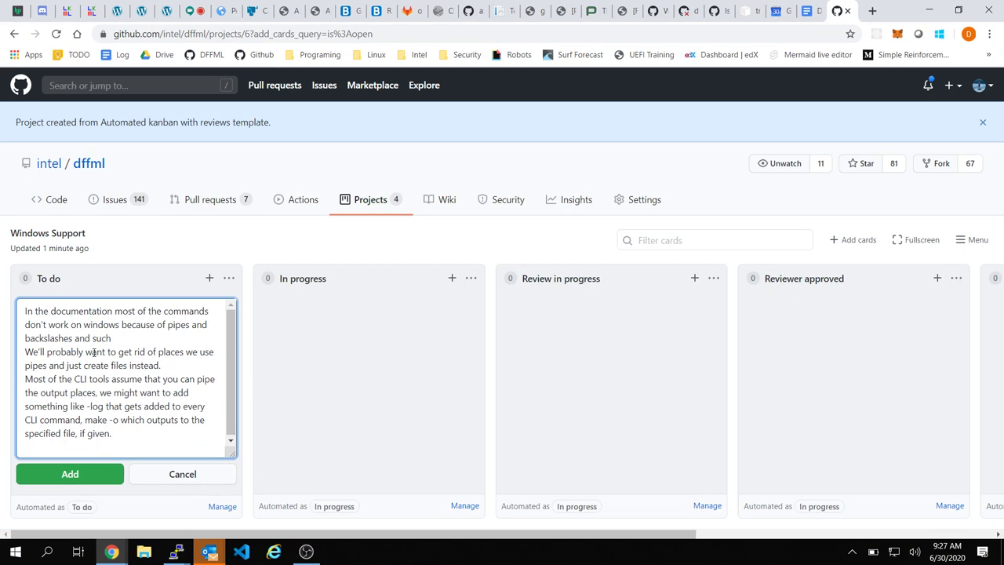
# Step: Separate the note's three paragraphs with blank lines, remove the trailing empty line, and add the note to To do
pyautogui.press('Return')
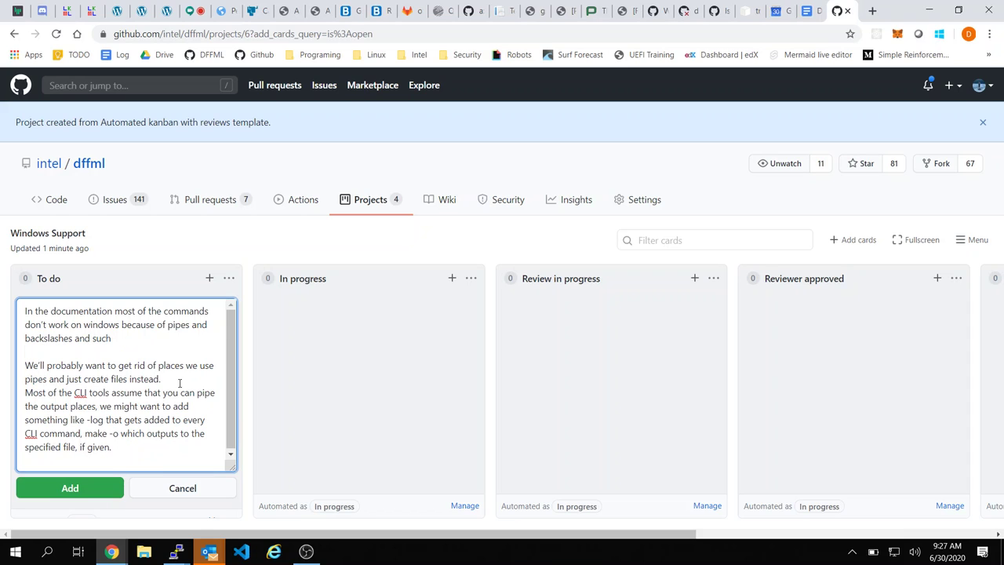
pyautogui.click(179, 382)
pyautogui.press('Return')
pyautogui.scroll(-1, 164, 423)
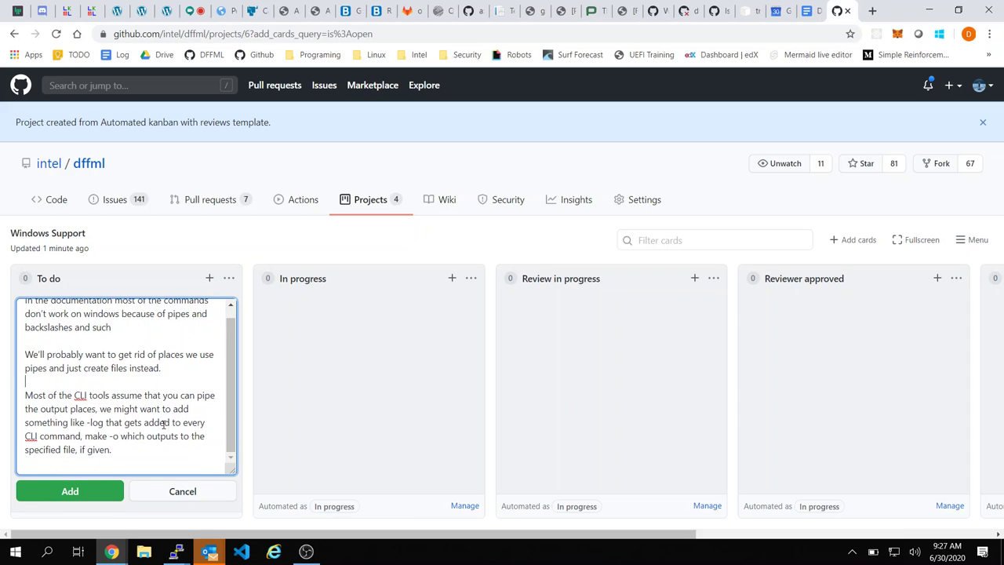
pyautogui.click(102, 465)
pyautogui.press('BackSpace')
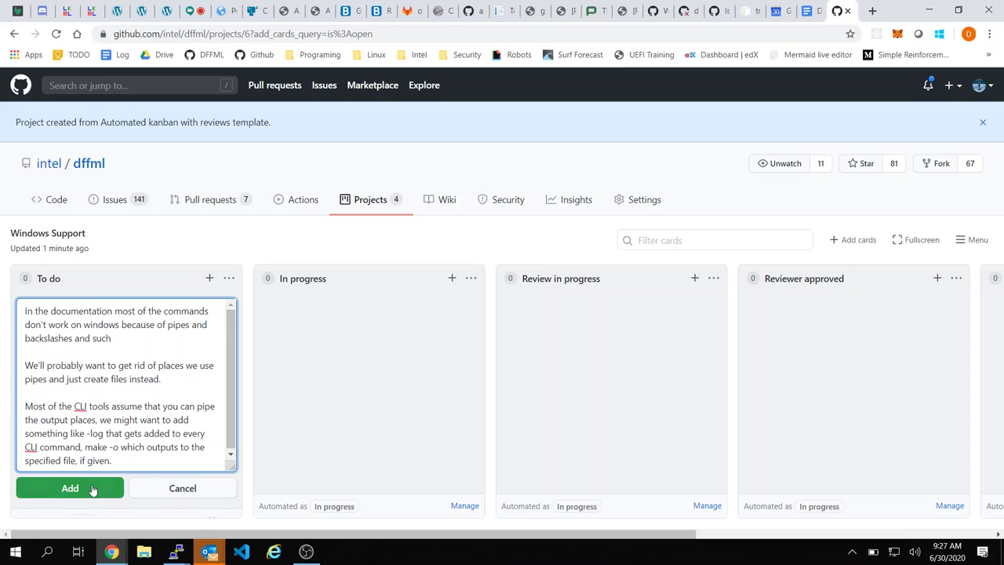
pyautogui.click(91, 490)
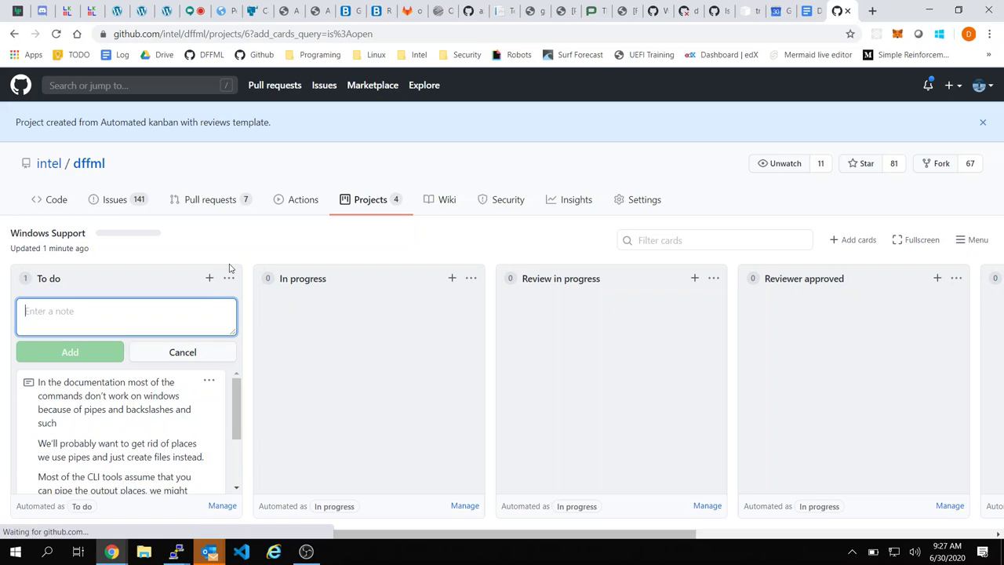
# Step: Copy the minutes' bullet about using sphinx-tabs to show Linux, OSX, Windows instructions, without its sub-points
pyautogui.click(808, 10)
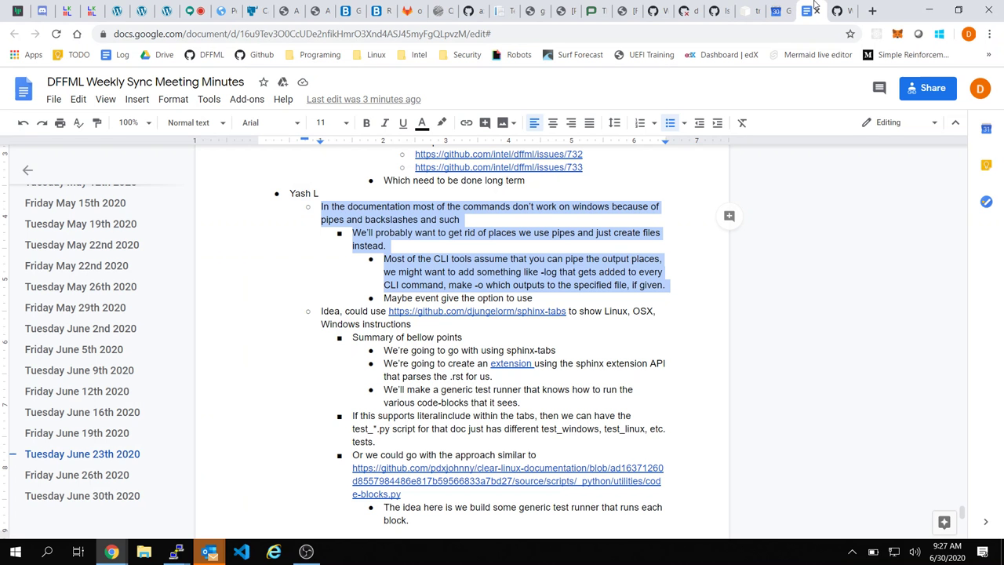
pyautogui.moveTo(317, 314); pyautogui.dragTo(403, 312)
pyautogui.click(373, 327)
pyautogui.scroll(-3, 372, 328)
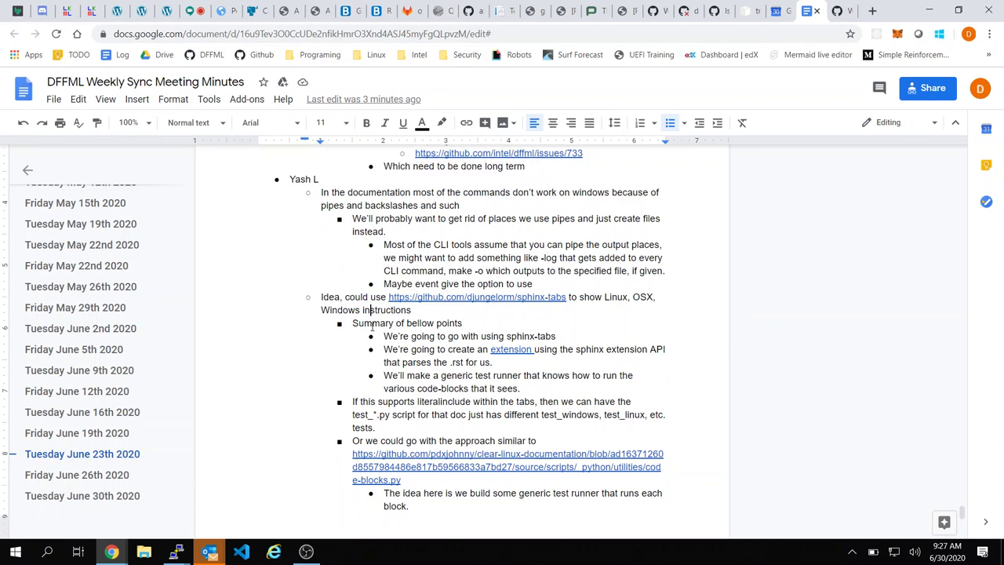
pyautogui.moveTo(421, 410); pyautogui.dragTo(347, 241)
pyautogui.click(348, 241)
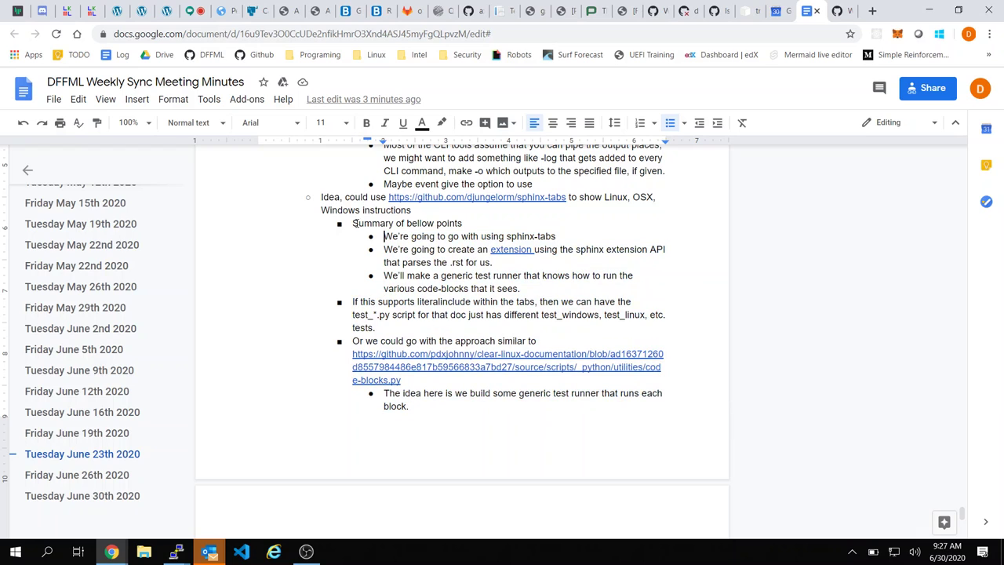
pyautogui.click(324, 197)
pyautogui.moveTo(384, 214); pyautogui.dragTo(549, 210)
pyautogui.hotkey('ctrl', 'c')
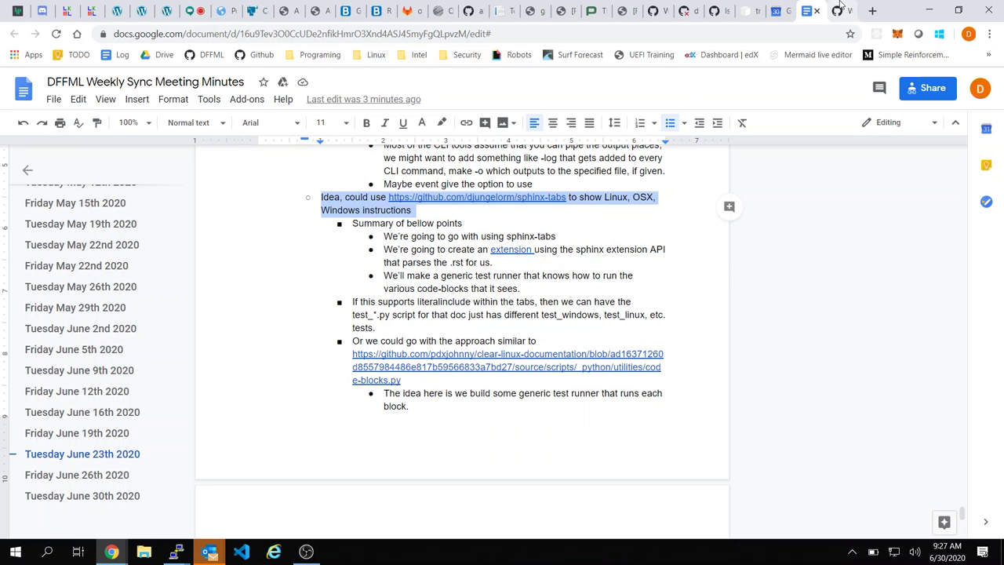
# Step: Paste the sphinx-tabs idea as a To do note, reword its opening from "Idea, could use" to "Use", and add it
pyautogui.click(839, 10)
pyautogui.hotkey('ctrl', 'v')
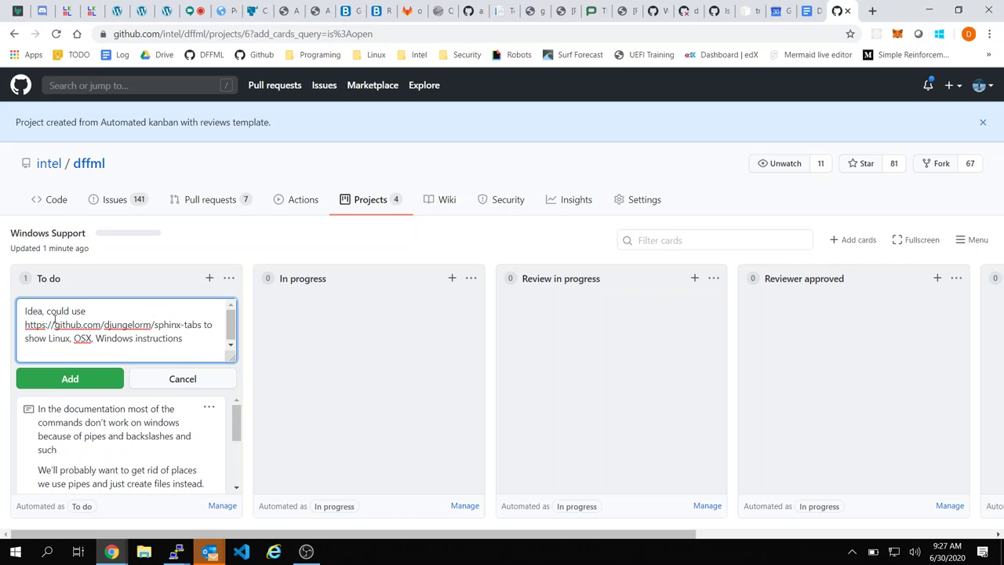
pyautogui.moveTo(77, 311); pyautogui.dragTo(4, 307)
pyautogui.write('U')
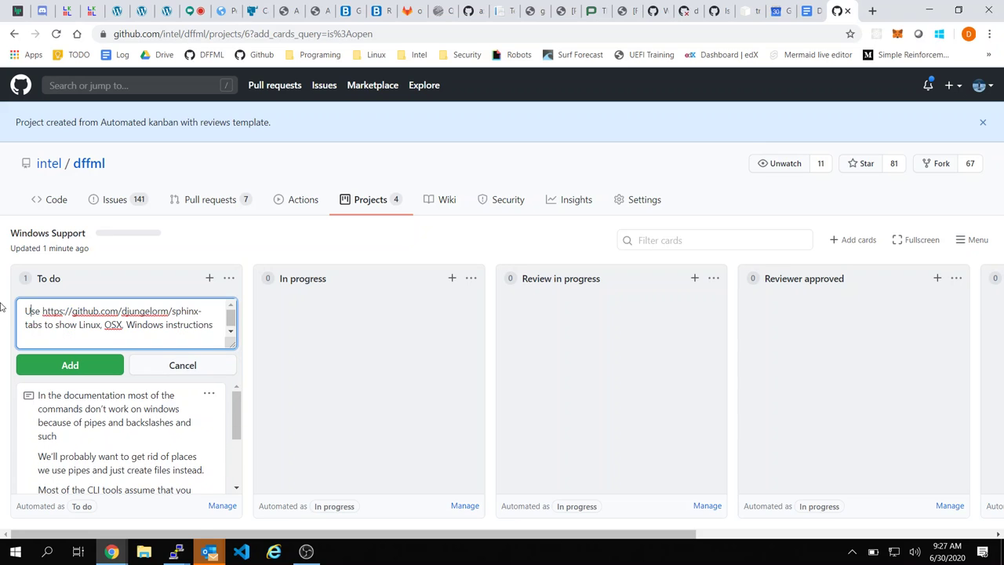
pyautogui.click(91, 363)
# Step: Copy the minutes' points from "We're going to create an extension" through "not have to write a test too."
pyautogui.click(807, 10)
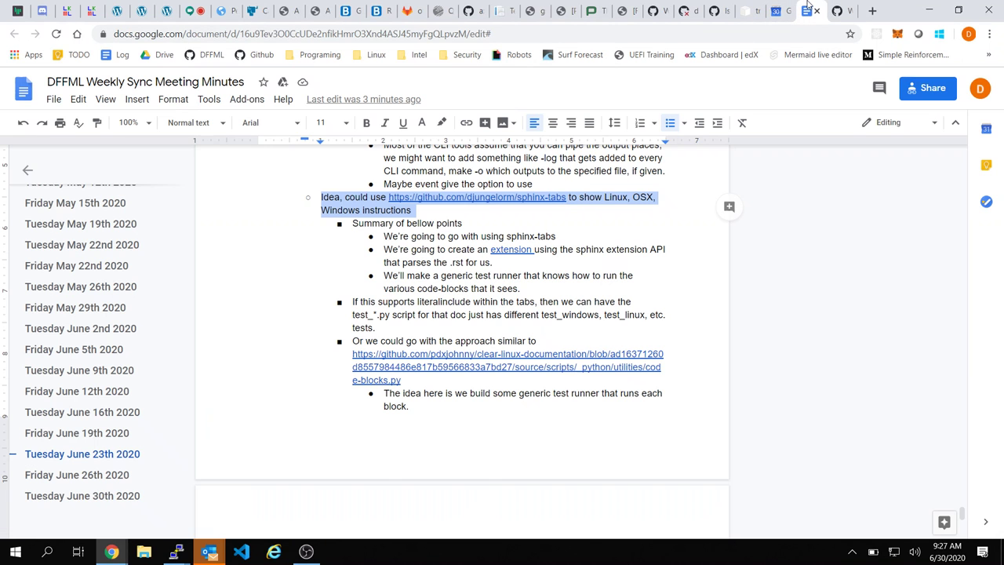
pyautogui.click(416, 249)
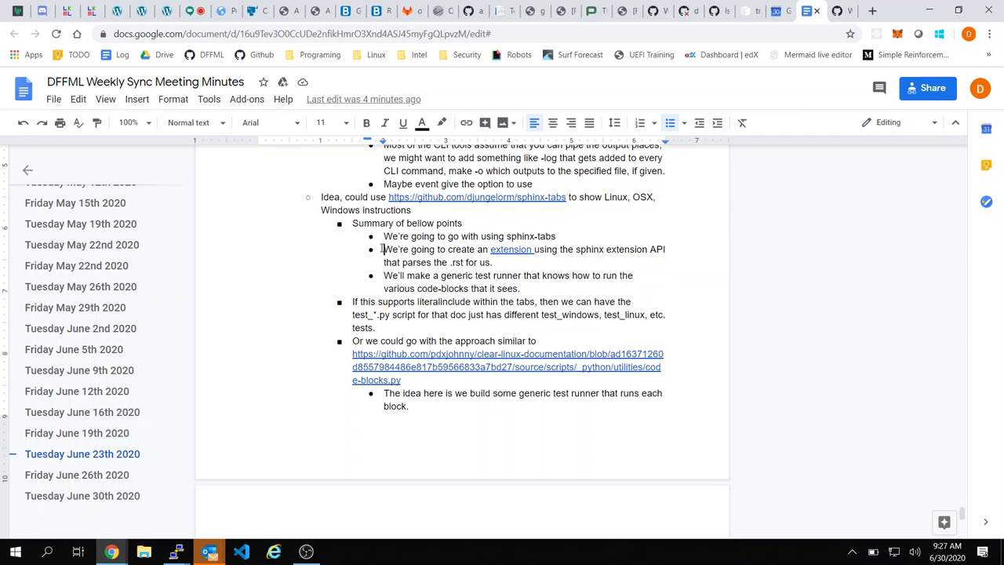
pyautogui.moveTo(384, 250); pyautogui.dragTo(643, 411)
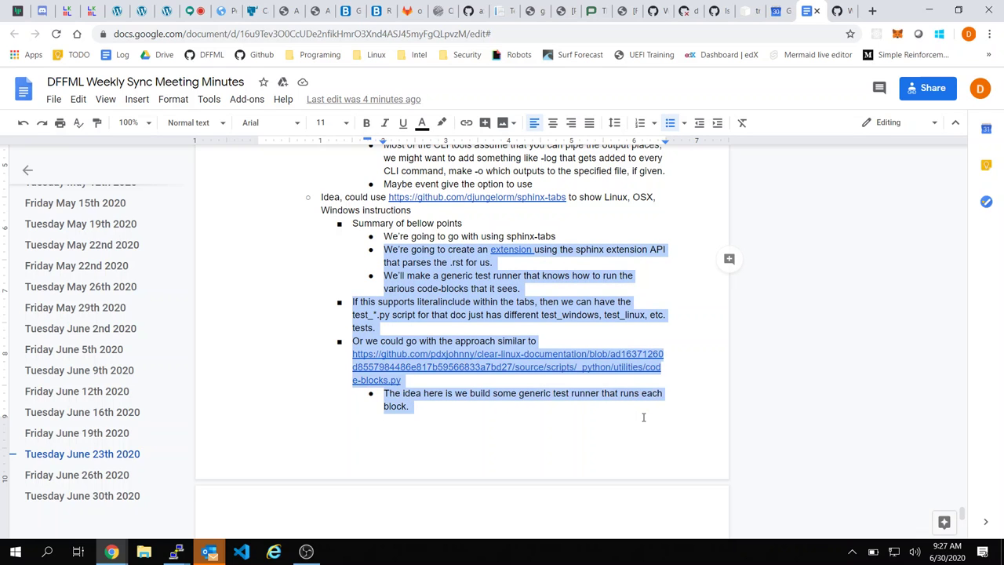
pyautogui.scroll(-2, 643, 415)
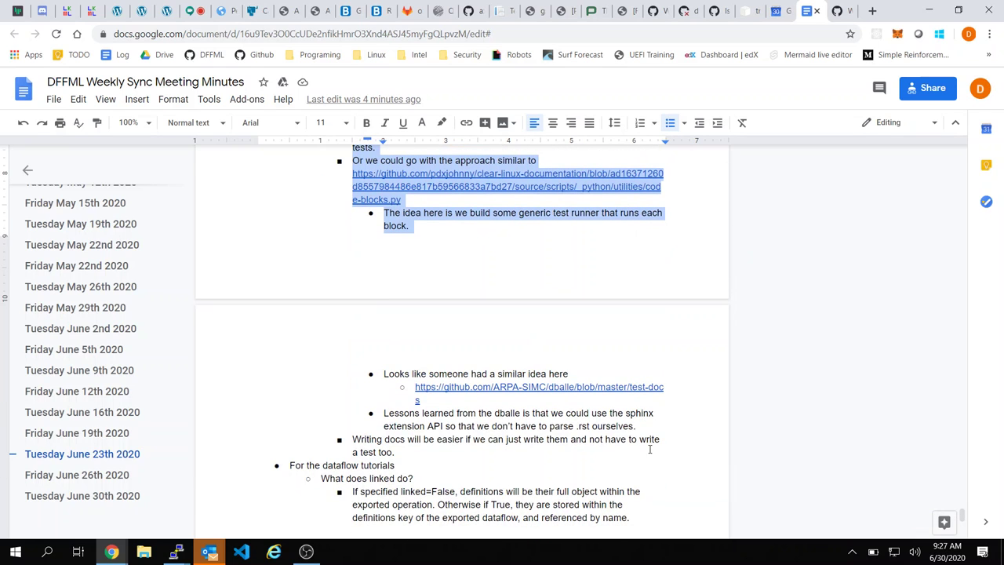
pyautogui.moveTo(662, 445); pyautogui.dragTo(365, 243)
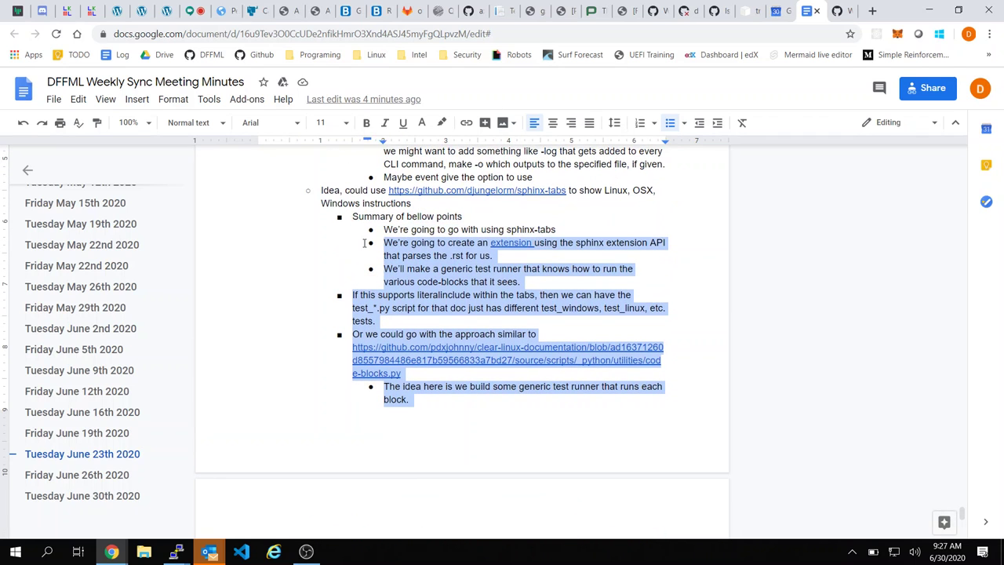
# Step: Paste the copied minutes' points into a new To do note and remove the closing sentence about writing docs being easier
pyautogui.click(836, 11)
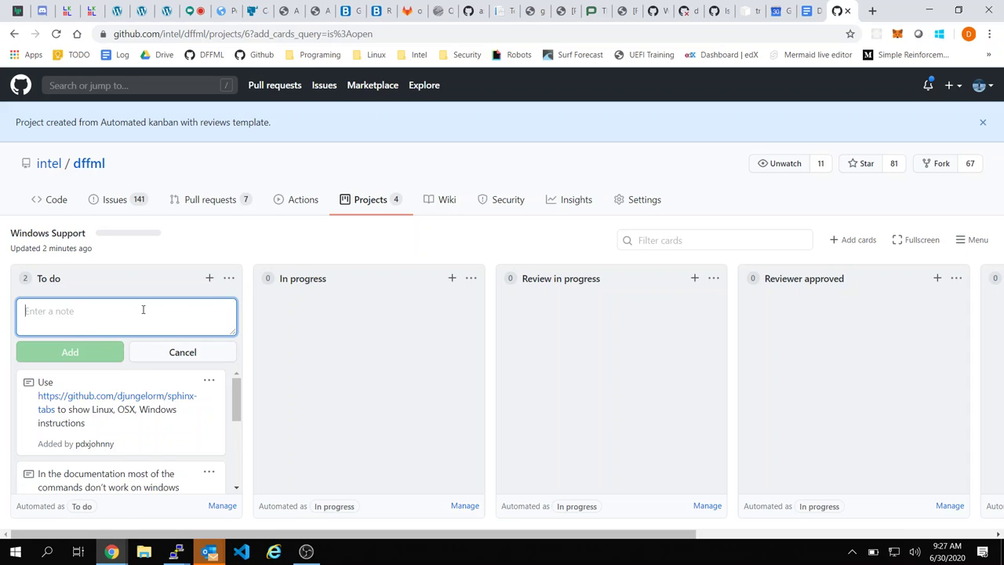
pyautogui.hotkey('ctrl', 'v')
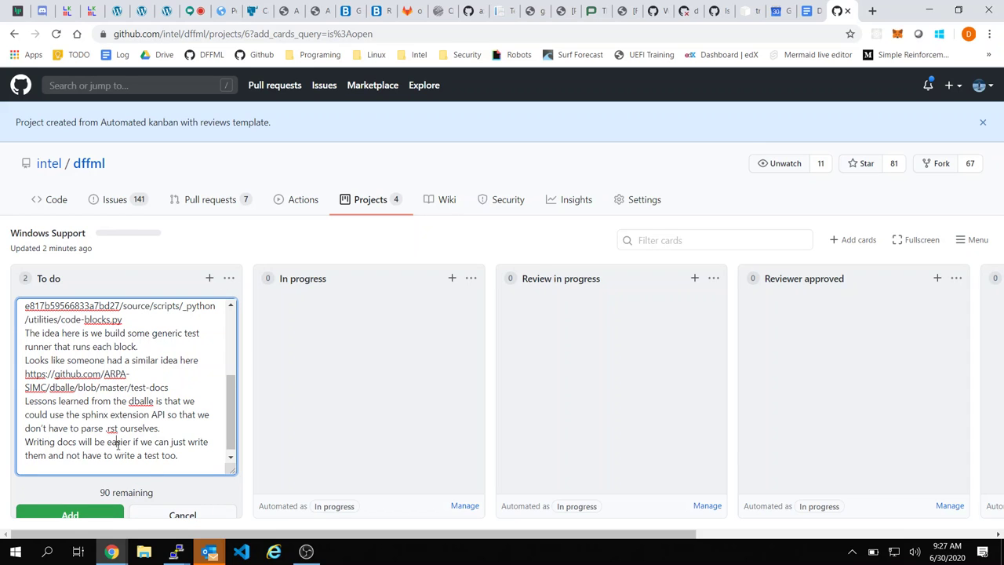
pyautogui.press('BackSpace')
pyautogui.press('BackSpace')
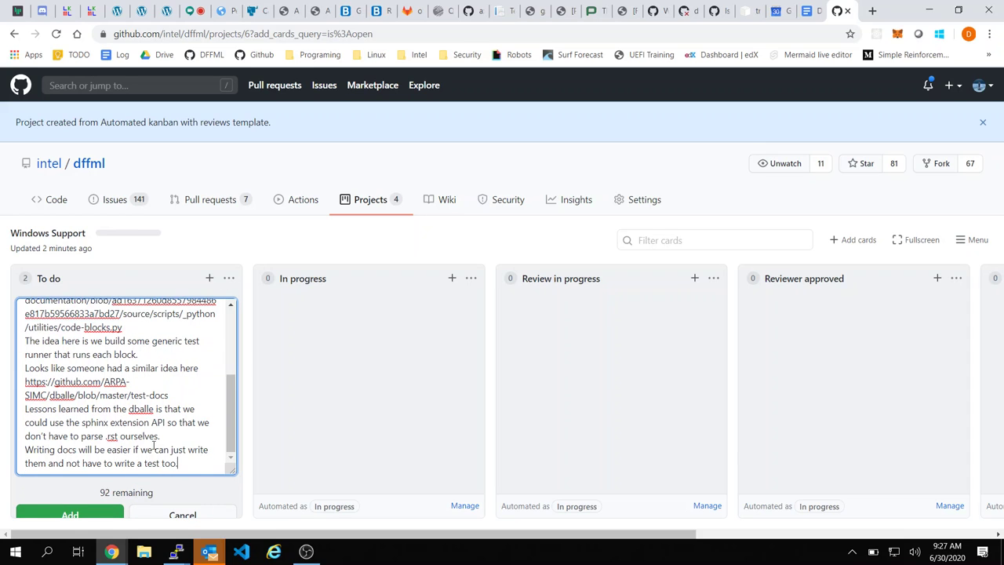
pyautogui.moveTo(161, 436); pyautogui.dragTo(197, 463)
pyautogui.press('BackSpace')
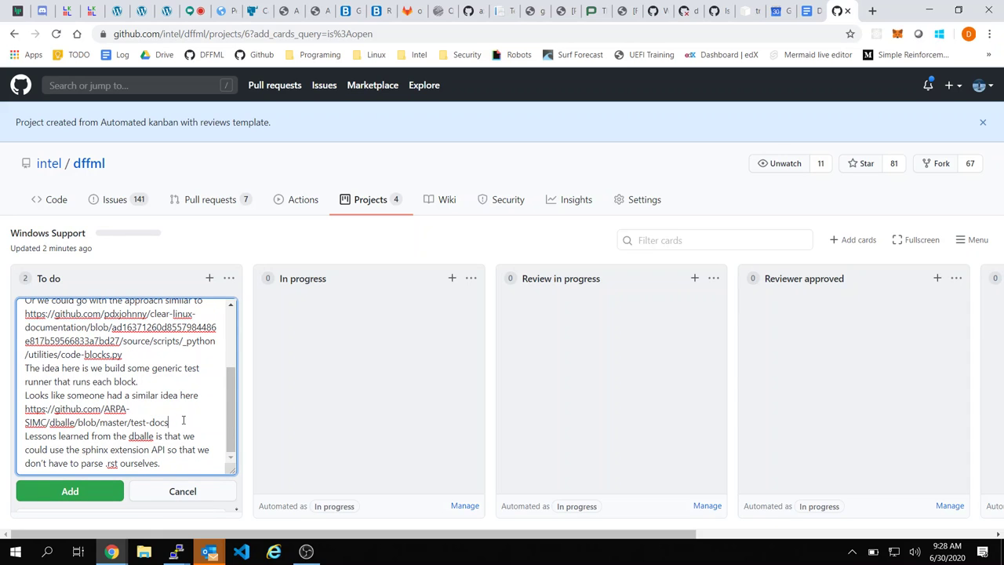
# Step: Insert blank lines in the note before the paragraphs starting "Lessons learned", "The idea here" and "Or we could go"
pyautogui.press('Return')
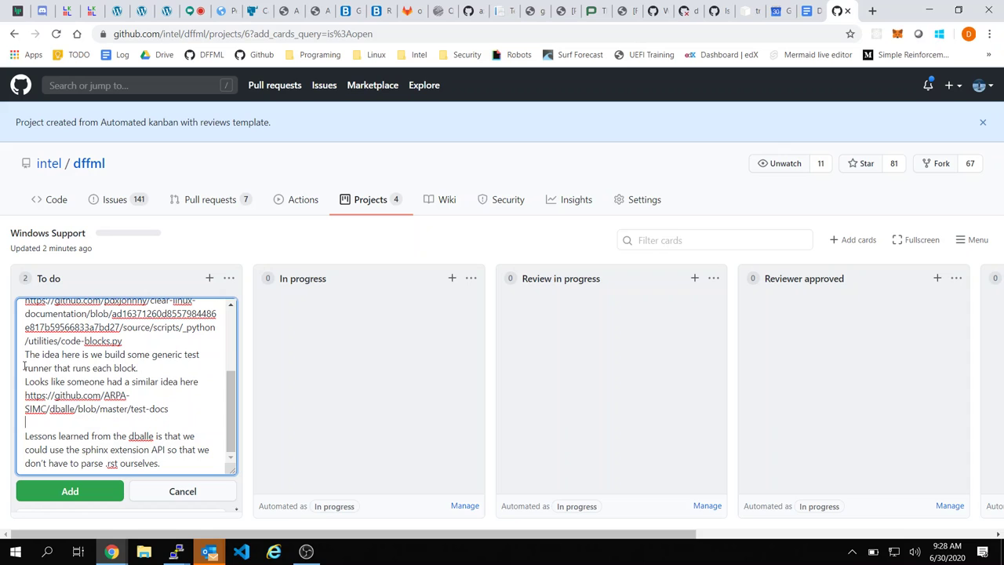
pyautogui.press('Return')
pyautogui.press('Up')
pyautogui.press('Up')
pyautogui.press('Up')
pyautogui.press('Up')
pyautogui.press('Up')
pyautogui.press('Up')
pyautogui.press('Up')
pyautogui.press('Up')
pyautogui.press('Up')
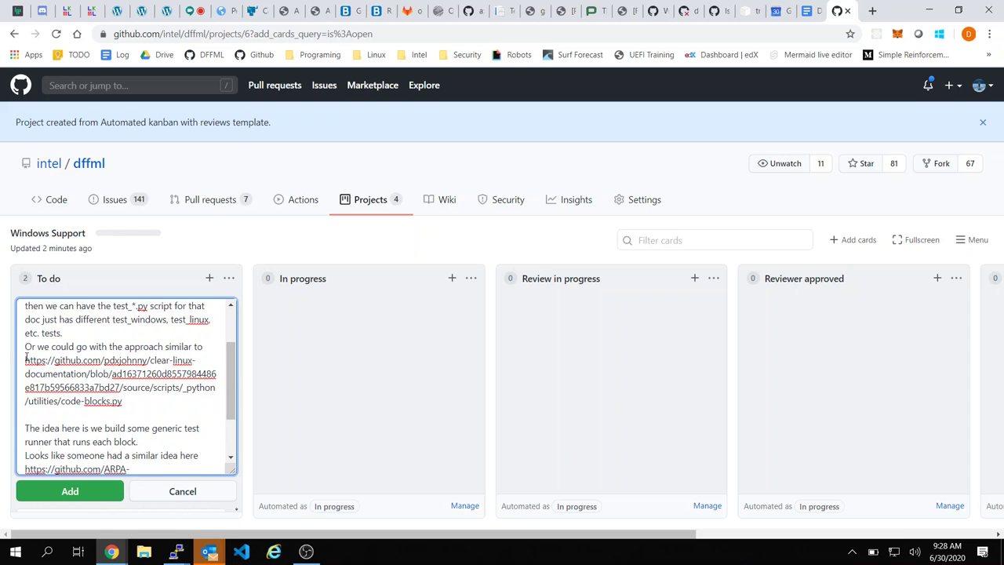
pyautogui.scroll(-1, 26, 357)
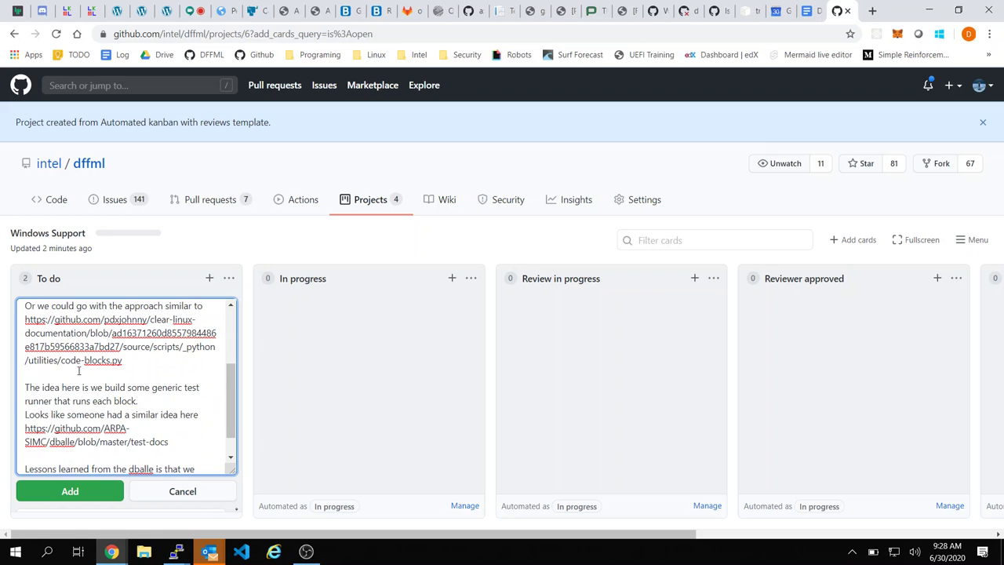
# Step: Delete the note's "Or we could go with the approach" and "If this supports literalinclude" paragraphs along with the surplus blank lines
pyautogui.moveTo(79, 371); pyautogui.dragTo(4, 330)
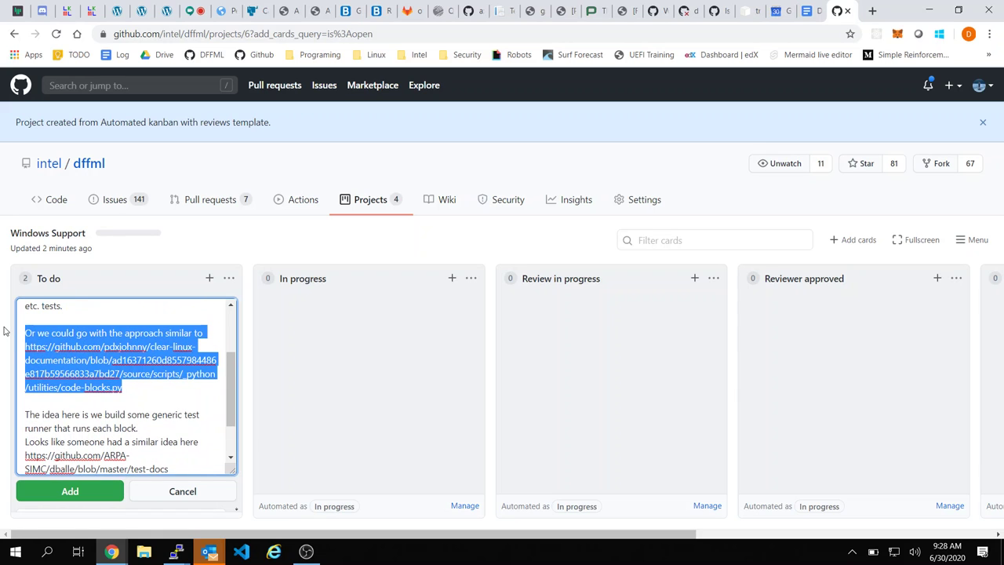
pyautogui.press('BackSpace')
pyautogui.press('BackSpace')
pyautogui.press('BackSpace')
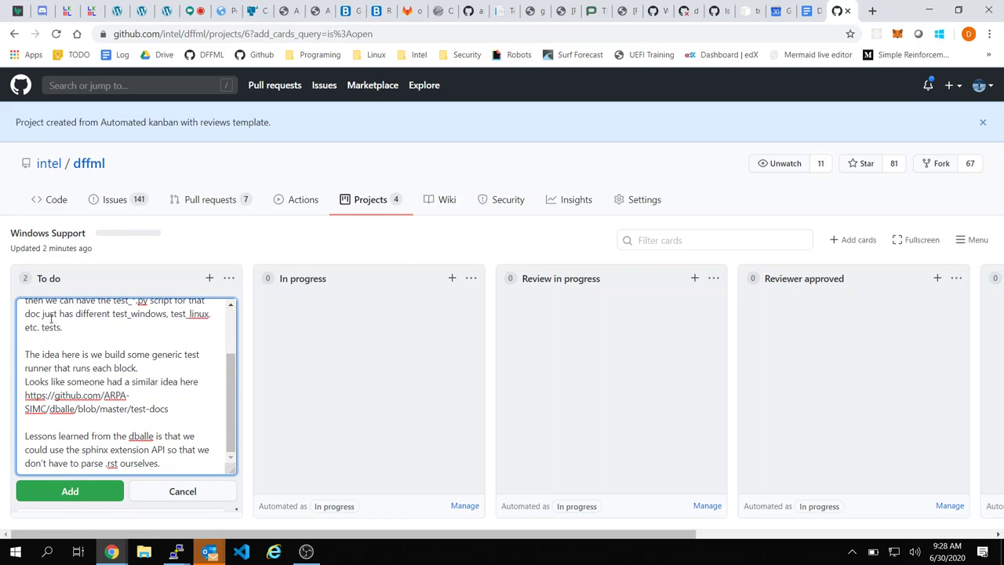
pyautogui.scroll(1, 109, 351)
pyautogui.scroll(2, 109, 350)
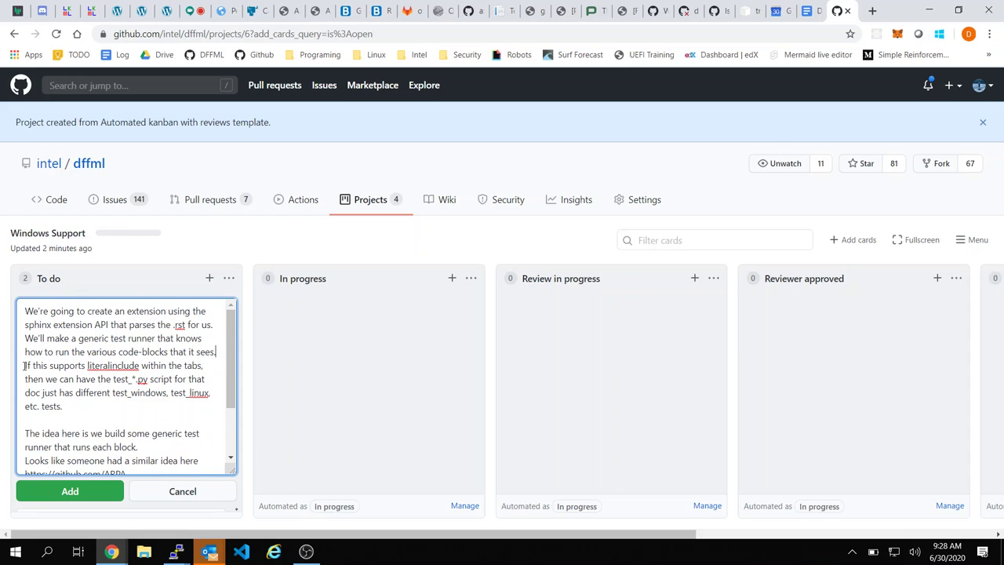
pyautogui.moveTo(82, 406); pyautogui.dragTo(18, 366)
pyautogui.press('BackSpace')
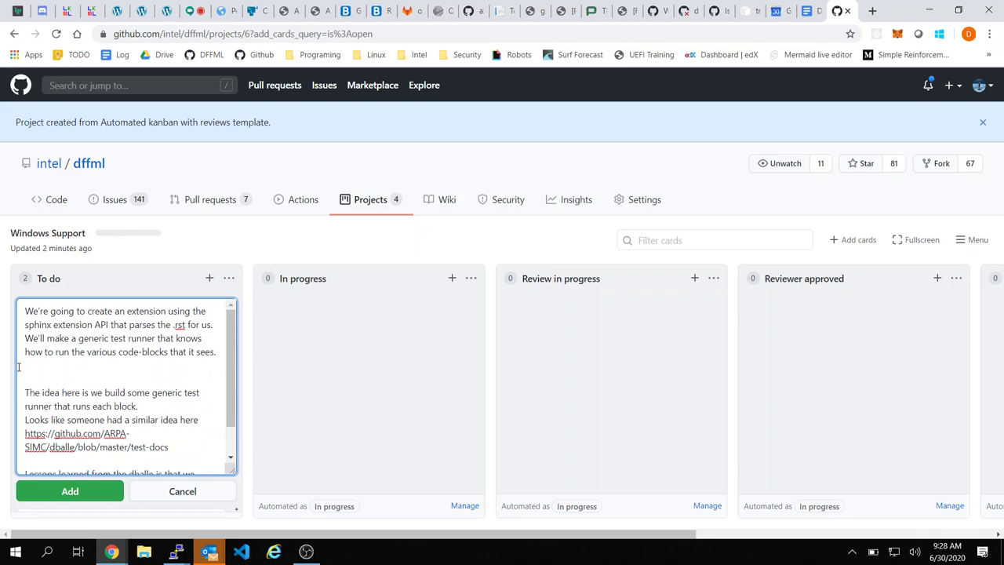
pyautogui.press('BackSpace')
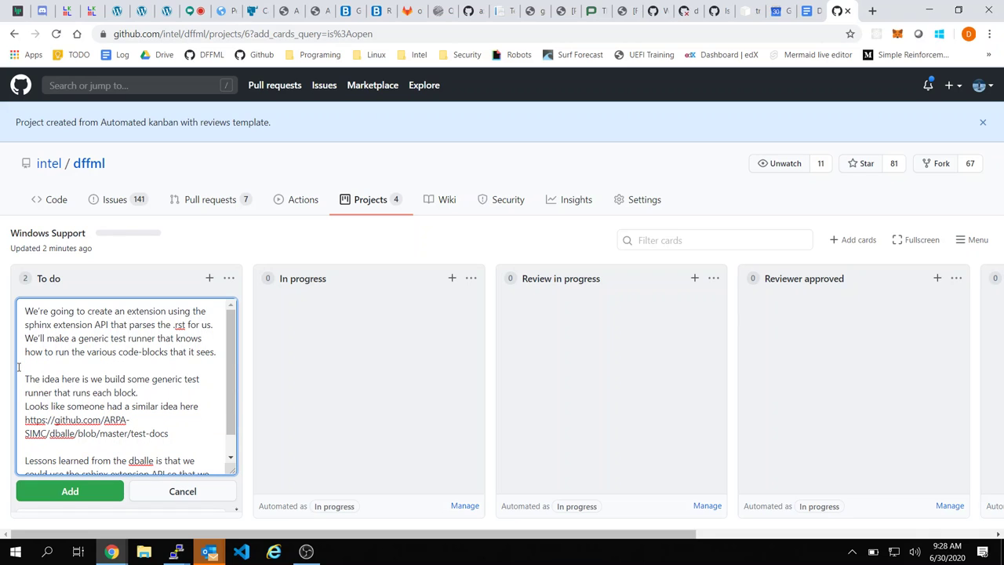
# Step: Separate the sphinx extension sentence from the generic test runner sentence with a blank line and add the note to To do
pyautogui.press('Return')
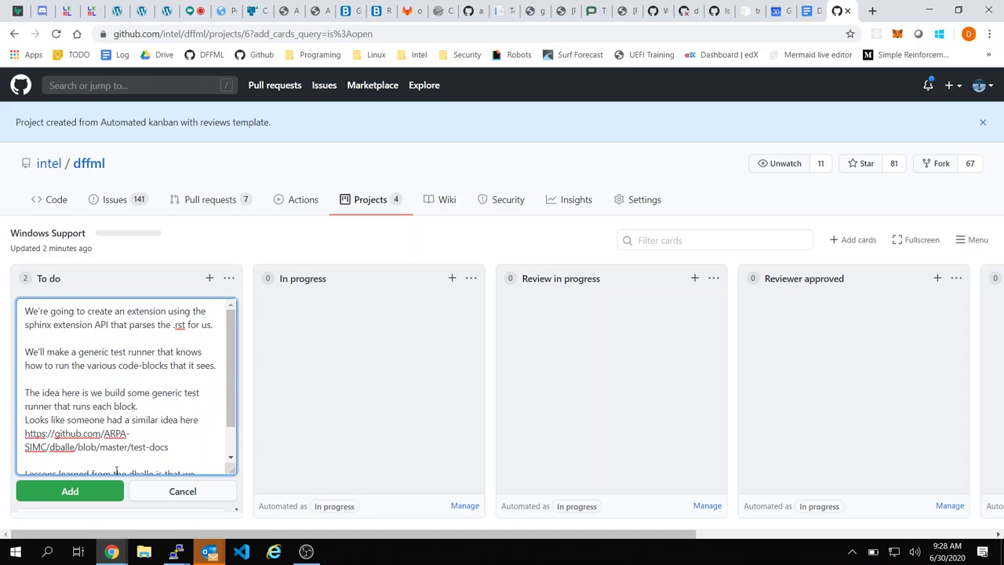
pyautogui.click(89, 490)
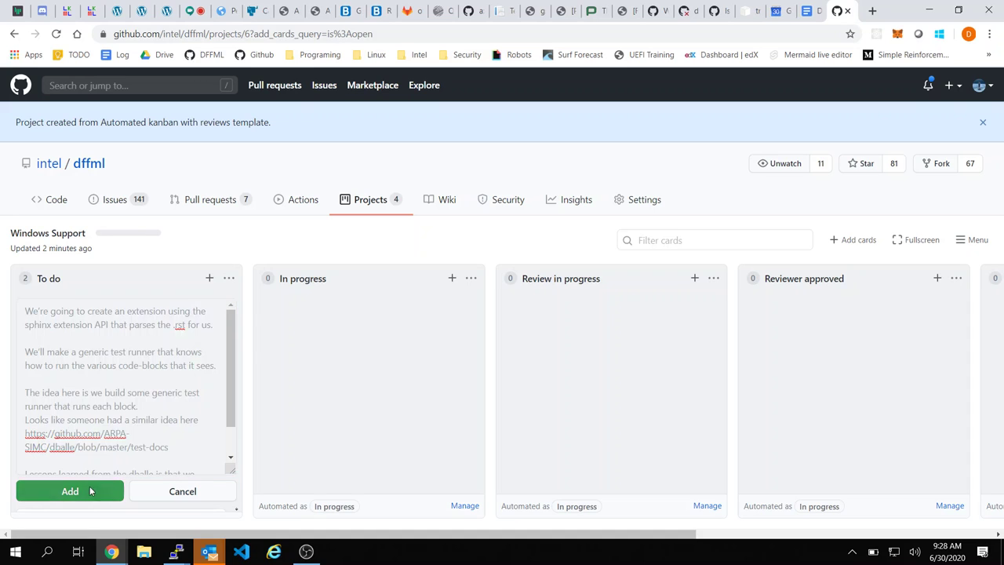
pyautogui.click(142, 323)
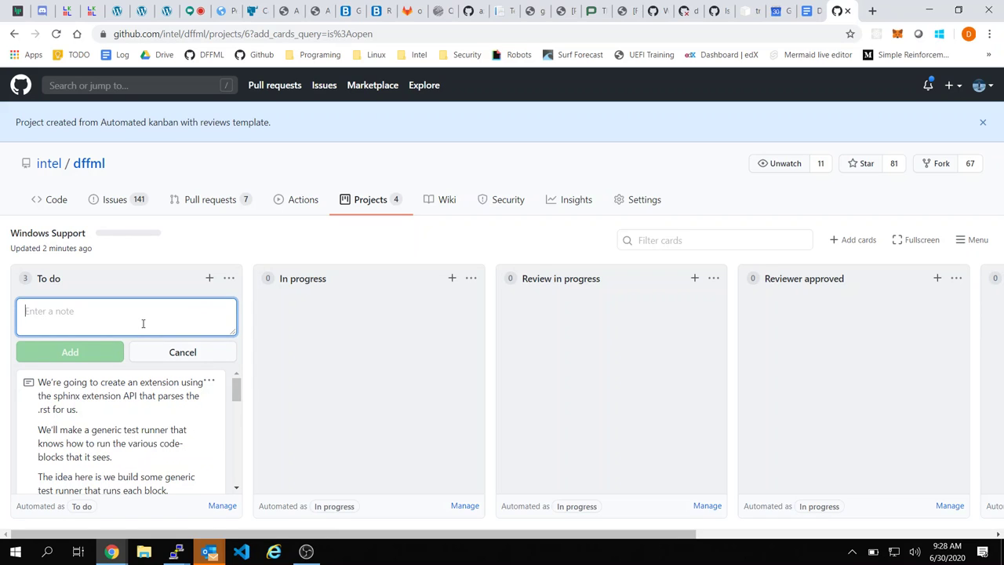
pyautogui.write('Pow')
pyautogui.press('BackSpace')
pyautogui.press('BackSpace')
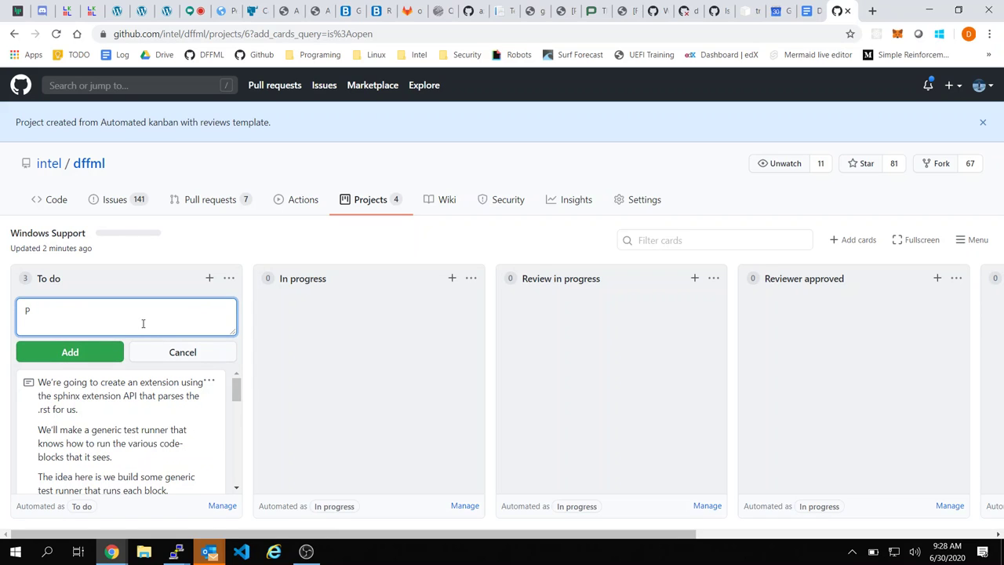
pyautogui.write('l')
pyautogui.press('BackSpace')
pyautogui.press('BackSpace')
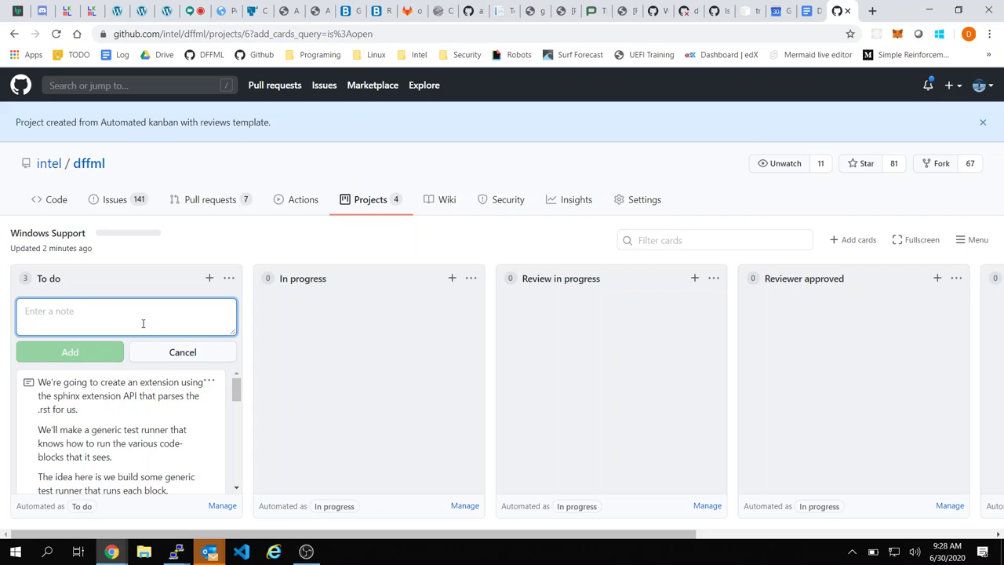
# Step: Add a To do note reading "Each plugin needs to be made to support Windows, the main package has been updated"
pyautogui.write('Each plugin n')
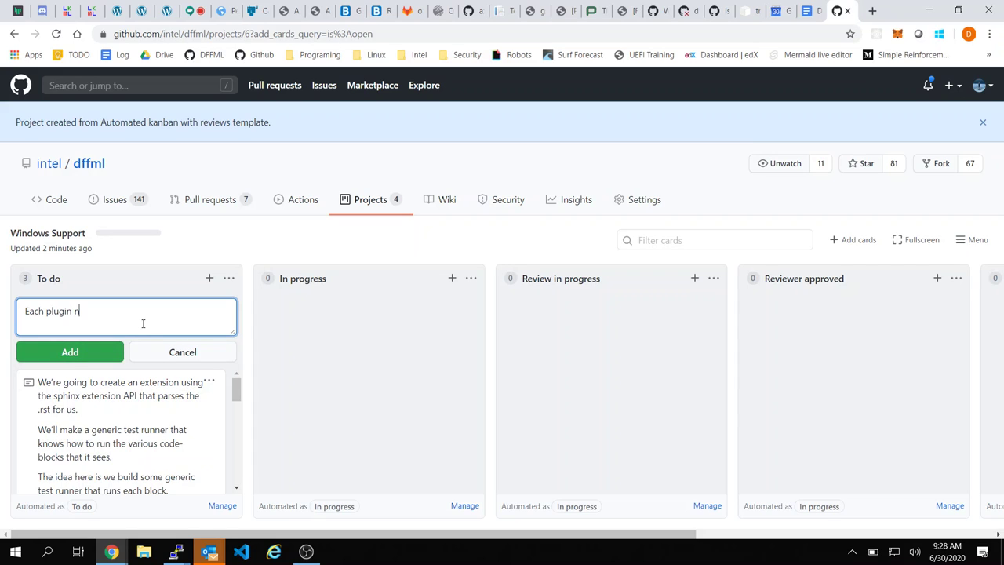
pyautogui.write('eeds to be made to suppor')
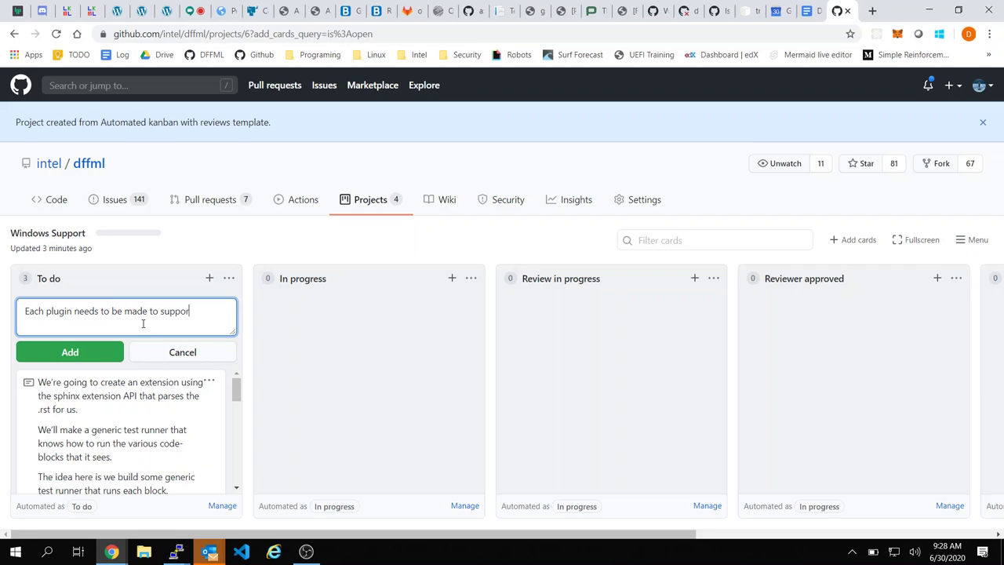
pyautogui.write('t Windows')
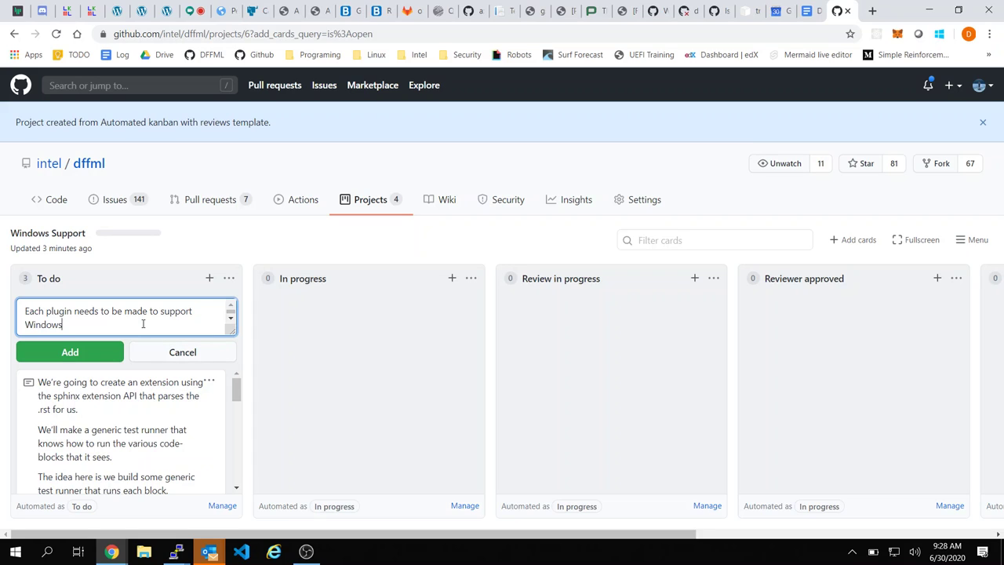
pyautogui.write(', the main package has been updated')
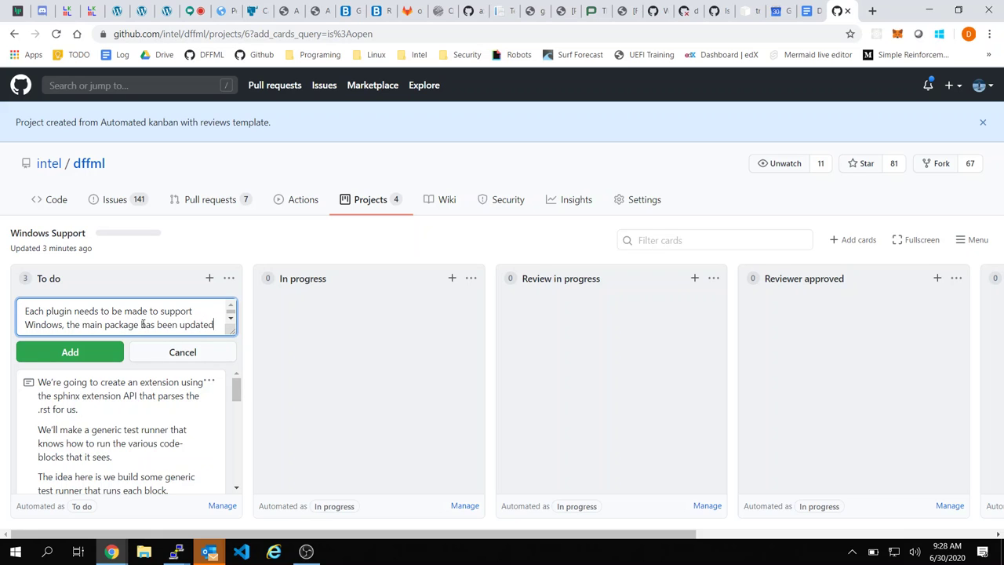
pyautogui.hotkey('ctrl', 'Return')
# Step: Add a To do note reading "httptest dependency needs to be updated to support Windows", correcting the misspelled words
pyautogui.write('htt')
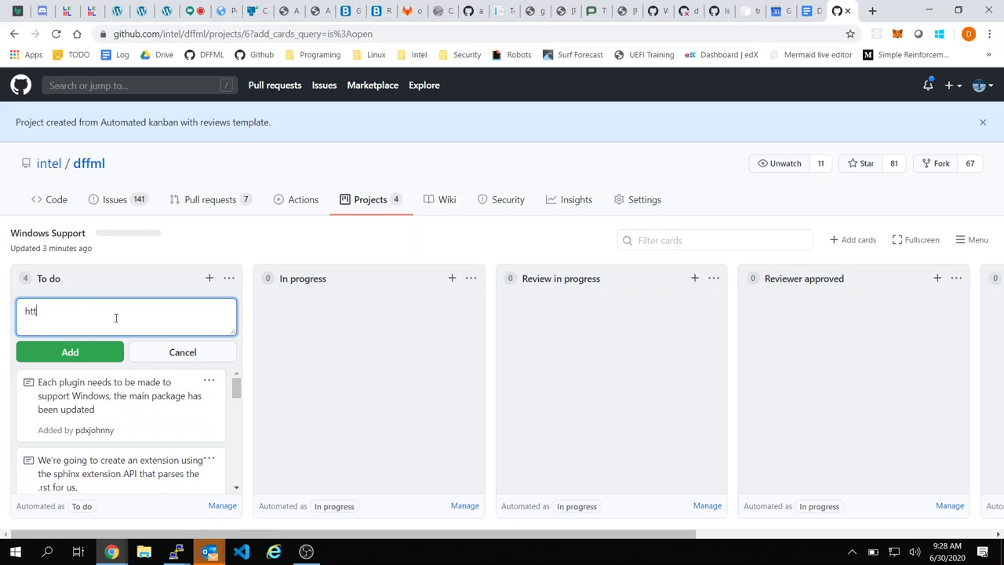
pyautogui.write('ptests')
pyautogui.press('BackSpace')
pyautogui.press('BackSpace')
pyautogui.write('depeendnecy needs to')
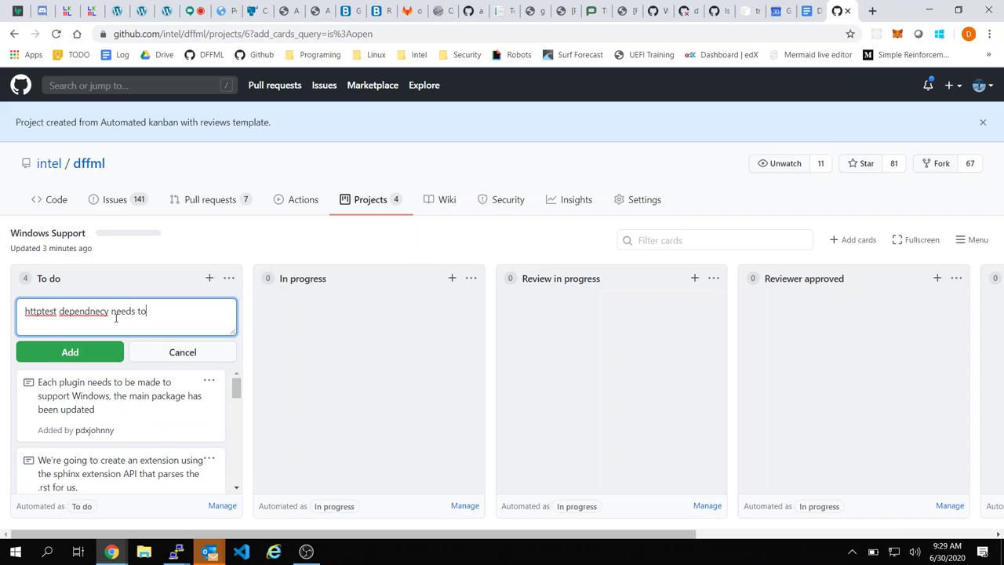
pyautogui.write(' be updated to support Widnwo')
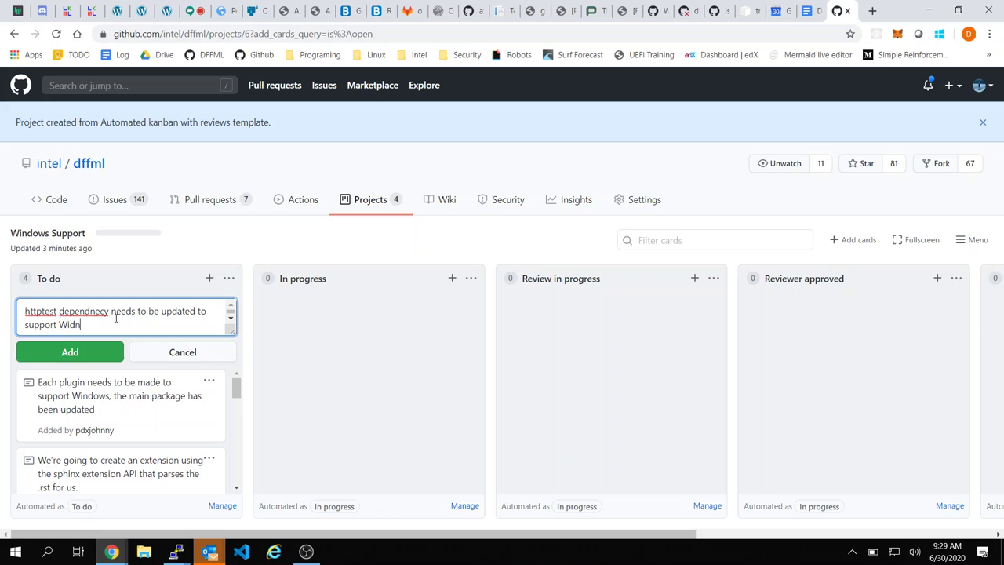
pyautogui.press('BackSpace')
pyautogui.press('BackSpace')
pyautogui.press('BackSpace')
pyautogui.press('BackSpace')
pyautogui.write('ndows.')
pyautogui.rightClick(96, 314)
pyautogui.click(139, 326)
pyautogui.hotkey('ctrl', 'Return')
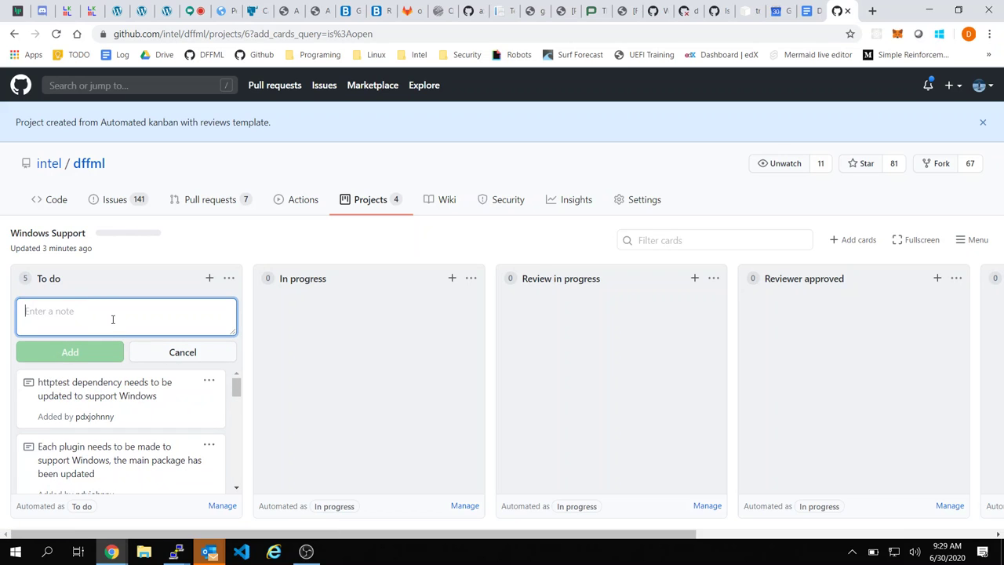
# Step: Add a To do note reading "Enable Windows in CI"
pyautogui.write('Enabl')
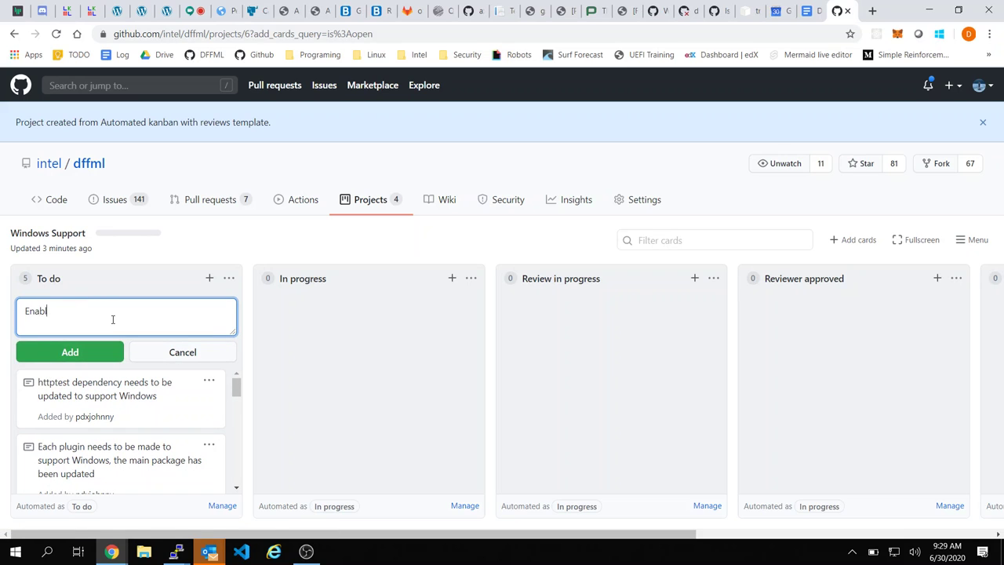
pyautogui.write('e windows in Cl')
pyautogui.press('Delete')
pyautogui.write('W')
pyautogui.hotkey('ctrl', 'Return')
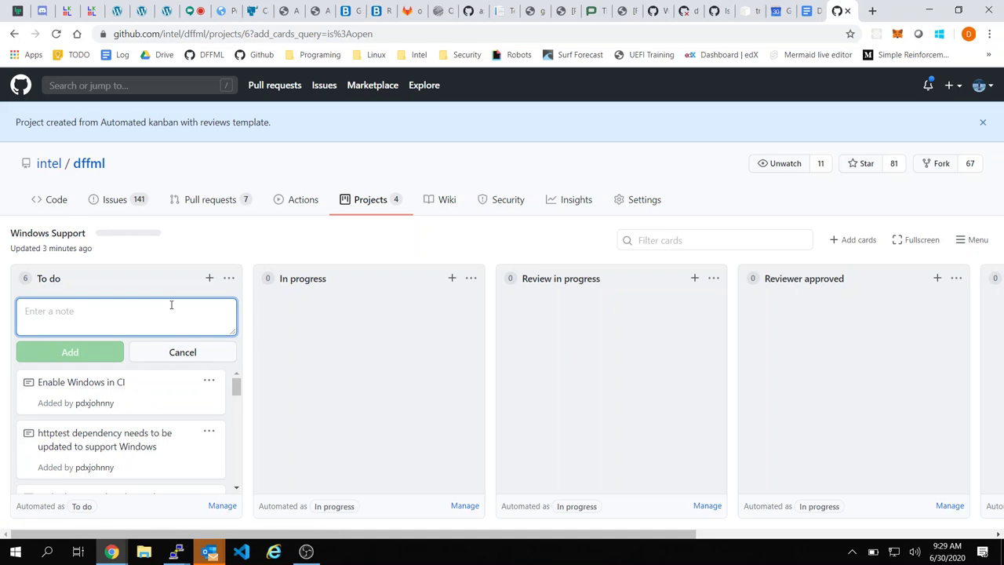
# Step: Zoom the project board out to 75% and look over the To do notes
pyautogui.hotkey('ctrl', '-')
pyautogui.hotkey('ctrl', '-')
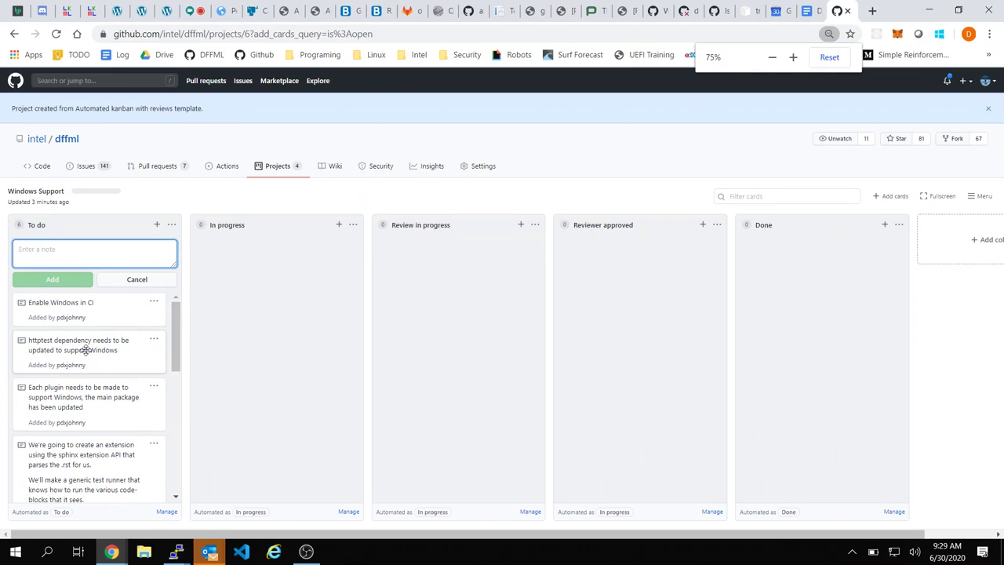
pyautogui.scroll(-1, 87, 350)
pyautogui.scroll(1, 87, 350)
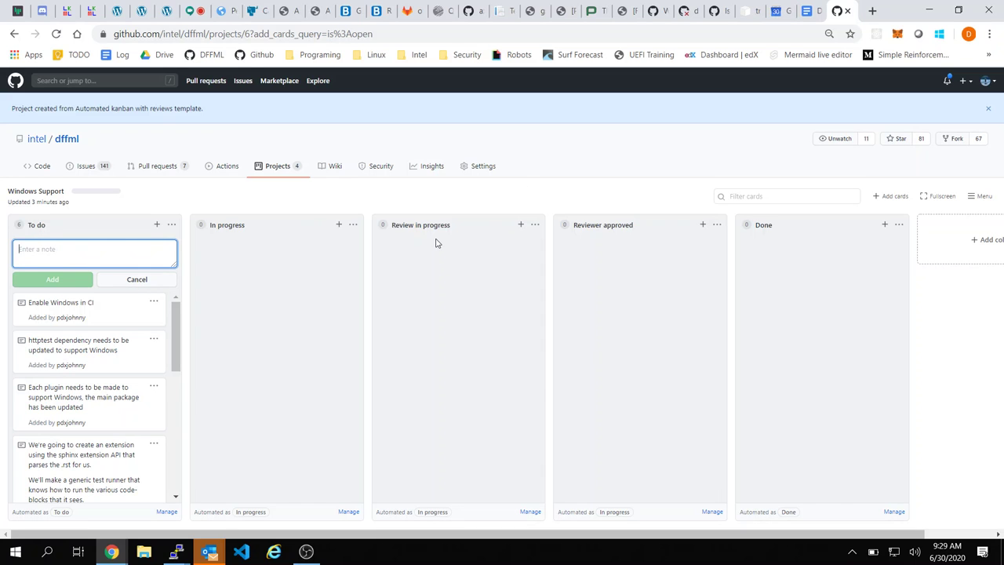
# Step: Switch to the terminal's DFFML session and move from the contributing.rst editor to the neighbouring shell pane
pyautogui.hotkey('alt', 'Tab')
pyautogui.hotkey('alt', 'Tab')
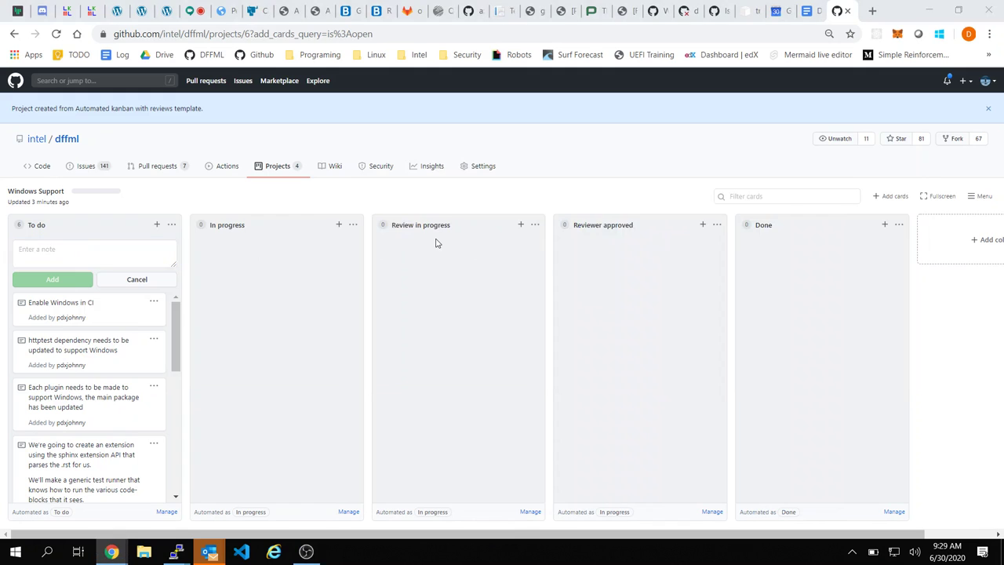
pyautogui.hotkey('alt', 'Tab')
pyautogui.press('Tab')
pyautogui.hotkey('alt', 'Tab')
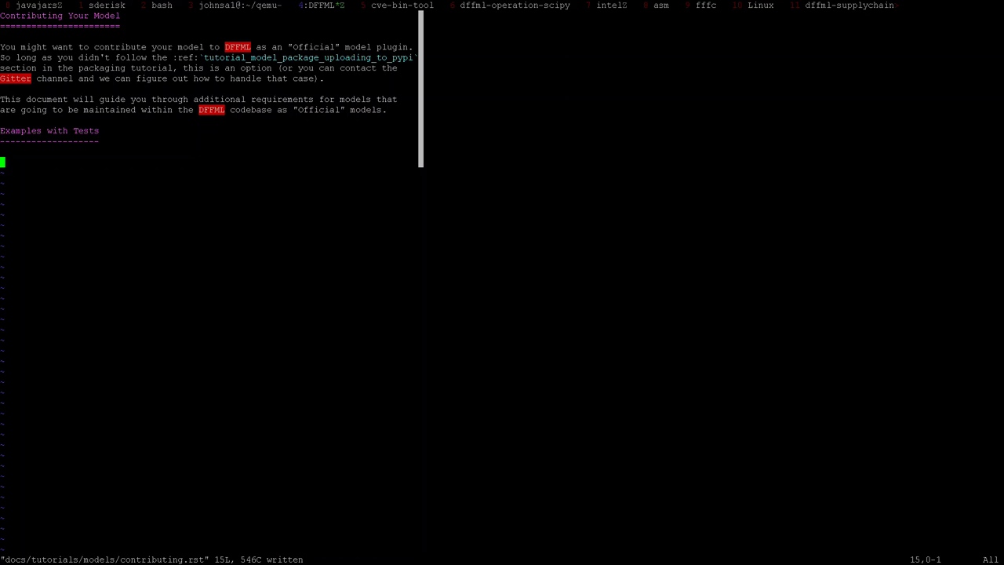
pyautogui.hotkey('ctrl', 'b')
pyautogui.press('Right')
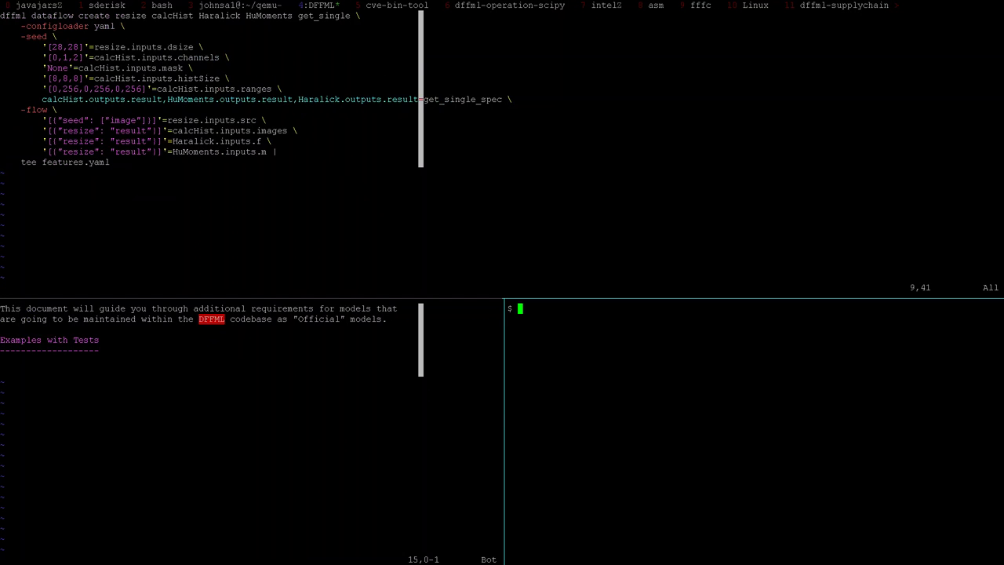
# Step: Quit the editor showing the dffml dataflow create script in the upper pane and close that pane's shell
pyautogui.hotkey('ctrl', 'b')
pyautogui.press('Up')
pyautogui.write(':q')
pyautogui.press('Return')
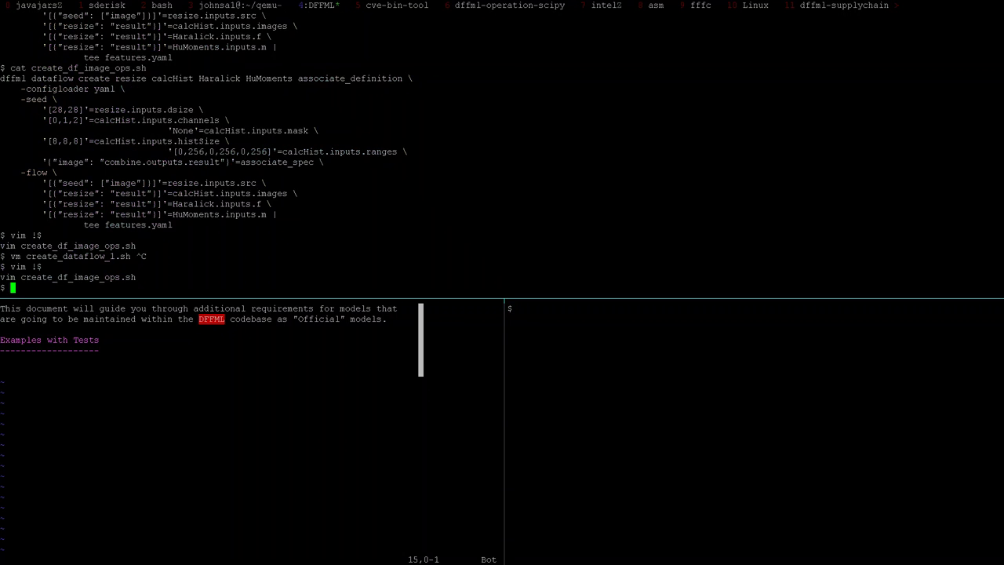
pyautogui.hotkey('ctrl', 'd')
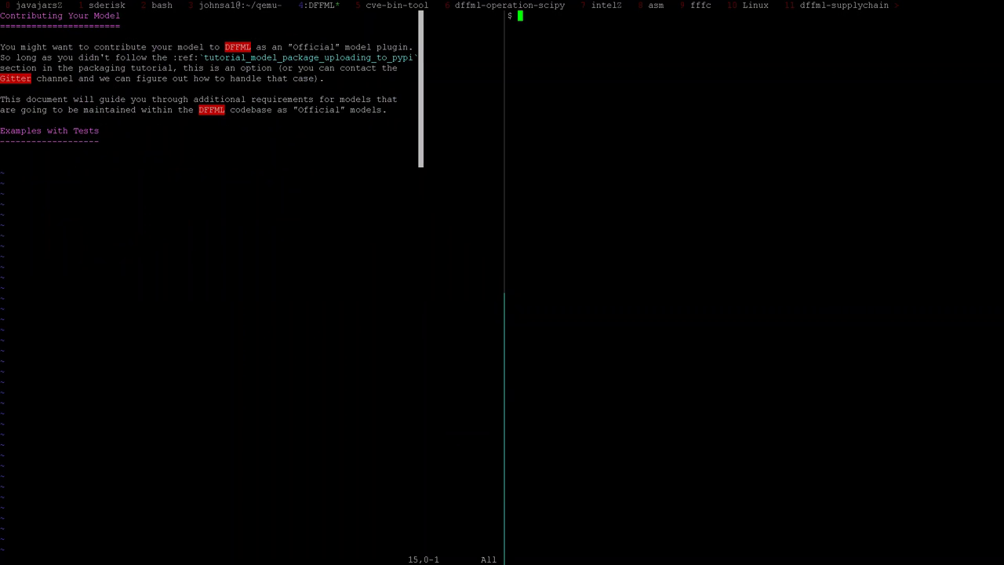
# Step: Expand the shell pane to fill the terminal and list the DFFML repository's files with ll
pyautogui.hotkey('ctrl', 'b')
pyautogui.write('zll')
pyautogui.press('Return')
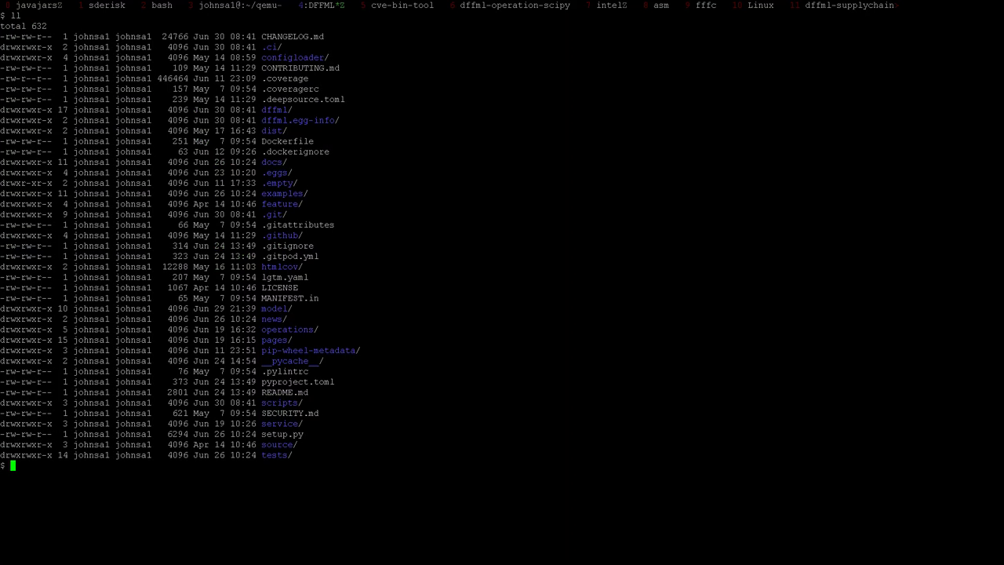
# Step: Open dffml/plugins.py in vim and move to the CORE_PLUGINS list
pyautogui.write('vim dffml/plugins.py')
pyautogui.press('Return')
pyautogui.press('j')
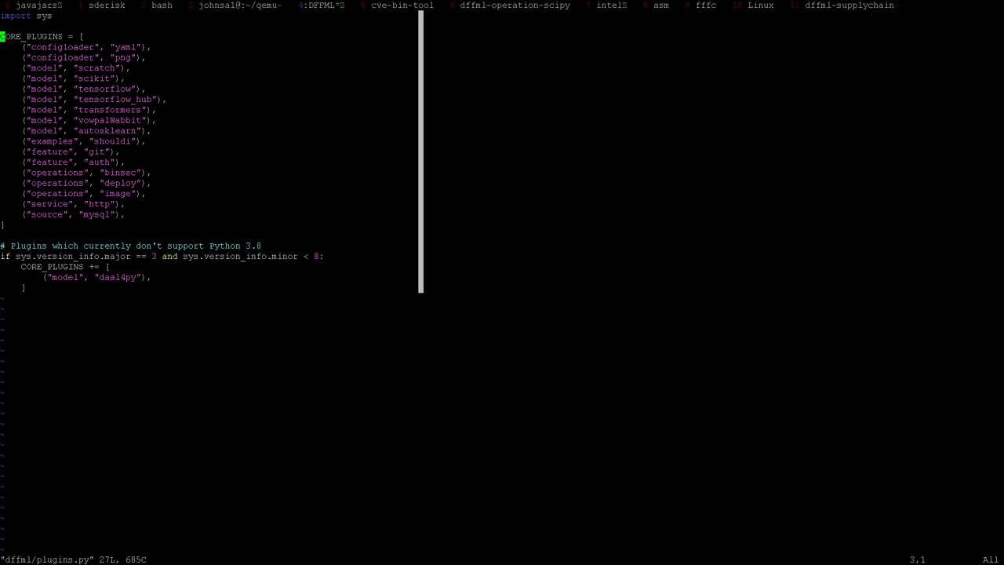
# Step: Restore the split layout, quit the contributing.rst editor, and close the two leftover shells so only plugins.py remains
pyautogui.hotkey('ctrl', 'b')
pyautogui.write('z:q')
pyautogui.press('Return')
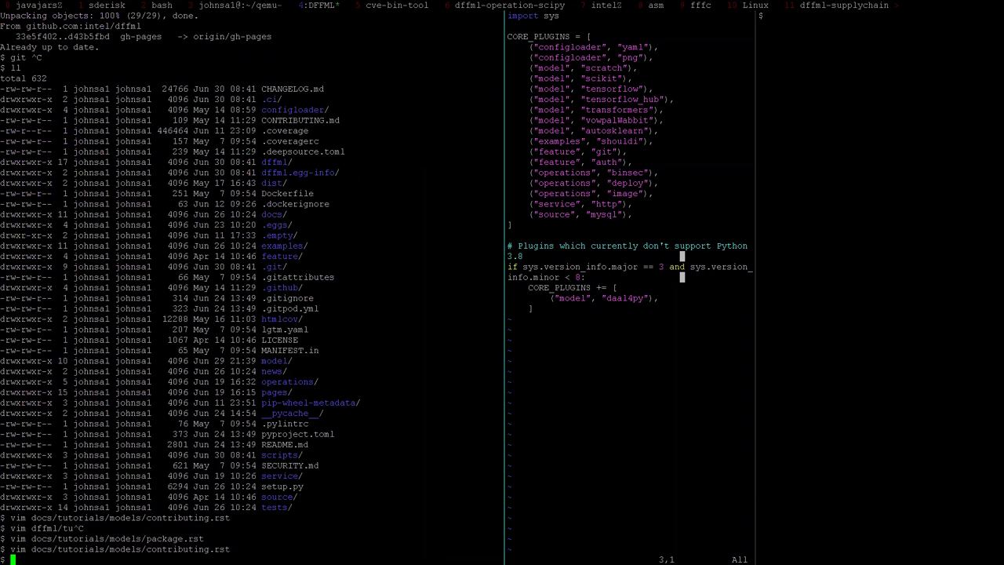
pyautogui.hotkey('ctrl', 'd')
pyautogui.hotkey('ctrl', 'd')
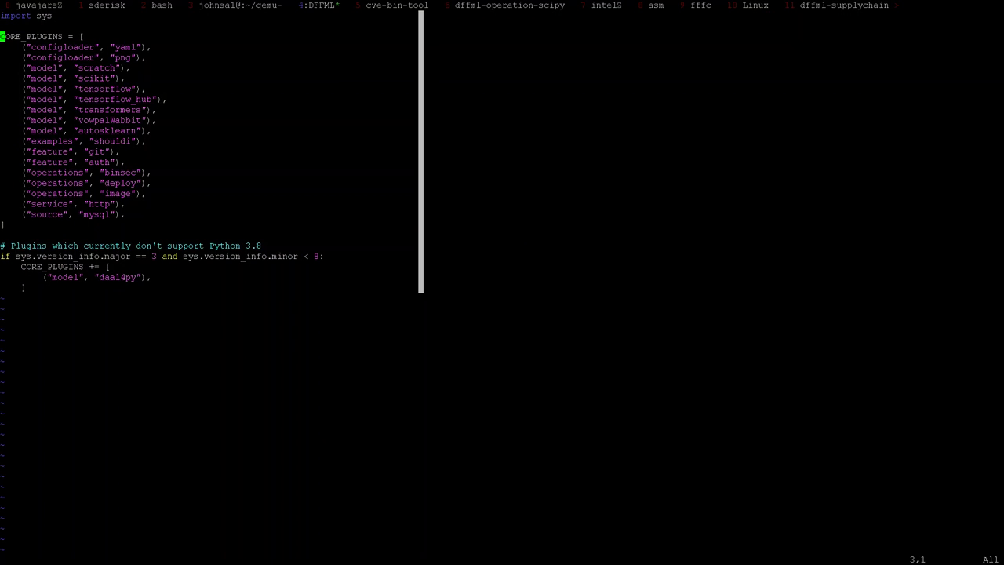
# Step: Split off a shell pane beside the plugins.py editor and list the repository's files with ll
pyautogui.hotkey('ctrl', 'b')
pyautogui.press('%')
pyautogui.write('vim dffml/')
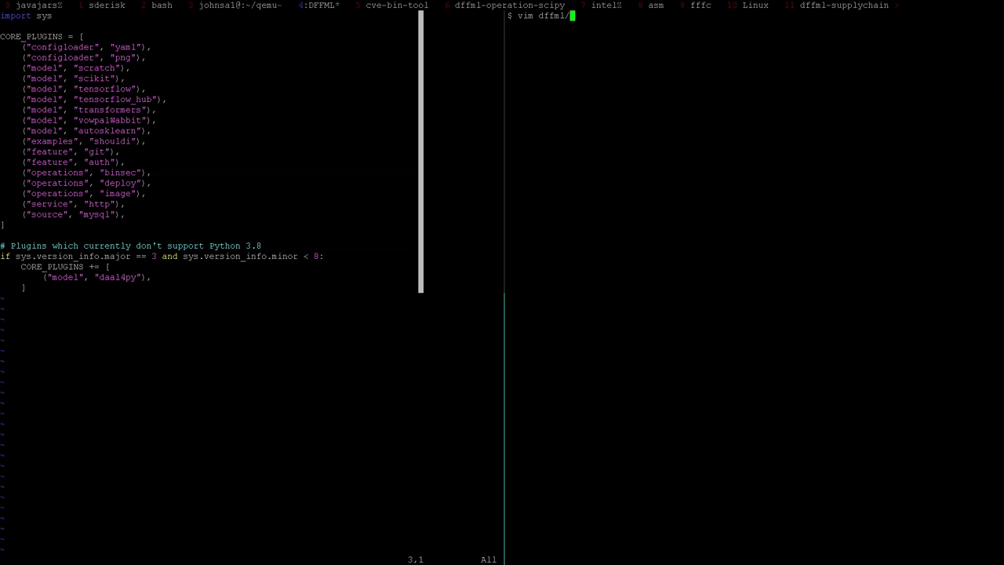
pyautogui.hotkey('ctrl', 'c')
pyautogui.write('ll')
pyautogui.press('Return')
# Step: Open dffml/service/dev.py in vim in the new pane
pyautogui.write('vim ')
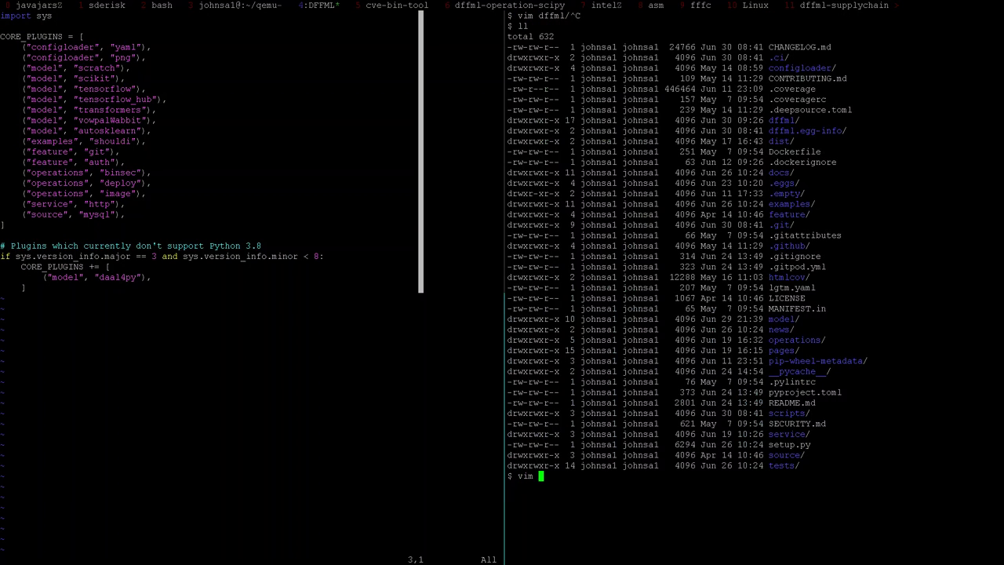
pyautogui.write('dffml/secret/d')
pyautogui.press('BackSpace')
pyautogui.press('BackSpace')
pyautogui.press('BackSpace')
pyautogui.press('BackSpace')
pyautogui.press('BackSpace')
pyautogui.press('BackSpace')
pyautogui.write('r')
pyautogui.press('Tab')
pyautogui.write('d')
pyautogui.press('Tab')
pyautogui.press('Return')
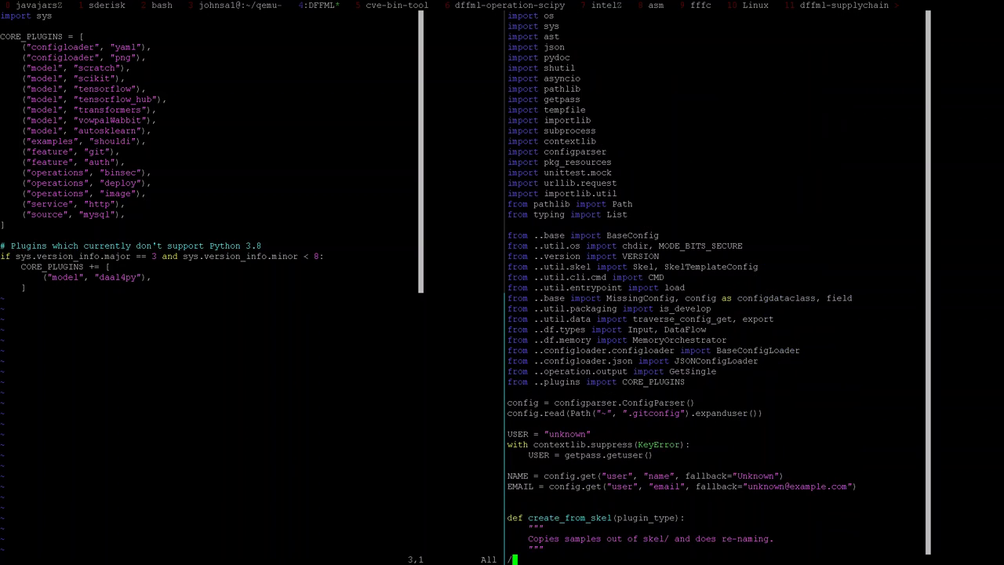
# Step: Search dev.py for Install and examine the Install command class through its pip install code
pyautogui.write('/Install')
pyautogui.press('Return')
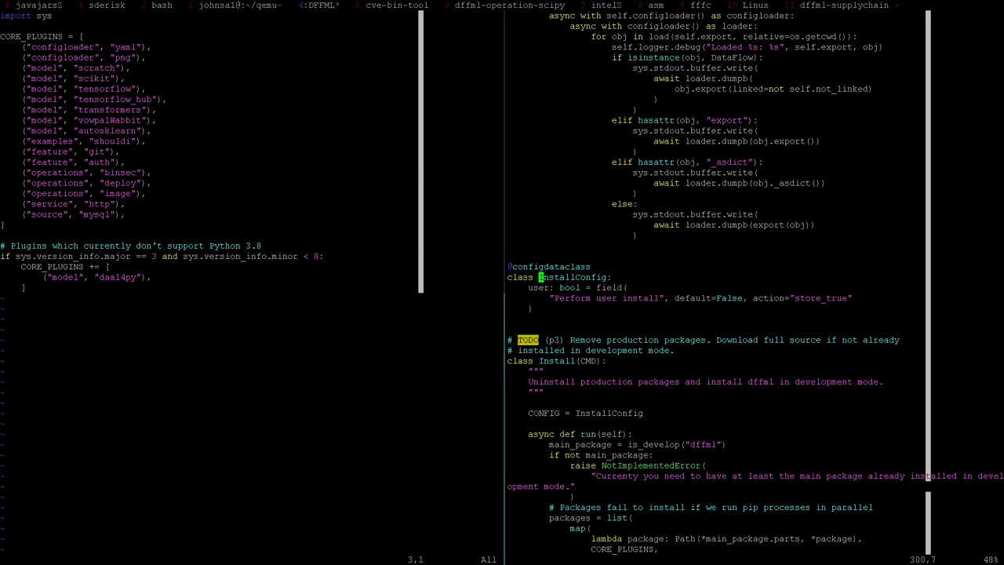
pyautogui.press('n')
pyautogui.press('j')
pyautogui.press('j')
pyautogui.press('j')
pyautogui.press('j')
pyautogui.press('j')
pyautogui.press('j')
pyautogui.press('j')
pyautogui.press('j')
pyautogui.press('j')
pyautogui.press('j')
pyautogui.press('j')
pyautogui.press('j')
pyautogui.press('j')
pyautogui.press('j')
pyautogui.press('j')
pyautogui.press('j')
pyautogui.press('j')
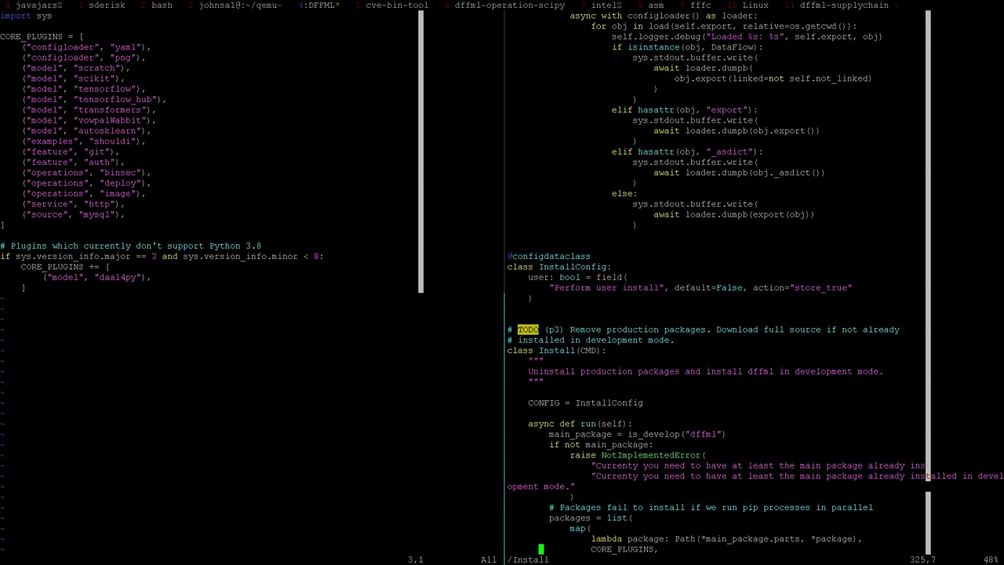
pyautogui.press('j')
pyautogui.press('j')
pyautogui.press('j')
pyautogui.press('j')
pyautogui.press('j')
pyautogui.press('j')
pyautogui.press('j')
pyautogui.press('j')
pyautogui.press('j')
pyautogui.press('j')
pyautogui.press('j')
pyautogui.press('j')
pyautogui.press('j')
pyautogui.press('j')
pyautogui.press('j')
pyautogui.press('j')
pyautogui.press('j')
pyautogui.press('j')
pyautogui.press('j')
pyautogui.press('j')
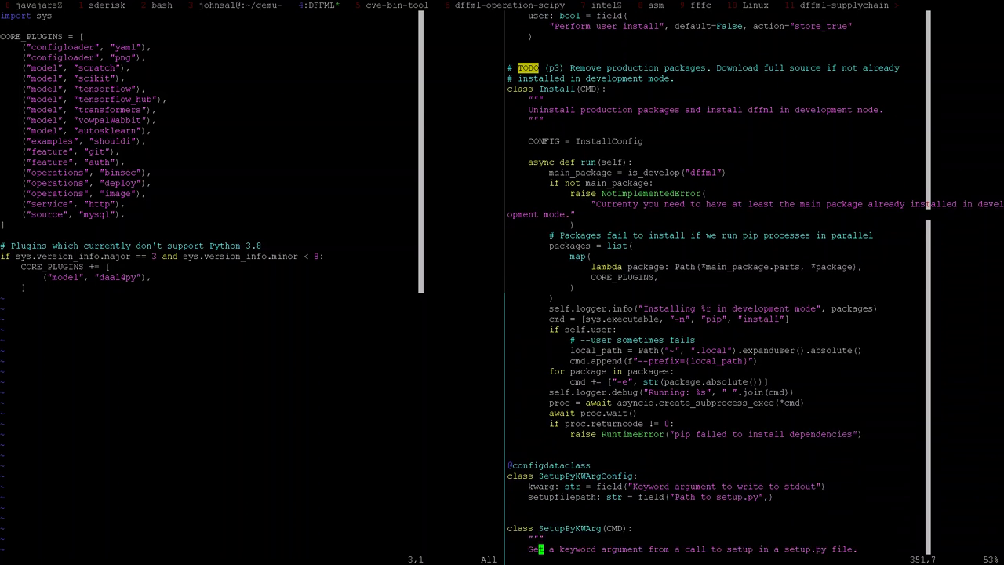
pyautogui.press('j')
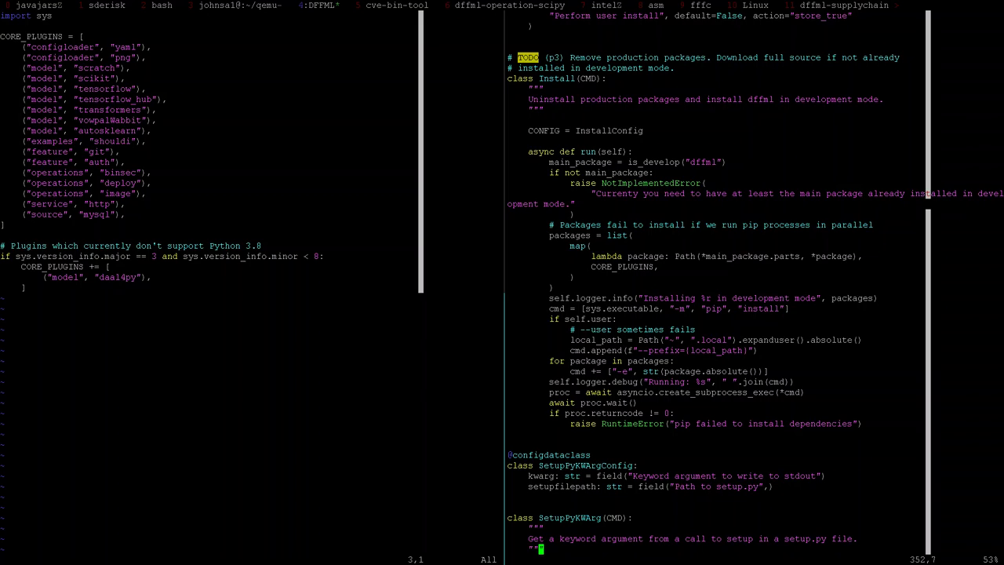
# Step: Save both plugins.py and dev.py in their editors
pyautogui.hotkey('ctrl', 'w')
pyautogui.write('h')
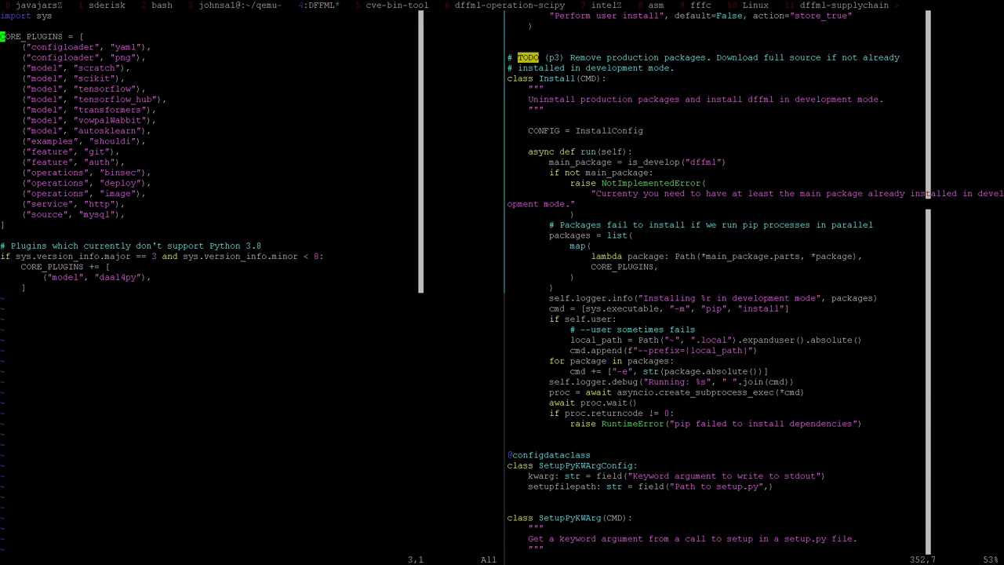
pyautogui.write(':w')
pyautogui.press('Return')
pyautogui.hotkey('ctrl', 'w')
pyautogui.write('l:w')
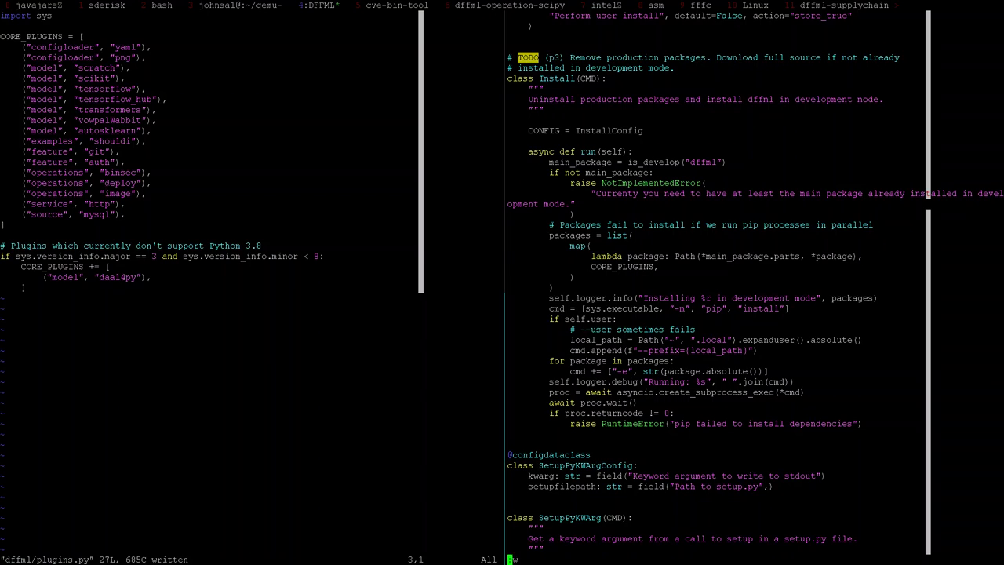
pyautogui.press('Return')
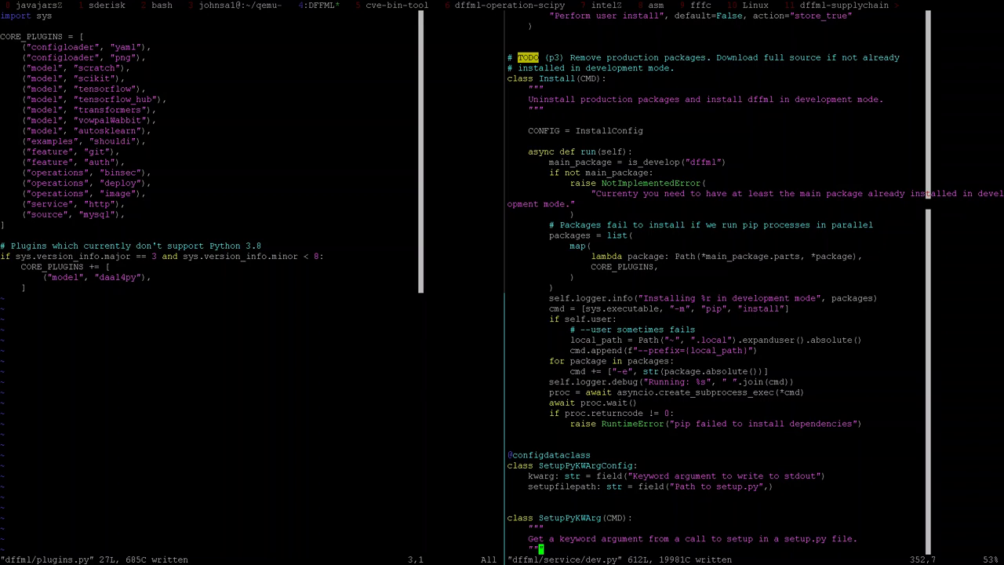
# Step: Add a shell pane and arrange the layout with both editors side by side above the full-width shell
pyautogui.write(':q')
pyautogui.press('Escape')
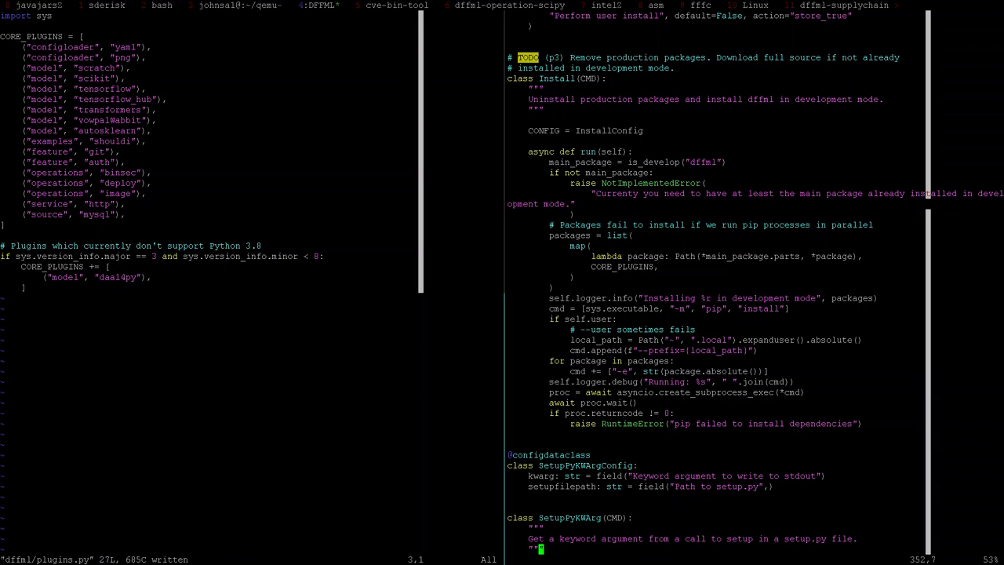
pyautogui.hotkey('ctrl', 'b')
pyautogui.press('"')
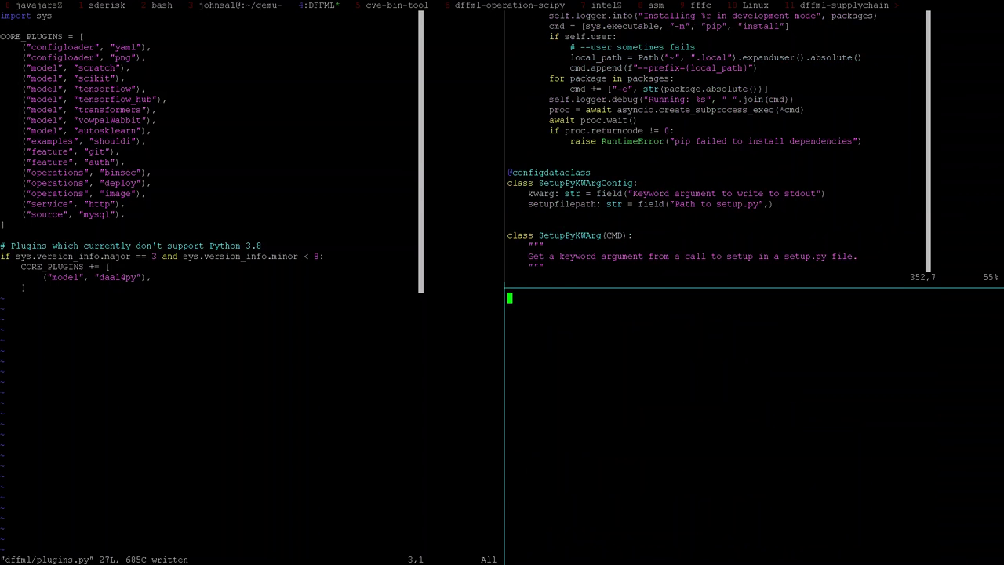
pyautogui.hotkey('ctrl', 'b')
pyautogui.press('space')
pyautogui.hotkey('ctrl', 'b')
pyautogui.press('space')
pyautogui.hotkey('ctrl', 'b')
pyautogui.press('space')
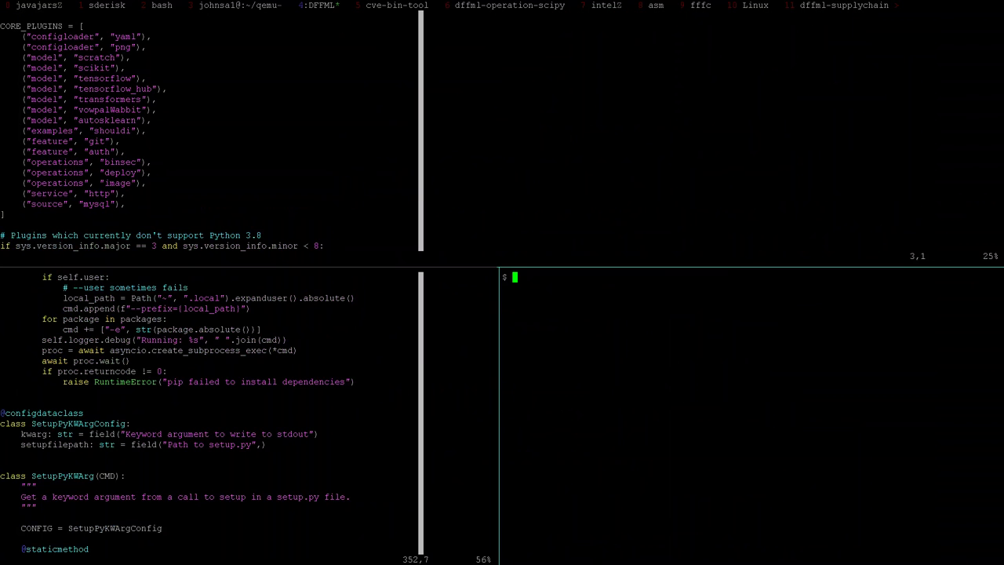
pyautogui.hotkey('ctrl', 'b')
pyautogui.press('space')
pyautogui.hotkey('ctrl', 'b')
pyautogui.press('space')
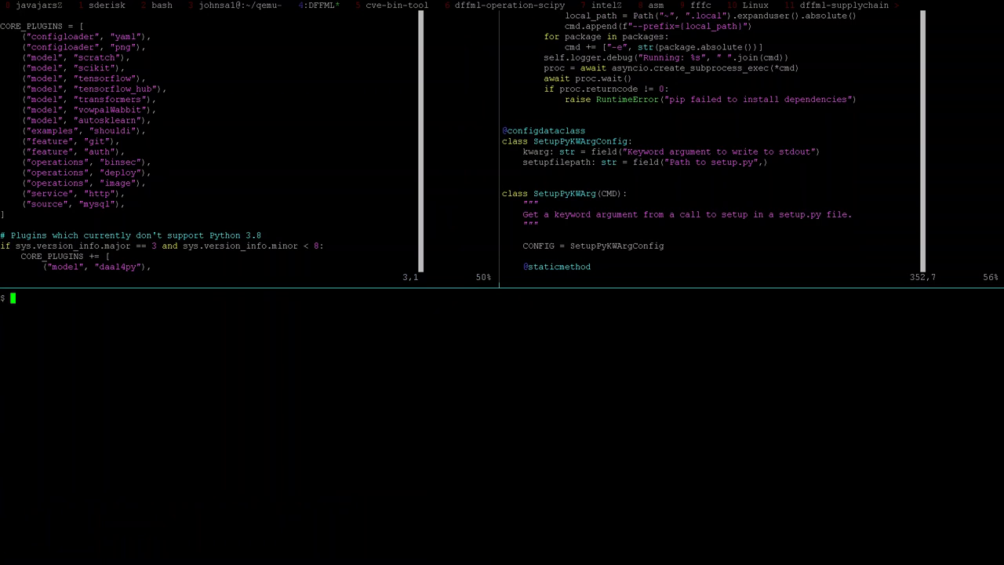
# Step: Examine the Install class's run method in dev.py, from the main package check to the pip failure handling
pyautogui.hotkey('ctrl', 'b')
pyautogui.press('Up')
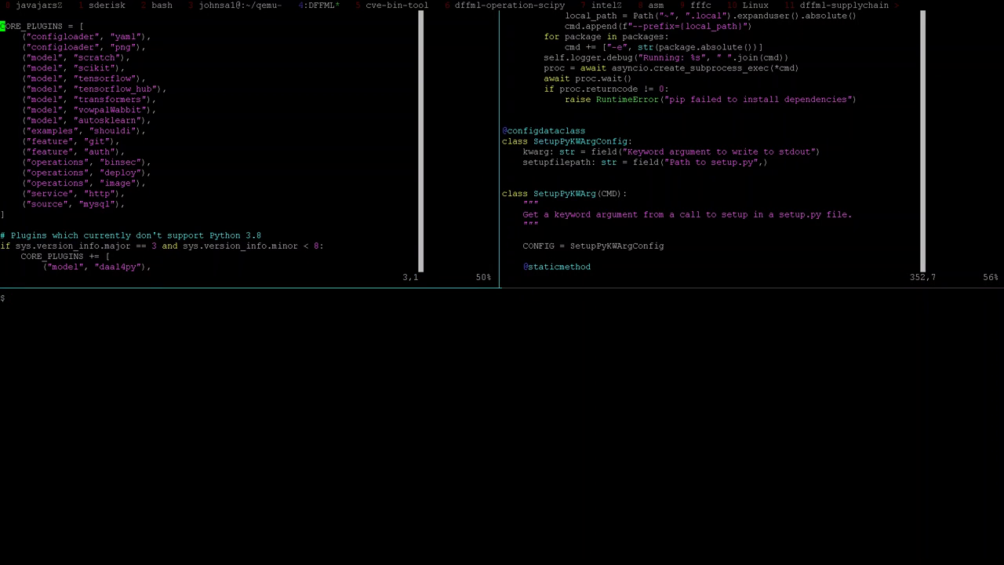
pyautogui.hotkey('ctrl', 'b')
pyautogui.press('Right')
pyautogui.press('k')
pyautogui.press('k')
pyautogui.press('k')
pyautogui.press('k')
pyautogui.press('k')
pyautogui.press('k')
pyautogui.press('k')
pyautogui.press('k')
pyautogui.press('k')
pyautogui.press('k')
pyautogui.press('k')
pyautogui.press('k')
pyautogui.press('k')
pyautogui.press('k')
pyautogui.press('k')
pyautogui.press('k')
pyautogui.press('k')
pyautogui.press('k')
pyautogui.press('k')
pyautogui.press('k')
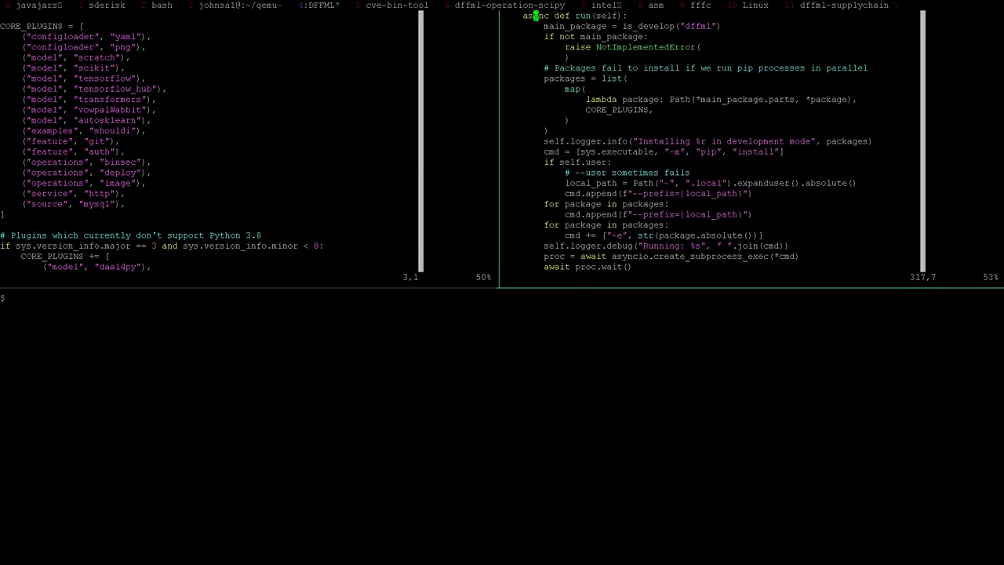
pyautogui.press('j')
pyautogui.press('j')
pyautogui.press('j')
pyautogui.press('j')
pyautogui.press('j')
pyautogui.press('j')
pyautogui.press('j')
pyautogui.press('j')
pyautogui.press('j')
pyautogui.press('j')
pyautogui.press('j')
pyautogui.press('j')
pyautogui.press('j')
pyautogui.press('j')
pyautogui.press('j')
pyautogui.press('j')
pyautogui.press('j')
pyautogui.press('j')
pyautogui.press('j')
pyautogui.press('j')
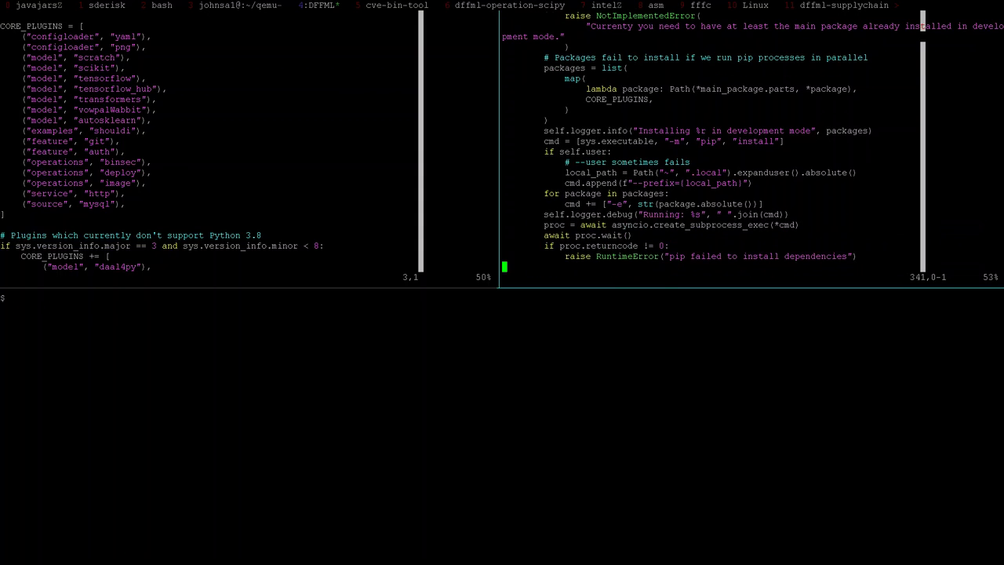
# Step: Run dffml service dev install -log debug -user in the shell pane below the editors
pyautogui.hotkey('ctrl', 'b')
pyautogui.press('Down')
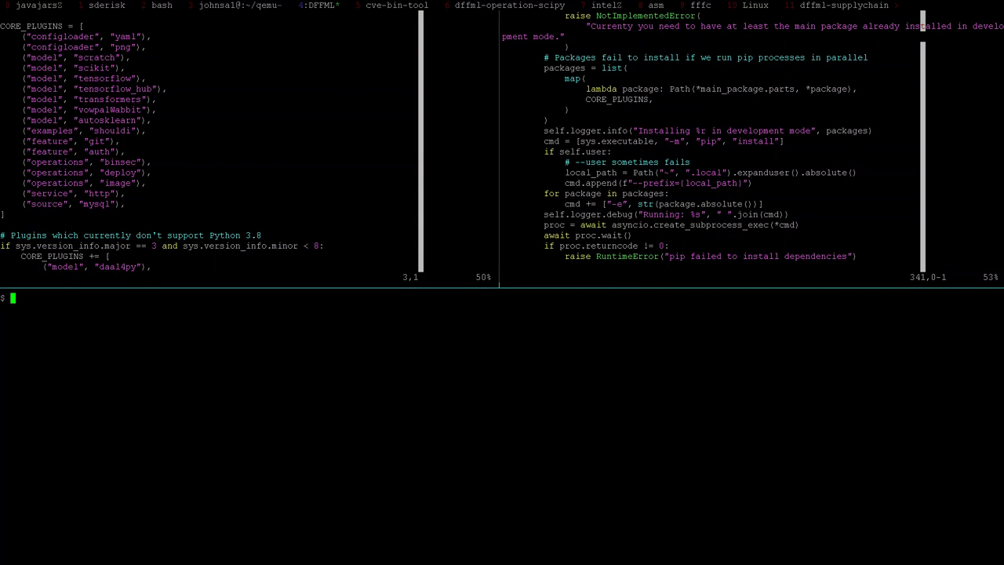
pyautogui.write('dffml service dev install -log deb')
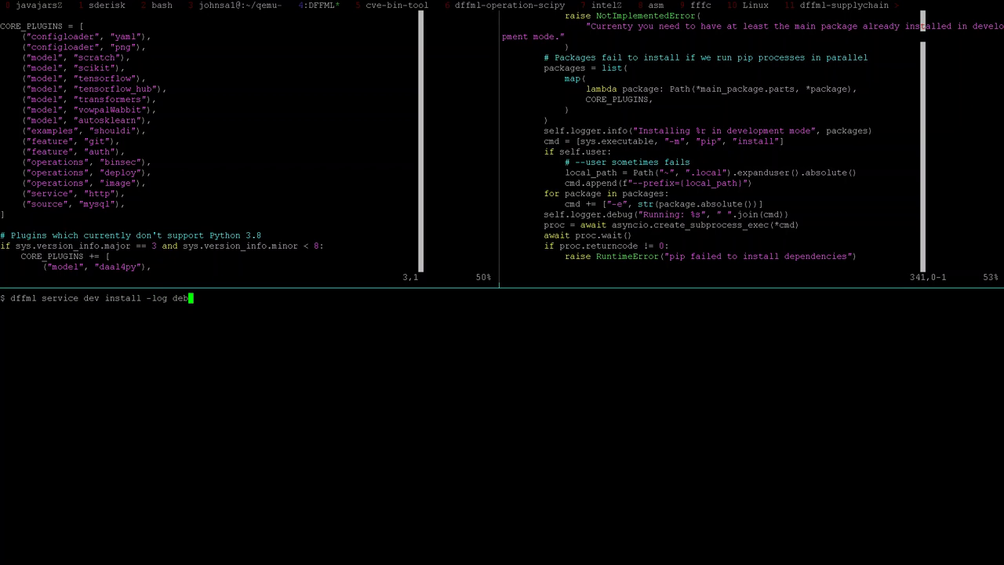
pyautogui.write('ug -user')
pyautogui.press('Return')
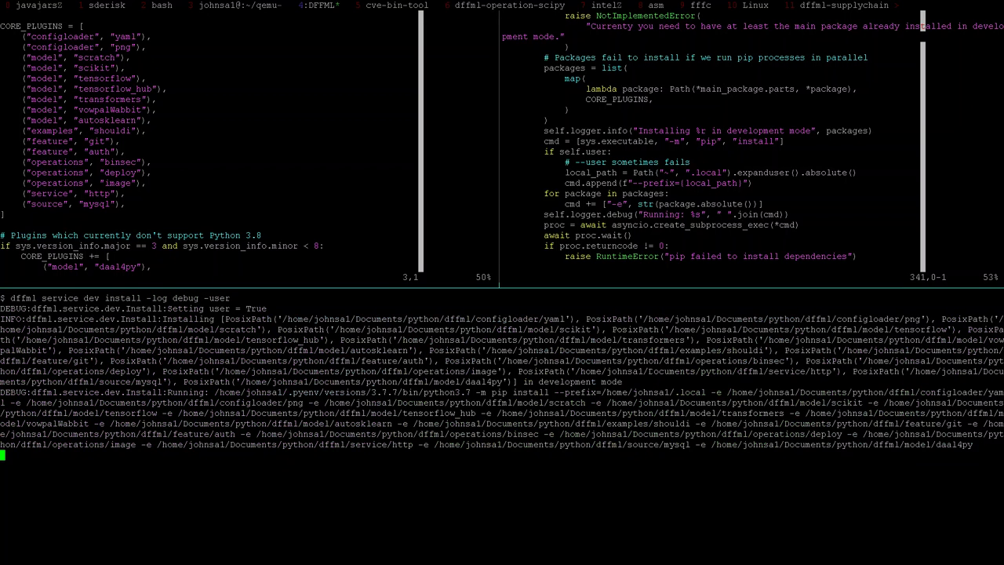
# Step: Stop the running install and highlight the logged plugin paths and the generated pip install command
pyautogui.hotkey('ctrl', 'c')
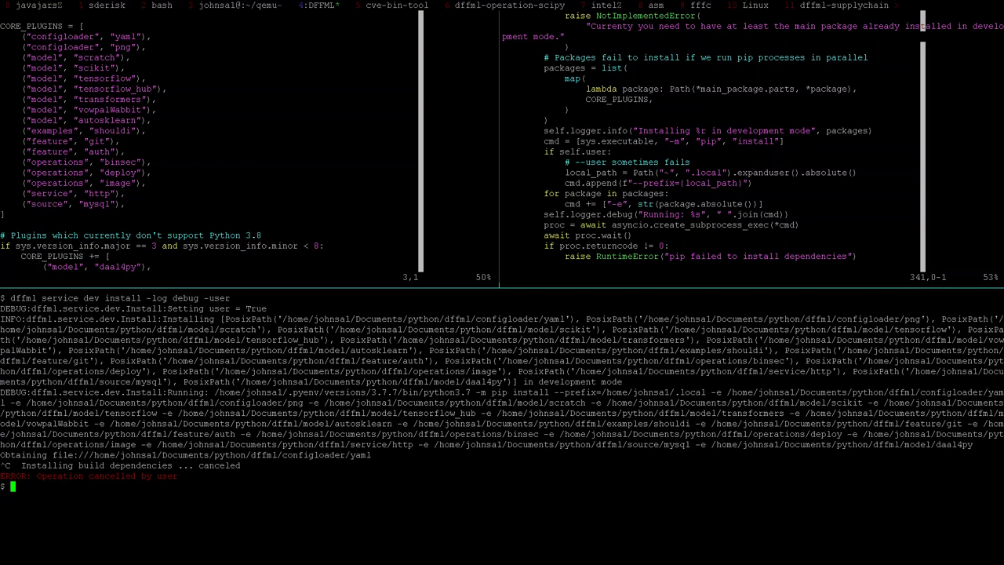
pyautogui.moveTo(437, 339); pyautogui.dragTo(469, 361)
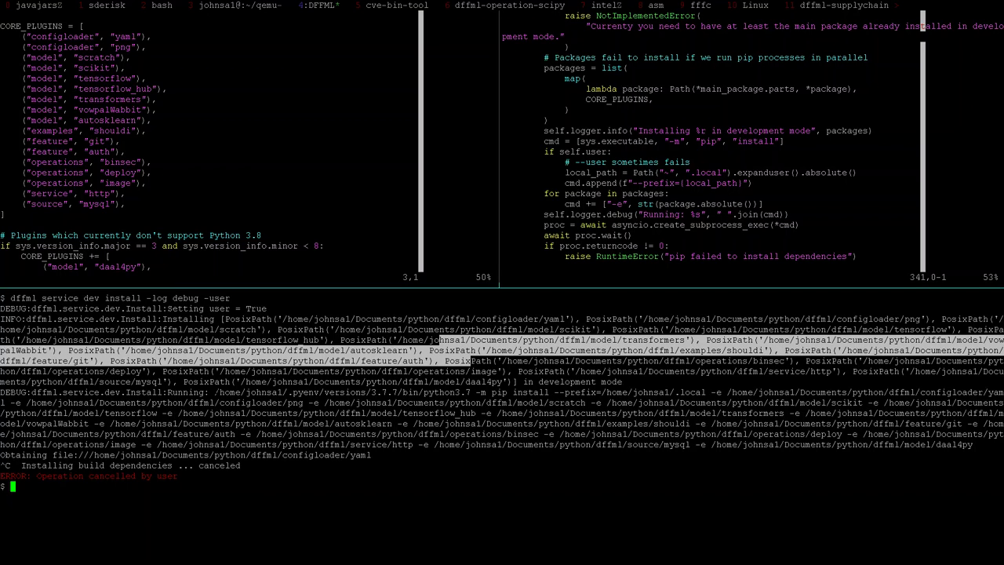
pyautogui.moveTo(213, 391); pyautogui.dragTo(6, 455)
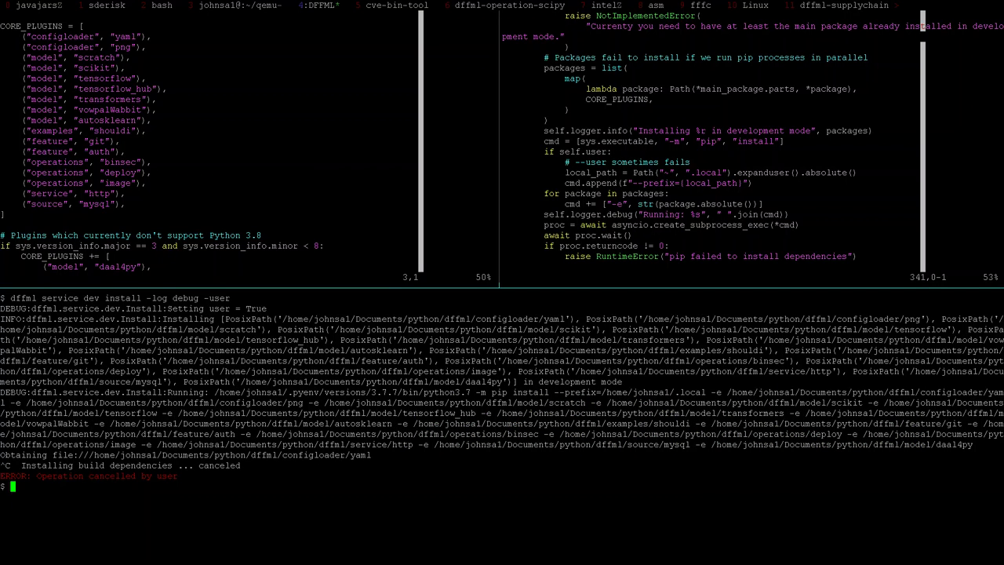
# Step: Draft the command pip install -e model/tensorflow/ -e model/scikit/ and discard it without running
pyautogui.write('pip install -pre')
pyautogui.press('BackSpace')
pyautogui.press('BackSpace')
pyautogui.press('BackSpace')
pyautogui.press('BackSpace')
pyautogui.write('-e model/tensorflow/')
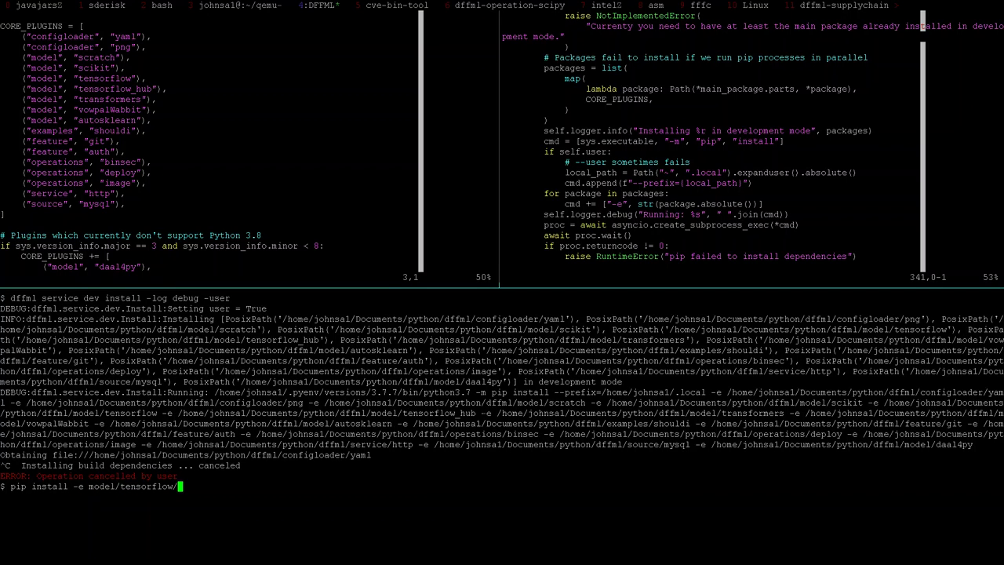
pyautogui.write(' -e model/scikit/')
pyautogui.hotkey('ctrl', 'c')
# Step: Switch to the DFFML Weekly Sync Meeting Minutes in the browser and go to the Tuesday June 30th 2020 notes
pyautogui.hotkey('alt', 'Tab')
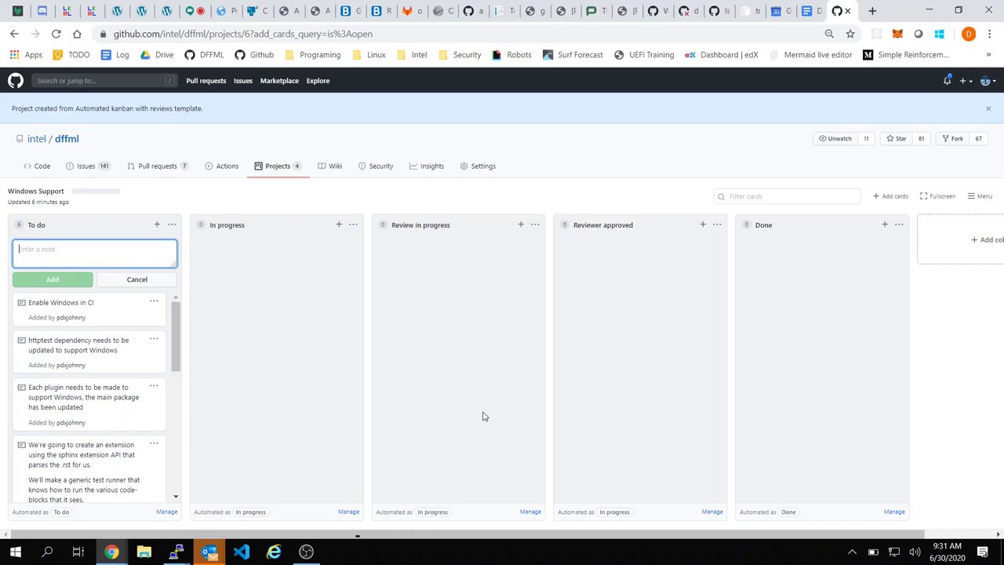
pyautogui.hotkey('alt', 'Tab')
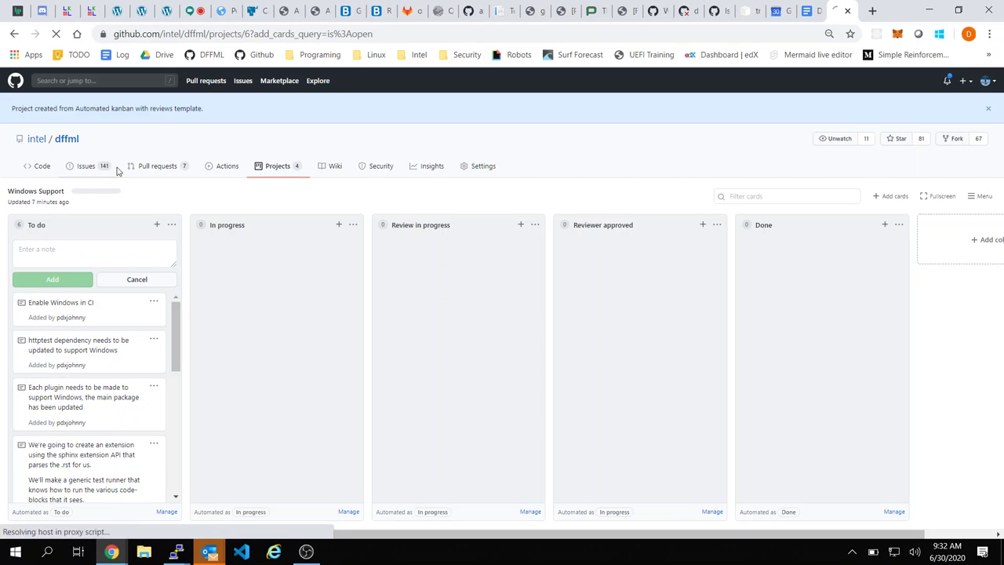
pyautogui.click(812, 9)
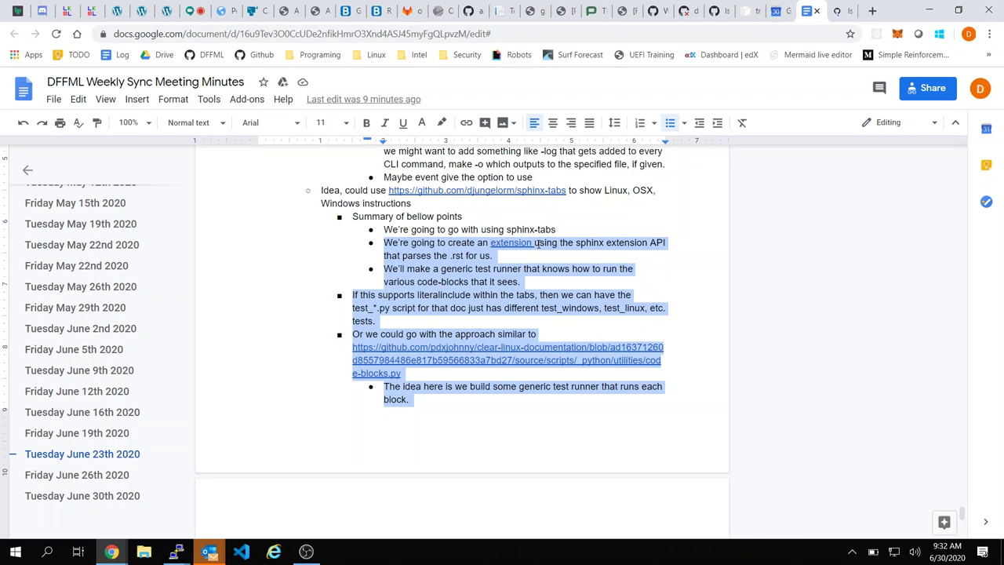
pyautogui.click(506, 306)
pyautogui.scroll(-10, 538, 244)
pyautogui.scroll(-10, 537, 244)
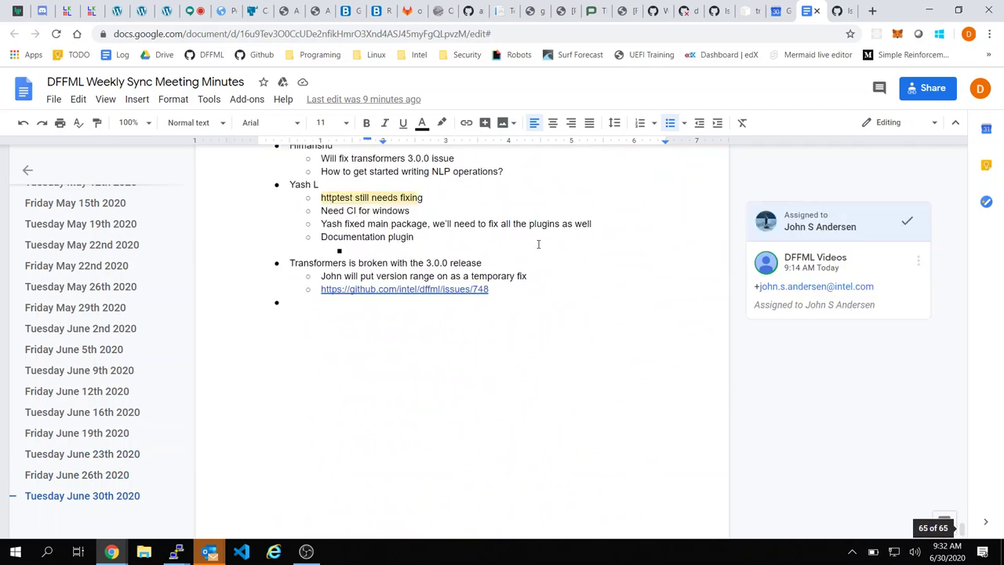
pyautogui.scroll(5, 538, 243)
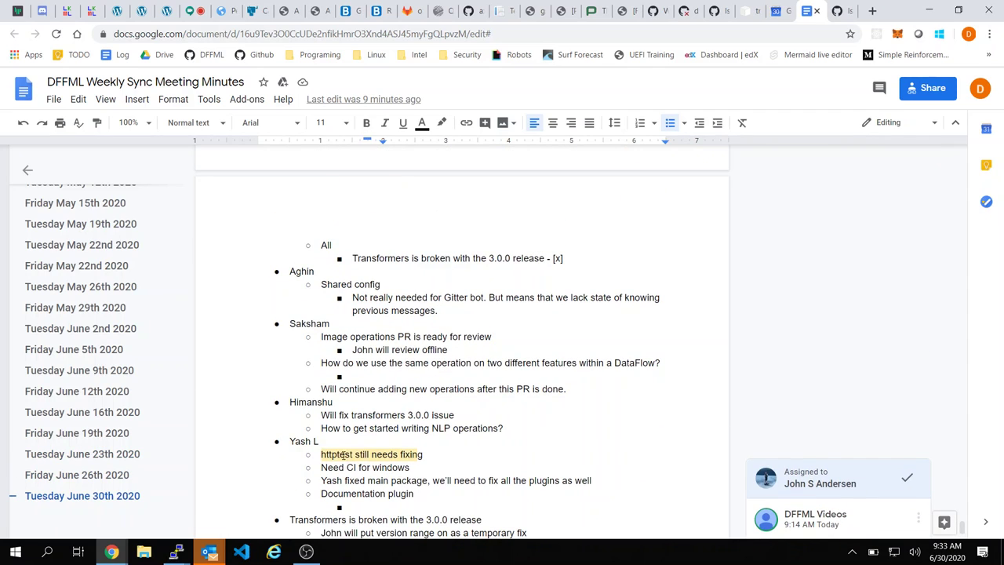
# Step: Insert a bullet reading "Service dev install" directly above the "httptest still needs fixing" note
pyautogui.click(320, 453)
pyautogui.press('Return')
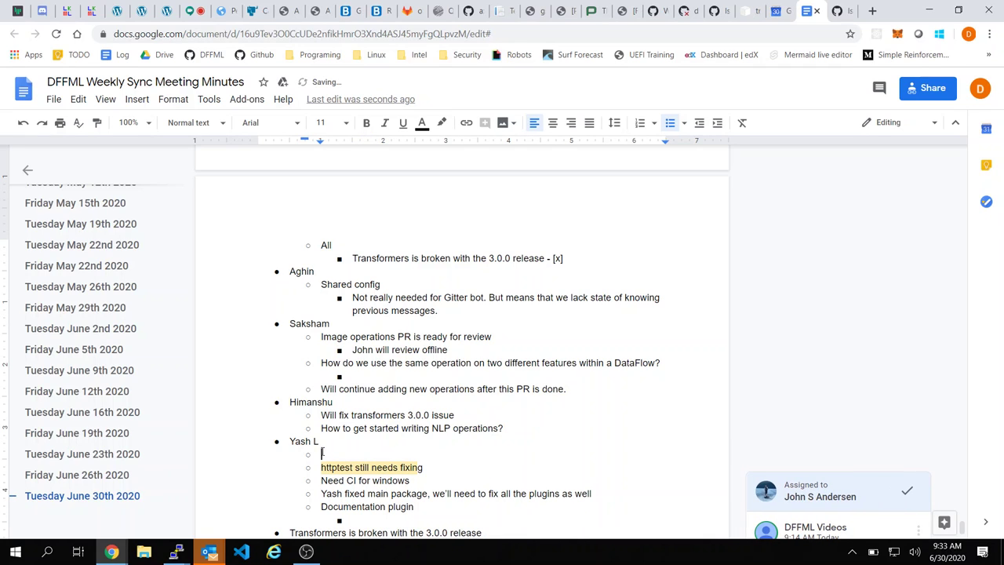
pyautogui.write('Service dev install')
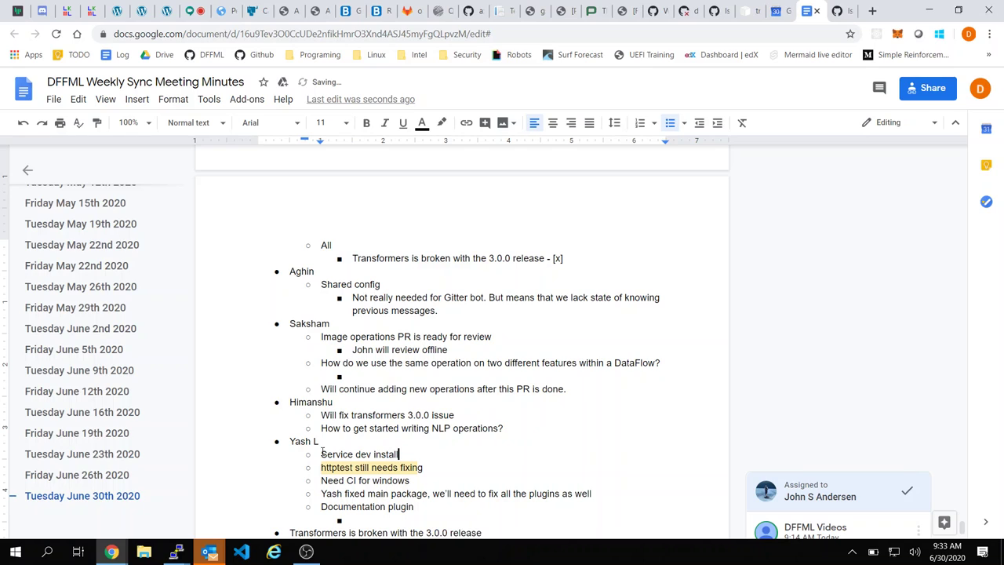
# Step: Reword the "Service dev install" bullet to "dffml service dev install command is confusing when there are errors"
pyautogui.click(321, 453)
pyautogui.press('Delete')
pyautogui.write('Dffml')
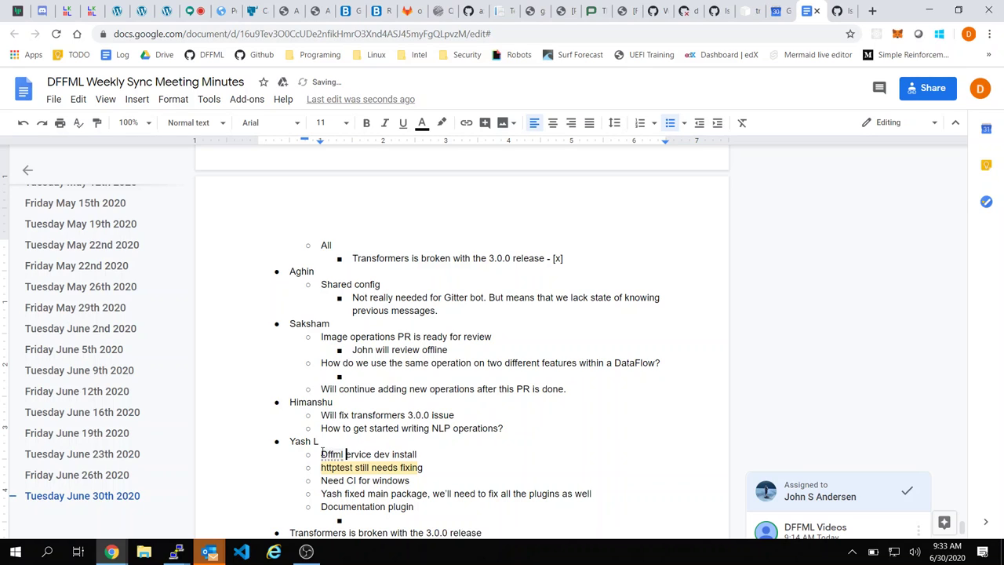
pyautogui.hotkey('ctrl', 'z')
pyautogui.write('s')
pyautogui.press('End')
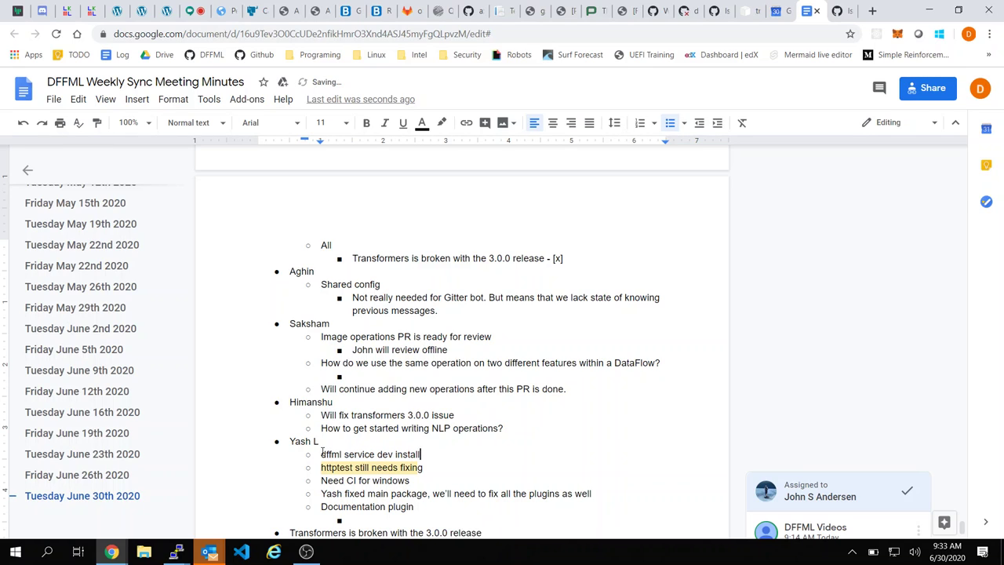
pyautogui.write('command is confusing when ')
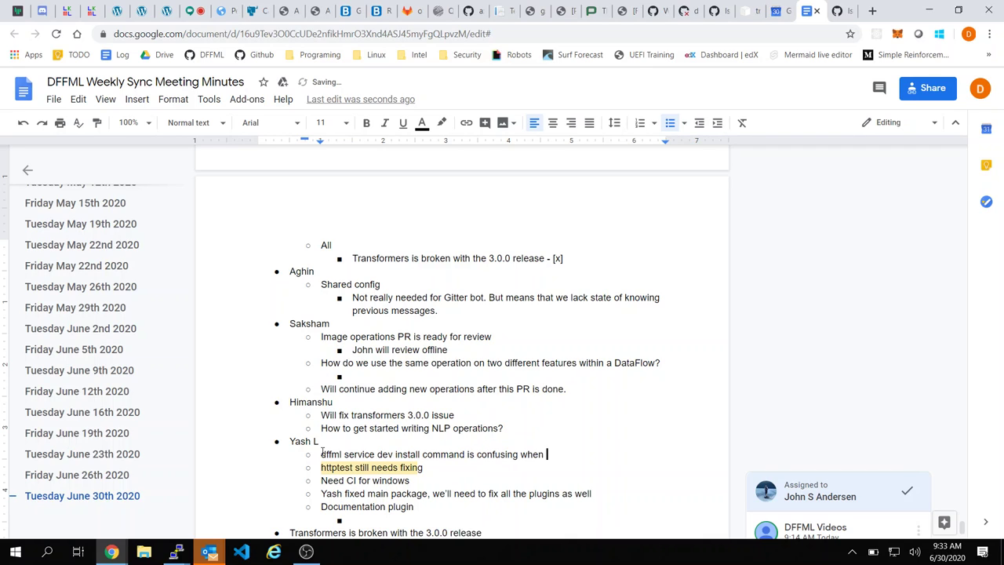
pyautogui.write('there are errors')
# Step: Add a sub-bullet under the dffml service dev install note reading "We should try to install each package individually"
pyautogui.press('Return')
pyautogui.press('Tab')
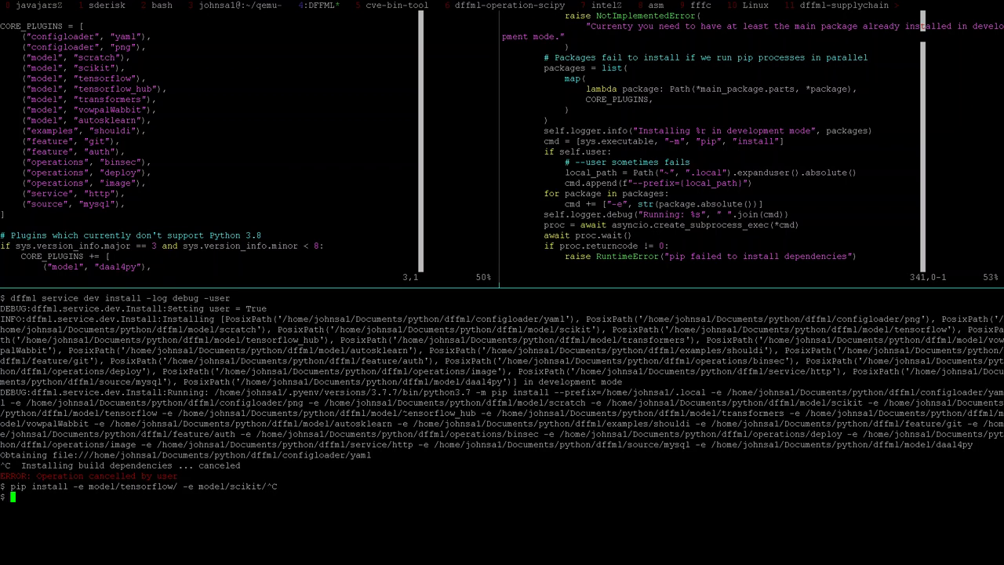
pyautogui.hotkey('alt', 'Tab')
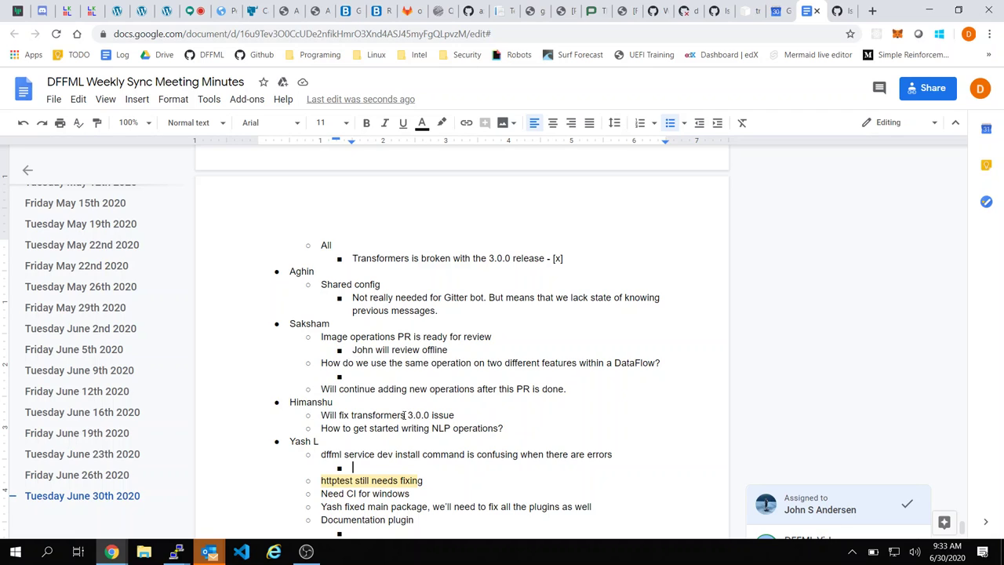
pyautogui.write('We should ')
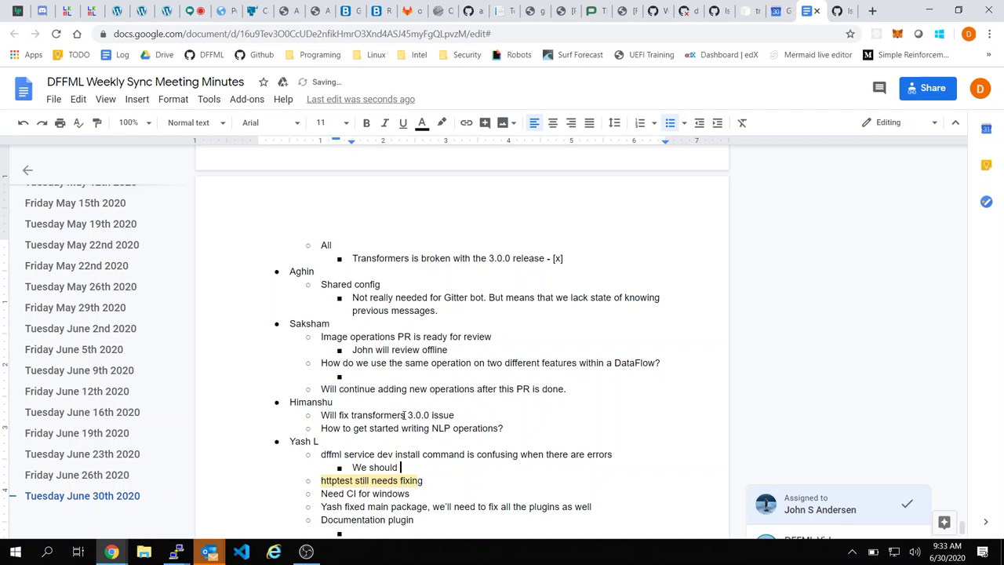
pyautogui.write('try to install each pac')
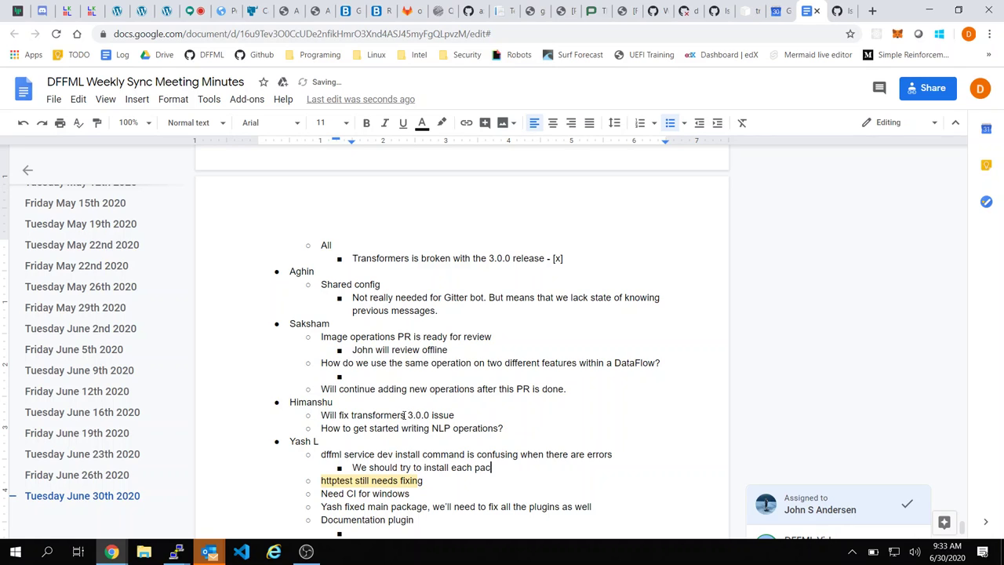
pyautogui.write('kage indevidually')
pyautogui.press('BackSpace')
# Step: Extend the sub-bullet with a second sentence: "Then at the end, report which package did not successfully install."
pyautogui.write('. There')
pyautogui.write(' a')
pyautogui.press('BackSpace')
pyautogui.press('BackSpace')
pyautogui.press('BackSpace')
pyautogui.press('BackSpace')
pyautogui.press('BackSpace')
pyautogui.write('n at the end.')
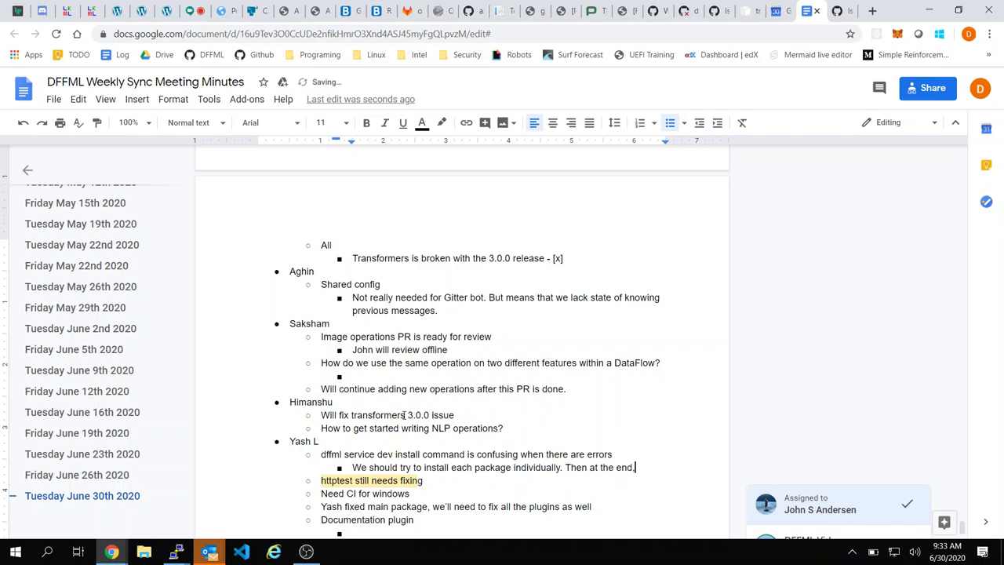
pyautogui.press('BackSpace')
pyautogui.write(', report w')
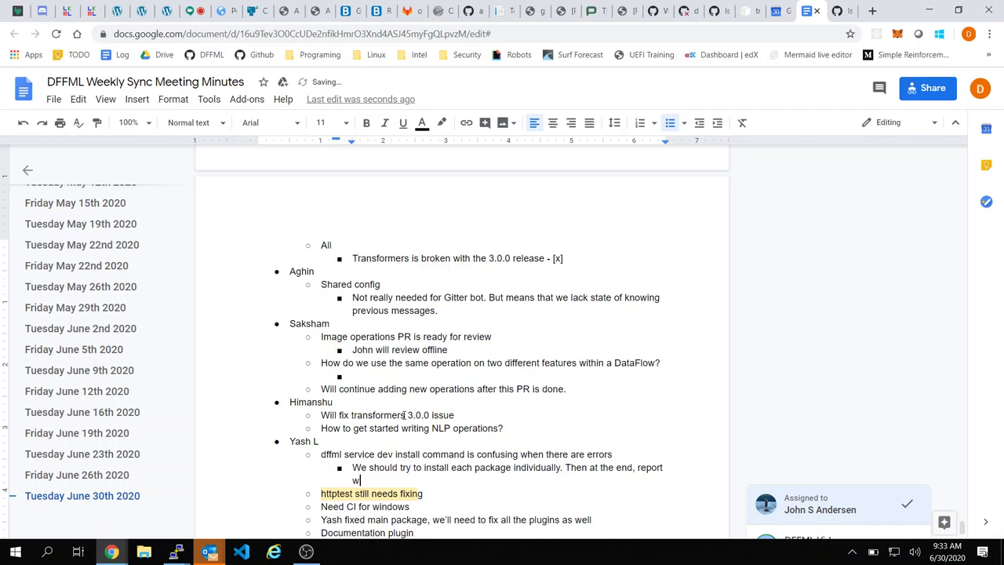
pyautogui.write('hich package did no')
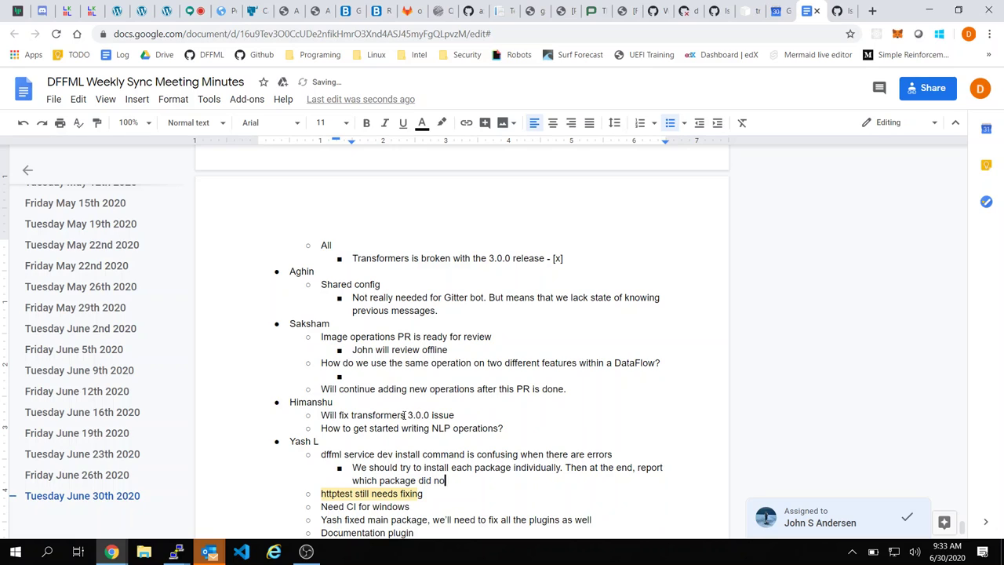
pyautogui.write('t successfully install.')
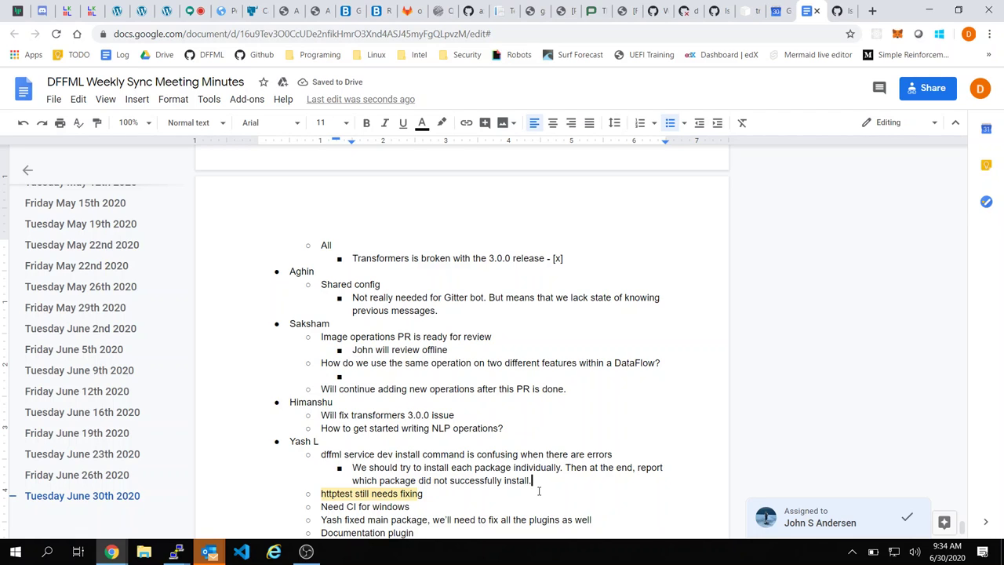
# Step: Copy the dffml service dev install bullet into the June 30th agenda below "Plugins still need to be made to work on Windows", ending it with "- [x]"
pyautogui.moveTo(532, 480); pyautogui.dragTo(354, 474)
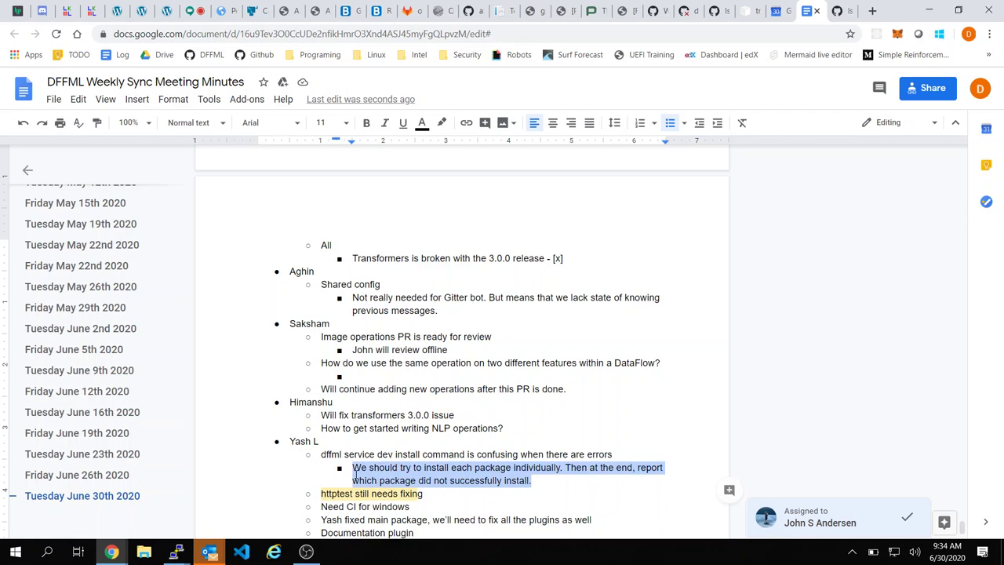
pyautogui.click(643, 459)
pyautogui.tripleClick(627, 454)
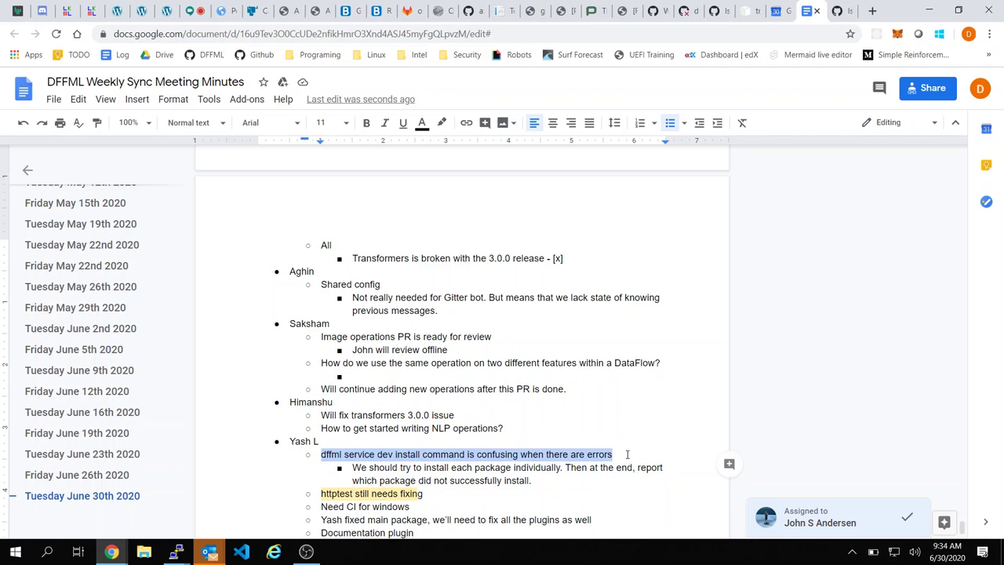
pyautogui.scroll(3, 627, 454)
pyautogui.scroll(4, 535, 326)
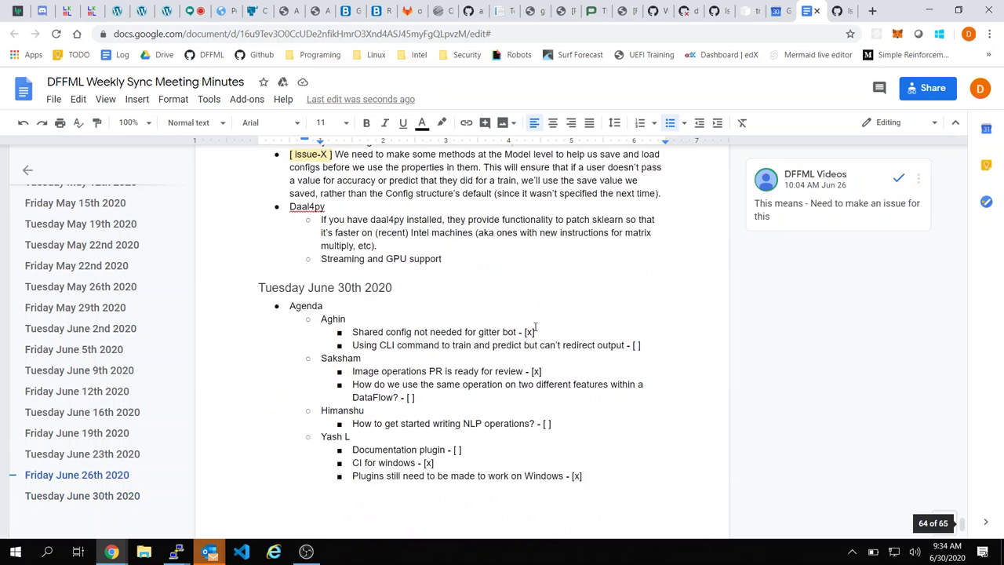
pyautogui.scroll(-2, 501, 385)
pyautogui.click(501, 387)
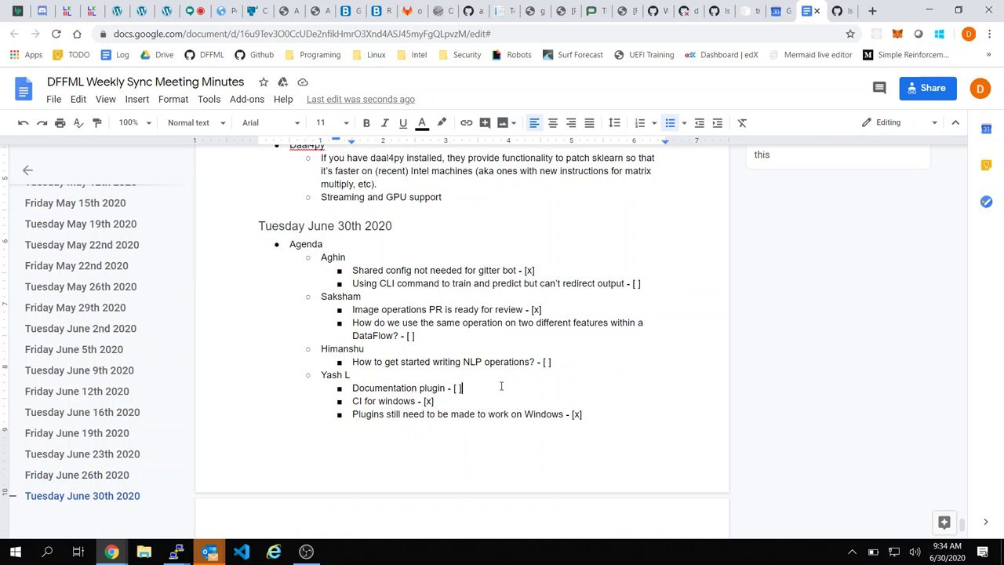
pyautogui.scroll(-2, 560, 327)
pyautogui.press('Return')
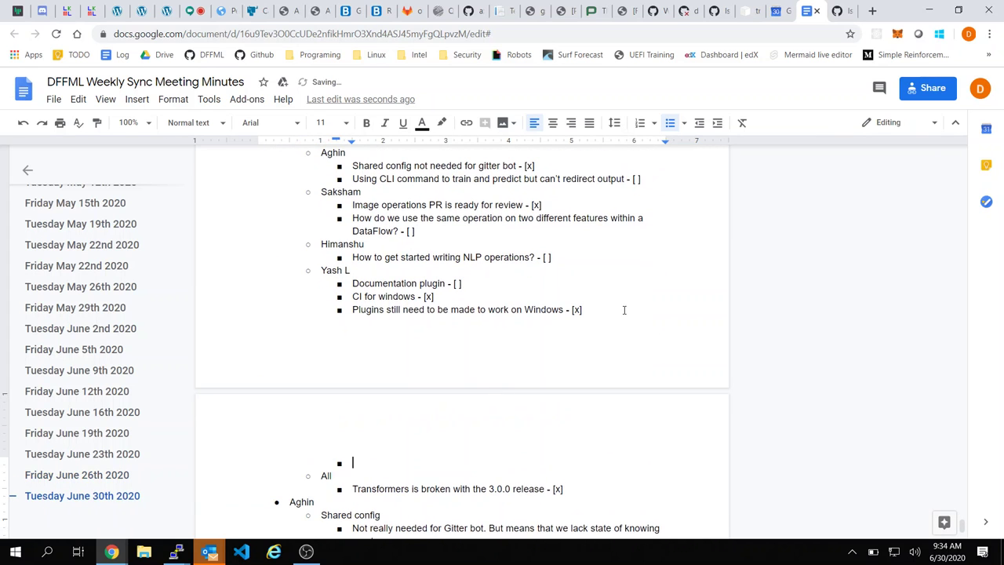
pyautogui.hotkey('ctrl', 'v')
pyautogui.write('-')
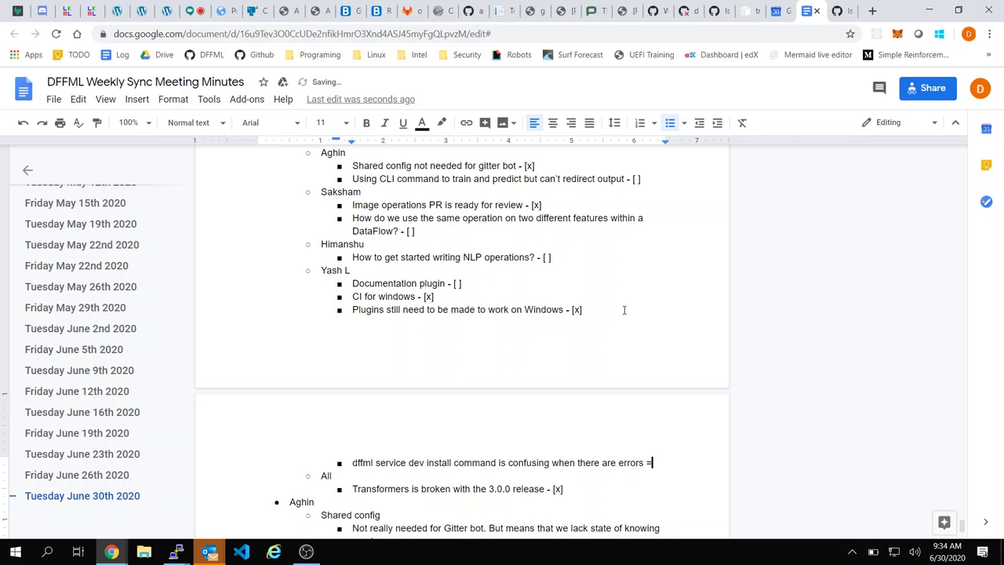
pyautogui.write(' [x]')
# Step: Copy the sub-bullet text about installing each package individually and reporting which package did not successfully install
pyautogui.scroll(-3, 625, 310)
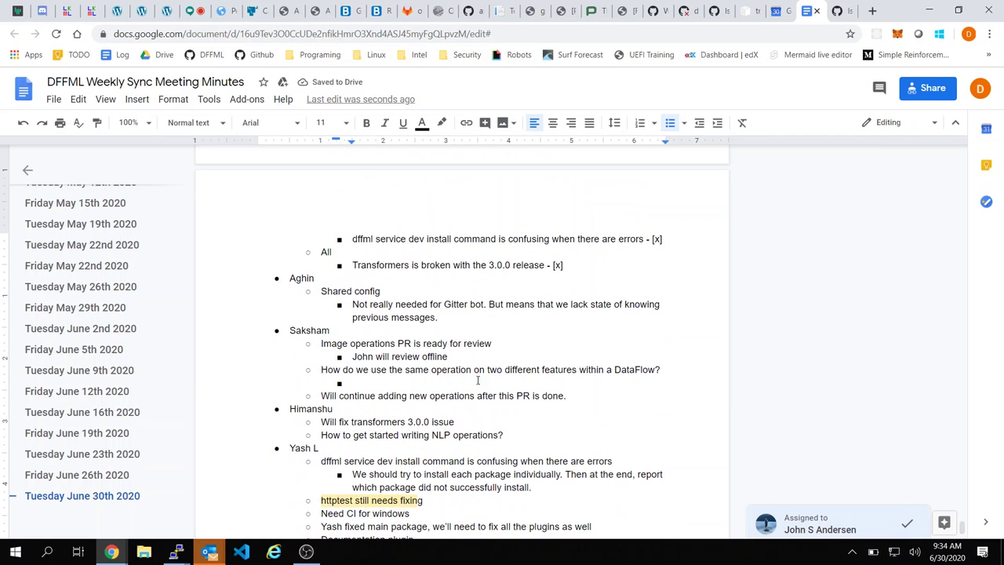
pyautogui.click(460, 374)
pyautogui.moveTo(543, 487); pyautogui.dragTo(352, 474)
pyautogui.hotkey('ctrl', 'c')
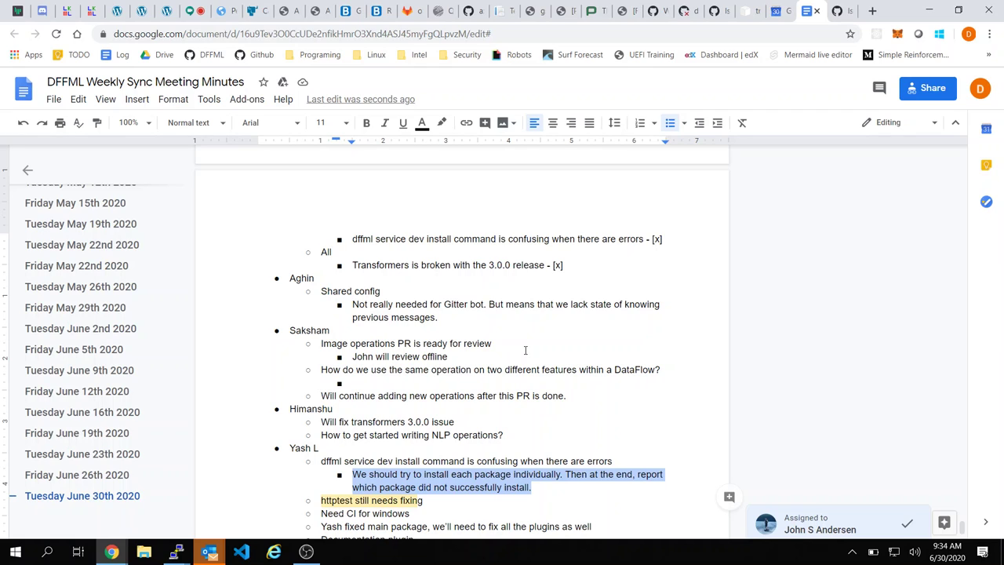
pyautogui.click(538, 395)
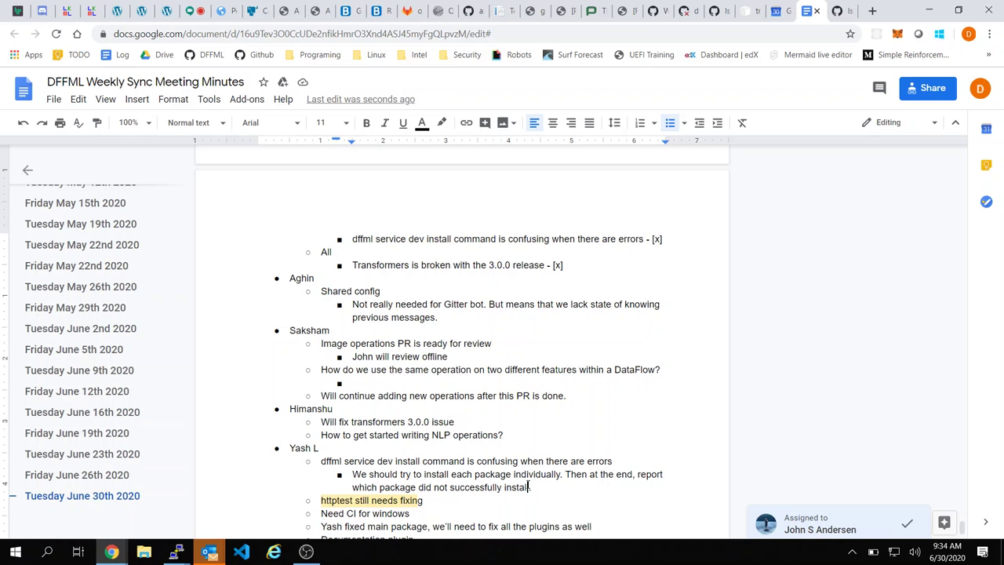
pyautogui.click(563, 440)
pyautogui.scroll(-1, 563, 442)
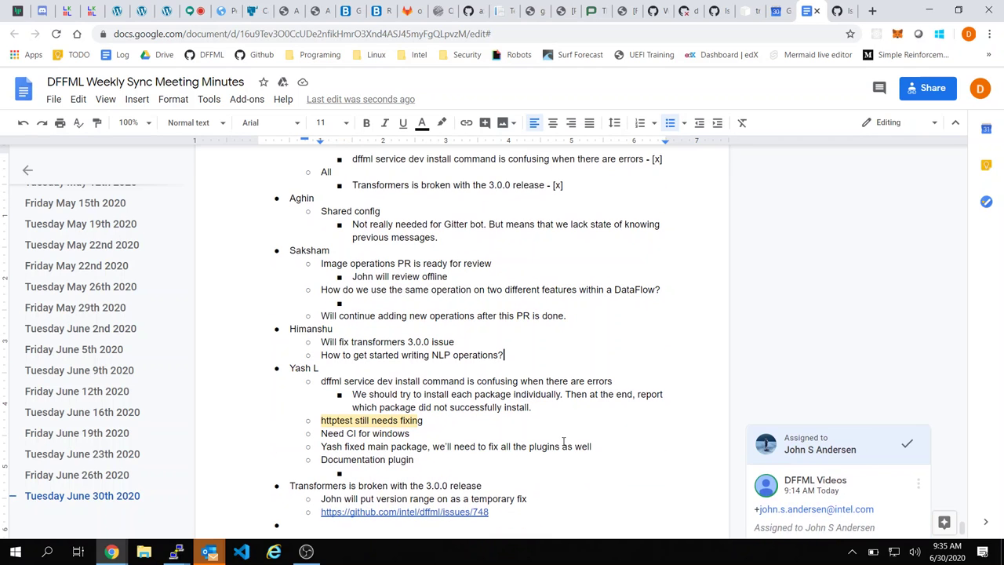
pyautogui.click(525, 353)
pyautogui.scroll(-1, 524, 354)
pyautogui.click(549, 372)
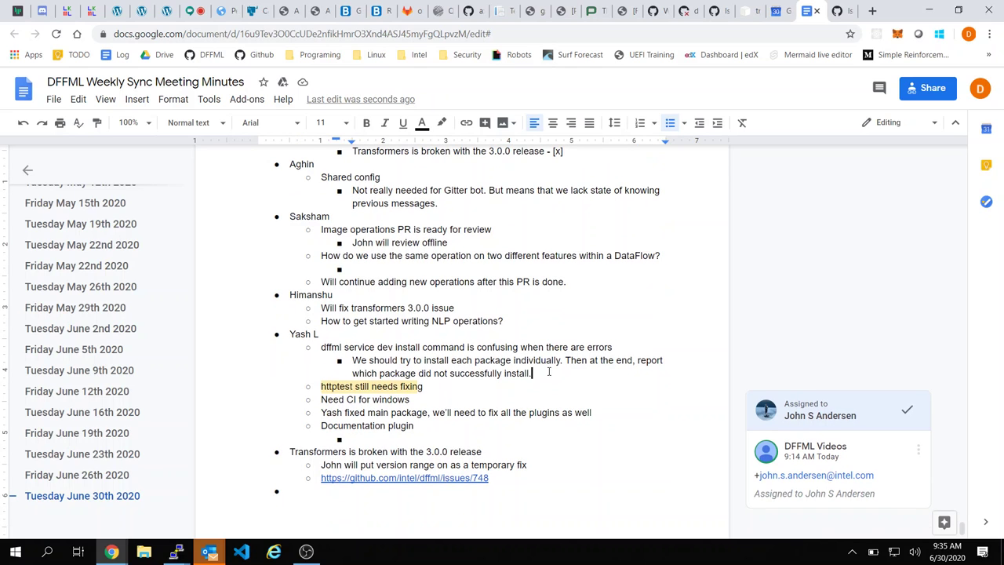
# Step: Switch to the intel/dffml GitHub issues, start a new Feature request issue, and reset the page zoom to 100%
pyautogui.click(835, 11)
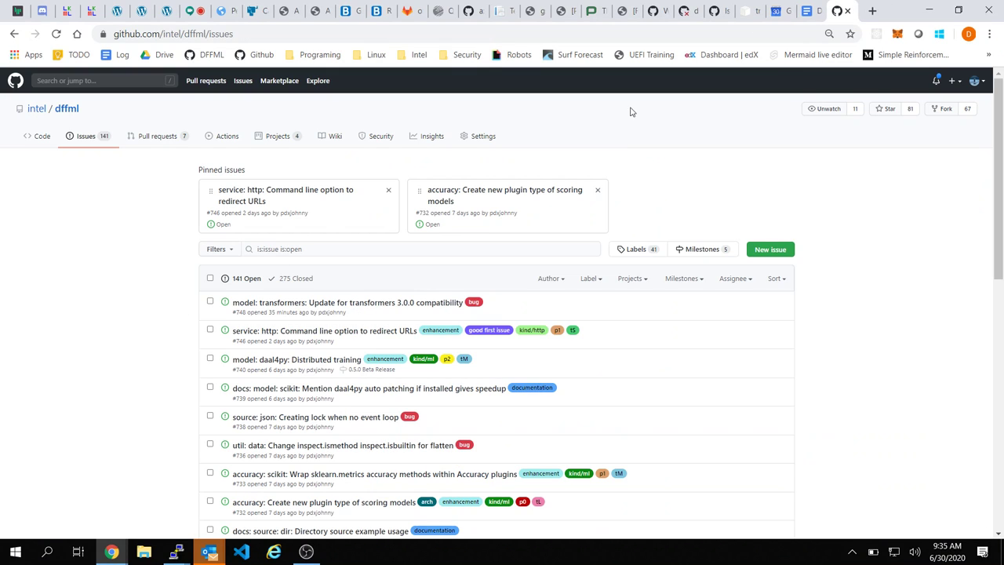
pyautogui.click(771, 250)
pyautogui.click(828, 34)
pyautogui.click(828, 57)
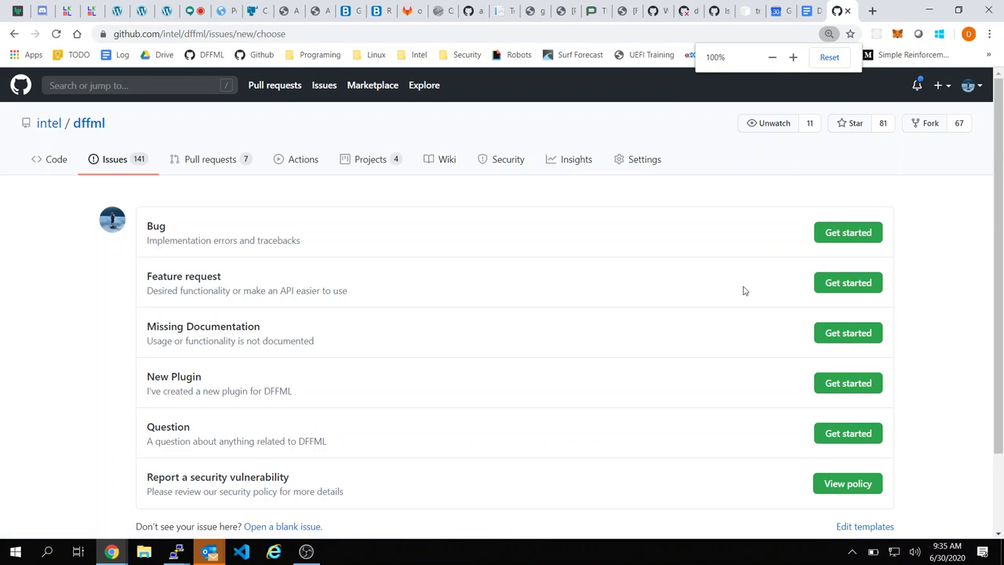
pyautogui.click(843, 282)
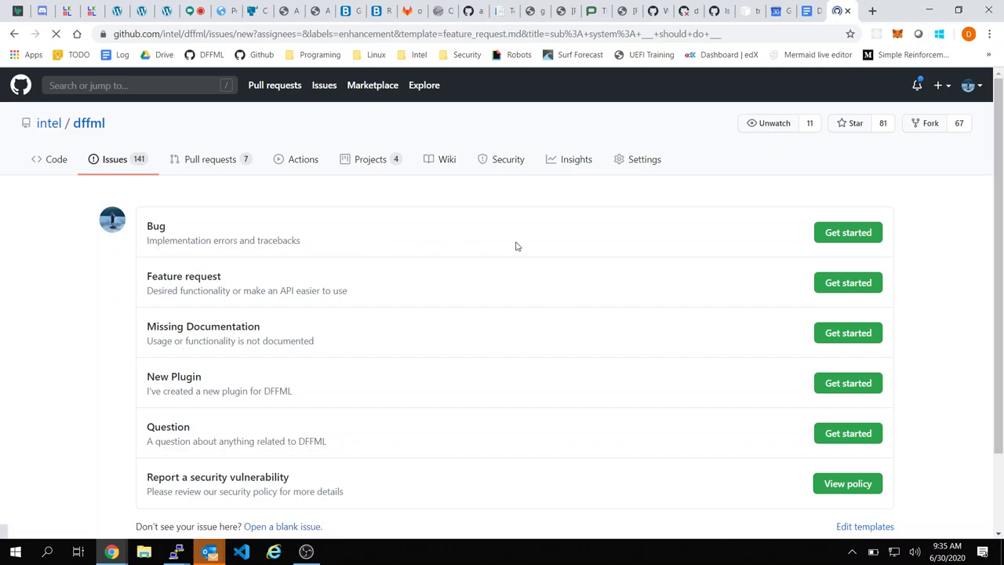
# Step: Replace the issue's template description with the copied note about installing each package individually
pyautogui.click(342, 352)
pyautogui.hotkey('ctrl', 'a')
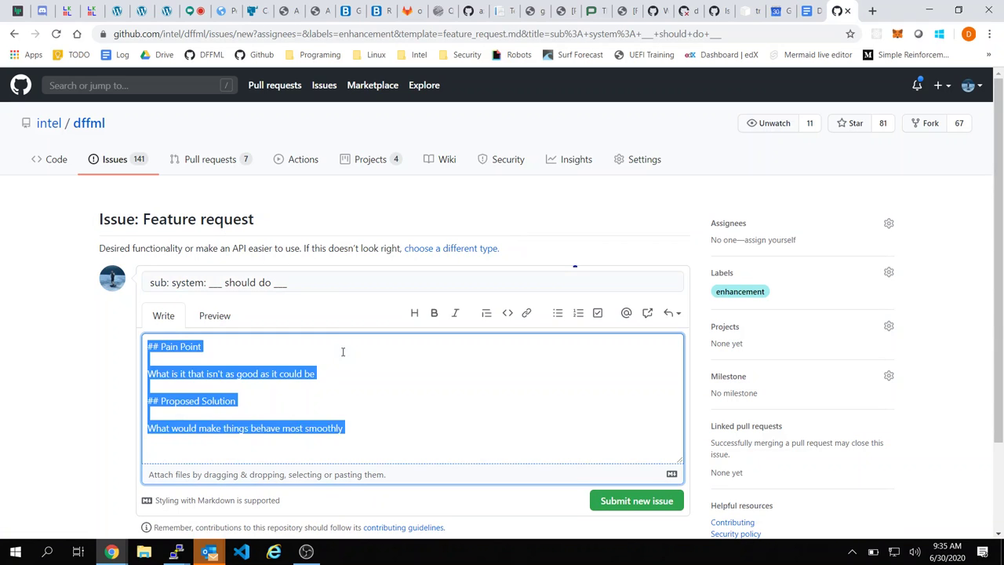
pyautogui.hotkey('ctrl', 'v')
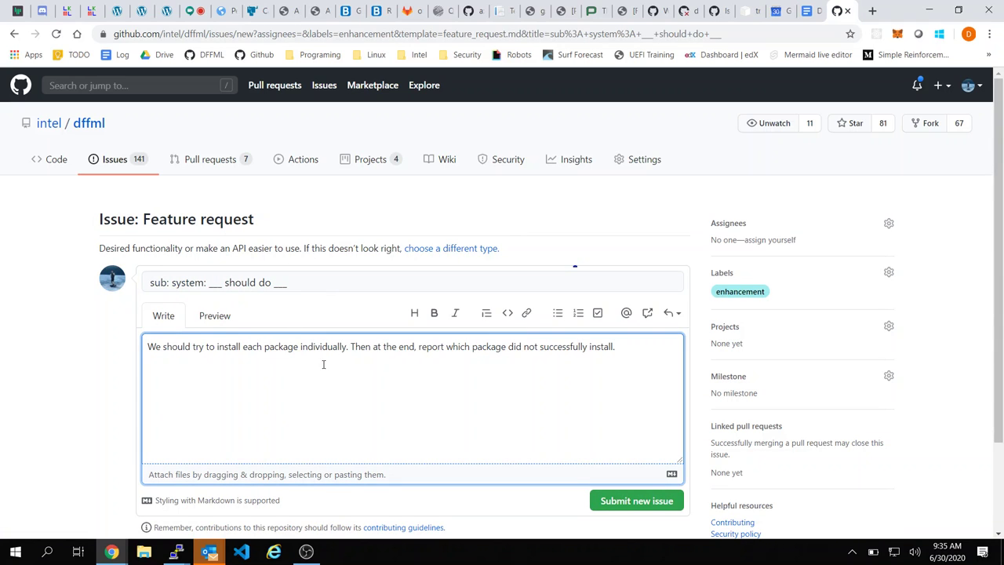
pyautogui.click(210, 345)
pyautogui.moveTo(175, 346); pyautogui.dragTo(292, 346)
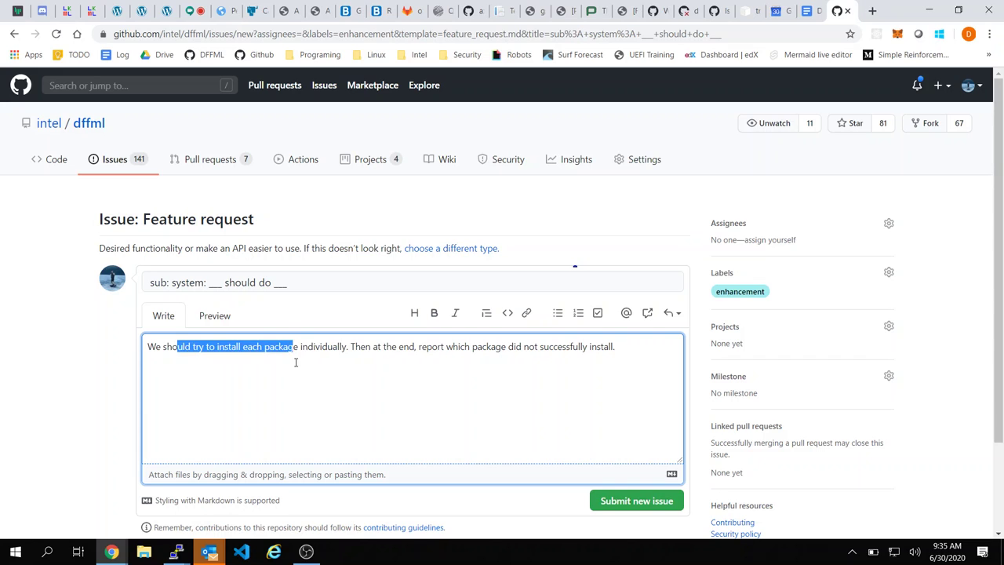
pyautogui.click(267, 360)
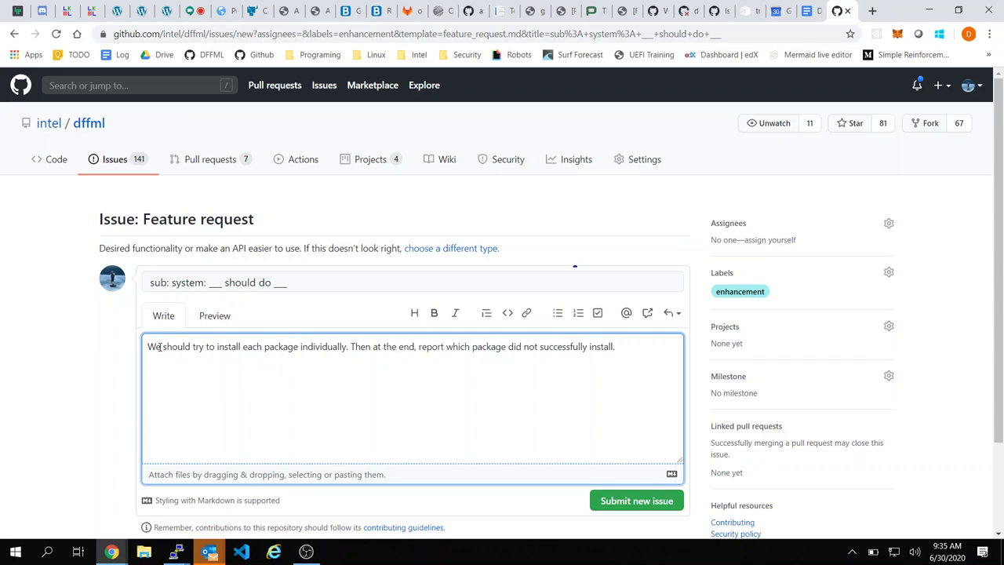
# Step: Replace the issue title with "service: dev: install: Try installing each package individually"
pyautogui.tripleClick(316, 275)
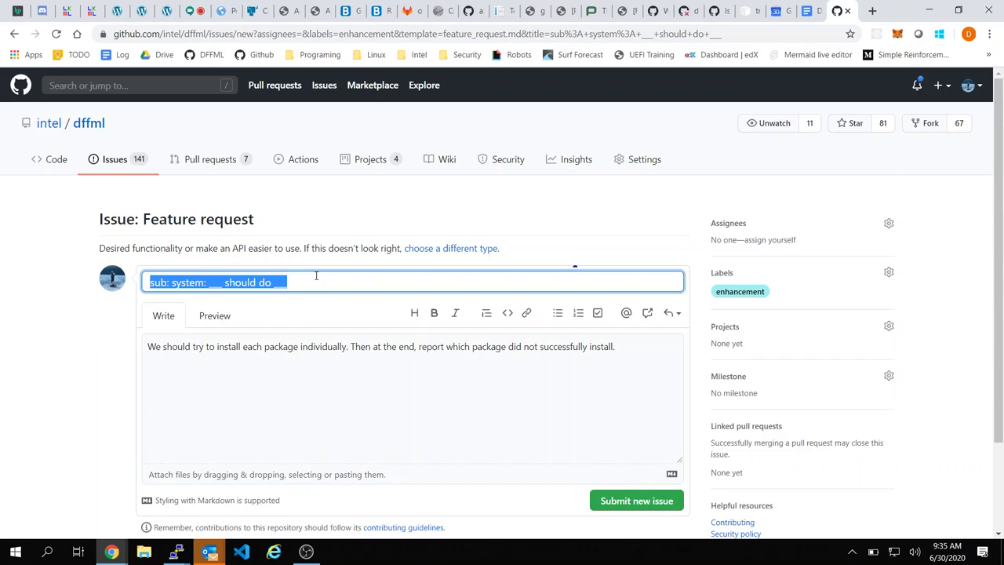
pyautogui.write('serv')
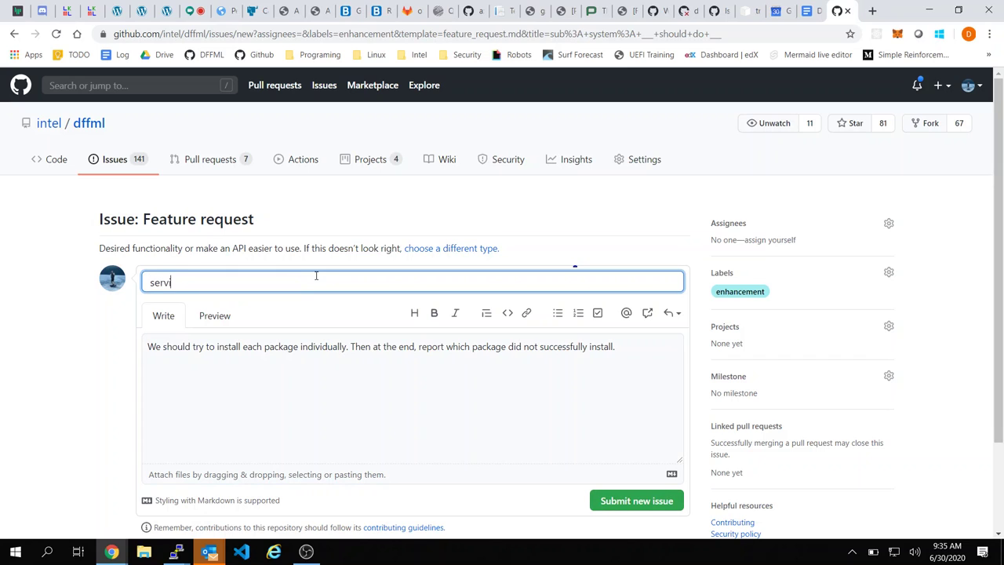
pyautogui.write('ice: dev: install:')
pyautogui.hotkey('alt', 'Tab')
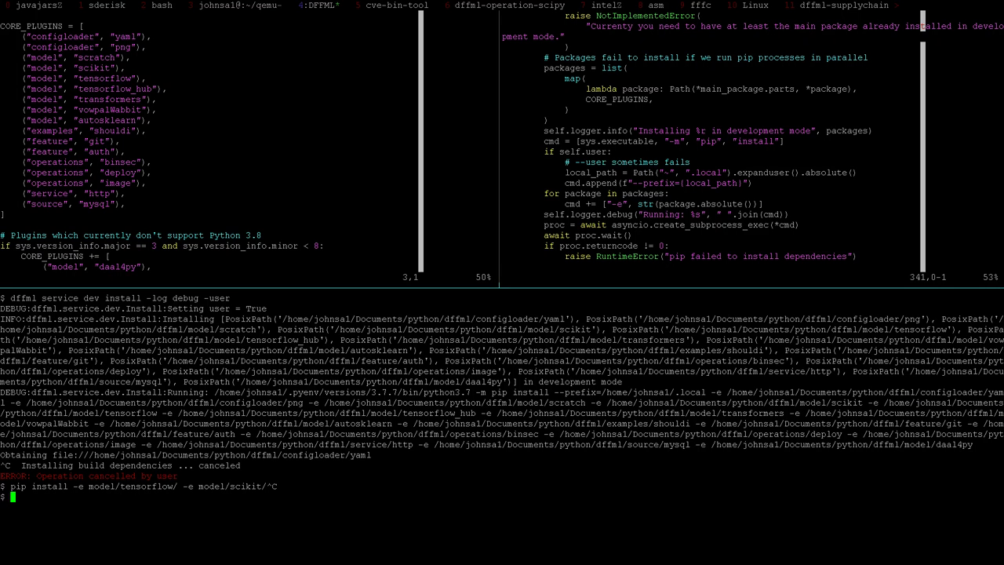
pyautogui.hotkey('alt', 'Tab')
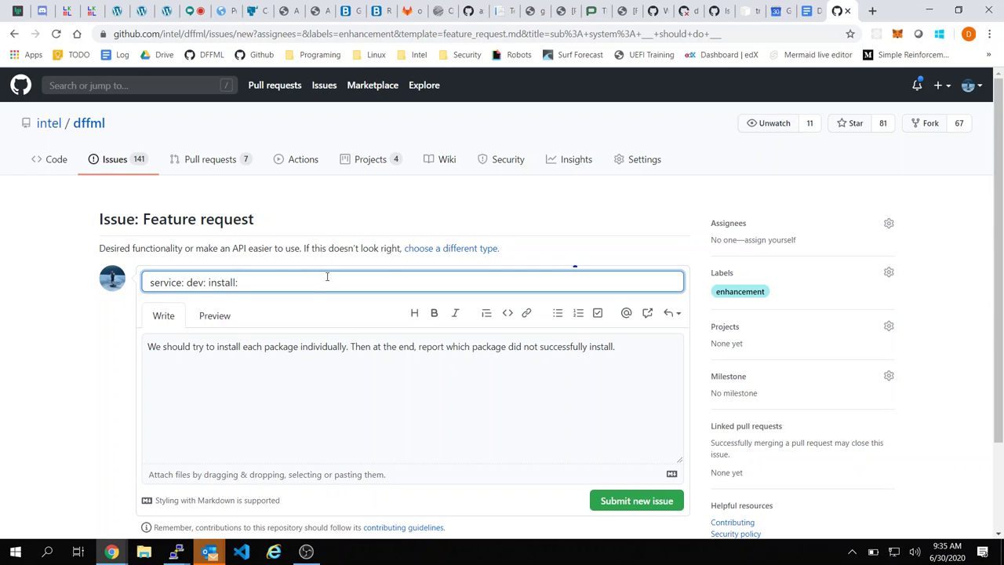
pyautogui.write('Try installing each package')
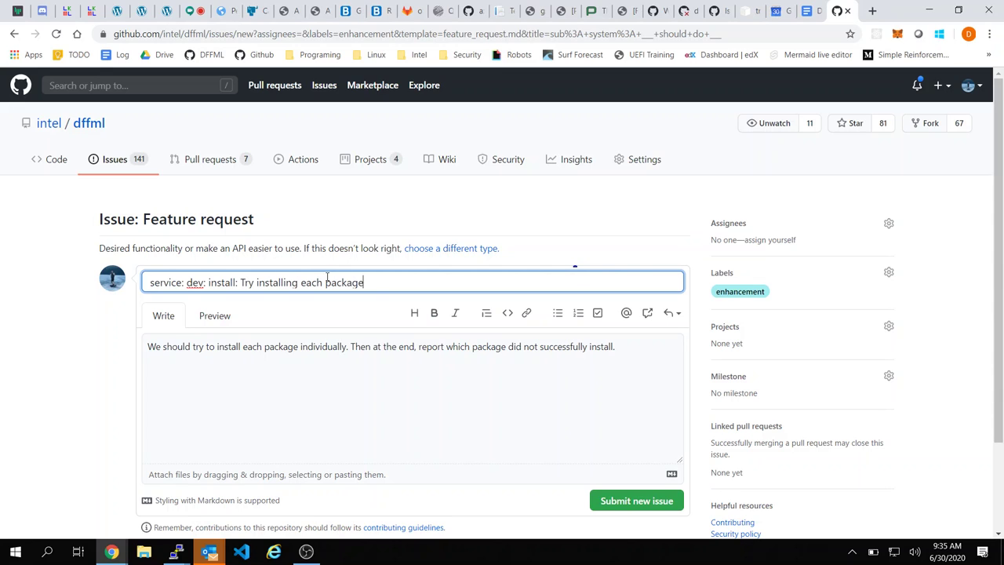
pyautogui.write(' individually, report')
pyautogui.press('BackSpace')
pyautogui.press('BackSpace')
pyautogui.press('BackSpace')
pyautogui.press('BackSpace')
pyautogui.press('BackSpace')
pyautogui.press('BackSpace')
pyautogui.press('BackSpace')
pyautogui.press('BackSpace')
# Step: Add the labels kind/devtools, p1 and tXS to the feature request and submit the new issue
pyautogui.click(767, 276)
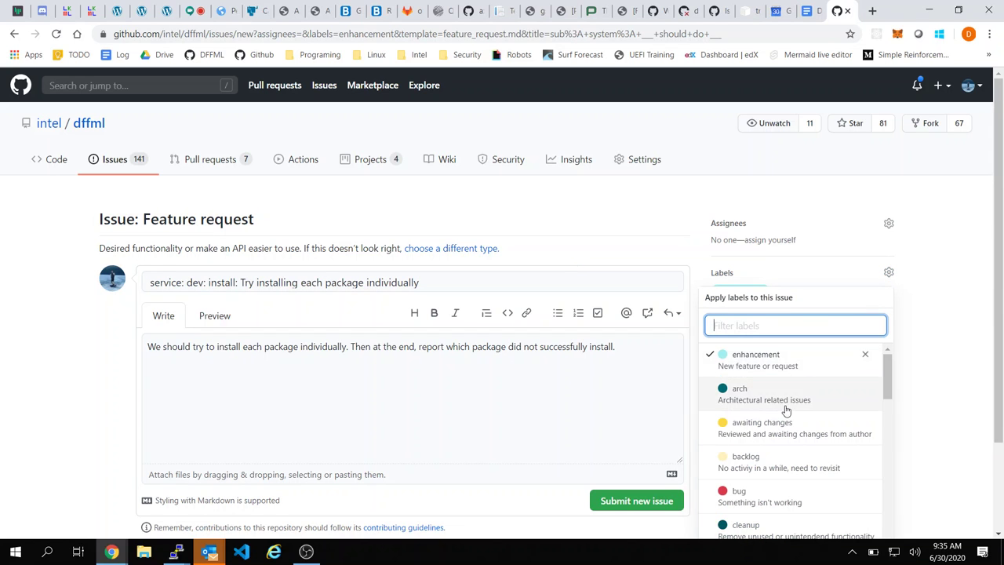
pyautogui.scroll(-2, 784, 410)
pyautogui.scroll(-8, 784, 411)
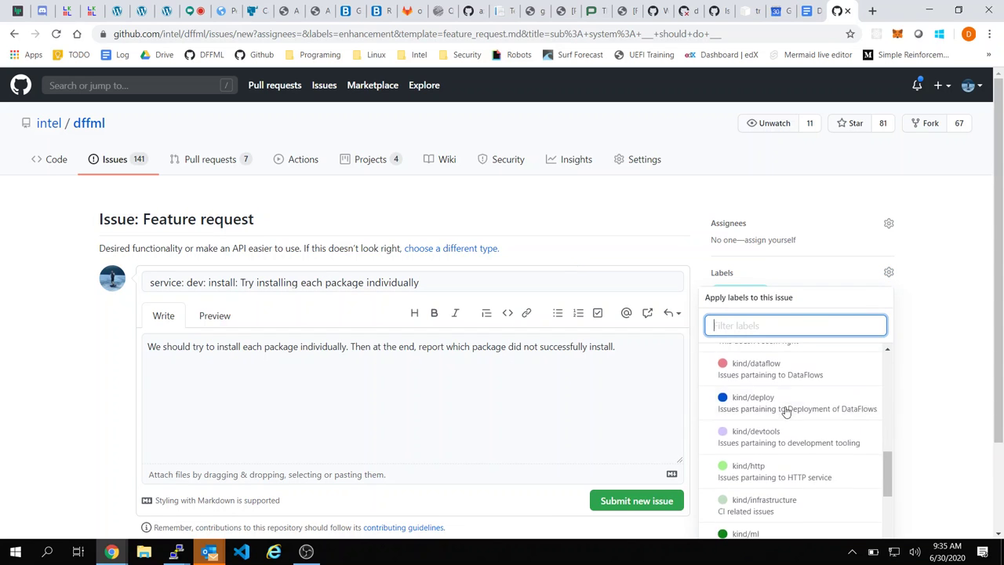
pyautogui.scroll(1, 785, 411)
pyautogui.scroll(-5, 780, 407)
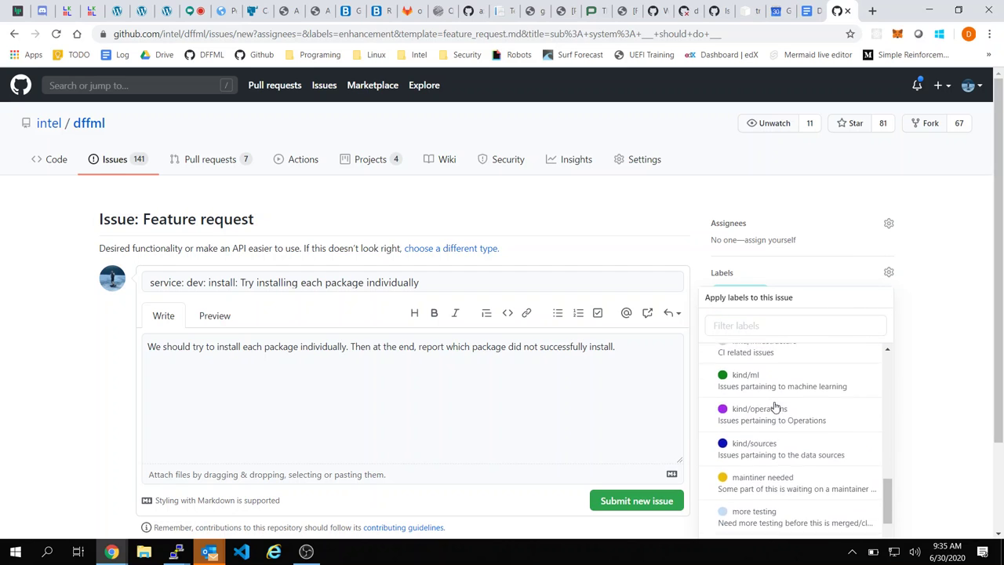
pyautogui.scroll(-3, 774, 406)
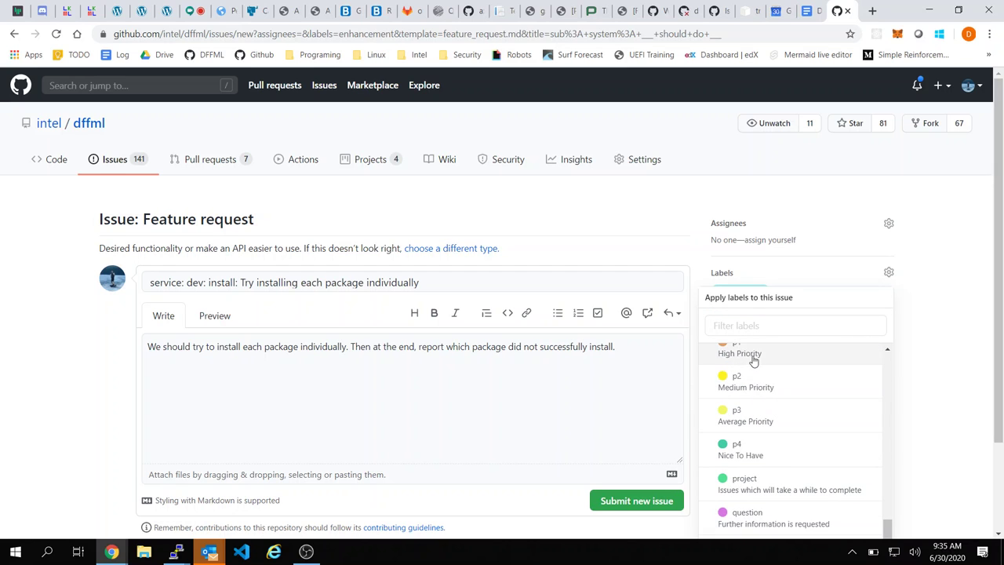
pyautogui.scroll(-2, 804, 419)
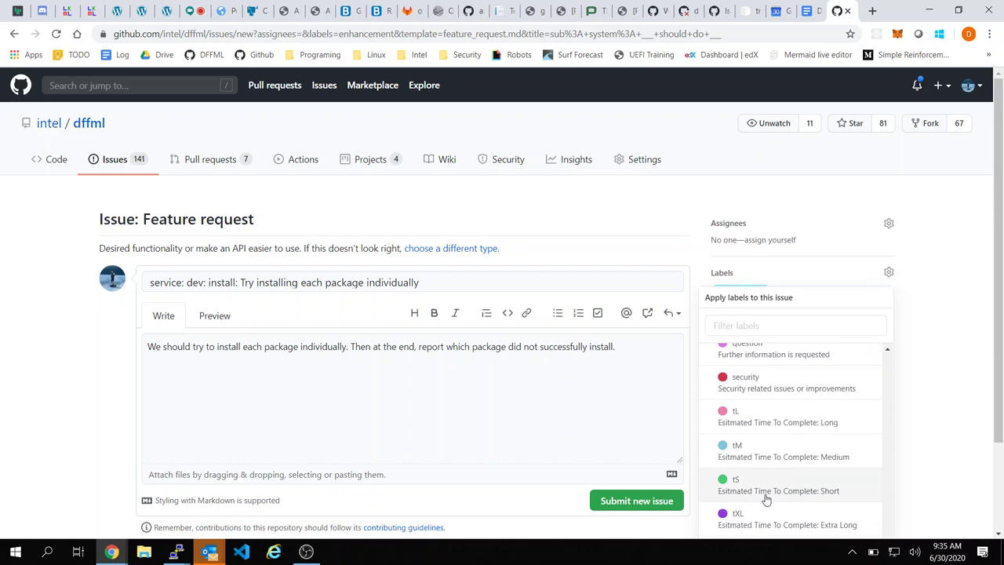
pyautogui.scroll(-2, 769, 486)
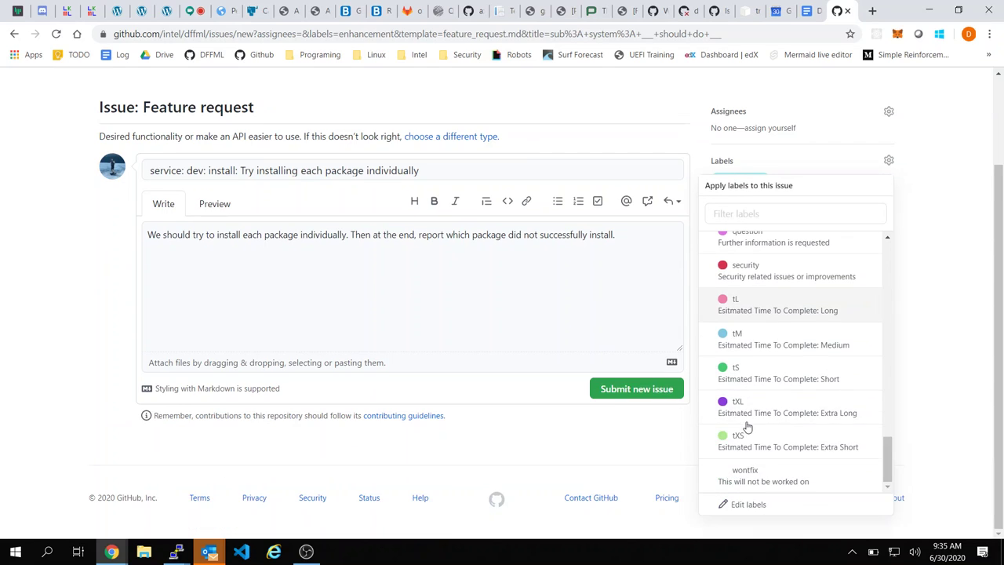
pyautogui.click(777, 439)
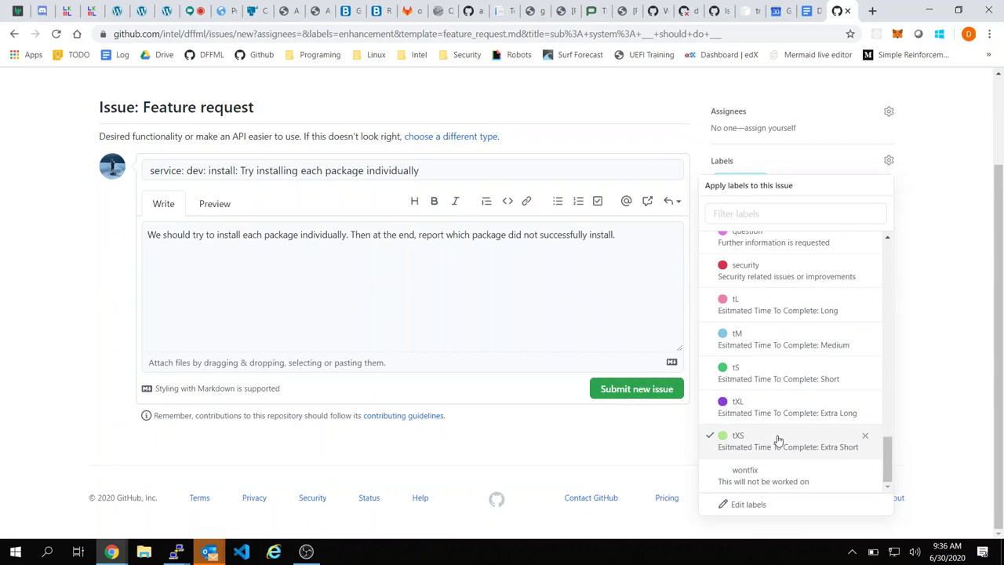
pyautogui.click(605, 293)
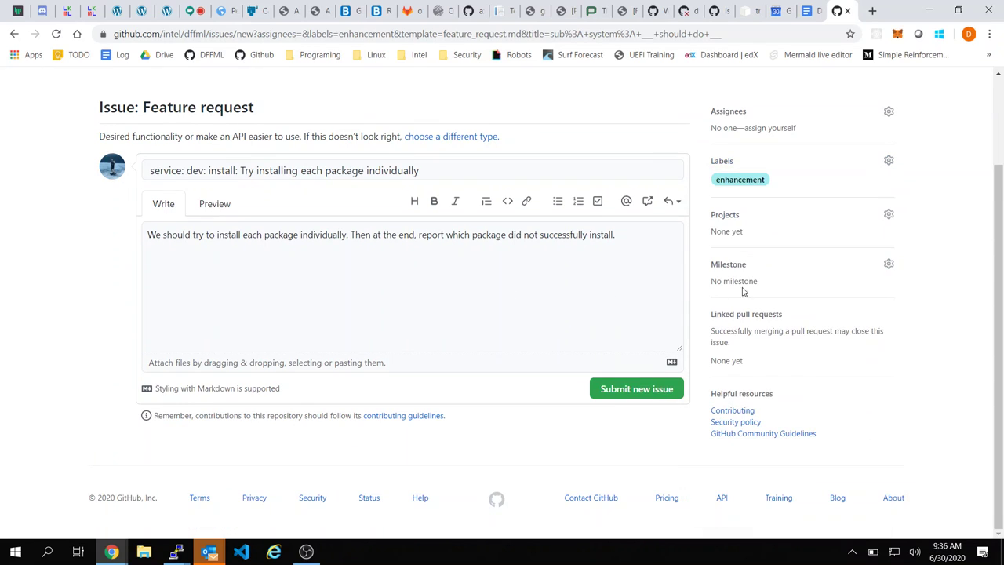
pyautogui.click(640, 388)
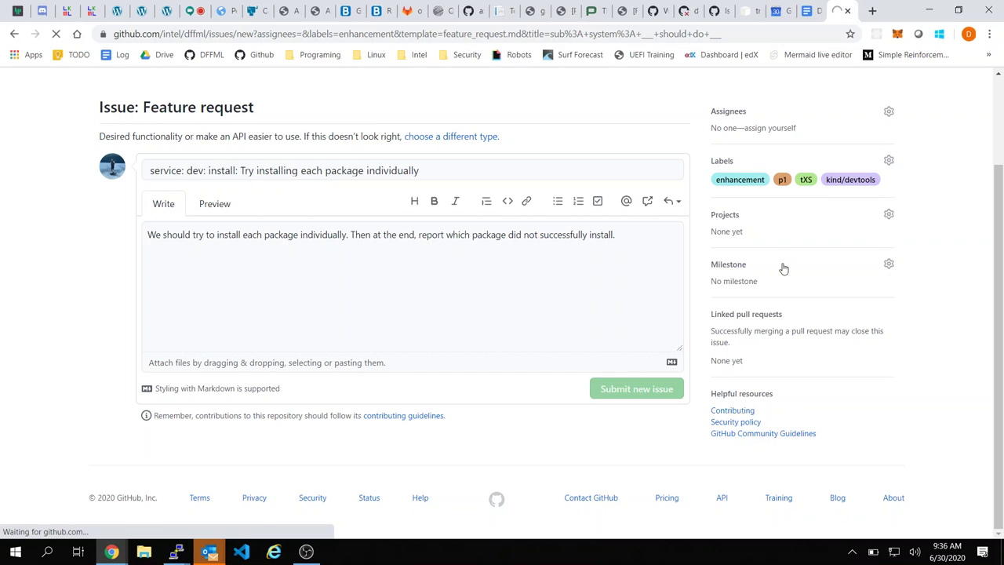
# Step: Set the submitted issue's milestone to 0.3.8 Alpha Release
pyautogui.scroll(-1, 768, 353)
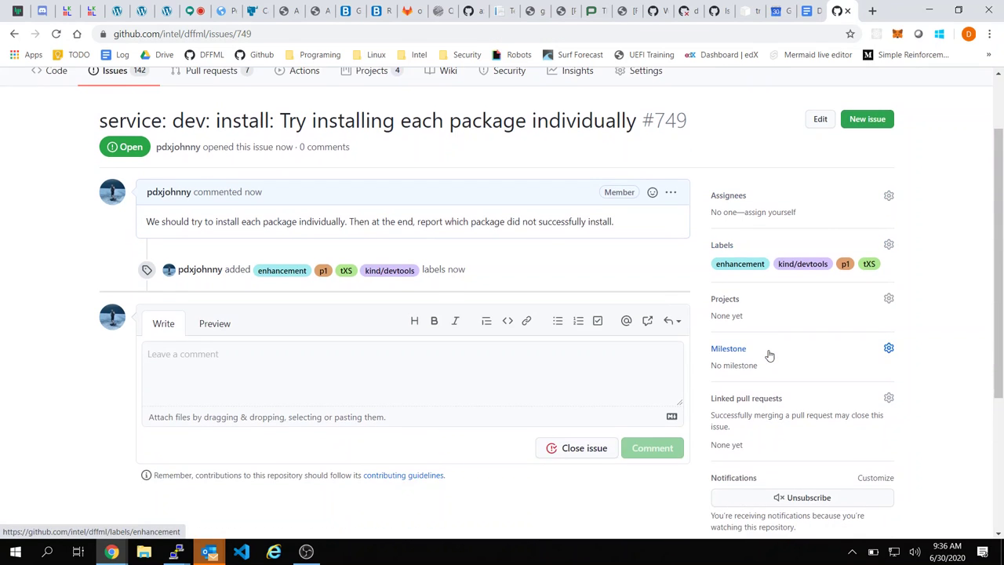
pyautogui.click(742, 347)
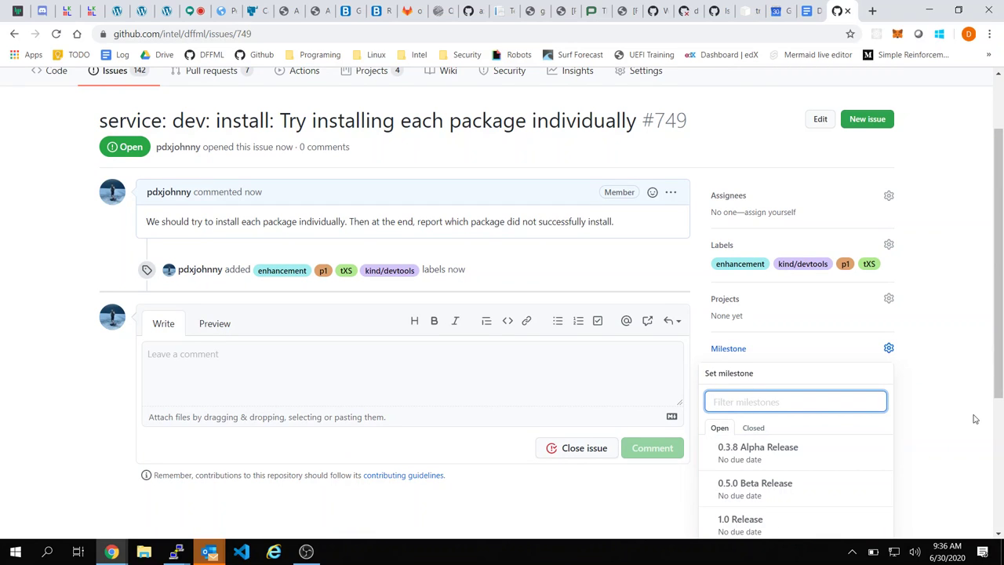
pyautogui.click(943, 435)
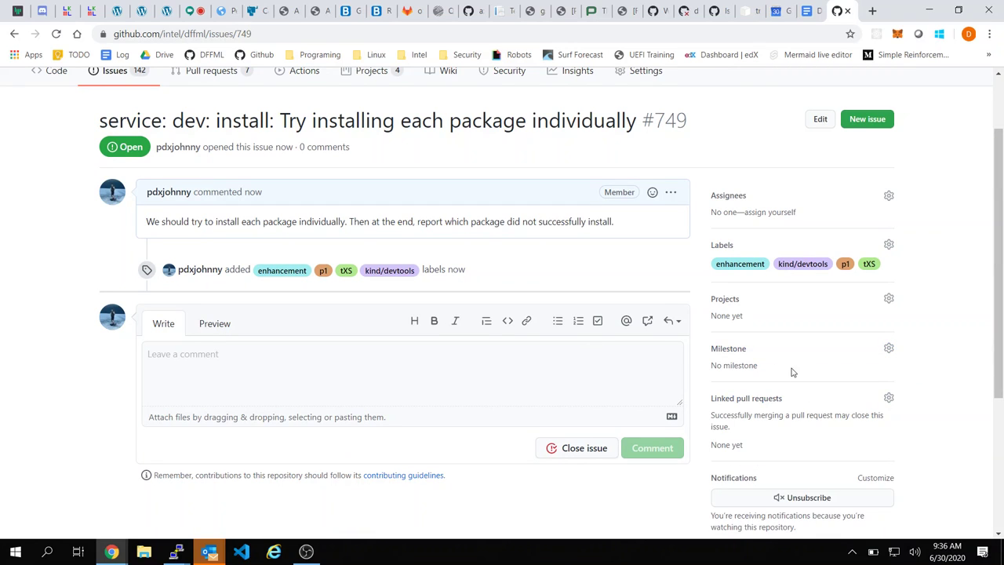
pyautogui.click(725, 352)
pyautogui.scroll(-2, 828, 369)
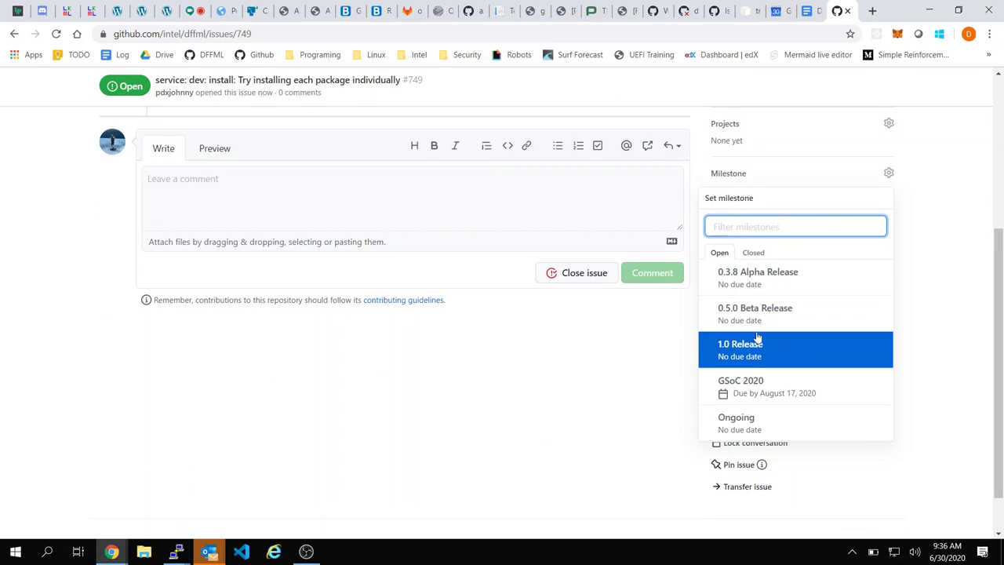
pyautogui.click(719, 274)
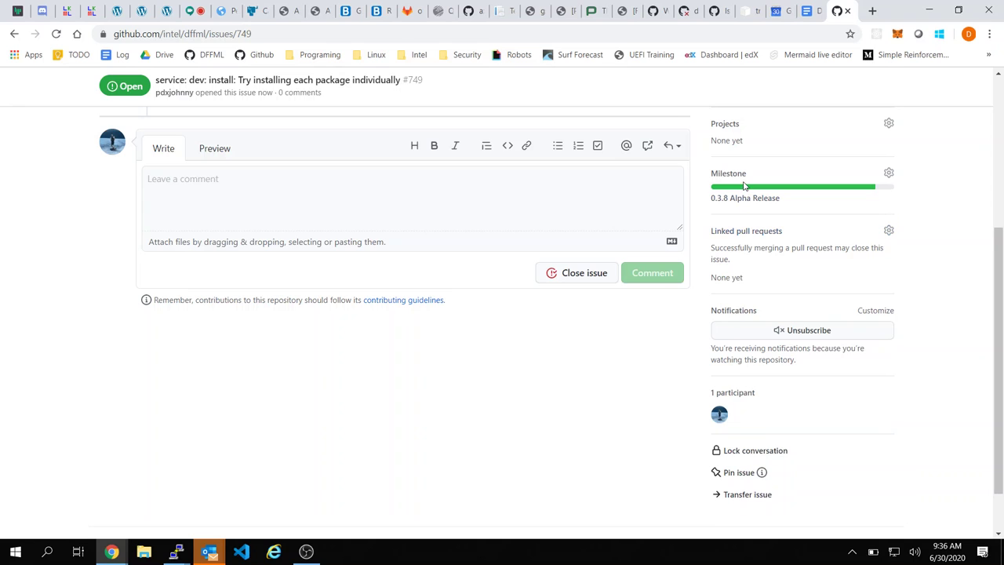
# Step: Change the issue's milestone to 0.5.0 Beta Release
pyautogui.click(727, 173)
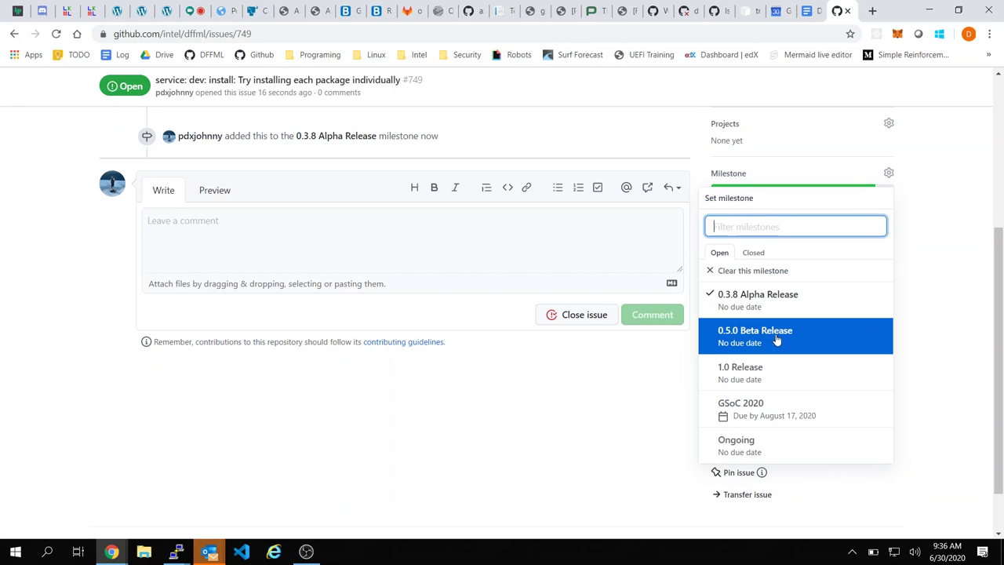
pyautogui.click(775, 336)
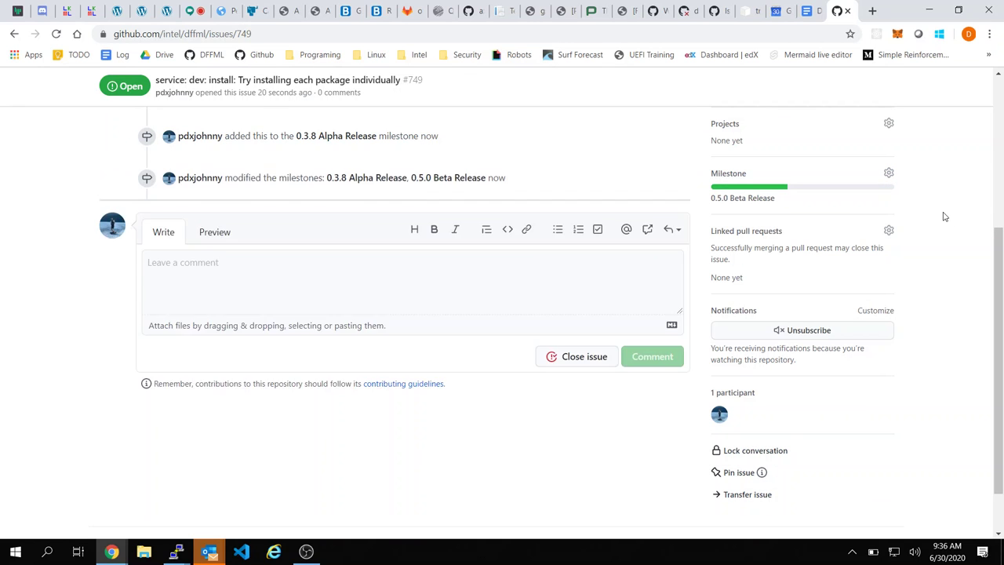
pyautogui.scroll(5, 944, 216)
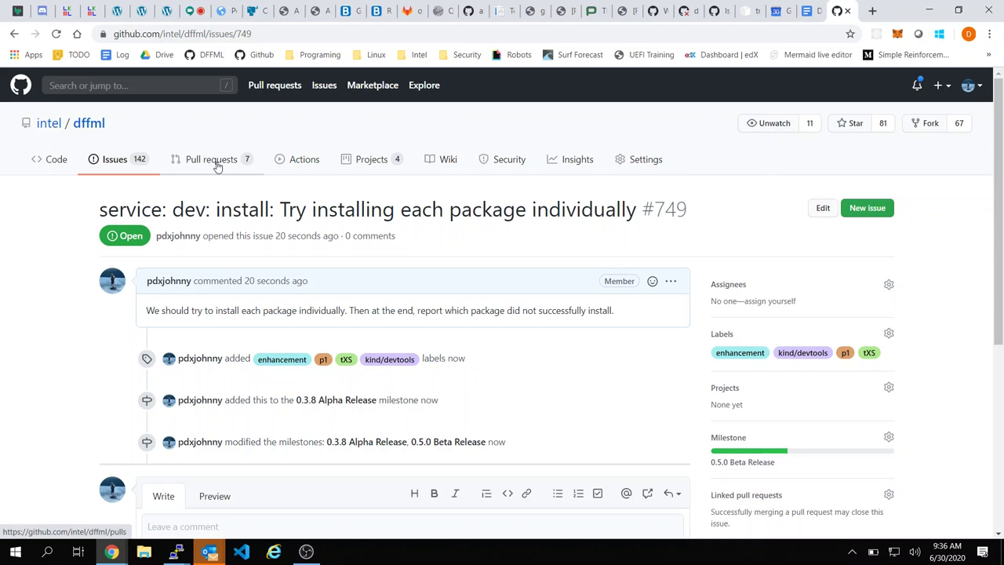
# Step: Switch to the meeting minutes and start a new install sub-bullet reading "It would also be nice if a developer could run the"
pyautogui.click(808, 8)
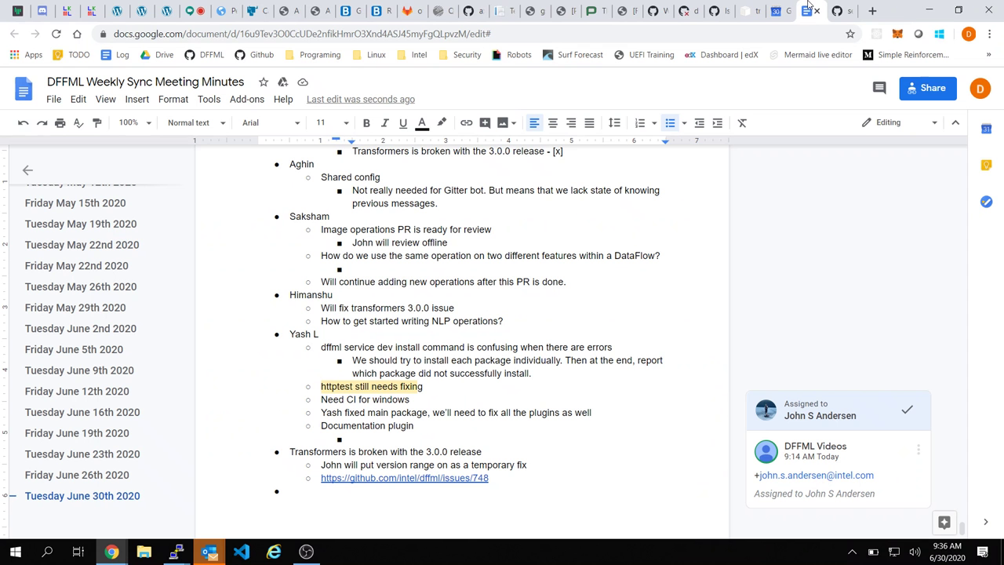
pyautogui.click(565, 372)
pyautogui.press('Return')
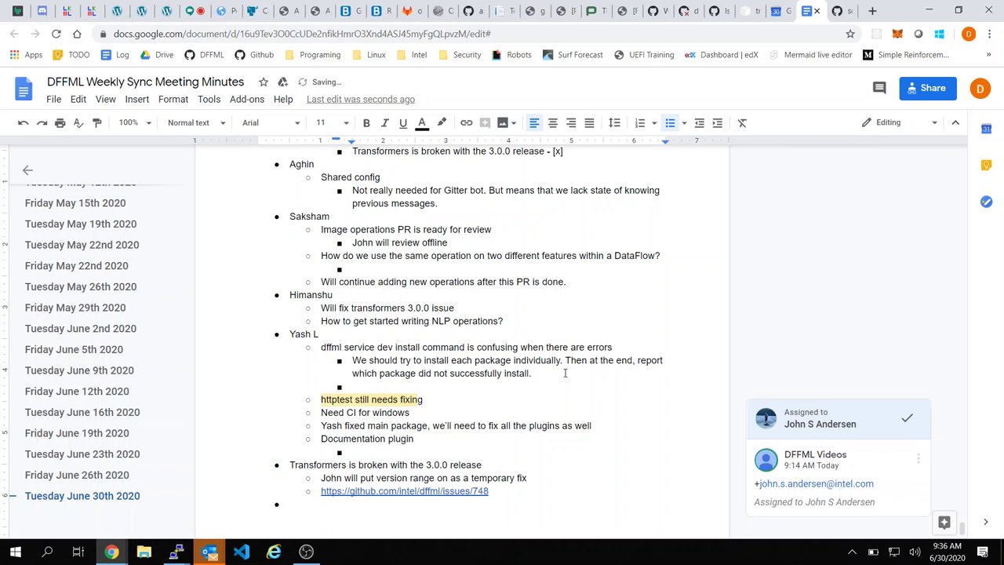
pyautogui.write('IT')
pyautogui.press('BackSpace')
pyautogui.press('BackSpace')
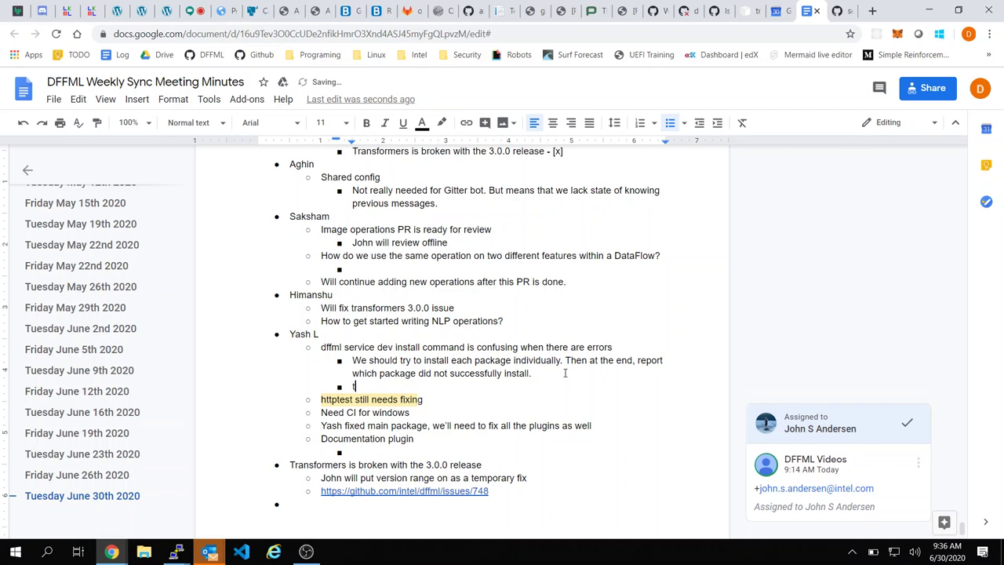
pyautogui.write('t would also be nice if a s')
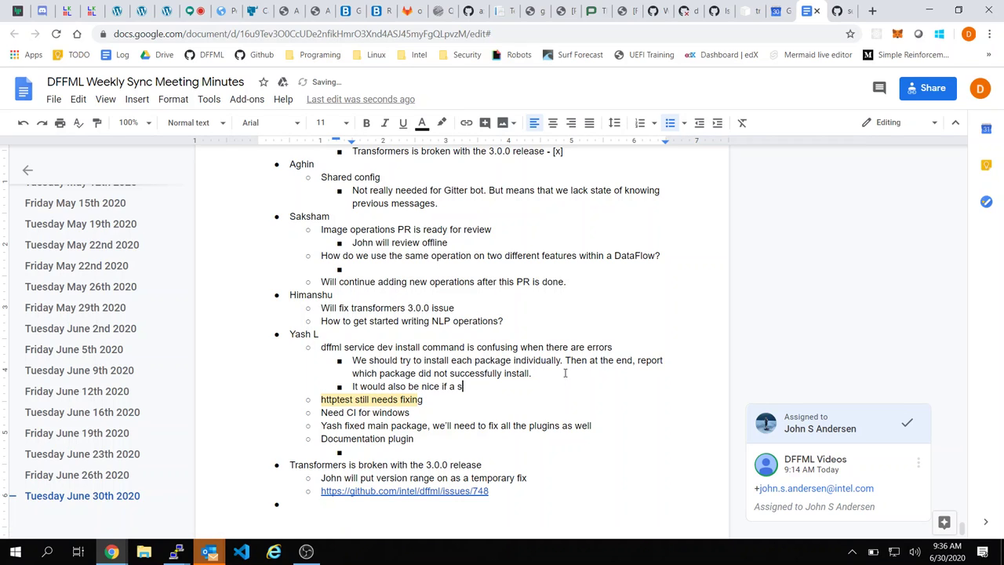
pyautogui.write('eveloper could run the ')
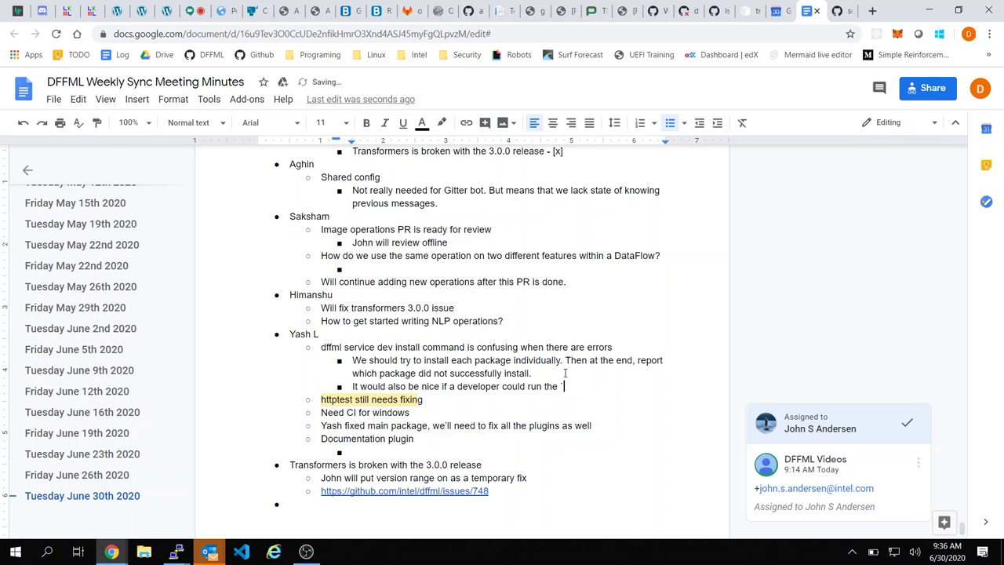
# Step: Complete the sub-bullet with "`.ci/deps.sh` or similar script to get their machine setup with all non-pip dependencies"
pyautogui.write('`.ci/deps.sh` or similar script to g')
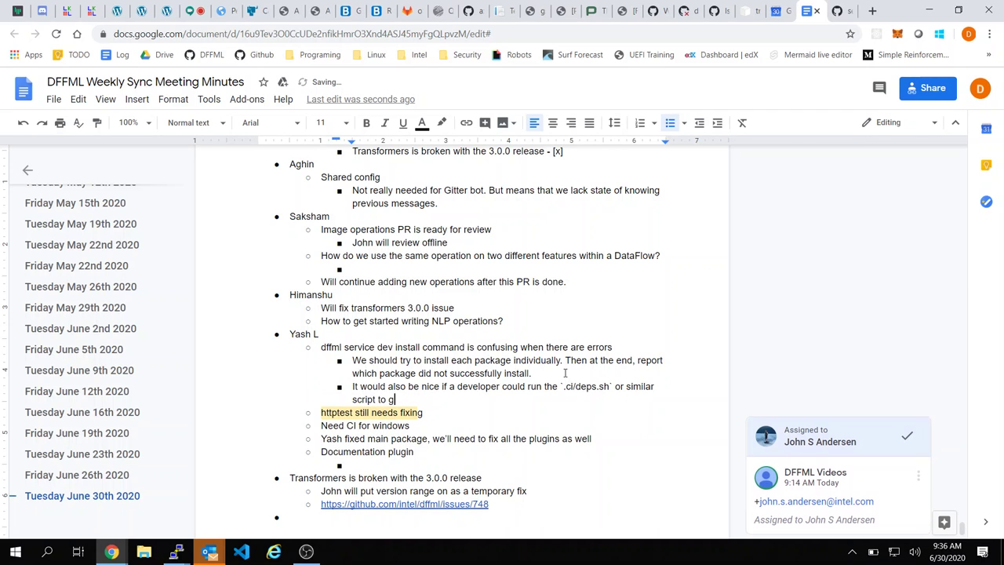
pyautogui.write('et their machine setup with all no pip')
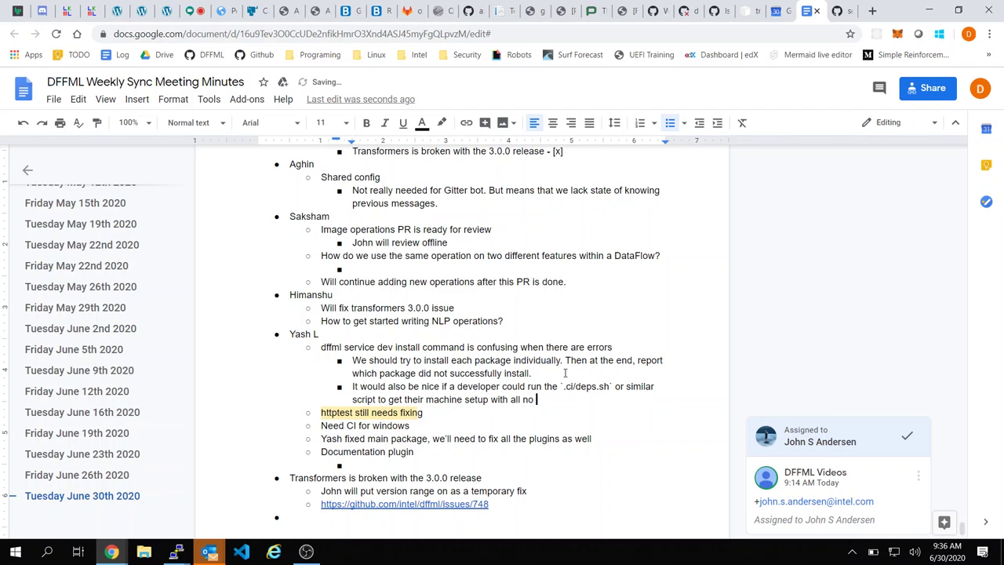
pyautogui.press('BackSpace')
pyautogui.press('BackSpace')
pyautogui.press('BackSpace')
pyautogui.press('BackSpace')
pyautogui.write('n')
pyautogui.write('-pip depdendencies')
pyautogui.press('BackSpace')
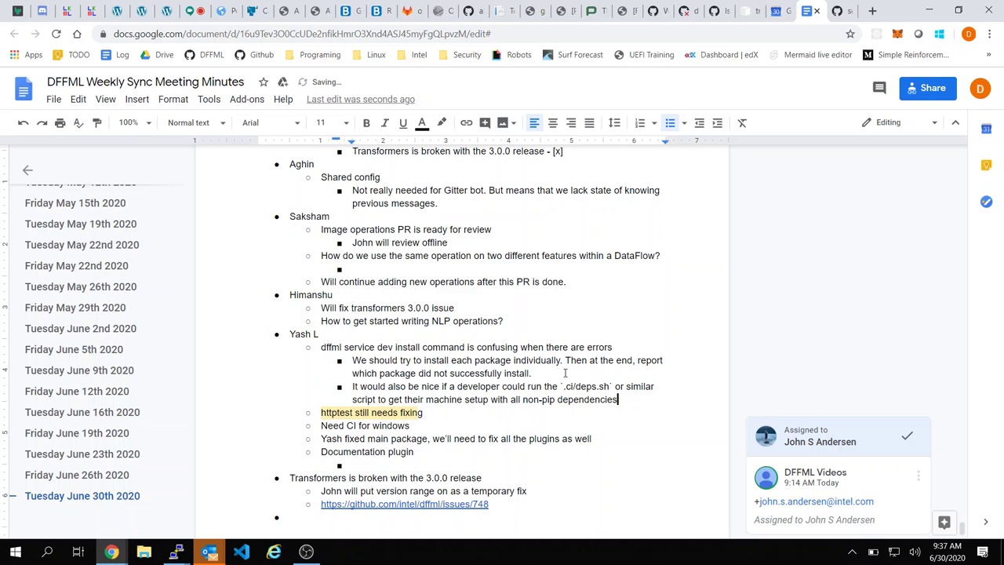
# Step: Copy the whole text of the new sub-bullet about the `.ci/deps.sh` script
pyautogui.hotkey('shift', 'Home')
pyautogui.hotkey('shift', 'Up')
pyautogui.hotkey('ctrl', 'c')
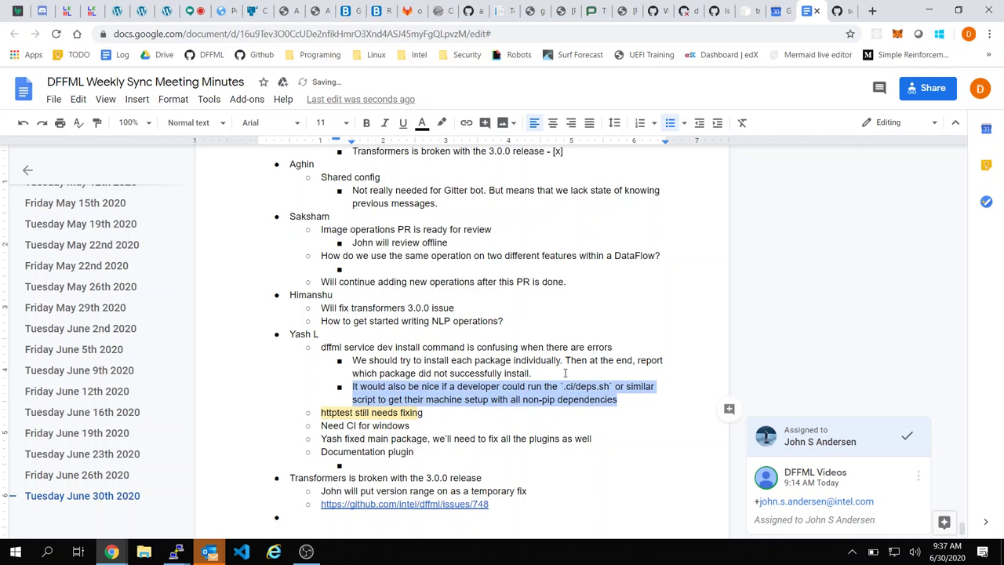
# Step: Start another Feature request issue on GitHub and replace its template description with the copied sub-bullet text
pyautogui.hotkey('ctrl', 'Tab')
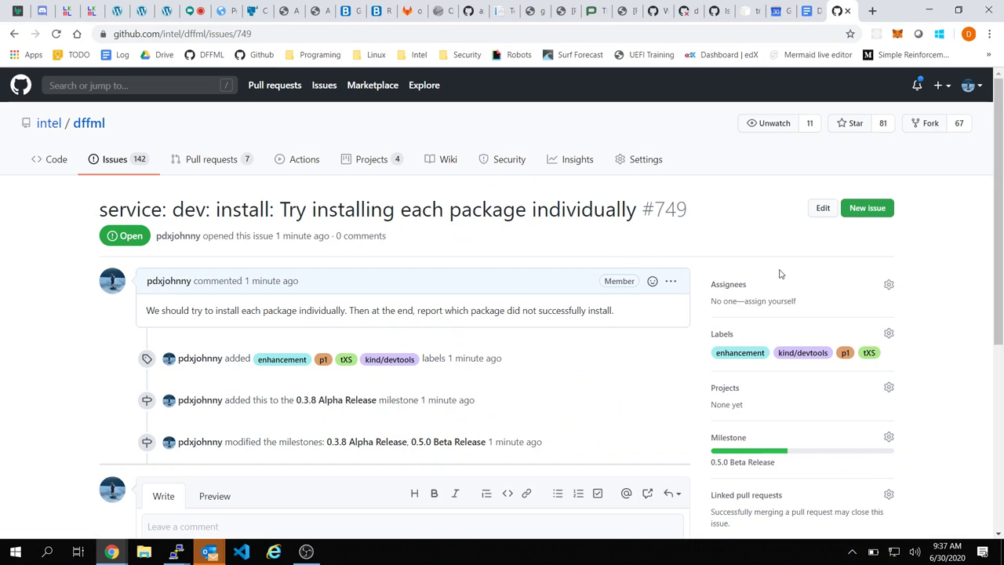
pyautogui.click(867, 208)
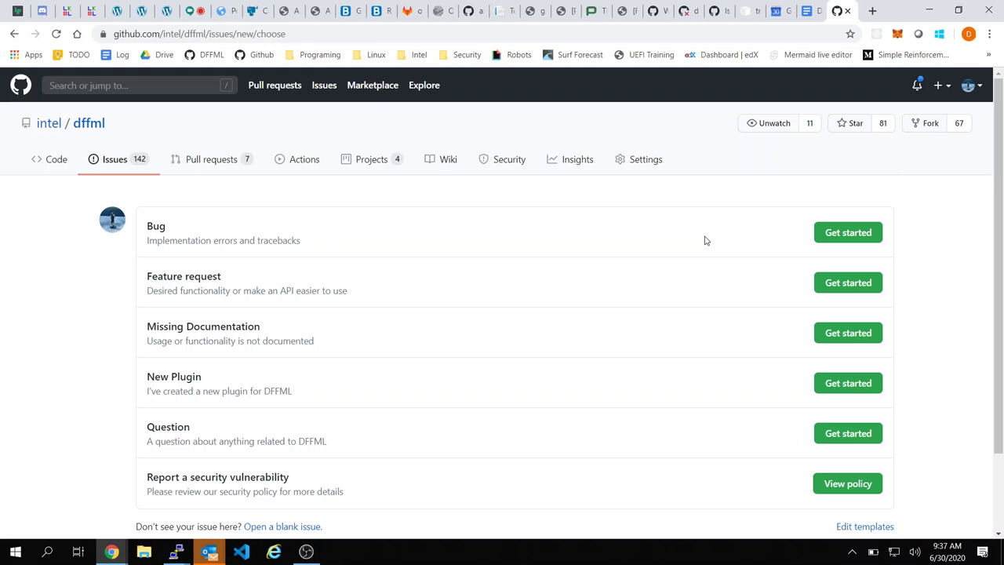
pyautogui.click(871, 284)
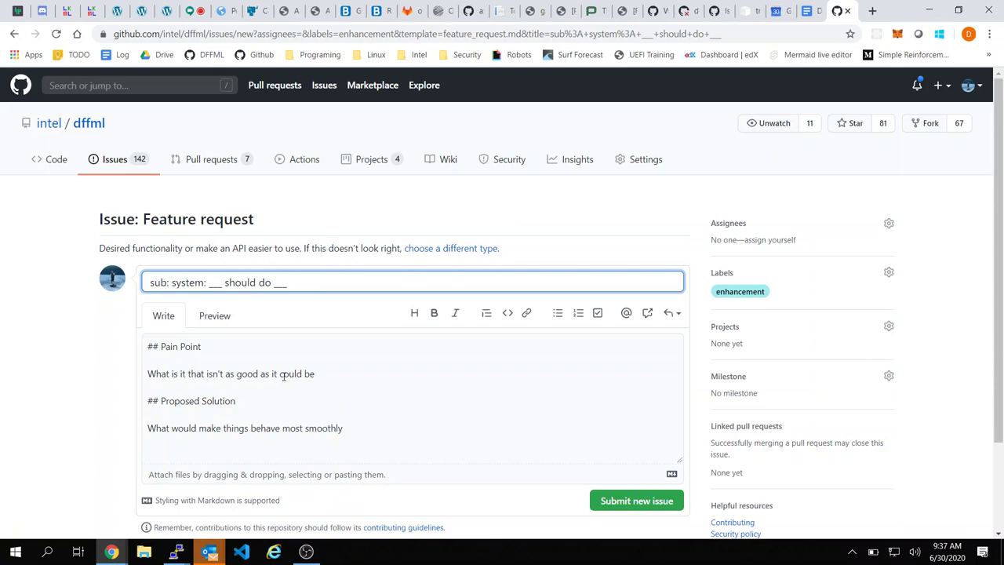
pyautogui.click(283, 375)
pyautogui.hotkey('ctrl', 'a')
pyautogui.hotkey('ctrl', 'v')
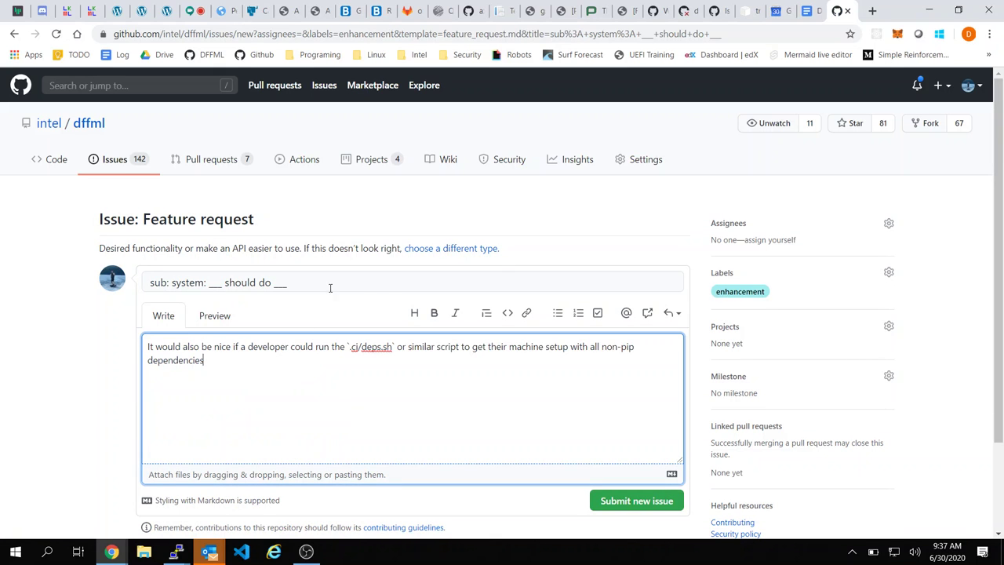
# Step: Title the issue "ci: deps: Make it so that developers can run to get their non-pip deps setup"
pyautogui.click(363, 286)
pyautogui.hotkey('ctrl', 'a')
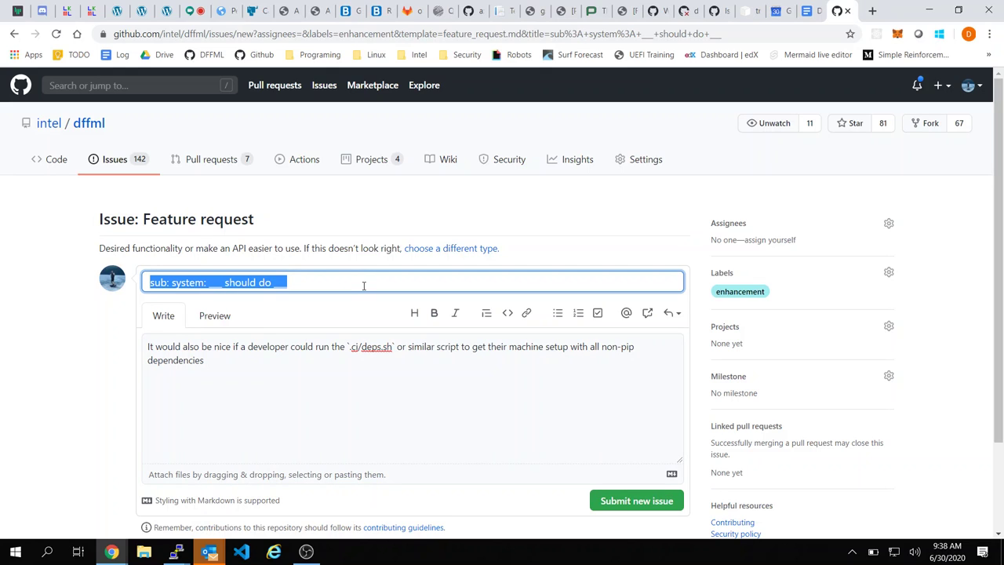
pyautogui.write('ci: deps')
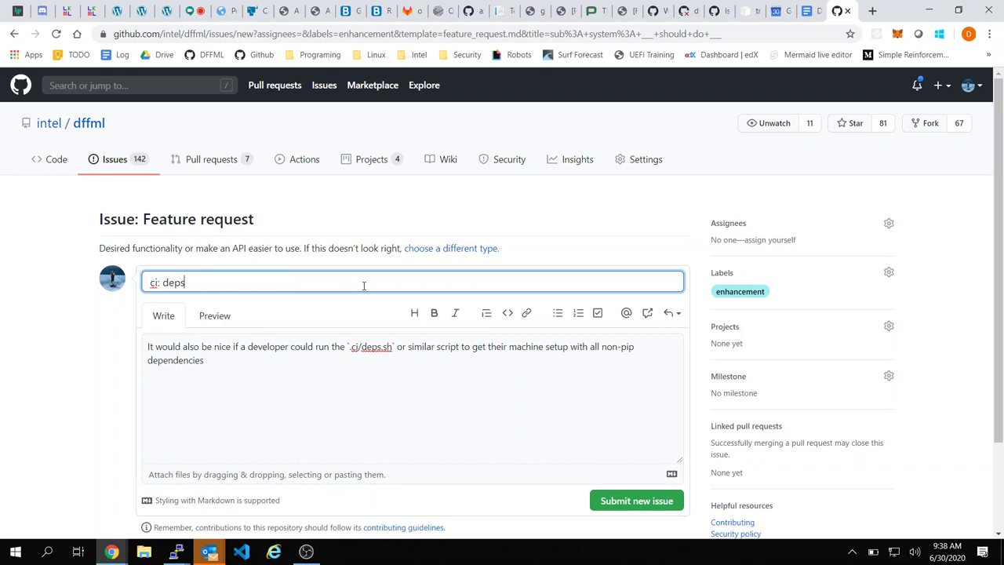
pyautogui.write(': Make it so that develoep')
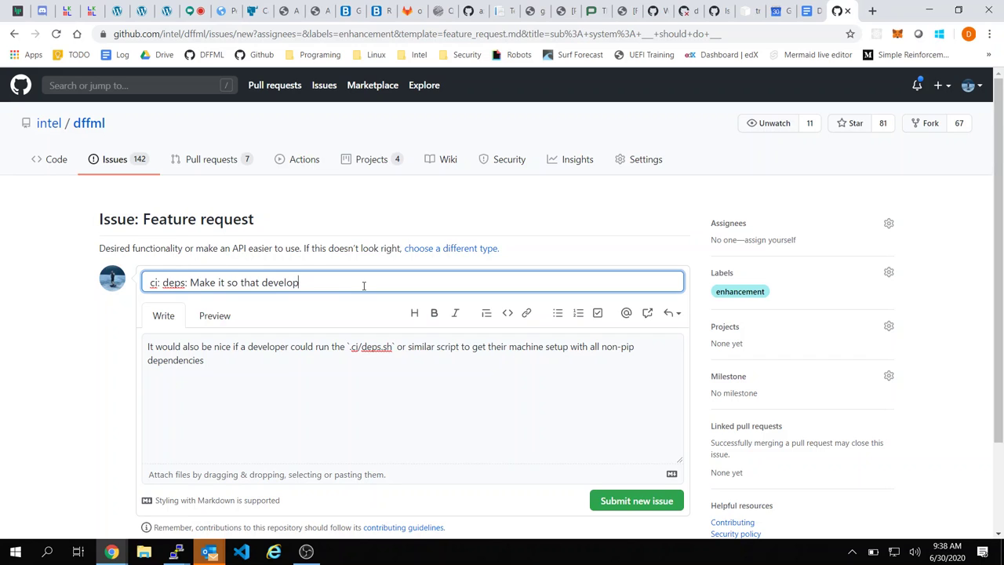
pyautogui.write('ers can r')
pyautogui.write('un this ')
pyautogui.write(' get their ')
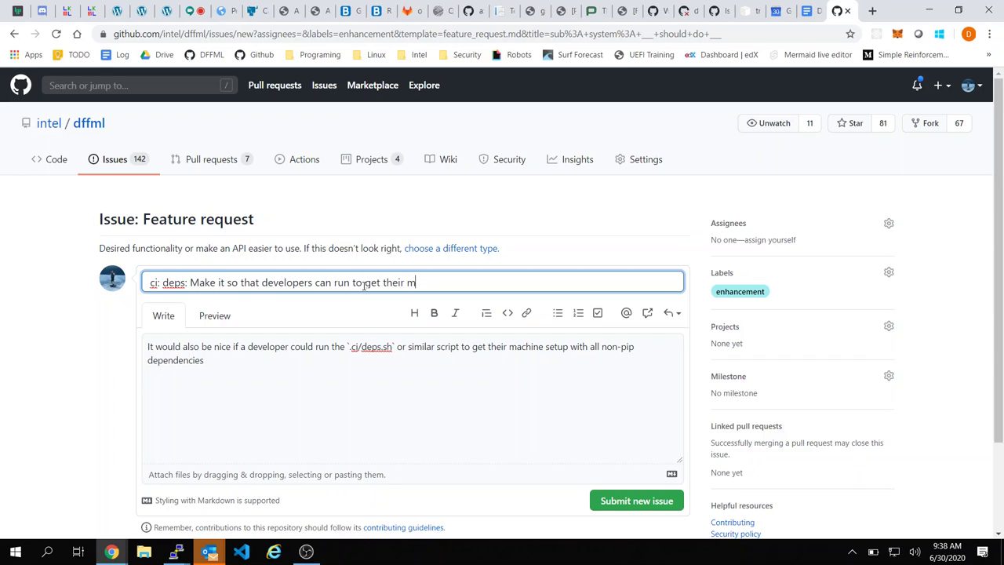
pyautogui.write('non-python s')
pyautogui.press('BackSpace')
pyautogui.write('deps setu')
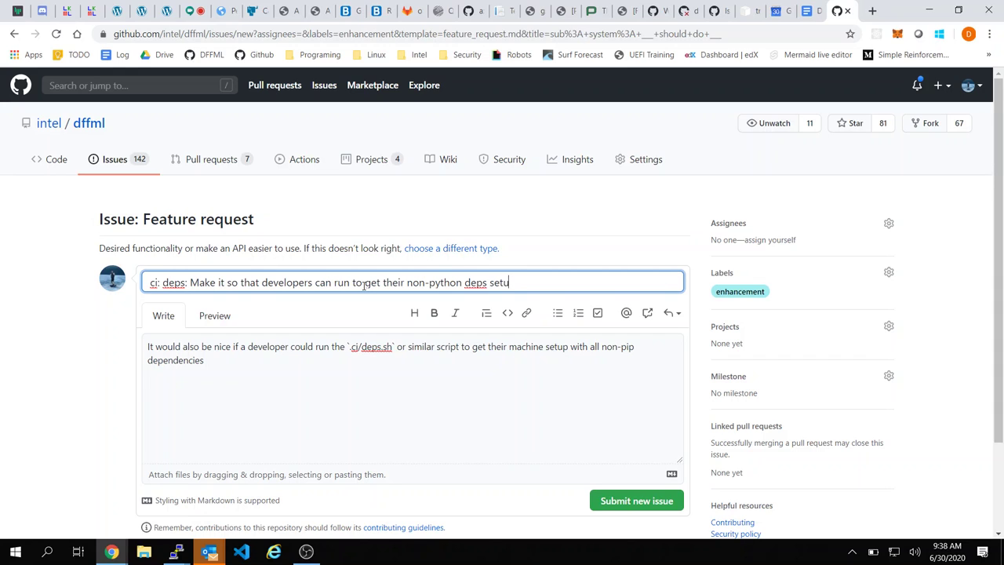
pyautogui.write('p')
pyautogui.doubleClick(447, 283)
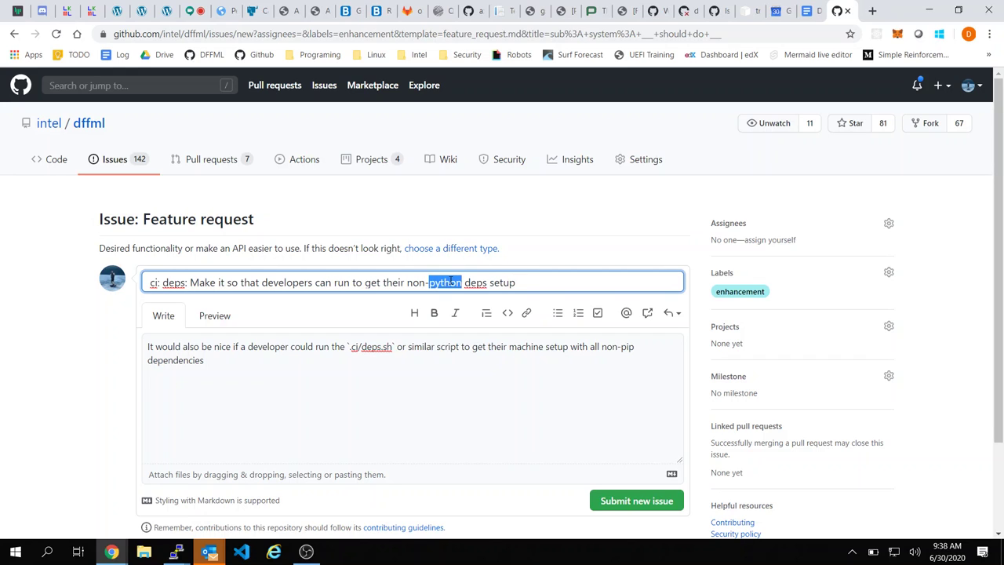
pyautogui.write('pip')
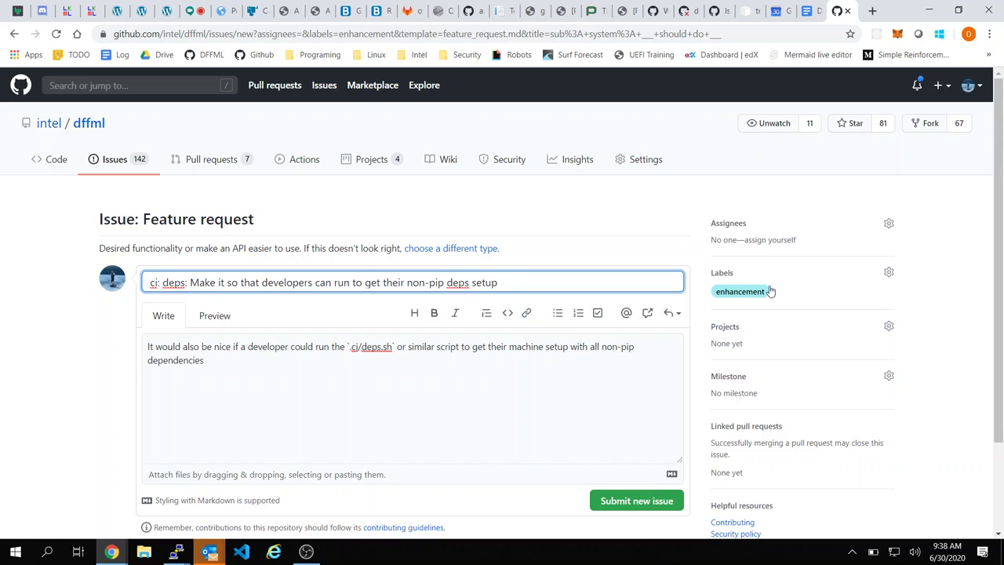
# Step: Add the labels kind/devtools, p1 and tXS to the issue and submit it
pyautogui.click(733, 272)
pyautogui.scroll(-5, 777, 317)
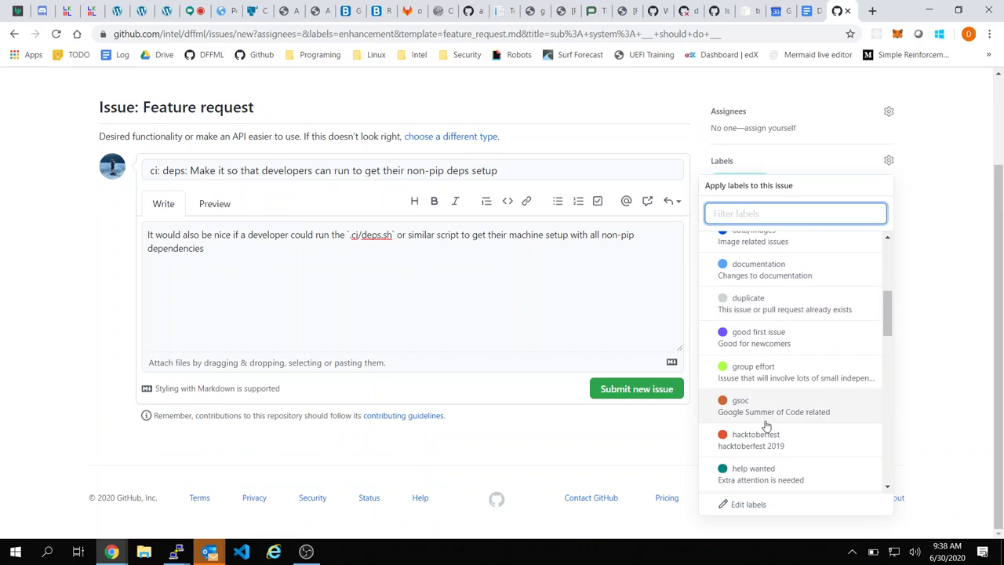
pyautogui.scroll(-3, 768, 431)
pyautogui.click(761, 439)
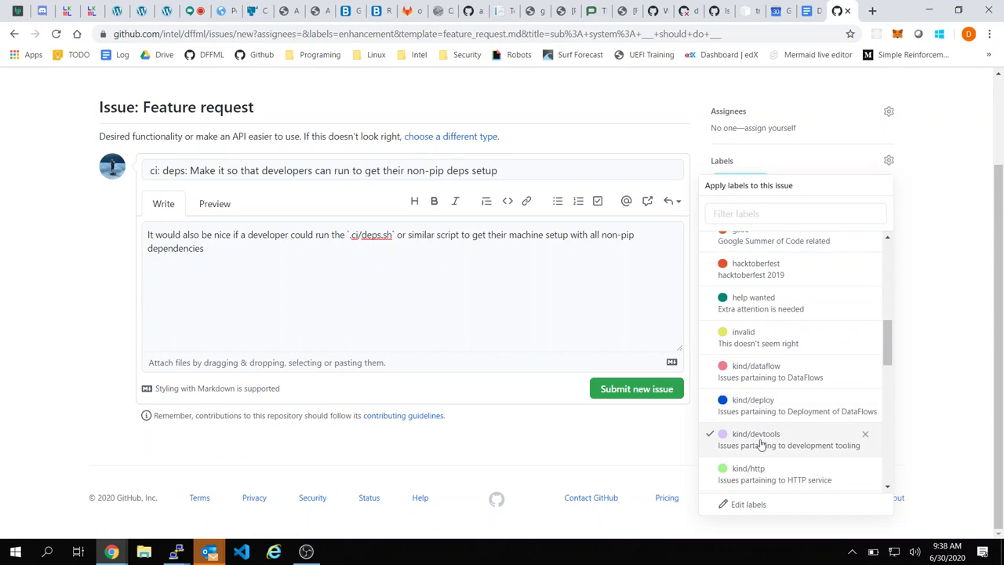
pyautogui.scroll(-3, 760, 443)
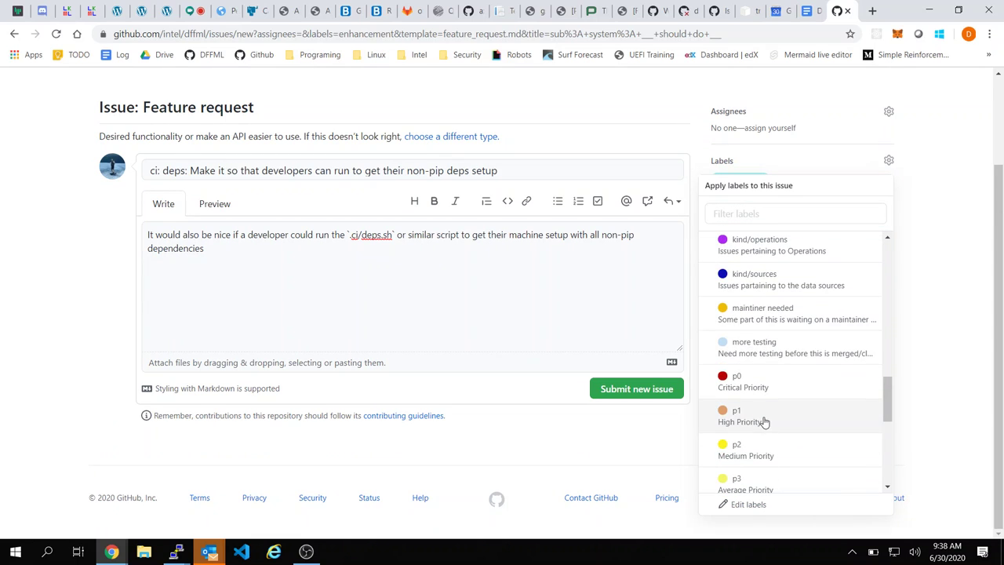
pyautogui.click(761, 417)
pyautogui.scroll(-3, 767, 427)
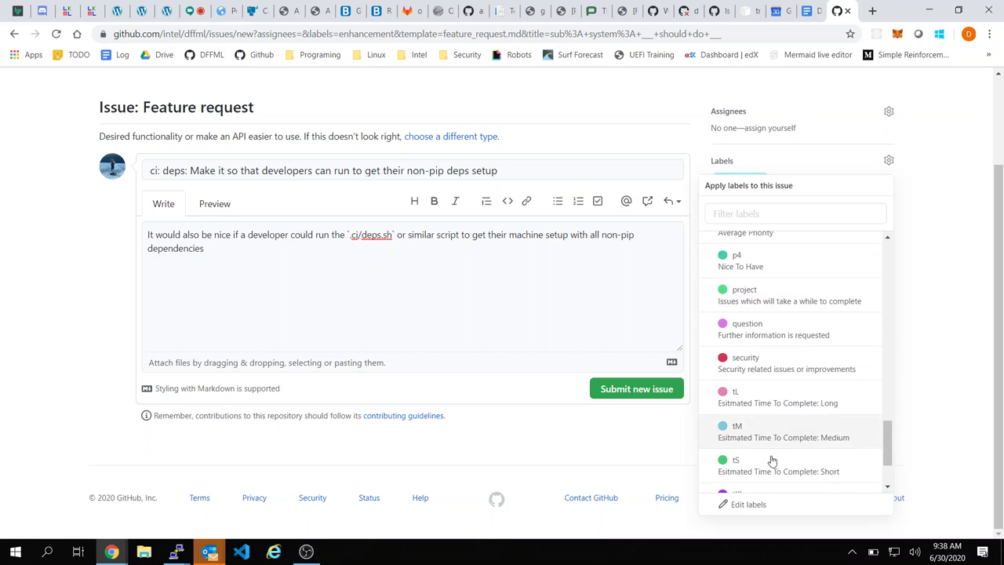
pyautogui.scroll(-3, 788, 443)
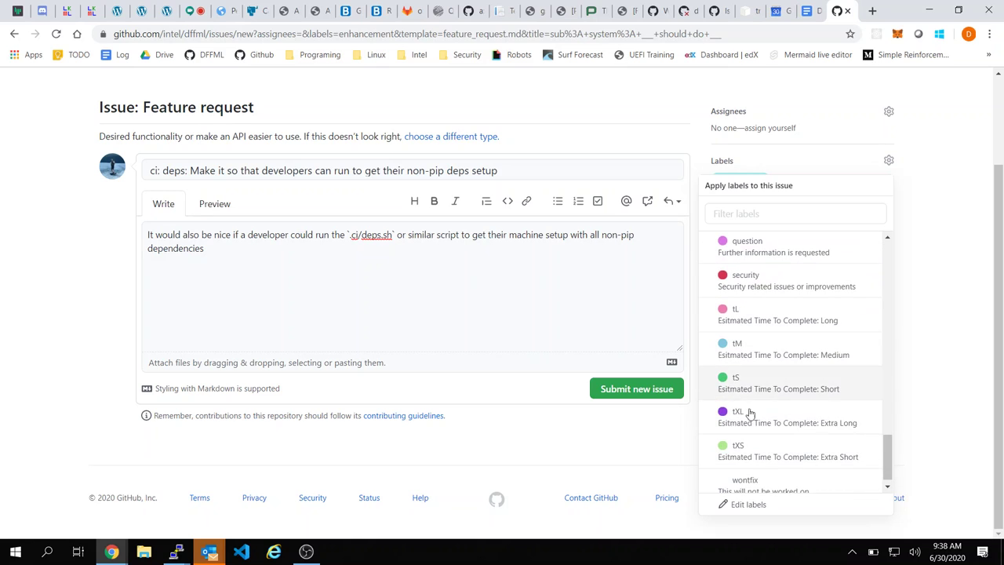
pyautogui.click(789, 446)
pyautogui.click(588, 348)
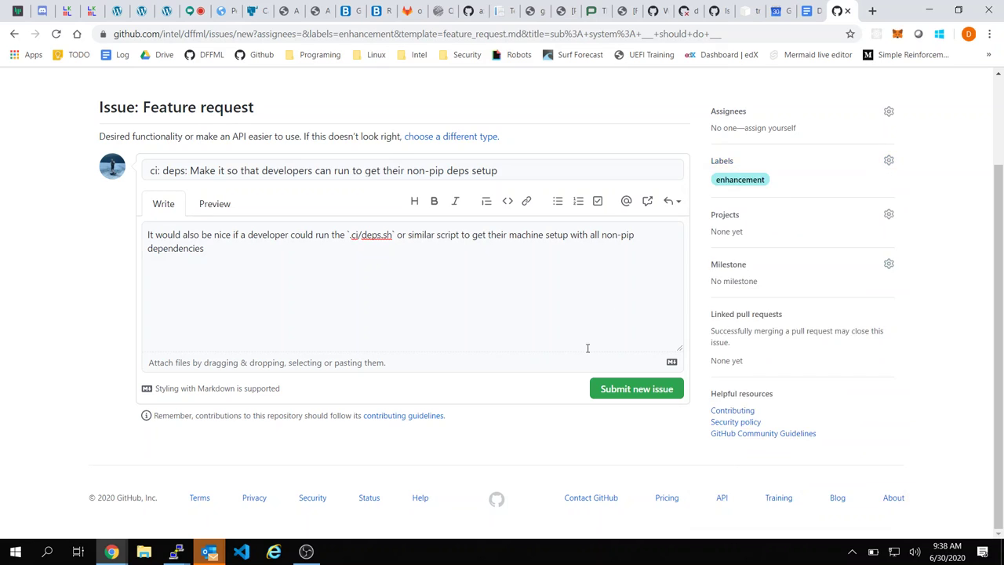
pyautogui.click(625, 390)
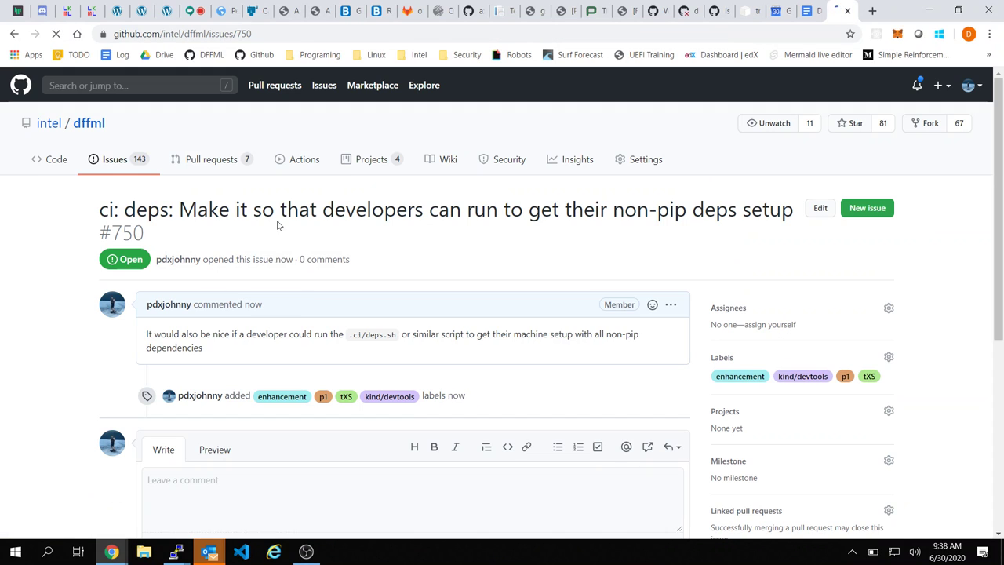
# Step: Switch to the meeting minutes and review the Tuesday June 30th agenda checklist and discussion notes for remaining items
pyautogui.click(808, 10)
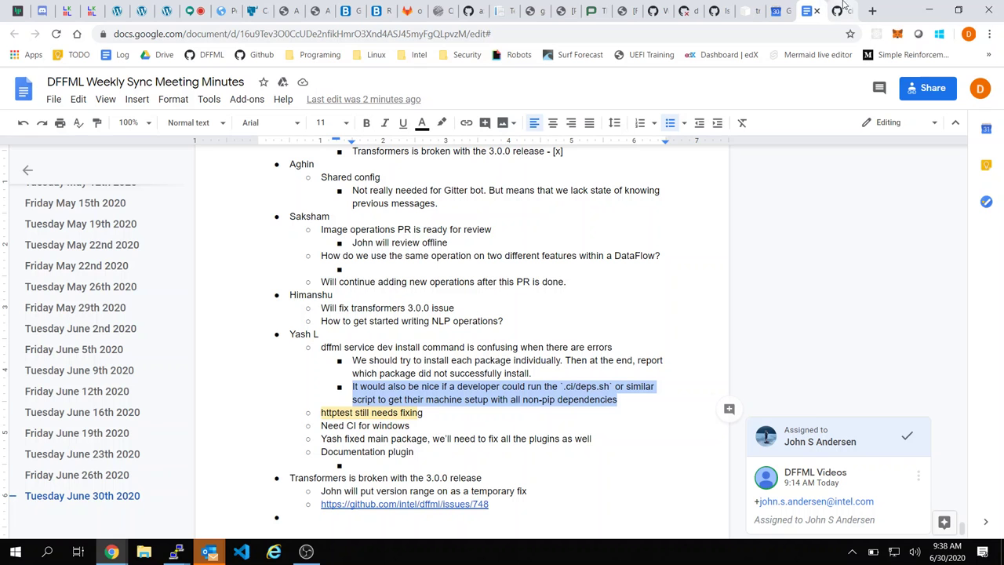
pyautogui.click(496, 398)
pyautogui.scroll(-1, 497, 396)
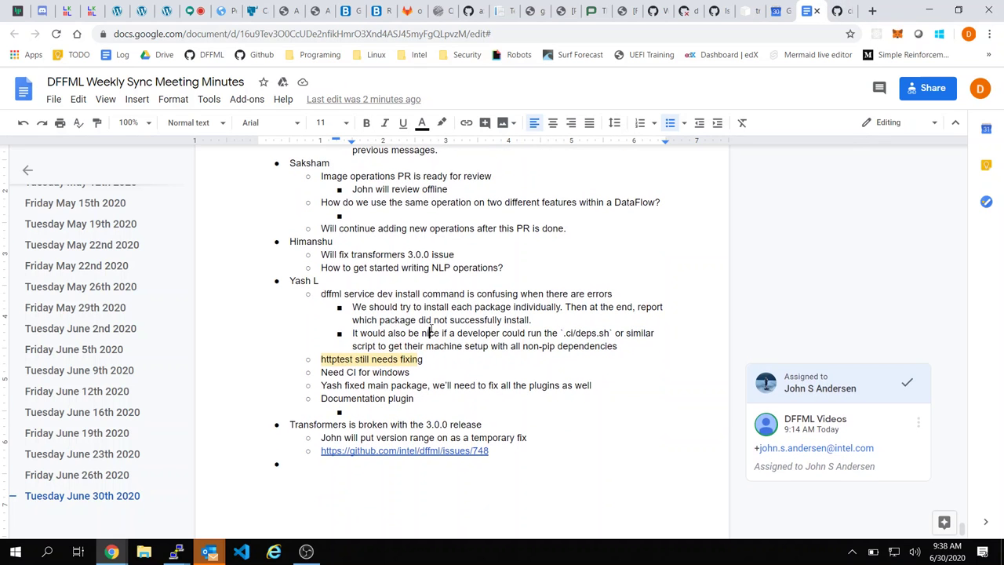
pyautogui.scroll(10, 452, 329)
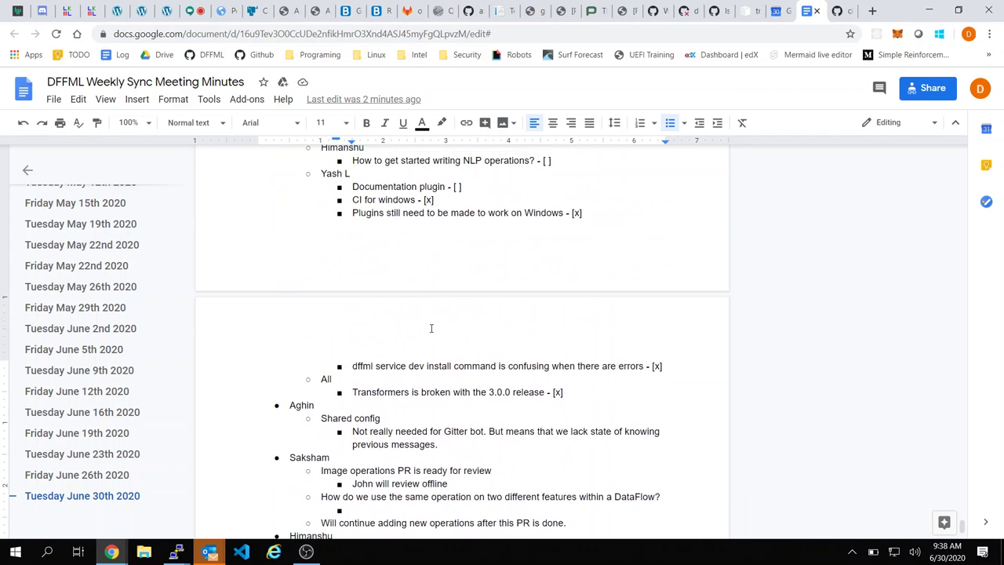
pyautogui.scroll(1, 430, 328)
pyautogui.scroll(-8, 471, 318)
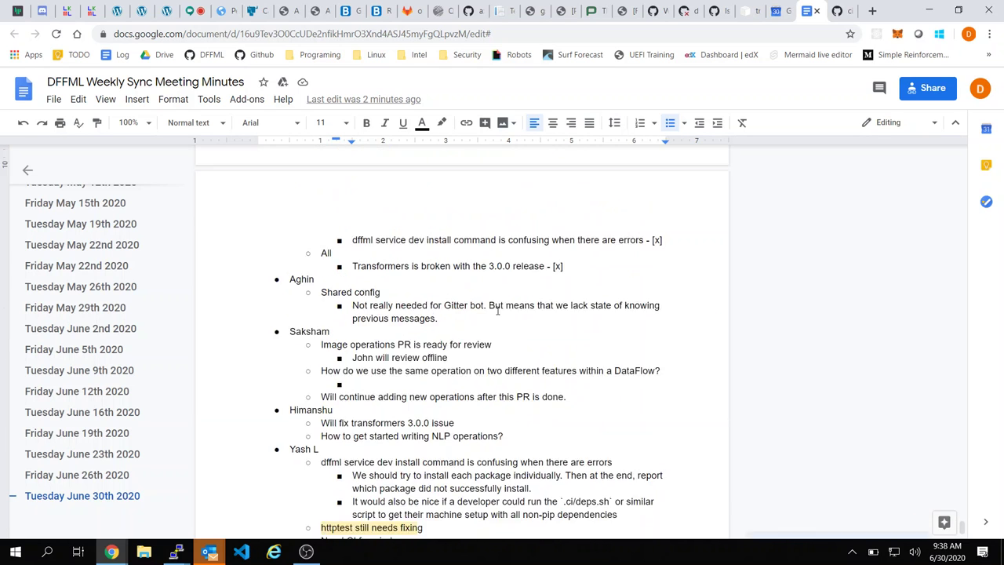
pyautogui.scroll(5, 497, 309)
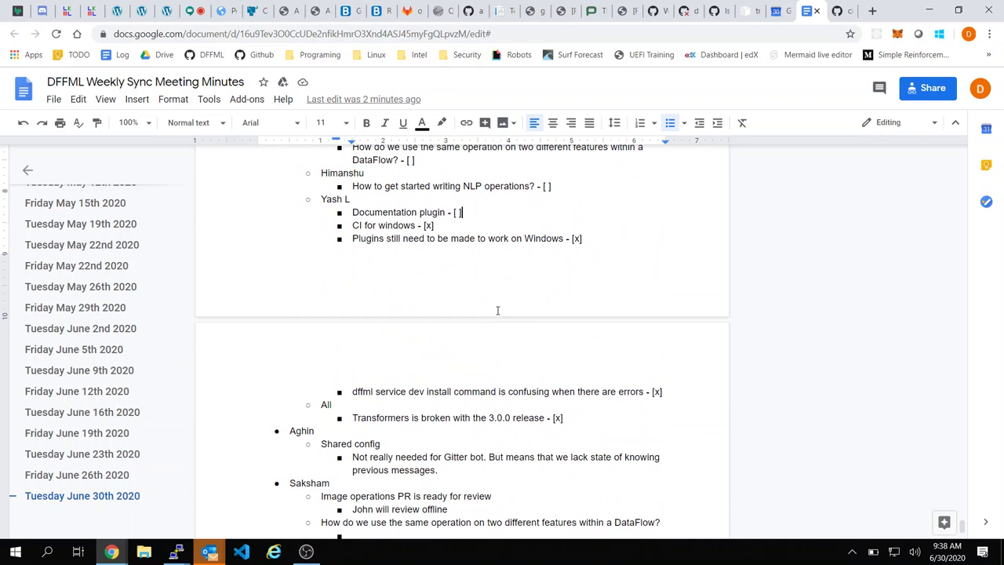
pyautogui.scroll(-8, 497, 310)
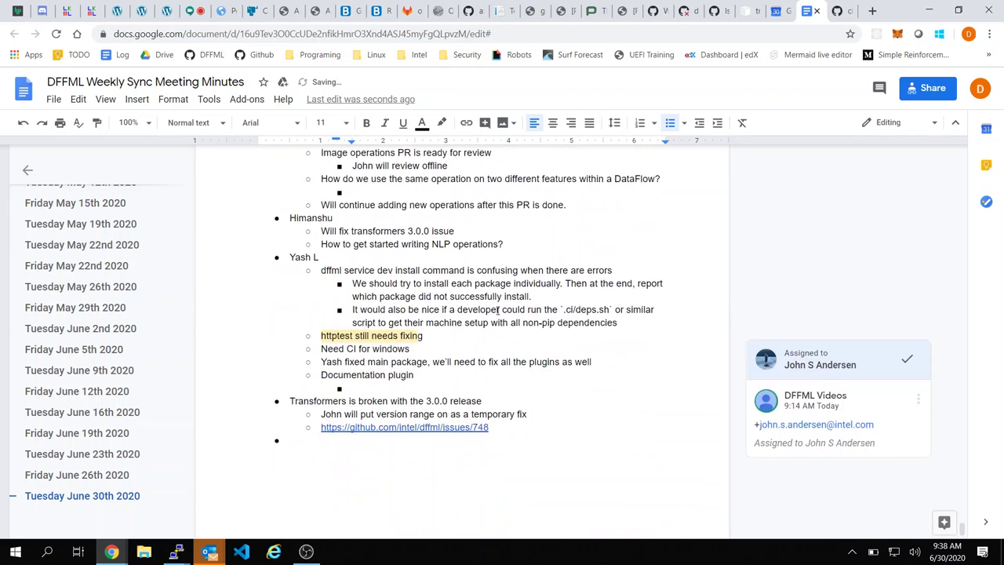
# Step: Return to GitHub, open the Windows Support project board and convert the "Enable Windows in CI" note to an issue
pyautogui.click(837, 10)
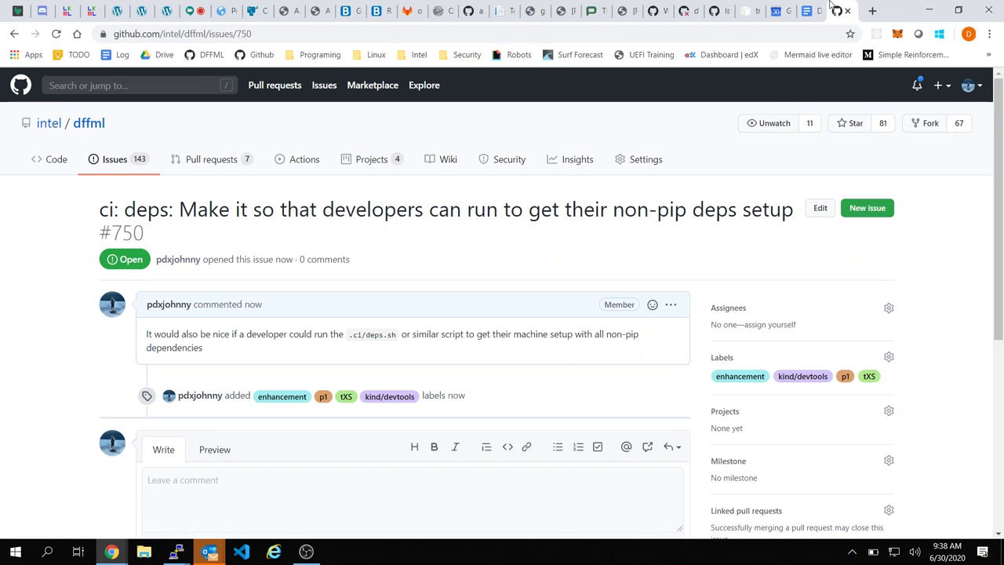
pyautogui.click(398, 164)
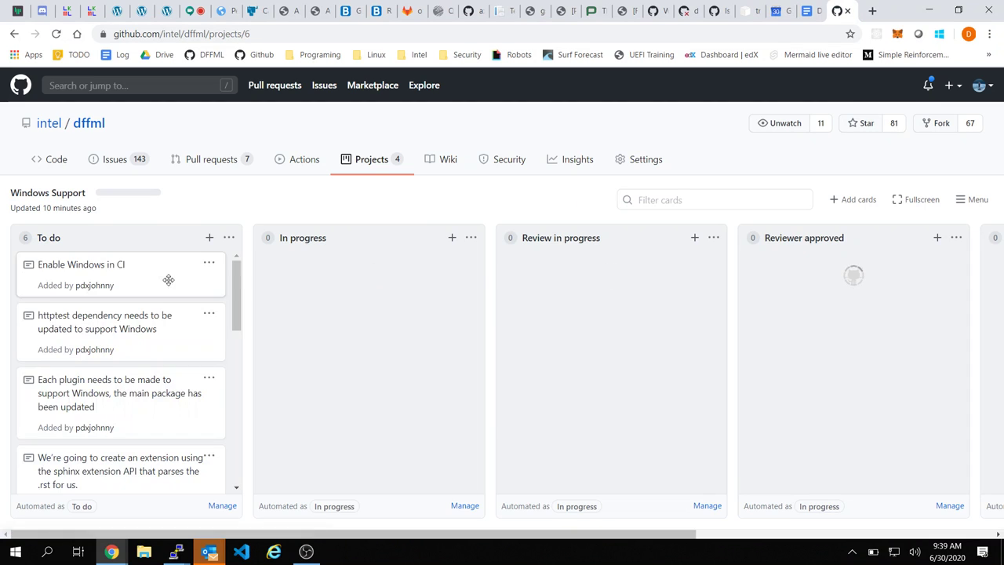
pyautogui.click(209, 263)
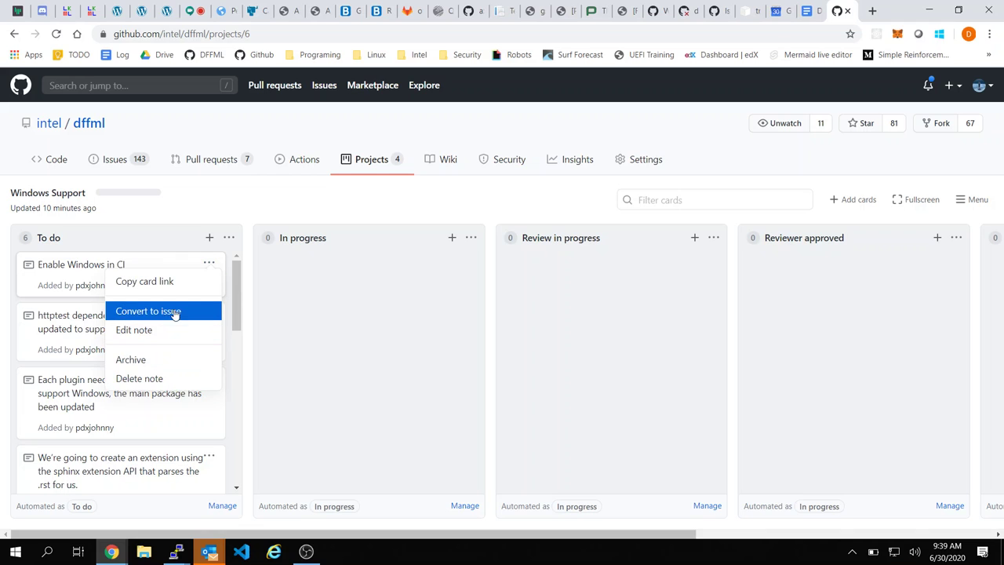
pyautogui.click(183, 311)
pyautogui.click(439, 382)
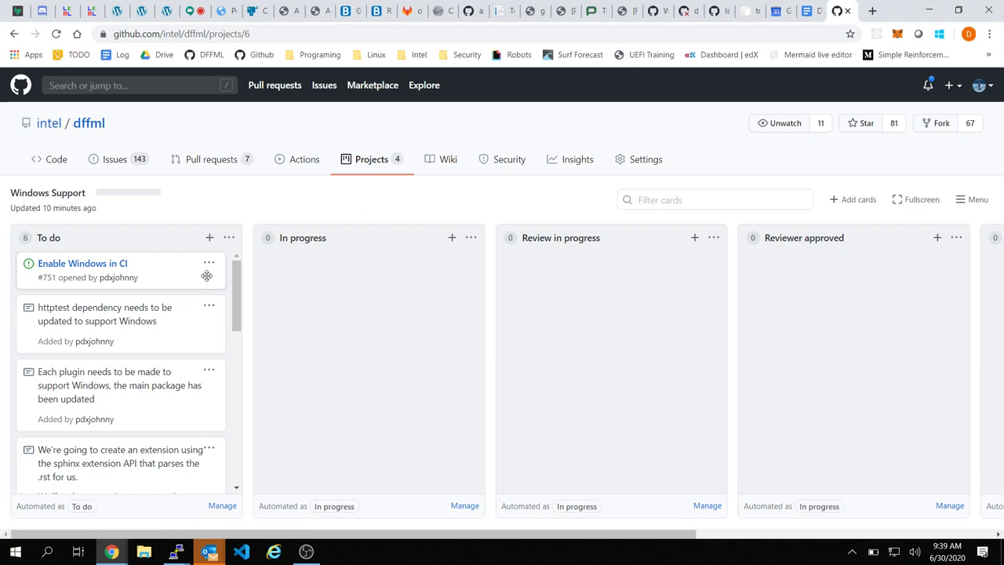
# Step: Start converting the httptest dependency note to an issue and copy its title text into the body
pyautogui.click(207, 307)
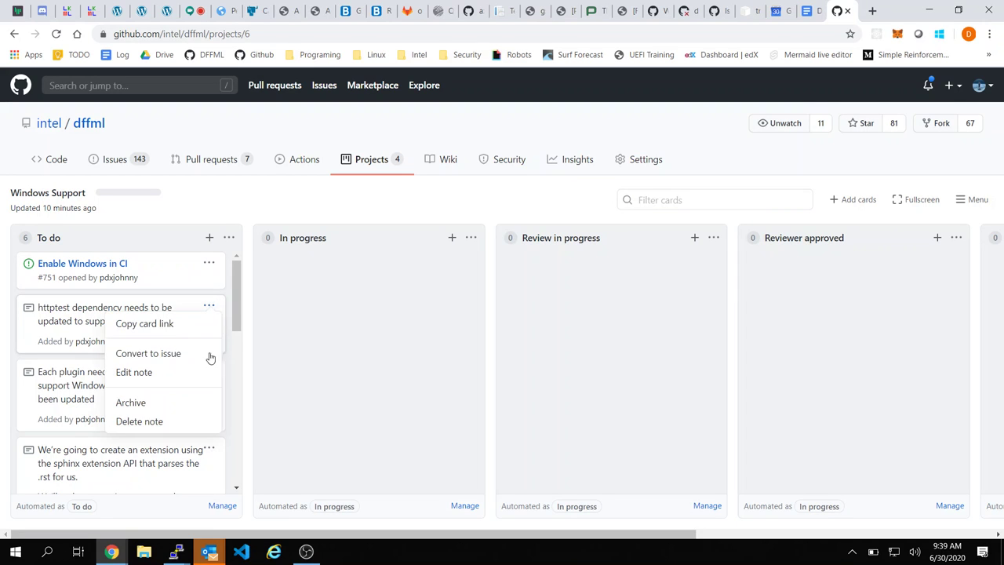
pyautogui.click(164, 357)
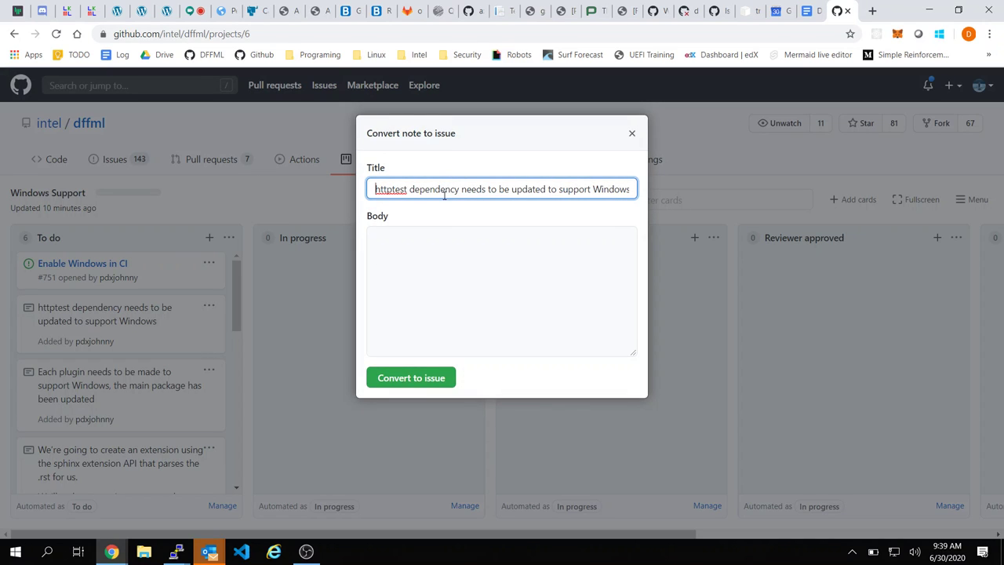
pyautogui.hotkey('ctrl', 'a')
pyautogui.hotkey('ctrl', 'c')
pyautogui.click(451, 262)
pyautogui.hotkey('ctrl', 'v')
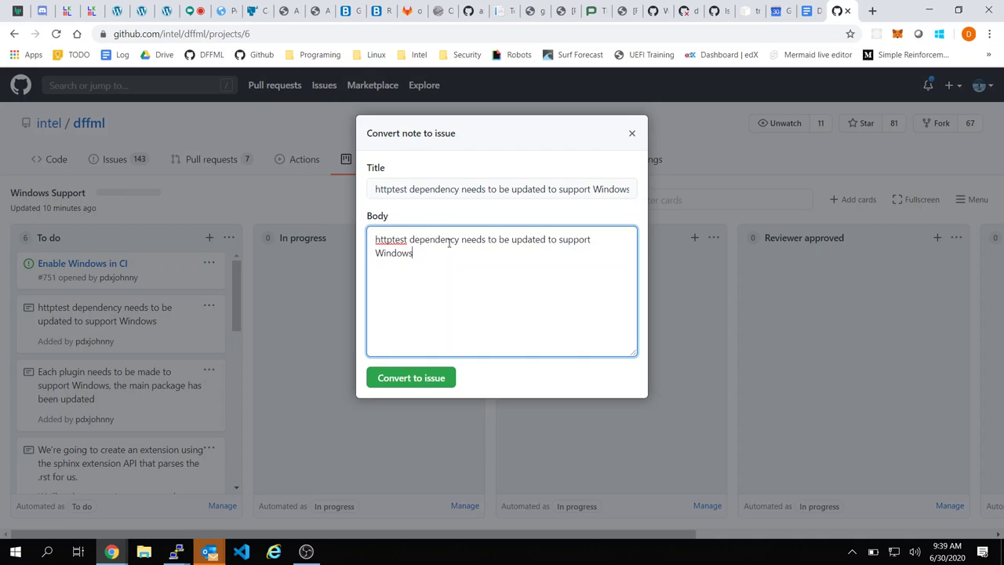
# Step: Replace the title with "windows: httptest needs updating" and convert the note to an issue
pyautogui.click(405, 179)
pyautogui.write('w')
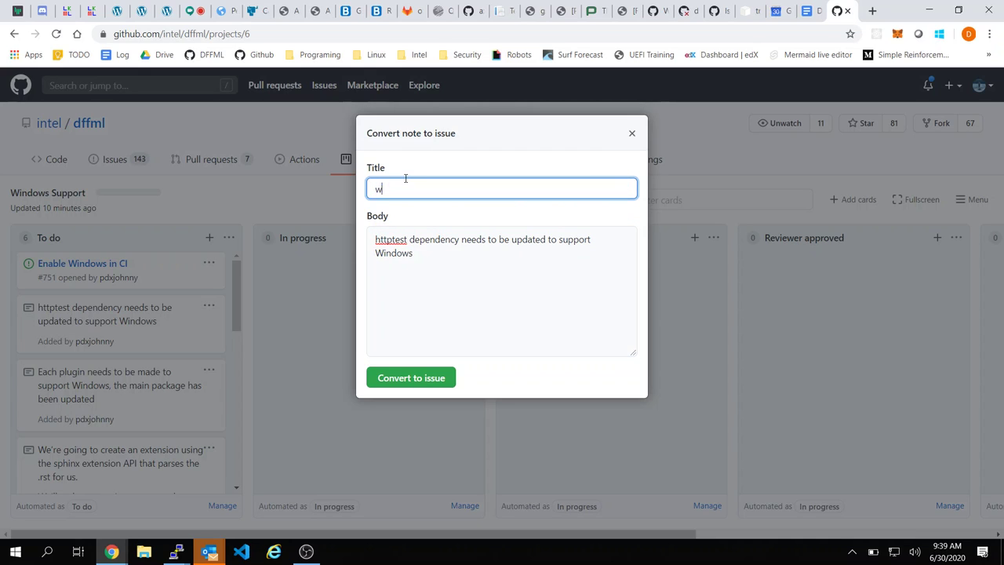
pyautogui.write('indows: httptests')
pyautogui.press('BackSpace')
pyautogui.write('needs updating')
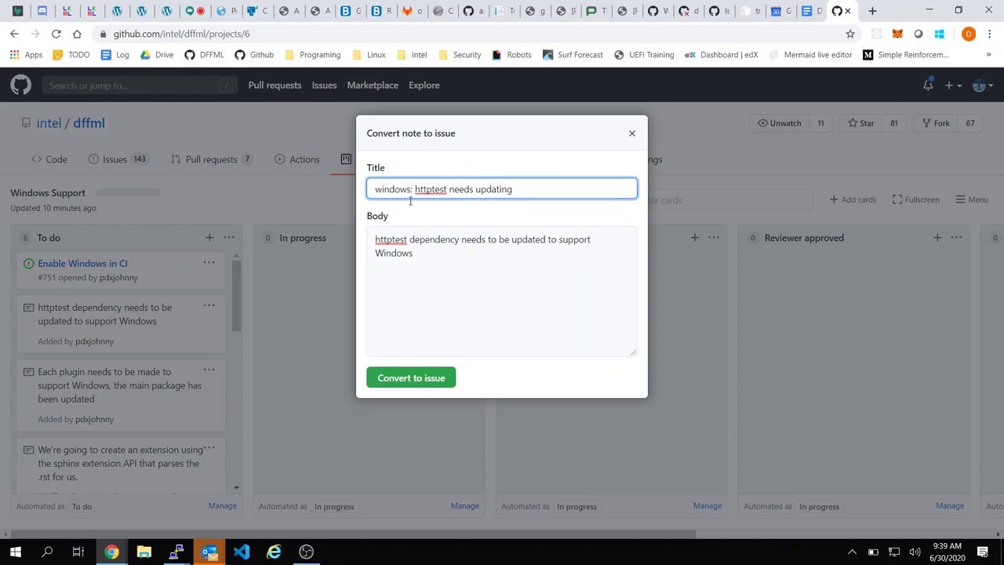
pyautogui.click(417, 380)
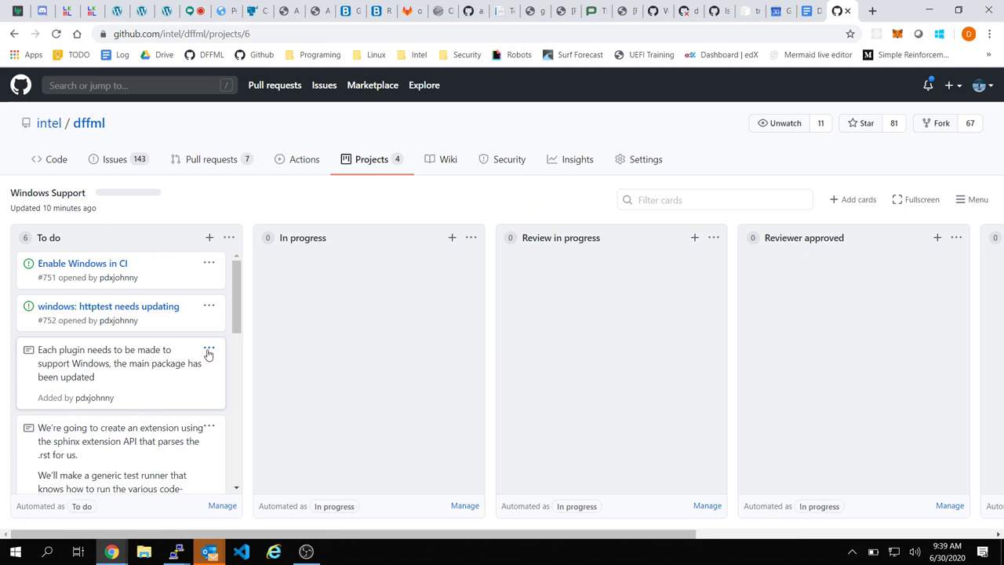
# Step: Start converting the note about each plugin supporting Windows to an issue and move its title text into the body
pyautogui.click(209, 350)
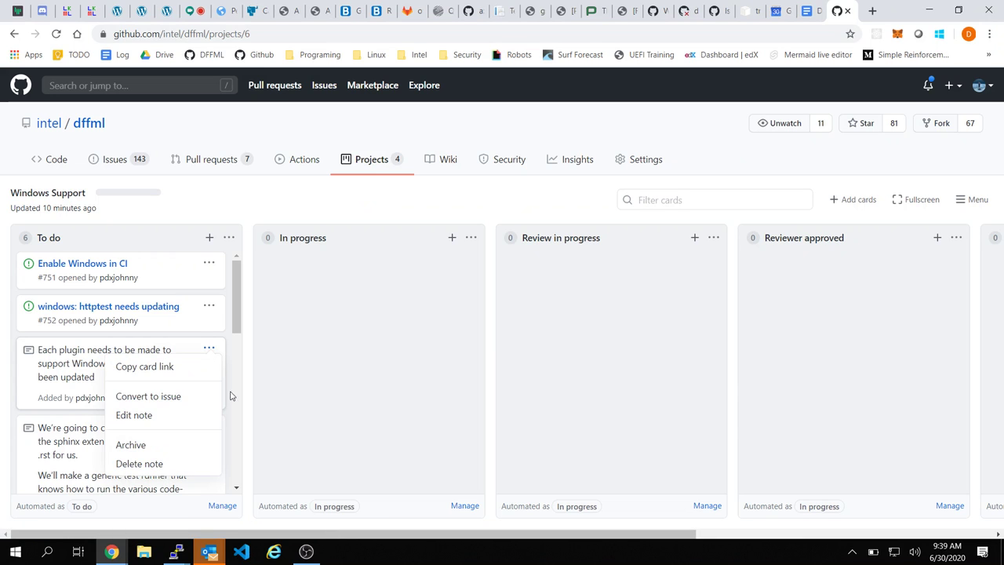
pyautogui.click(178, 397)
pyautogui.hotkey('ctrl', 'a')
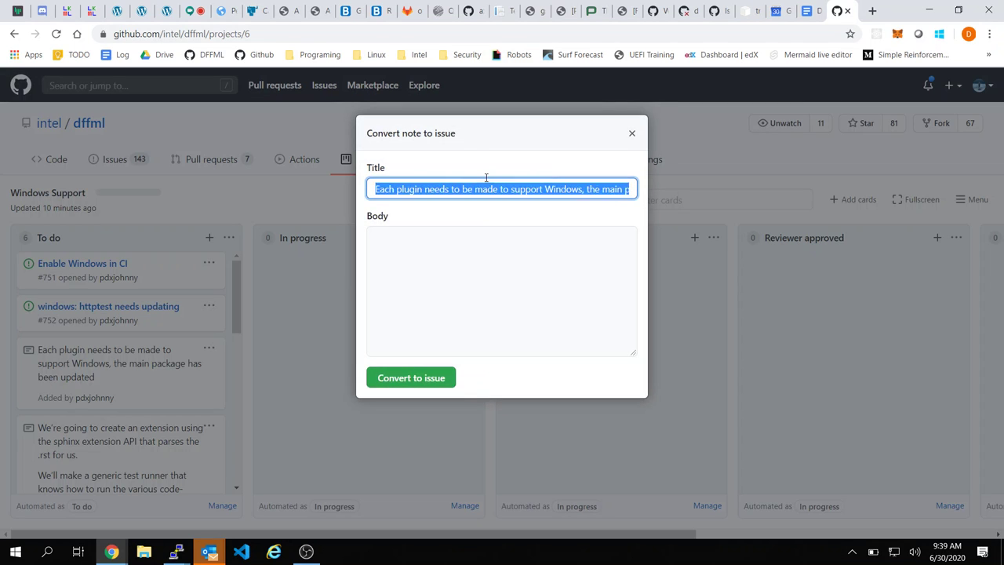
pyautogui.hotkey('ctrl', 'x')
pyautogui.click(481, 267)
pyautogui.hotkey('ctrl', 'v')
# Step: Enter "windows: Update plugins" as the title and convert the plugin note to an issue
pyautogui.click(396, 188)
pyautogui.write('wind')
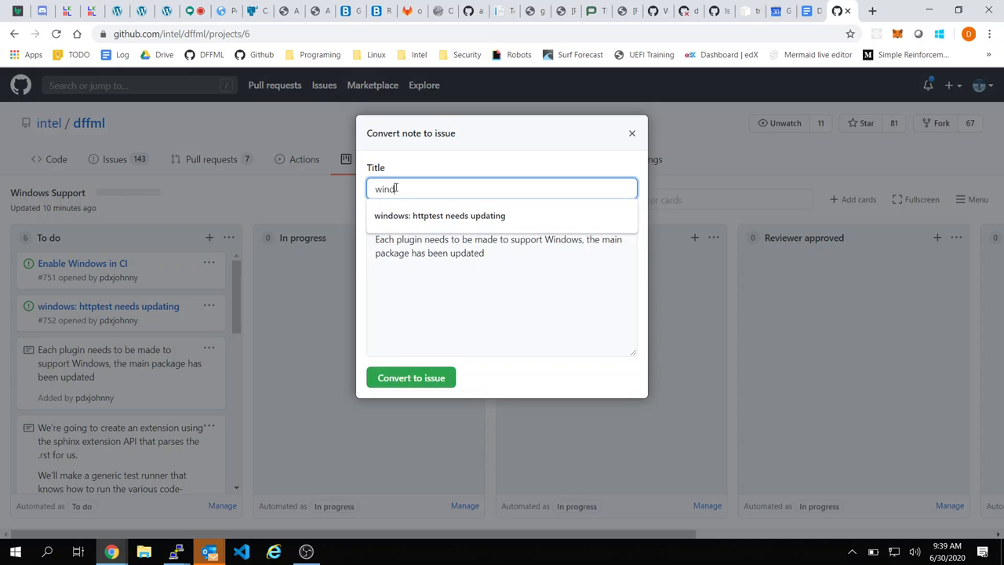
pyautogui.write('ows: Update ')
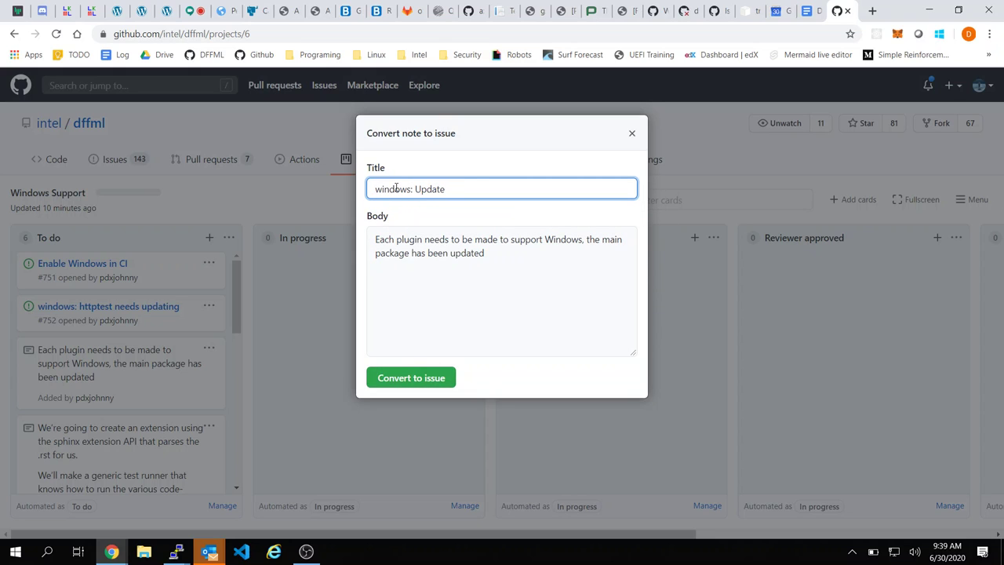
pyautogui.write('plugins')
pyautogui.click(429, 382)
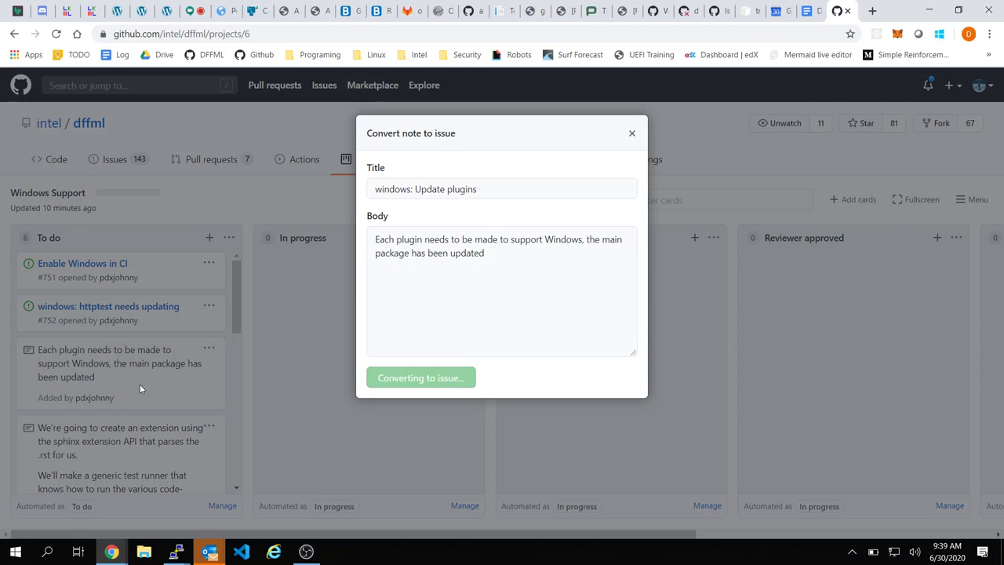
pyautogui.scroll(-2, 172, 354)
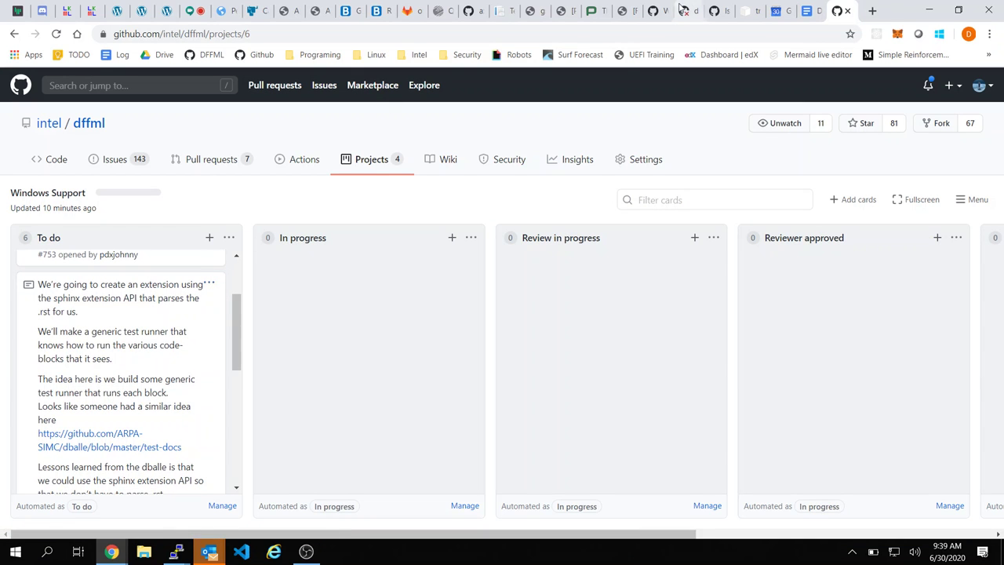
pyautogui.click(804, 11)
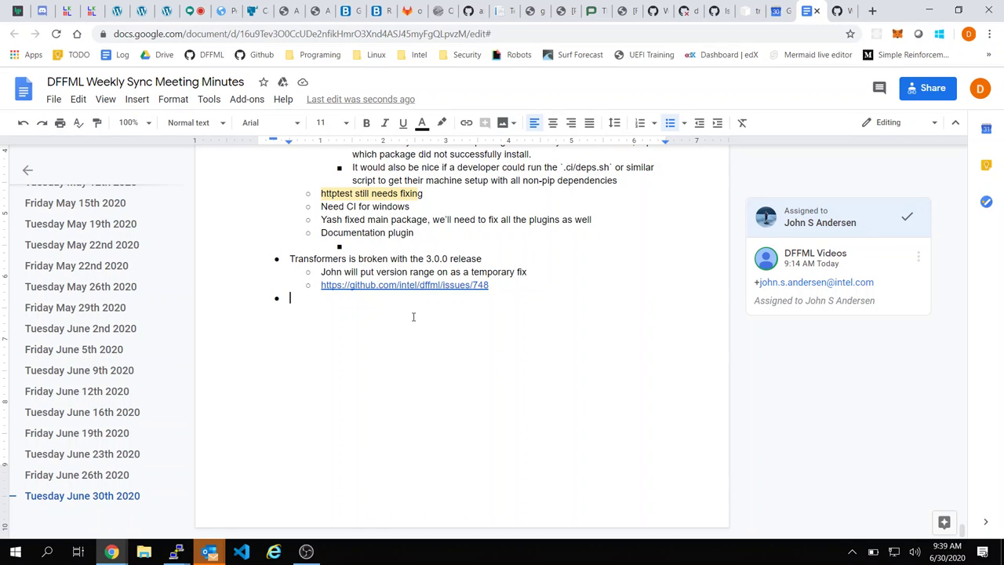
pyautogui.scroll(1, 476, 316)
pyautogui.click(849, 10)
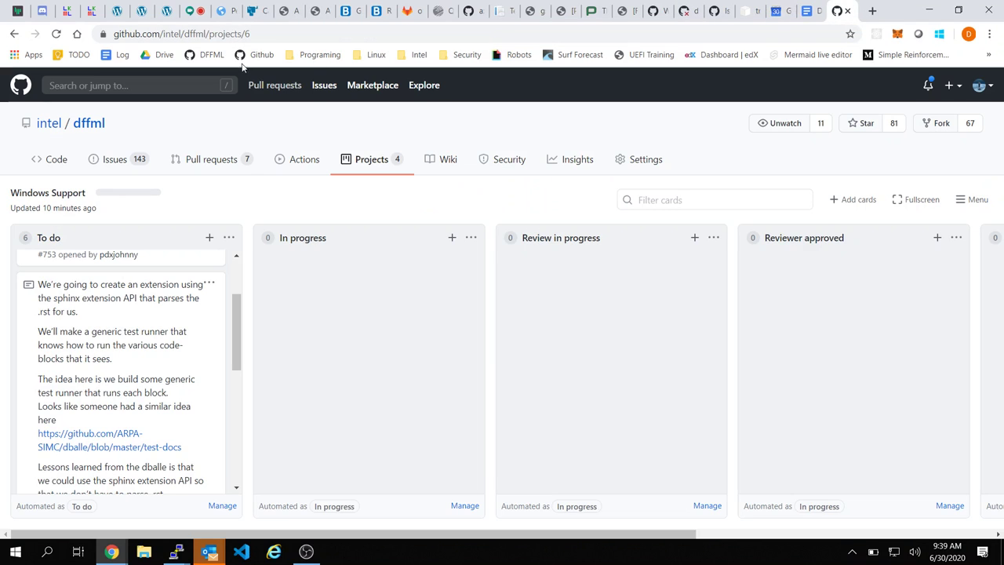
pyautogui.click(808, 11)
pyautogui.click(373, 338)
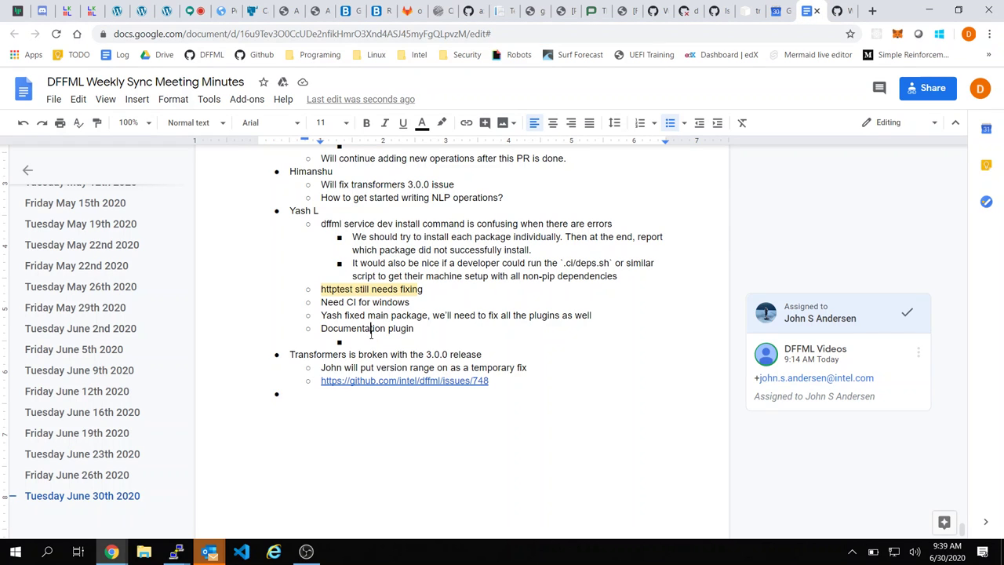
pyautogui.hotkey('ctrl', 'v')
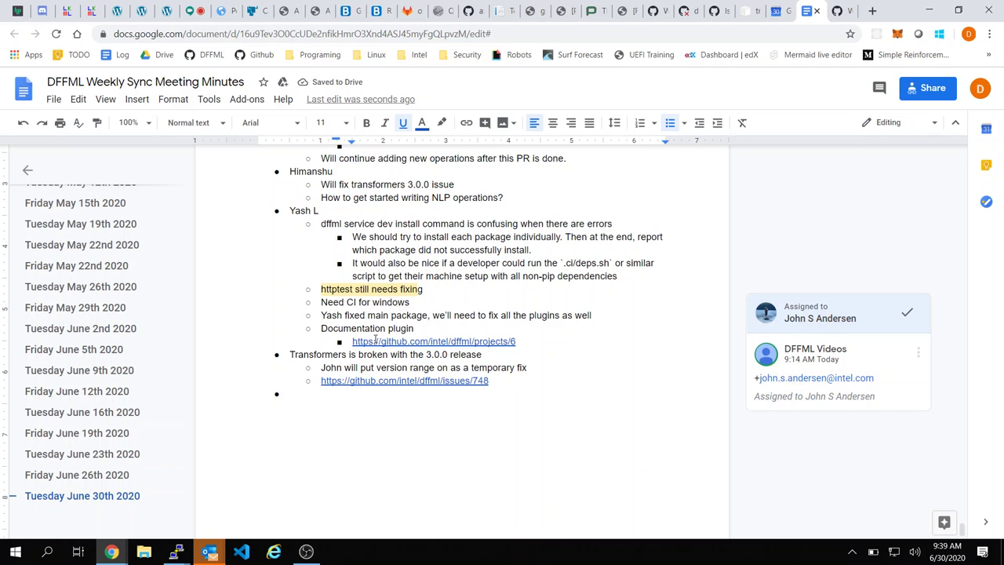
# Step: Copy the agenda item "Using CLI command to train and predict but can't redirect output" from the June 30th agenda
pyautogui.scroll(5, 442, 295)
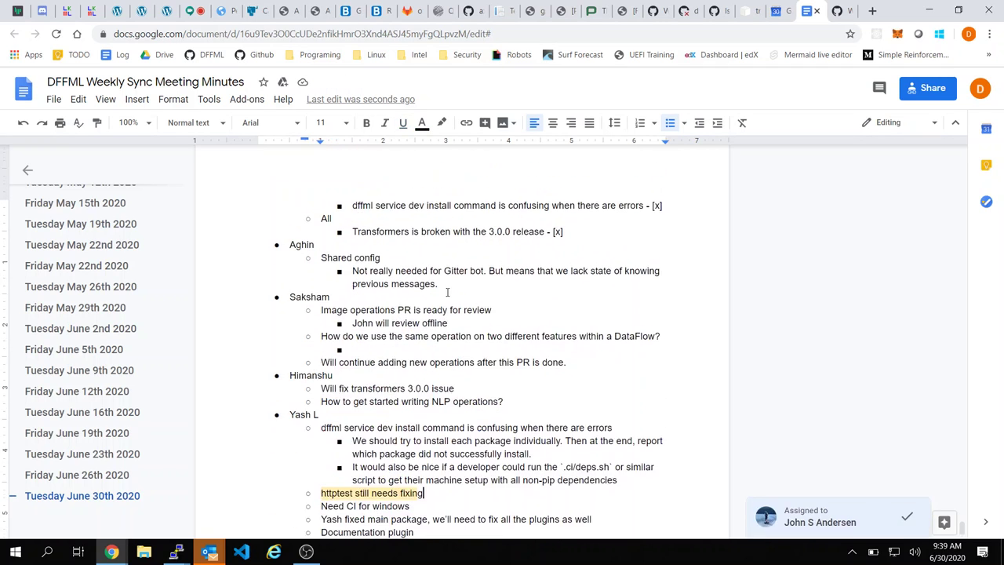
pyautogui.scroll(2, 447, 291)
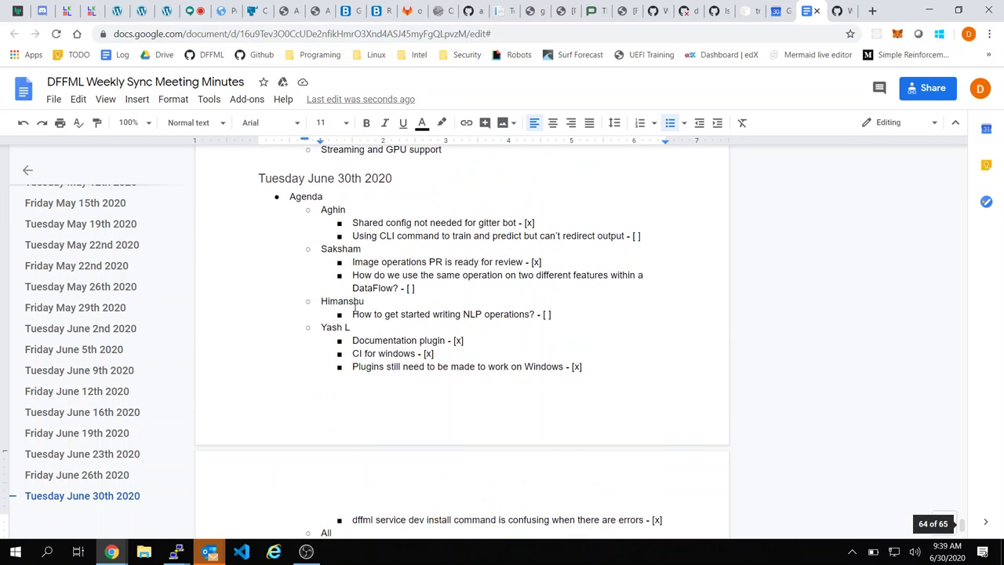
pyautogui.click(522, 293)
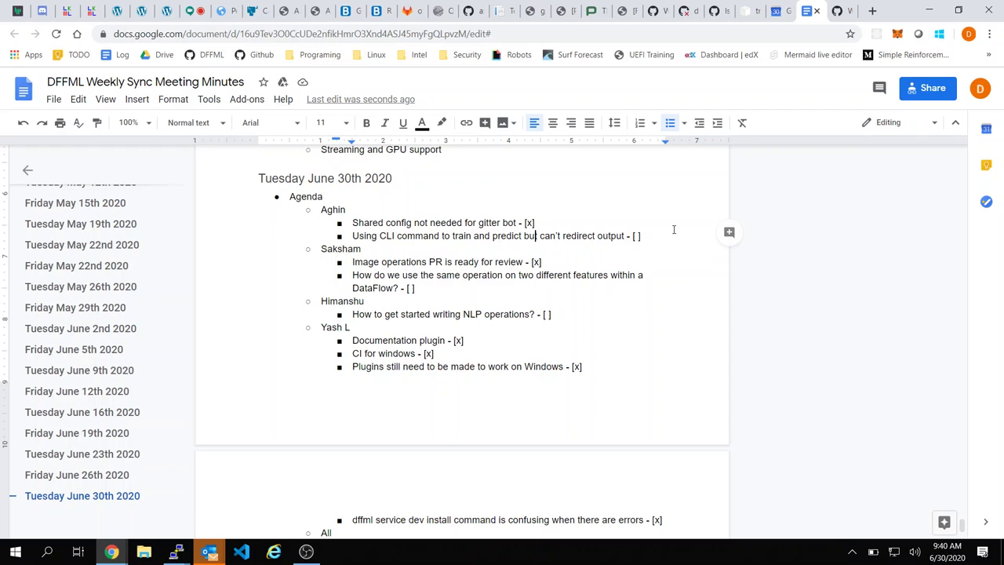
pyautogui.press('End')
pyautogui.scroll(-6, 624, 235)
pyautogui.scroll(2, 624, 236)
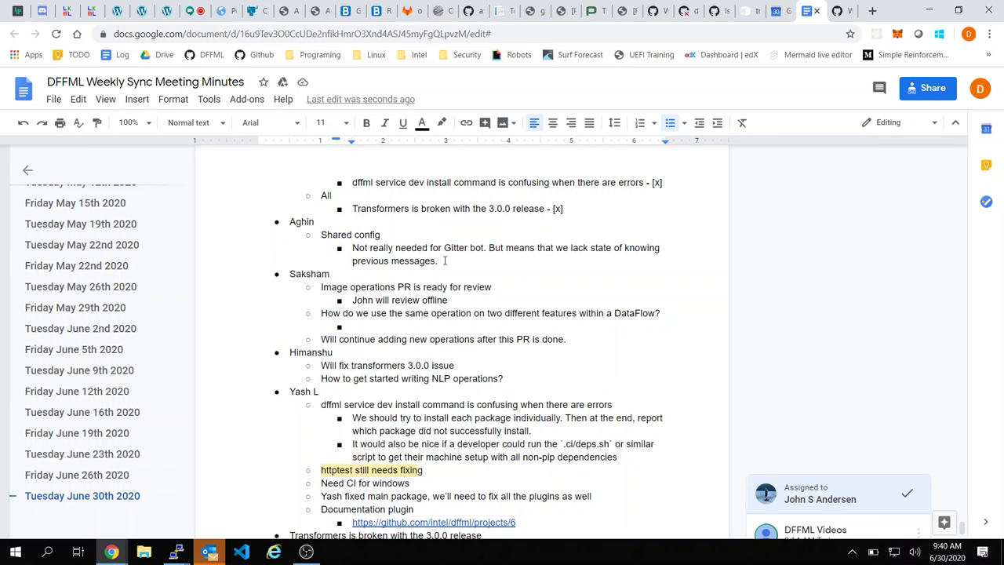
pyautogui.scroll(4, 444, 260)
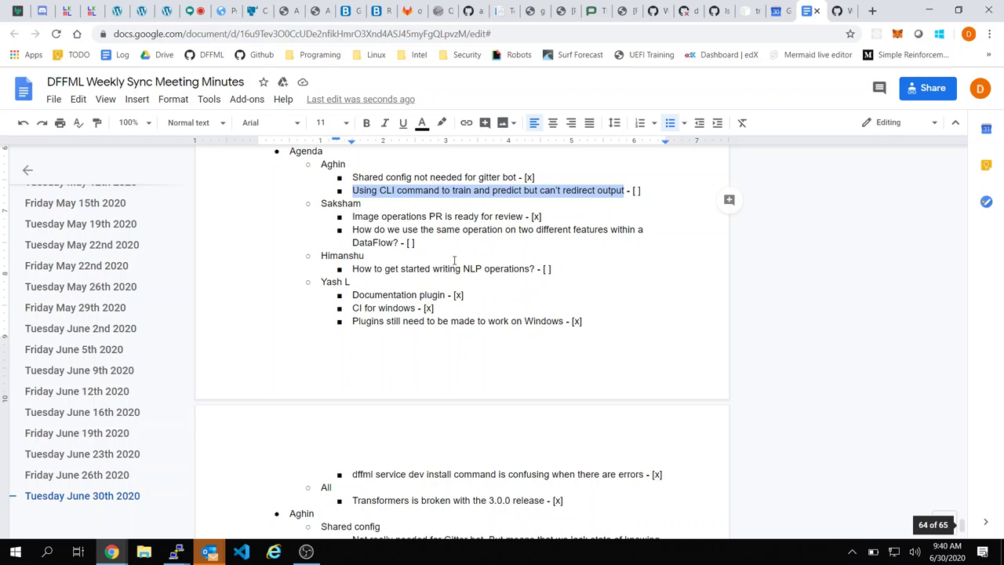
pyautogui.scroll(-3, 453, 260)
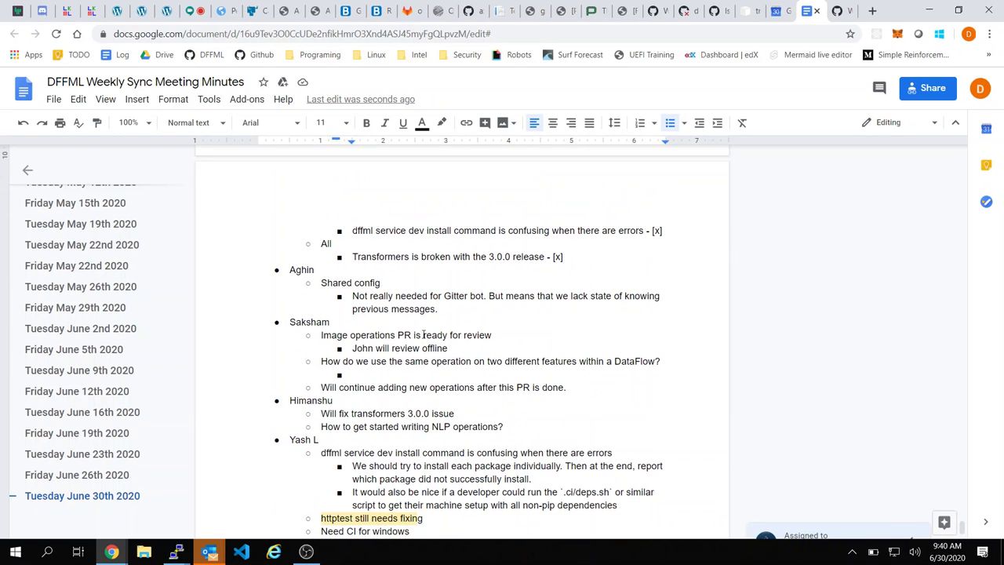
# Step: Add the copied CLI item as a new bullet after the Shared config notes, with an empty sub-bullet beneath it
pyautogui.click(461, 306)
pyautogui.press('Return')
pyautogui.hotkey('shift', 'Tab')
pyautogui.hotkey('ctrl', 'v')
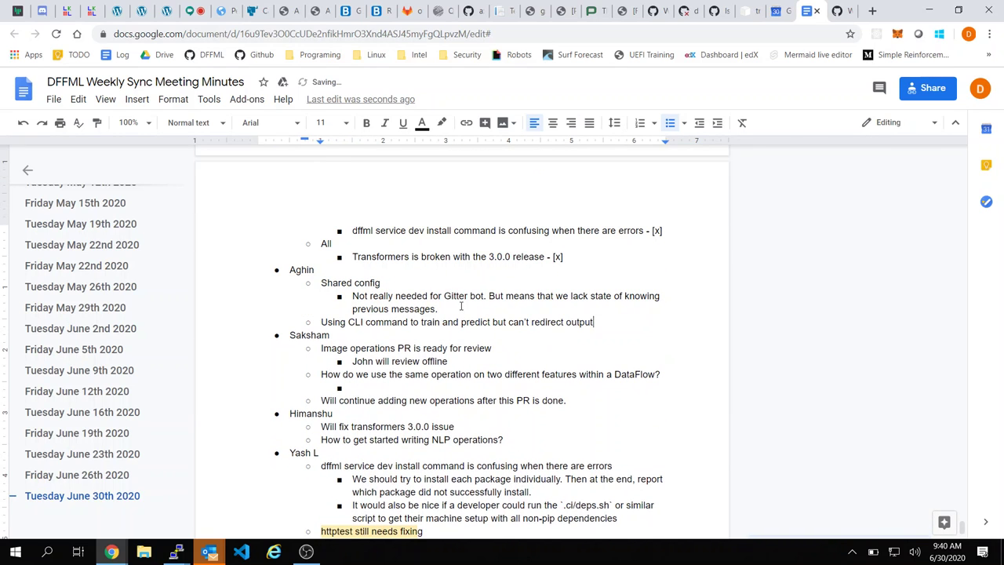
pyautogui.press('Return')
pyautogui.press('Tab')
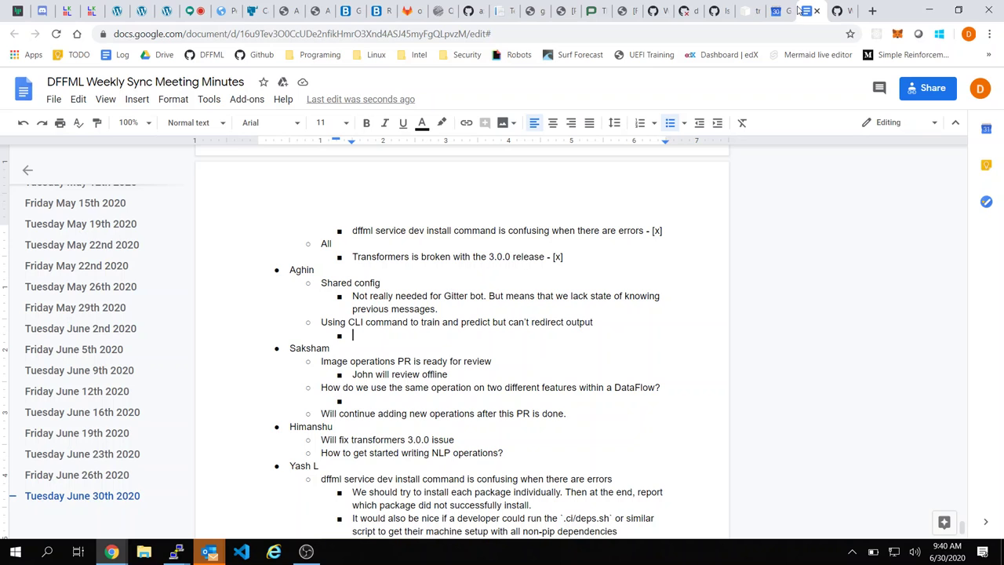
# Step: Switch to the Google Meet call and mute the microphone
pyautogui.click(192, 12)
pyautogui.moveTo(249, 204)
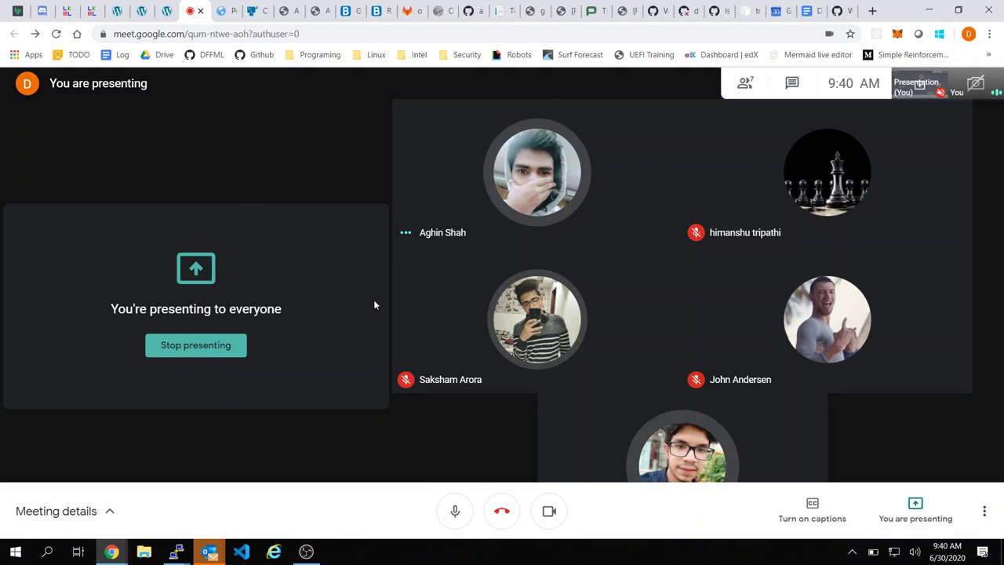
pyautogui.click(456, 514)
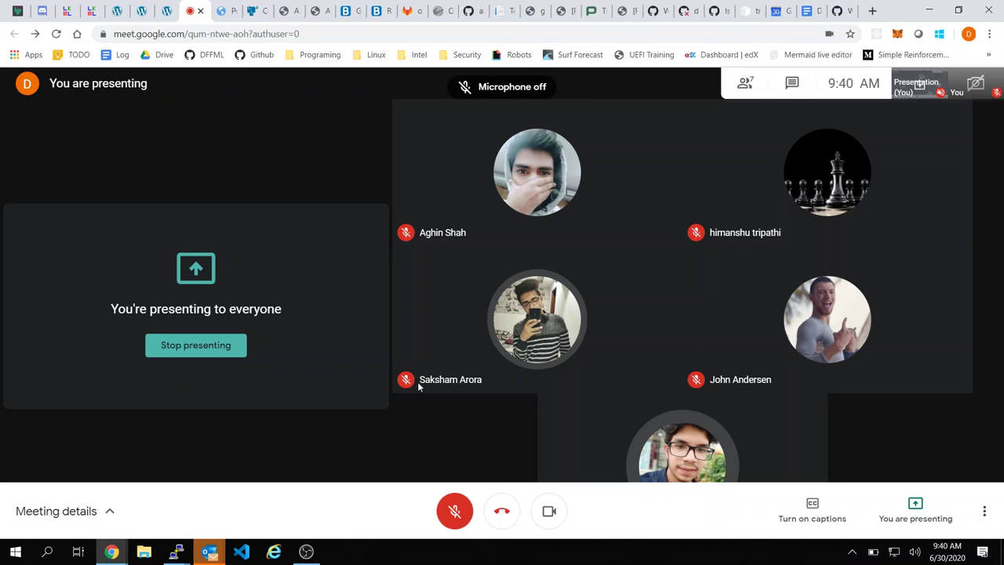
pyautogui.moveTo(417, 385)
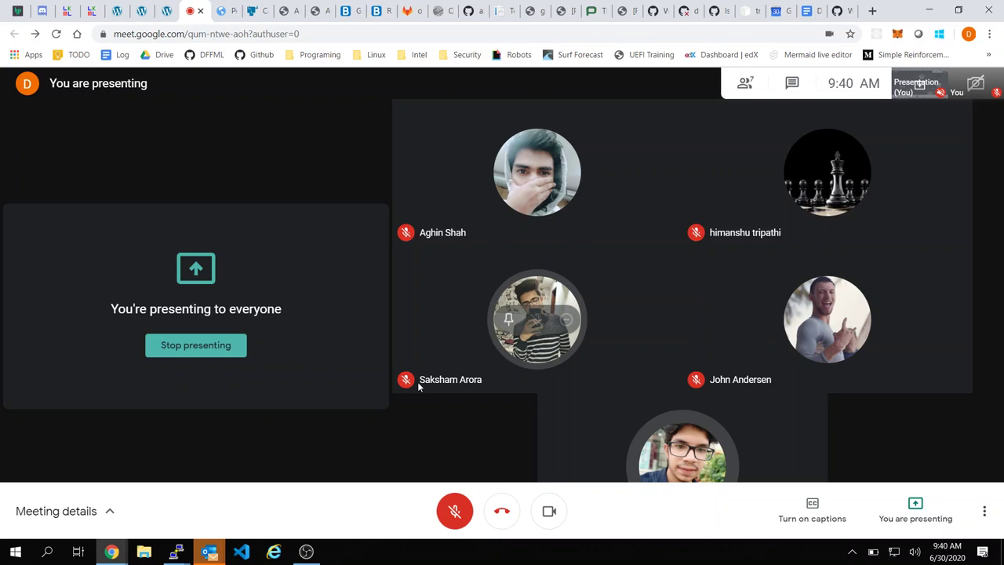
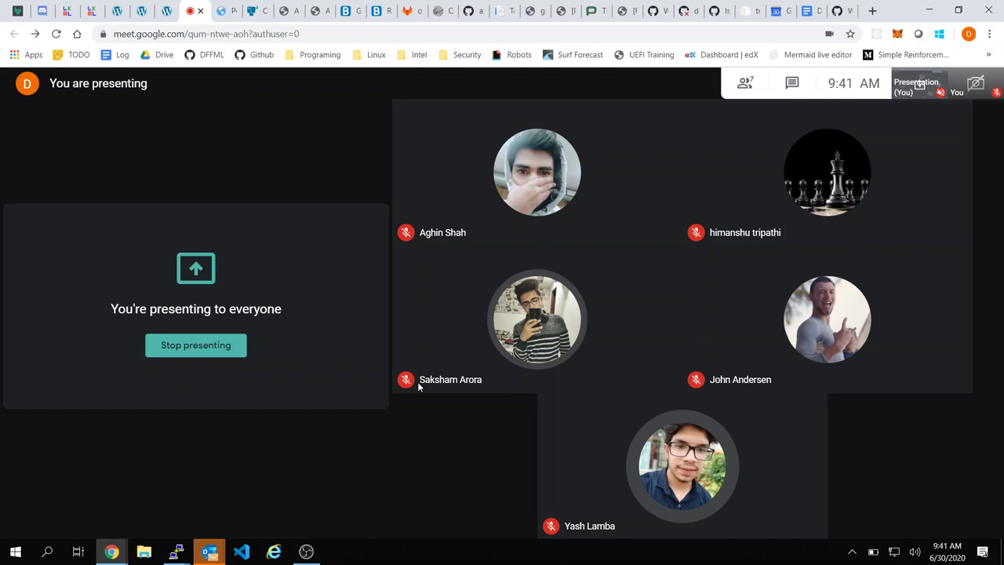
pyautogui.hotkey('alt', 'Tab')
pyautogui.hotkey('alt', 'Tab')
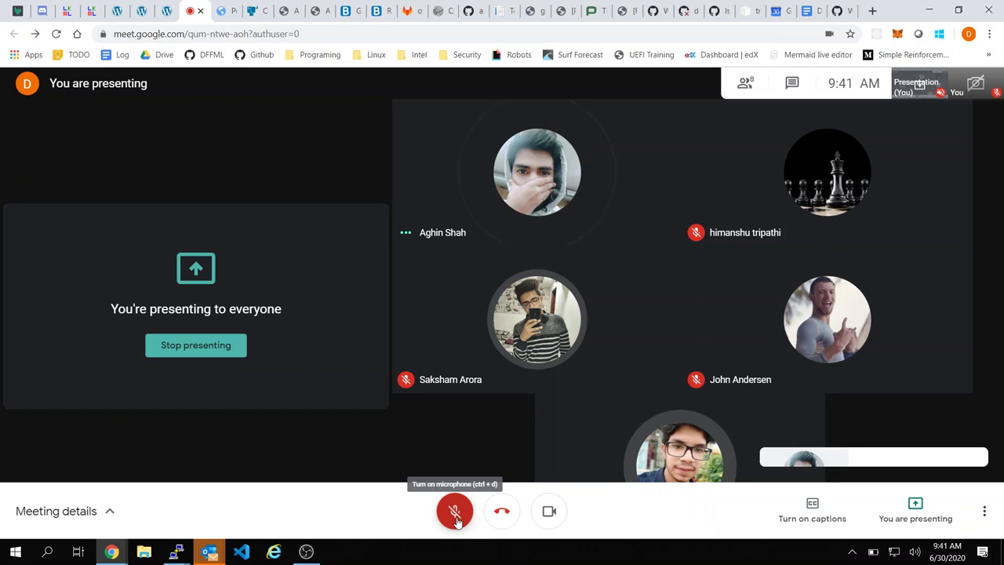
# Step: Dismiss the notice about the still-visible screen and leave the microphone muted after speaking
pyautogui.click(455, 515)
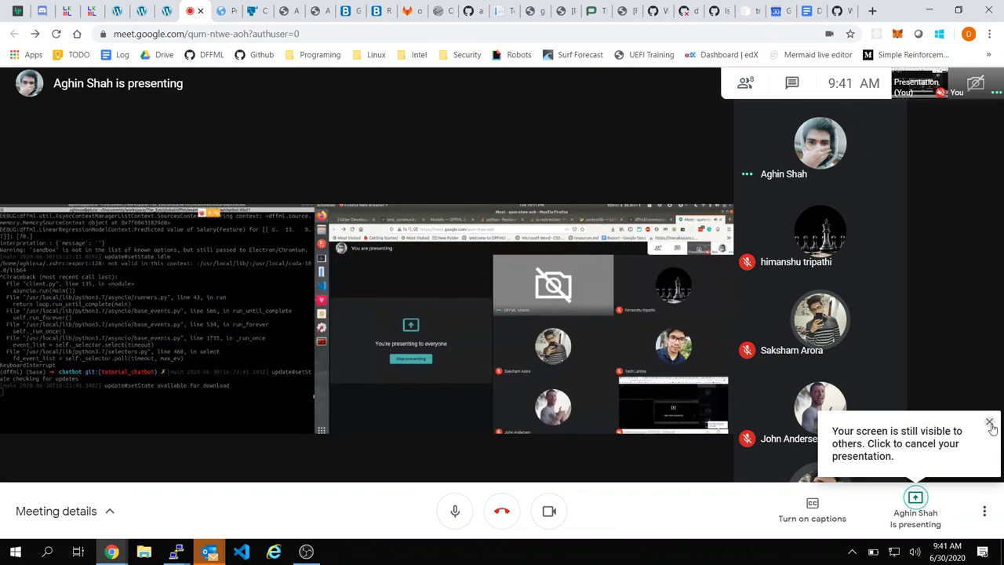
pyautogui.click(989, 421)
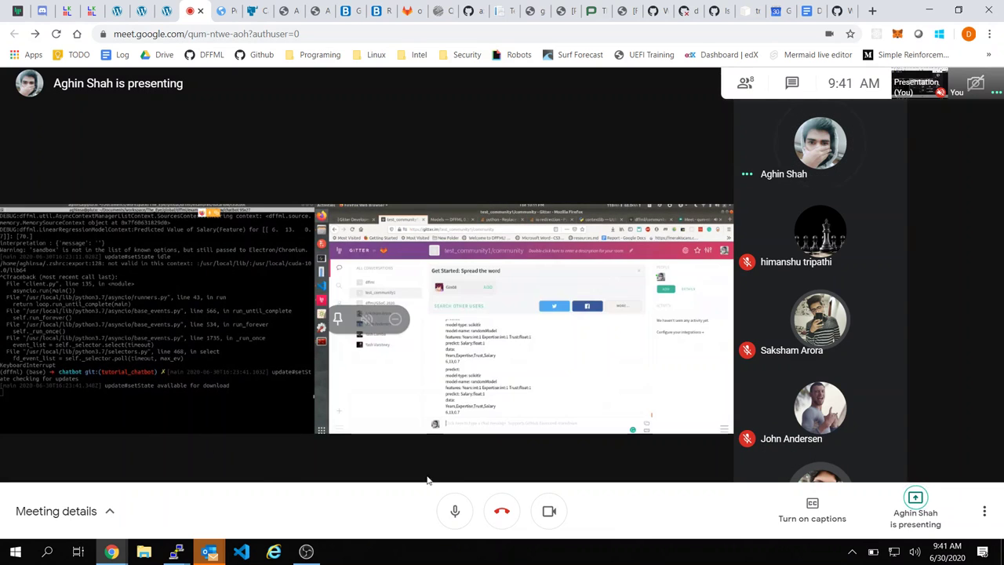
pyautogui.click(457, 508)
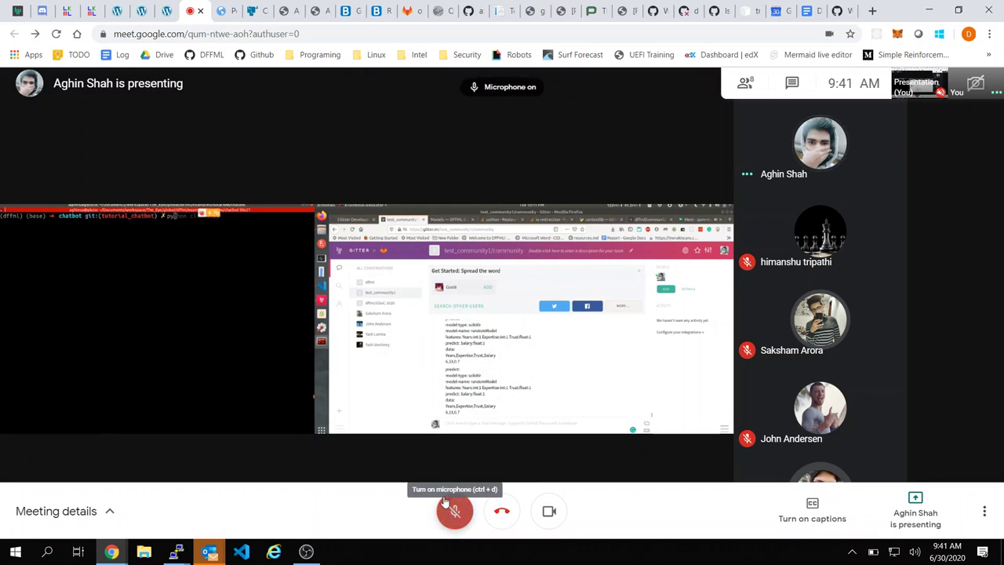
pyautogui.click(455, 510)
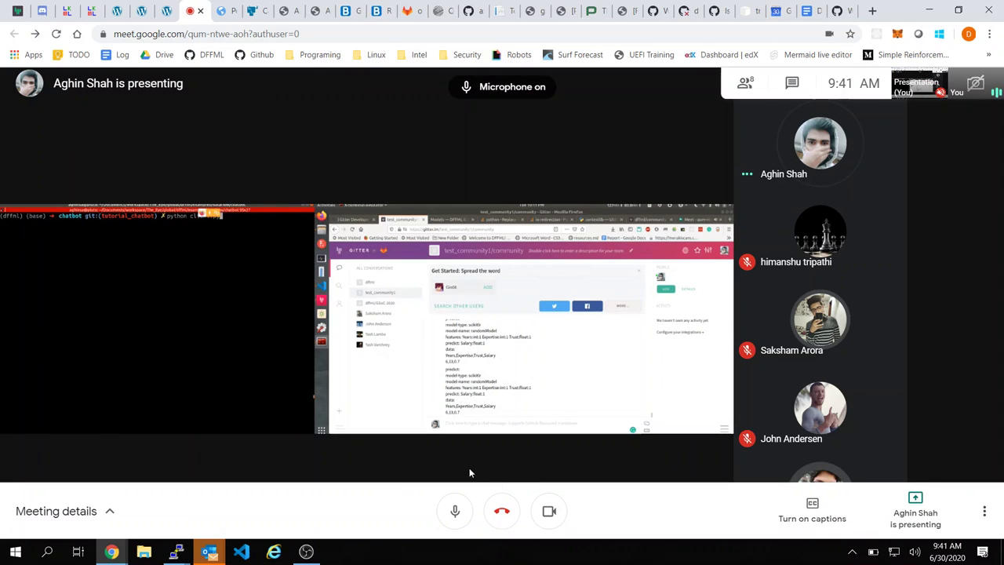
pyautogui.click(460, 521)
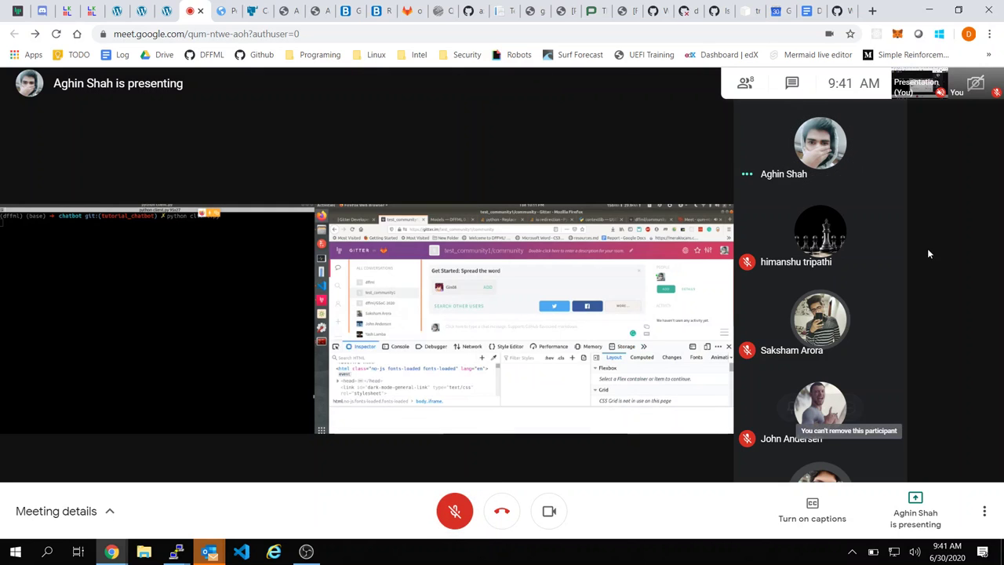
# Step: Show the meeting in full screen and change its layout to Spotlight
pyautogui.doubleClick(564, 358)
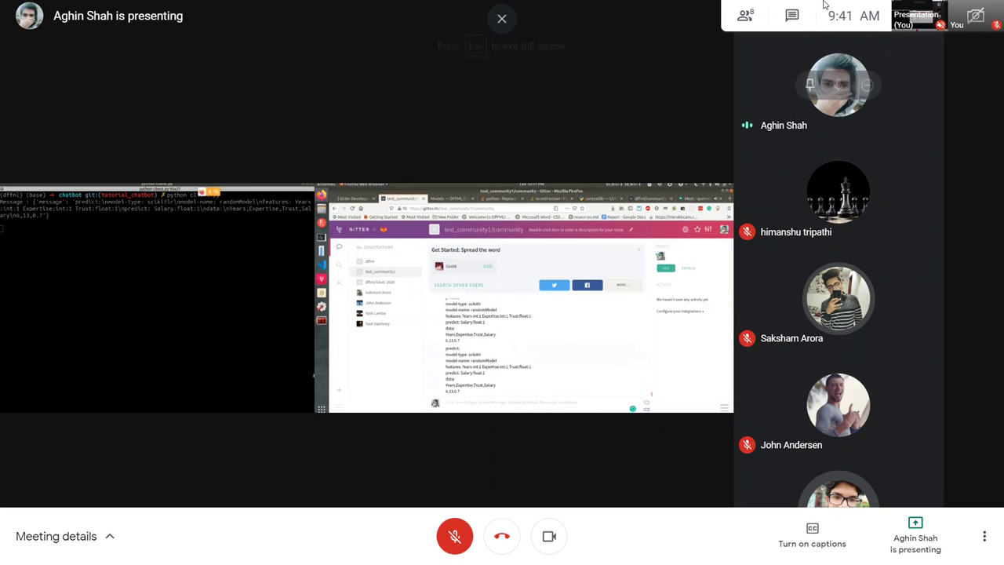
pyautogui.click(984, 535)
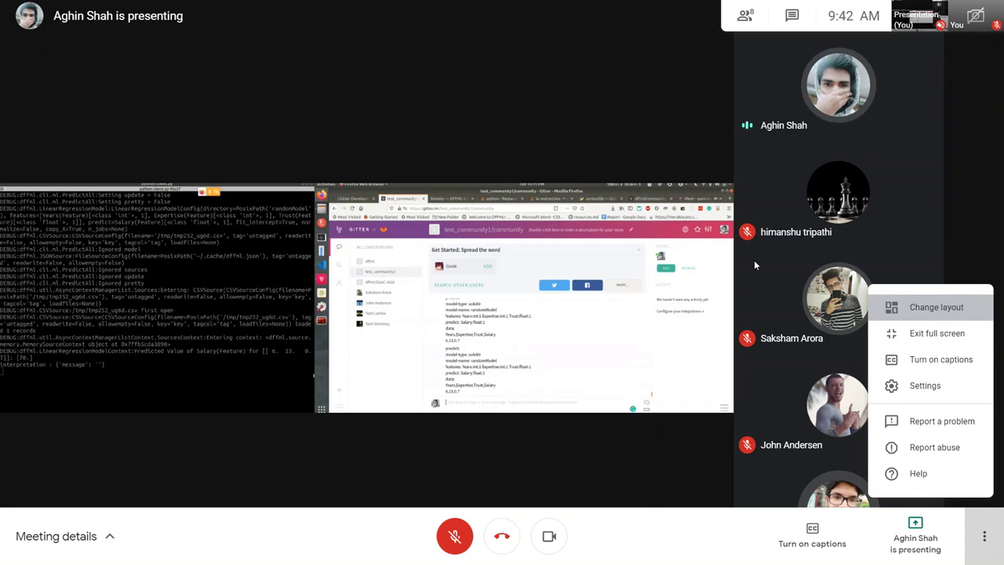
pyautogui.click(939, 312)
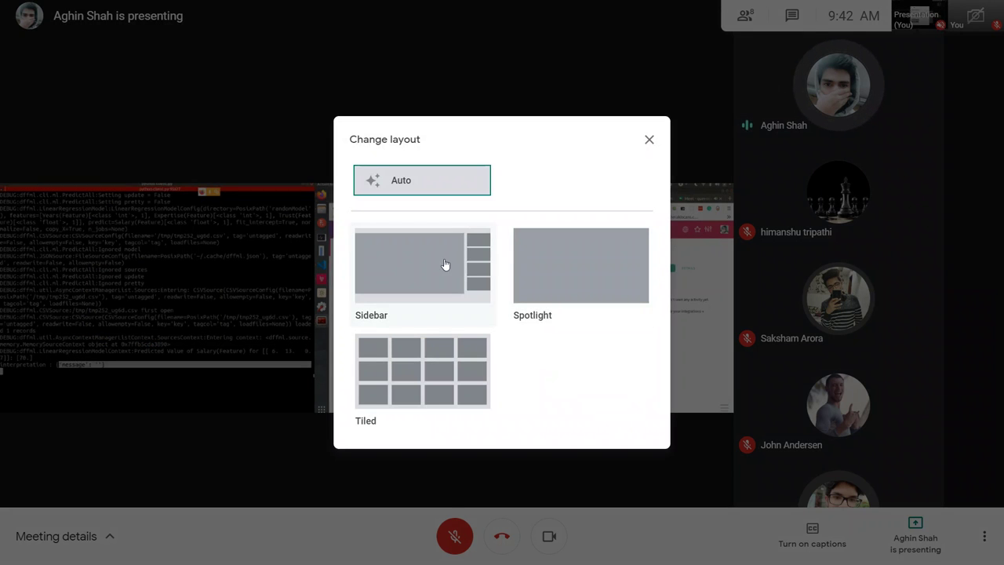
pyautogui.click(544, 278)
pyautogui.click(633, 155)
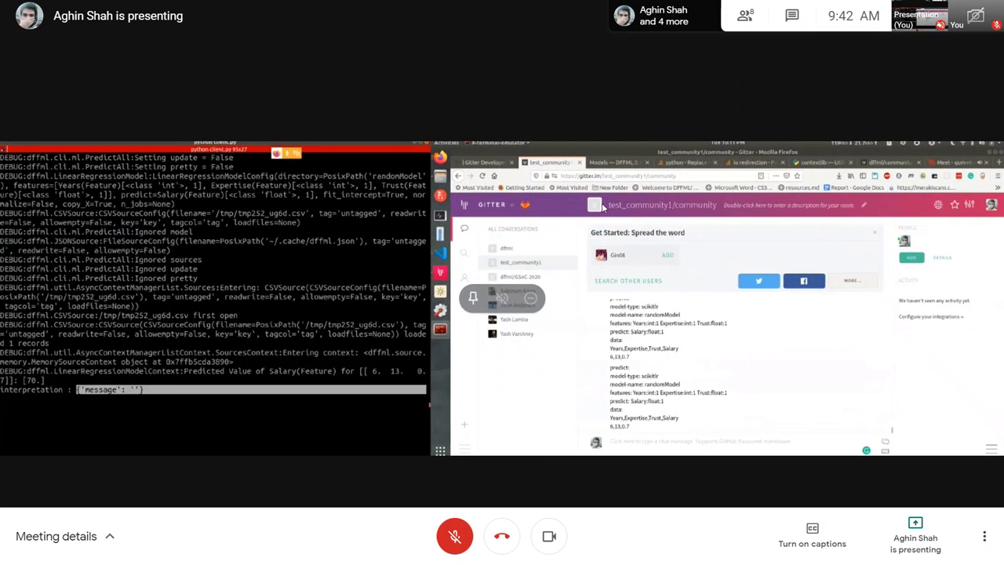
pyautogui.hotkey('alt', 'Tab')
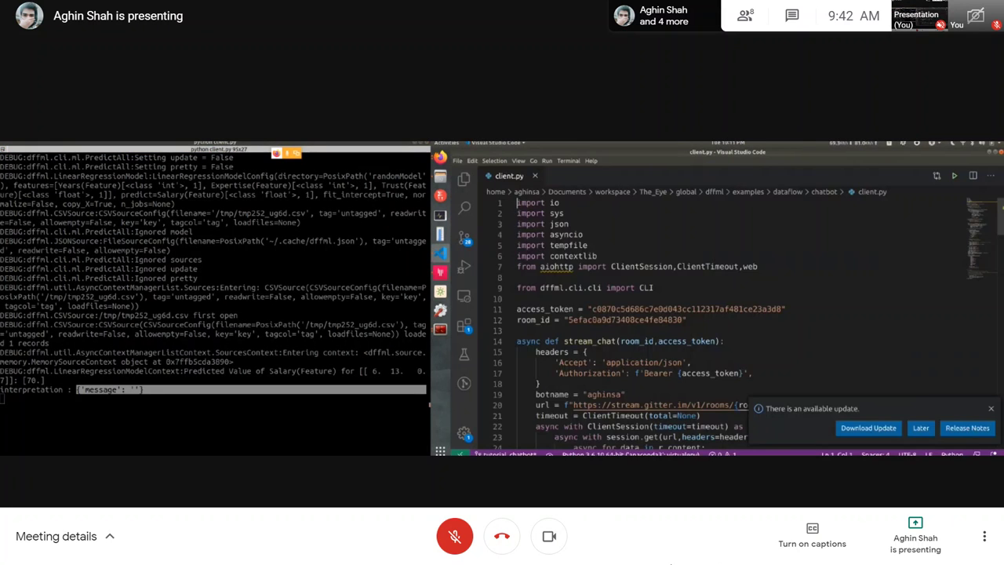
pyautogui.scroll(-3, 705, 330)
pyautogui.scroll(-15, 706, 329)
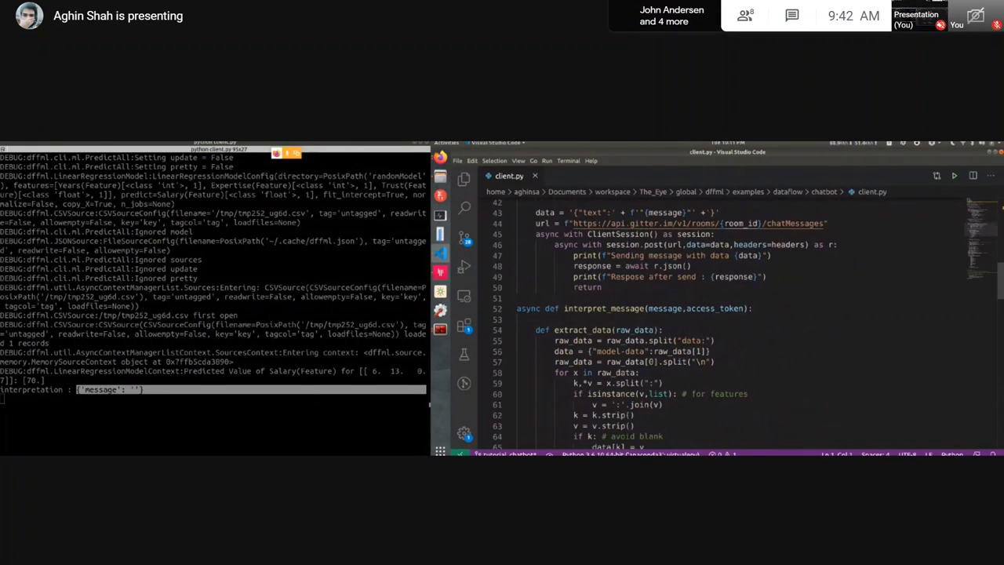
pyautogui.scroll(-6, 705, 329)
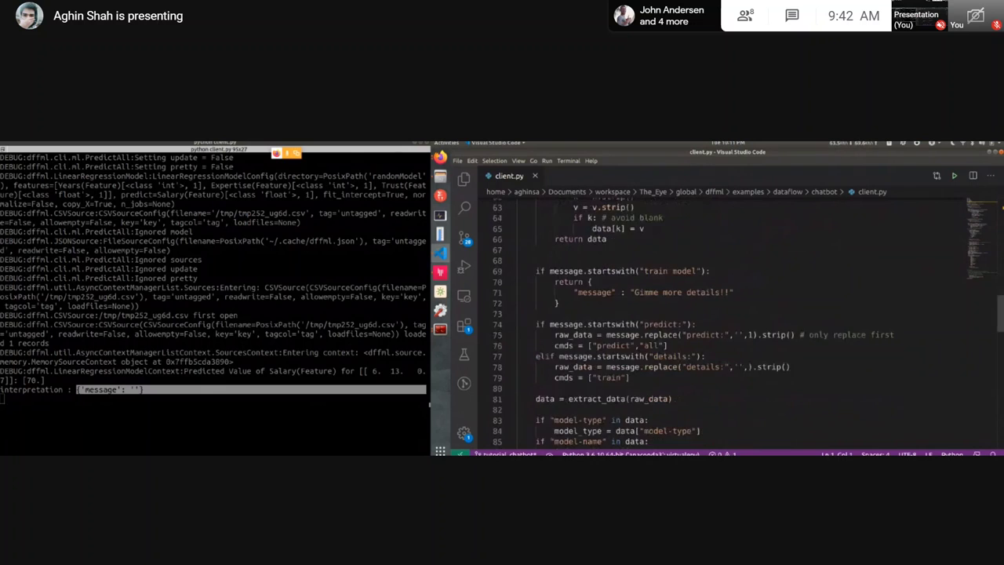
pyautogui.scroll(-8, 705, 329)
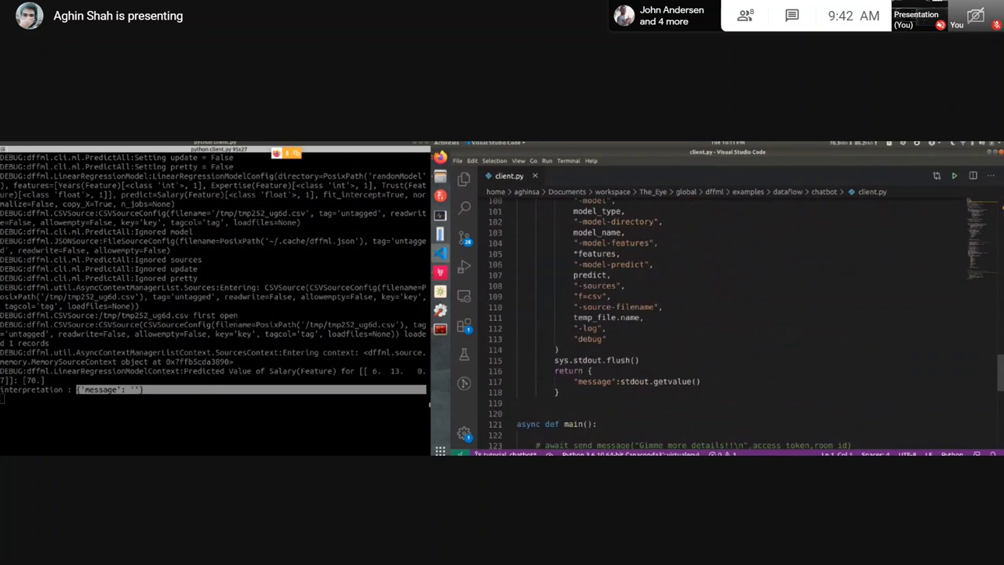
# Step: Unmute and resume presenting the screen in the call, returning to the DFFML Weekly Sync Meeting Minutes document
pyautogui.click(455, 536)
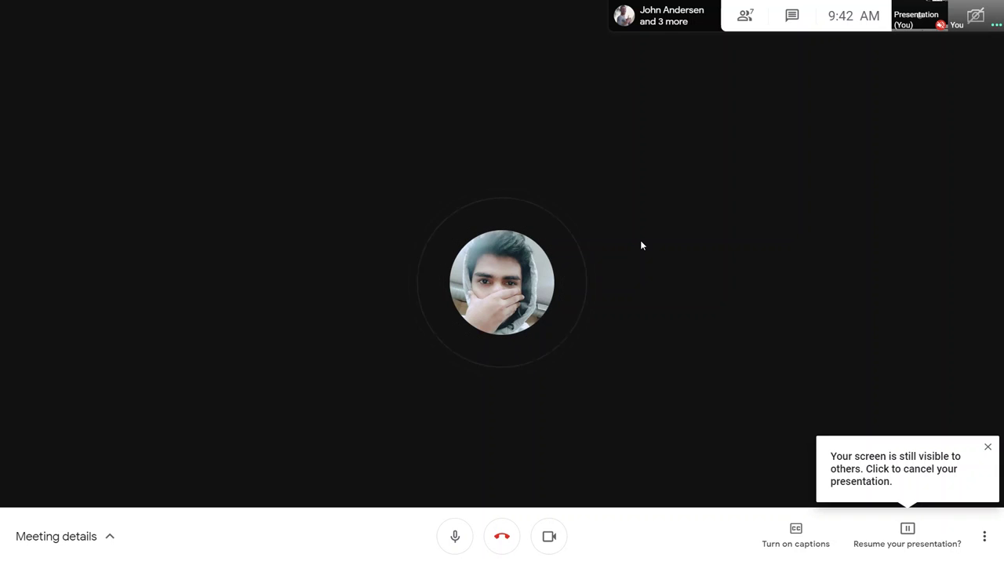
pyautogui.click(930, 547)
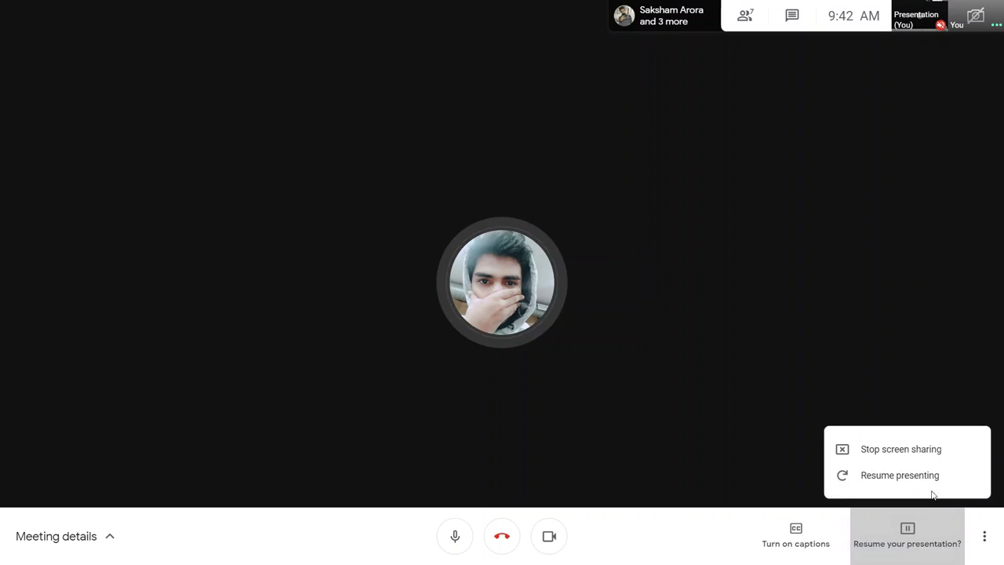
pyautogui.click(931, 473)
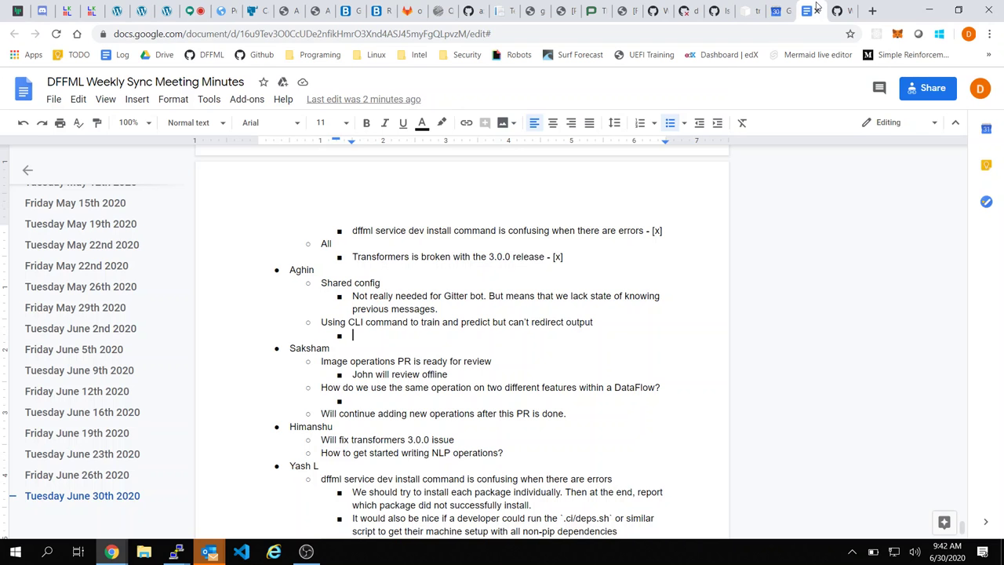
pyautogui.click(810, 10)
pyautogui.scroll(-1, 383, 336)
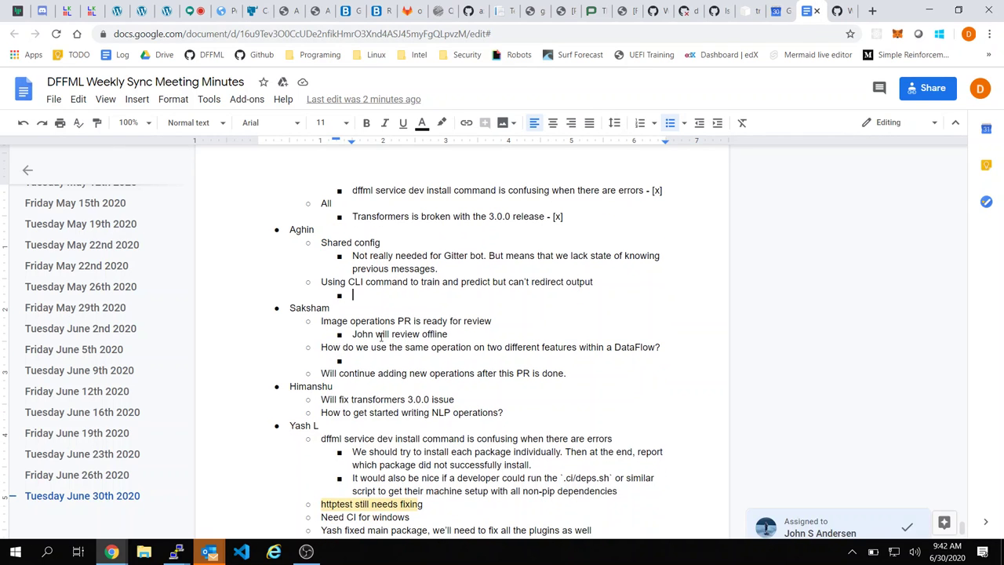
# Step: Add an empty nested bullet under 'How to get started writing NLP operations?' in the June 30th minutes
pyautogui.scroll(-1, 381, 335)
pyautogui.click(549, 395)
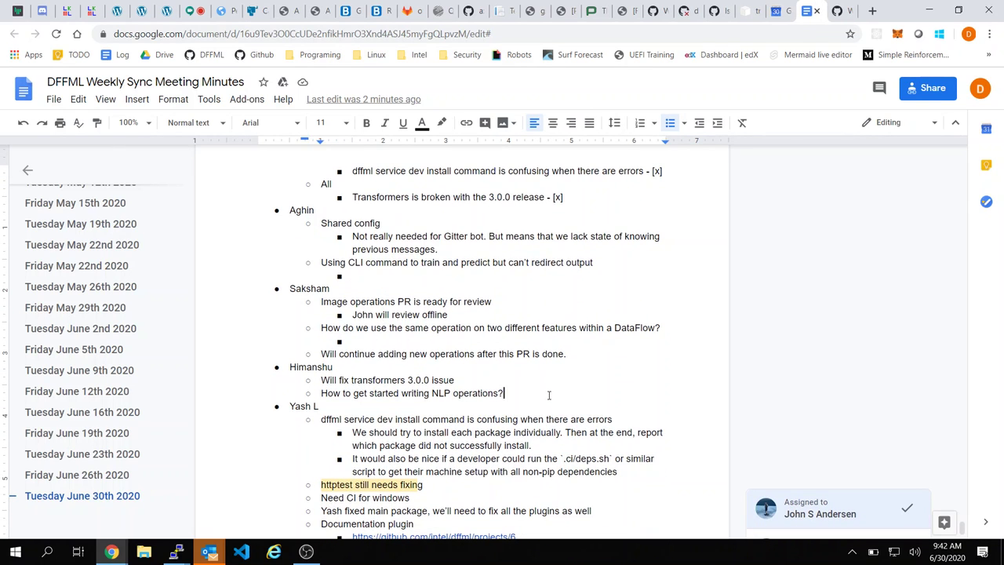
pyautogui.press('Return')
pyautogui.press('Tab')
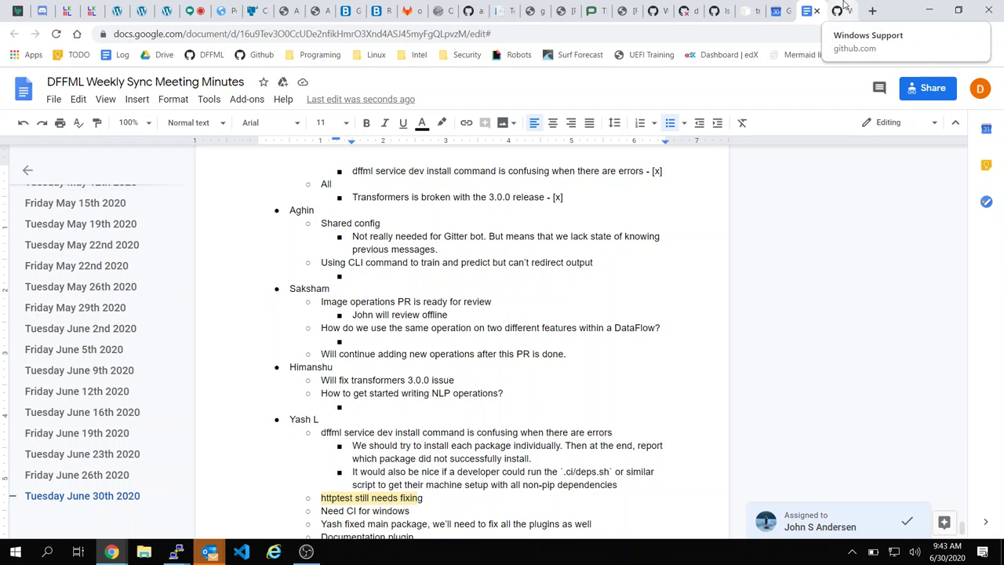
# Step: Check the Google Meet call, return to the meeting minutes document, and raise the system volume
pyautogui.click(192, 10)
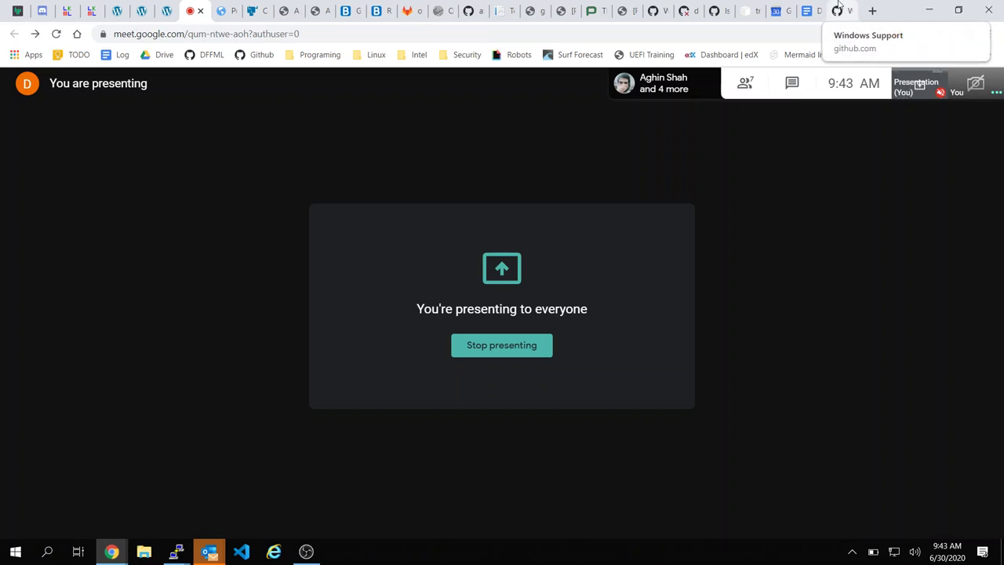
pyautogui.click(812, 8)
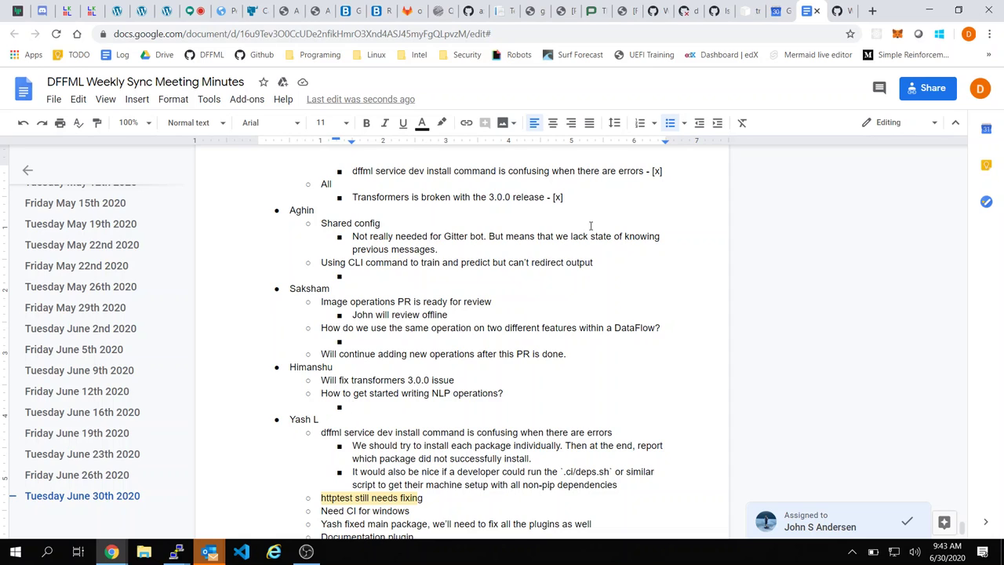
pyautogui.press('XF86AudioRaiseVolume')
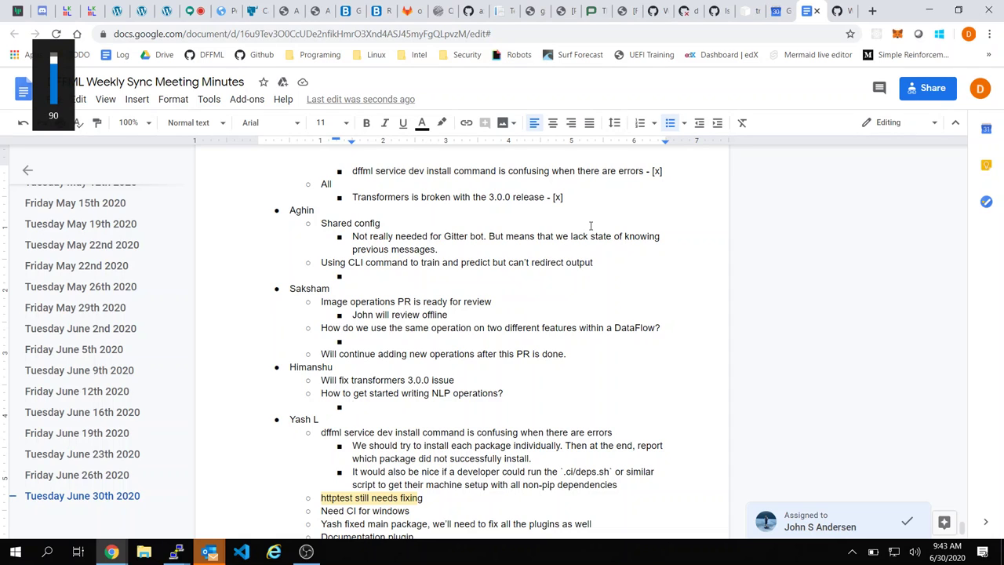
# Step: Write 'Let's say we have a sentence and we want to remove stop words (is, are, a)' with nested bullet 'Operation will "clean"'
pyautogui.write("Let's ")
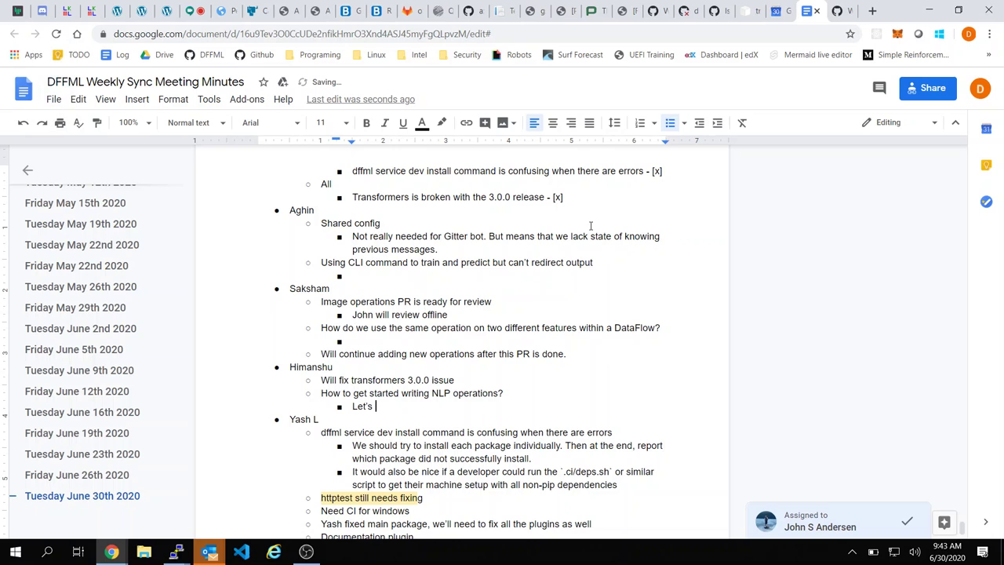
pyautogui.write('say we have a sentence and we want to remo')
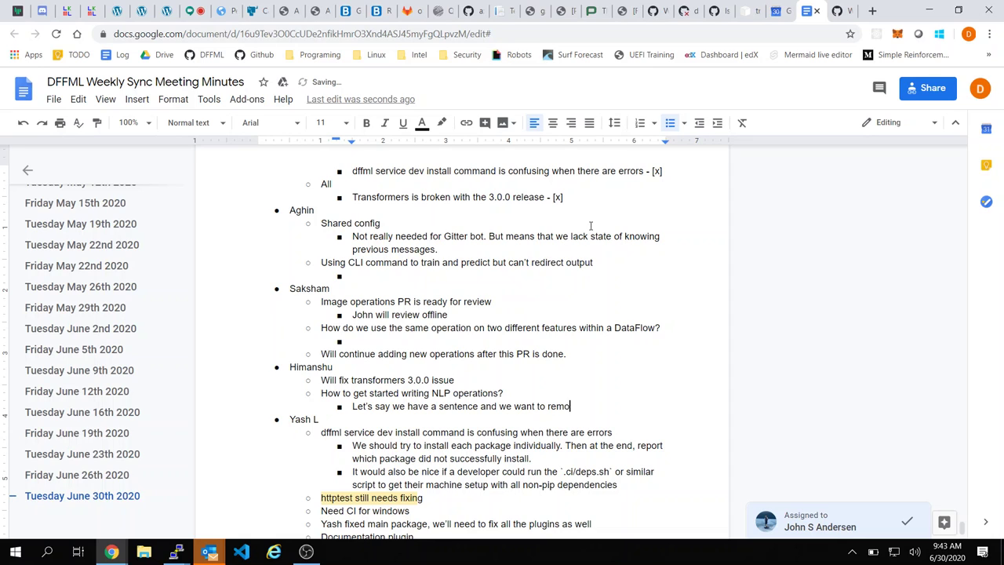
pyautogui.write('ve stop words (is, are, a)')
pyautogui.press('Return')
pyautogui.press('Tab')
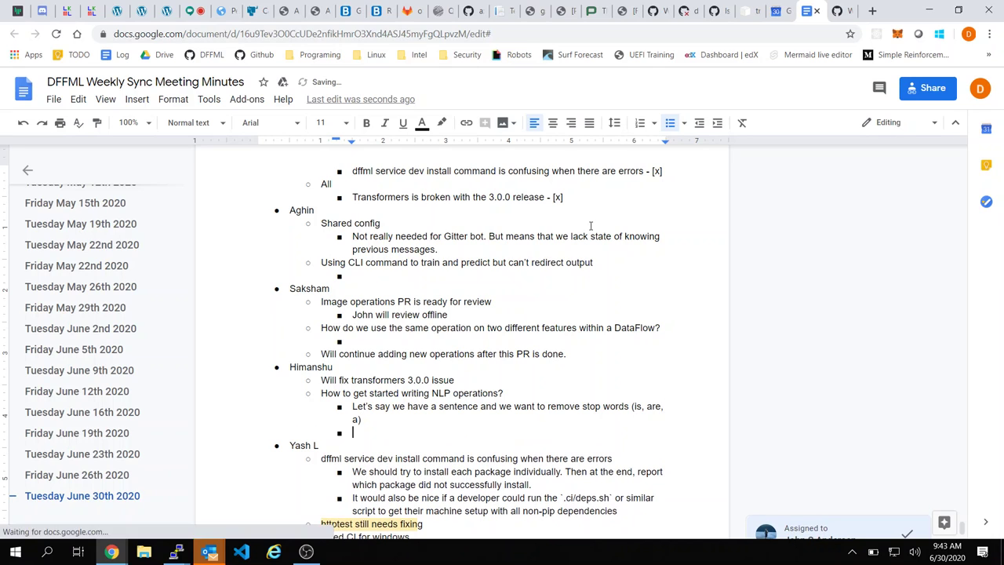
pyautogui.write('Operation will ')
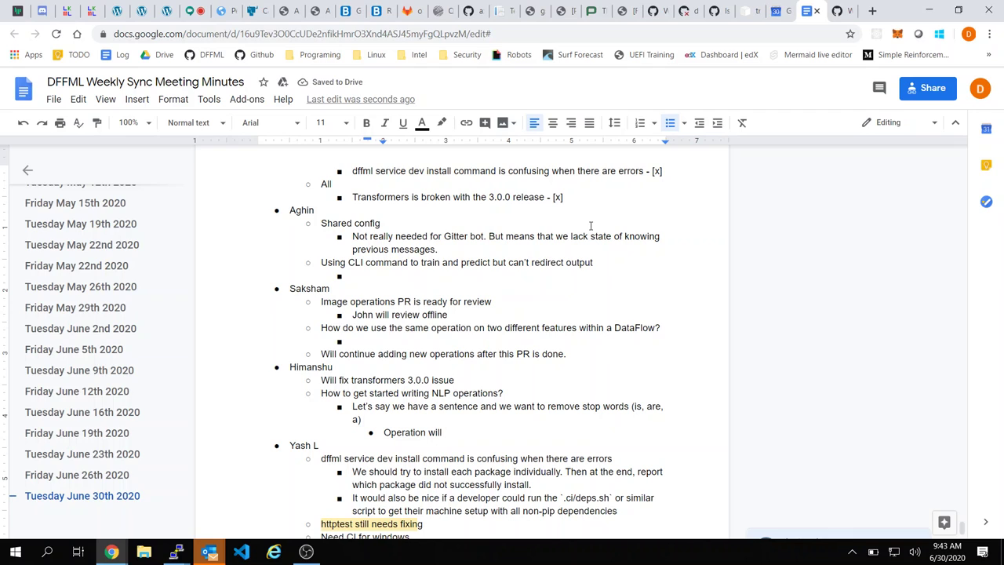
pyautogui.write('"clean"')
# Step: Add a bullet one level up reading 'Another operation this will map words to array of numbers (embedding)', correcting the misspelled word
pyautogui.press('Return')
pyautogui.hotkey('shift', 'Tab')
pyautogui.write('Another ')
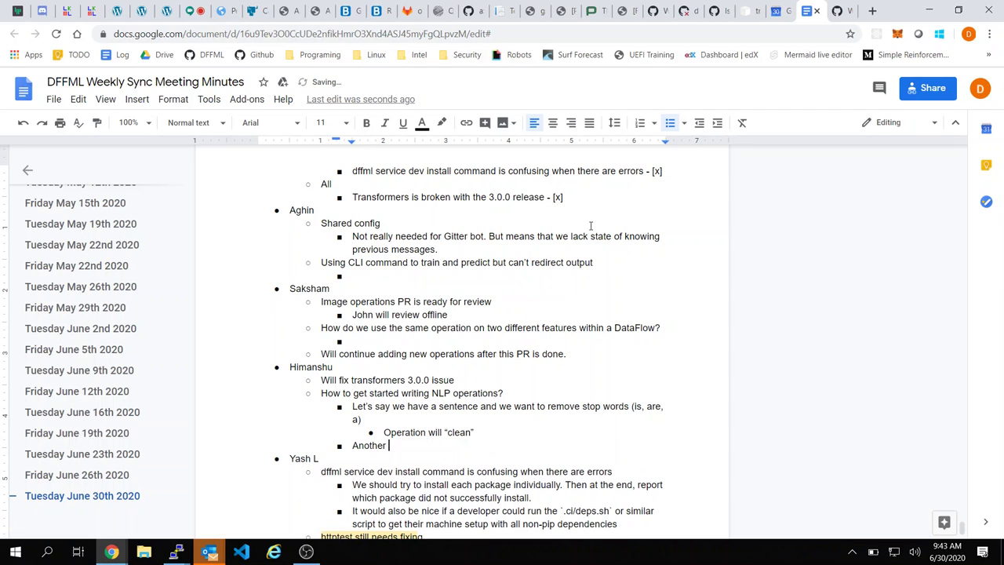
pyautogui.write('operation thiwhc will map ')
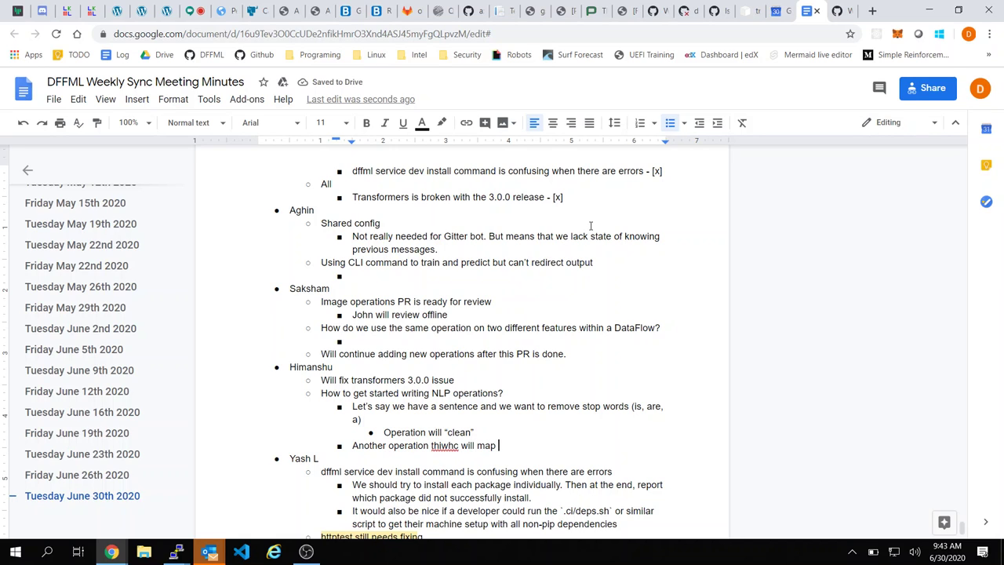
pyautogui.write('words to array of n')
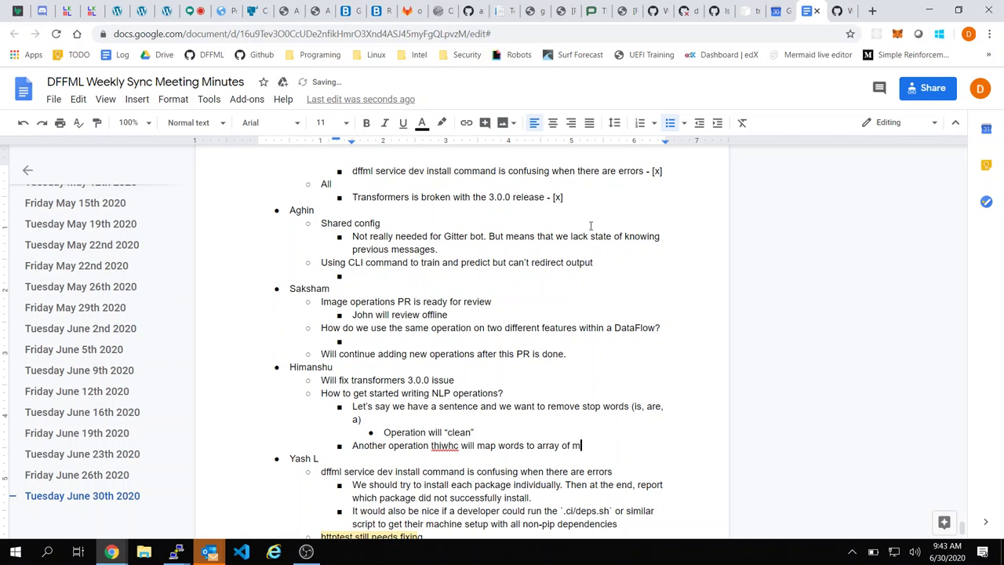
pyautogui.write('umbers (embedding)')
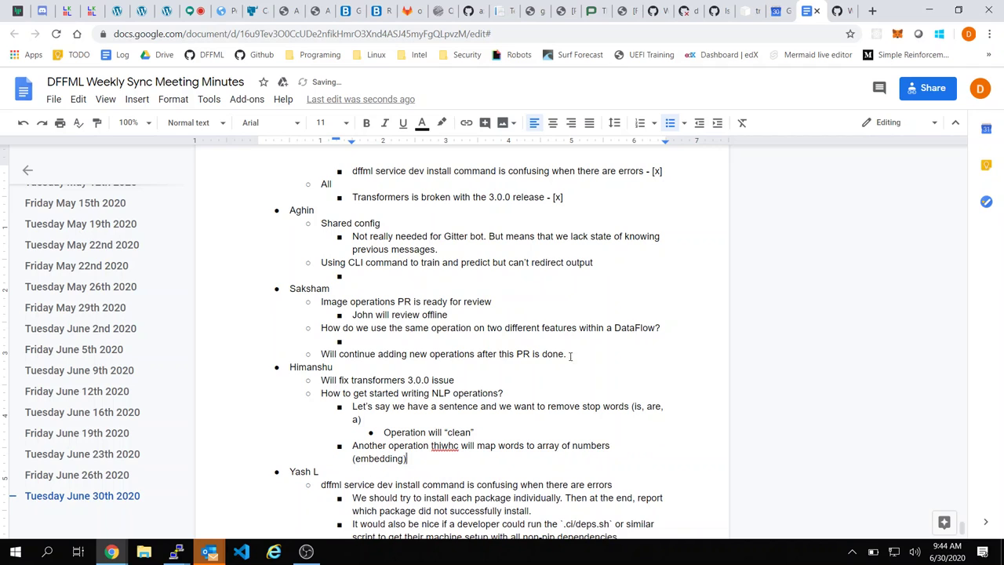
pyautogui.rightClick(446, 453)
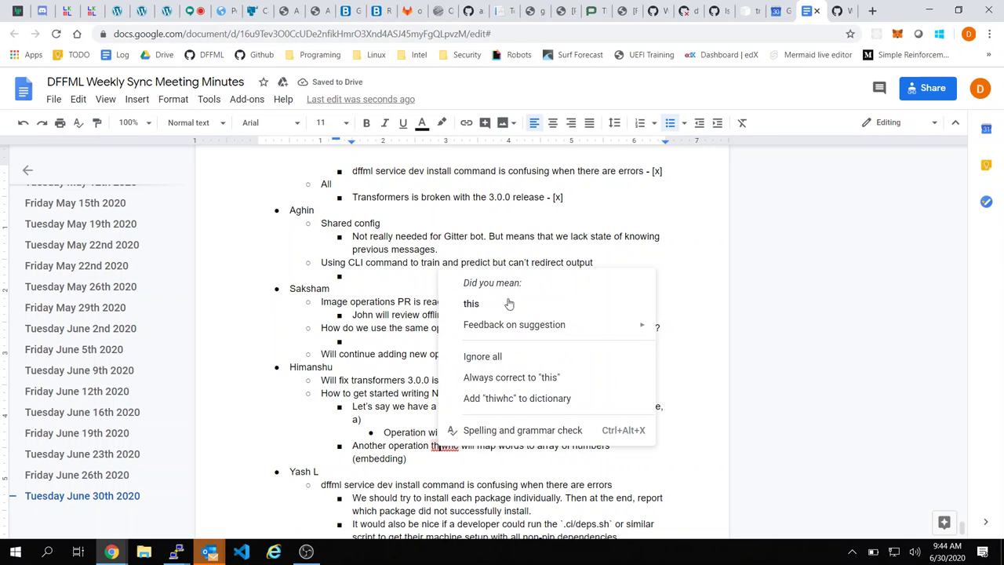
pyautogui.press('Return')
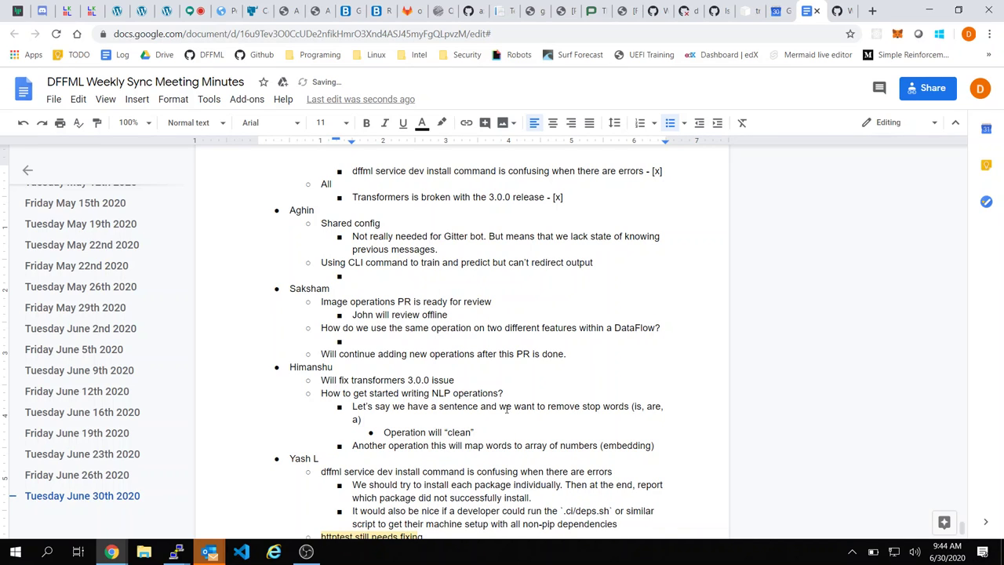
# Step: Change 'stop' to 'STOP' in the stop-words note and add an empty nested bullet under the embedding note
pyautogui.doubleClick(595, 407)
pyautogui.write('STOP')
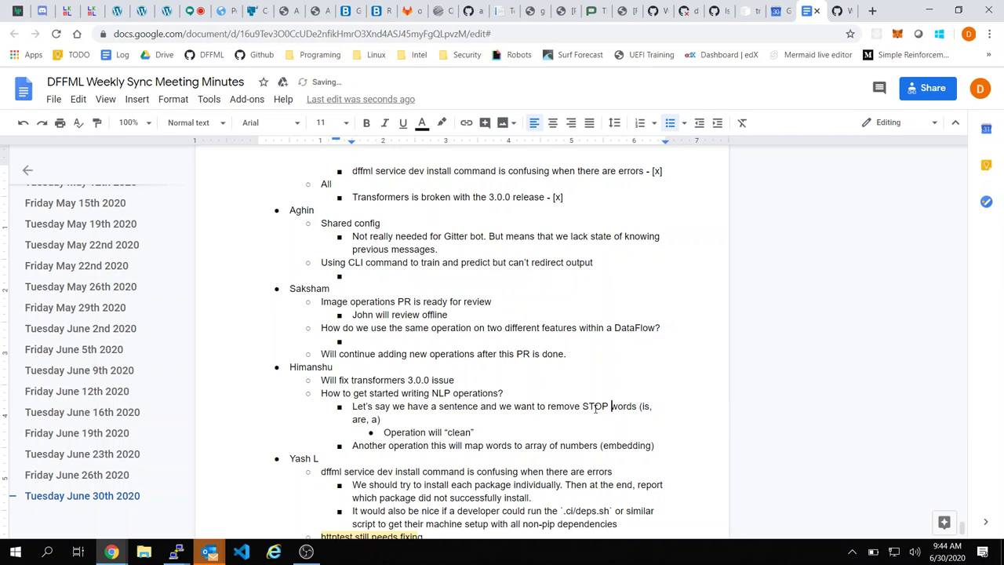
pyautogui.click(690, 447)
pyautogui.press('Return')
pyautogui.press('Tab')
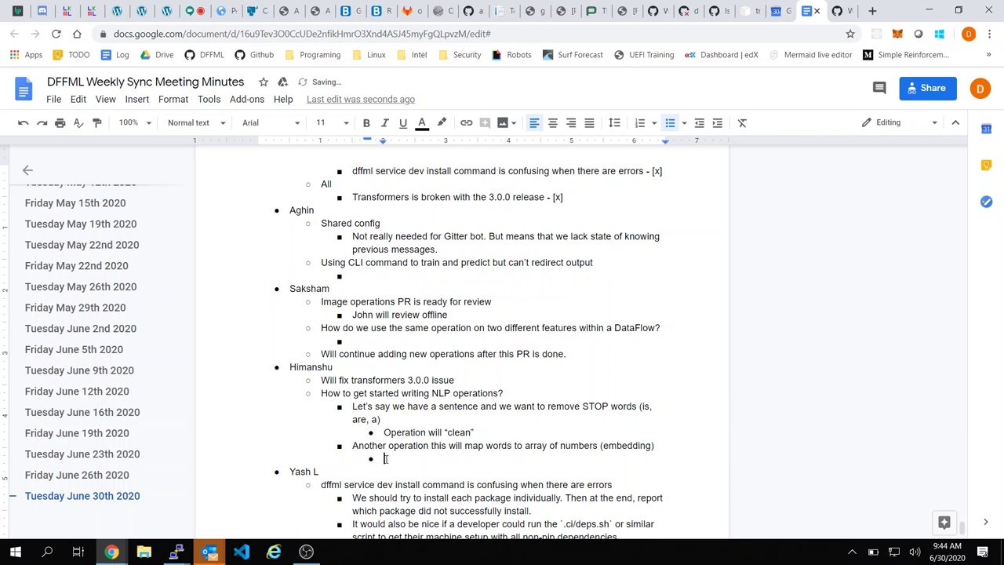
# Step: Extend the embedding note with 'and then we use this to train a tensorflow classifier'
pyautogui.press('Left')
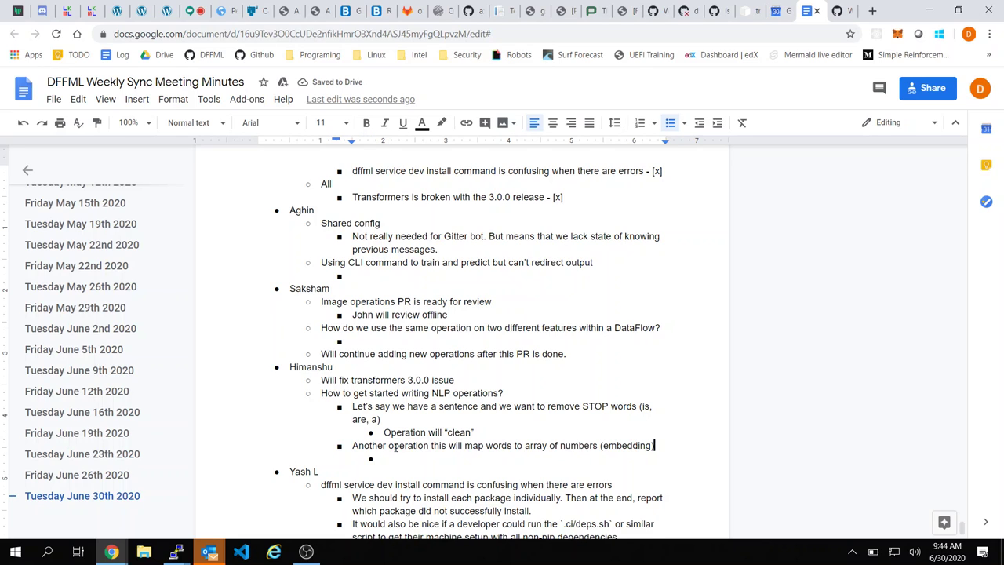
pyautogui.click(484, 444)
pyautogui.click(675, 448)
pyautogui.write('and')
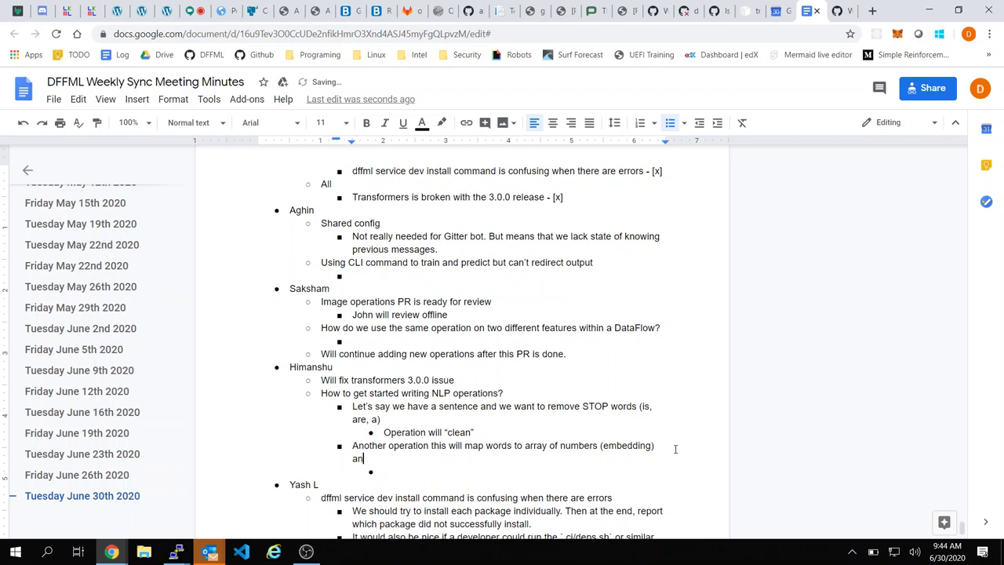
pyautogui.press('BackSpace')
pyautogui.press('BackSpace')
pyautogui.press('BackSpace')
pyautogui.press('BackSpace')
pyautogui.hotkey('ctrl', 'z')
pyautogui.write('then we use this to train a tensor')
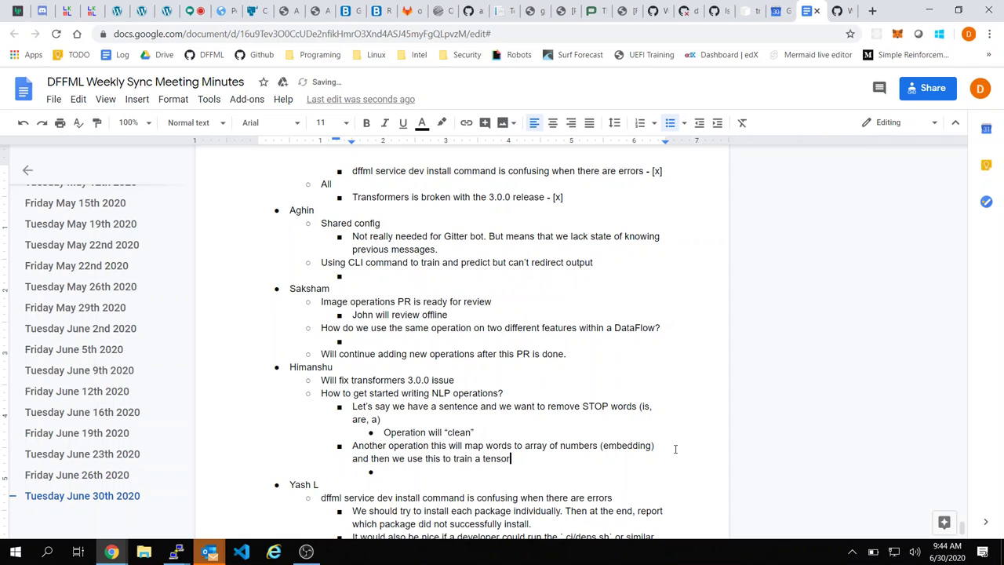
pyautogui.write('flow classifier')
# Step: Reword the start of the embedding note to 'Operation to map words to array of numbers'
pyautogui.doubleClick(365, 456)
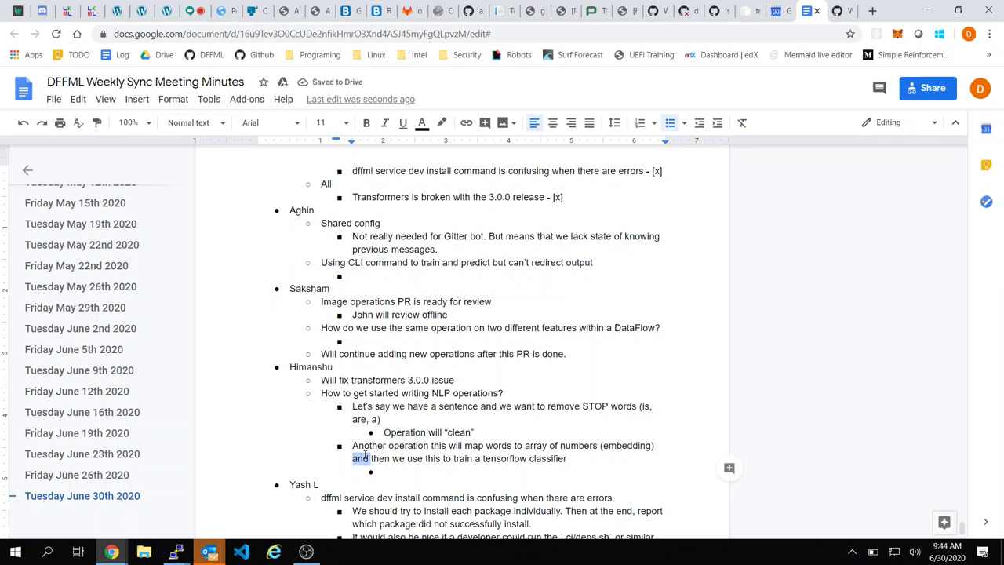
pyautogui.doubleClick(364, 447)
pyautogui.press('BackSpace')
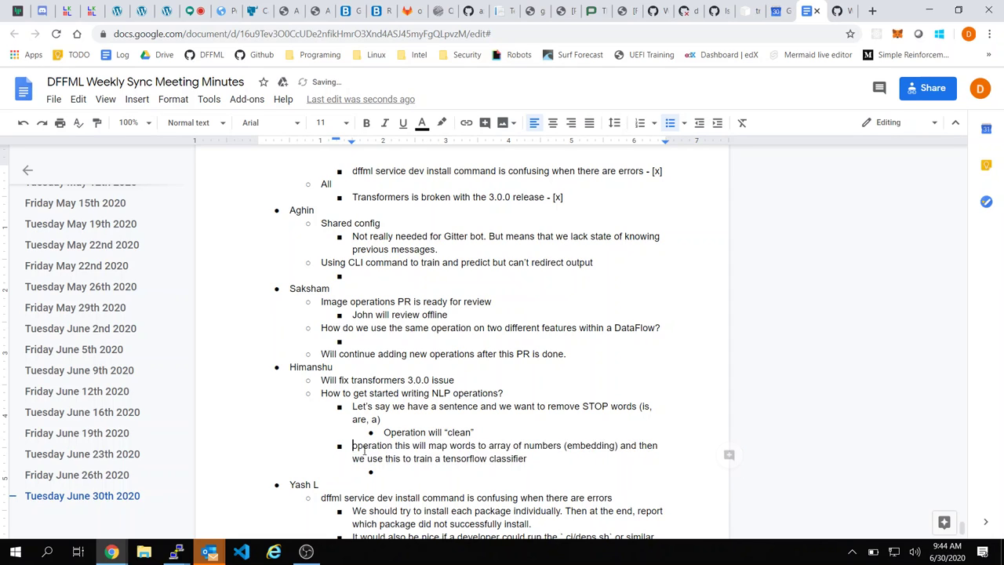
pyautogui.press('Delete')
pyautogui.write('P')
pyautogui.hotkey('ctrl', 'Right')
pyautogui.hotkey('ctrl', 'Left')
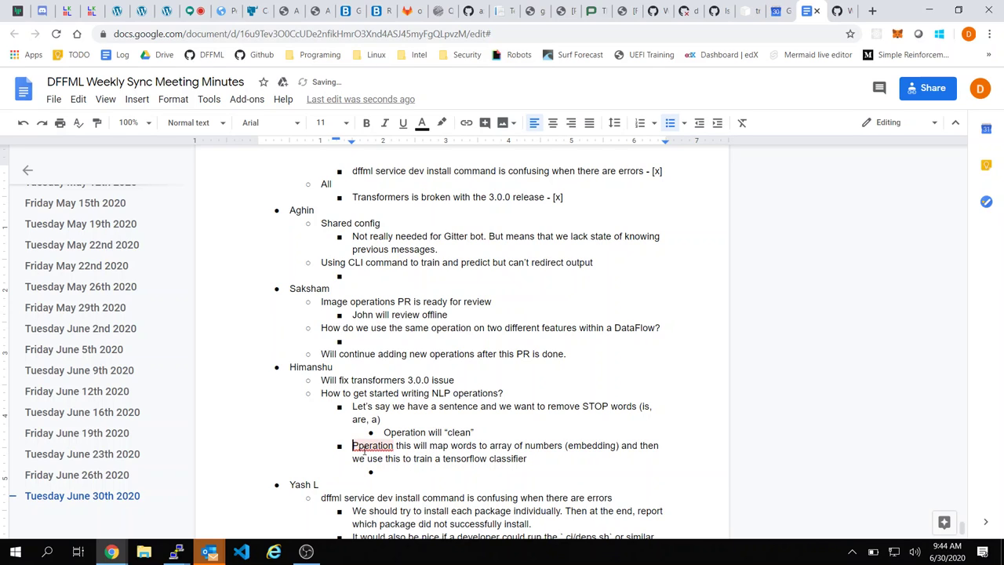
pyautogui.press('Delete')
pyautogui.write('o')
pyautogui.hotkey('ctrl', 'Right')
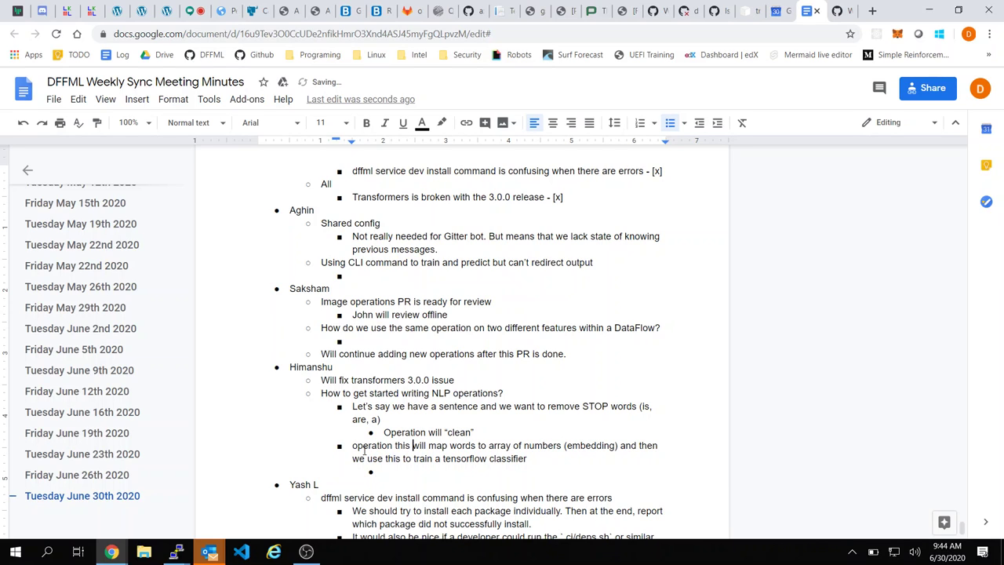
pyautogui.hotkey('ctrl', 'shift', 'Right')
pyautogui.hotkey('ctrl', 'shift', 'Right')
pyautogui.write('to')
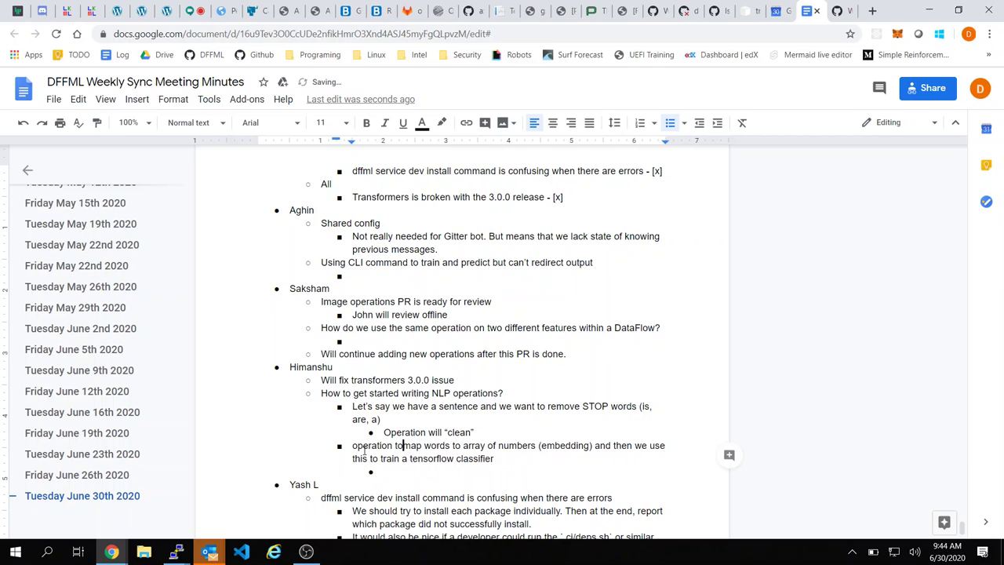
pyautogui.press('BackSpace')
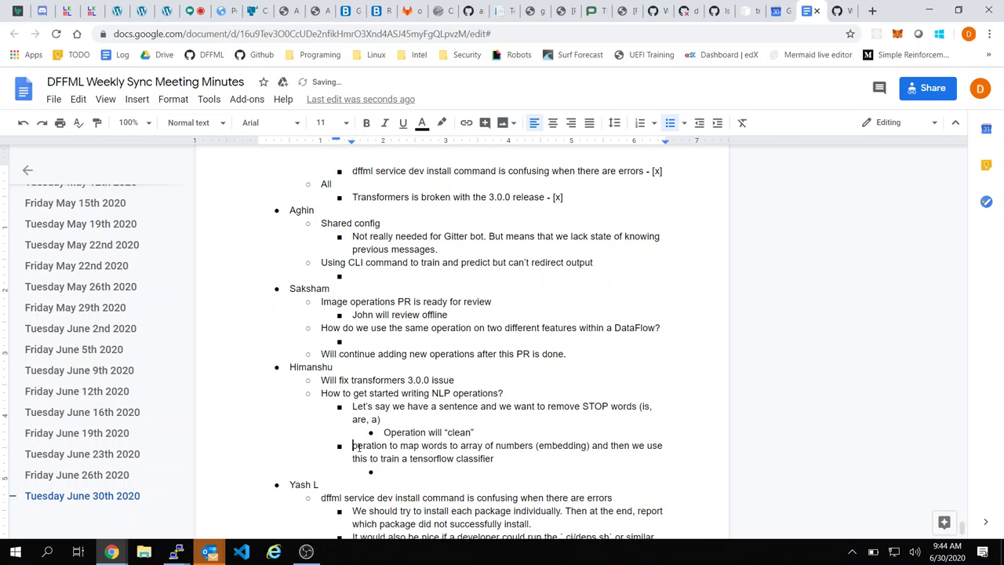
pyautogui.write('O')
# Step: Replace 'Let's say we have a' at the start of the STOP words note with 'Operation to take a'
pyautogui.press('Up')
pyautogui.press('Up')
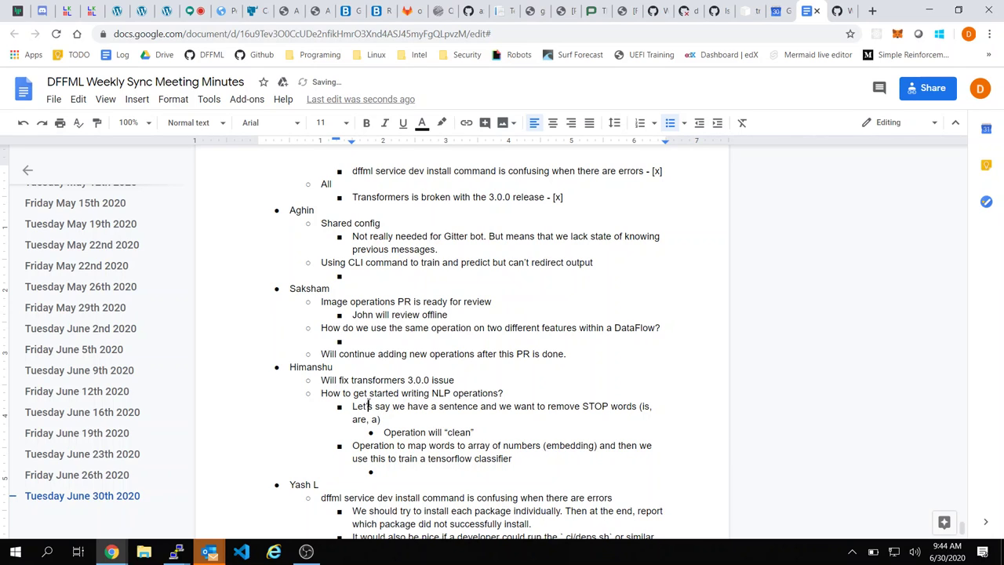
pyautogui.press('Home')
pyautogui.write('Operation to tak')
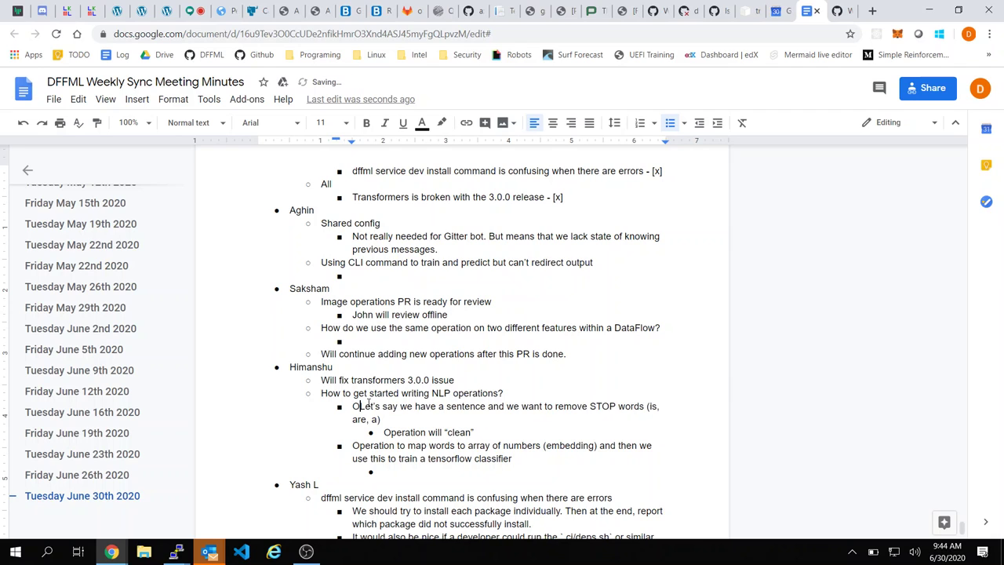
pyautogui.write('e a')
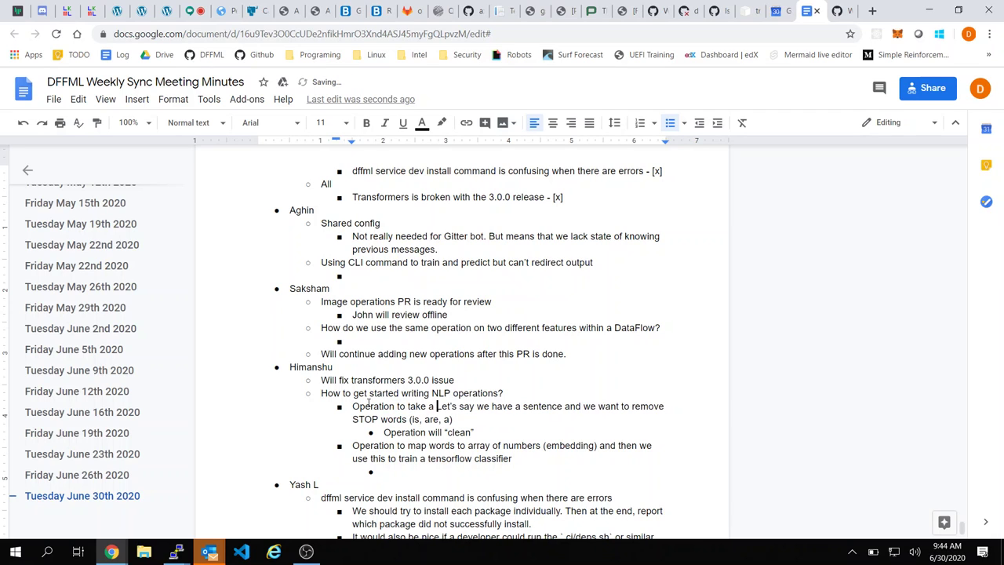
pyautogui.press('Delete')
pyautogui.press('Delete')
pyautogui.press('Delete')
pyautogui.press('Delete')
pyautogui.press('Delete')
pyautogui.press('Delete')
pyautogui.press('Delete')
pyautogui.press('Delete')
pyautogui.press('Delete')
pyautogui.press('Delete')
pyautogui.press('Delete')
pyautogui.press('Delete')
pyautogui.press('Delete')
pyautogui.press('Delete')
pyautogui.press('Delete')
pyautogui.press('Delete')
pyautogui.press('Delete')
pyautogui.press('Delete')
pyautogui.press('Delete')
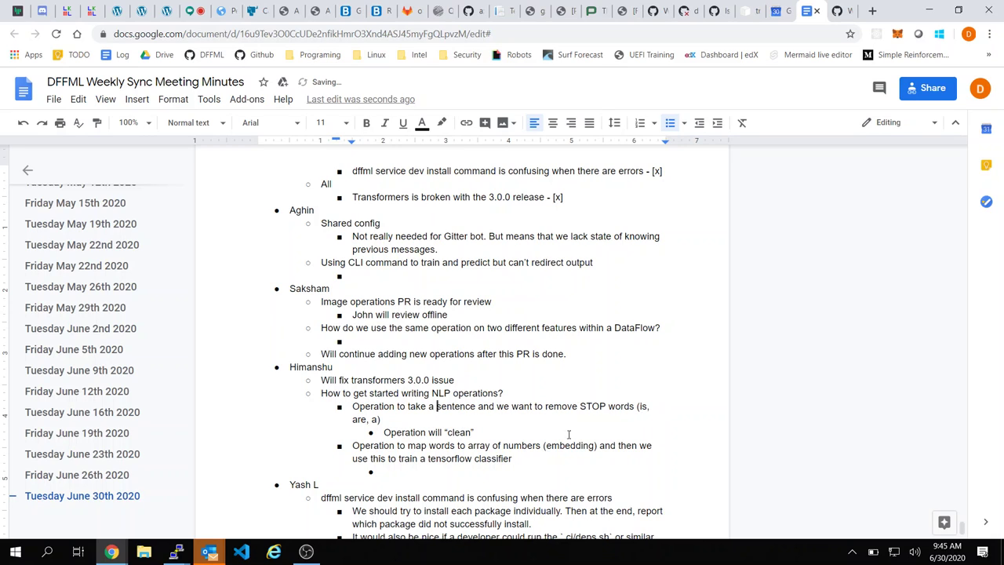
# Step: Complete the nested note under the STOP words bullet as 'Operation will "clean" the sentence, removing the words'
pyautogui.click(612, 418)
pyautogui.click(390, 432)
pyautogui.write('the sentence ')
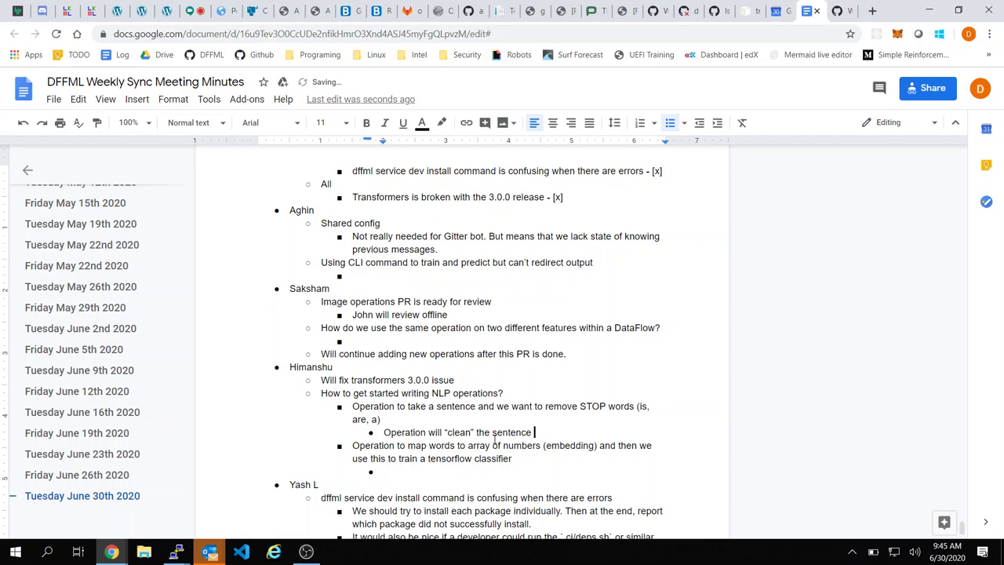
pyautogui.write(' removing the words')
# Step: Fill the empty nested bullet under the embedding note with 'Can also use this for prediction later'
pyautogui.click(434, 468)
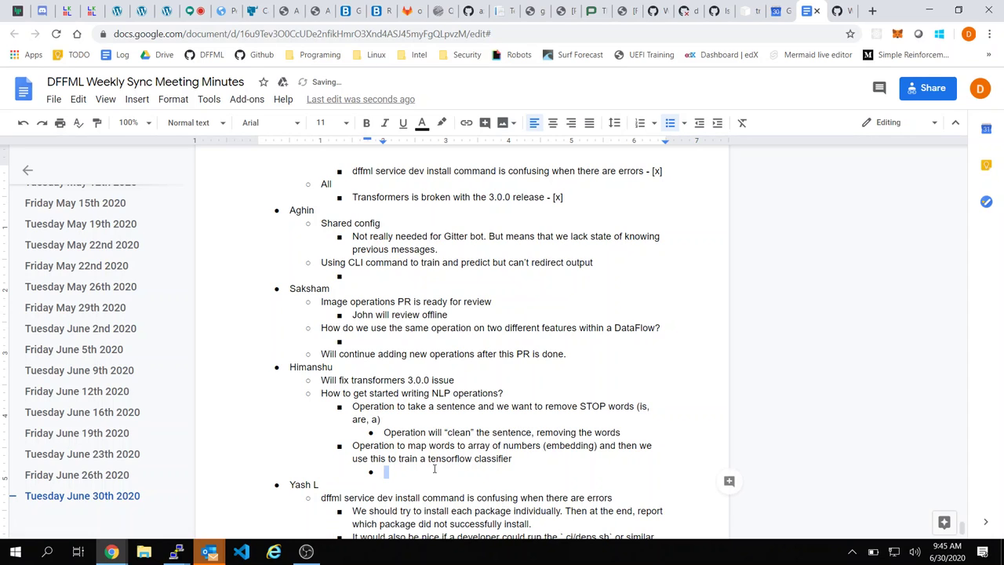
pyautogui.press('Delete')
pyautogui.hotkey('ctrl', 'z')
pyautogui.write('Can also use this for ')
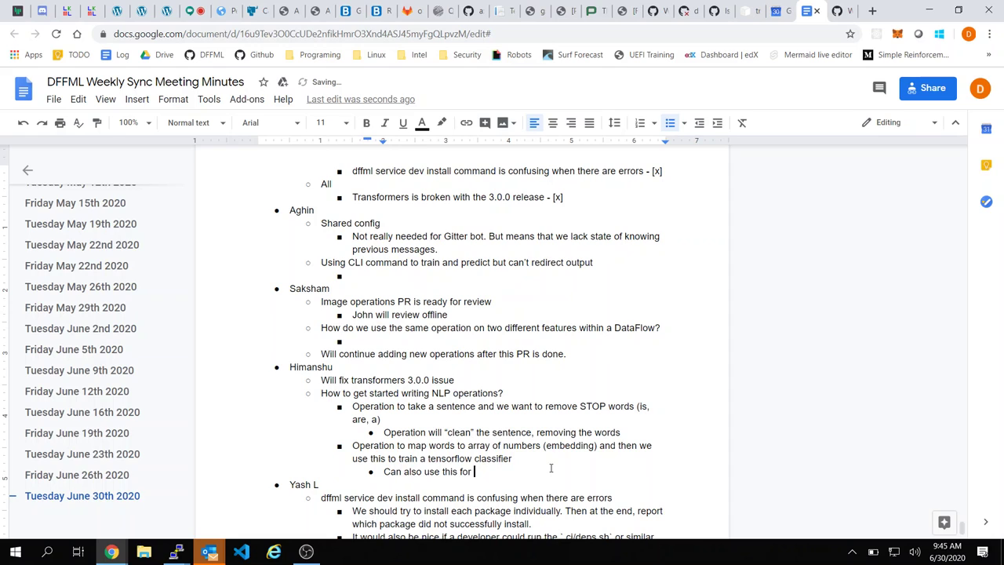
pyautogui.write('prediction later')
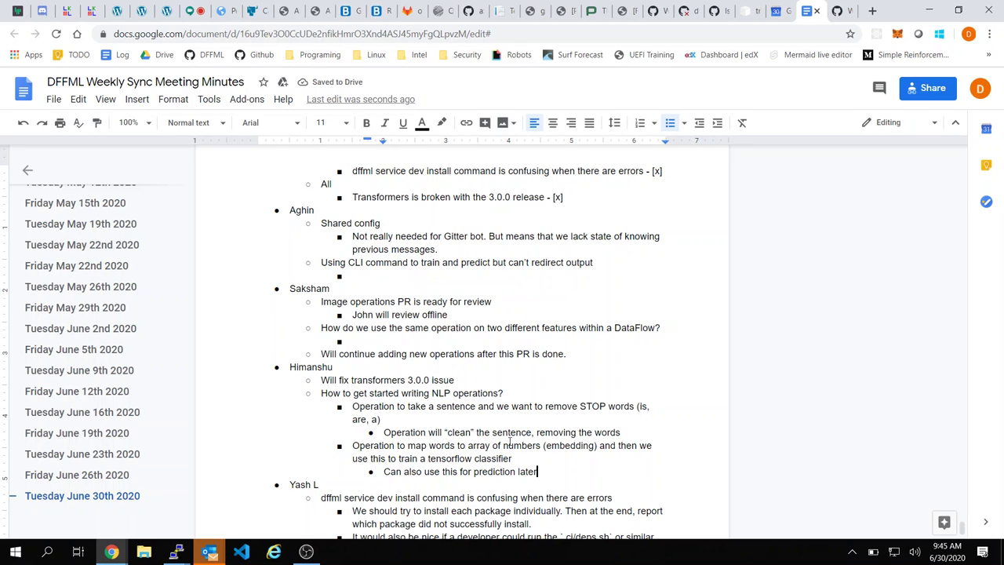
pyautogui.click(437, 406)
pyautogui.click(431, 445)
pyautogui.click(449, 419)
pyautogui.scroll(-1, 420, 406)
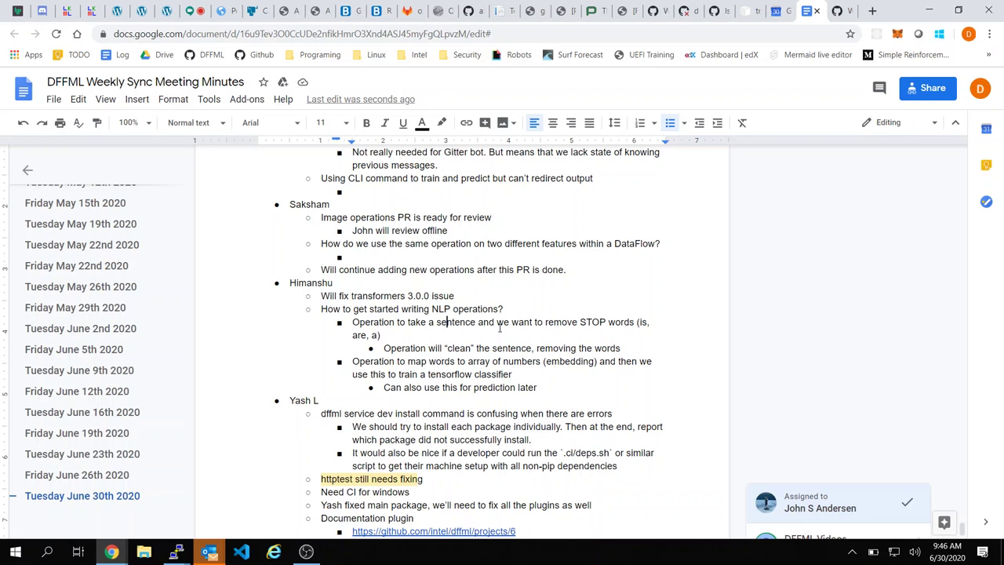
# Step: Add a nested bullet under the STOP words note starting 'Essentially a Python function that looks through and'
pyautogui.click(480, 332)
pyautogui.click(632, 345)
pyautogui.moveTo(637, 323)
pyautogui.mouseDown()
pyautogui.moveTo(645, 350)
pyautogui.moveTo(644, 338)
pyautogui.mouseUp()
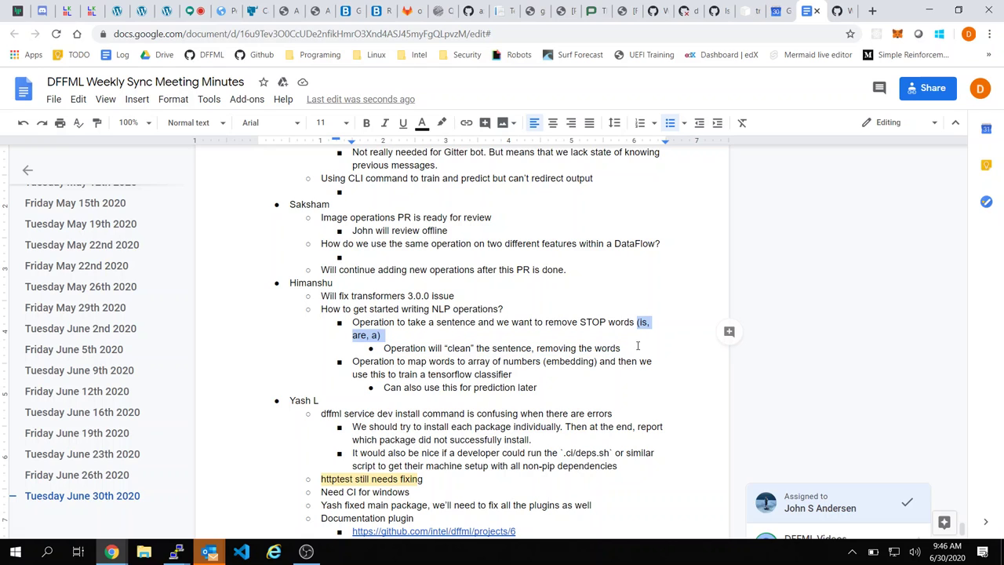
pyautogui.click(637, 345)
pyautogui.press('Return')
pyautogui.write('Es')
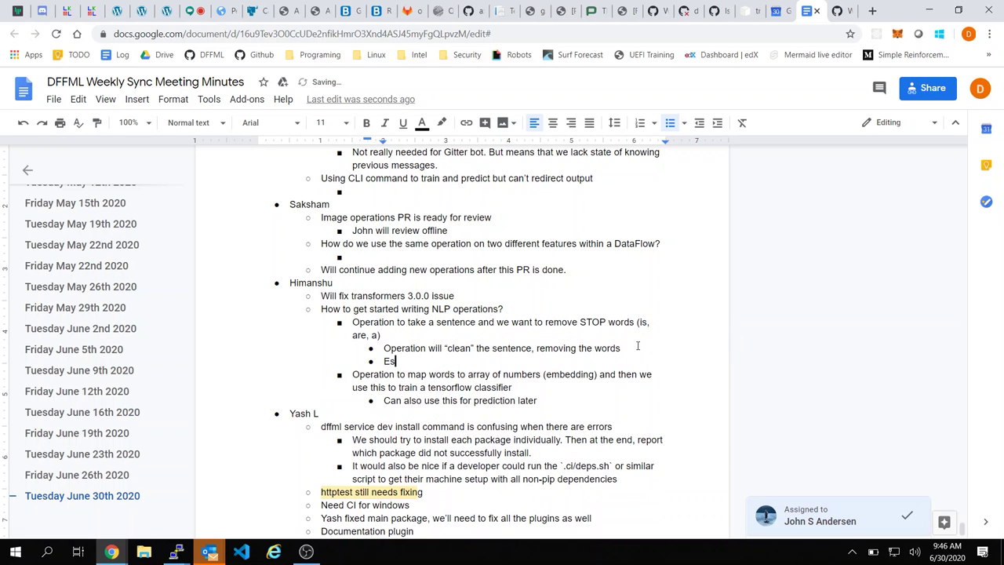
pyautogui.write('sentially a Python function at')
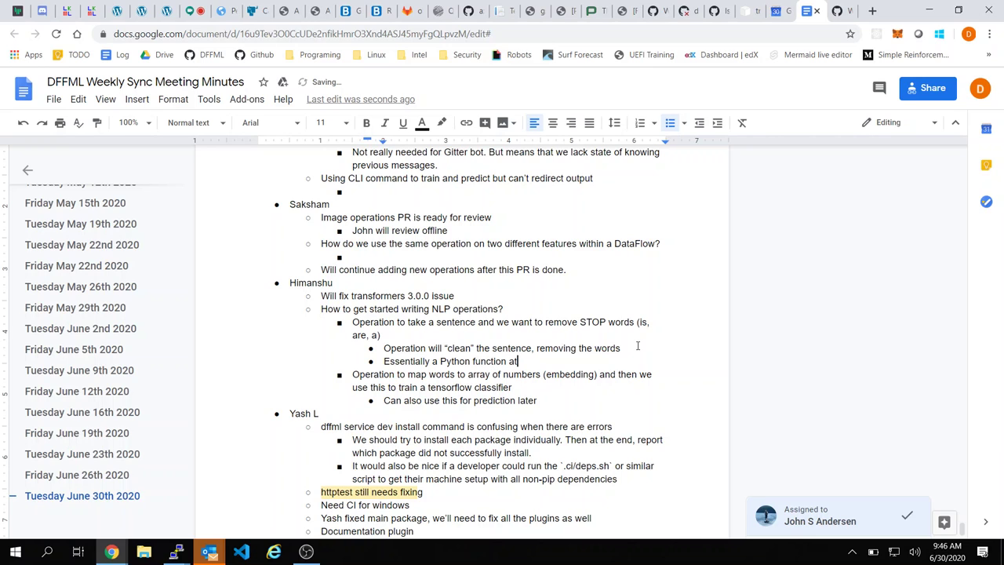
pyautogui.press('BackSpace')
pyautogui.press('BackSpace')
pyautogui.write('that looks through and r')
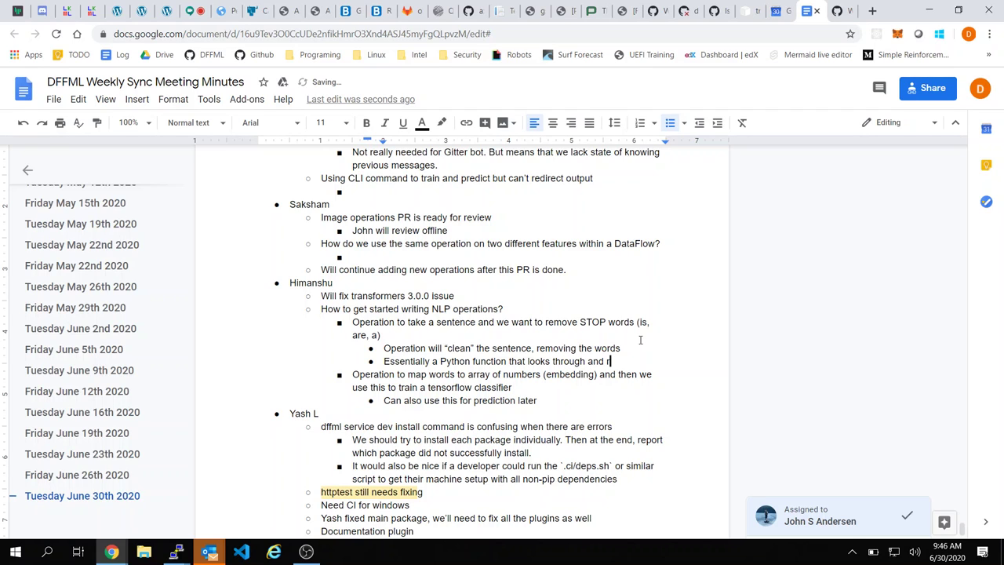
# Step: Complete the Python function bullet with 'array of works and removes them if found.' and correct 'and array' to 'an array'
pyautogui.press('BackSpace')
pyautogui.write('array fof')
pyautogui.press('BackSpace')
pyautogui.press('BackSpace')
pyautogui.press('BackSpace')
pyautogui.press('BackSpace')
pyautogui.write('of works and')
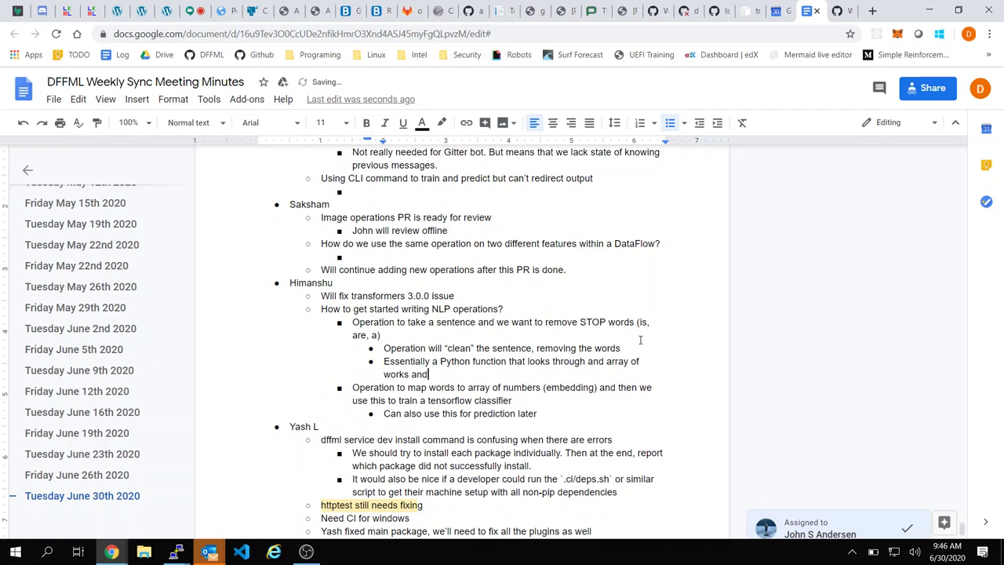
pyautogui.write(' removes them if found.')
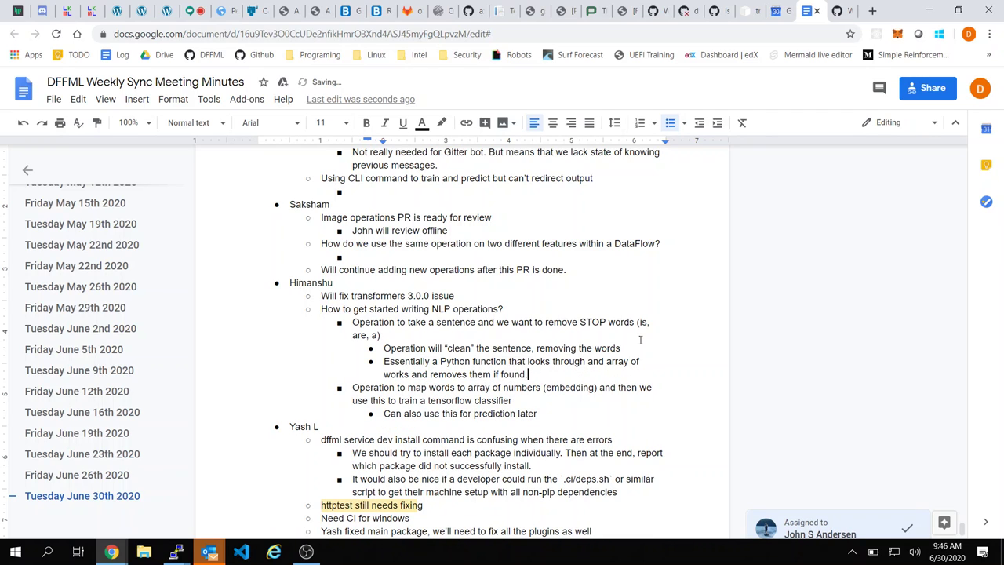
pyautogui.click(595, 363)
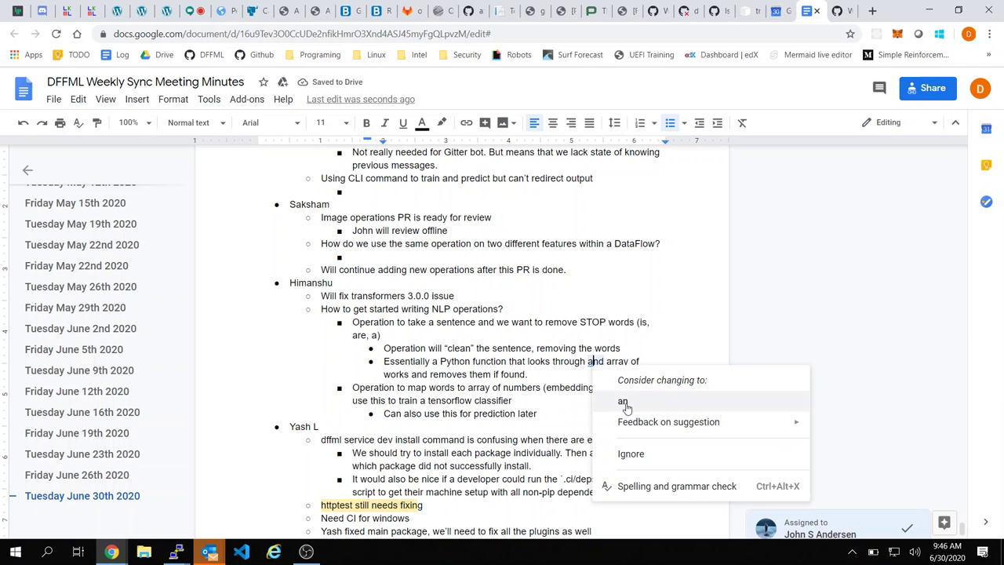
pyautogui.click(624, 402)
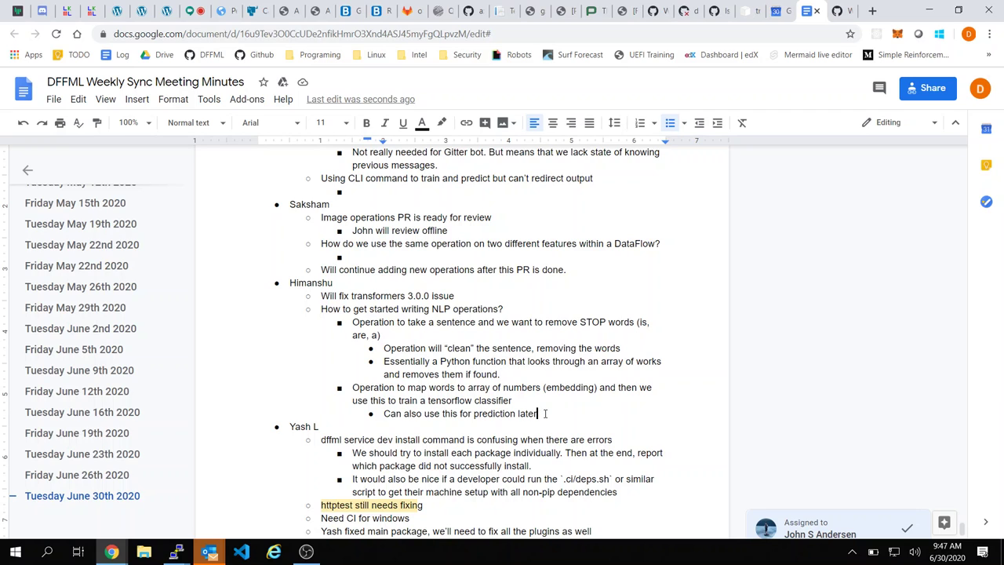
# Step: Add a nested bullet under the embedding note reading 'Create a dict where we map words to numbers, we just do a lookup on'
pyautogui.click(527, 404)
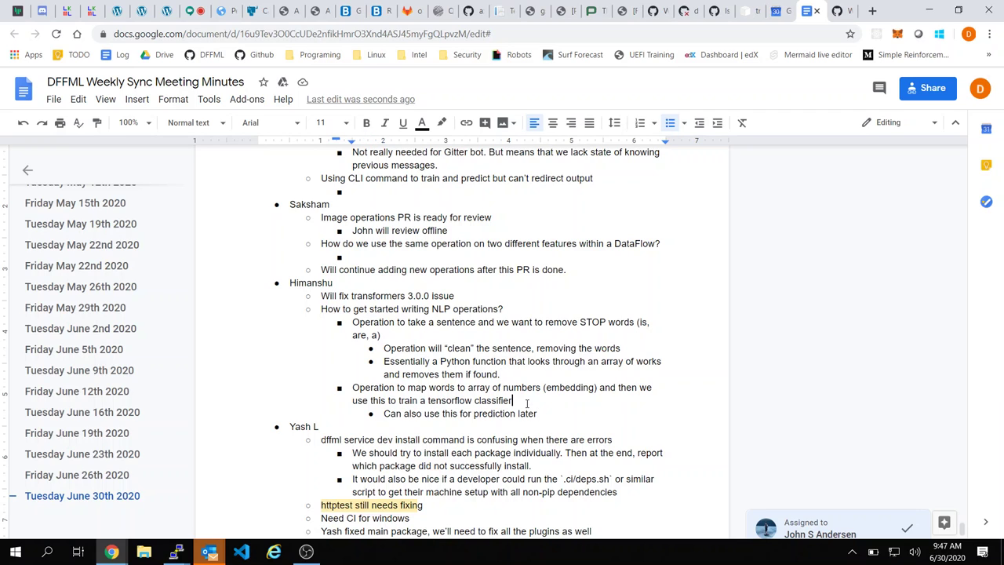
pyautogui.click(579, 412)
pyautogui.press('Return')
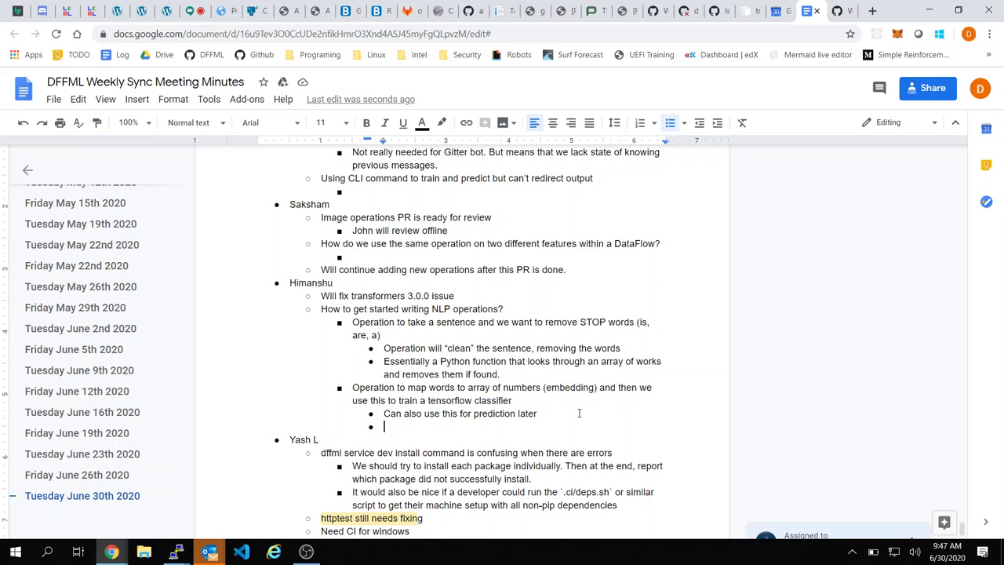
pyautogui.write('Create a di')
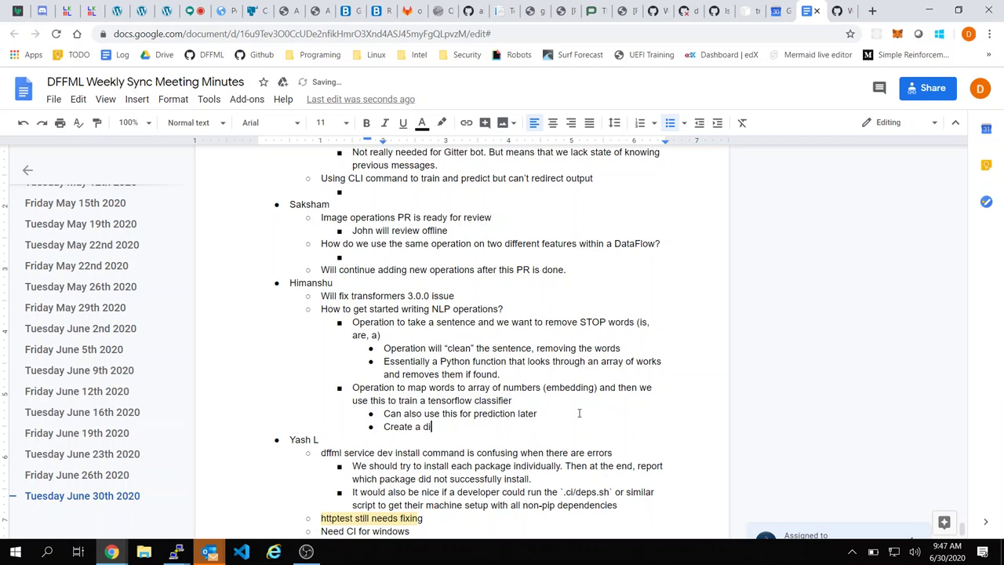
pyautogui.write('ct')
pyautogui.write('iona')
pyautogui.write('rrary')
pyautogui.press('BackSpace')
pyautogui.press('BackSpace')
pyautogui.press('BackSpace')
pyautogui.press('BackSpace')
pyautogui.press('BackSpace')
pyautogui.press('BackSpace')
pyautogui.press('BackSpace')
pyautogui.press('BackSpace')
pyautogui.press('BackSpace')
pyautogui.press('BackSpace')
pyautogui.write('where we map words to numbers.')
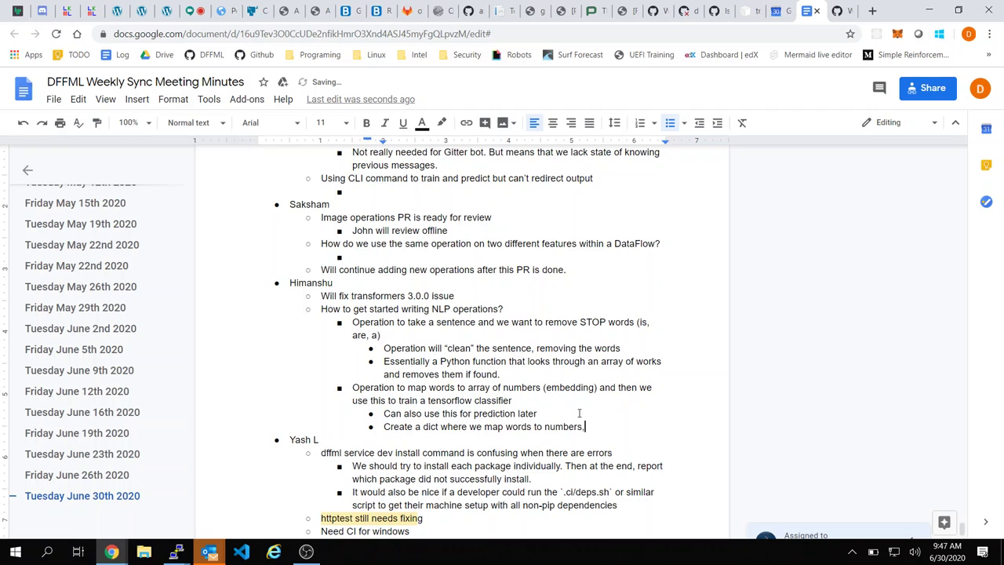
pyautogui.press('BackSpace')
pyautogui.write(', we just do a lookup on')
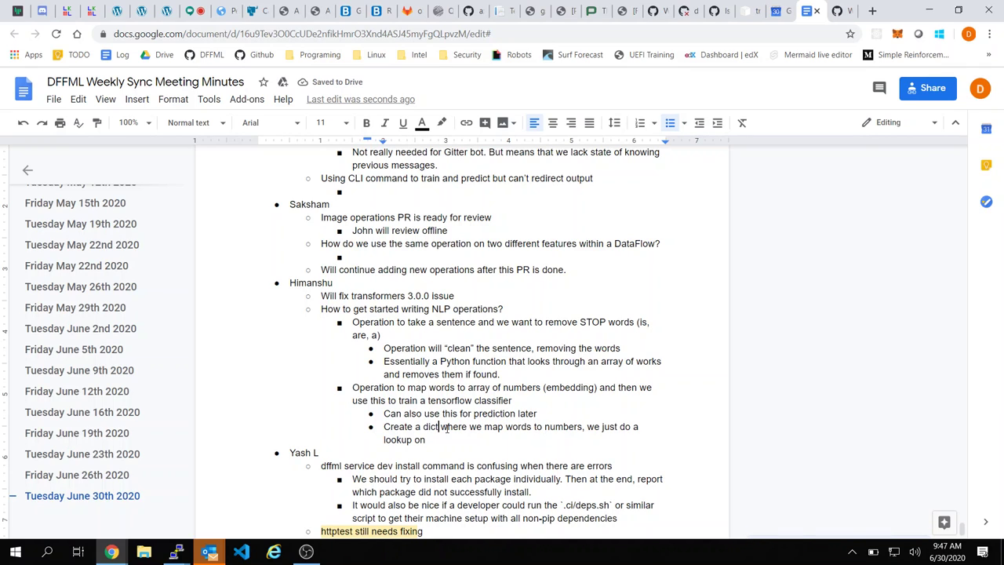
# Step: Change the dict bullet's opening to 'Use a' and insert 'have been mapped' after 'words'
pyautogui.hotkey('ctrl', 'shift', 'Left')
pyautogui.hotkey('ctrl', 'shift', 'Left')
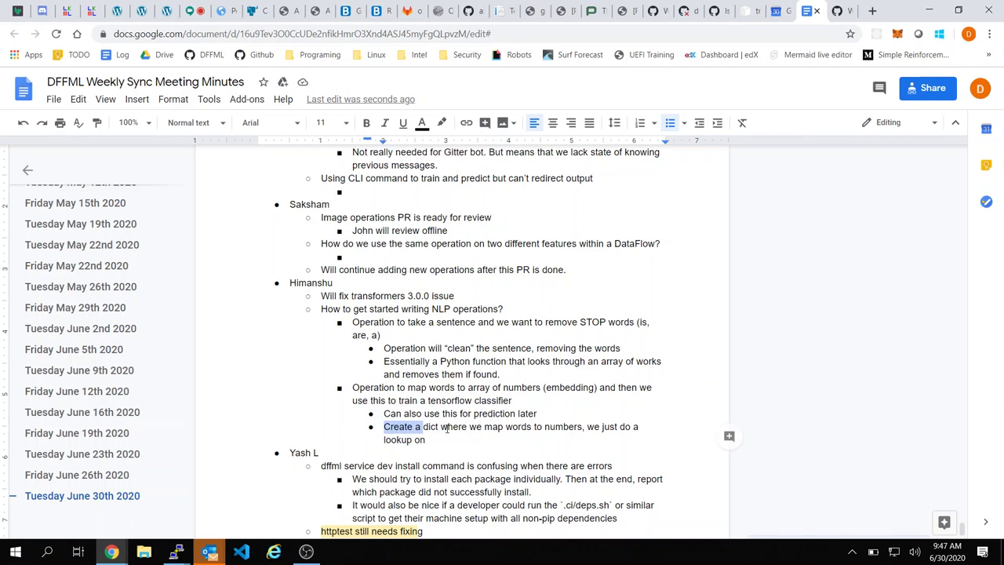
pyautogui.write('Use a')
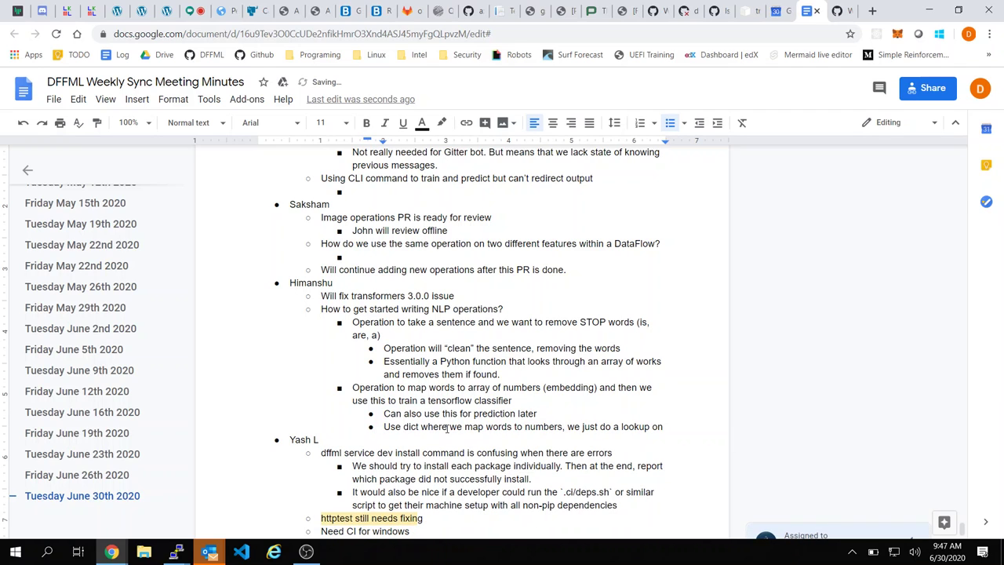
pyautogui.hotkey('ctrl', 'Right')
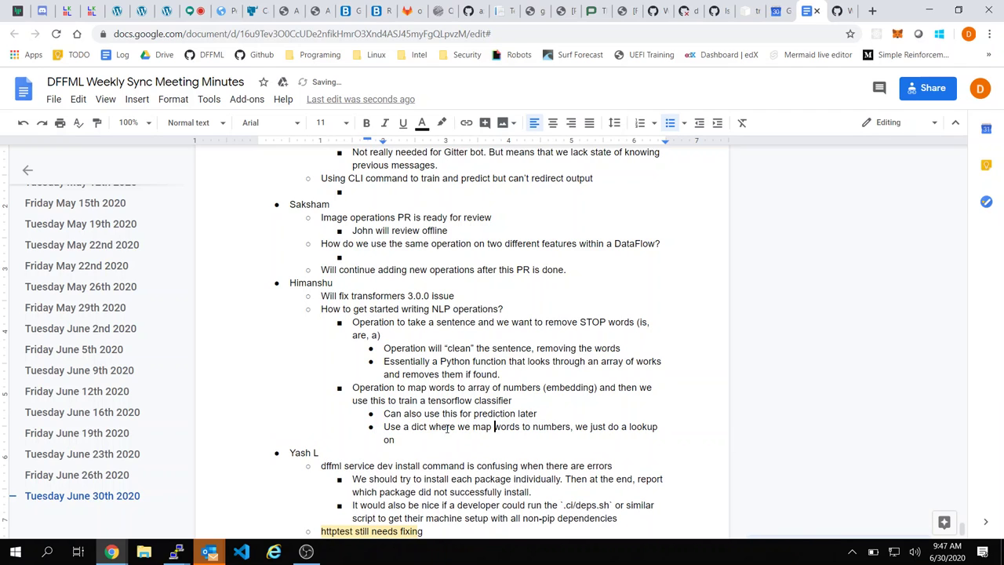
pyautogui.hotkey('ctrl', 'Right')
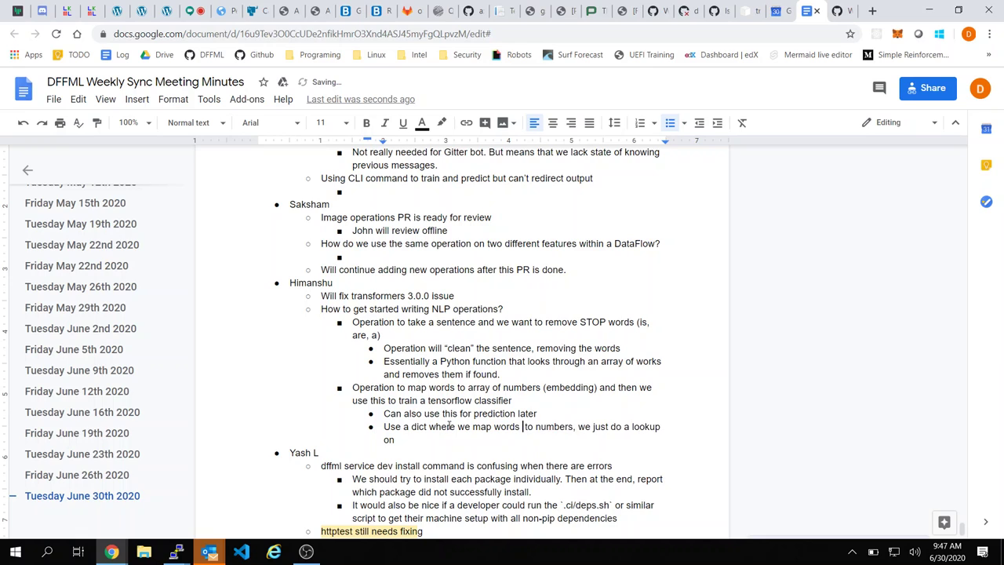
pyautogui.write('have been map')
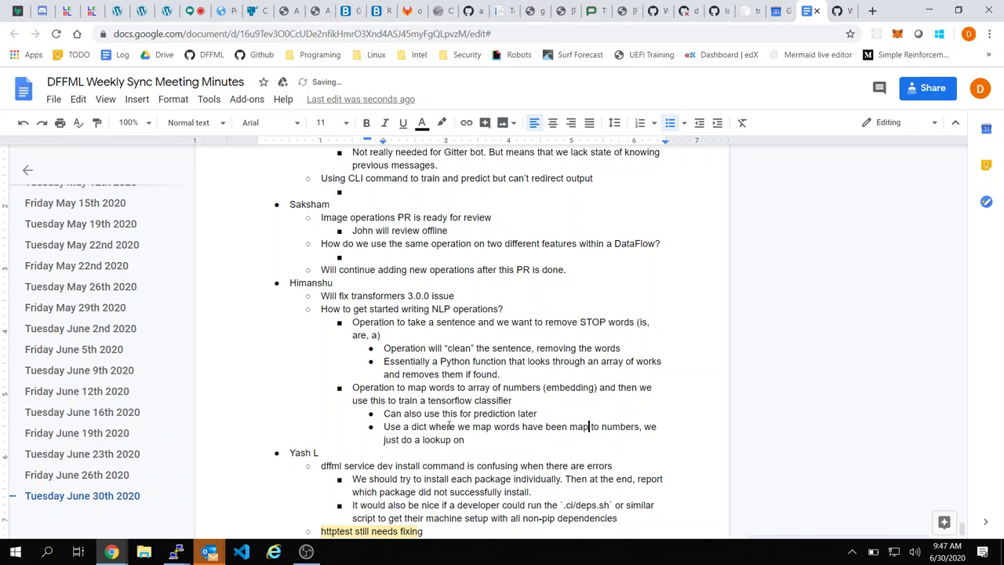
pyautogui.write('ped')
# Step: Finish the dict bullet with 'each word to convert it to it's number.'
pyautogui.press('End')
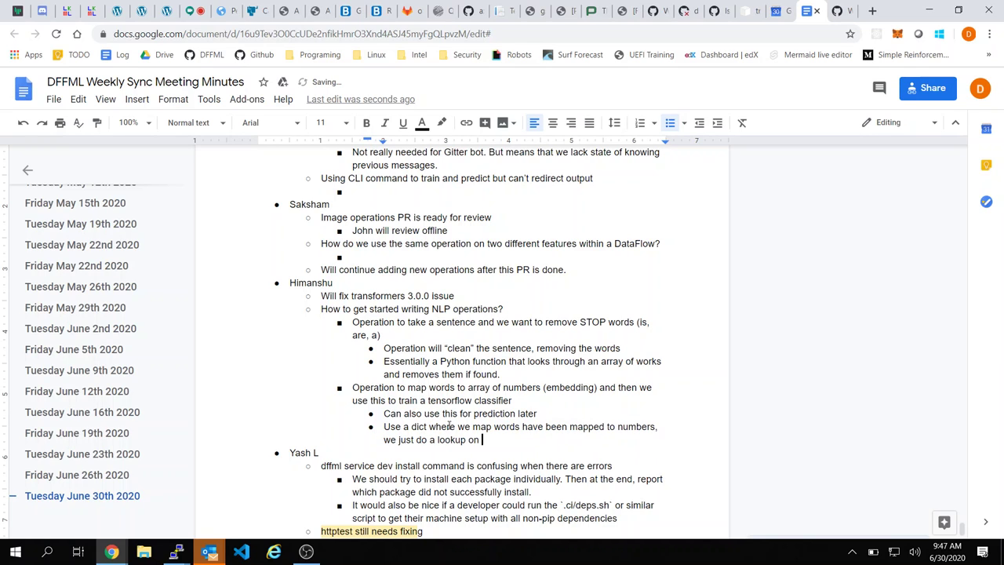
pyautogui.write('each word to convert ')
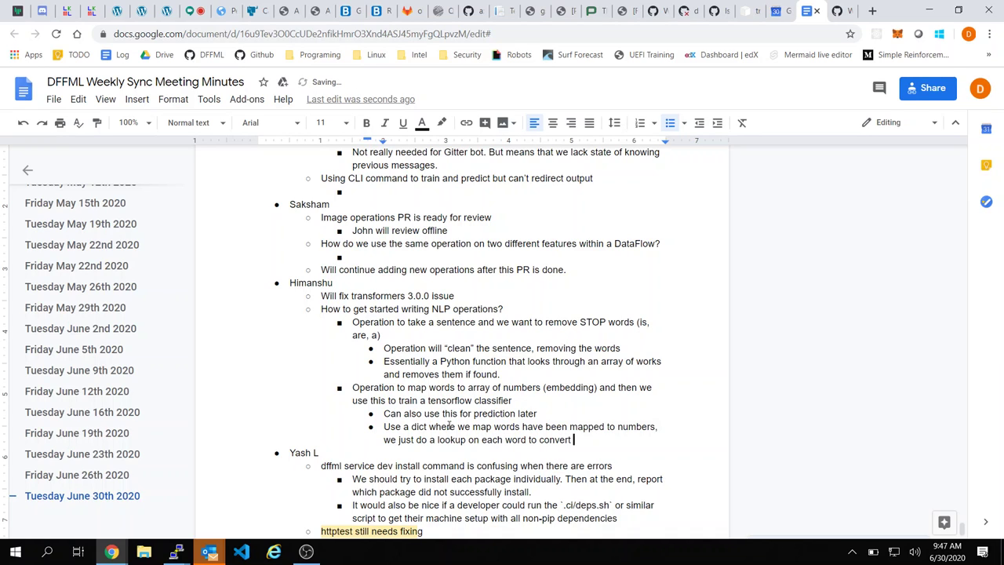
pyautogui.write("it to it's number.")
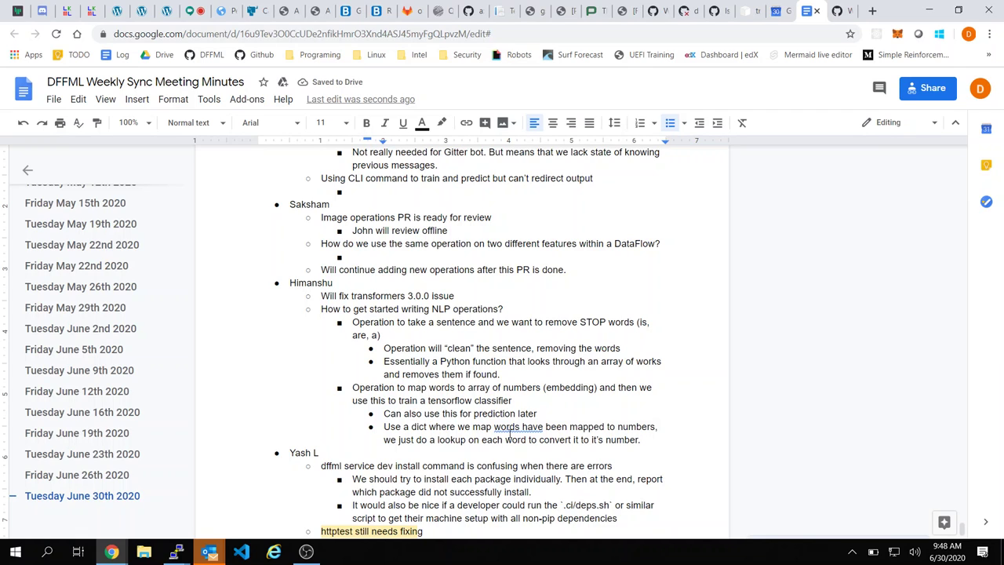
# Step: Reword the start of the dict bullet to 'Use a dict where we words have been mapped to numbers'
pyautogui.rightClick(513, 429)
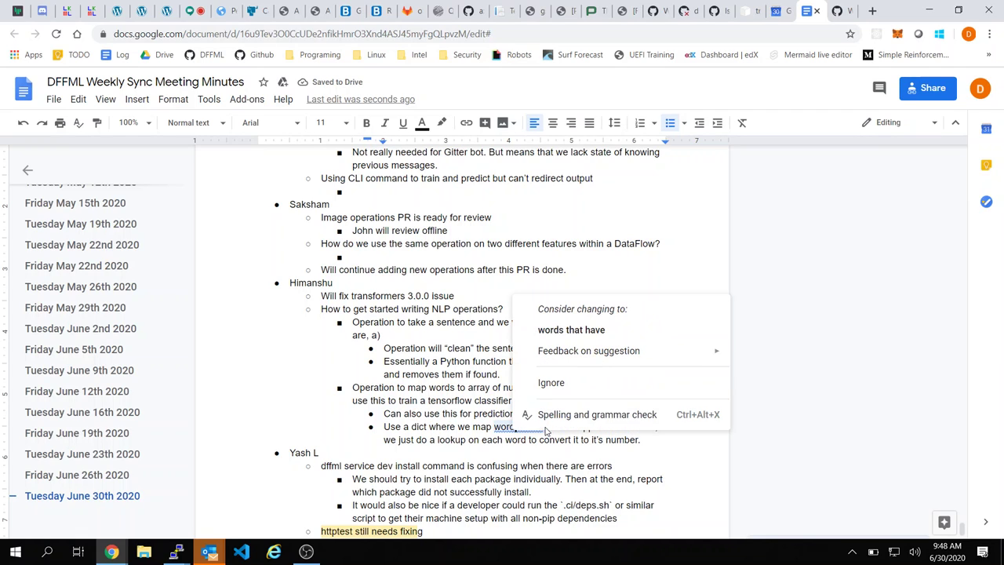
pyautogui.click(557, 336)
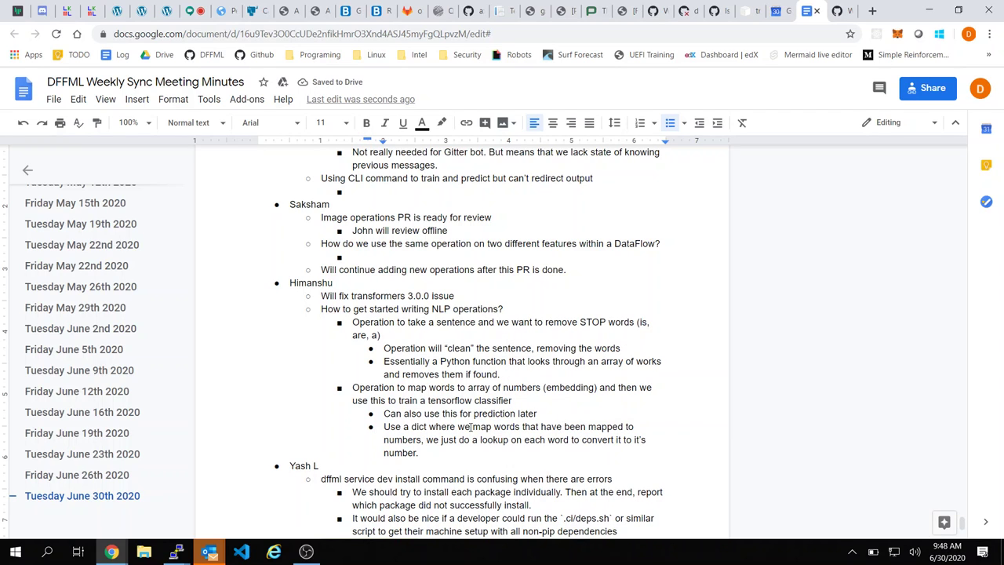
pyautogui.press('BackSpace')
pyautogui.press('BackSpace')
pyautogui.press('BackSpace')
pyautogui.press('BackSpace')
pyautogui.press('BackSpace')
pyautogui.press('BackSpace')
pyautogui.press('BackSpace')
pyautogui.press('BackSpace')
pyautogui.press('BackSpace')
pyautogui.press('BackSpace')
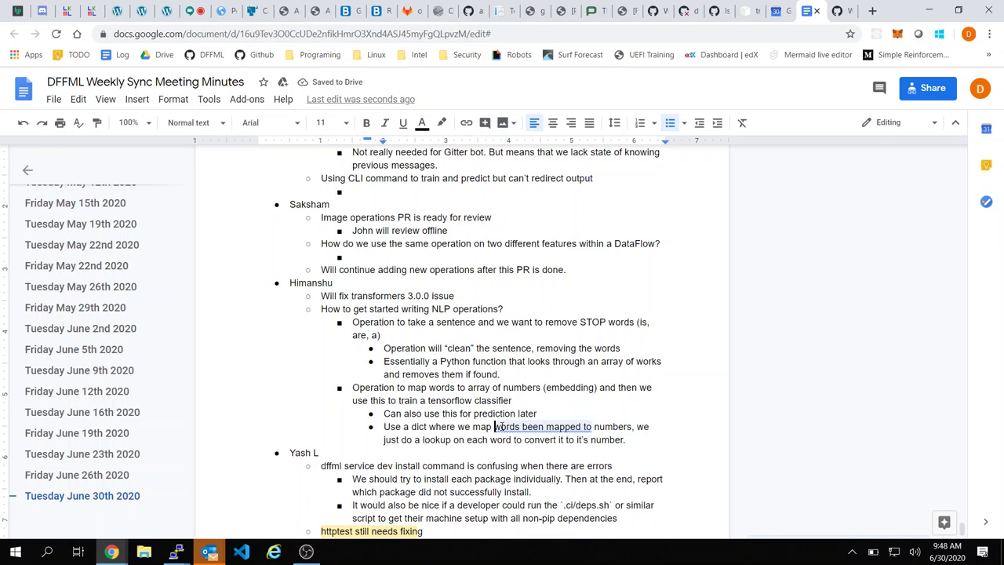
pyautogui.moveTo(494, 426); pyautogui.dragTo(473, 425)
pyautogui.press('BackSpace')
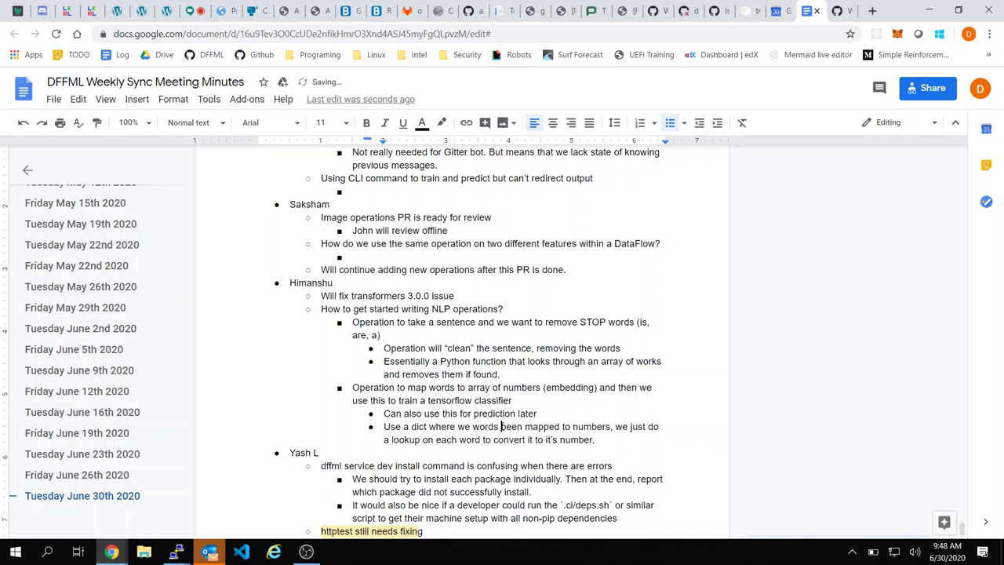
pyautogui.write('have')
pyautogui.press('Right')
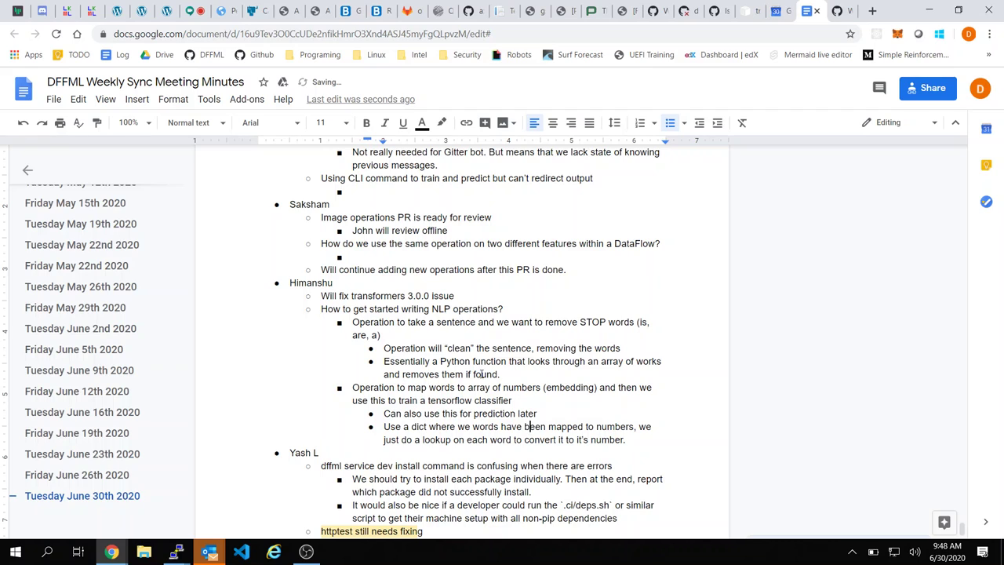
pyautogui.click(485, 361)
pyautogui.doubleClick(516, 367)
pyautogui.click(516, 375)
pyautogui.click(462, 388)
pyautogui.moveTo(519, 400); pyautogui.dragTo(642, 443)
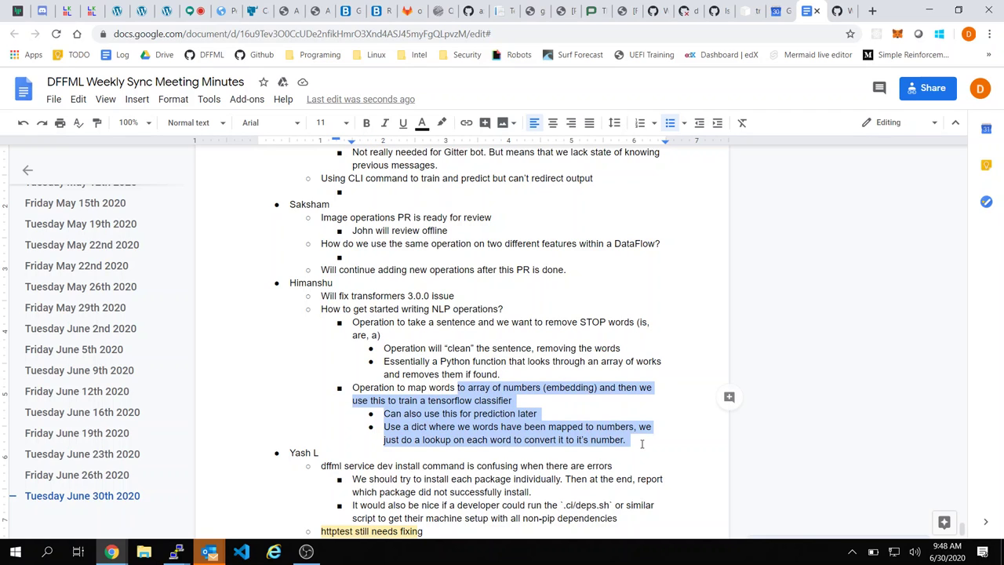
pyautogui.click(641, 444)
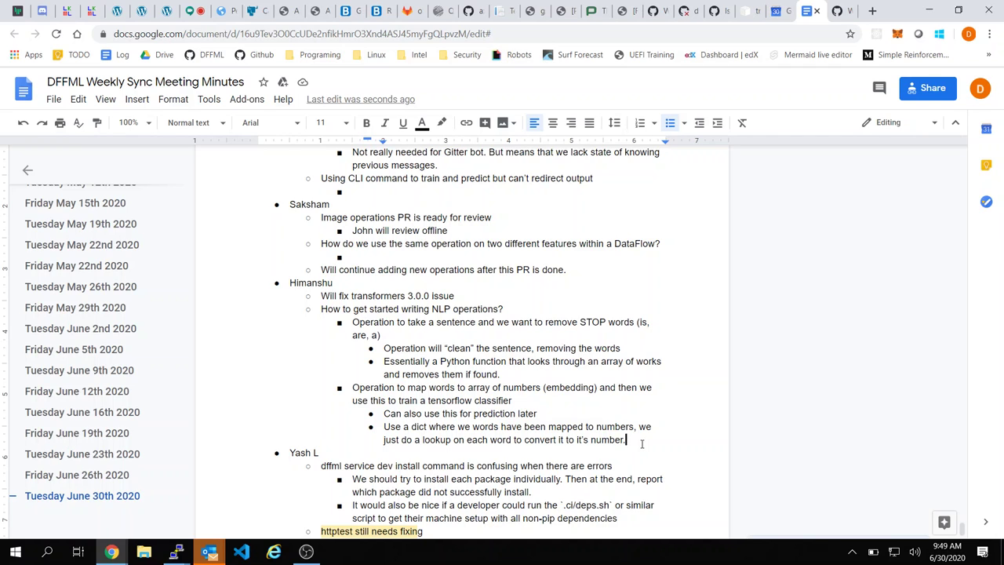
# Step: Number the word-embedding note by changing its opening to 'Operation 2'
pyautogui.scroll(-1, 641, 444)
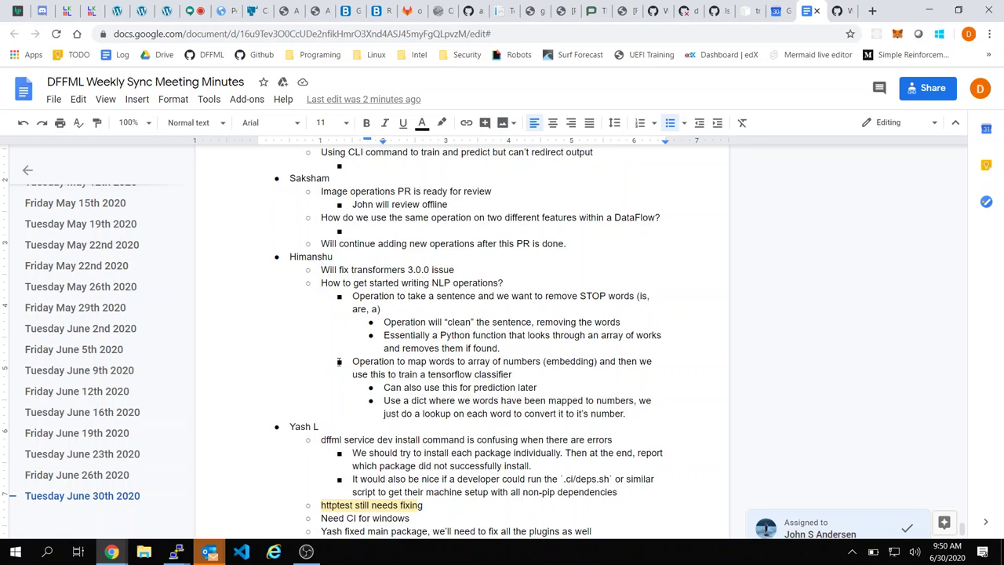
pyautogui.click(346, 361)
pyautogui.write('O')
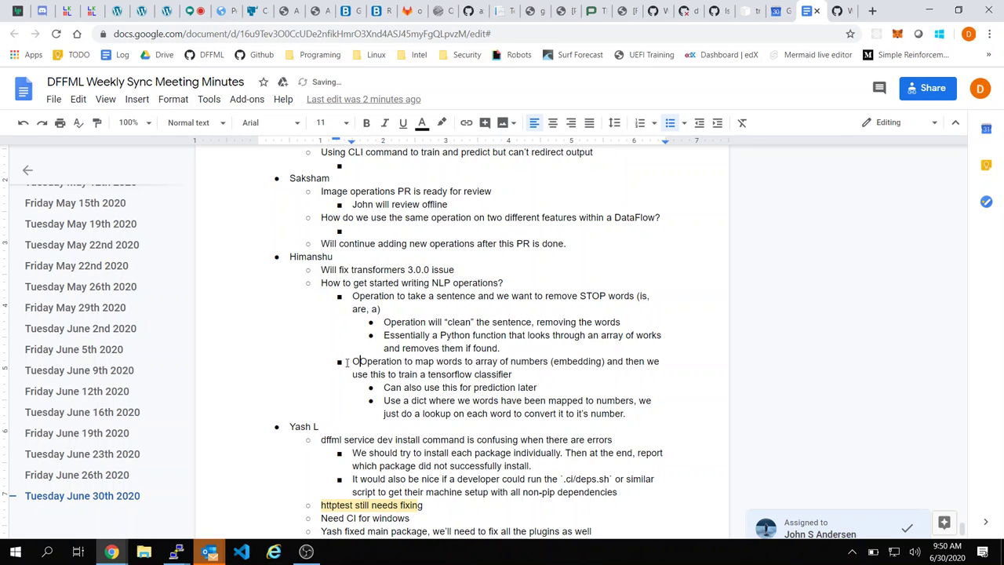
pyautogui.press('BackSpace')
pyautogui.hotkey('ctrl', 'Right')
pyautogui.write('1')
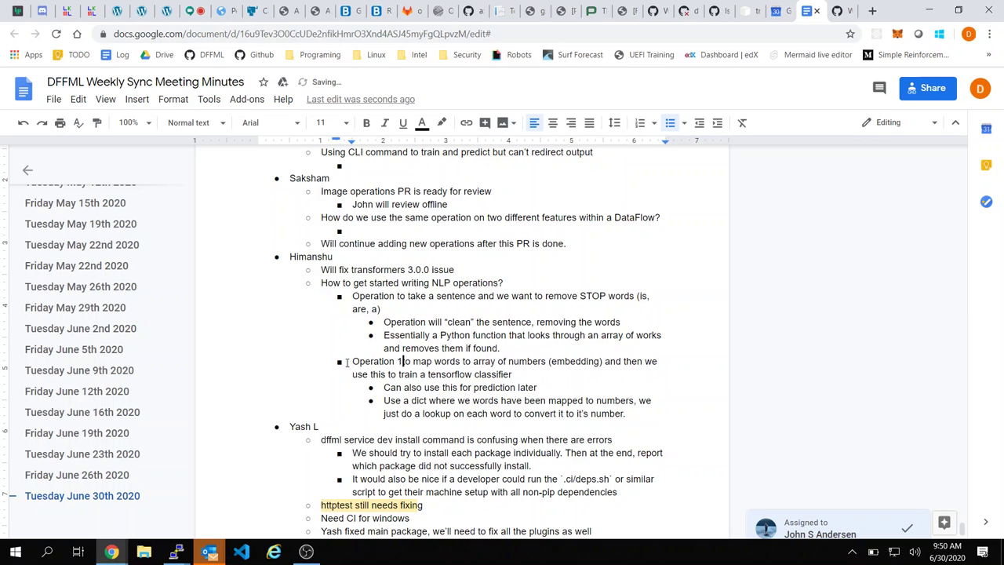
pyautogui.press('BackSpace')
pyautogui.write('2')
# Step: Number the STOP words note by changing its opening to 'Operation 1'
pyautogui.press('Up')
pyautogui.press('Up')
pyautogui.press('Up')
pyautogui.press('Up')
pyautogui.press('Up')
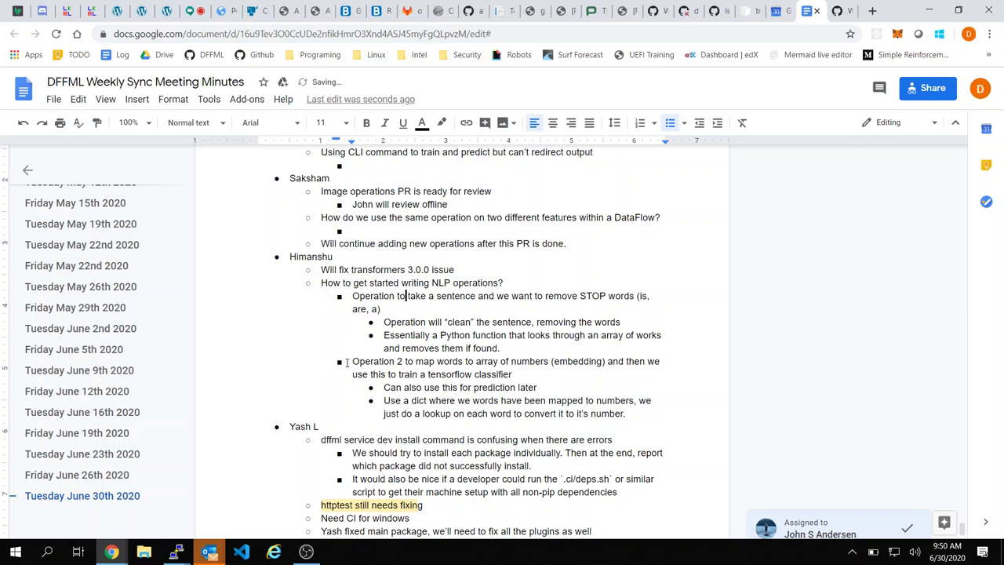
pyautogui.press('Left')
pyautogui.press('Left')
pyautogui.write('1')
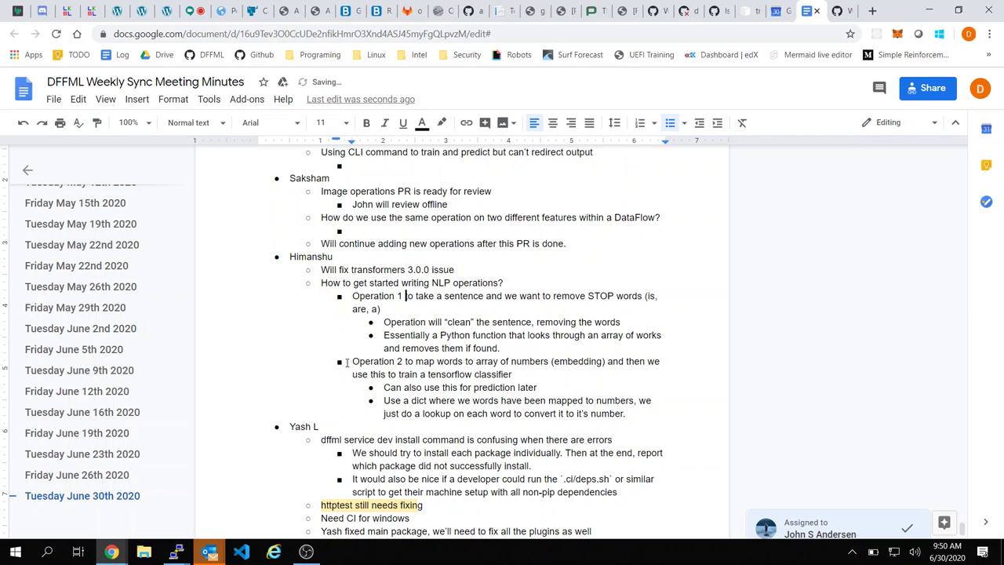
# Step: Below the dict bullet, add a bullet at the Operation 2 level starting 'DataFlow is to have Operation 1 “clean” the sentence, then Operation 2'
pyautogui.click(643, 416)
pyautogui.press('Return')
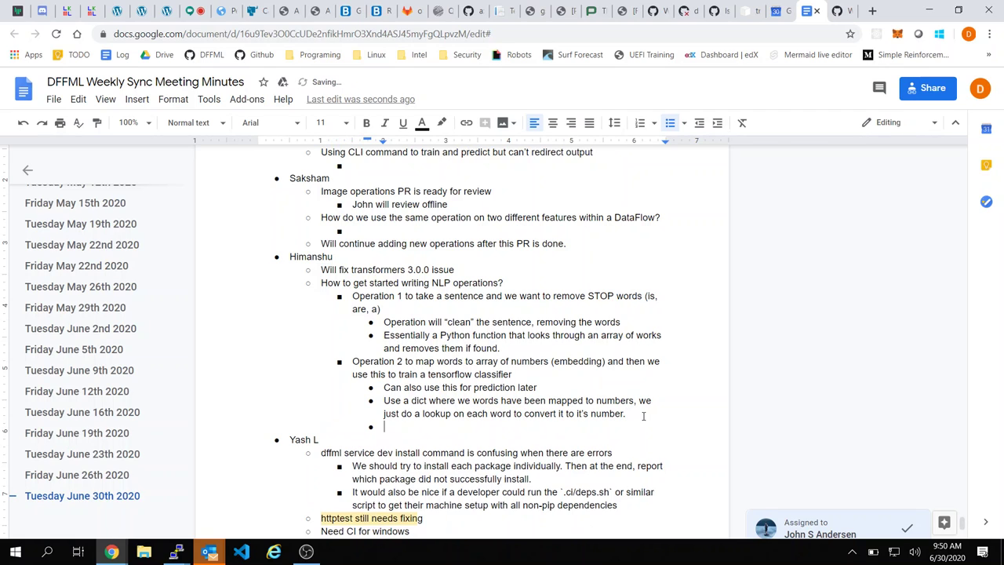
pyautogui.hotkey('shift', 'Tab')
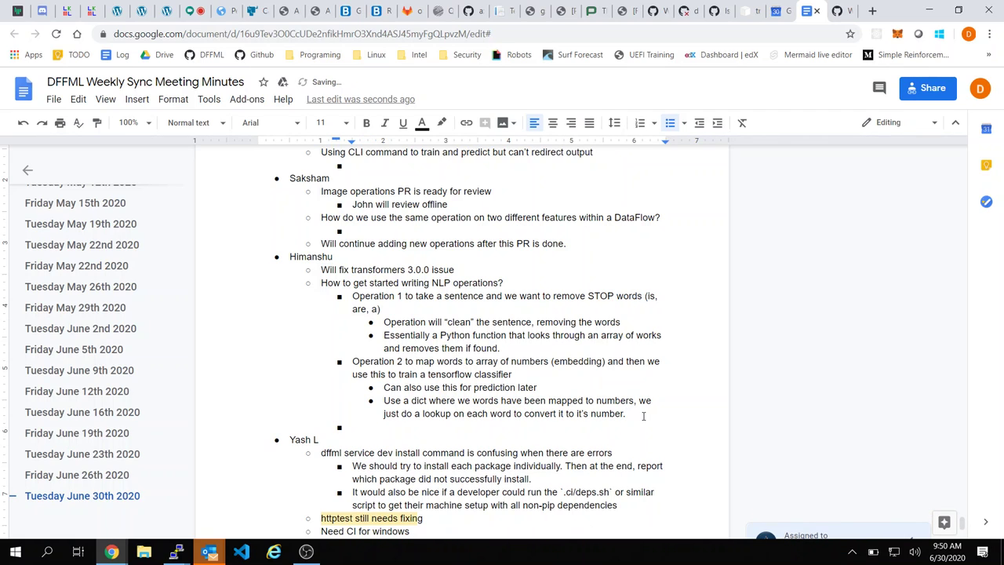
pyautogui.write('DataFlow is to ha')
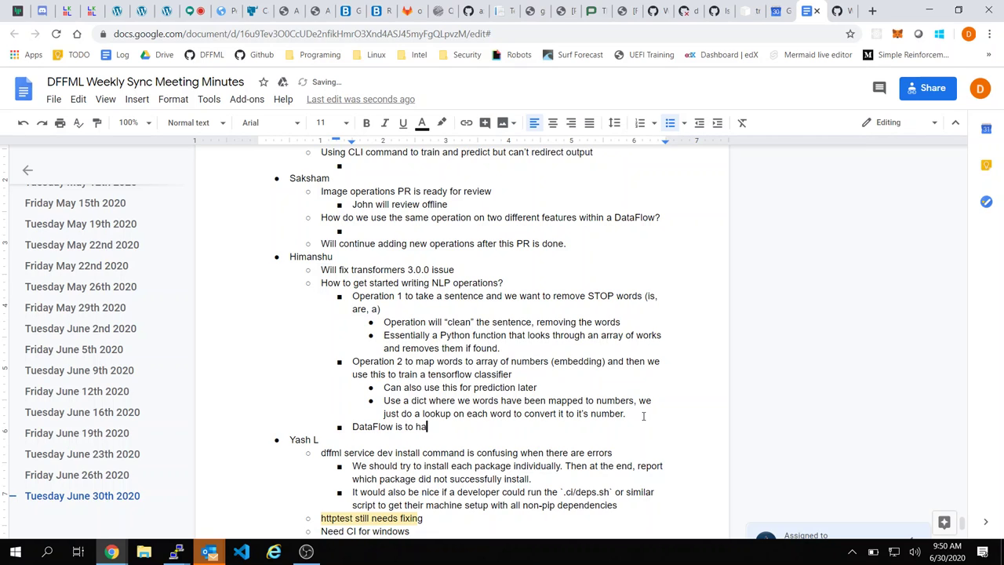
pyautogui.write('ve Operation1')
pyautogui.press('BackSpace')
pyautogui.write('1 "clean" the sen')
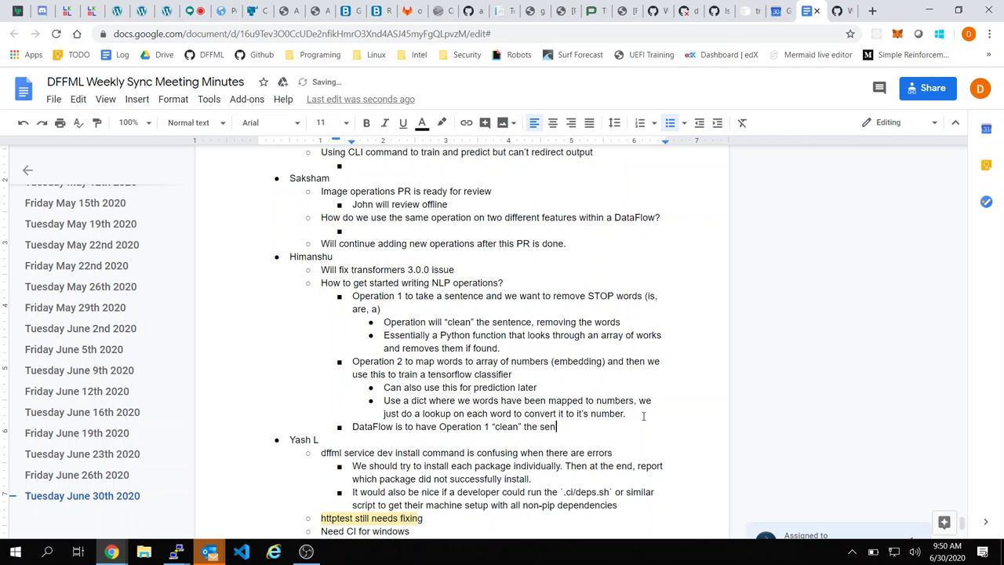
pyautogui.write('tence, then Operation 2')
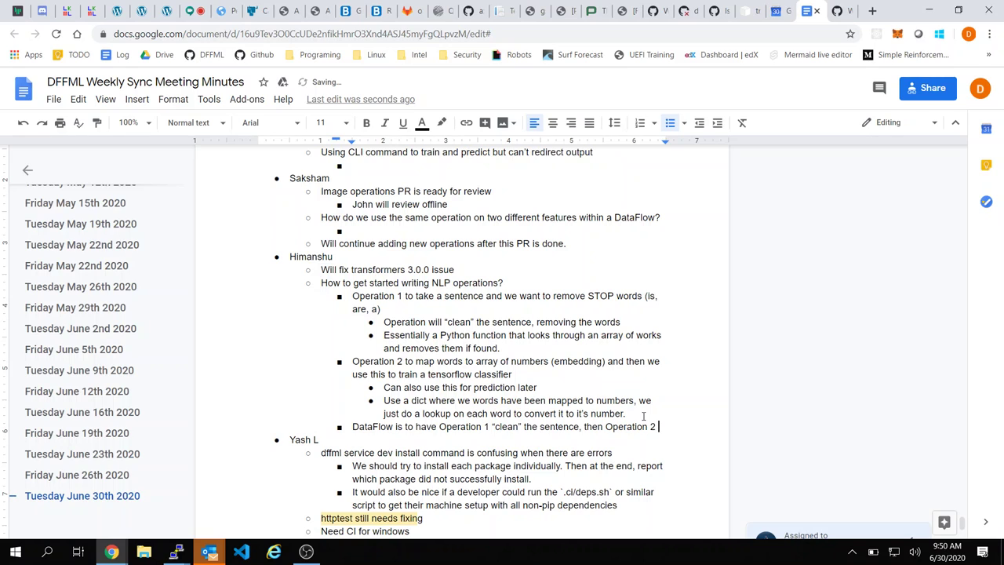
# Step: Finish the DataFlow bullet with 'does encoding, then we feed to the model for training or prediction.'
pyautogui.write(' does encodin')
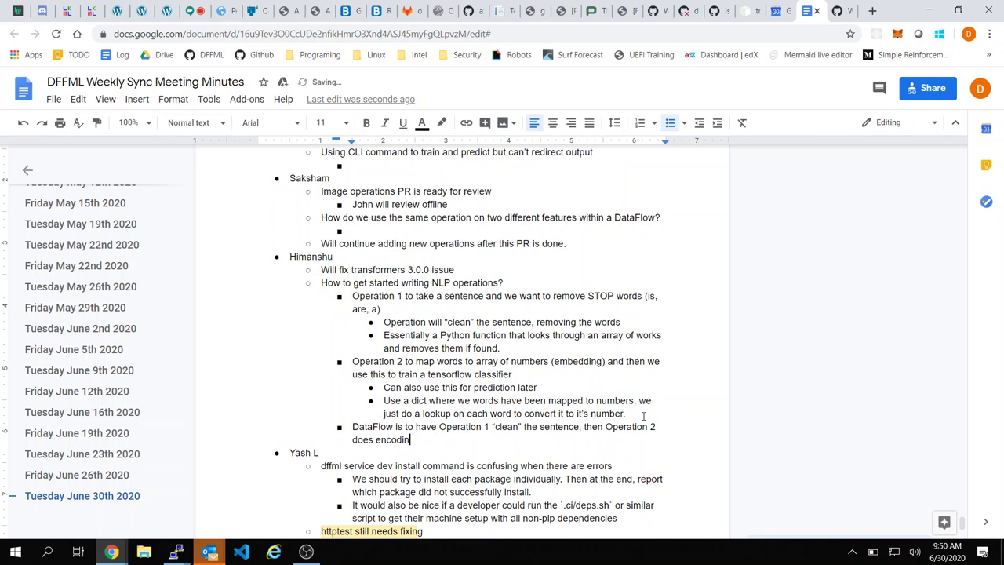
pyautogui.write('g, then we feed to the model for training ')
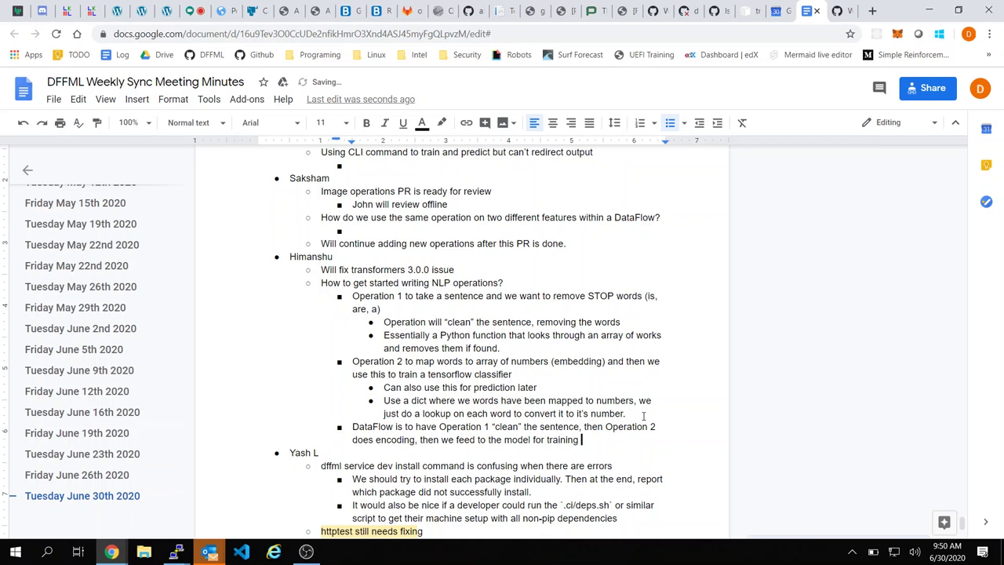
pyautogui.write('or prediction.')
# Step: Open the grammar suggestion for 'feed to' in the DataFlow bullet
pyautogui.click(471, 440)
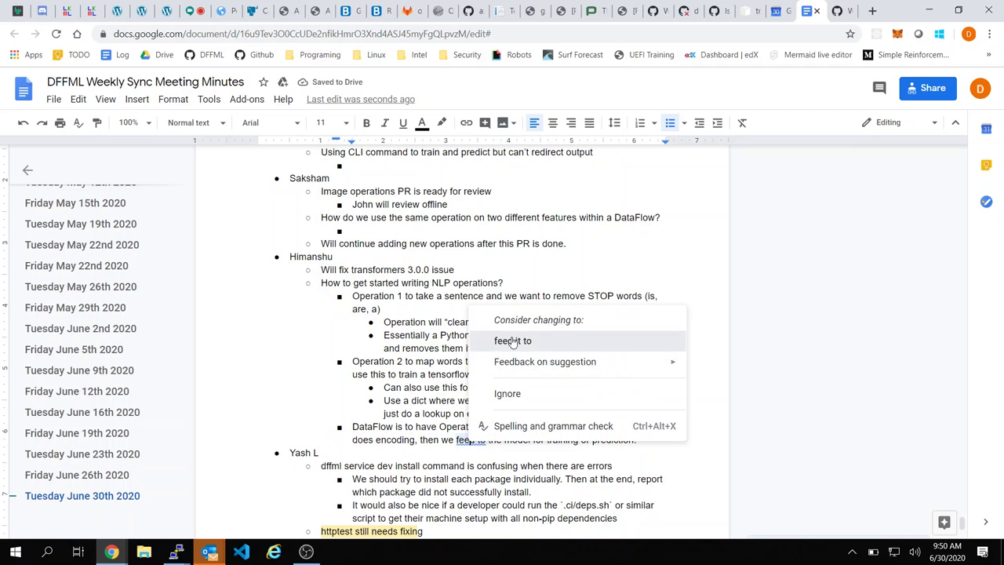
# Step: Accept the "feed it to" correction and add a DataFlow sub-bullet: "Seems like a pretty direct mapping for what was done with the MNIST"
pyautogui.click(512, 342)
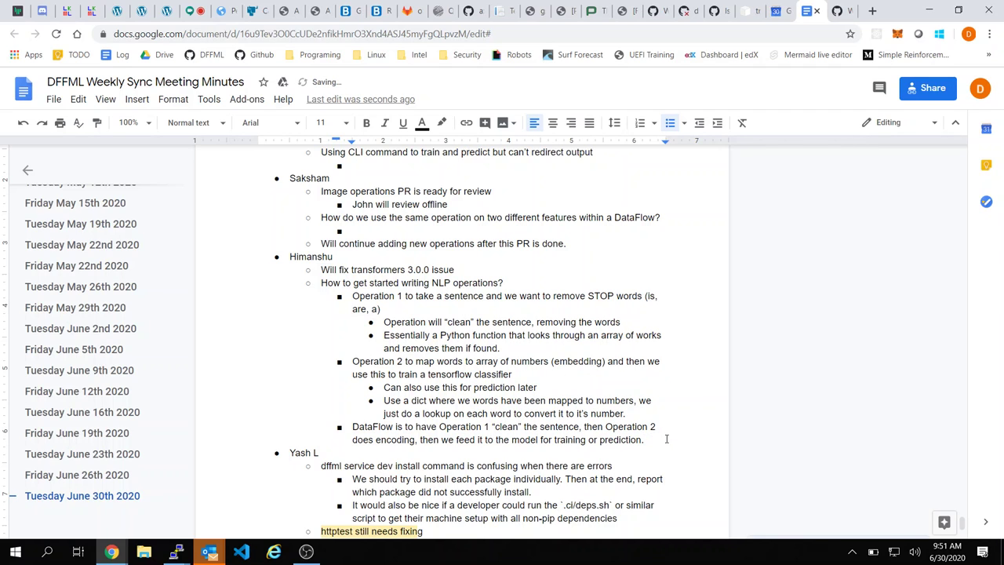
pyautogui.click(666, 439)
pyautogui.press('Return')
pyautogui.press('Tab')
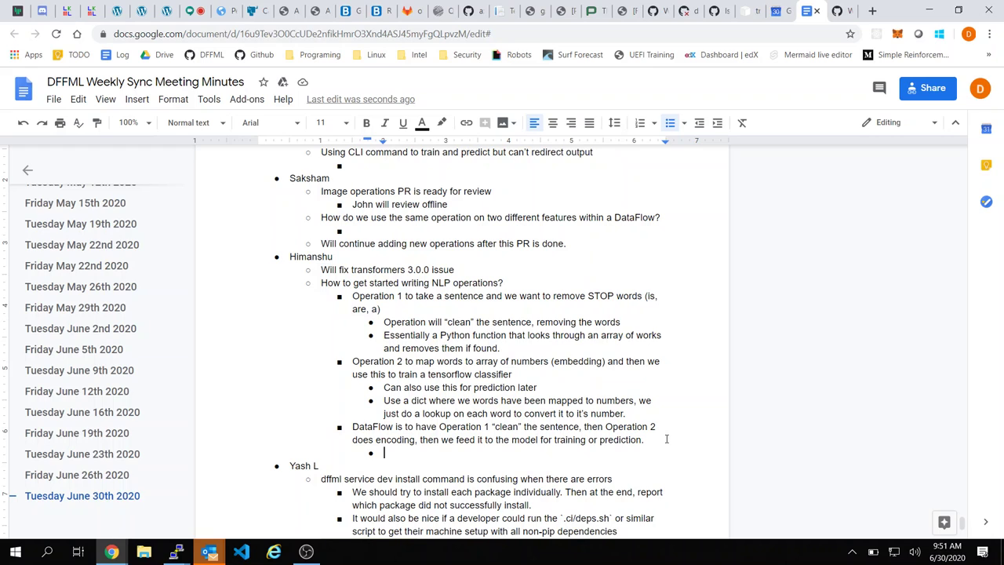
pyautogui.write('Seem s')
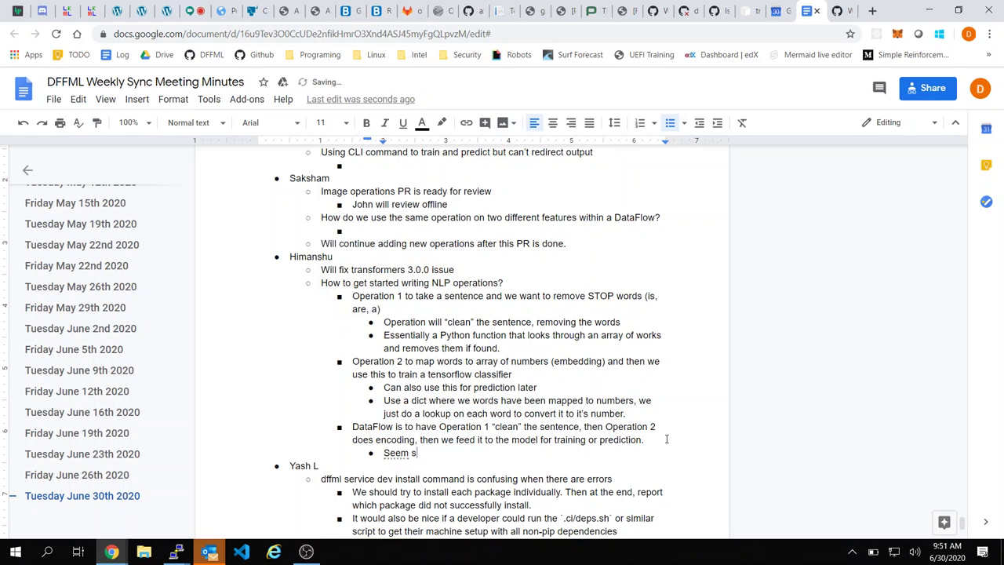
pyautogui.press('BackSpace')
pyautogui.press('BackSpace')
pyautogui.write('s like a pretty direct mappin')
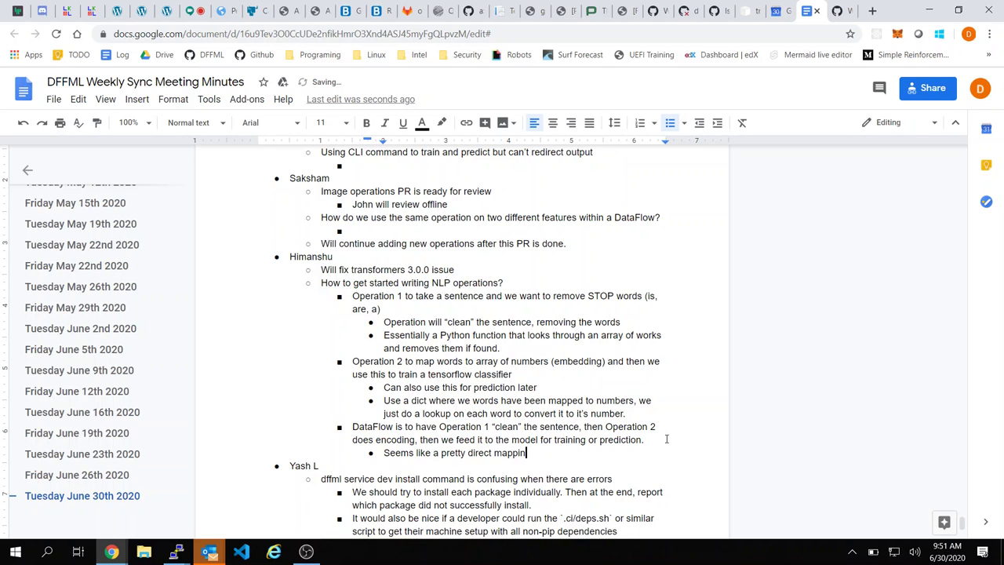
pyautogui.write('g to')
pyautogui.press('BackSpace')
pyautogui.press('BackSpace')
pyautogui.press('BackSpace')
pyautogui.write('for what was done with the MNIST')
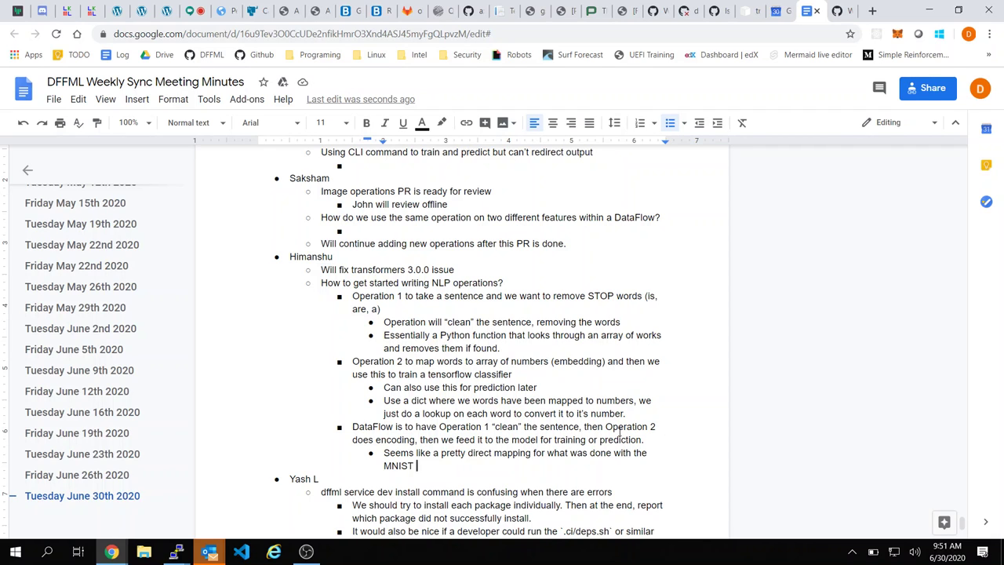
pyautogui.click(641, 413)
pyautogui.press('Return')
pyautogui.press('Tab')
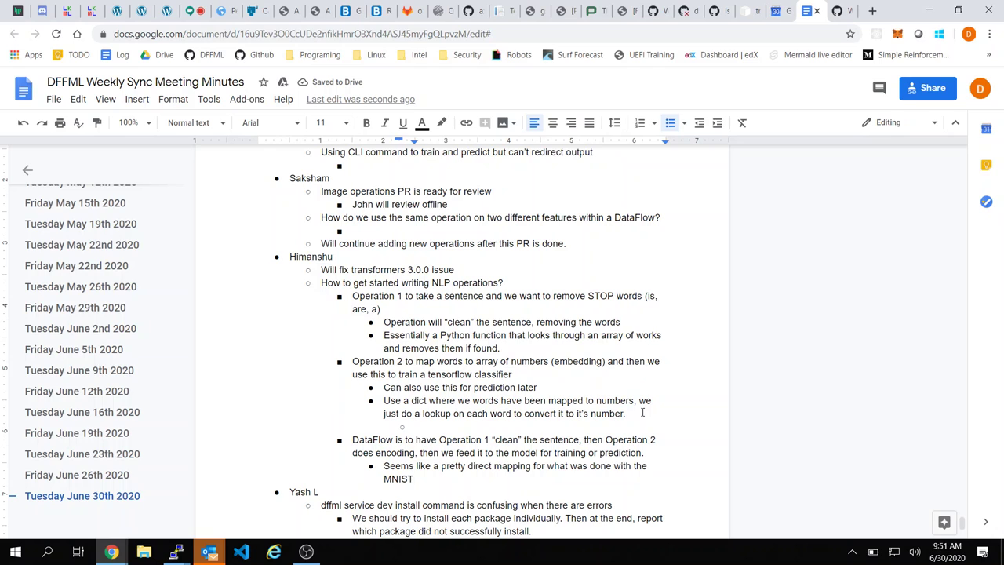
pyautogui.press('BackSpace')
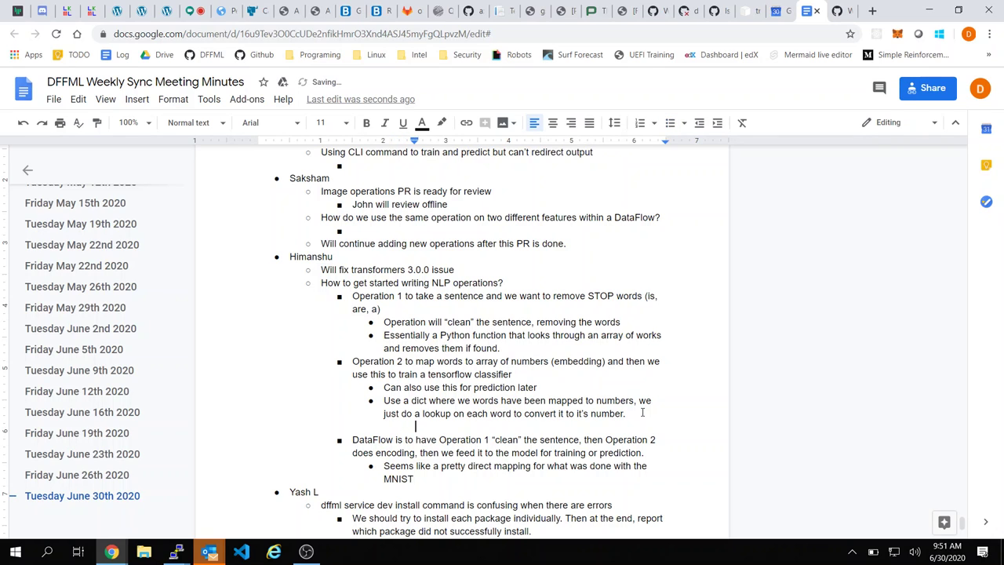
pyautogui.press('BackSpace')
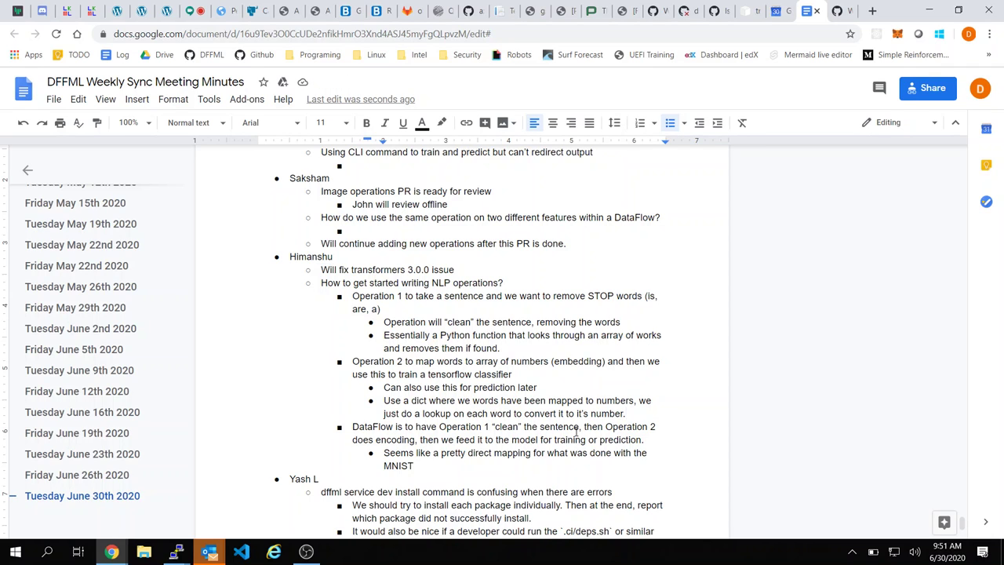
pyautogui.press('Return')
pyautogui.press('BackSpace')
pyautogui.press('BackSpace')
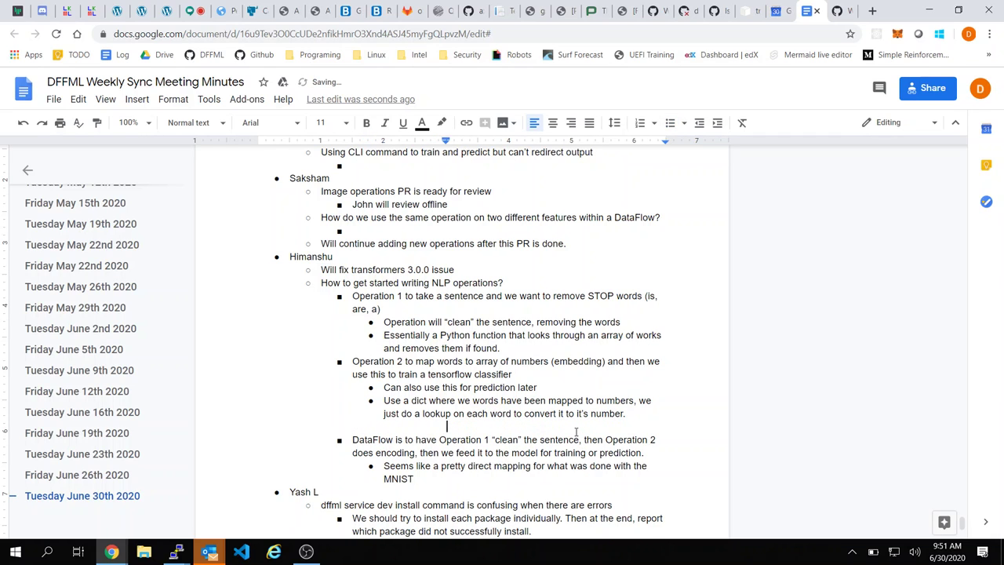
pyautogui.press('BackSpace')
# Step: Add the sub-bullet "Maps a word to a vector" beneath the dict lookup bullet
pyautogui.press('Return')
pyautogui.press('Tab')
pyautogui.write('Maps a wor')
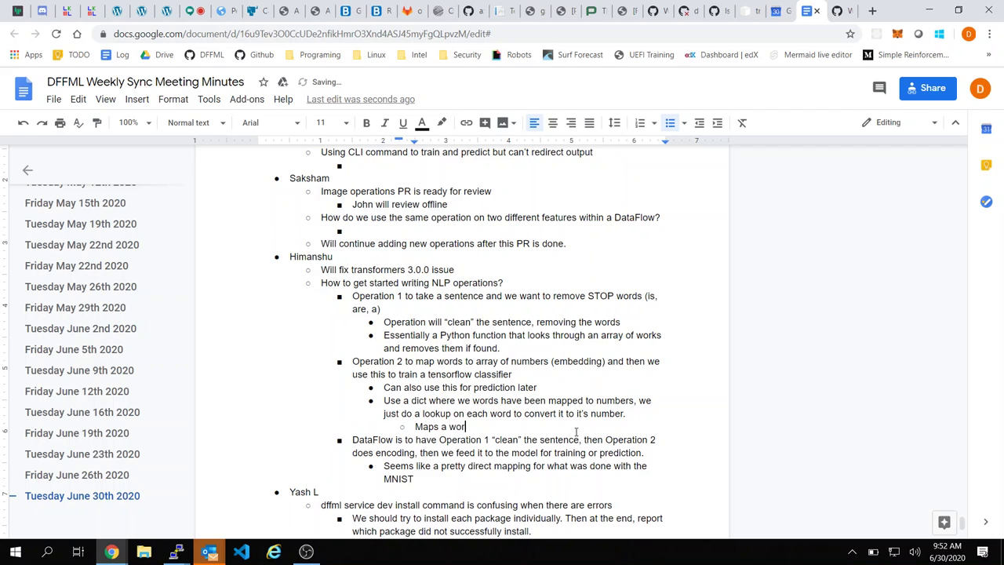
pyautogui.write('d to a vector')
pyautogui.click(456, 477)
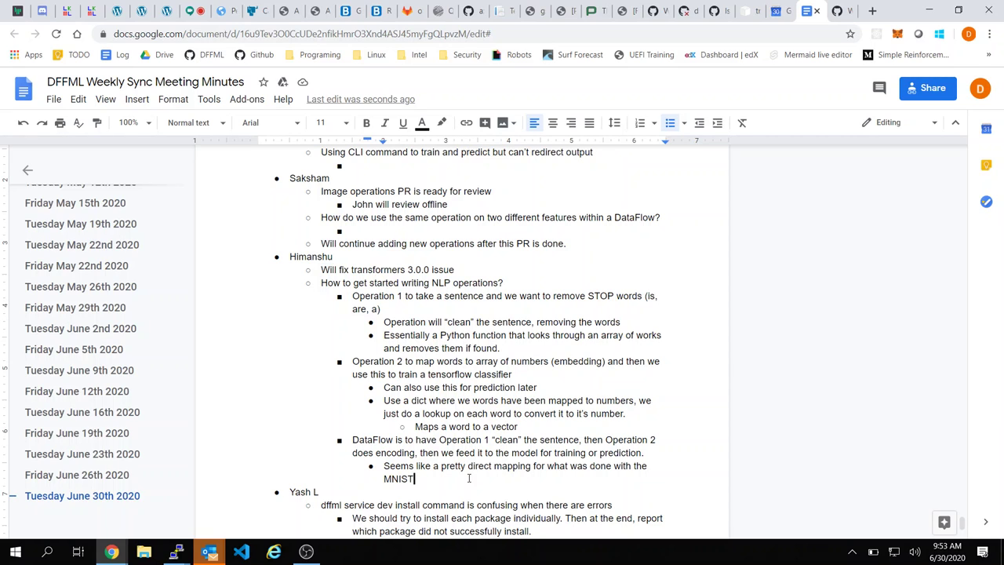
# Step: Add a bullet after the Operation 2 notes: "Take the longest sentence after you clean the sentence and pad so that each"
pyautogui.scroll(1, 469, 478)
pyautogui.scroll(1, 469, 476)
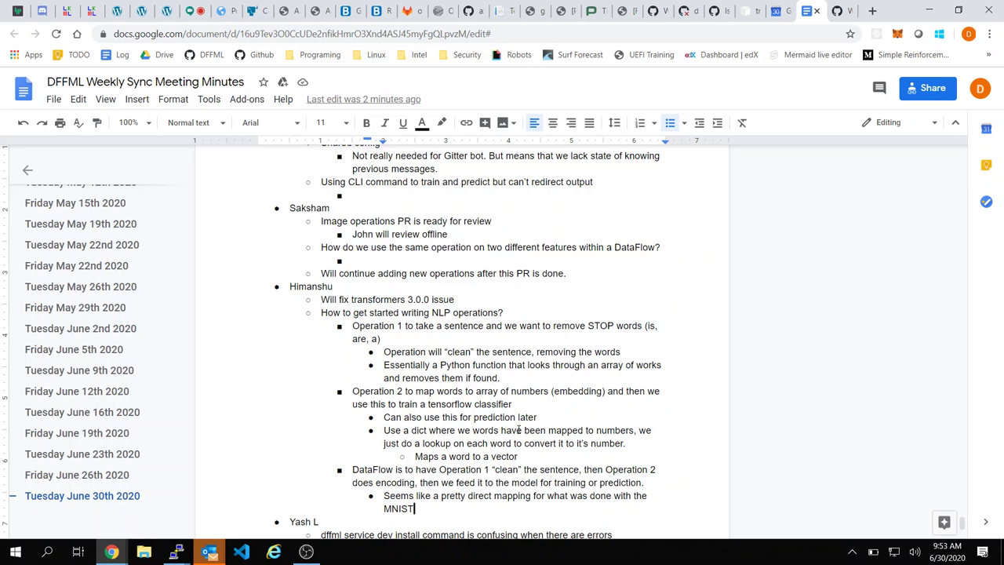
pyautogui.click(522, 452)
pyautogui.press('Return')
pyautogui.hotkey('shift', 'Tab')
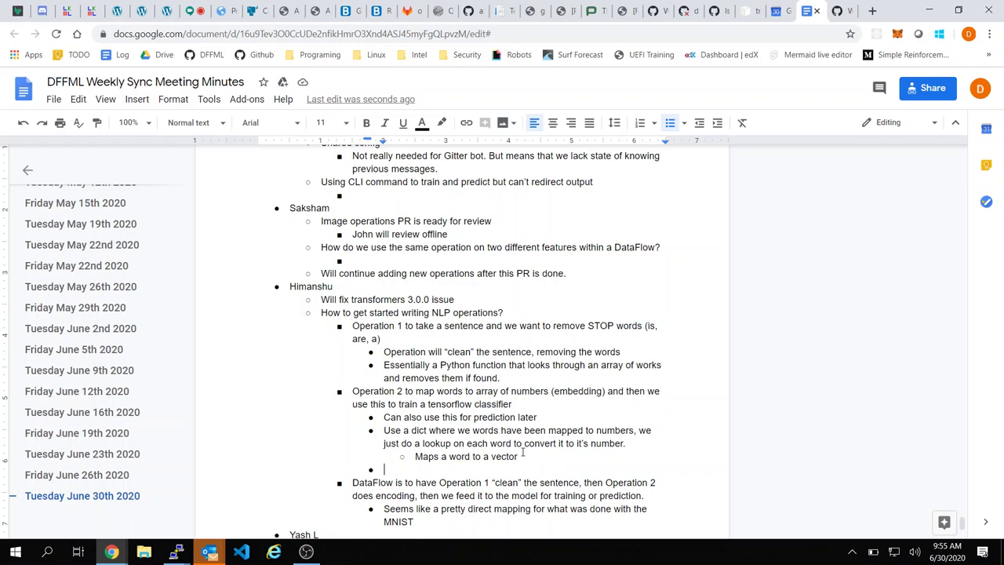
pyautogui.hotkey('shift', 'Tab')
pyautogui.write('Take the lon')
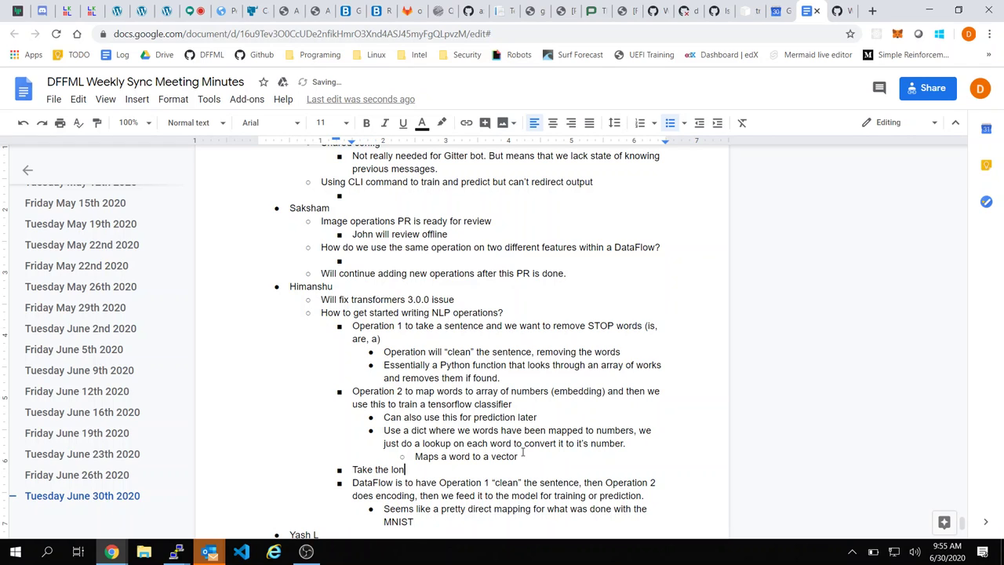
pyautogui.write('gest d')
pyautogui.press('BackSpace')
pyautogui.write('sentence after you clean ')
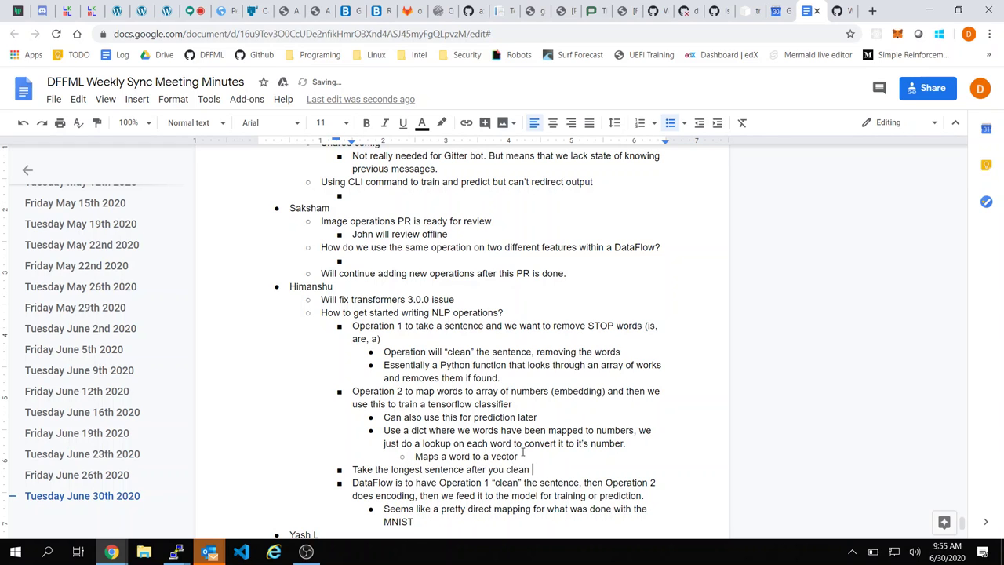
pyautogui.write('the sentecn')
pyautogui.press('BackSpace')
pyautogui.press('BackSpace')
pyautogui.press('BackSpace')
pyautogui.write('ence and pad')
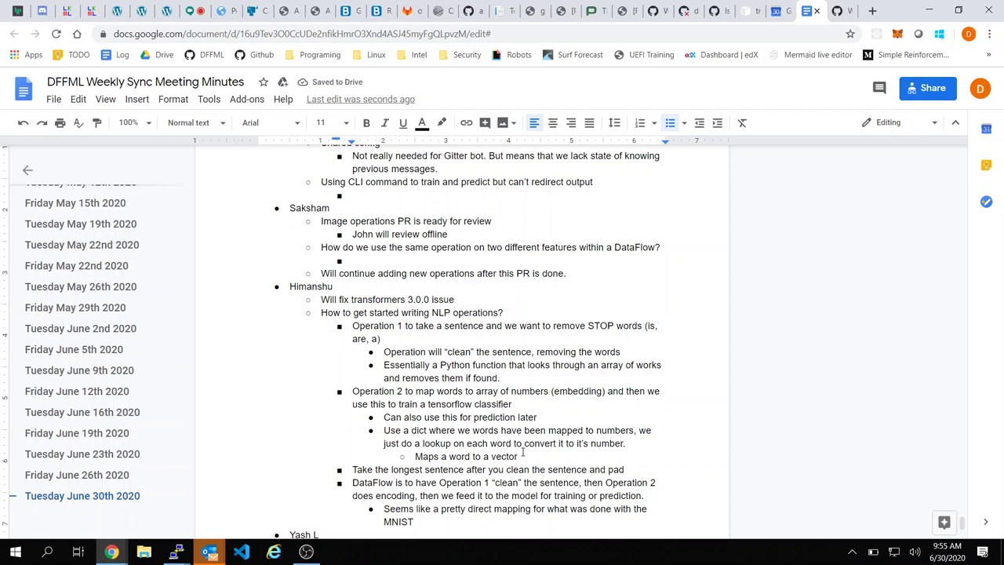
pyautogui.write('so that each')
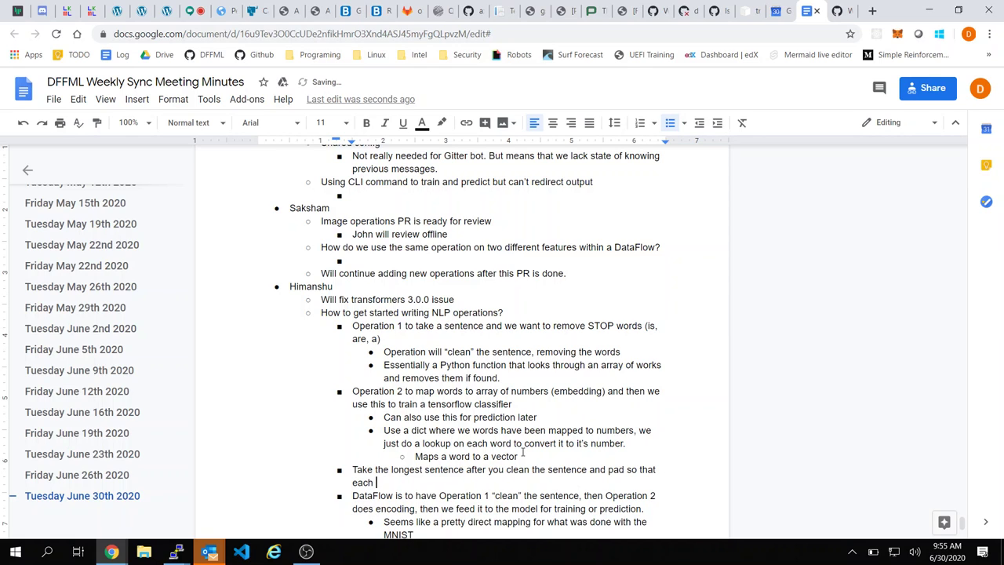
# Step: Trim the end of the longest-sentence bullet back to "pad s"
pyautogui.press('BackSpace')
pyautogui.press('BackSpace')
pyautogui.press('BackSpace')
pyautogui.press('BackSpace')
pyautogui.press('BackSpace')
pyautogui.press('BackSpace')
pyautogui.press('BackSpace')
pyautogui.press('BackSpace')
pyautogui.press('BackSpace')
pyautogui.press('BackSpace')
pyautogui.press('BackSpace')
pyautogui.press('BackSpace')
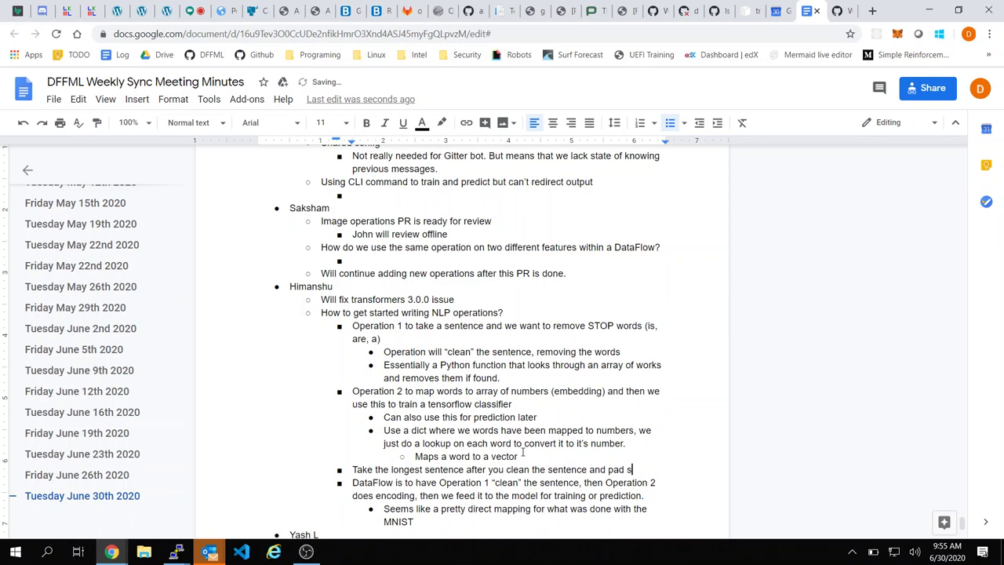
# Step: Insert a bullet above the longest-sentence one: "We clean, then we map, then we pad so that if a feature is not present"
pyautogui.press('Home')
pyautogui.press('Return')
pyautogui.press('Up')
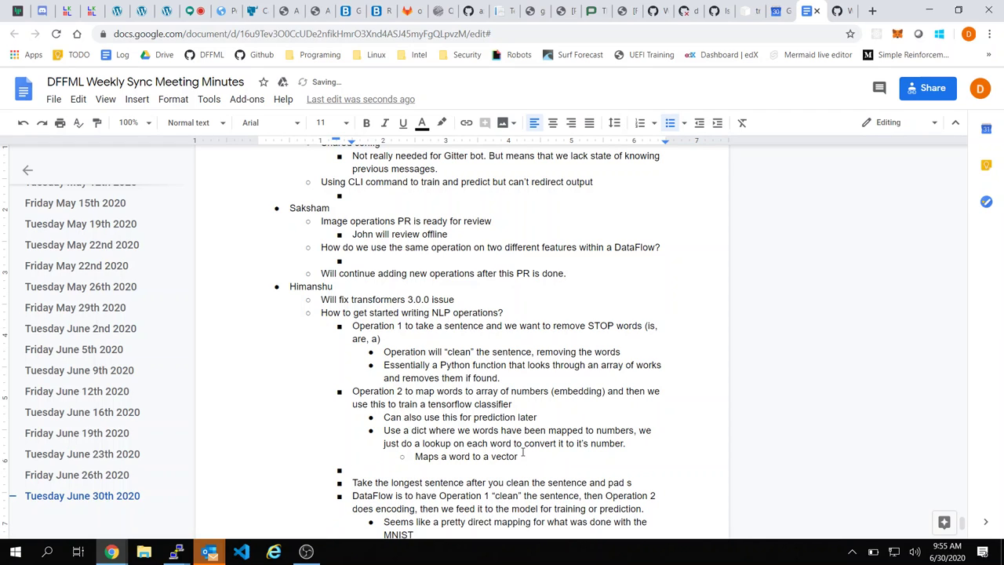
pyautogui.write('We convert')
pyautogui.hotkey('ctrl', 'BackSpace')
pyautogui.write('convert')
pyautogui.hotkey('ctrl', 'BackSpace')
pyautogui.write('clean, then we')
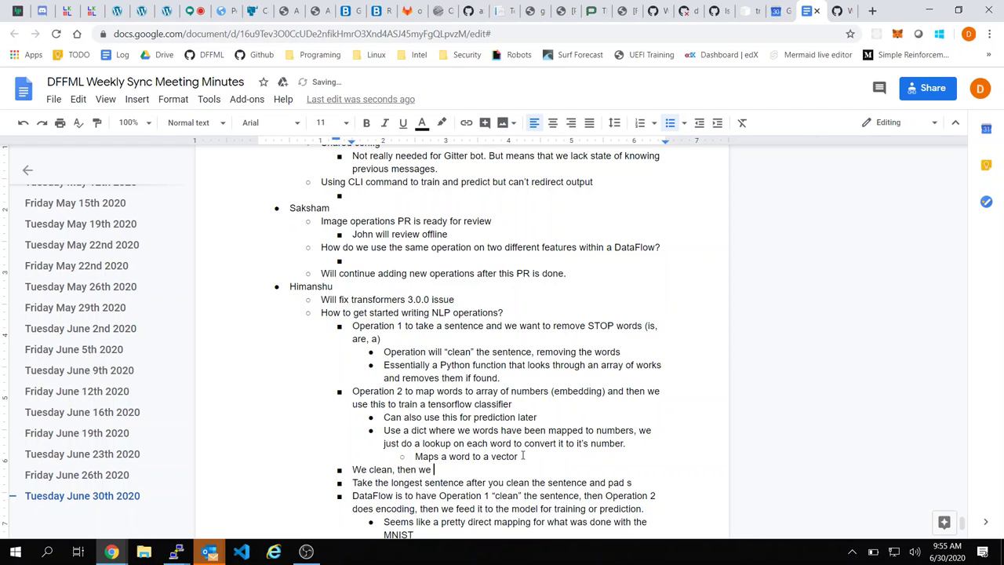
pyautogui.write('map, then we ')
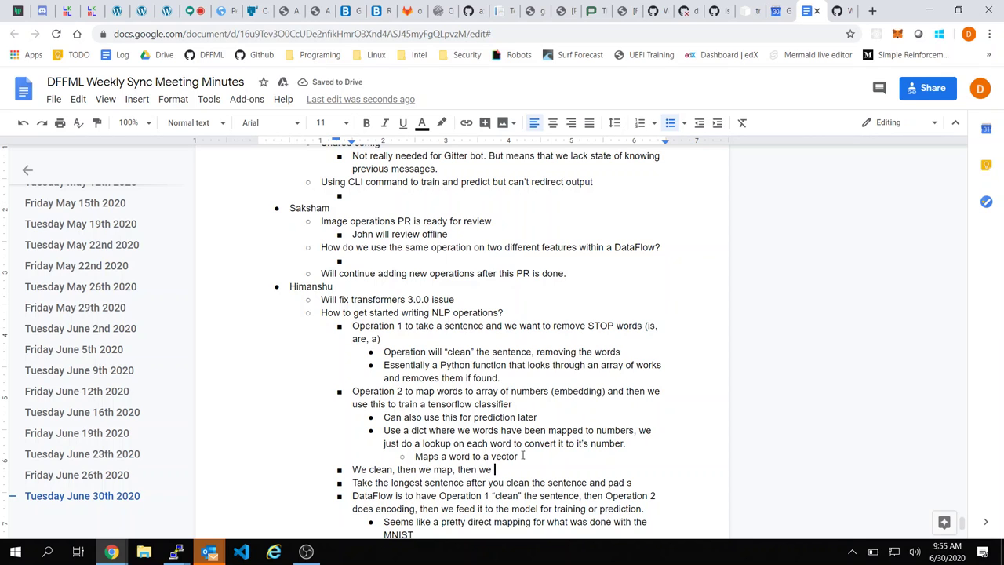
pyautogui.write('padd')
pyautogui.press('BackSpace')
pyautogui.write('so that ')
pyautogui.write('each')
pyautogui.press('BackSpace')
pyautogui.press('BackSpace')
pyautogui.press('BackSpace')
pyautogui.press('BackSpace')
pyautogui.press('BackSpace')
pyautogui.write('if a f')
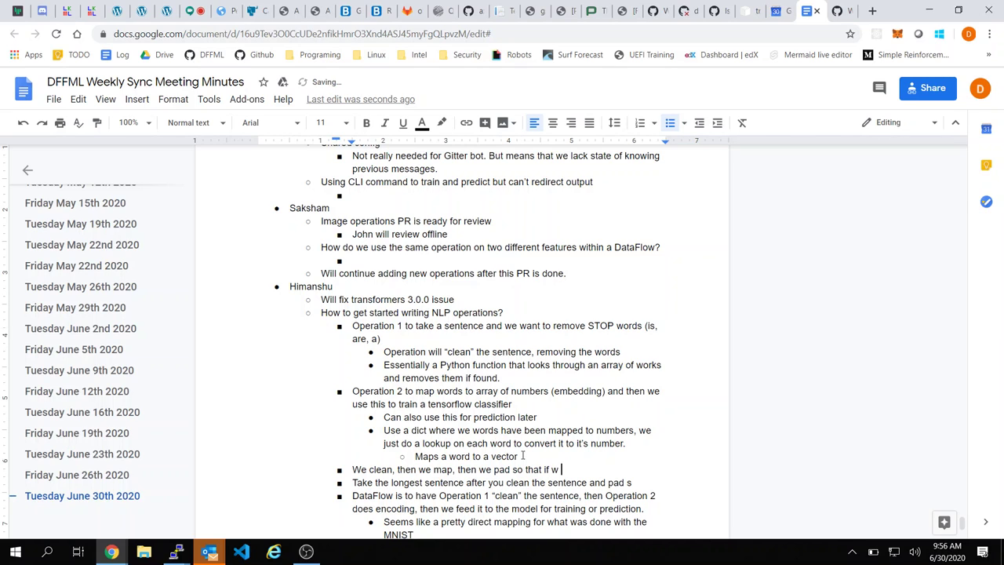
pyautogui.write('eature is not present')
# Step: Insert ", each vector becomes a feature" after "then we pad" in the cleaning and mapping bullet
pyautogui.hotkey('ctrl', 'Left')
pyautogui.hotkey('ctrl', 'Left')
pyautogui.hotkey('ctrl', 'Left')
pyautogui.hotkey('ctrl', 'Left')
pyautogui.hotkey('ctrl', 'Left')
pyautogui.hotkey('ctrl', 'Left')
pyautogui.hotkey('ctrl', 'Left')
pyautogui.hotkey('ctrl', 'Left')
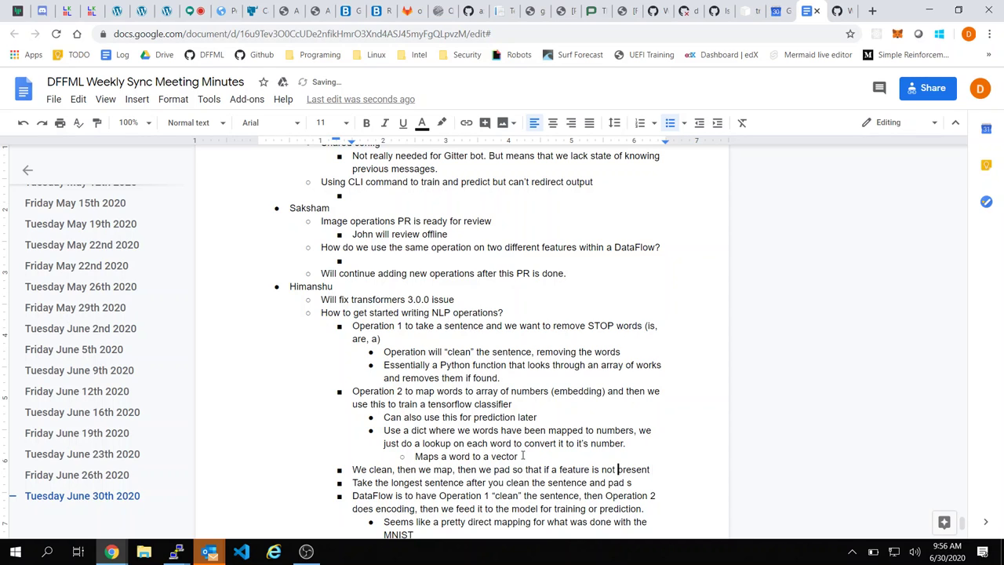
pyautogui.press('BackSpace')
pyautogui.write(', each ')
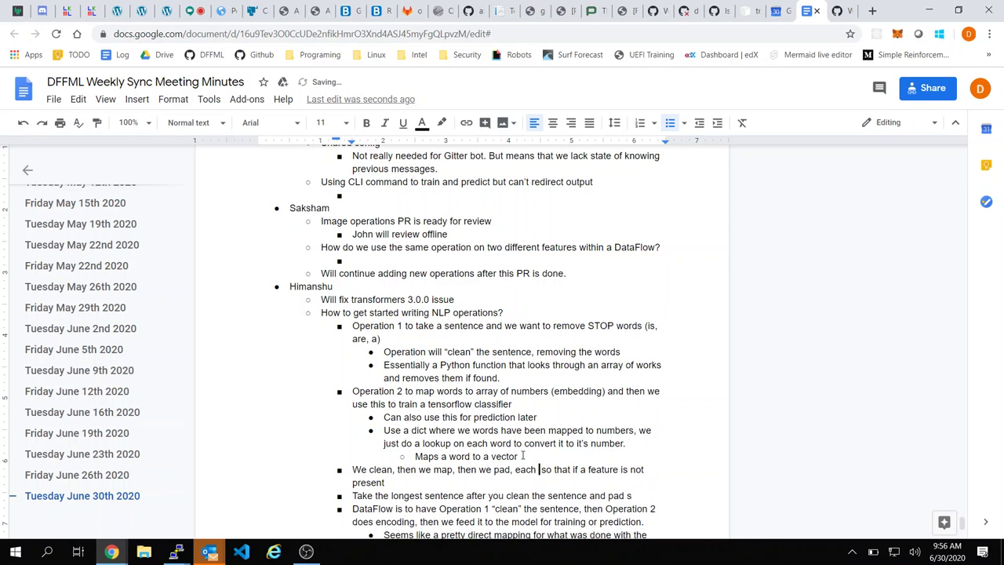
pyautogui.write('vector ')
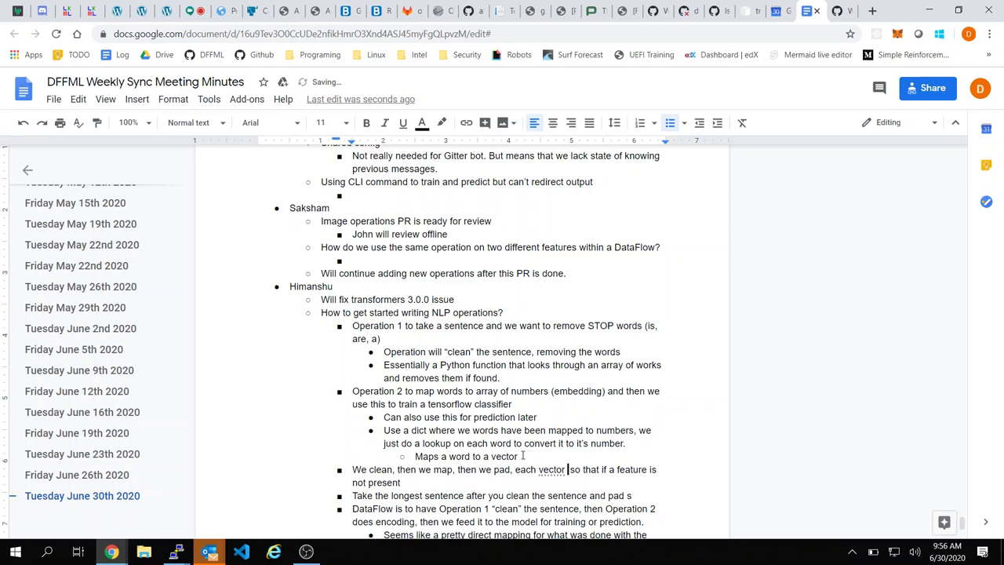
pyautogui.write('becomes and in')
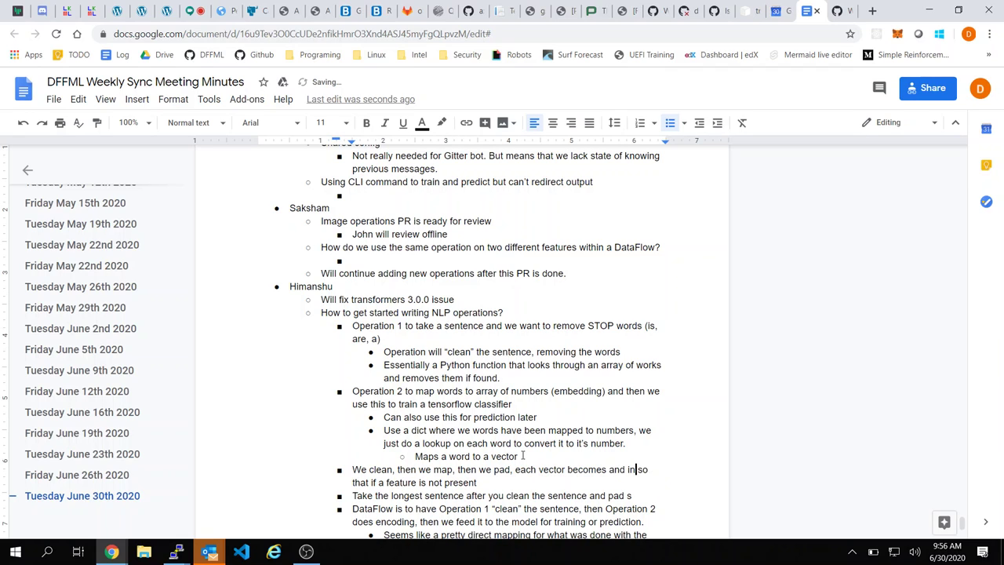
pyautogui.press('BackSpace')
pyautogui.press('BackSpace')
pyautogui.press('BackSpace')
pyautogui.press('BackSpace')
pyautogui.press('BackSpace')
pyautogui.write('f')
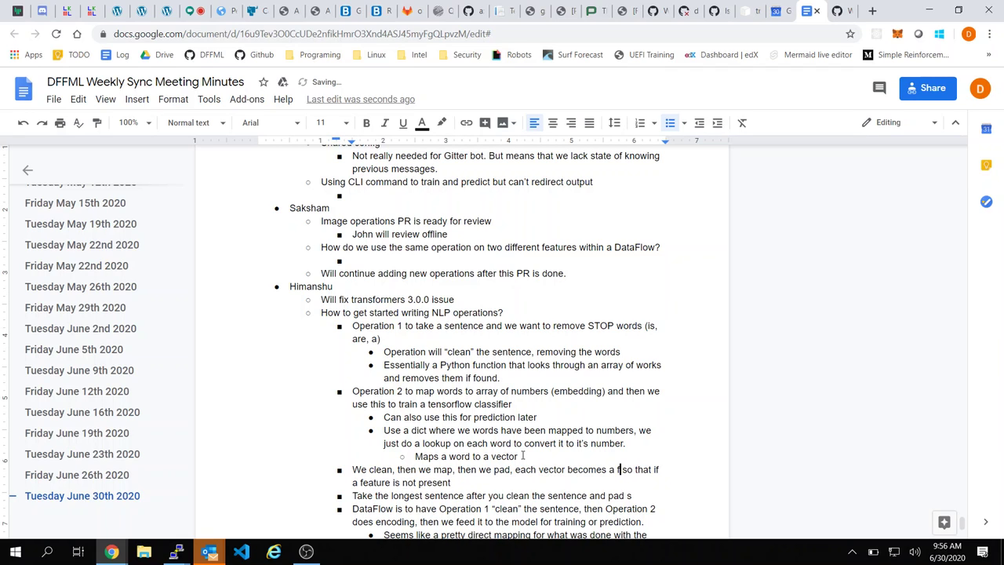
pyautogui.write('eature')
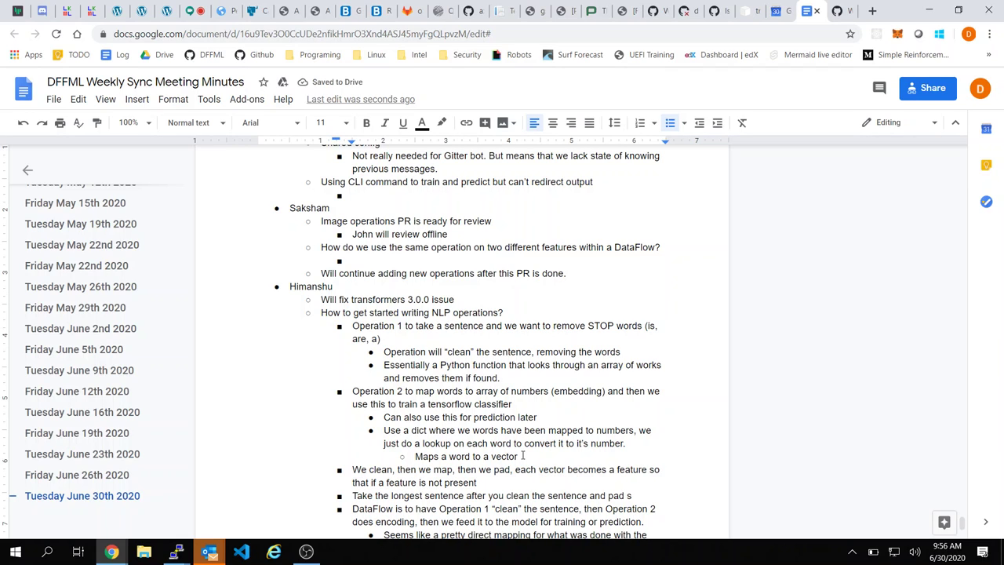
# Step: Capitalize "Feature" after "each vector becomes a" and put a period behind it
pyautogui.press('Left')
pyautogui.press('Left')
pyautogui.press('Left')
pyautogui.press('Left')
pyautogui.press('Left')
pyautogui.press('Left')
pyautogui.press('Left')
pyautogui.press('BackSpace')
pyautogui.write('F')
pyautogui.press('BackSpace')
pyautogui.write('.')
# Step: Add a sub-bullet beneath the padding bullet: "User might provide max amount of words they want to use"
pyautogui.press('Down')
pyautogui.press('Return')
pyautogui.press('Tab')
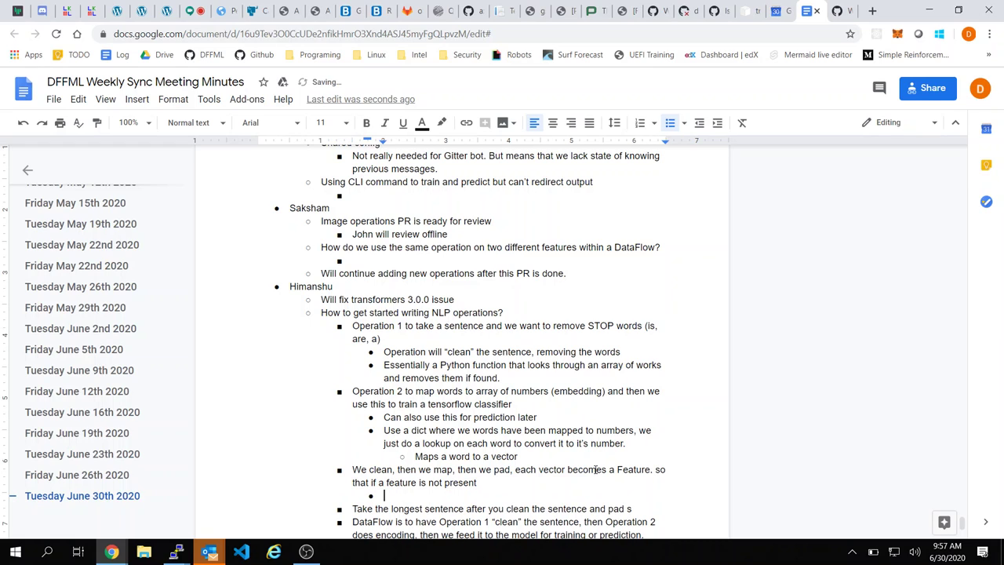
pyautogui.write('Use r might provide ')
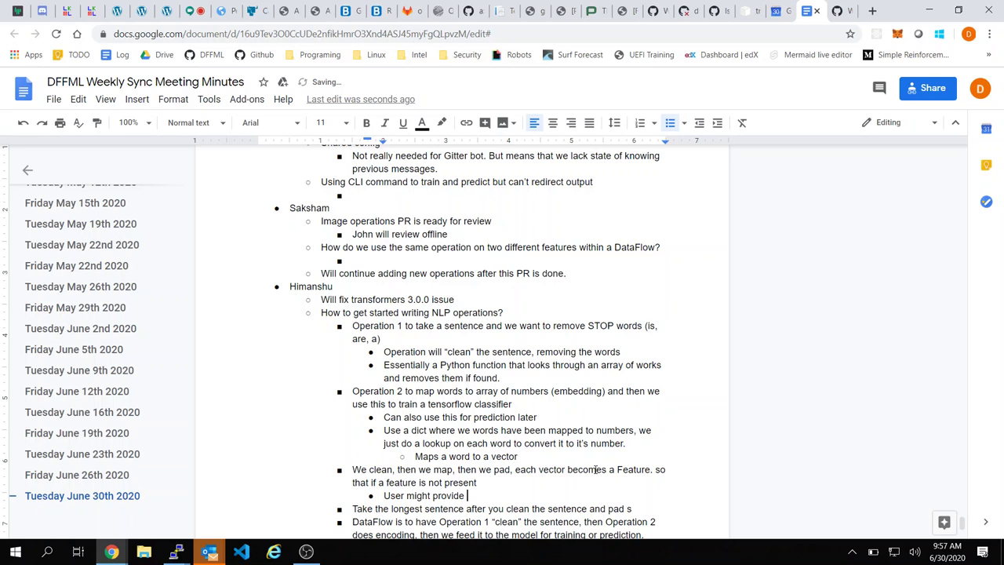
pyautogui.write('max amount of words they want to use')
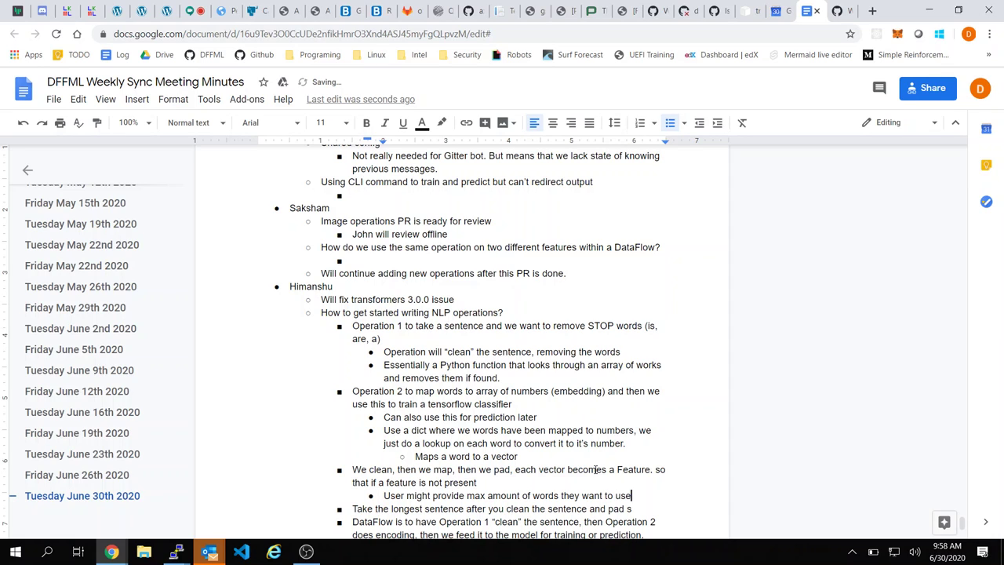
# Step: Extend the maximum-words sub-bullet with the sentence "We truncate or pad each sentence based on this number."
pyautogui.press('BackSpace')
pyautogui.press('BackSpace')
pyautogui.write('se')
pyautogui.press('BackSpace')
pyautogui.press('BackSpace')
pyautogui.press('BackSpace')
pyautogui.write('use. We tr')
pyautogui.write('uncate or p')
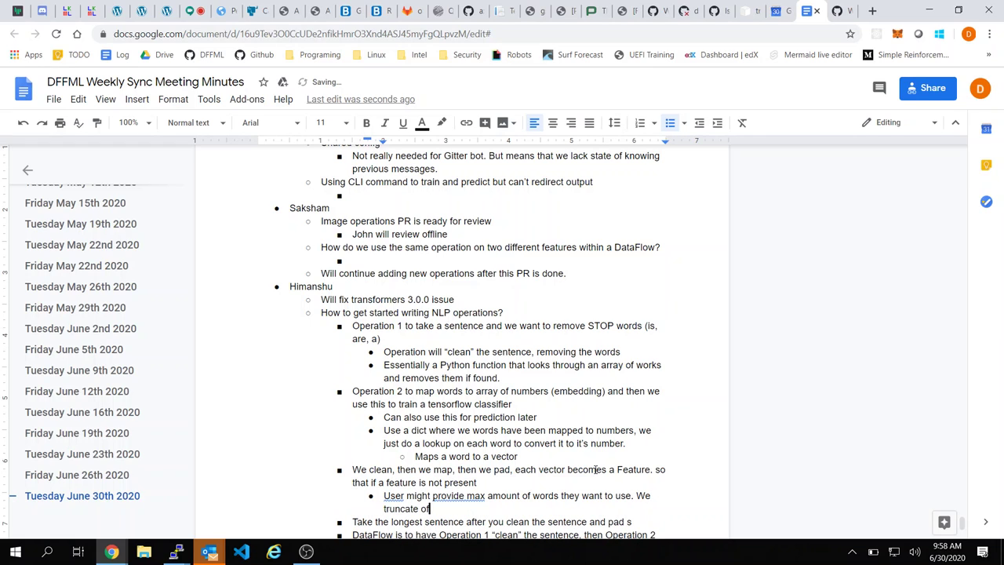
pyautogui.write('ad each sentence based ont hsi')
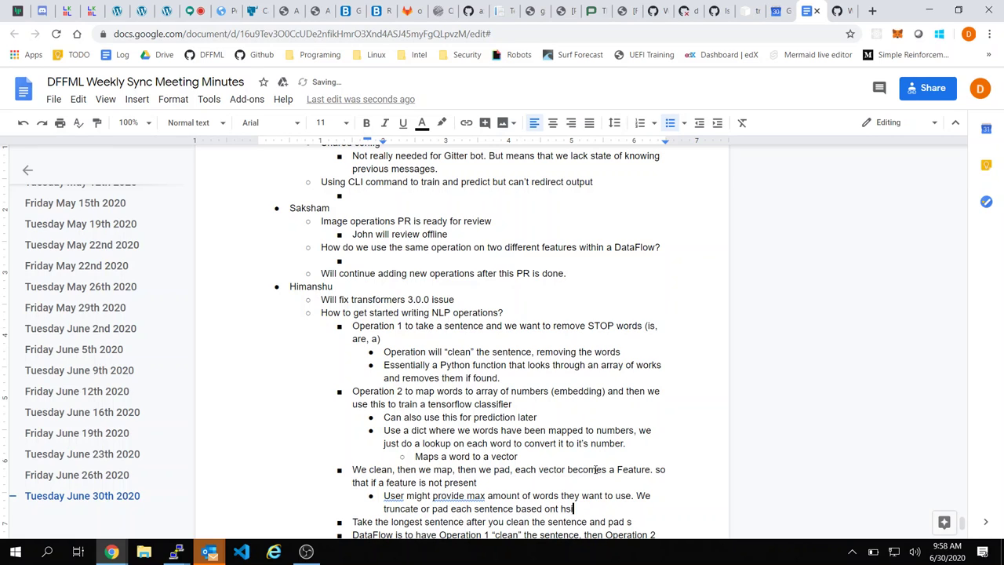
pyautogui.write(' number.')
pyautogui.doubleClick(564, 508)
pyautogui.press('BackSpace')
pyautogui.press('BackSpace')
pyautogui.write('this')
pyautogui.rightClick(462, 496)
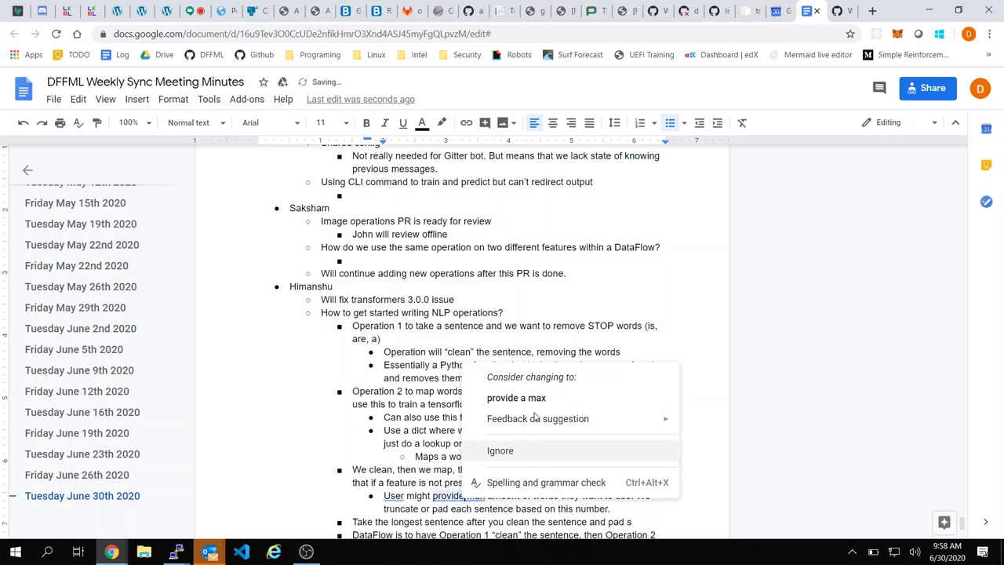
pyautogui.click(426, 456)
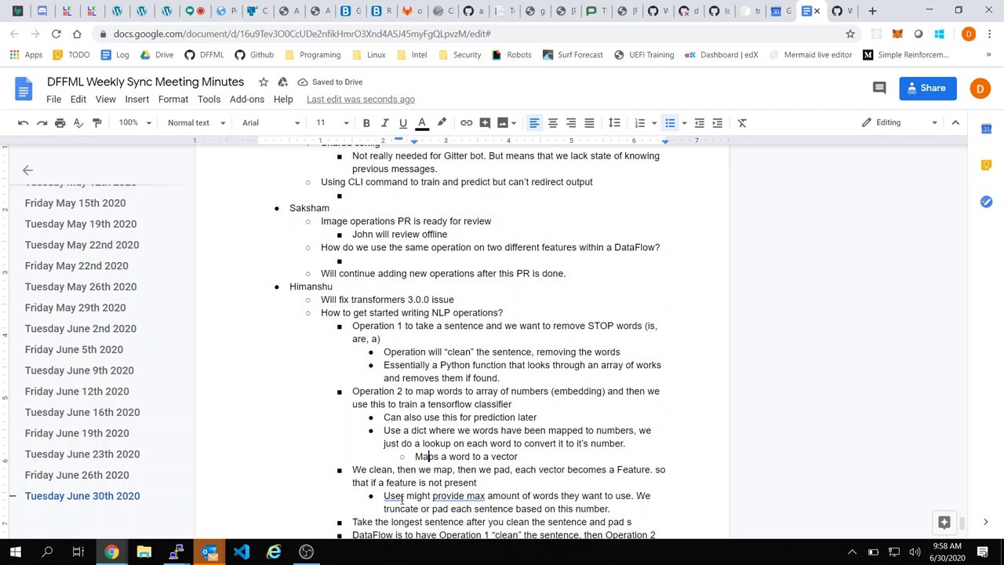
# Step: Accept the grammar suggestions "provide a max" and "Users" in the maximum-words sub-bullet
pyautogui.click(461, 496)
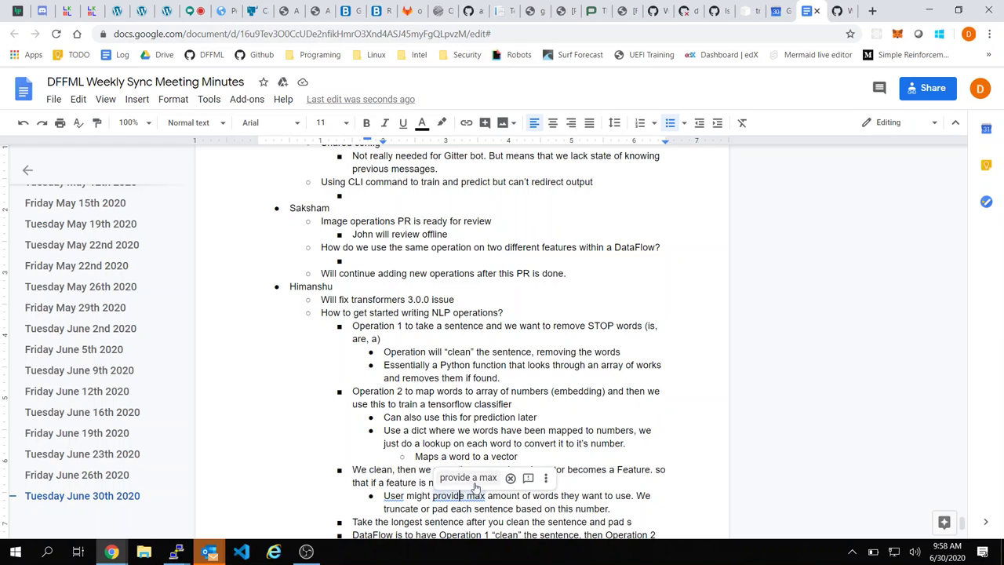
pyautogui.click(468, 477)
pyautogui.click(392, 496)
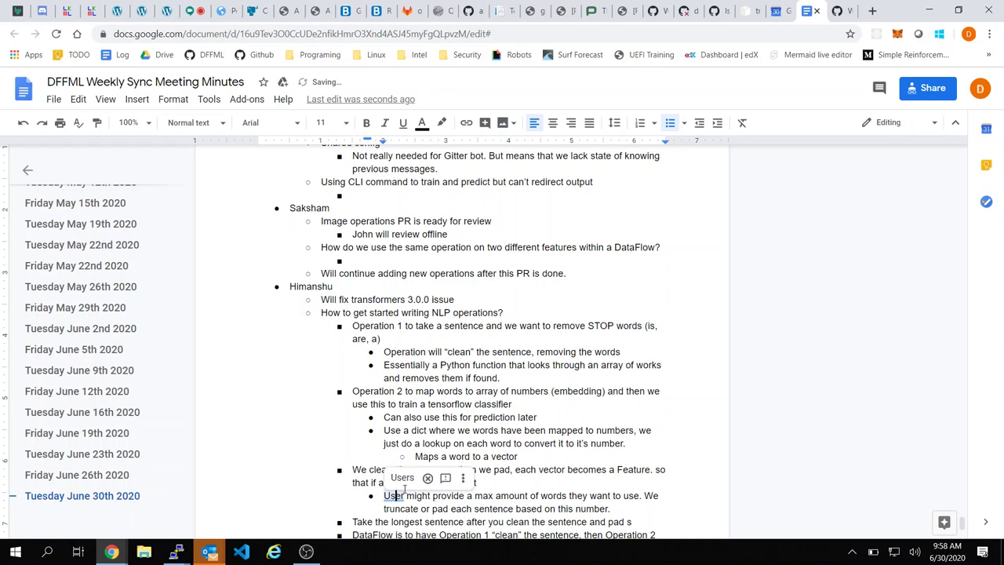
pyautogui.click(413, 477)
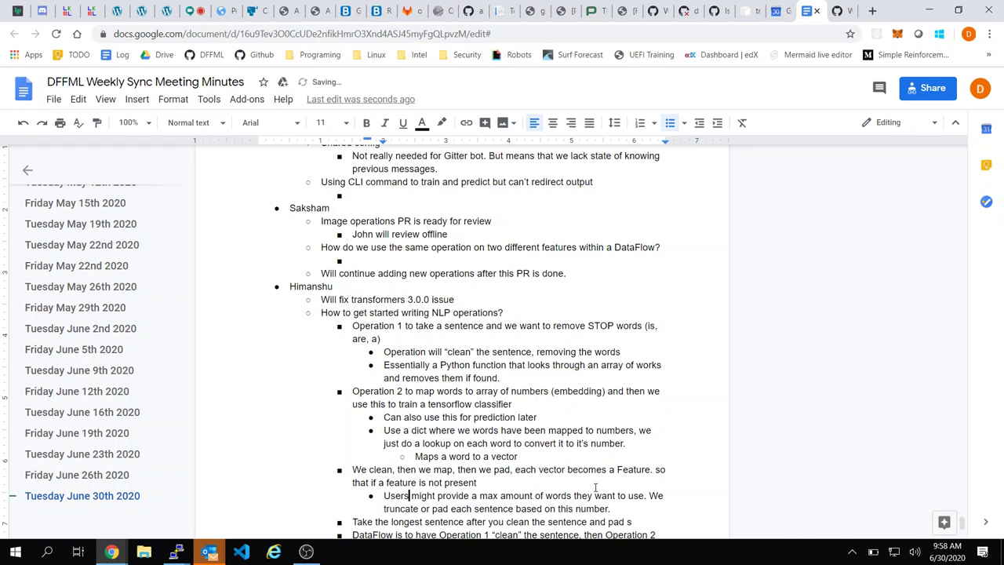
# Step: Start an empty bullet beneath the maximum-words sub-bullet, one level up in the list
pyautogui.click(635, 507)
pyautogui.click(571, 466)
pyautogui.scroll(-1, 572, 466)
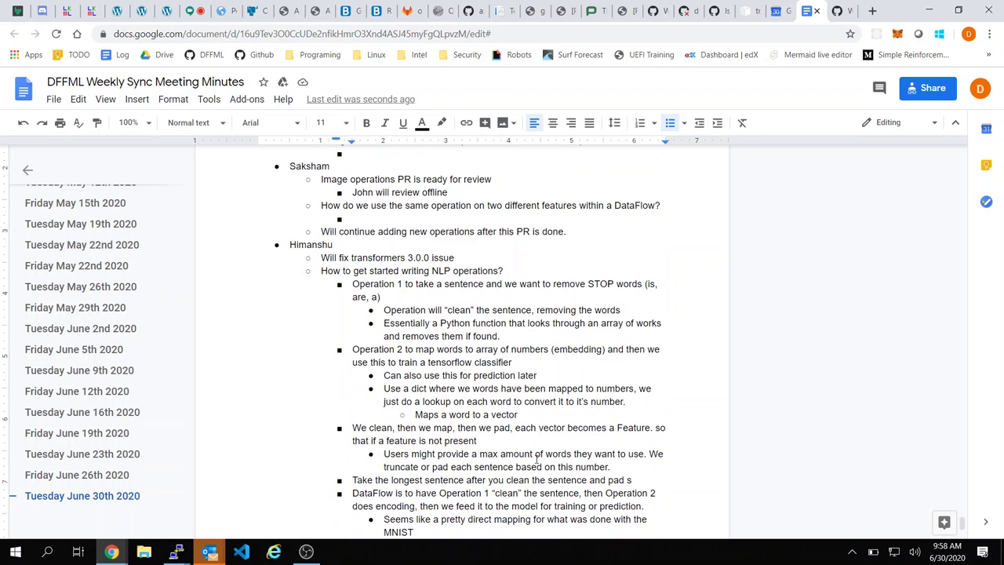
pyautogui.click(532, 457)
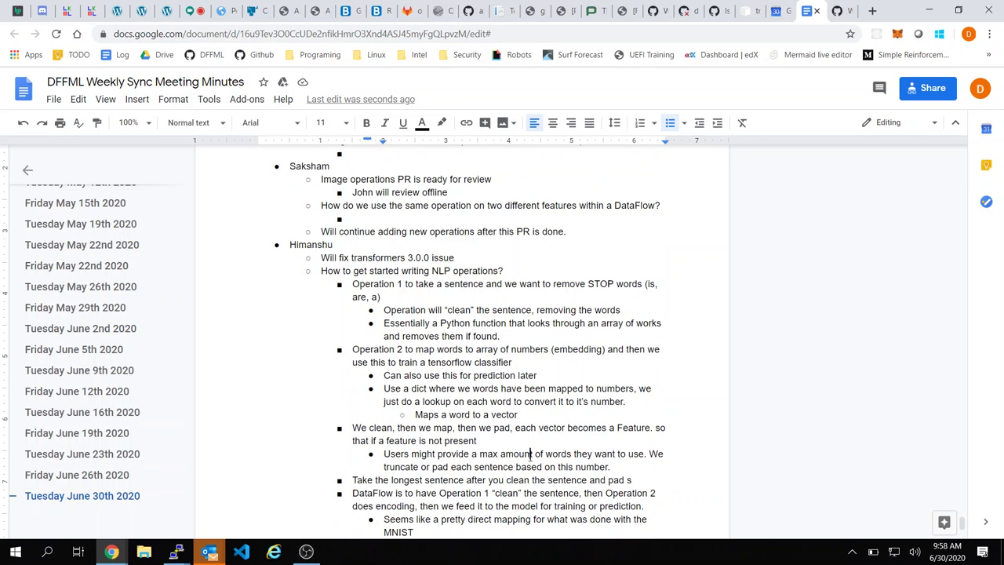
pyautogui.tripleClick(623, 469)
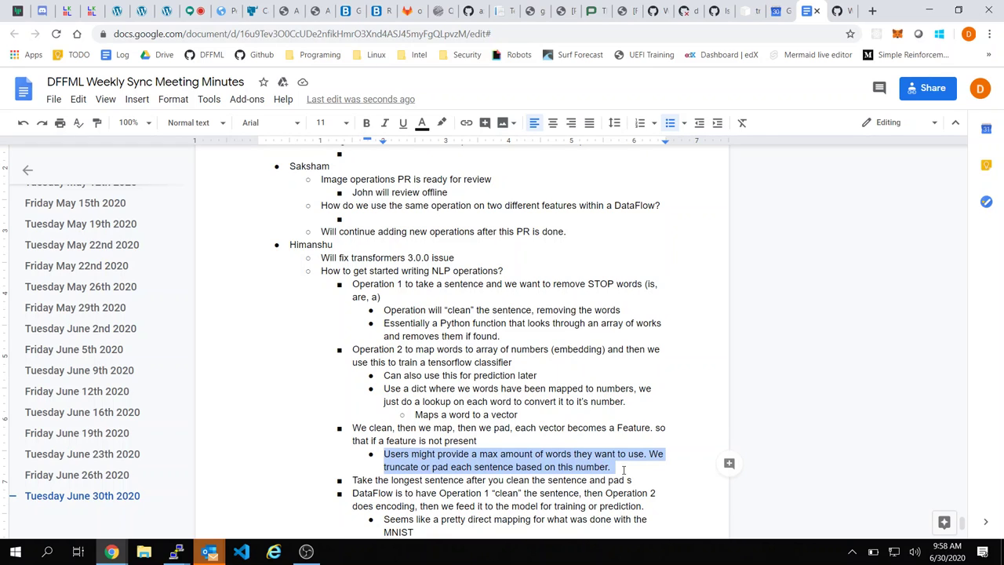
pyautogui.click(624, 469)
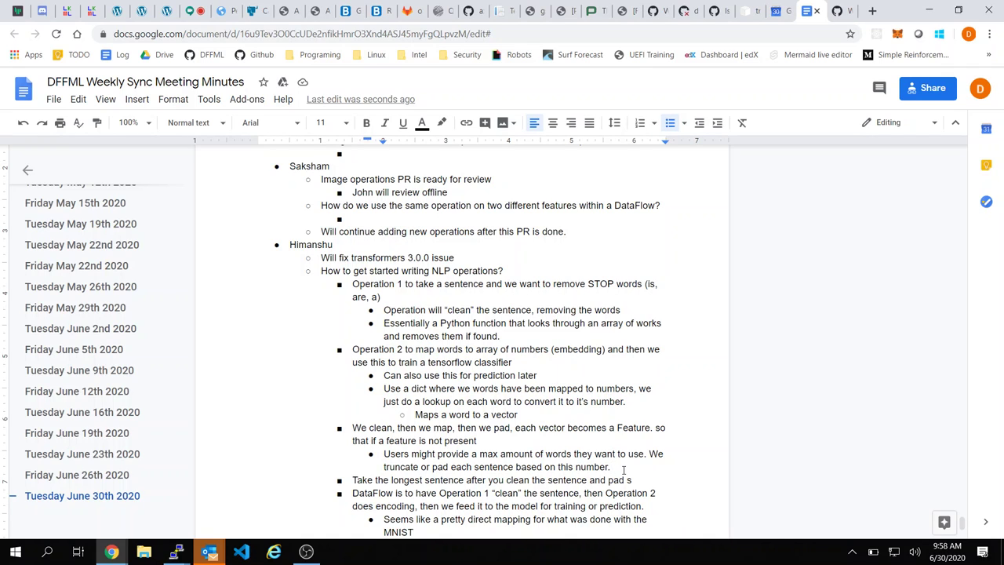
pyautogui.press('Return')
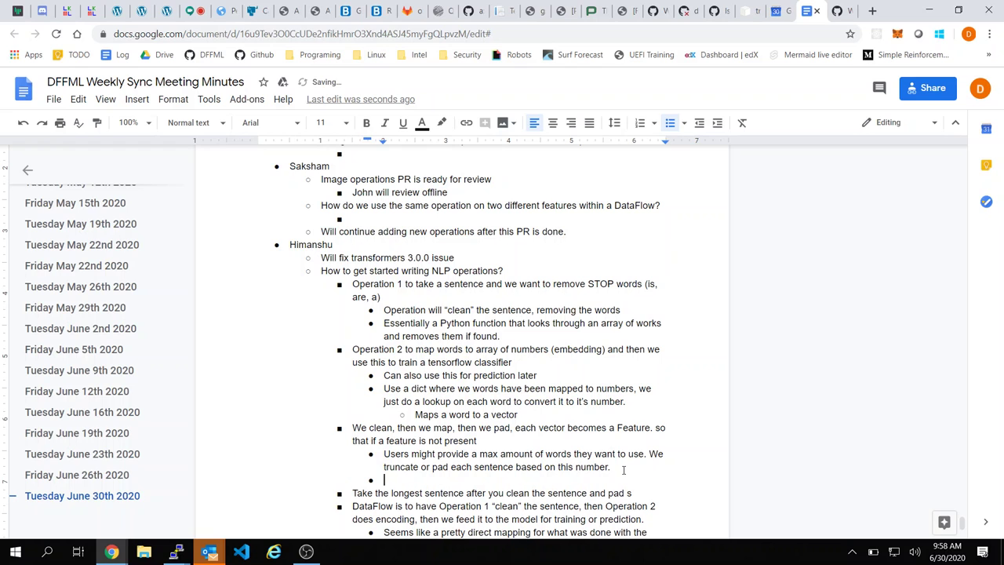
pyautogui.hotkey('shift', 'Tab')
# Step: Replace the empty bullet and the longest-sentence bullet with "We'll make the max number a model config option."
pyautogui.scroll(-1, 478, 438)
pyautogui.scroll(-2, 463, 423)
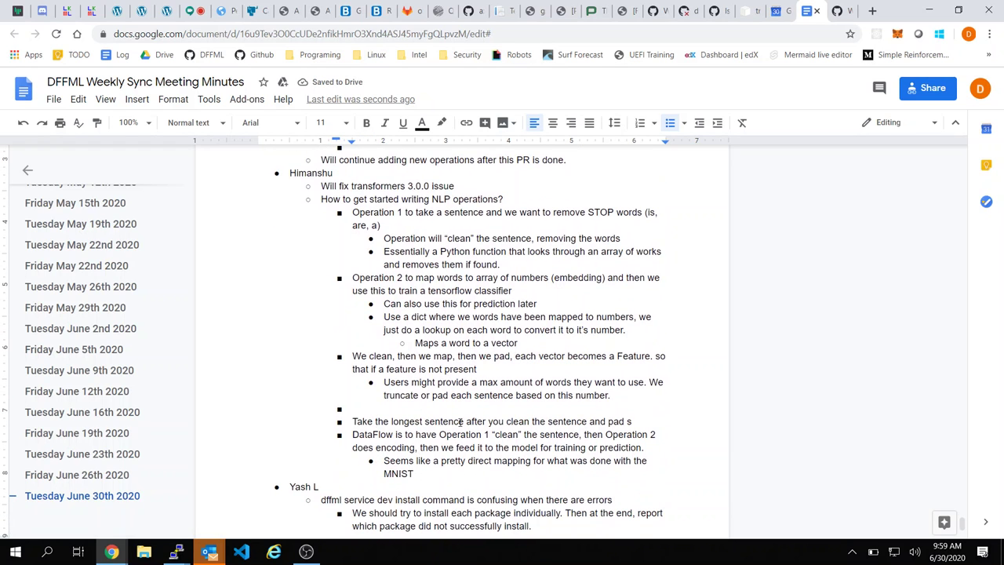
pyautogui.click(639, 421)
pyautogui.moveTo(442, 395); pyautogui.dragTo(488, 408)
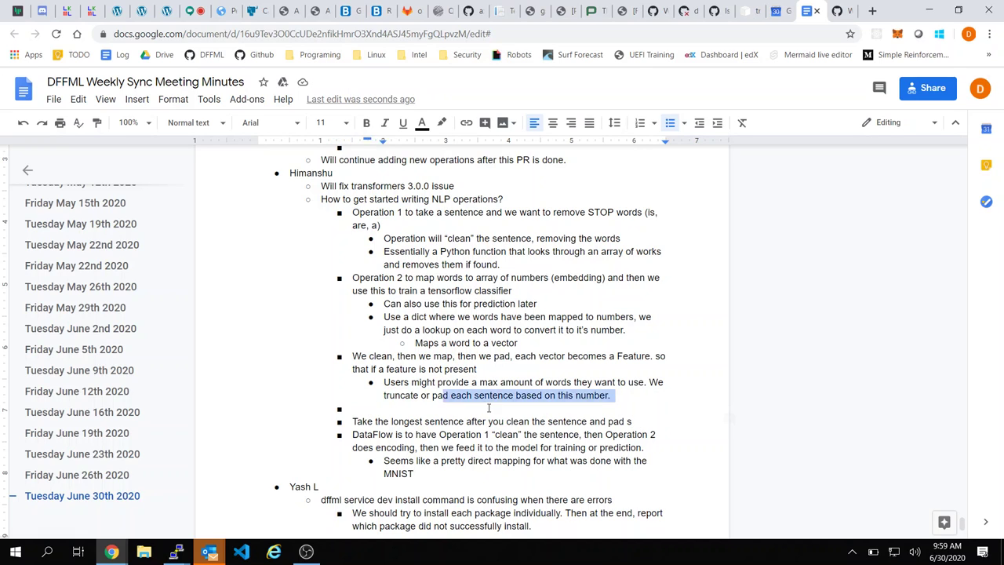
pyautogui.moveTo(605, 413); pyautogui.dragTo(666, 421)
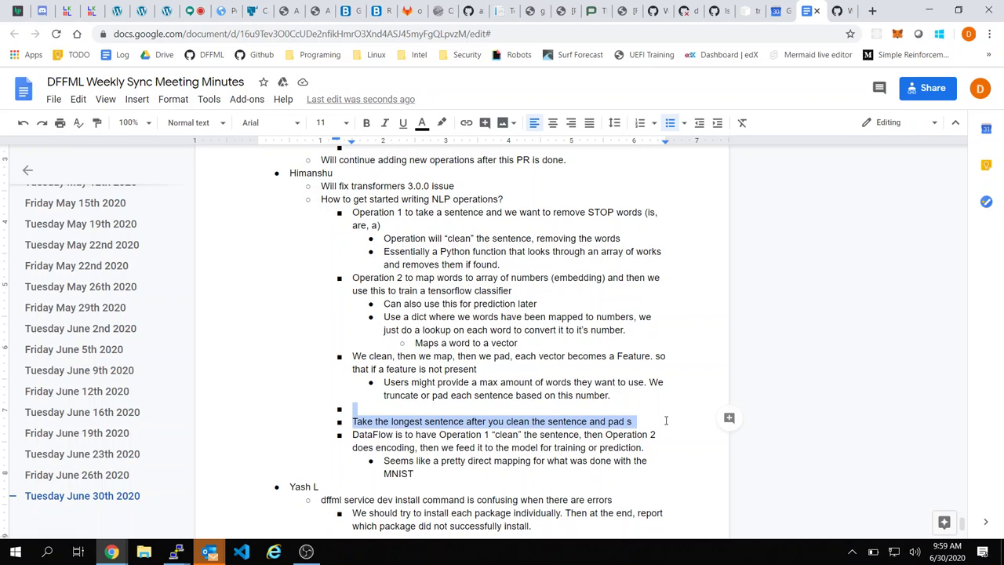
pyautogui.write("We'll make the ")
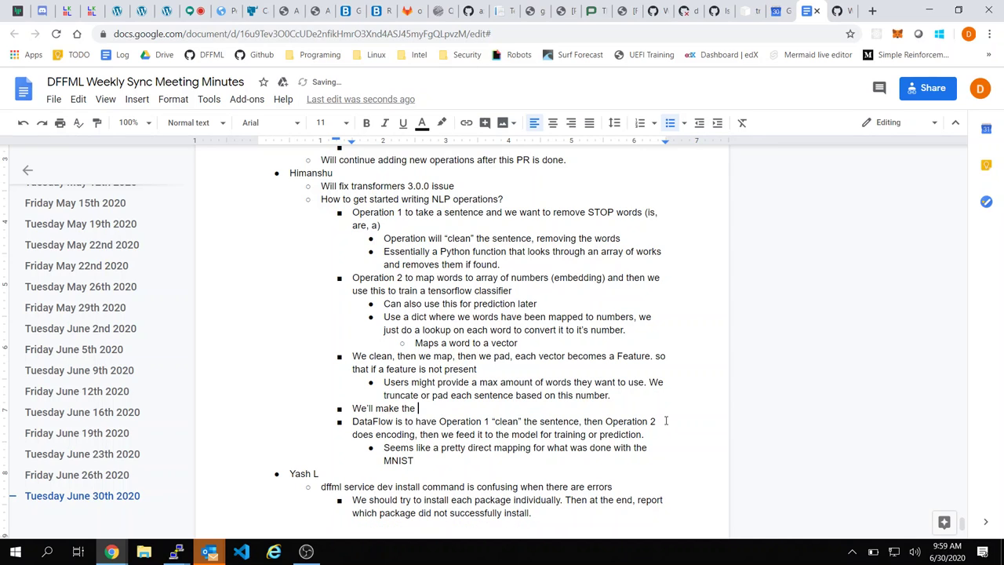
pyautogui.write('nu')
pyautogui.write('ax number a ')
pyautogui.write('model config ')
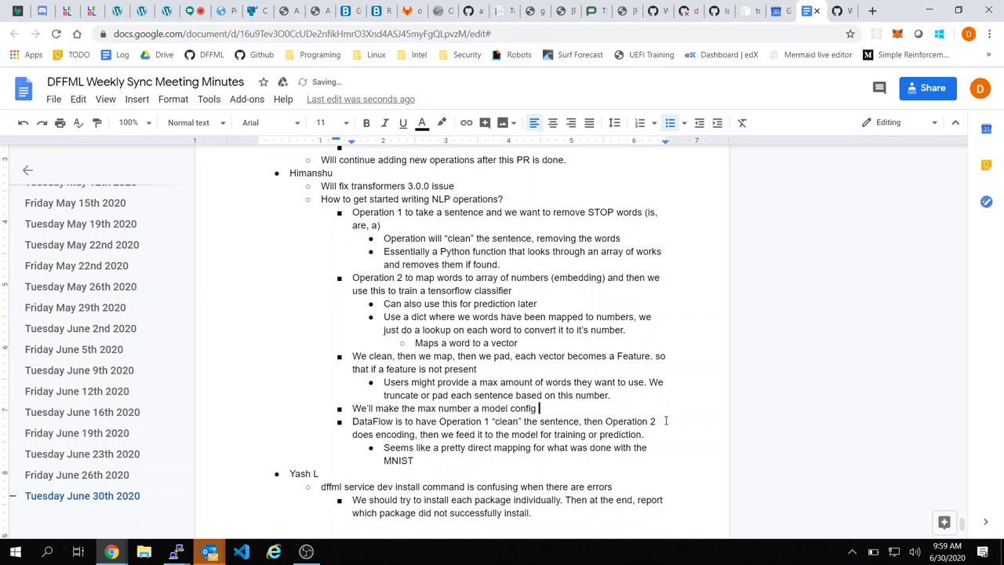
pyautogui.write('option. The ')
# Step: Continue the config option bullet with "The model will take the array of arrays (aka the sentence transformed"
pyautogui.write('model will ta')
pyautogui.write('ke the ')
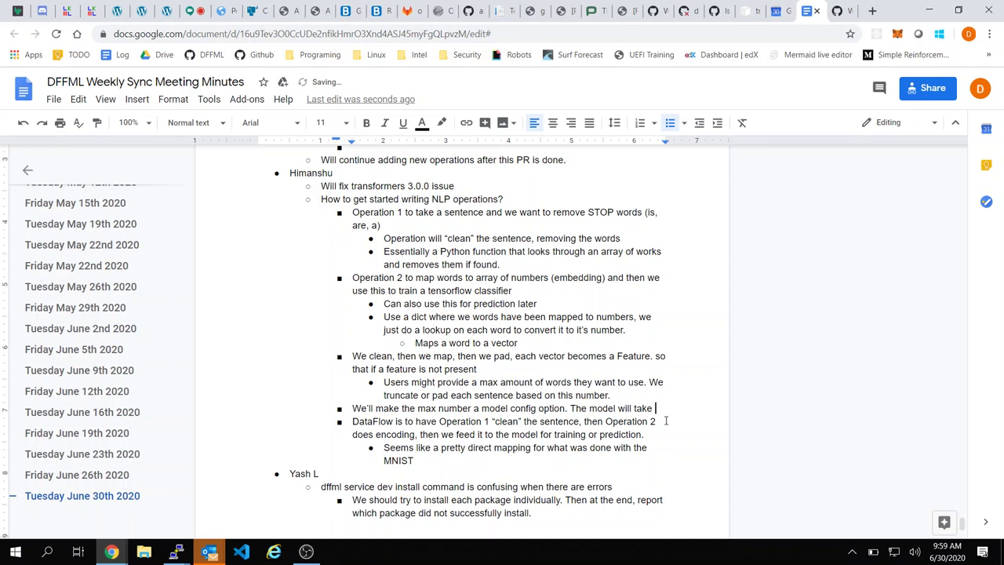
pyautogui.write('ar')
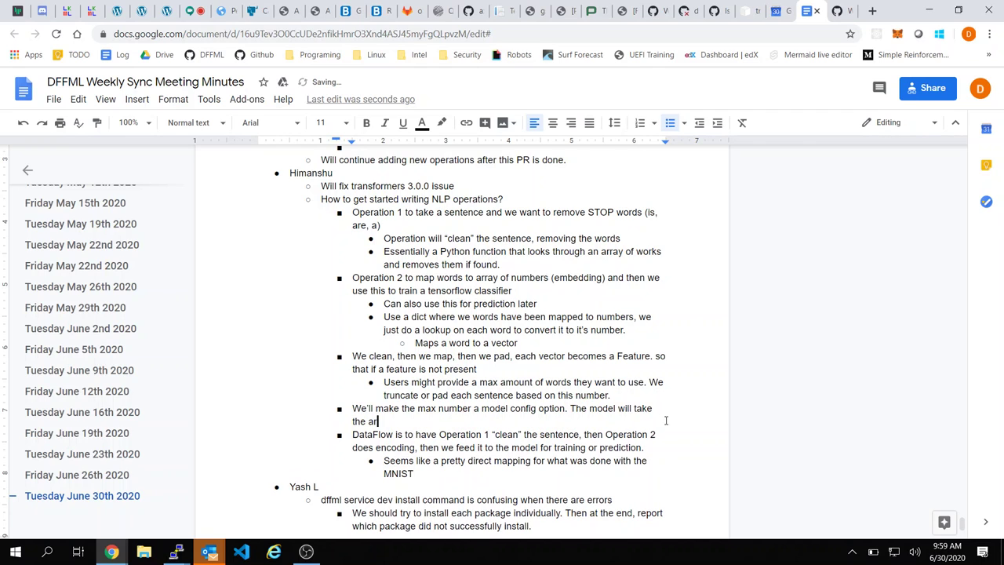
pyautogui.write('ray of arrays (aka the feature')
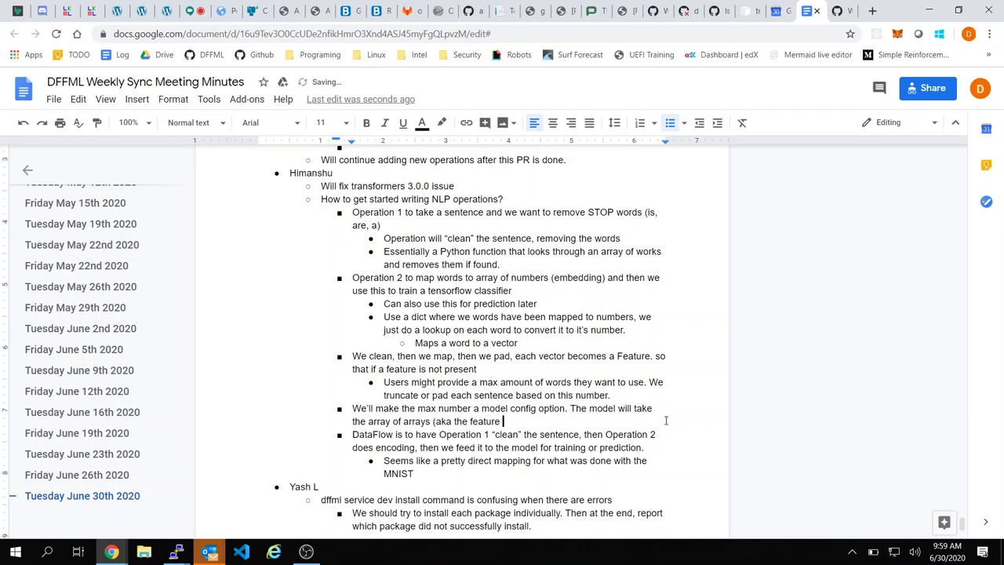
pyautogui.press('BackSpace')
pyautogui.press('BackSpace')
pyautogui.press('BackSpace')
pyautogui.press('BackSpace')
pyautogui.press('BackSpace')
pyautogui.press('BackSpace')
pyautogui.press('BackSpace')
pyautogui.press('BackSpace')
pyautogui.write('senen')
pyautogui.press('BackSpace')
pyautogui.press('BackSpace')
pyautogui.write('tence transformed')
pyautogui.press('BackSpace')
pyautogui.press('BackSpace')
pyautogui.press('BackSpace')
pyautogui.press('BackSpace')
pyautogui.press('BackSpace')
pyautogui.press('BackSpace')
pyautogui.write('formed ')
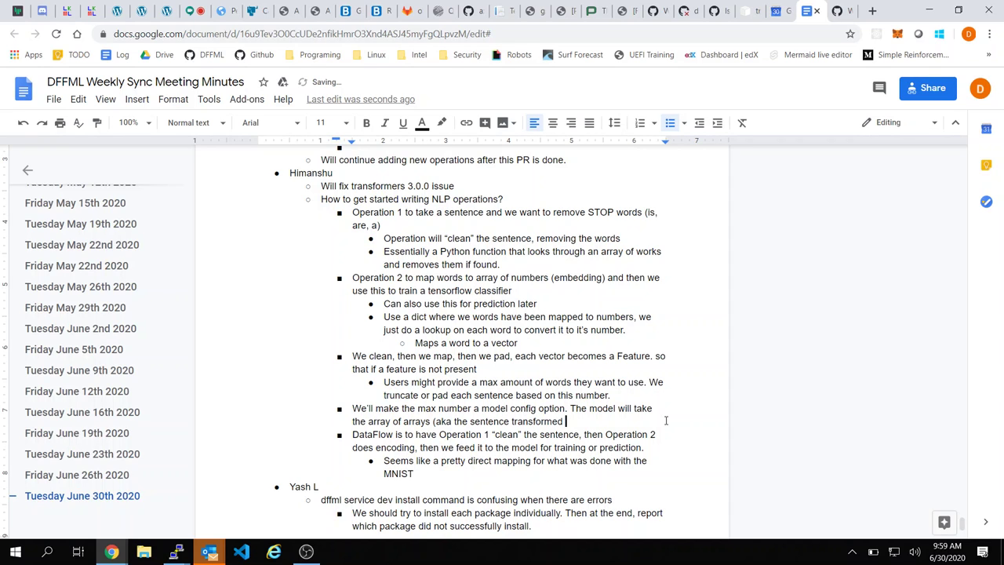
# Step: Finish the parenthesis with "into an array of each word vector as each entry in the array)."
pyautogui.write('into an r')
pyautogui.press('BackSpace')
pyautogui.write('array w')
pyautogui.press('BackSpace')
pyautogui.write('of each word')
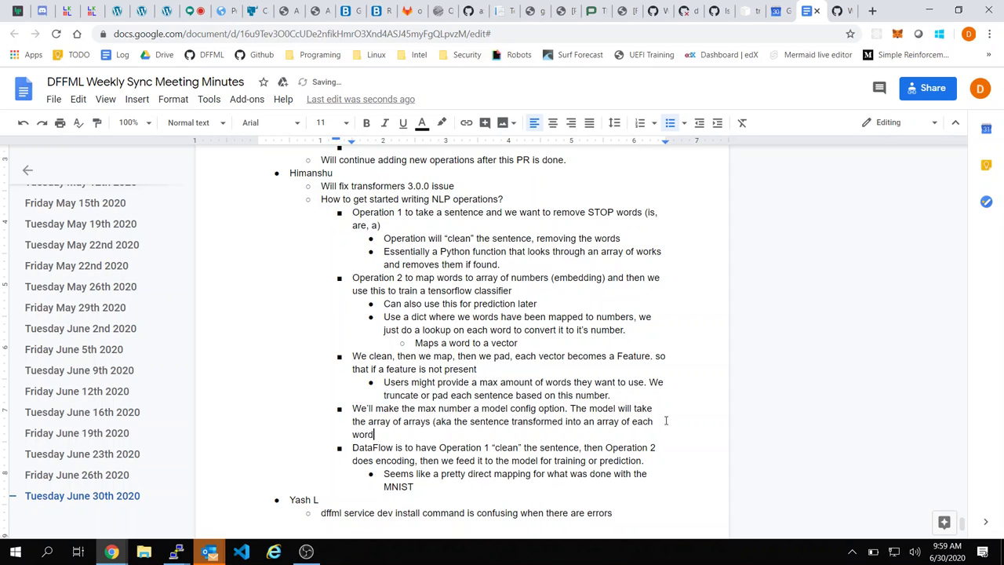
pyautogui.write(' vector as each entry in the array).')
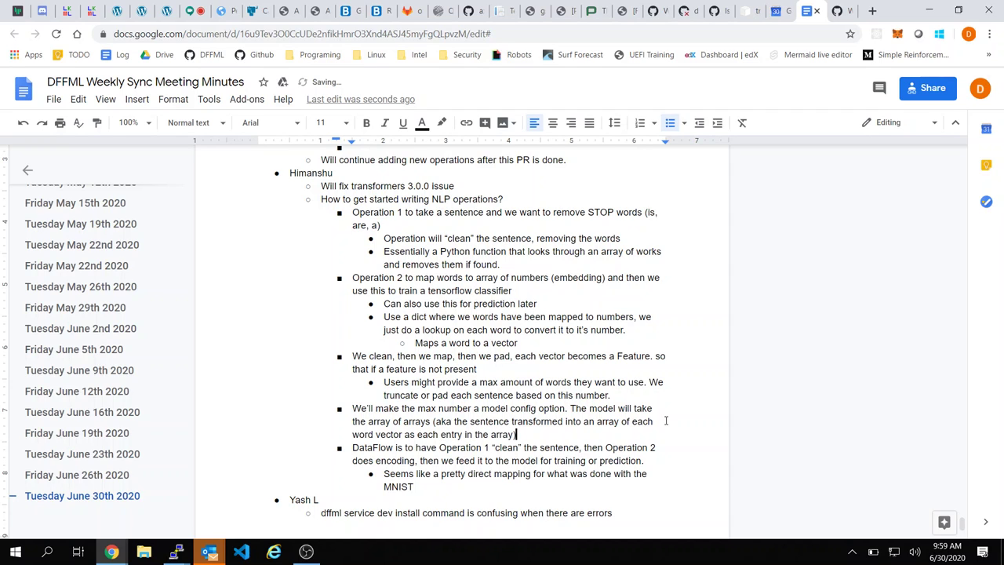
pyautogui.click(625, 399)
pyautogui.click(582, 429)
pyautogui.click(662, 457)
pyautogui.click(600, 475)
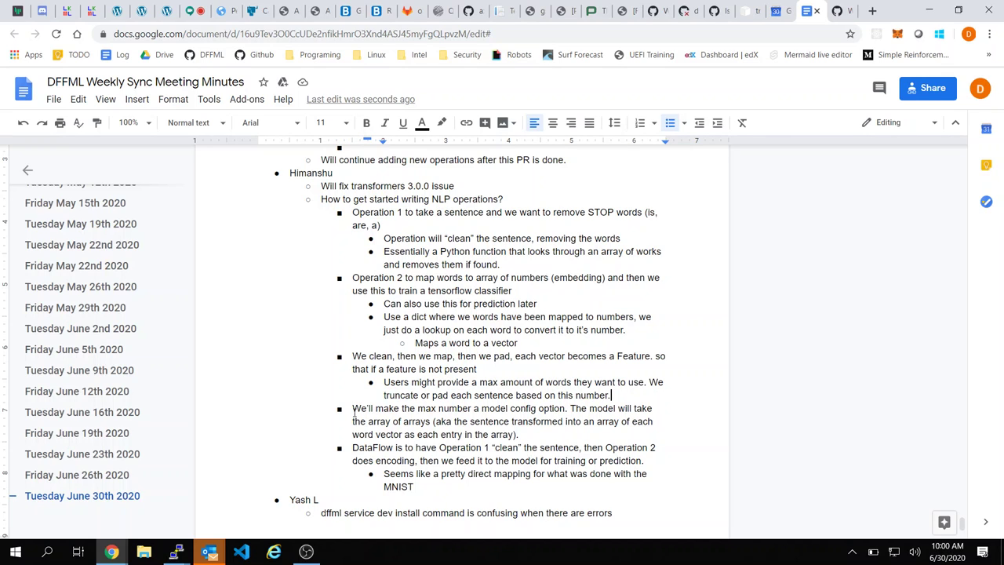
# Step: Reword "a model config option" in the max number bullet as "a config option to operation 2"
pyautogui.moveTo(353, 413); pyautogui.dragTo(493, 408)
pyautogui.click(560, 407)
pyautogui.doubleClick(499, 408)
pyautogui.press('BackSpace')
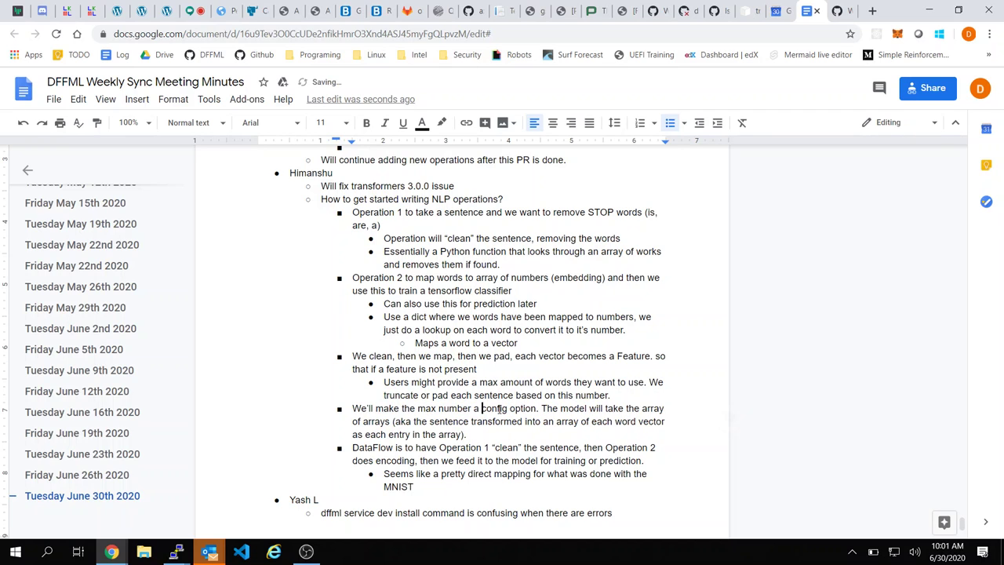
pyautogui.write('to operation ')
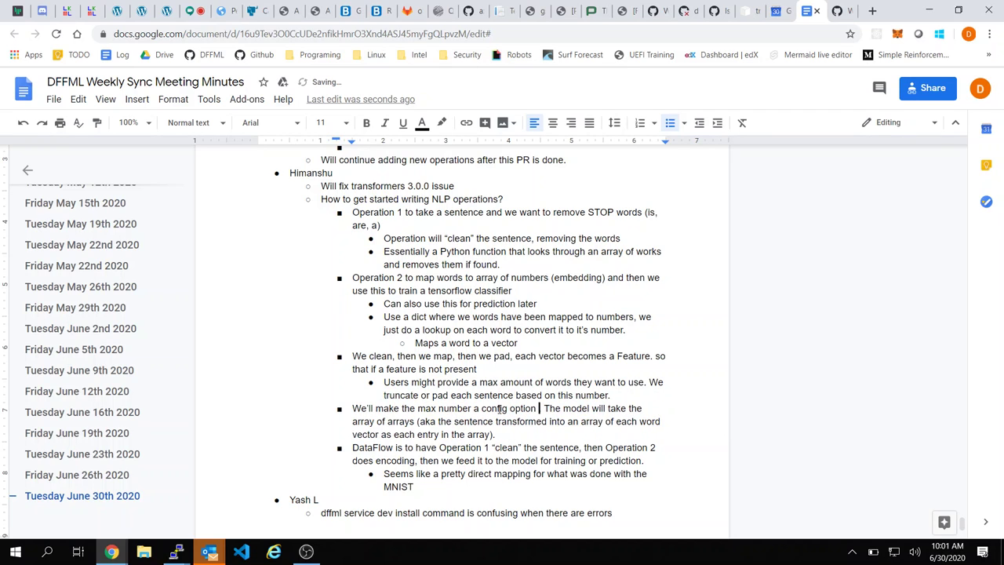
pyautogui.write('2.')
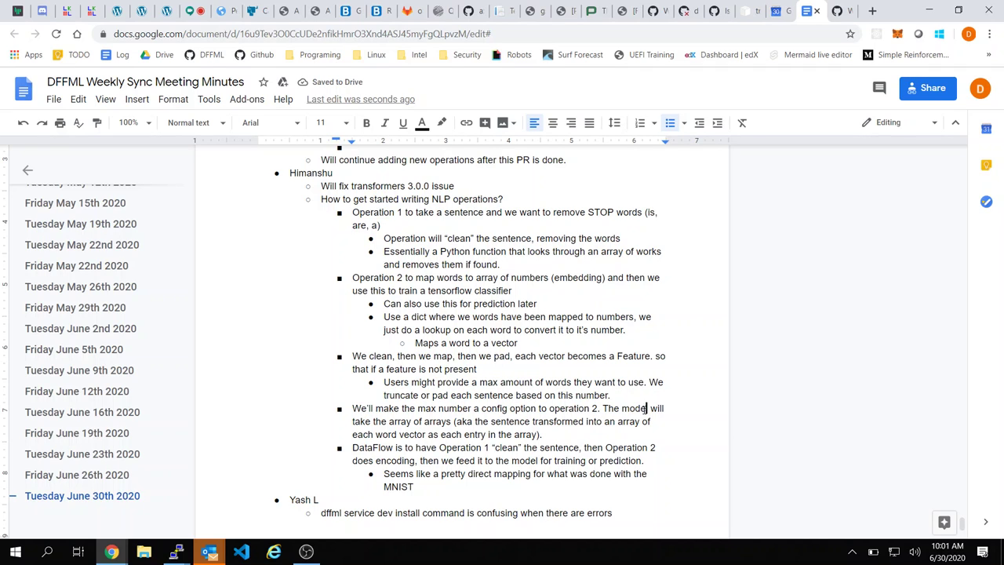
# Step: Replace "The model will" with "It will" in the second sentence of the max number bullet
pyautogui.doubleClick(644, 409)
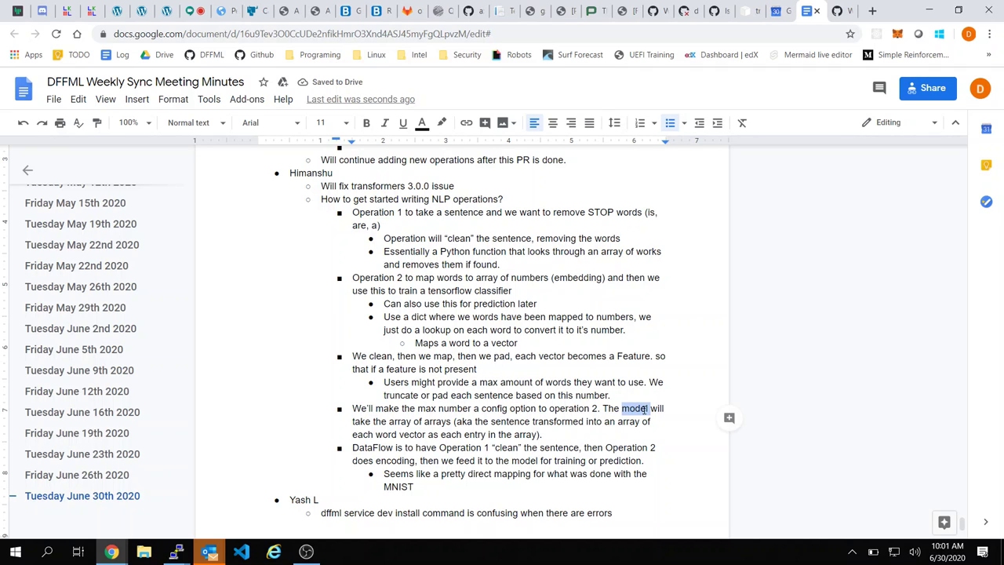
pyautogui.press('Delete')
pyautogui.press('Delete')
pyautogui.press('Delete')
pyautogui.press('Delete')
pyautogui.press('Delete')
pyautogui.press('Delete')
pyautogui.press('Delete')
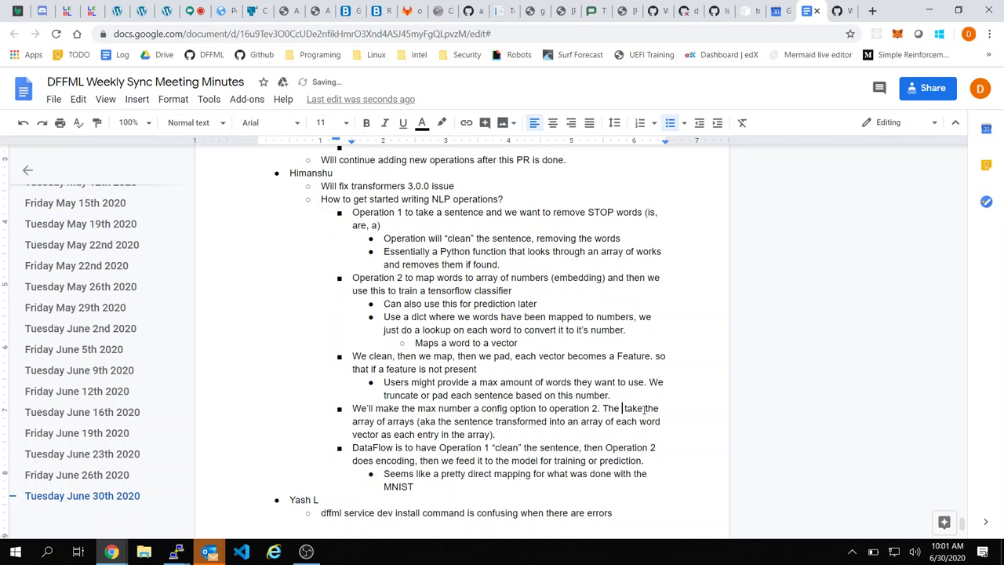
pyautogui.press('BackSpace')
pyautogui.press('BackSpace')
pyautogui.press('BackSpace')
pyautogui.press('BackSpace')
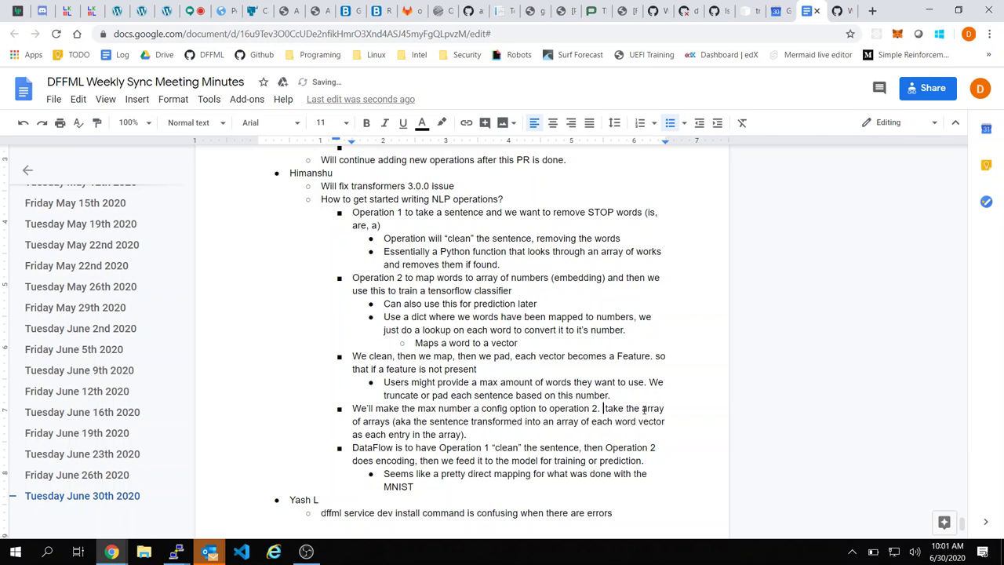
pyautogui.write('It will')
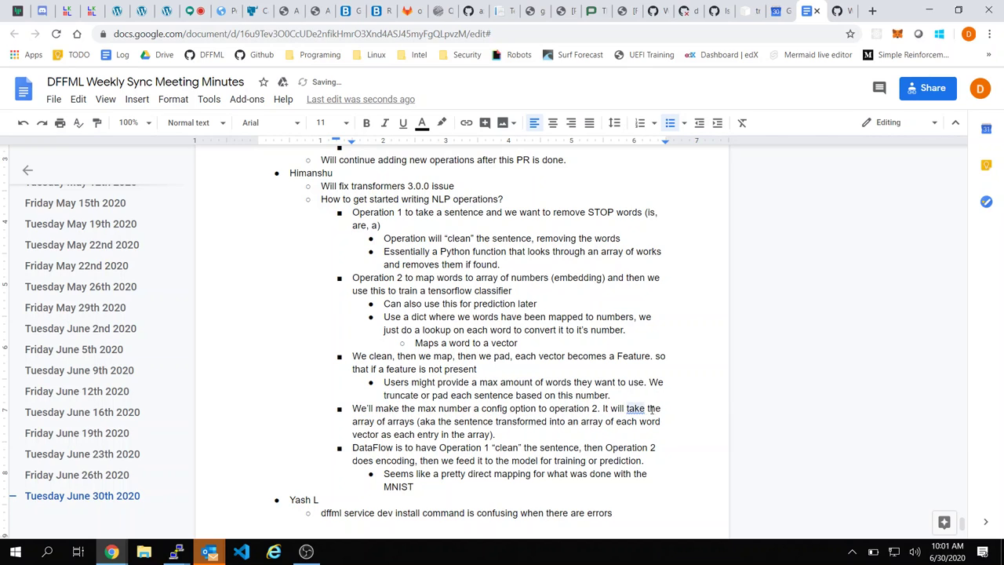
# Step: Replace "take" with "output" after "It will" in the max number bullet
pyautogui.rightClick(631, 408)
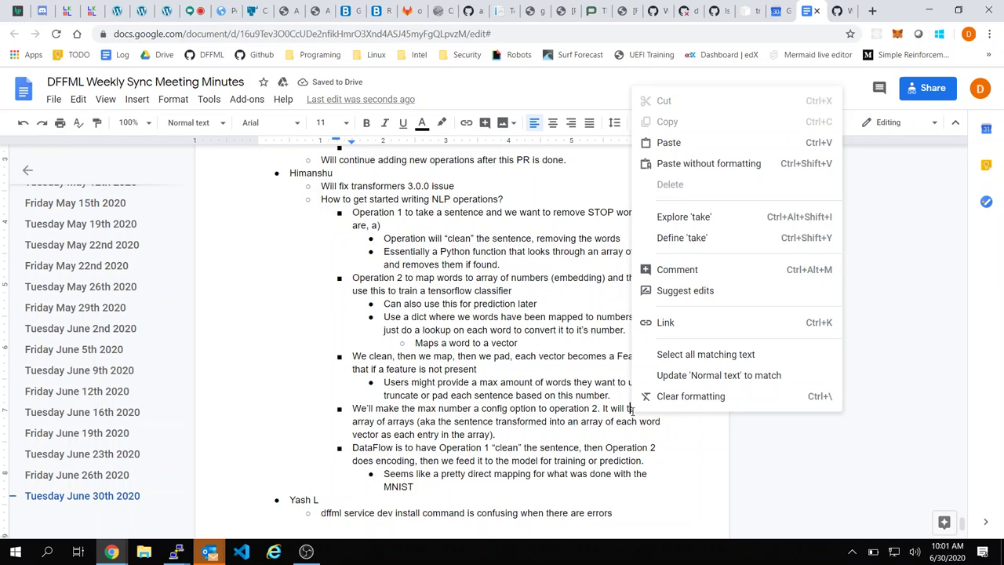
pyautogui.click(596, 382)
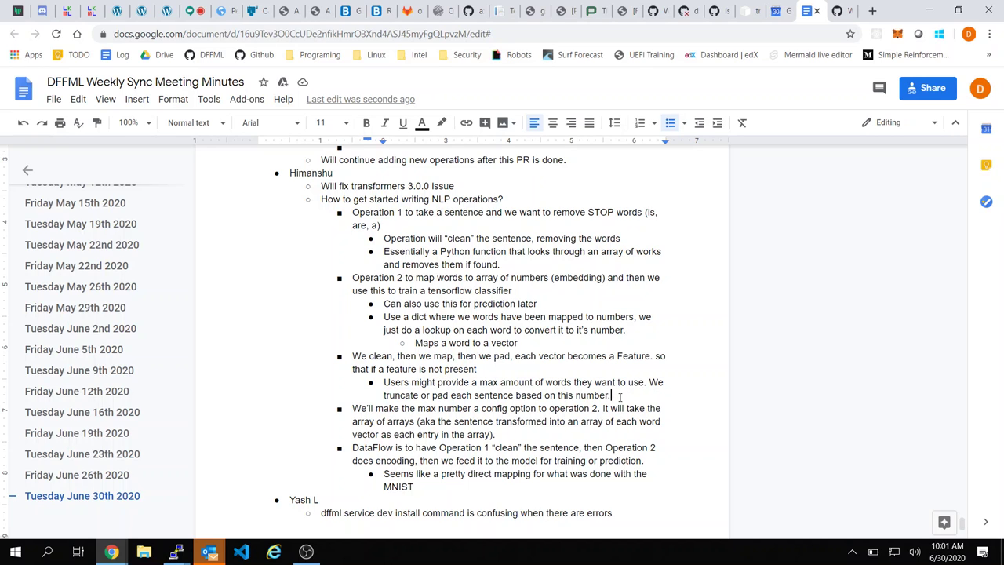
pyautogui.click(534, 432)
pyautogui.doubleClick(635, 408)
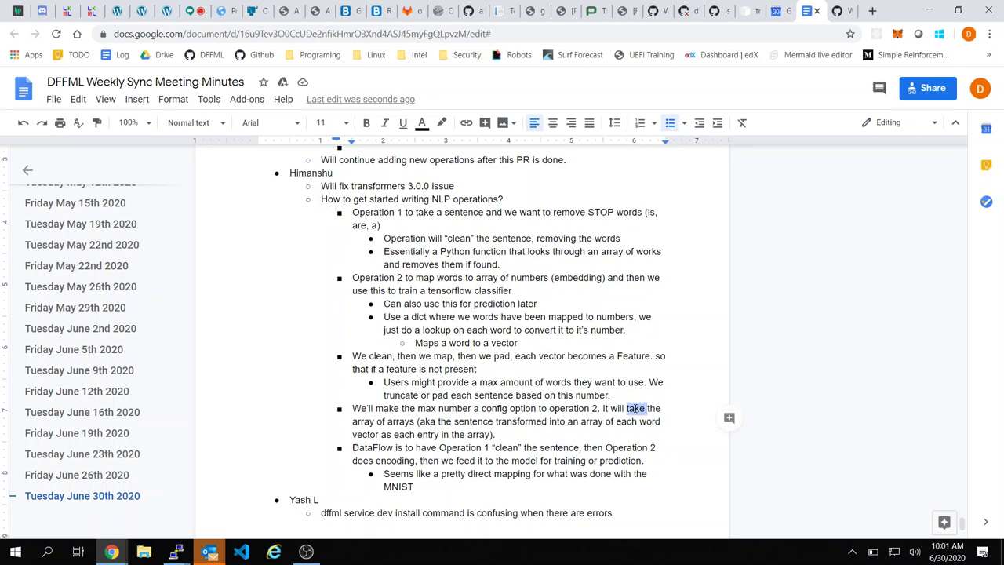
pyautogui.write('output')
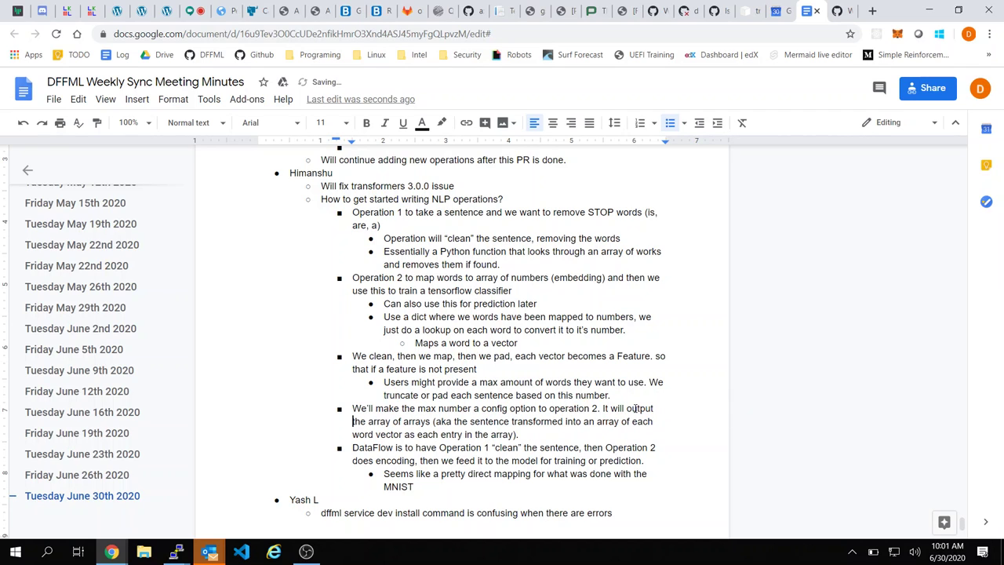
# Step: End the max number bullet with "as the feature." after the parenthesis and ignore the incoming chat message
pyautogui.click(519, 434)
pyautogui.press('BackSpace')
pyautogui.write('as the feature.')
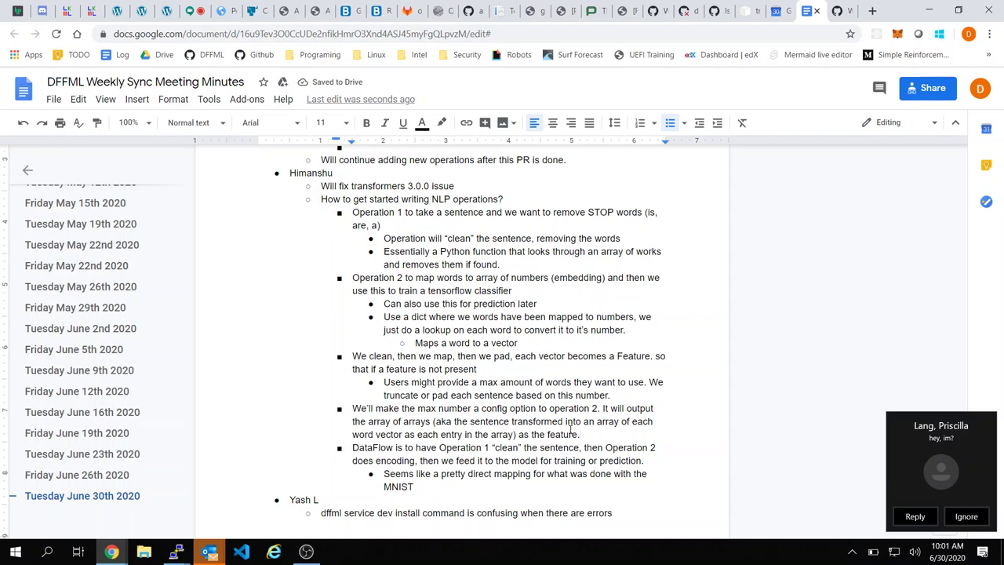
pyautogui.click(972, 516)
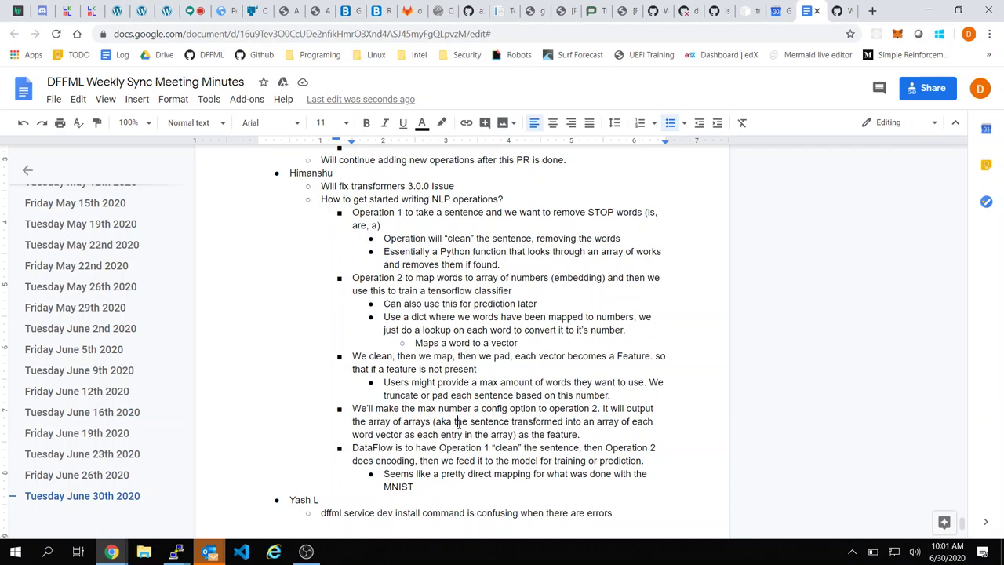
pyautogui.click(497, 485)
pyautogui.scroll(1, 486, 429)
pyautogui.scroll(-1, 480, 428)
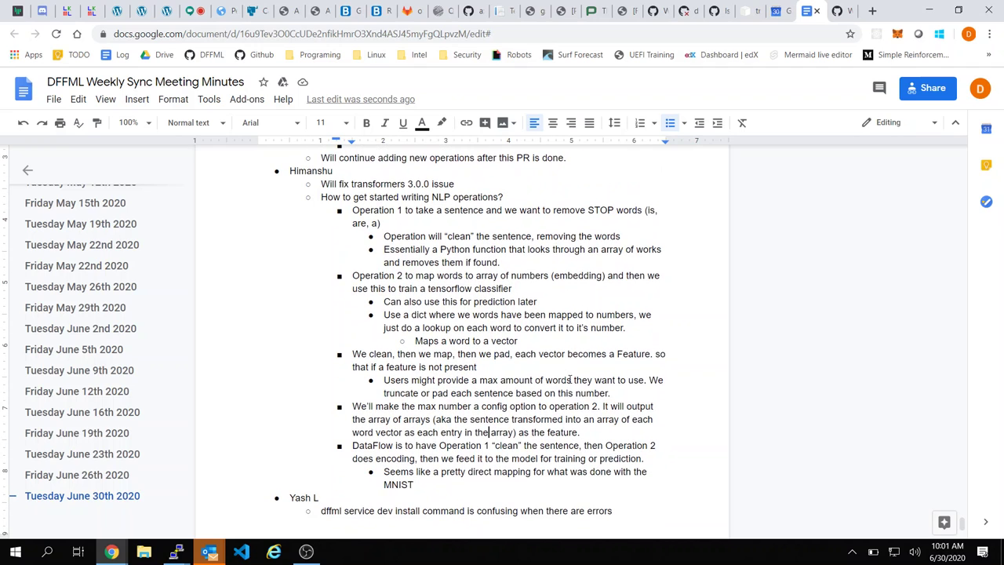
pyautogui.click(508, 474)
pyautogui.scroll(1, 510, 473)
pyautogui.scroll(1, 510, 473)
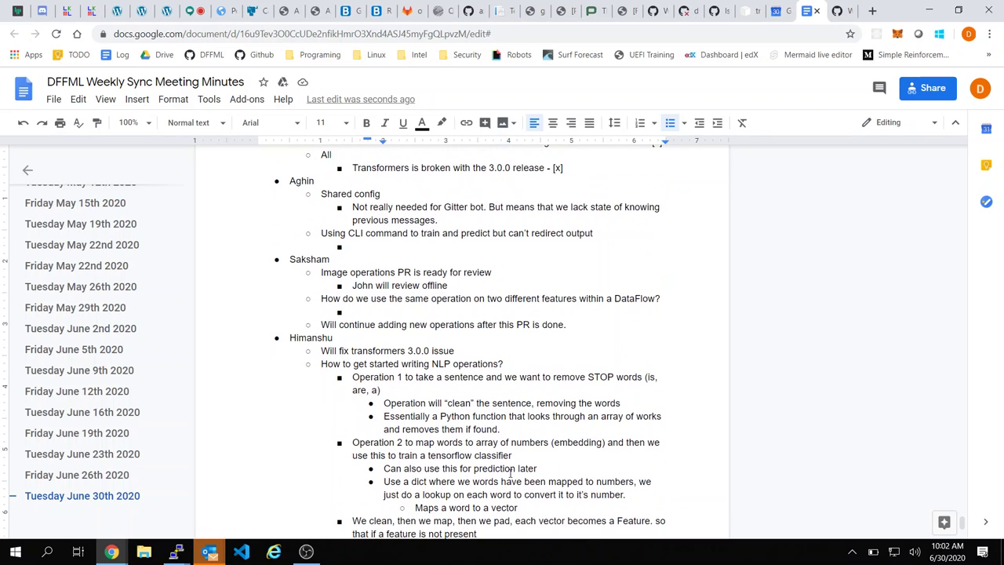
# Step: Add an empty bullet after "Will continue adding new operations after this PR is done." and mark the NLP operations agenda item [x]
pyautogui.click(606, 327)
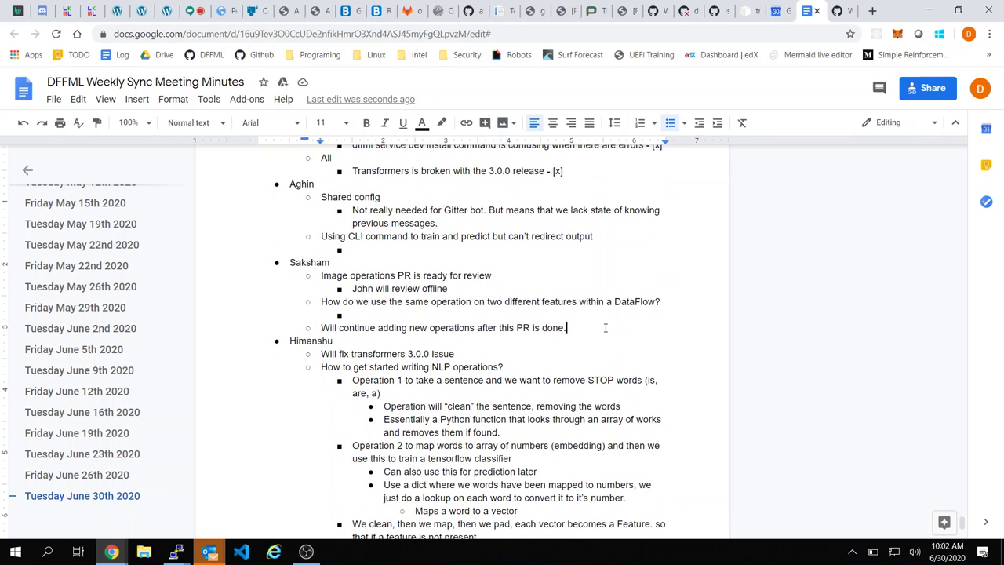
pyautogui.press('Return')
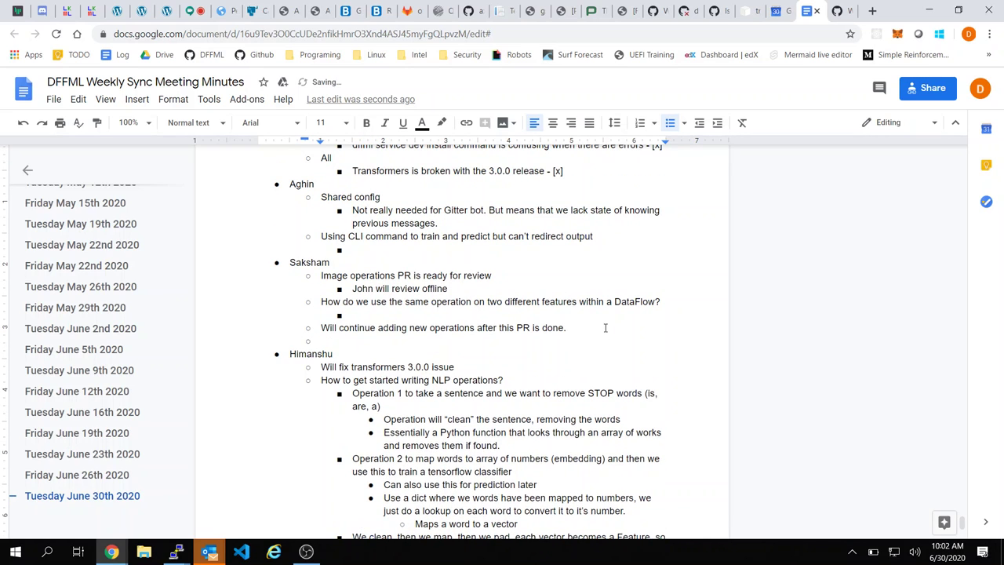
pyautogui.scroll(5, 602, 325)
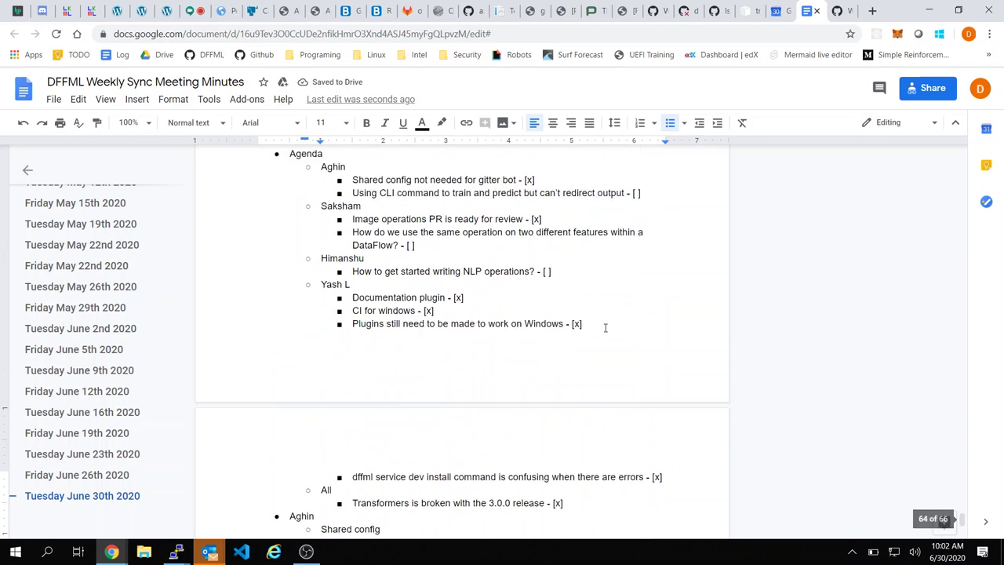
pyautogui.click(574, 312)
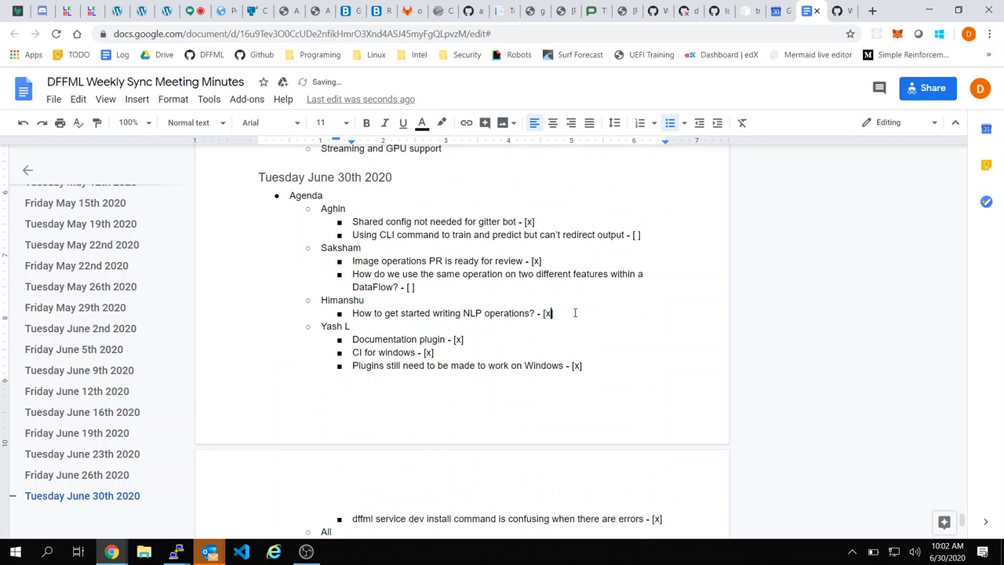
pyautogui.scroll(-3, 574, 312)
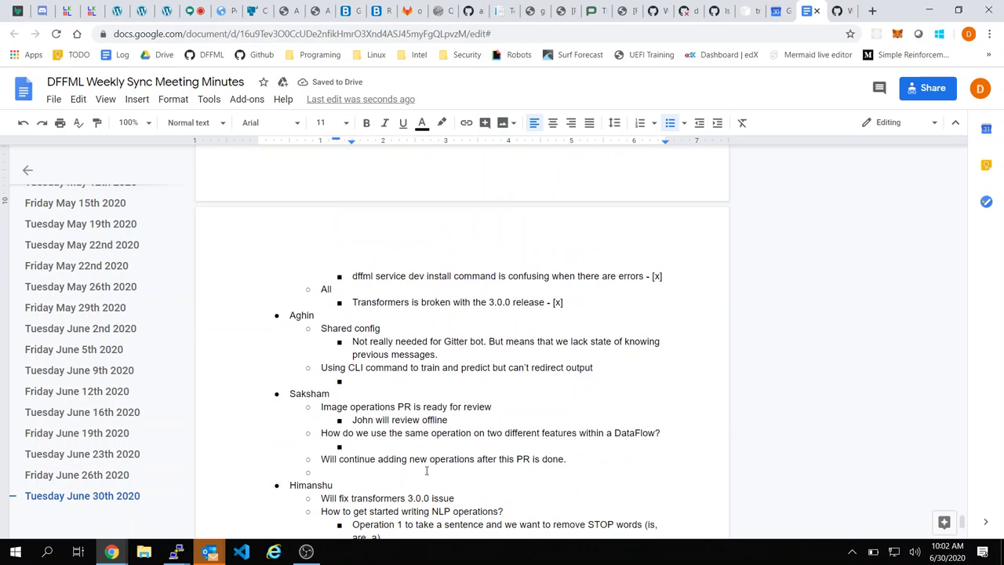
pyautogui.click(427, 470)
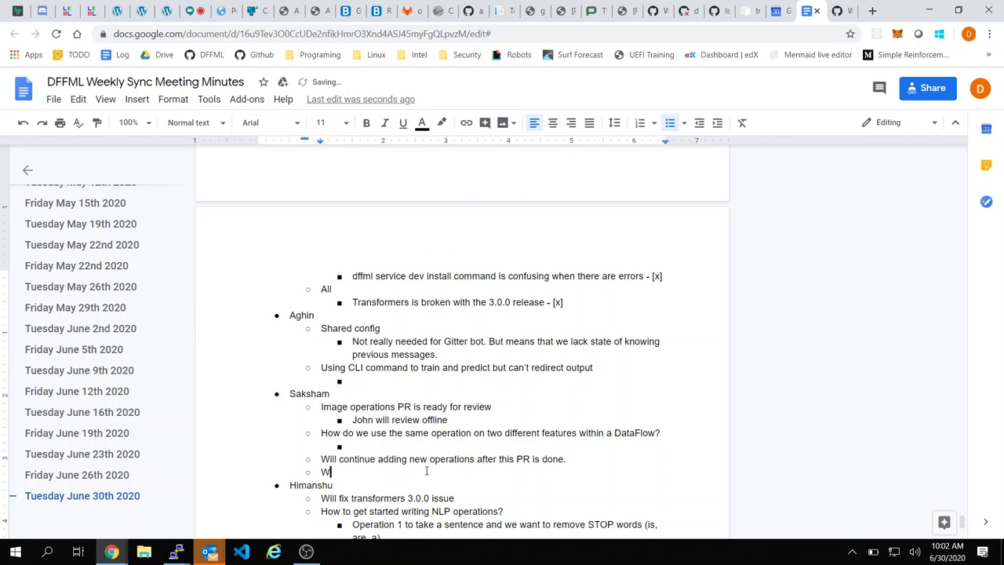
pyautogui.write('We need')
pyautogui.press('BackSpace')
pyautogui.press('BackSpace')
pyautogui.press('BackSpace')
pyautogui.press('BackSpace')
pyautogui.press('BackSpace')
pyautogui.press('BackSpace')
pyautogui.press('BackSpace')
pyautogui.press('BackSpace')
# Step: Switch to GitHub, open the intel/dffml repository and search its code for "remap"
pyautogui.click(837, 10)
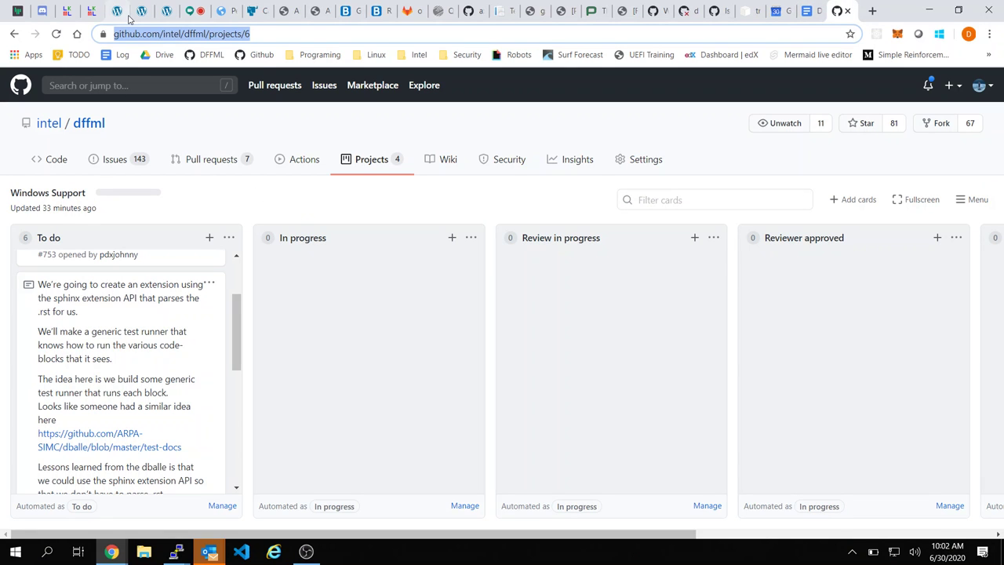
pyautogui.write('inte')
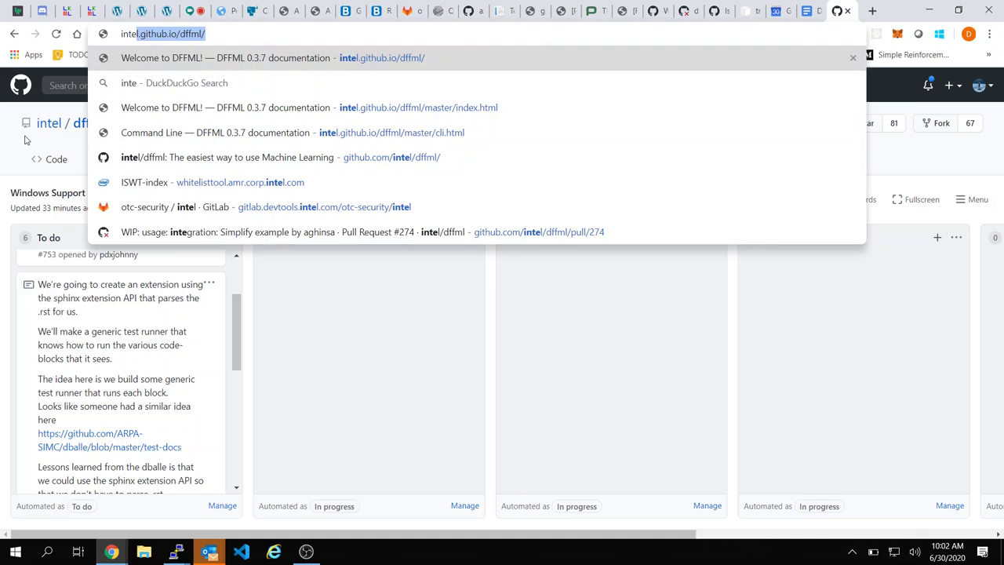
pyautogui.press('Escape')
pyautogui.click(90, 123)
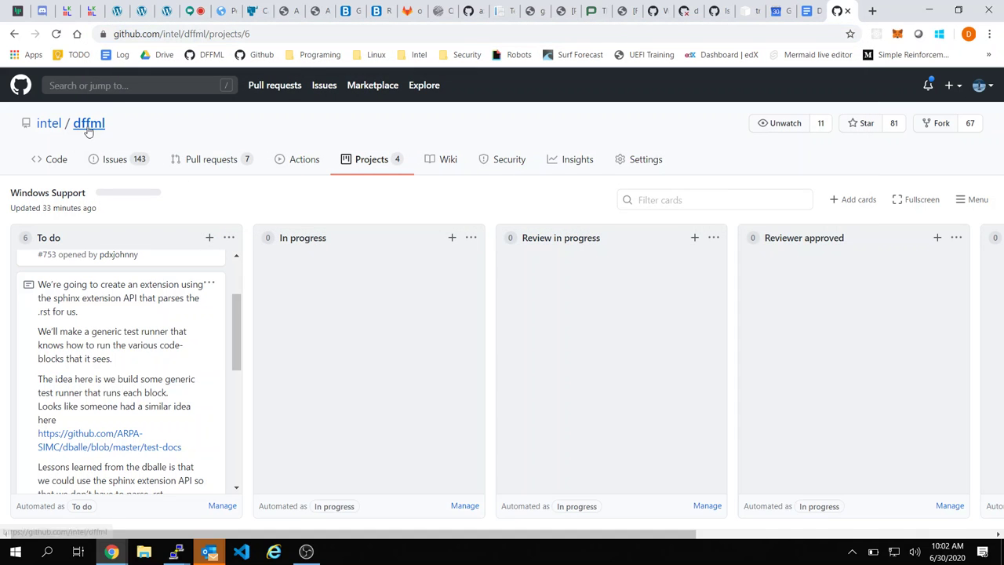
pyautogui.click(98, 86)
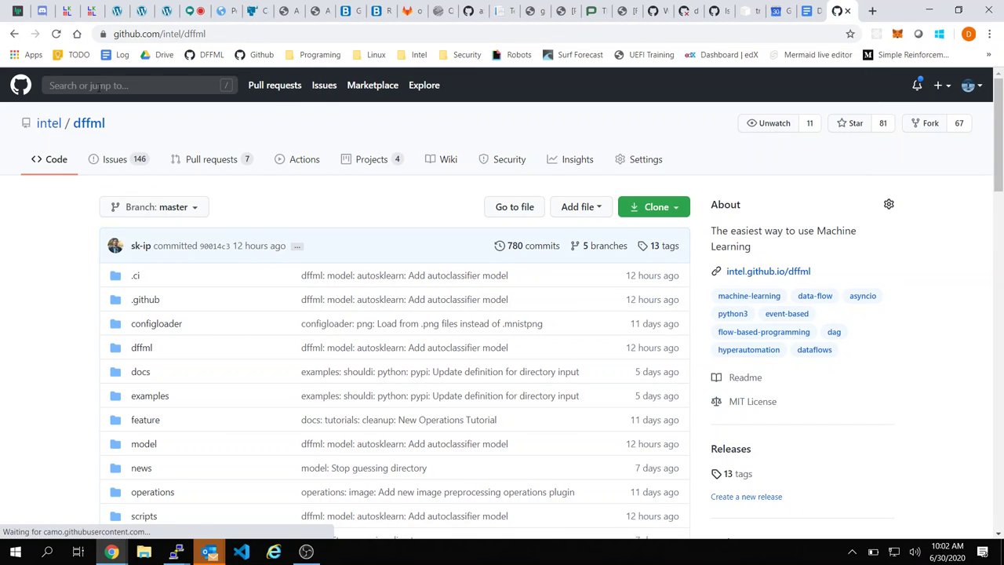
pyautogui.click(98, 85)
pyautogui.write('remap')
pyautogui.press('Return')
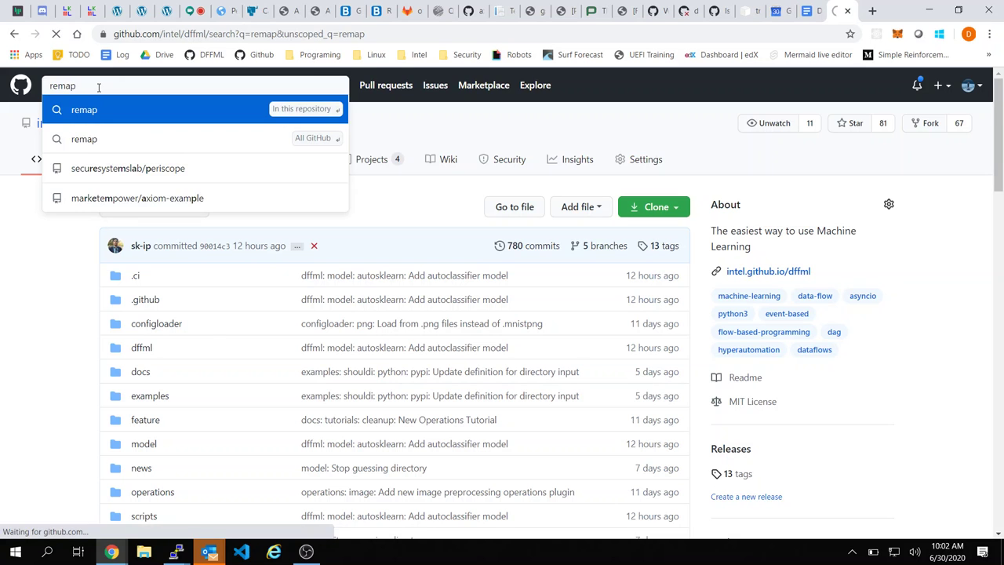
# Step: Examine the code search results for an example that uses the remap operation in a dataflow
pyautogui.scroll(-4, 671, 318)
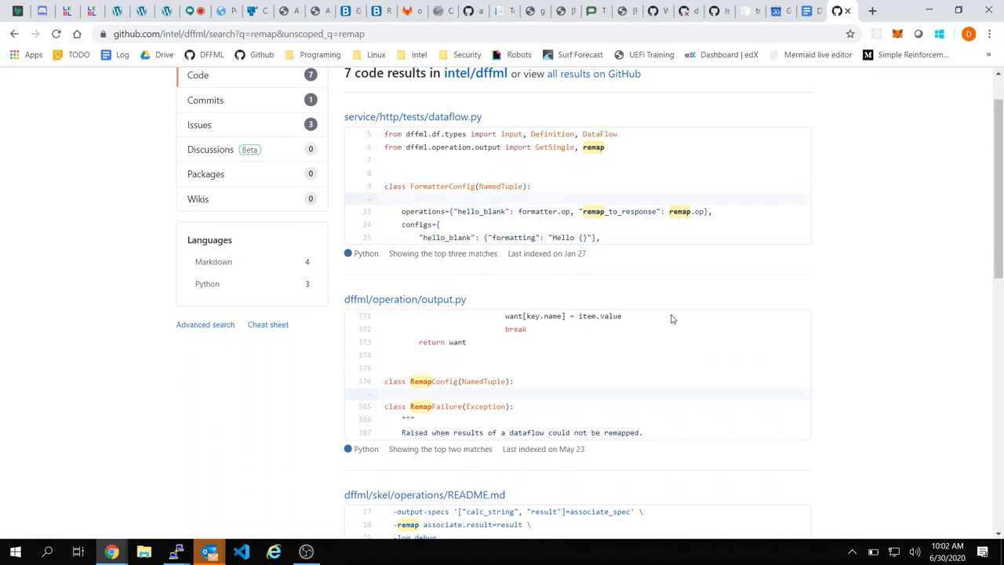
pyautogui.scroll(-1, 495, 242)
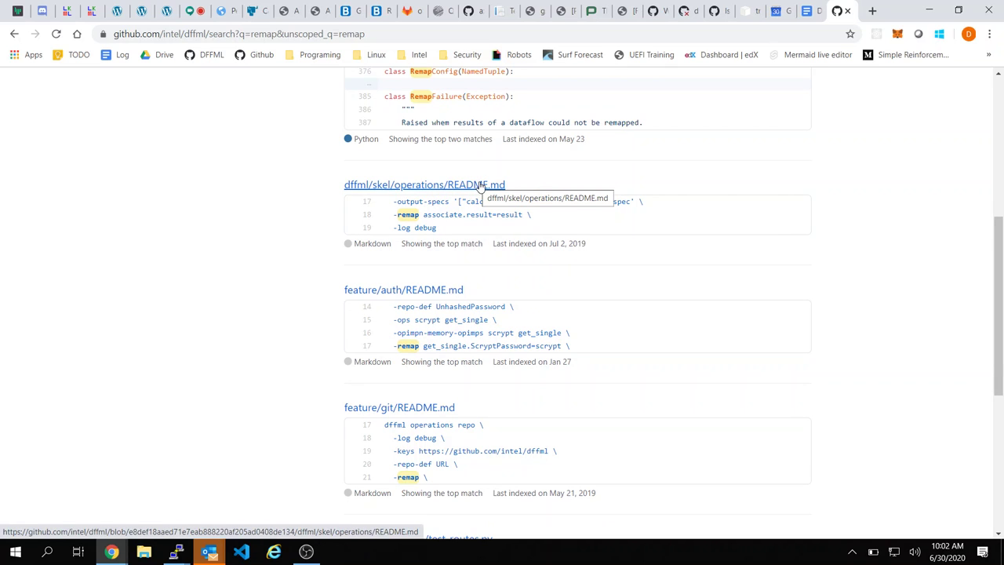
pyautogui.scroll(-3, 486, 192)
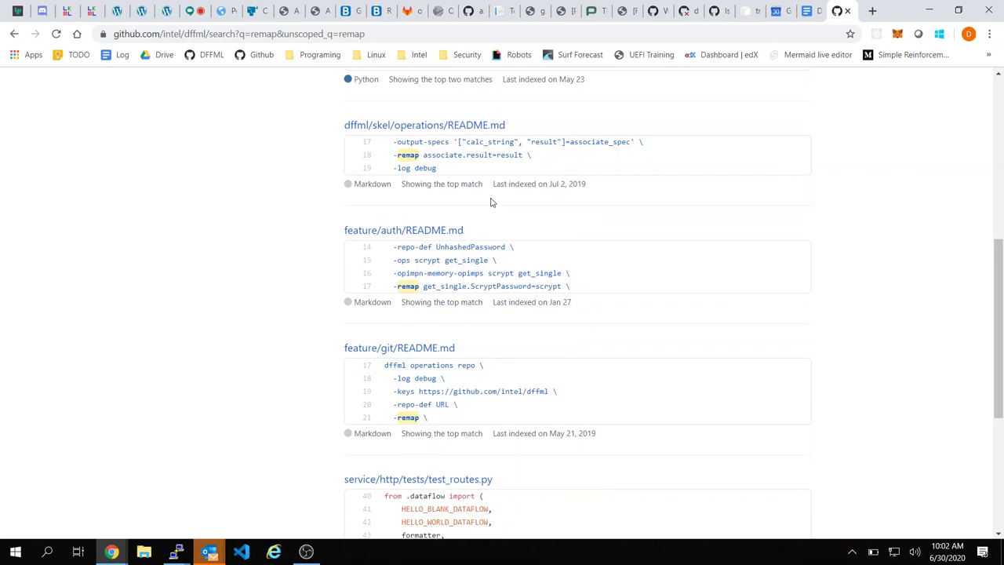
pyautogui.scroll(-1, 491, 199)
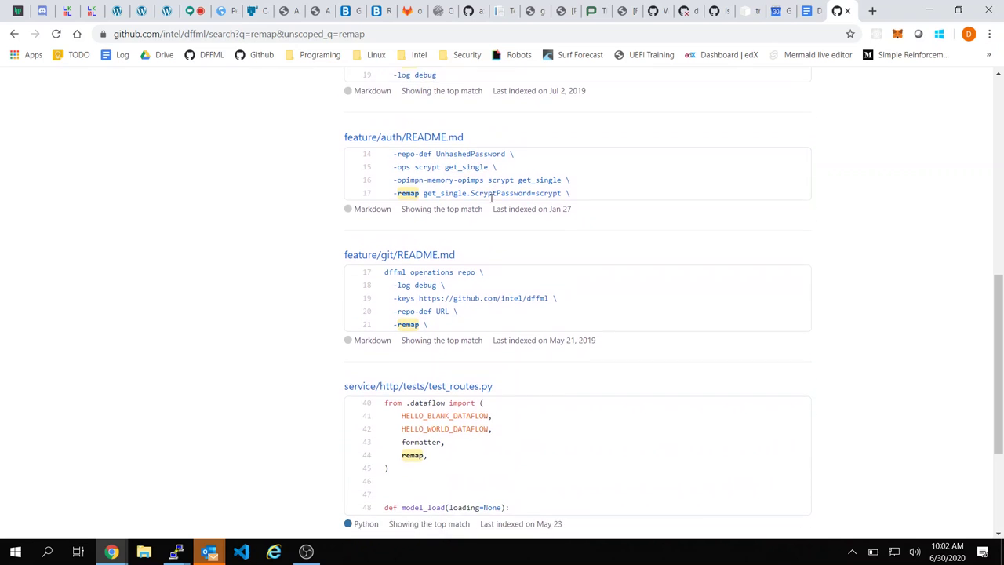
pyautogui.scroll(-3, 491, 202)
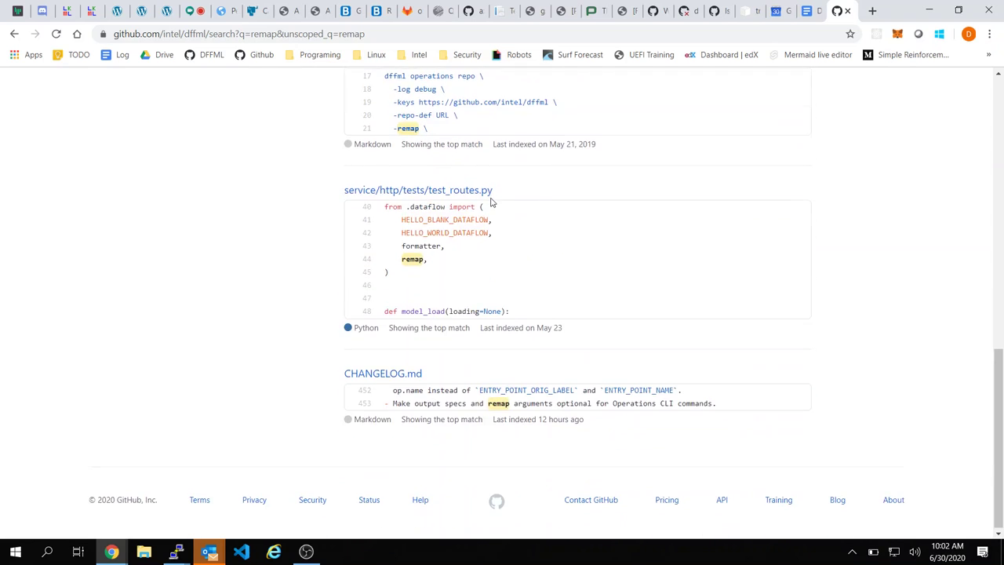
pyautogui.scroll(1, 492, 202)
pyautogui.scroll(-1, 600, 252)
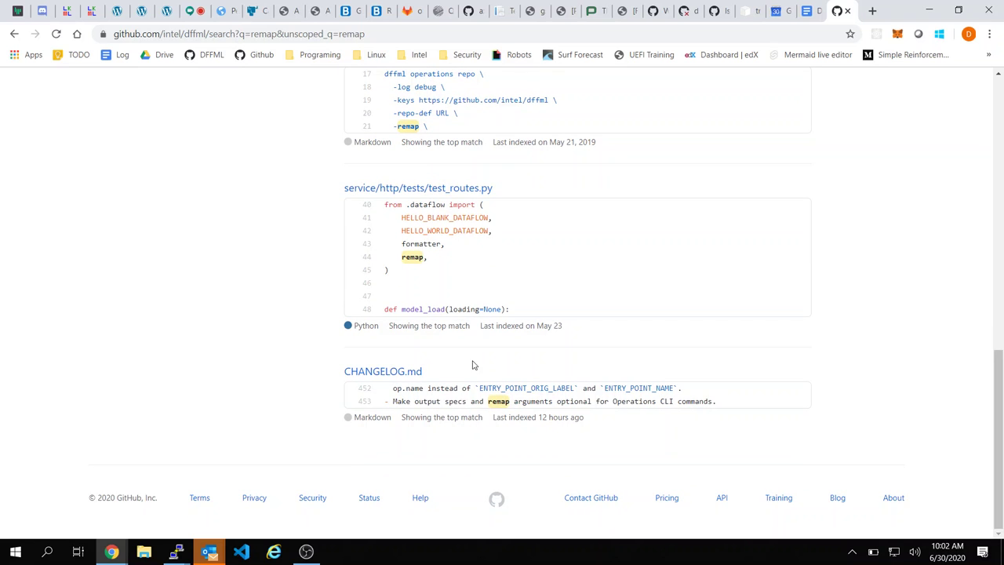
pyautogui.scroll(1, 554, 246)
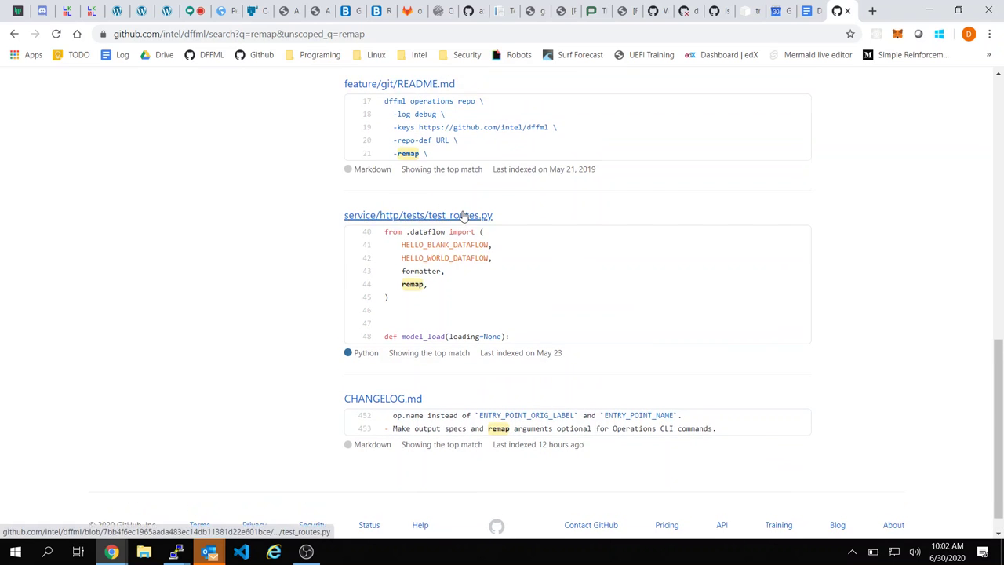
pyautogui.scroll(5, 463, 217)
pyautogui.scroll(2, 463, 217)
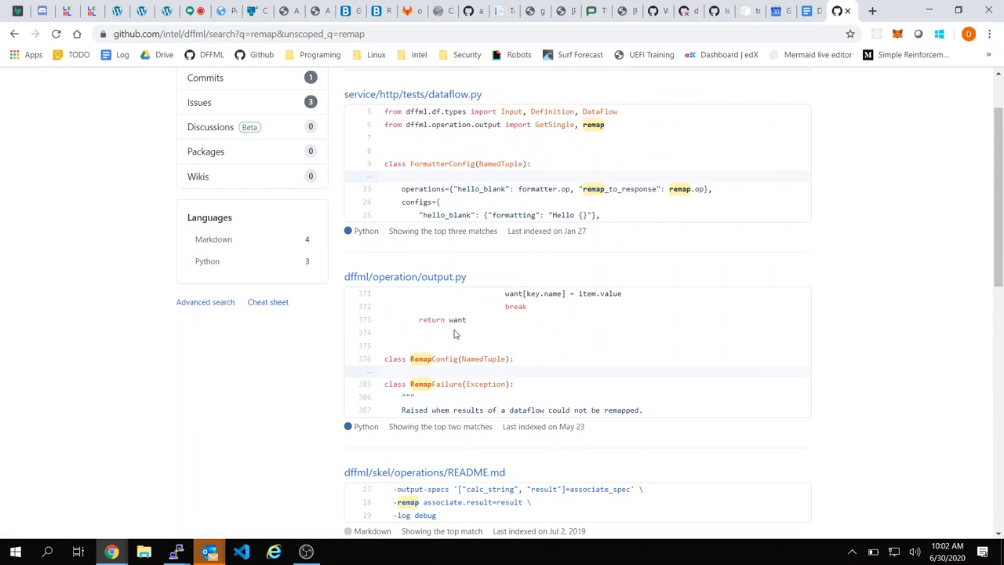
pyautogui.scroll(1, 454, 334)
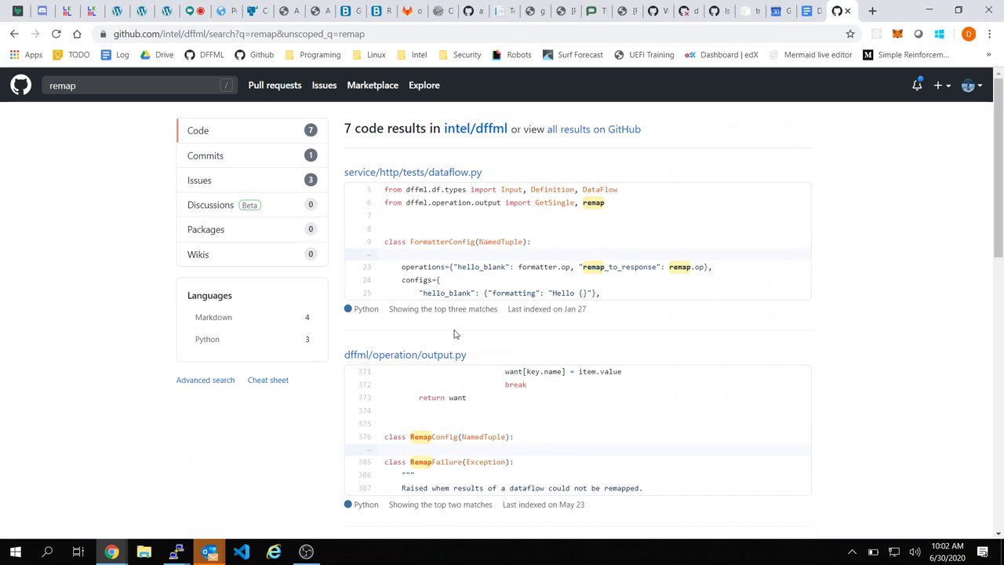
# Step: Open service/http/tests/dataflow.py and read how HELLO_BLANK_DATAFLOW configures its operations and the remap seed
pyautogui.click(442, 172)
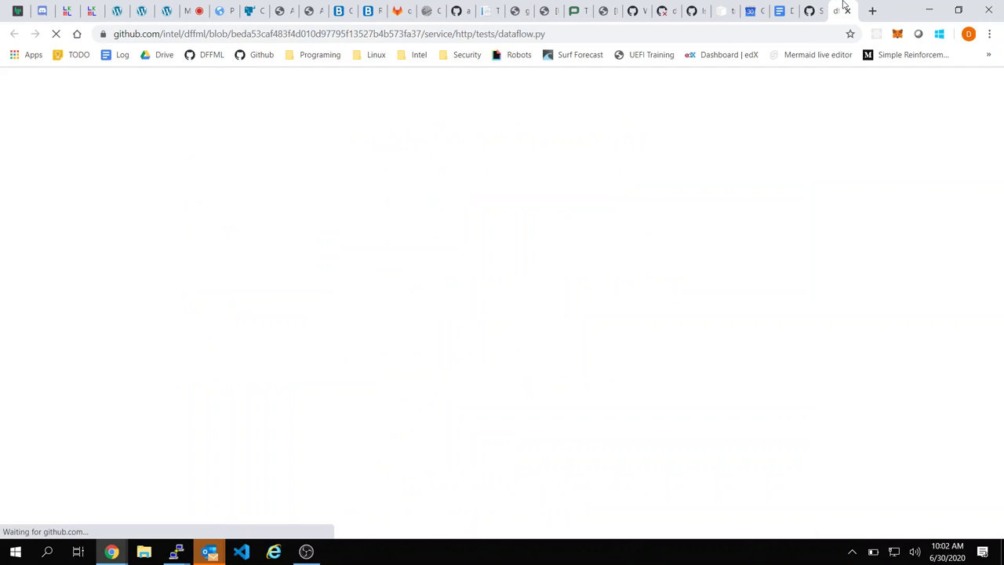
pyautogui.scroll(-4, 601, 246)
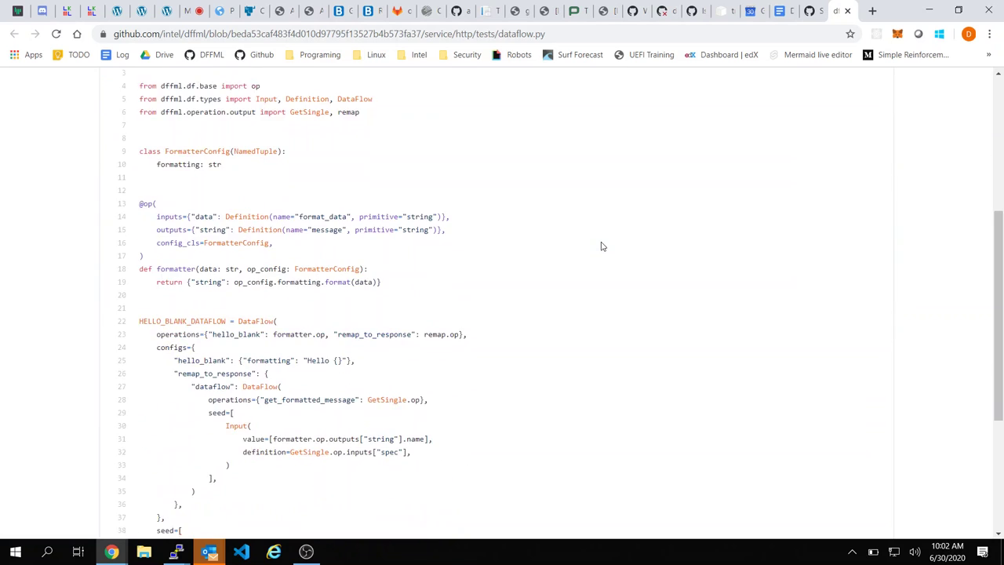
pyautogui.scroll(-3, 601, 246)
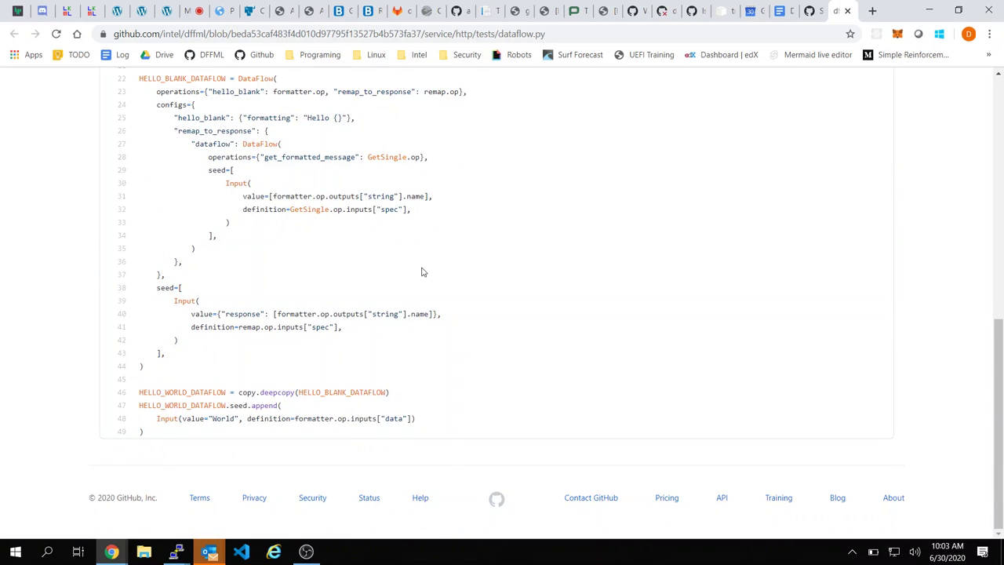
pyautogui.scroll(2, 422, 271)
pyautogui.scroll(-1, 526, 314)
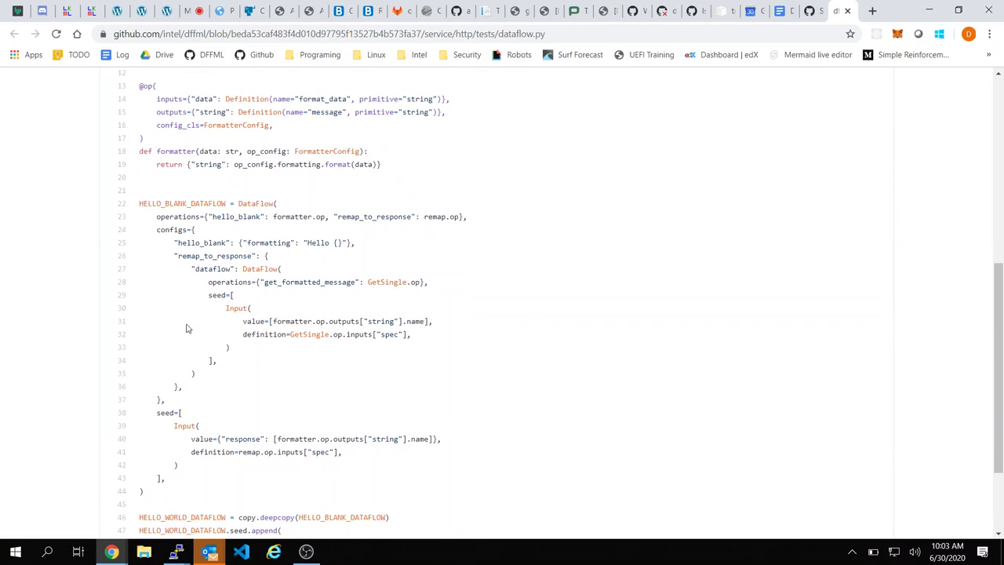
pyautogui.scroll(-1, 516, 283)
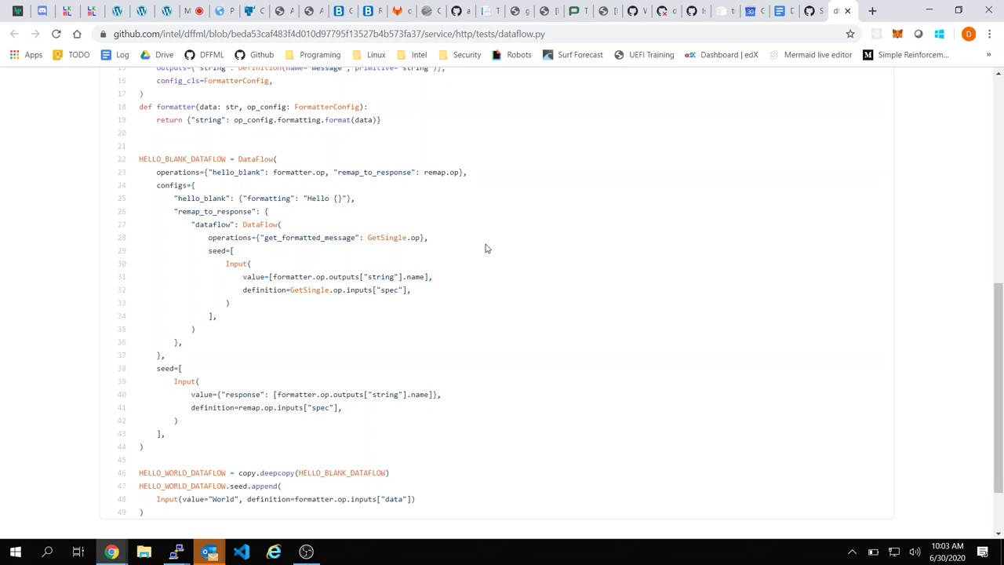
pyautogui.scroll(-1, 485, 248)
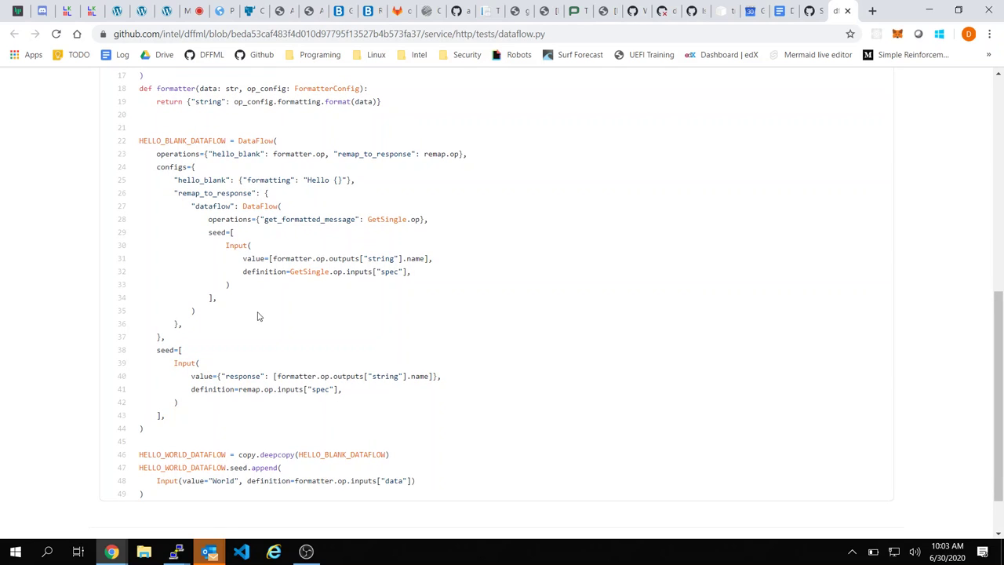
# Step: Copy the page URL of service/http/tests/dataflow.py and review the imports and formatter operation in the file
pyautogui.click(379, 35)
pyautogui.hotkey('ctrl', 'c')
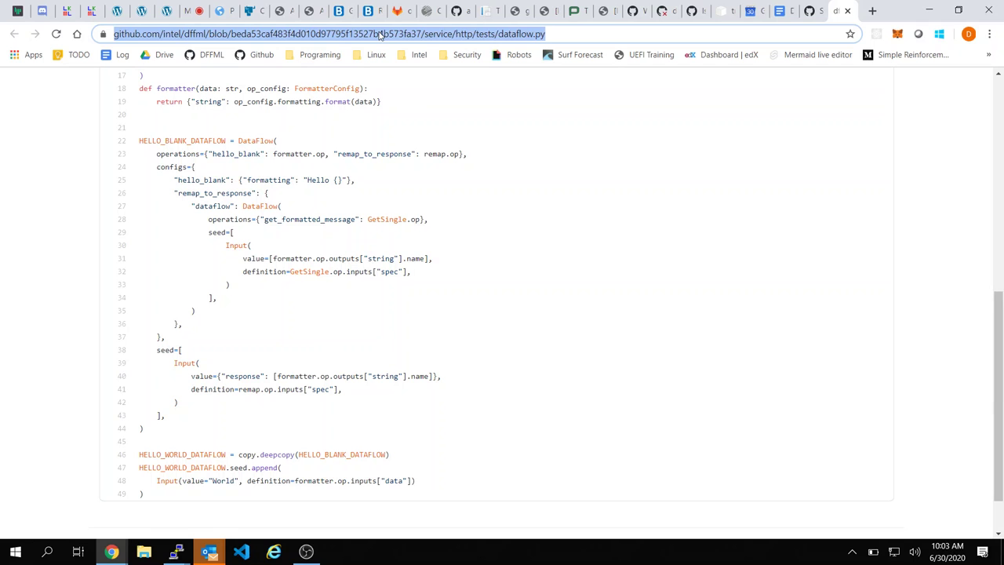
pyautogui.scroll(2, 367, 219)
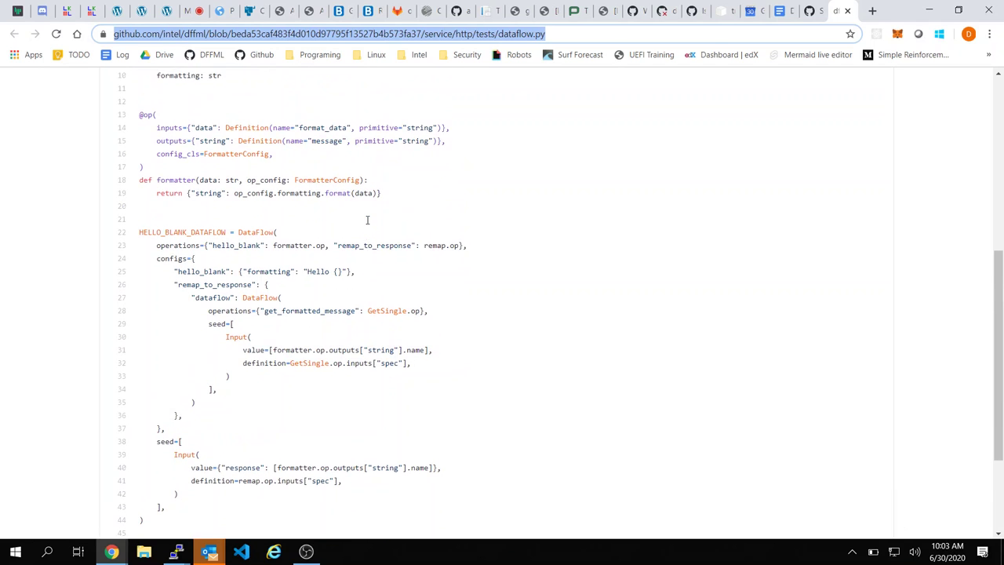
pyautogui.scroll(3, 367, 219)
pyautogui.click(488, 209)
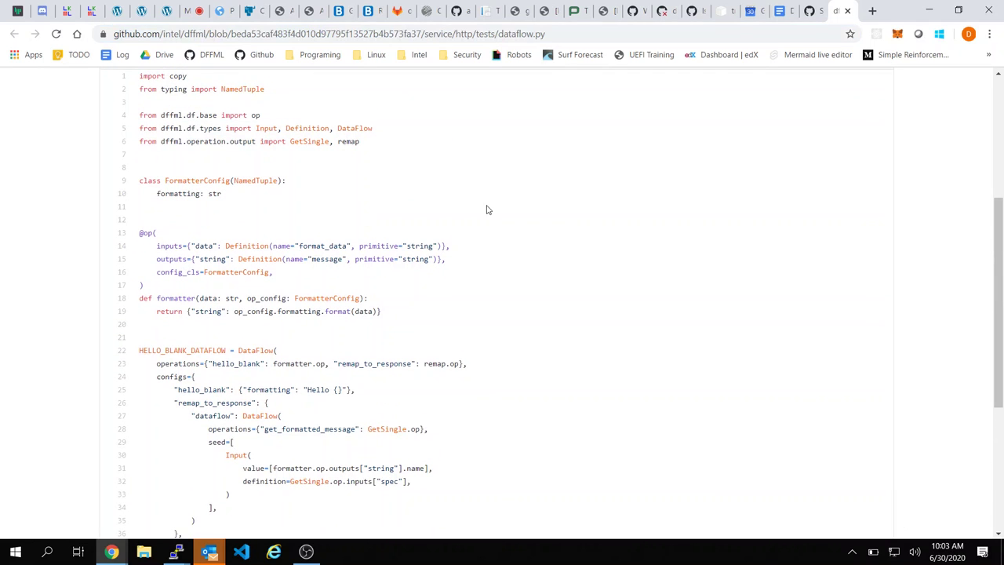
# Step: Go to the issues of the intel/dffml repository and open the template choices for a new issue
pyautogui.click(816, 10)
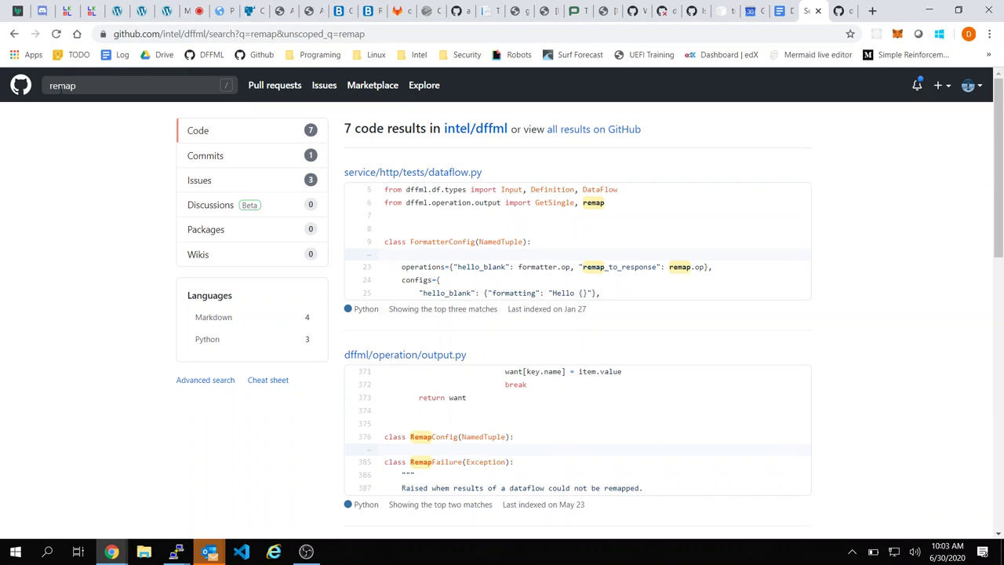
pyautogui.click(20, 85)
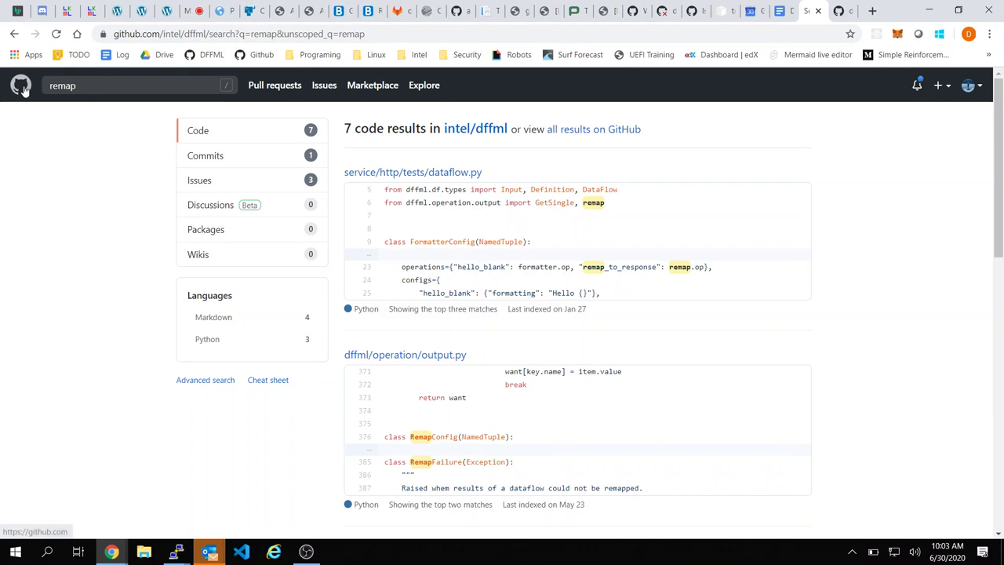
pyautogui.click(946, 86)
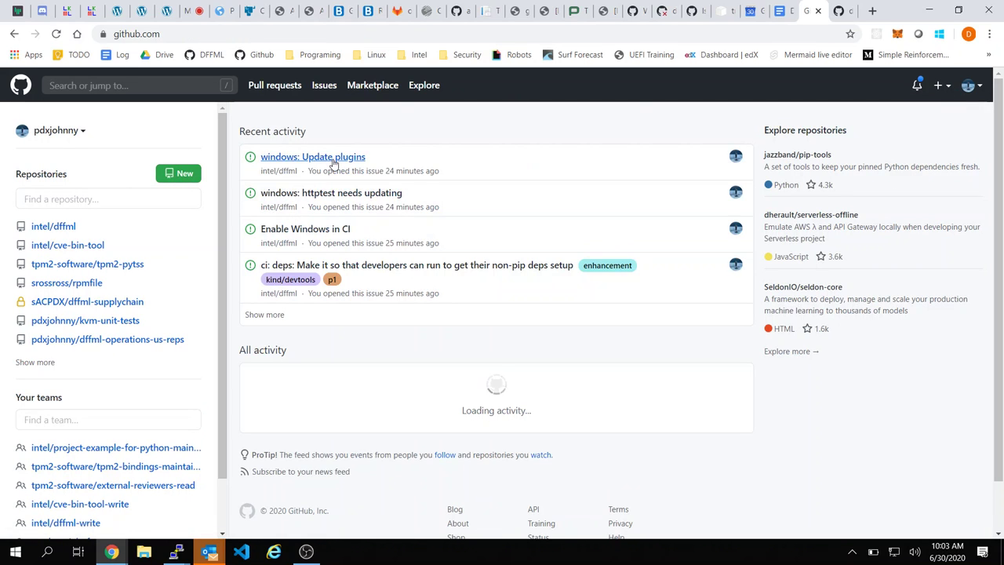
pyautogui.click(334, 158)
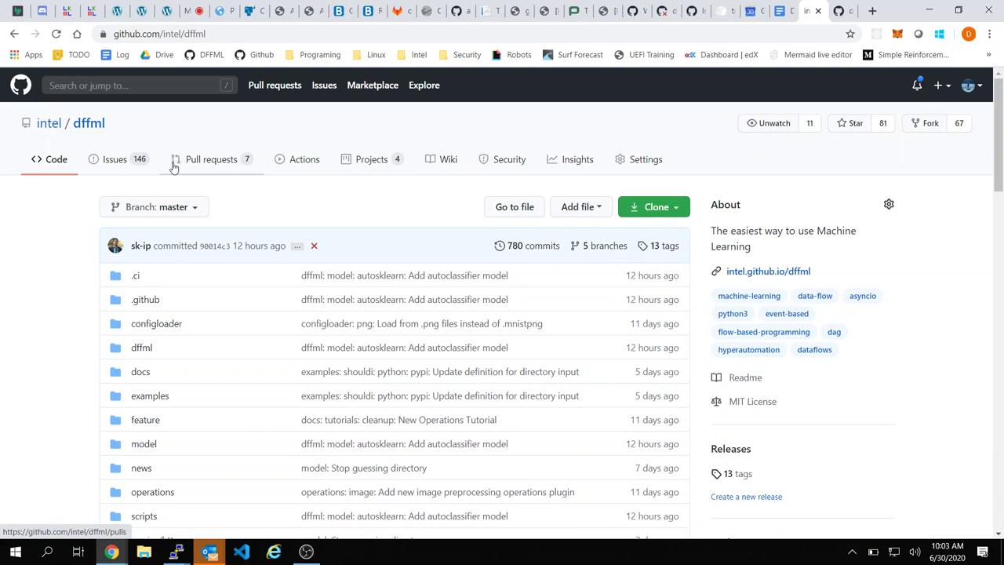
pyautogui.click(174, 165)
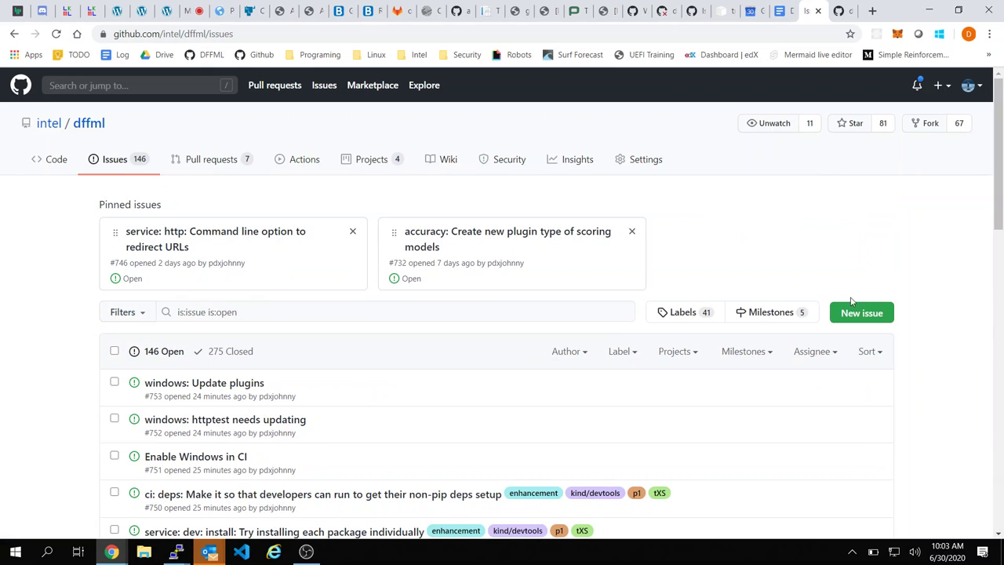
pyautogui.click(869, 313)
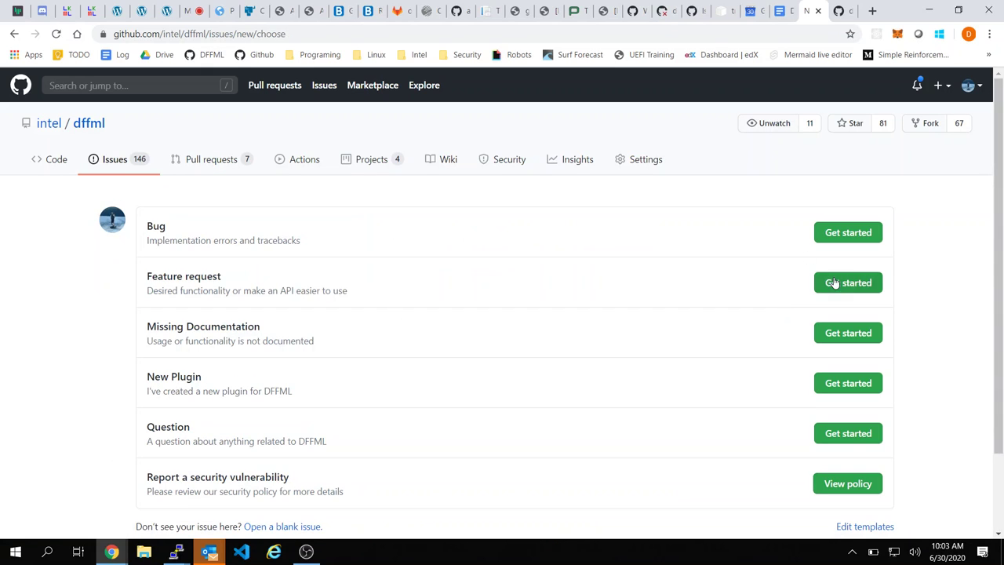
# Step: Start a Missing Documentation issue and replace its template description with the copied link to service/http/tests/dataflow.py
pyautogui.click(835, 282)
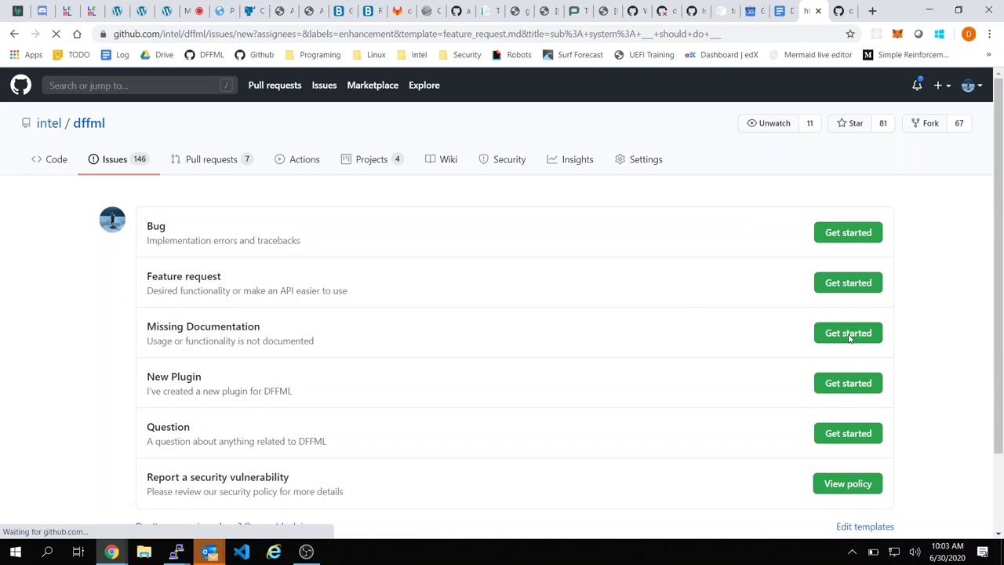
pyautogui.click(14, 34)
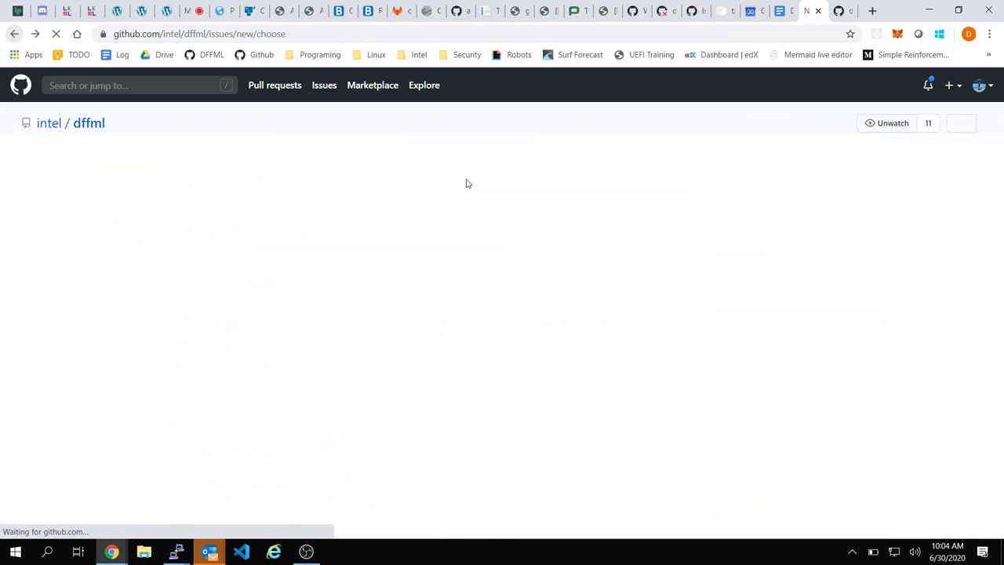
pyautogui.click(851, 337)
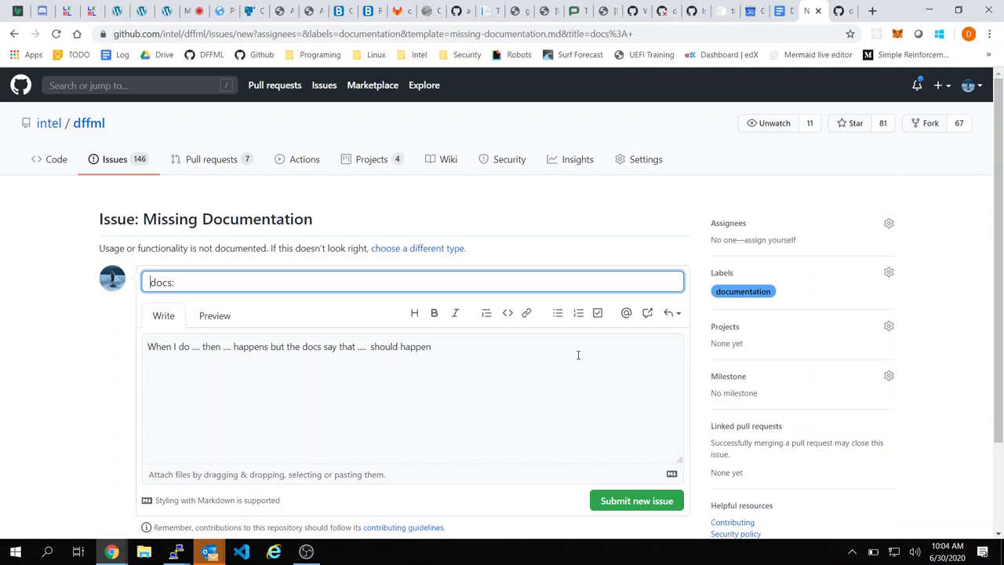
pyautogui.tripleClick(578, 356)
pyautogui.hotkey('ctrl', 'v')
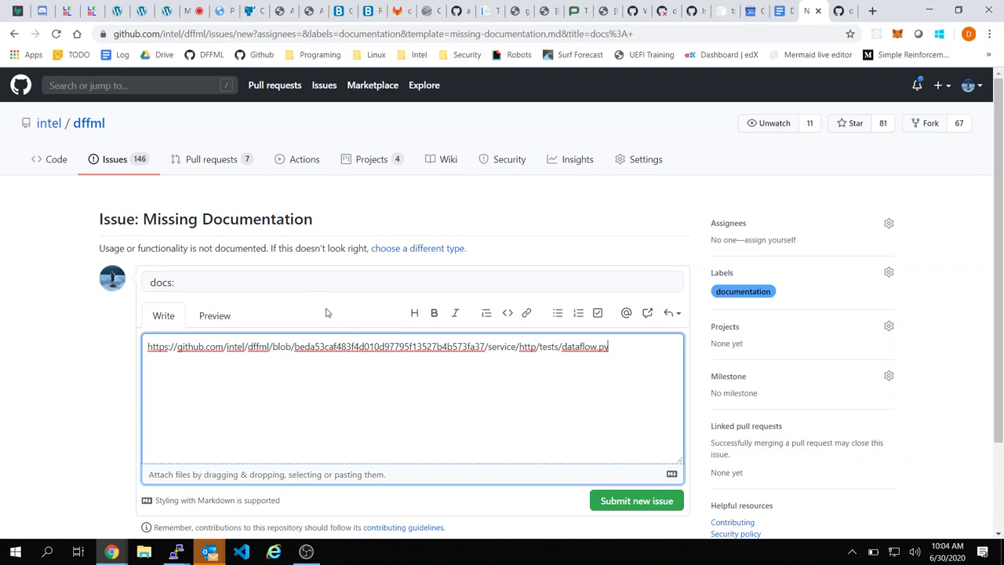
# Step: Title the issue "docs: operation: remap: Needs example usage" and submit it
pyautogui.click(303, 283)
pyautogui.write('opera')
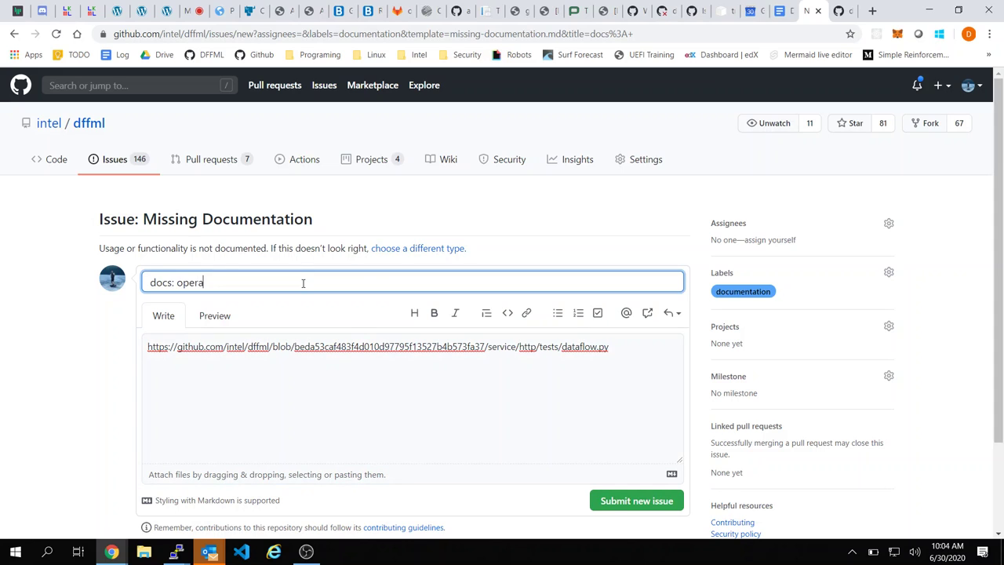
pyautogui.write('tion: remap: Needs example usage')
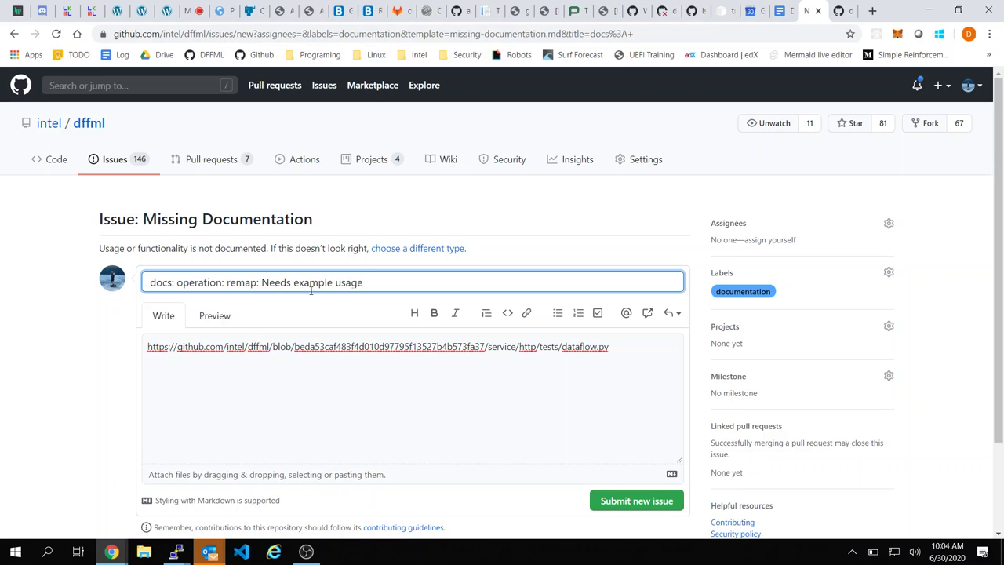
pyautogui.click(640, 502)
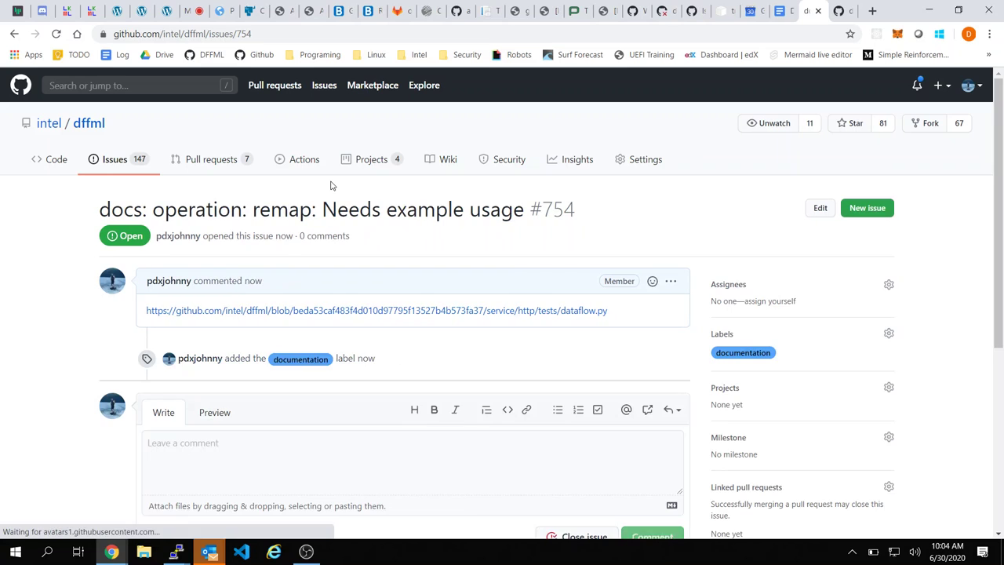
pyautogui.click(144, 85)
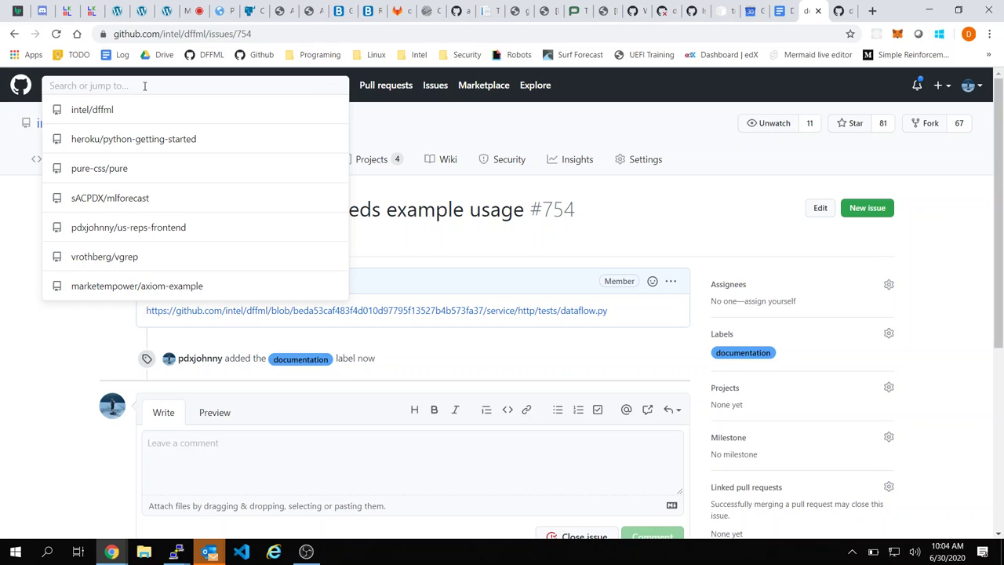
pyautogui.write('con')
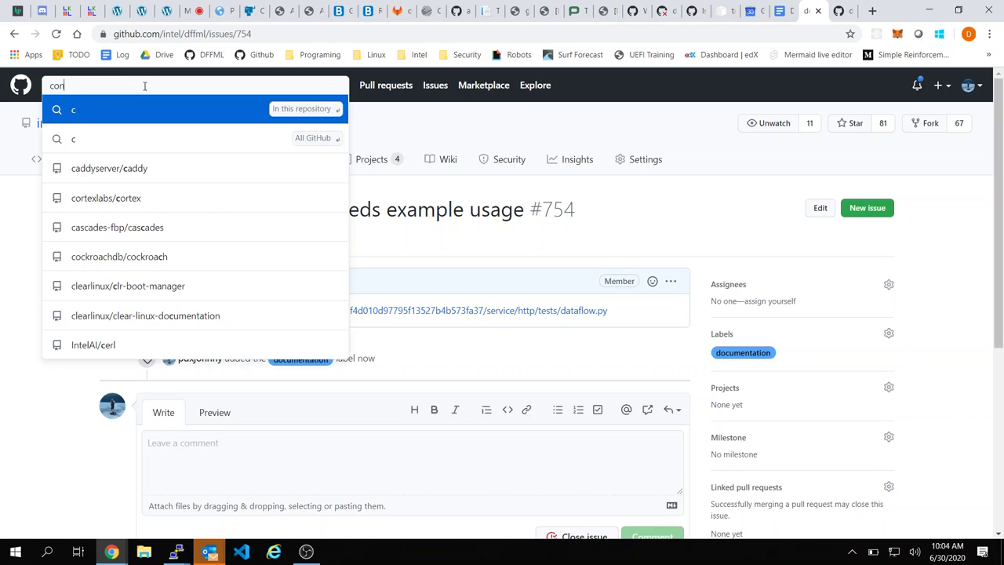
pyautogui.press('BackSpace')
pyautogui.press('BackSpace')
pyautogui.press('BackSpace')
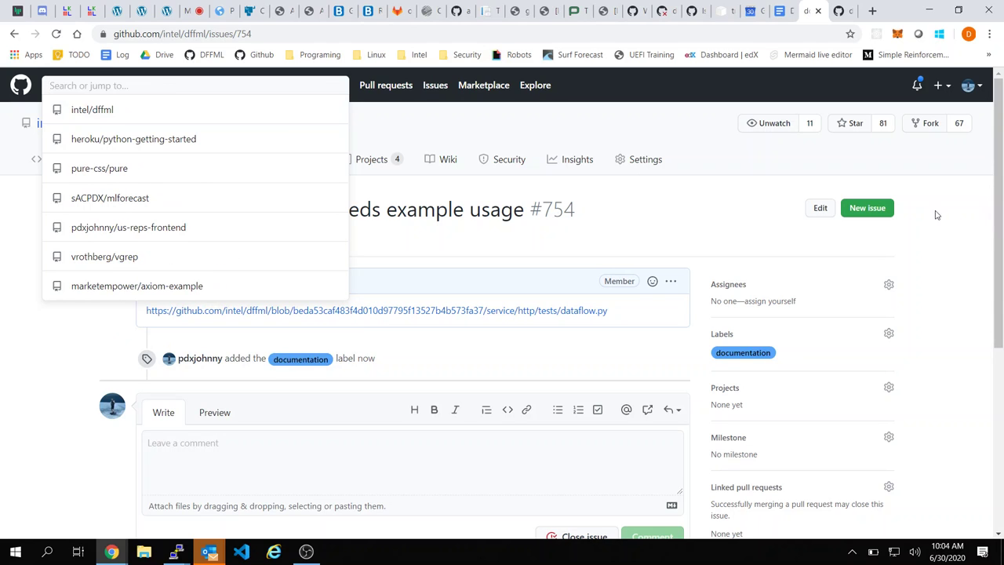
# Step: Start another Missing Documentation issue and title it "docs: configloader: Example usage"
pyautogui.click(869, 209)
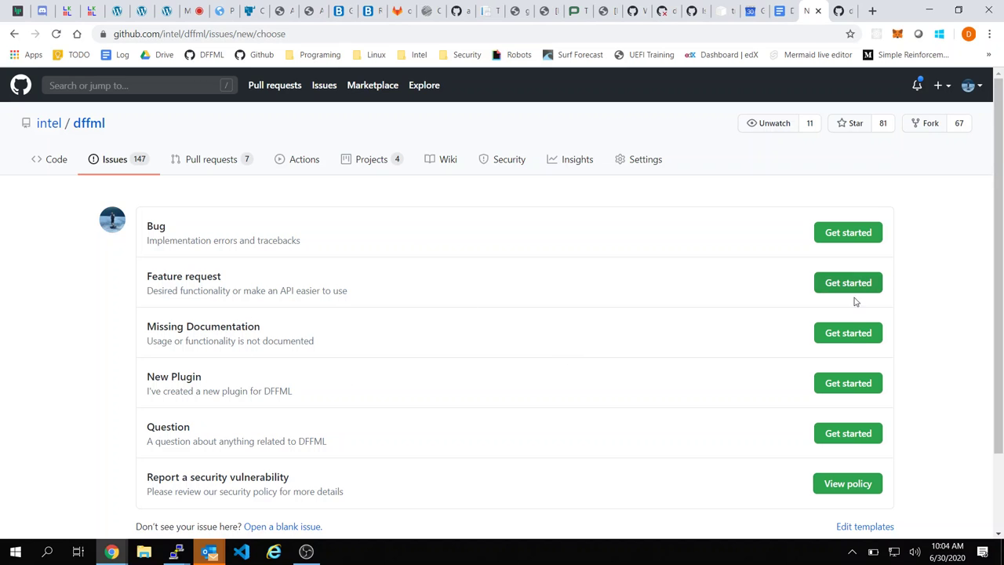
pyautogui.click(850, 342)
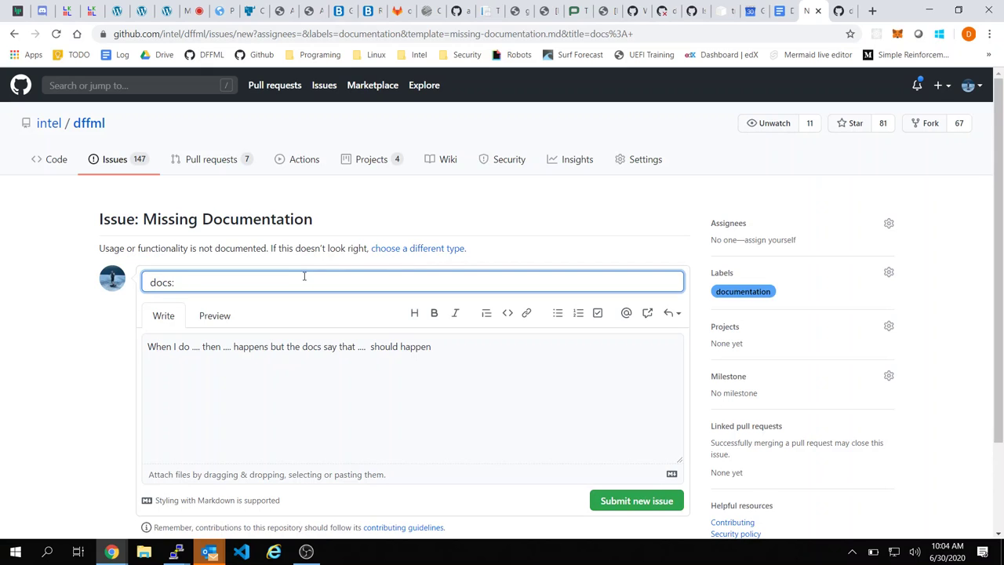
pyautogui.write('configloaders:')
pyautogui.write('Examp')
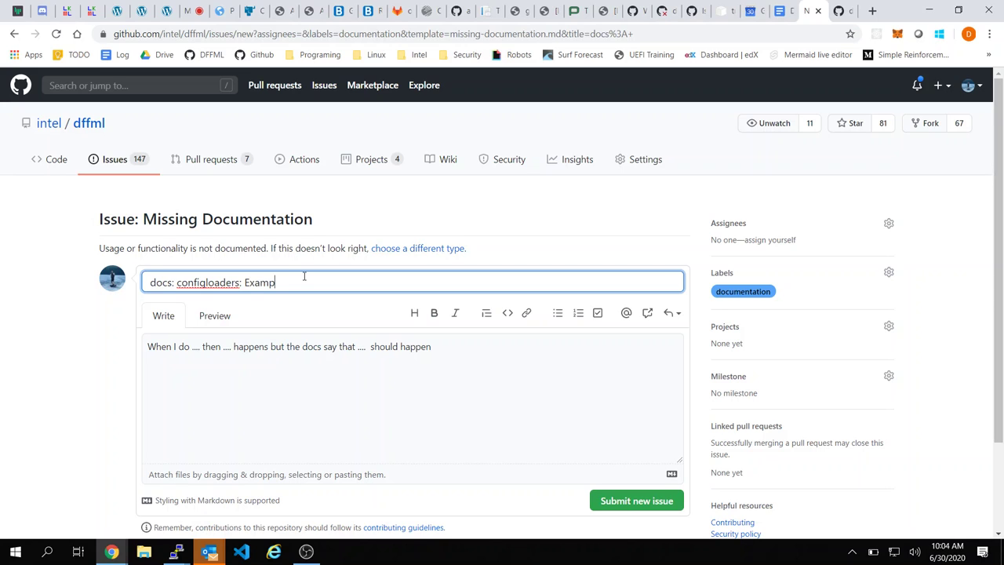
pyautogui.write('le usea')
pyautogui.press('BackSpace')
pyautogui.press('BackSpace')
pyautogui.write('age')
pyautogui.click(238, 282)
pyautogui.press('BackSpace')
pyautogui.click(351, 279)
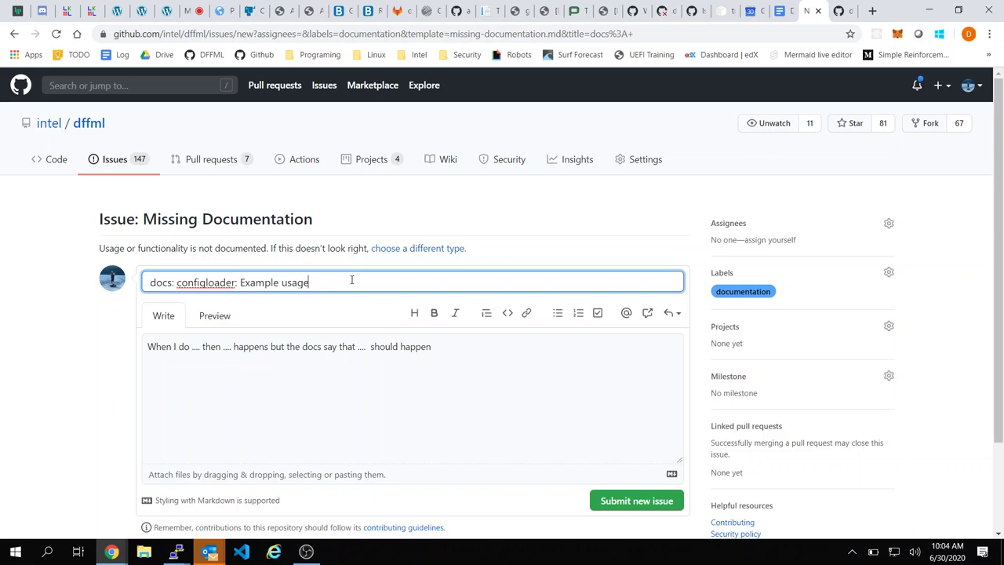
# Step: Replace the template description with "We should add example usage to `ConfigLoaders`."
pyautogui.click(398, 346)
pyautogui.hotkey('ctrl', 'a')
pyautogui.write('We should documenta')
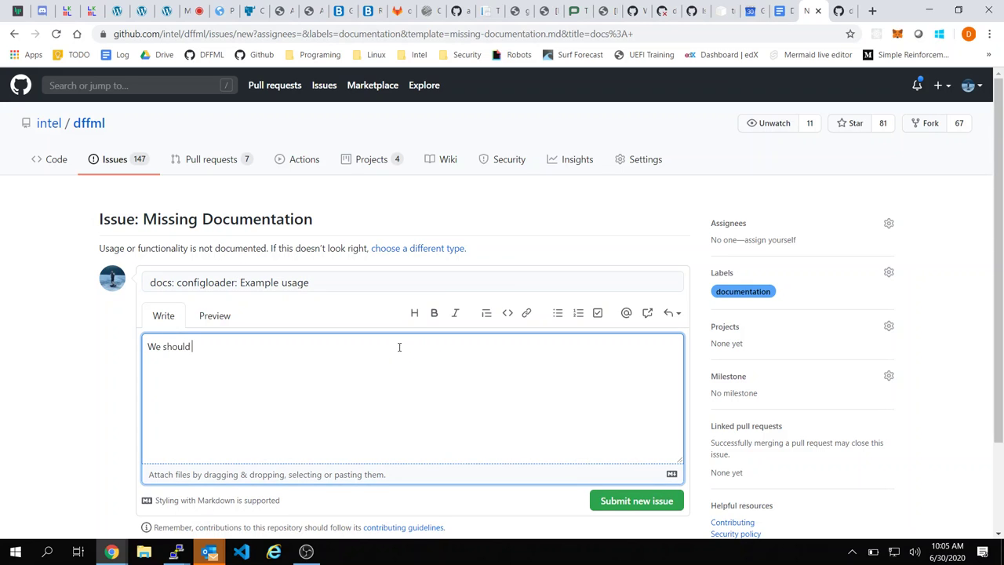
pyautogui.press('BackSpace')
pyautogui.press('BackSpace')
pyautogui.press('BackSpace')
pyautogui.press('BackSpace')
pyautogui.write('add example usage to `ConfigLoaders` ')
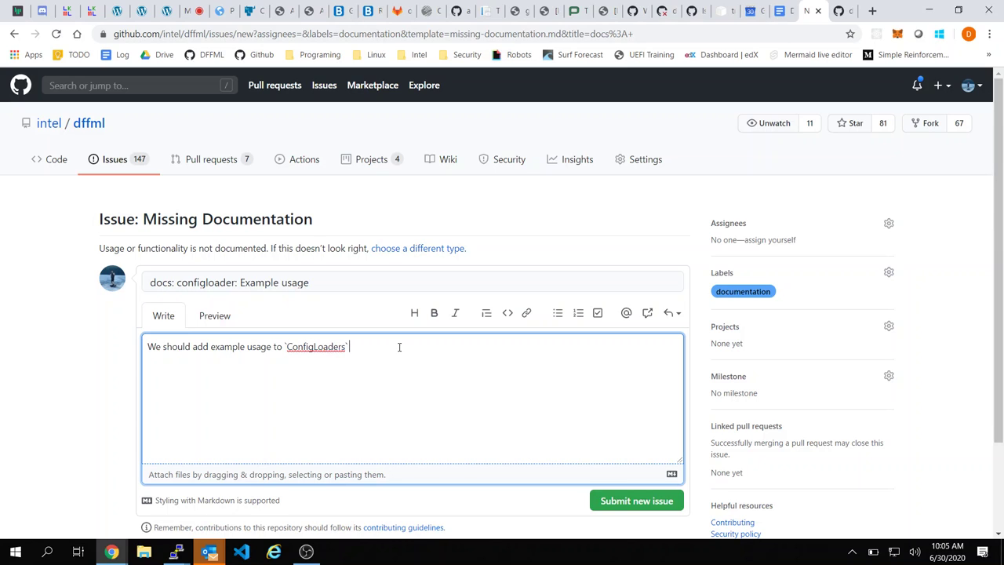
pyautogui.write('and make')
pyautogui.press('BackSpace')
pyautogui.write('ybe make a mo r')
pyautogui.press('BackSpace')
pyautogui.press('BackSpace')
pyautogui.press('BackSpace')
pyautogui.press('BackSpace')
pyautogui.press('BackSpace')
pyautogui.press('BackSpace')
pyautogui.press('BackSpace')
pyautogui.press('BackSpace')
pyautogui.press('BackSpace')
pyautogui.press('BackSpace')
pyautogui.press('BackSpace')
pyautogui.press('BackSpace')
pyautogui.press('BackSpace')
pyautogui.press('BackSpace')
pyautogui.write('.')
# Step: Extend the issue title with "for ConfigLoaders" and submit the issue
pyautogui.click(320, 283)
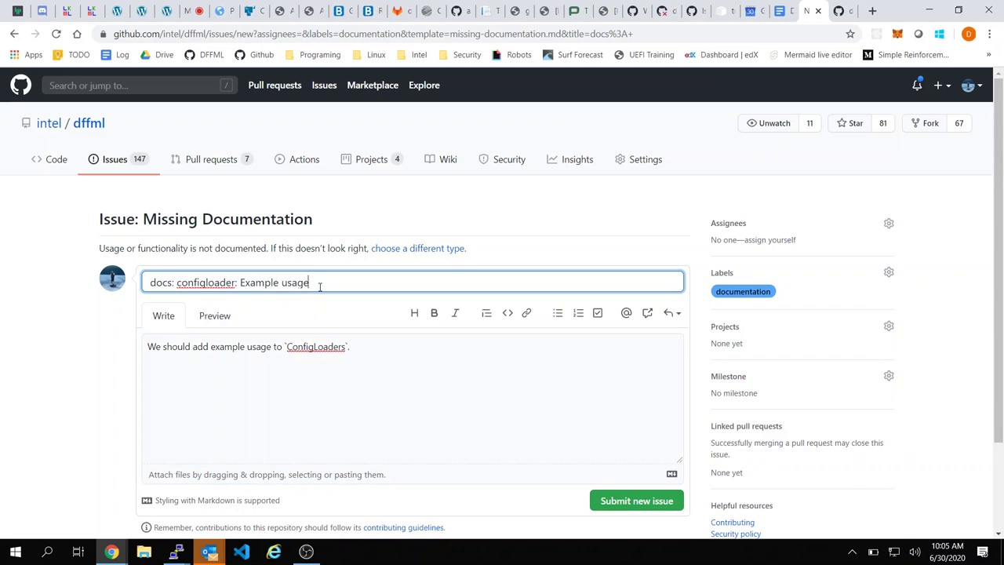
pyautogui.write('for ConfigLoaders')
pyautogui.press('Return')
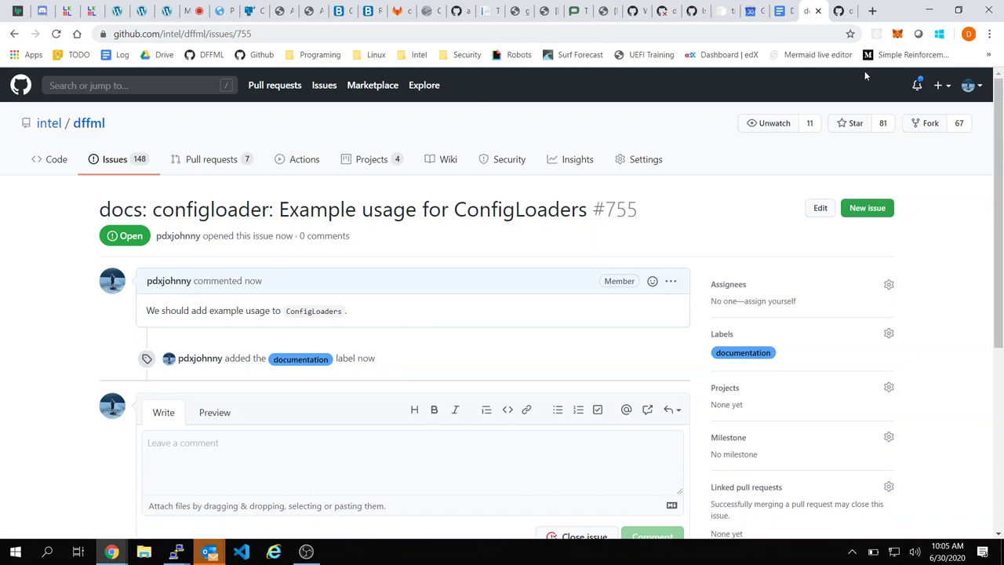
# Step: Switch to the DFFML Weekly Sync Meeting Minutes in Google Docs and fill the final empty bullet with "We lack documentation for"
pyautogui.click(787, 11)
pyautogui.scroll(-10, 349, 420)
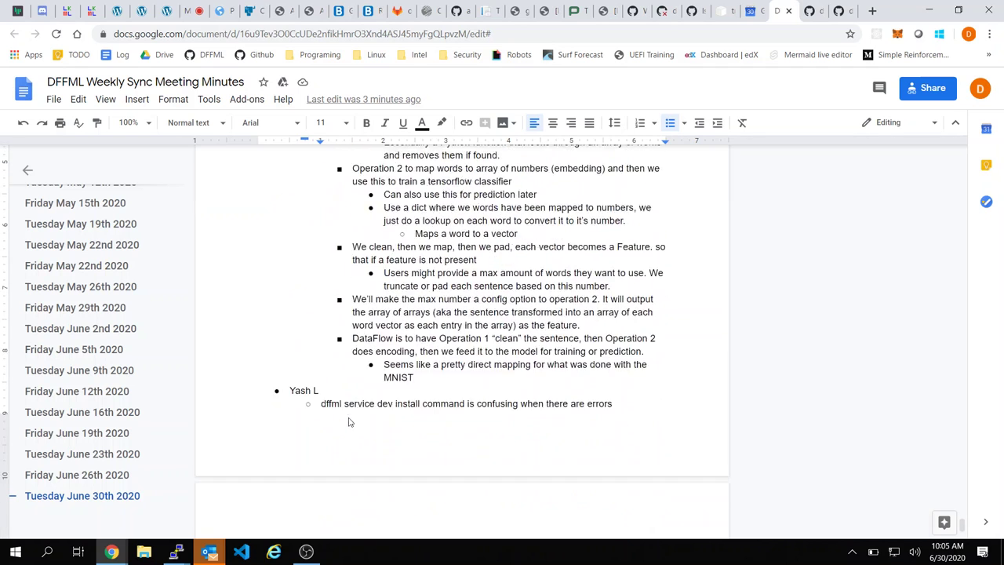
pyautogui.click(468, 441)
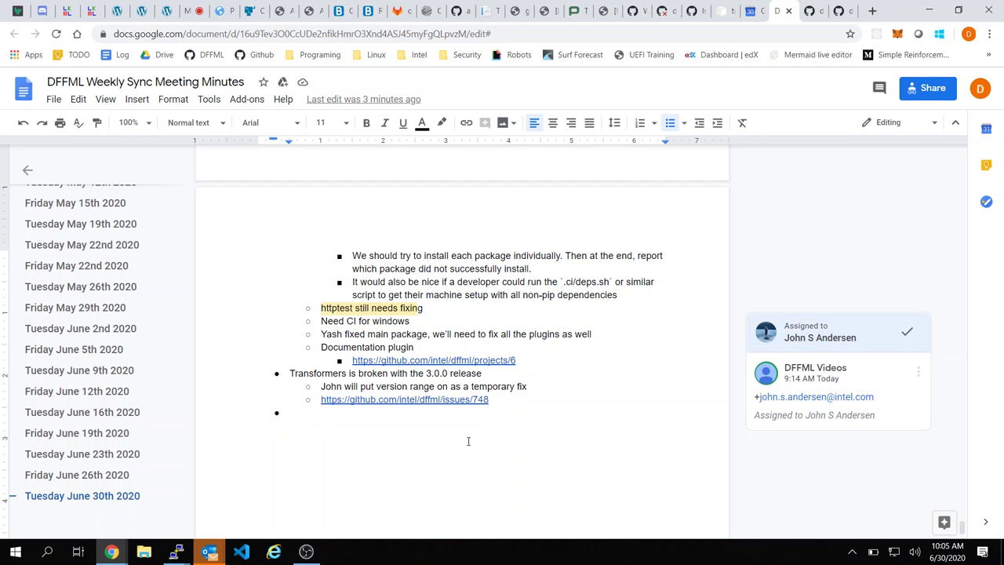
pyautogui.write('We')
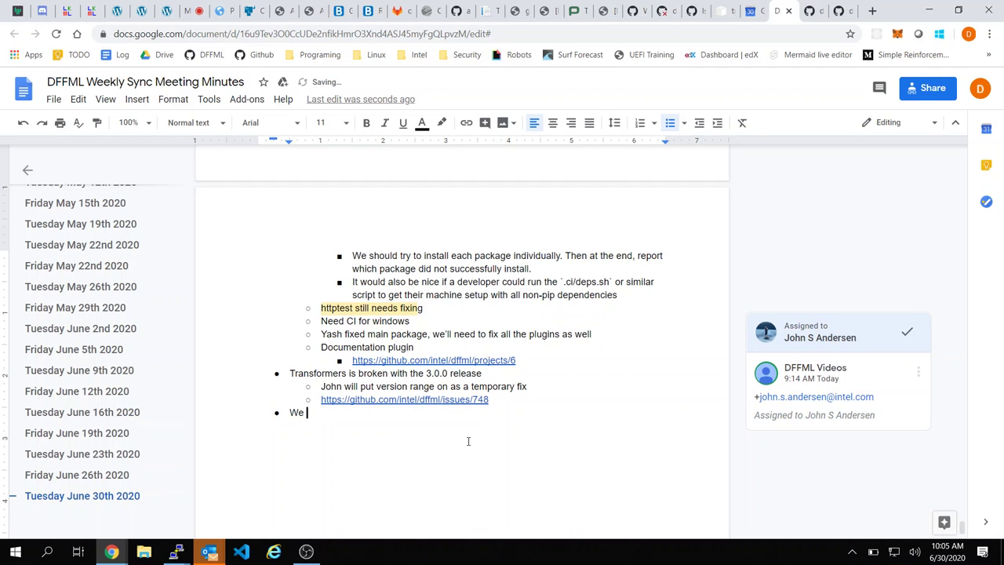
pyautogui.write('e neneed')
pyautogui.press('BackSpace')
pyautogui.write('lack documn')
pyautogui.write('nation for')
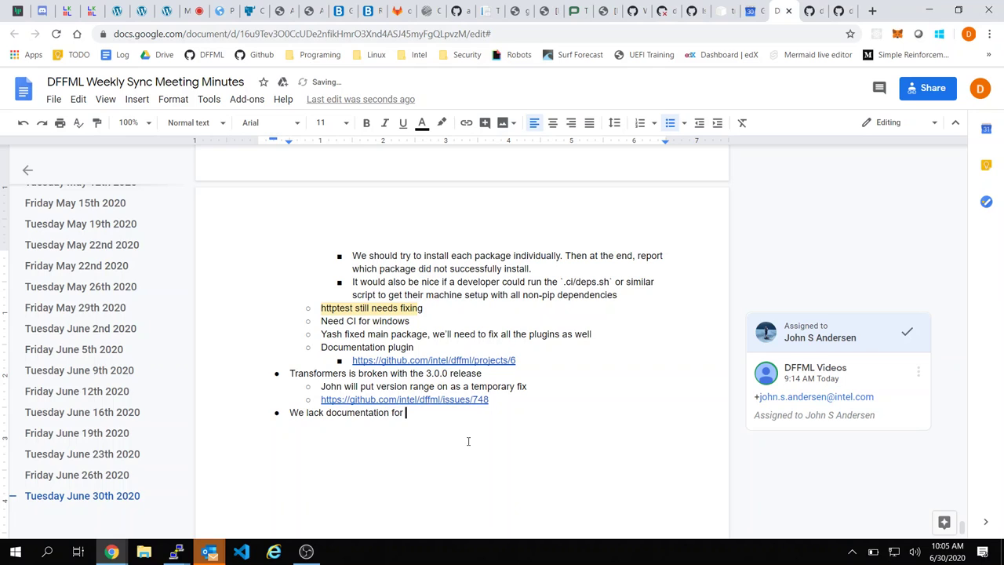
# Step: Add the sub-bullets "Configloaders" and "Remap operation" under "We lack documentation for"
pyautogui.press('Return')
pyautogui.press('Tab')
pyautogui.write('configloaders')
pyautogui.press('Return')
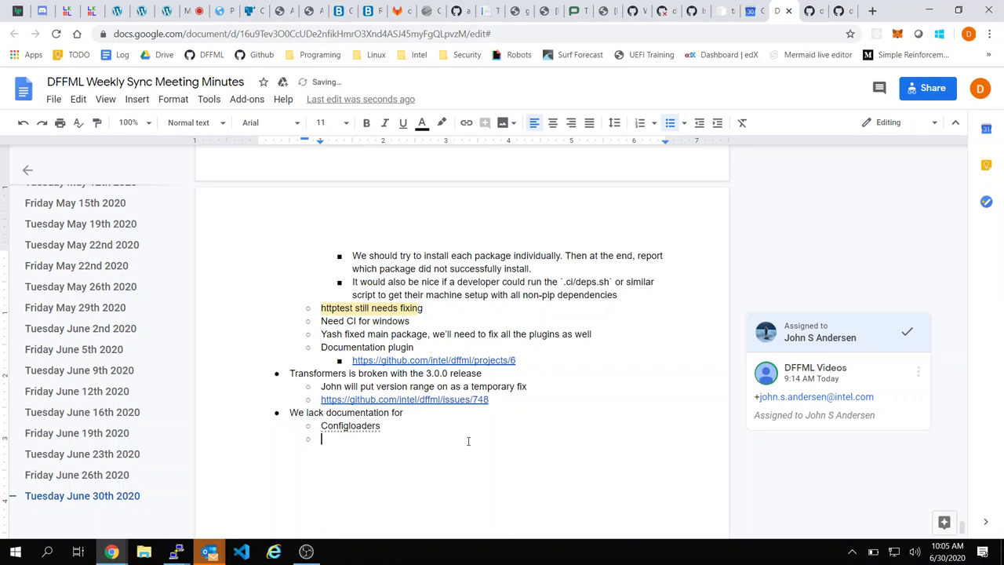
pyautogui.write('Remap operations')
pyautogui.press('BackSpace')
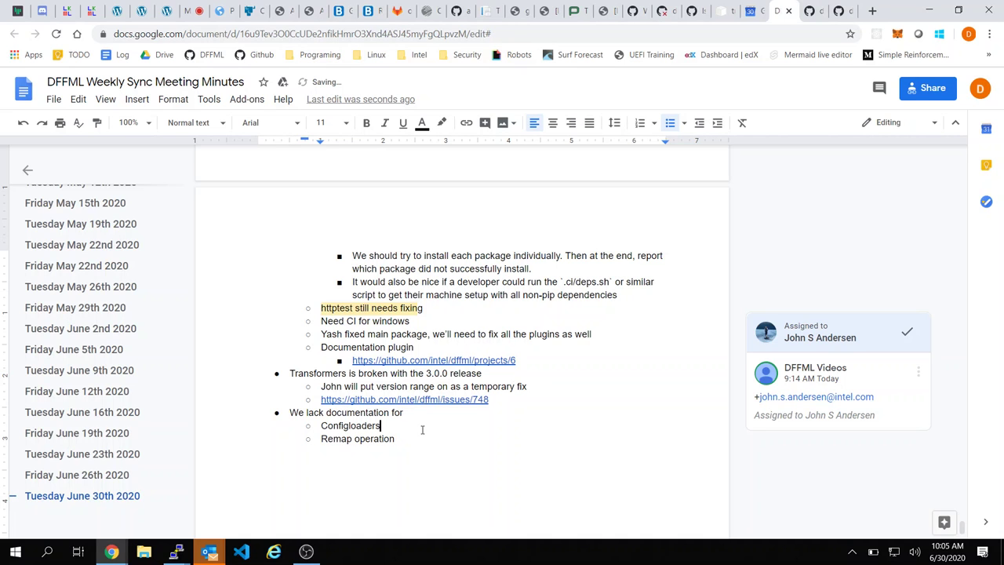
# Step: Fill the empty bullet below the note on adding new operations with "Remap operation might be helpful for MNIST example"
pyautogui.scroll(10, 543, 300)
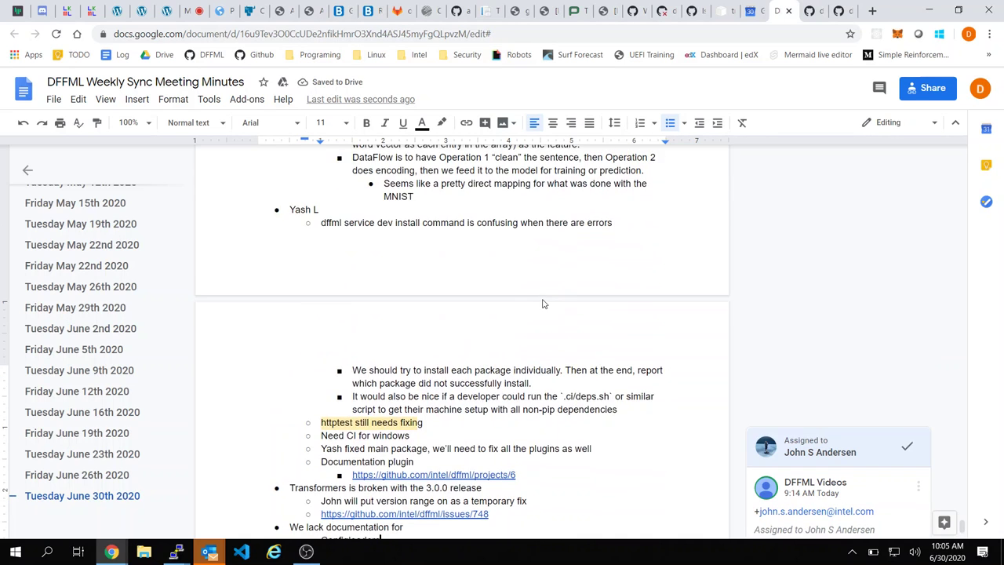
pyautogui.scroll(3, 543, 300)
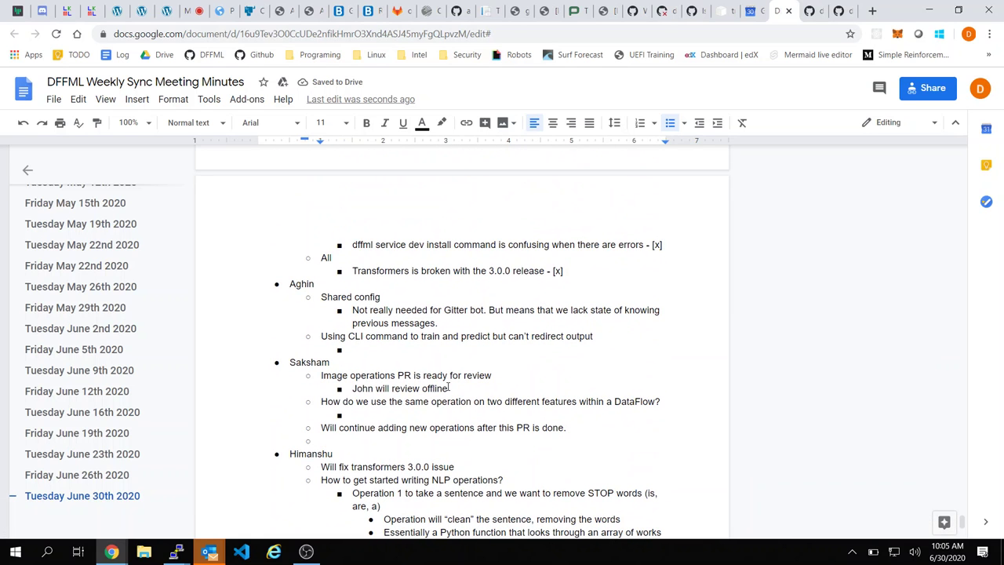
pyautogui.click(534, 413)
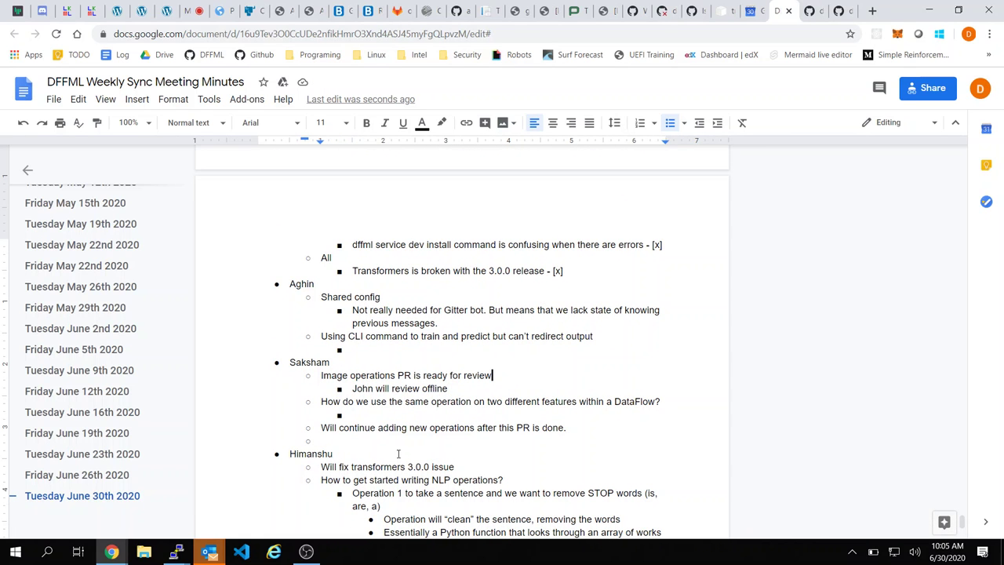
pyautogui.click(375, 444)
pyautogui.write('W')
pyautogui.press('BackSpace')
pyautogui.write('Re')
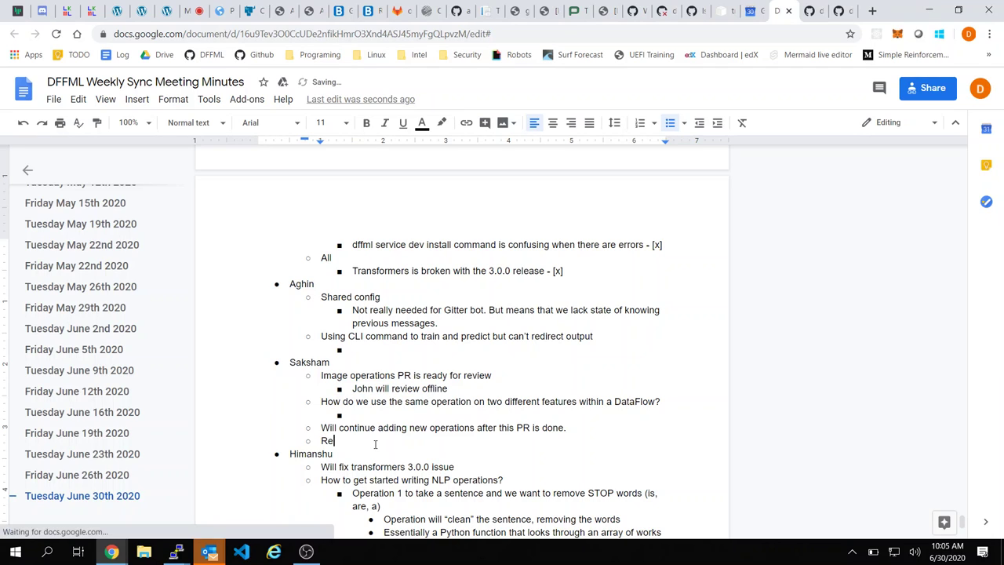
pyautogui.write('map operation mig')
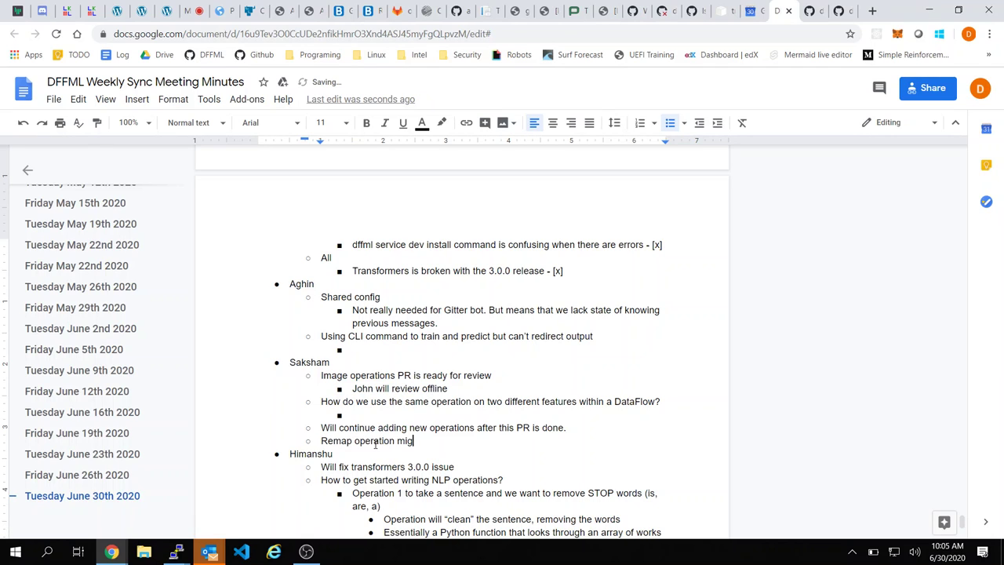
pyautogui.write('ht be helpful for ml')
pyautogui.write('NIST example')
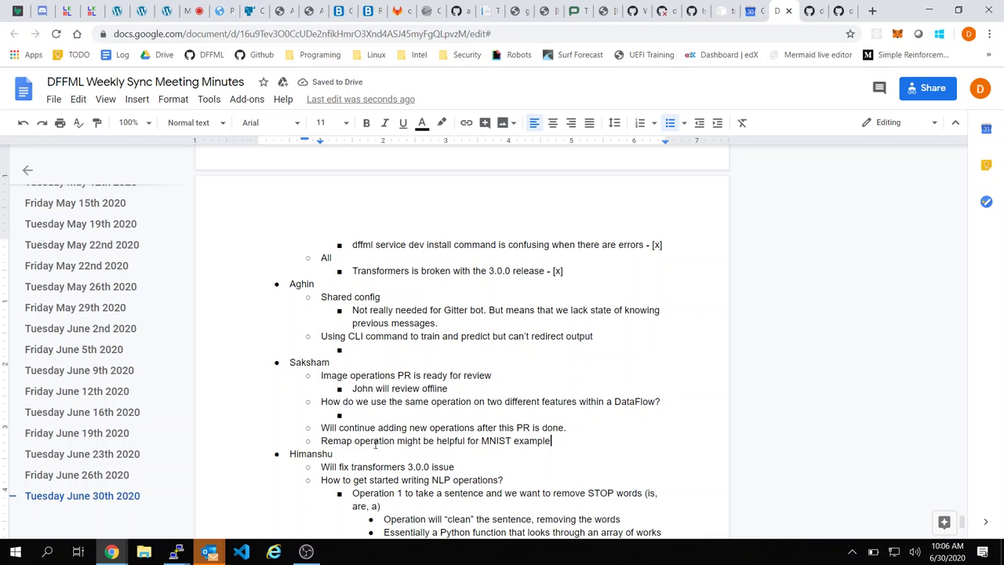
# Step: Reword the end of the remap note so it reads "Remap operation might be helpful for renaming features"
pyautogui.press('BackSpace')
pyautogui.press('BackSpace')
pyautogui.press('BackSpace')
pyautogui.press('BackSpace')
pyautogui.press('BackSpace')
pyautogui.press('BackSpace')
pyautogui.press('BackSpace')
pyautogui.press('BackSpace')
pyautogui.press('BackSpace')
pyautogui.press('BackSpace')
pyautogui.press('BackSpace')
pyautogui.press('BackSpace')
pyautogui.press('BackSpace')
pyautogui.press('BackSpace')
pyautogui.press('BackSpace')
pyautogui.press('BackSpace')
pyautogui.press('BackSpace')
pyautogui.press('BackSpace')
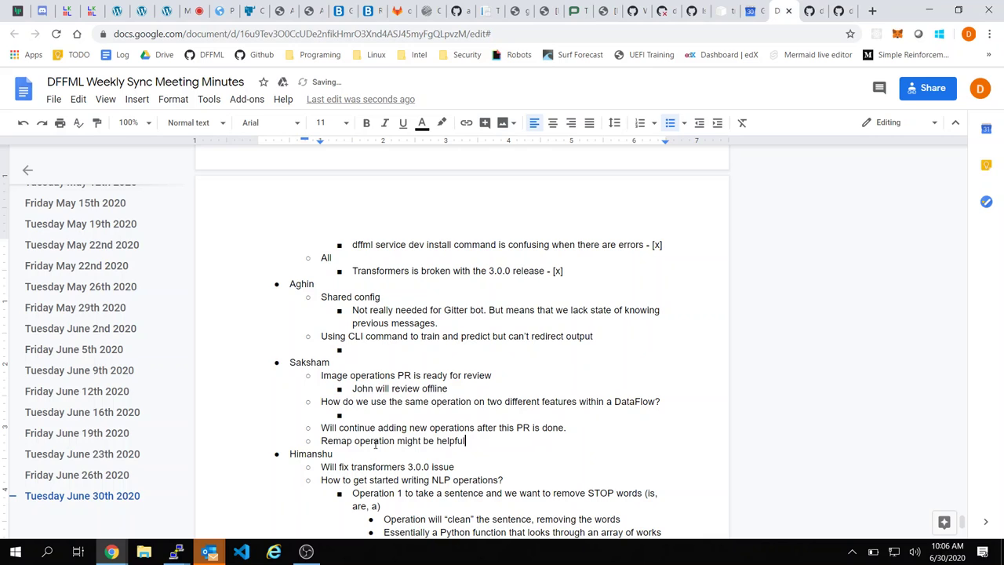
pyautogui.write('for renaming features')
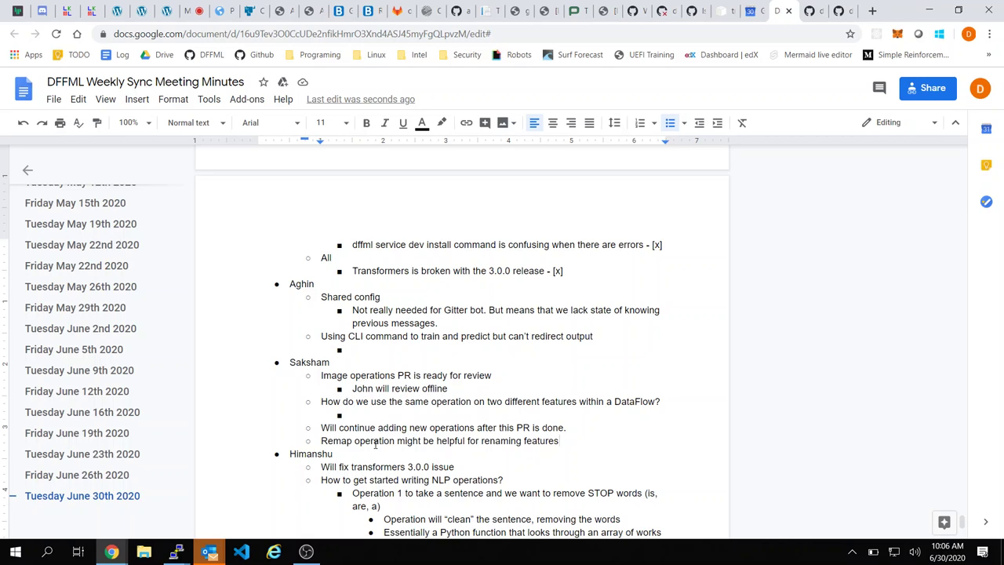
pyautogui.write('and')
pyautogui.press('BackSpace')
pyautogui.press('BackSpace')
pyautogui.press('BackSpace')
pyautogui.press('BackSpace')
# Step: Remove the closing period from the bullet "Will continue adding new operations after this PR is done"
pyautogui.click(473, 415)
pyautogui.click(570, 399)
pyautogui.scroll(-2, 570, 398)
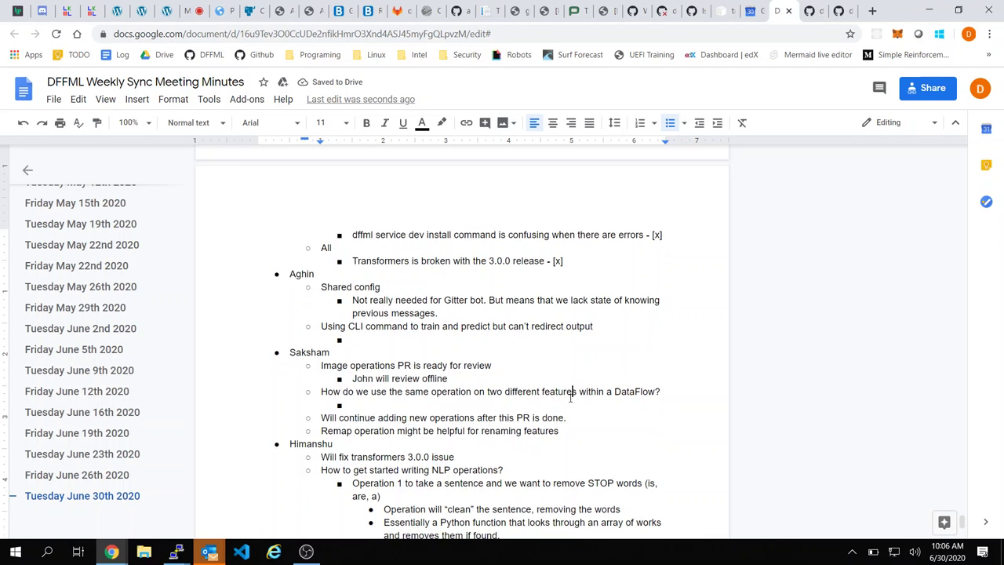
pyautogui.scroll(-1, 570, 398)
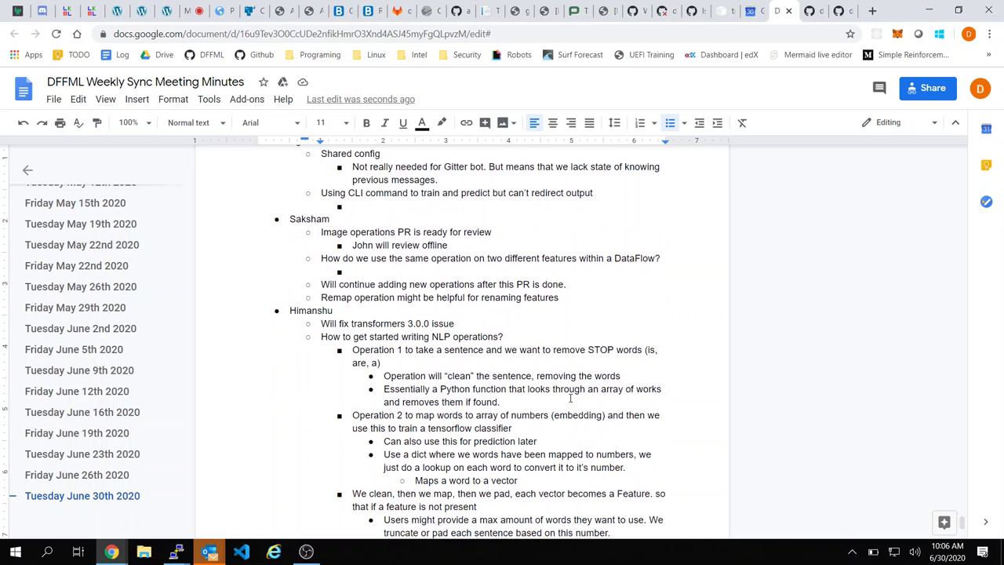
pyautogui.click(575, 285)
pyautogui.press('BackSpace')
pyautogui.scroll(-3, 575, 285)
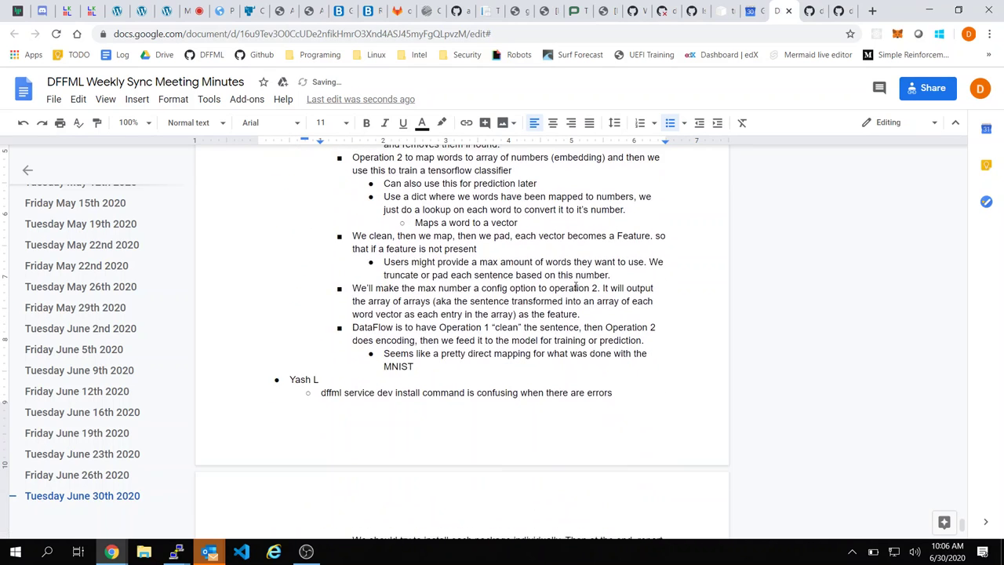
# Step: Add a bullet with the next contributor's name to the June 30th agenda, below the "How to get started writing NLP operations?" item
pyautogui.scroll(4, 575, 285)
pyautogui.scroll(4, 575, 286)
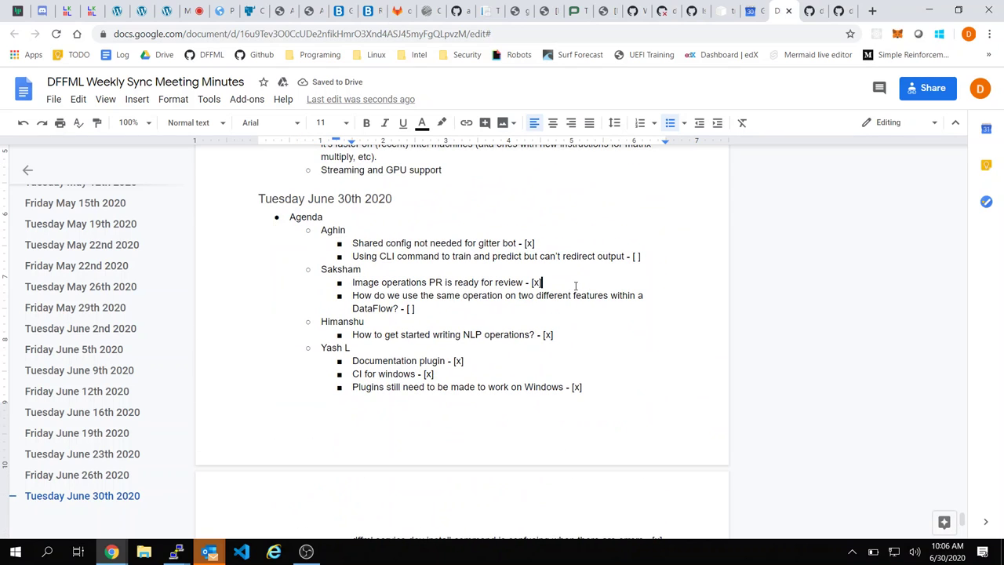
pyautogui.click(571, 340)
pyautogui.scroll(-2, 538, 307)
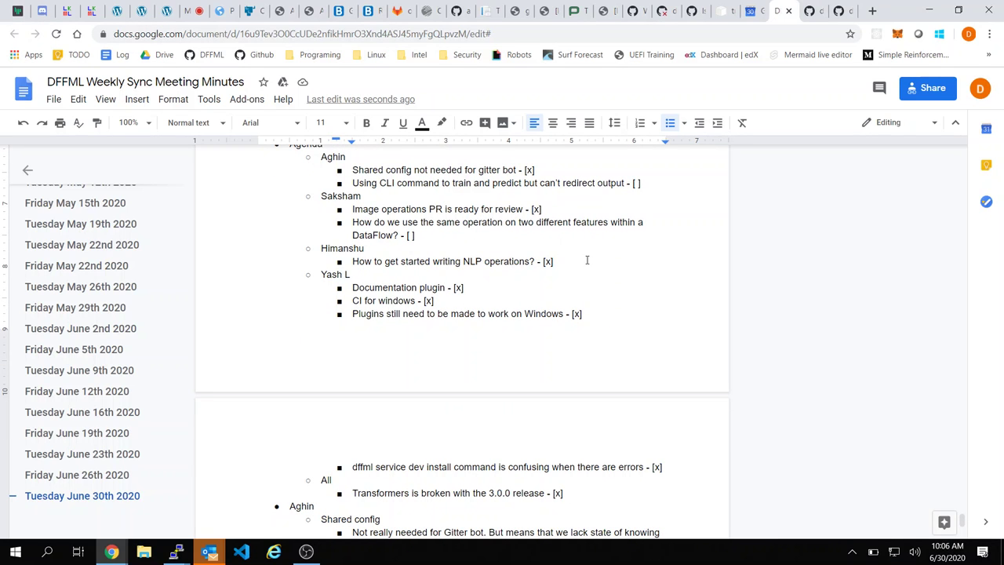
pyautogui.press('Return')
pyautogui.hotkey('shift', 'Tab')
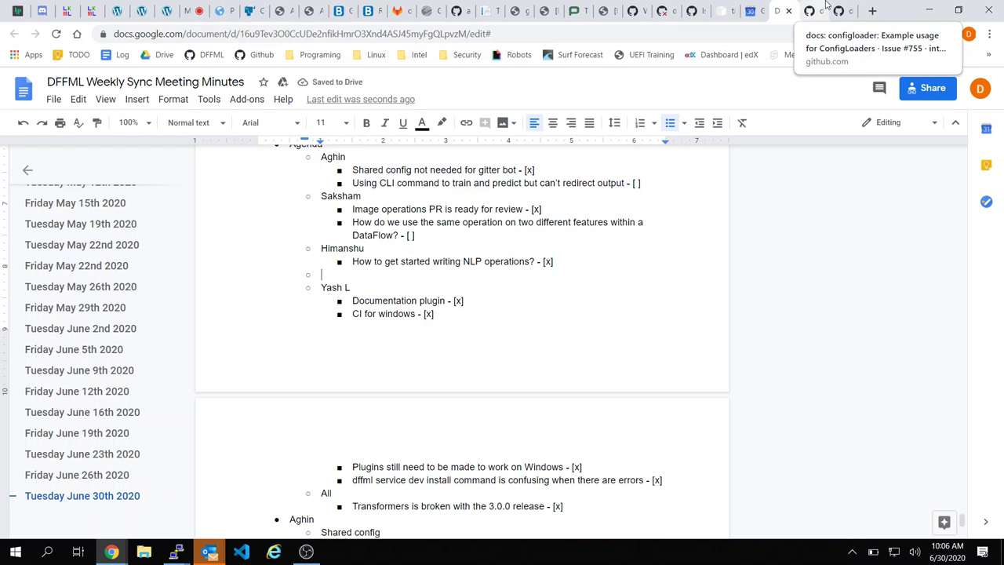
pyautogui.write('Sud')
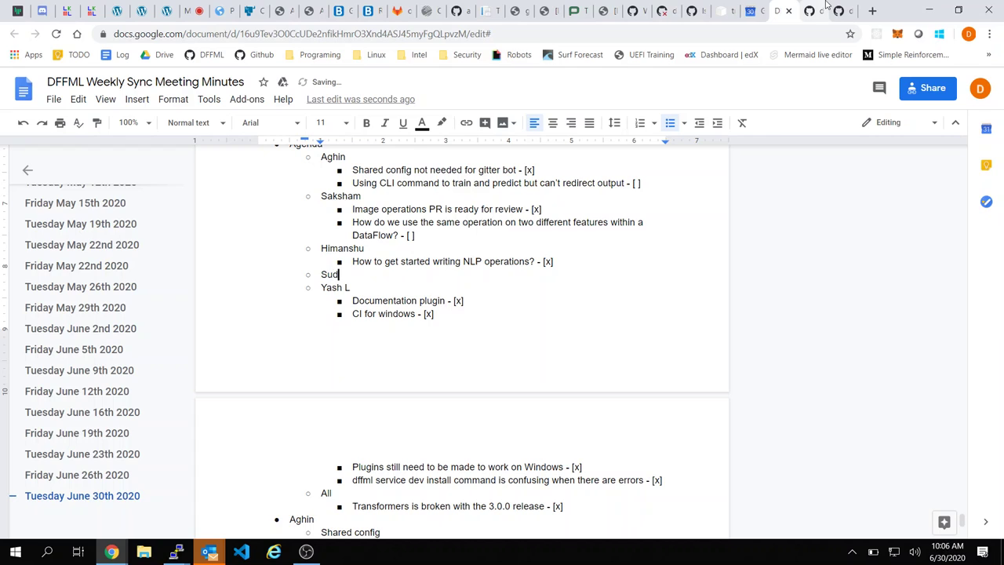
pyautogui.write('hanshu')
# Step: Add the sub-bullet "Merged autosklearn classifier - [x]" under the new contributor's agenda entry
pyautogui.press('Return')
pyautogui.press('Tab')
pyautogui.write('M')
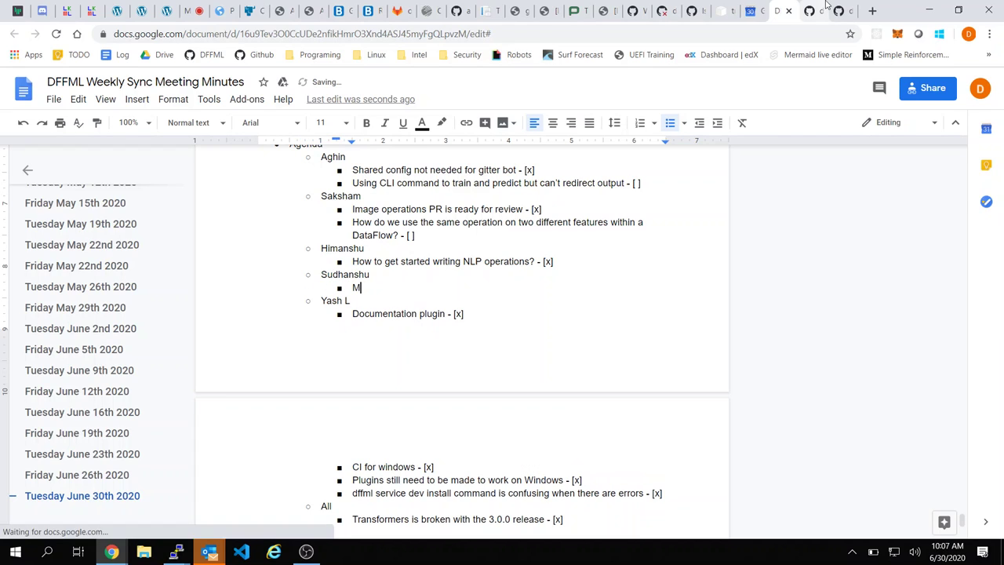
pyautogui.write('erged auto ')
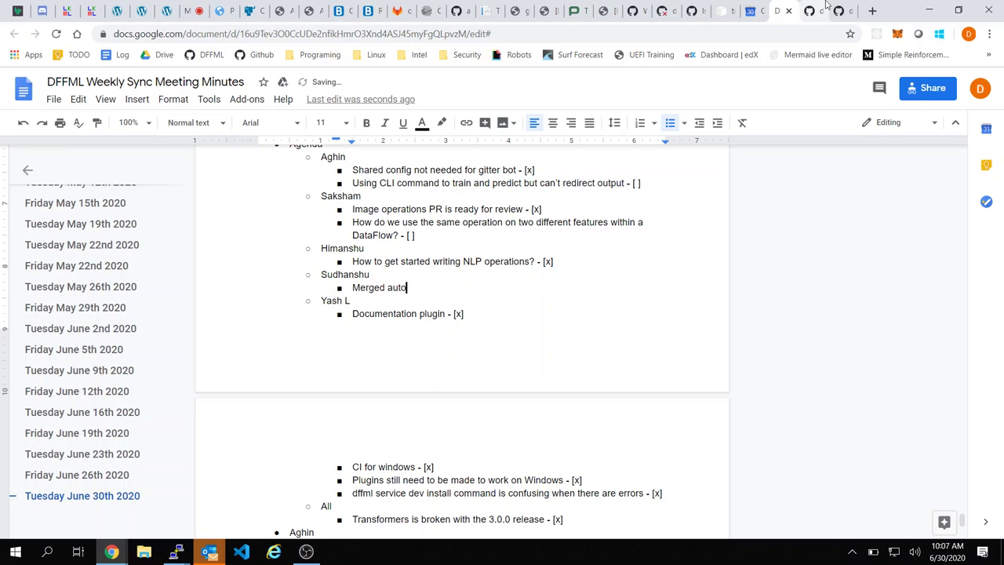
pyautogui.write('sklearn Classifier - ')
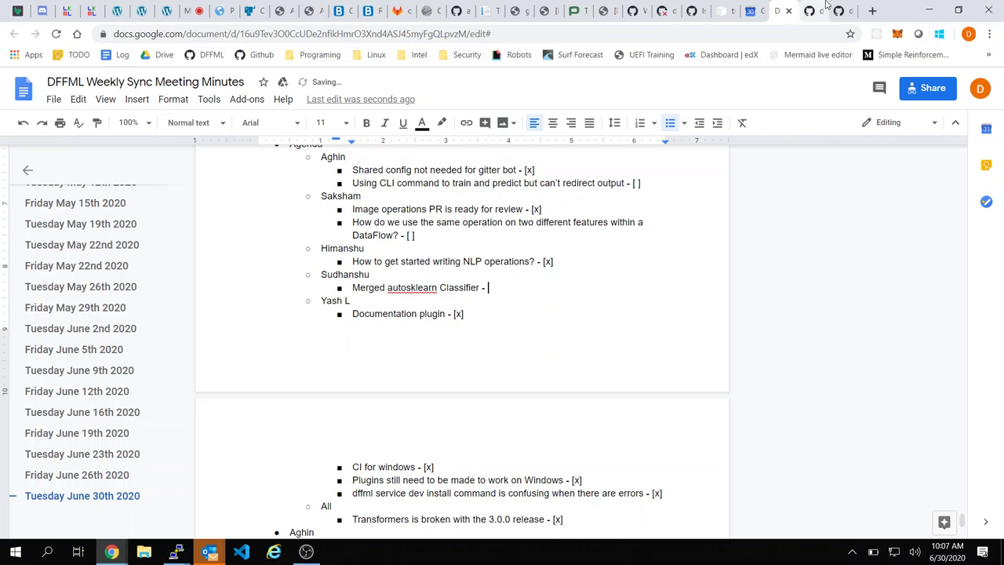
pyautogui.write('[x]')
pyautogui.click(437, 288)
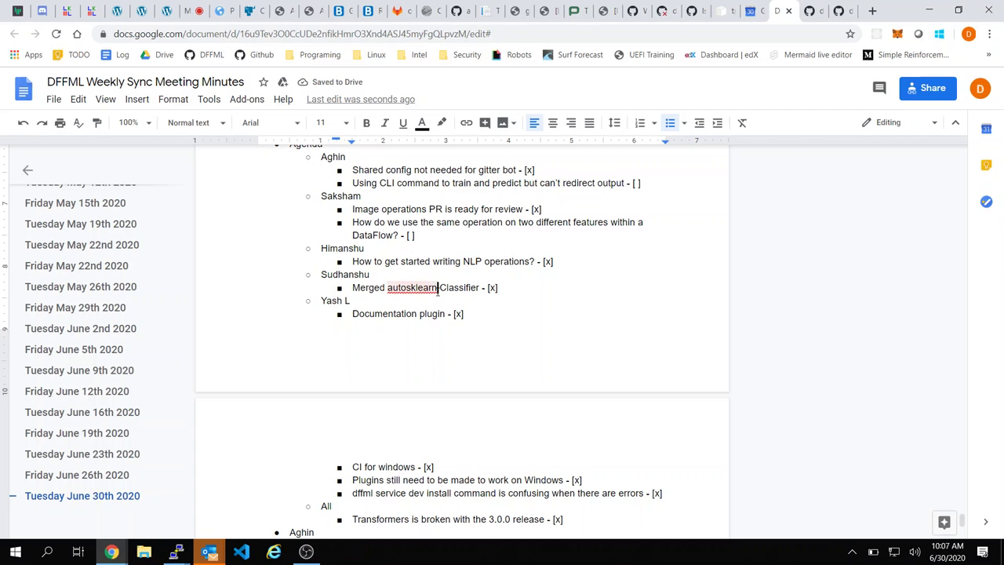
pyautogui.press('Delete')
pyautogui.write('c')
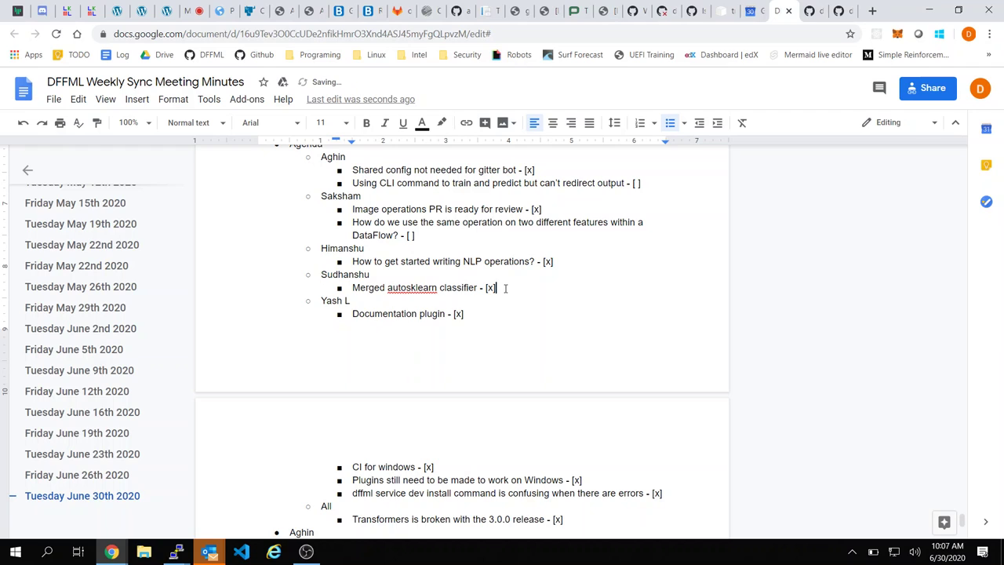
# Step: Add the sub-bullet "Regressor part is done - [ ]" below the autosklearn classifier item
pyautogui.press('Return')
pyautogui.write('Regressor')
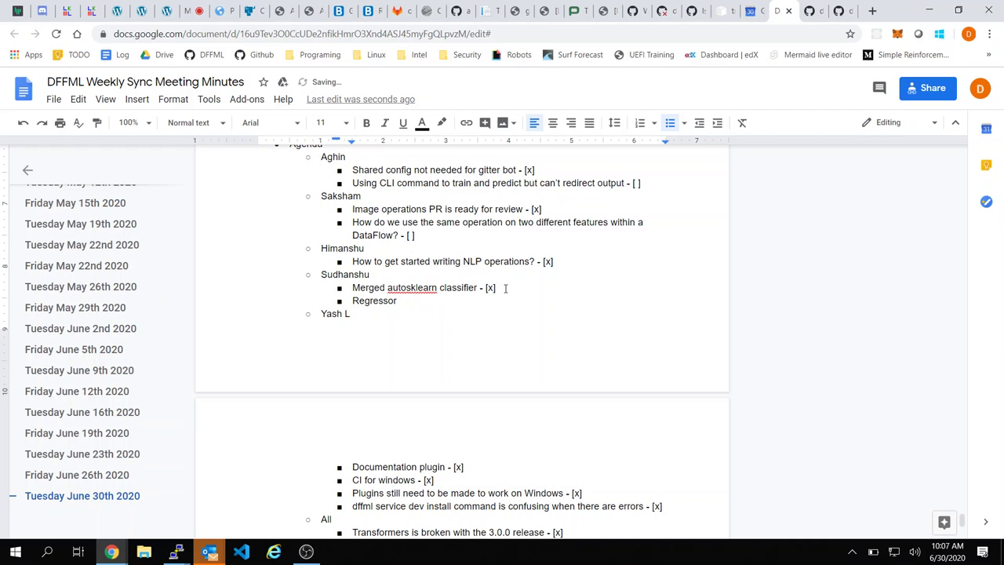
pyautogui.write(' part is done - []')
# Step: Check the open GitHub pages and look through the June 30th notes down to the list of missing documentation
pyautogui.hotkey('ctrl', 'Tab')
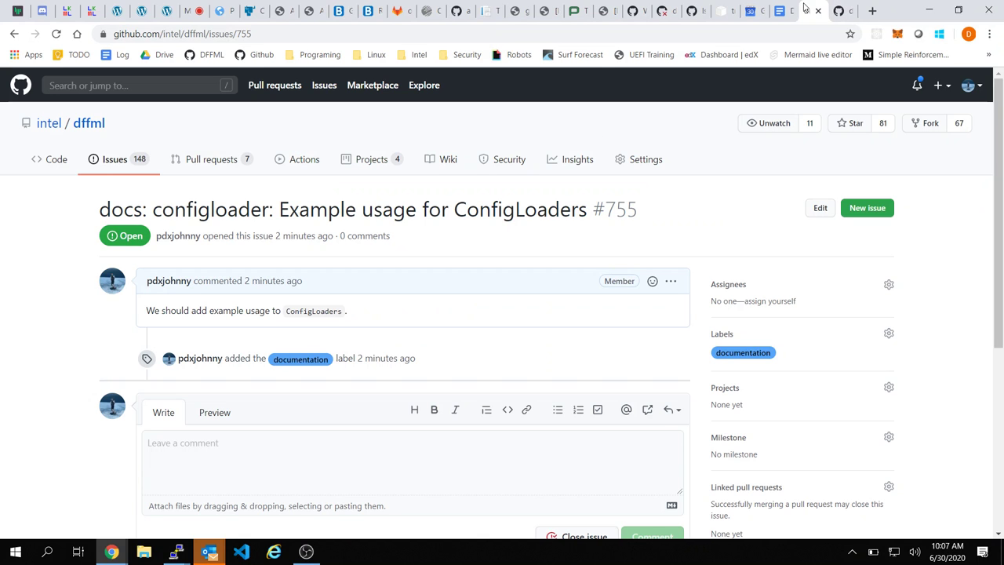
pyautogui.click(837, 9)
pyautogui.hotkey('ctrl', 'shift', 'Tab')
pyautogui.click(782, 10)
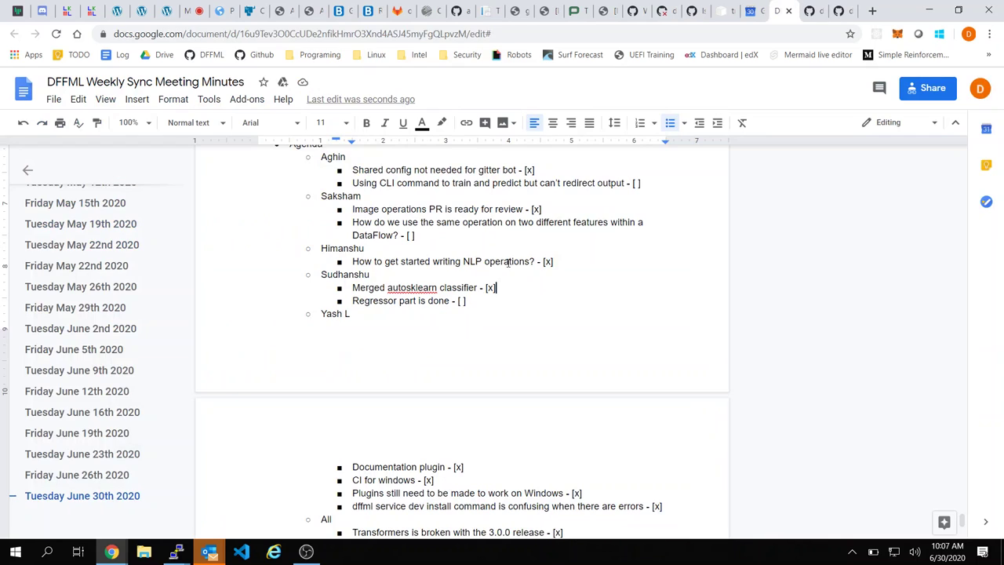
pyautogui.scroll(-1, 492, 280)
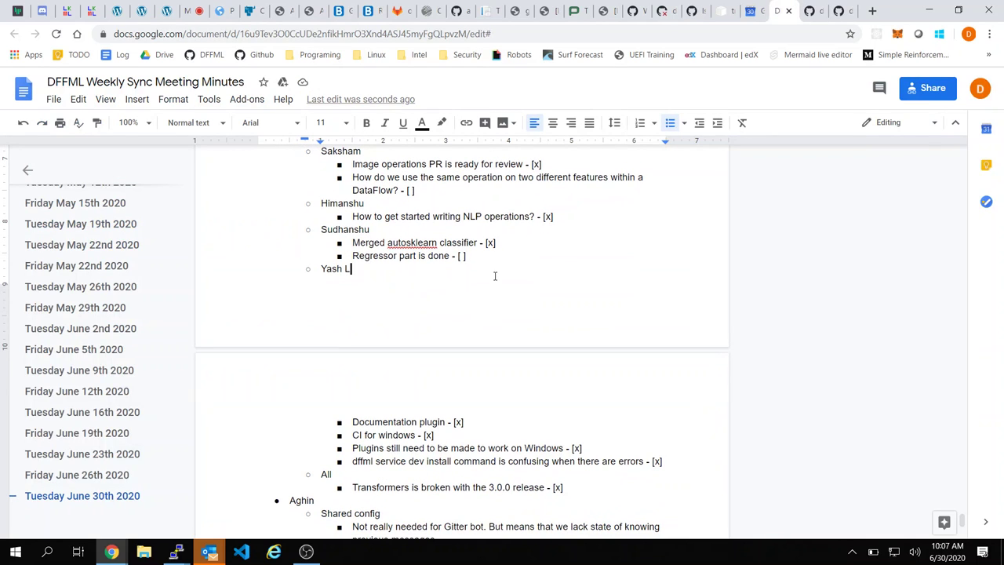
pyautogui.scroll(-10, 475, 258)
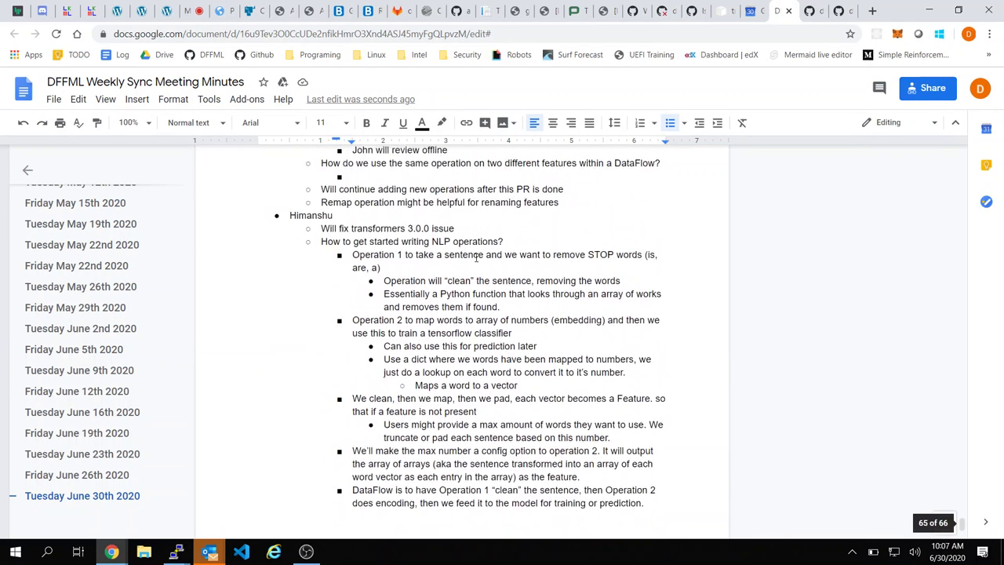
pyautogui.scroll(-6, 475, 257)
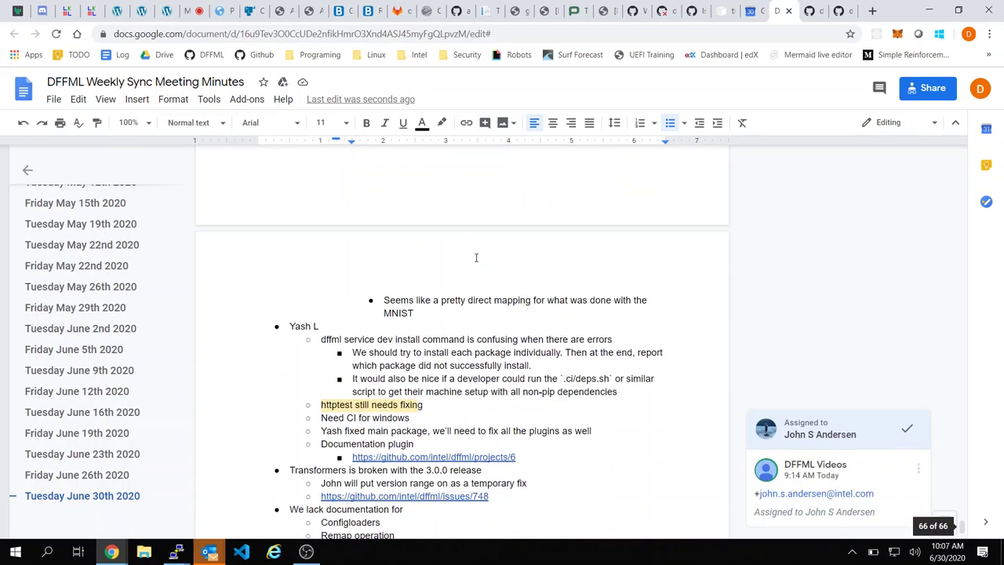
pyautogui.scroll(-2, 475, 257)
pyautogui.scroll(8, 475, 257)
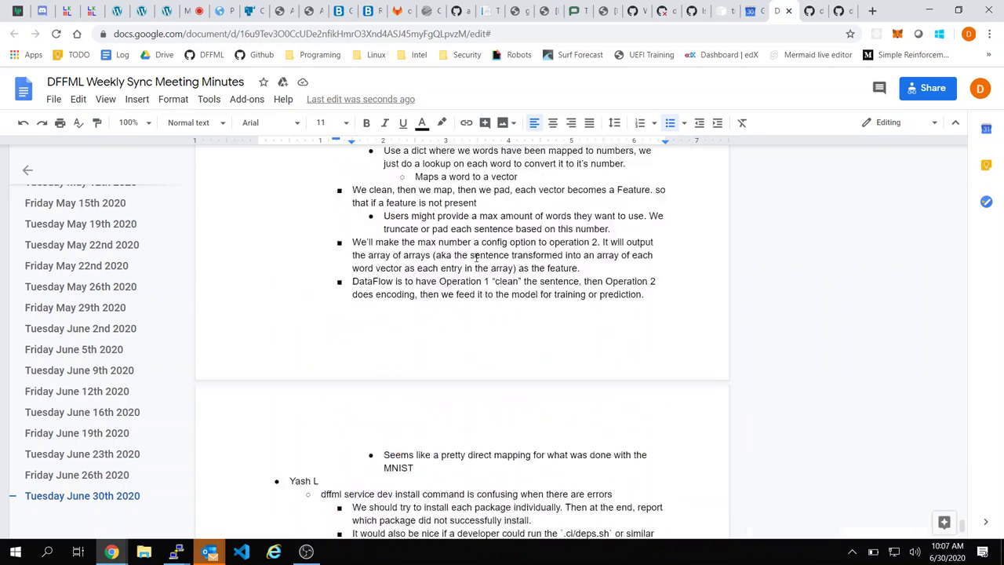
pyautogui.scroll(4, 475, 257)
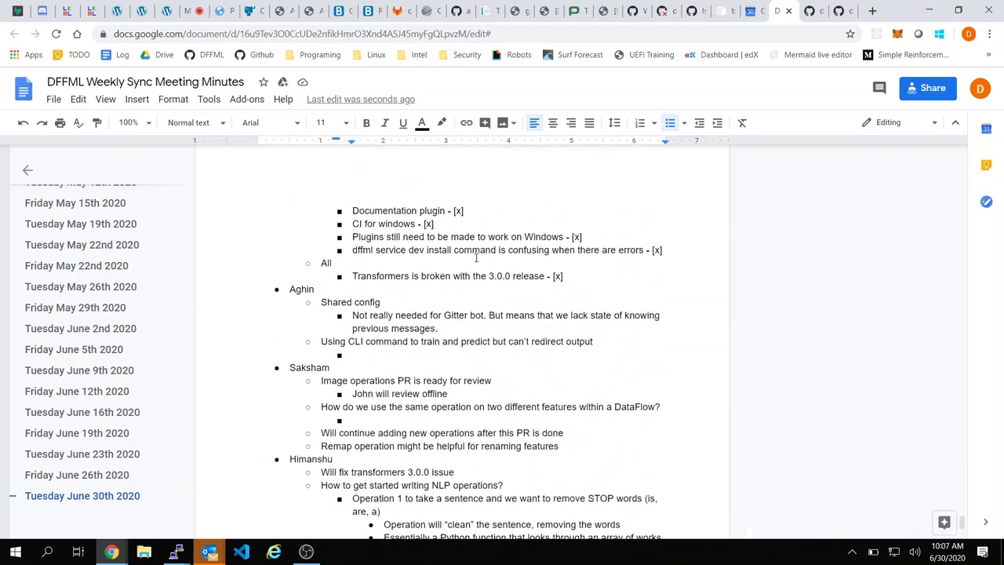
pyautogui.click(524, 251)
pyautogui.scroll(3, 524, 253)
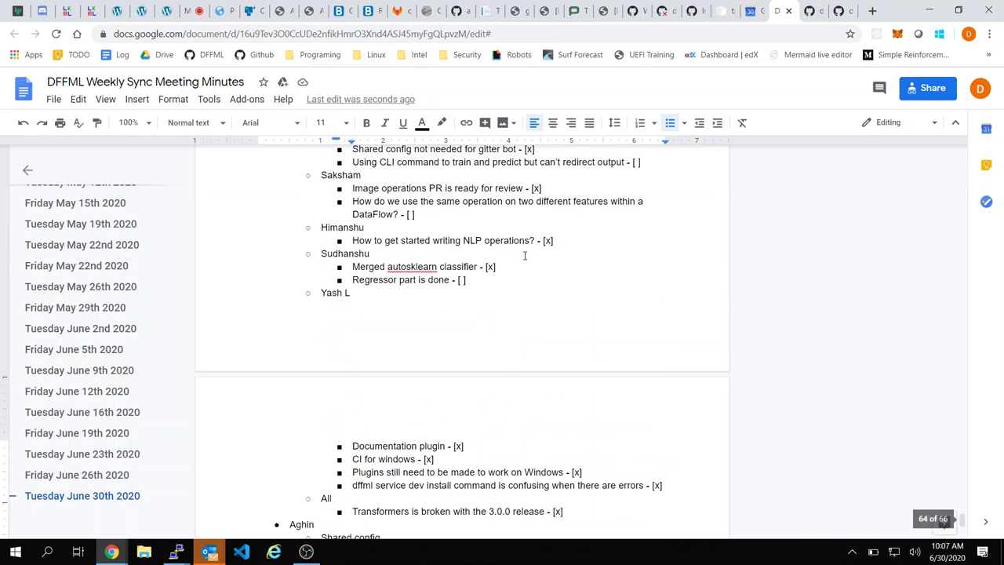
# Step: Insert the reviewer's name and "will review offline" before the dash and checkbox of the "Regressor part is done" bullet
pyautogui.click(495, 281)
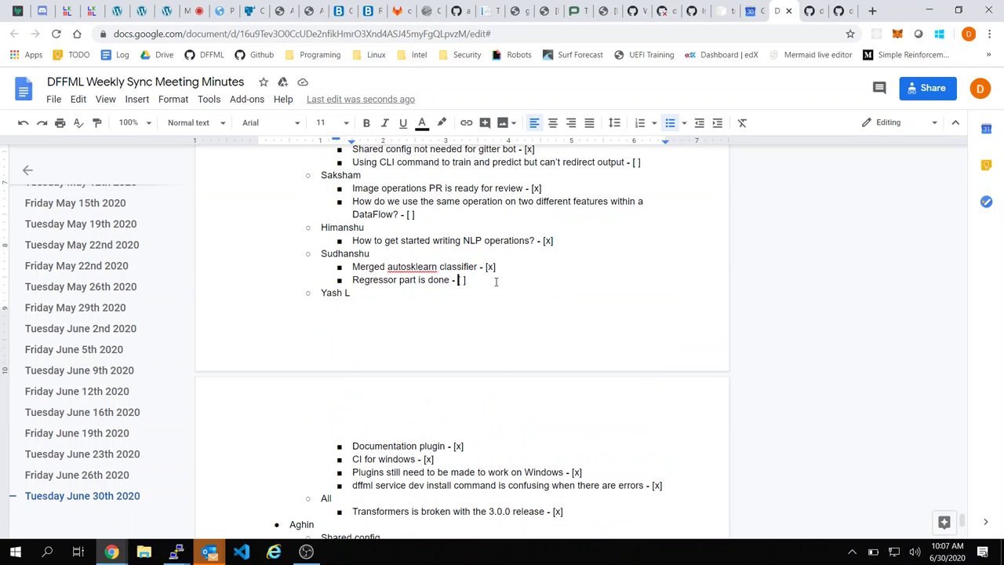
pyautogui.press('Left')
pyautogui.press('Left')
pyautogui.press('Left')
pyautogui.press('Left')
pyautogui.press('BackSpace')
pyautogui.write('Jon')
pyautogui.press('BackSpace')
pyautogui.write('hn will review -offline')
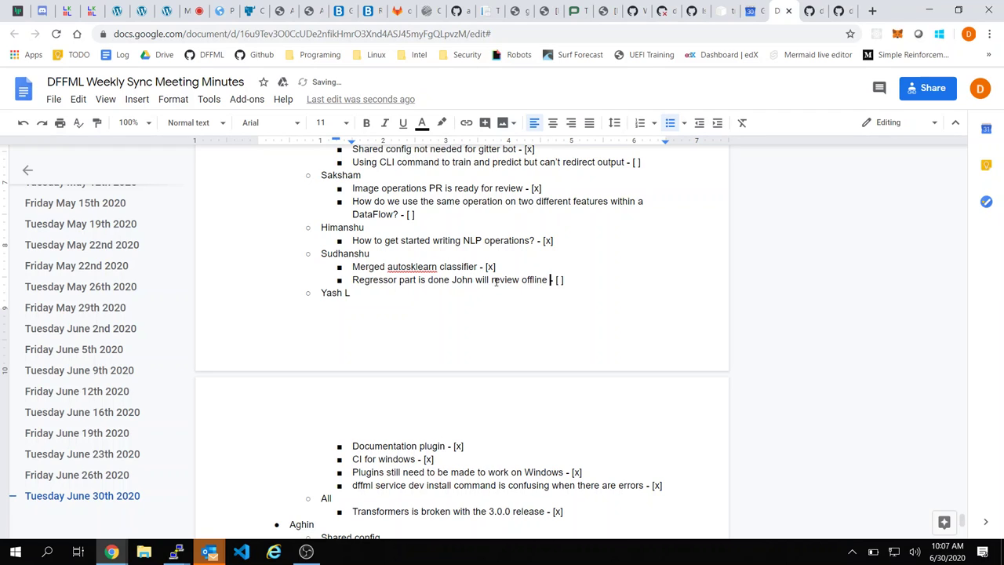
pyautogui.press('End')
# Step: Close the two browser tabs that come just before the meeting minutes
pyautogui.click(758, 11)
pyautogui.click(759, 12)
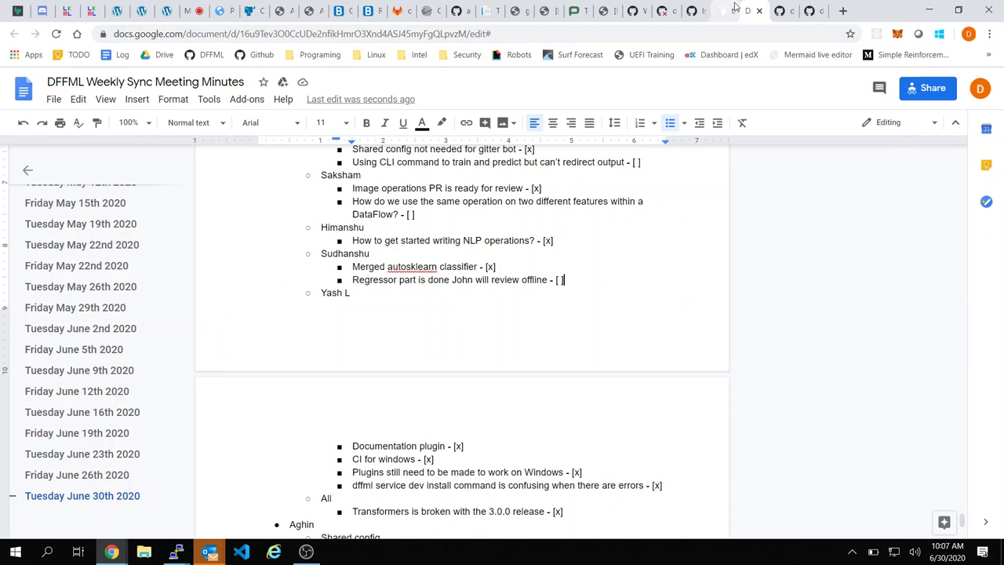
pyautogui.click(735, 12)
pyautogui.click(737, 11)
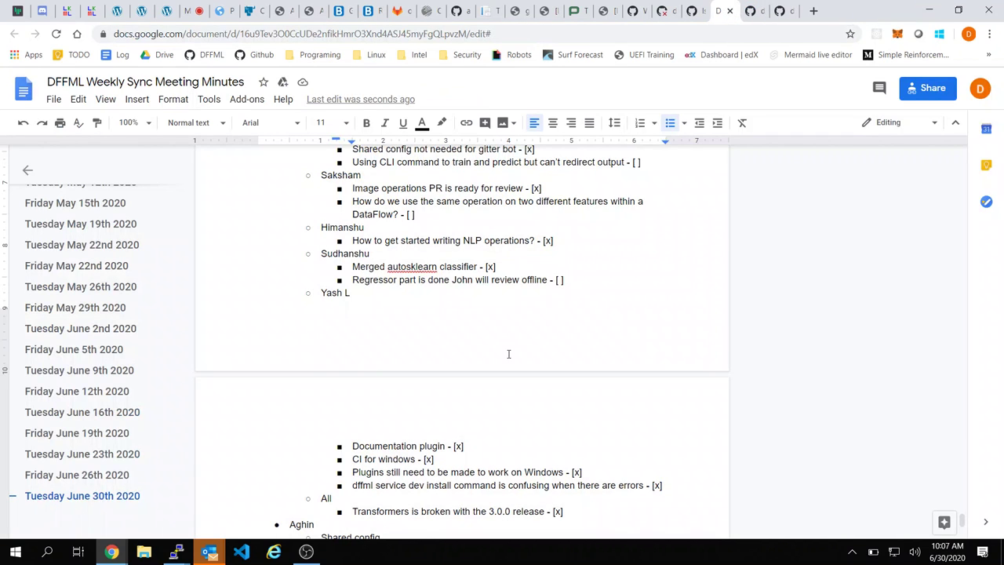
# Step: Go from the dataflow.py source page to the pull requests of the intel/dffml repository
pyautogui.click(838, 11)
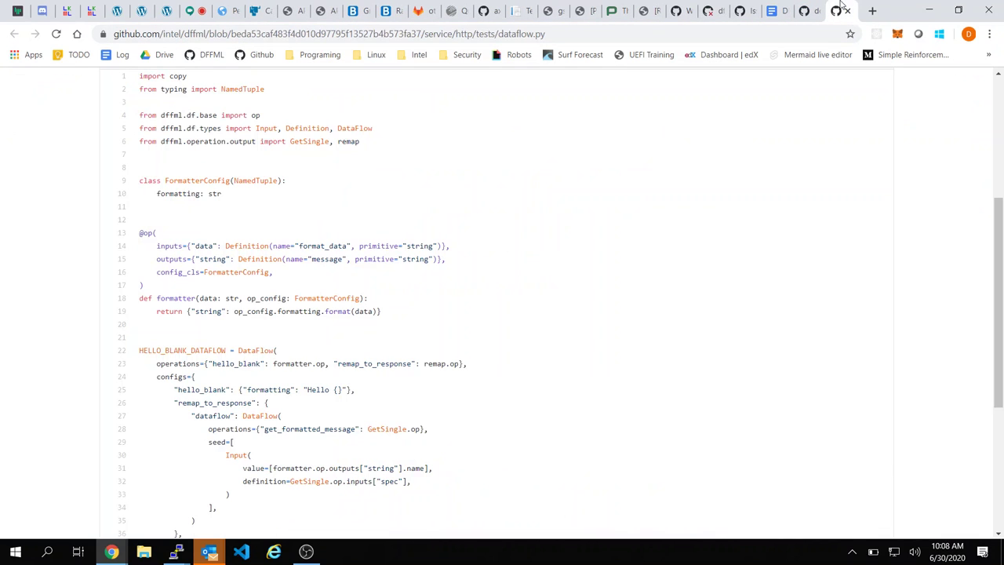
pyautogui.scroll(4, 321, 266)
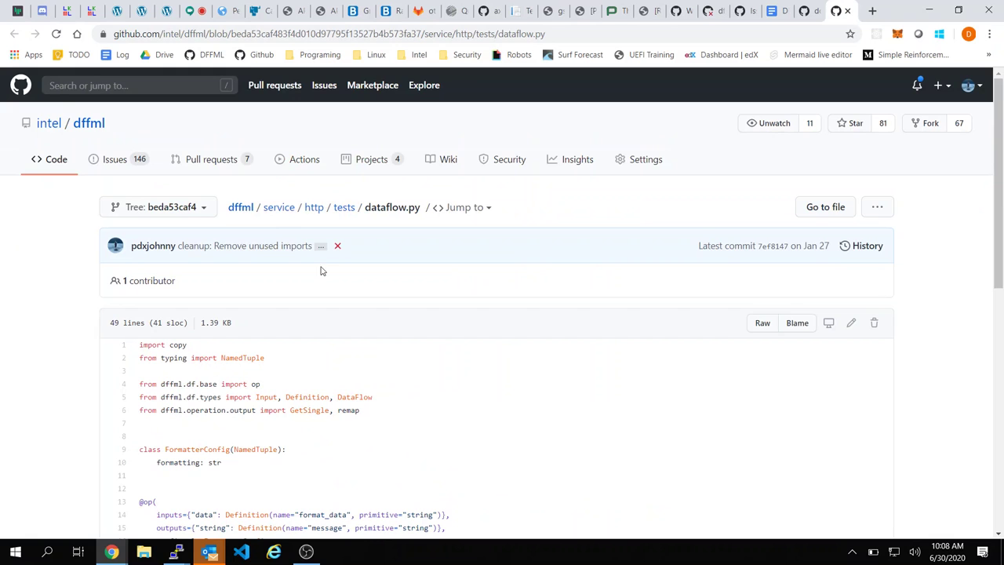
pyautogui.click(210, 160)
# Step: Switch to the dffml/community Gitter chat and copy the address of the tutorial_chatbot example link
pyautogui.hotkey('ctrl', '1')
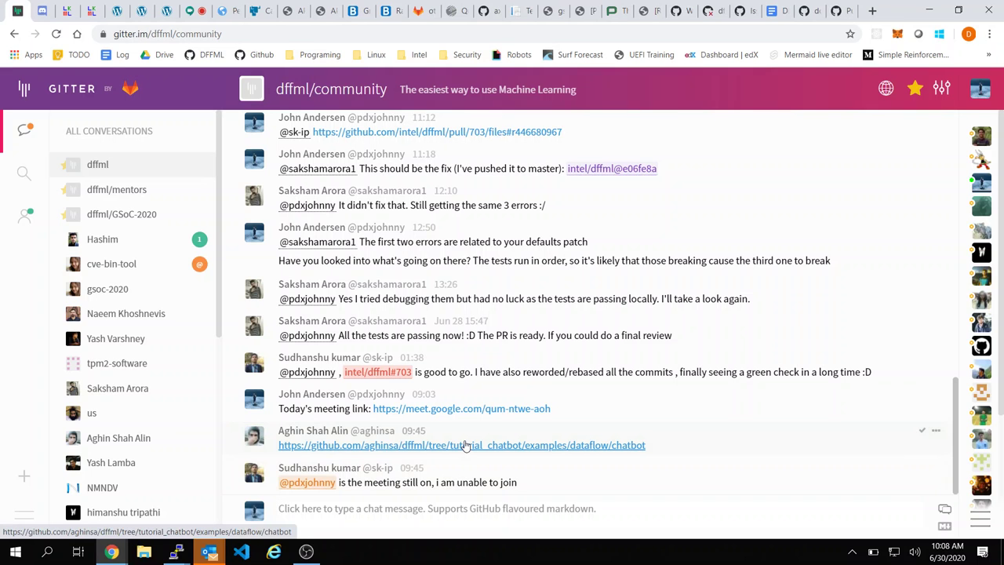
pyautogui.rightClick(465, 445)
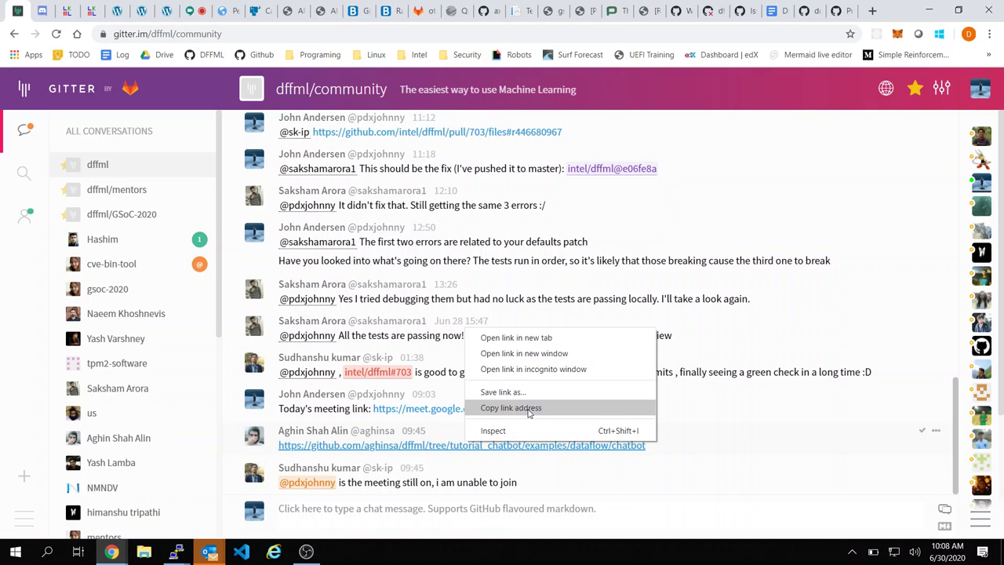
pyautogui.click(527, 409)
# Step: Switch to the terminal, paste and discard the chatbot link, and enter a git fetch command for its author's remote
pyautogui.hotkey('alt', 'Tab')
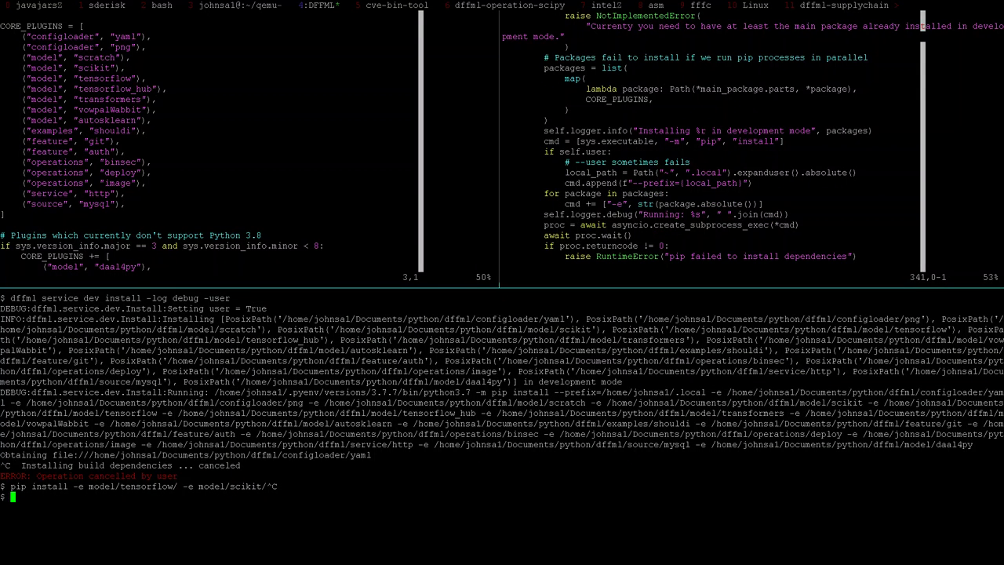
pyautogui.write('git')
pyautogui.hotkey('ctrl', 'c')
pyautogui.write('ii')
pyautogui.press('BackSpace')
pyautogui.press('BackSpace')
pyautogui.hotkey('ctrl', 'shift', 'v')
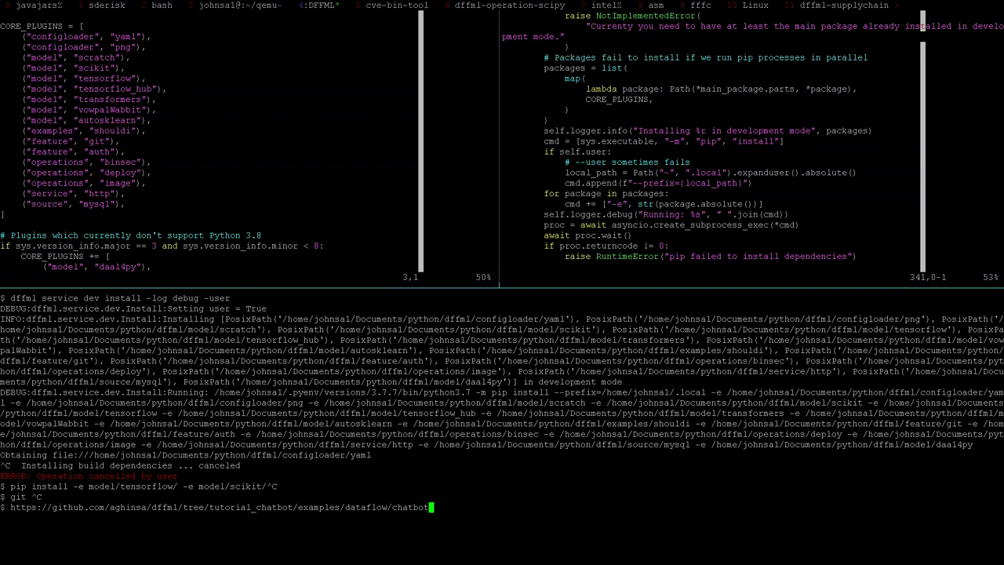
pyautogui.press('BackSpace')
pyautogui.hotkey('ctrl', 'c')
pyautogui.write('git fetch aghinsa')
pyautogui.hotkey('alt', 'Tab')
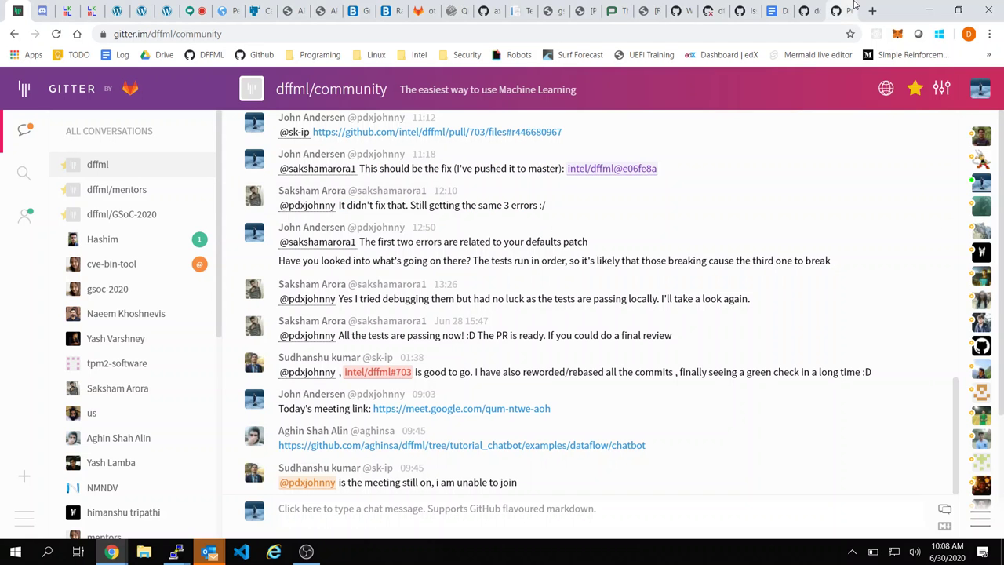
# Step: Open the pull request "model: autosklearn: Add autoregressor model" and close the tab with the ConfigLoaders documentation issue
pyautogui.click(854, 8)
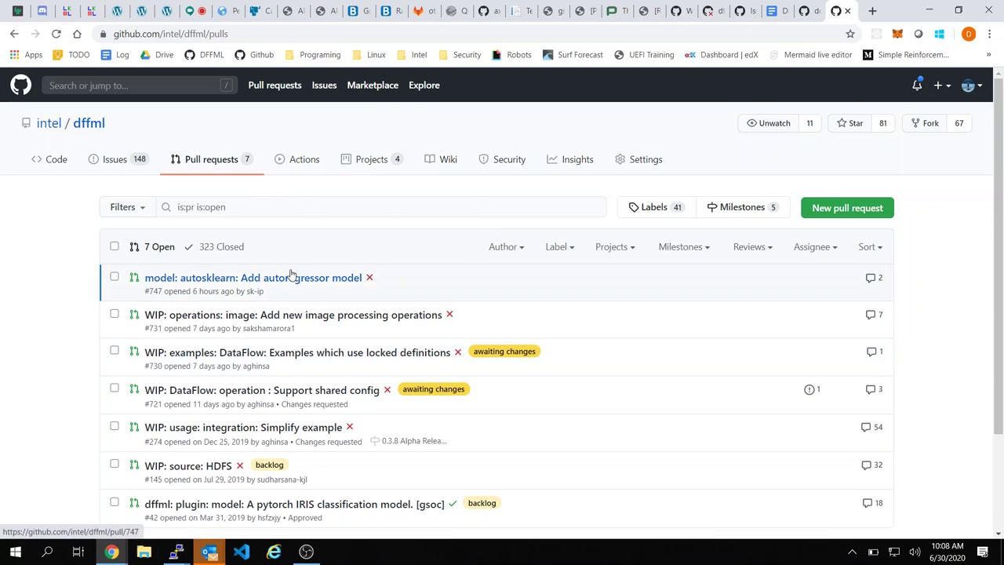
pyautogui.click(805, 7)
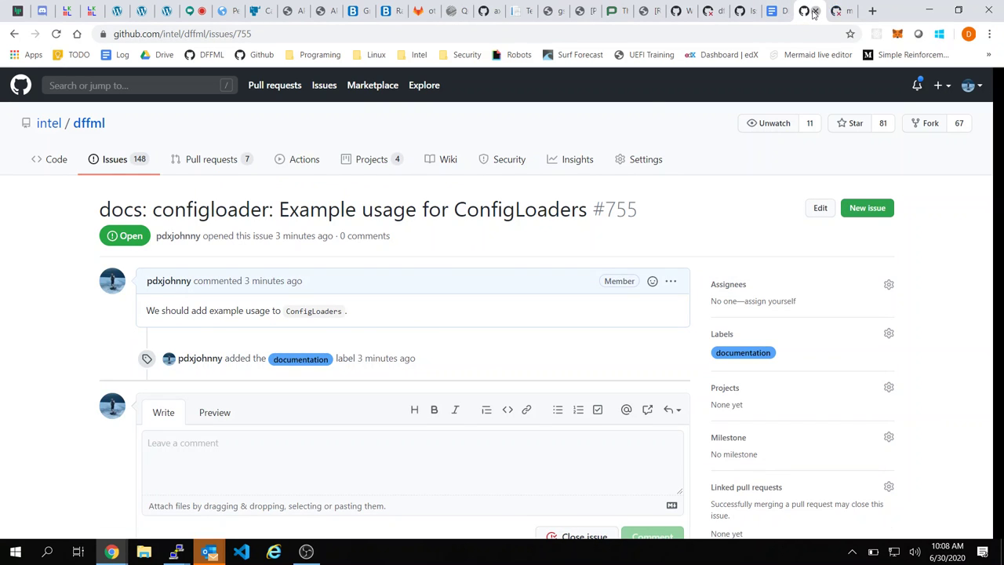
pyautogui.click(815, 10)
# Step: Check the agenda in the minutes, return to the autoregressor pull request and open the repository's issues list
pyautogui.click(780, 8)
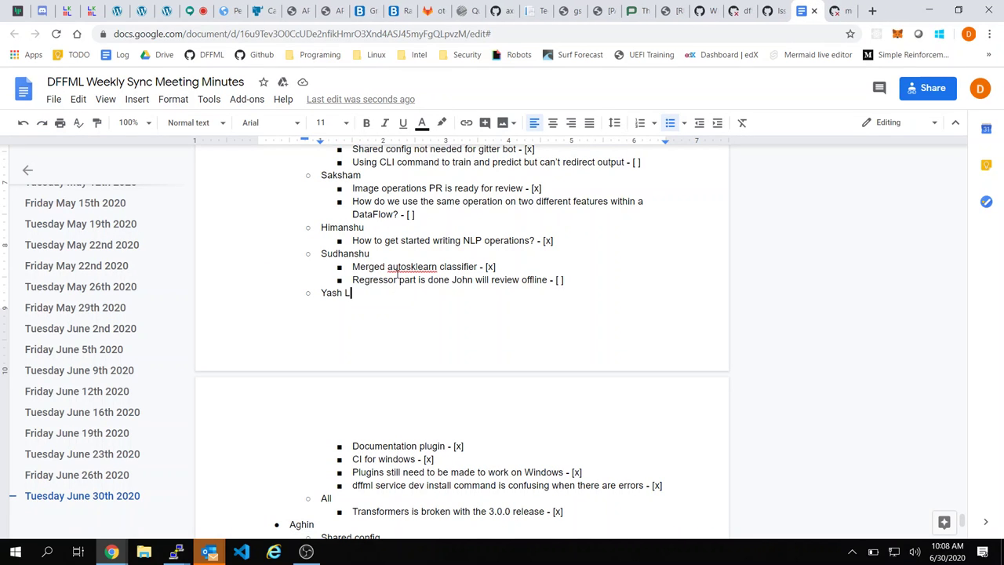
pyautogui.click(838, 11)
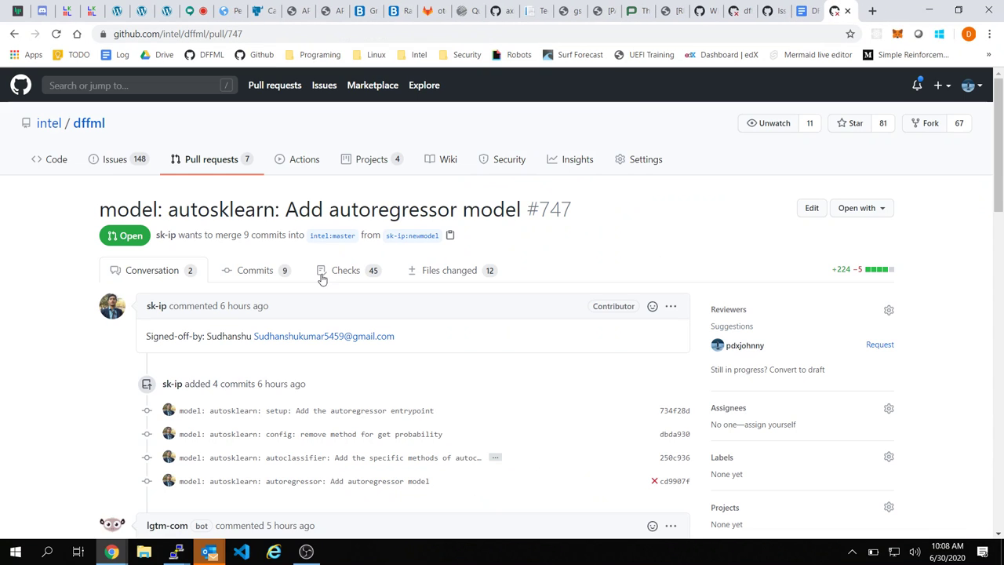
pyautogui.click(139, 160)
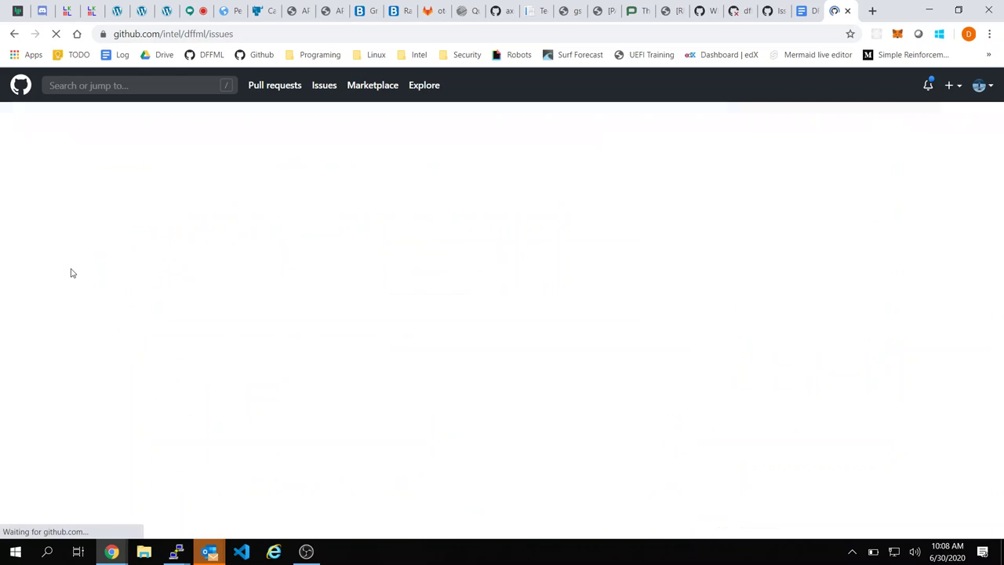
pyautogui.scroll(-2, 6, 328)
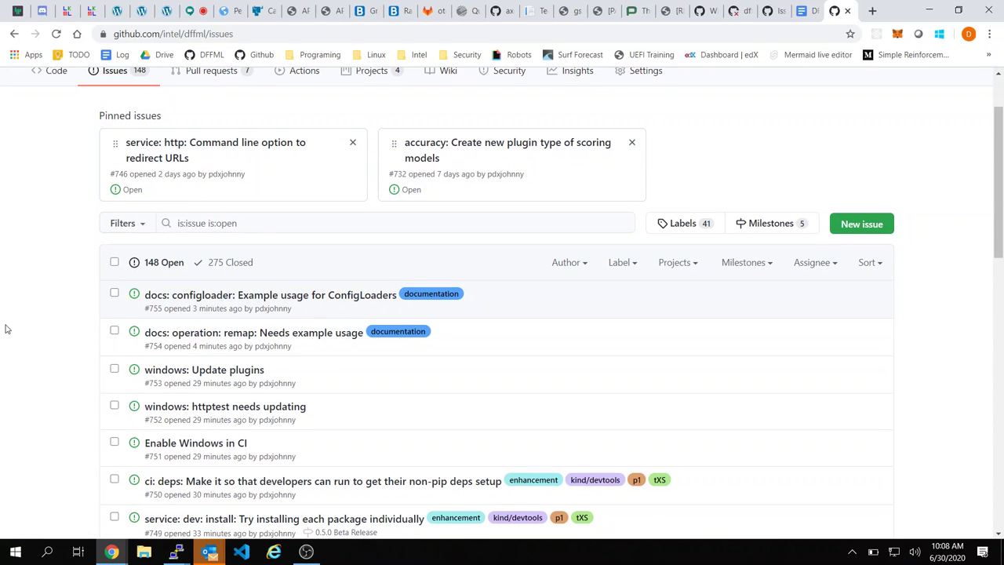
# Step: Filter the repository's open issues by the 0.3.8 Alpha Release milestone and look over the filtered list
pyautogui.scroll(-1, 6, 329)
pyautogui.scroll(3, 6, 328)
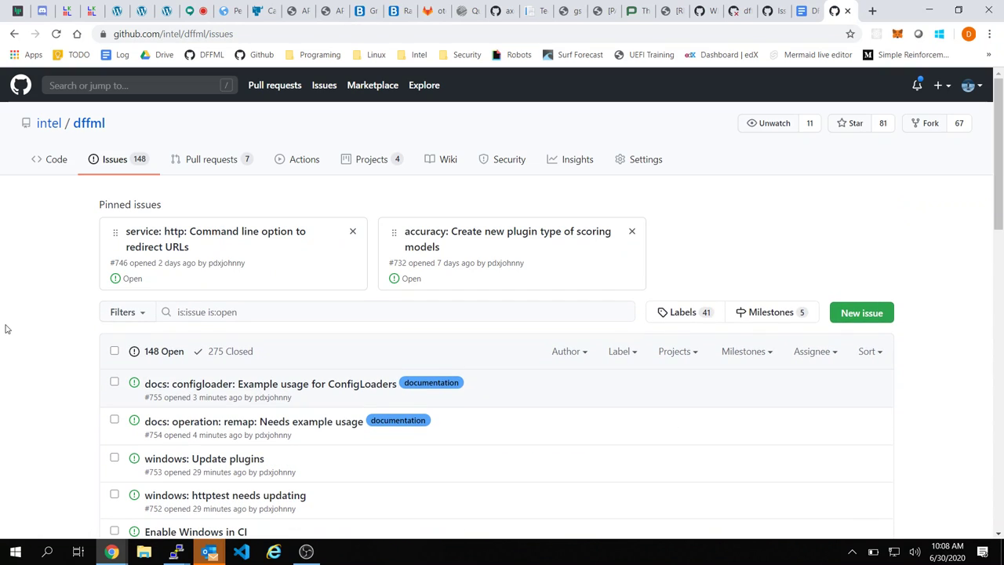
pyautogui.click(734, 356)
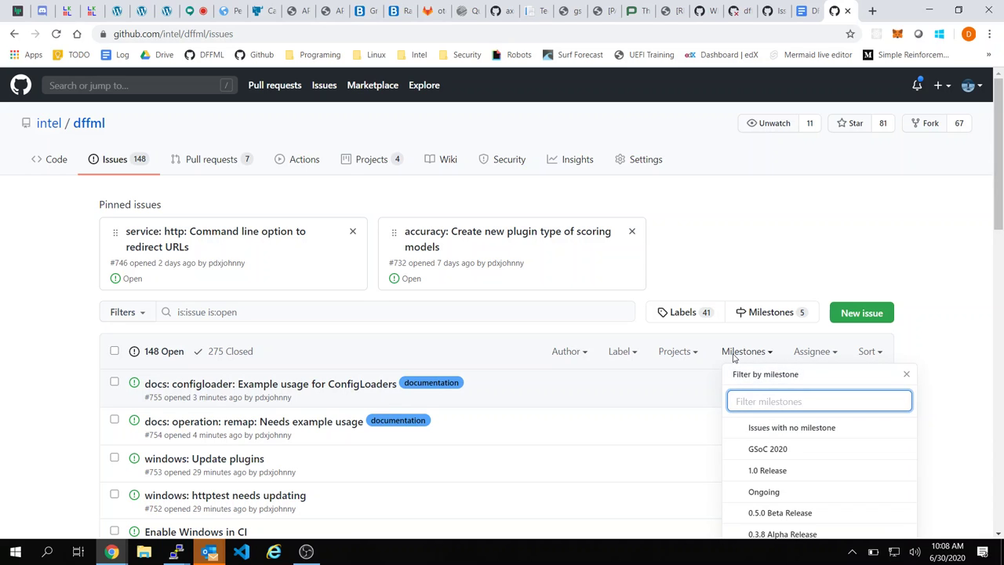
pyautogui.scroll(-2, 831, 376)
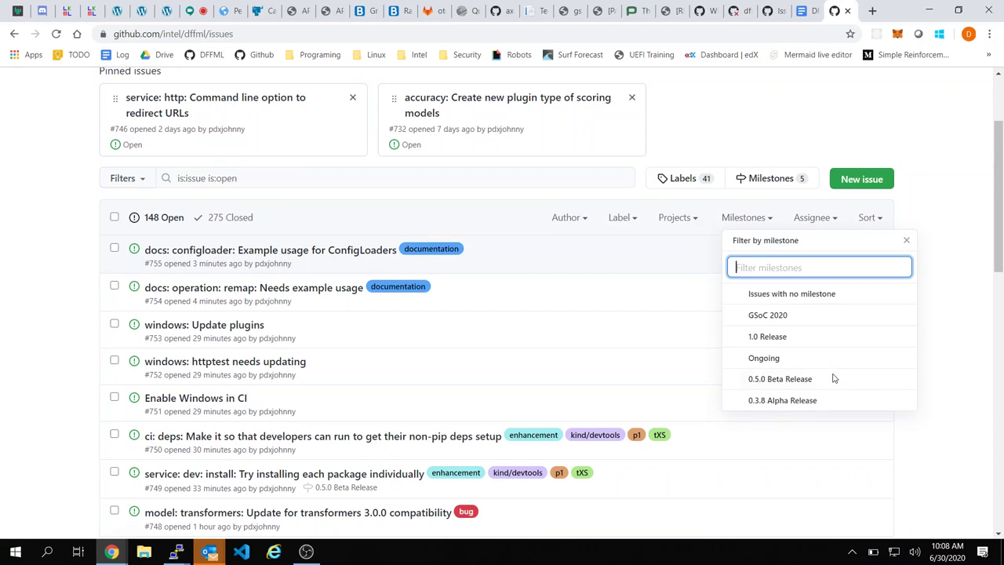
pyautogui.click(801, 400)
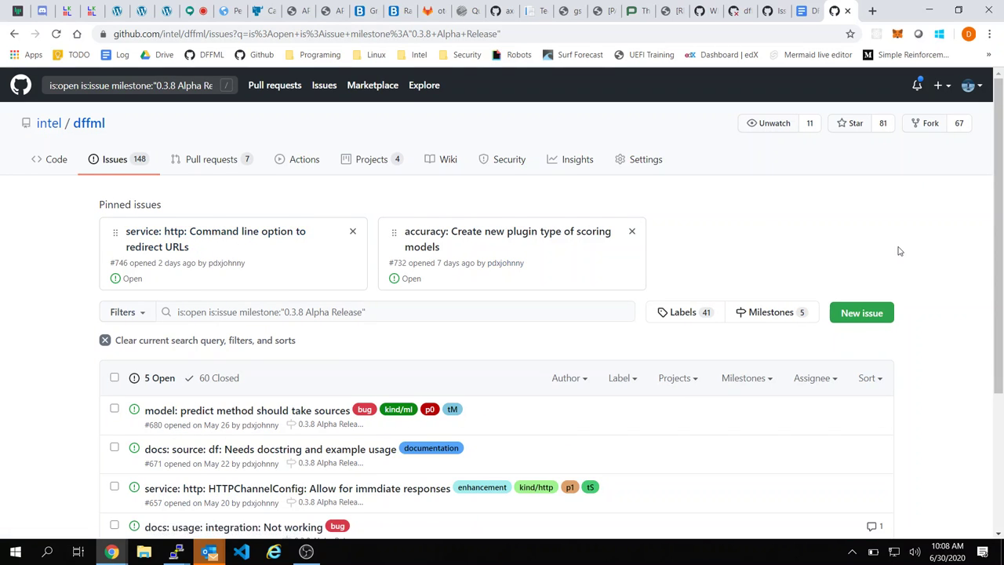
pyautogui.scroll(-3, 900, 251)
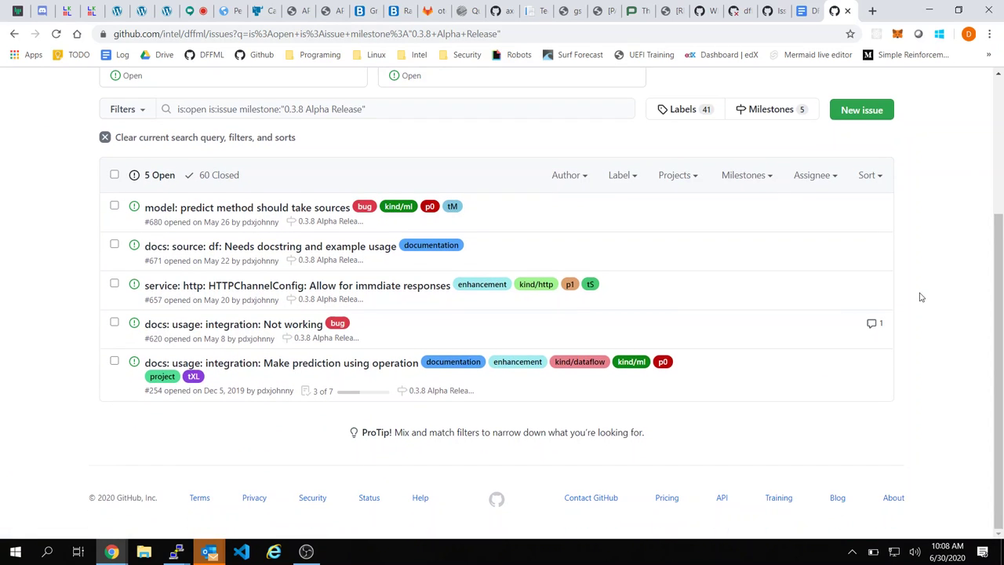
pyautogui.scroll(1, 920, 295)
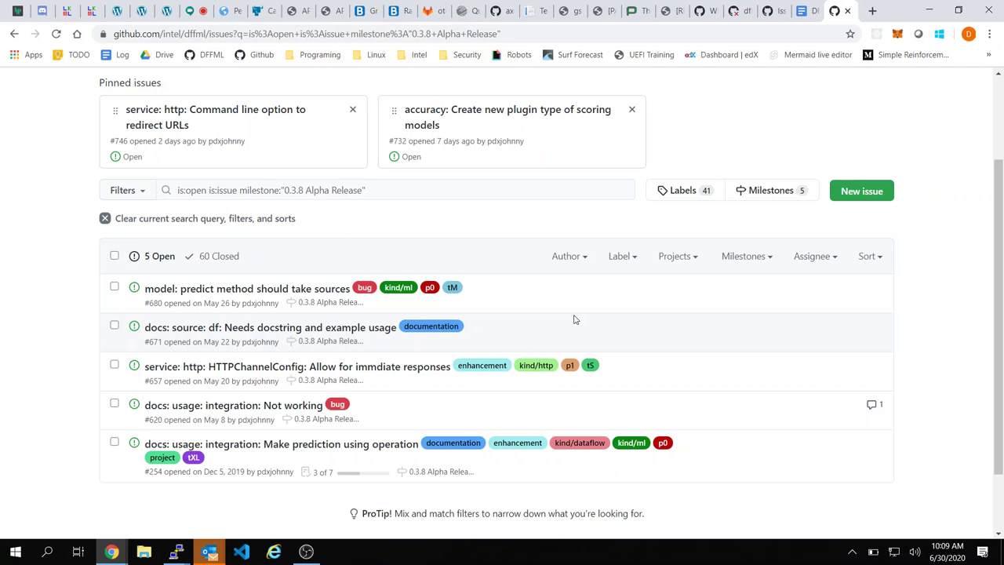
# Step: Open the issue "model: predict method should take sources" in a separate tab and skim its description and proposed diff
pyautogui.moveTo(320, 292)
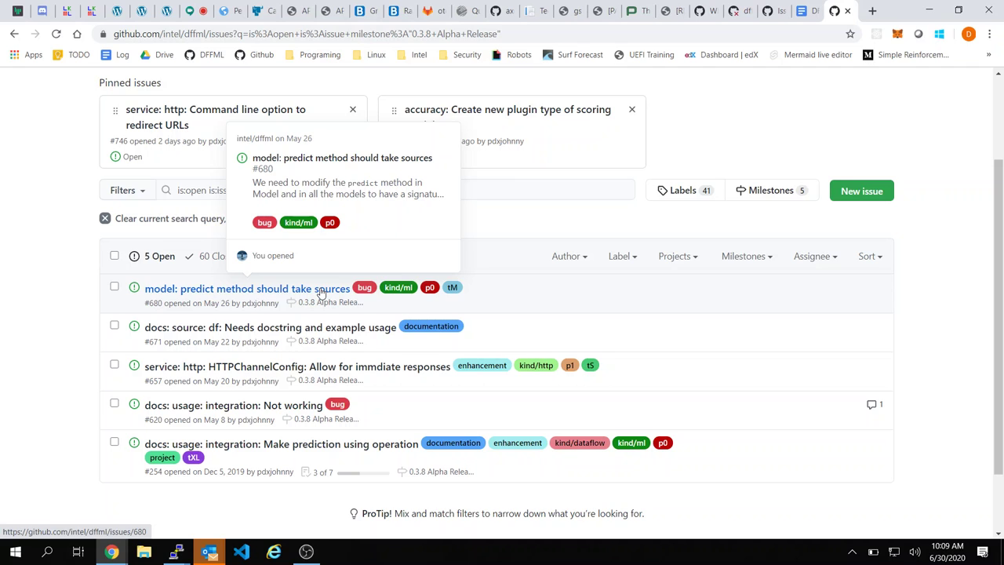
pyautogui.rightClick(320, 292)
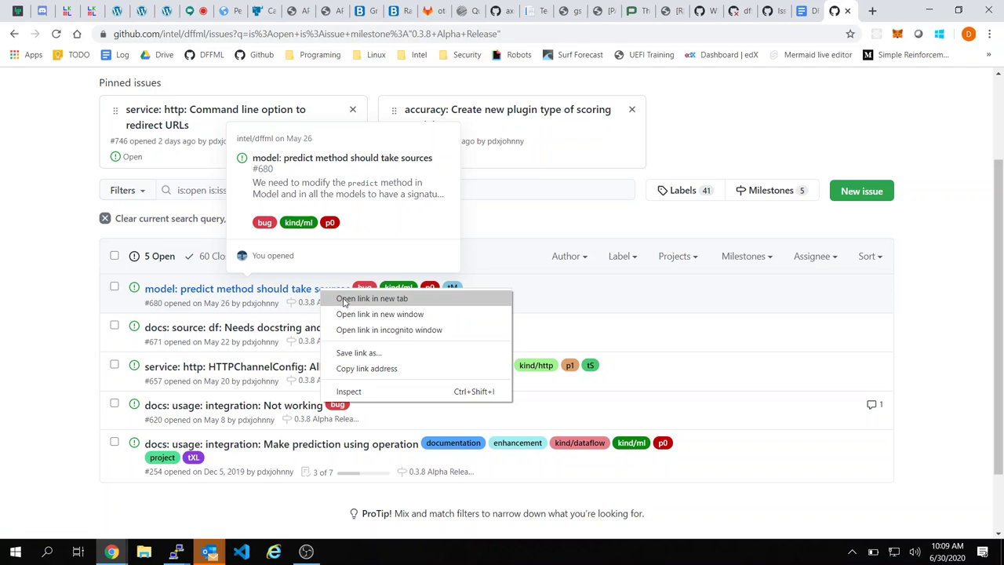
pyautogui.click(339, 298)
pyautogui.click(836, 7)
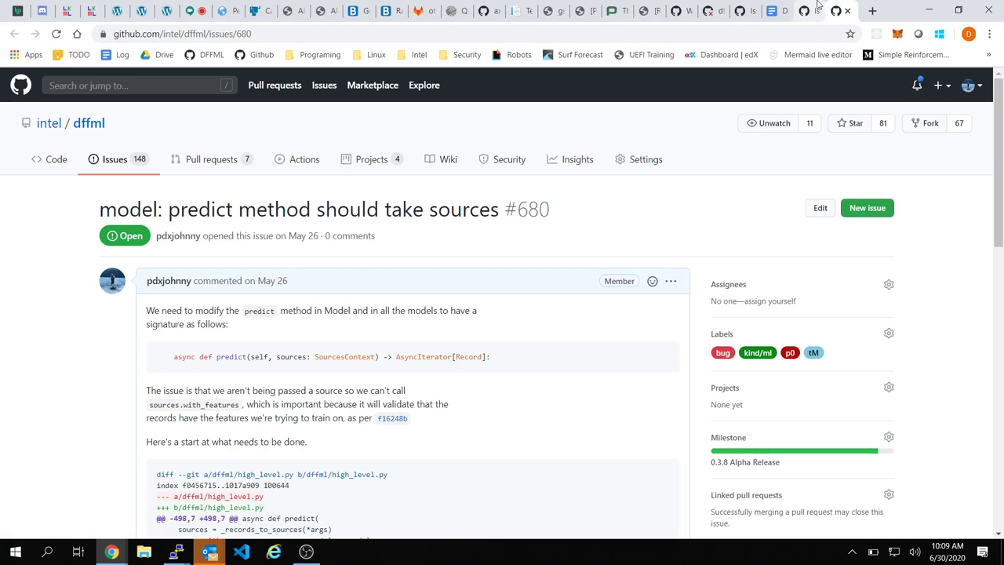
pyautogui.scroll(-5, 545, 295)
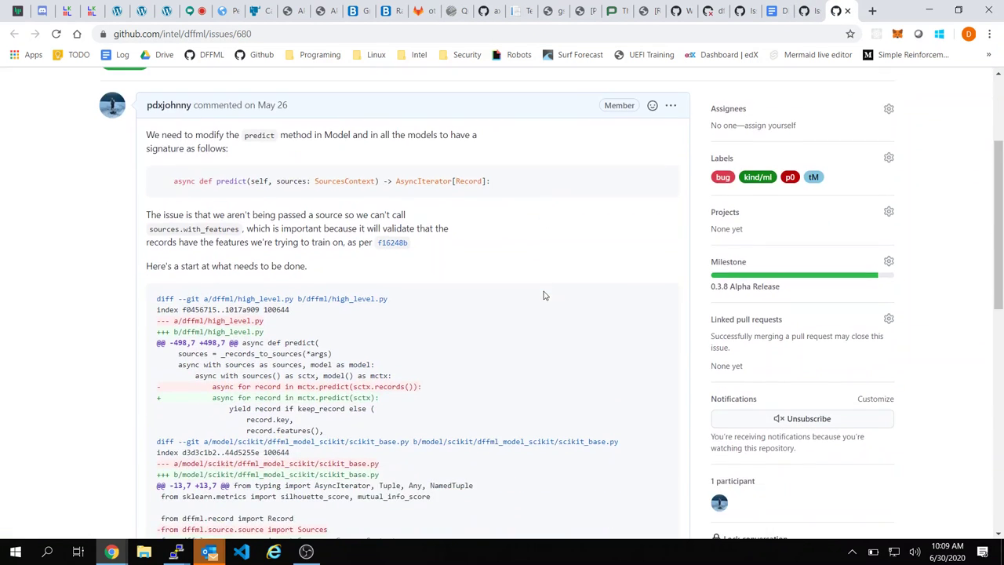
pyautogui.scroll(-3, 545, 295)
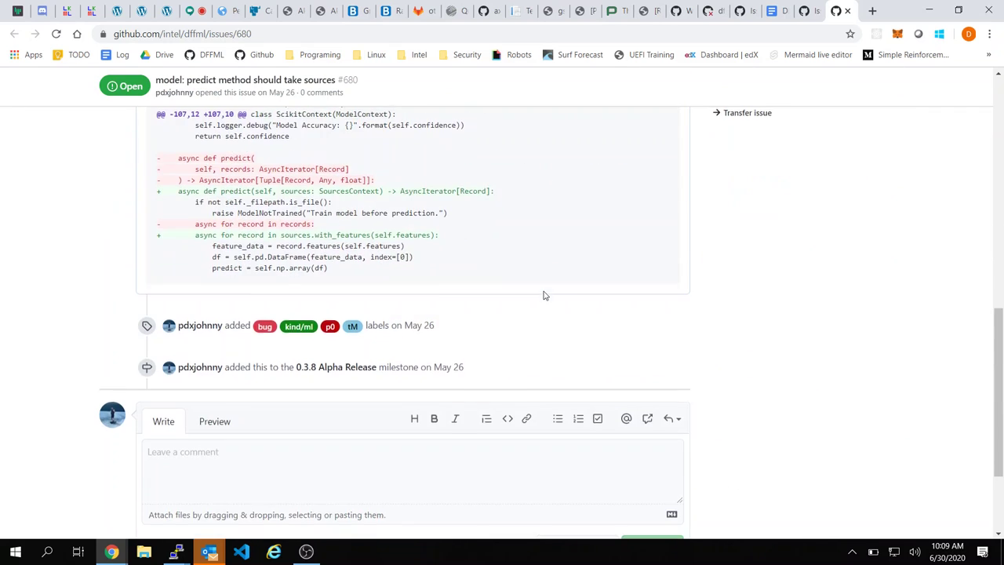
pyautogui.scroll(1, 545, 295)
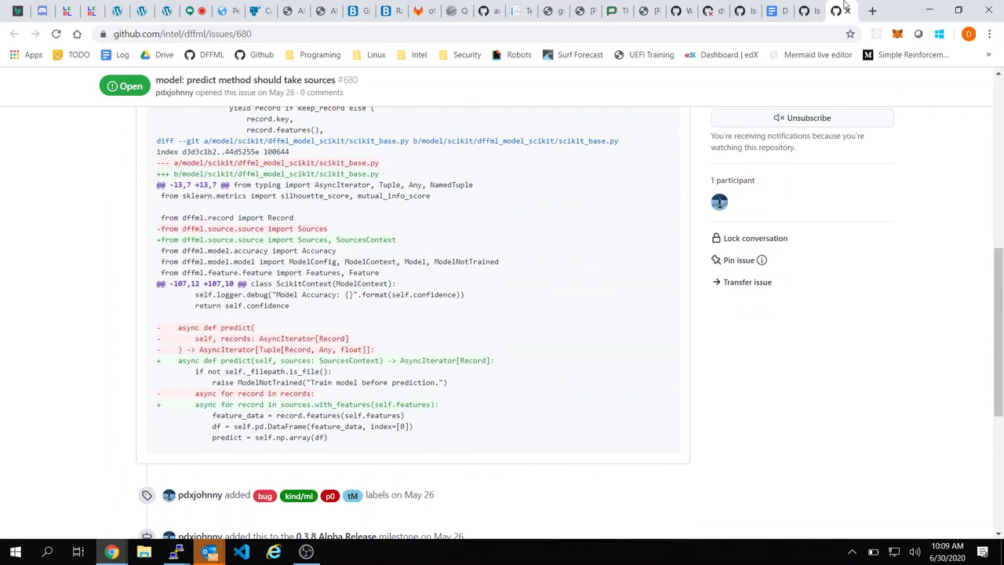
pyautogui.scroll(1, 572, 347)
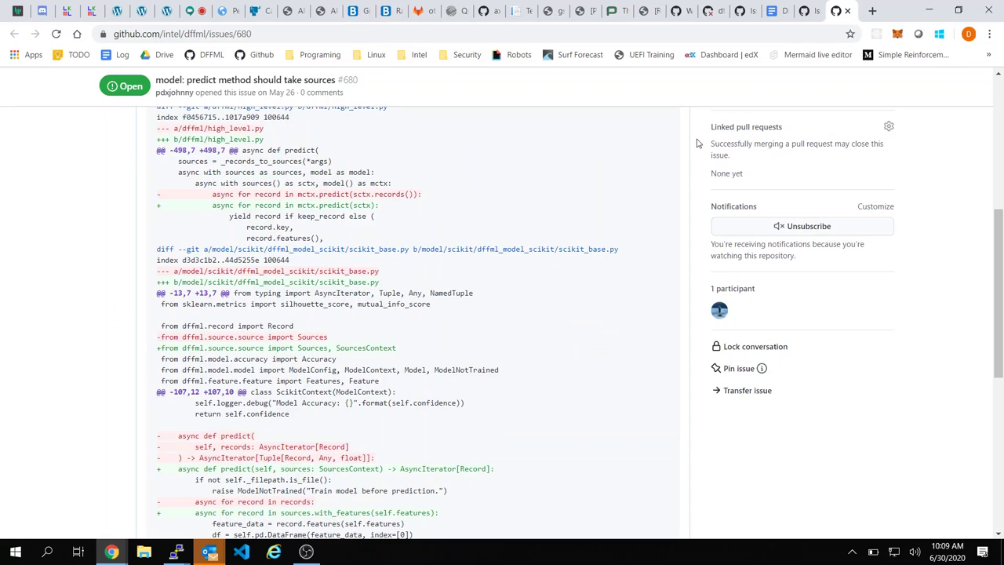
# Step: Check the milestone's issue list again and examine the mctx.predict(sctx) change in the predict issue's high_level.py diff
pyautogui.click(806, 10)
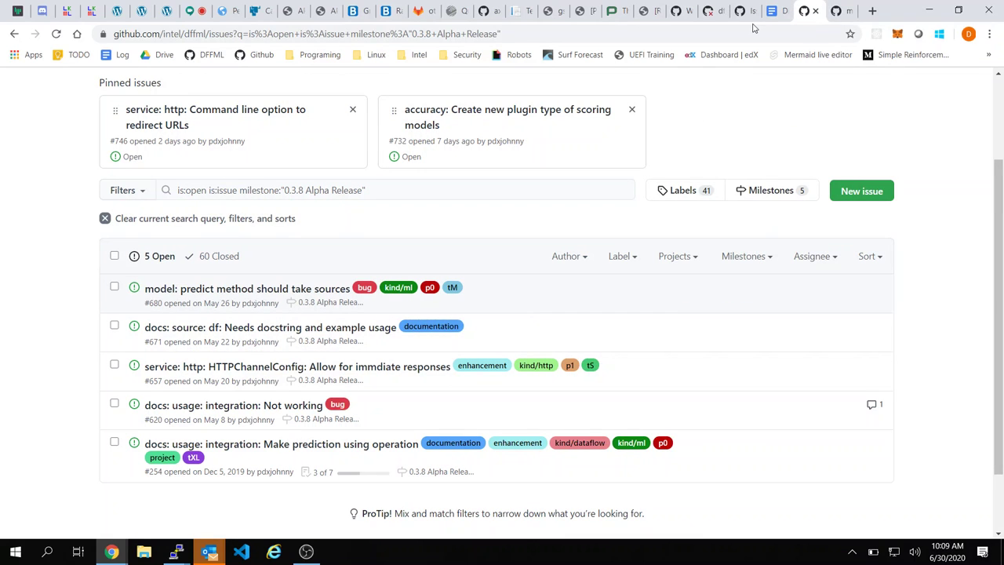
pyautogui.click(843, 8)
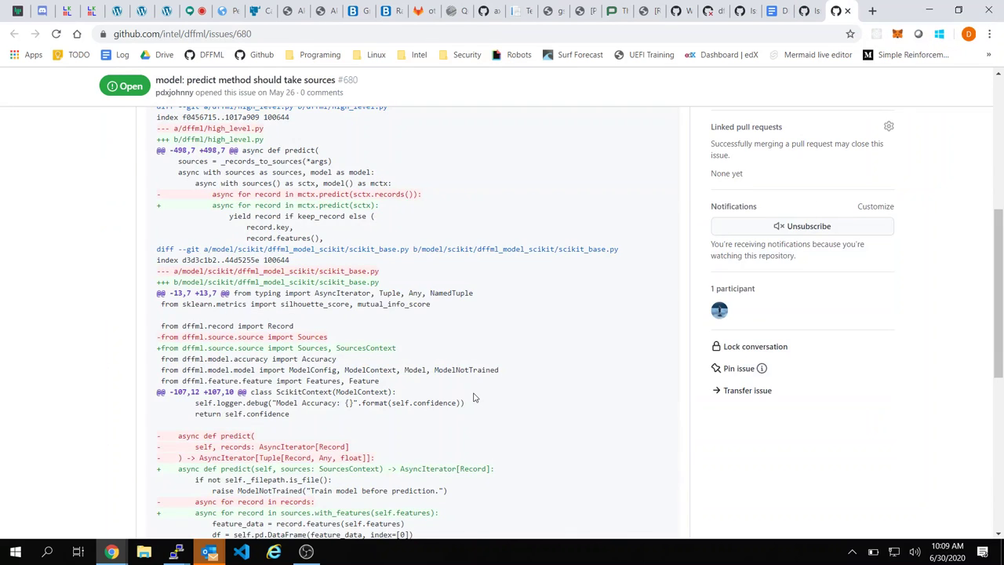
pyautogui.scroll(3, 473, 397)
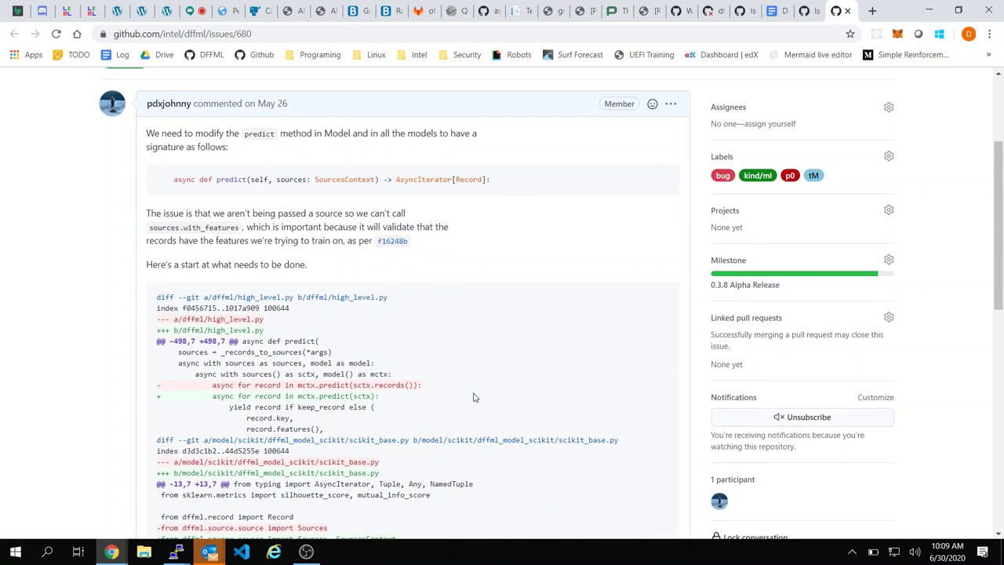
pyautogui.scroll(-1, 472, 397)
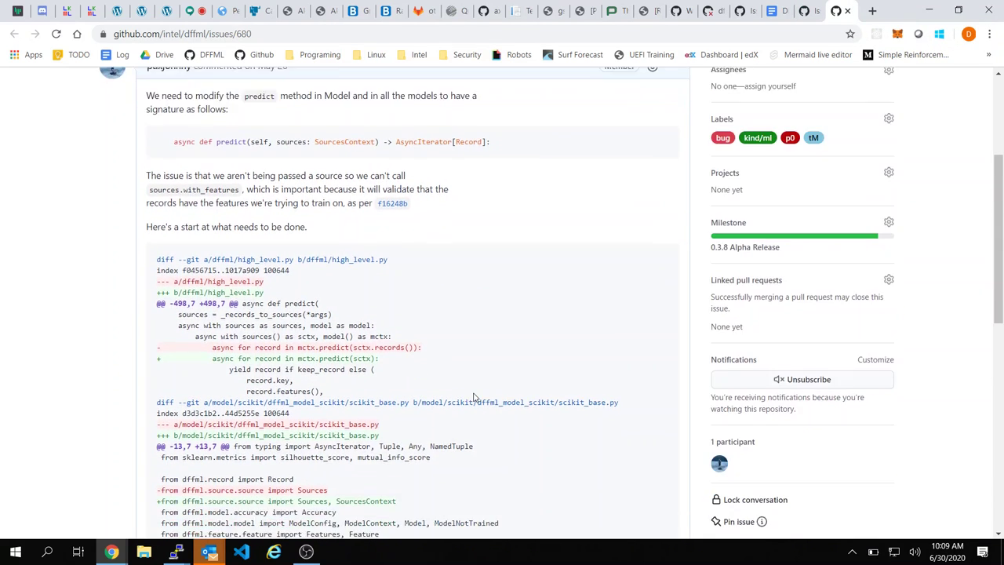
pyautogui.doubleClick(321, 358)
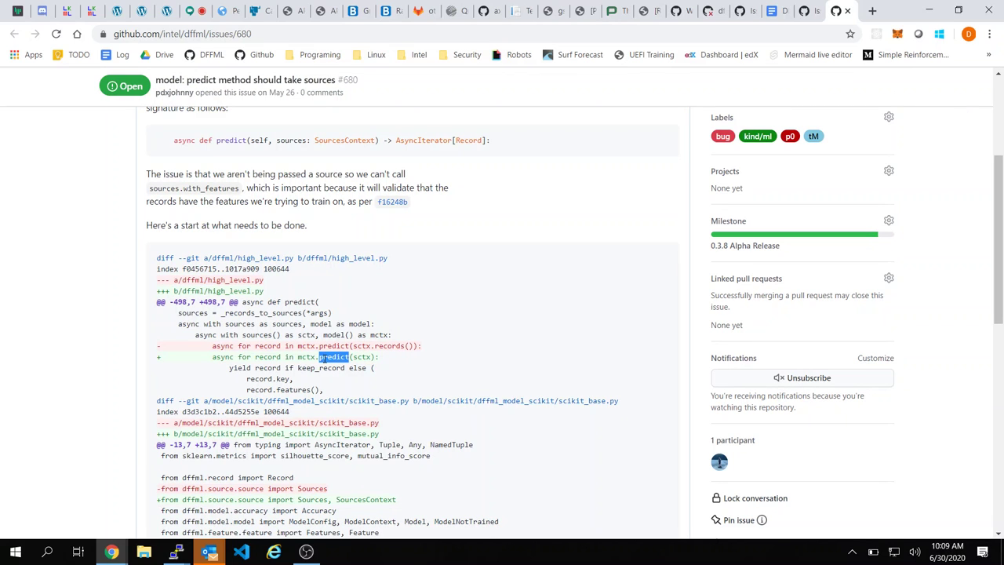
pyautogui.click(374, 351)
pyautogui.scroll(-2, 373, 354)
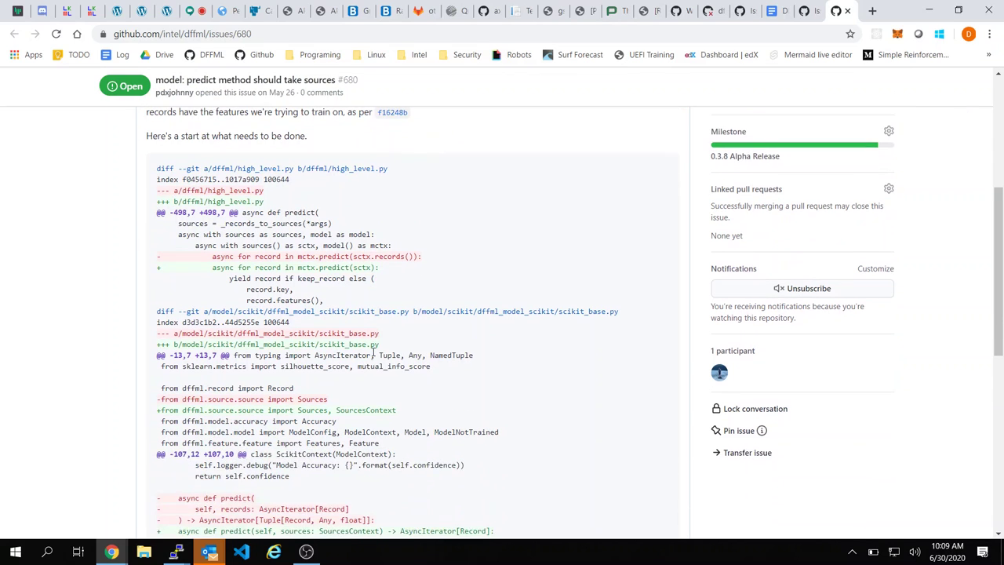
pyautogui.scroll(-5, 373, 353)
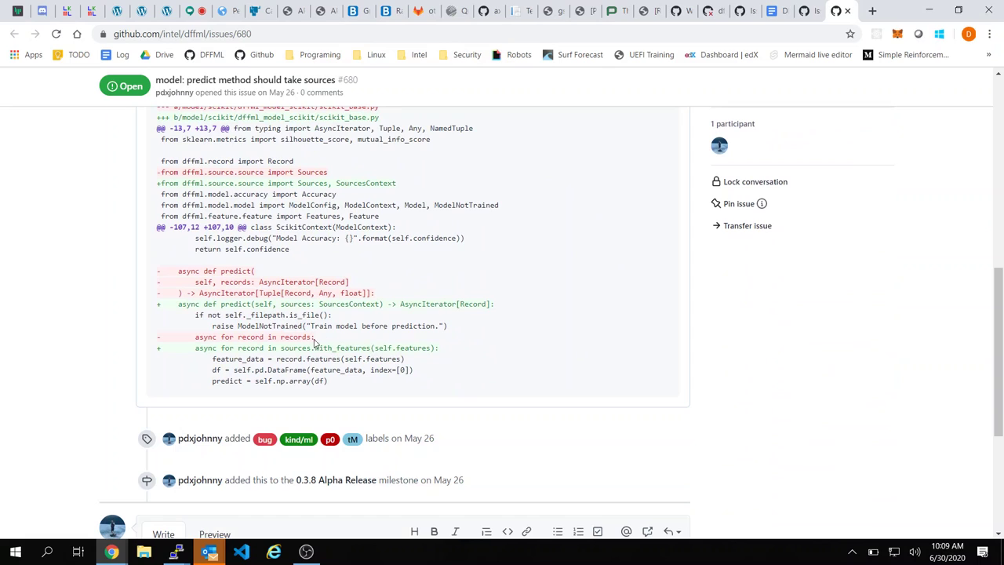
# Step: Highlight the with_features call and its self.features argument in the issue's scikit_base.py diff
pyautogui.doubleClick(365, 347)
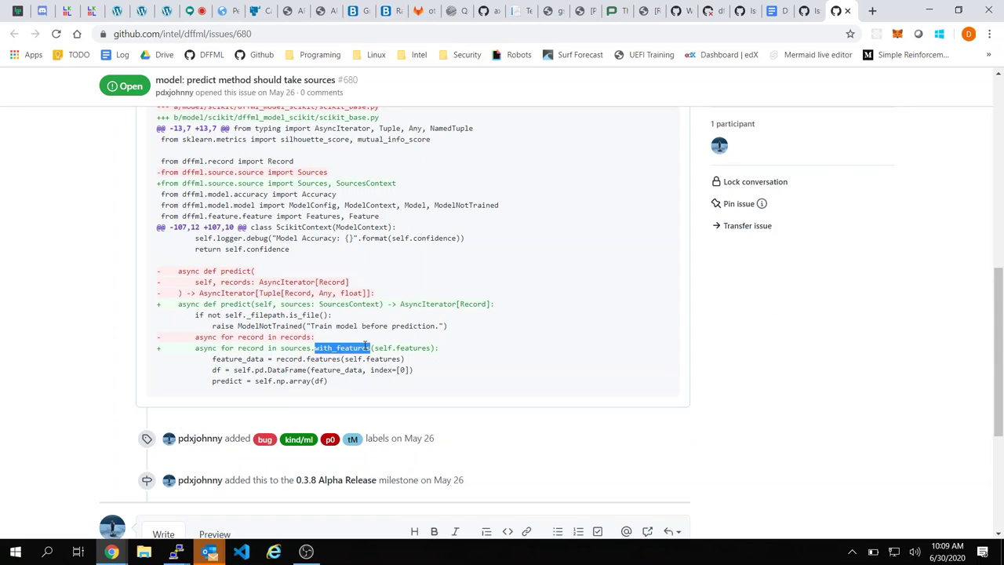
pyautogui.click(390, 345)
pyautogui.doubleClick(342, 347)
pyautogui.scroll(3, 320, 347)
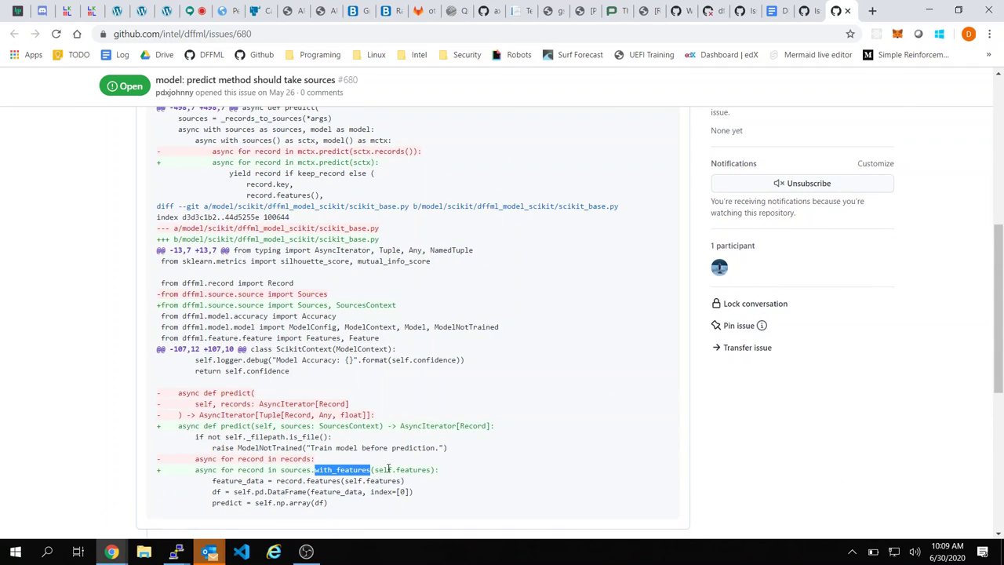
pyautogui.moveTo(374, 469); pyautogui.dragTo(440, 470)
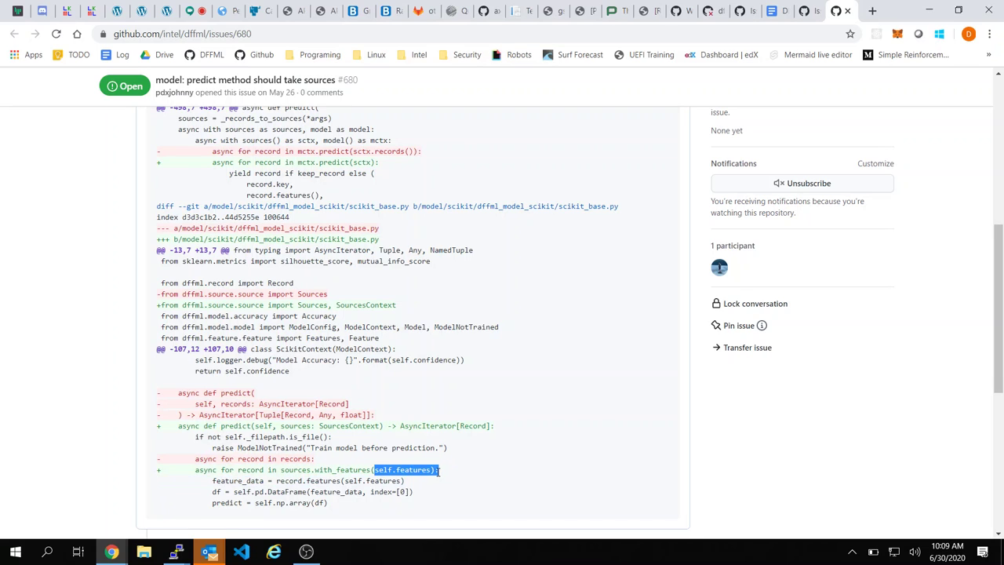
pyautogui.click(439, 471)
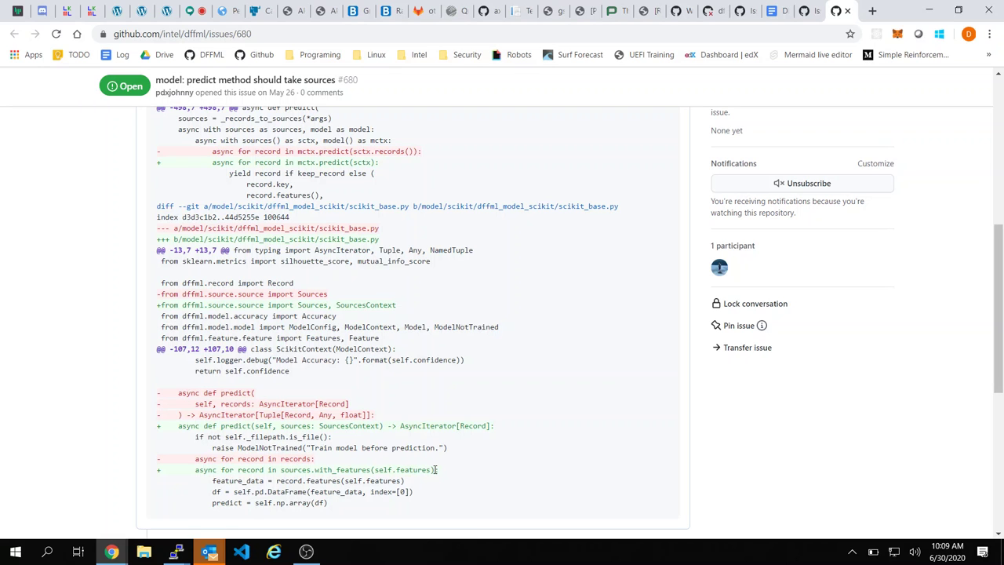
# Step: Reread the predict issue's description and diff, highlight with_features once more, and go back to the repository's issues list
pyautogui.scroll(2, 435, 470)
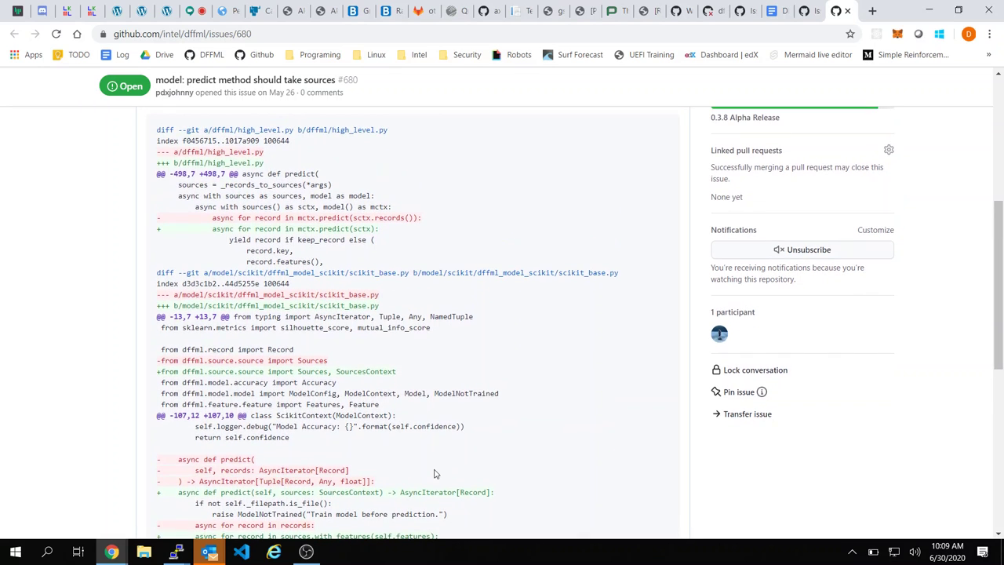
pyautogui.scroll(3, 435, 473)
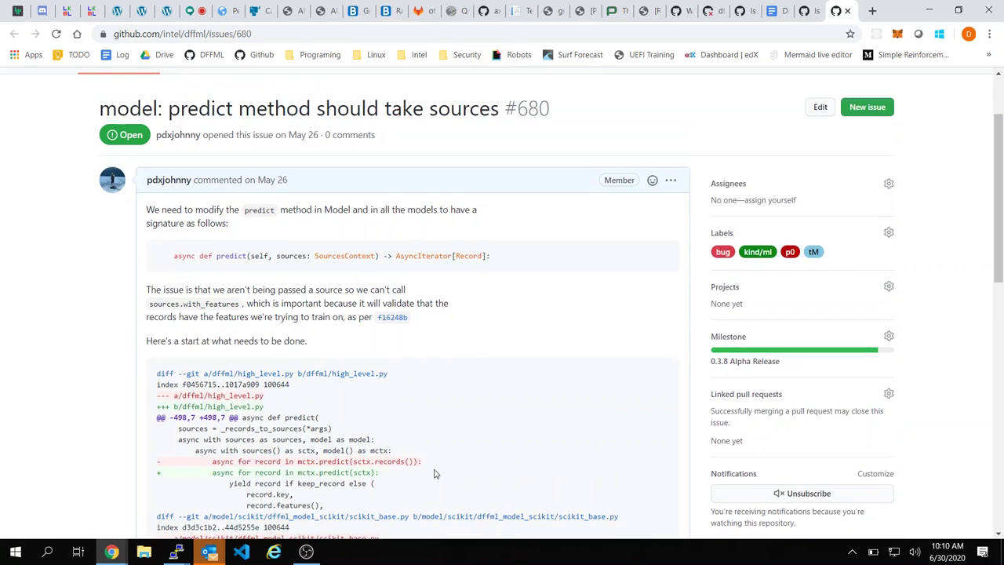
pyautogui.scroll(1, 435, 474)
pyautogui.scroll(1, 435, 474)
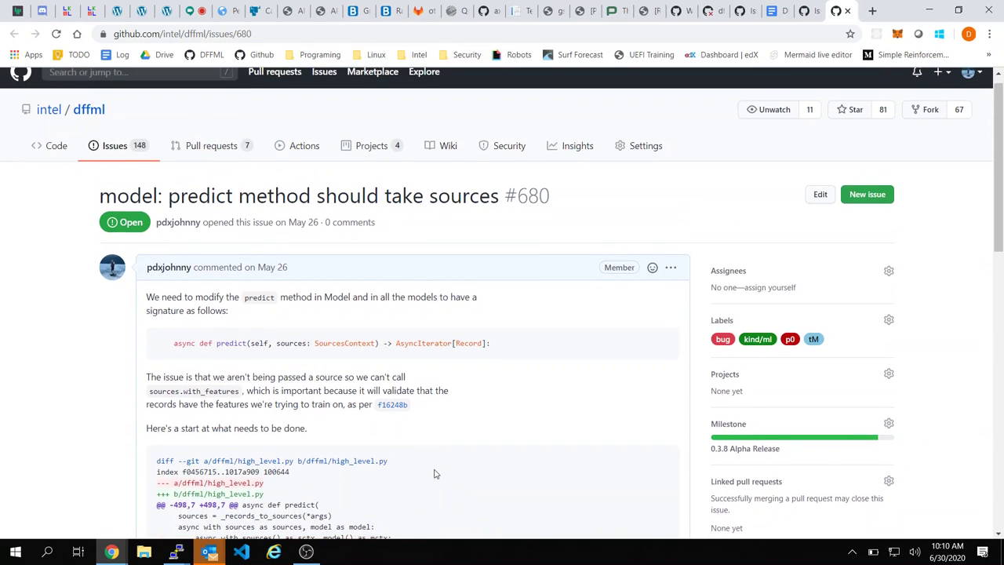
pyautogui.scroll(-1, 418, 391)
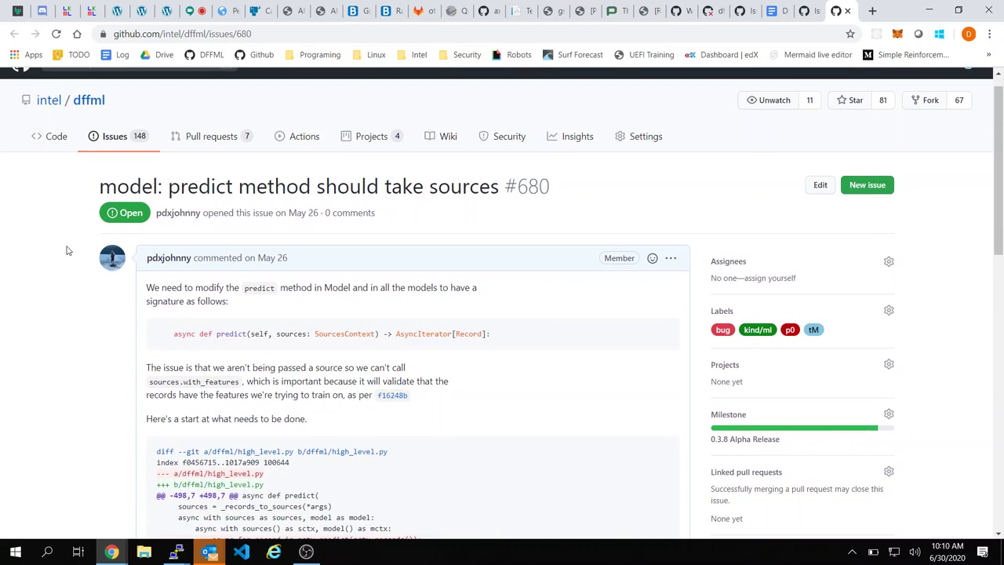
pyautogui.scroll(-1, 304, 330)
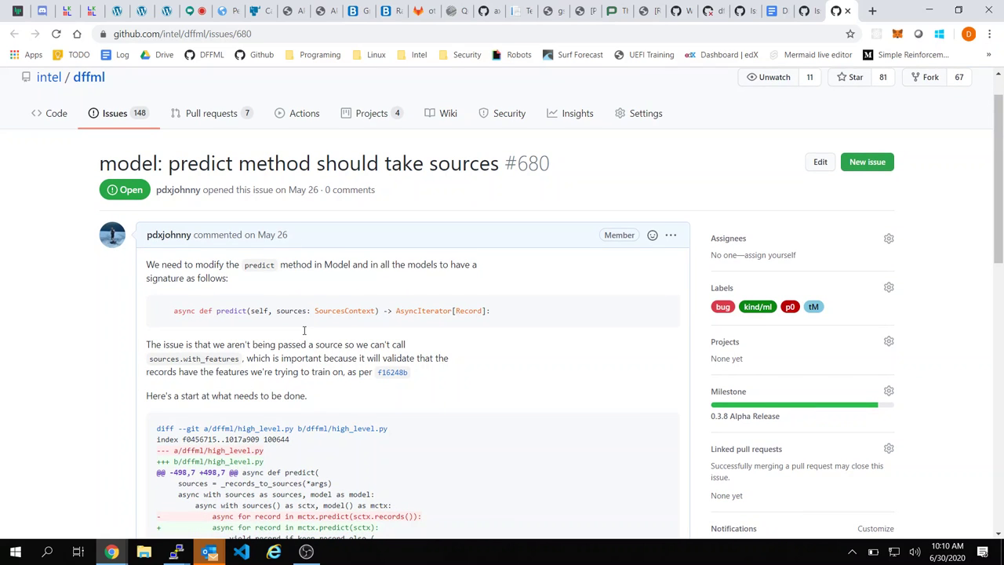
pyautogui.scroll(-1, 304, 330)
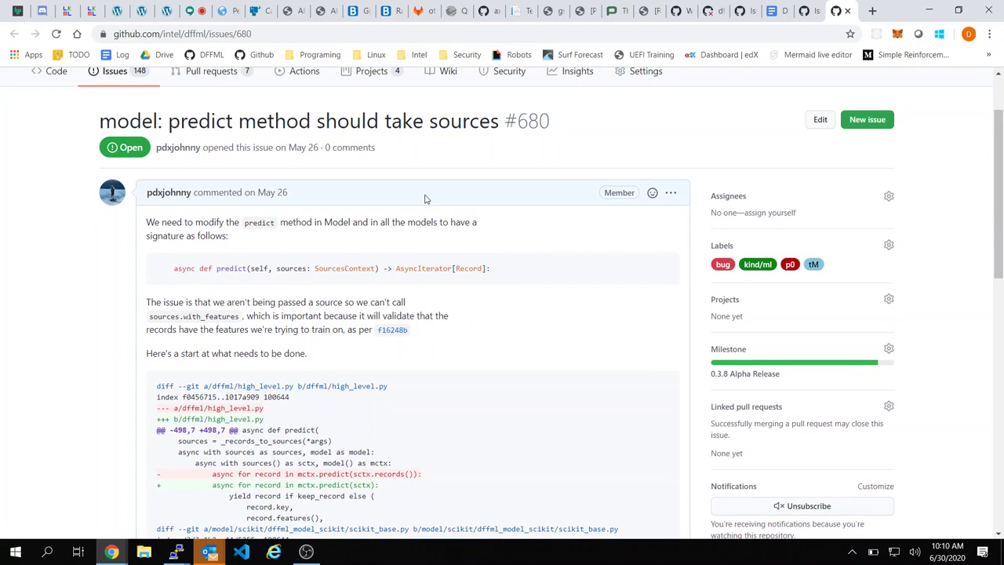
pyautogui.scroll(-3, 511, 270)
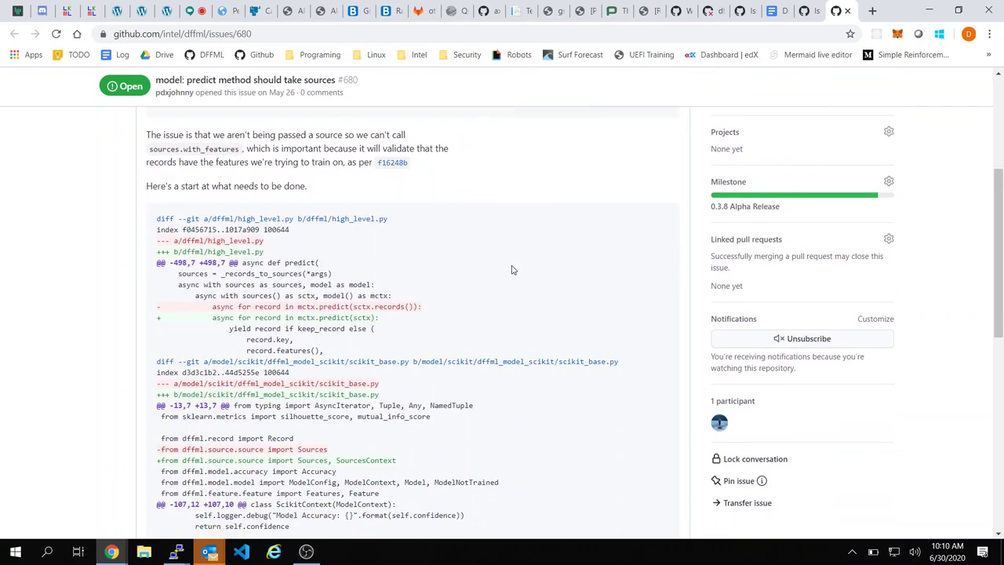
pyautogui.scroll(-3, 511, 270)
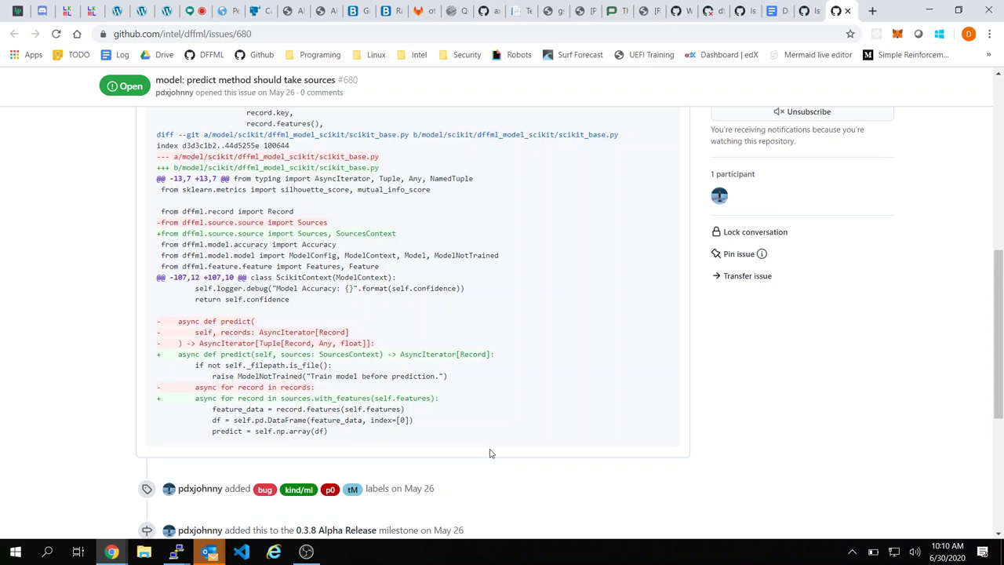
pyautogui.doubleClick(346, 398)
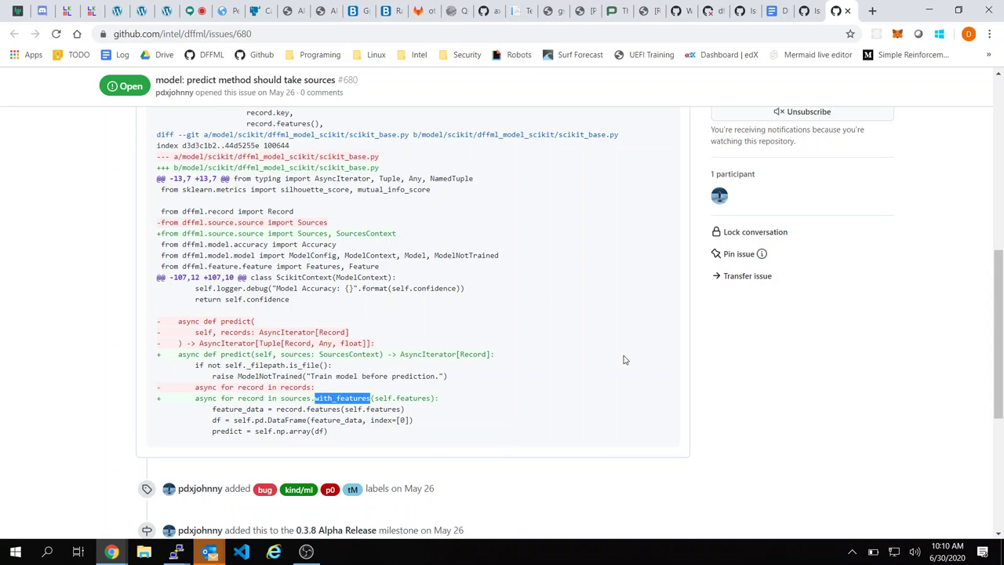
pyautogui.scroll(10, 625, 359)
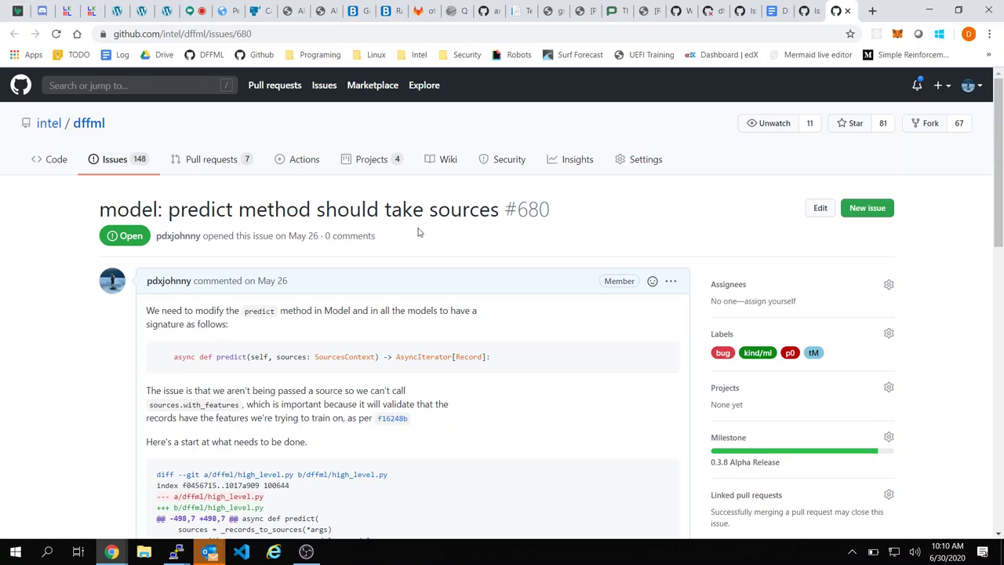
pyautogui.click(119, 163)
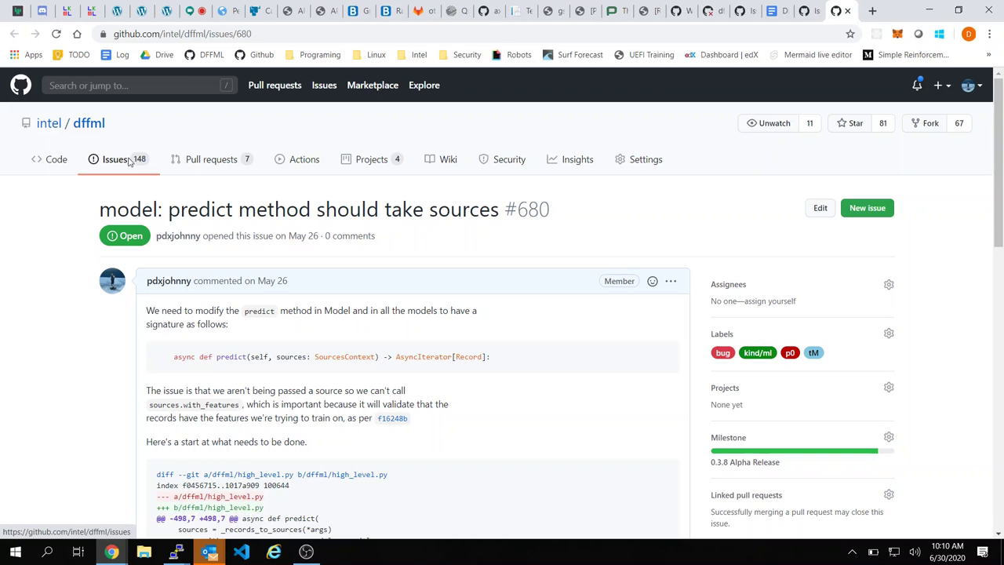
# Step: Copy the web address of the dffml repository's issues list
pyautogui.click(320, 34)
pyautogui.hotkey('ctrl', 'c')
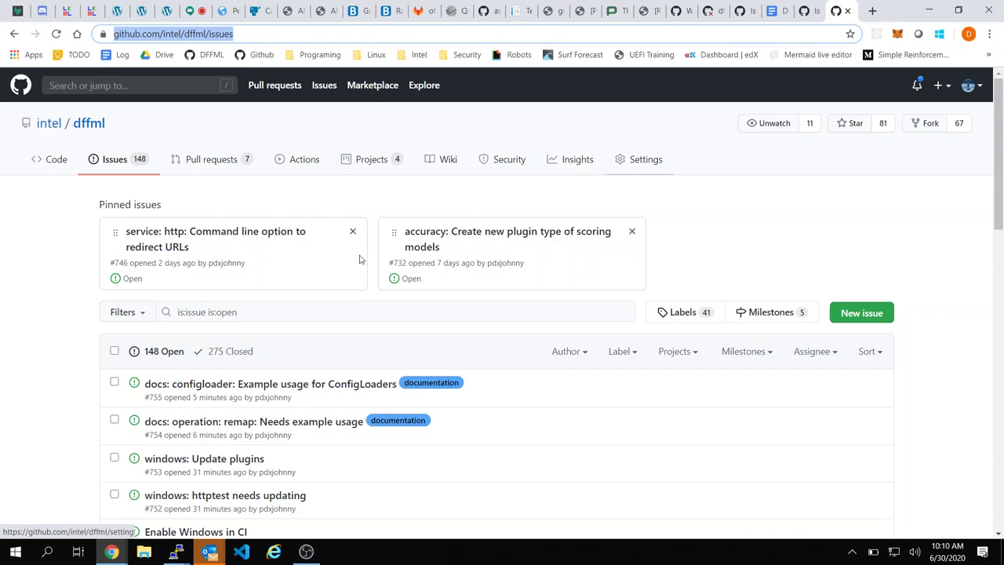
pyautogui.hotkey('alt', 'Tab')
pyautogui.hotkey('alt', 'Tab')
pyautogui.hotkey('alt', 'Tab')
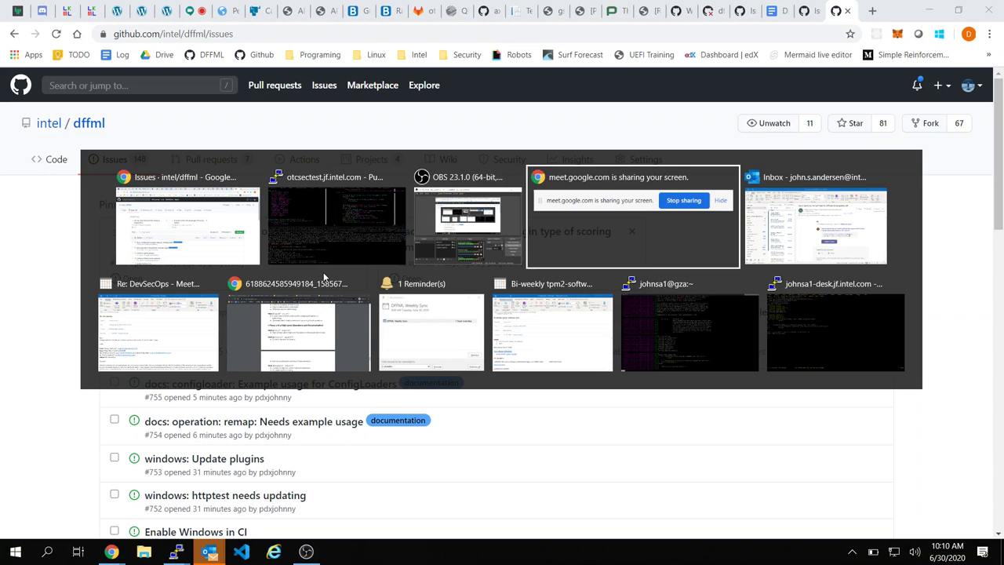
pyautogui.hotkey('alt', 'Tab')
pyautogui.hotkey('alt', 'Tab')
pyautogui.hotkey('alt', 'Tab')
pyautogui.hotkey('alt', 'Tab')
pyautogui.hotkey('alt', 'Tab')
pyautogui.hotkey('alt', 'Tab')
pyautogui.hotkey('alt', 'Tab')
pyautogui.hotkey('alt', 'Tab')
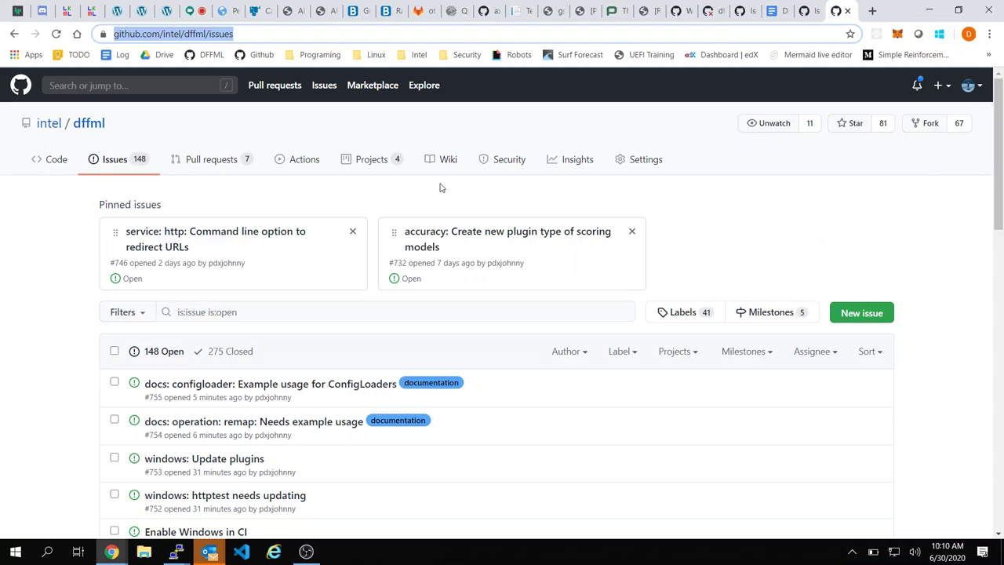
# Step: In the meeting minutes, add the agenda item "Looking for what to do next - [x]" below the regressor item for June 30th 2020
pyautogui.click(804, 8)
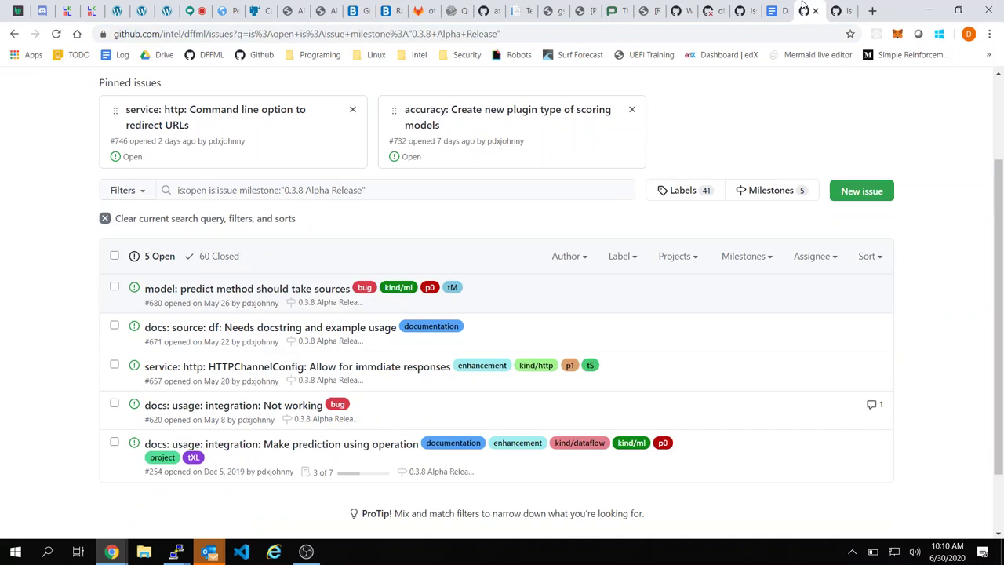
pyautogui.click(776, 10)
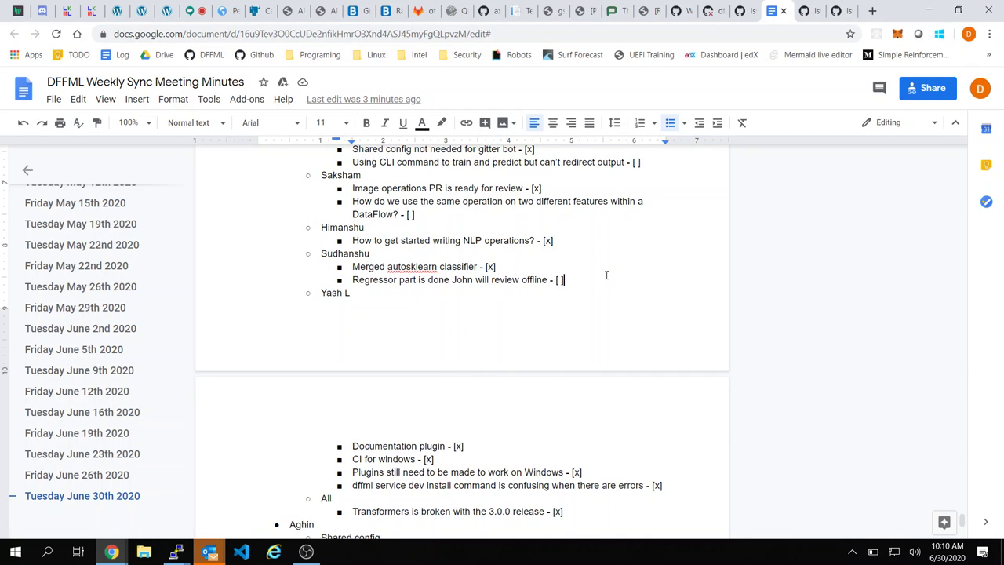
pyautogui.hotkey('ctrl', 'z')
pyautogui.write('Looking ')
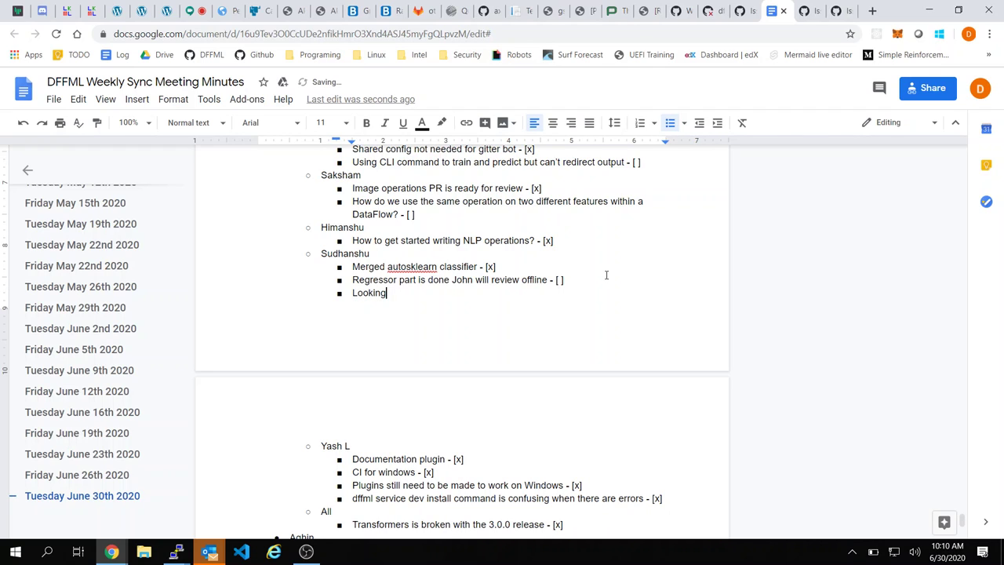
pyautogui.write('for what to do next - [x')
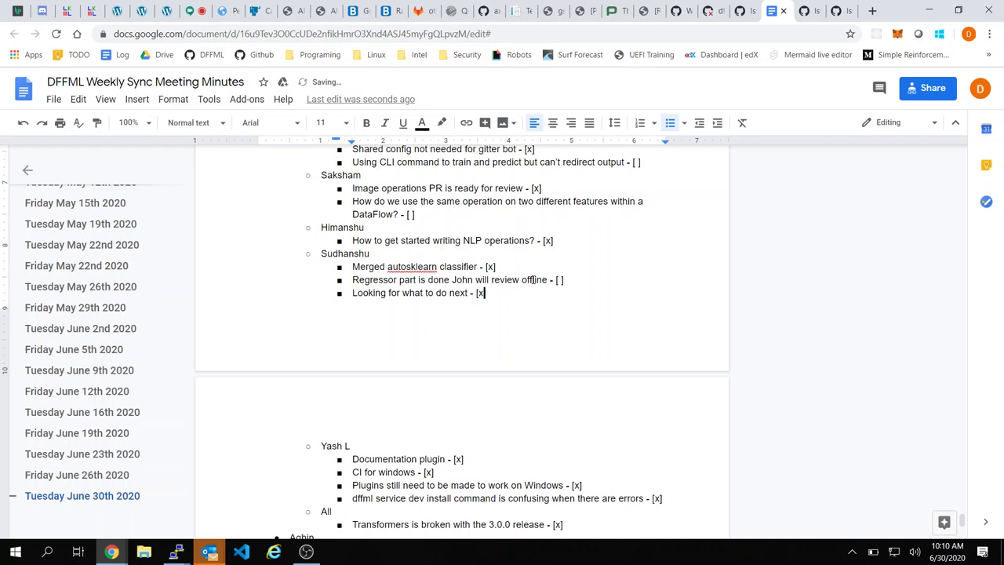
# Step: Mark the agenda item about the finished regressor part as done with [x]
pyautogui.moveTo(567, 283); pyautogui.dragTo(567, 287)
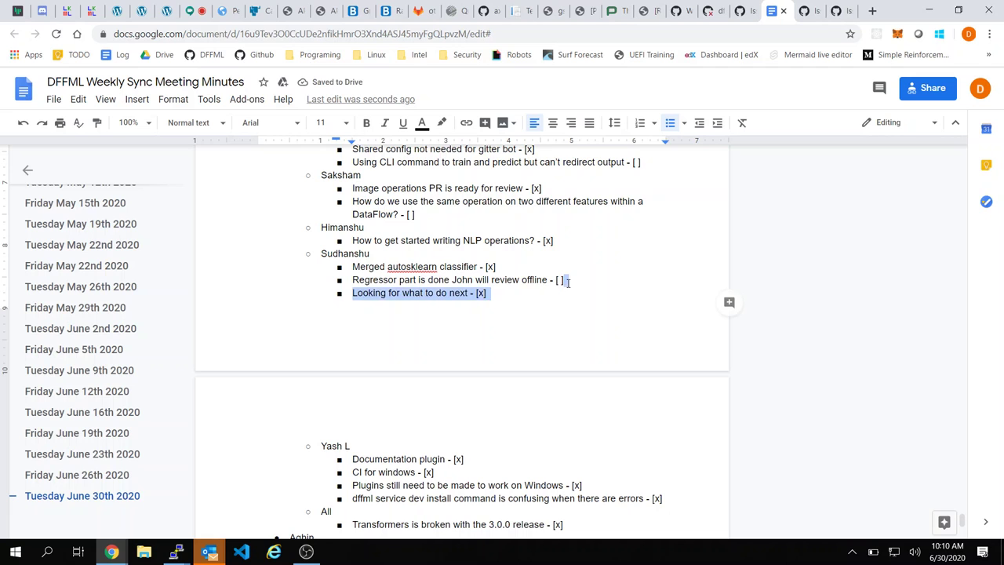
pyautogui.doubleClick(566, 283)
pyautogui.write('x')
pyautogui.scroll(-8, 567, 282)
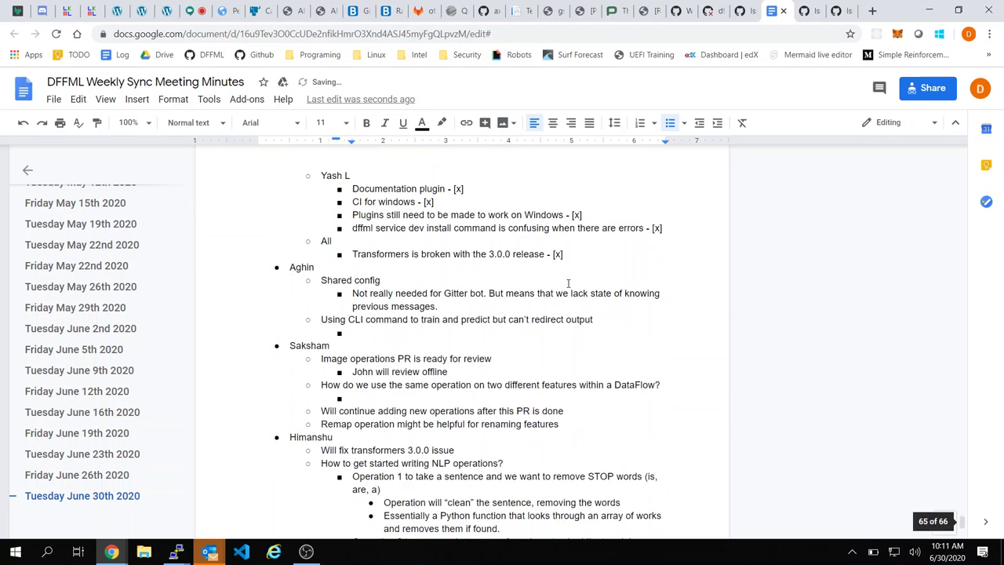
pyautogui.scroll(-4, 567, 283)
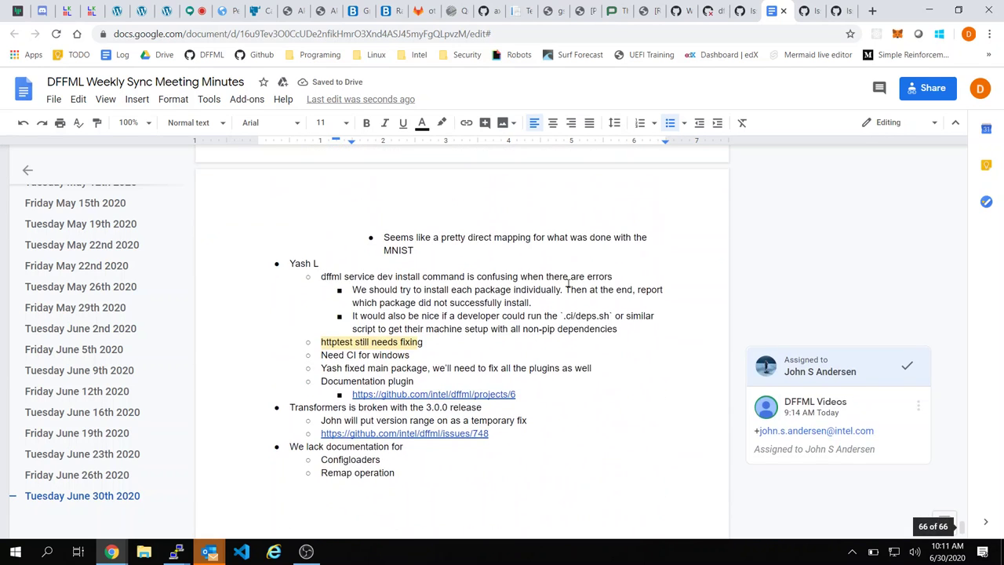
pyautogui.click(450, 400)
pyautogui.press('Return')
pyautogui.hotkey('shift', 'Tab')
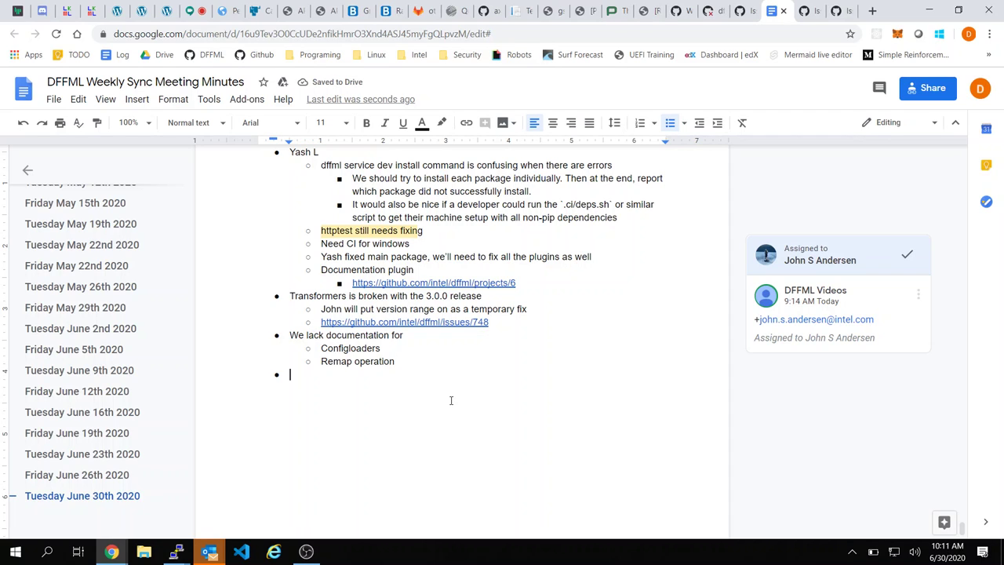
pyautogui.press('BackSpace')
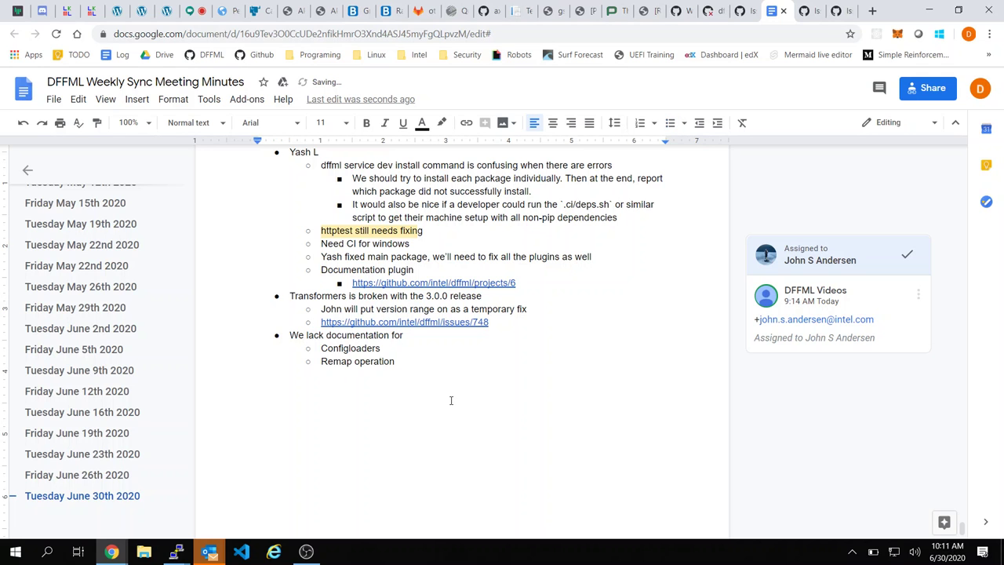
# Step: Insert a top-level notes bullet with the autosklearn contributor's first name after the NLP operations notes, and start a sub-bullet under it
pyautogui.scroll(5, 451, 400)
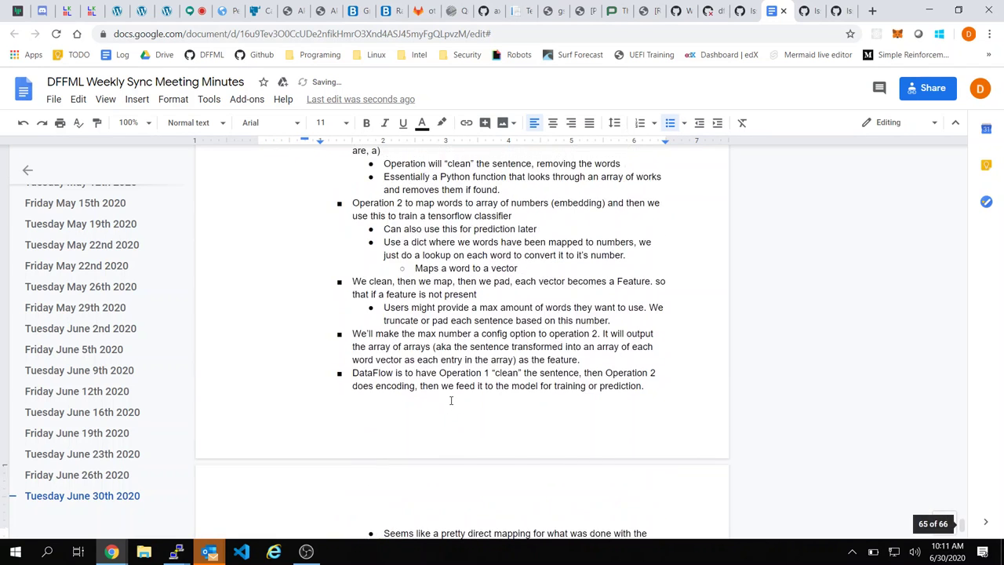
pyautogui.scroll(4, 450, 400)
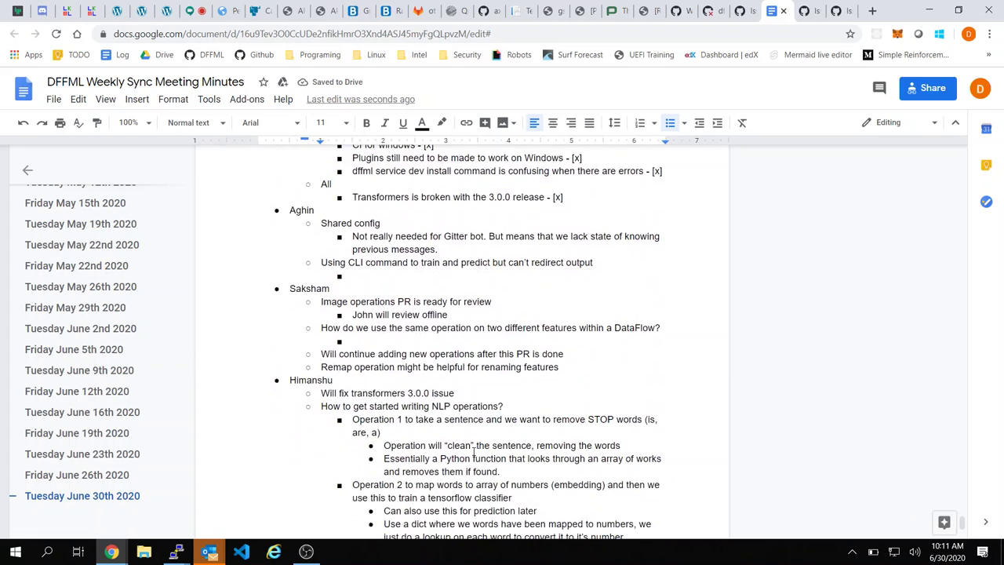
pyautogui.scroll(5, 473, 451)
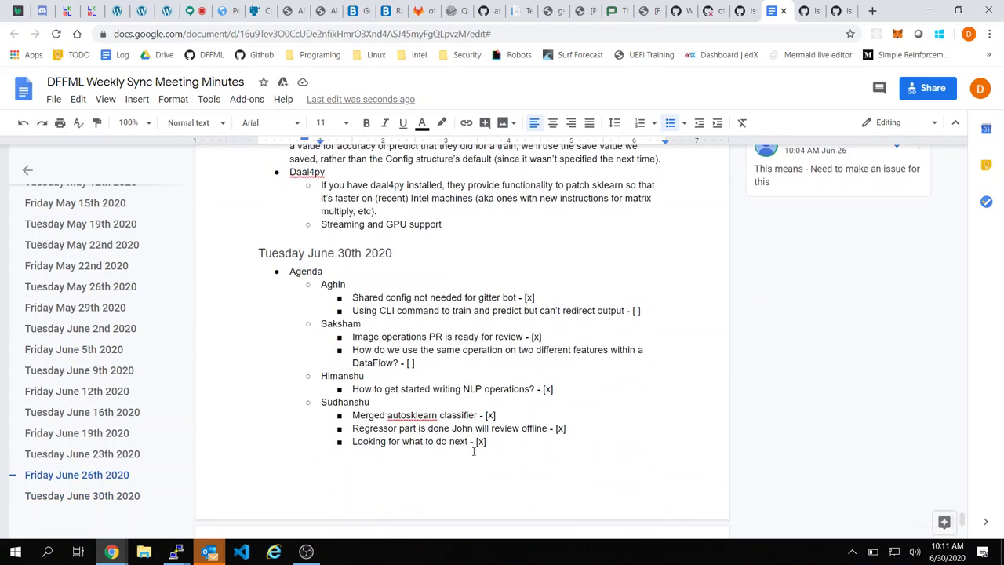
pyautogui.scroll(-15, 473, 451)
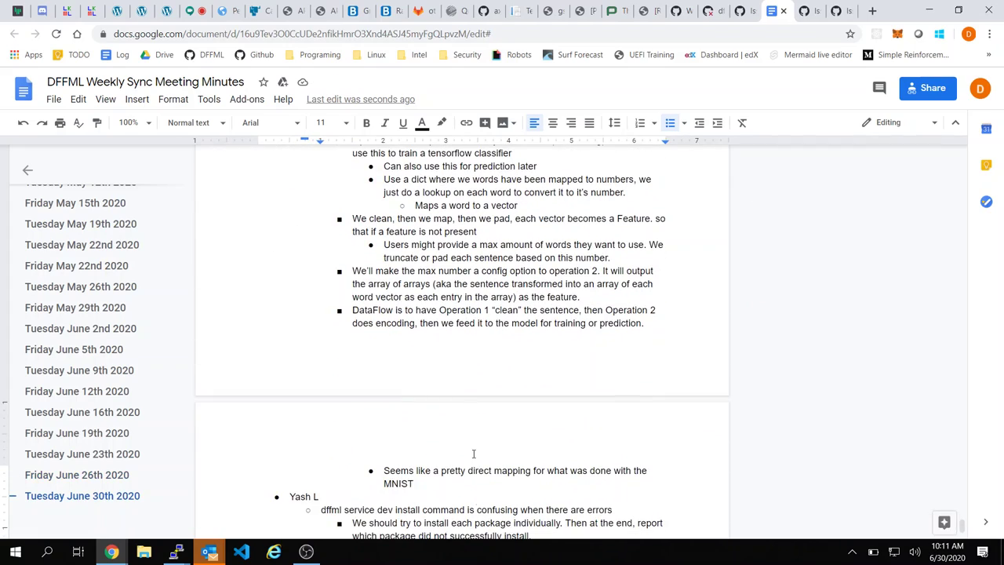
pyautogui.click(398, 496)
pyautogui.press('Home')
pyautogui.press('Return')
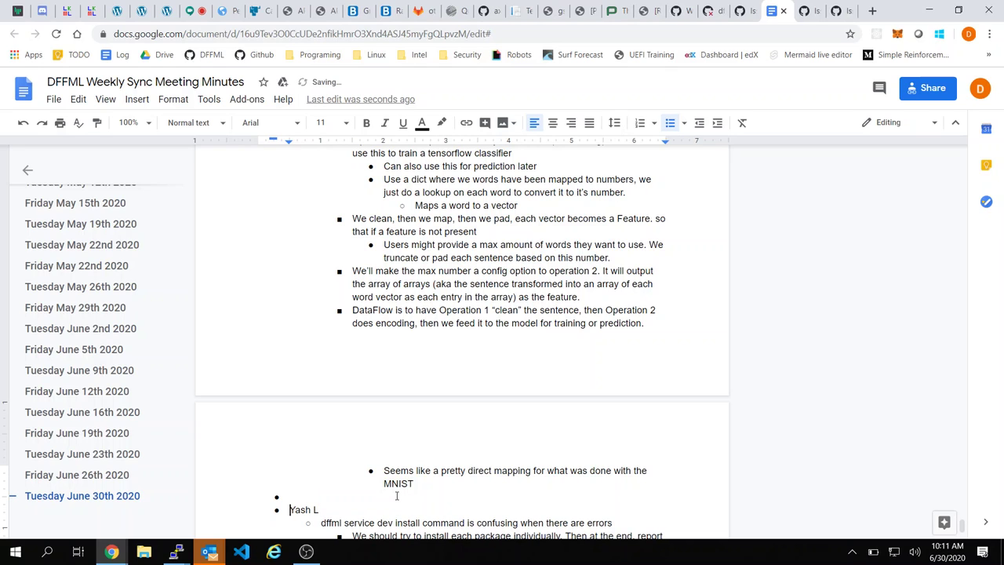
pyautogui.press('Up')
pyautogui.write('Sudhanshu')
pyautogui.press('Return')
pyautogui.press('Tab')
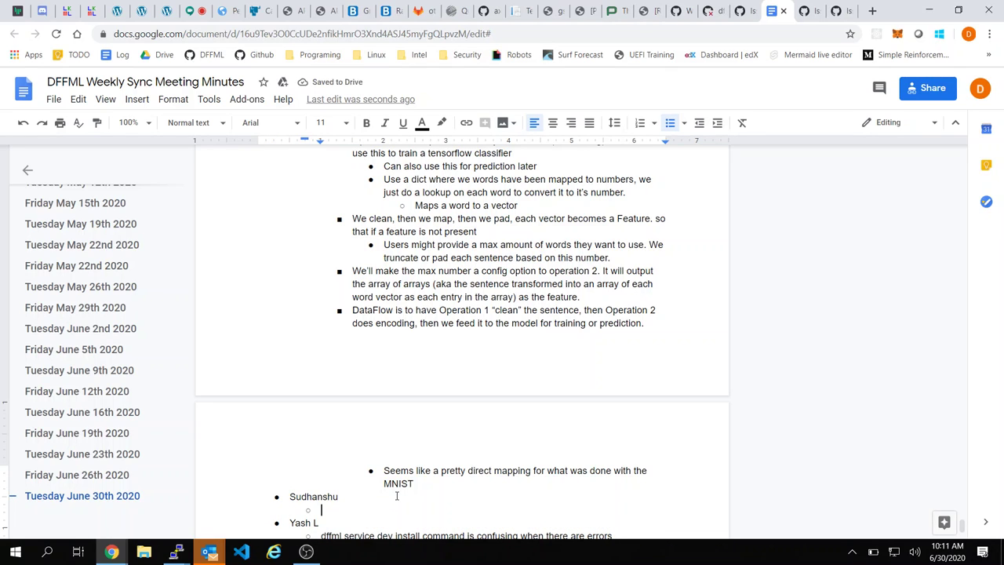
# Step: Enter "Looking for what do next" as the sub-bullet under the contributor's name
pyautogui.write('L')
pyautogui.write('ooked')
pyautogui.press('BackSpace')
pyautogui.press('BackSpace')
pyautogui.write('in')
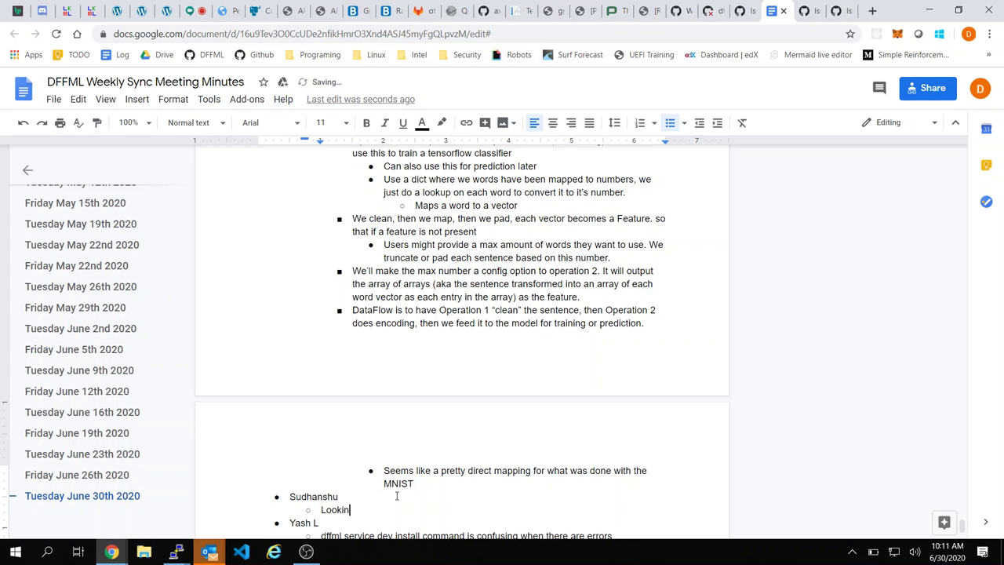
pyautogui.write('g for waht to')
pyautogui.press('BackSpace')
pyautogui.press('BackSpace')
pyautogui.write('hat do next')
pyautogui.press('Return')
pyautogui.press('Tab')
pyautogui.hotkey('ctrl', 'v')
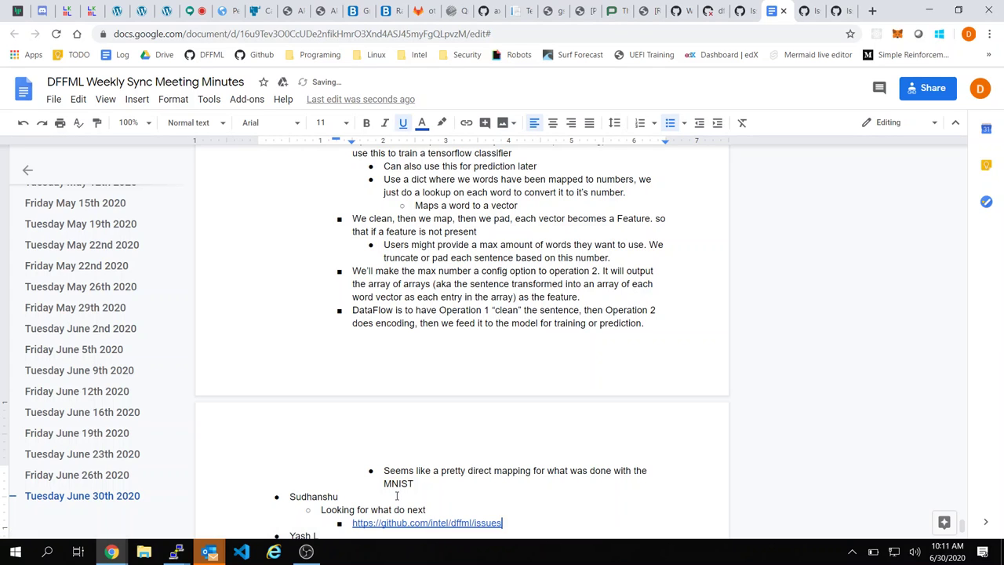
pyautogui.press('BackSpace')
pyautogui.hotkey('shift', 'Home')
pyautogui.hotkey('ctrl', 'k')
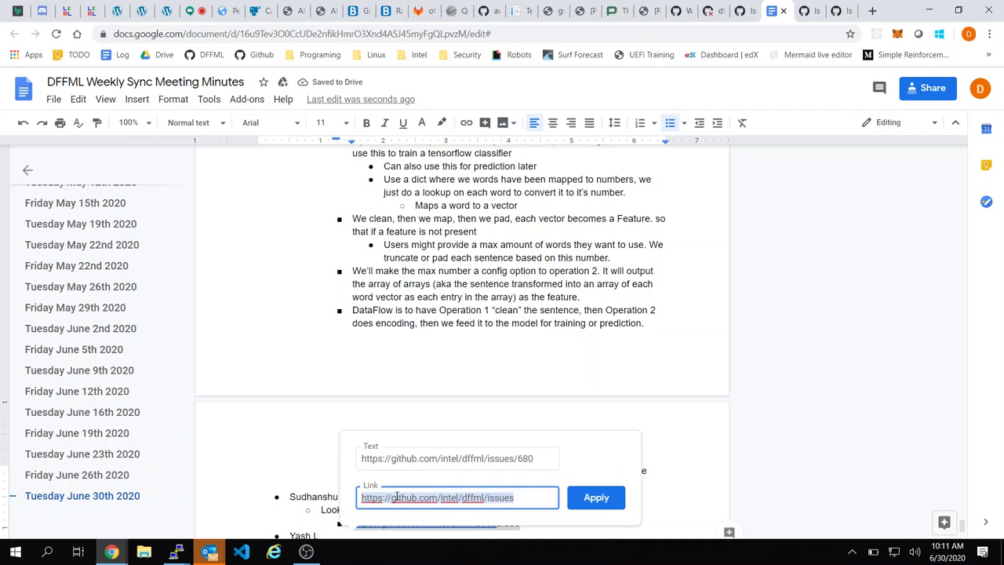
pyautogui.press('End')
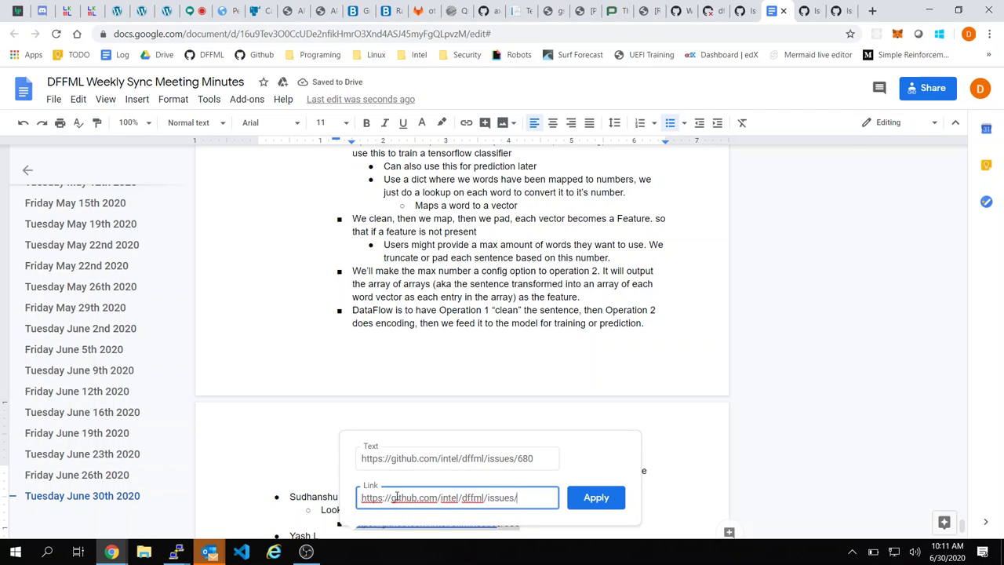
pyautogui.write('/680')
pyautogui.press('Return')
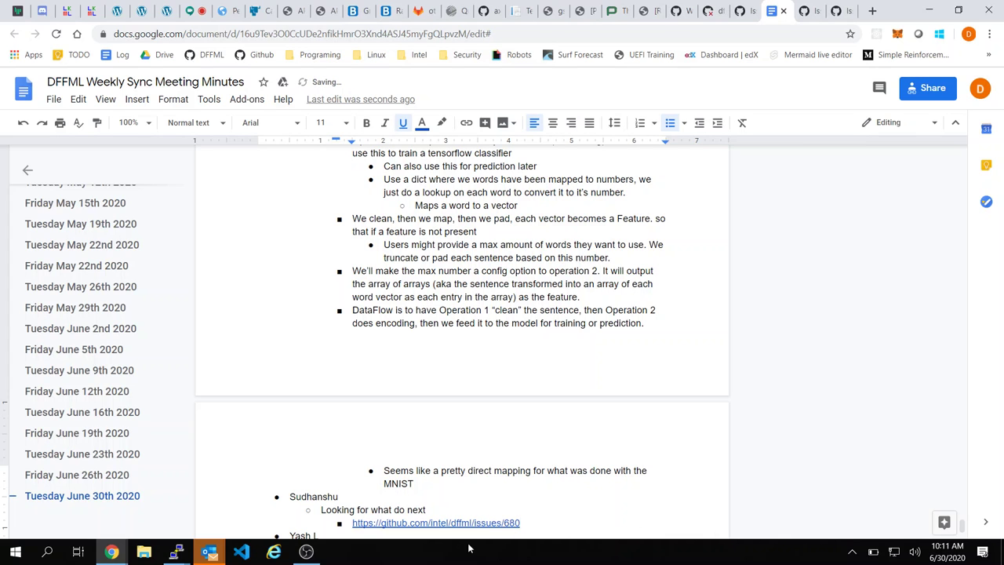
# Step: Replace the issue 680 link's URL text with its page title and start a new bullet below it
pyautogui.scroll(-1, 556, 497)
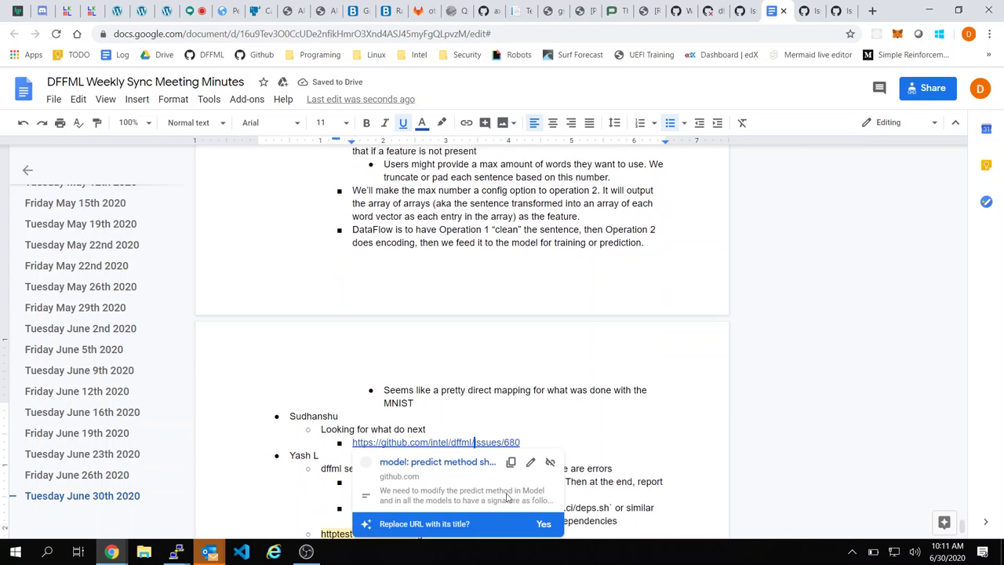
pyautogui.moveTo(420, 422); pyautogui.dragTo(415, 413)
pyautogui.hotkey('ctrl', 'z')
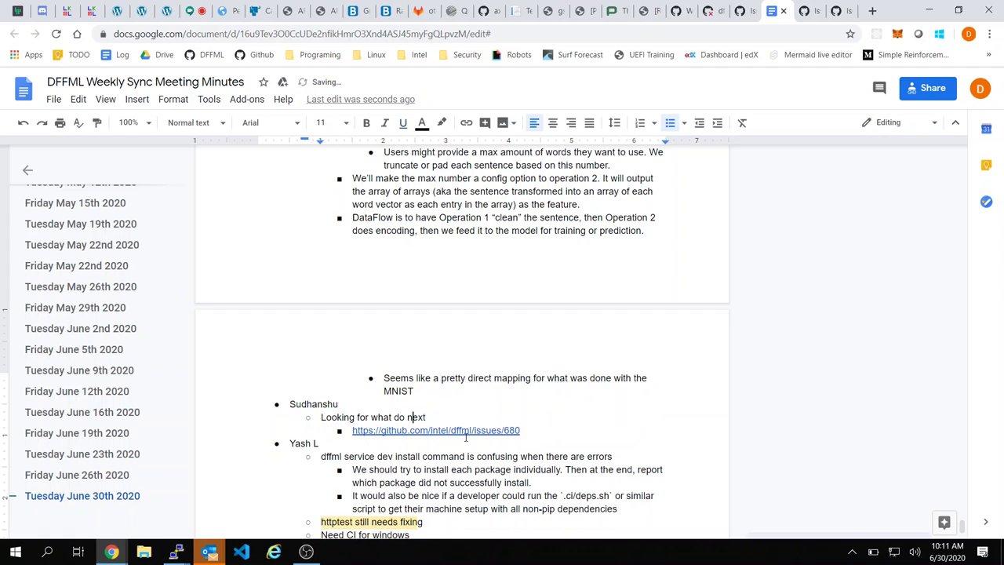
pyautogui.click(461, 431)
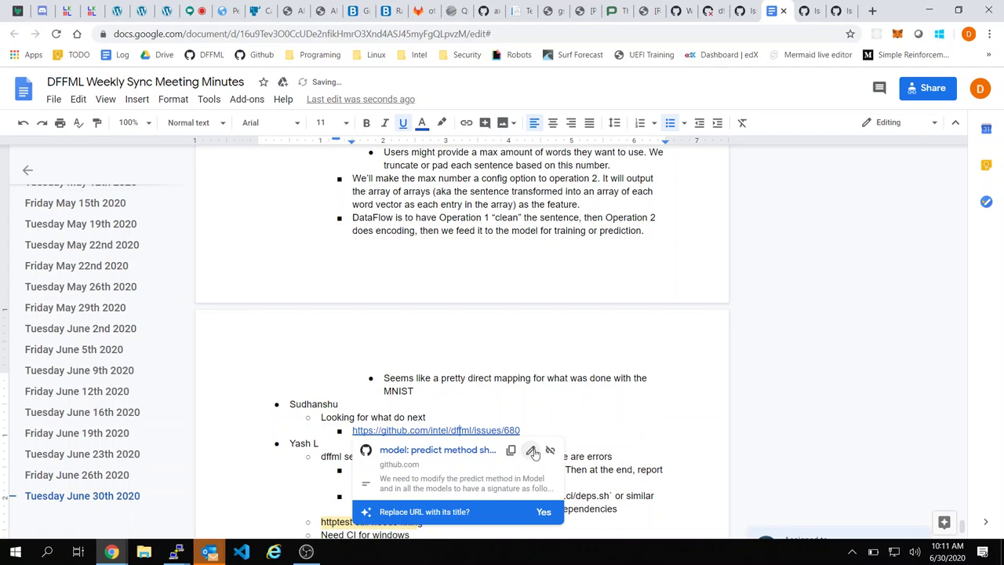
pyautogui.click(543, 511)
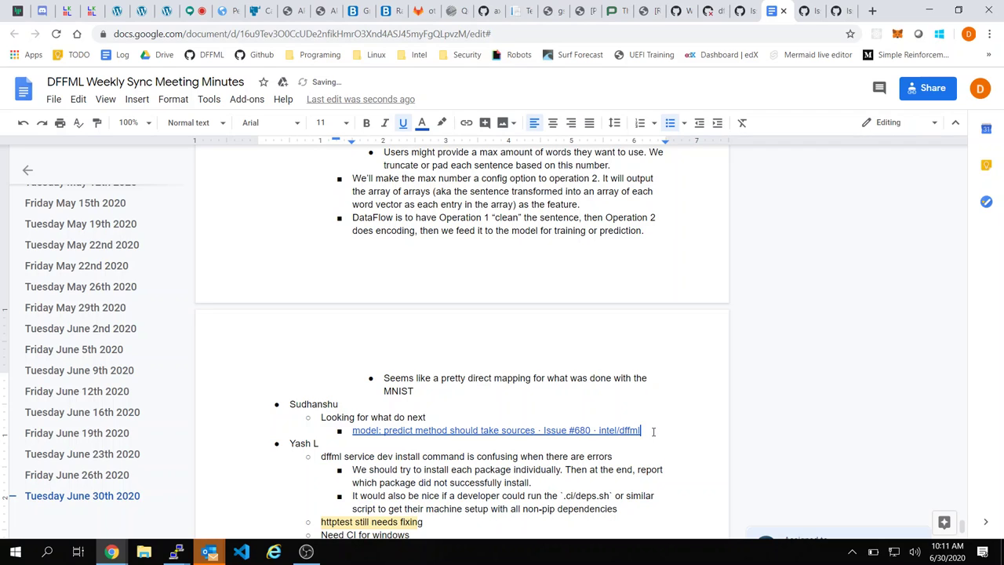
pyautogui.press('Return')
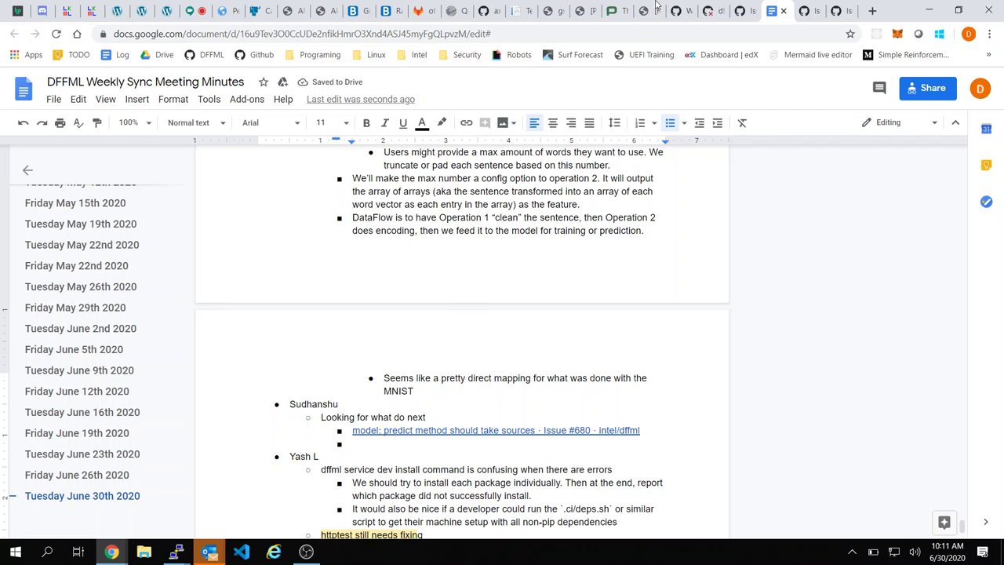
# Step: Review the open issues of the 0.3.8 Alpha Release milestone on GitHub and go back to the repository's unfiltered issues list
pyautogui.click(812, 11)
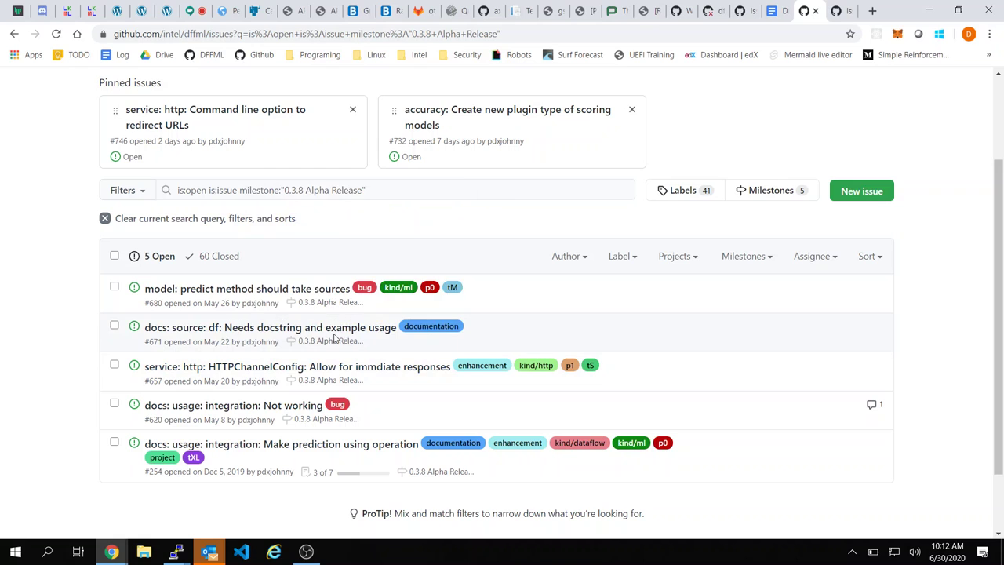
pyautogui.moveTo(329, 331)
pyautogui.scroll(1, 730, 404)
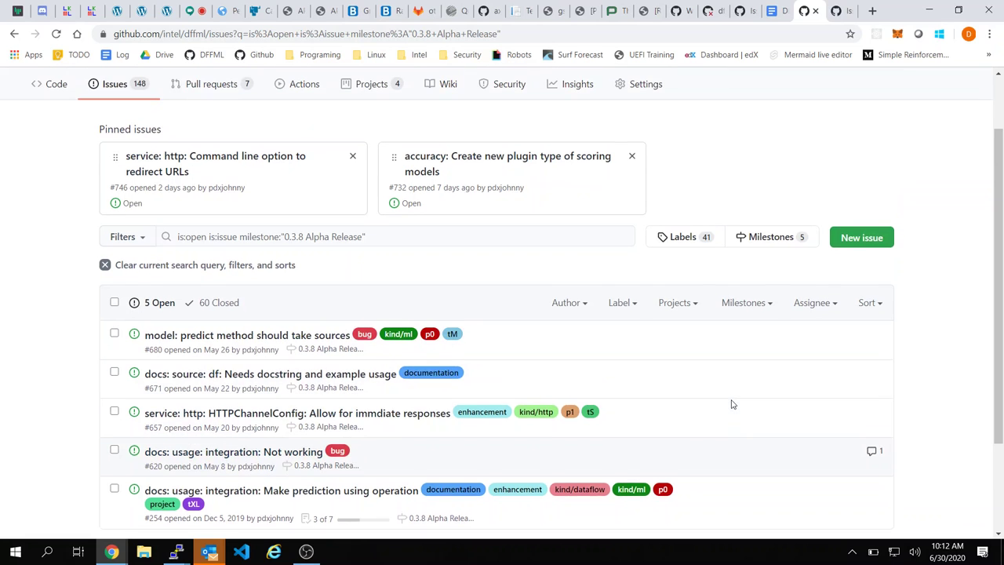
pyautogui.moveTo(274, 462)
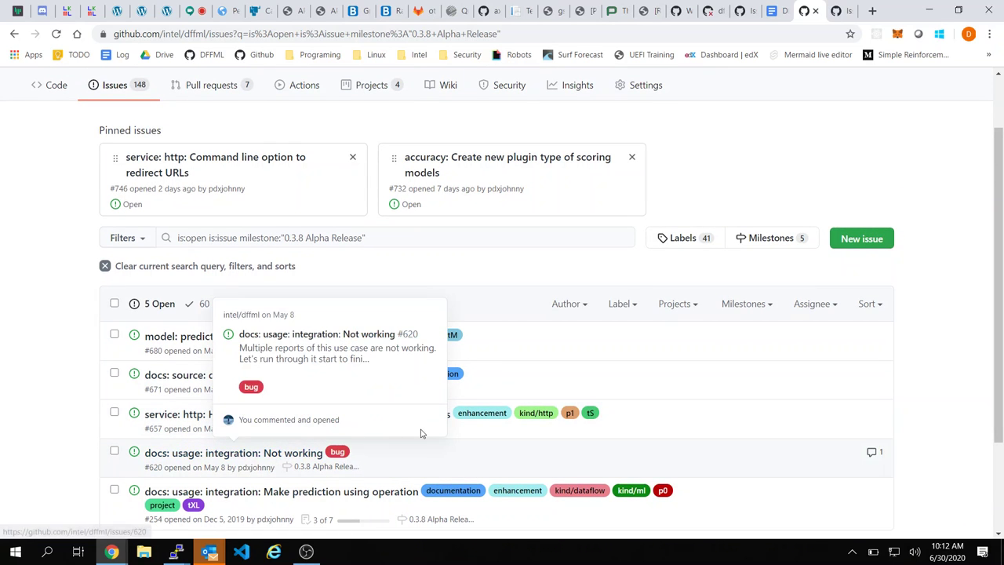
pyautogui.scroll(2, 582, 400)
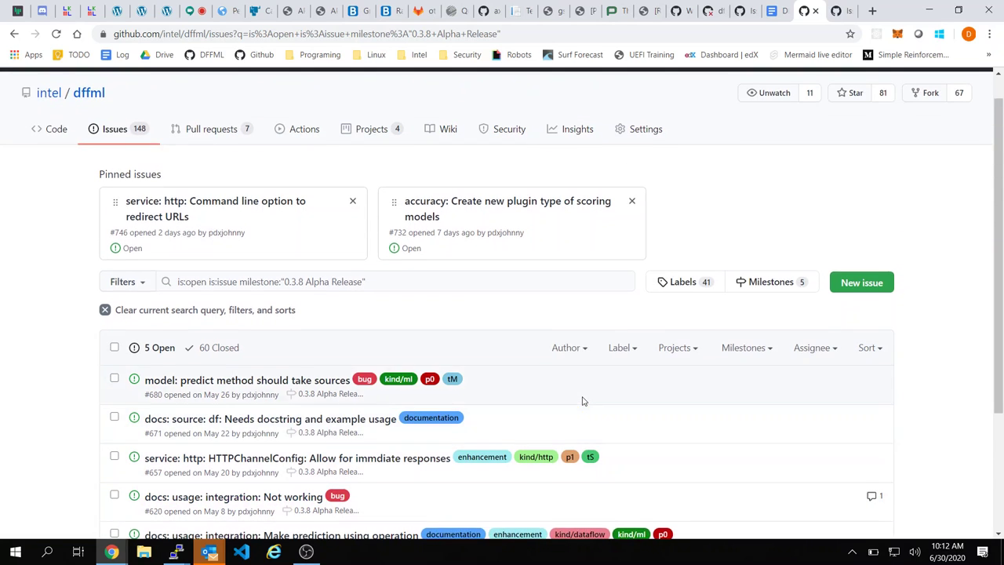
pyautogui.scroll(-3, 581, 399)
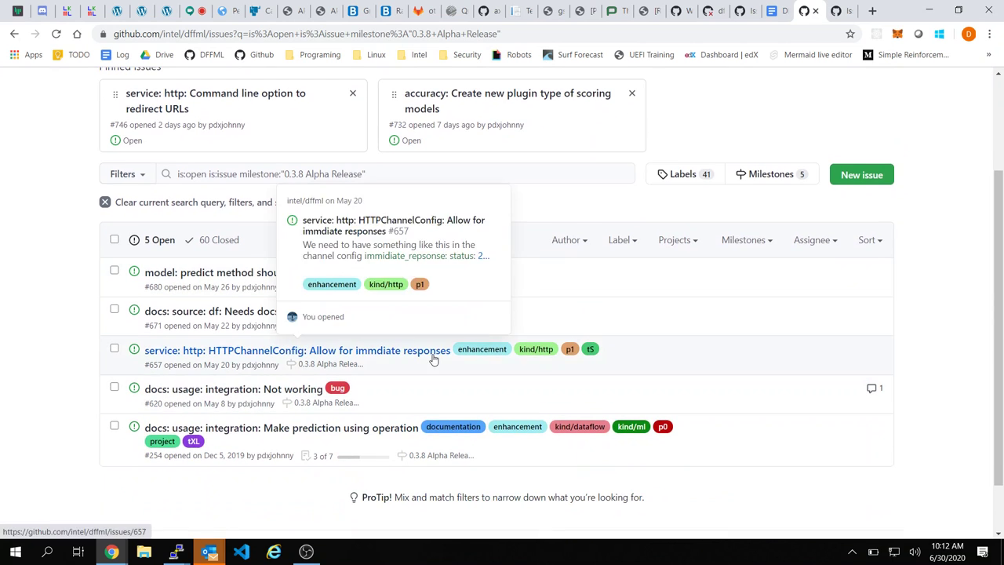
pyautogui.scroll(2, 78, 415)
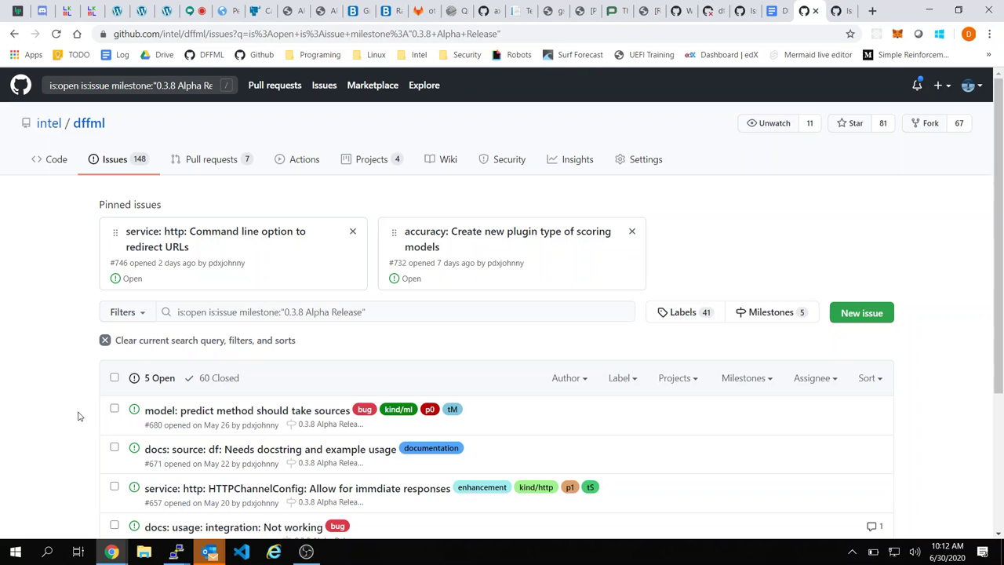
pyautogui.click(123, 163)
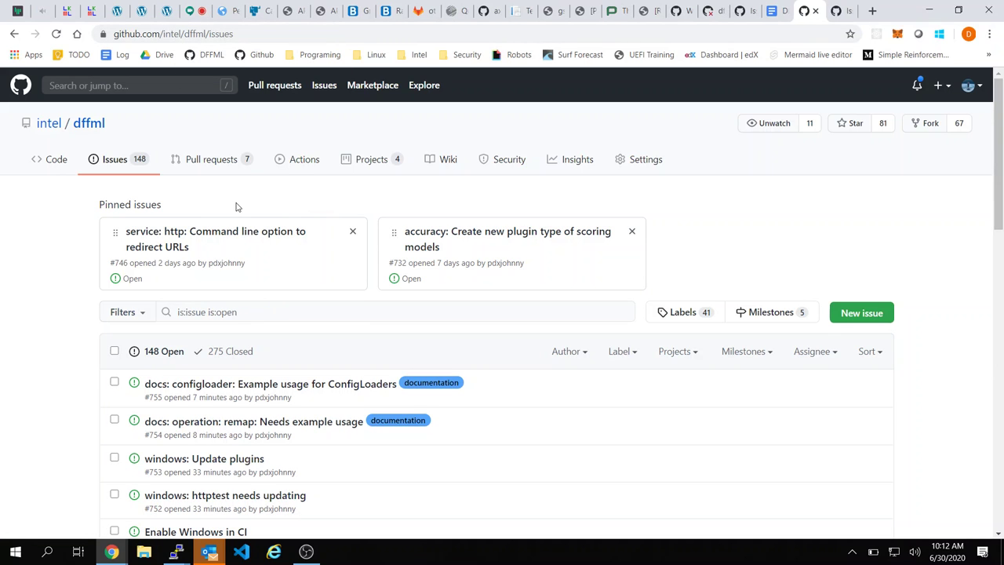
# Step: Examine the first page of the repository's open issues for candidate next tasks
pyautogui.scroll(-1, 237, 206)
pyautogui.scroll(-3, 237, 207)
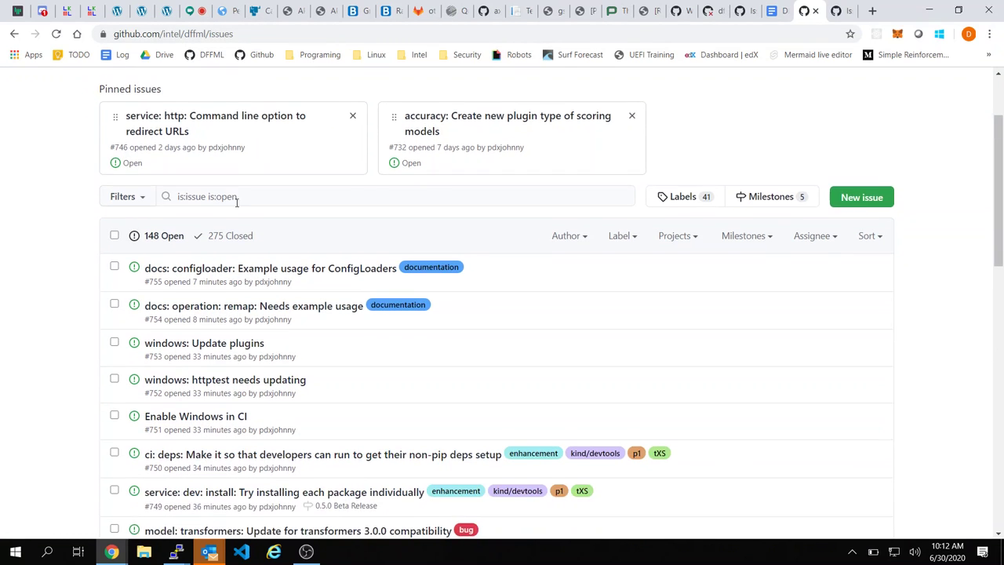
pyautogui.scroll(-3, 588, 251)
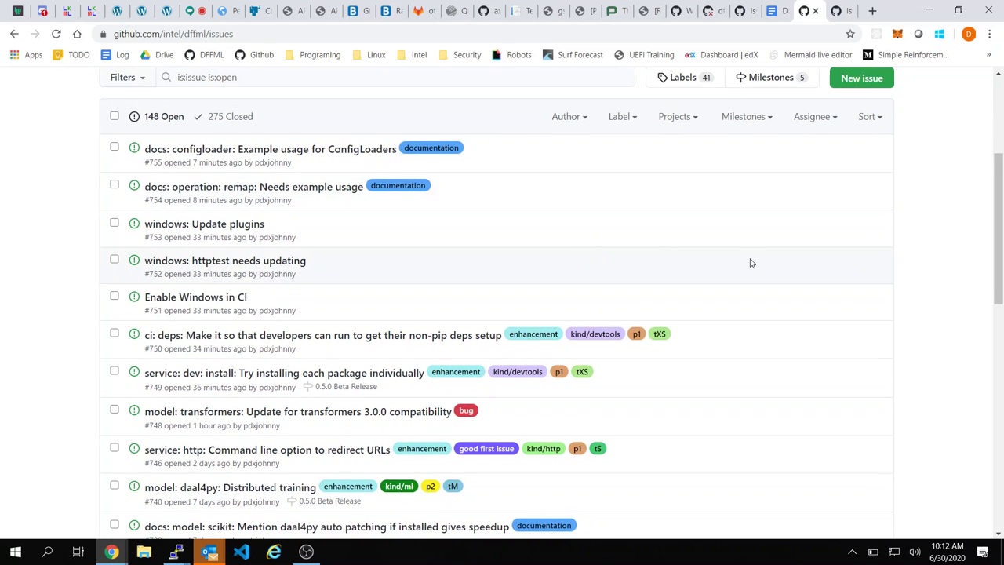
pyautogui.scroll(-5, 749, 262)
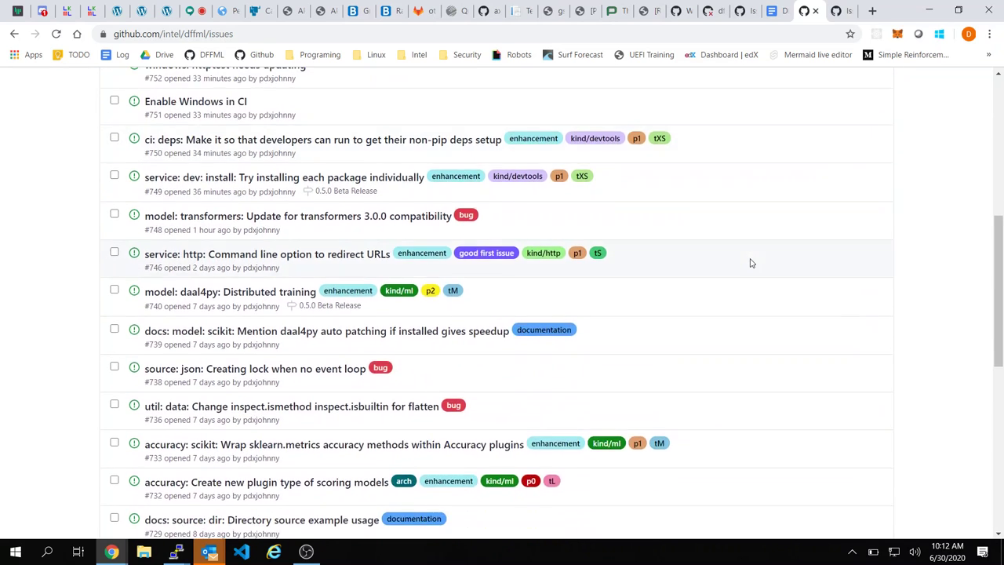
pyautogui.scroll(-2, 750, 263)
pyautogui.scroll(3, 749, 262)
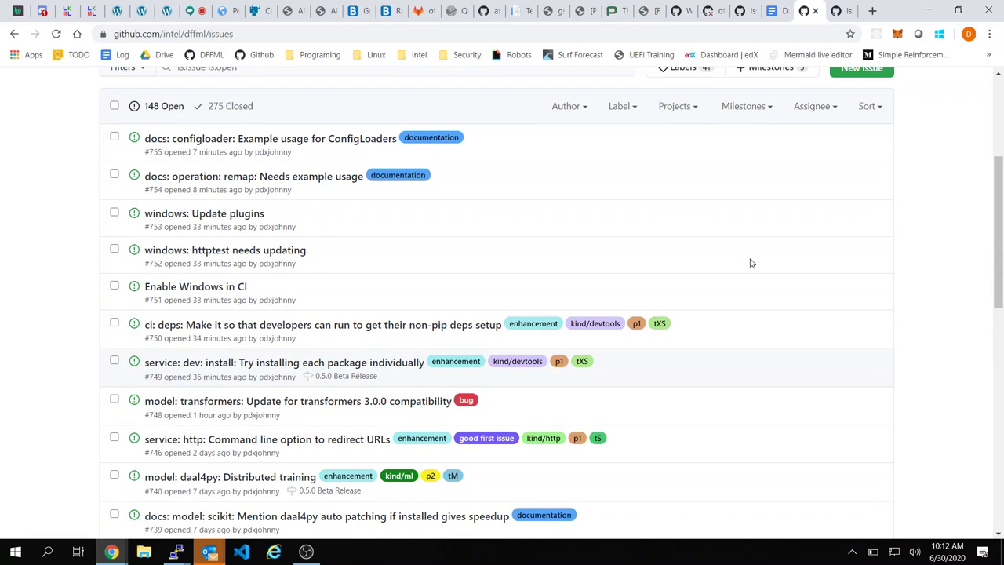
pyautogui.scroll(-1, 816, 328)
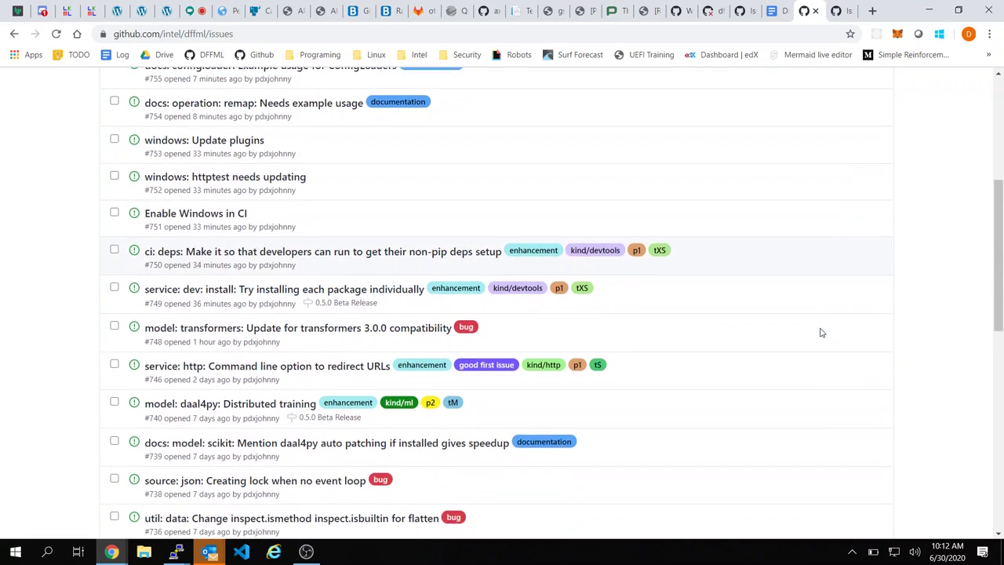
pyautogui.scroll(-2, 821, 333)
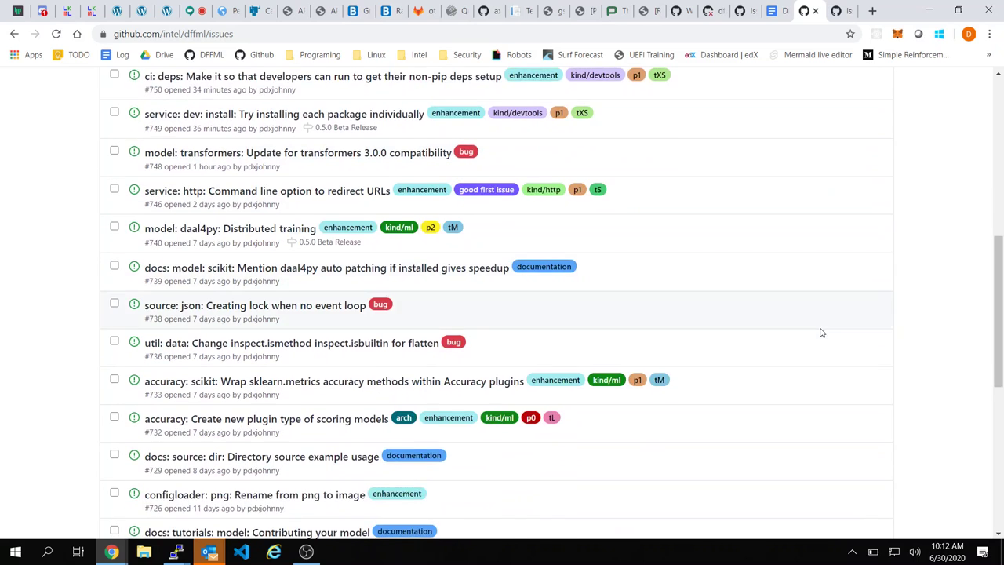
pyautogui.scroll(-5, 821, 333)
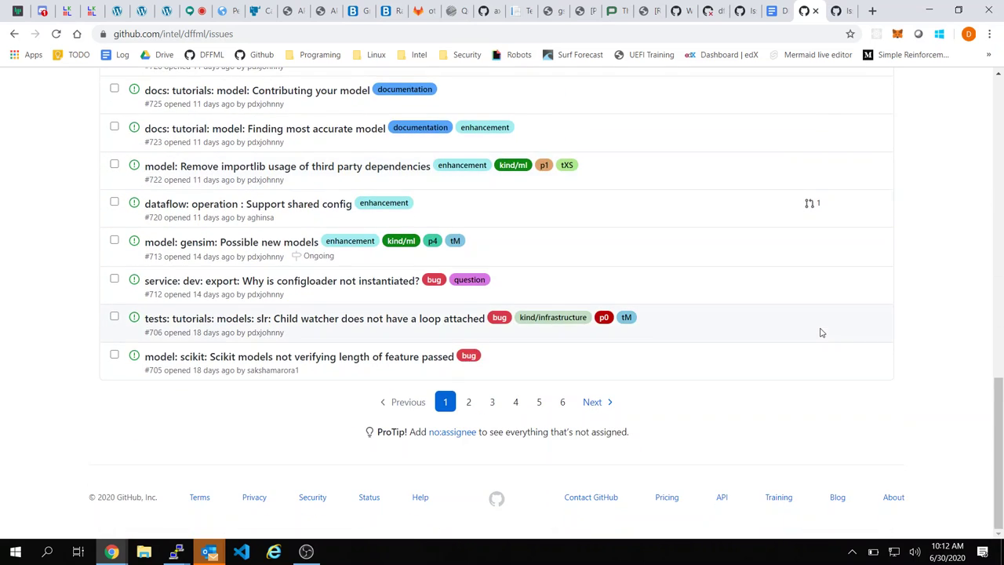
# Step: From page 2 of the open issues, read issue 701 "model: xgboost: New model" and return to the list
pyautogui.click(473, 401)
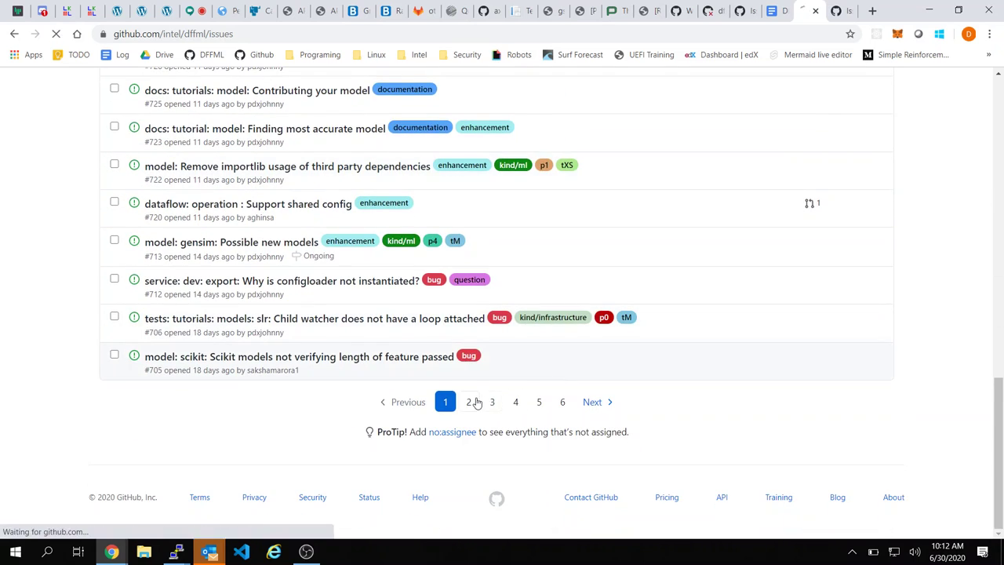
pyautogui.scroll(-1, 591, 317)
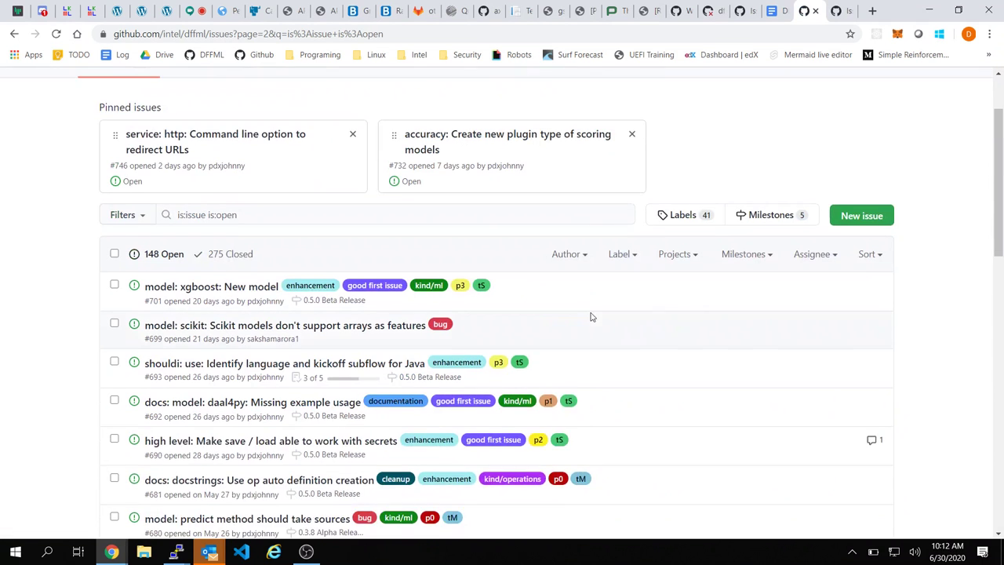
pyautogui.scroll(-1, 591, 317)
pyautogui.scroll(-1, 683, 334)
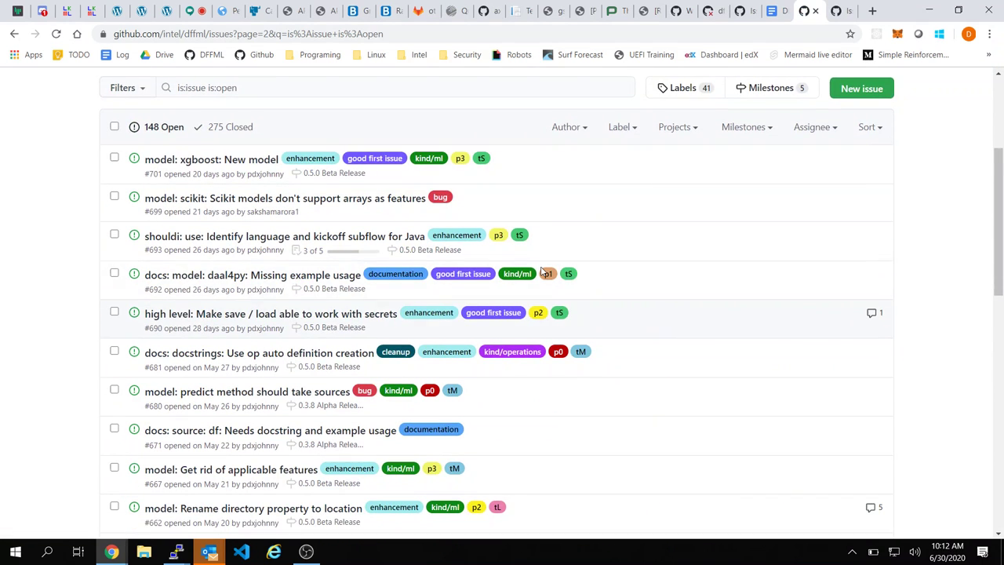
pyautogui.click(252, 166)
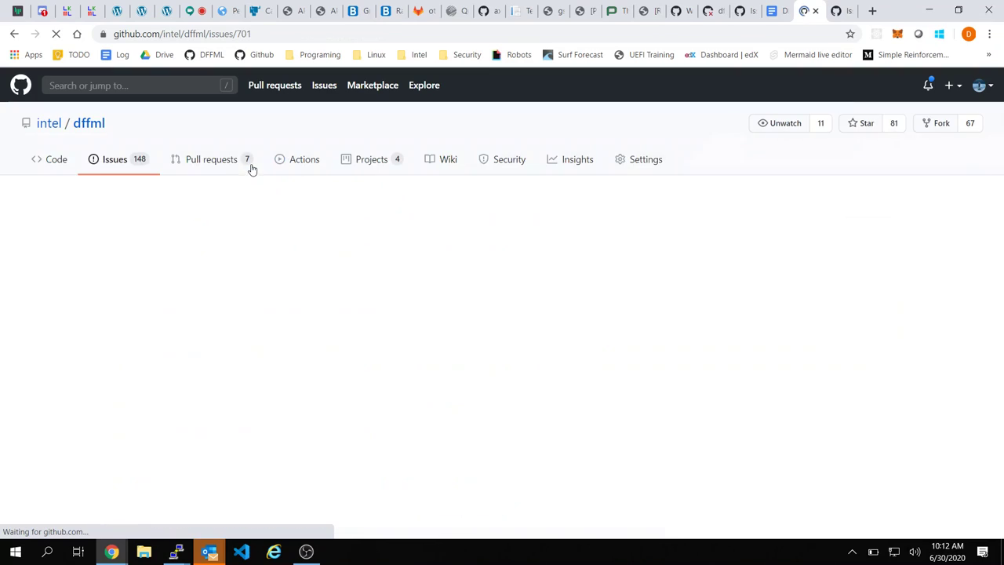
pyautogui.scroll(-5, 376, 381)
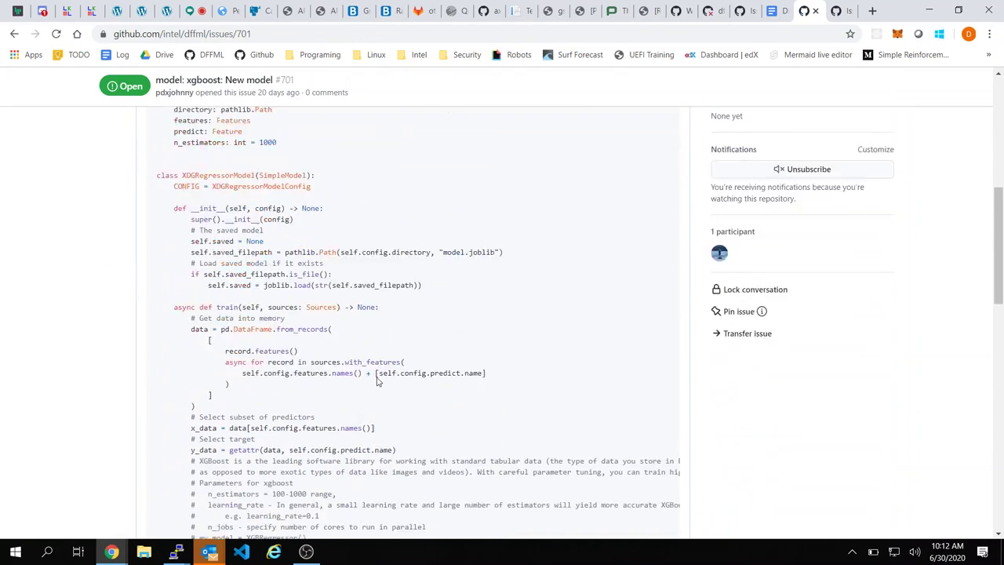
pyautogui.scroll(-8, 376, 381)
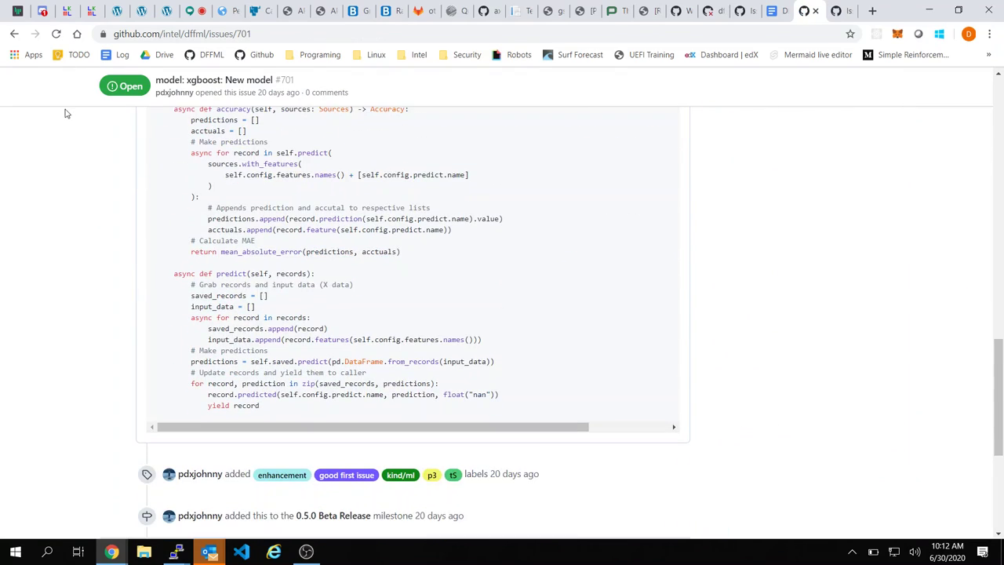
pyautogui.click(12, 36)
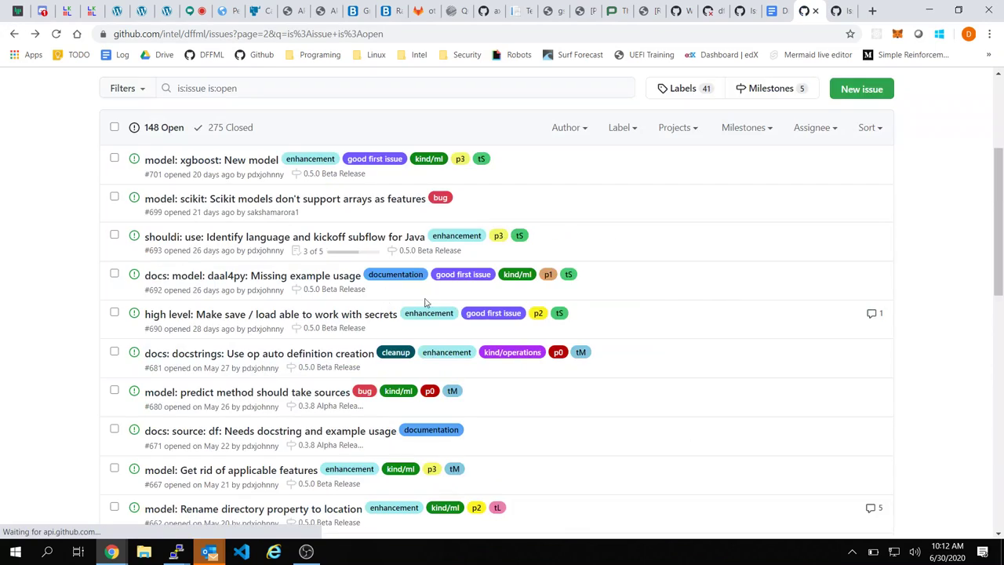
# Step: Examine the rest of page 2 and the start of page 4 of the open issues, and open "model: plaidml: New ML library"
pyautogui.scroll(-2, 653, 359)
pyautogui.scroll(-6, 653, 359)
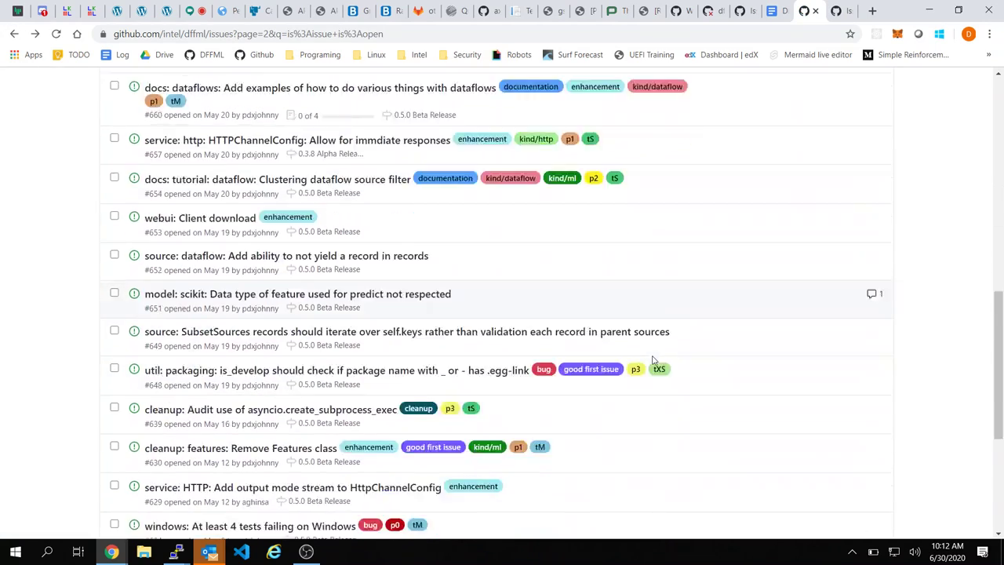
pyautogui.scroll(-2, 653, 360)
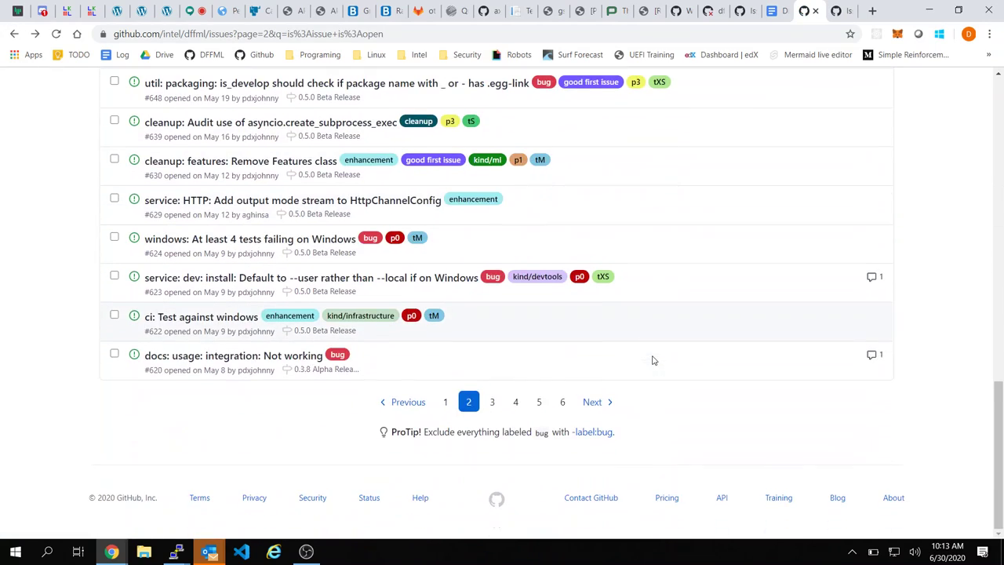
pyautogui.click(516, 401)
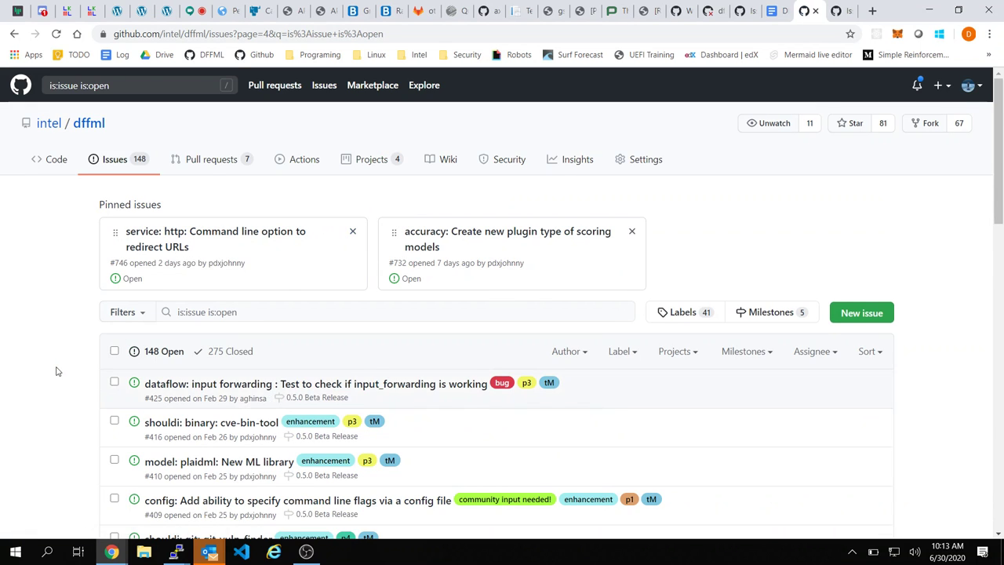
pyautogui.scroll(-2, 57, 371)
pyautogui.scroll(-1, 57, 371)
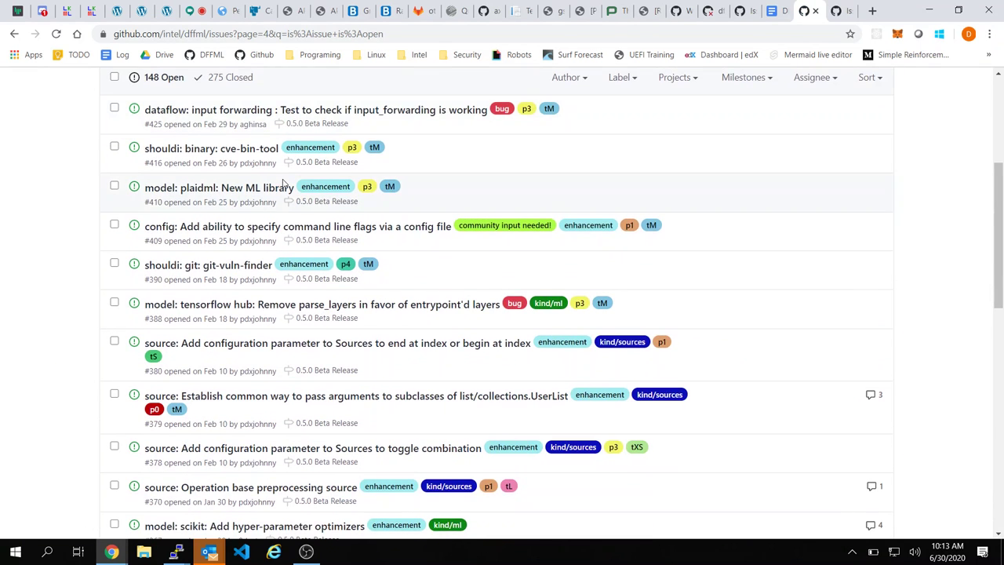
pyautogui.moveTo(267, 188)
pyautogui.click(196, 189)
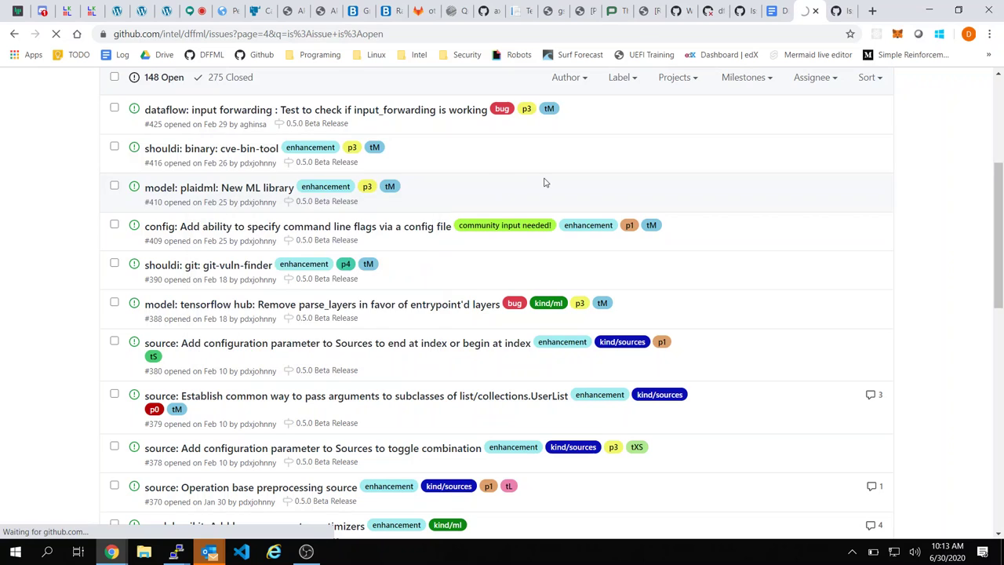
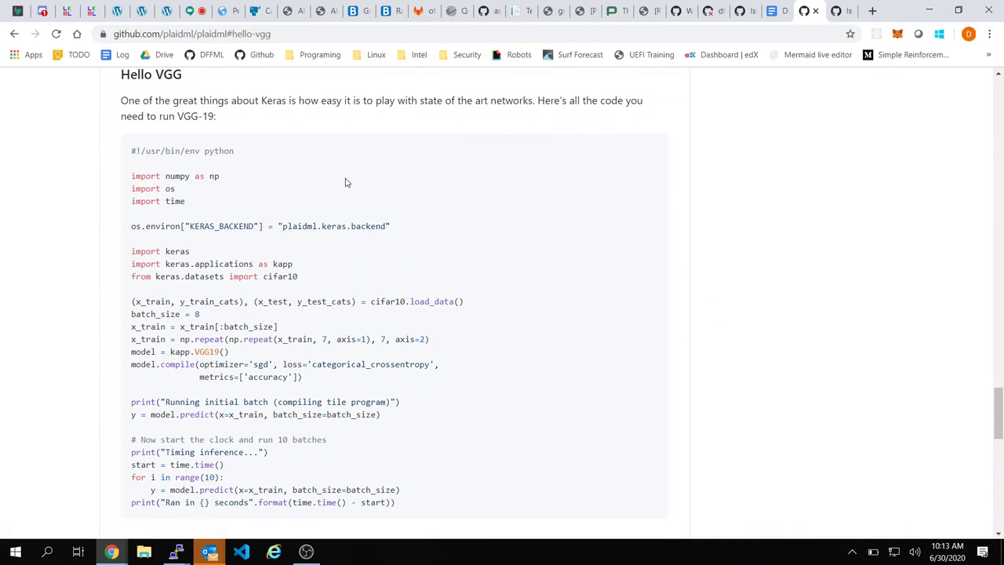
# Step: Study the Hello VGG example in the PlaidML README, highlighting the KERAS_BACKEND environment variable in its code
pyautogui.scroll(3, 345, 182)
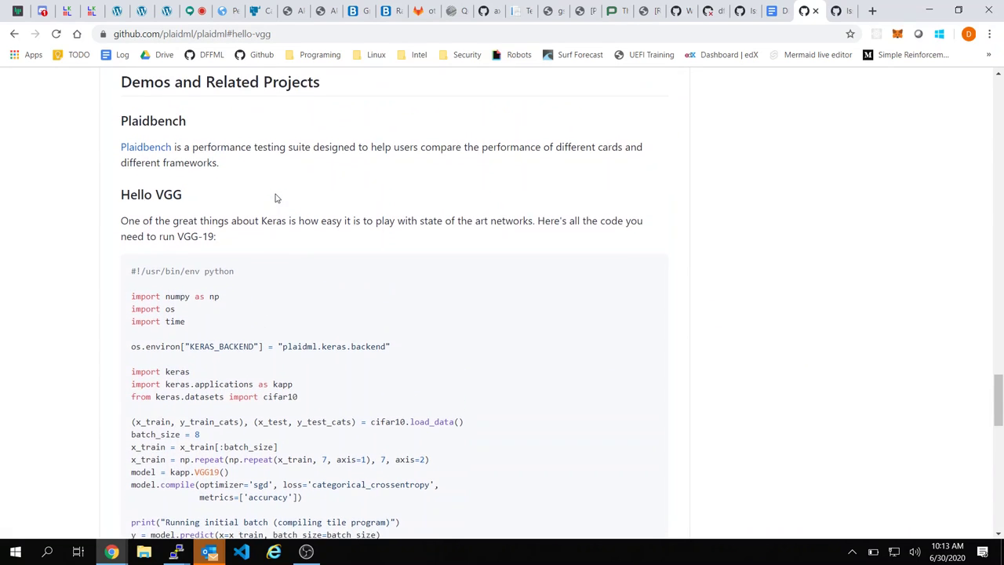
pyautogui.scroll(-1, 706, 218)
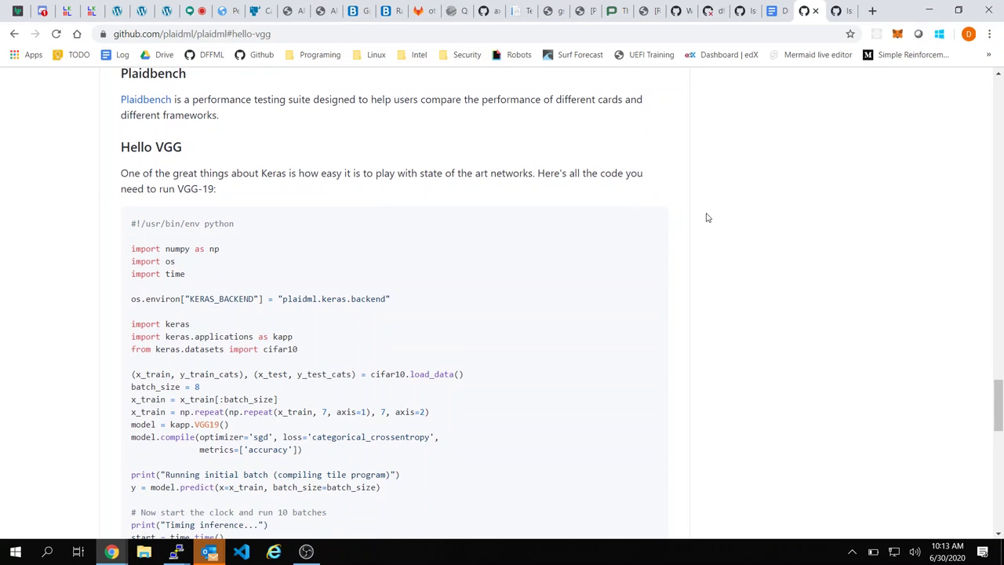
pyautogui.scroll(-5, 706, 217)
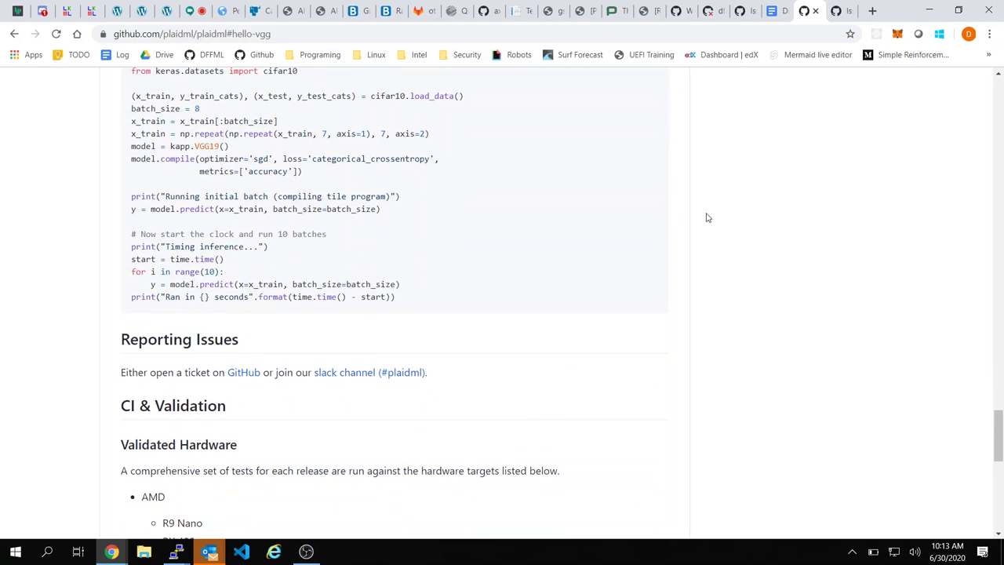
pyautogui.scroll(3, 440, 241)
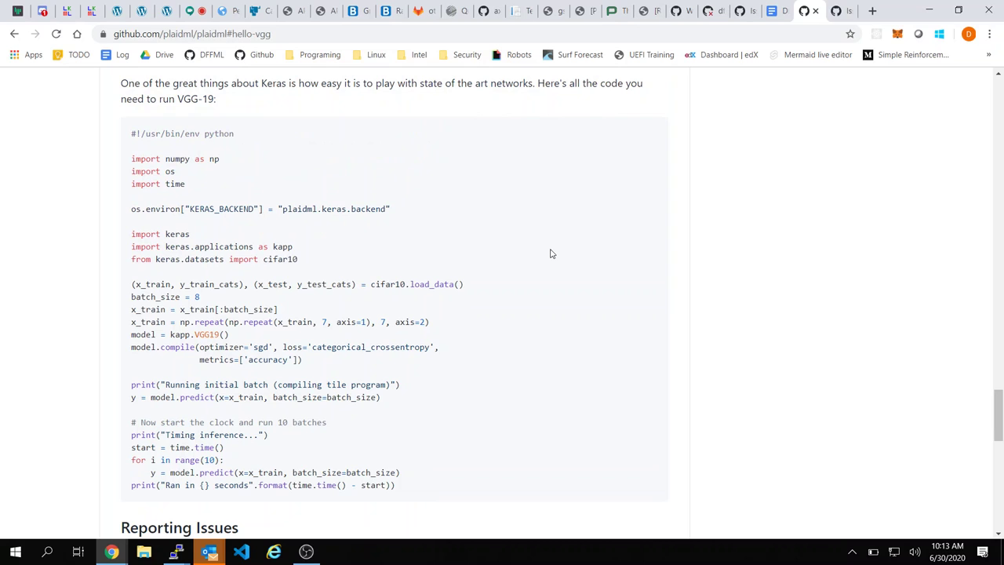
pyautogui.scroll(1, 551, 253)
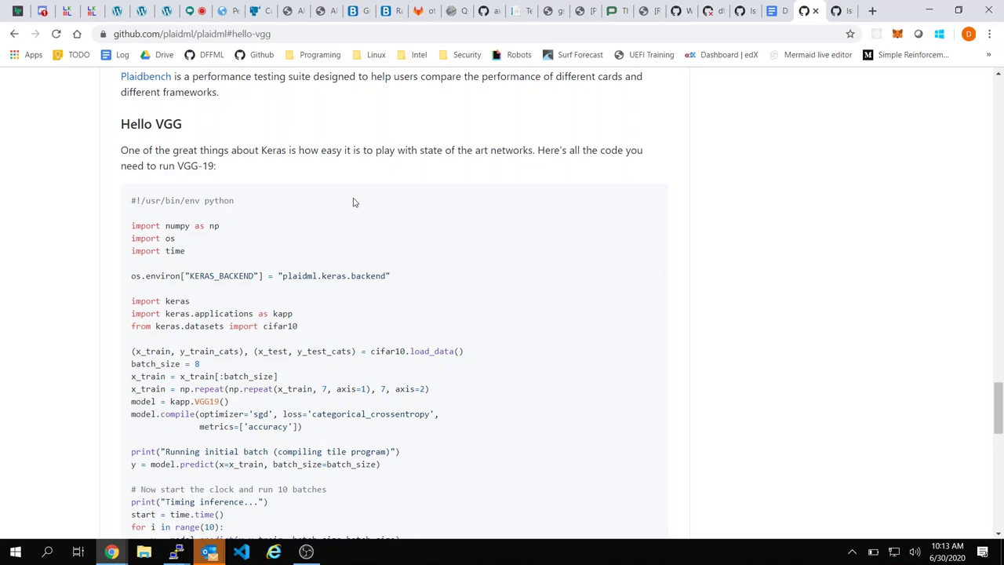
pyautogui.scroll(-1, 353, 202)
pyautogui.doubleClick(229, 228)
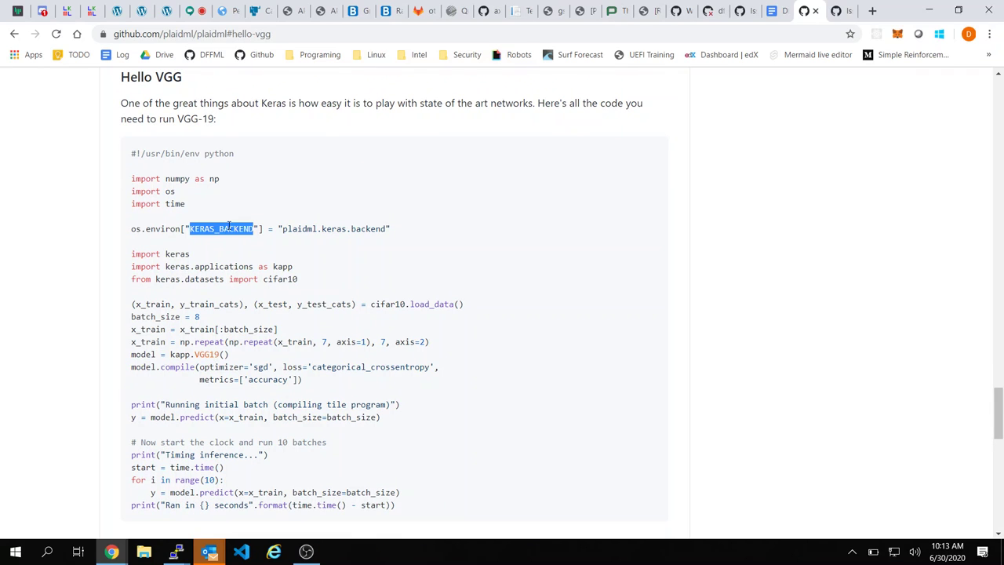
pyautogui.scroll(-1, 513, 265)
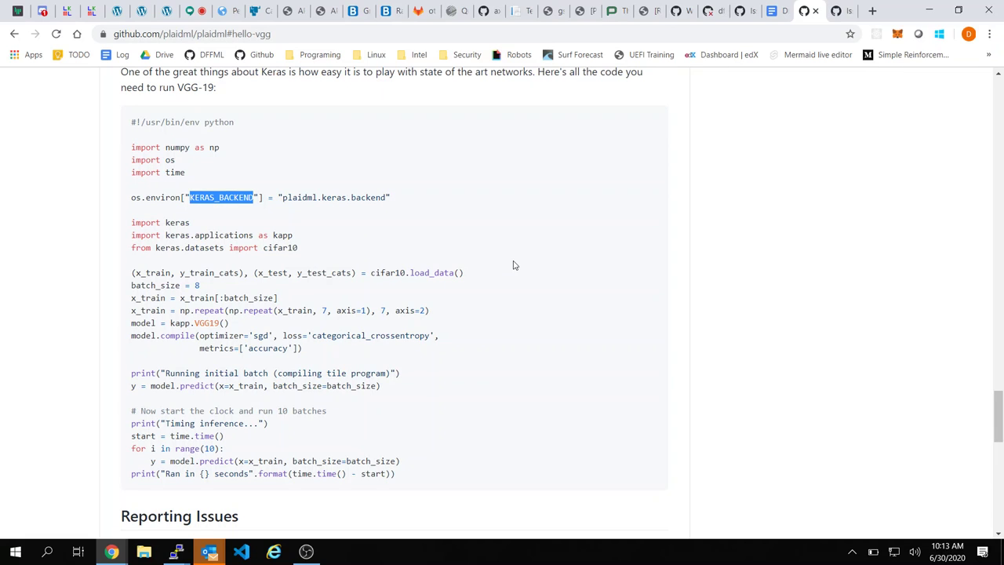
pyautogui.click(513, 265)
pyautogui.scroll(-1, 513, 265)
pyautogui.scroll(1, 513, 265)
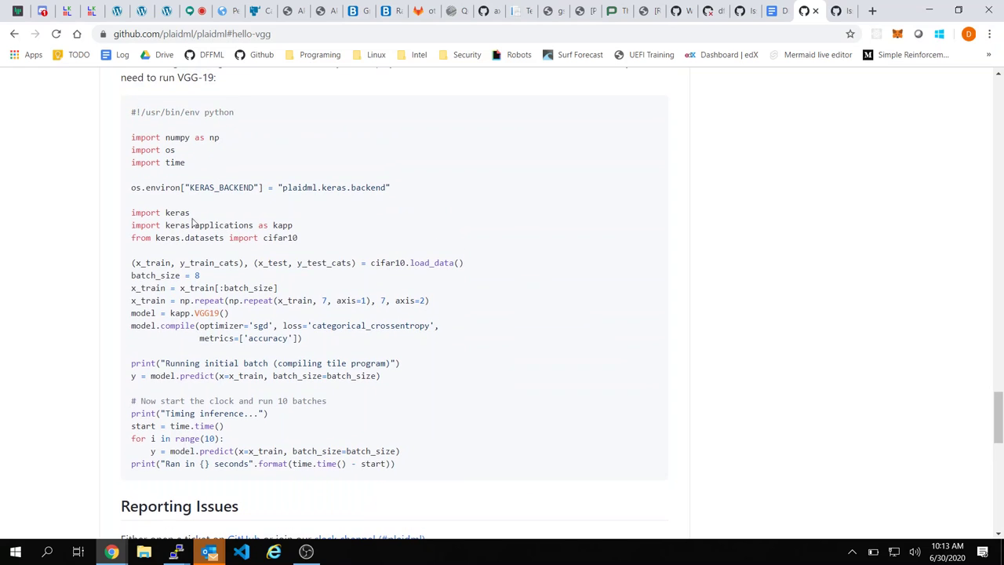
pyautogui.doubleClick(215, 190)
pyautogui.scroll(-3, 215, 189)
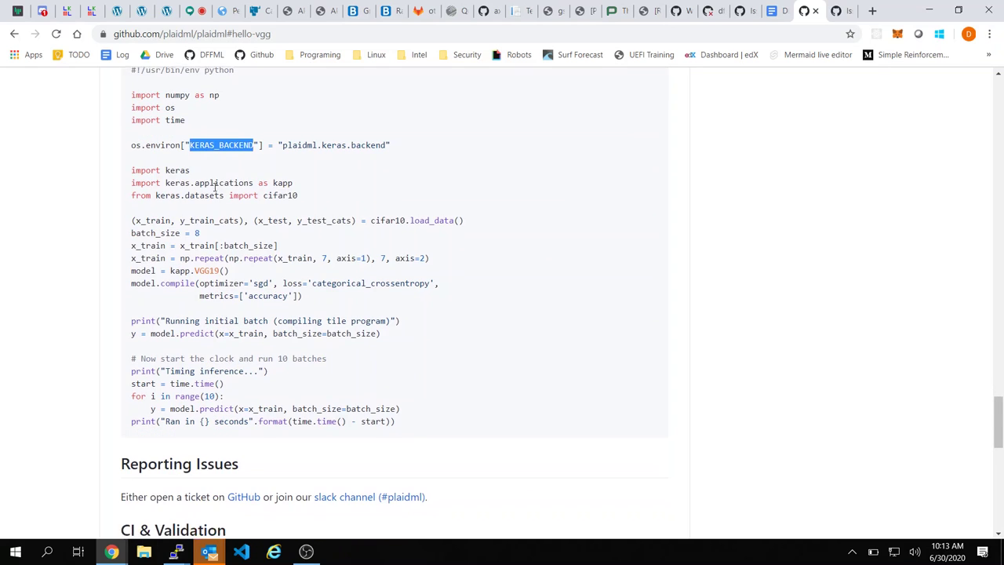
pyautogui.scroll(-1, 214, 187)
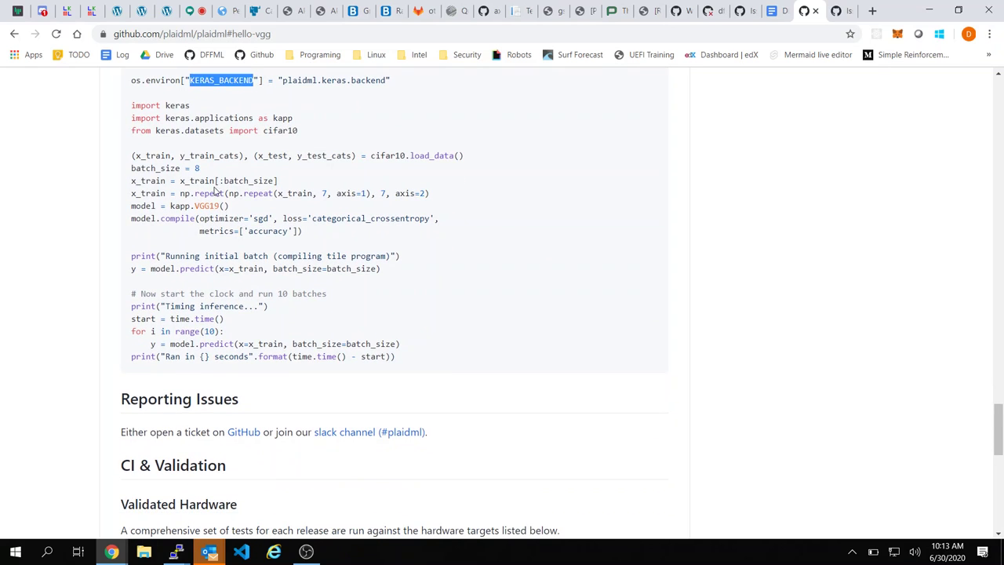
pyautogui.click(539, 316)
# Step: Read the Validated Hardware and Validated Networks sections of the PlaidML README and go back up to its installation instructions
pyautogui.scroll(-5, 539, 317)
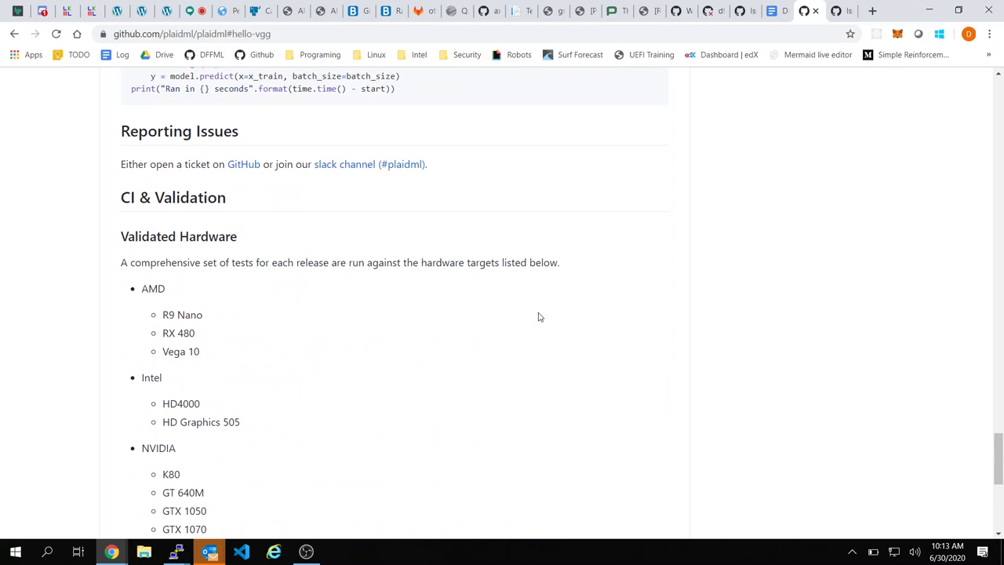
pyautogui.scroll(-1, 538, 317)
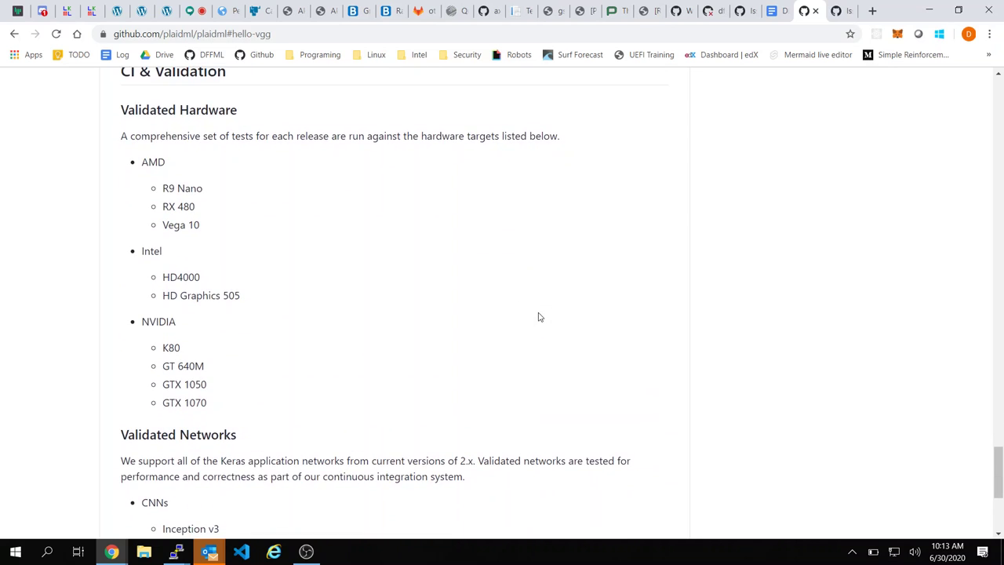
pyautogui.scroll(-3, 539, 317)
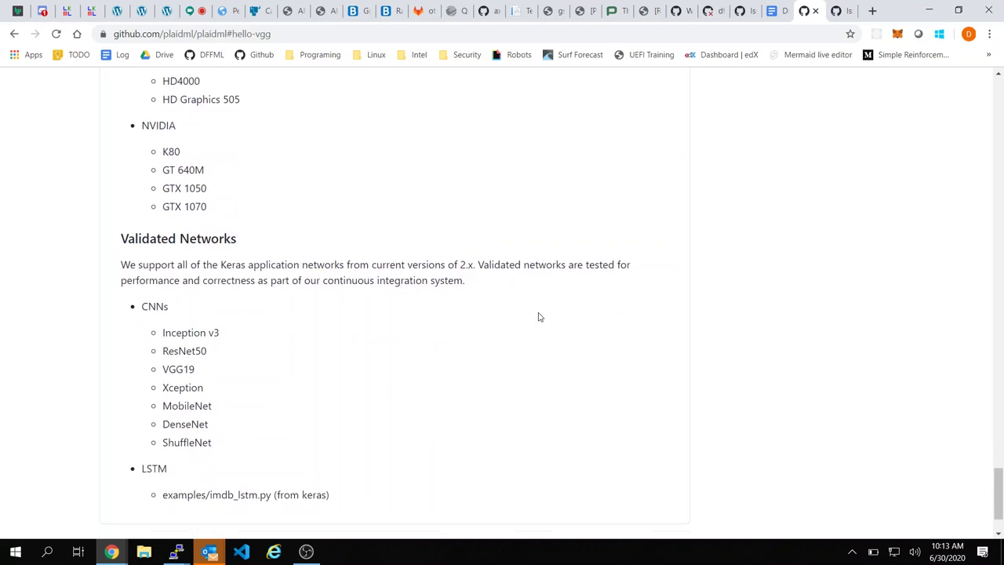
pyautogui.scroll(-1, 539, 317)
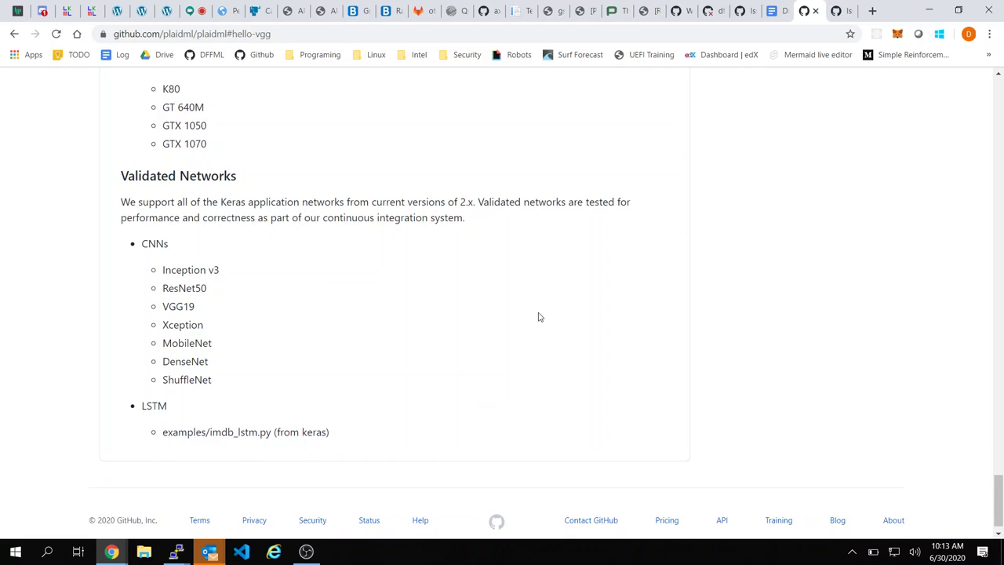
pyautogui.scroll(15, 538, 317)
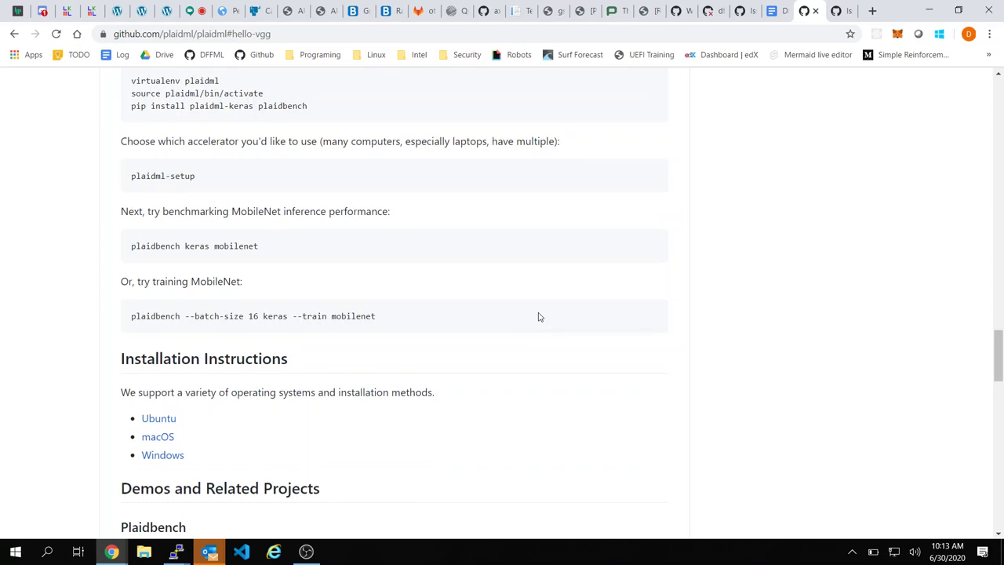
# Step: Read the PlaidML README's introduction and To Our Users section, and open the project's Documentation site
pyautogui.scroll(6, 539, 317)
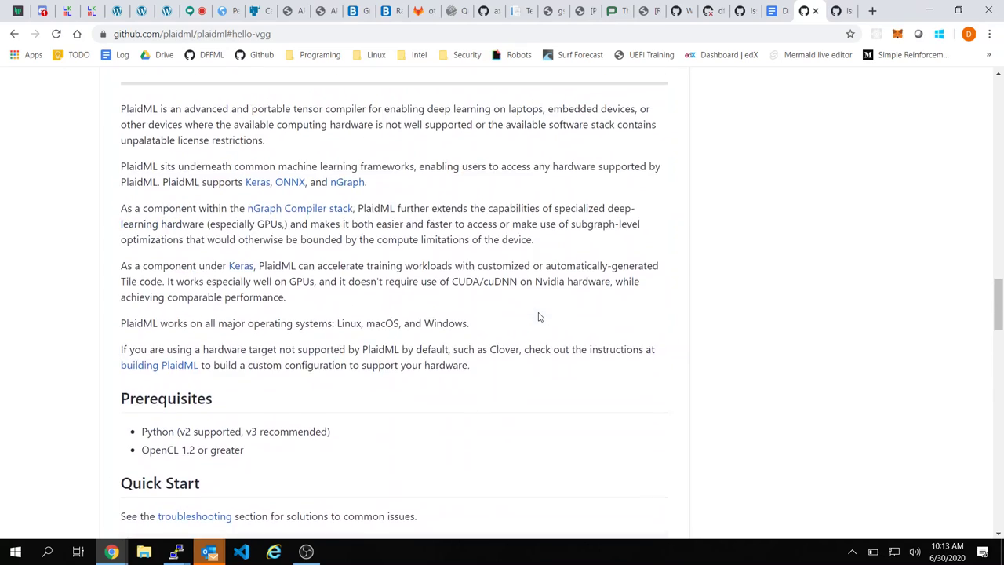
pyautogui.scroll(3, 539, 316)
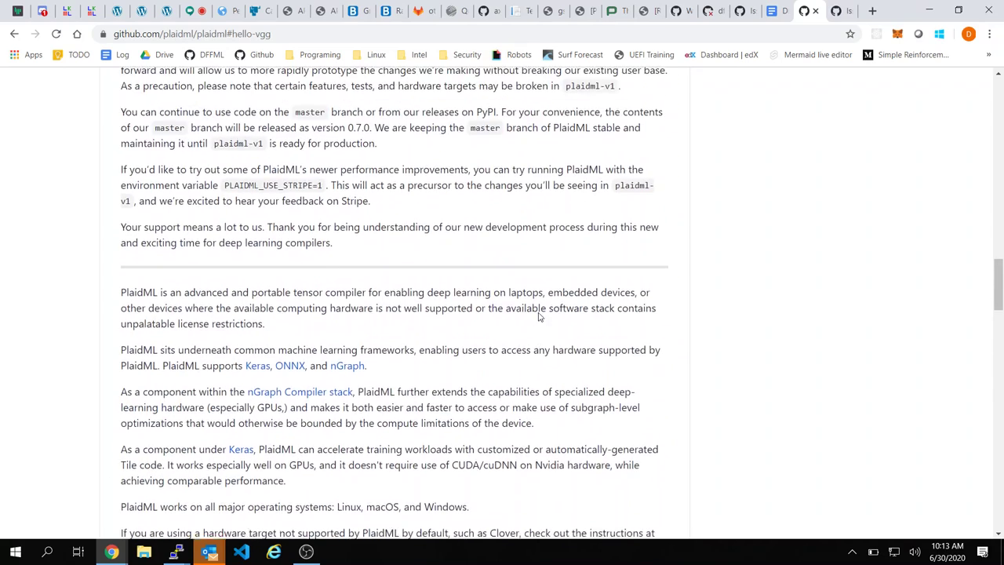
pyautogui.scroll(6, 539, 316)
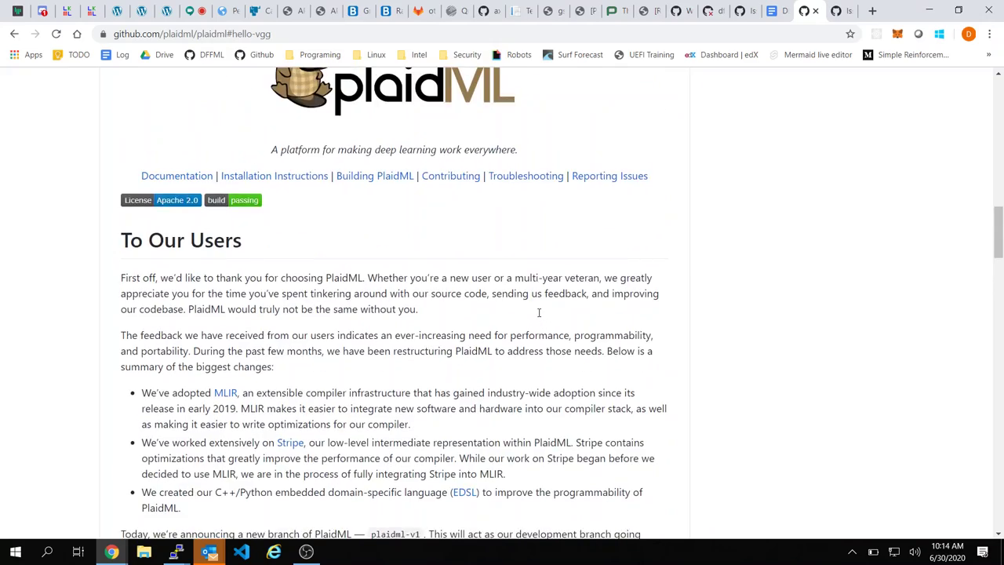
pyautogui.scroll(1, 538, 314)
pyautogui.scroll(-2, 728, 322)
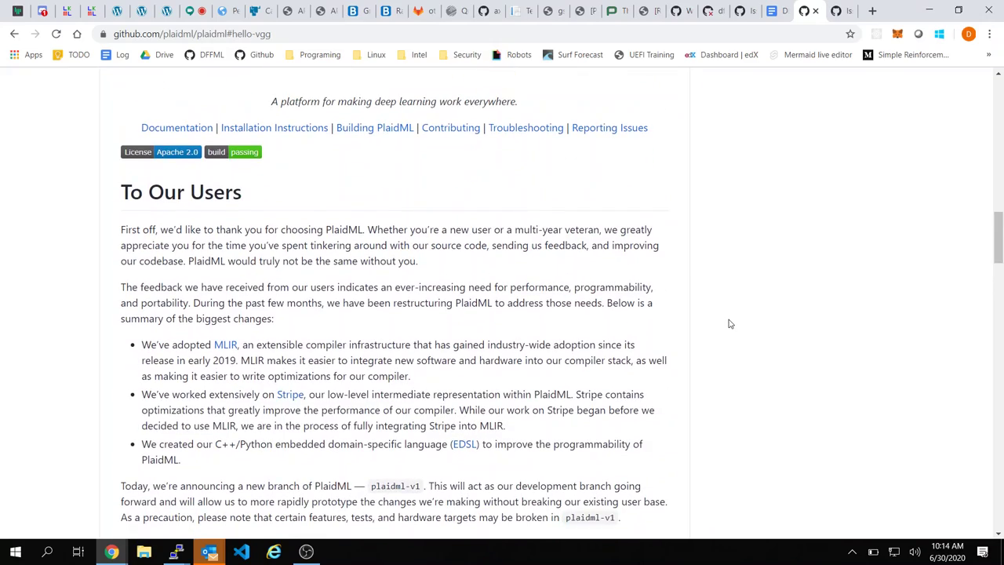
pyautogui.scroll(-1, 484, 207)
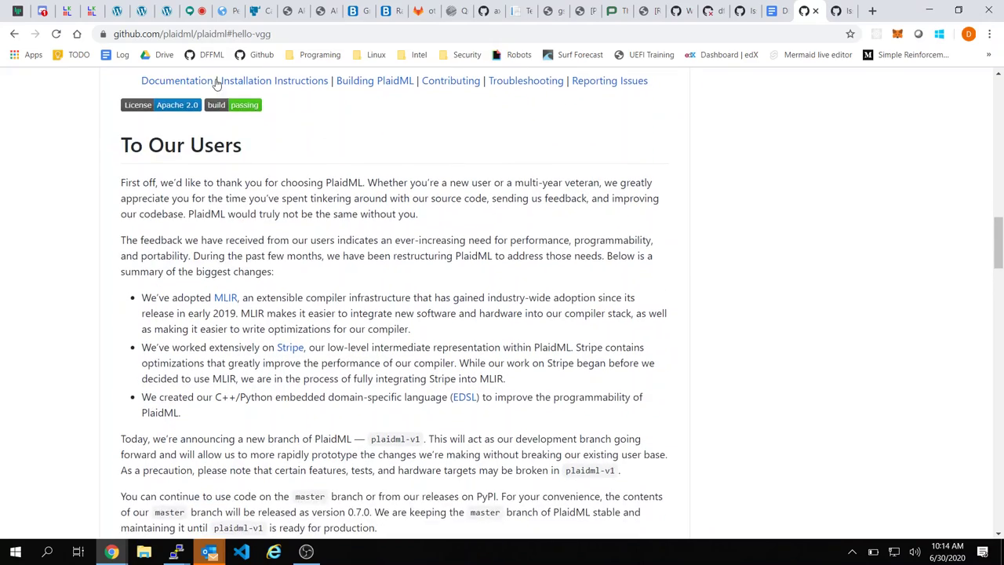
pyautogui.click(197, 81)
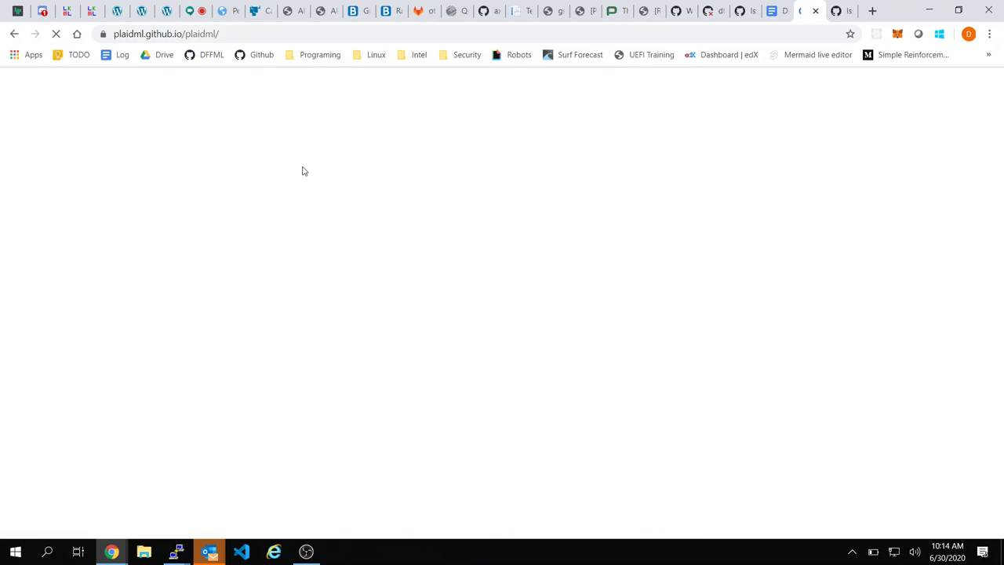
# Step: Read the overview, Quick Start and Installation Instructions on the PlaidML documentation home page, continuing to Demos and Related Projects
pyautogui.scroll(-3, 843, 261)
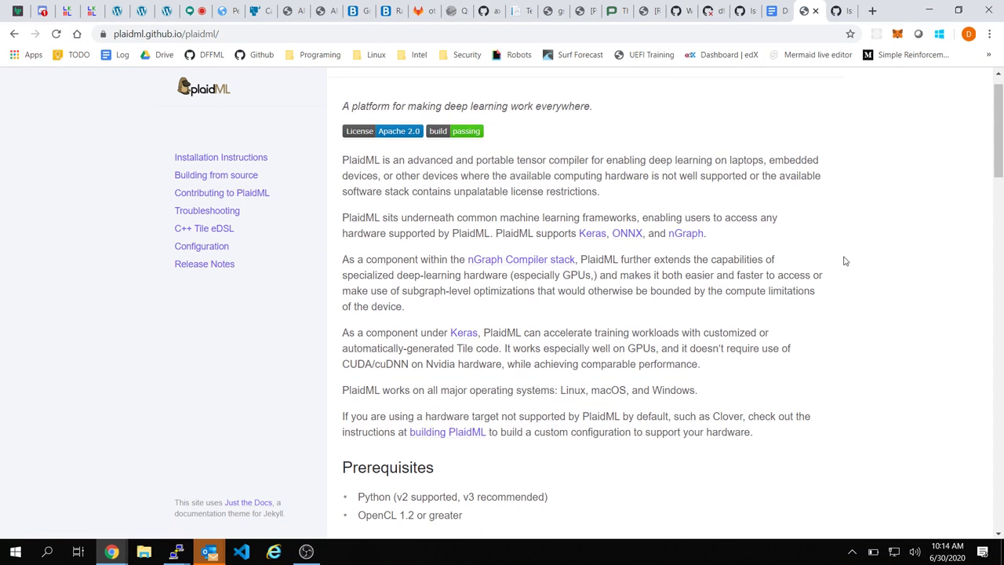
pyautogui.scroll(-4, 844, 260)
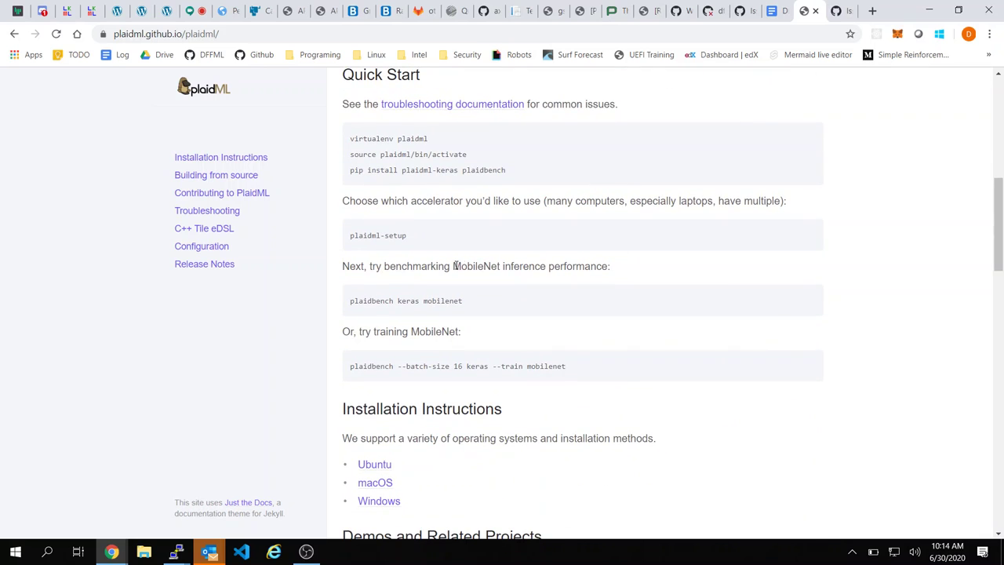
pyautogui.scroll(-1, 590, 292)
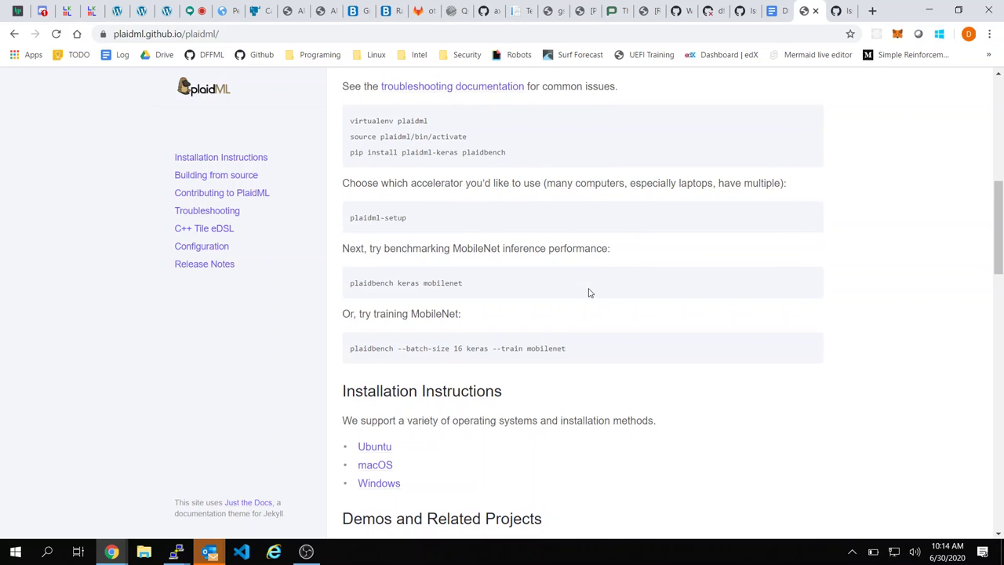
pyautogui.scroll(-1, 590, 292)
pyautogui.scroll(-1, 590, 292)
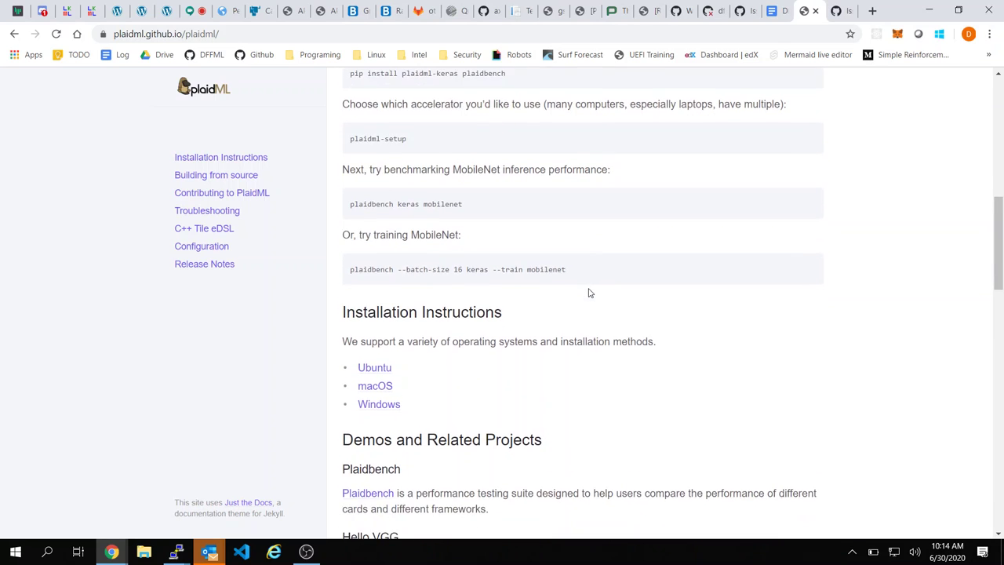
pyautogui.scroll(-1, 590, 293)
pyautogui.scroll(-1, 619, 240)
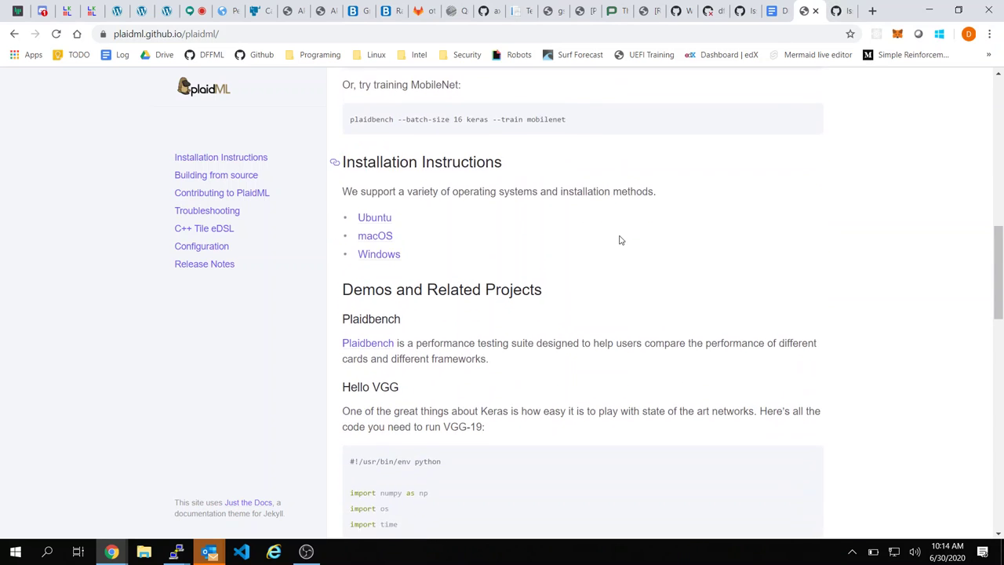
pyautogui.scroll(-1, 619, 240)
pyautogui.scroll(-1, 620, 240)
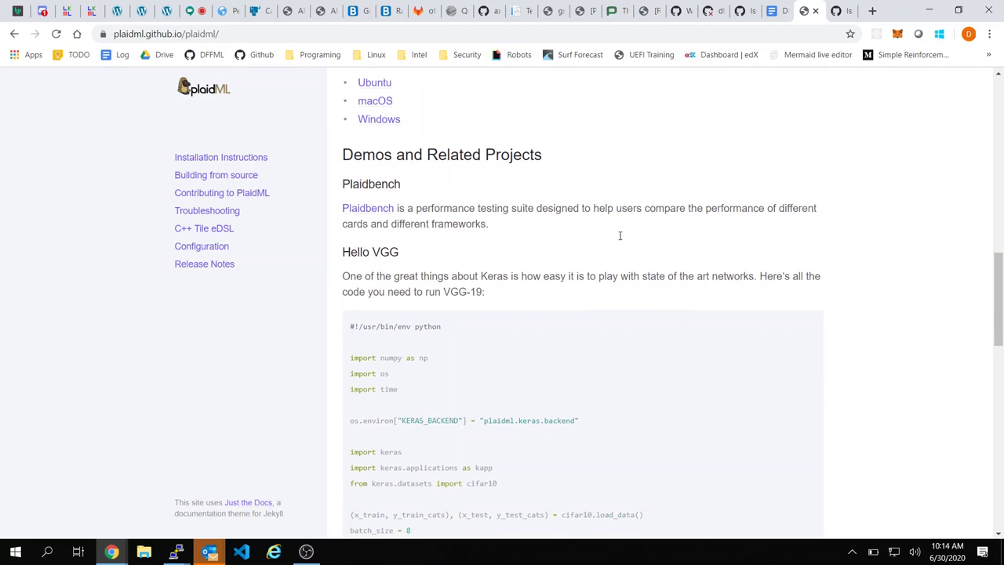
# Step: Read the documentation's Hello VGG example and continue through the CI & Validation section to the end of the page
pyautogui.scroll(-1, 538, 212)
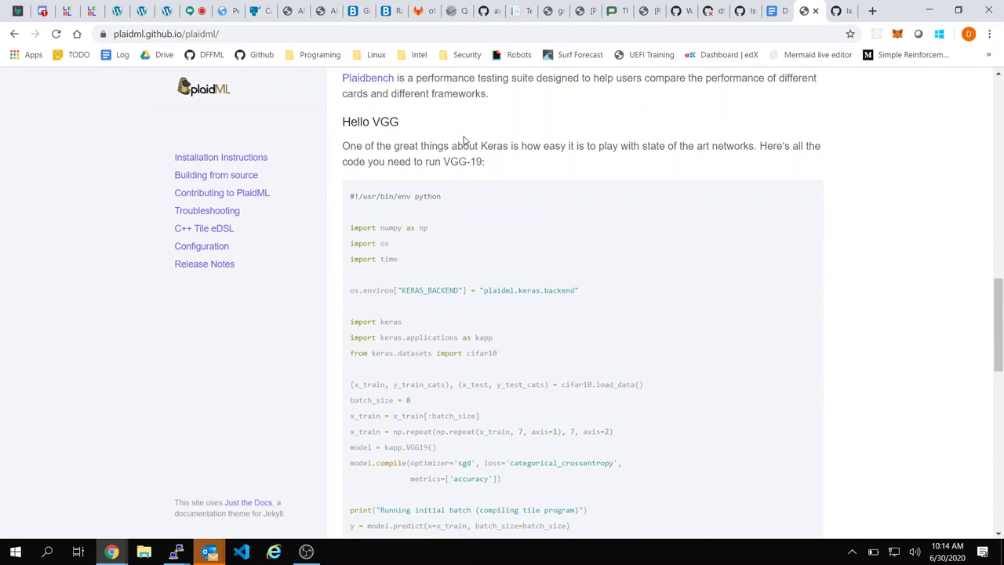
pyautogui.scroll(-2, 859, 162)
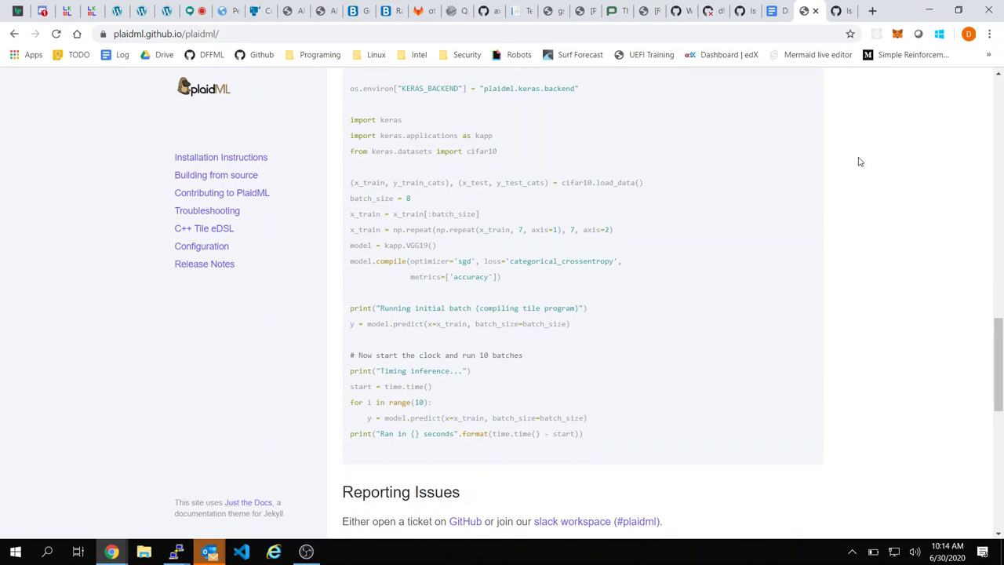
pyautogui.scroll(-2, 859, 161)
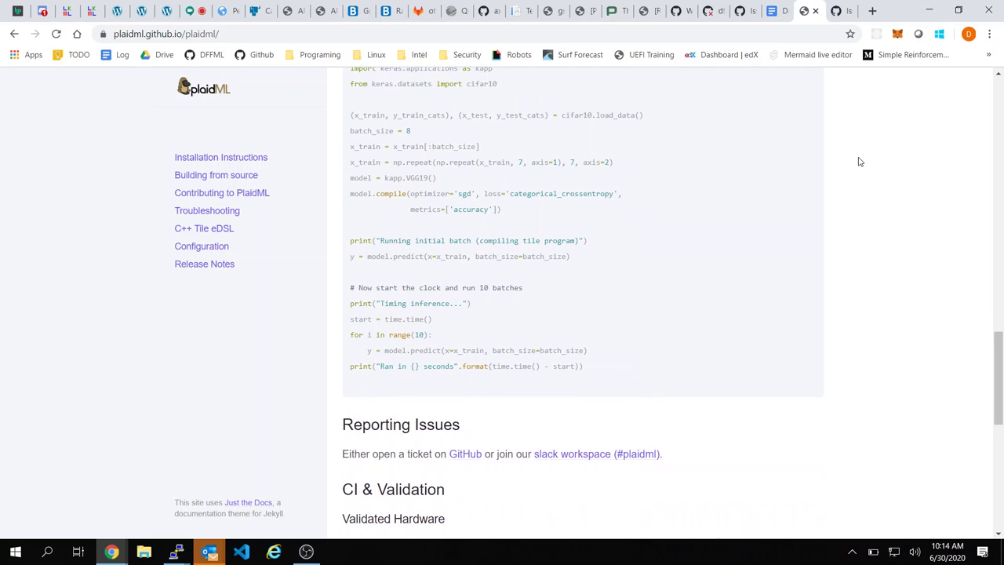
pyautogui.scroll(-1, 858, 161)
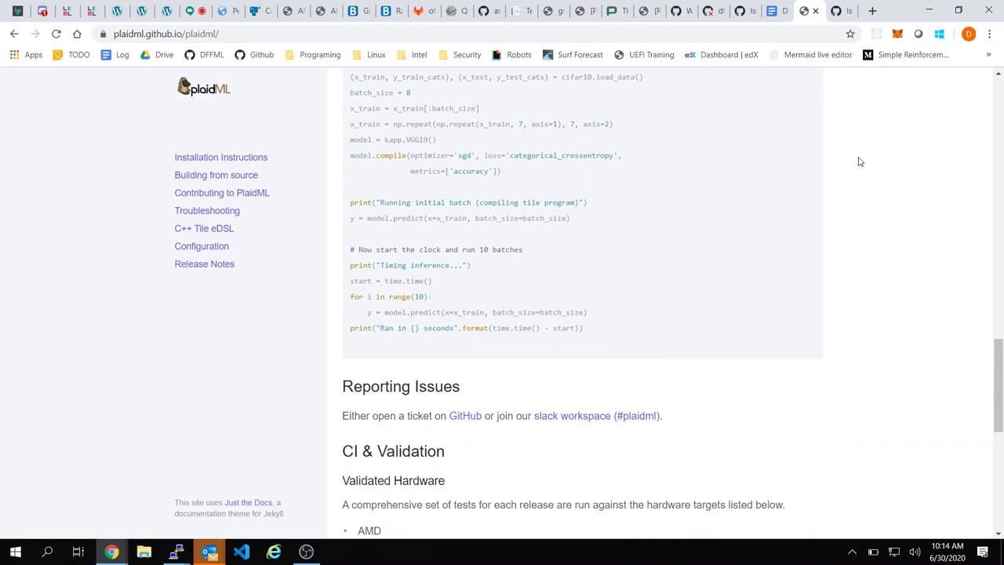
pyautogui.scroll(-2, 859, 162)
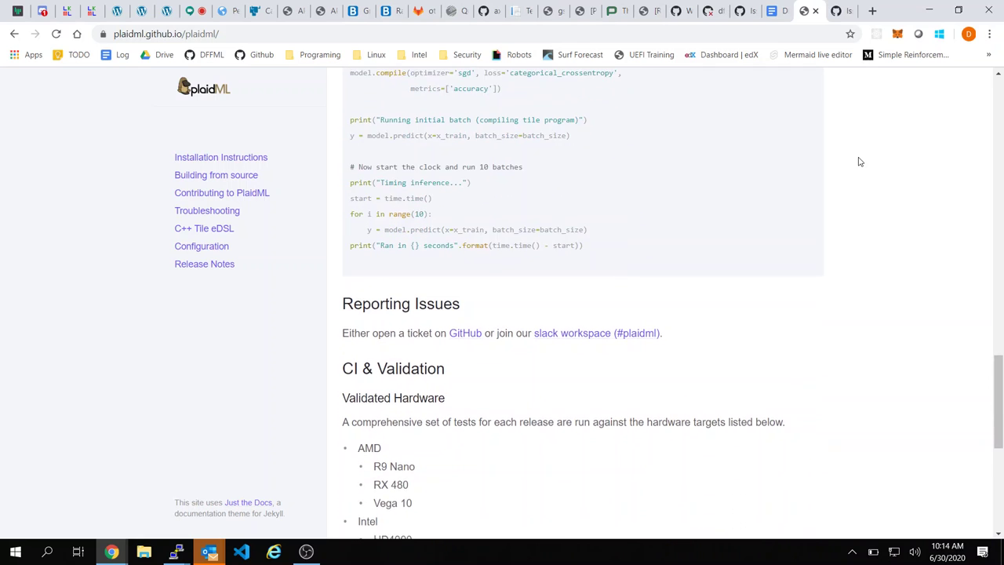
pyautogui.scroll(-7, 858, 162)
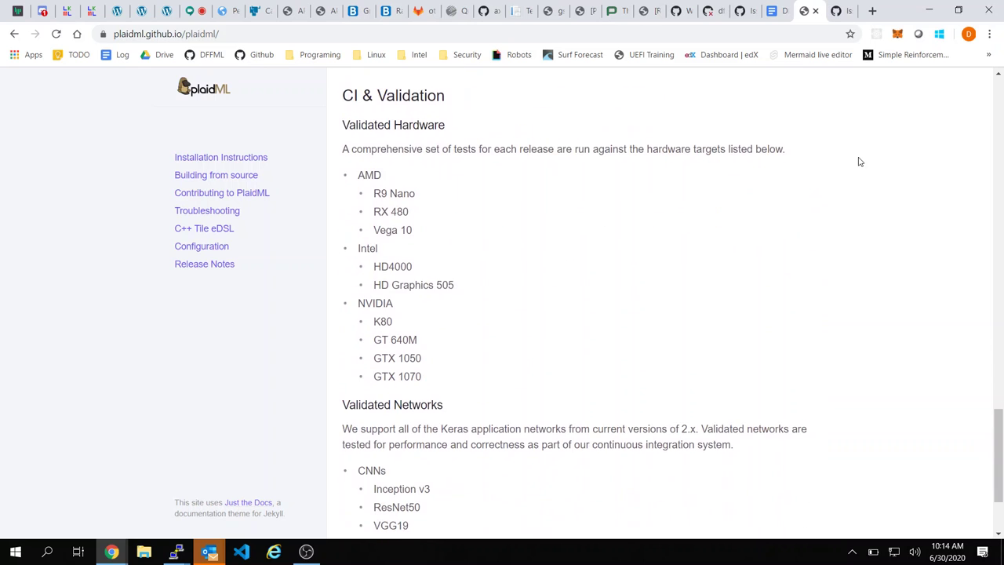
pyautogui.scroll(-3, 858, 162)
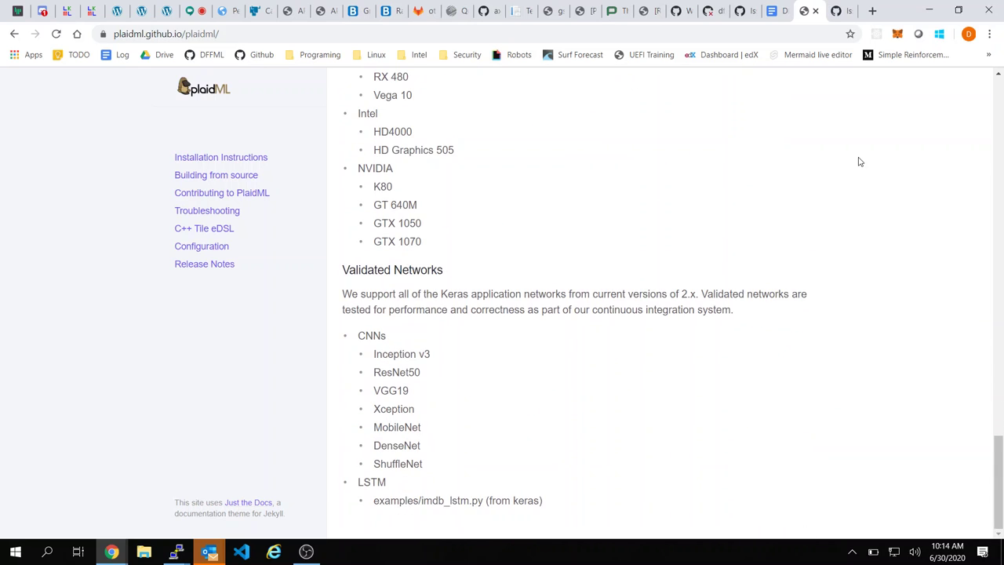
# Step: Go back to the Hello VGG example and study its Keras code, from the backend setting to the timed inference loop
pyautogui.scroll(16, 858, 161)
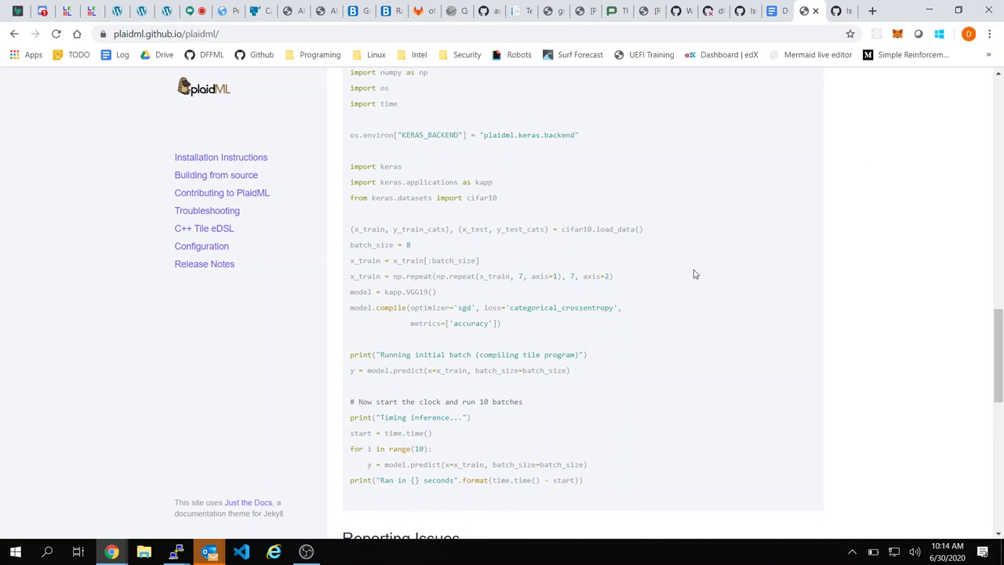
pyautogui.scroll(1, 693, 273)
pyautogui.scroll(1, 694, 273)
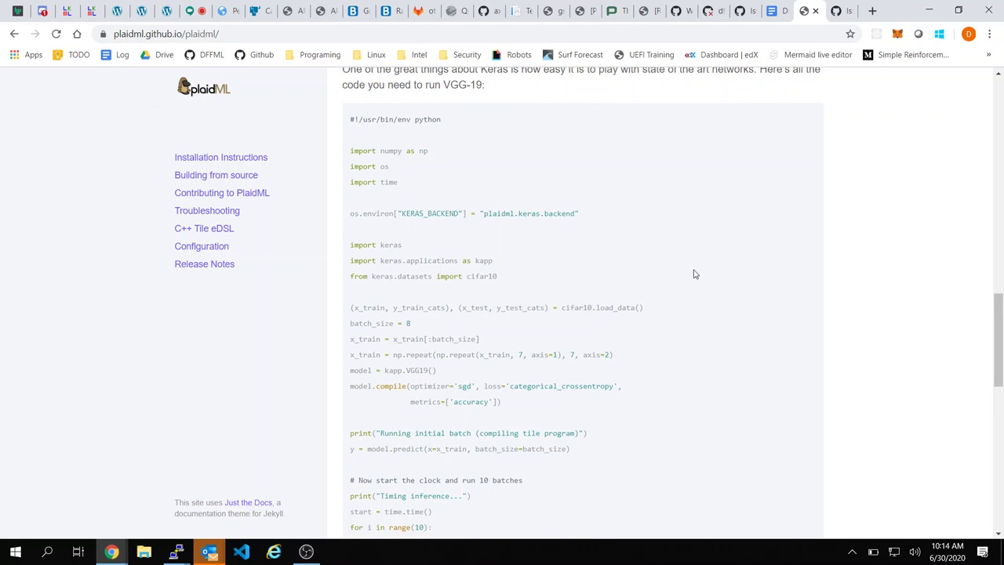
pyautogui.scroll(1, 693, 274)
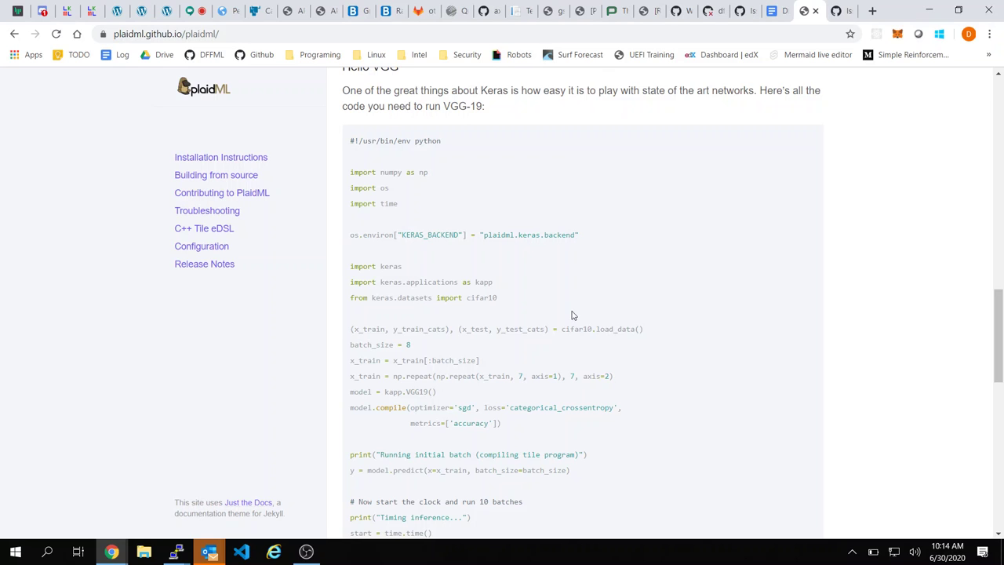
pyautogui.scroll(-1, 572, 316)
pyautogui.scroll(2, 572, 316)
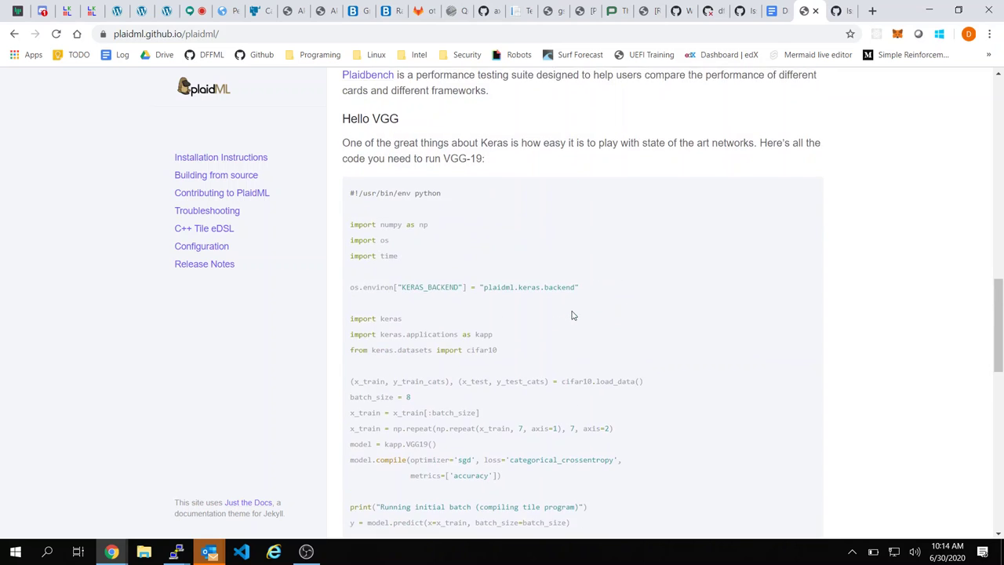
pyautogui.scroll(2, 571, 316)
pyautogui.scroll(-2, 572, 315)
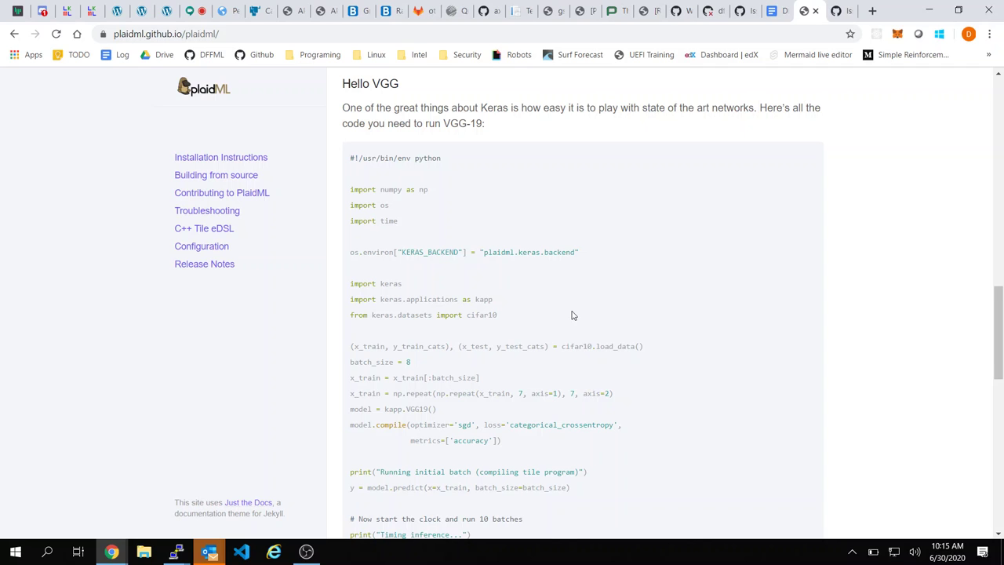
pyautogui.scroll(-1, 571, 315)
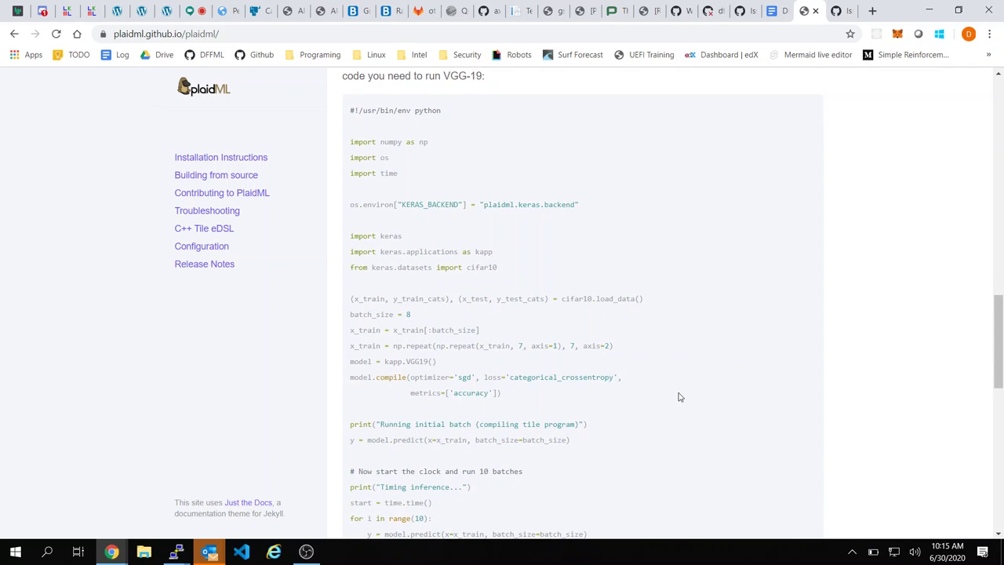
pyautogui.scroll(-1, 679, 397)
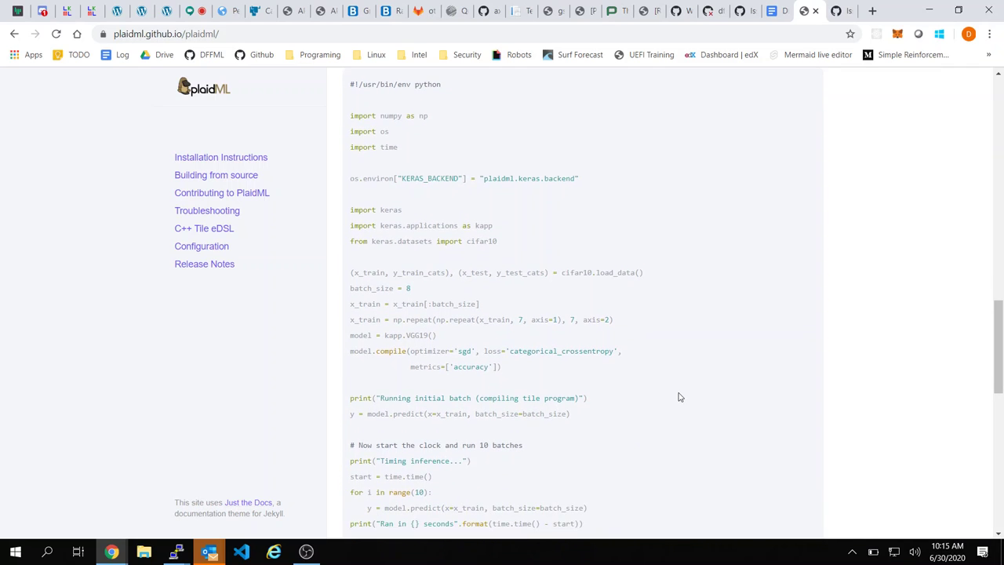
pyautogui.scroll(-2, 679, 397)
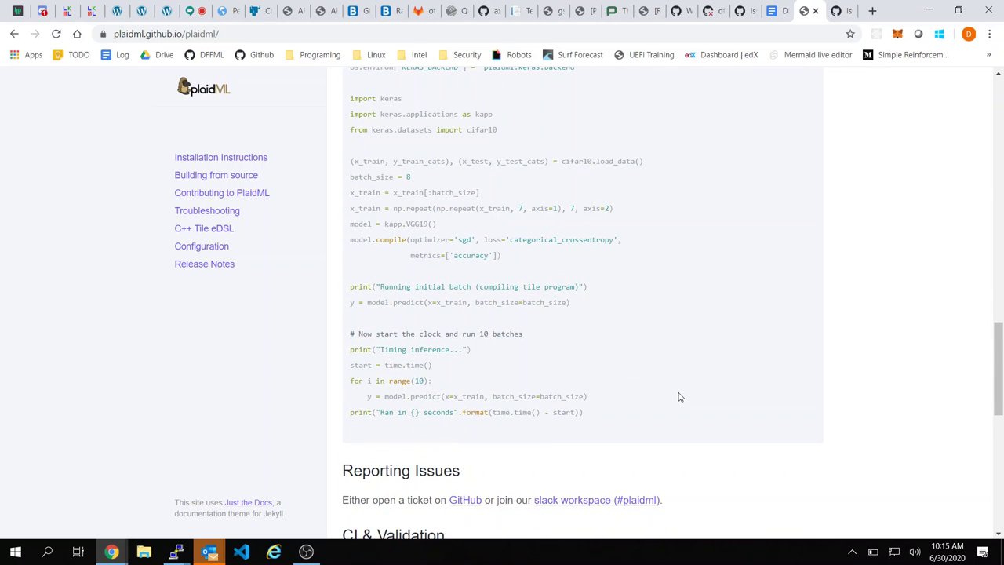
pyautogui.scroll(2, 679, 397)
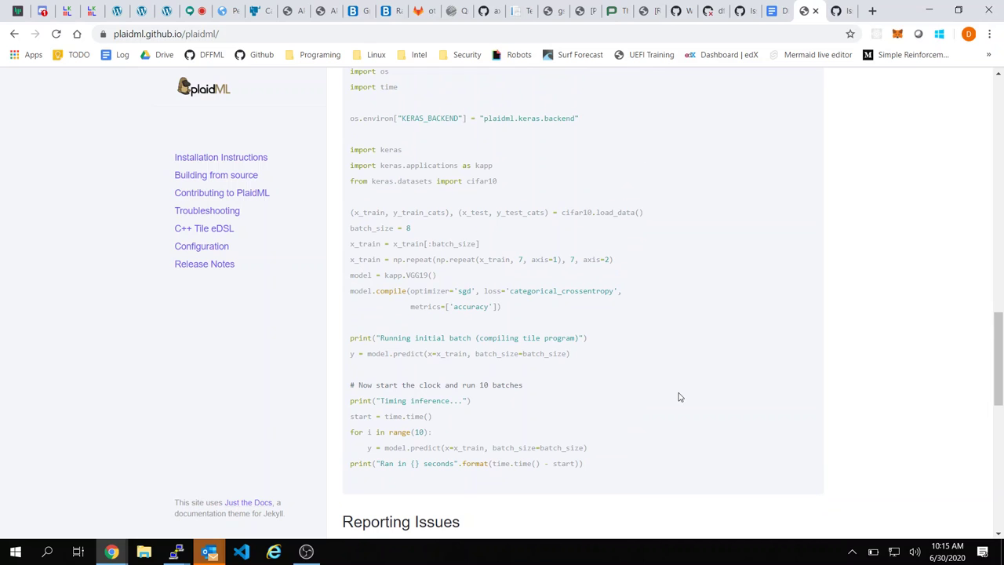
pyautogui.scroll(1, 679, 397)
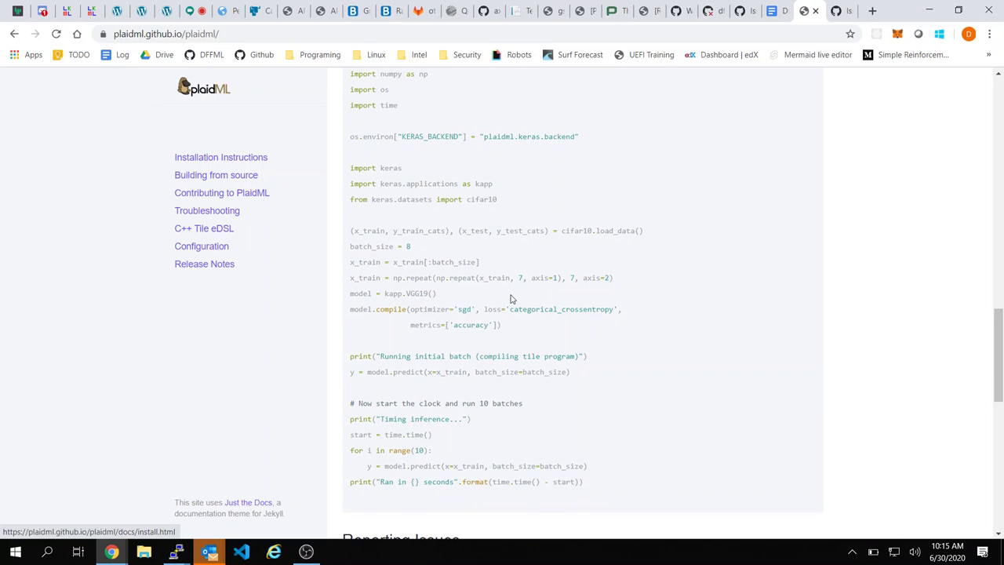
# Step: Check the Validated Networks list at the end of the page and return to the Hello VGG code
pyautogui.scroll(-5, 510, 298)
pyautogui.scroll(-4, 510, 298)
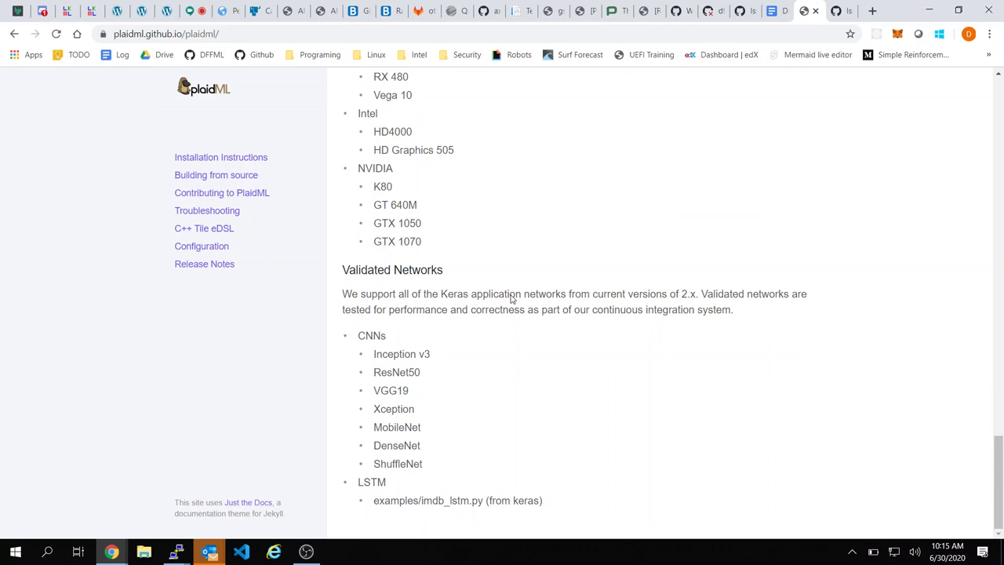
pyautogui.scroll(8, 511, 298)
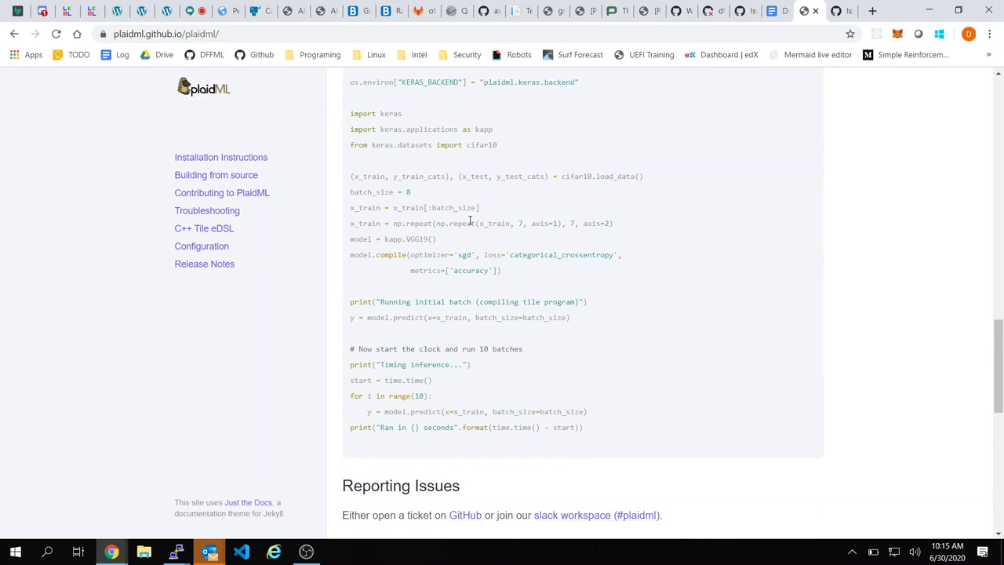
# Step: Examine the PlaidML example script, especially the KERAS_BACKEND setting and the model.compile call
pyautogui.scroll(1, 470, 222)
pyautogui.scroll(2, 576, 279)
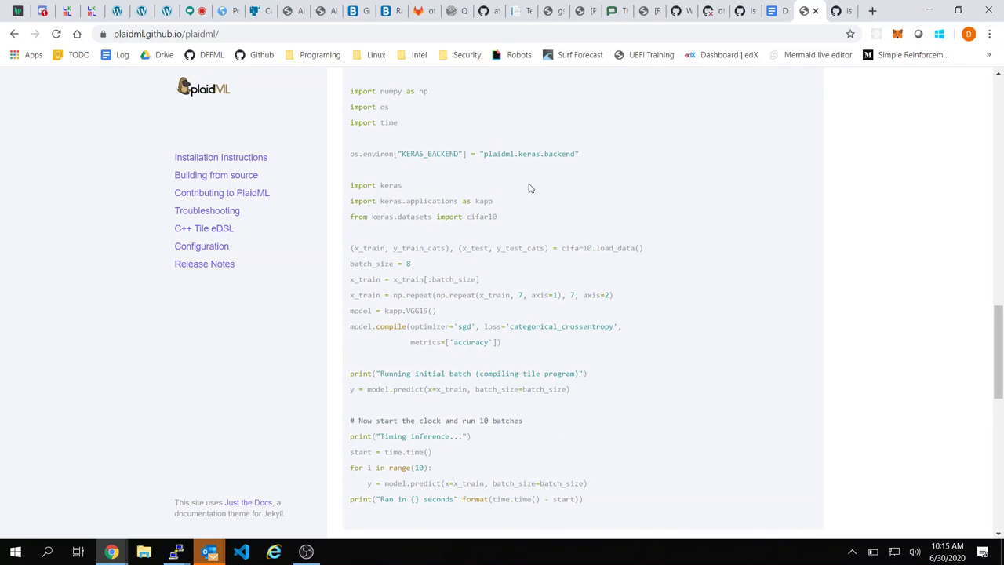
pyautogui.moveTo(484, 154); pyautogui.dragTo(575, 162)
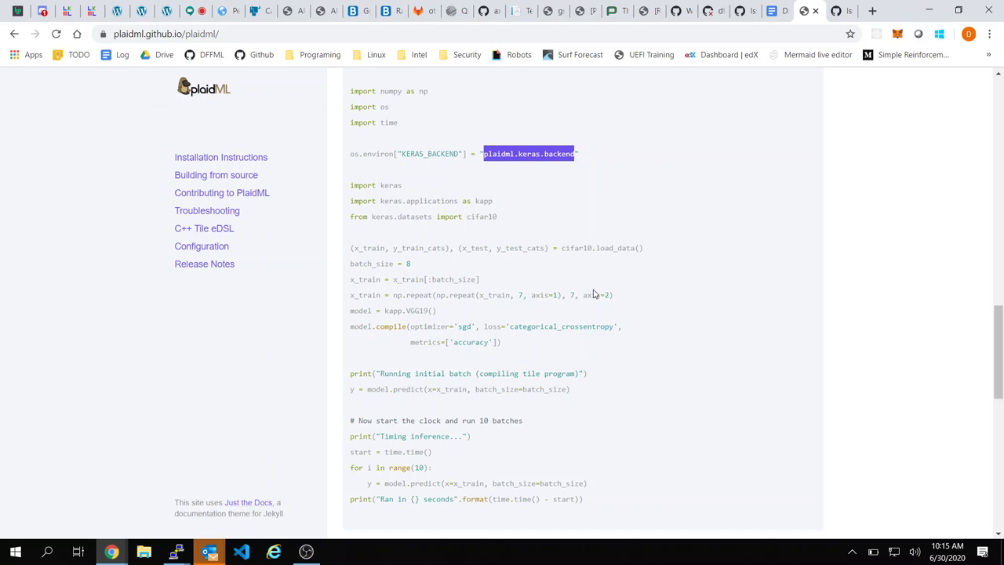
pyautogui.doubleClick(392, 327)
pyautogui.click(538, 354)
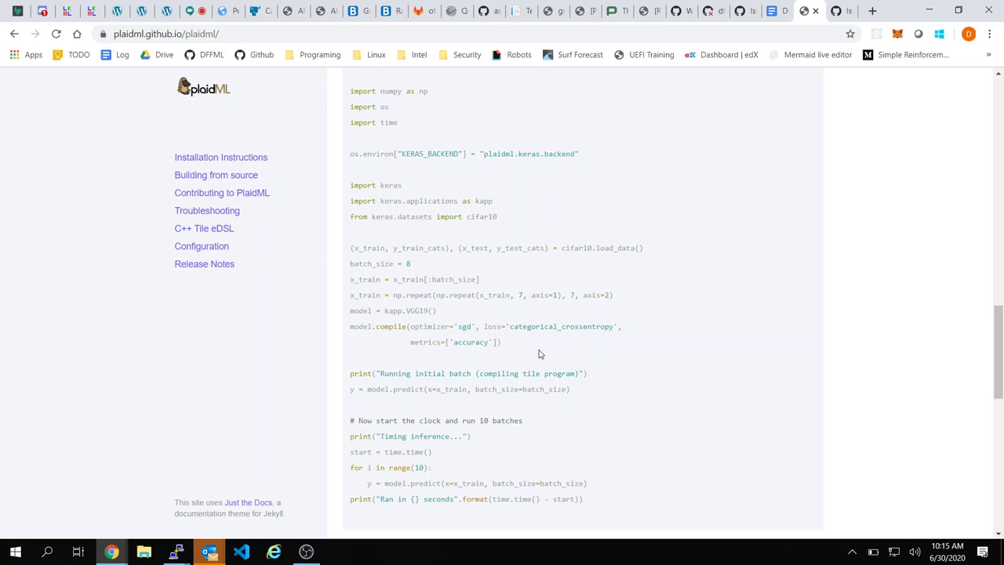
pyautogui.scroll(1, 539, 353)
pyautogui.scroll(-2, 538, 353)
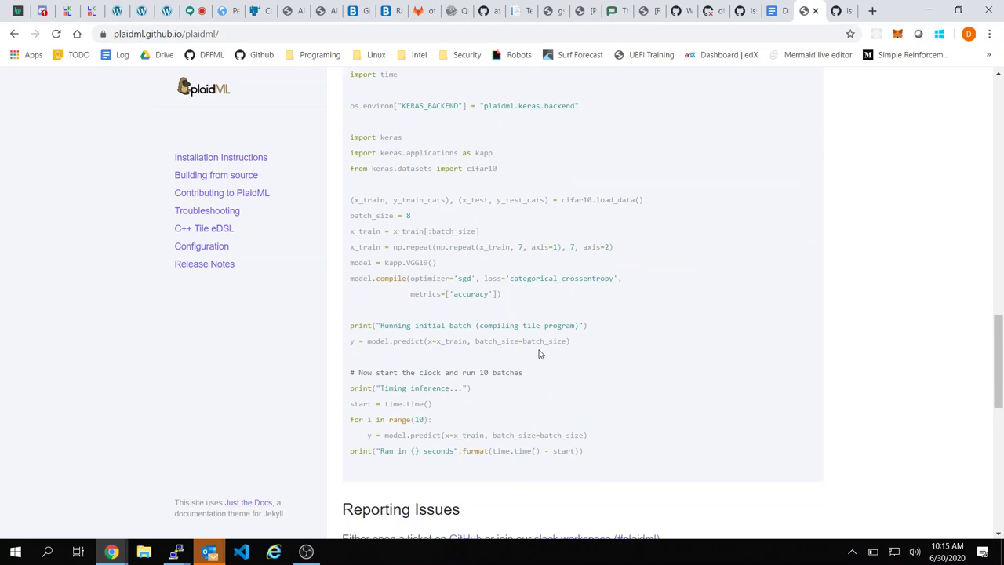
pyautogui.scroll(1, 539, 353)
pyautogui.doubleClick(384, 347)
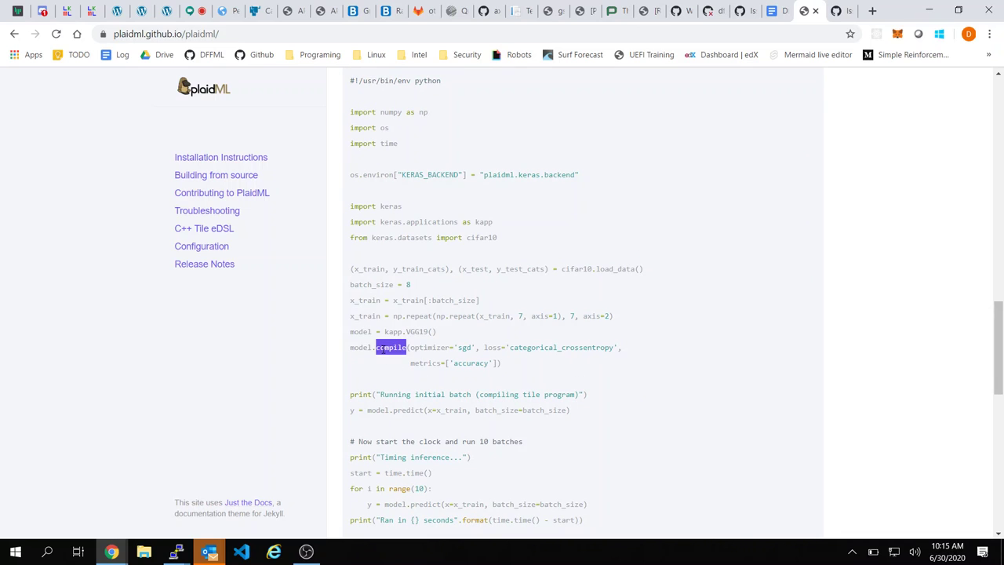
pyautogui.click(505, 330)
pyautogui.scroll(-1, 514, 218)
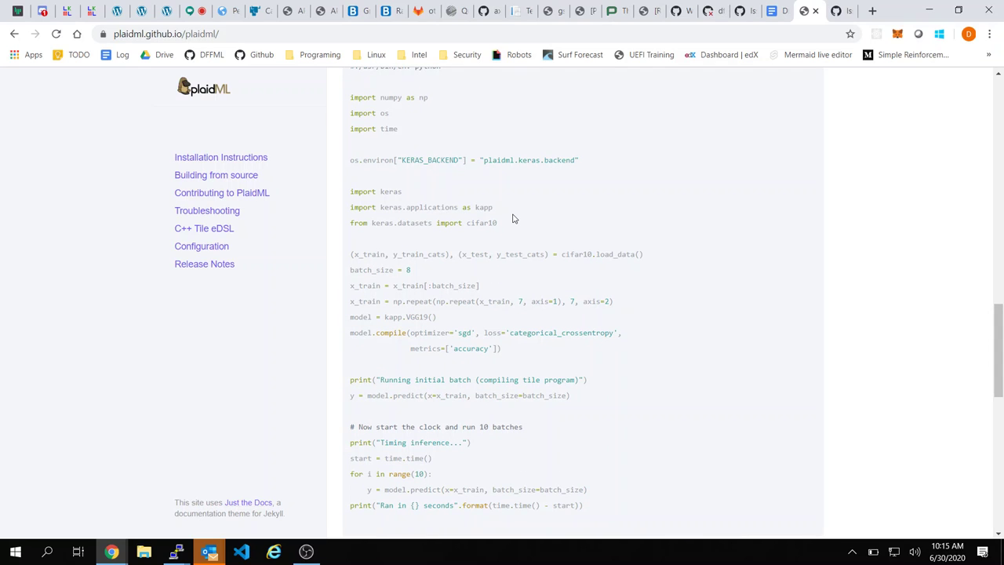
pyautogui.tripleClick(599, 151)
pyautogui.click(599, 153)
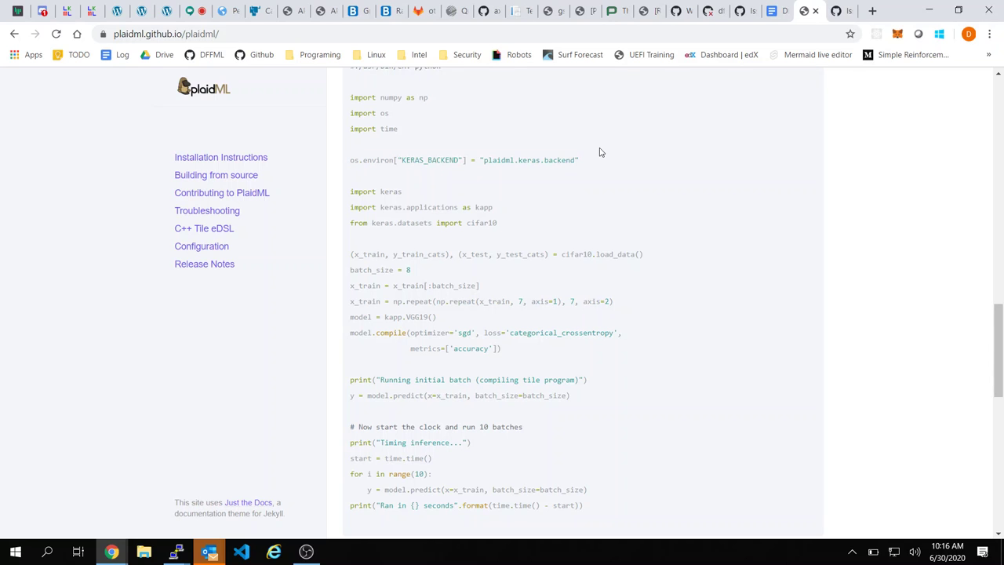
# Step: Open the commit history of the intel/dffml repository's master branch
pyautogui.click(837, 11)
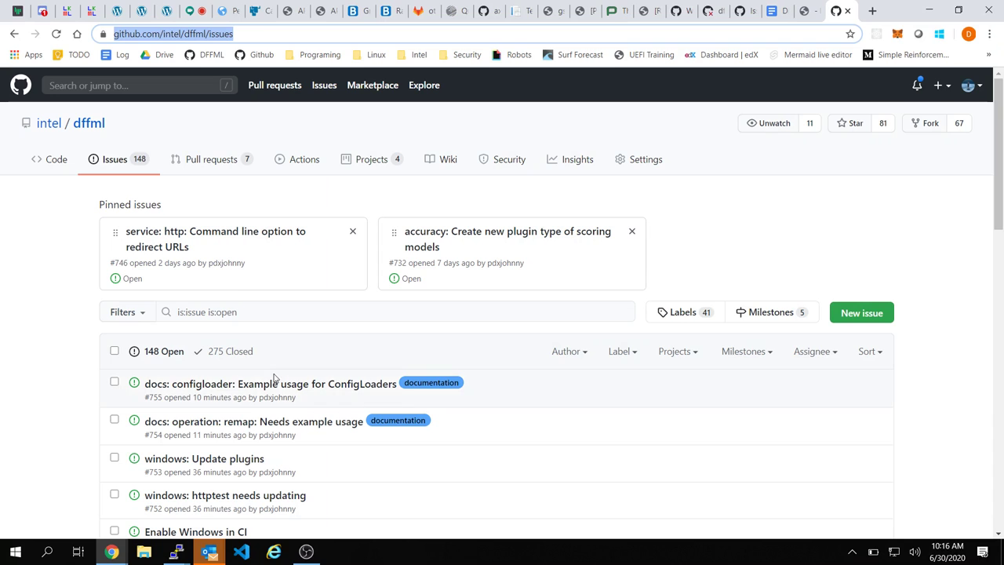
pyautogui.click(56, 161)
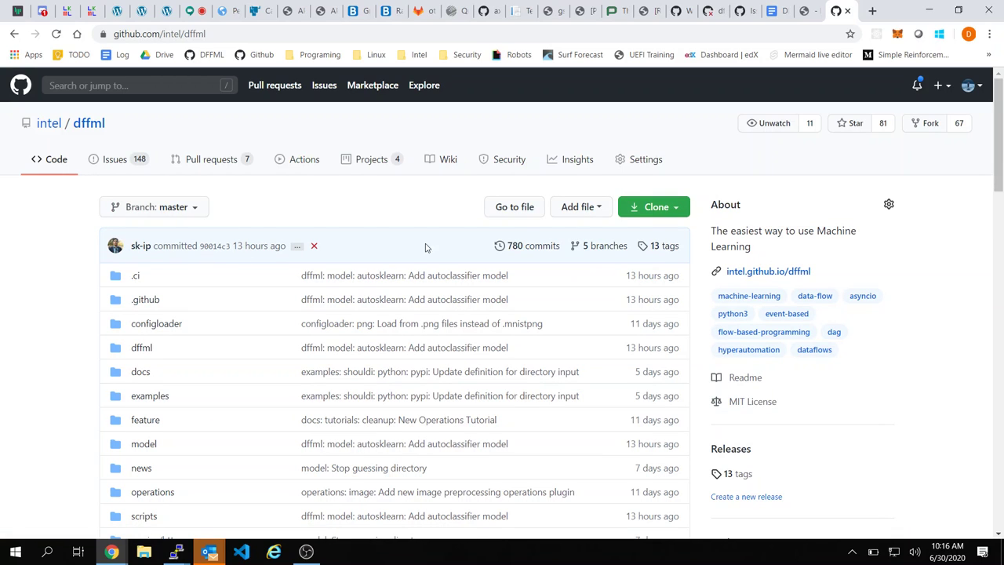
pyautogui.click(539, 252)
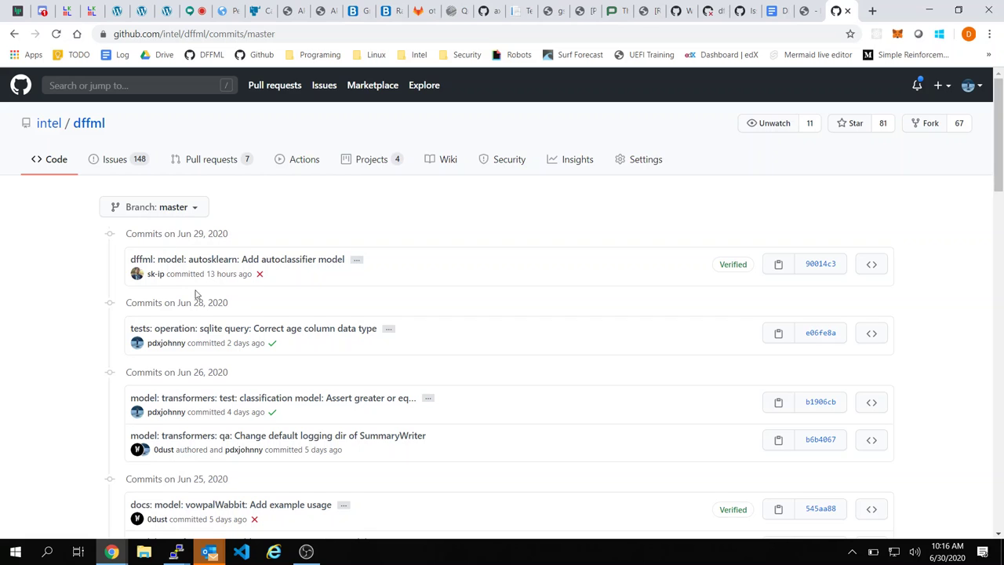
# Step: Find and open the commit "model: scikit: Auto daal4py patching" from Jun 23, 2020, review its changes, and select its URL
pyautogui.scroll(-2, 196, 291)
pyautogui.scroll(-5, 468, 276)
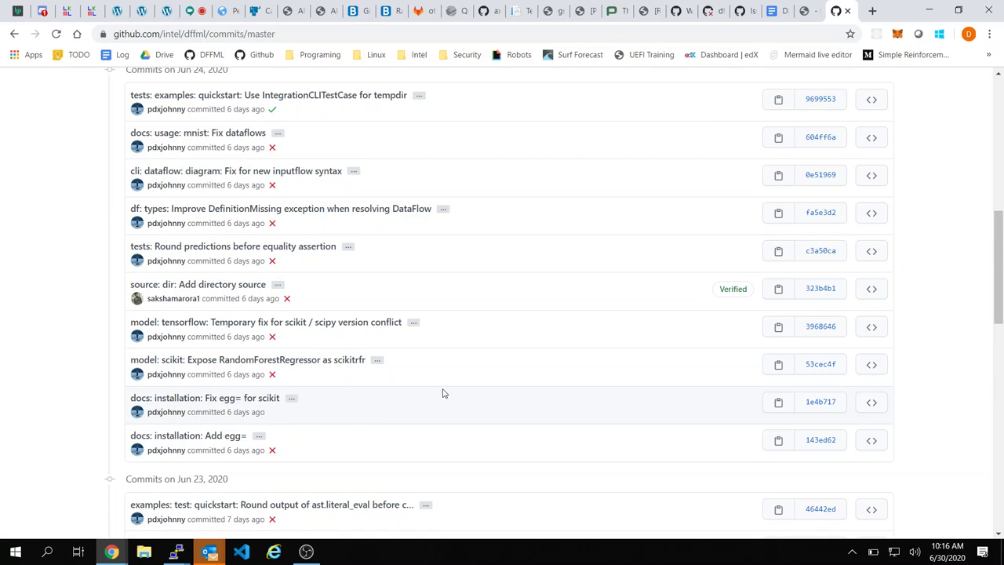
pyautogui.scroll(-3, 442, 392)
pyautogui.scroll(-1, 560, 320)
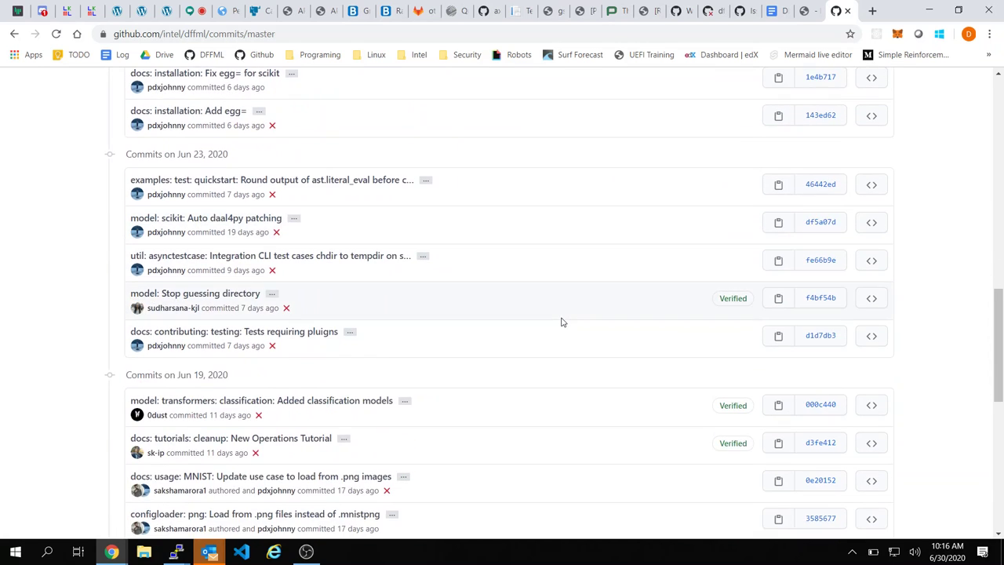
pyautogui.scroll(-3, 561, 322)
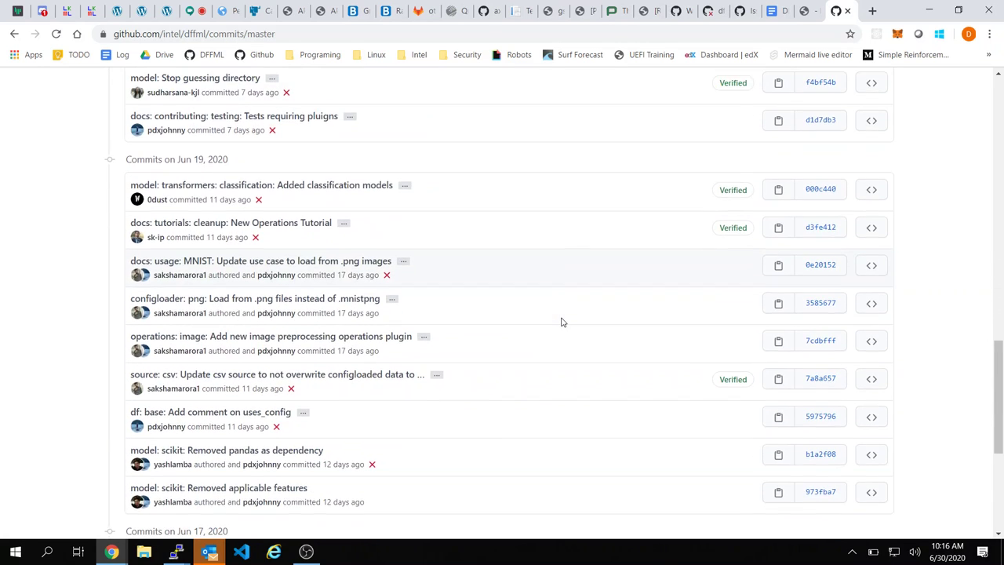
pyautogui.scroll(-1, 560, 322)
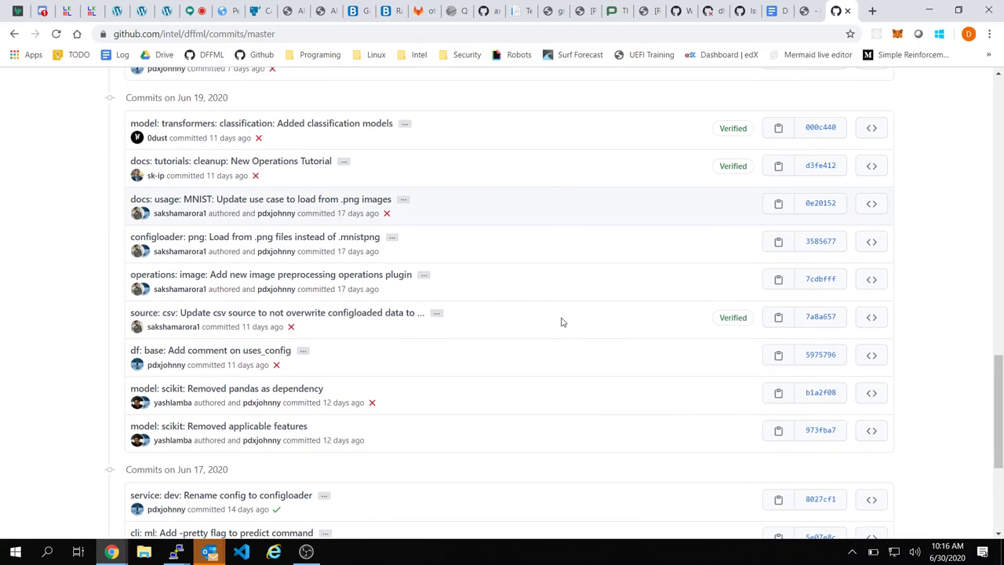
pyautogui.scroll(2, 561, 321)
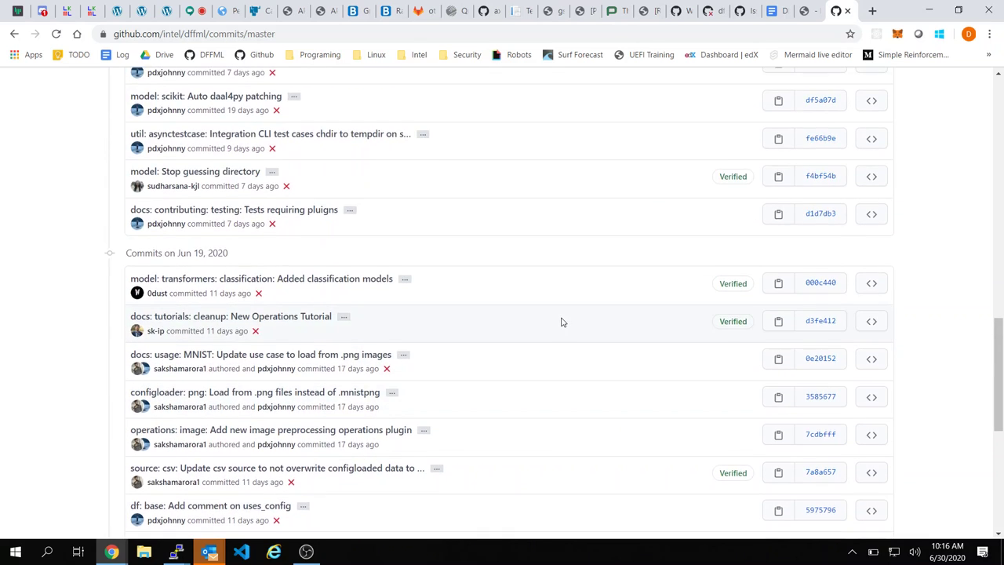
pyautogui.scroll(1, 560, 321)
pyautogui.scroll(2, 560, 322)
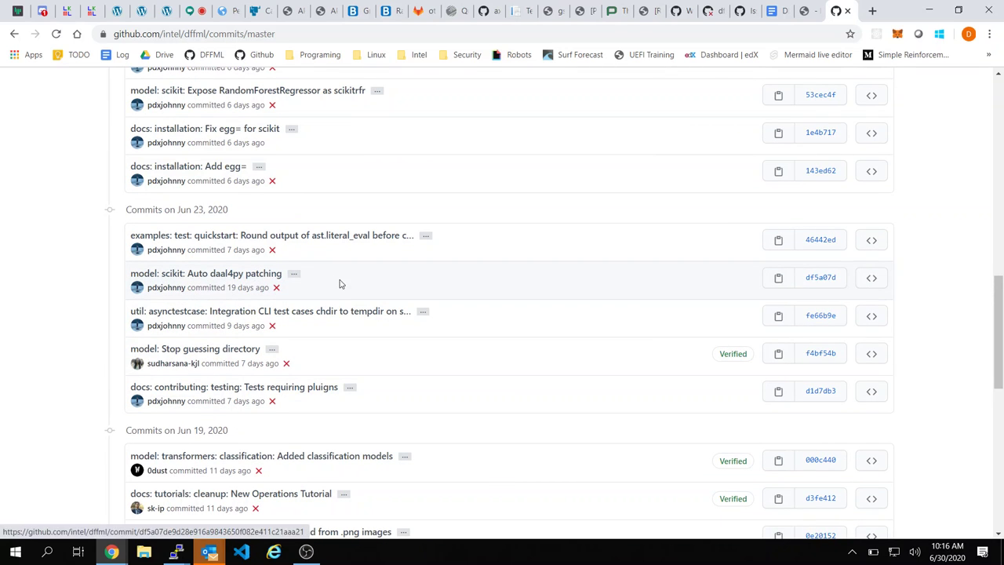
pyautogui.click(259, 281)
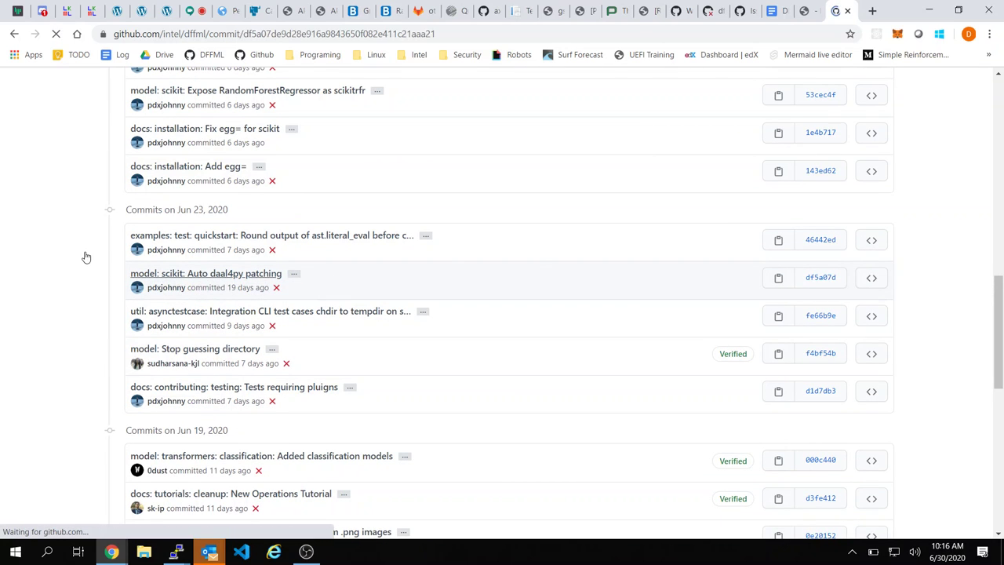
pyautogui.scroll(-5, 408, 383)
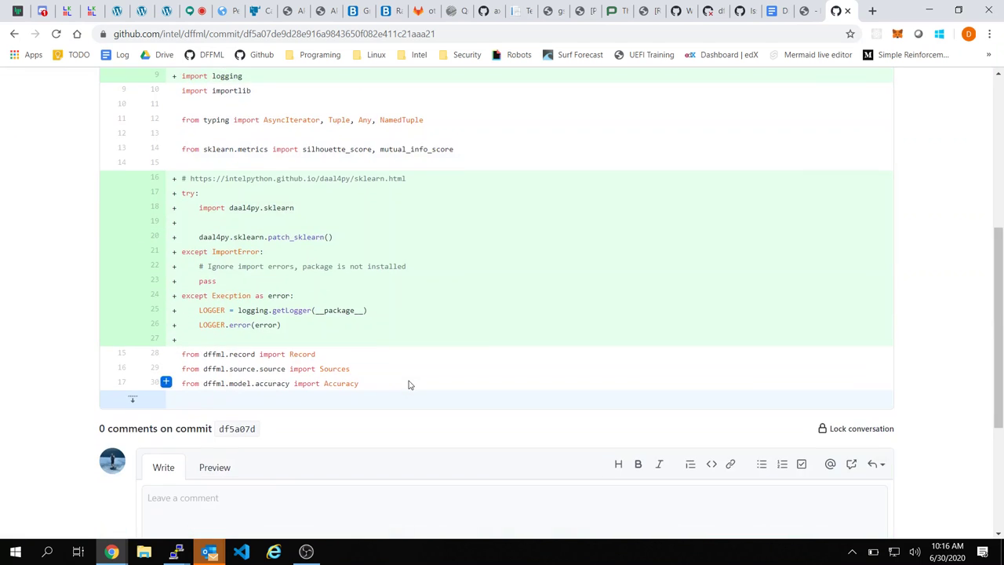
pyautogui.scroll(1, 290, 118)
pyautogui.click(721, 34)
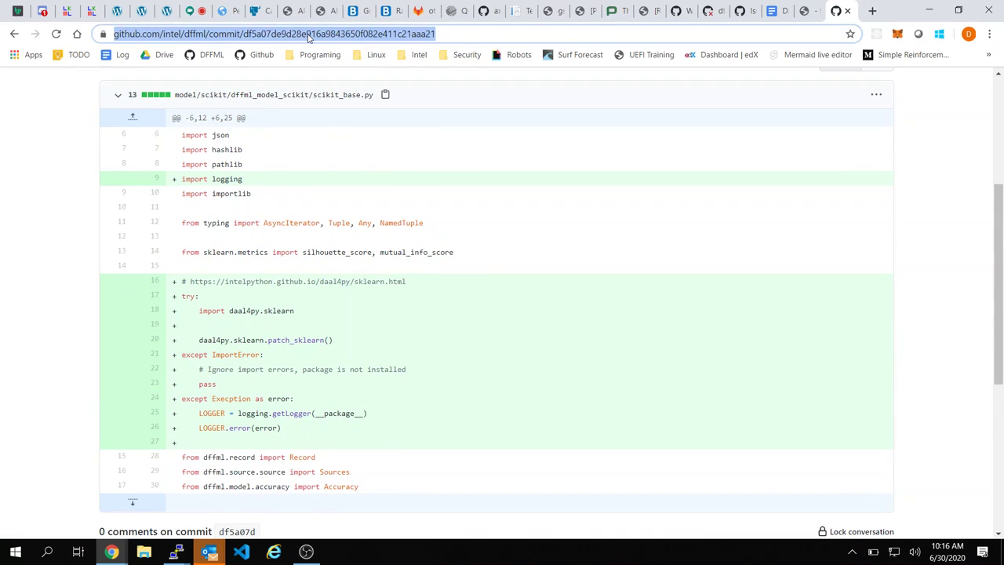
# Step: Search the open dffml issues for "plaidml" and open the issue "model: plaidml: New ML library"
pyautogui.click(740, 11)
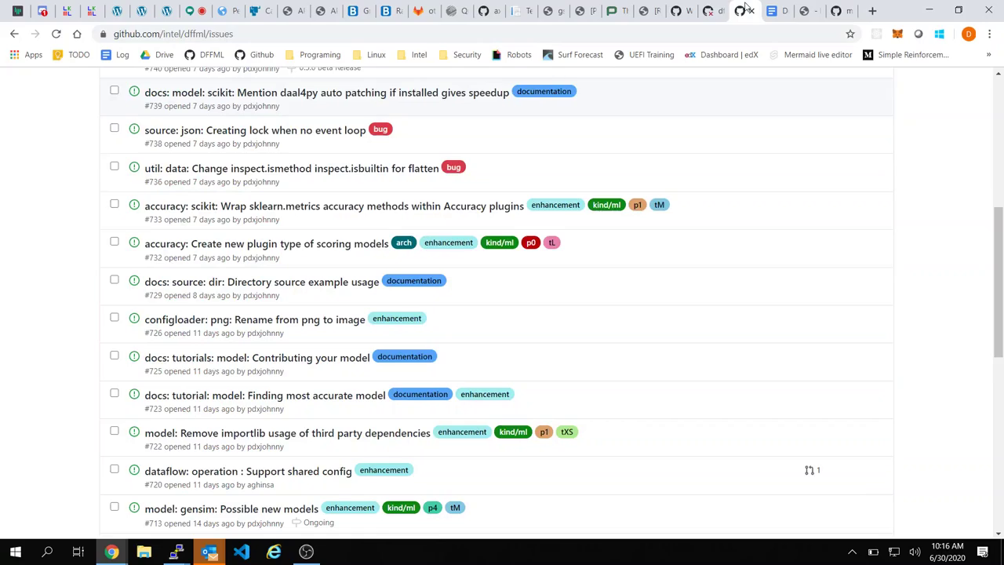
pyautogui.scroll(3, 705, 176)
pyautogui.scroll(2, 708, 180)
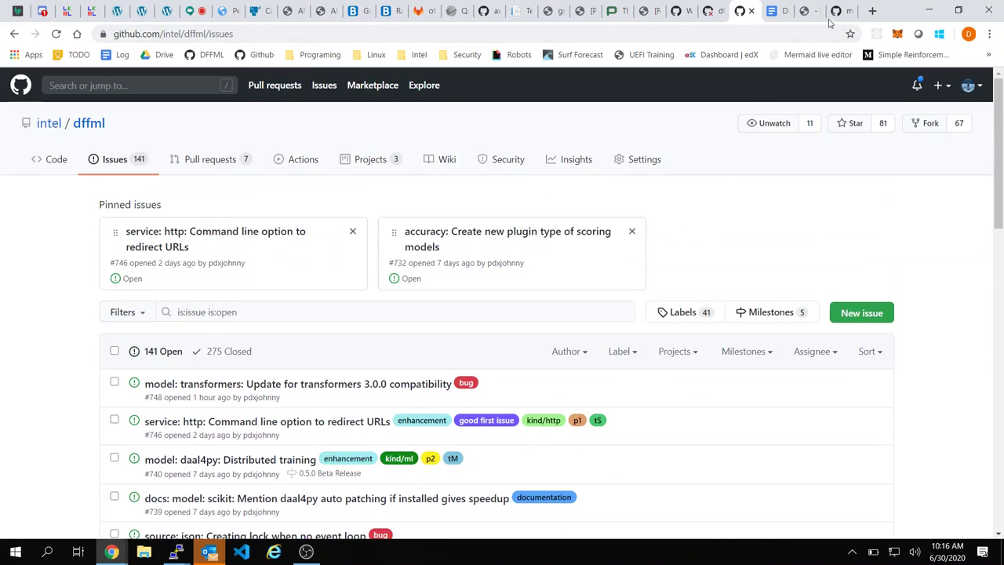
pyautogui.scroll(-10, 408, 302)
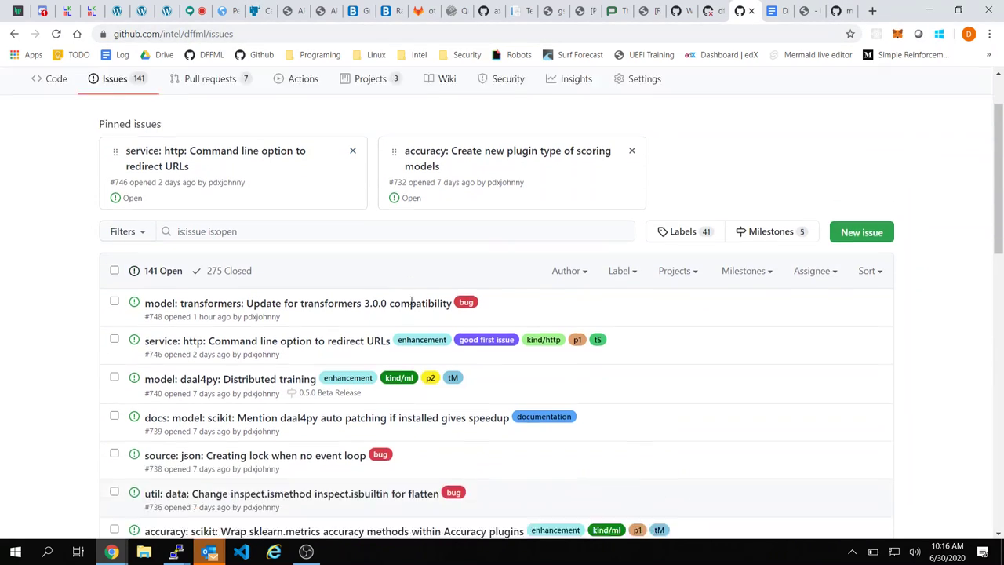
pyautogui.scroll(-2, 411, 305)
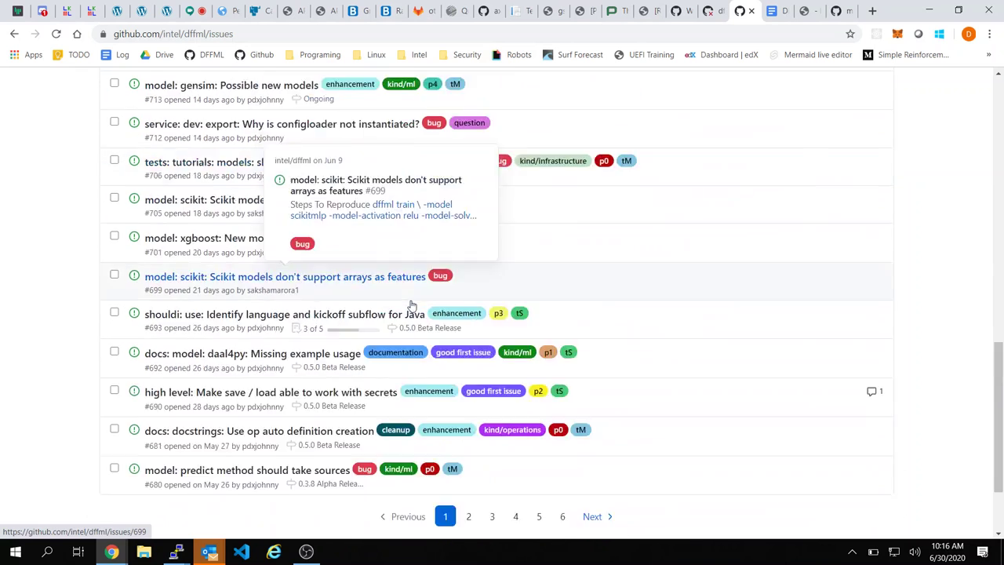
pyautogui.scroll(10, 341, 269)
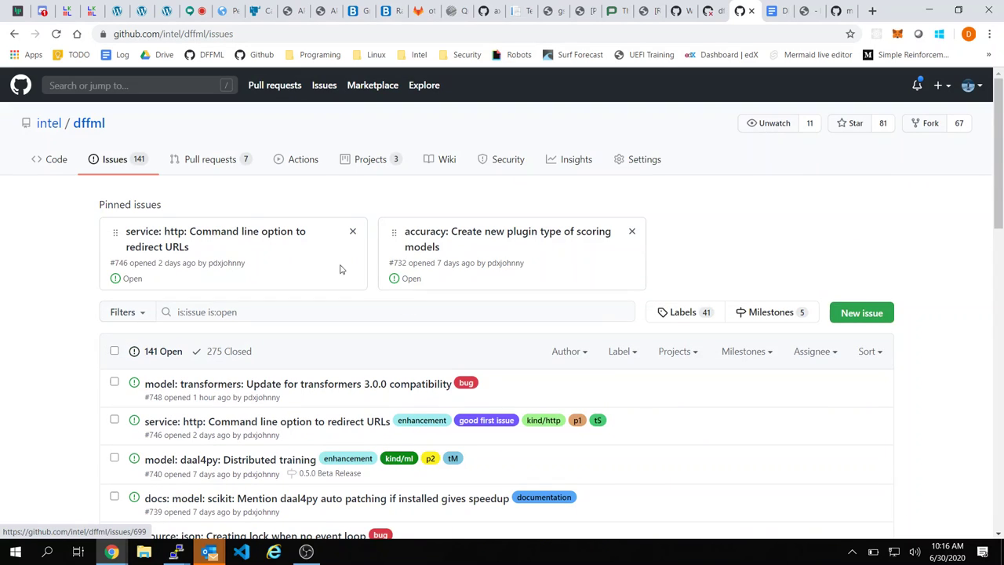
pyautogui.click(290, 311)
pyautogui.write('plai')
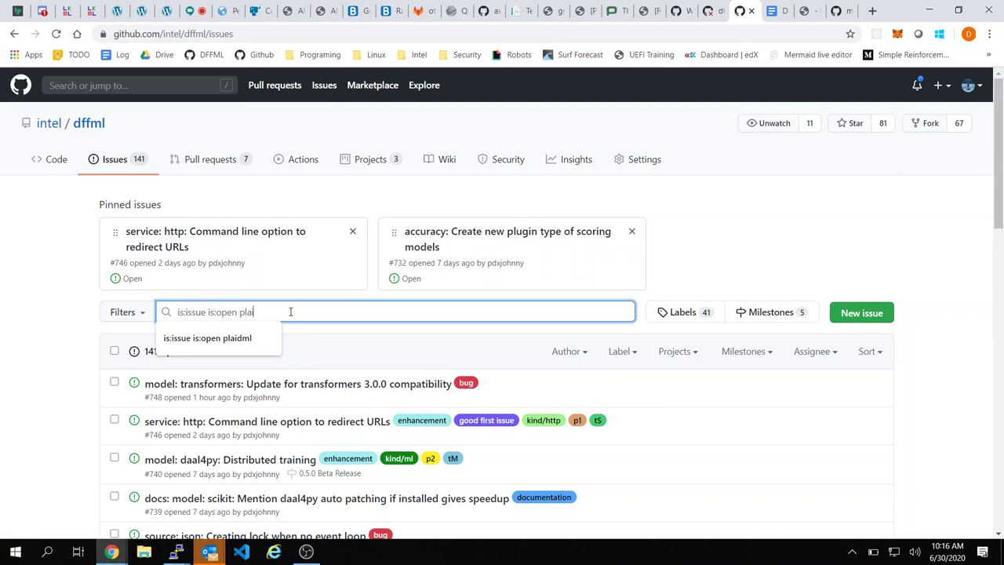
pyautogui.write('dml')
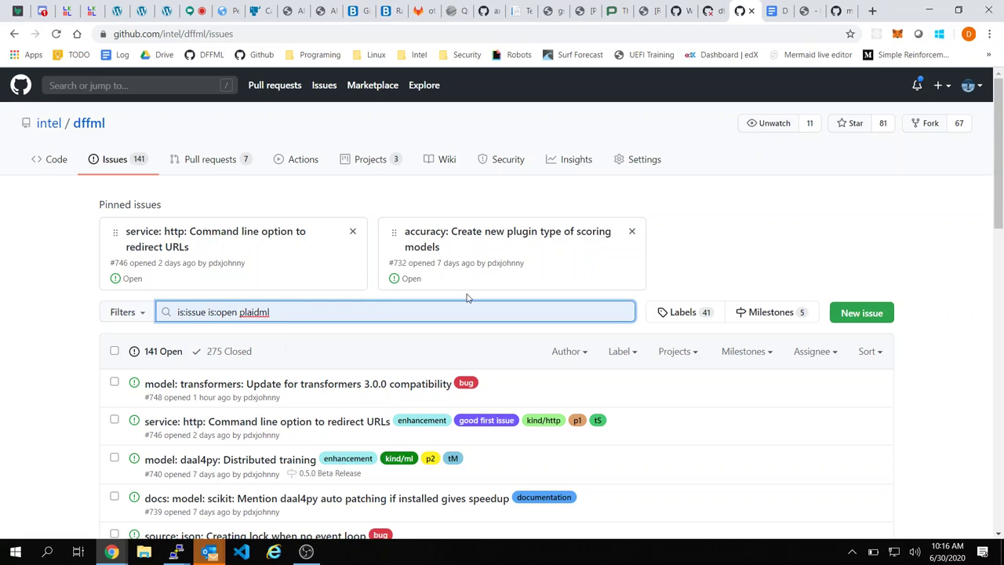
pyautogui.press('Return')
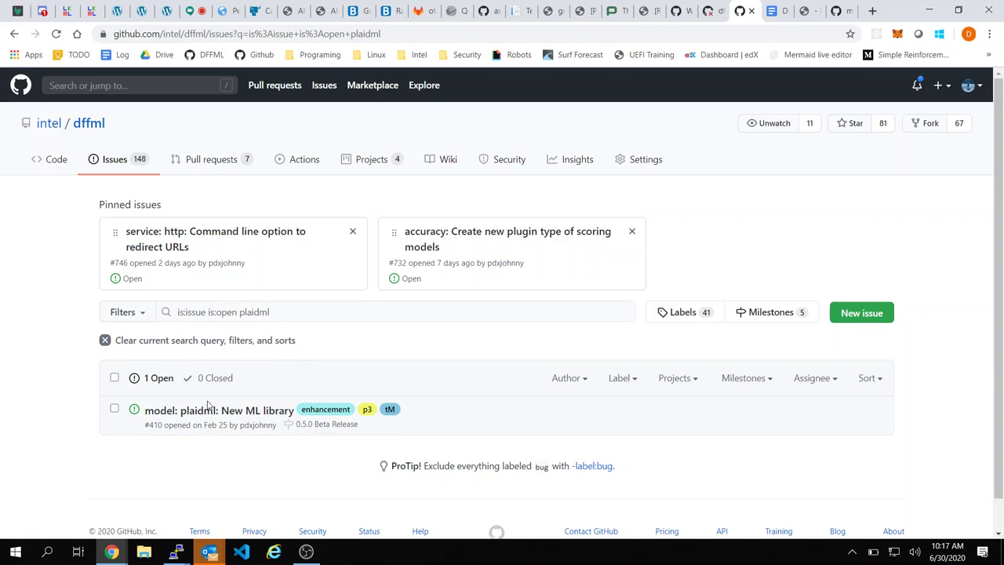
pyautogui.click(208, 408)
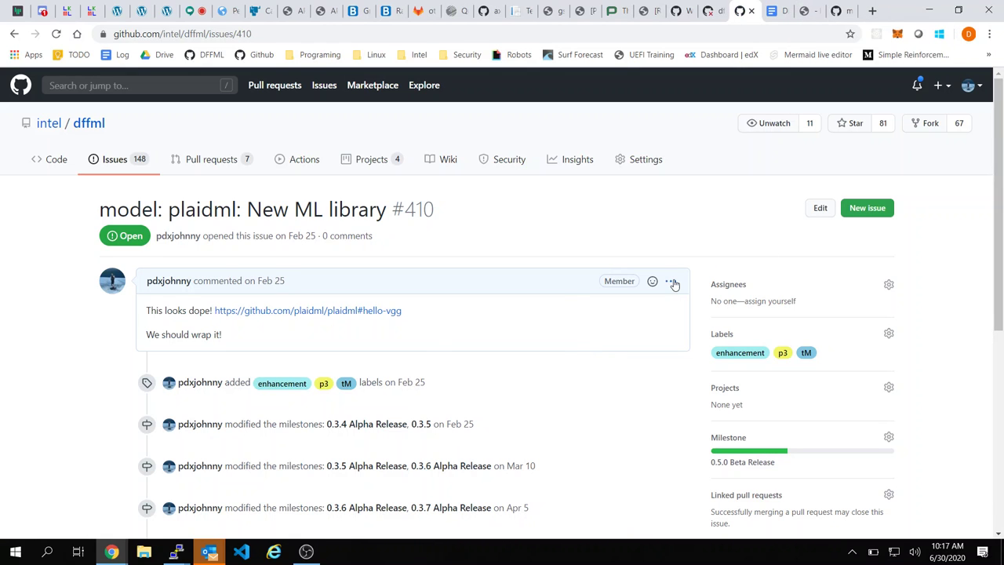
# Step: Edit the issue's description to add, below the existing text, "The approach here should probably be to"
pyautogui.click(672, 282)
pyautogui.click(601, 353)
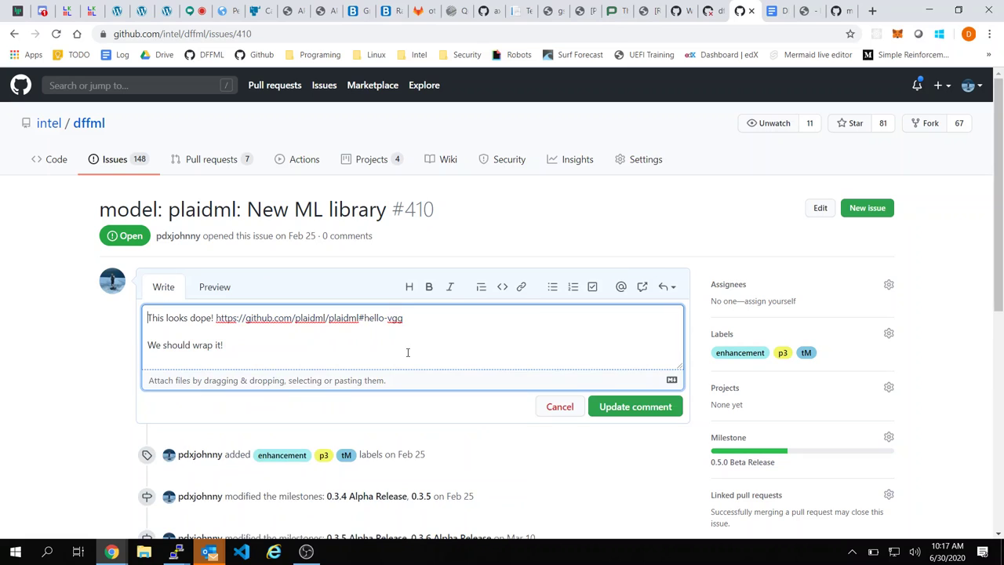
pyautogui.click(408, 352)
pyautogui.press('Return')
pyautogui.press('Return')
pyautogui.press('Return')
pyautogui.write('The approch')
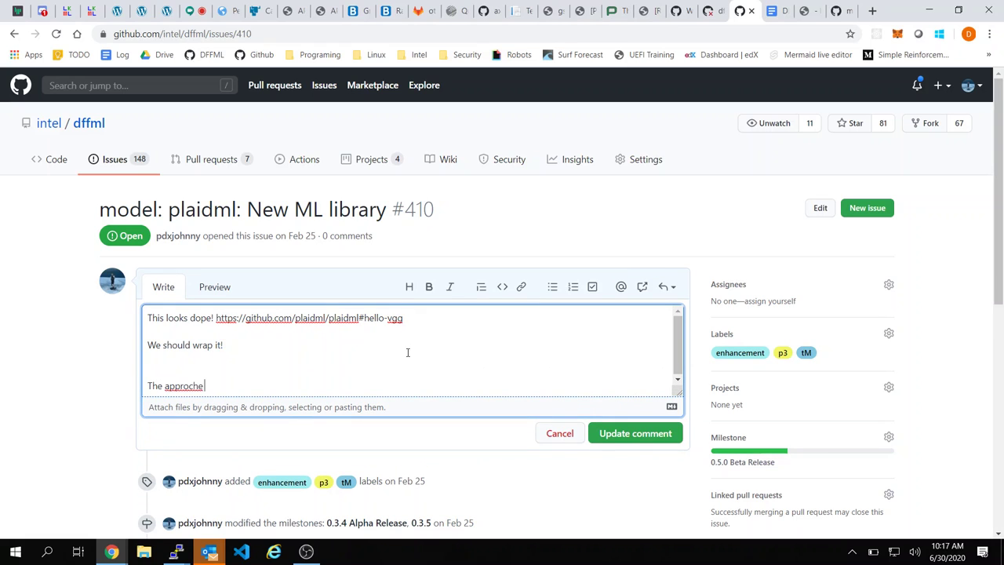
pyautogui.rightClick(188, 383)
pyautogui.click(221, 232)
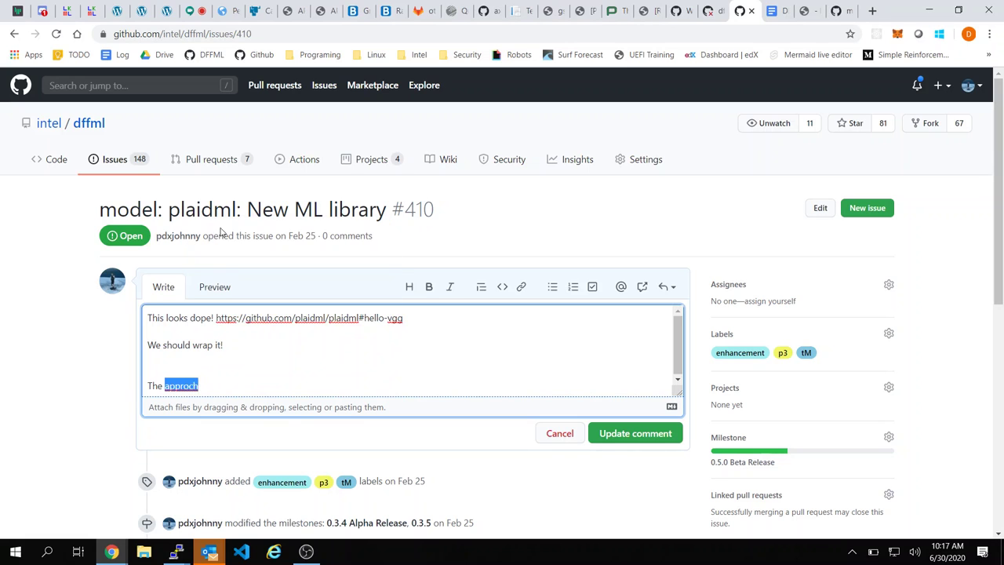
pyautogui.write('here ')
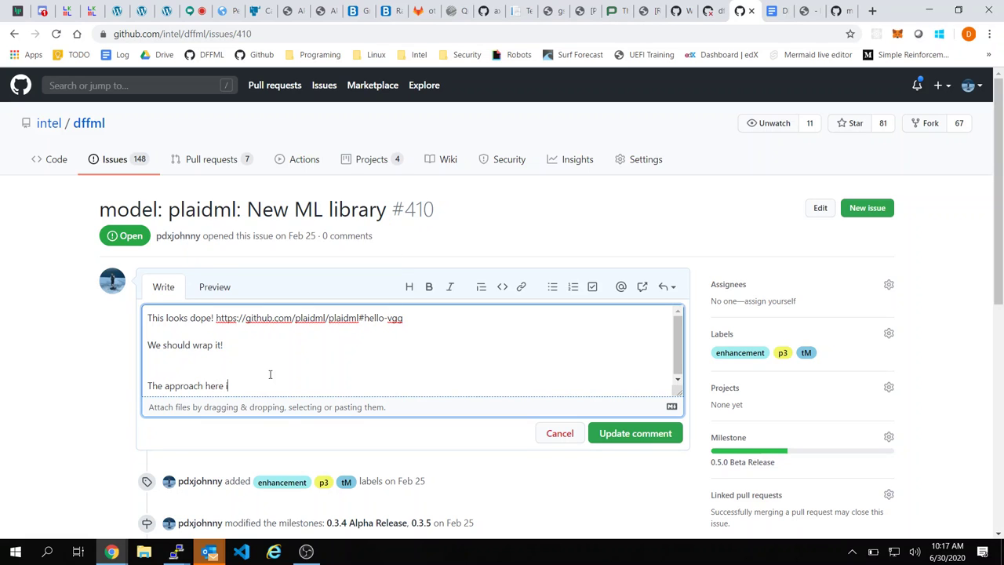
pyautogui.write('should probably be to')
# Step: Remove the extra blank line above the new sentence and continue the sentence with "wrap keras first ("
pyautogui.click(270, 374)
pyautogui.press('BackSpace')
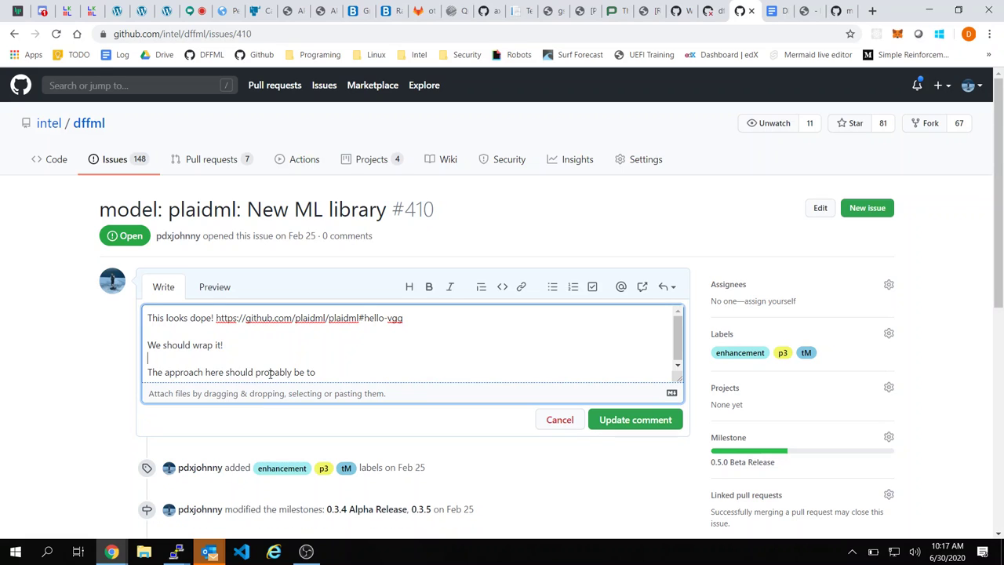
pyautogui.write('wrap keras first (')
# Step: Search the web for "keras" in a new browser tab
pyautogui.hotkey('ctrl', 't')
pyautogui.write('keras')
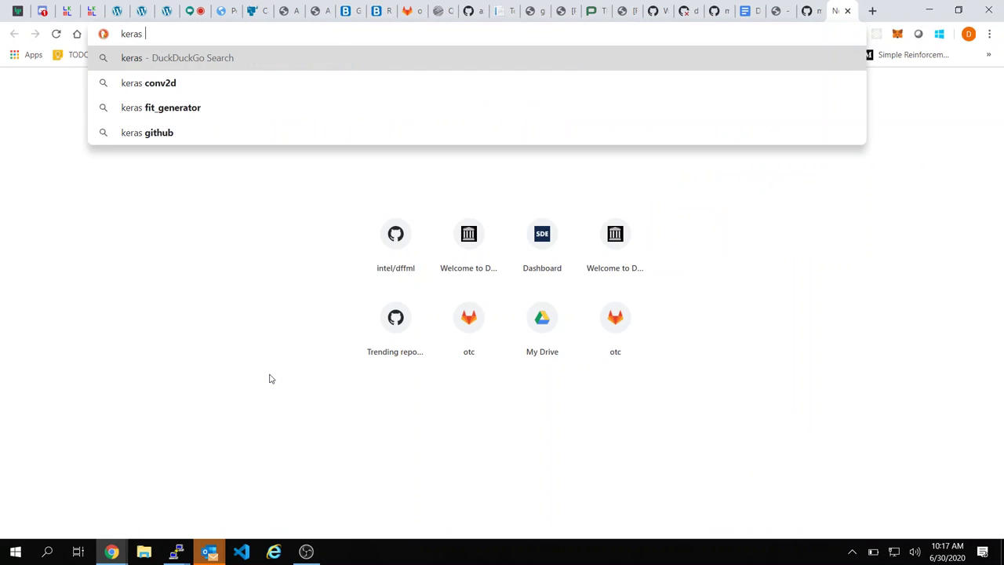
pyautogui.press('Return')
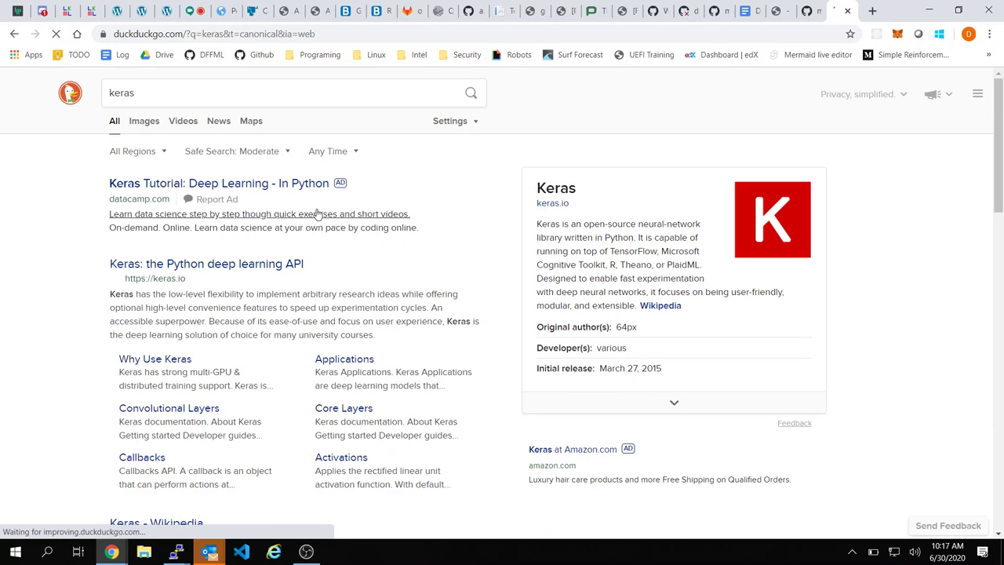
# Step: Open the keras.io website from the search results and go to its "Introduction to Keras for engineers" getting-started guide
pyautogui.click(553, 205)
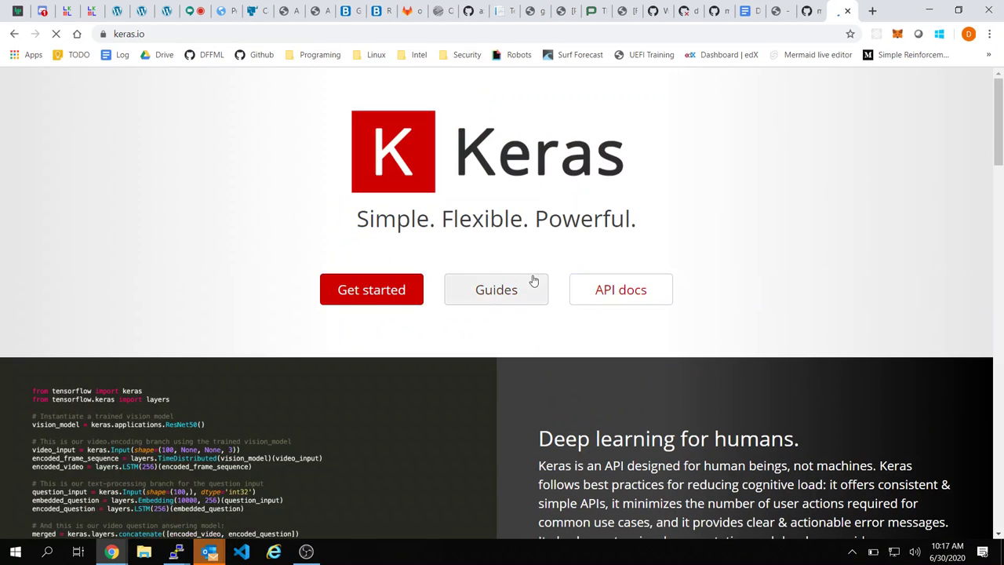
pyautogui.scroll(-2, 369, 198)
pyautogui.click(369, 196)
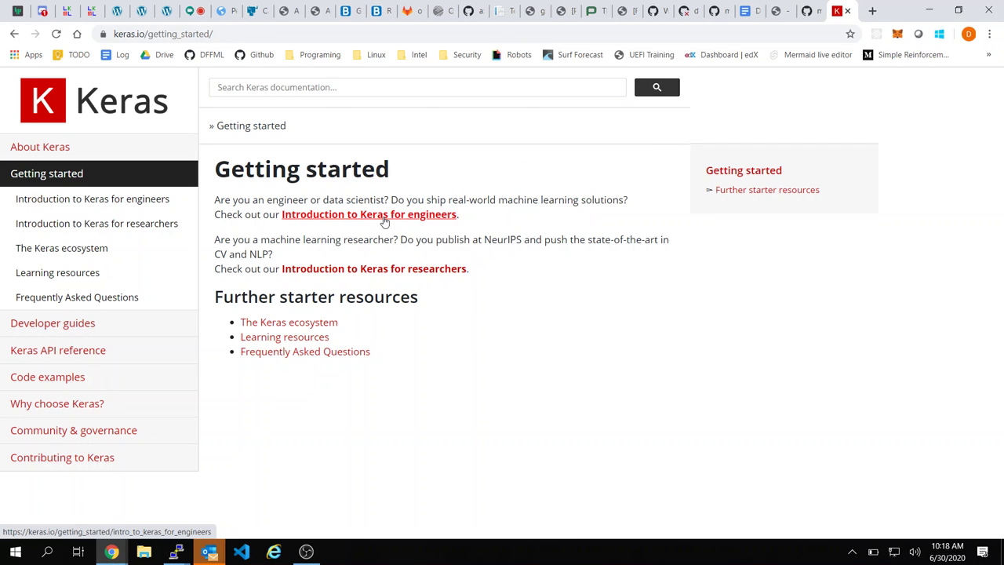
pyautogui.click(382, 219)
# Step: Read the Keras guide from the setup imports through the data loading and preprocessing sections to the feature normalization example
pyautogui.scroll(-3, 543, 221)
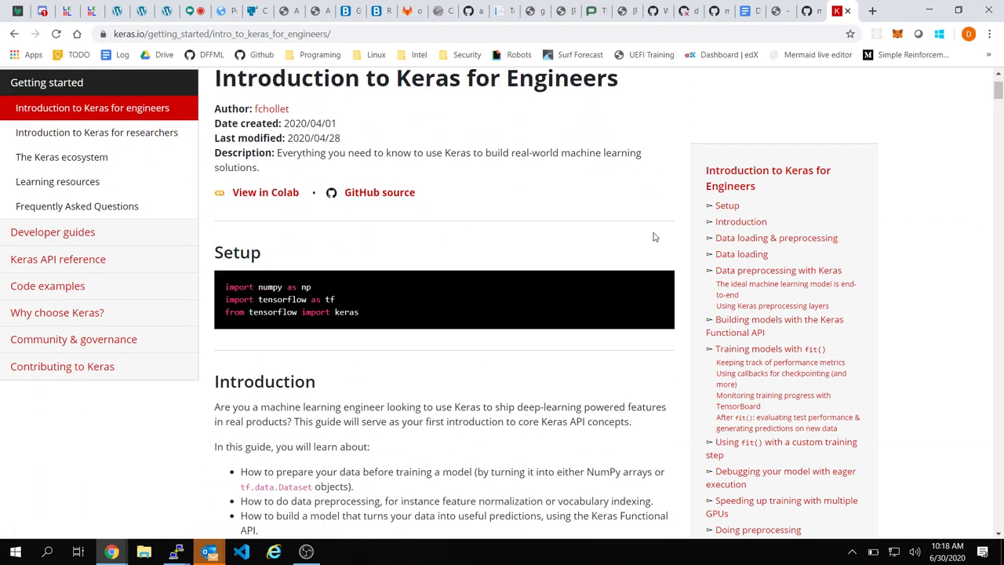
pyautogui.scroll(2, 316, 187)
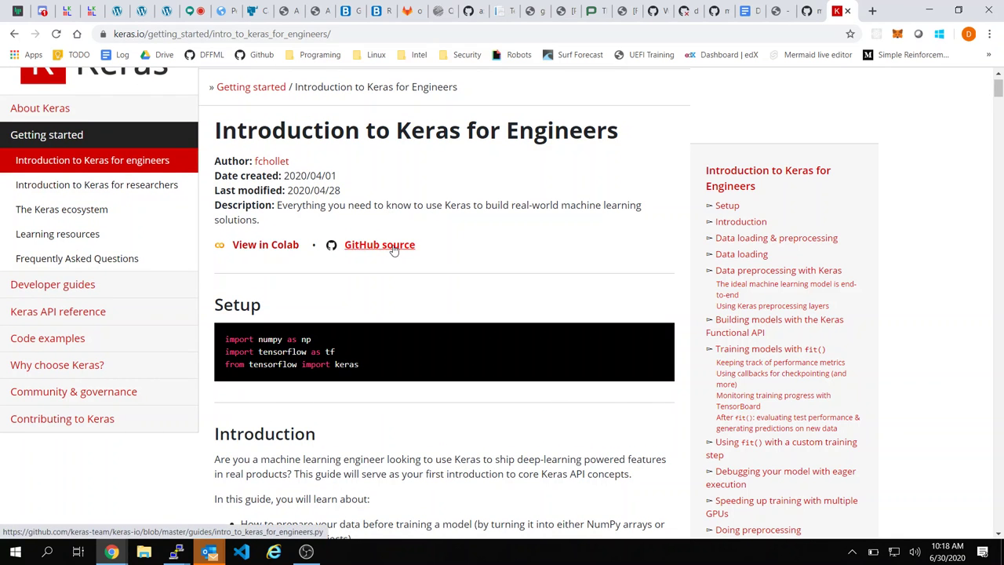
pyautogui.scroll(-2, 453, 275)
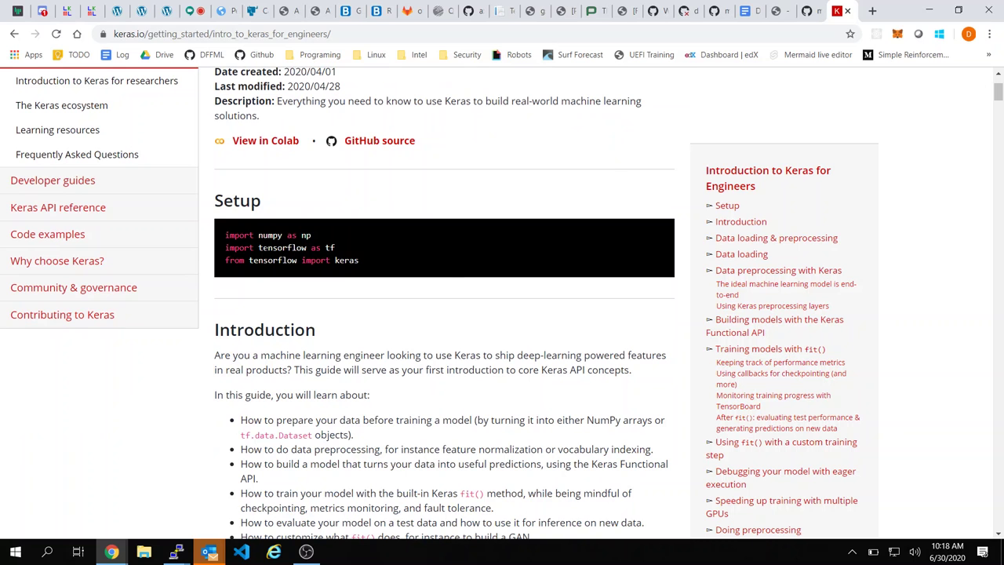
pyautogui.moveTo(249, 261); pyautogui.dragTo(365, 260)
pyautogui.click(365, 259)
pyautogui.scroll(-6, 366, 259)
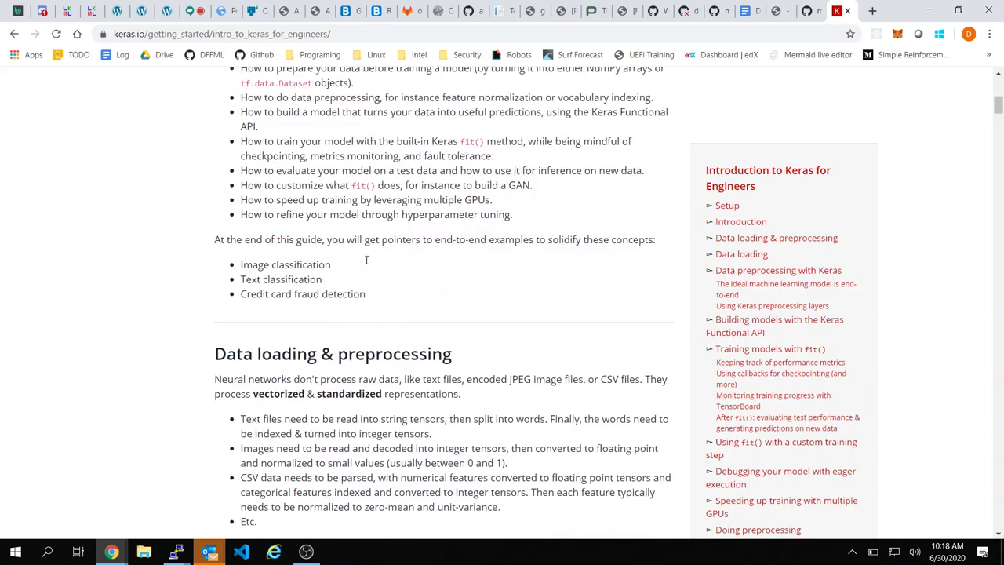
pyautogui.scroll(-2, 365, 264)
pyautogui.scroll(-5, 366, 263)
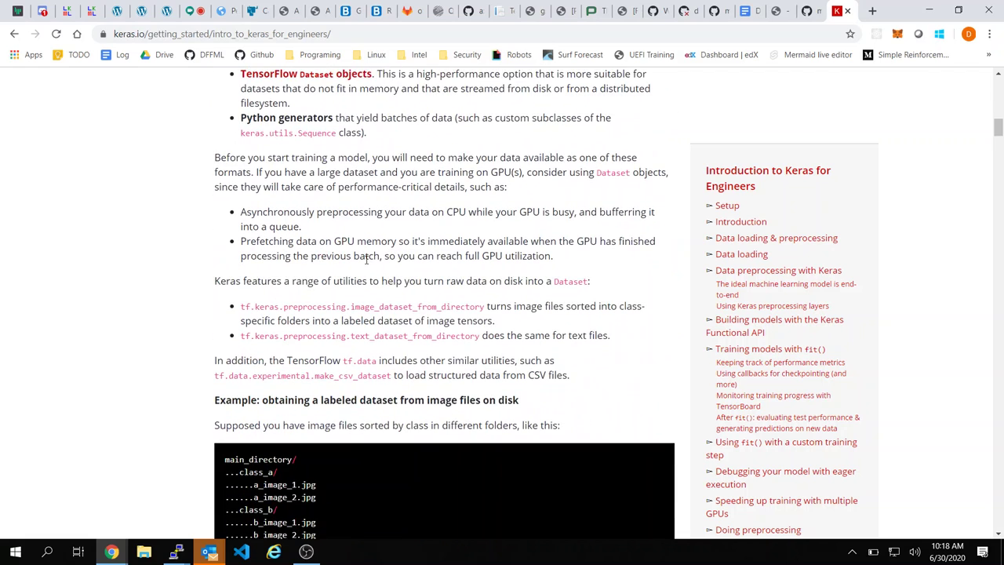
pyautogui.scroll(-3, 75, 238)
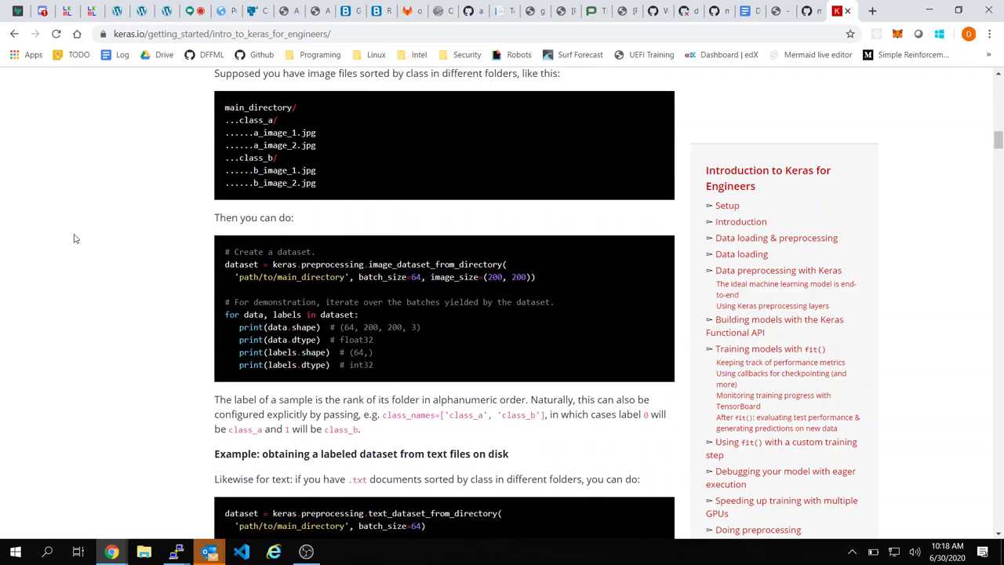
pyautogui.scroll(-6, 76, 239)
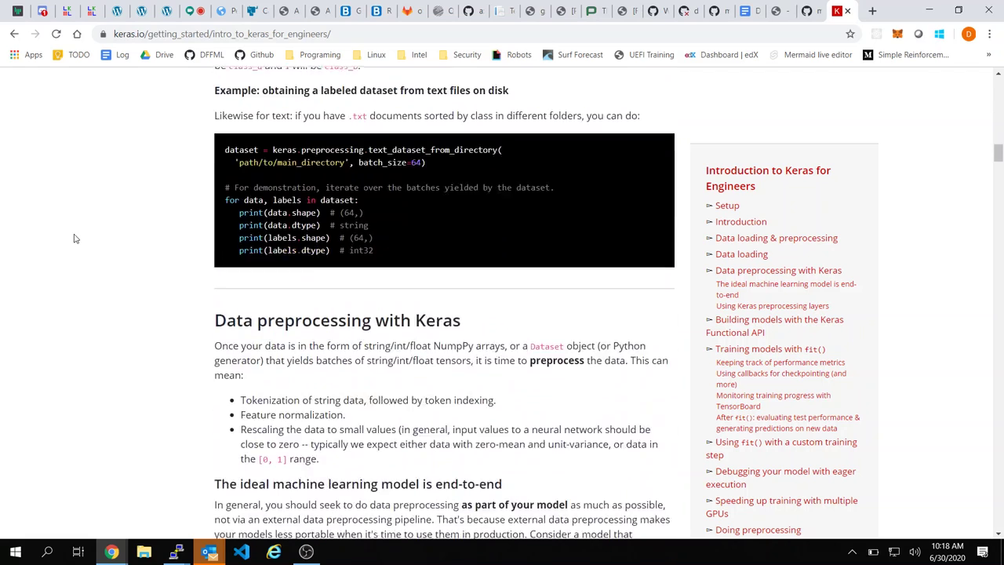
pyautogui.scroll(-5, 76, 238)
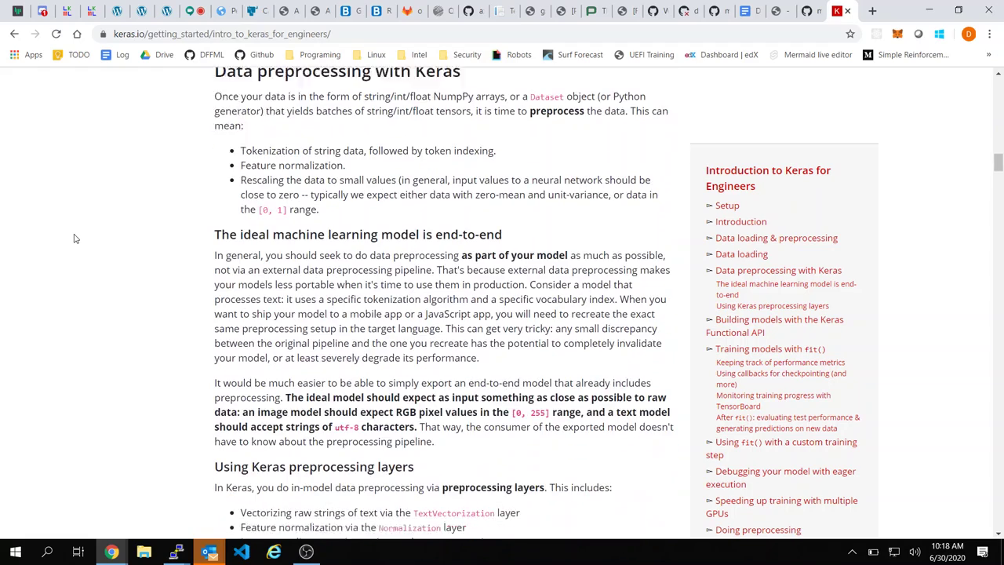
pyautogui.scroll(-6, 75, 238)
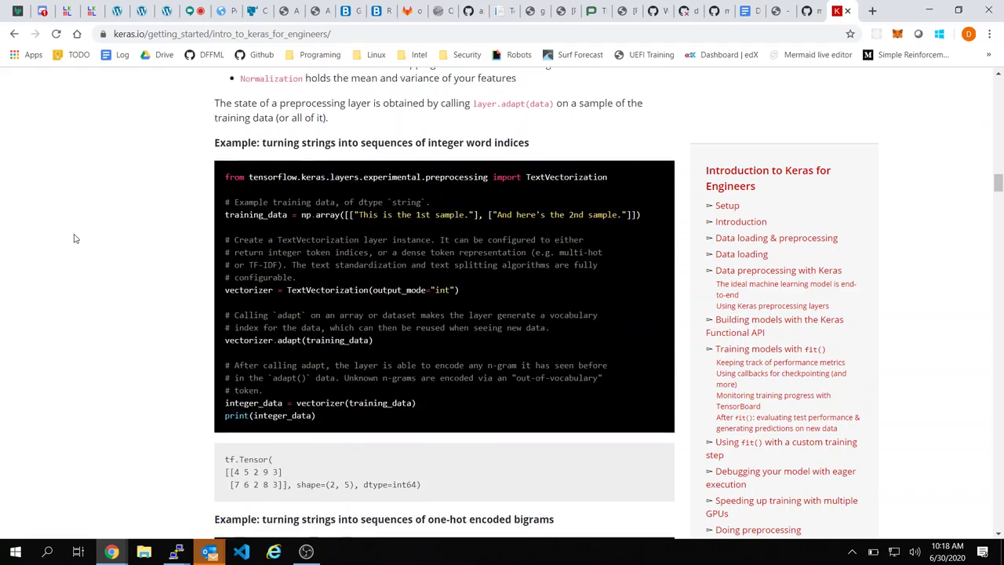
pyautogui.scroll(-4, 75, 239)
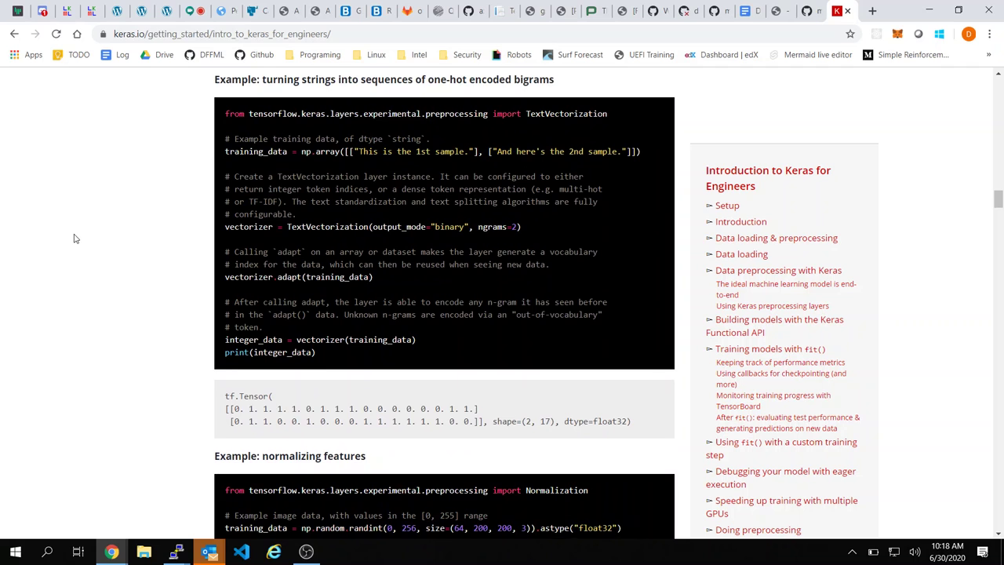
pyautogui.scroll(-1, 76, 239)
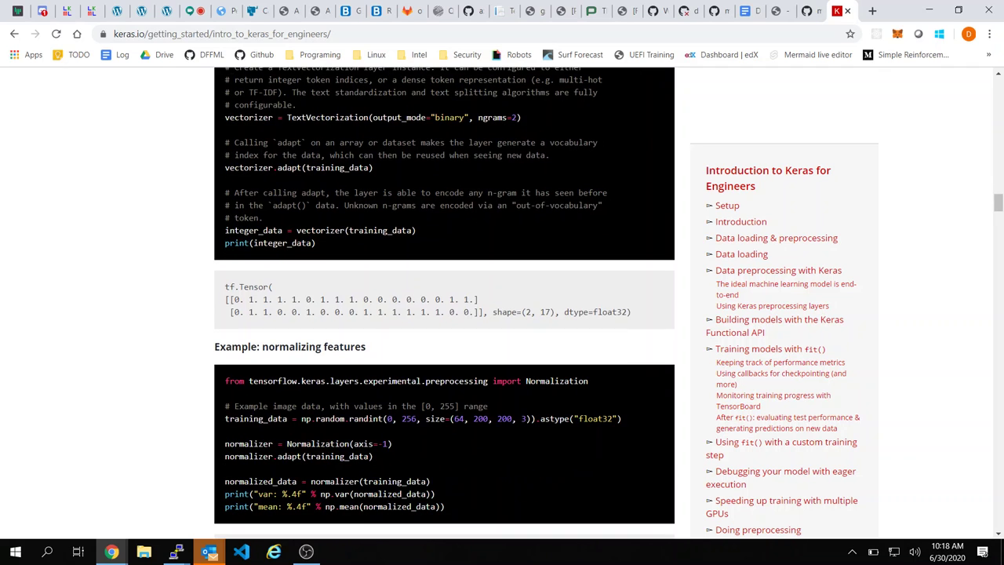
# Step: Switch to the PlaidML documentation page and examine how the Hello VGG example builds, compiles and runs its model
pyautogui.click(808, 11)
pyautogui.click(776, 11)
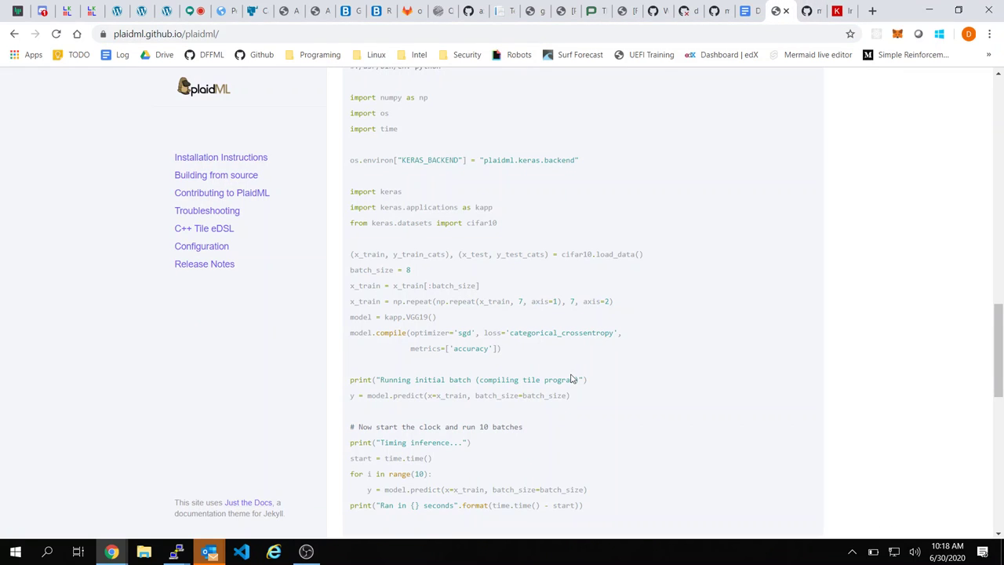
pyautogui.scroll(1, 418, 331)
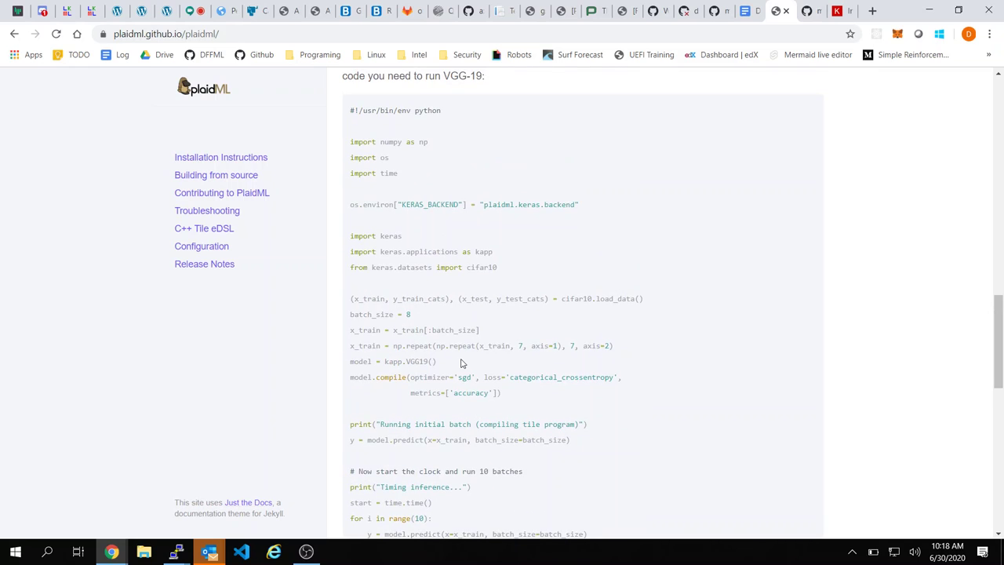
pyautogui.scroll(1, 461, 363)
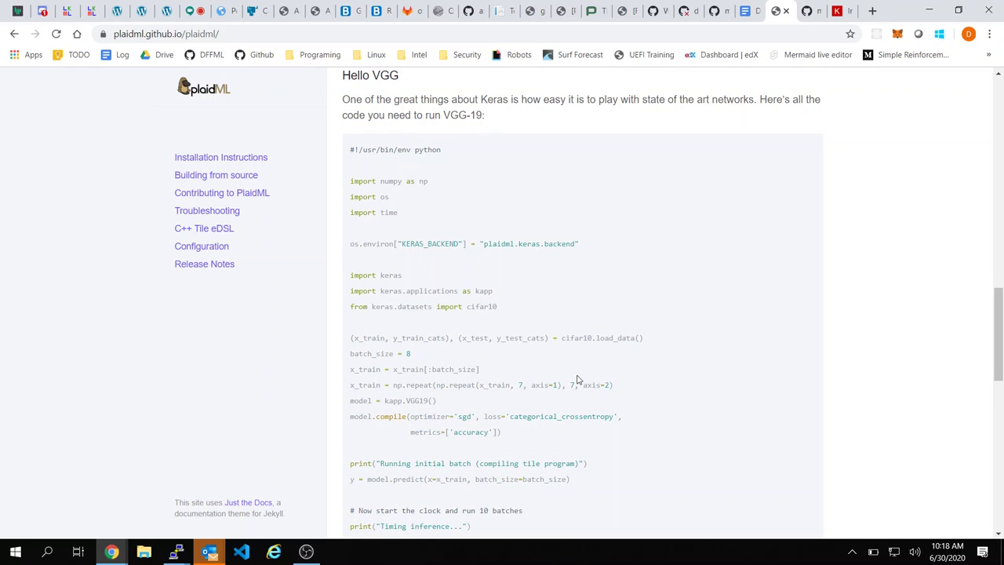
pyautogui.scroll(1, 577, 380)
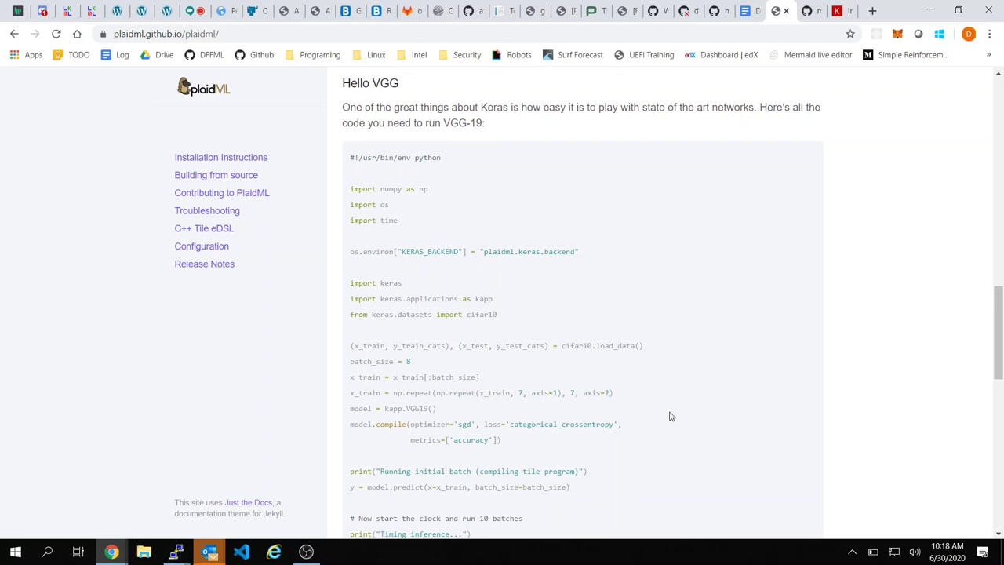
pyautogui.scroll(-1, 595, 284)
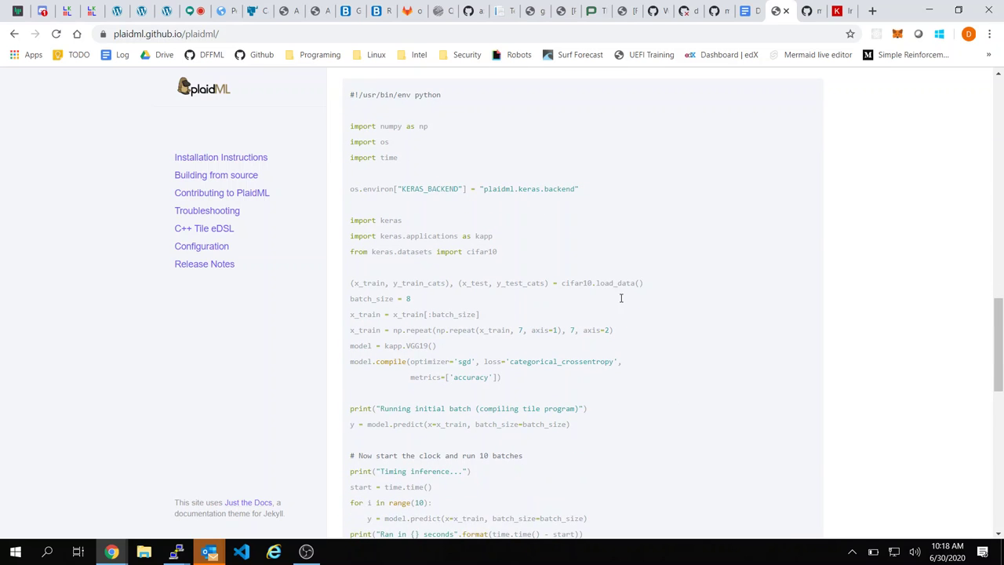
pyautogui.scroll(-1, 713, 387)
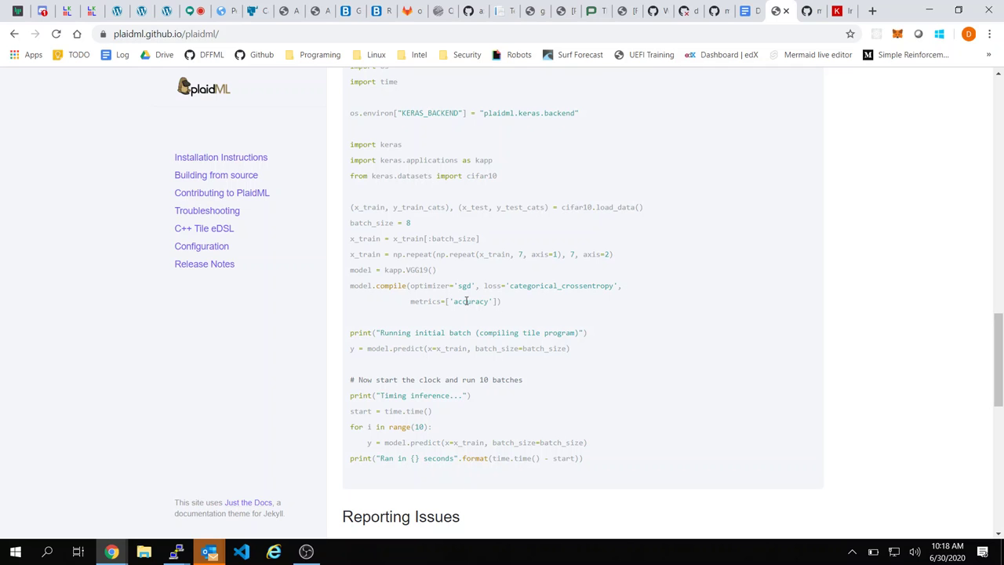
pyautogui.moveTo(408, 269); pyautogui.dragTo(683, 466)
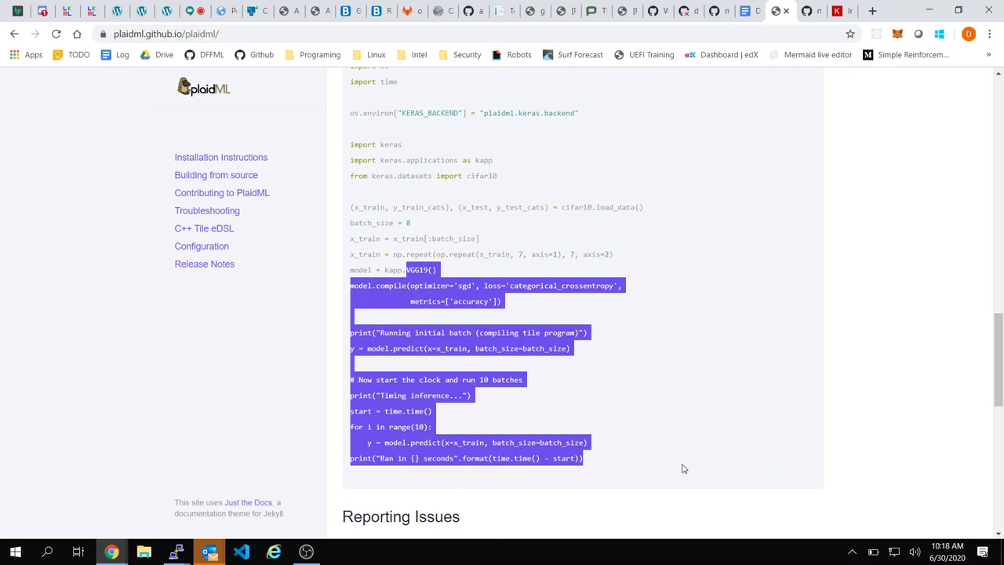
pyautogui.click(682, 468)
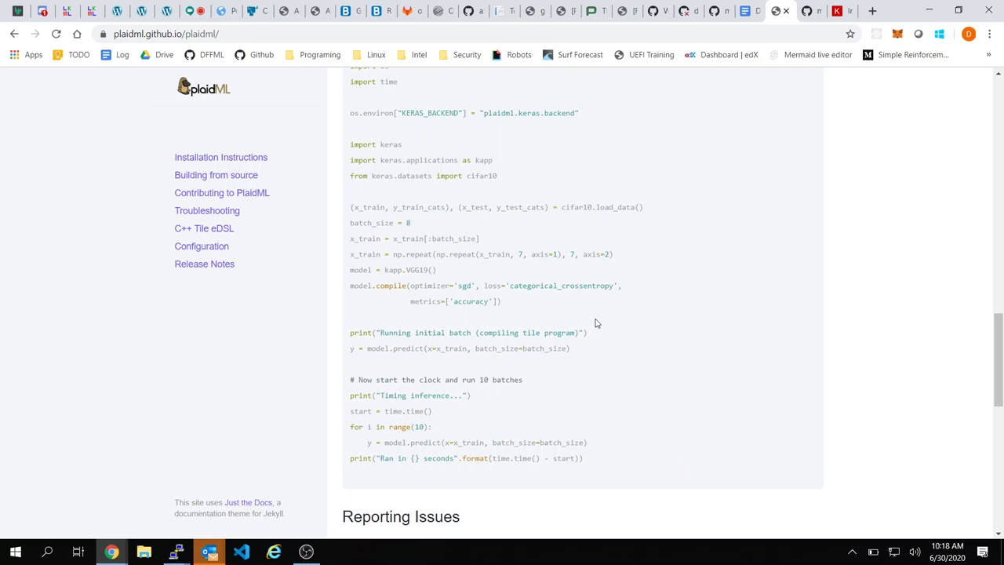
# Step: Examine the Hello VGG example's Keras imports and its cifar10 data loading line, including the y_train_cats and y_test_cats variables
pyautogui.moveTo(435, 191); pyautogui.dragTo(572, 280)
pyautogui.click(570, 281)
pyautogui.moveTo(398, 207); pyautogui.dragTo(656, 212)
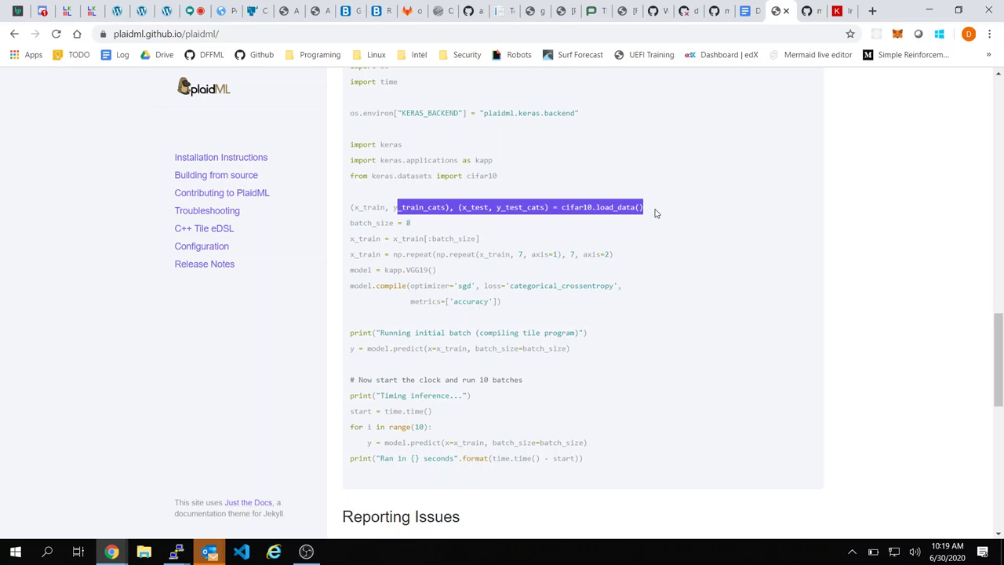
pyautogui.click(655, 213)
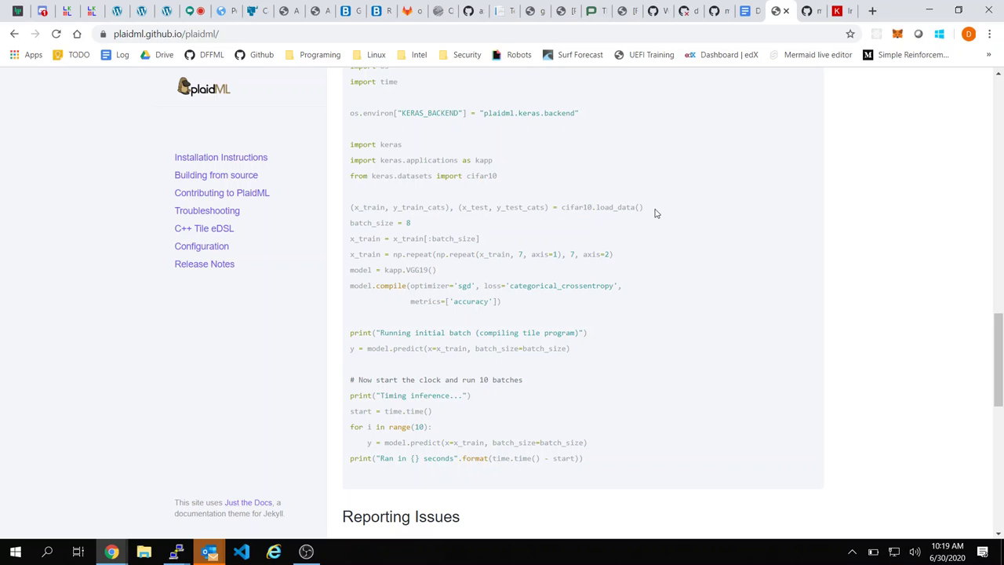
pyautogui.scroll(2, 655, 212)
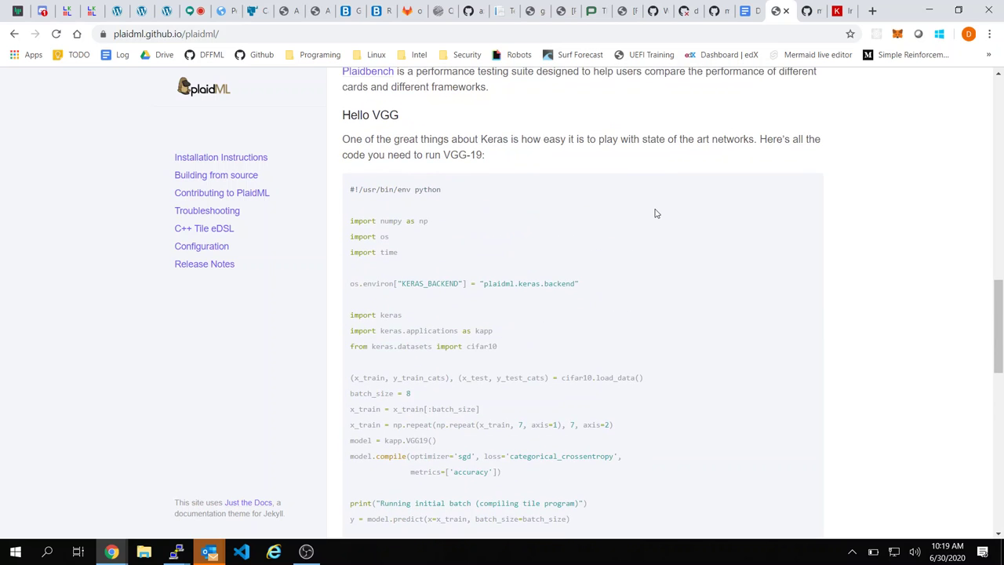
pyautogui.scroll(-2, 655, 213)
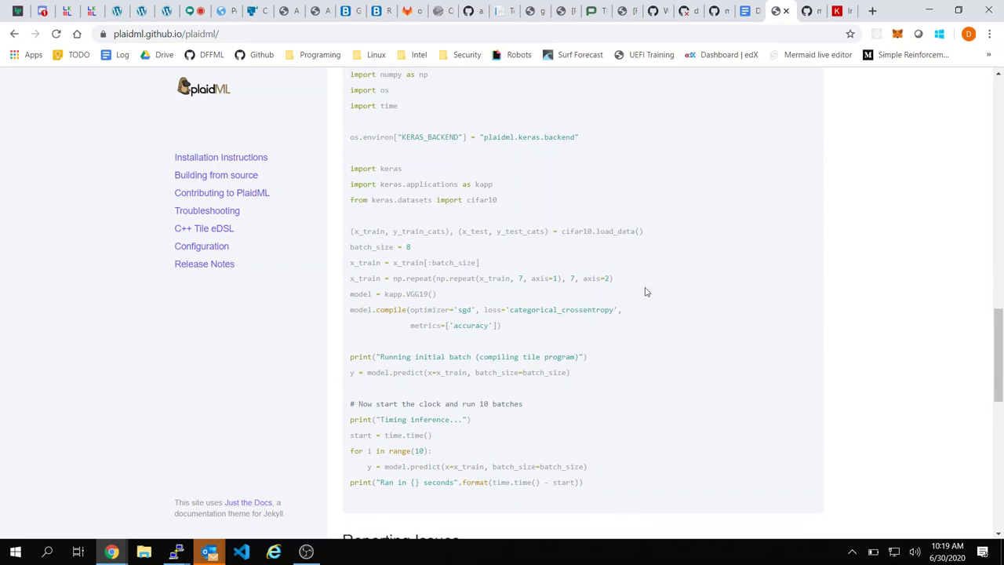
pyautogui.scroll(-1, 645, 292)
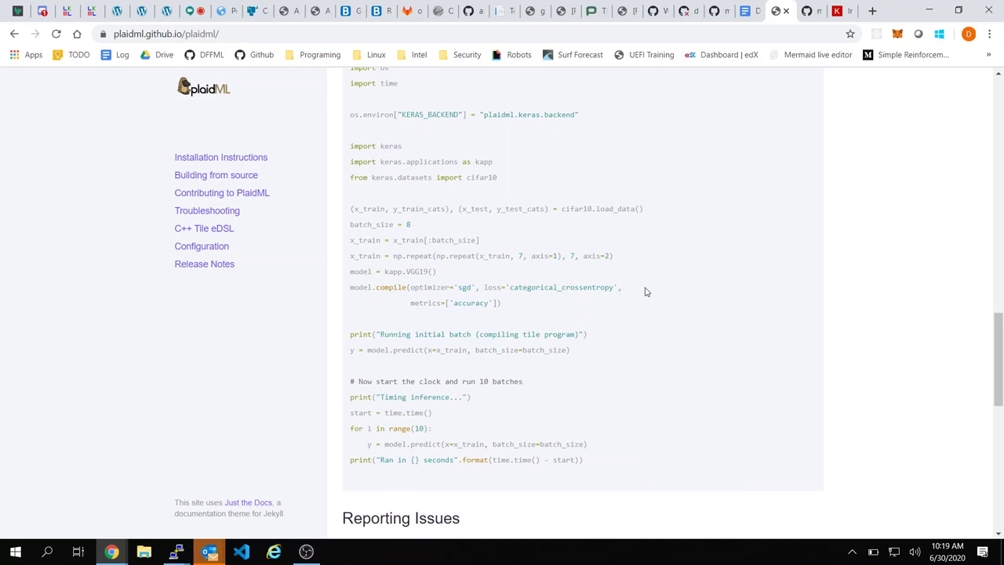
pyautogui.scroll(1, 645, 292)
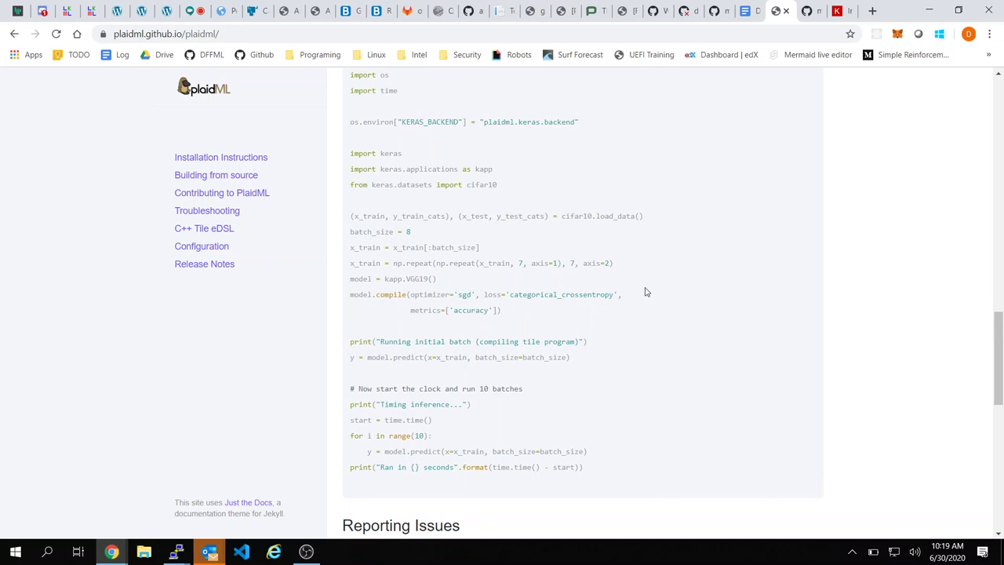
pyautogui.scroll(1, 645, 292)
pyautogui.doubleClick(535, 267)
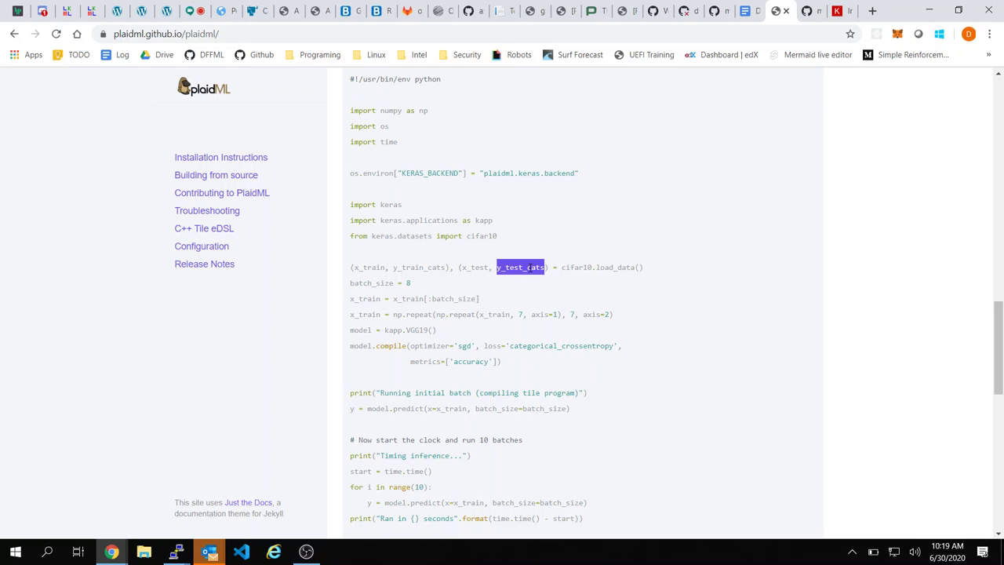
pyautogui.click(656, 208)
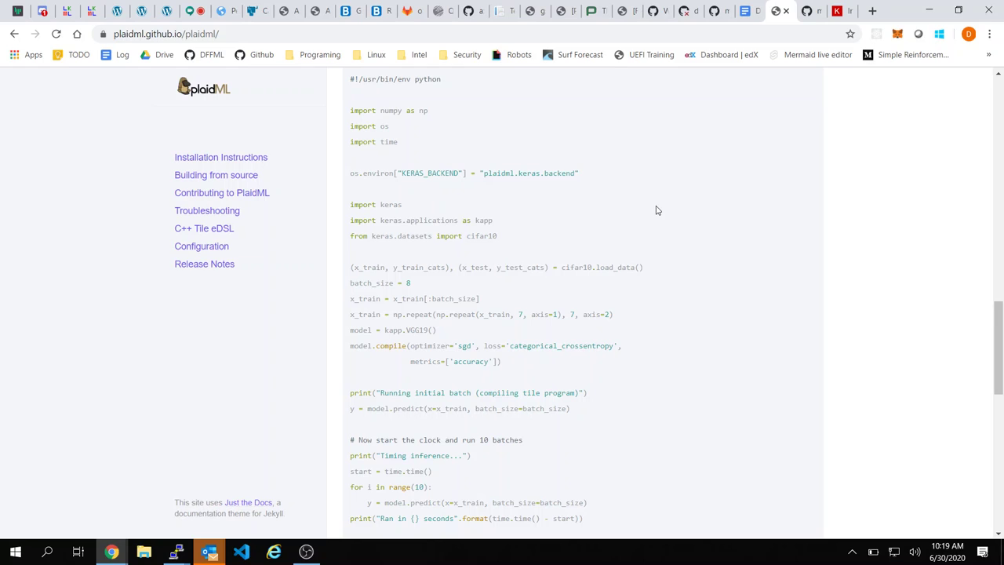
pyautogui.doubleClick(420, 267)
pyautogui.click(631, 256)
pyautogui.scroll(1, 468, 261)
pyautogui.scroll(3, 468, 261)
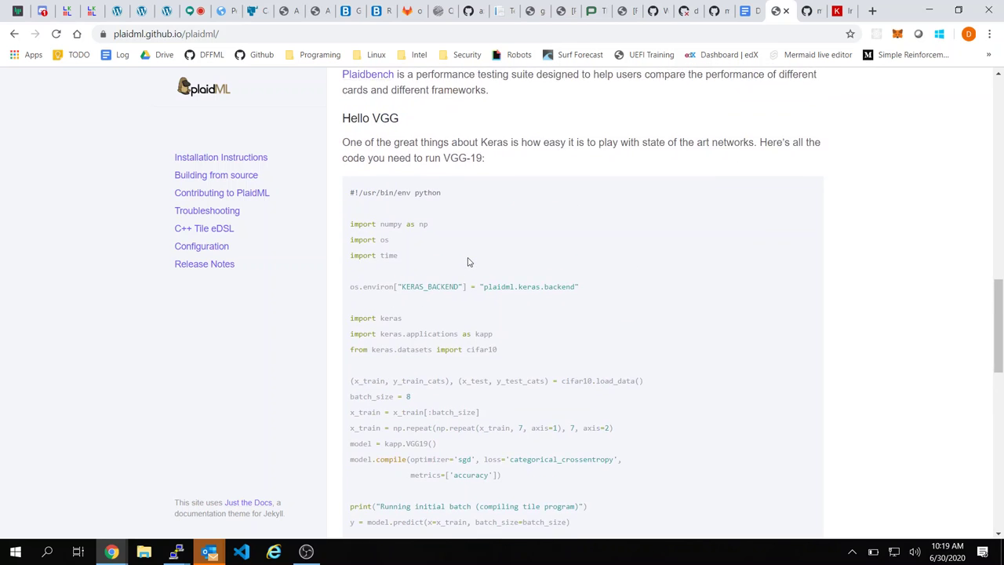
pyautogui.scroll(-3, 468, 261)
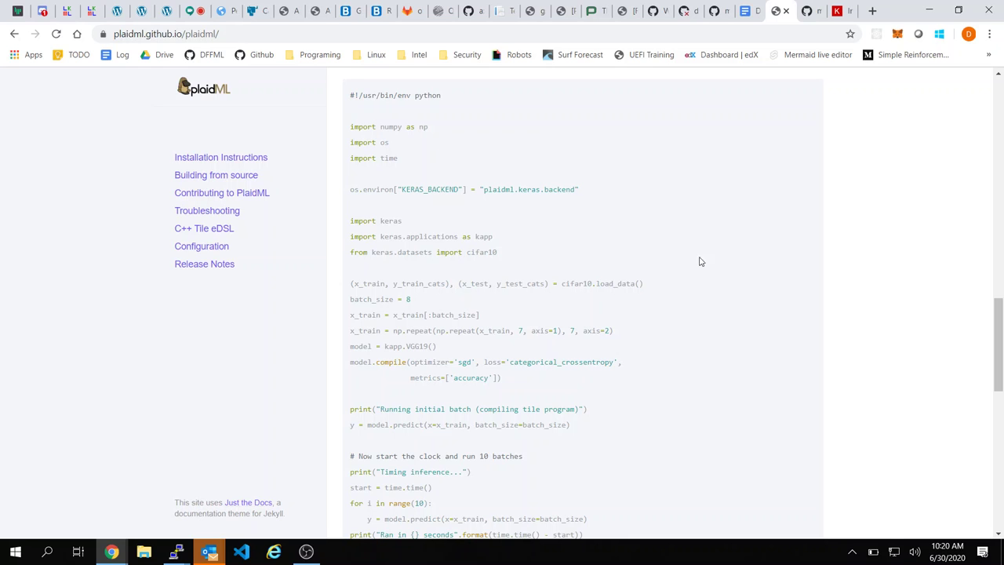
# Step: Close the Keras guide and return to the dffml PlaidML issue with its description open for editing
pyautogui.click(809, 10)
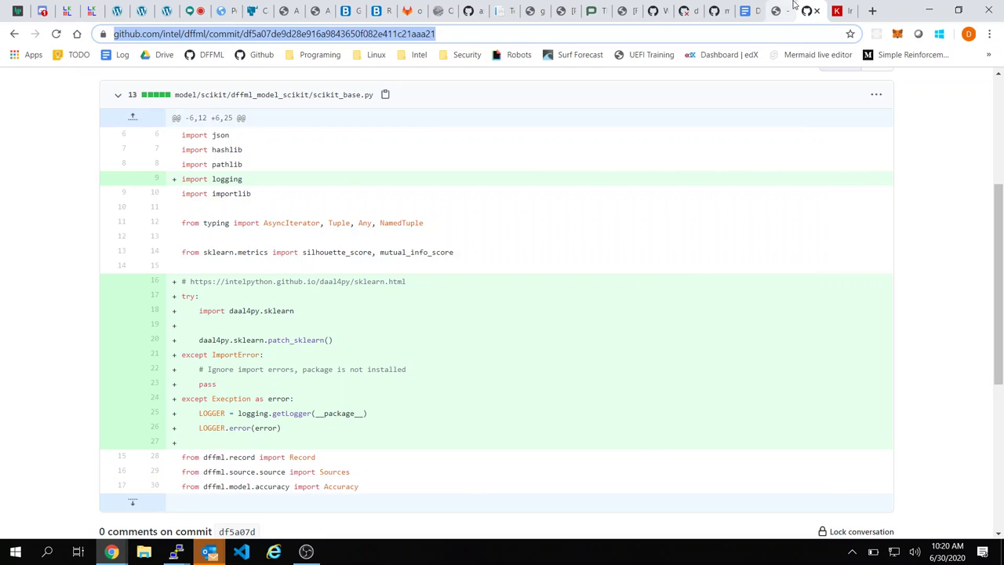
pyautogui.click(788, 5)
pyautogui.click(841, 10)
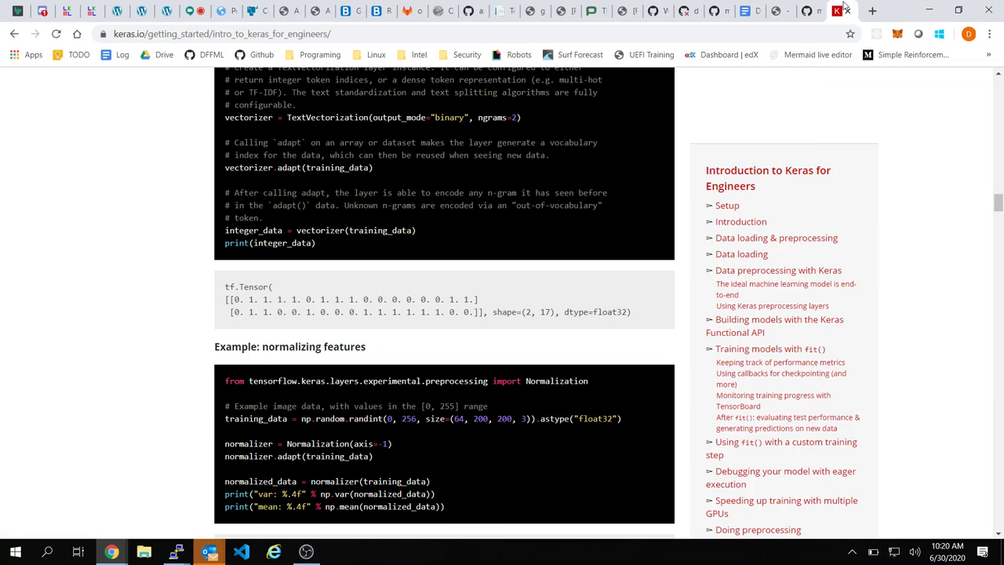
pyautogui.hotkey('ctrl', 'w')
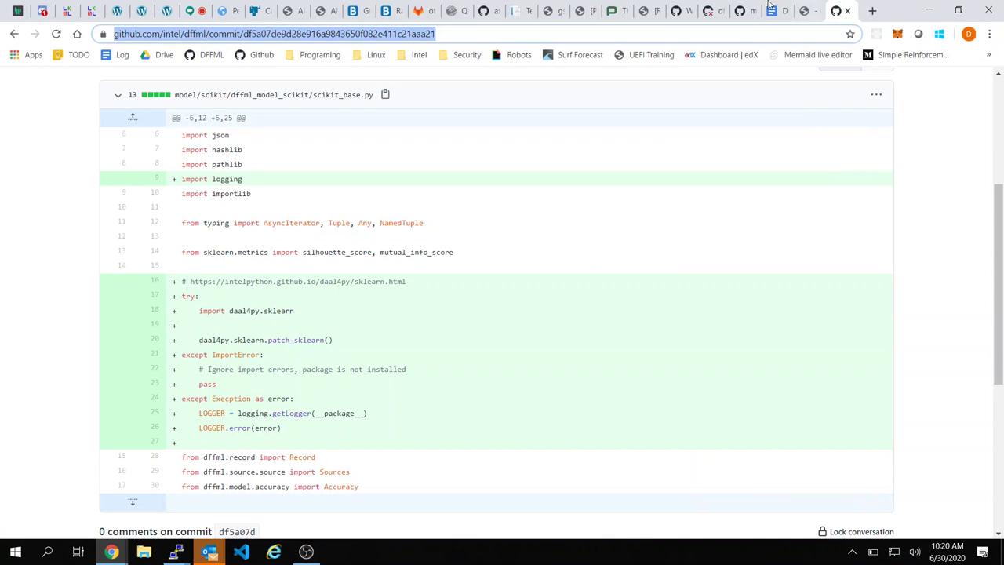
pyautogui.click(770, 6)
pyautogui.click(749, 6)
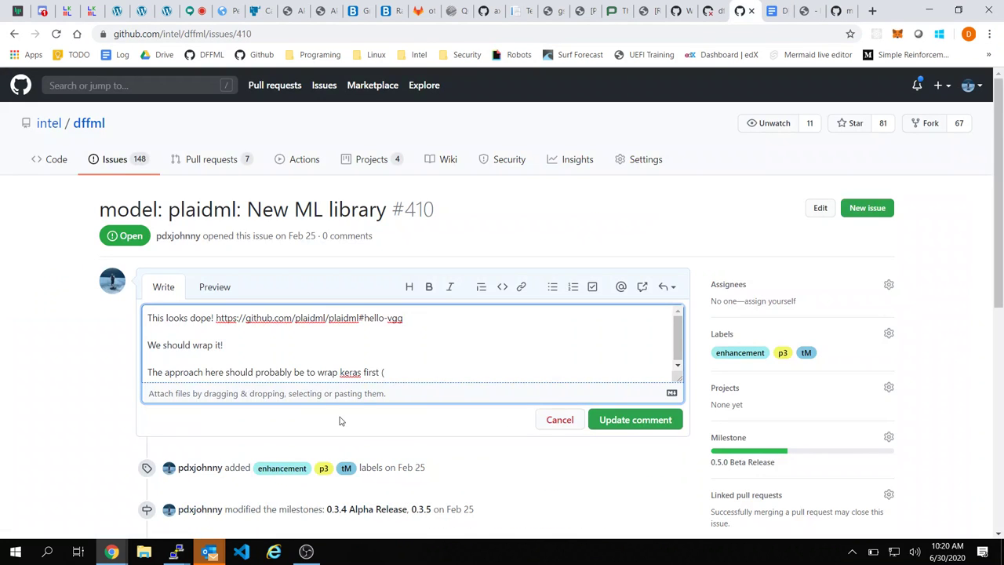
# Step: Remove the trailing open parenthesis after "wrap keras first" in the issue description
pyautogui.press('BackSpace')
pyautogui.press('BackSpace')
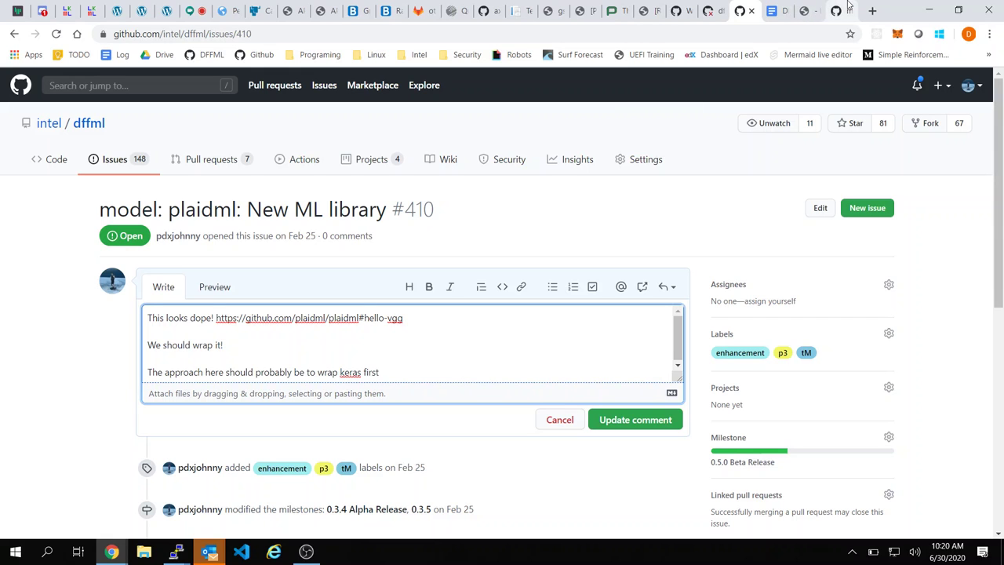
# Step: Switch to the PlaidML documentation page and examine the validated hardware list under CI & Validation
pyautogui.click(822, 5)
pyautogui.scroll(-2, 619, 242)
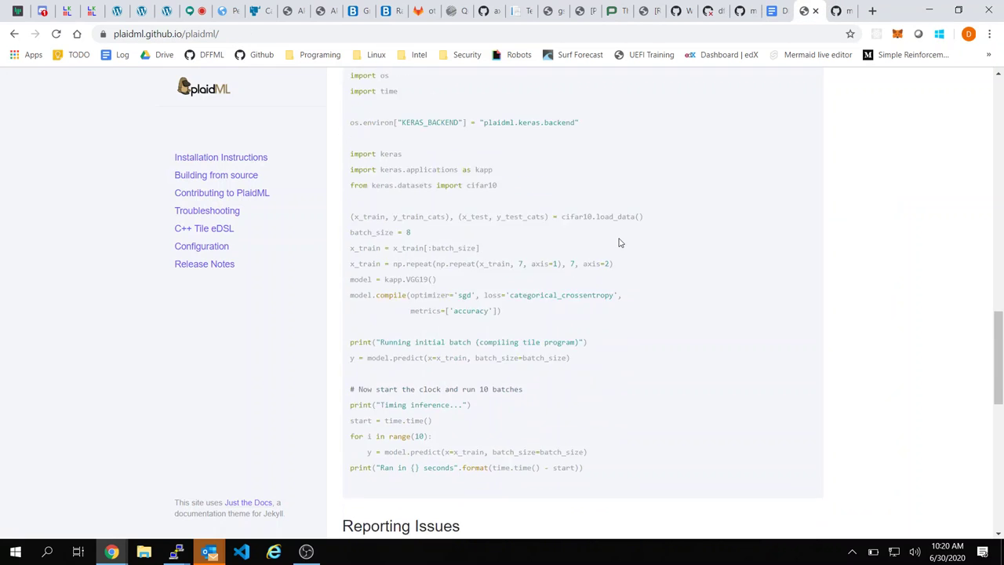
pyautogui.scroll(-5, 488, 424)
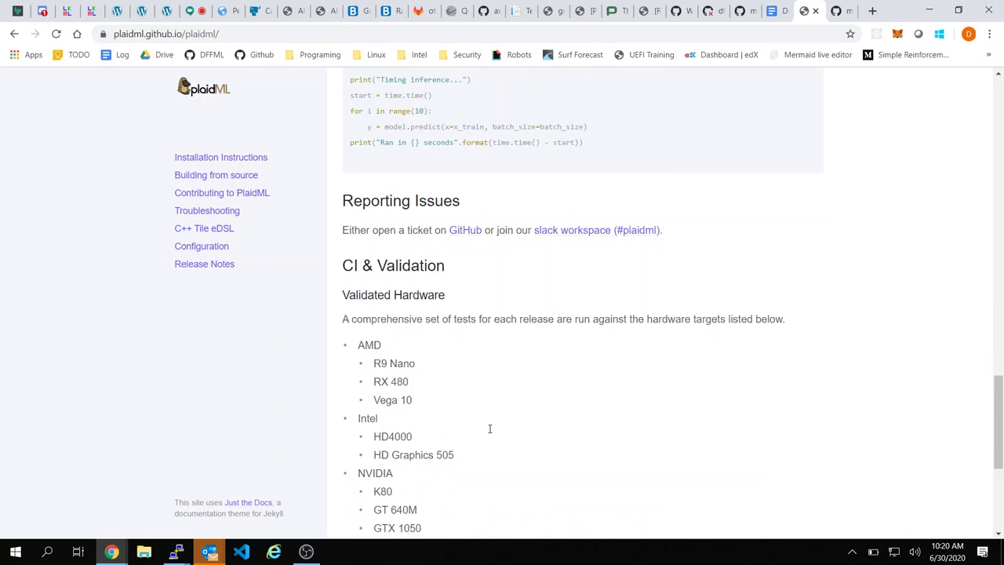
pyautogui.scroll(-1, 540, 280)
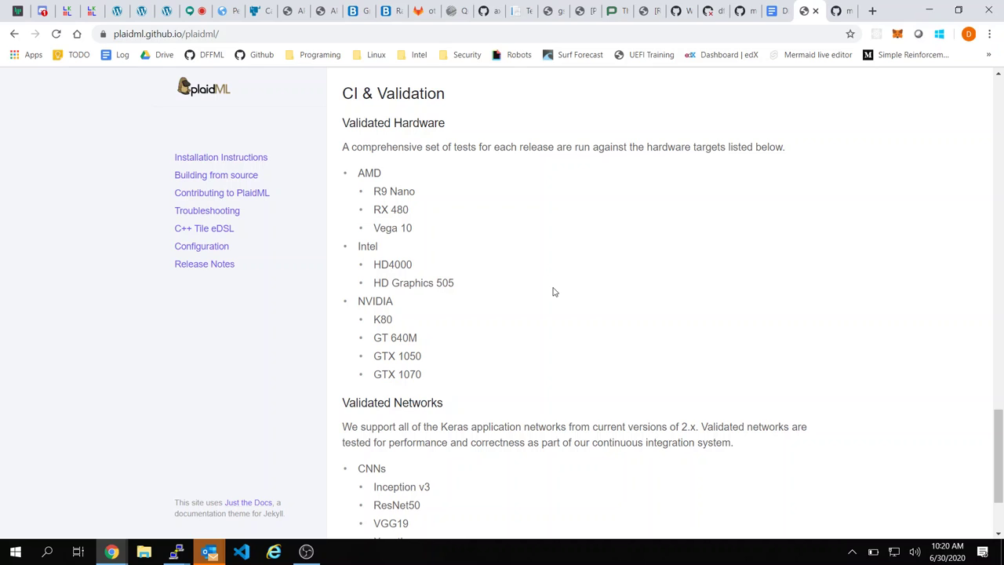
pyautogui.scroll(1, 553, 291)
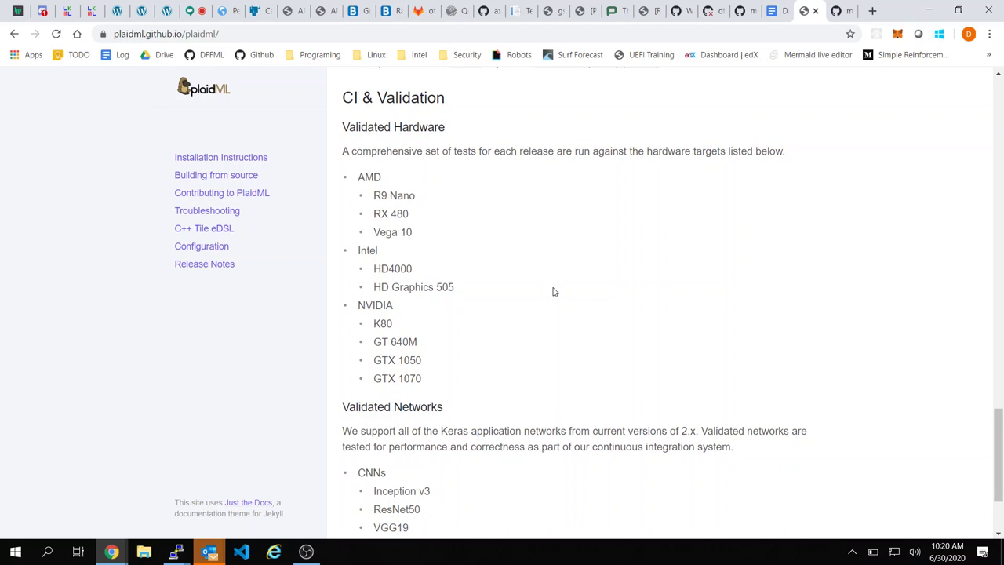
pyautogui.scroll(5, 553, 292)
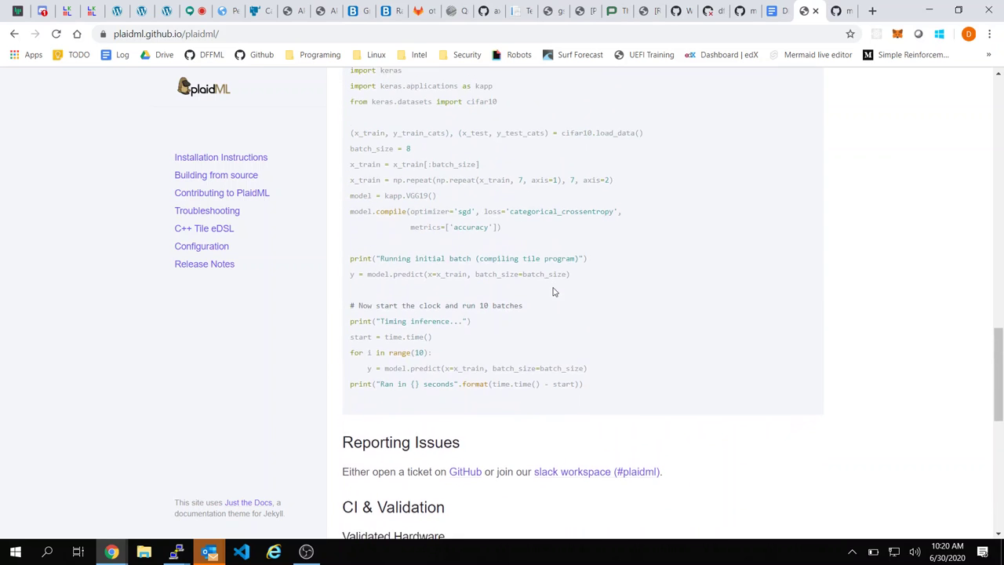
# Step: Review the Hello VGG code again and examine the Validated Networks list of CNN and LSTM models
pyautogui.moveTo(553, 292); pyautogui.dragTo(614, 290)
pyautogui.click(615, 292)
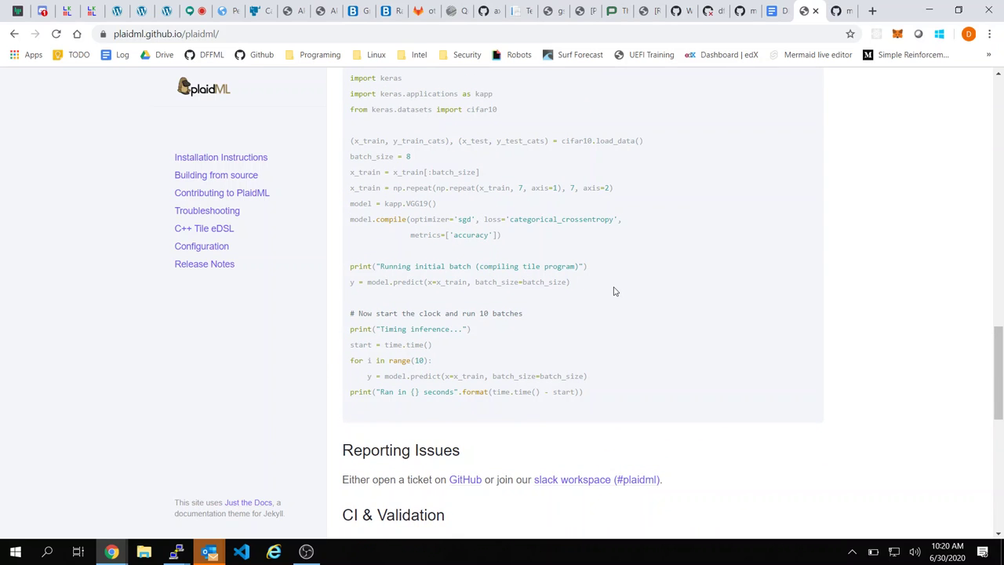
pyautogui.scroll(2, 615, 292)
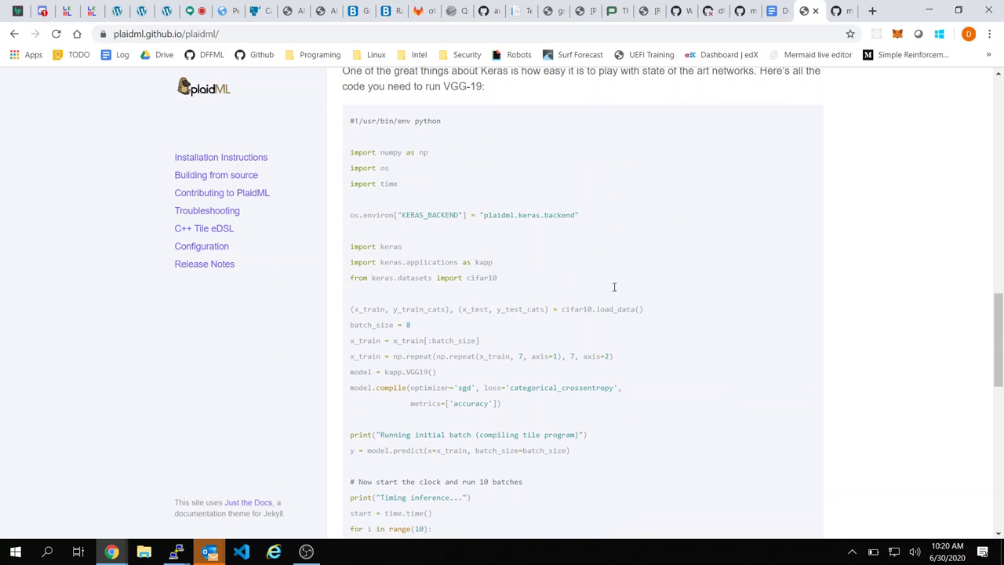
pyautogui.scroll(-5, 657, 296)
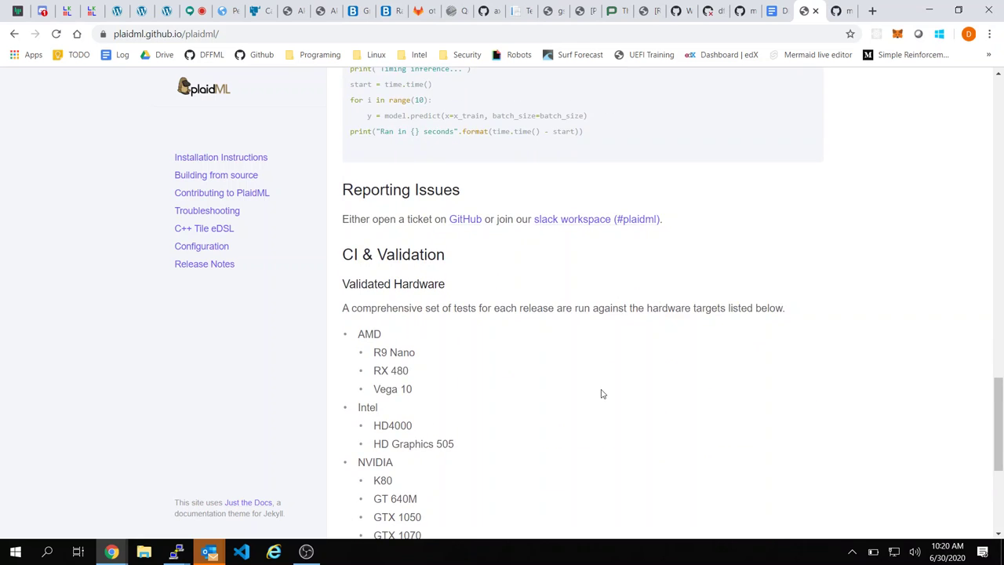
pyautogui.scroll(-2, 602, 389)
pyautogui.scroll(-1, 602, 390)
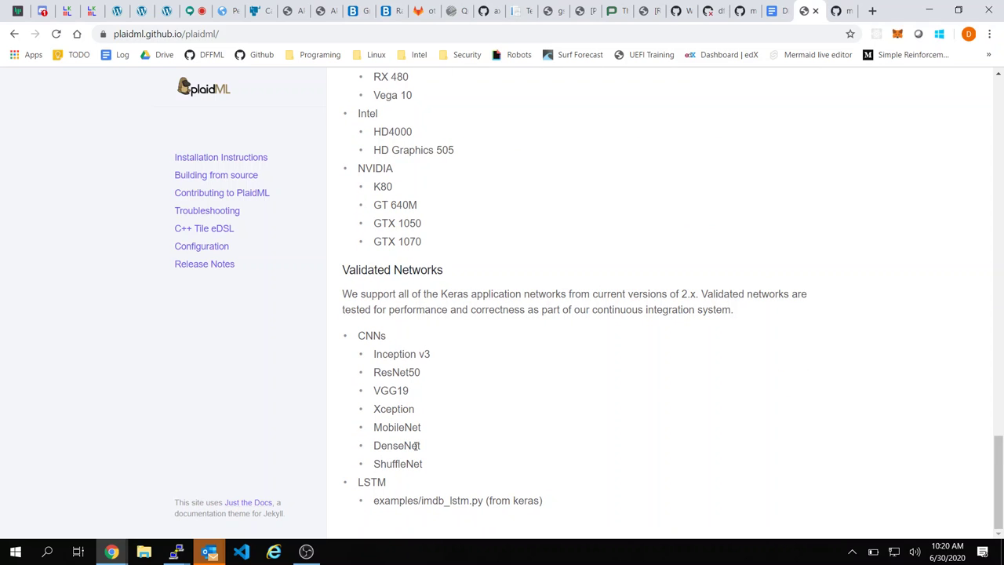
pyautogui.moveTo(552, 502); pyautogui.dragTo(437, 338)
pyautogui.click(437, 337)
# Step: Examine how the Hello VGG example creates its model with kapp.VGG19() and compiles it with an optimizer, loss and metrics
pyautogui.scroll(5, 449, 461)
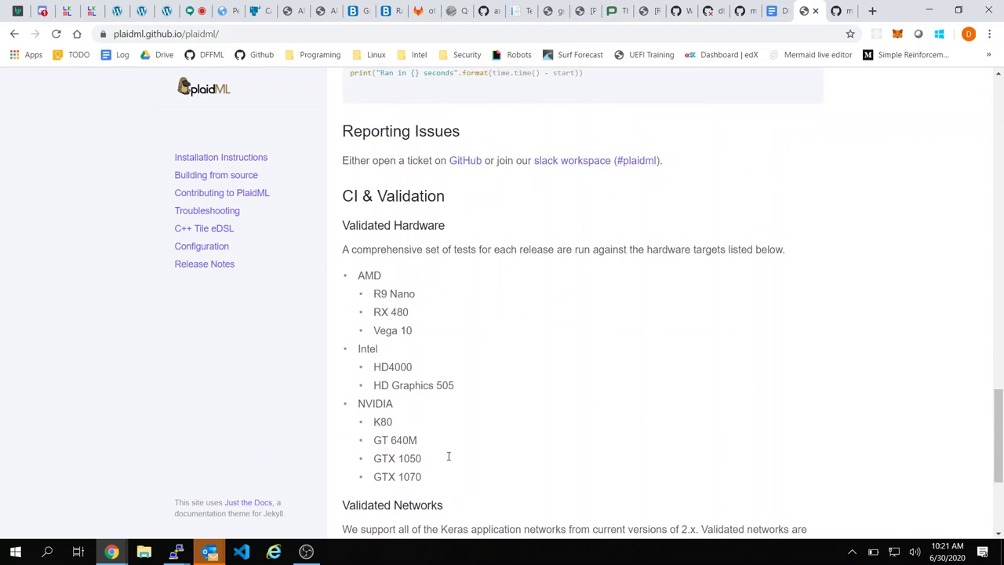
pyautogui.scroll(4, 449, 460)
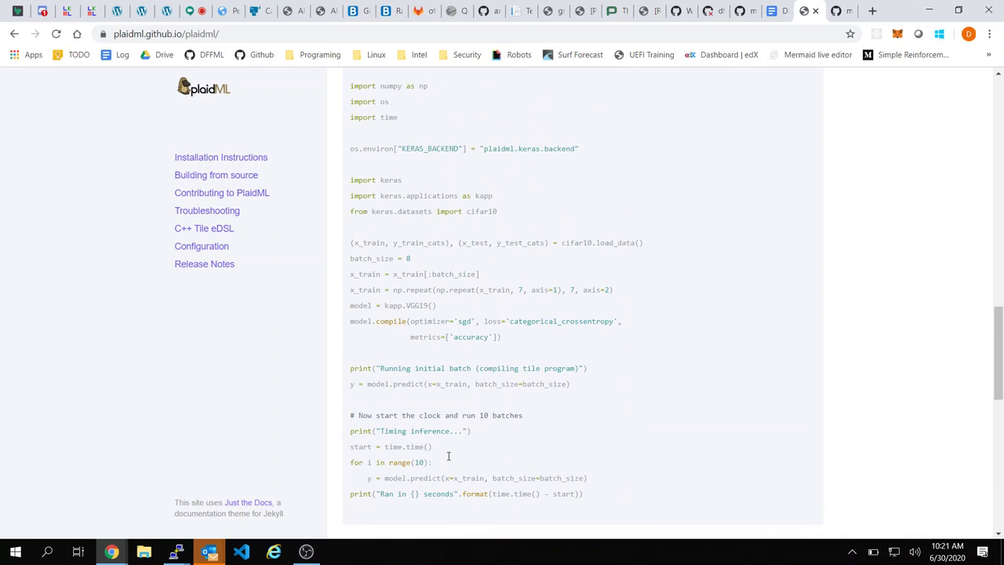
pyautogui.scroll(-1, 699, 307)
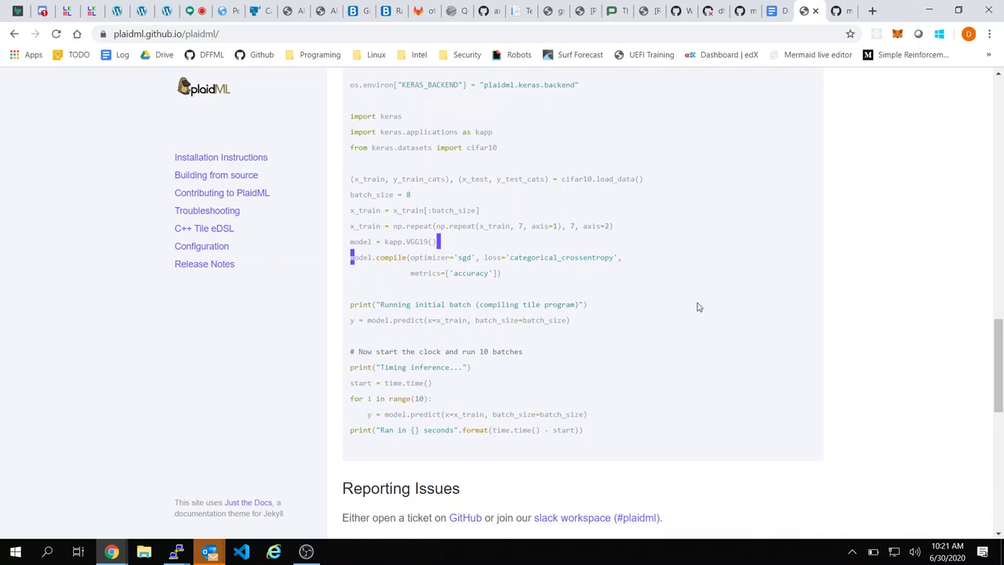
pyautogui.scroll(-1, 699, 307)
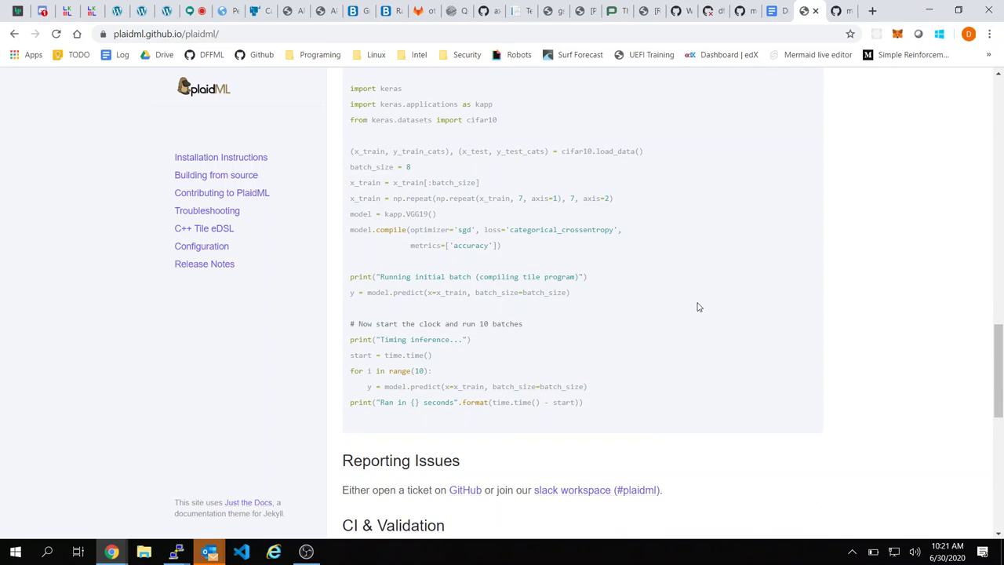
pyautogui.scroll(-1, 699, 307)
pyautogui.scroll(1, 698, 306)
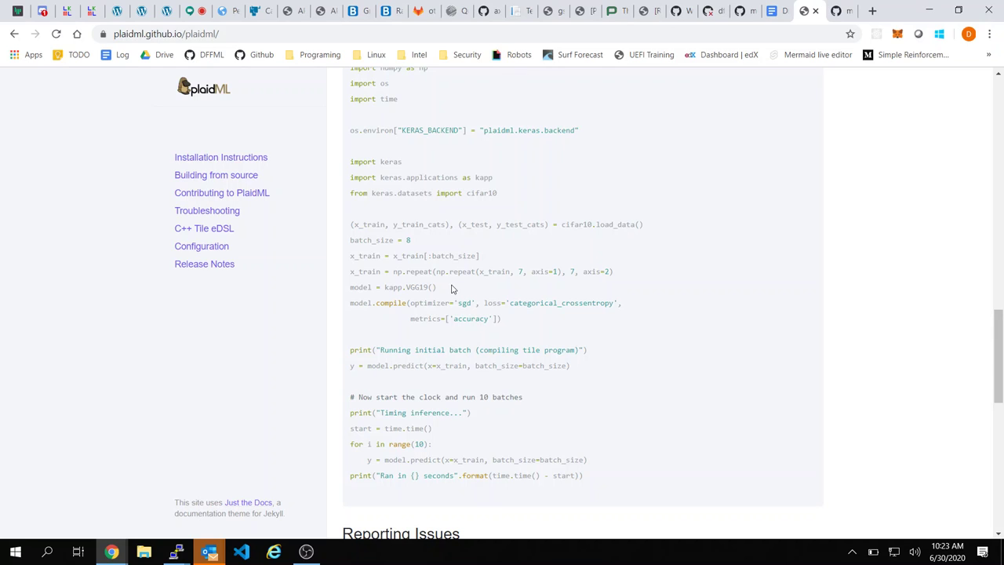
pyautogui.moveTo(384, 288); pyautogui.dragTo(437, 294)
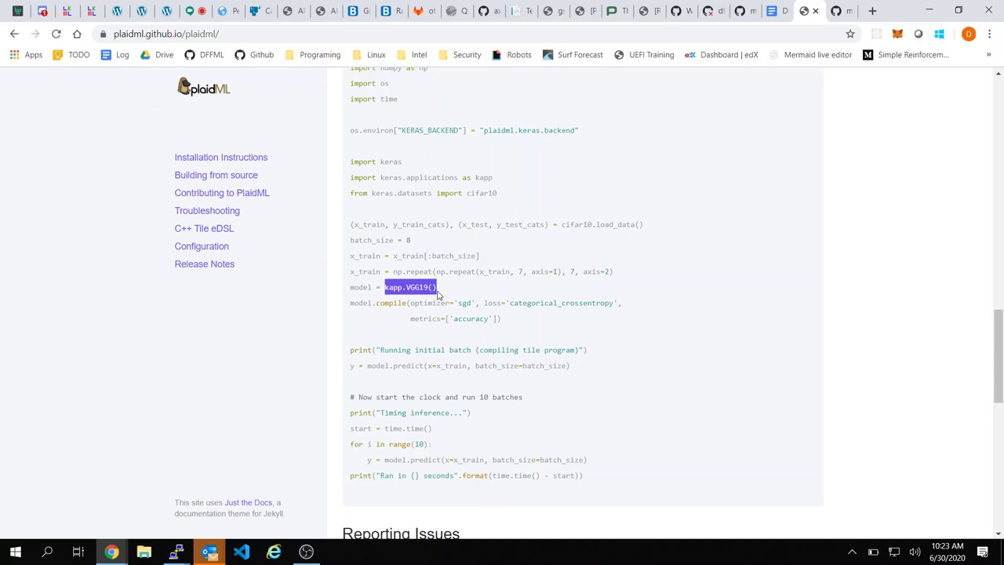
pyautogui.click(438, 294)
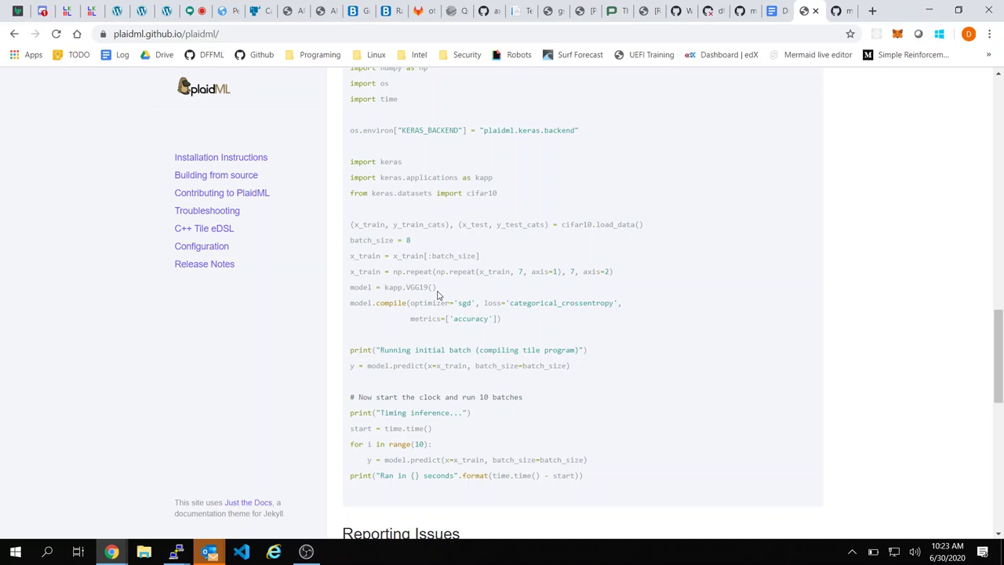
pyautogui.moveTo(376, 304); pyautogui.dragTo(507, 318)
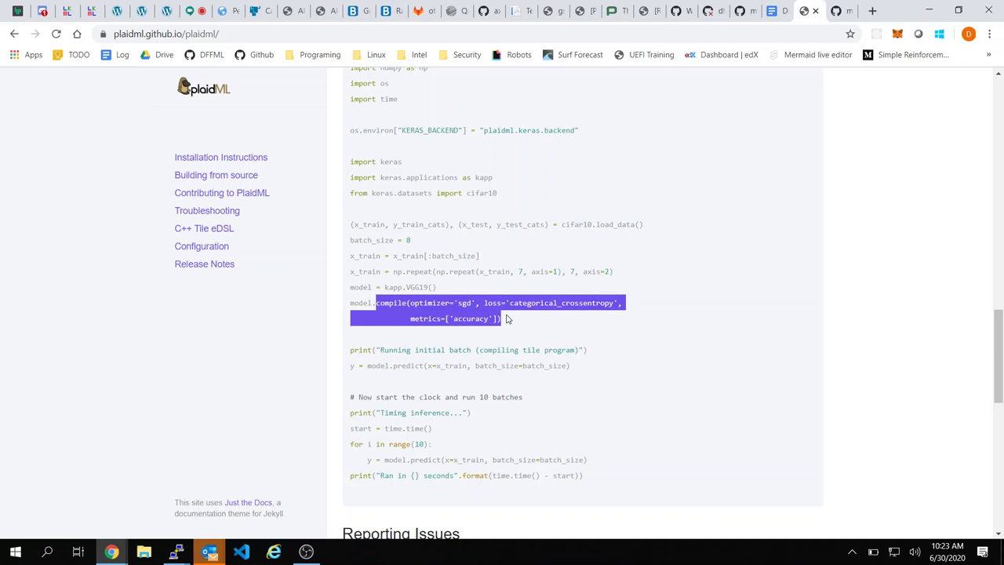
pyautogui.click(507, 318)
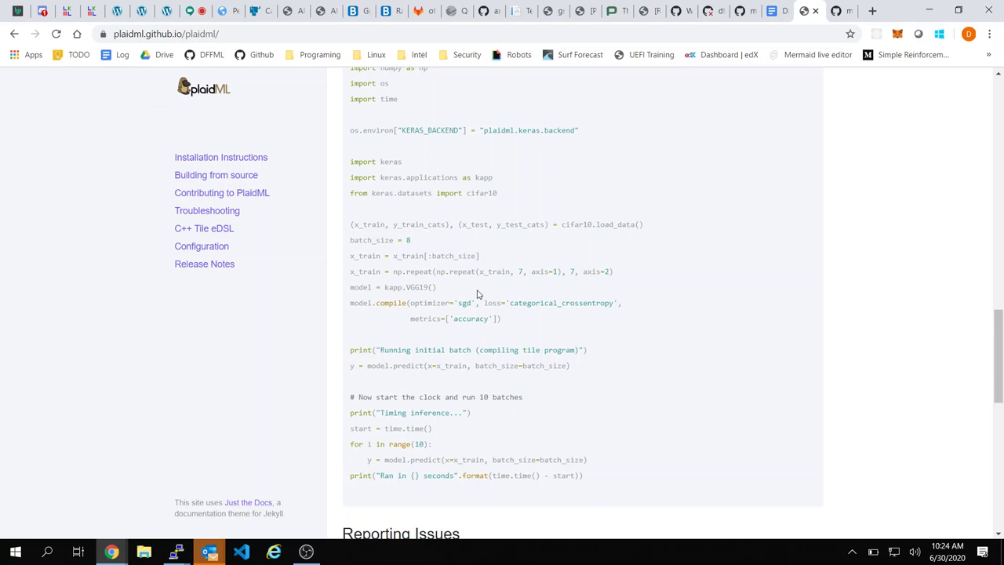
# Step: Examine the model.predict calls and their x_train argument in the Hello VGG example
pyautogui.doubleClick(456, 366)
pyautogui.doubleClick(405, 365)
pyautogui.doubleClick(428, 460)
pyautogui.doubleClick(404, 365)
pyautogui.scroll(6, 396, 362)
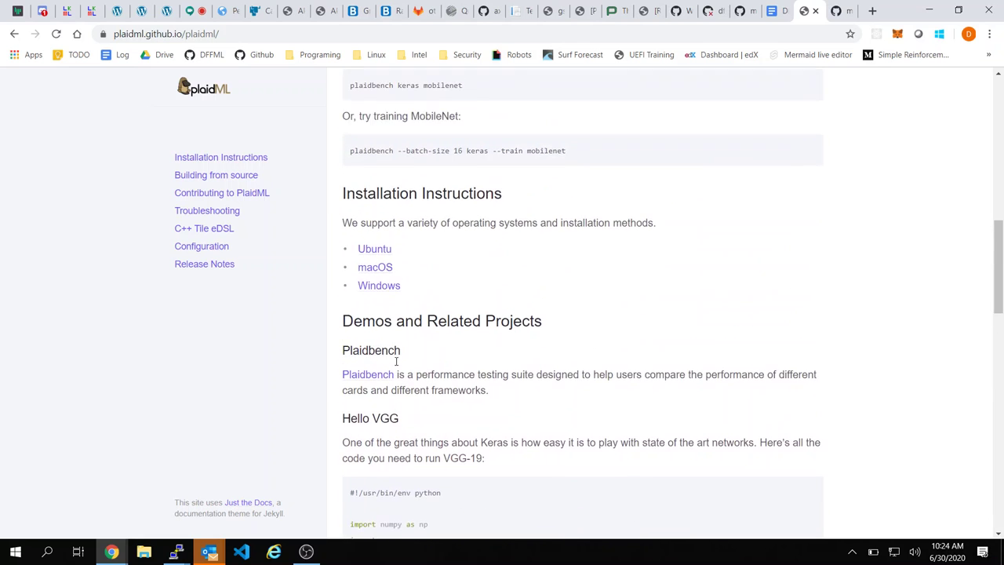
pyautogui.scroll(-6, 396, 362)
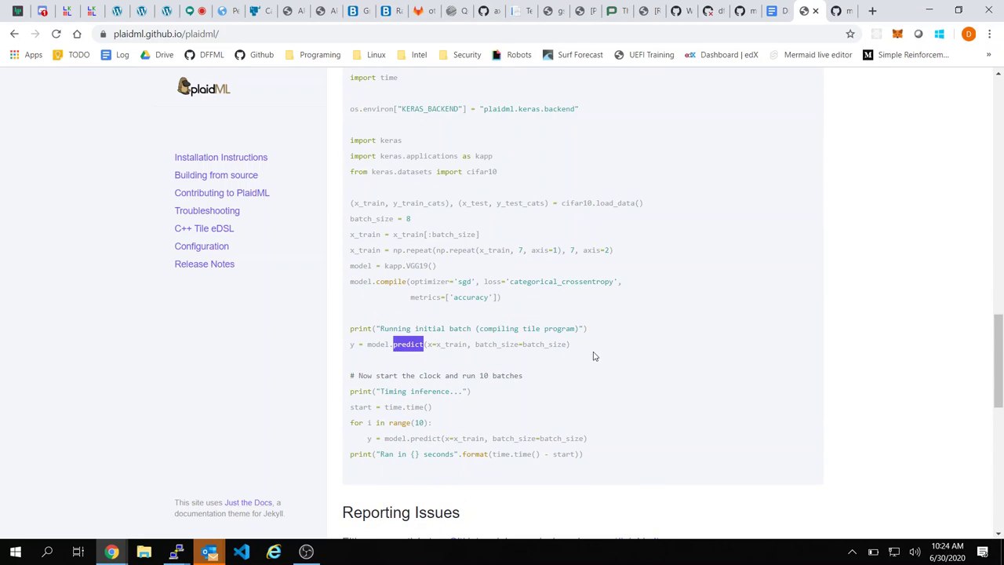
pyautogui.click(594, 356)
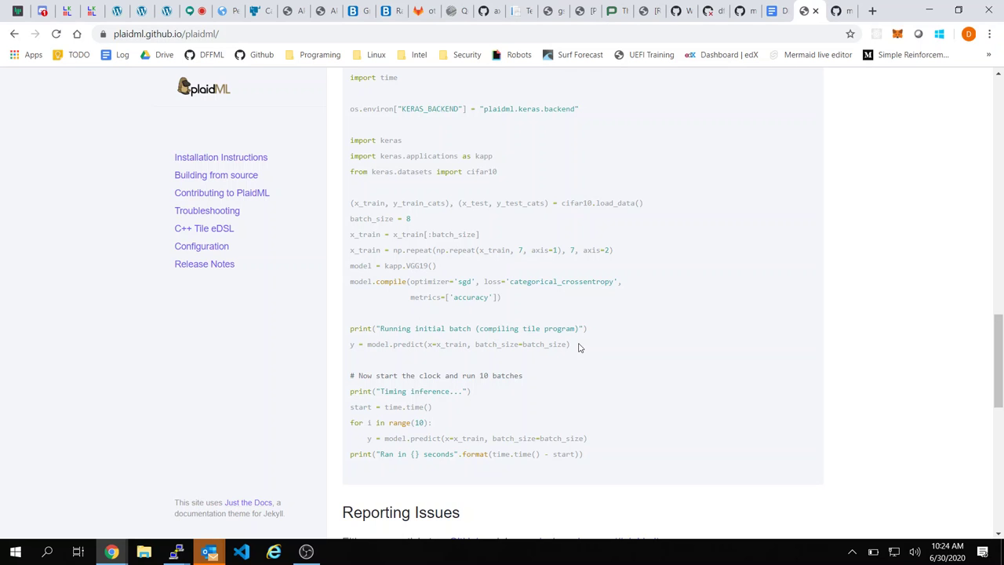
# Step: Reread the Hello VGG section from its introduction through the imports to the batch_size argument of the predict call
pyautogui.scroll(7, 579, 348)
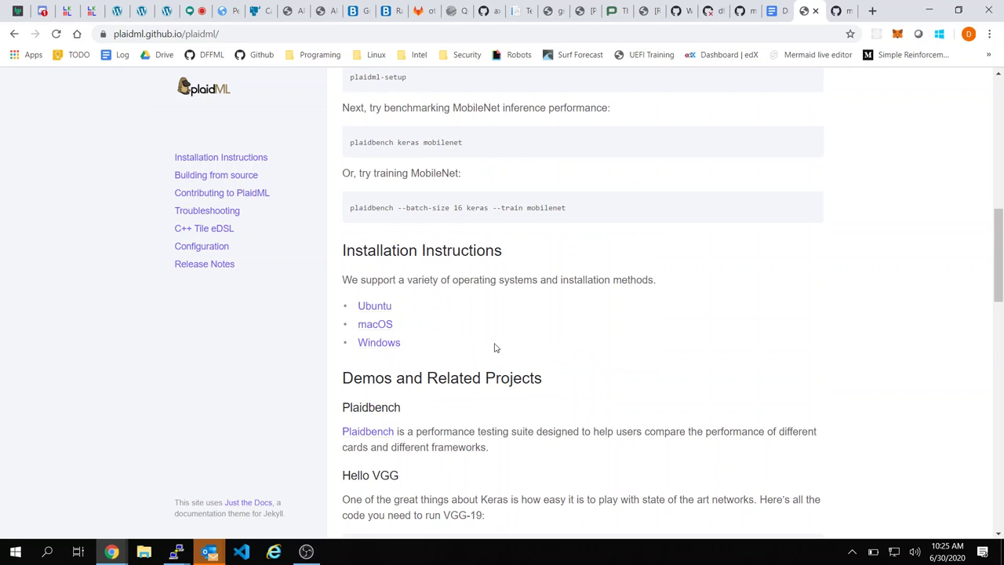
pyautogui.scroll(-5, 496, 347)
pyautogui.scroll(-1, 494, 347)
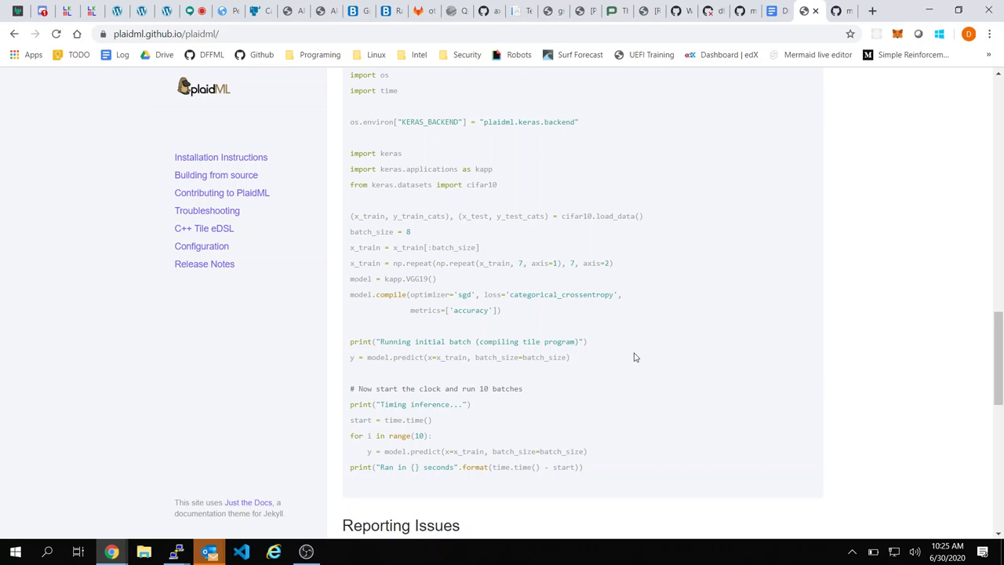
pyautogui.scroll(7, 639, 298)
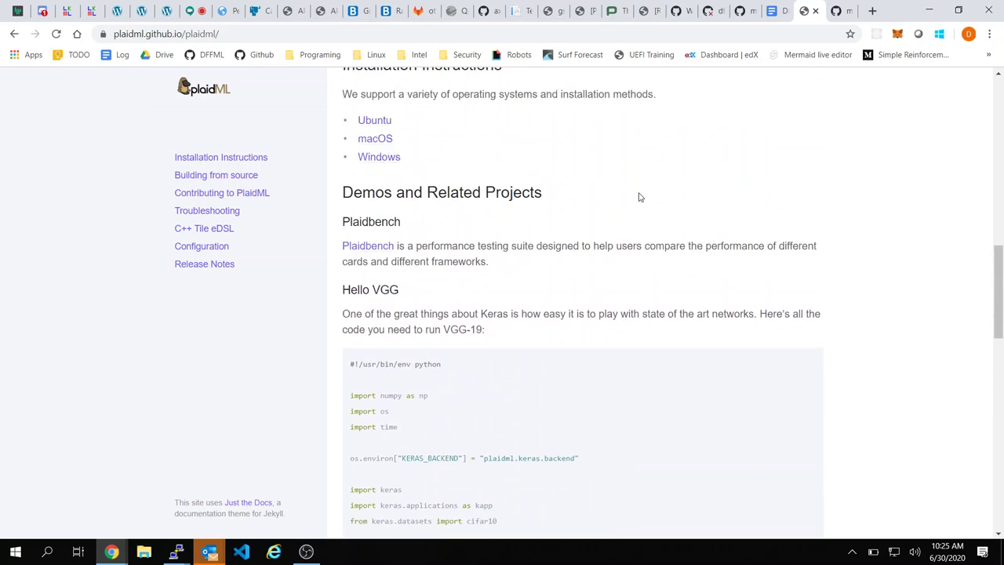
pyautogui.scroll(-7, 490, 365)
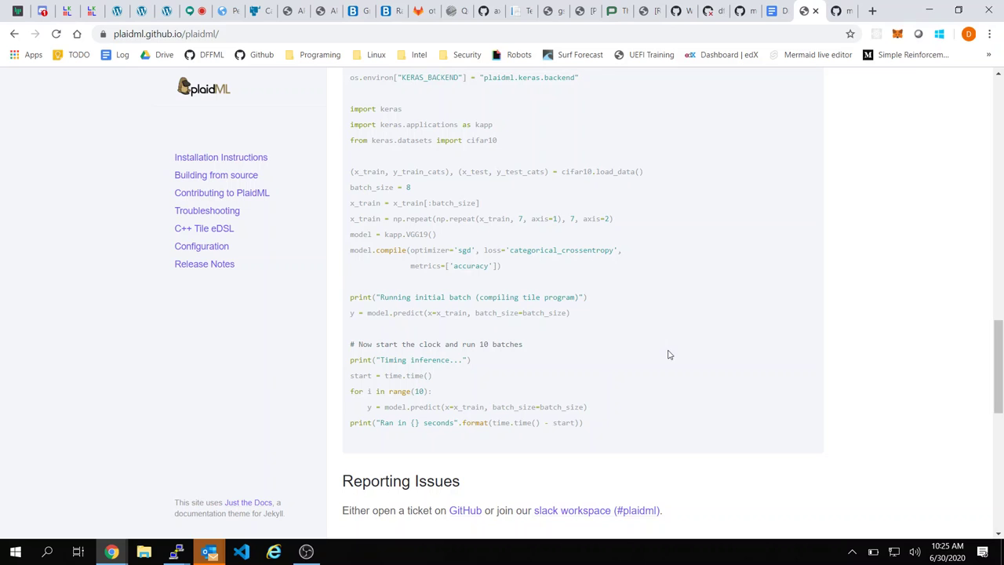
pyautogui.scroll(-1, 667, 370)
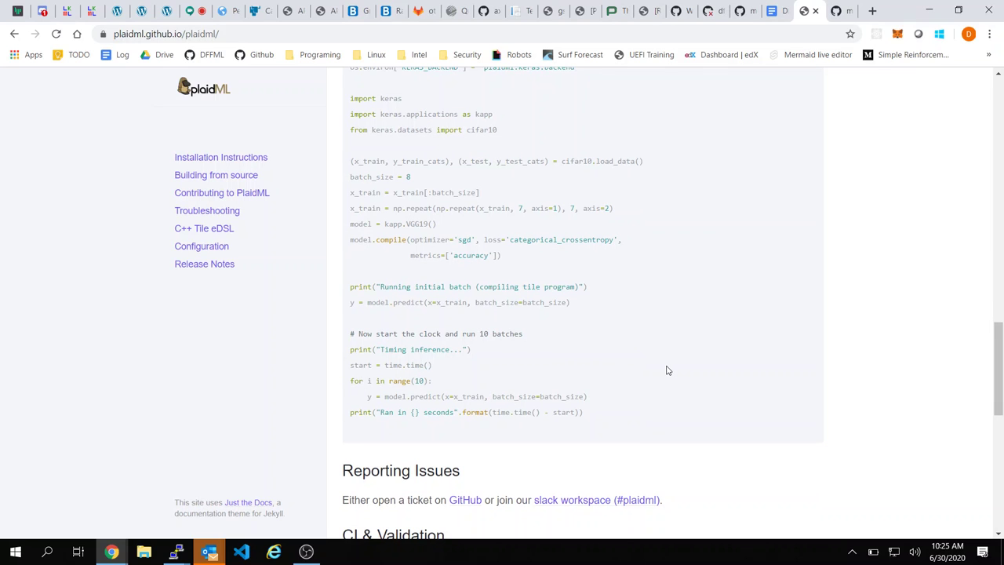
pyautogui.scroll(1, 666, 370)
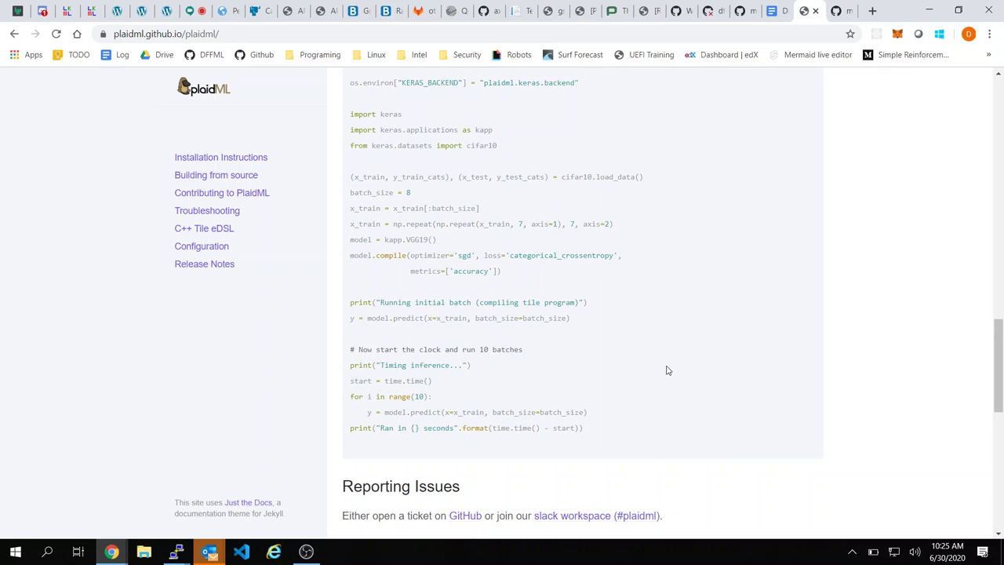
pyautogui.doubleClick(559, 319)
pyautogui.click(636, 328)
pyautogui.scroll(4, 662, 324)
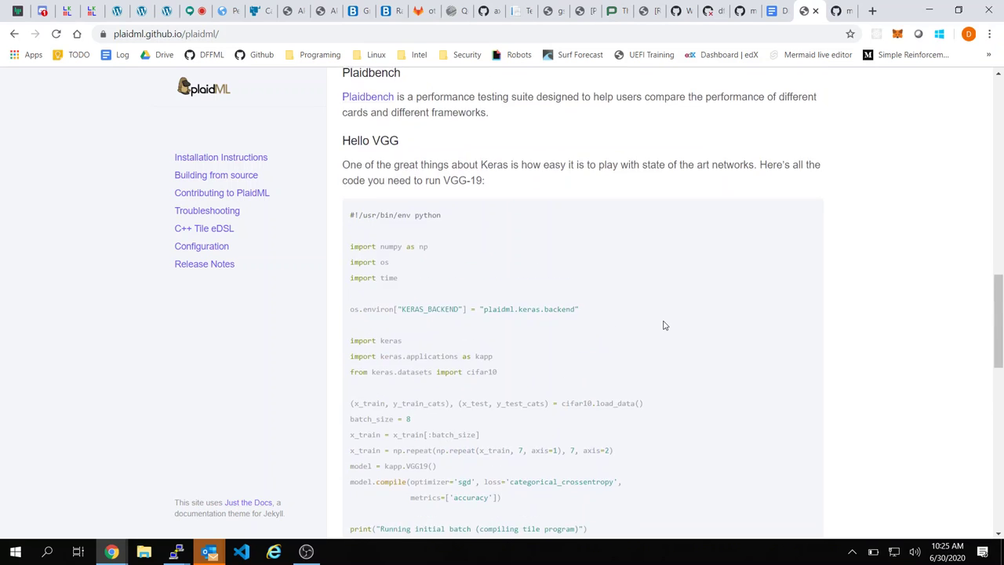
pyautogui.scroll(-3, 663, 325)
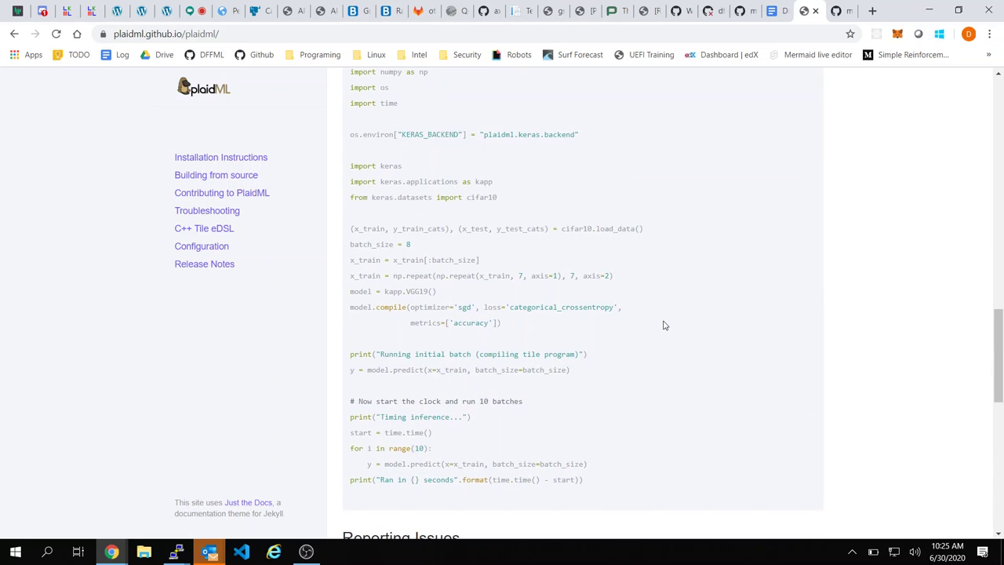
pyautogui.scroll(1, 662, 325)
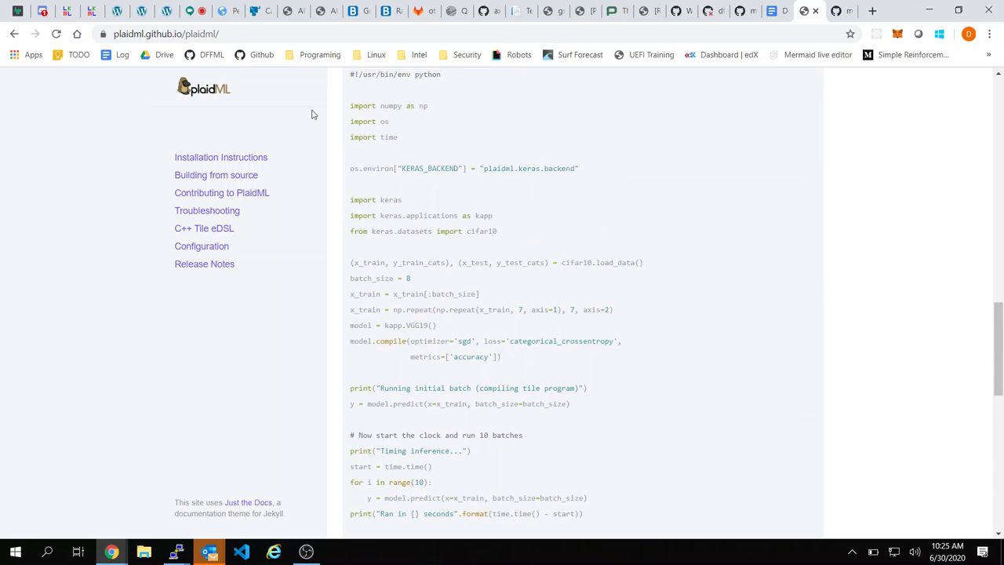
# Step: Return to the plaidml GitHub repository README and find its Hello VGG code example
pyautogui.click(210, 95)
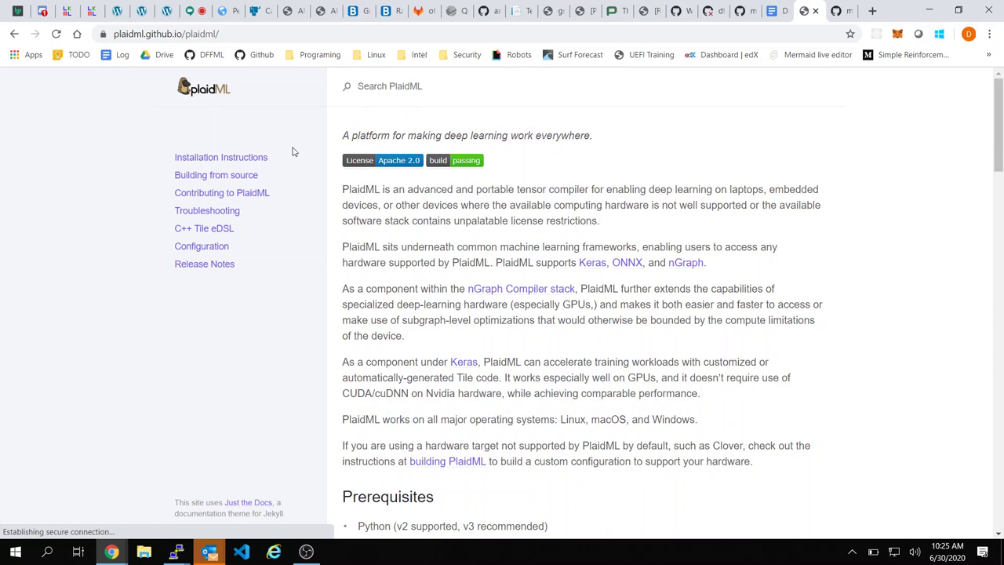
pyautogui.click(13, 34)
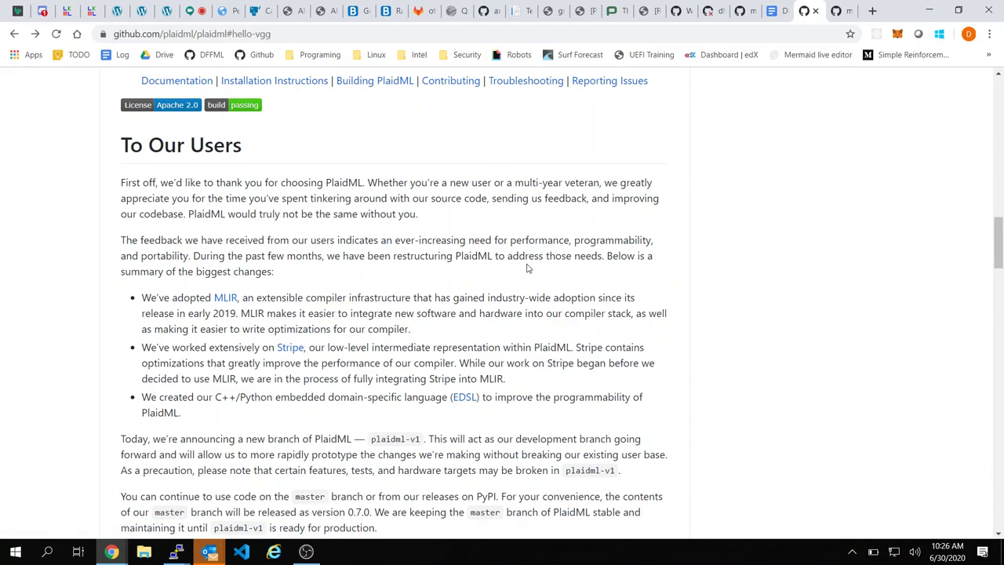
pyautogui.scroll(-20, 278, 314)
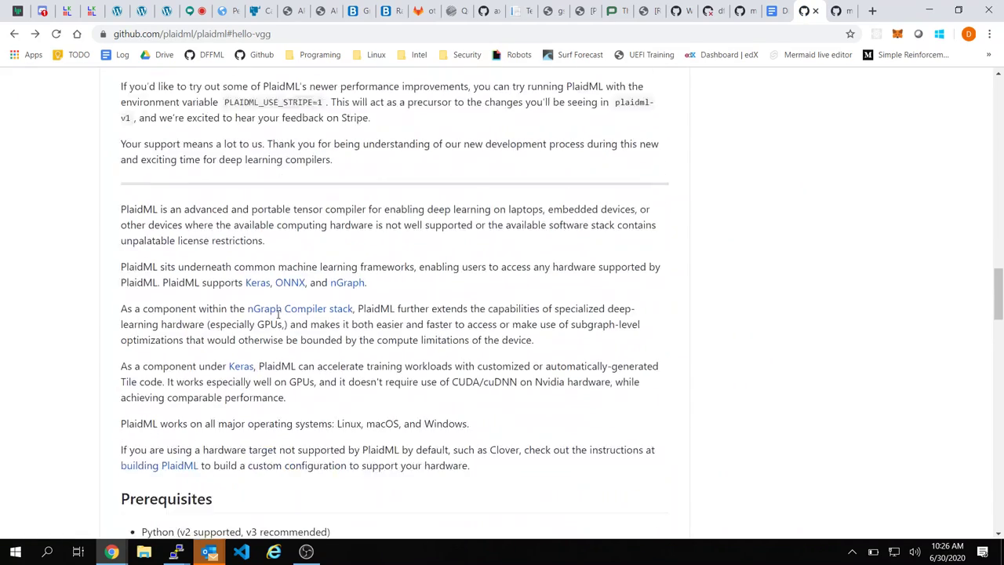
pyautogui.scroll(-2, 278, 318)
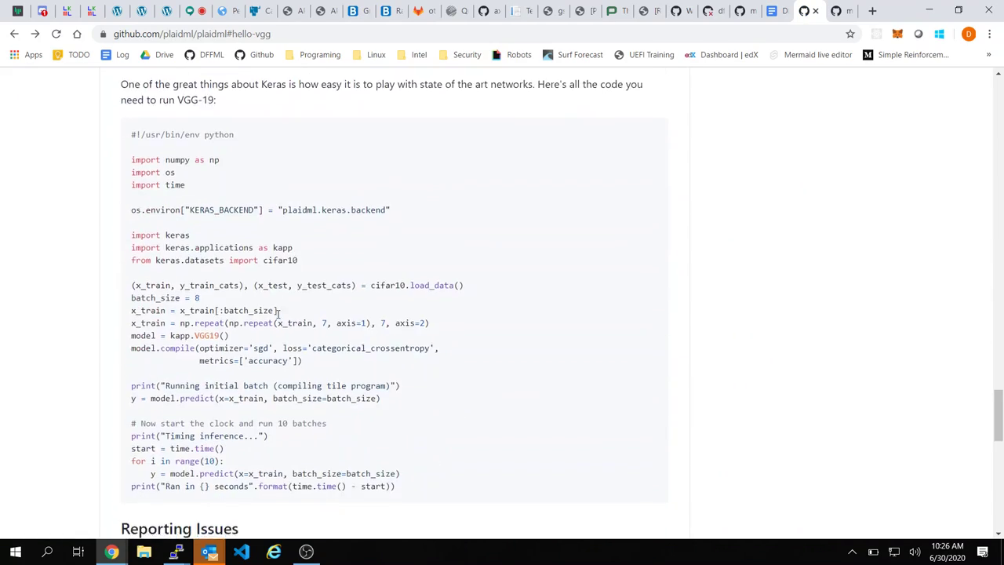
# Step: Examine the KERAS_BACKEND environment setting in the Hello VGG code and the README's validated hardware and networks lists
pyautogui.moveTo(405, 213); pyautogui.dragTo(118, 212)
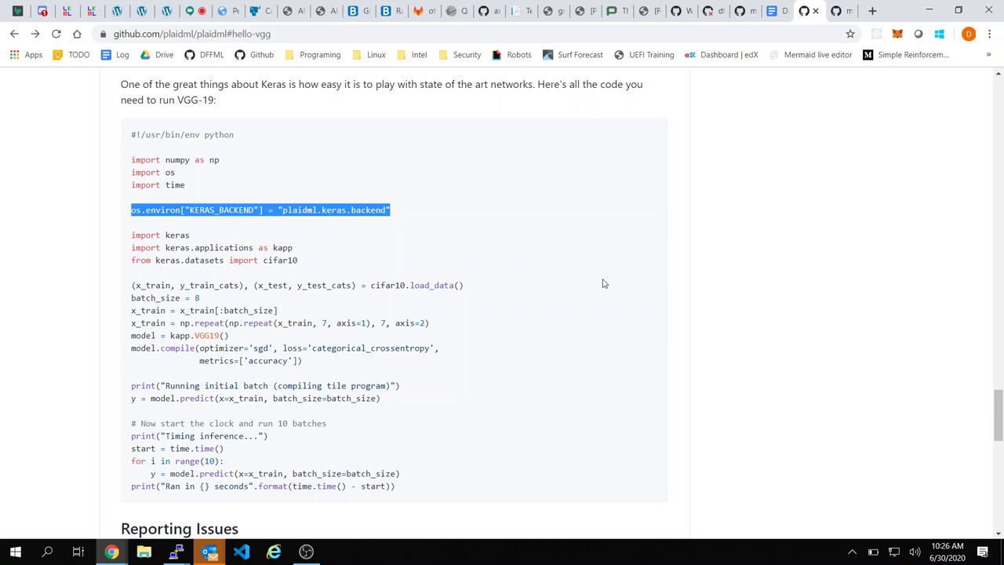
pyautogui.scroll(-5, 603, 284)
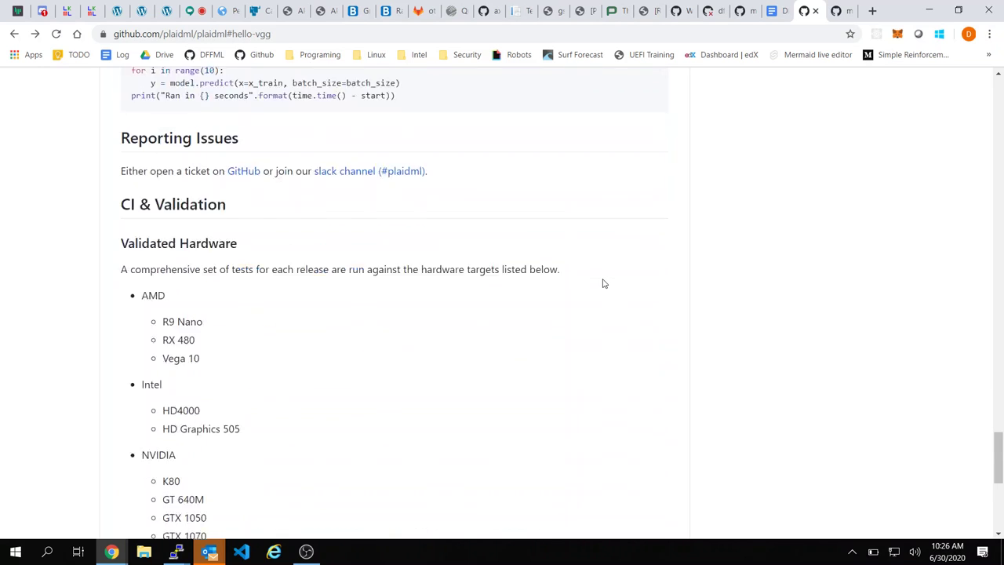
pyautogui.scroll(-5, 603, 283)
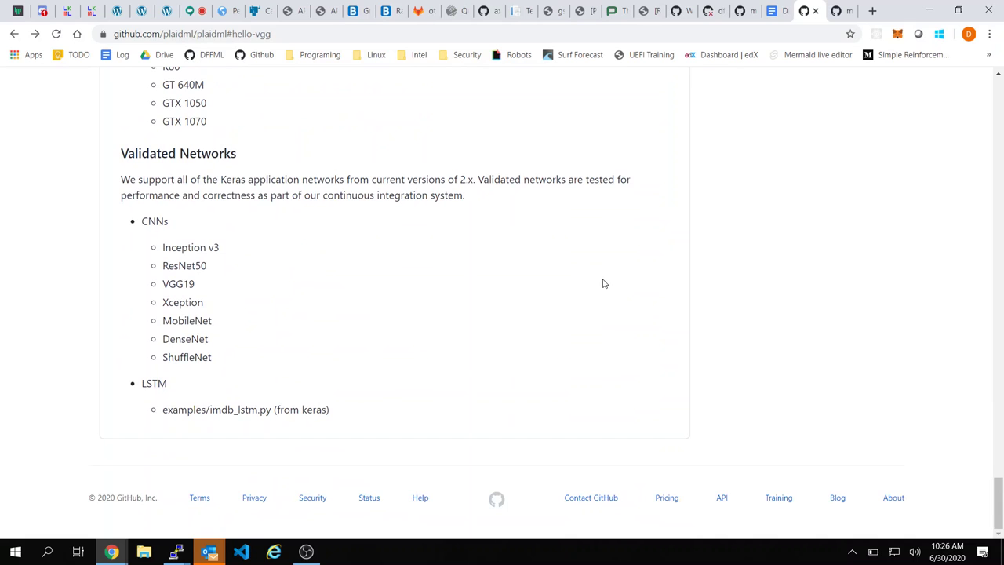
pyautogui.scroll(10, 603, 283)
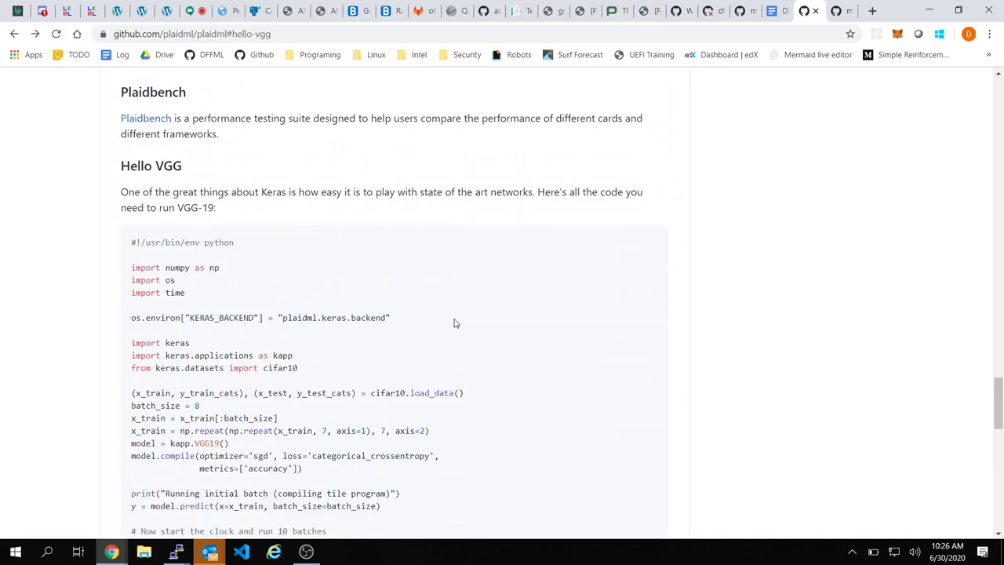
# Step: Read back through the README from Quick Start and the PlaidML overview up to the To Our Users section
pyautogui.scroll(2, 455, 322)
pyautogui.scroll(5, 454, 322)
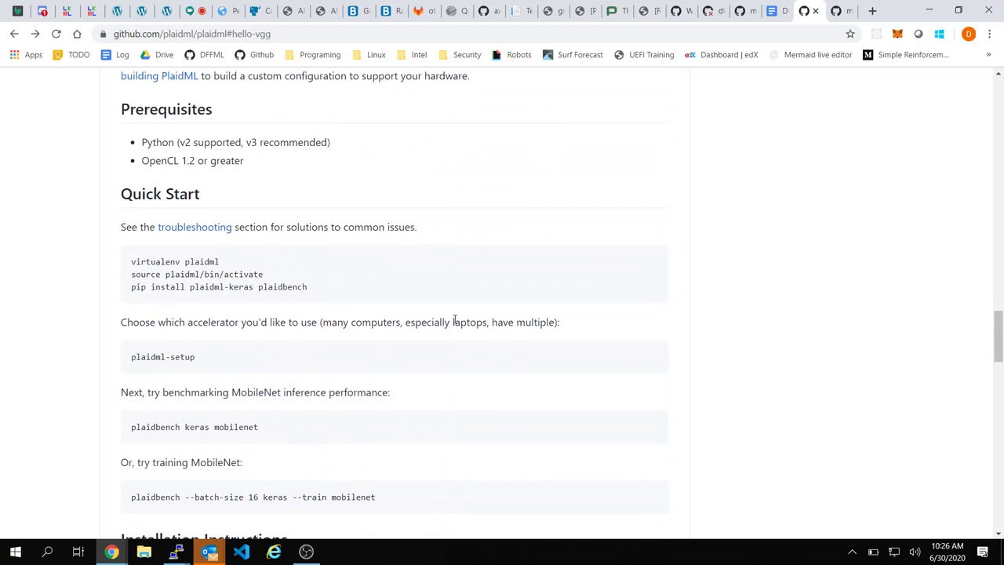
pyautogui.scroll(2, 454, 321)
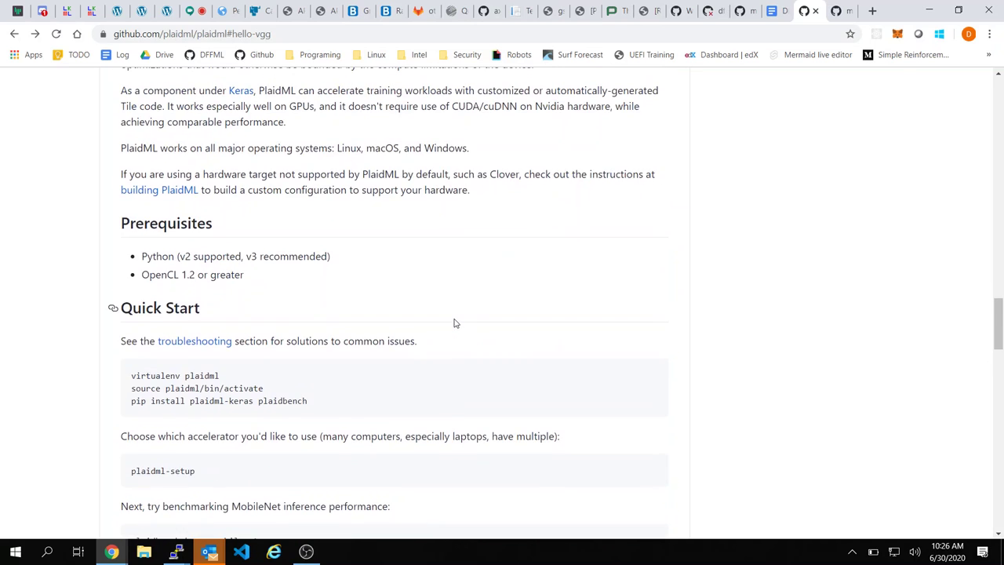
pyautogui.scroll(1, 454, 322)
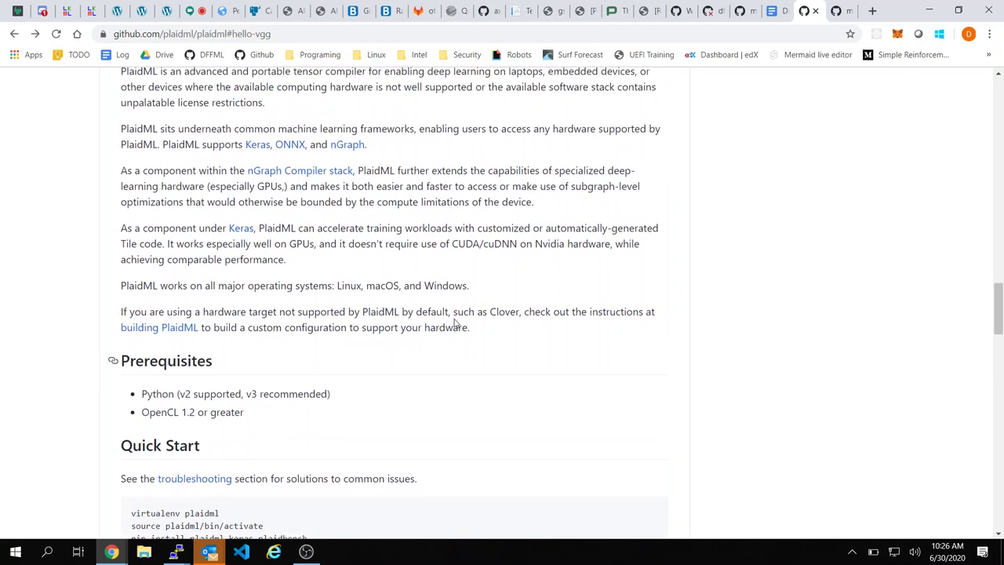
pyautogui.scroll(2, 454, 322)
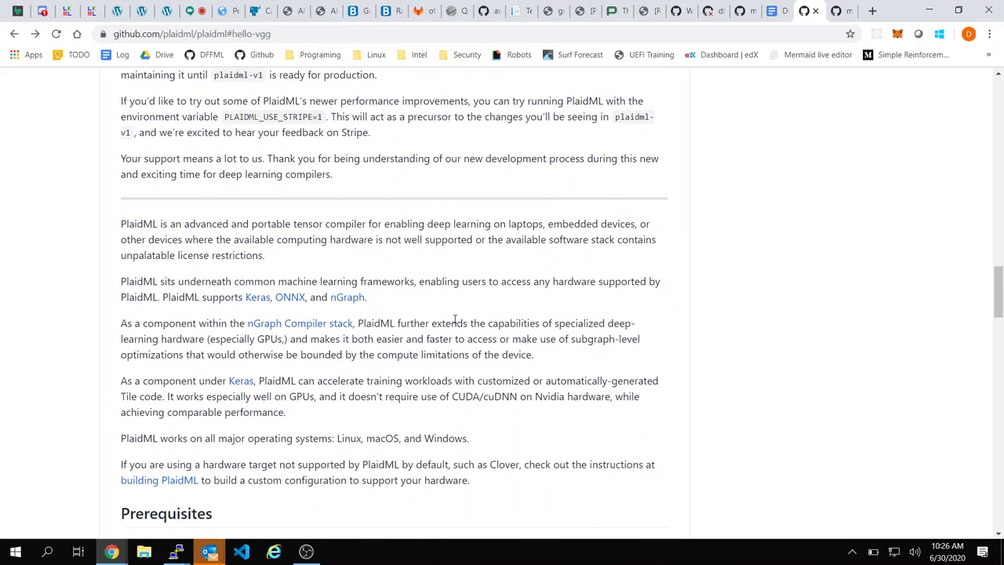
pyautogui.scroll(1, 455, 323)
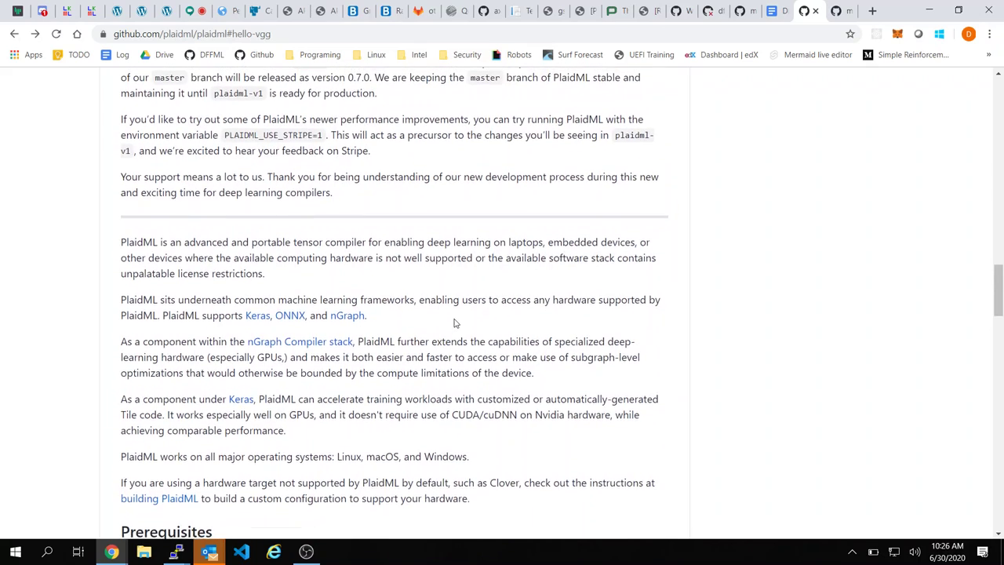
pyautogui.scroll(3, 455, 322)
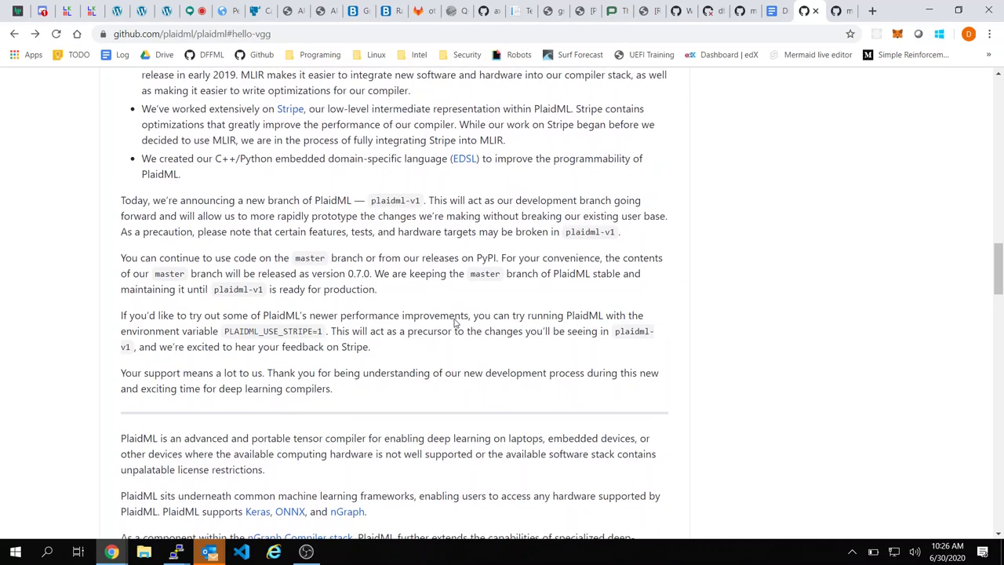
pyautogui.scroll(1, 455, 320)
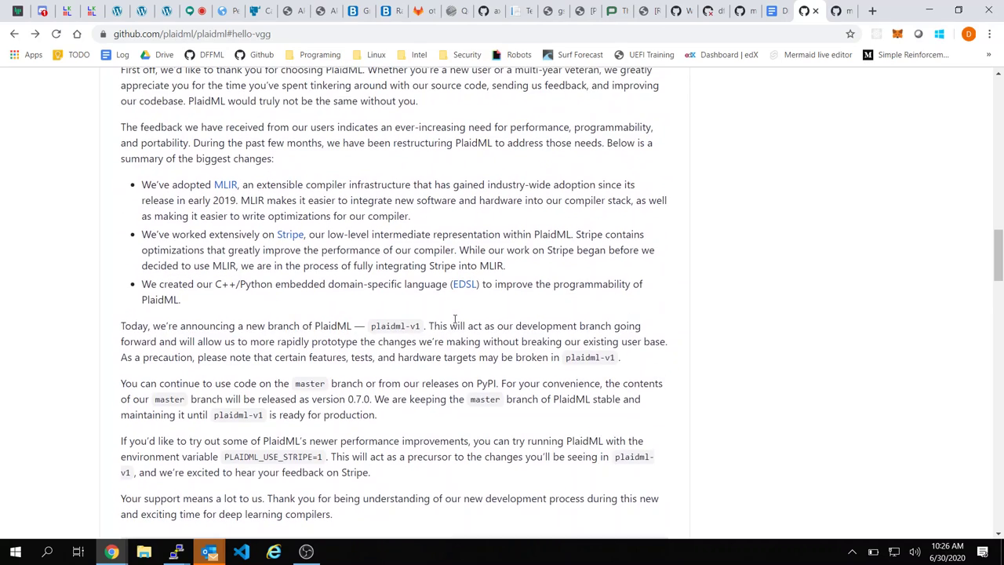
pyautogui.scroll(1, 317, 306)
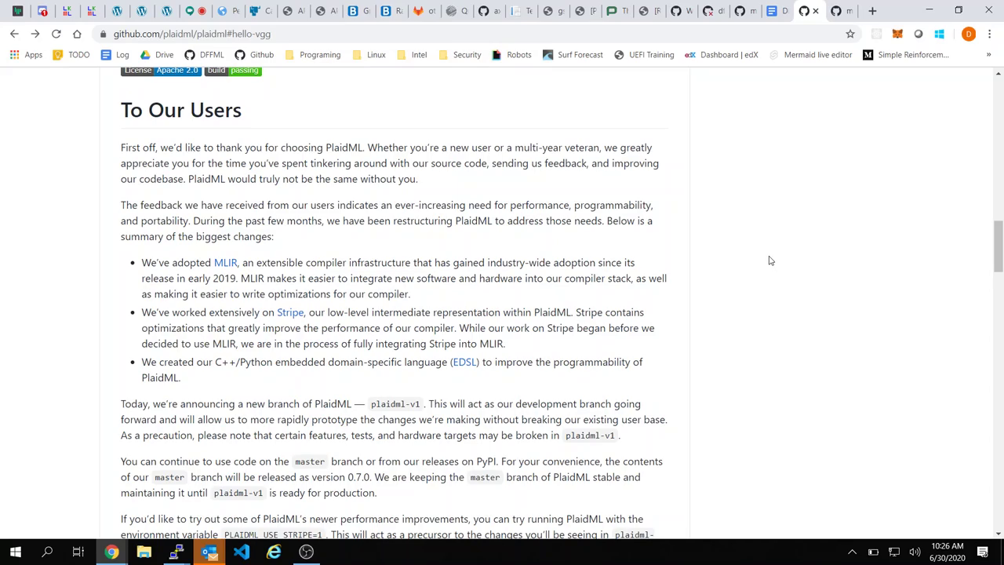
# Step: Review how PlaidML works under Keras in the overview, and read on through Quick Start and Installation Instructions to Validated Hardware
pyautogui.scroll(-1, 769, 260)
pyautogui.scroll(-5, 768, 259)
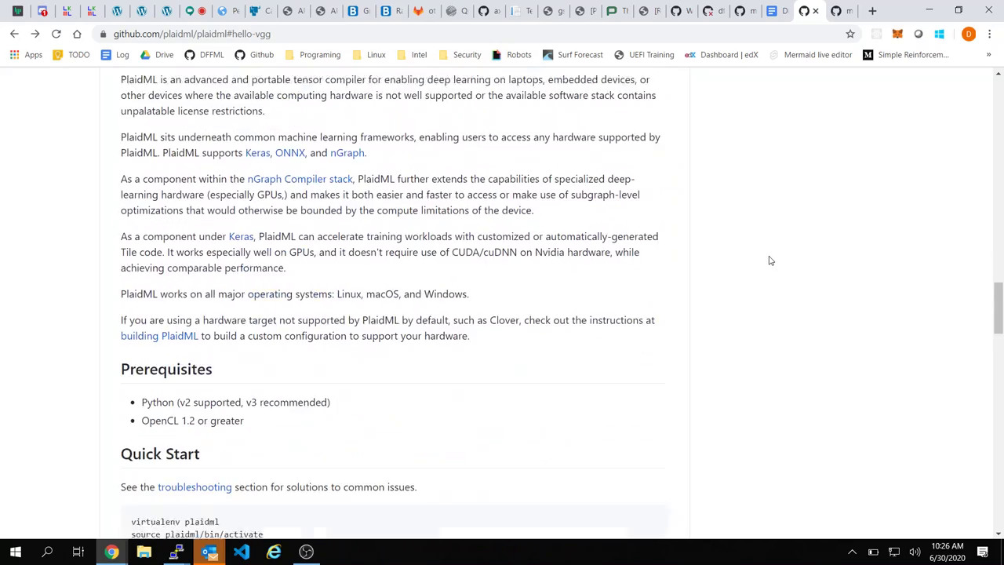
pyautogui.scroll(1, 768, 259)
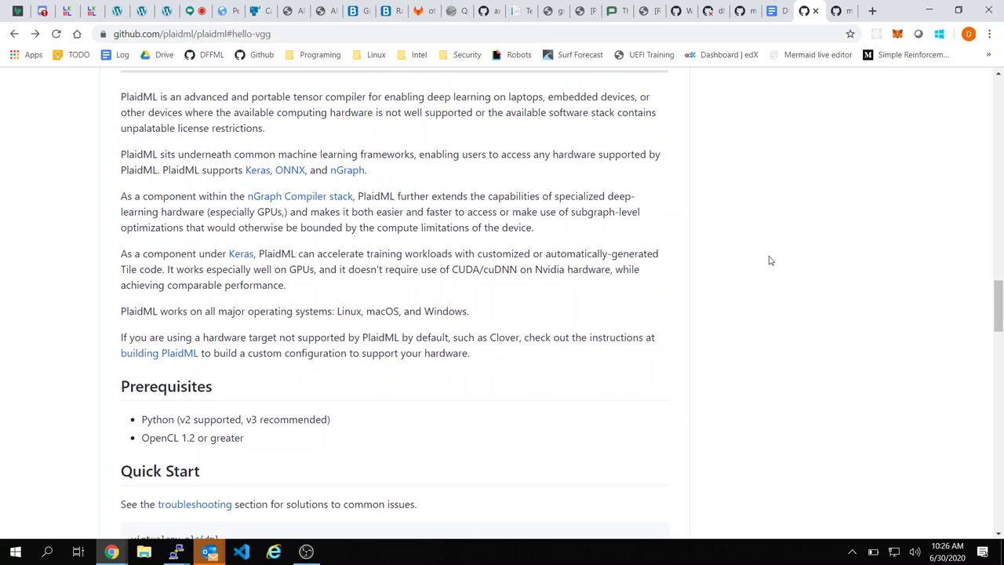
pyautogui.scroll(-1, 768, 260)
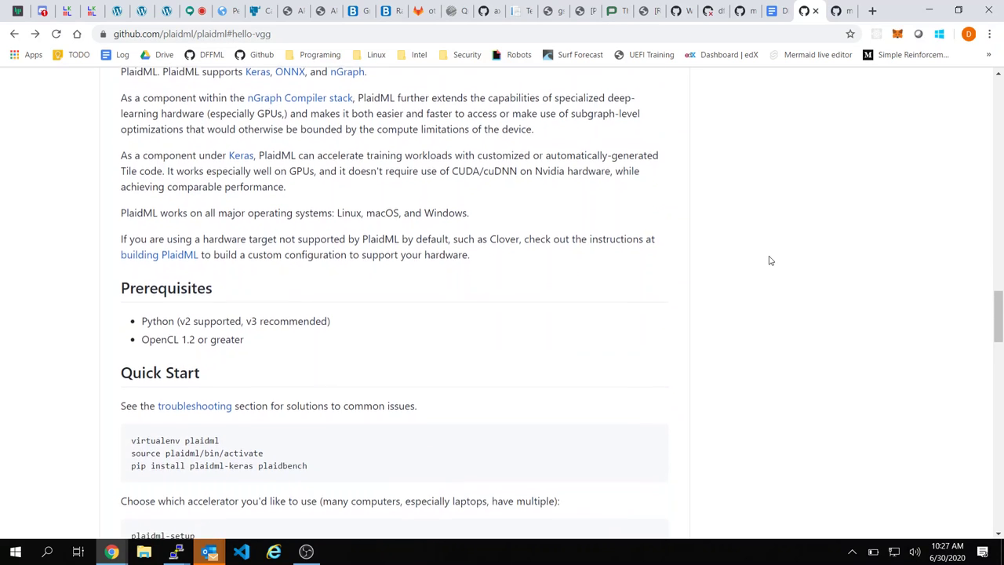
pyautogui.scroll(-1, 768, 259)
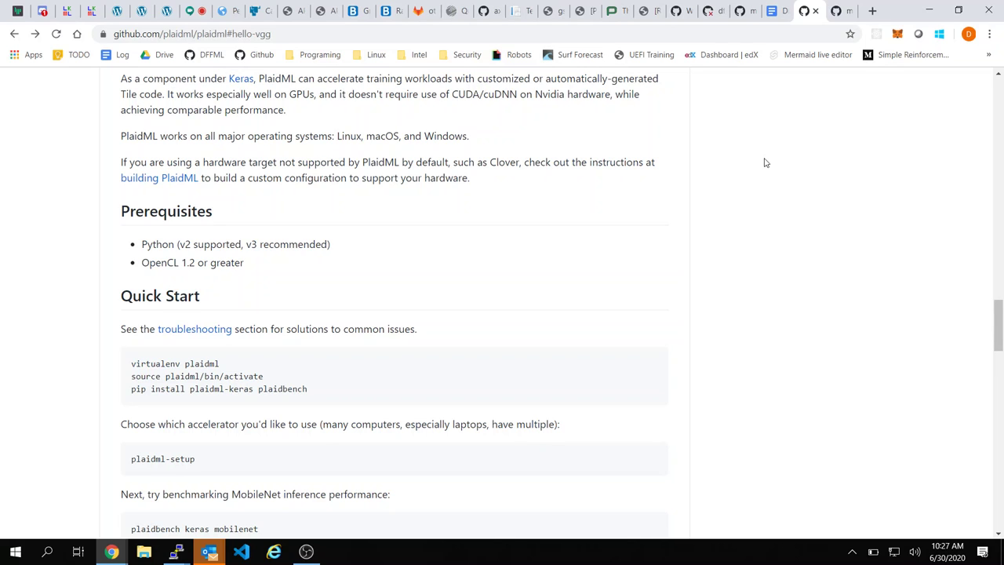
pyautogui.scroll(-3, 765, 162)
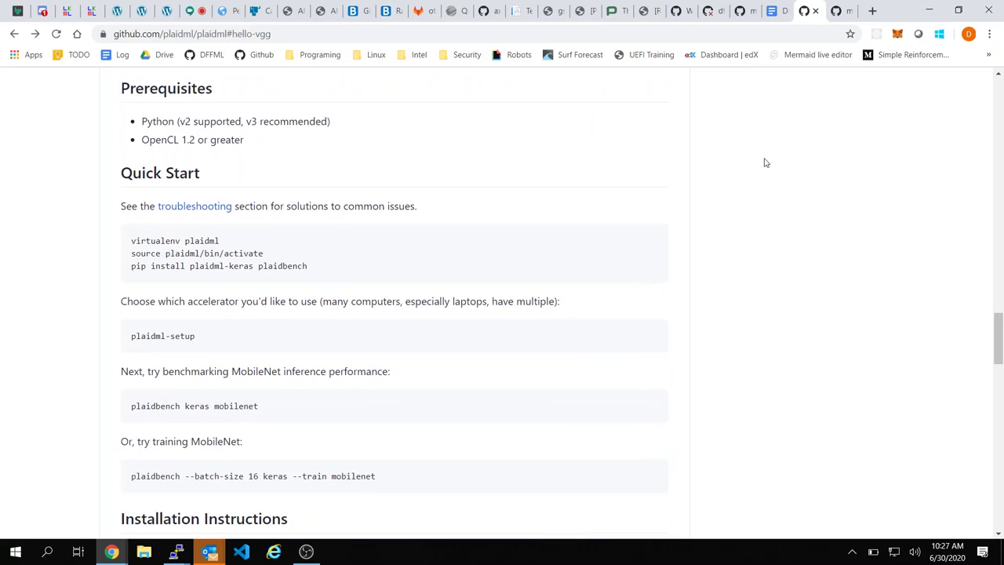
pyautogui.scroll(-3, 765, 162)
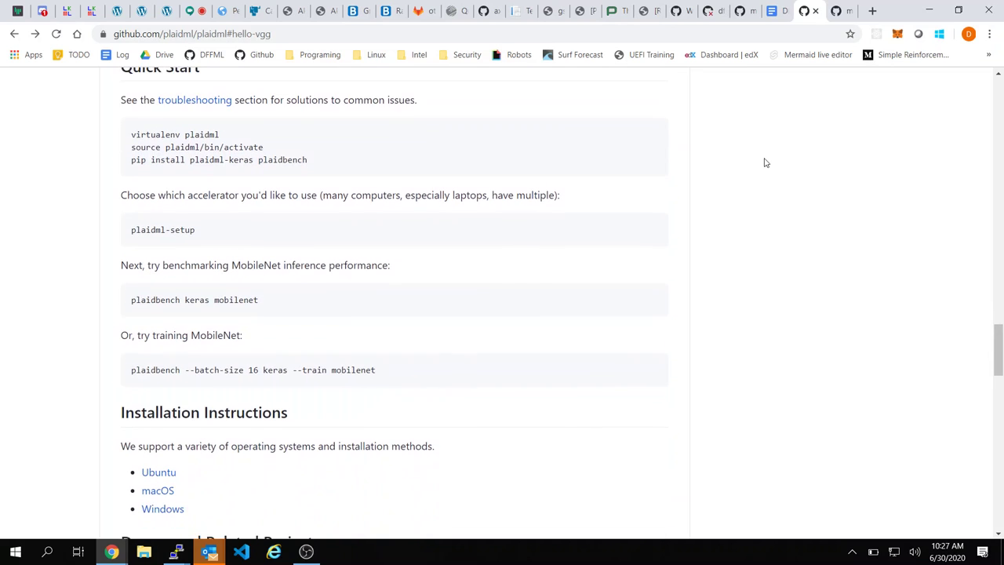
pyautogui.scroll(-5, 765, 162)
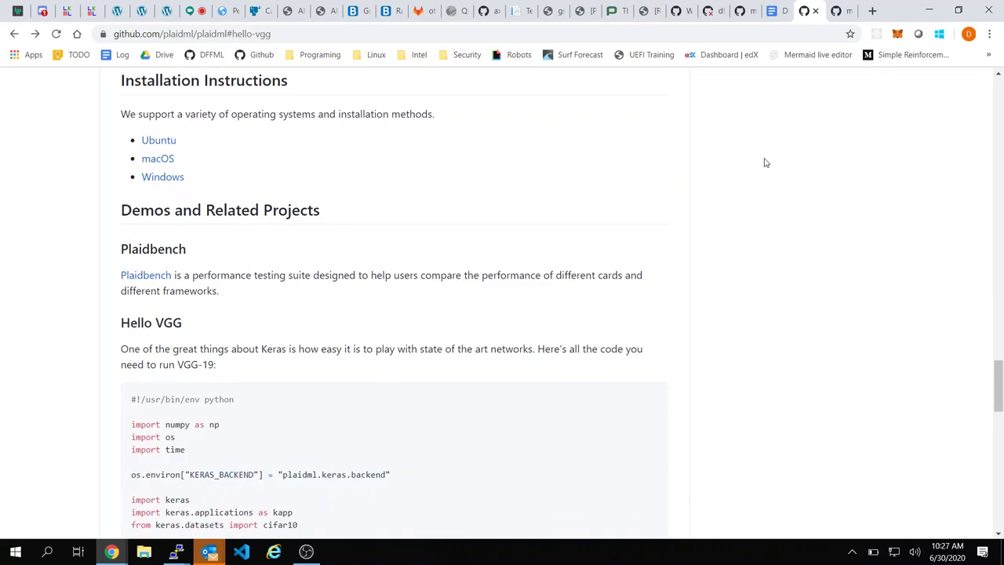
pyautogui.scroll(-4, 765, 162)
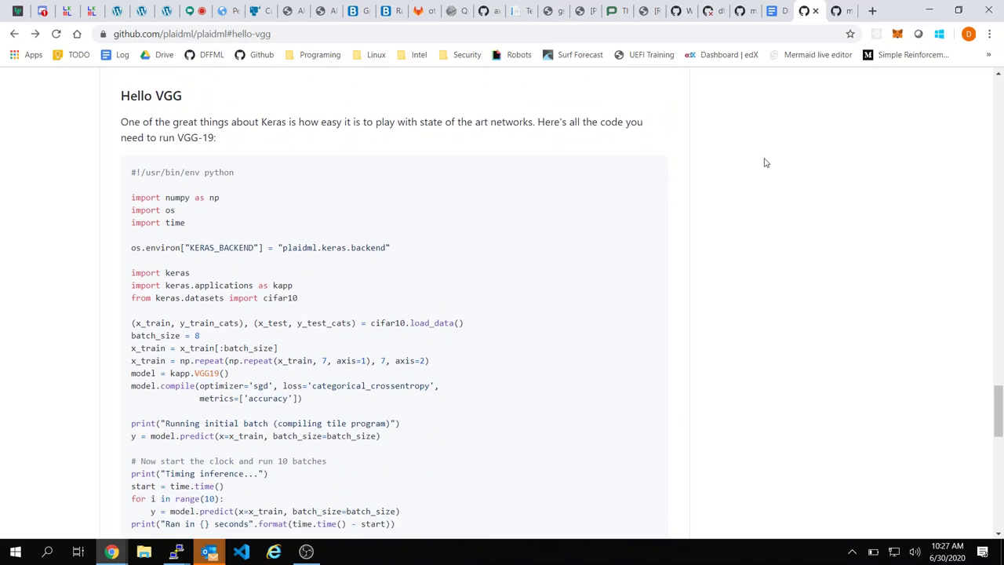
pyautogui.scroll(-6, 766, 162)
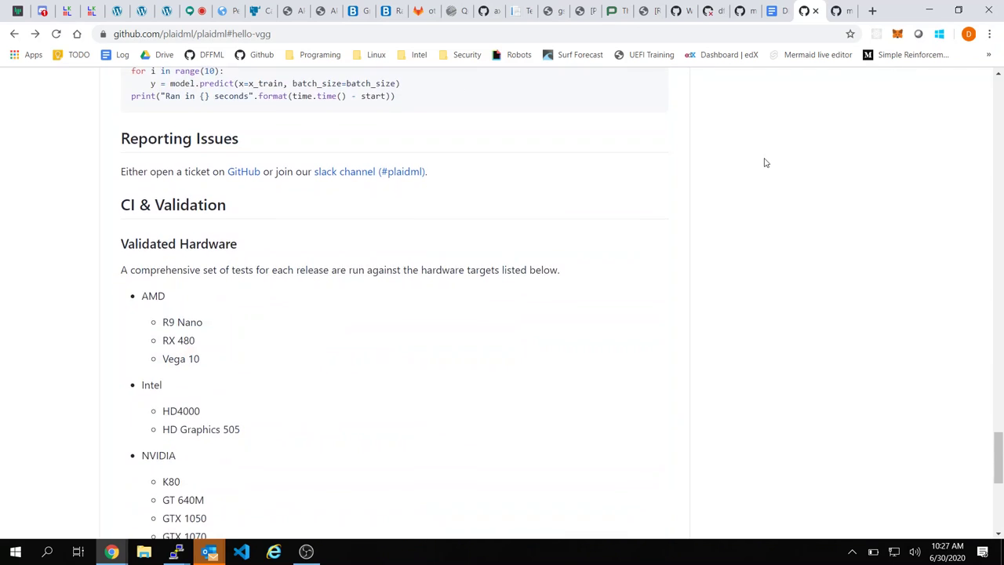
# Step: Examine the kapp.VGG19() model creation and the surrounding code in the Hello VGG example
pyautogui.scroll(4, 766, 163)
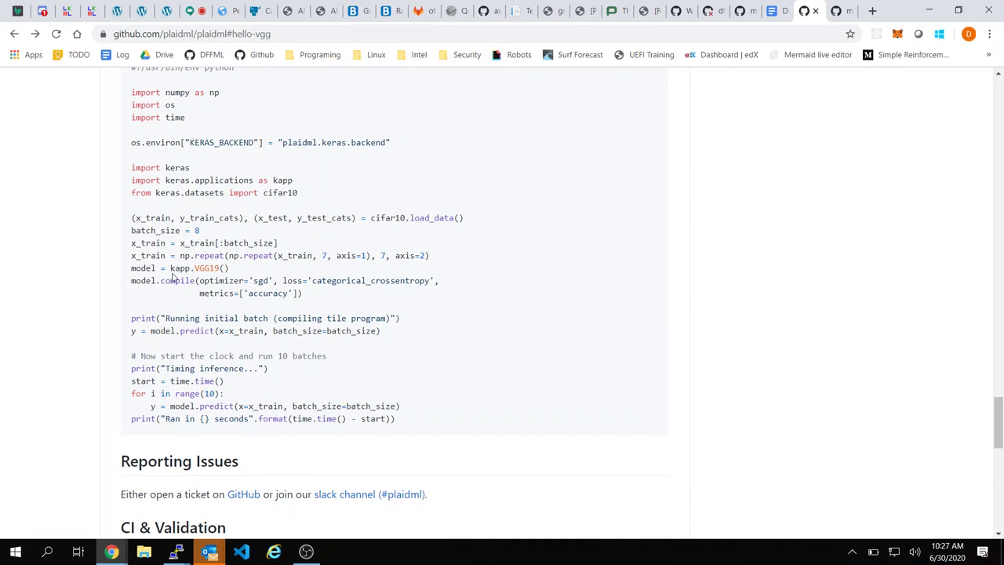
pyautogui.click(247, 270)
pyautogui.scroll(-1, 523, 272)
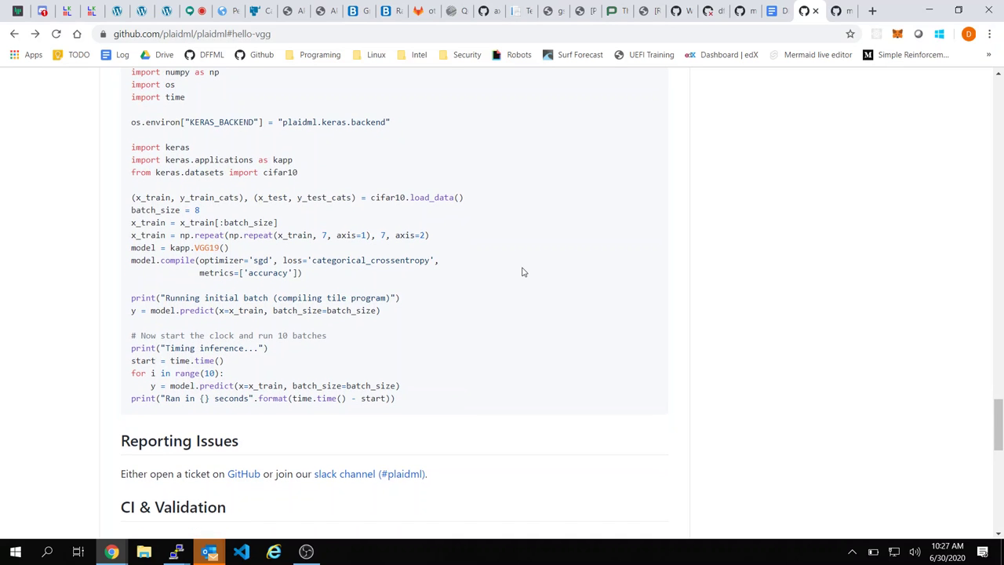
pyautogui.scroll(-1, 523, 271)
pyautogui.scroll(2, 523, 271)
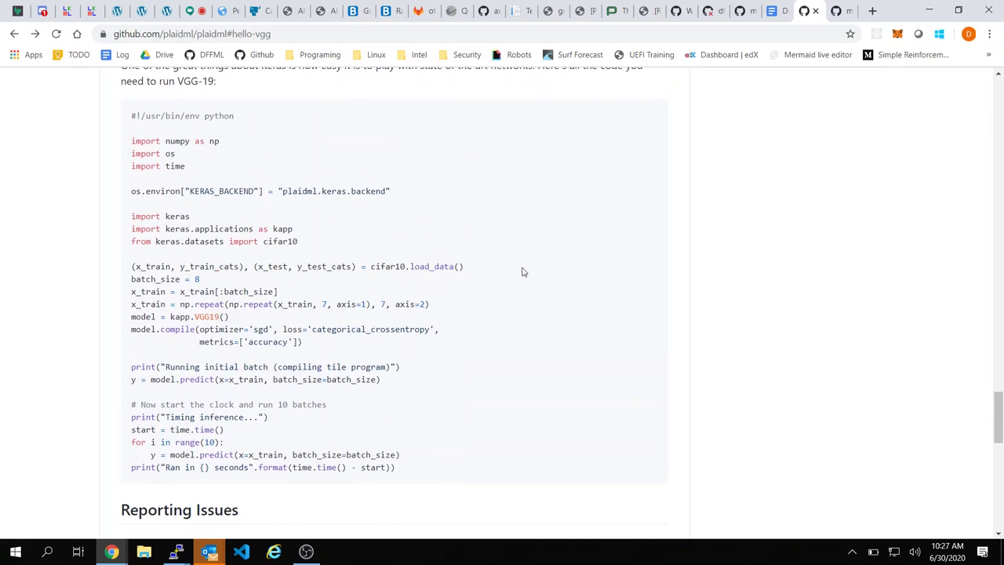
pyautogui.scroll(1, 523, 271)
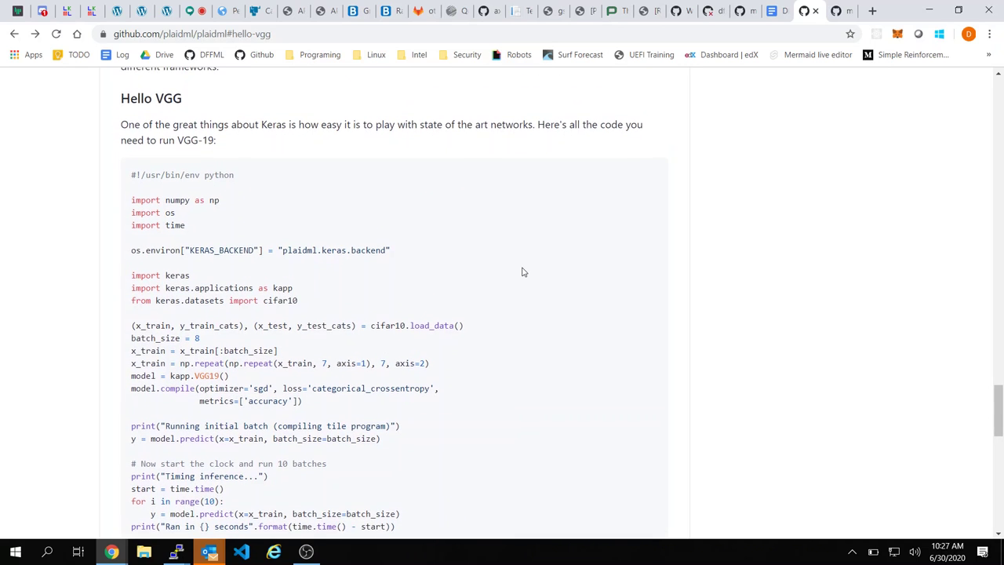
pyautogui.scroll(-3, 523, 271)
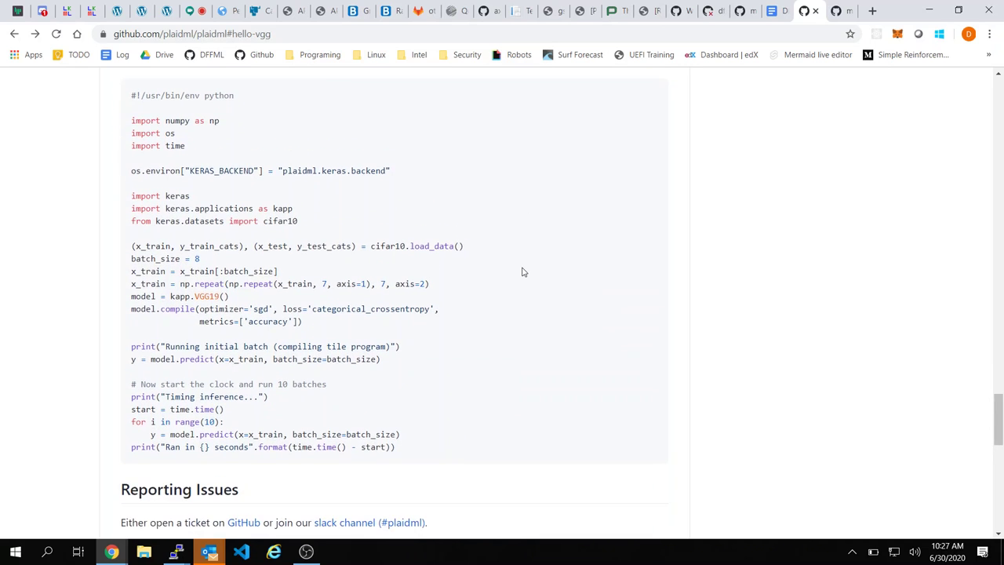
pyautogui.scroll(-1, 522, 272)
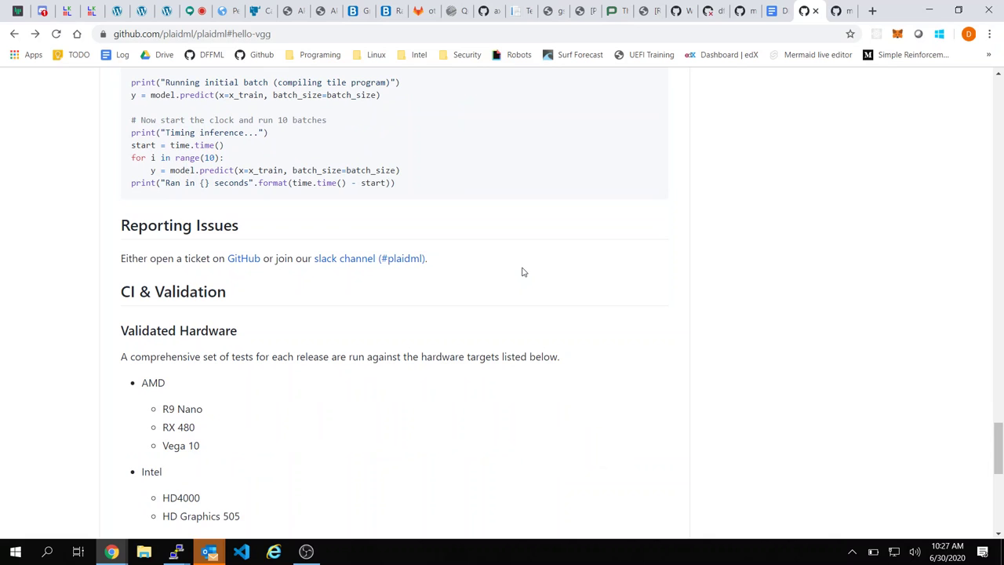
pyautogui.scroll(4, 523, 272)
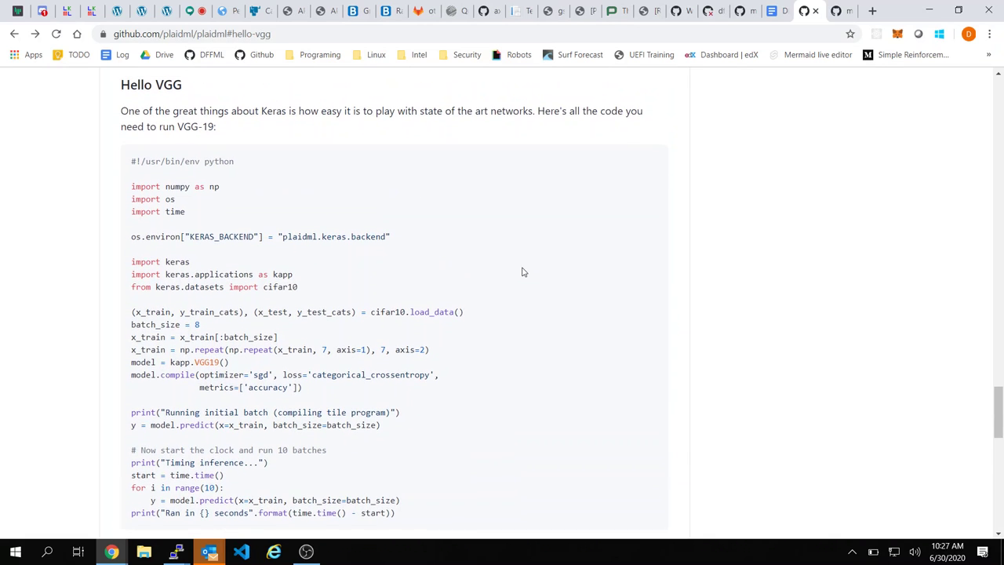
# Step: Recheck the Hello VGG code from the Keras imports through model creation and compilation to the timed prediction loop
pyautogui.scroll(-1, 523, 271)
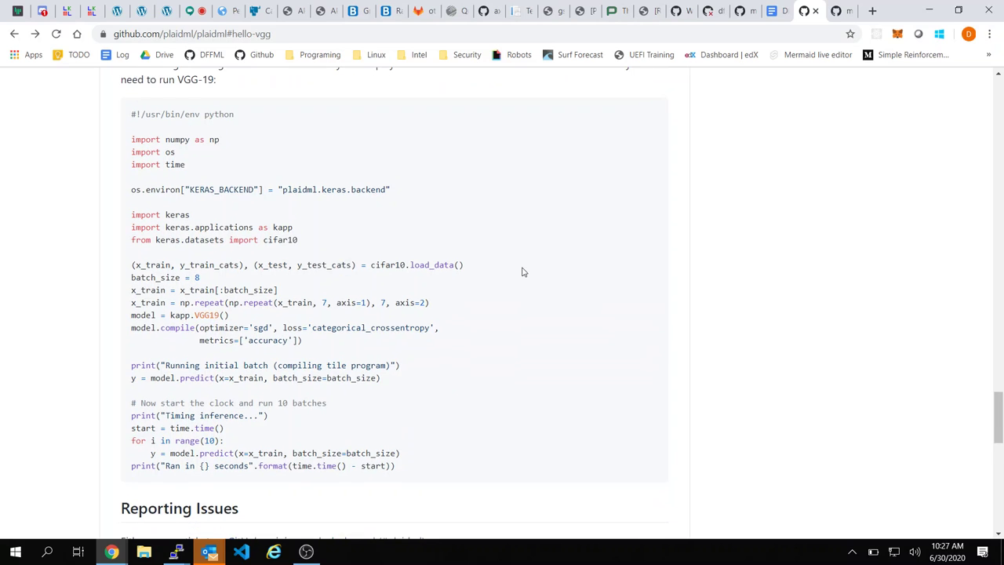
pyautogui.scroll(-1, 523, 272)
pyautogui.scroll(-1, 523, 272)
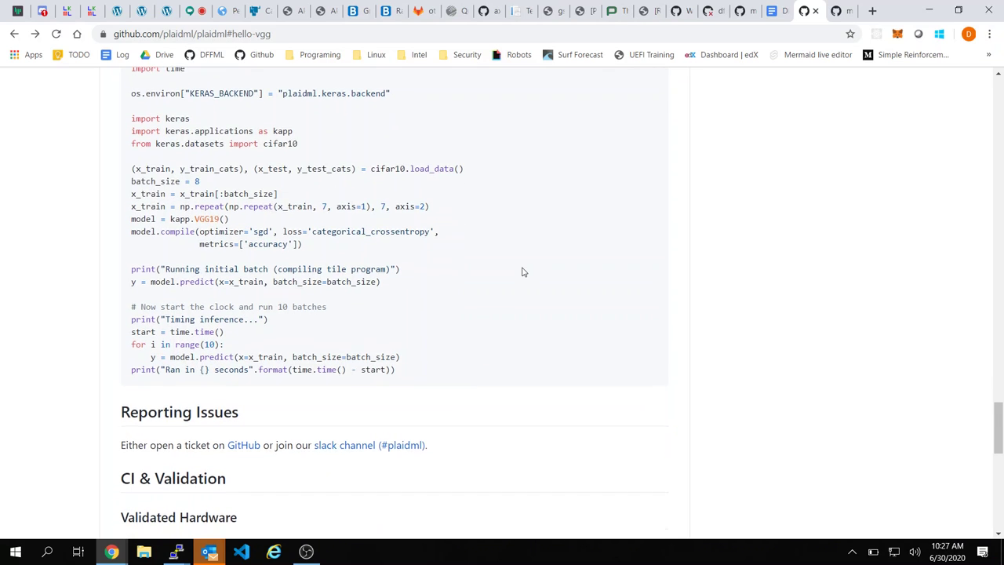
pyautogui.scroll(-1, 523, 271)
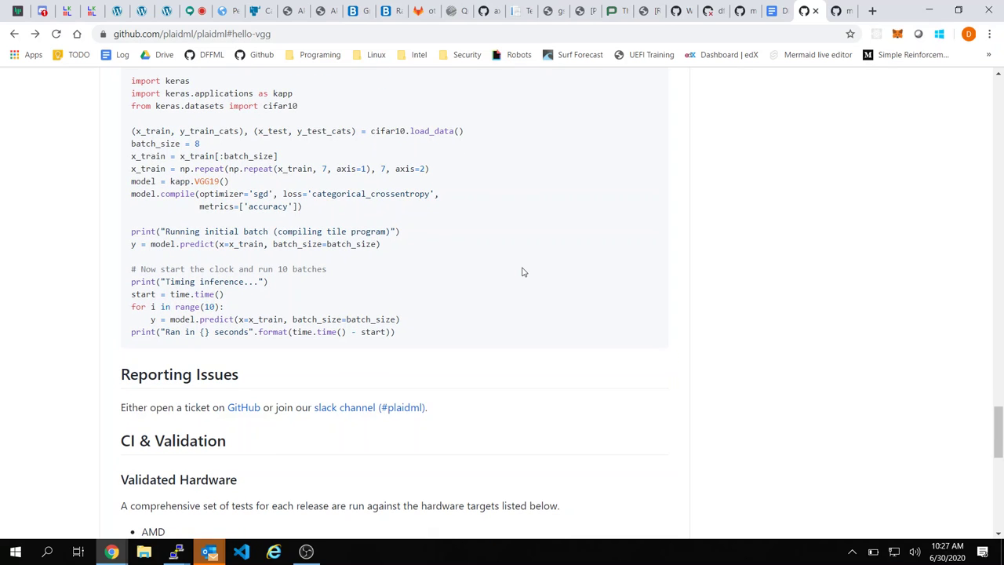
pyautogui.scroll(-1, 594, 258)
pyautogui.scroll(1, 593, 257)
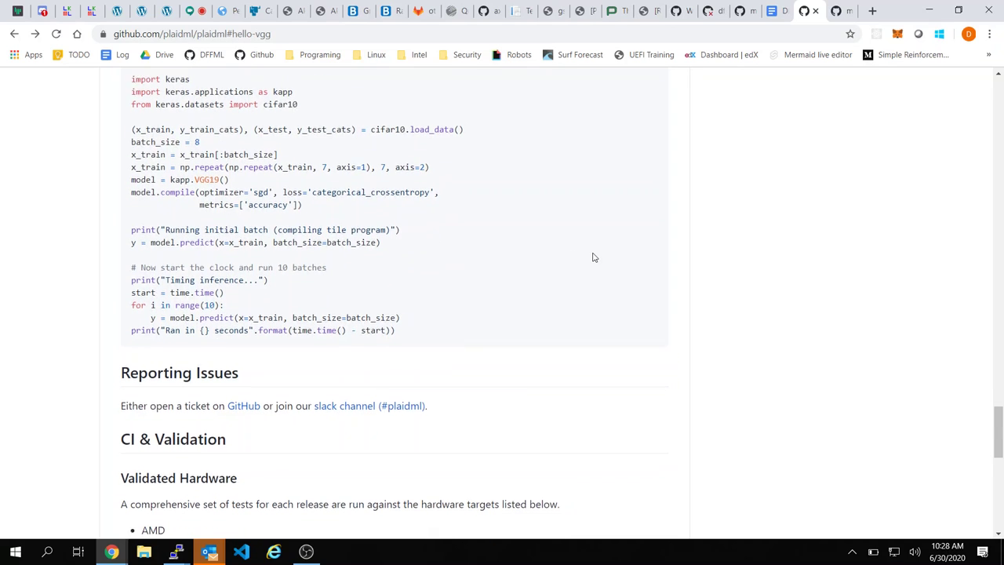
pyautogui.scroll(2, 593, 257)
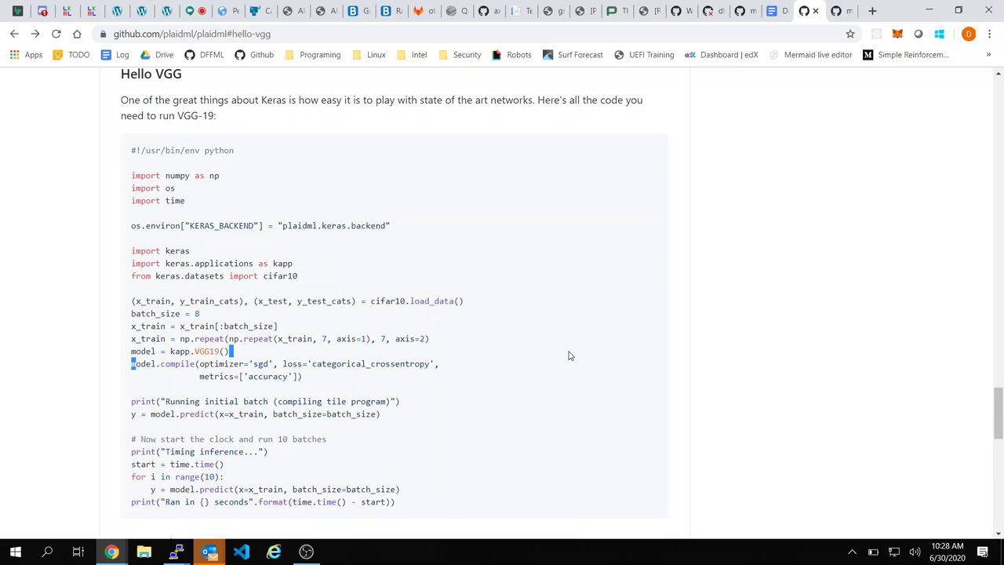
pyautogui.scroll(-1, 570, 356)
pyautogui.scroll(-1, 570, 355)
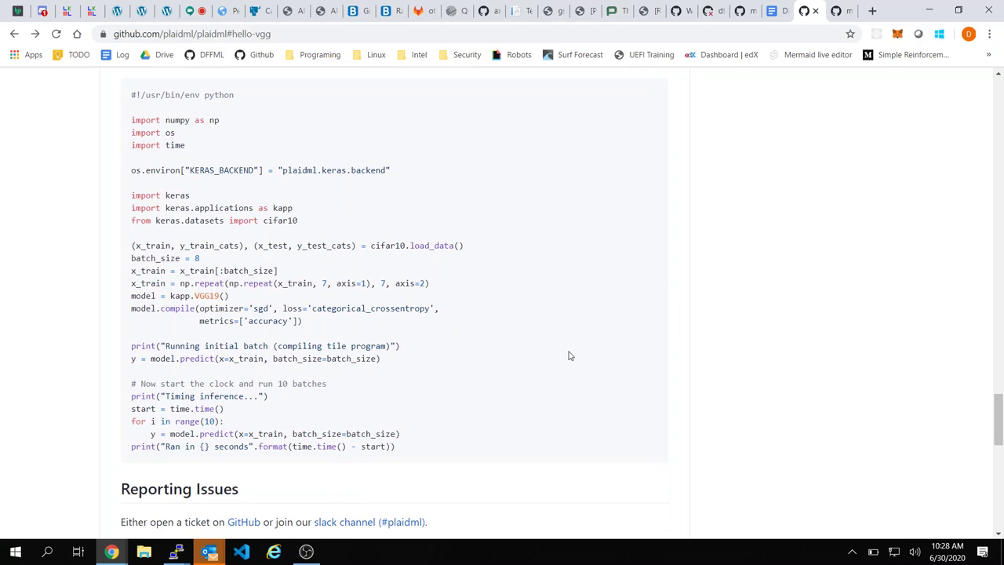
pyautogui.scroll(-1, 570, 356)
pyautogui.scroll(-4, 570, 355)
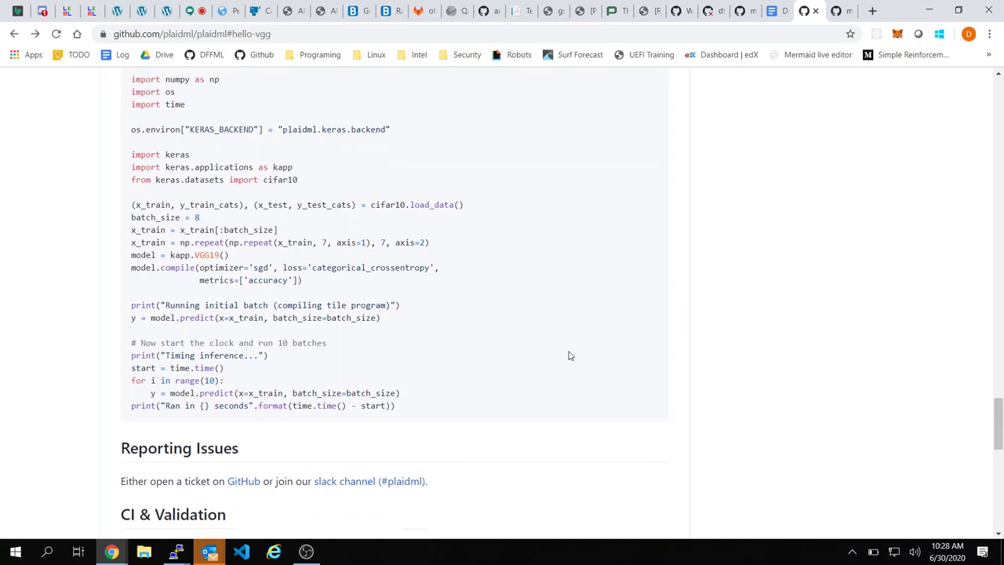
# Step: Switch to the weekly sync meeting minutes and add the top-level bullet "We need to plan out how to wrap keras carefully" at the end
pyautogui.scroll(-4, 570, 355)
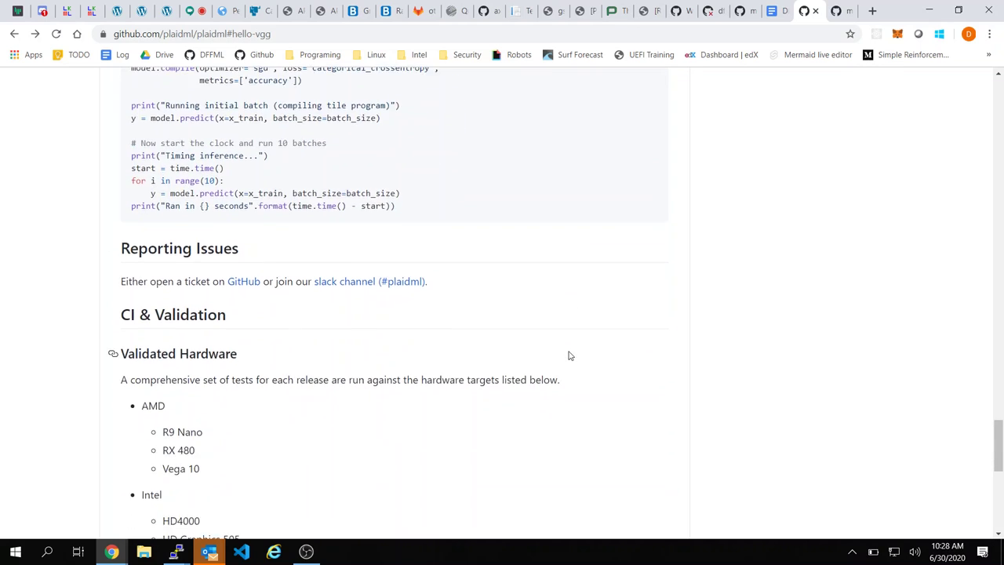
pyautogui.click(772, 10)
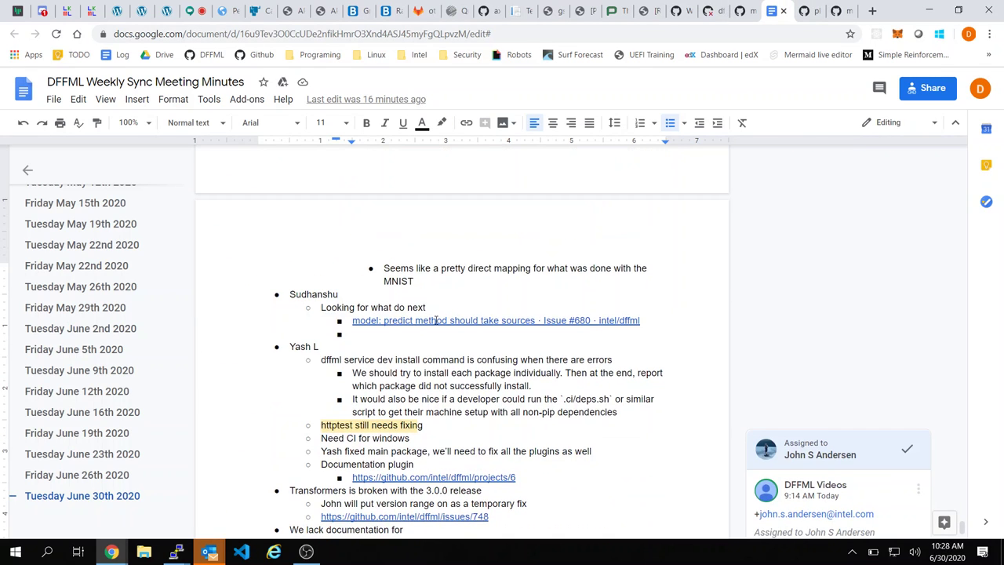
pyautogui.scroll(-3, 432, 316)
pyautogui.click(419, 356)
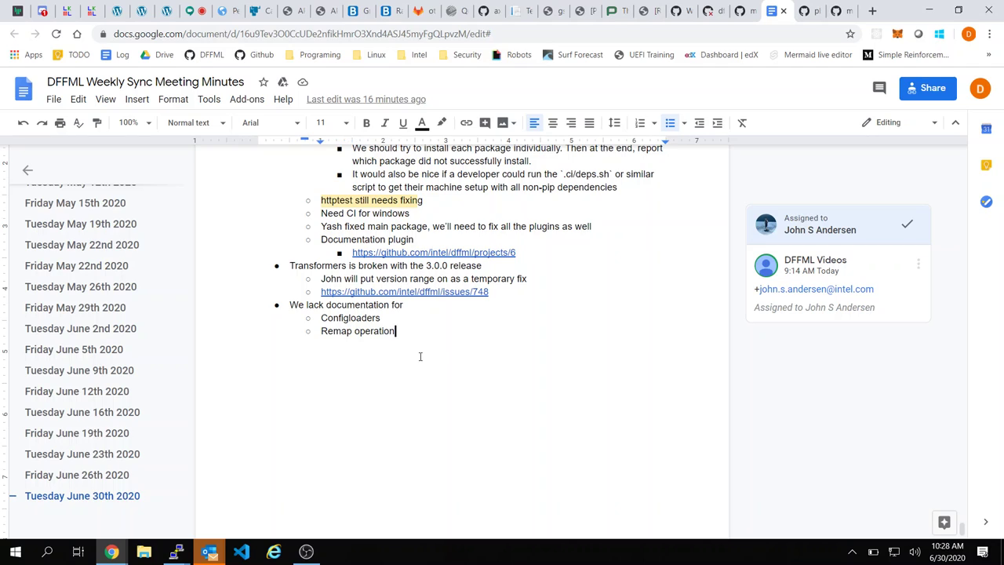
pyautogui.press('Return')
pyautogui.hotkey('shift', 'Tab')
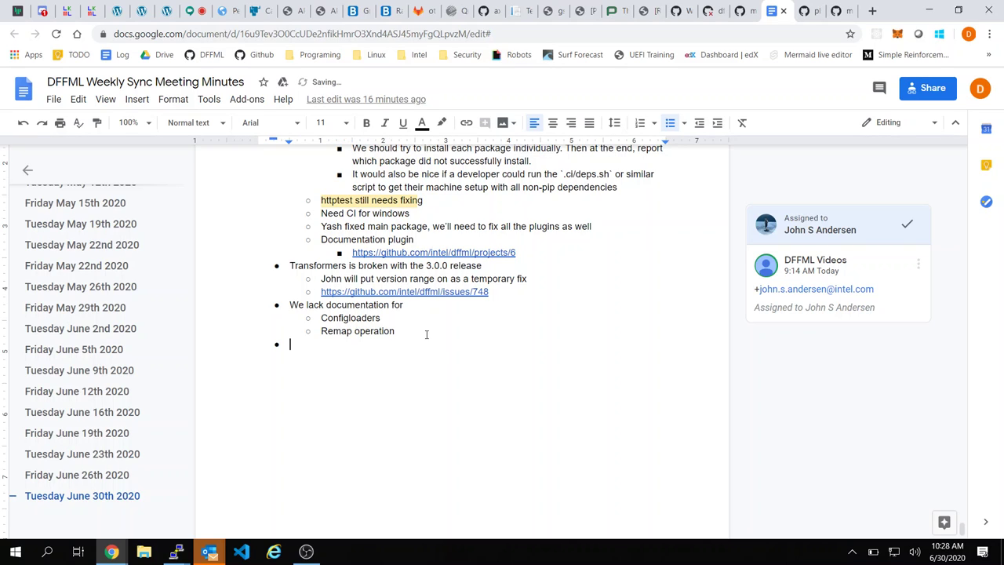
pyautogui.write('We need to ')
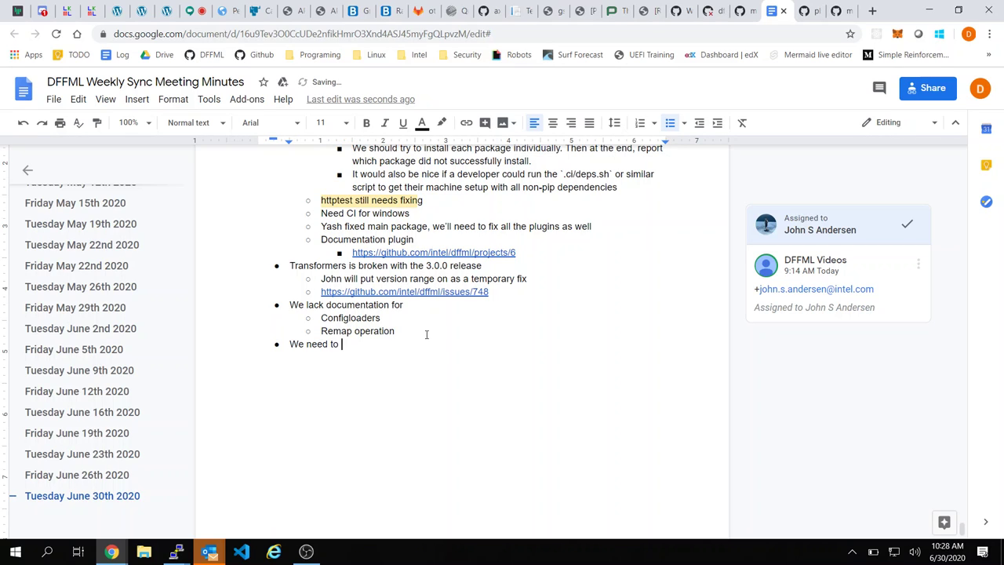
pyautogui.write('plan out how to wrap keras k')
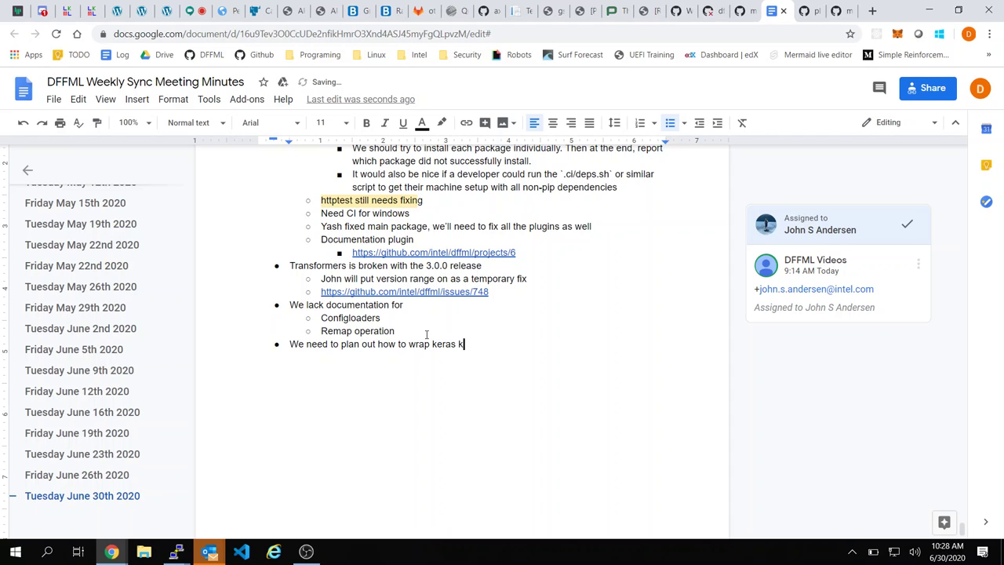
pyautogui.write('arefully')
# Step: Add the sub-bullet "This should be a separate discussion" under the keras item, correcting its spelling, and start another top-level bullet
pyautogui.press('Return')
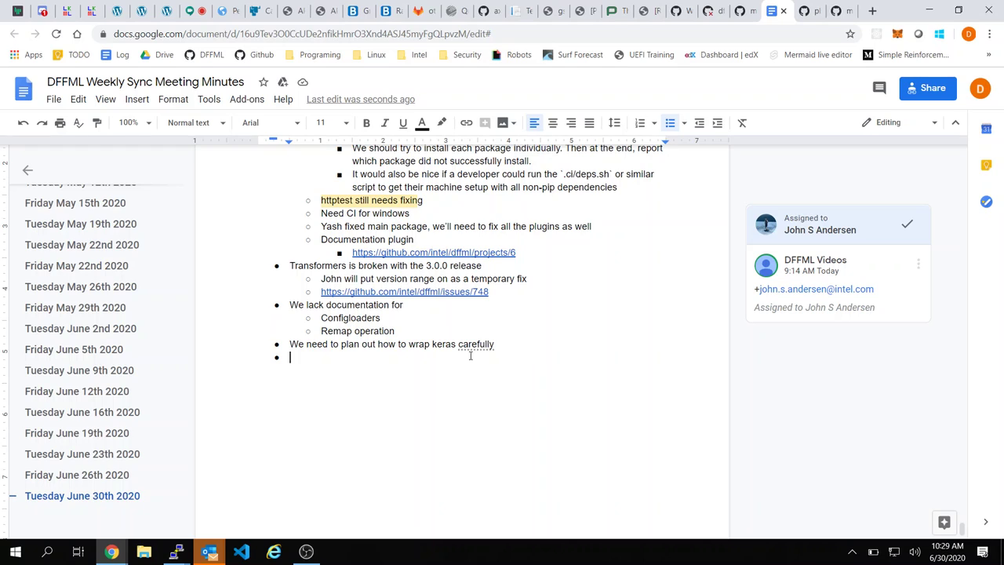
pyautogui.press('Tab')
pyautogui.write('This should be a ')
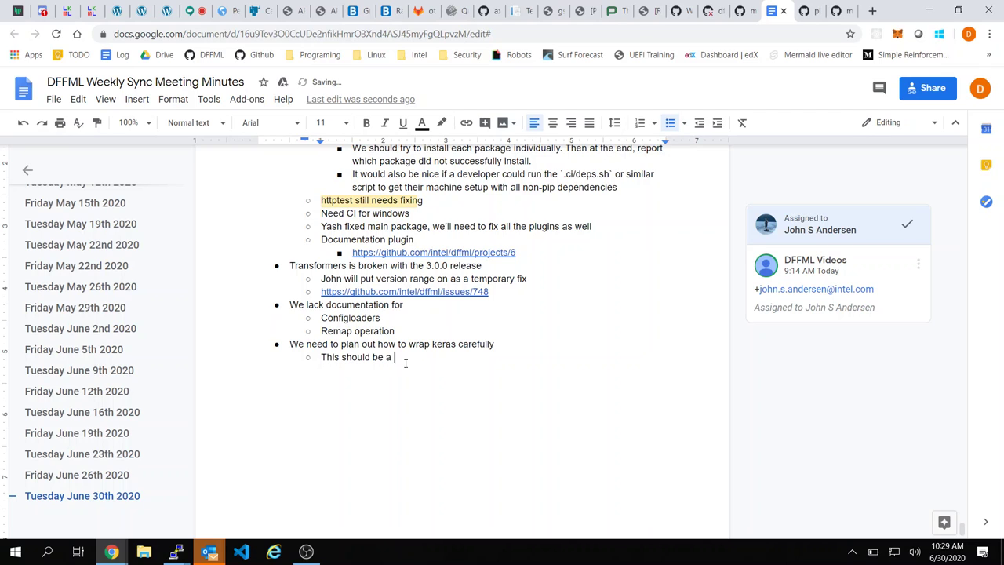
pyautogui.write('seperate discussion')
pyautogui.press('Return')
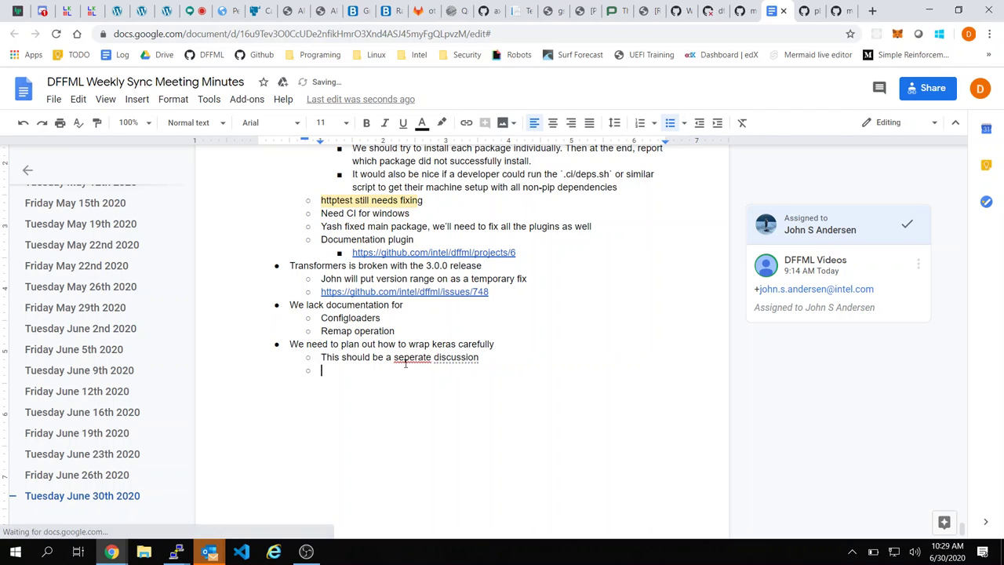
pyautogui.hotkey('shift', 'Tab')
pyautogui.rightClick(405, 359)
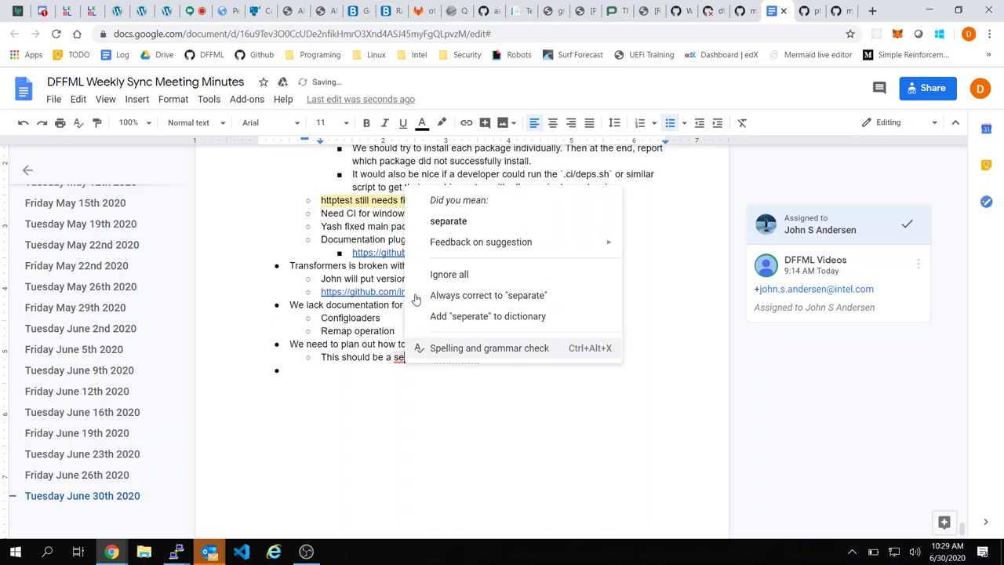
pyautogui.click(448, 221)
# Step: Return to the PlaidML issue, append "... see 2020-06-30 meeting minutes / recording" to the description's last line, and save it
pyautogui.click(808, 10)
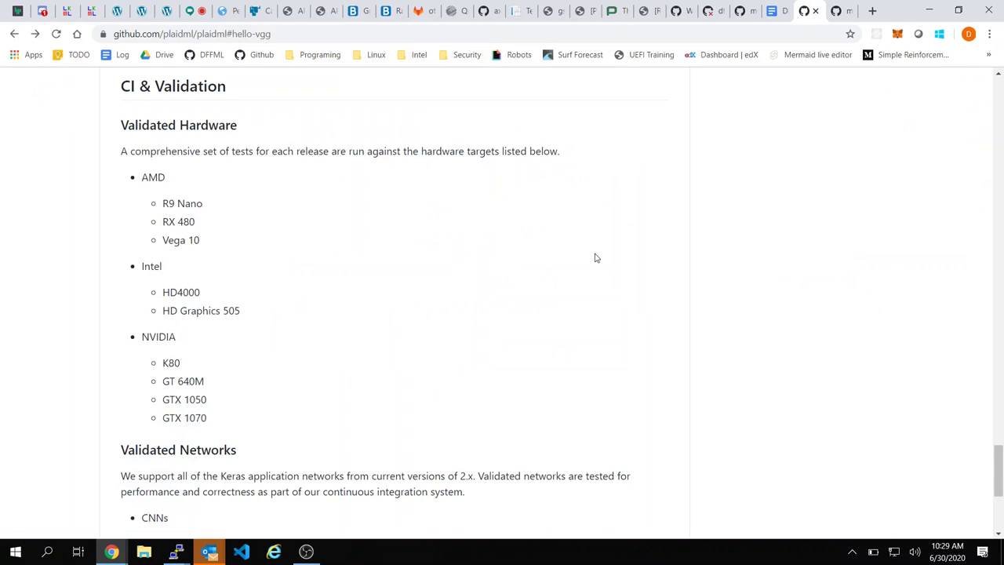
pyautogui.click(839, 10)
pyautogui.click(753, 9)
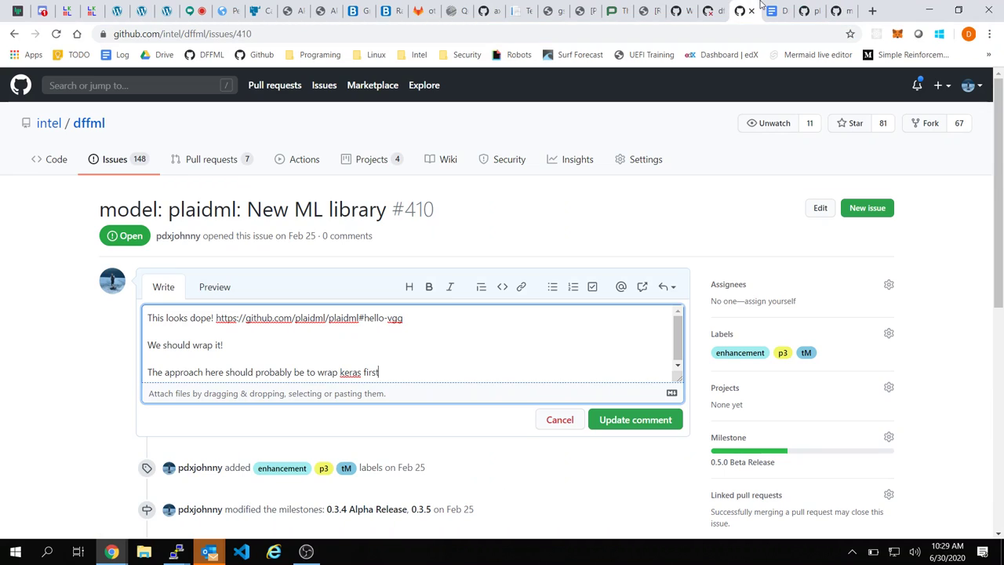
pyautogui.click(431, 357)
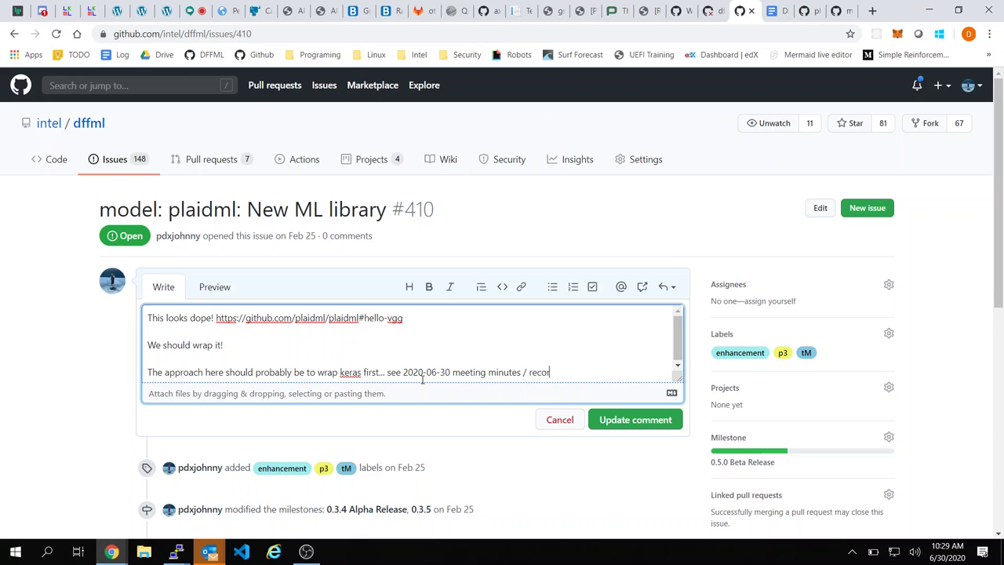
pyautogui.click(651, 421)
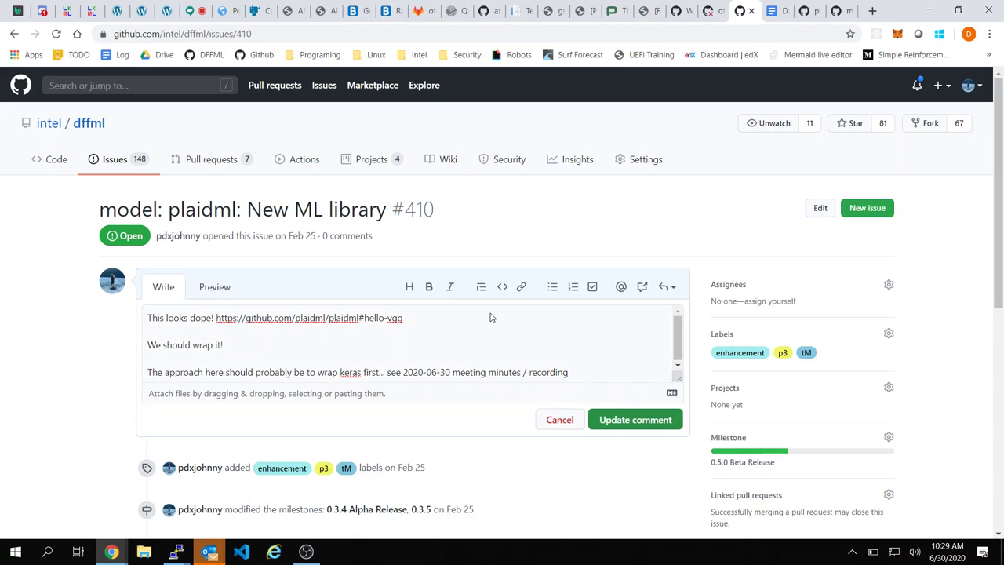
# Step: Close the PlaidML issue with the comment "Closing for now"
pyautogui.scroll(-3, 476, 314)
pyautogui.scroll(-2, 476, 314)
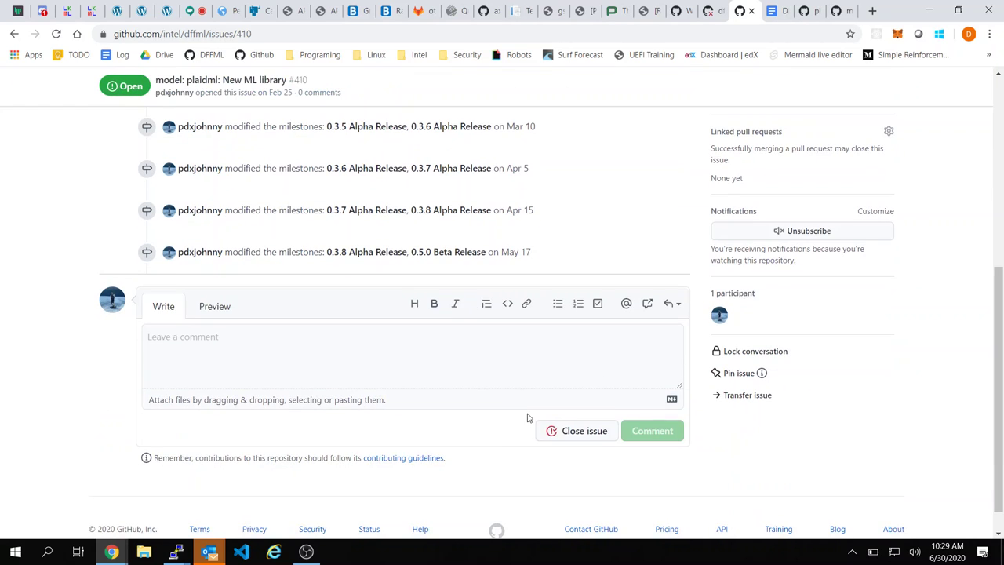
pyautogui.click(463, 374)
pyautogui.write('Closing for now')
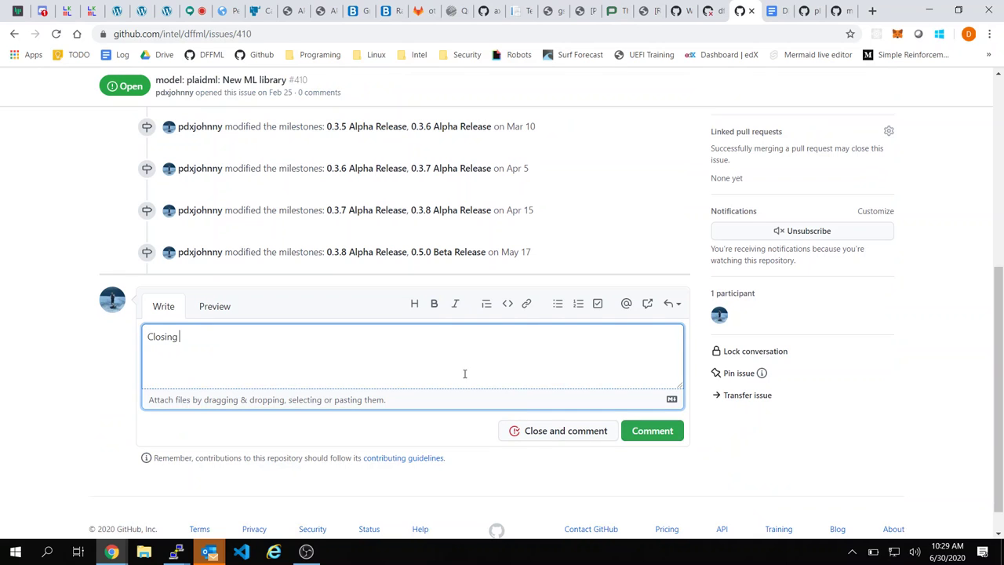
pyautogui.click(532, 433)
pyautogui.scroll(3, 557, 157)
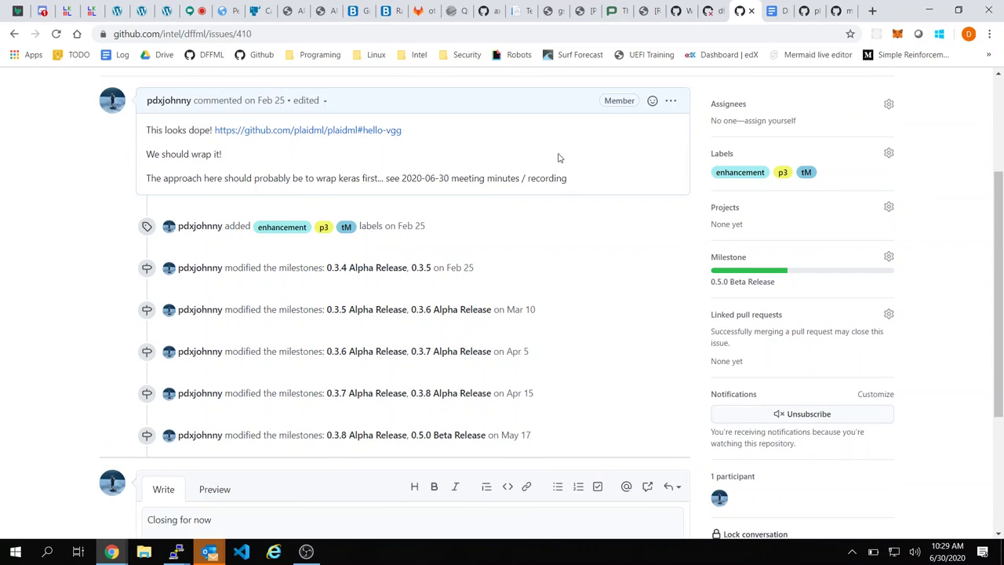
pyautogui.scroll(10, 558, 157)
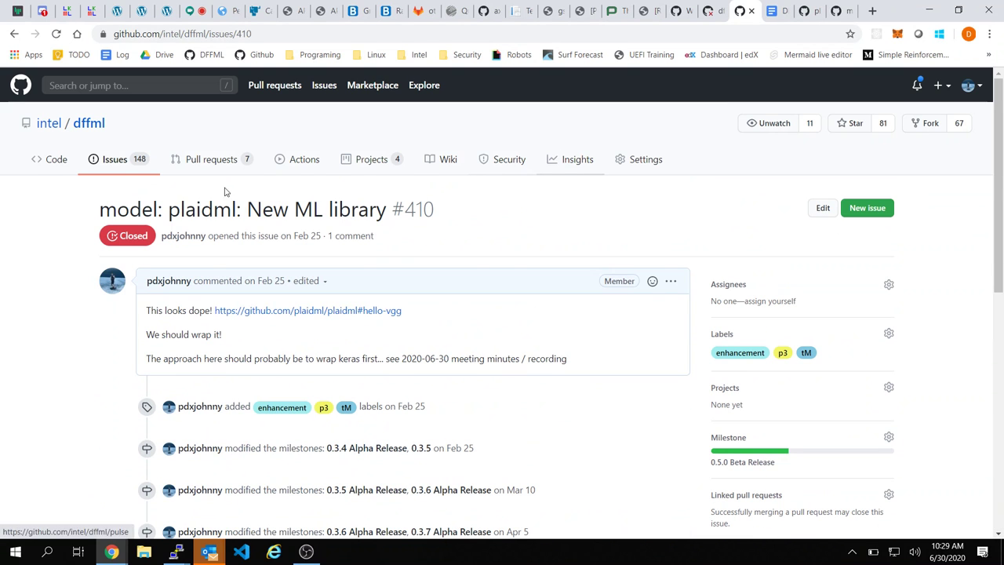
# Step: Go to the repository's issue list and filter the open issues by "model:"
pyautogui.click(152, 177)
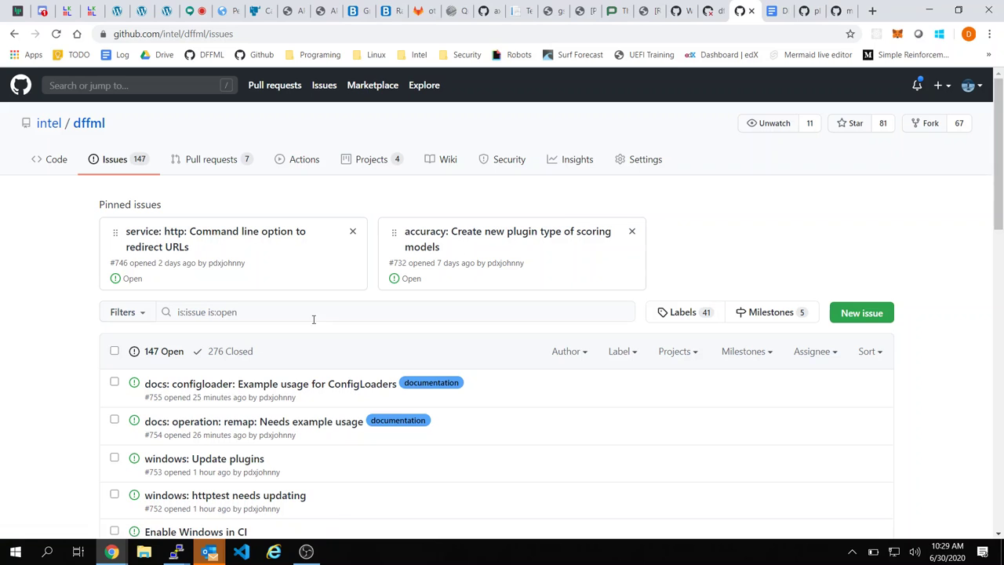
pyautogui.click(327, 311)
pyautogui.write('model:')
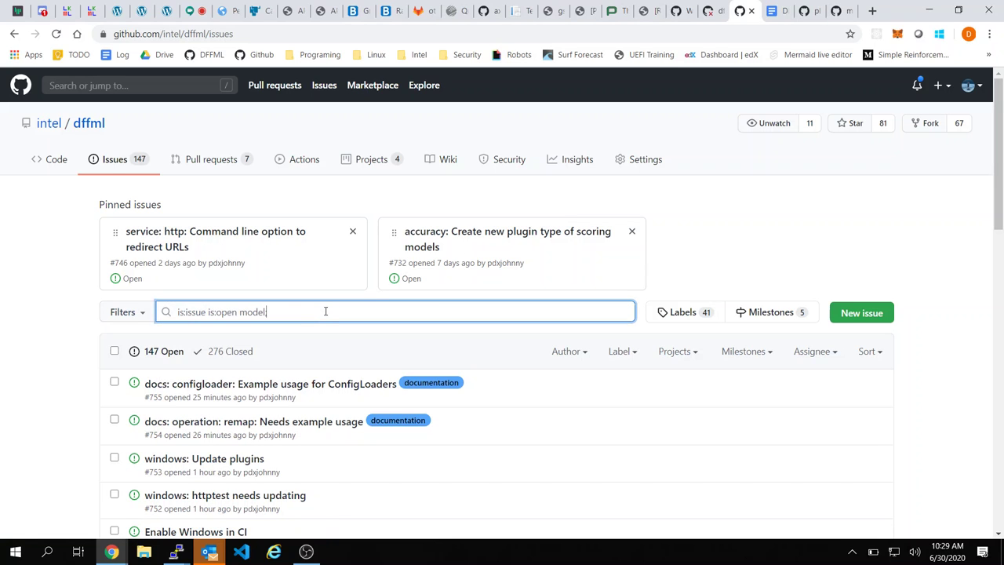
pyautogui.press('Return')
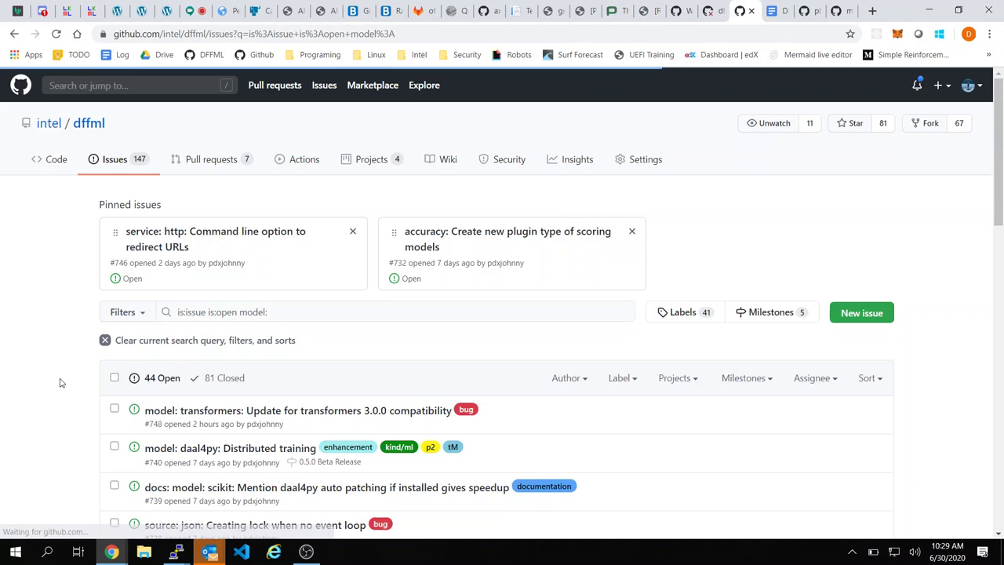
# Step: Open the gensim, xgboost and FastAI model issues from the first results page in separate tabs
pyautogui.scroll(-2, 57, 380)
pyautogui.scroll(-2, 57, 379)
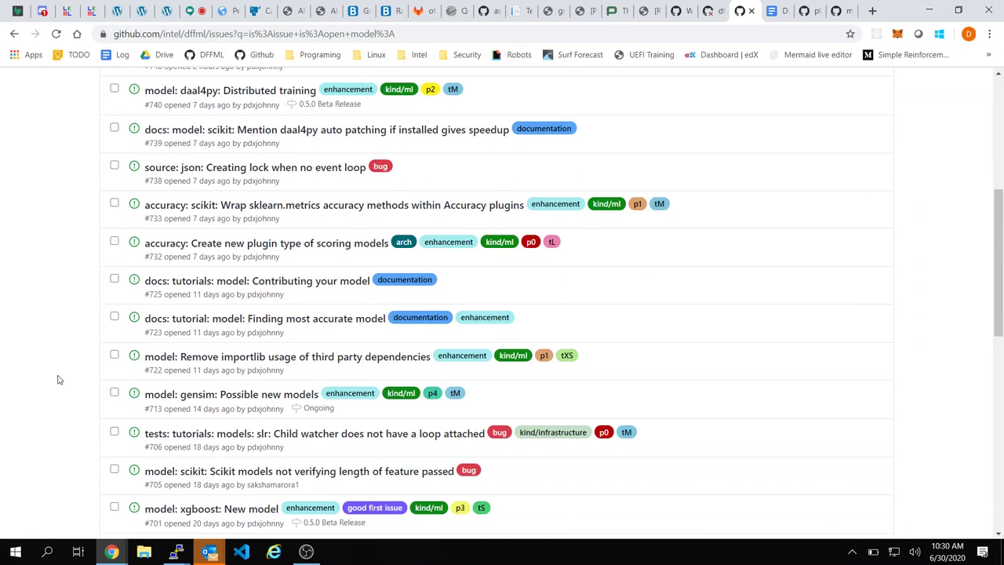
pyautogui.scroll(-2, 57, 380)
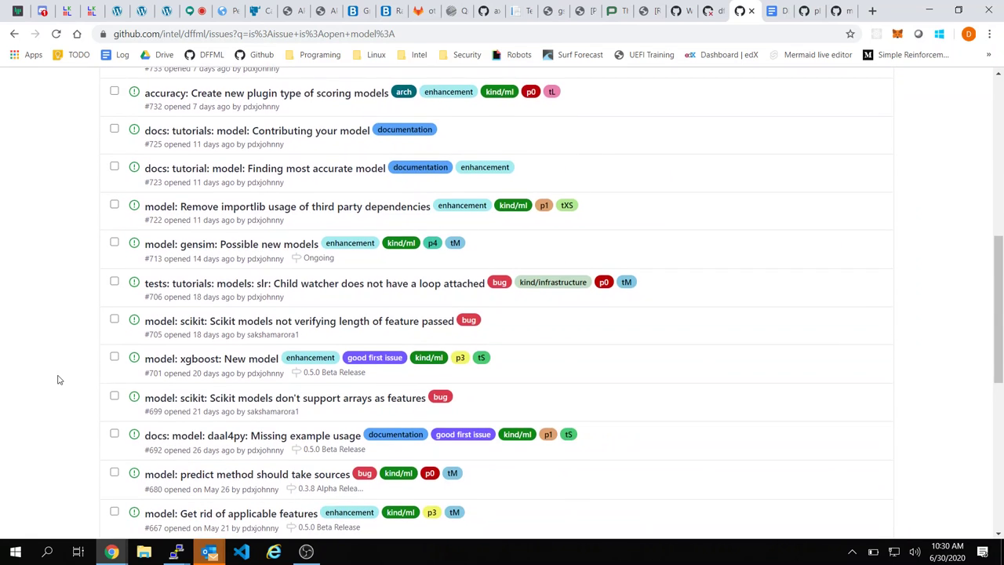
pyautogui.scroll(-1, 57, 380)
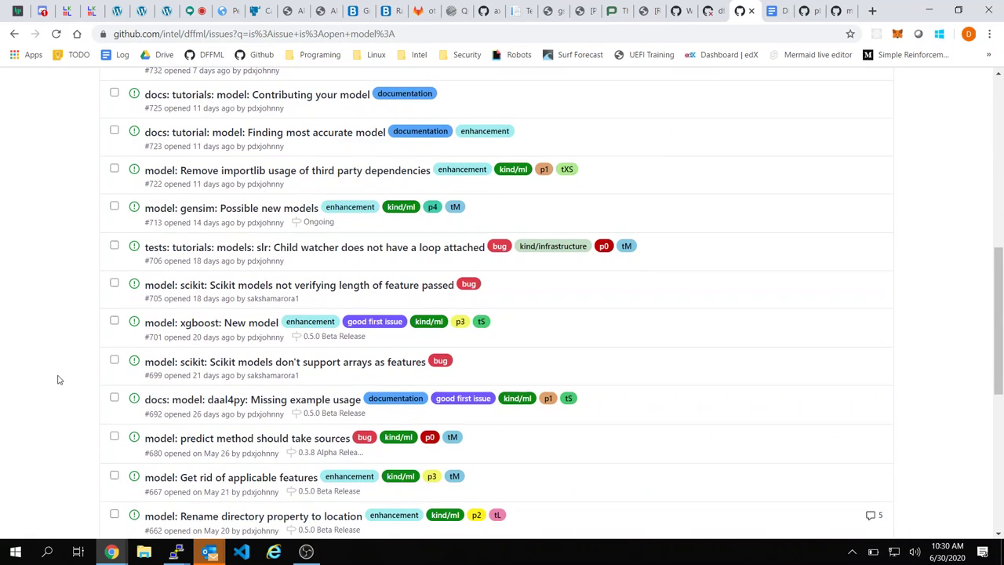
pyautogui.middleClick(265, 222)
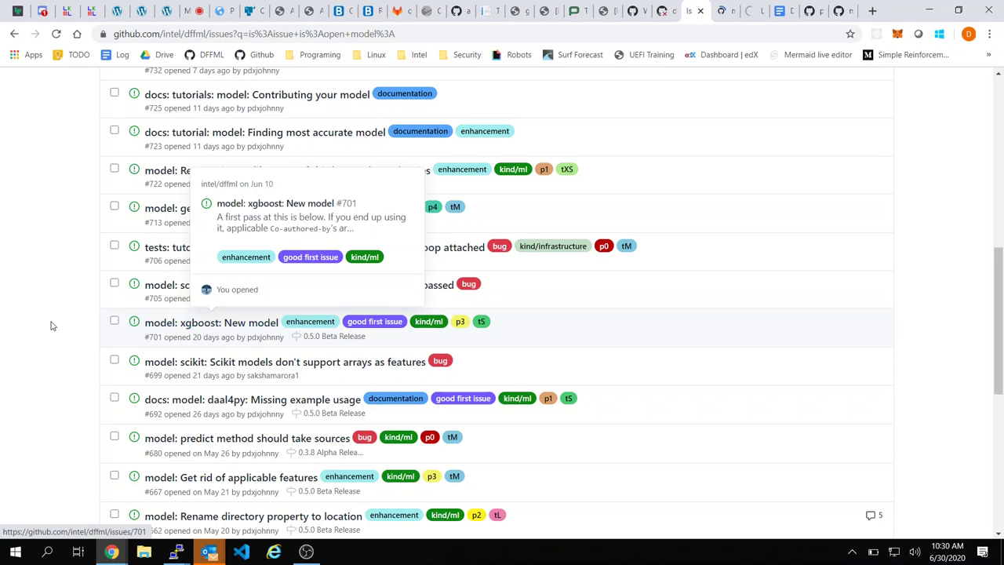
pyautogui.scroll(-4, 51, 325)
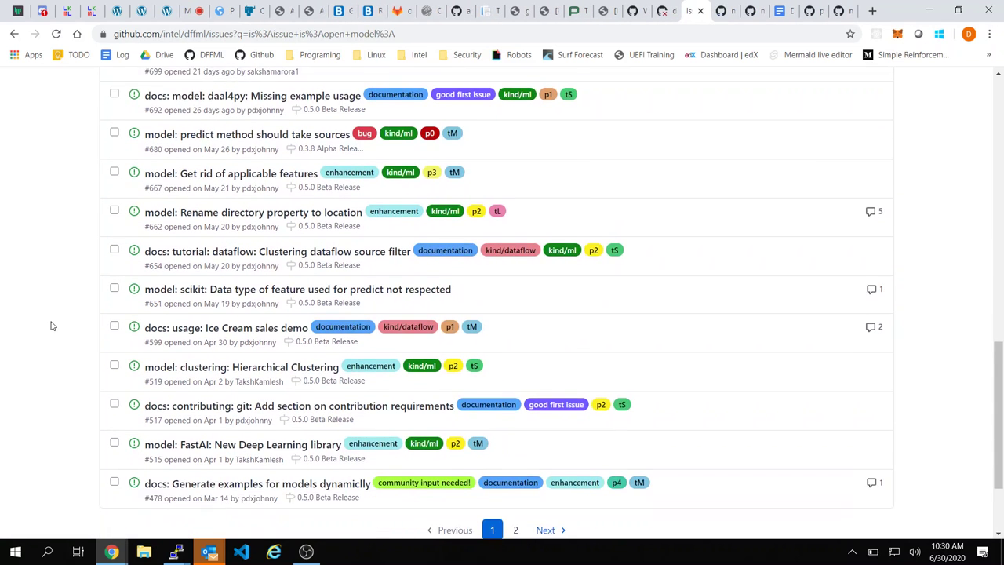
pyautogui.scroll(-1, 51, 325)
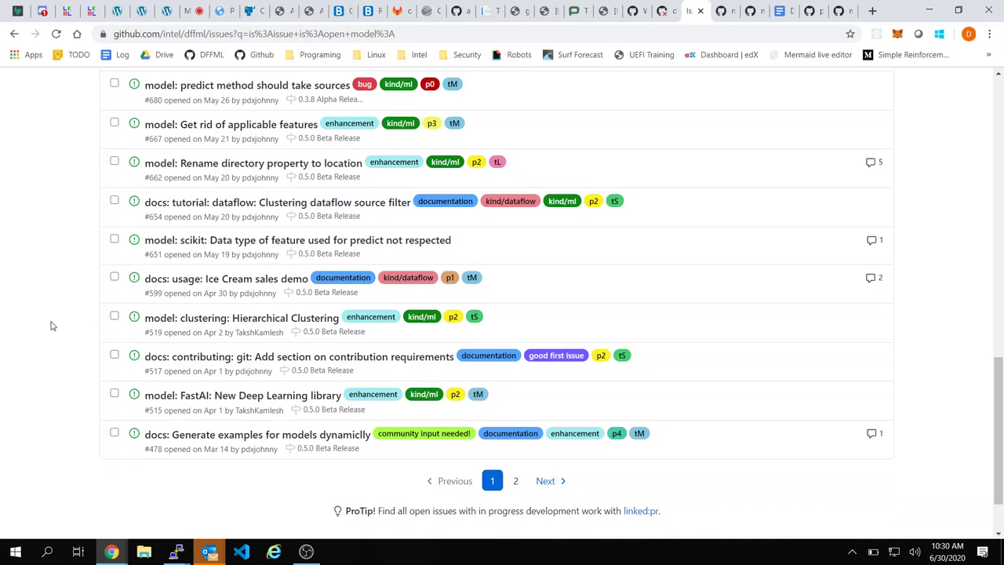
pyautogui.scroll(-1, 51, 326)
pyautogui.moveTo(306, 387)
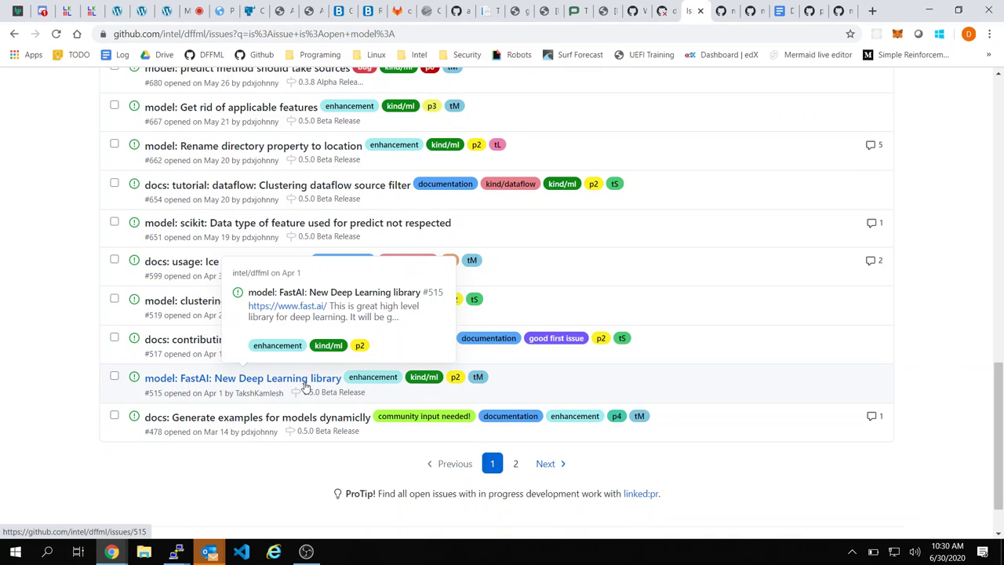
# Step: Look through the second page of open model issues down to the oldest entries
pyautogui.click(517, 466)
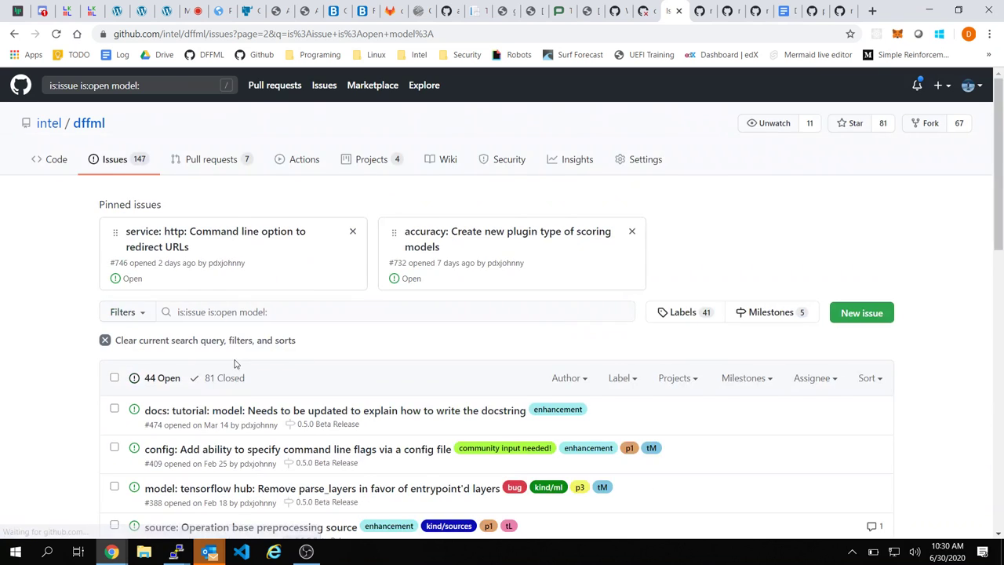
pyautogui.scroll(-2, 233, 363)
pyautogui.scroll(-3, 43, 302)
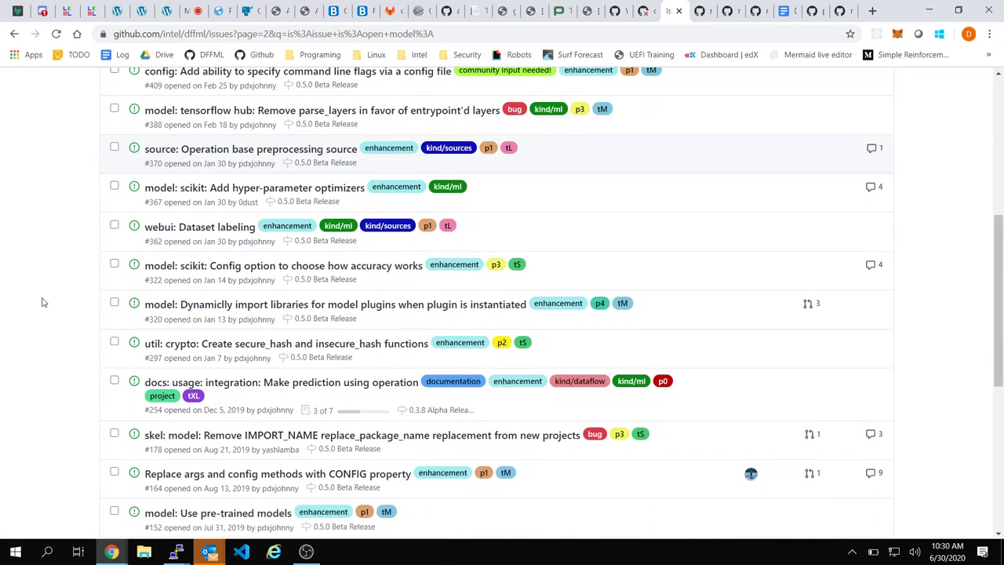
pyautogui.scroll(-2, 43, 302)
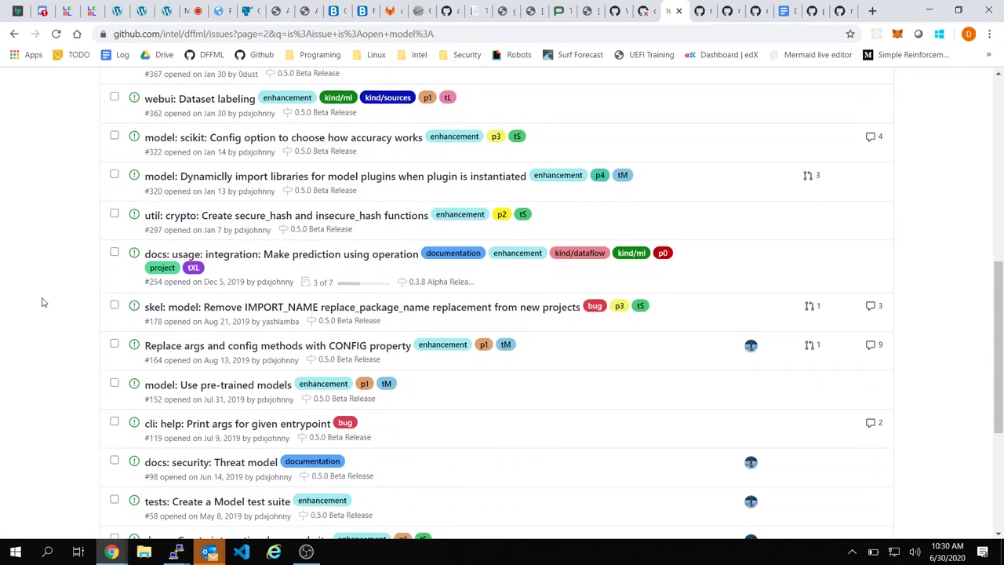
pyautogui.scroll(-2, 43, 302)
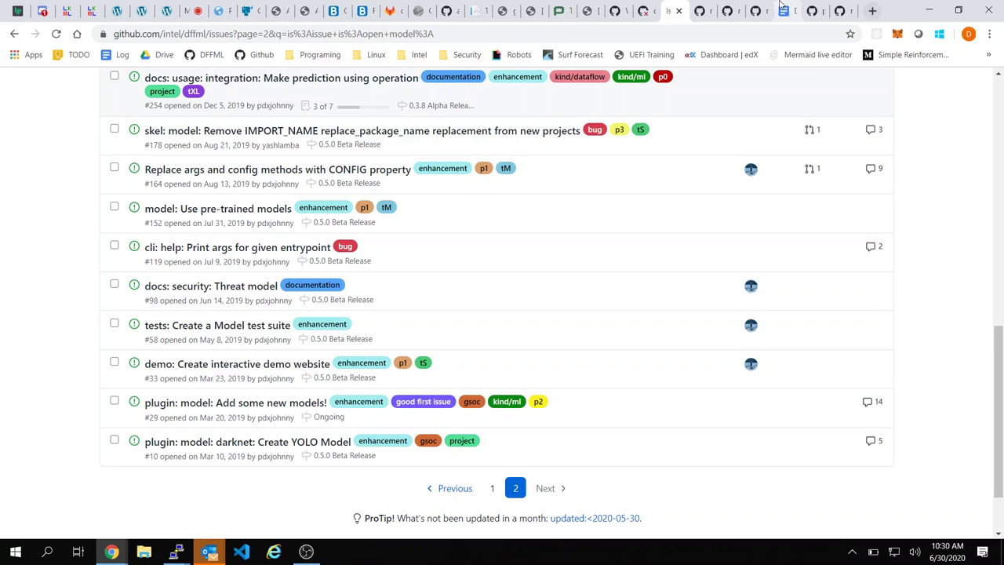
# Step: View the description and label history of the FastAI: New Deep Learning library issue
pyautogui.click(753, 9)
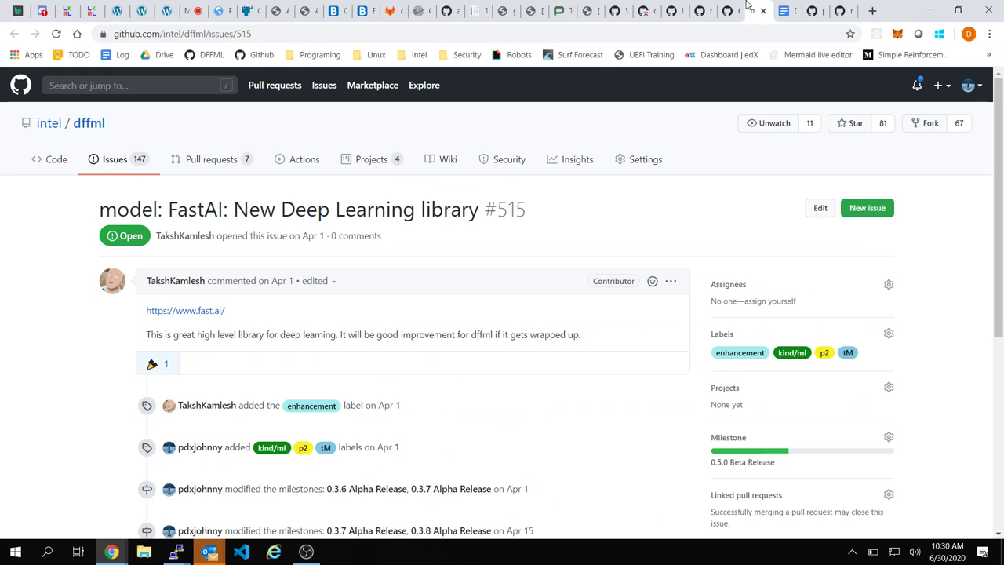
pyautogui.scroll(-1, 380, 306)
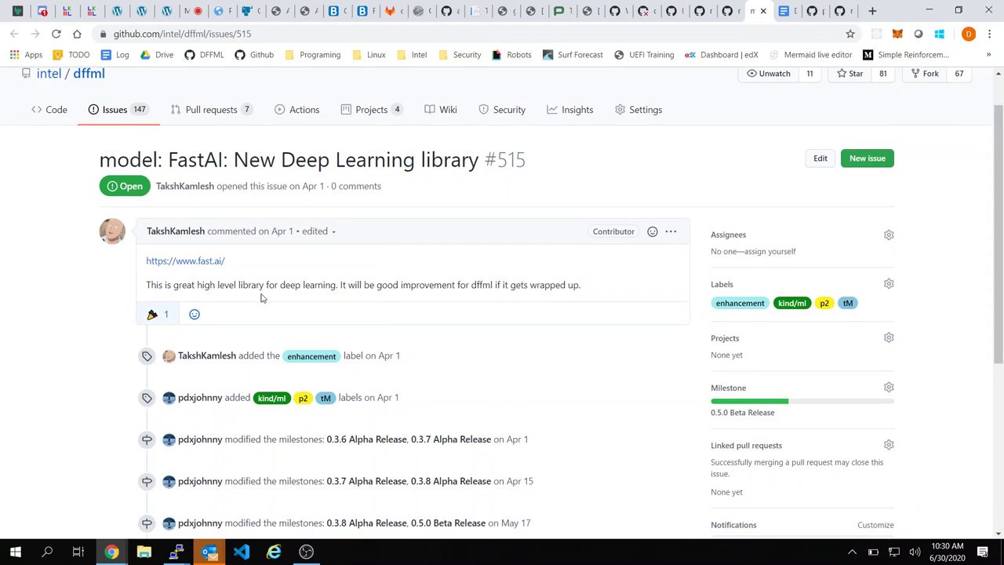
pyautogui.scroll(-1, 549, 296)
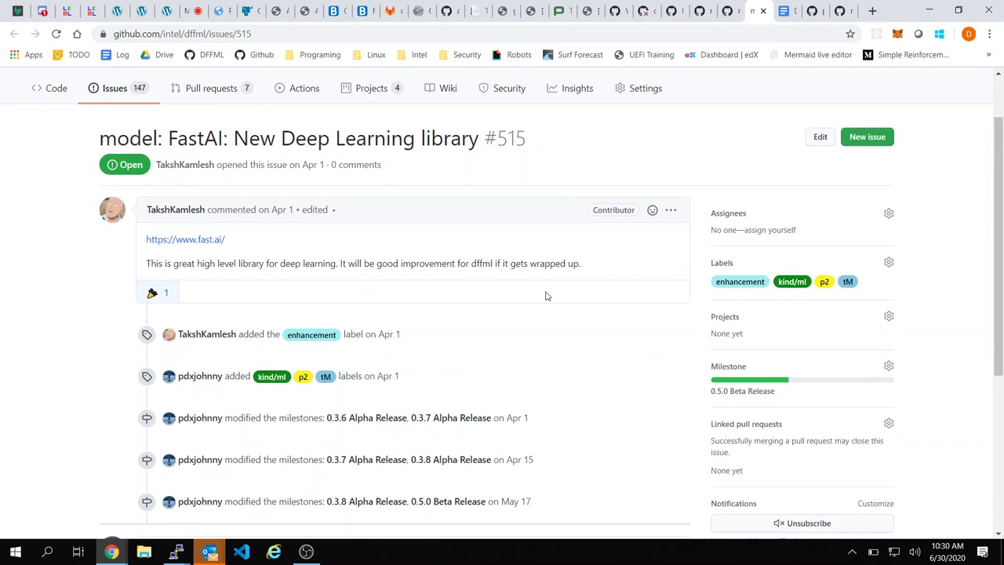
# Step: Visit the fast.ai site linked in the issue and open its fastai v1 for PyTorch documentation
pyautogui.click(190, 208)
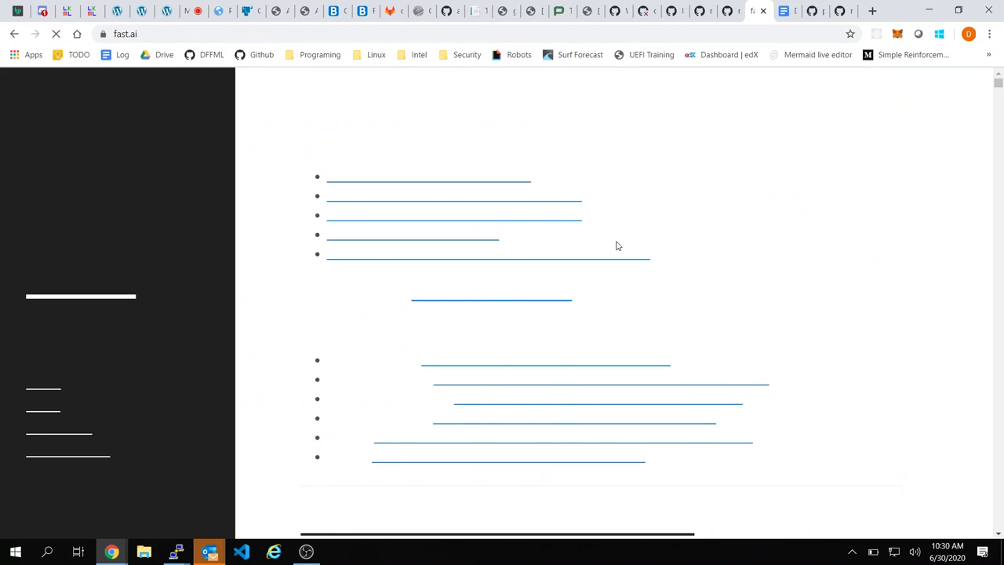
pyautogui.scroll(-2, 645, 197)
pyautogui.scroll(-10, 645, 197)
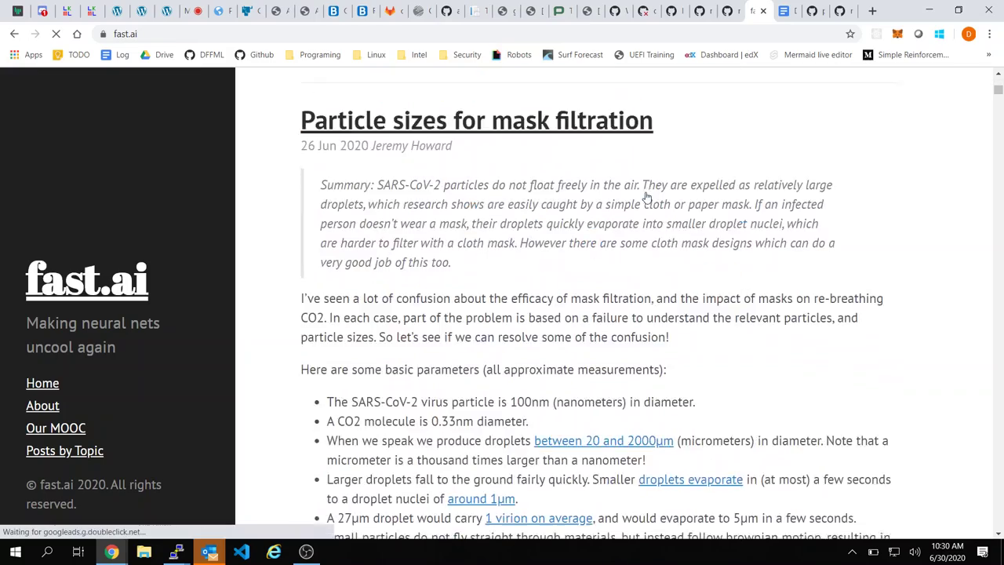
pyautogui.scroll(-10, 277, 266)
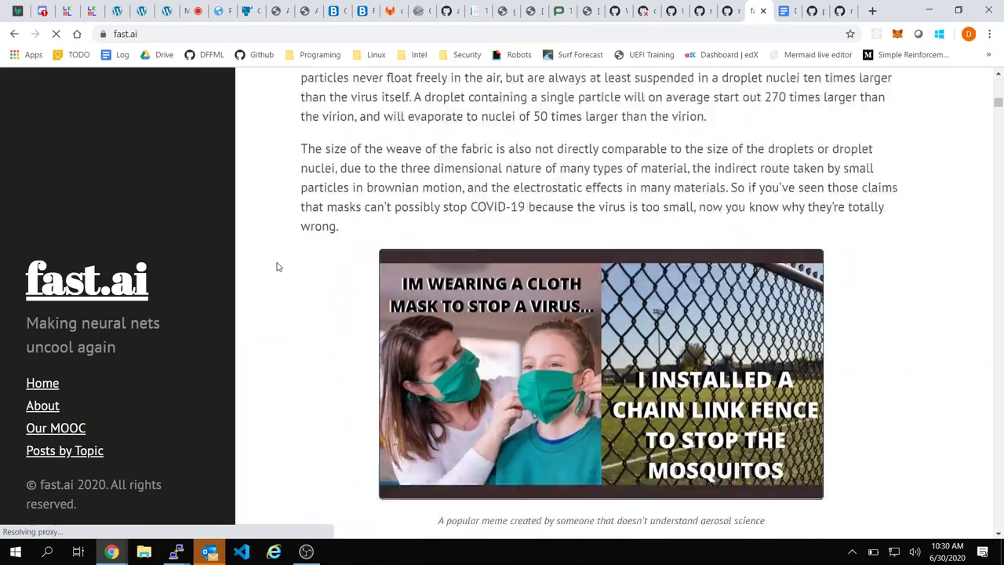
pyautogui.scroll(-5, 277, 267)
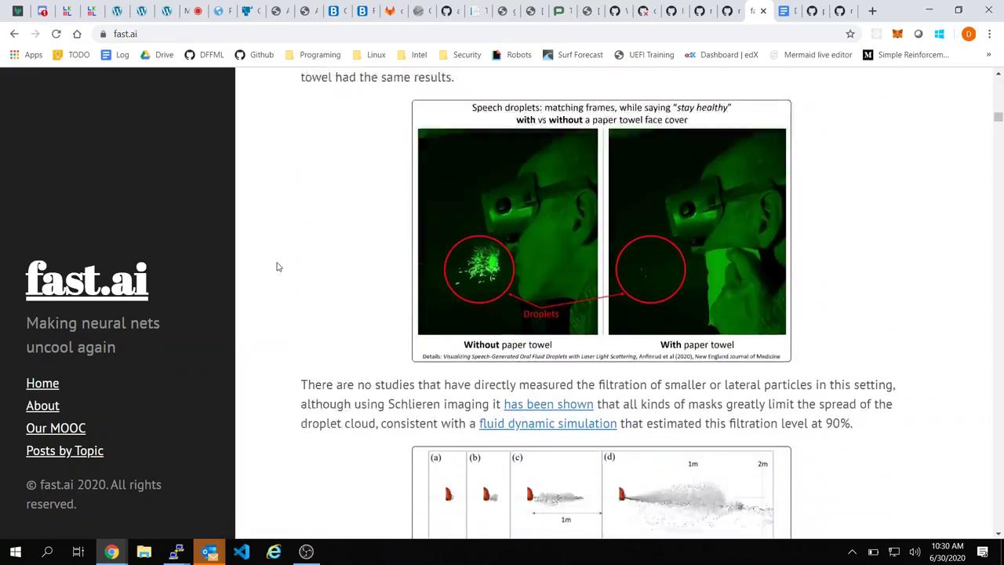
pyautogui.click(49, 407)
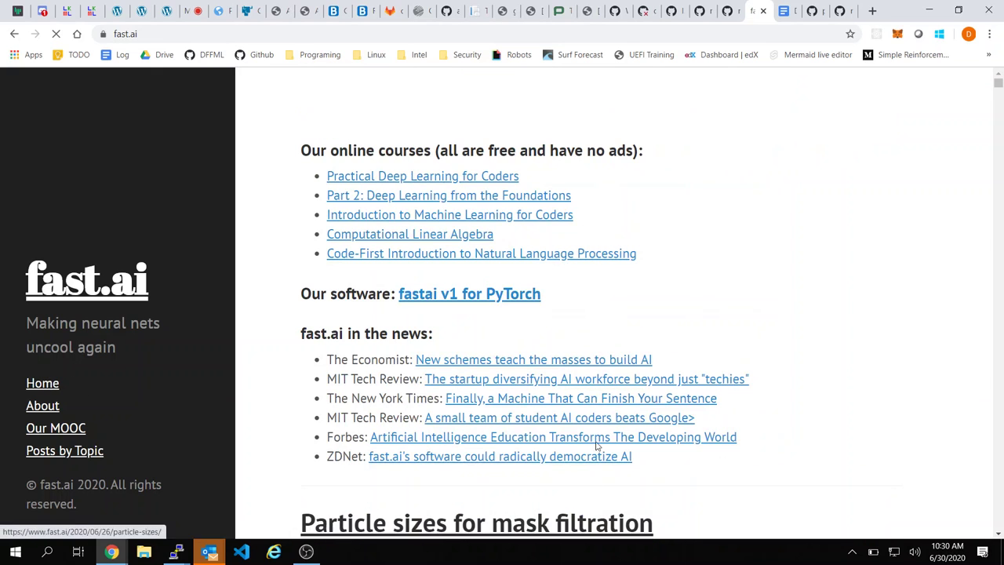
pyautogui.scroll(-1, 446, 285)
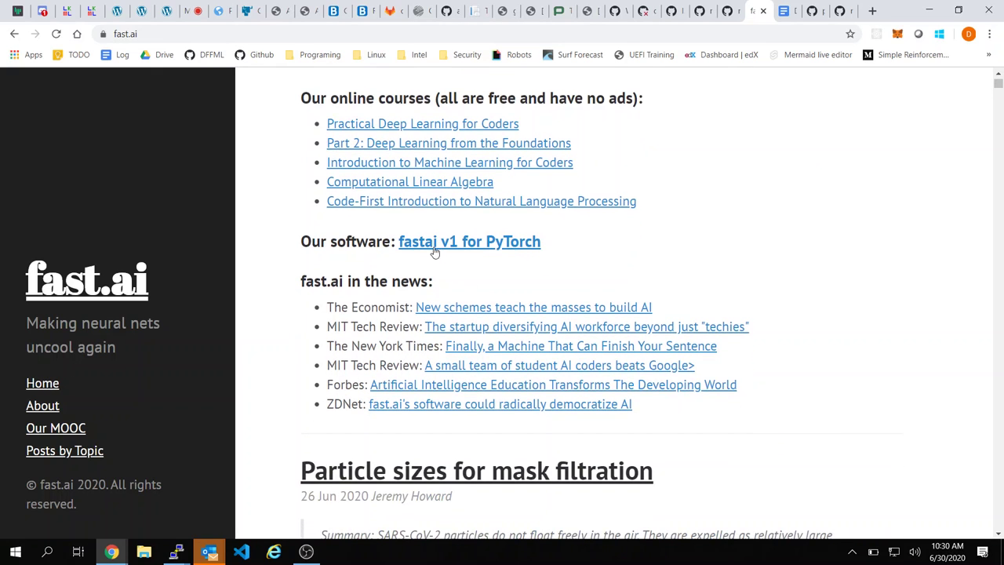
pyautogui.click(435, 252)
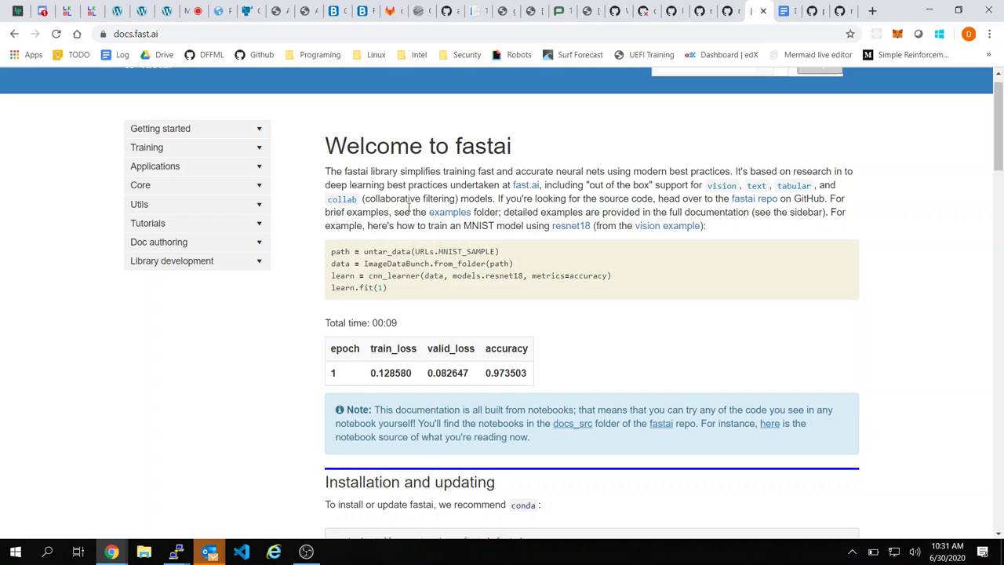
# Step: Examine the fastai documentation's welcome page and its Getting started topics, and close the page
pyautogui.scroll(-2, 655, 268)
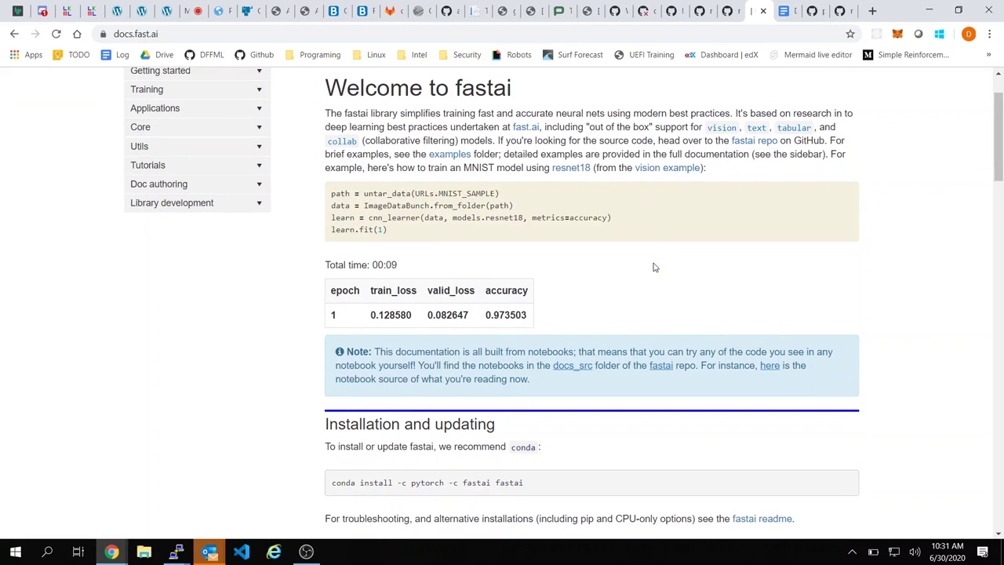
pyautogui.scroll(-5, 654, 267)
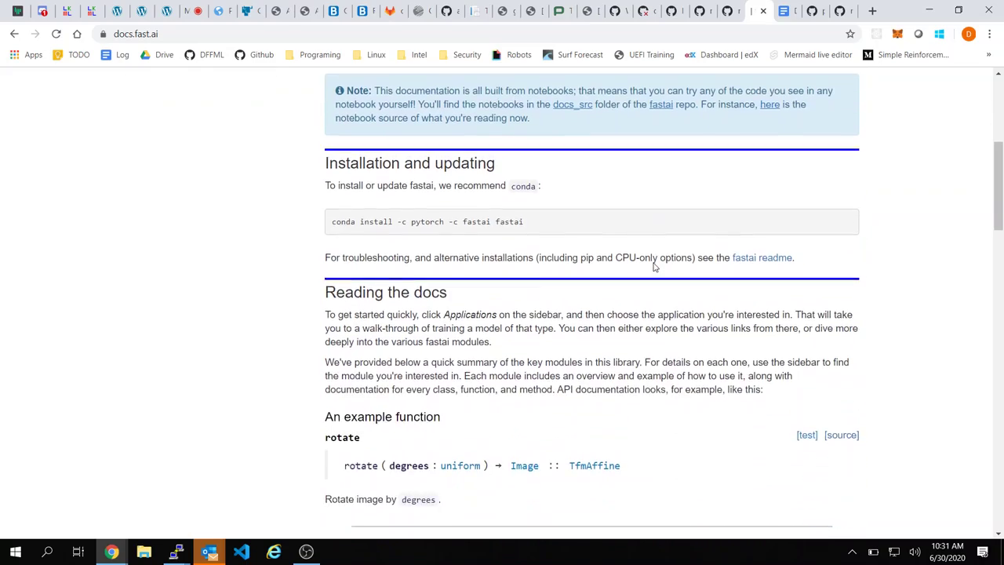
pyautogui.scroll(-3, 655, 268)
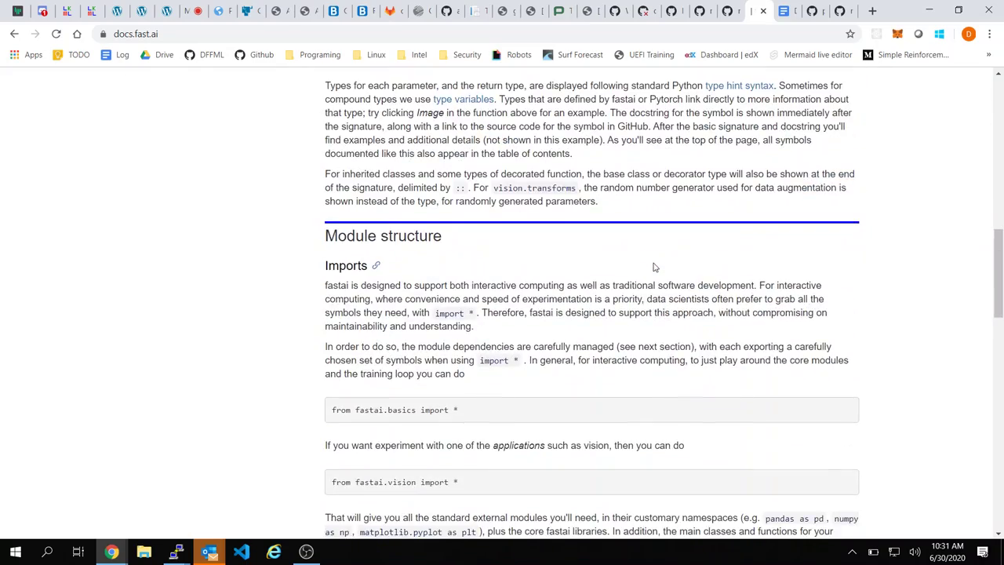
pyautogui.scroll(-3, 654, 267)
pyautogui.scroll(18, 655, 267)
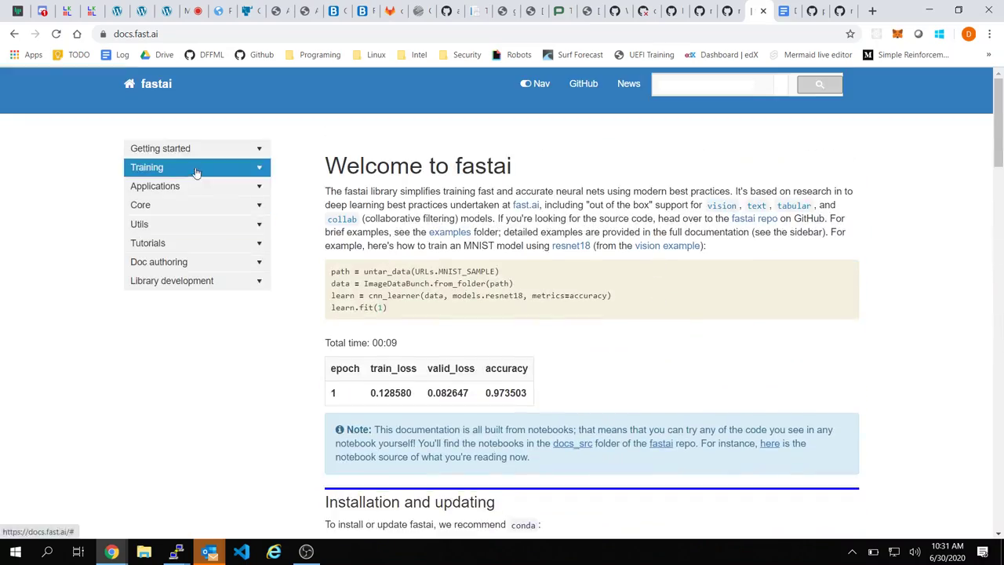
pyautogui.click(213, 170)
pyautogui.click(219, 148)
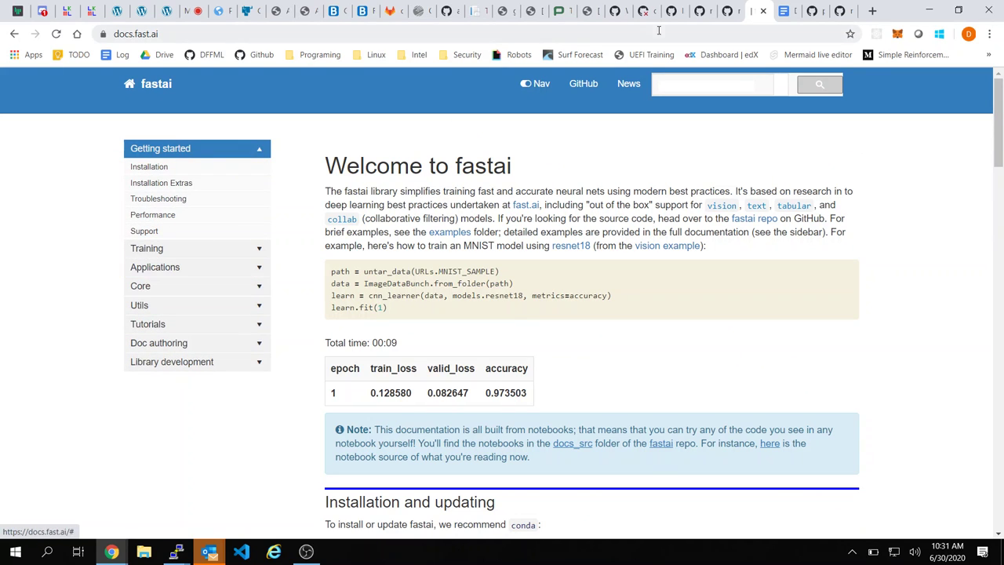
pyautogui.click(766, 11)
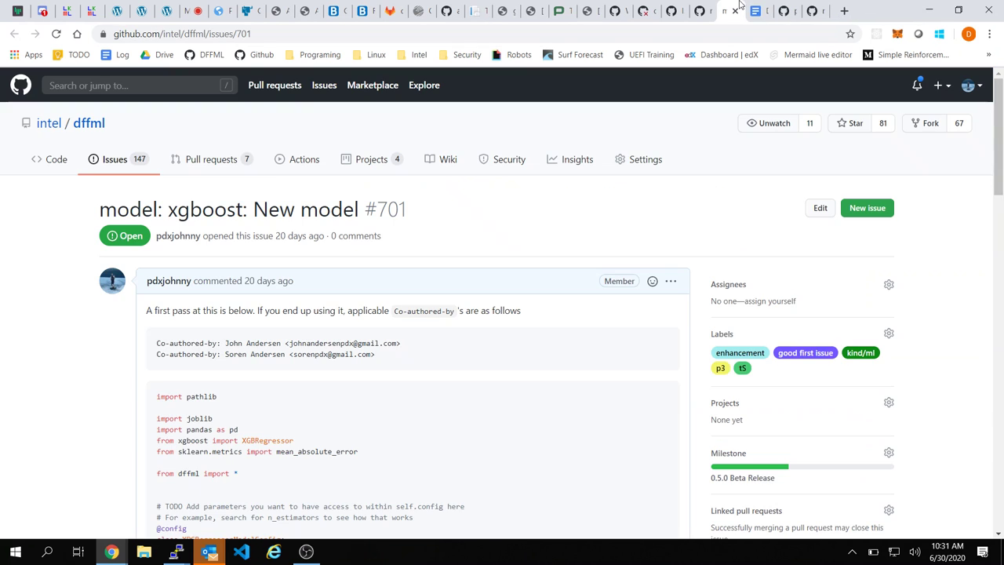
# Step: Review the xgboost: New model issue, copy its web address and close the issue's tab
pyautogui.scroll(-2, 488, 360)
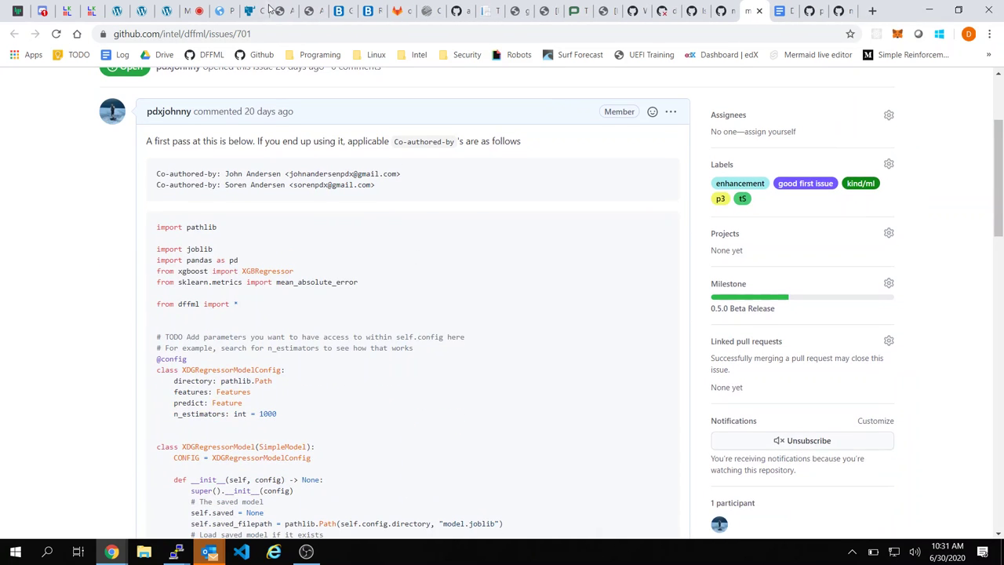
pyautogui.click(247, 34)
pyautogui.hotkey('ctrl', 'c')
pyautogui.scroll(-20, 390, 330)
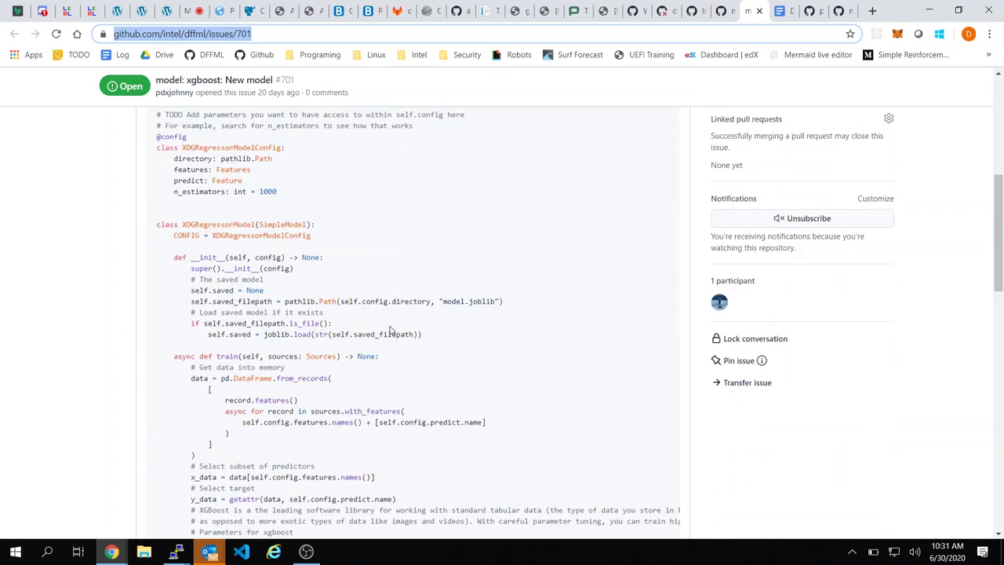
pyautogui.scroll(20, 389, 330)
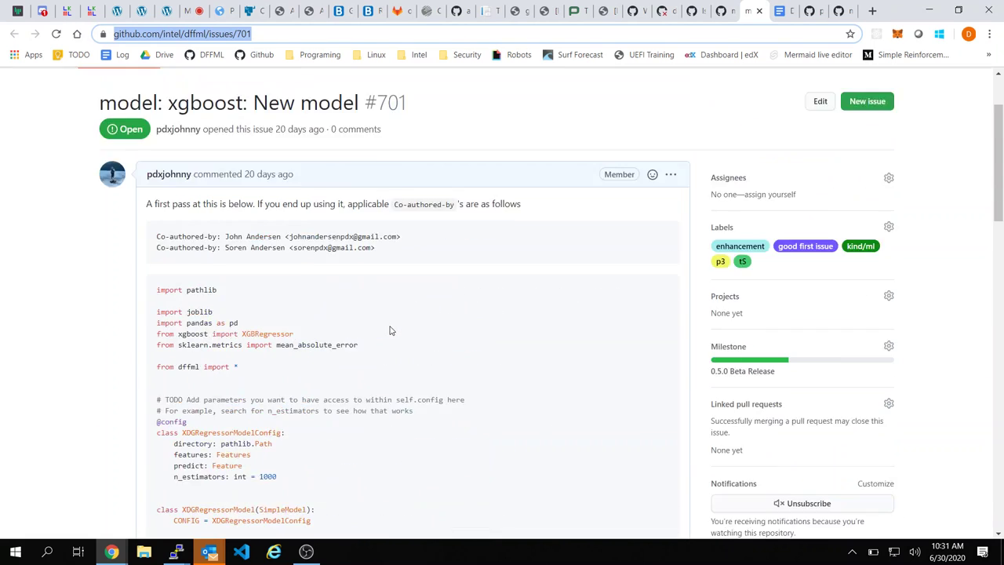
pyautogui.hotkey('ctrl', 'w')
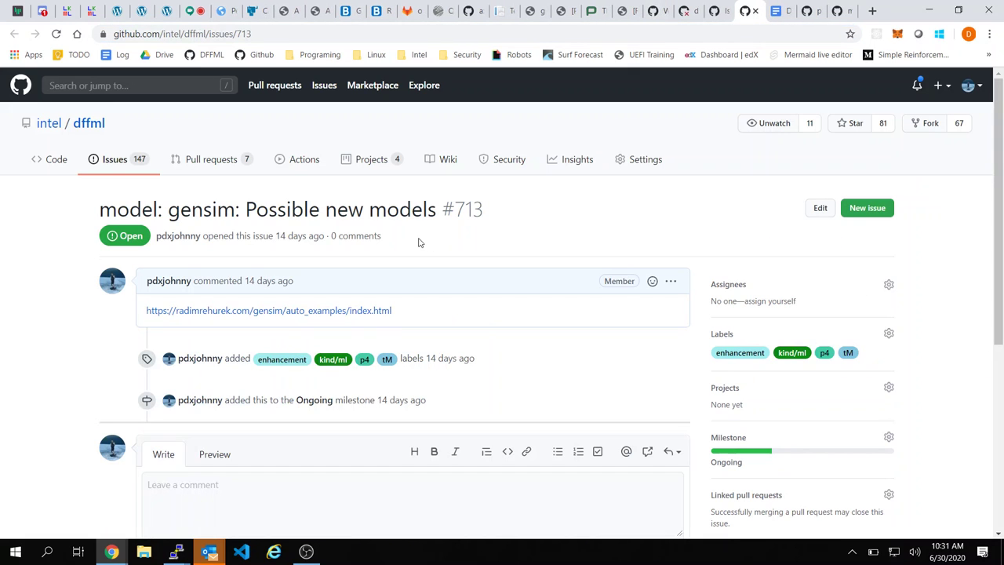
# Step: Add the copied xgboost issue link below issue #680 under "Looking for what do next" in the meeting minutes, replacing the URL with its title
pyautogui.click(718, 10)
pyautogui.click(685, 10)
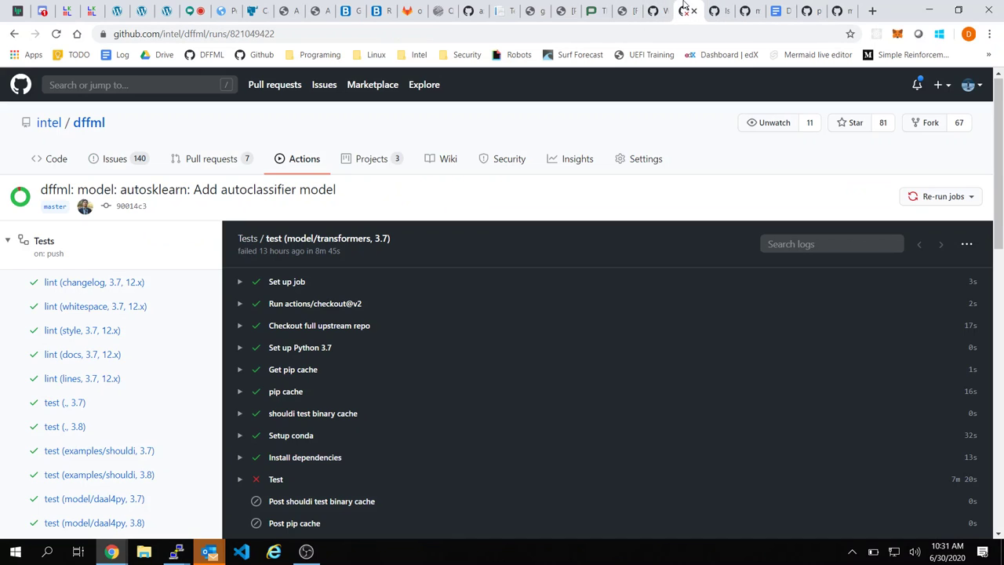
pyautogui.click(654, 9)
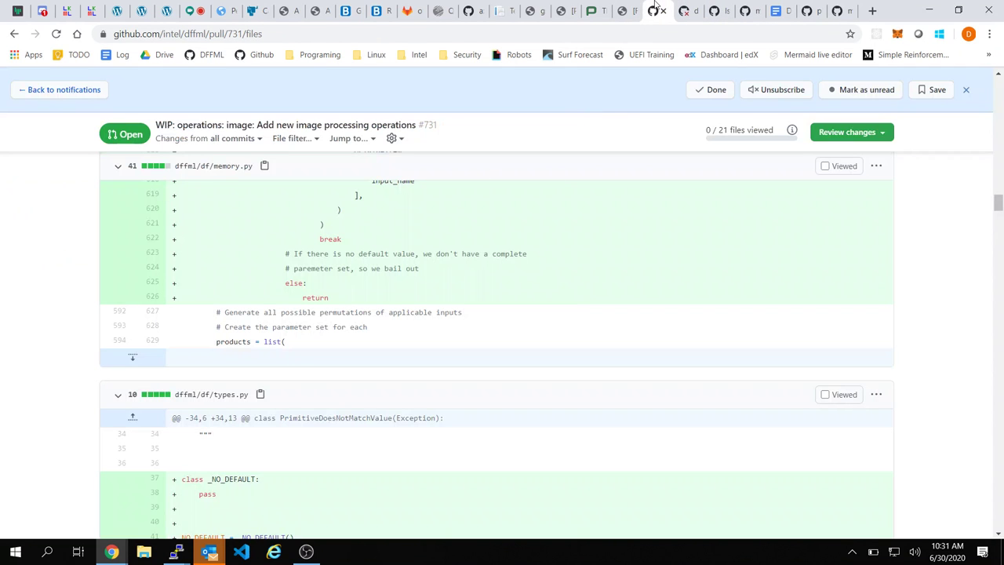
pyautogui.click(780, 10)
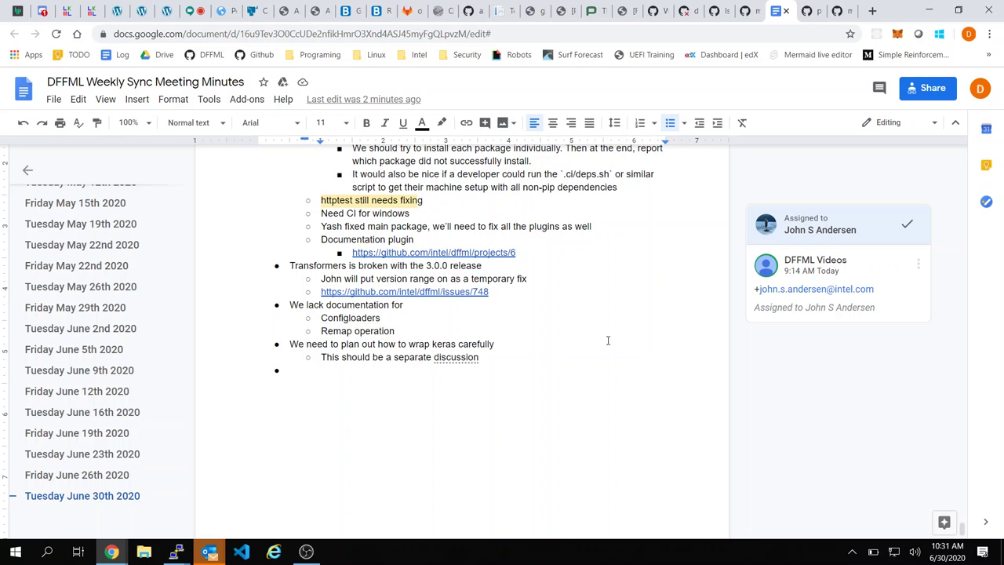
pyautogui.scroll(4, 525, 366)
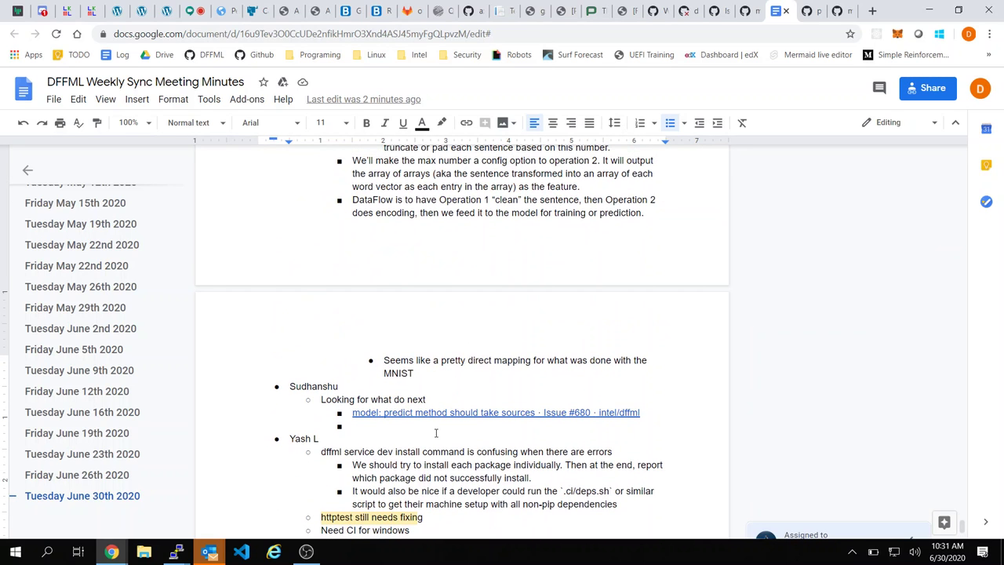
pyautogui.hotkey('ctrl', 'v')
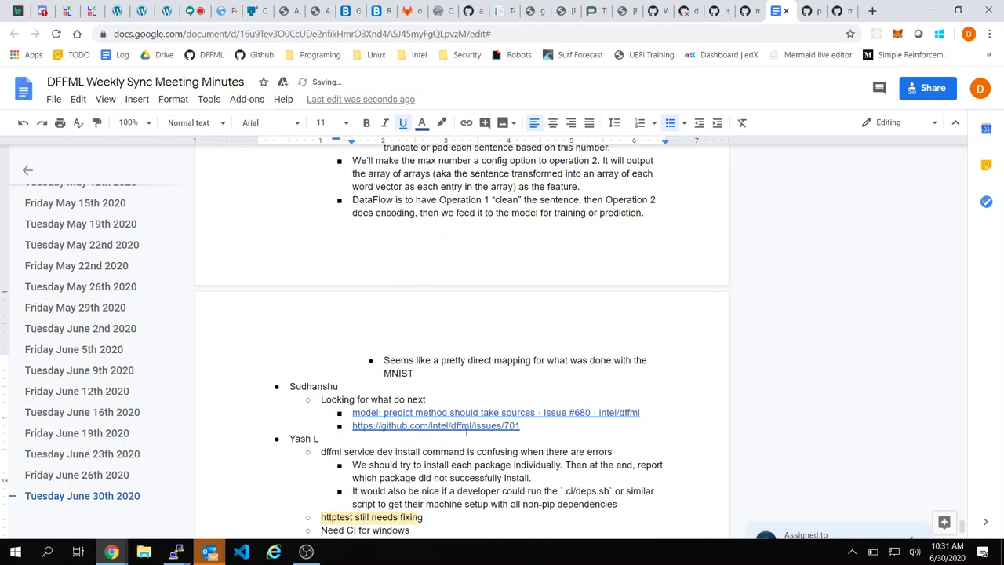
pyautogui.click(463, 428)
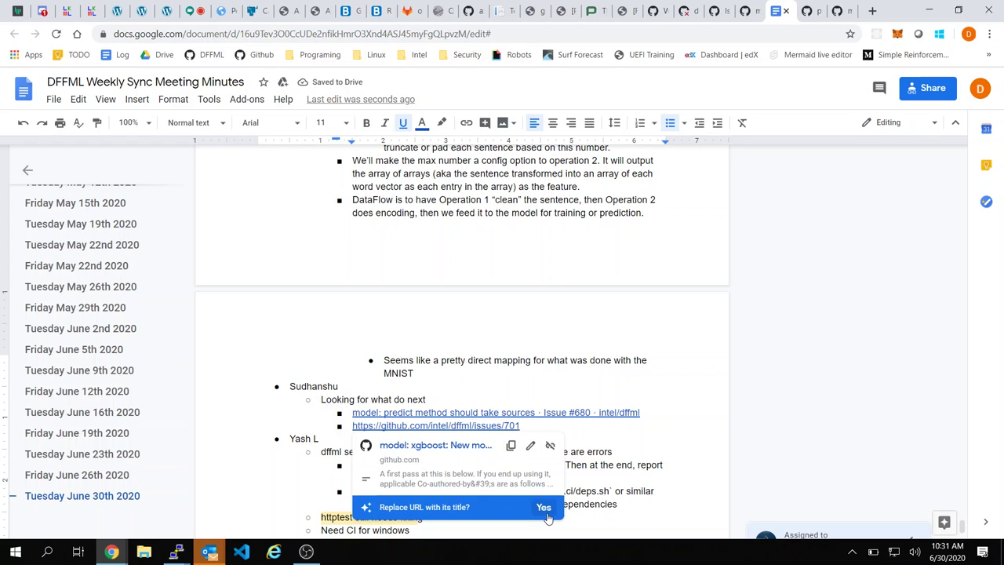
pyautogui.click(542, 507)
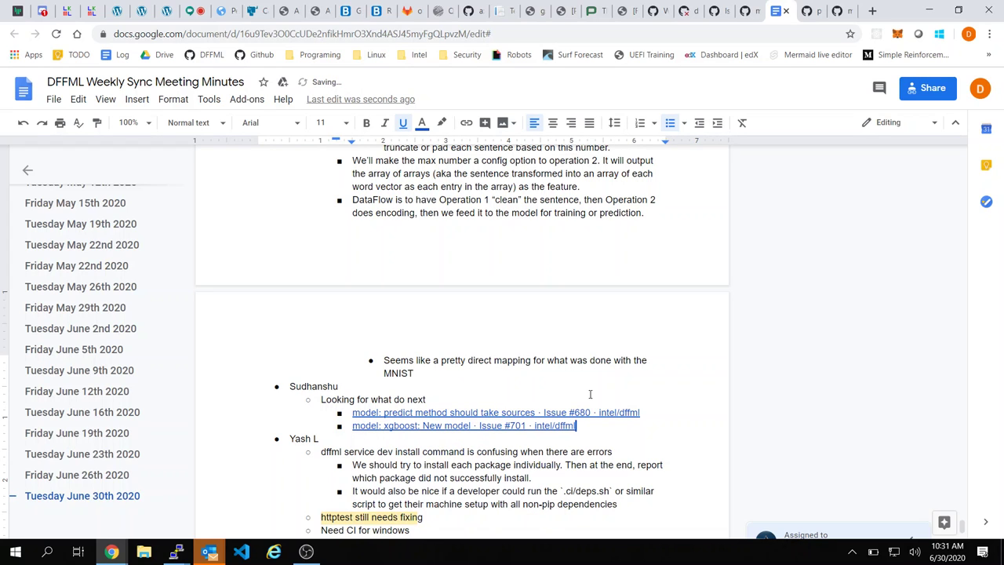
# Step: Open the documentation page linked in the gensim: Possible new models issue and look through its core tutorials and model lessons
pyautogui.click(749, 9)
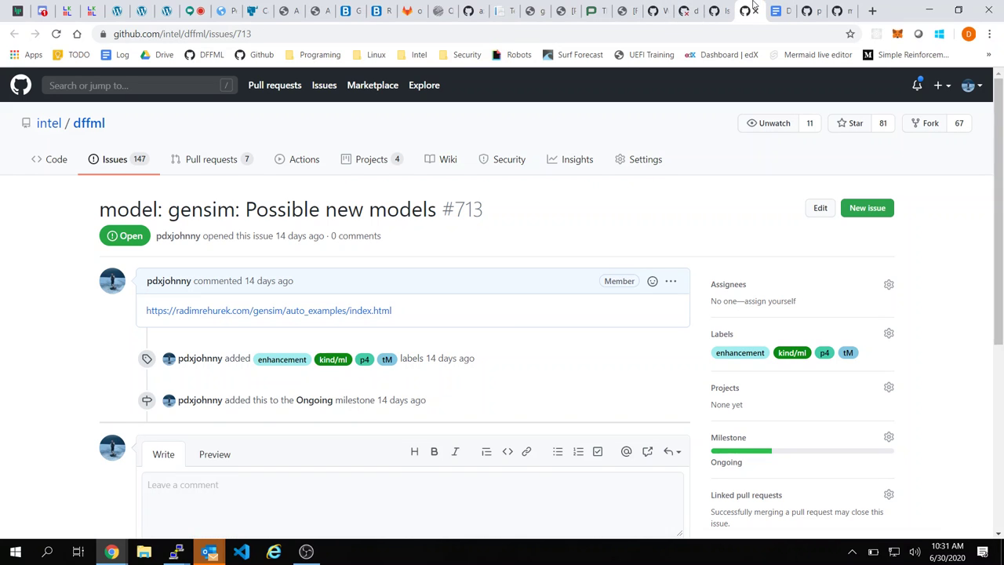
pyautogui.click(313, 311)
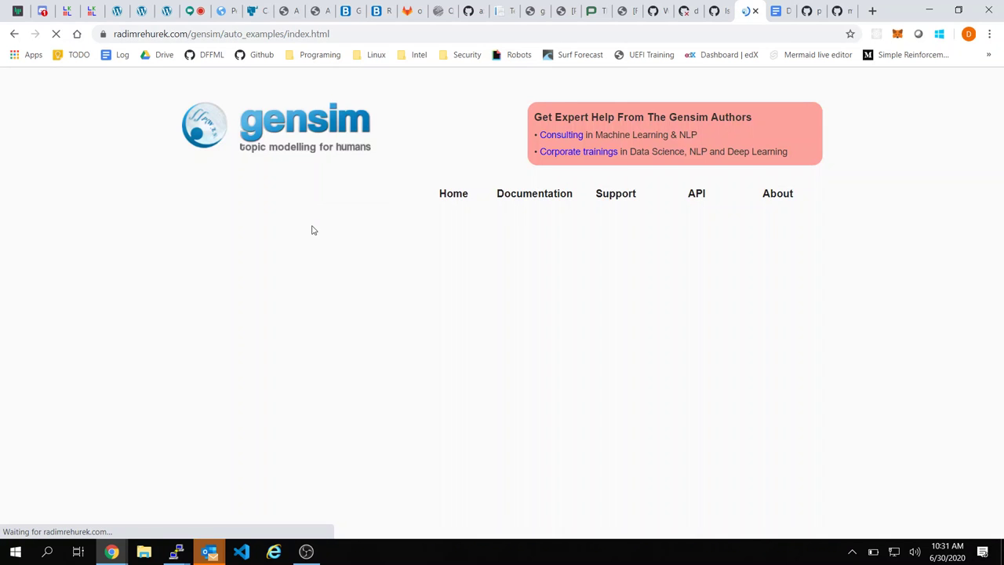
pyautogui.scroll(-2, 581, 307)
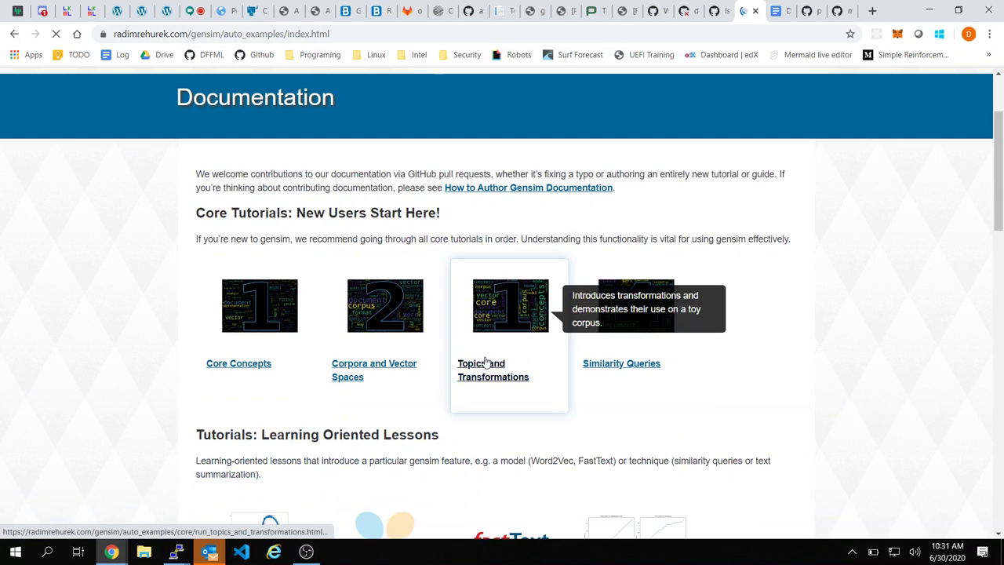
pyautogui.scroll(-3, 844, 302)
pyautogui.scroll(-4, 844, 302)
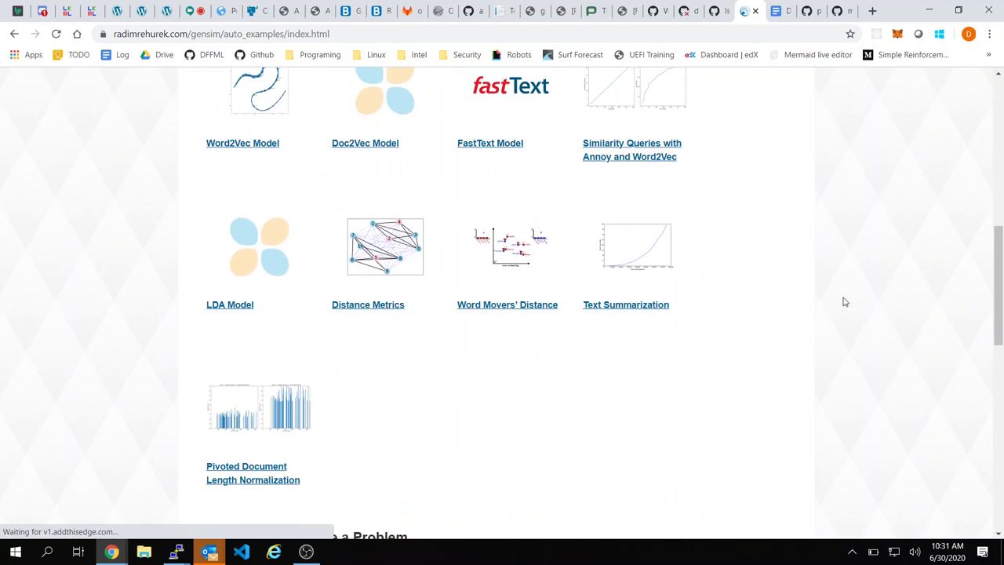
pyautogui.scroll(3, 844, 302)
pyautogui.moveTo(684, 249)
pyautogui.scroll(1, 683, 247)
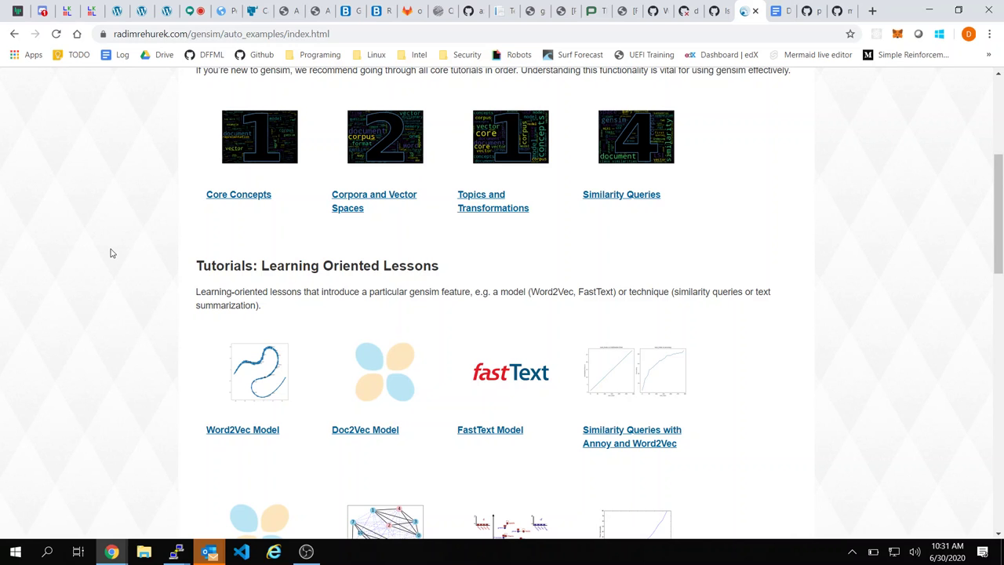
pyautogui.scroll(3, 110, 253)
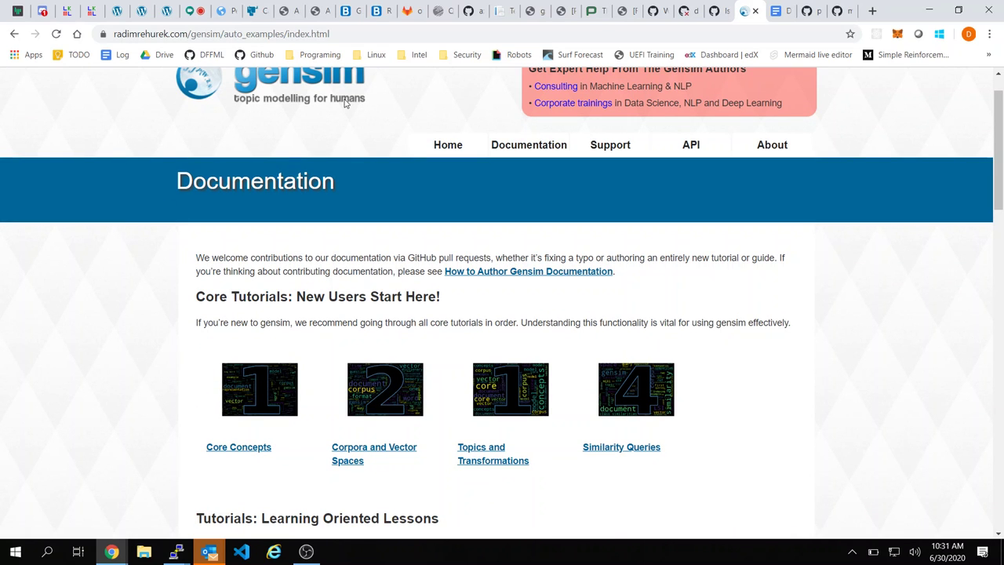
# Step: Return to the dffml issue list and remove "model:" from the search so all open issues are listed
pyautogui.click(765, 8)
pyautogui.hotkey('ctrl', 'shift', 'Tab')
pyautogui.hotkey('ctrl', 'shift', 'Tab')
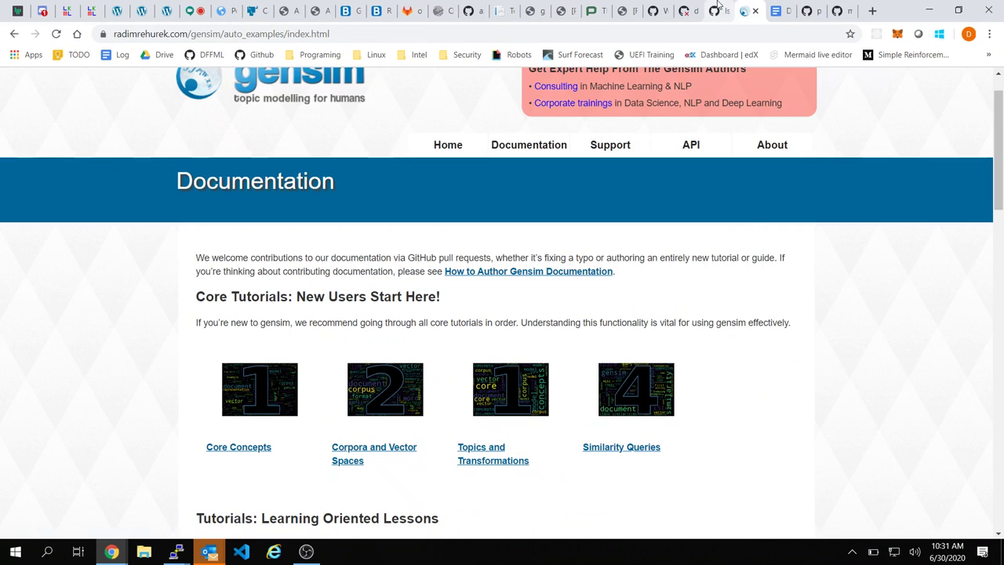
pyautogui.scroll(10, 497, 298)
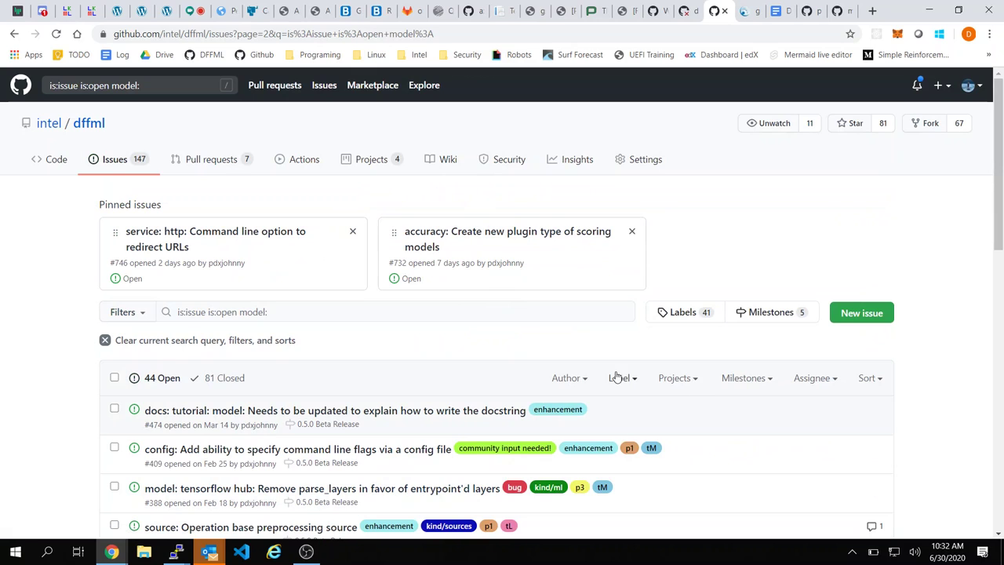
pyautogui.moveTo(241, 311); pyautogui.dragTo(295, 314)
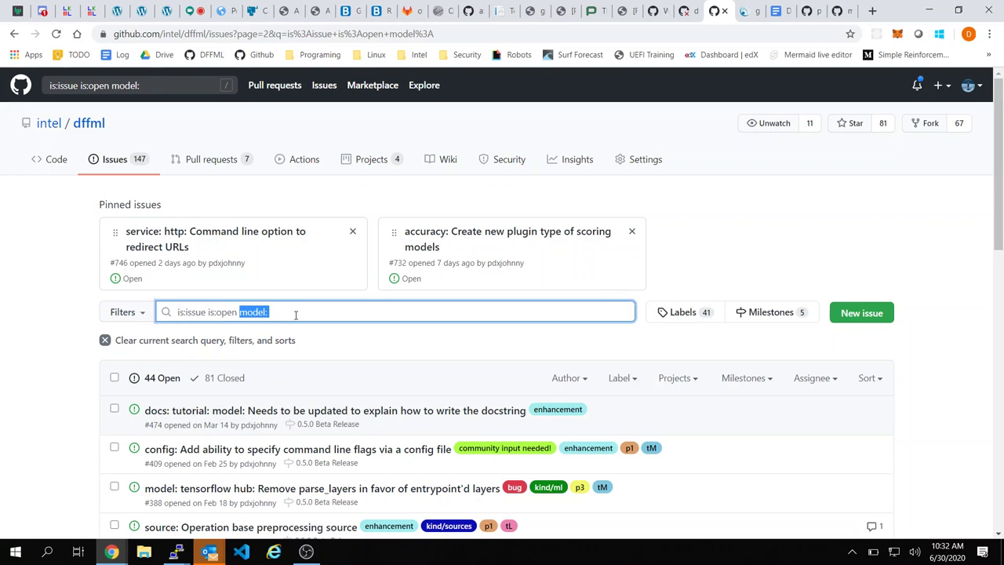
pyautogui.press('BackSpace')
pyautogui.press('Return')
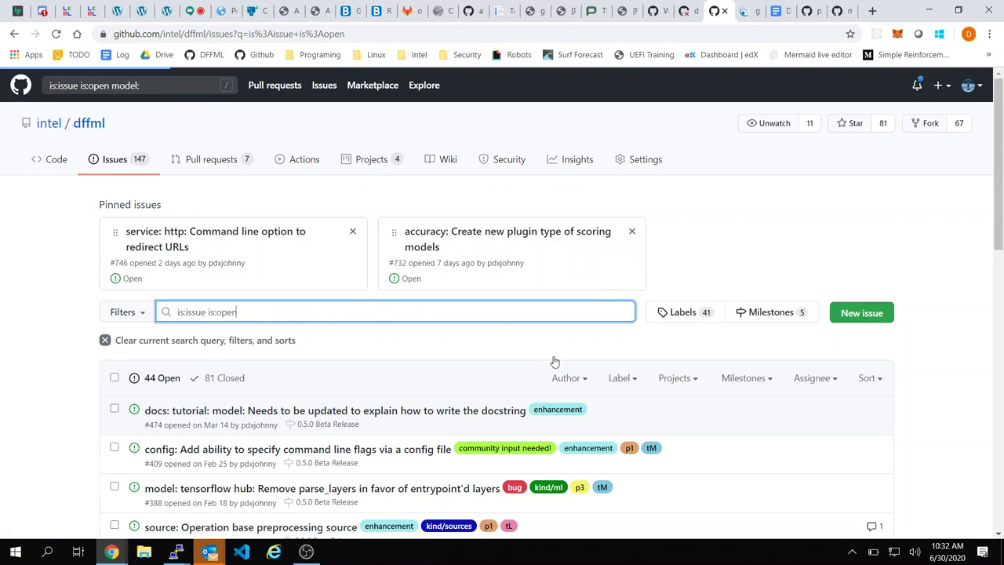
pyautogui.scroll(-2, 672, 235)
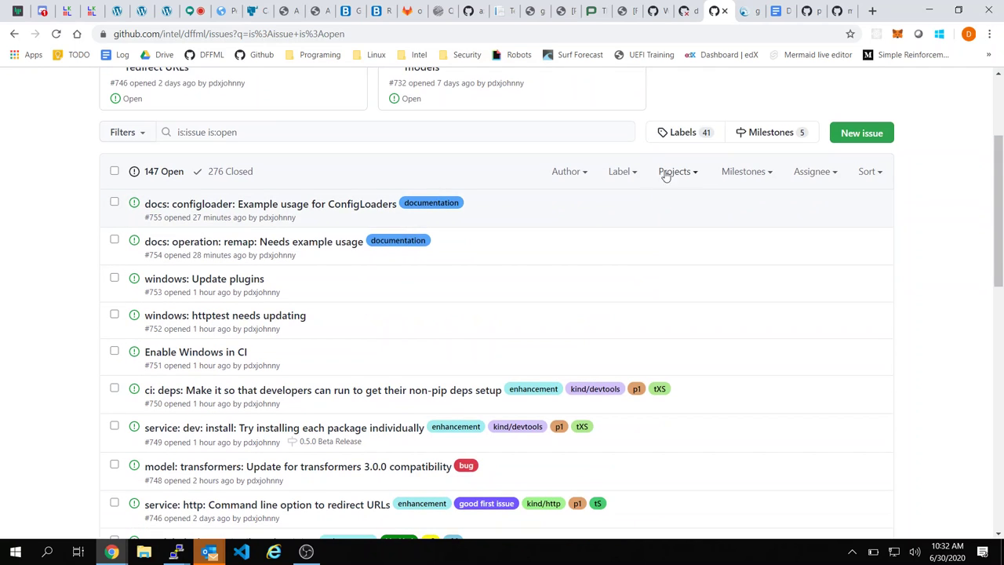
# Step: Filter the open dffml issues by the label p0 (Critical Priority)
pyautogui.click(633, 172)
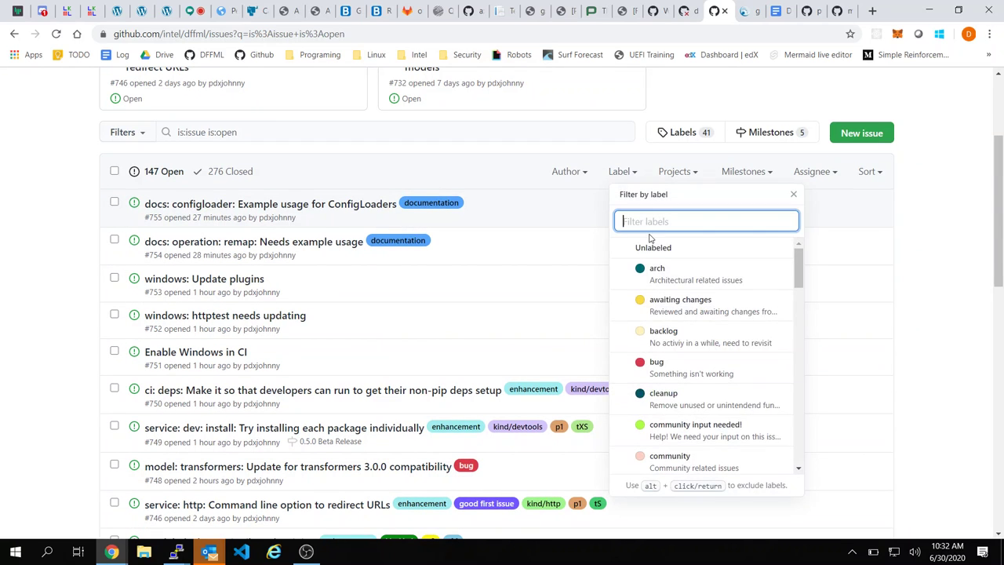
pyautogui.scroll(-4, 701, 354)
pyautogui.scroll(-10, 701, 356)
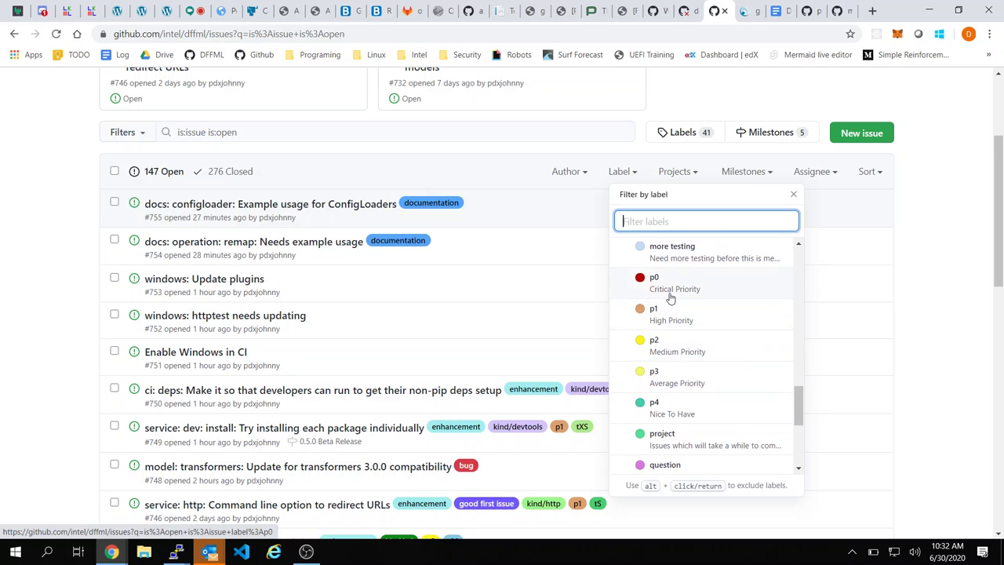
pyautogui.click(643, 287)
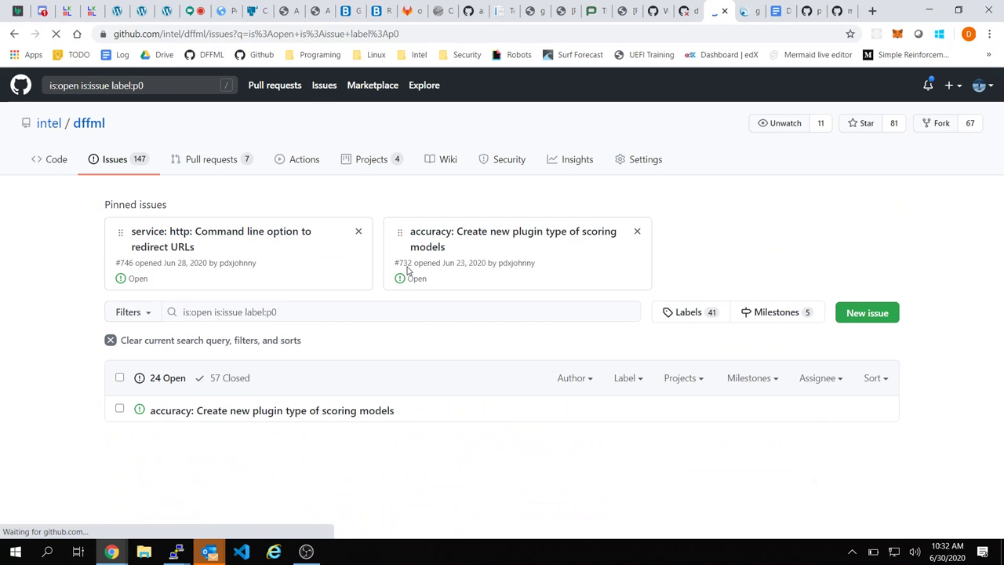
# Step: Look through the p0 issues and copy the link address of "accuracy: Create new plugin type of scoring models"
pyautogui.scroll(-2, 22, 411)
pyautogui.scroll(-2, 23, 412)
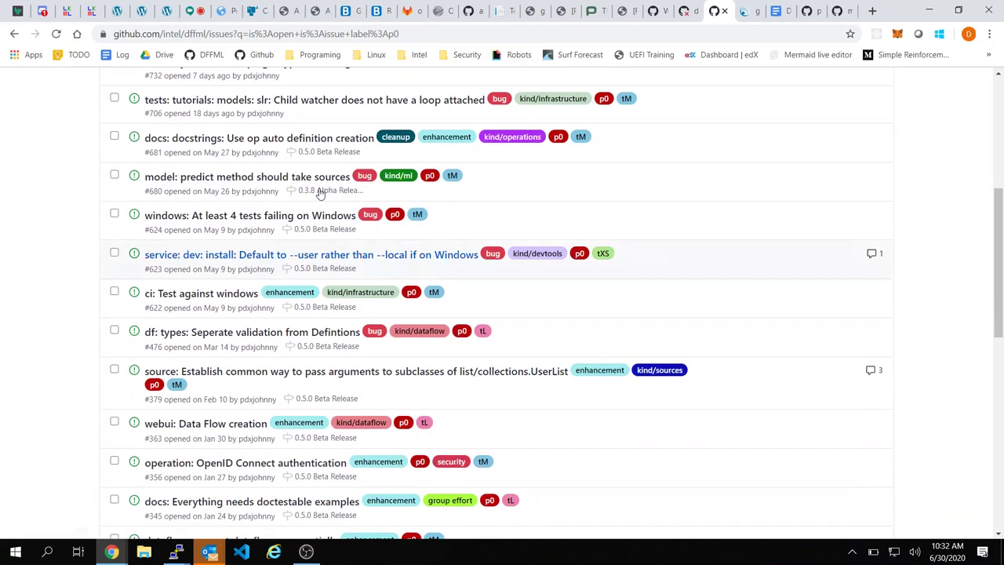
pyautogui.scroll(1, 463, 255)
pyautogui.moveTo(301, 155)
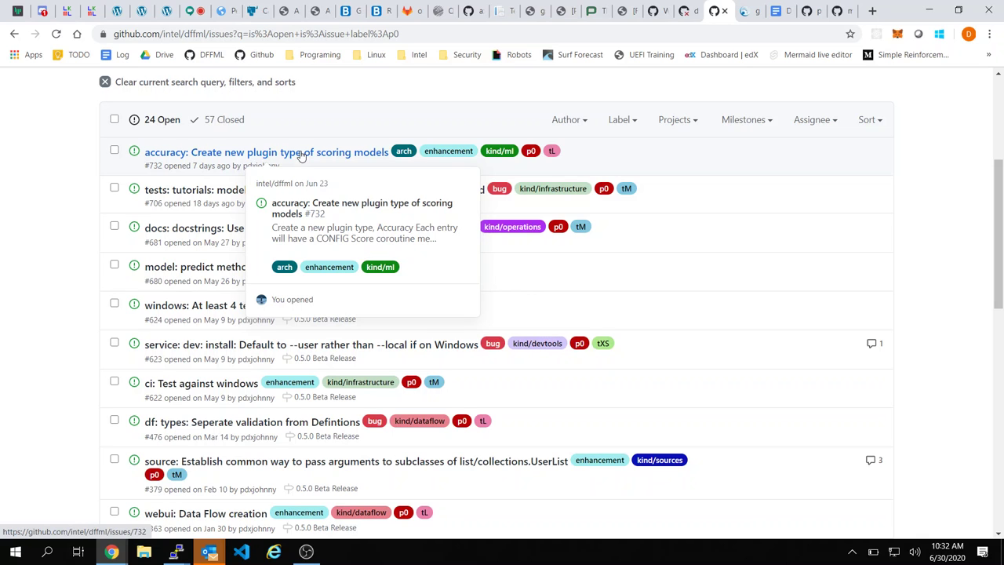
pyautogui.scroll(-1, 49, 268)
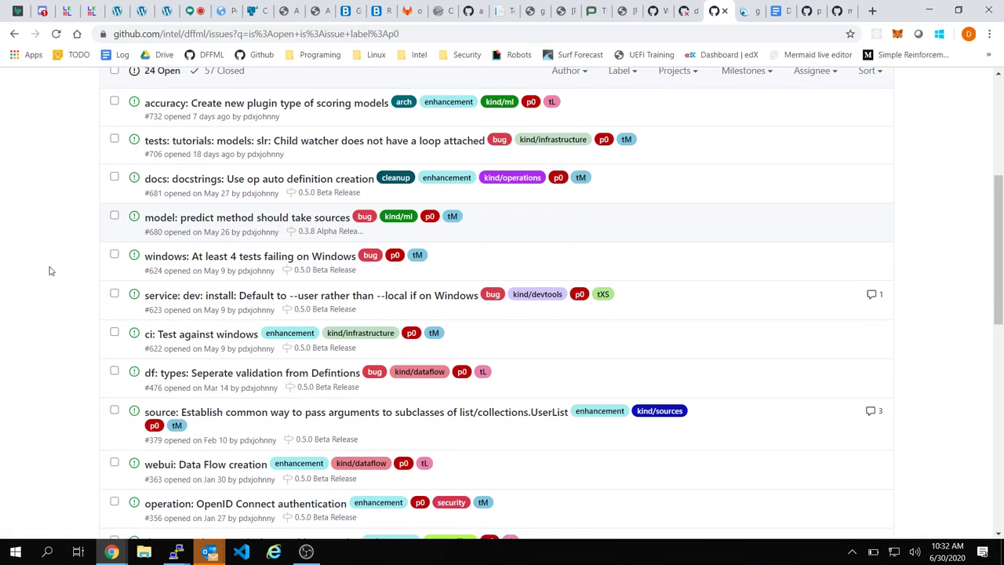
pyautogui.scroll(1, 50, 269)
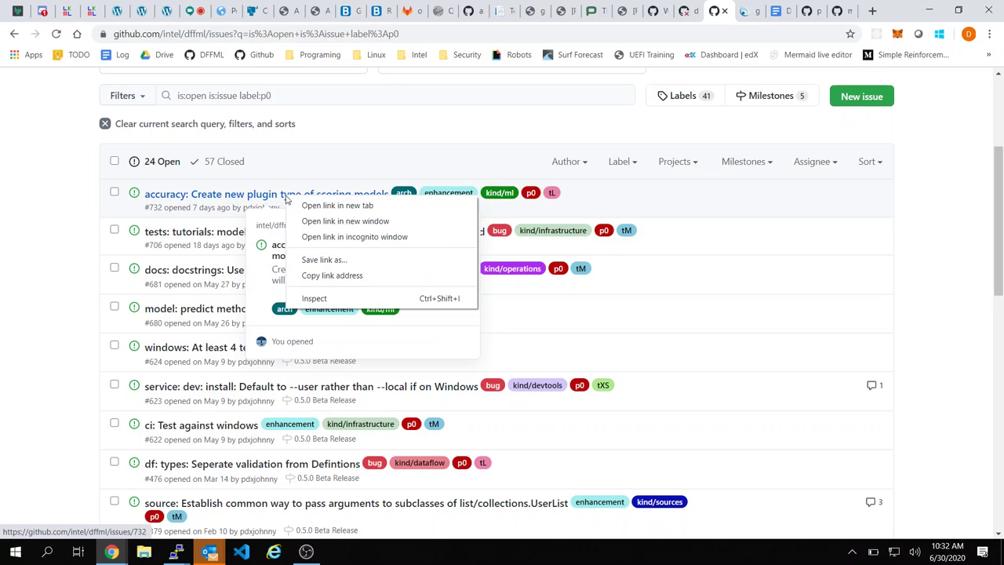
pyautogui.click(351, 275)
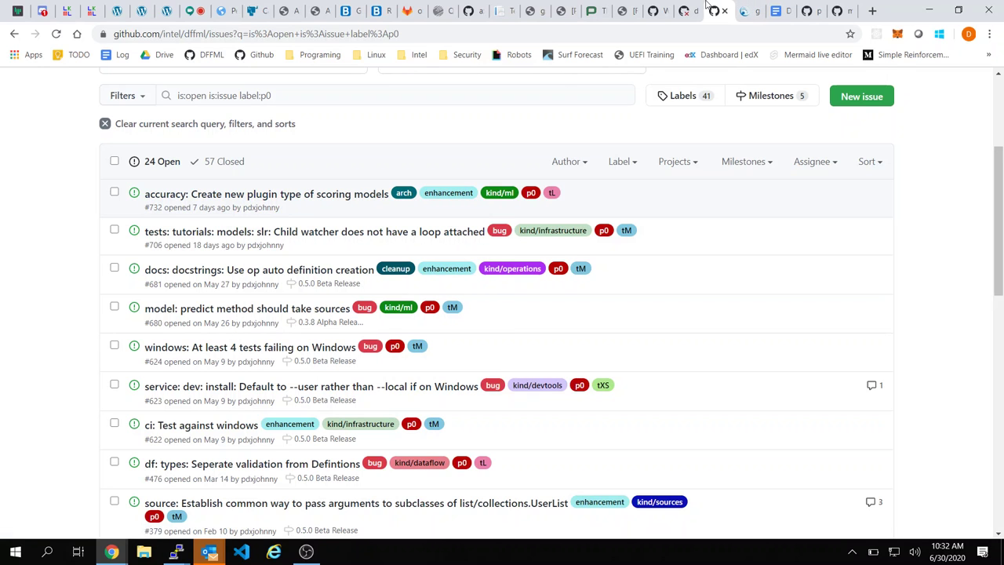
pyautogui.click(684, 11)
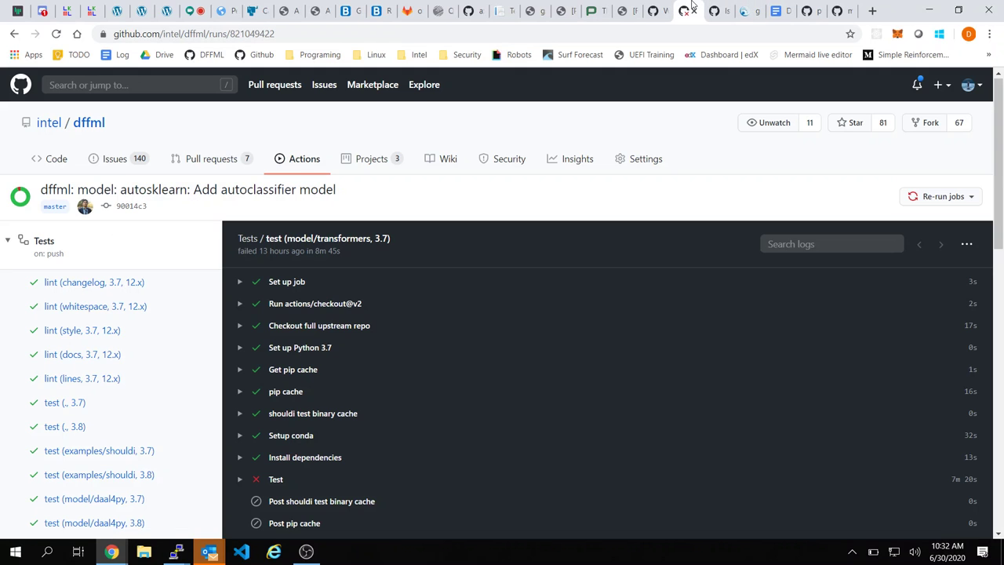
pyautogui.click(650, 8)
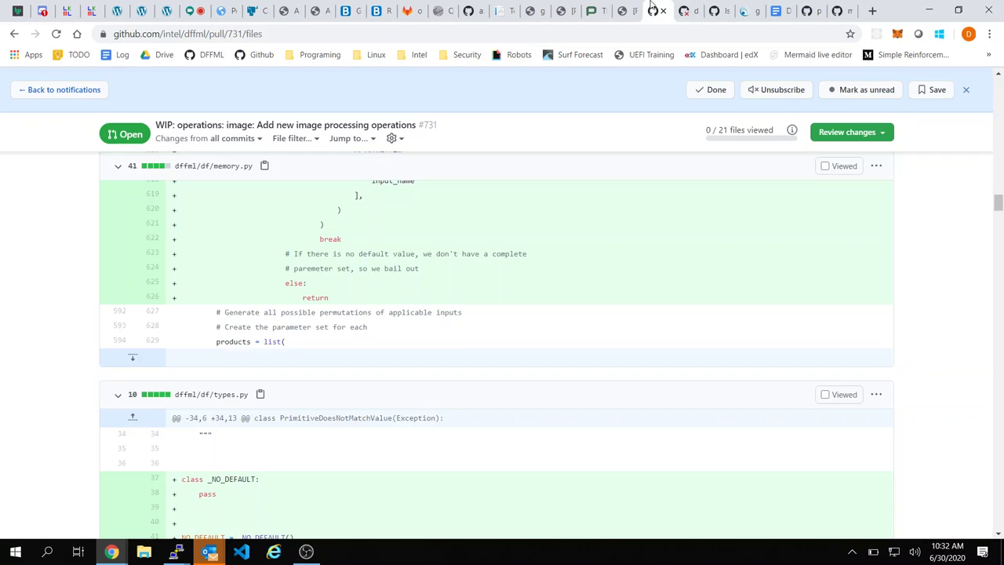
pyautogui.click(779, 11)
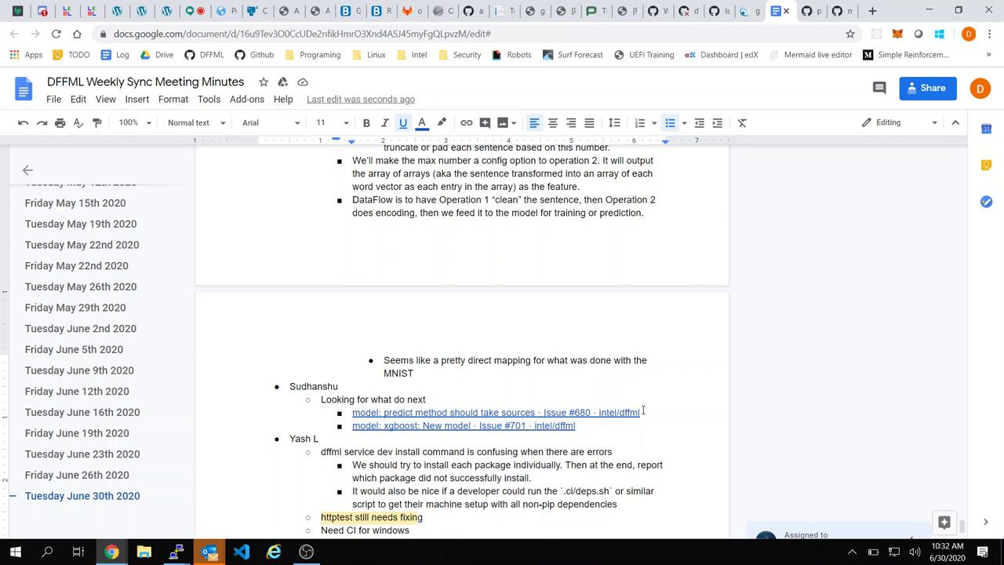
pyautogui.press('Return')
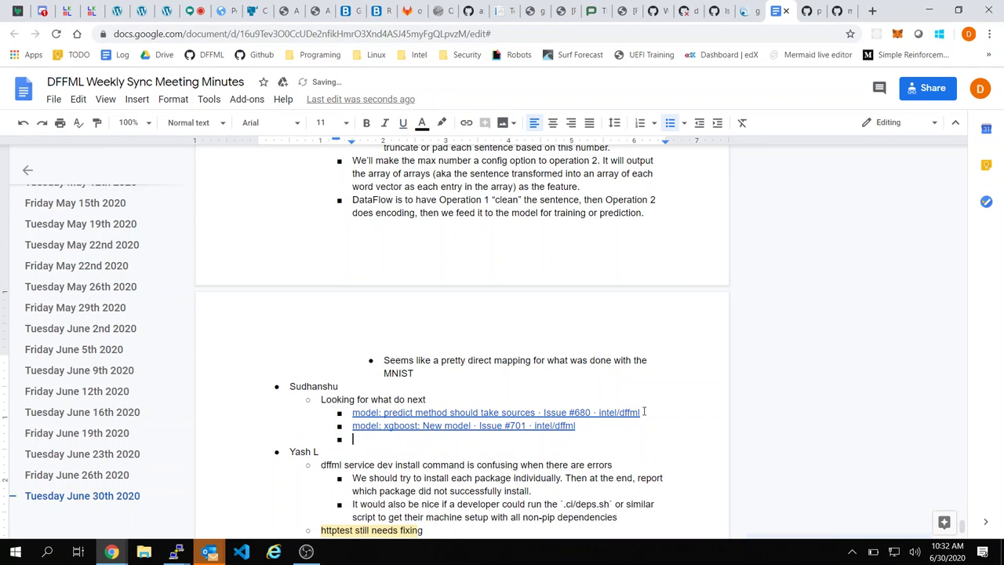
pyautogui.write('https://github.com/intel/dffml/issues/732')
pyautogui.press('Return')
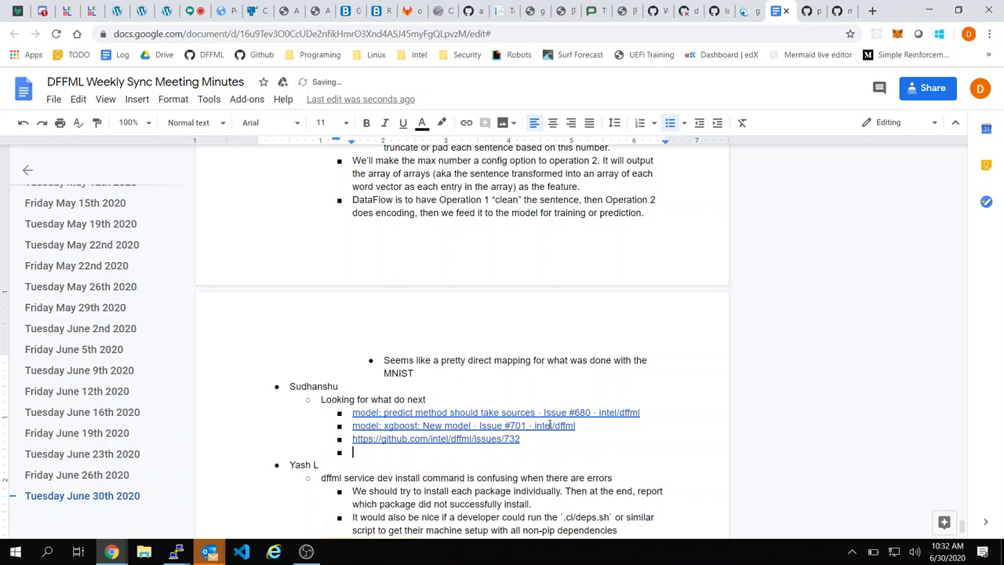
pyautogui.press('Delete')
pyautogui.hotkey('shift', 'Tab')
pyautogui.hotkey('shift', 'Tab')
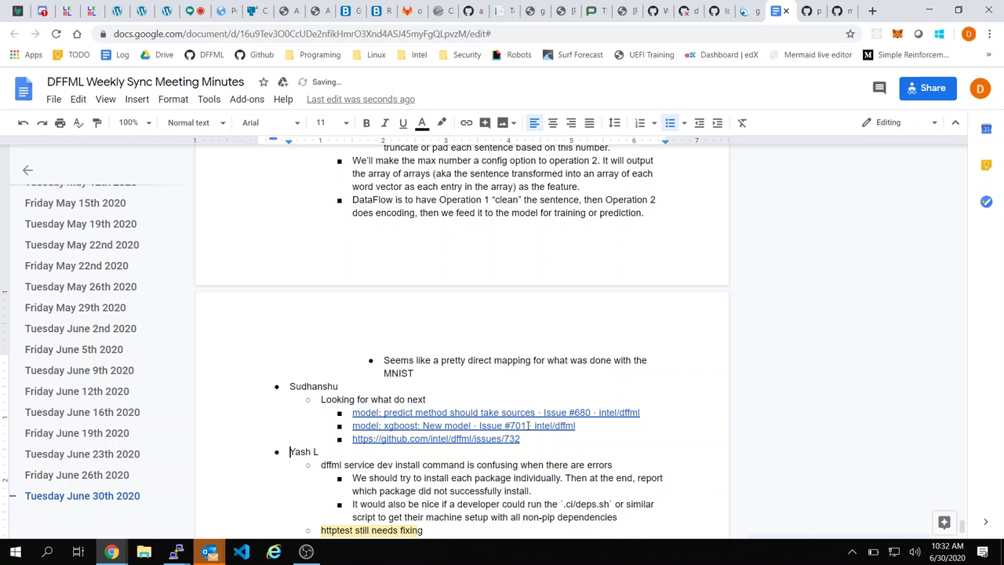
# Step: Reorder the "Looking for what do next" links so the xgboost issue #701 comes after the issue 732 link
pyautogui.click(453, 439)
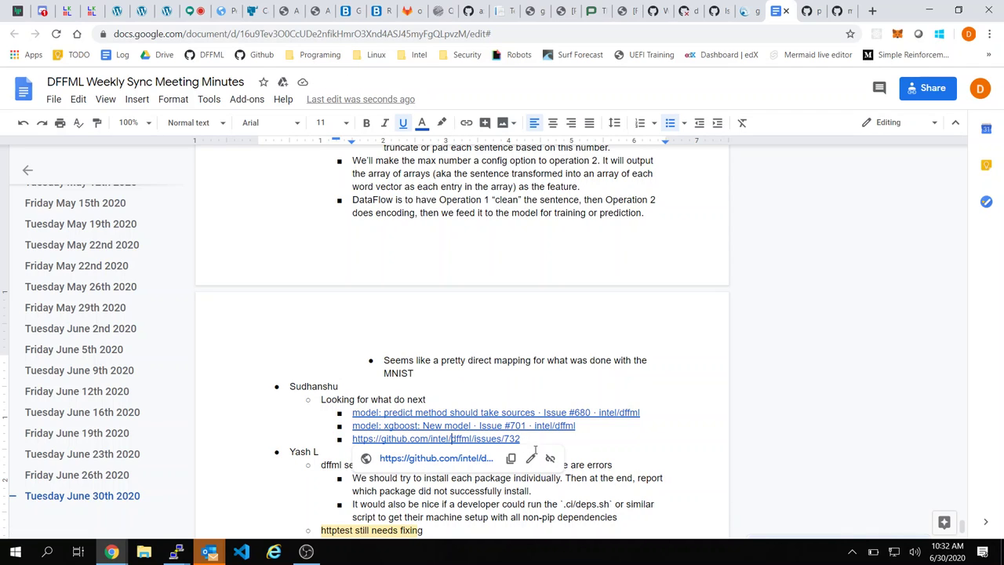
pyautogui.click(509, 439)
pyautogui.click(581, 424)
pyautogui.moveTo(580, 425); pyautogui.dragTo(649, 414)
pyautogui.press('BackSpace')
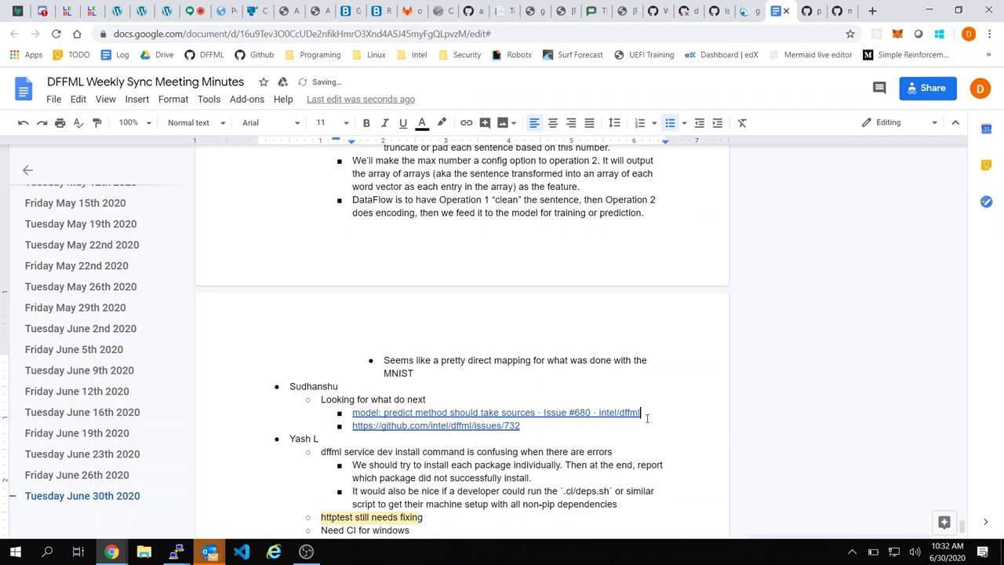
pyautogui.hotkey('ctrl', 'z')
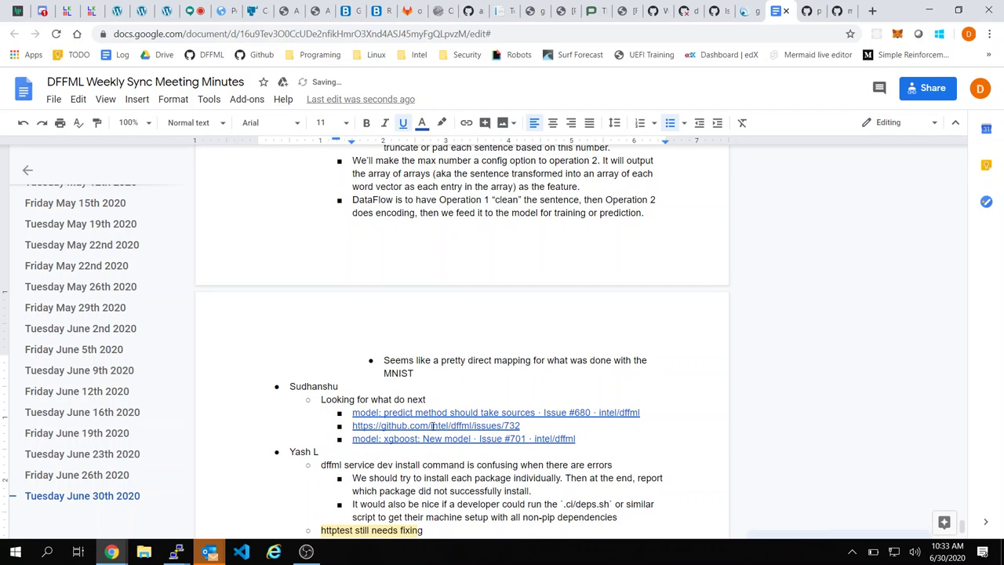
pyautogui.click(431, 424)
pyautogui.scroll(-1, 634, 454)
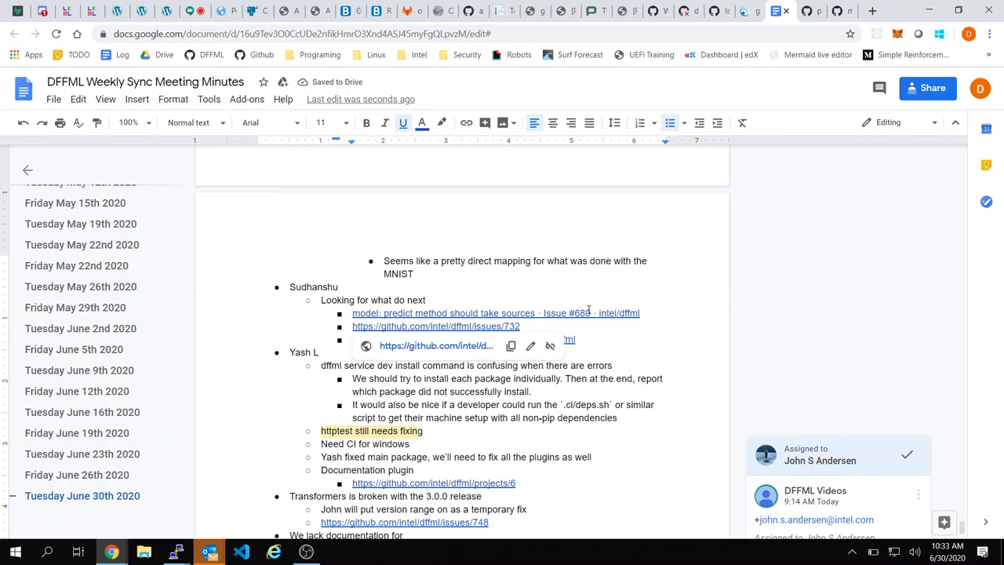
pyautogui.scroll(-1, 588, 310)
pyautogui.click(487, 255)
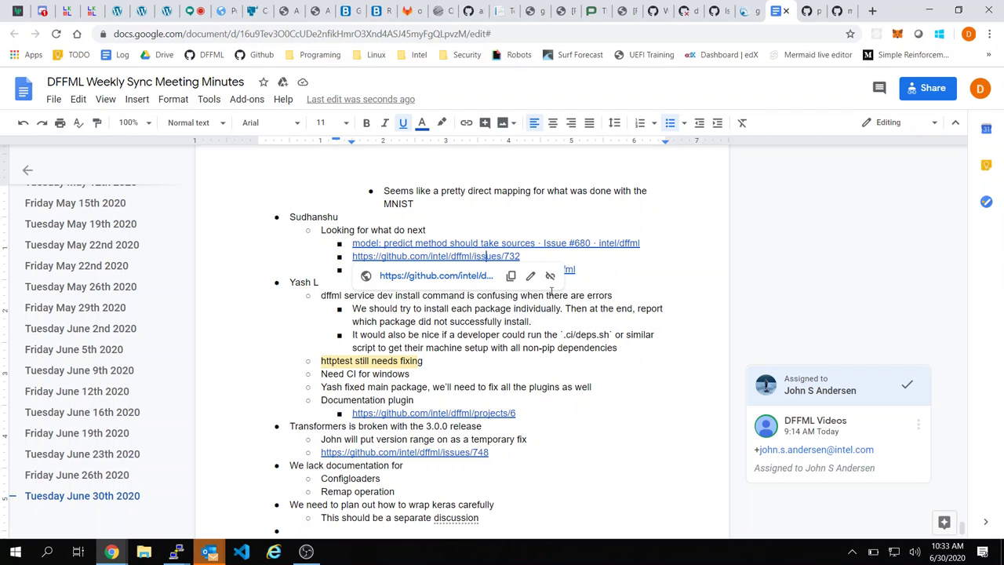
pyautogui.click(603, 255)
# Step: Review the Tuesday June 30th 2020 agenda for discussion items still unchecked and switch to the terminal
pyautogui.scroll(2, 603, 254)
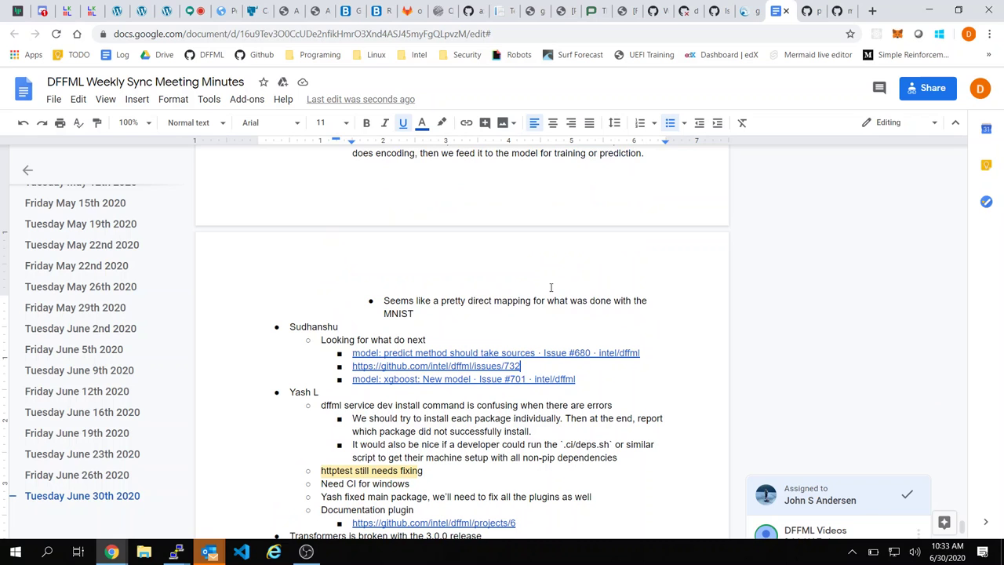
pyautogui.scroll(5, 550, 287)
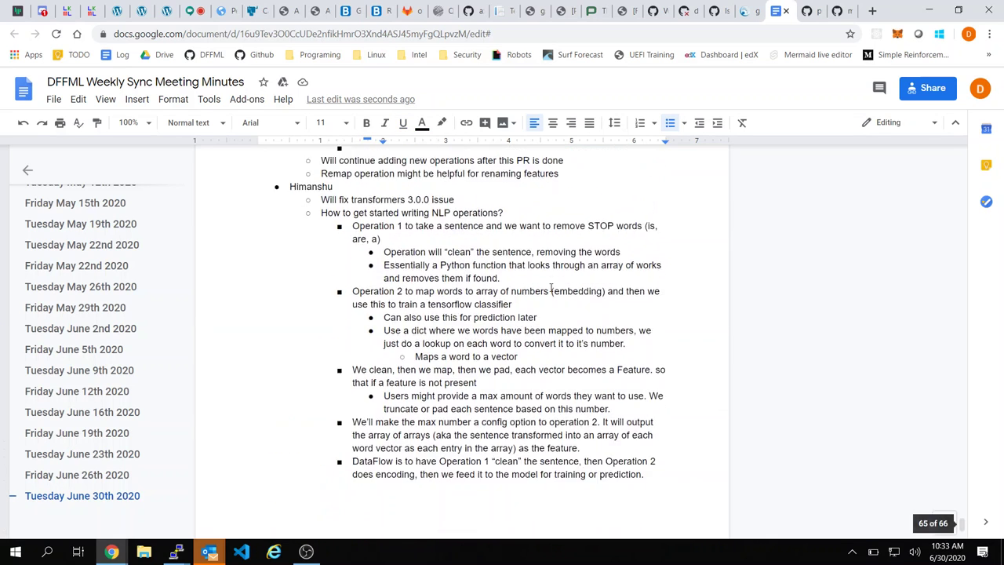
pyautogui.scroll(5, 551, 287)
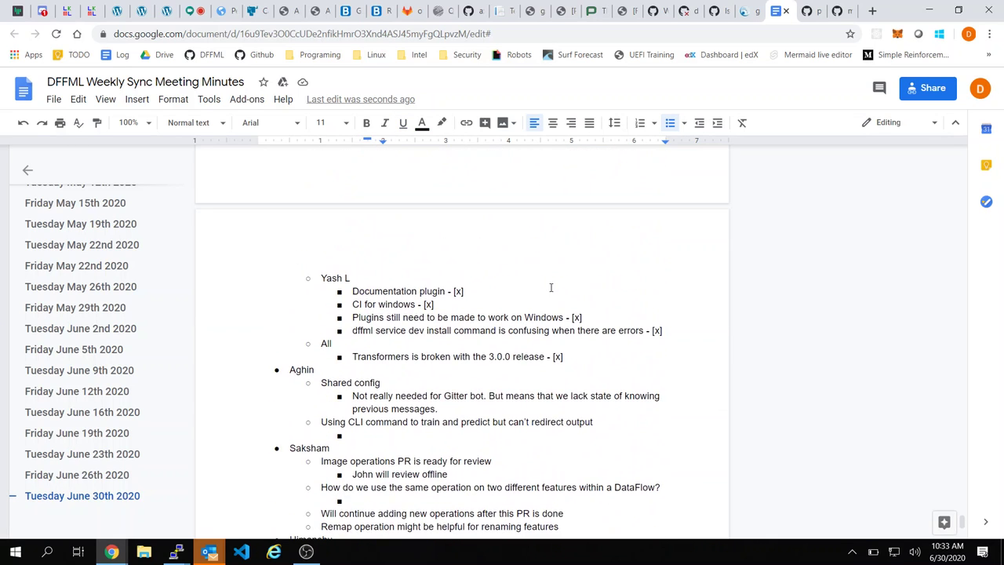
pyautogui.scroll(2, 550, 287)
pyautogui.click(529, 276)
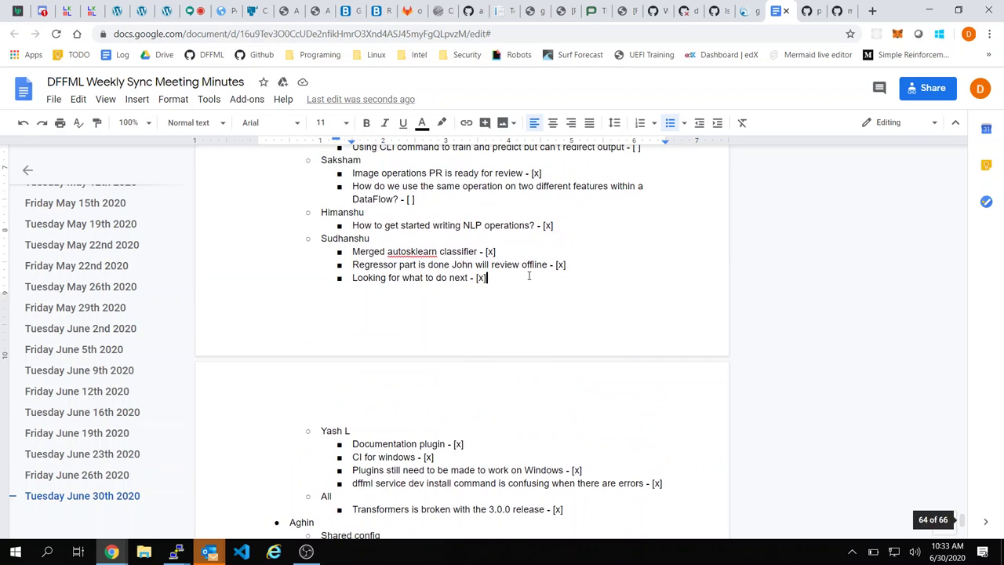
pyautogui.scroll(2, 529, 276)
pyautogui.click(475, 298)
pyautogui.scroll(-1, 475, 300)
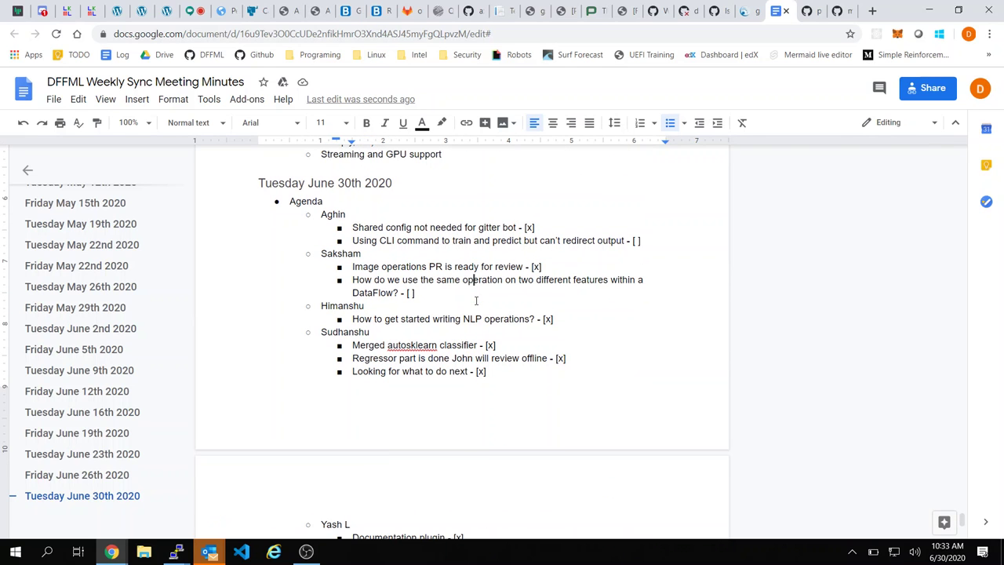
pyautogui.scroll(-1, 475, 299)
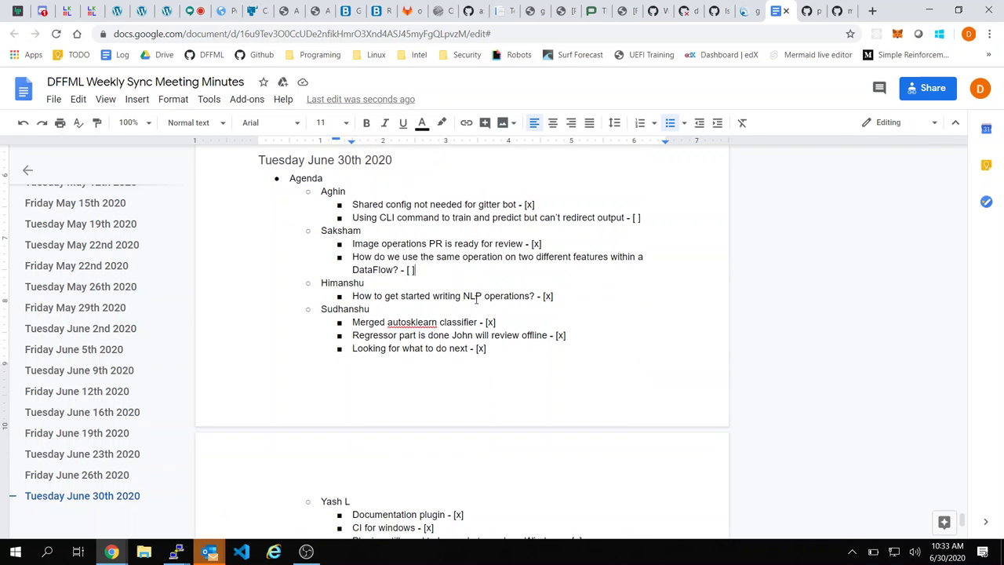
pyautogui.scroll(-1, 476, 301)
pyautogui.click(577, 264)
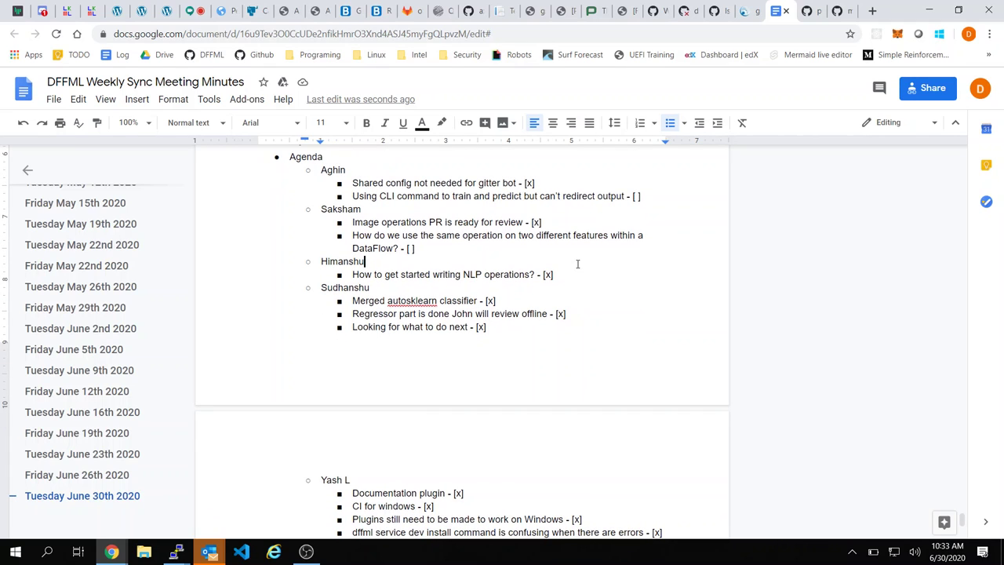
pyautogui.click(656, 199)
pyautogui.click(587, 226)
pyautogui.scroll(-1, 517, 254)
pyautogui.scroll(1, 517, 253)
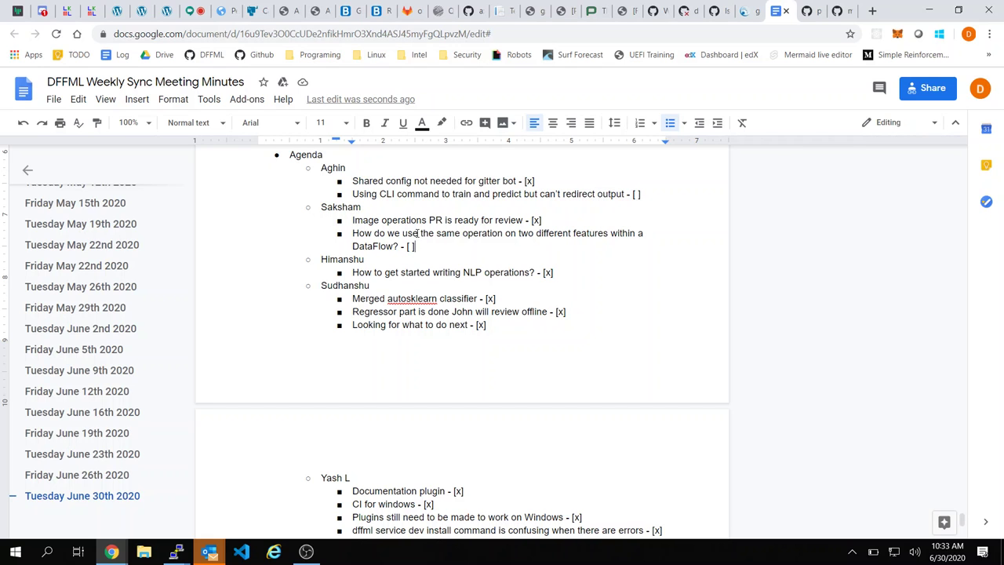
pyautogui.moveTo(420, 232); pyautogui.dragTo(437, 249)
pyautogui.click(436, 249)
pyautogui.scroll(-3, 437, 249)
pyautogui.scroll(3, 436, 249)
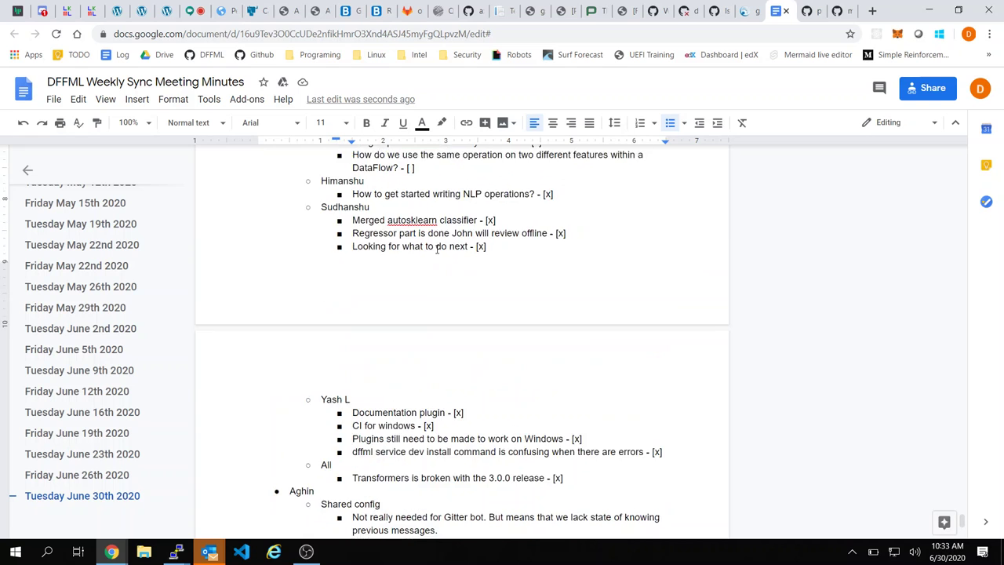
pyautogui.scroll(1, 437, 249)
pyautogui.hotkey('alt', 'Tab')
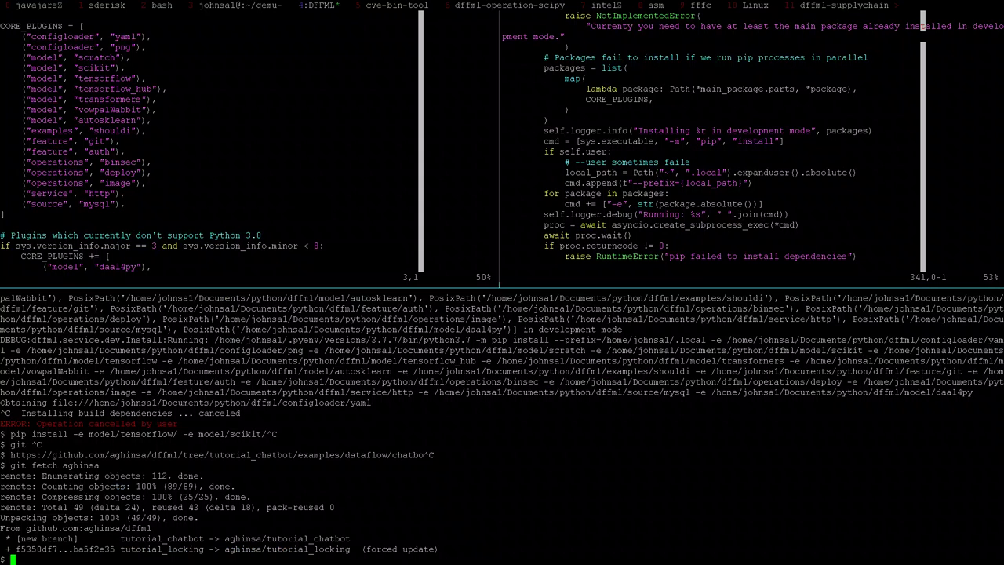
pyautogui.write('git checkout tensorflow_quick_fix')
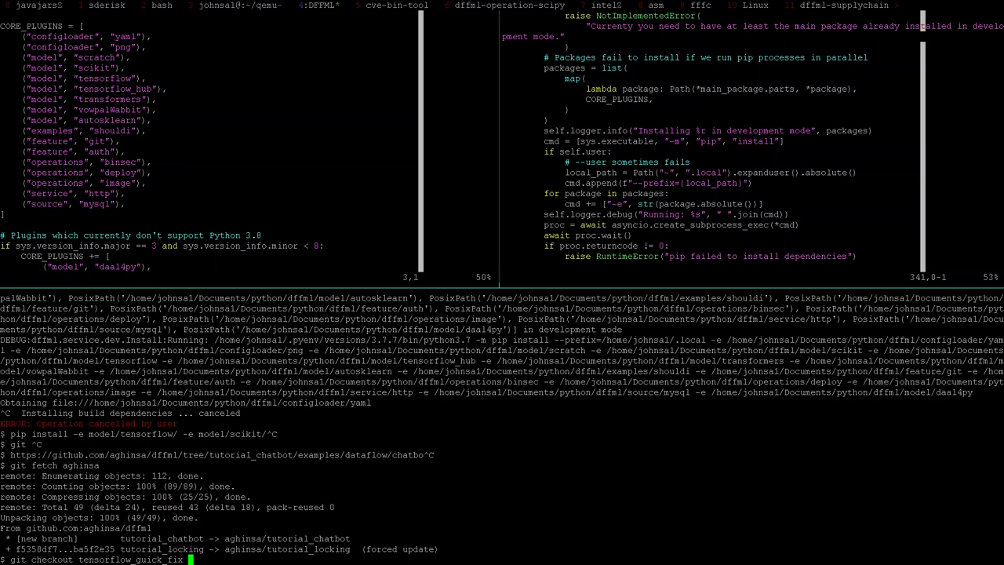
pyautogui.press('BackSpace')
pyautogui.press('BackSpace')
pyautogui.press('BackSpace')
pyautogui.press('BackSpace')
pyautogui.press('BackSpace')
pyautogui.press('BackSpace')
pyautogui.press('BackSpace')
pyautogui.press('BackSpace')
pyautogui.press('BackSpace')
pyautogui.press('BackSpace')
pyautogui.press('BackSpace')
pyautogui.press('BackSpace')
pyautogui.press('BackSpace')
pyautogui.press('BackSpace')
pyautogui.press('BackSpace')
pyautogui.press('BackSpace')
pyautogui.press('BackSpace')
pyautogui.press('BackSpace')
pyautogui.press('BackSpace')
pyautogui.write('st_dataflow')
pyautogui.hotkey('ctrl', 'c')
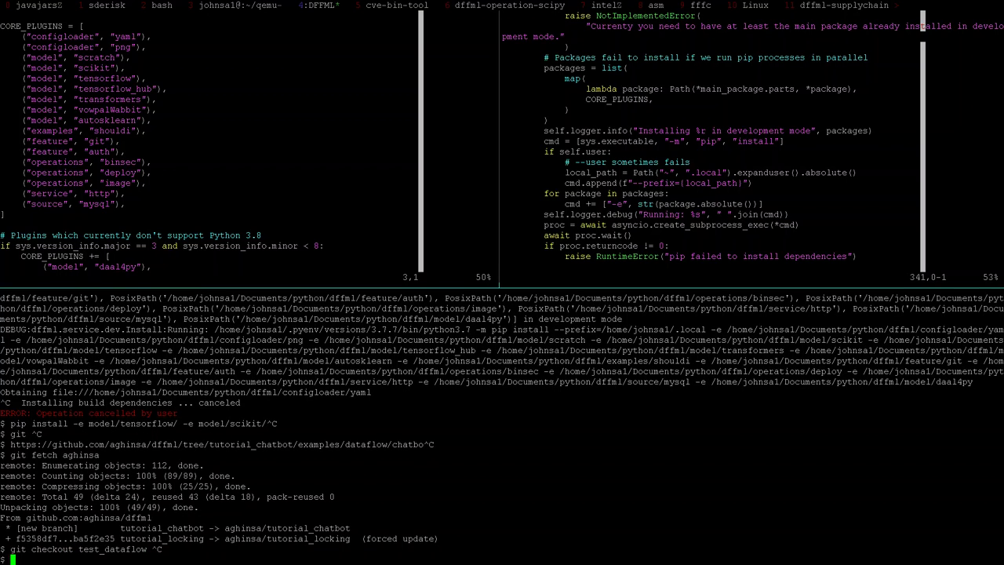
pyautogui.write('vit checkout')
pyautogui.hotkey('ctrl', 'c')
# Step: Check out the tutorial_chatbot branch in the dffml repository
pyautogui.write('git checkout')
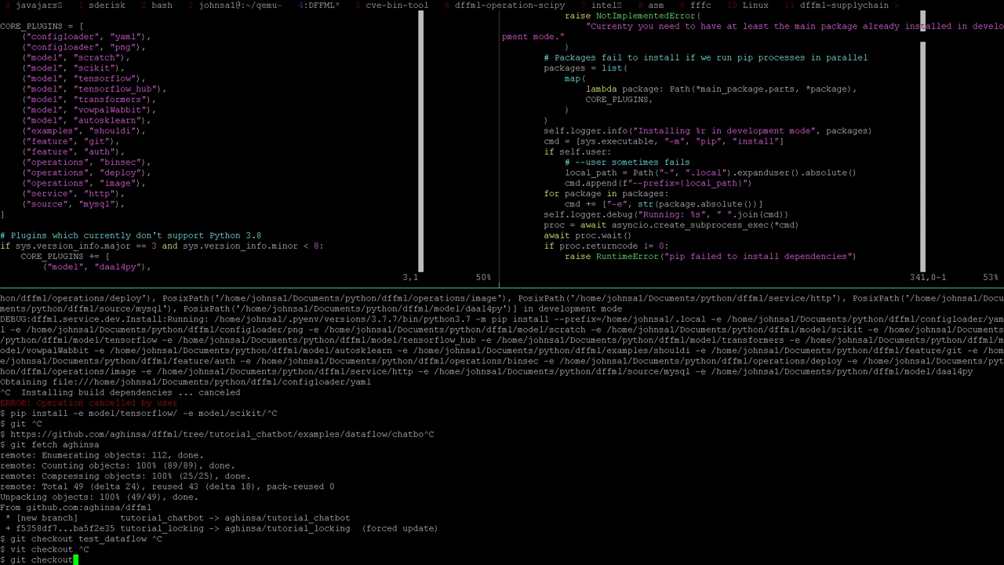
pyautogui.write(' tutorial_chatbot')
pyautogui.press('Return')
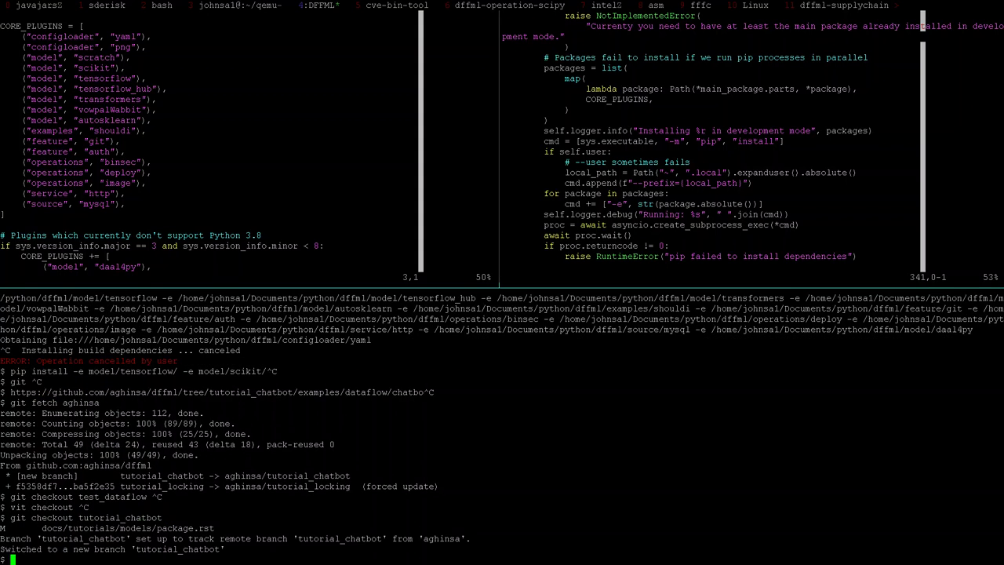
# Step: Show the repository's git status and the diff of its uncommitted changes
pyautogui.write('git status')
pyautogui.press('Return')
pyautogui.write('git diff')
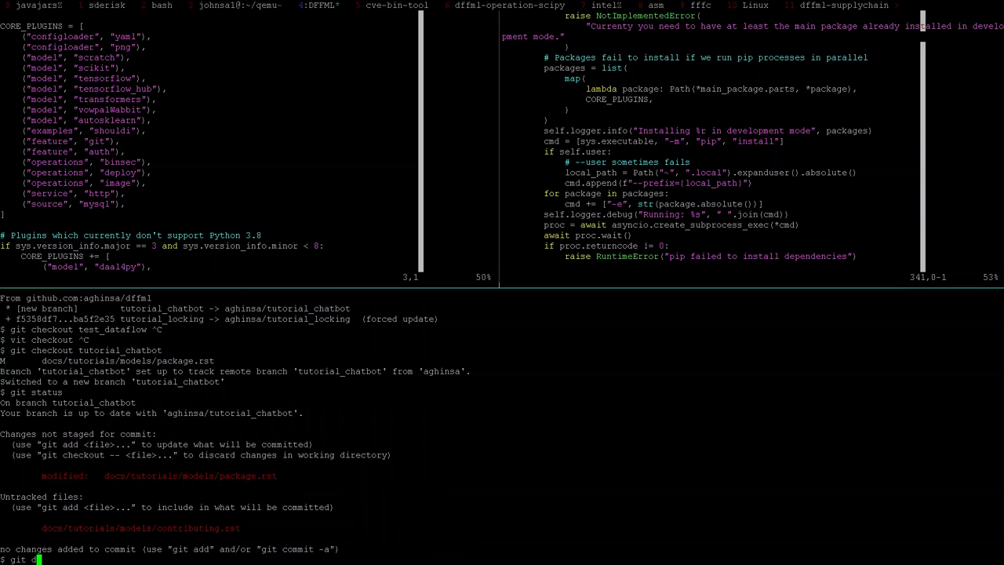
pyautogui.press('Return')
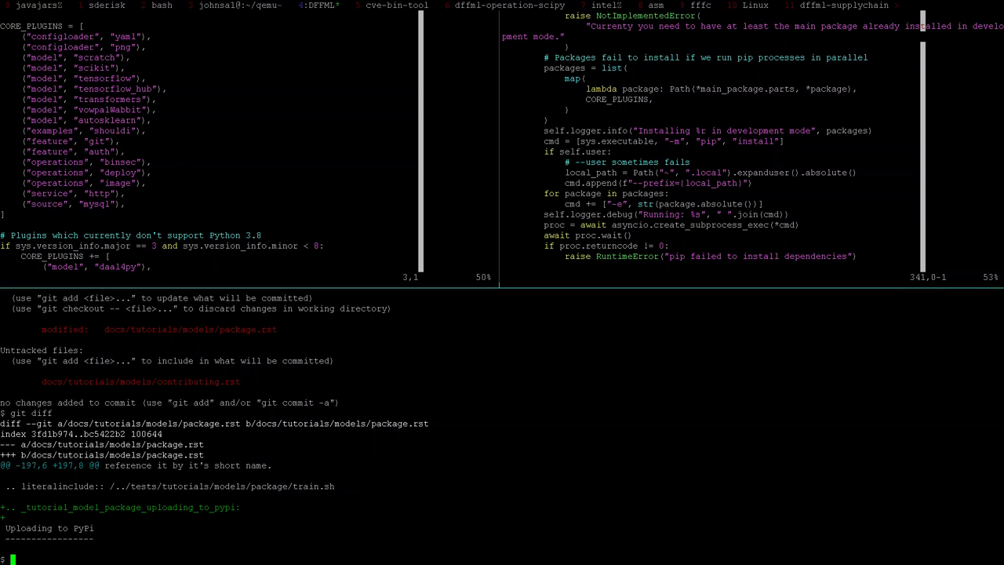
pyautogui.write('qgit add -')
pyautogui.hotkey('ctrl', 'c')
pyautogui.write('git add')
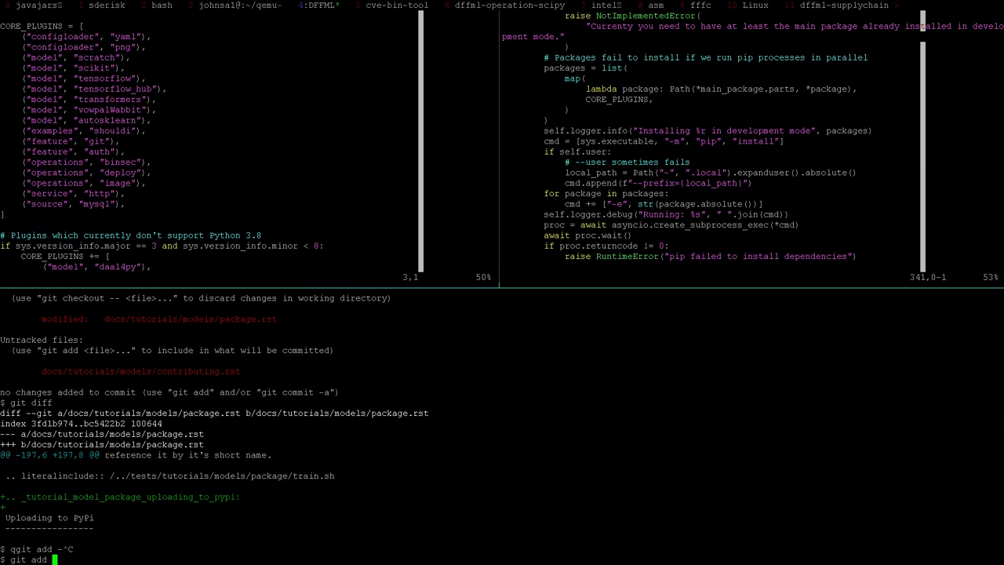
pyautogui.hotkey('ctrl', 'c')
# Step: Stash the modified tracked files with git stash and show the repository's git status
pyautogui.write('git staths')
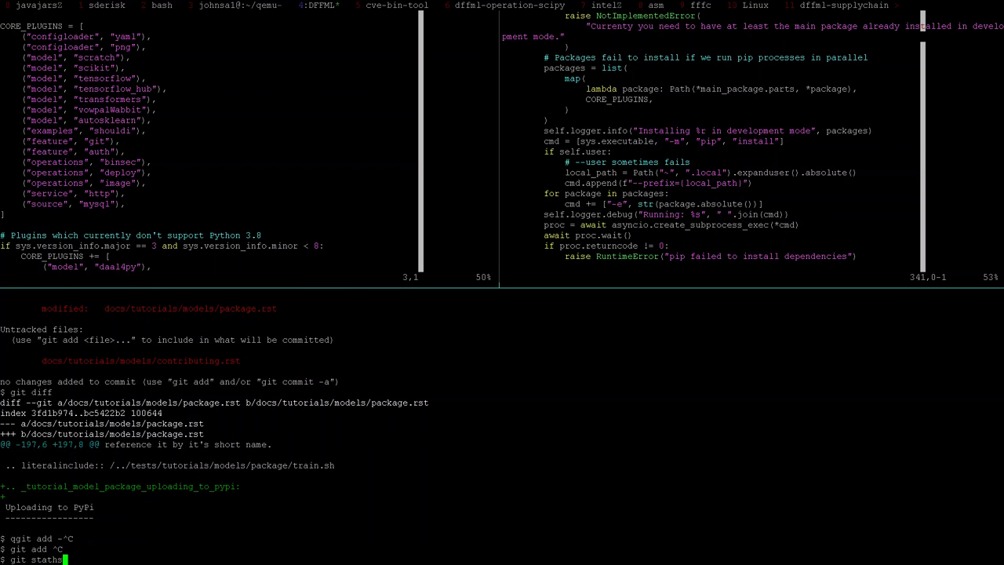
pyautogui.press('BackSpace')
pyautogui.press('BackSpace')
pyautogui.press('BackSpace')
pyautogui.write('sh')
pyautogui.press('Return')
pyautogui.write('git status')
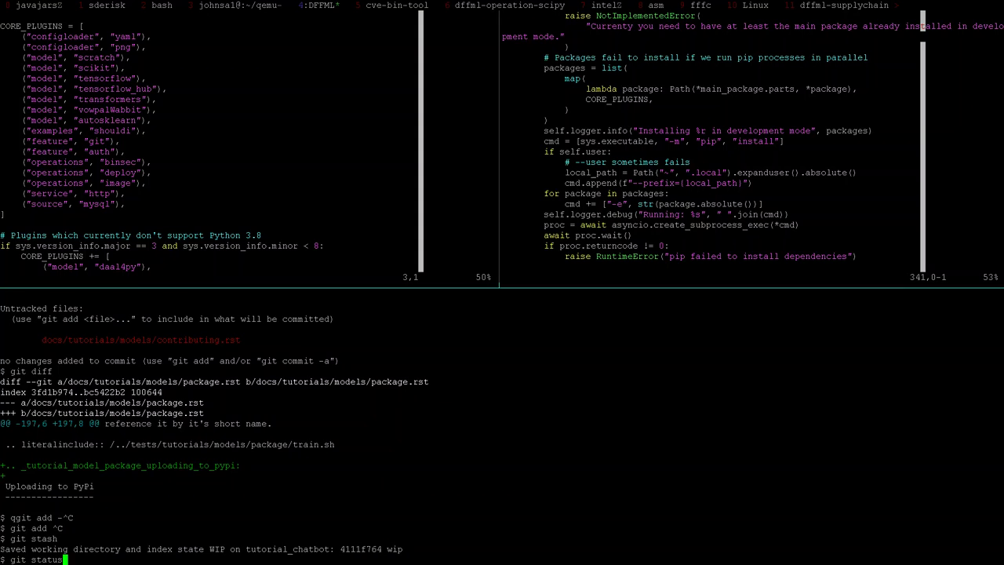
pyautogui.press('Return')
# Step: Stage the untracked contributing.rst with git add -A and restore the stashed package.rst changes
pyautogui.write('git add -A')
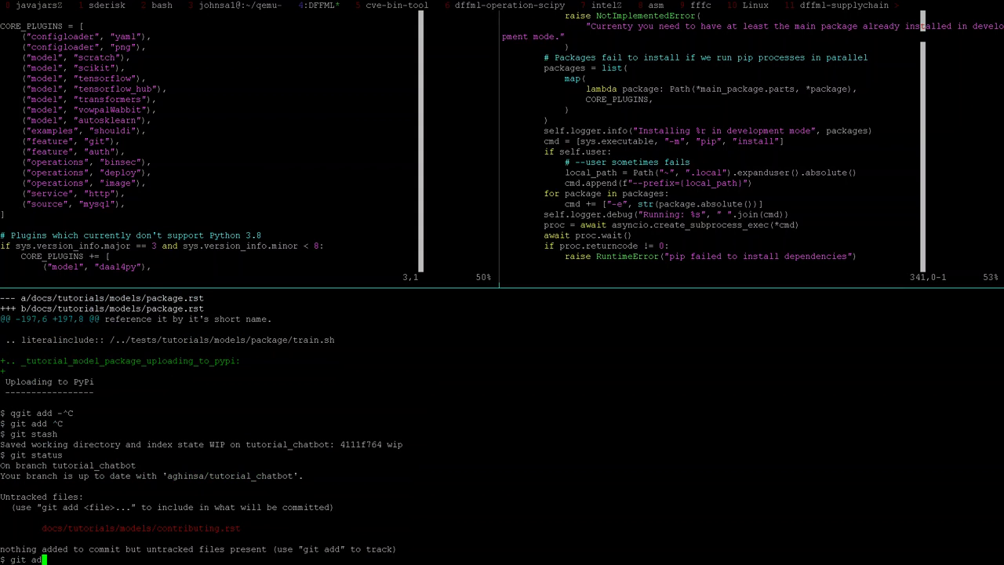
pyautogui.press('Return')
pyautogui.write('git stash pop')
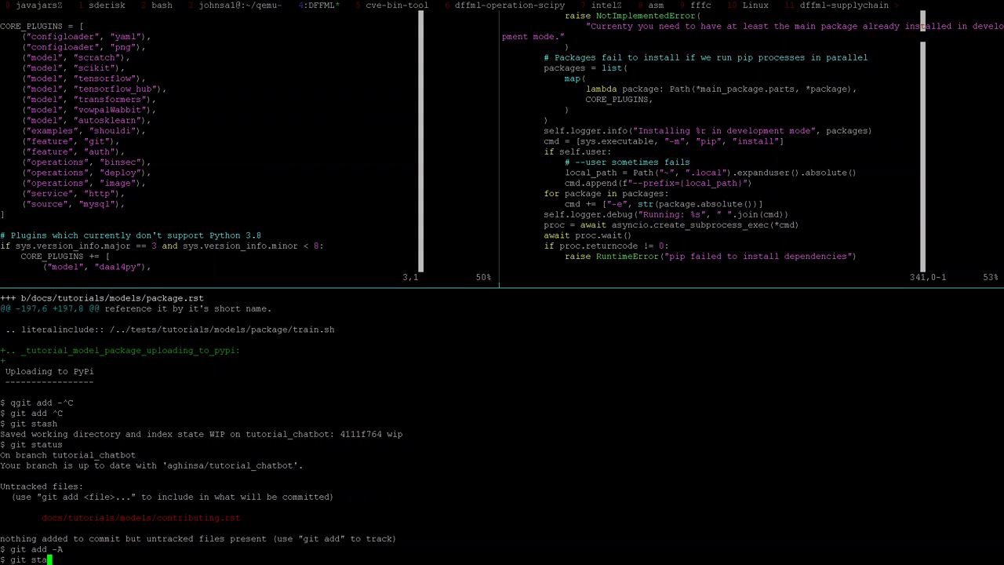
pyautogui.press('Return')
# Step: Stage all changes in the working tree, including the restored package.rst edit, with git add -A
pyautogui.write('git stash pop')
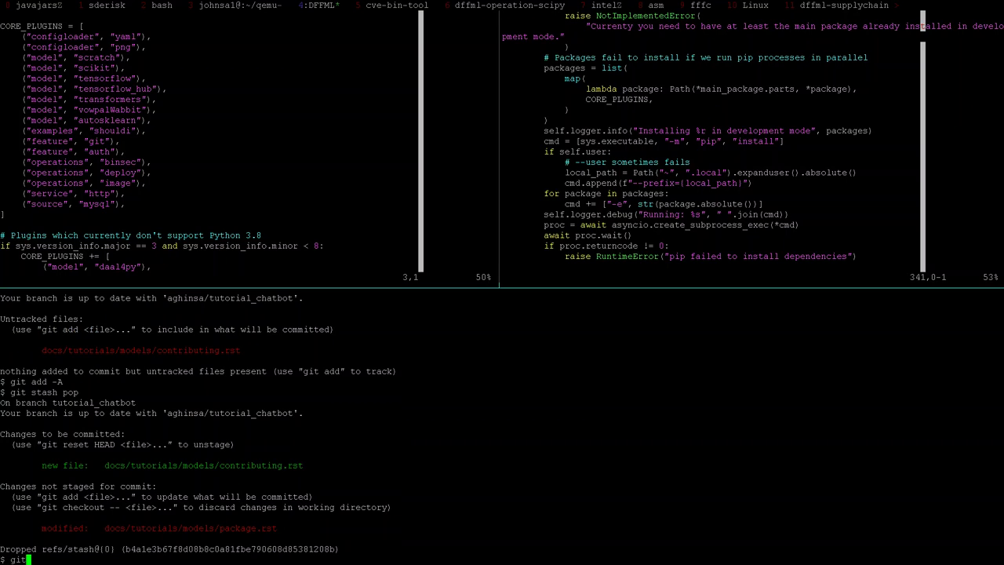
pyautogui.write('h')
pyautogui.press('BackSpace')
pyautogui.press('BackSpace')
pyautogui.press('BackSpace')
pyautogui.press('BackSpace')
pyautogui.press('BackSpace')
pyautogui.write('add -A')
pyautogui.press('Return')
# Step: Stash all the staged changes and recheck the repository's git status
pyautogui.write('g')
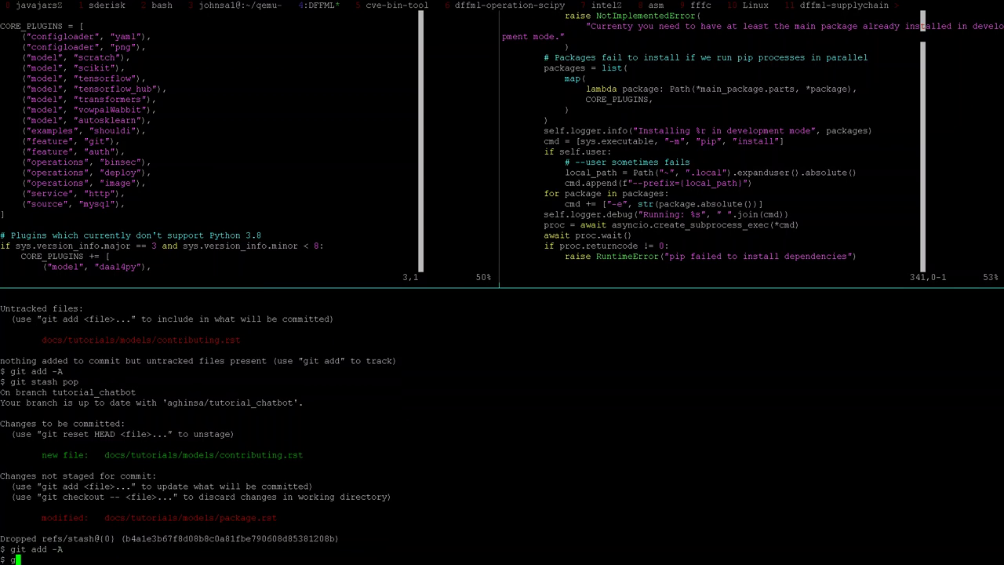
pyautogui.write('it stash')
pyautogui.press('Return')
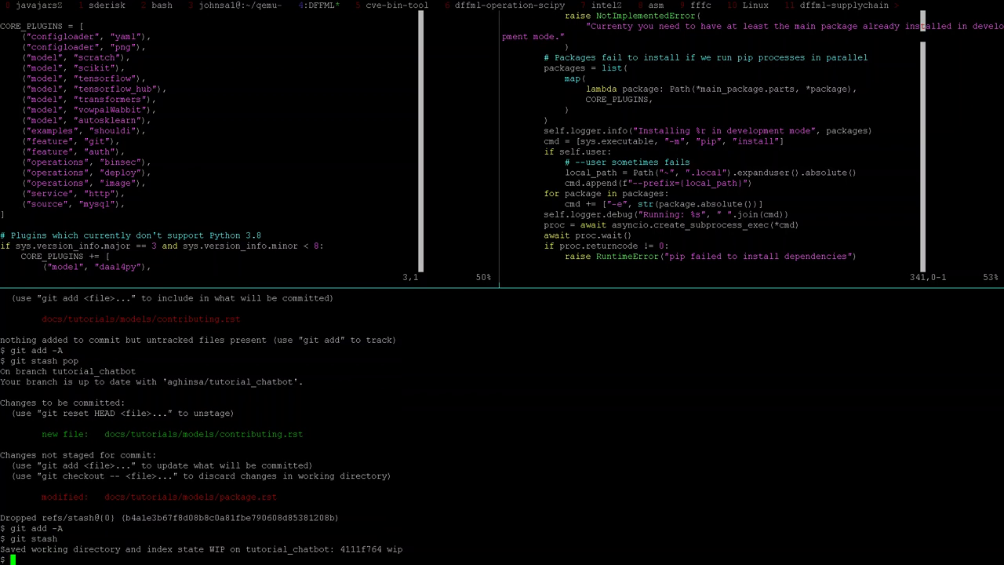
pyautogui.write('git status')
pyautogui.press('Return')
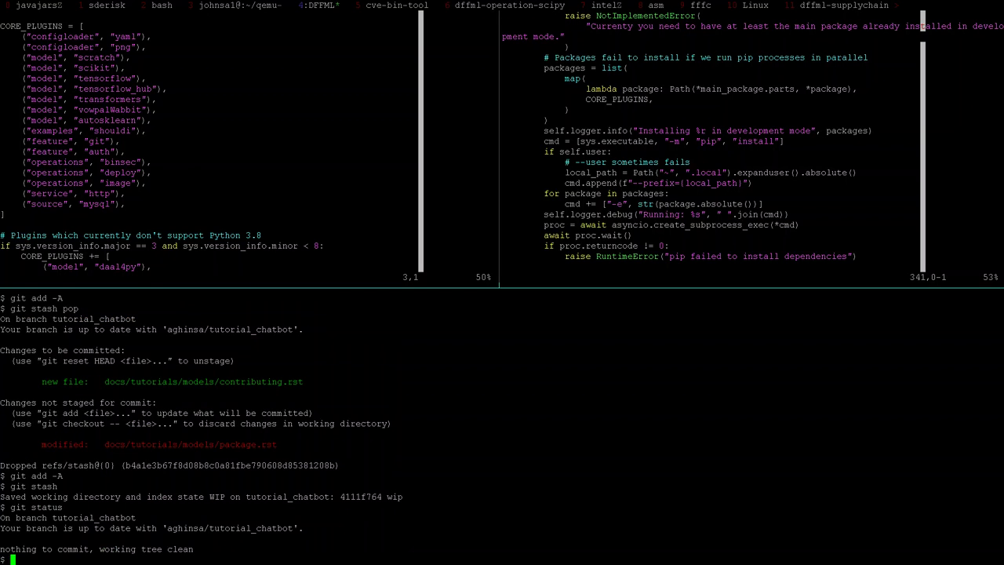
# Step: Quit the editor showing the CORE_PLUGINS list and list the files in the repository directory
pyautogui.hotkey('ctrl', 'b')
pyautogui.press('Up')
pyautogui.write(':q')
pyautogui.press('Return')
pyautogui.write('ll')
pyautogui.press('Return')
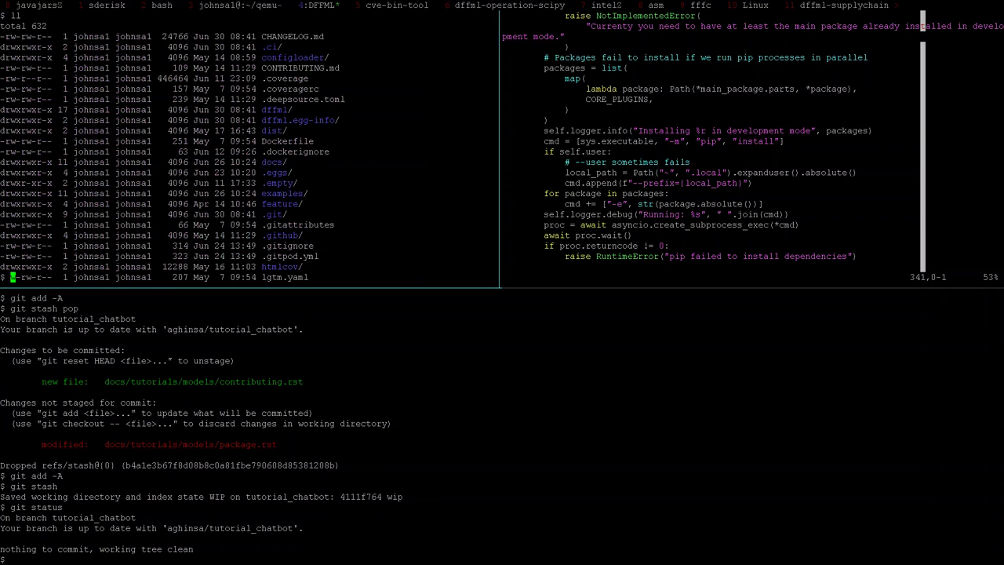
# Step: Quit the remaining editor, close the extra terminal panes and clear the screen so one empty shell remains
pyautogui.hotkey('ctrl', 'b')
pyautogui.press('Right')
pyautogui.hotkey('ctrl', 'b')
pyautogui.write('z')
pyautogui.write(':q')
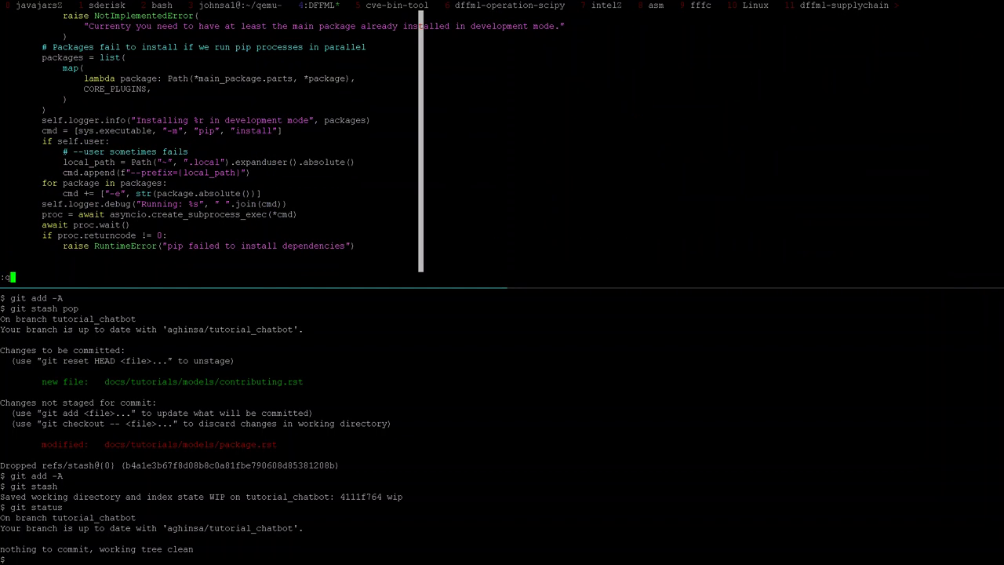
pyautogui.press('Return')
pyautogui.hotkey('ctrl', 'd')
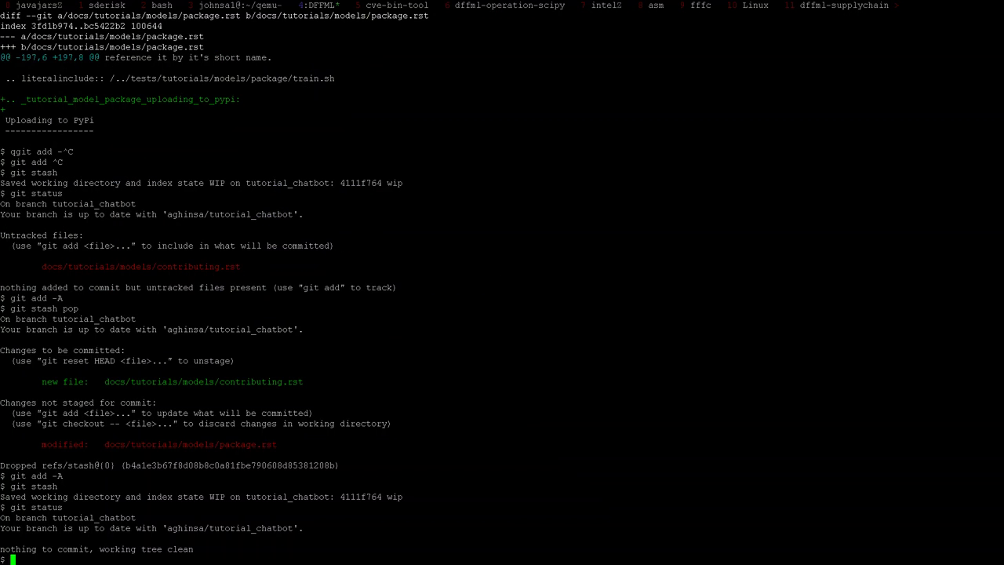
pyautogui.hotkey('ctrl', 'l')
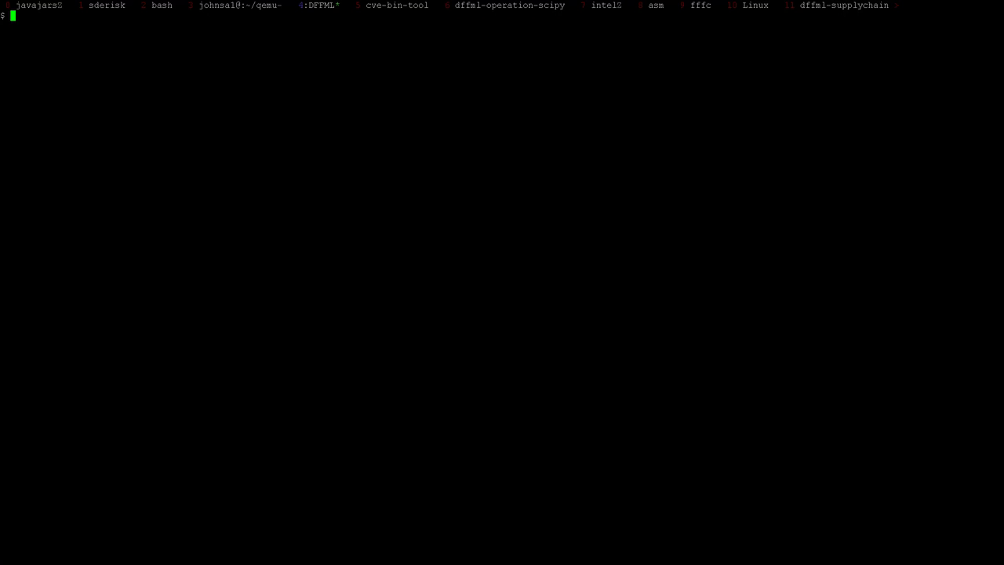
# Step: Look at the recent messages in the dffml/community Gitter chat in the browser, and return to the terminal
pyautogui.hotkey('alt', 'Tab')
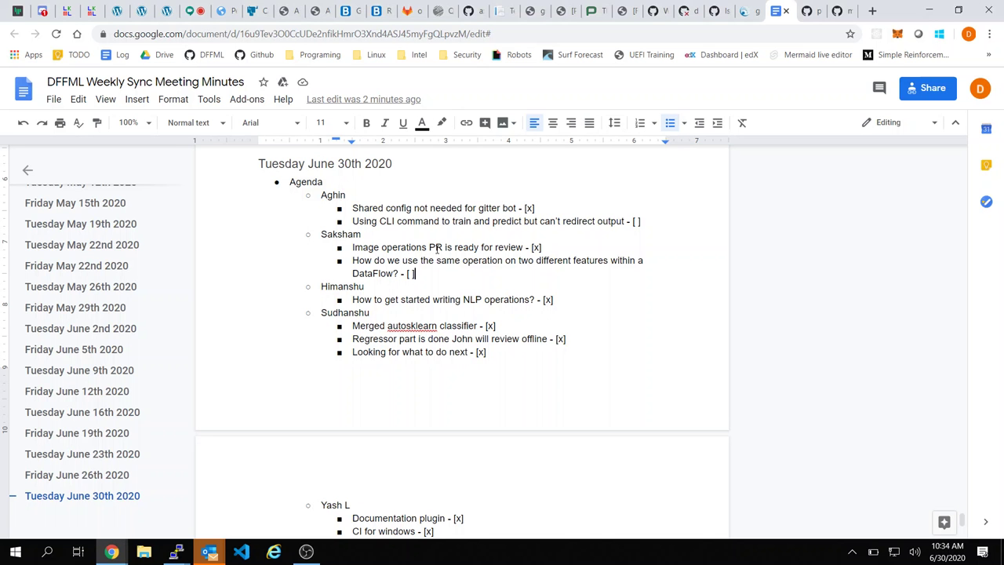
pyautogui.click(22, 6)
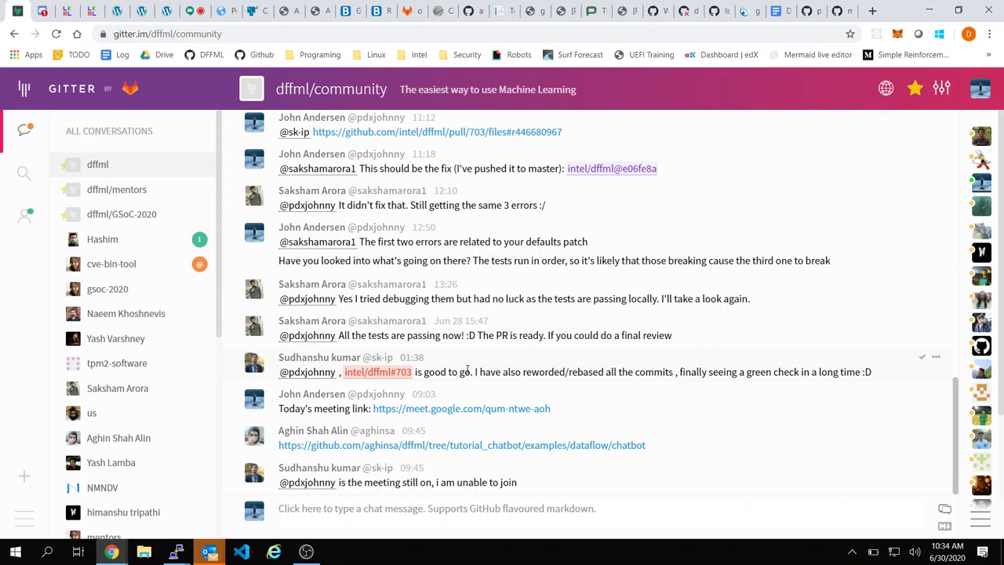
pyautogui.hotkey('alt', 'Tab')
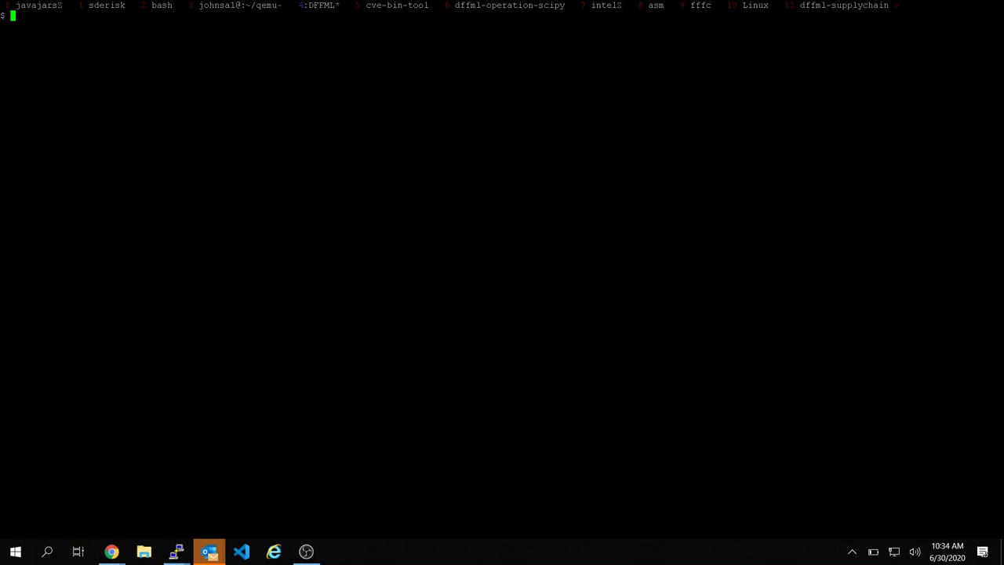
# Step: Show the latest commit on the tutorial_chatbot branch with git show and examine the added a.html file
pyautogui.write('git')
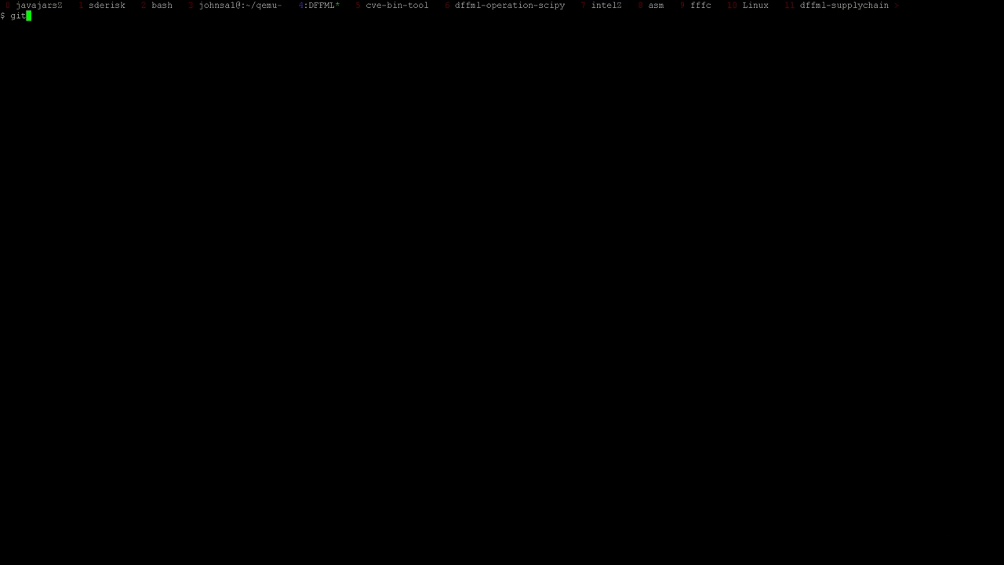
pyautogui.write(' show')
pyautogui.press('Return')
pyautogui.press('Down')
pyautogui.press('Down')
pyautogui.press('Down')
pyautogui.press('Down')
pyautogui.press('Down')
pyautogui.press('Down')
pyautogui.press('Down')
pyautogui.press('Down')
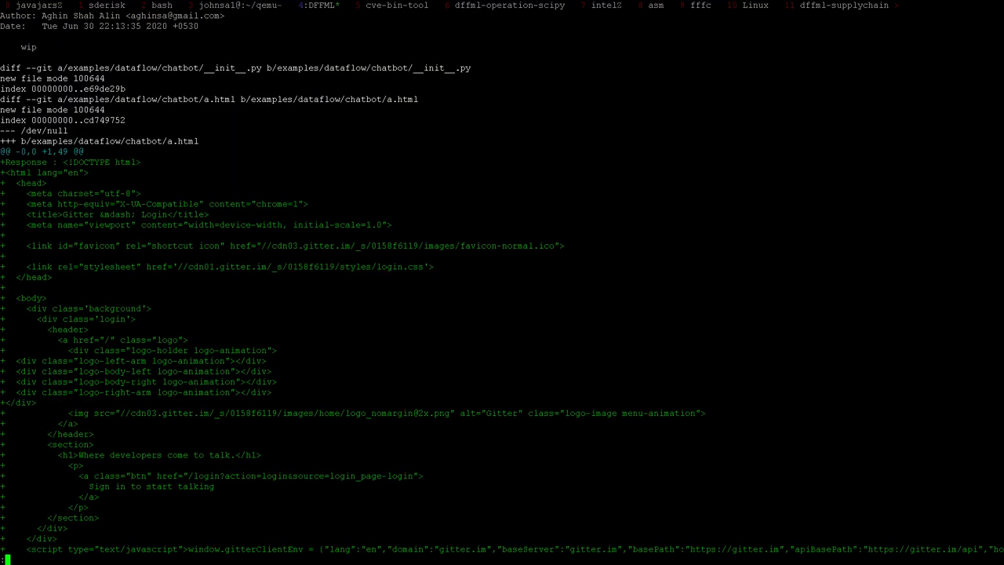
pyautogui.press('Up')
pyautogui.press('Up')
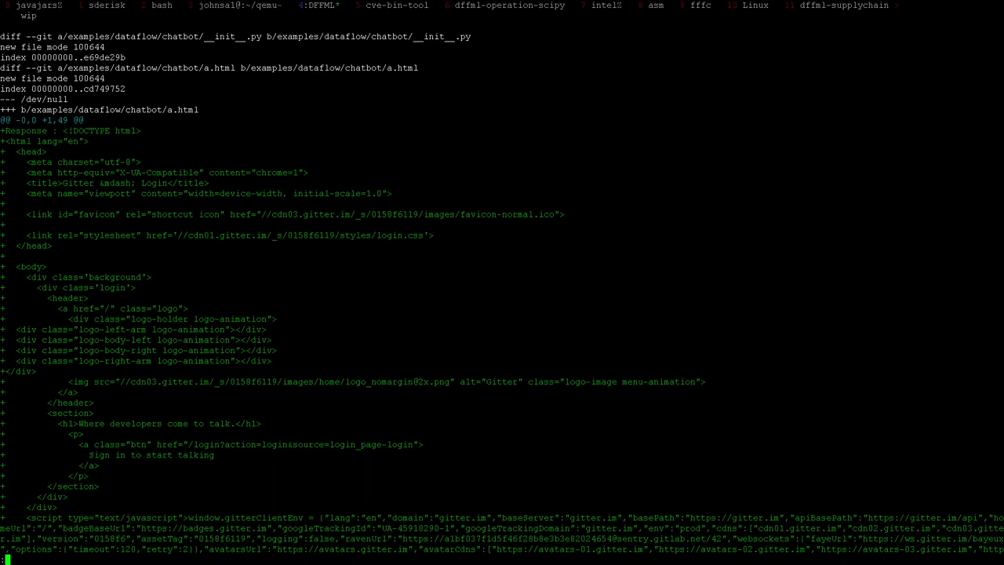
pyautogui.press('Down')
pyautogui.press('Down')
pyautogui.press('Down')
pyautogui.press('Down')
pyautogui.press('Down')
pyautogui.press('Down')
pyautogui.press('Down')
pyautogui.press('Down')
pyautogui.press('Down')
pyautogui.press('Down')
pyautogui.press('Down')
pyautogui.press('Down')
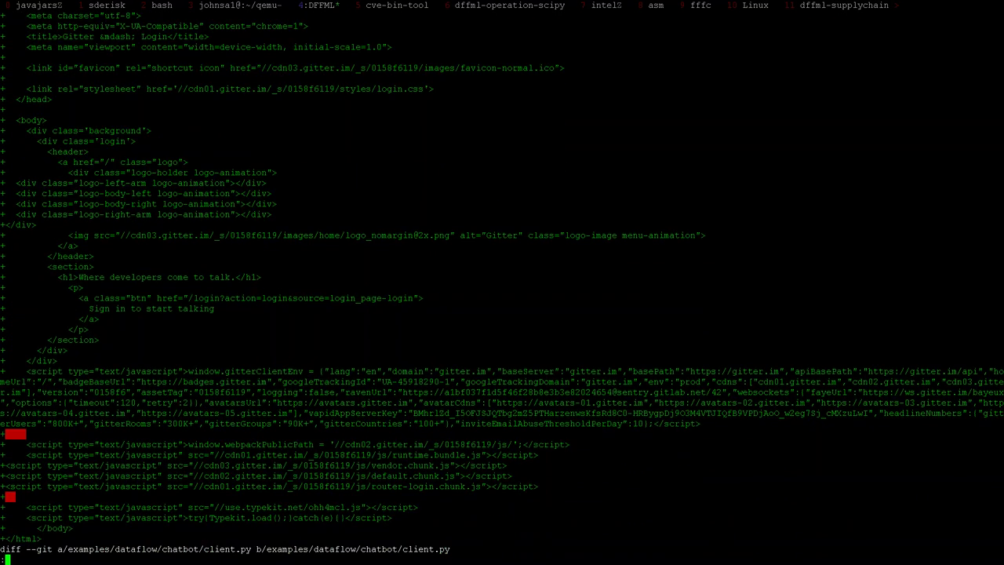
pyautogui.press('Up')
pyautogui.press('Up')
pyautogui.press('Up')
pyautogui.press('Up')
pyautogui.press('Up')
pyautogui.press('Up')
pyautogui.press('Up')
pyautogui.press('Up')
pyautogui.press('Up')
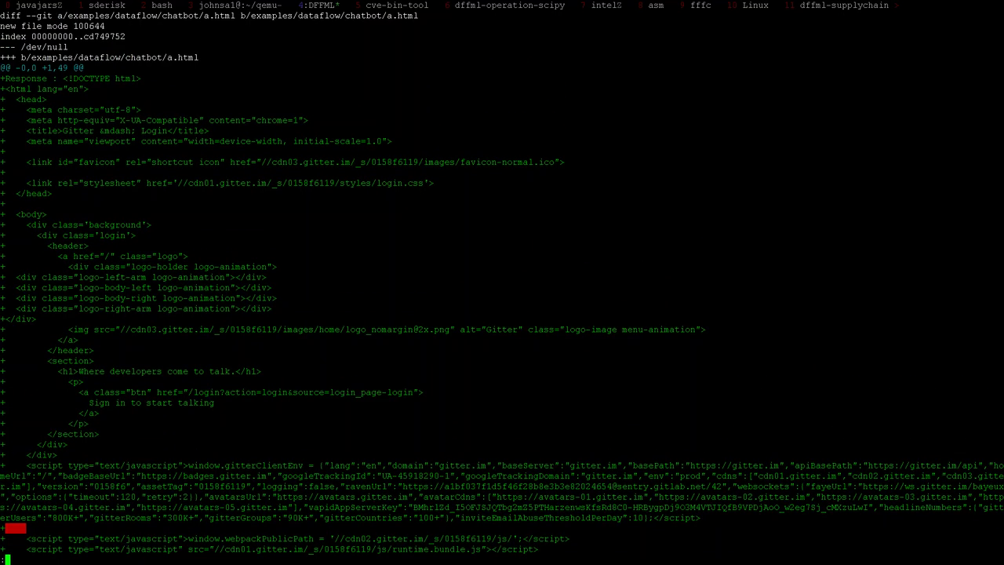
pyautogui.press('Up')
pyautogui.press('Up')
pyautogui.press('Up')
pyautogui.press('Up')
pyautogui.press('Up')
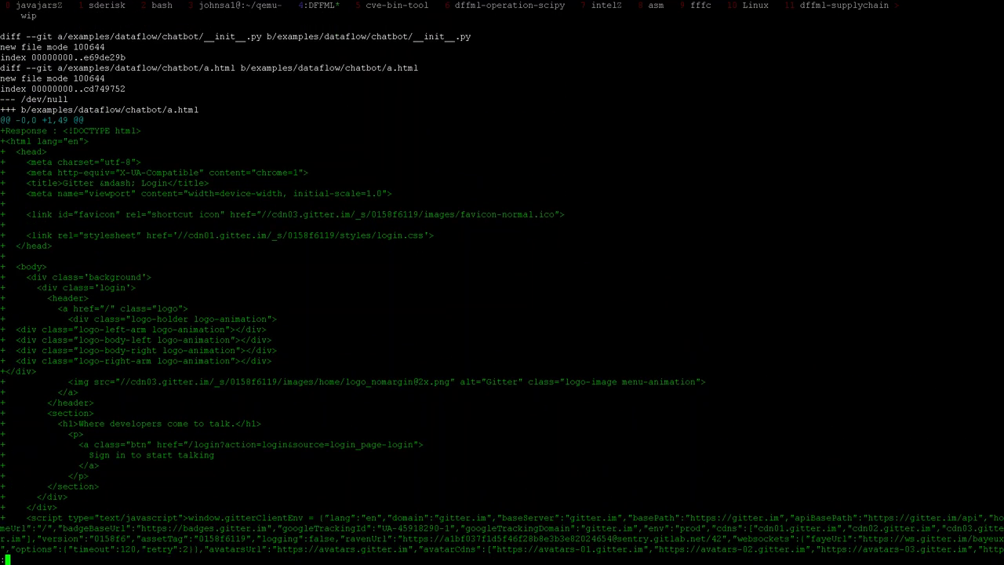
# Step: Examine the remainder of the added a.html file through to where the client.py diff begins
pyautogui.press('Down')
pyautogui.press('Down')
pyautogui.press('Down')
pyautogui.press('Down')
pyautogui.press('Down')
pyautogui.press('Down')
pyautogui.press('Down')
pyautogui.press('Down')
pyautogui.press('Down')
pyautogui.press('Down')
pyautogui.press('Down')
pyautogui.press('Down')
pyautogui.press('Down')
pyautogui.press('Down')
pyautogui.press('Down')
pyautogui.press('Down')
pyautogui.press('Down')
pyautogui.press('Down')
pyautogui.press('Down')
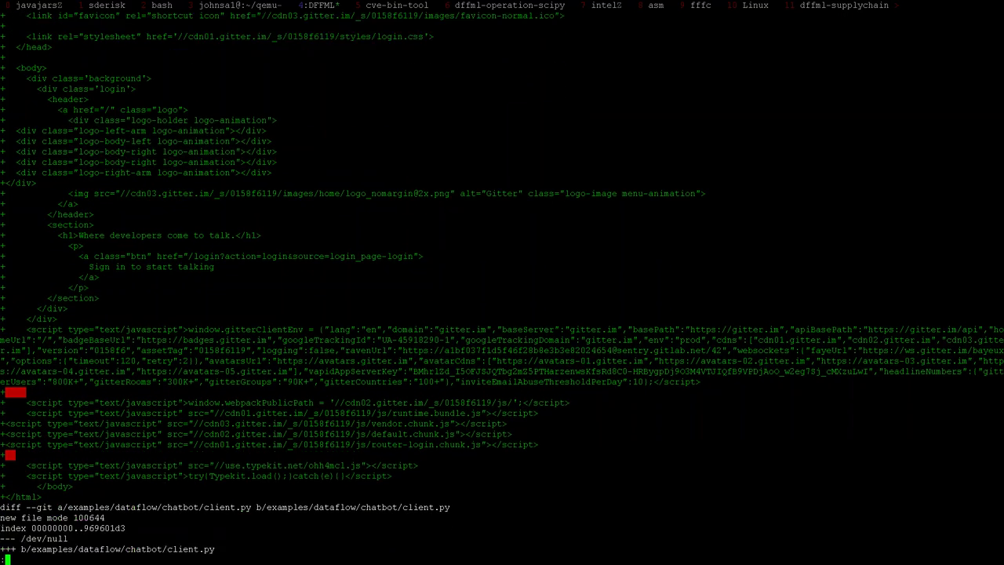
pyautogui.press('Down')
pyautogui.press('Down')
pyautogui.press('Down')
pyautogui.press('Down')
pyautogui.press('Down')
pyautogui.press('Down')
pyautogui.press('Down')
pyautogui.press('Down')
pyautogui.press('Down')
pyautogui.press('Down')
pyautogui.press('Down')
pyautogui.press('Down')
pyautogui.press('Down')
pyautogui.press('Down')
pyautogui.press('Down')
pyautogui.press('Down')
pyautogui.press('Down')
pyautogui.press('Down')
pyautogui.press('Down')
pyautogui.press('Down')
pyautogui.press('Down')
pyautogui.press('Down')
pyautogui.press('Down')
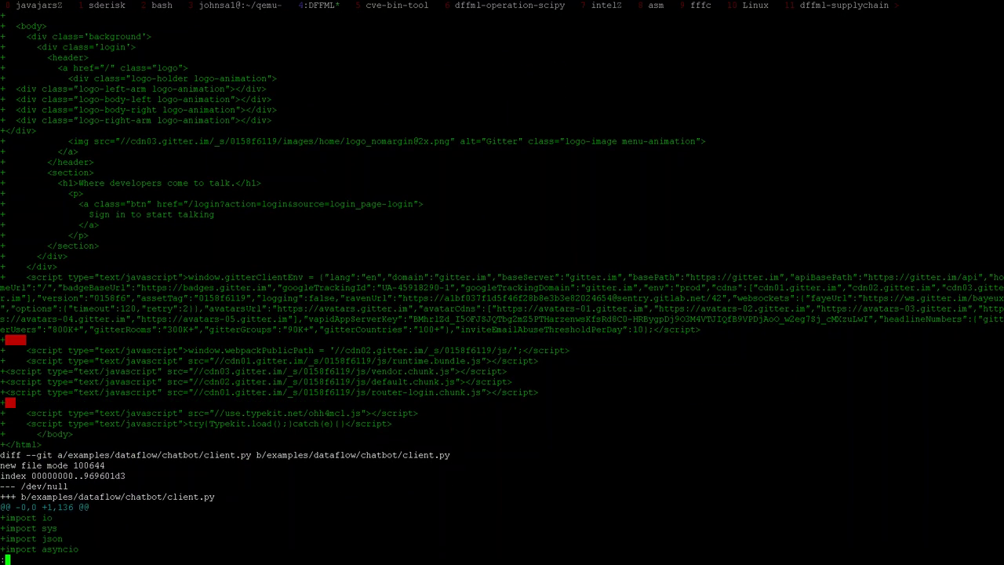
# Step: Review the imports and the stream_chat and send_message functions in the client.py diff
pyautogui.press('Down')
pyautogui.press('Down')
pyautogui.press('Down')
pyautogui.press('Down')
pyautogui.press('Down')
pyautogui.press('Down')
pyautogui.press('Down')
pyautogui.press('Down')
pyautogui.press('Down')
pyautogui.press('Down')
pyautogui.press('Down')
pyautogui.press('Down')
pyautogui.press('Down')
pyautogui.press('Down')
pyautogui.press('Down')
pyautogui.press('Down')
pyautogui.press('Down')
pyautogui.press('Down')
pyautogui.press('Down')
pyautogui.press('Down')
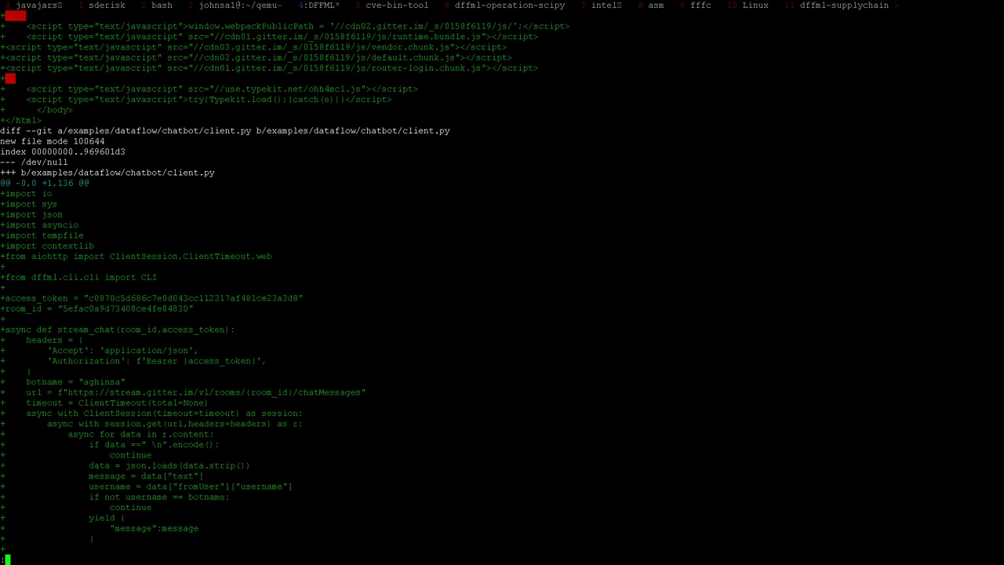
pyautogui.press('Down')
pyautogui.press('Down')
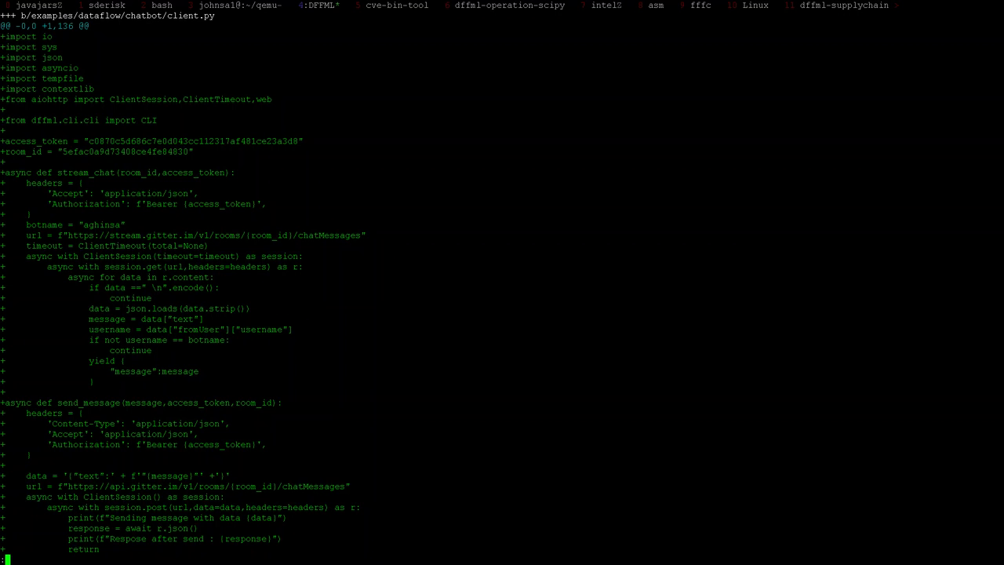
pyautogui.press('Down')
pyautogui.press('Down')
pyautogui.press('Down')
pyautogui.press('Down')
pyautogui.press('Down')
pyautogui.press('Down')
pyautogui.press('Down')
pyautogui.press('Down')
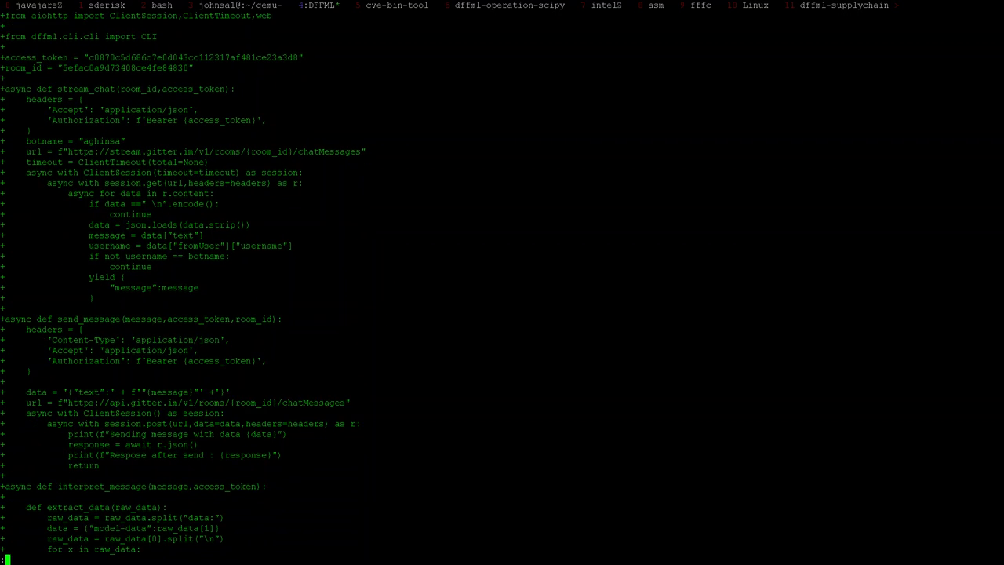
# Step: Examine the interpret_message function in client.py, including its extract_data helper and the train and predict message handling
pyautogui.press('Down')
pyautogui.press('Down')
pyautogui.press('Down')
pyautogui.press('Down')
pyautogui.press('Down')
pyautogui.press('Down')
pyautogui.press('Down')
pyautogui.press('Down')
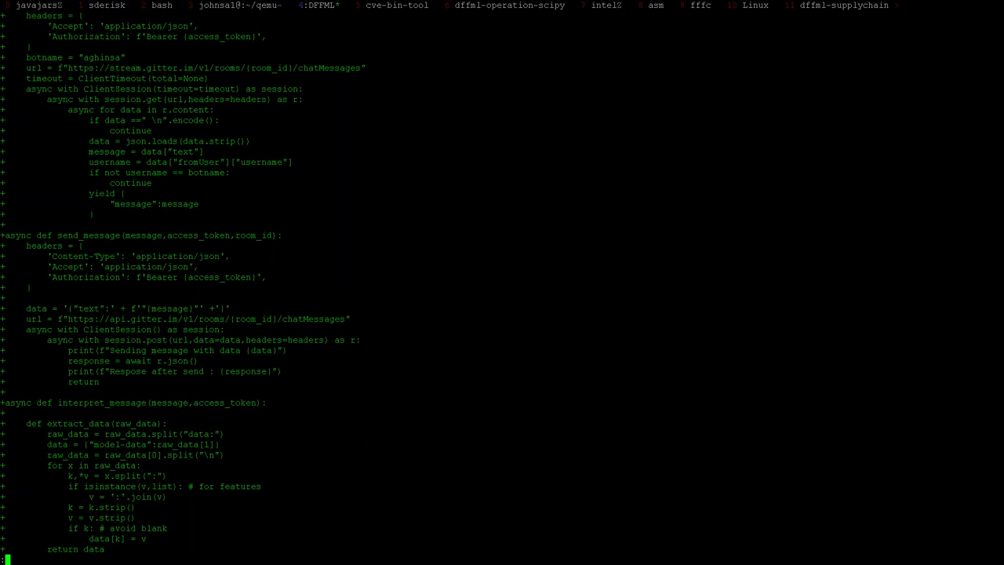
pyautogui.press('Down')
pyautogui.press('Down')
pyautogui.press('Down')
pyautogui.press('Down')
pyautogui.press('Down')
pyautogui.press('Down')
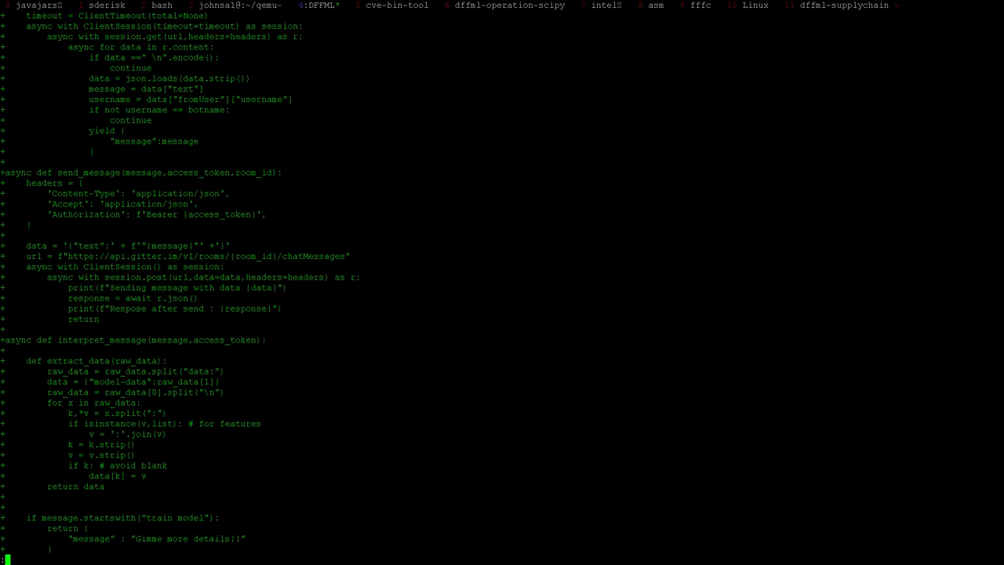
pyautogui.press('Down')
pyautogui.press('Down')
pyautogui.press('Down')
pyautogui.press('Down')
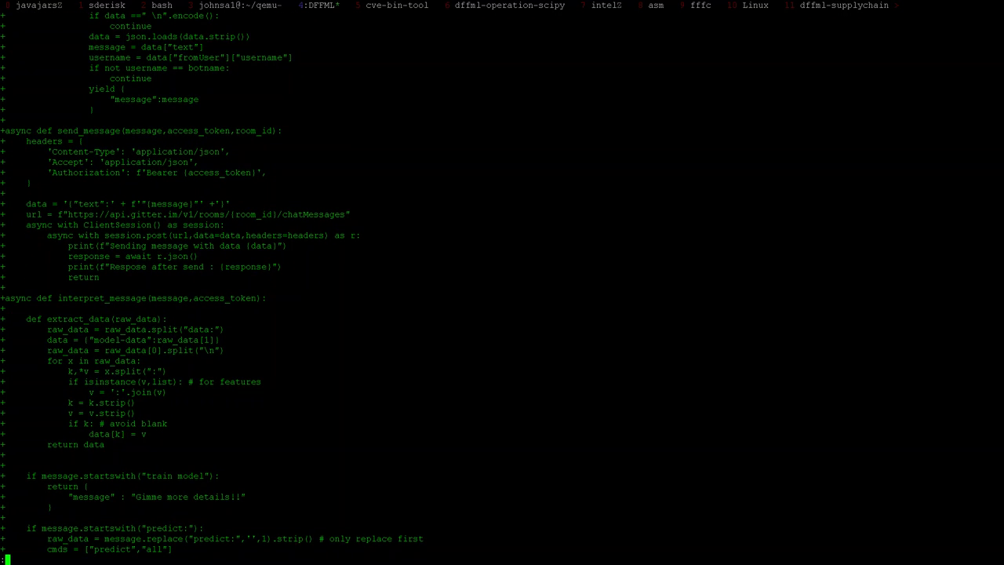
pyautogui.press('Down')
pyautogui.press('Down')
pyautogui.press('Down')
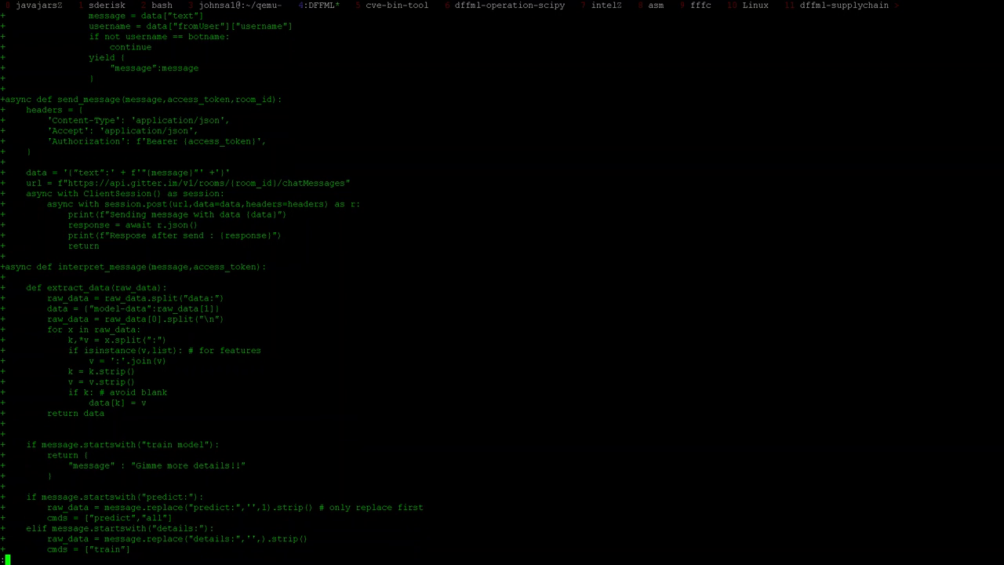
pyautogui.press('Down')
pyautogui.press('Down')
pyautogui.press('Down')
pyautogui.press('Down')
pyautogui.press('Down')
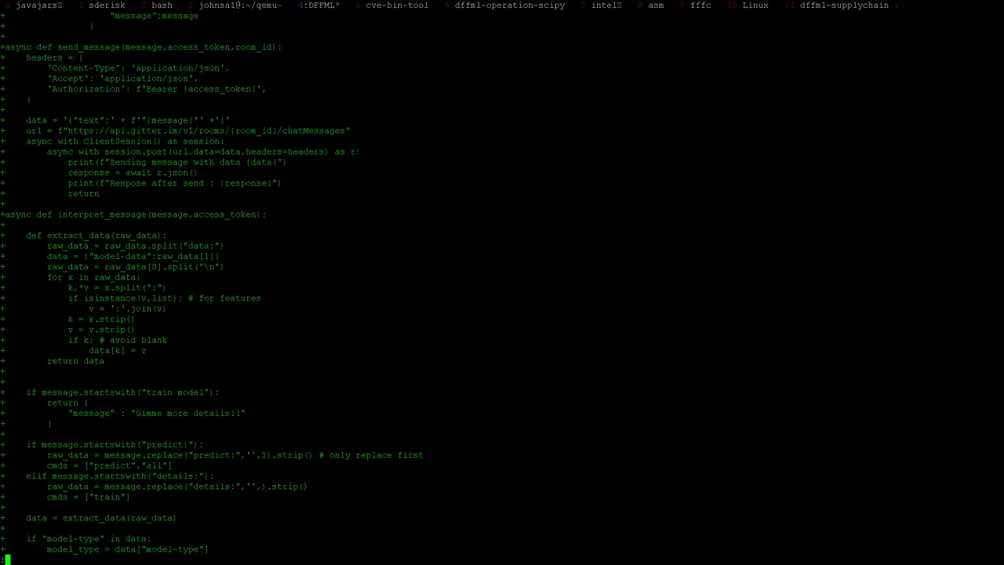
# Step: Examine how interpret_message reads the model settings, writes the temporary CSV file and calls CLI.cli
pyautogui.press('Down')
pyautogui.press('Down')
pyautogui.press('Down')
pyautogui.press('Down')
pyautogui.press('Down')
pyautogui.press('Down')
pyautogui.press('Down')
pyautogui.press('Down')
pyautogui.press('Down')
pyautogui.press('Down')
pyautogui.press('Down')
pyautogui.press('Down')
pyautogui.press('Down')
pyautogui.press('Down')
pyautogui.press('Down')
pyautogui.press('Down')
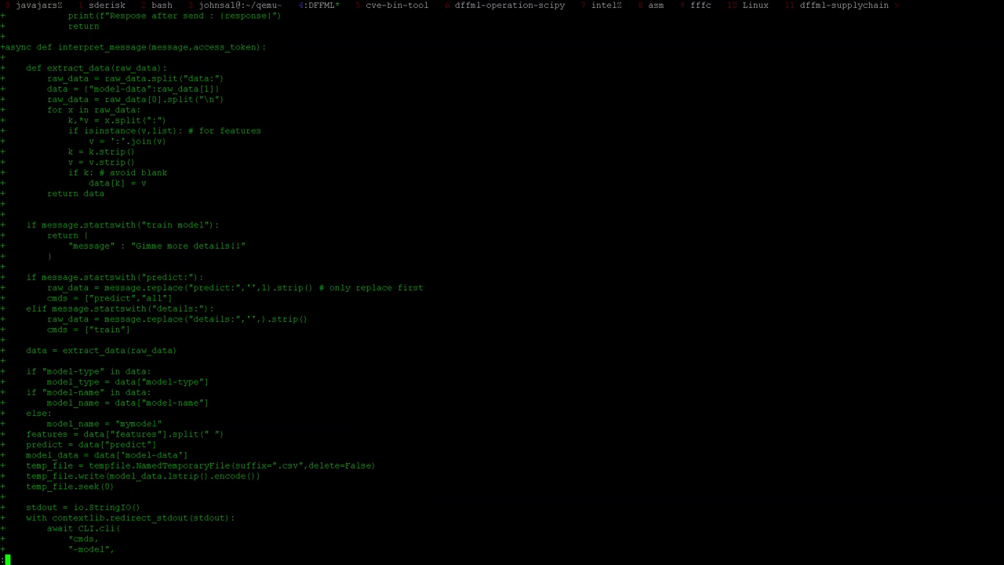
pyautogui.press('Down')
pyautogui.press('Down')
pyautogui.press('Down')
pyautogui.press('Down')
pyautogui.press('Down')
pyautogui.press('Down')
pyautogui.press('Down')
pyautogui.press('Down')
pyautogui.press('Down')
pyautogui.press('Down')
pyautogui.press('Down')
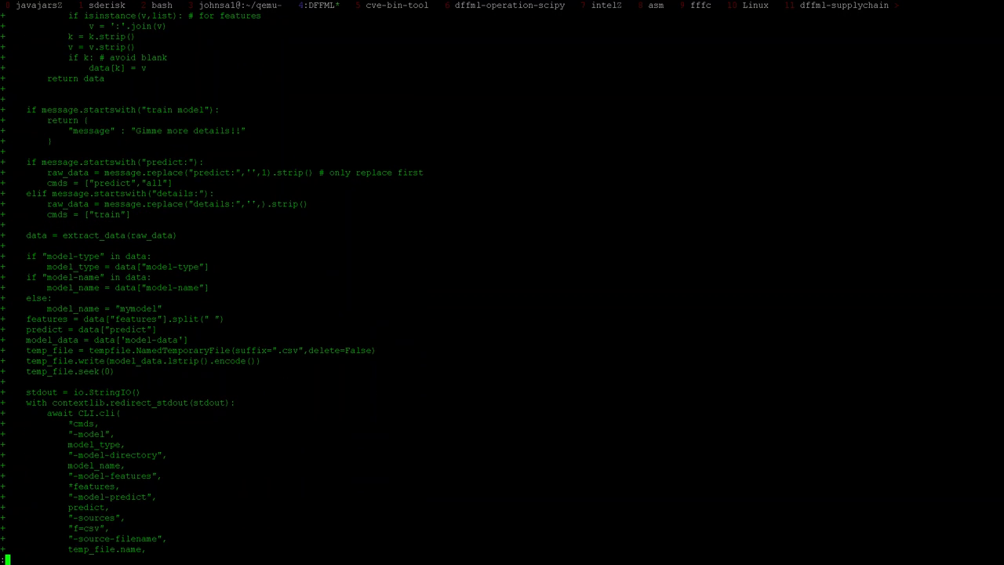
# Step: Review the main function closing client.py and the added configs.ini file in the commit diff
pyautogui.press('Down')
pyautogui.press('Down')
pyautogui.press('Down')
pyautogui.press('Down')
pyautogui.press('Down')
pyautogui.press('Down')
pyautogui.press('Down')
pyautogui.press('Down')
pyautogui.press('Down')
pyautogui.press('Down')
pyautogui.press('Down')
pyautogui.press('Down')
pyautogui.press('Down')
pyautogui.press('Down')
pyautogui.press('Down')
pyautogui.press('Down')
pyautogui.press('Down')
pyautogui.press('Down')
pyautogui.press('Down')
pyautogui.press('Down')
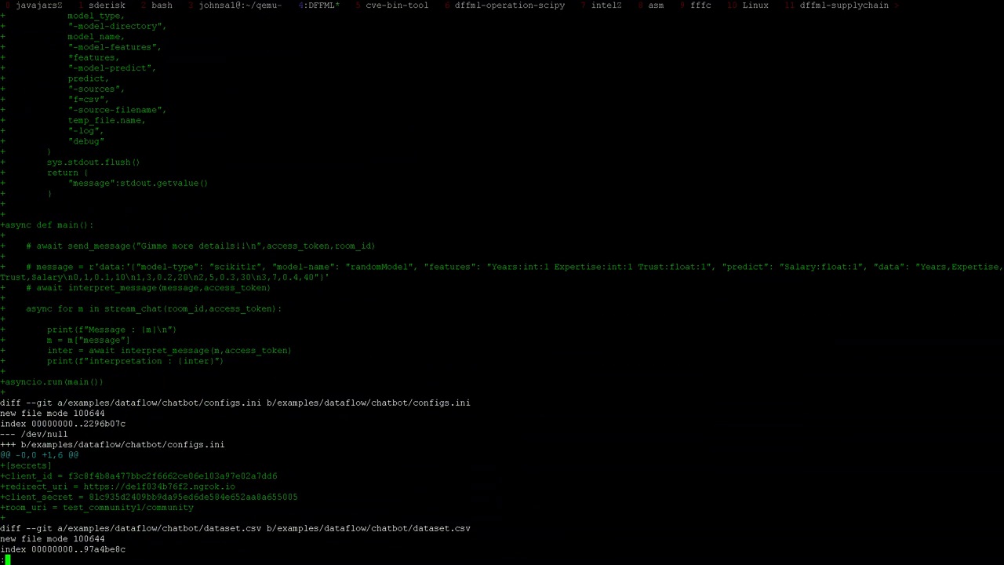
# Step: Re-read how interpret_message writes the temporary CSV file, builds the CLI.cli call and returns the captured output
pyautogui.press('Down')
pyautogui.press('Up')
pyautogui.press('Up')
pyautogui.press('Up')
pyautogui.press('Up')
pyautogui.press('Up')
pyautogui.press('Up')
pyautogui.press('Up')
pyautogui.press('Up')
pyautogui.press('Up')
pyautogui.press('Up')
pyautogui.press('Up')
pyautogui.press('Up')
pyautogui.press('Up')
pyautogui.press('Up')
pyautogui.press('Up')
pyautogui.press('Up')
pyautogui.press('Up')
pyautogui.press('Up')
pyautogui.press('Up')
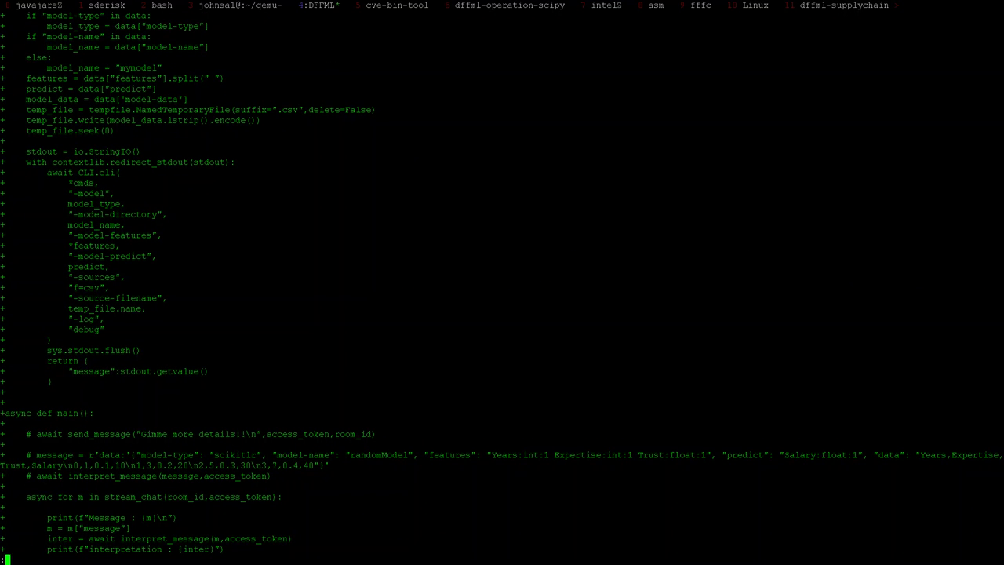
# Step: Review the main function of client.py again, along with the configs.ini section that follows it
pyautogui.press('Down')
pyautogui.press('Down')
pyautogui.press('Down')
pyautogui.press('Down')
pyautogui.press('Down')
pyautogui.press('Down')
pyautogui.press('Down')
pyautogui.press('Down')
pyautogui.press('Down')
pyautogui.press('Down')
pyautogui.press('Down')
pyautogui.press('Down')
pyautogui.press('Down')
pyautogui.press('Down')
pyautogui.press('Down')
pyautogui.press('Down')
pyautogui.press('Down')
pyautogui.press('Down')
pyautogui.press('Down')
pyautogui.press('Down')
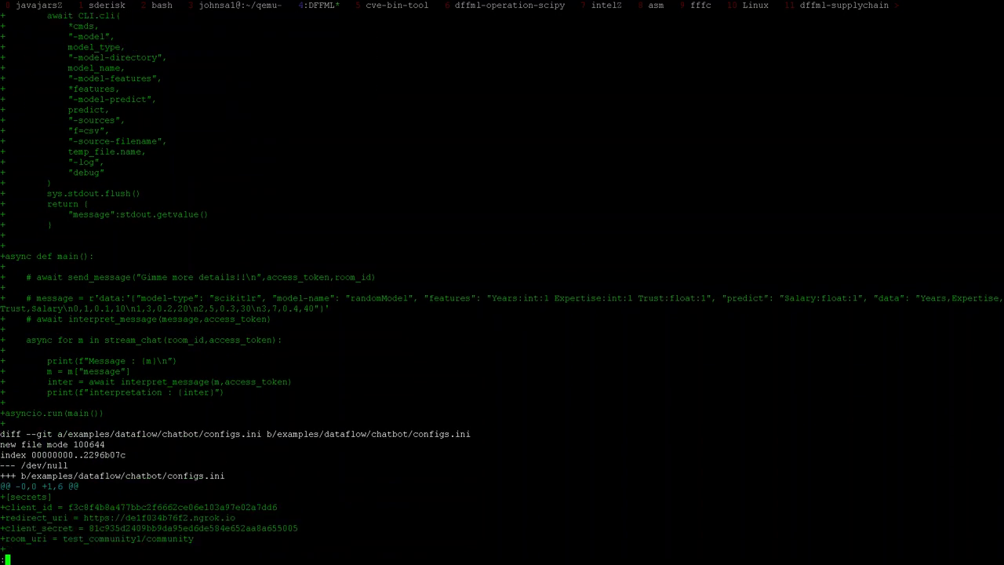
pyautogui.press('Up')
pyautogui.press('Up')
pyautogui.press('Up')
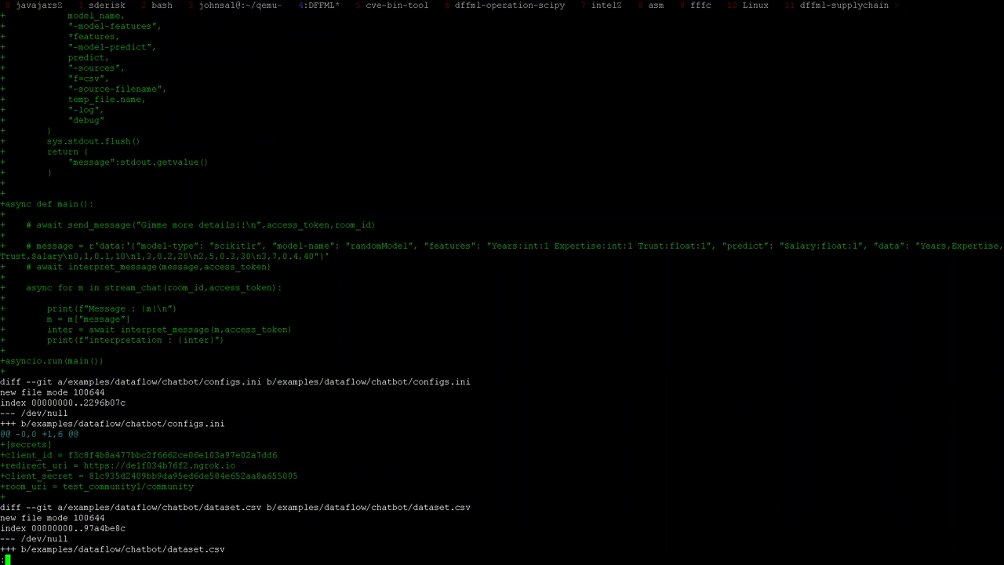
# Step: Trace interpret_message from the CLI.cli call back to its model settings and its train, predict and details handling
pyautogui.press('Up')
pyautogui.press('Up')
pyautogui.press('Up')
pyautogui.press('Up')
pyautogui.press('Up')
pyautogui.press('Up')
pyautogui.press('Up')
pyautogui.press('Up')
pyautogui.press('Up')
pyautogui.press('Up')
pyautogui.press('Up')
pyautogui.press('Up')
pyautogui.press('Up')
pyautogui.press('Up')
pyautogui.press('Up')
pyautogui.press('Up')
pyautogui.press('Up')
pyautogui.press('Up')
pyautogui.press('Up')
pyautogui.press('Up')
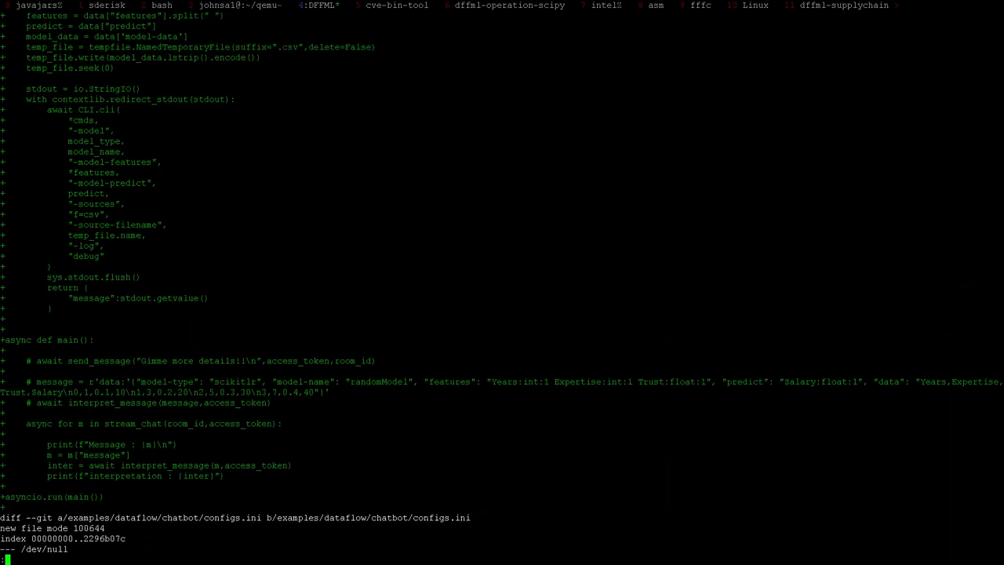
pyautogui.press('Up')
pyautogui.press('Up')
pyautogui.press('Up')
pyautogui.press('Up')
pyautogui.press('Up')
pyautogui.press('Up')
pyautogui.press('Up')
pyautogui.press('Up')
pyautogui.press('Up')
pyautogui.press('Up')
pyautogui.press('Up')
pyautogui.press('Up')
pyautogui.press('Up')
pyautogui.press('Up')
pyautogui.press('Up')
pyautogui.press('Up')
pyautogui.press('Up')
pyautogui.press('Up')
pyautogui.press('Up')
pyautogui.press('Up')
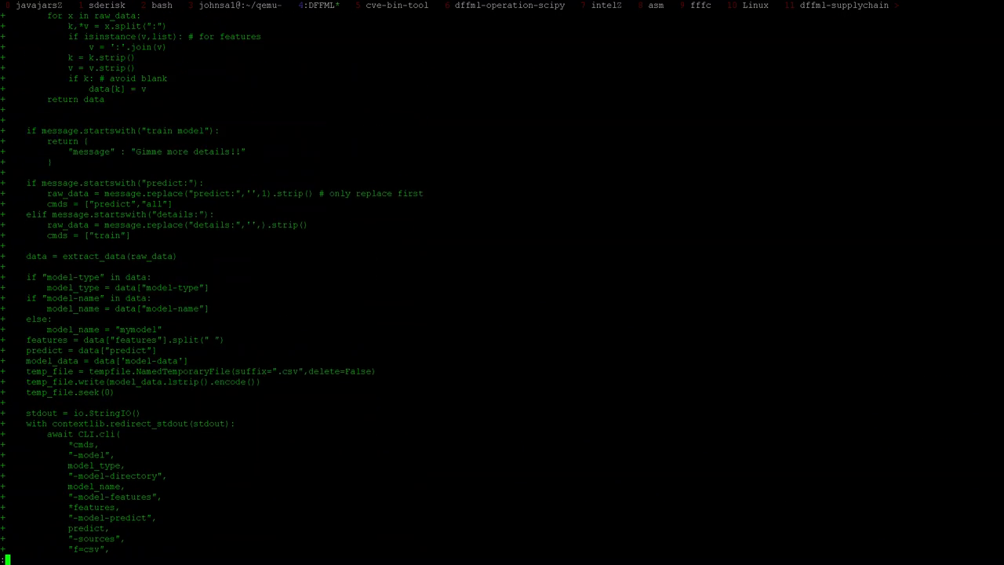
# Step: Examine extract_data, send_message and stream_chat back to the imports that open the client.py diff
pyautogui.press('Up')
pyautogui.press('Up')
pyautogui.press('Up')
pyautogui.press('Up')
pyautogui.press('Up')
pyautogui.press('Up')
pyautogui.press('Up')
pyautogui.press('Up')
pyautogui.press('Up')
pyautogui.press('Up')
pyautogui.press('Up')
pyautogui.press('Up')
pyautogui.press('Up')
pyautogui.press('Up')
pyautogui.press('Up')
pyautogui.press('Up')
pyautogui.press('Up')
pyautogui.press('Up')
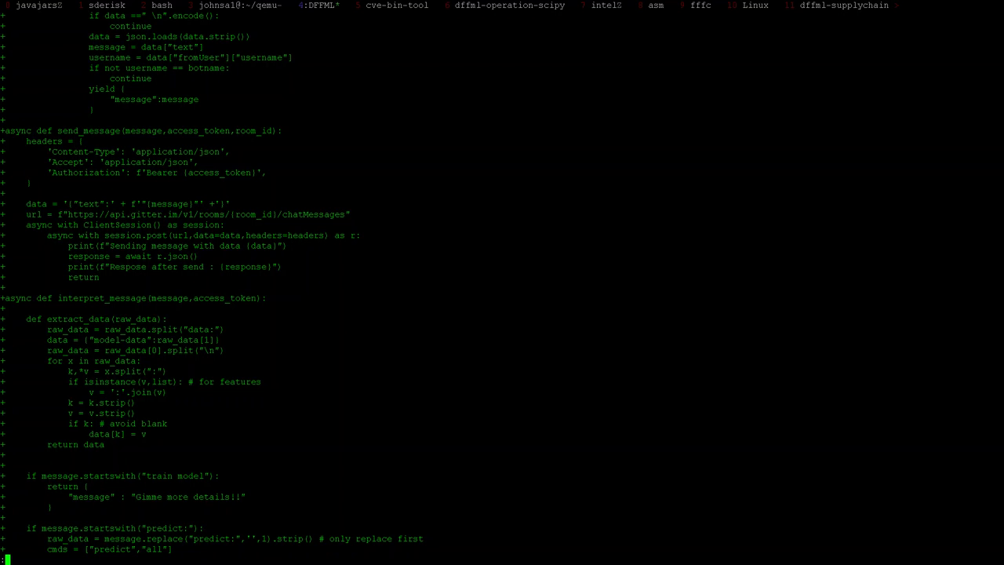
pyautogui.scroll(13, 502, 282)
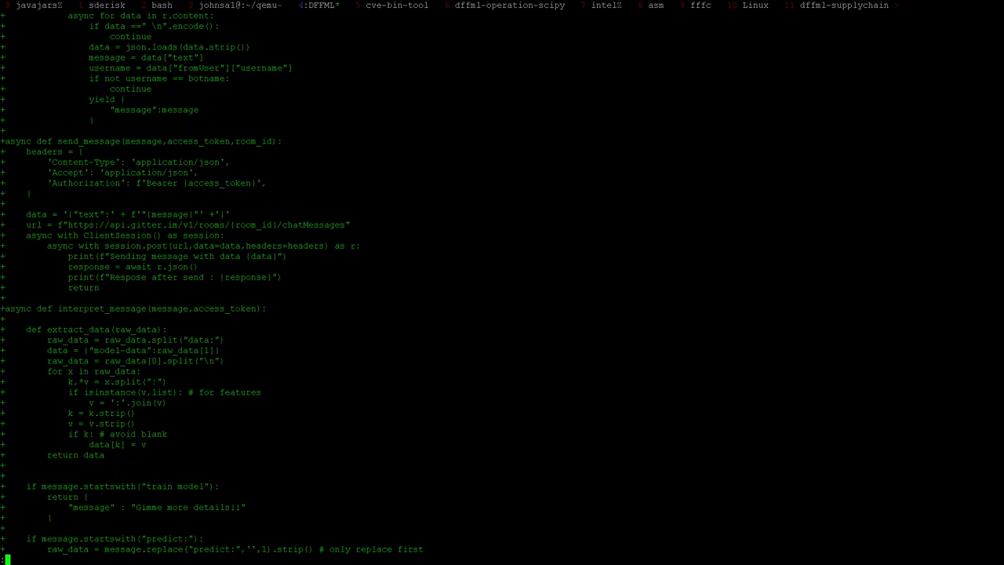
pyautogui.scroll(5, 502, 282)
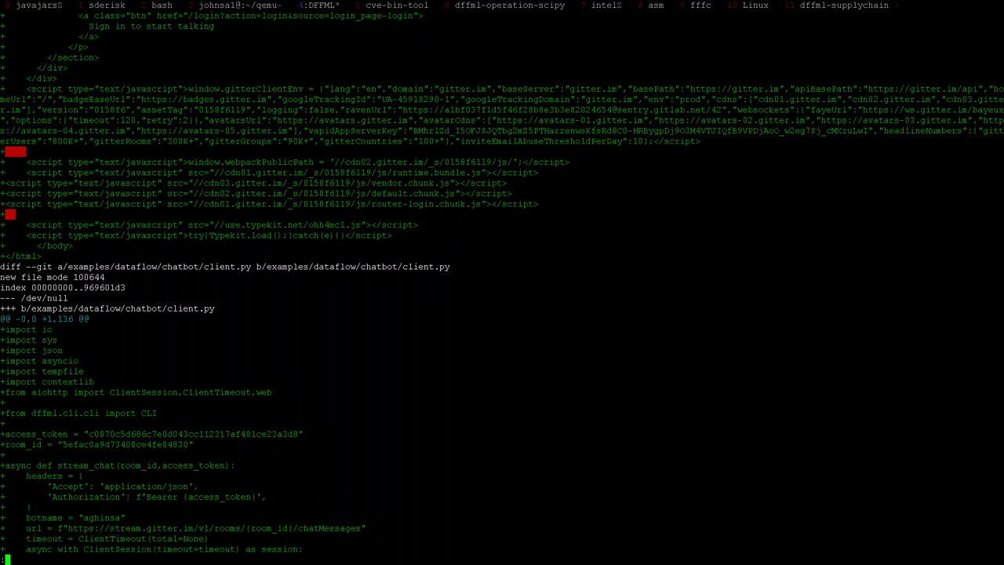
# Step: Skim the diff from client.py through configs.ini, dataset.csv and the model_1 file to the start of notes.md
pyautogui.scroll(-12, 502, 282)
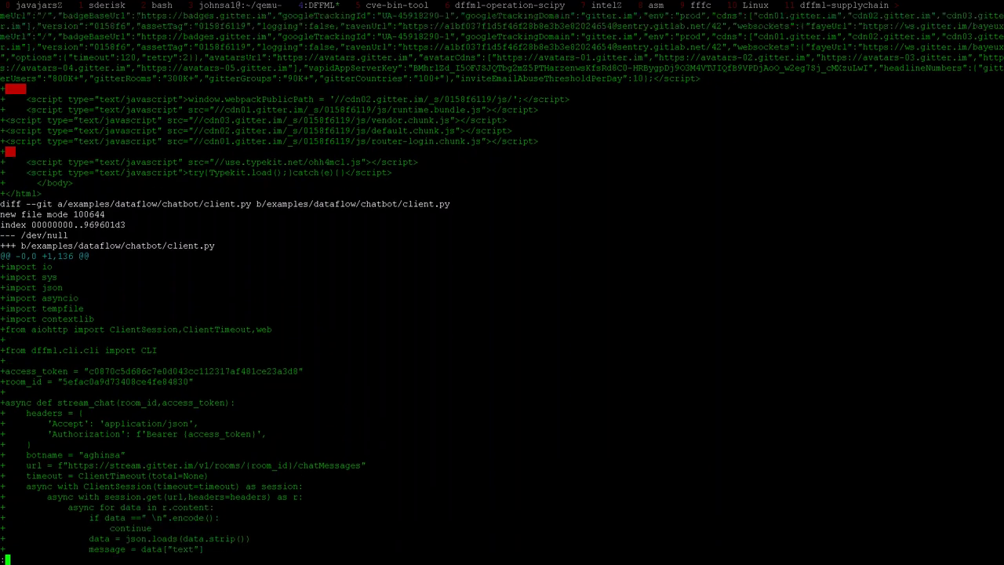
pyautogui.scroll(-19, 502, 283)
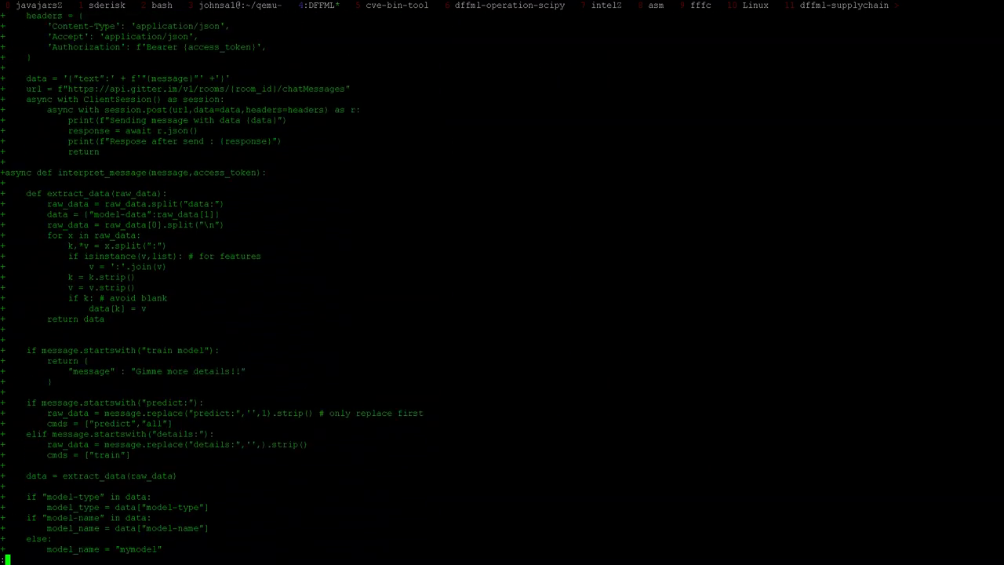
pyautogui.scroll(-20, 502, 282)
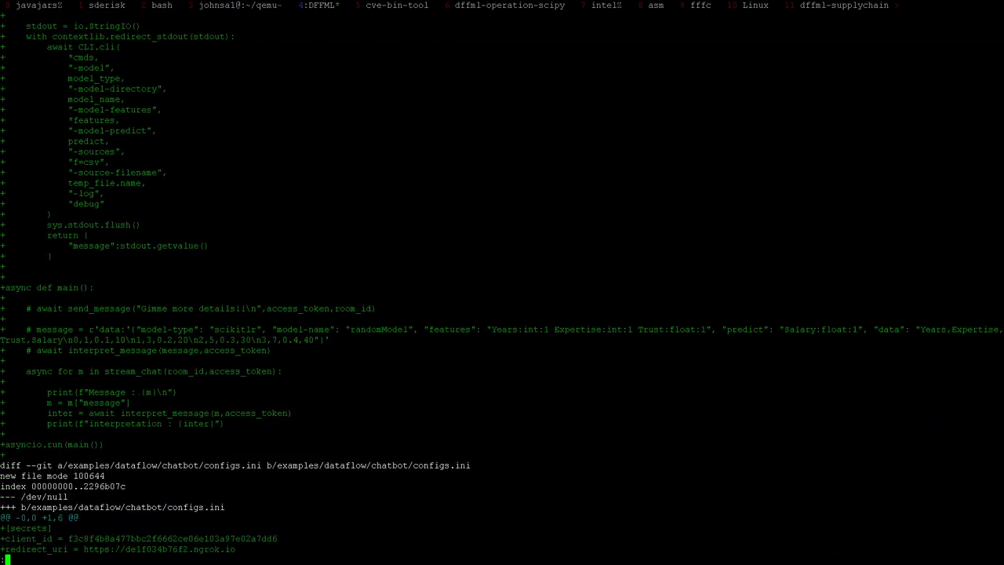
pyautogui.scroll(-7, 502, 282)
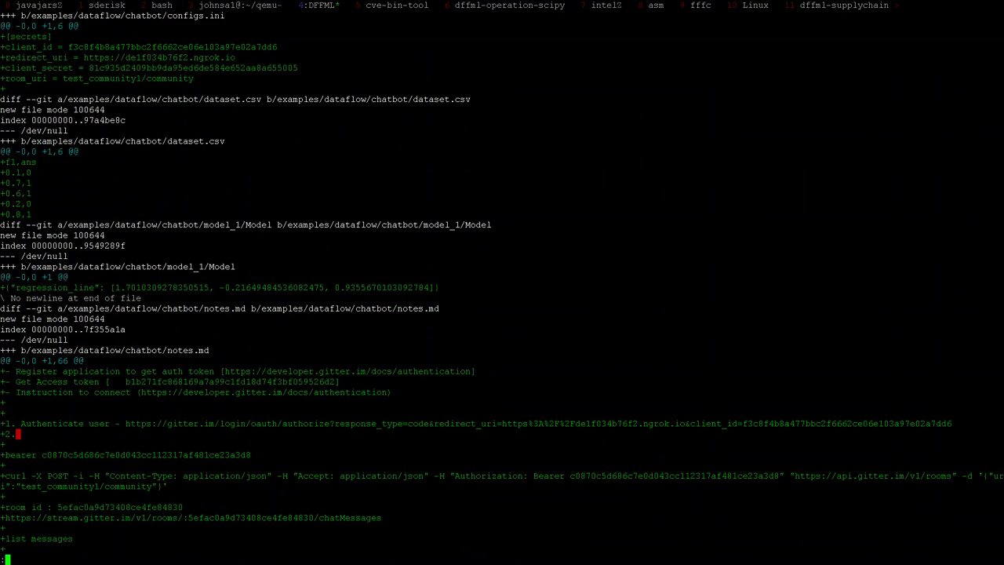
pyautogui.scroll(-1, 502, 282)
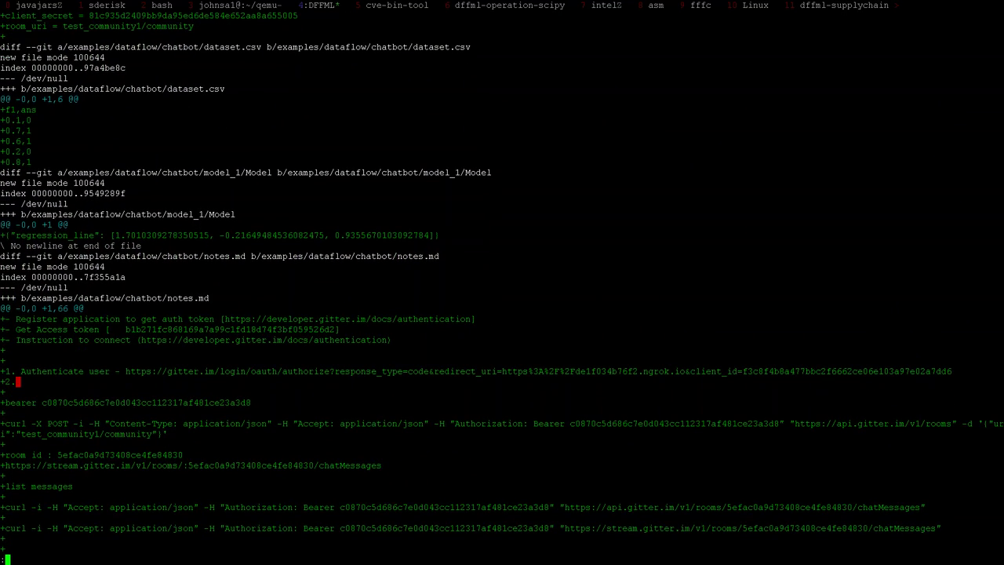
# Step: Examine the Gitter API commands and the train and predict message examples in notes.md
pyautogui.scroll(-5, 502, 283)
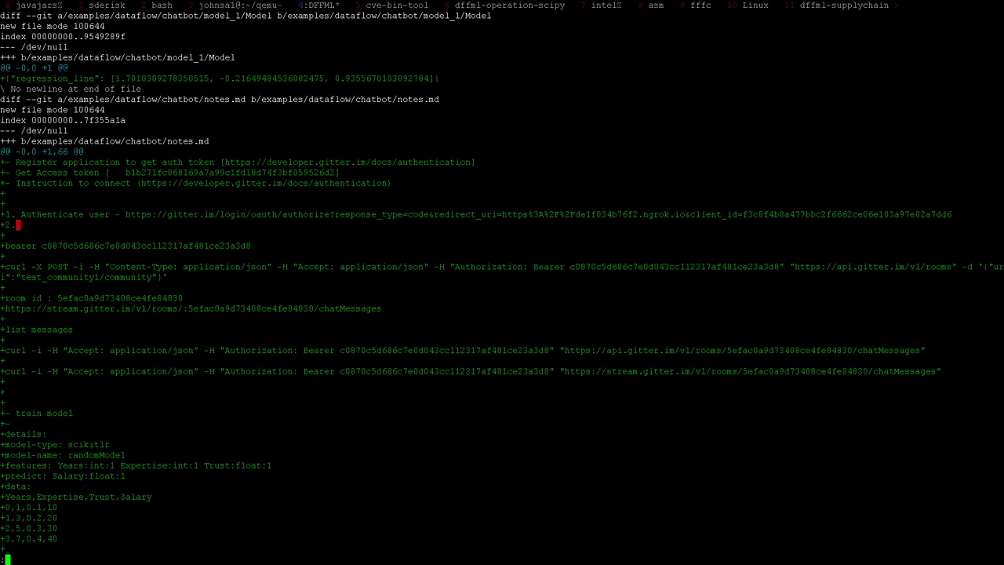
pyautogui.scroll(-3, 501, 282)
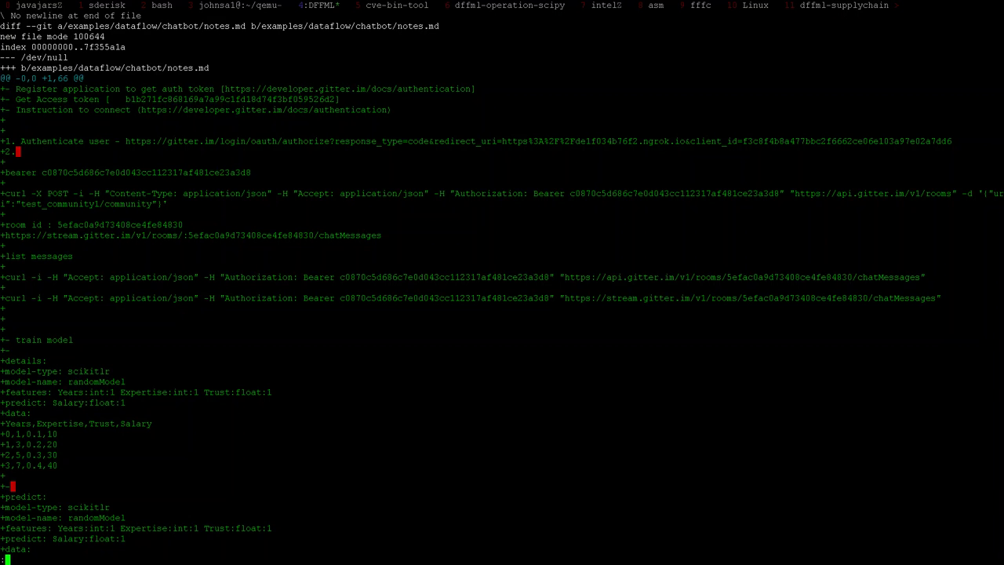
pyautogui.scroll(-4, 501, 282)
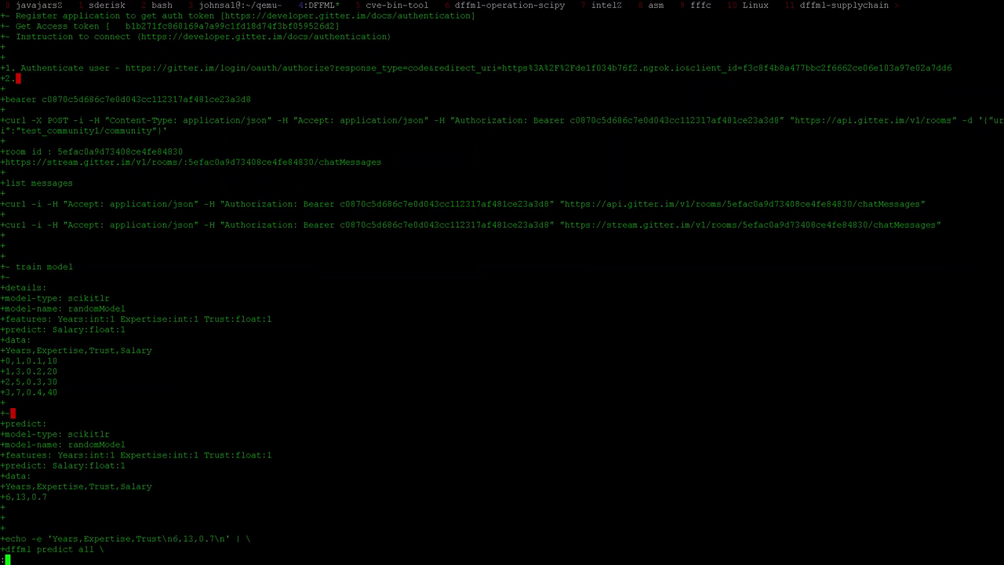
pyautogui.scroll(-2, 502, 282)
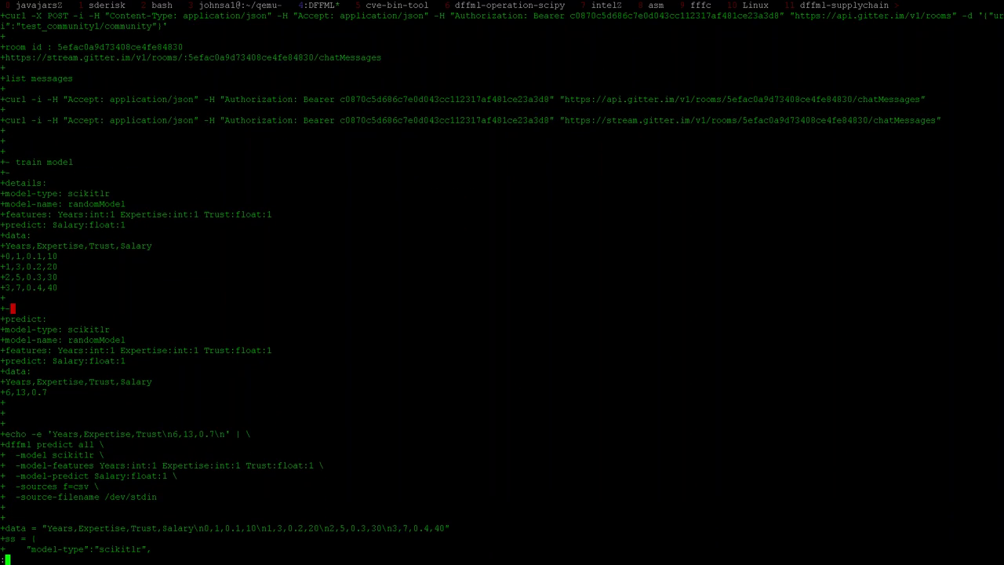
pyautogui.scroll(5, 502, 282)
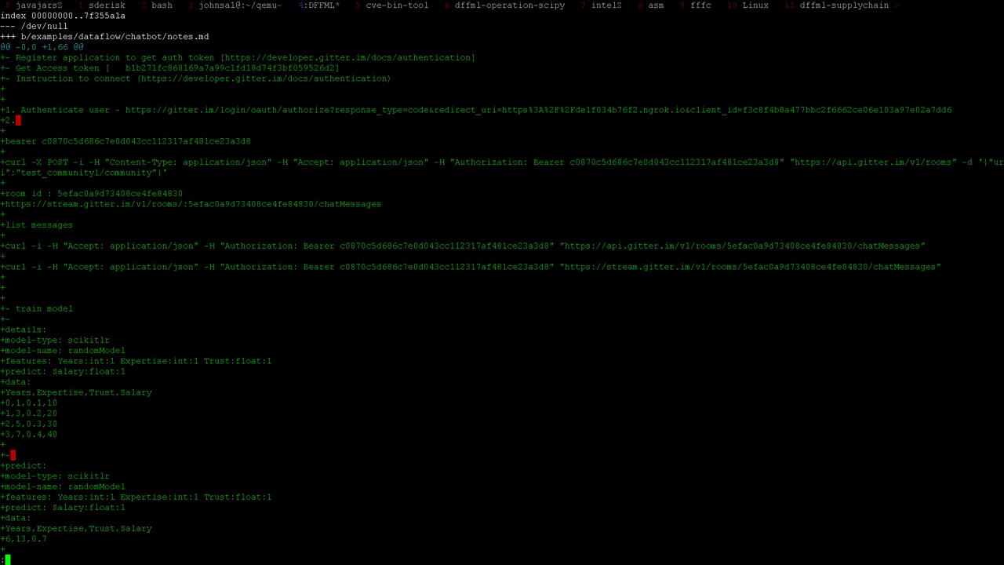
pyautogui.scroll(-1, 502, 282)
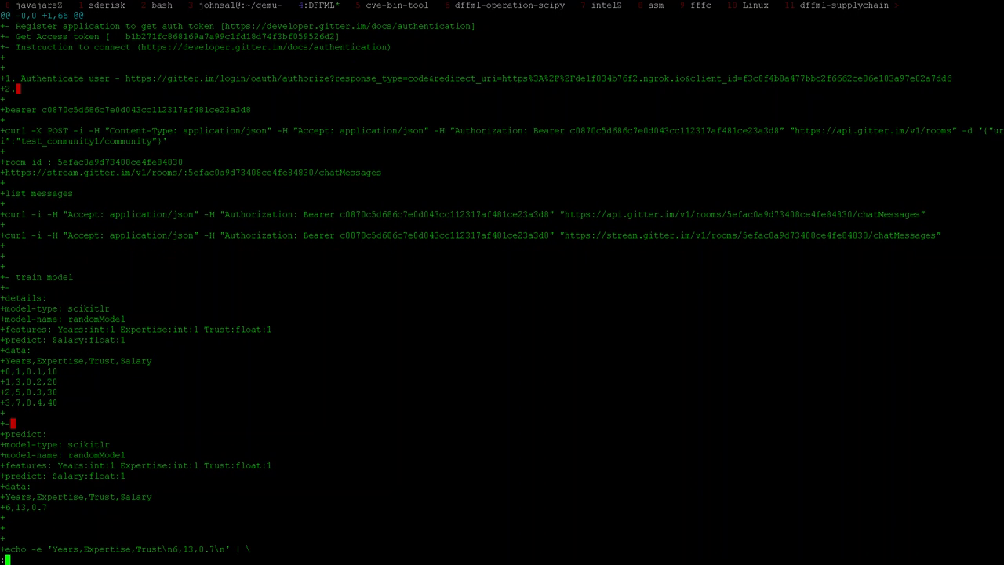
# Step: Switch to Gitter in the browser, open the shared test_community1/community link and join the room
pyautogui.hotkey('alt', 'Tab')
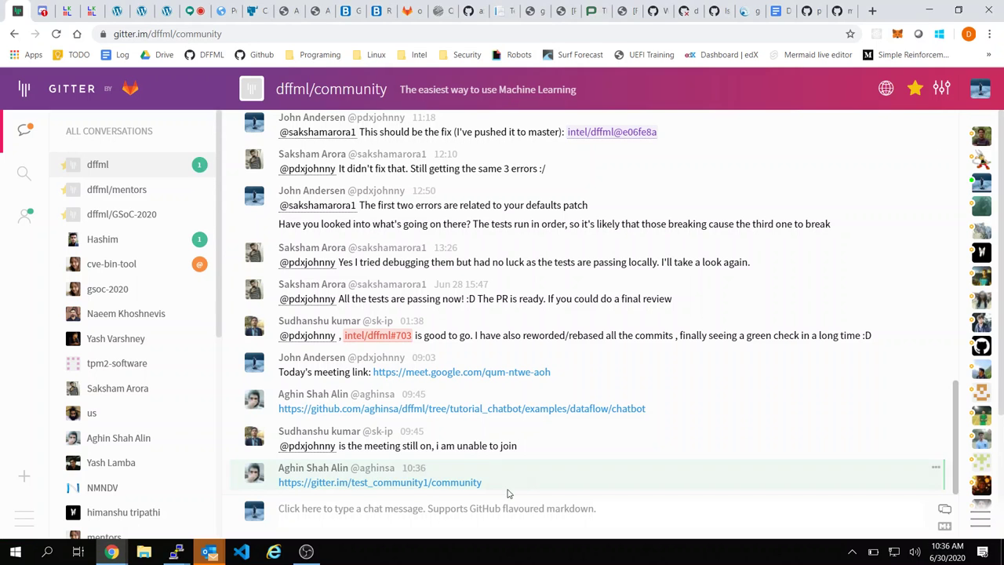
pyautogui.click(472, 483)
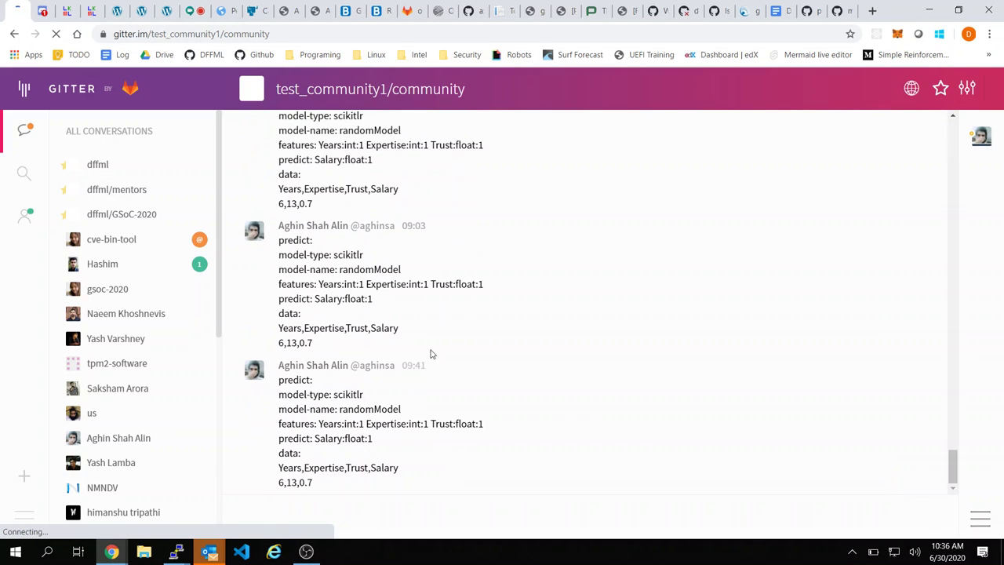
pyautogui.scroll(5, 452, 365)
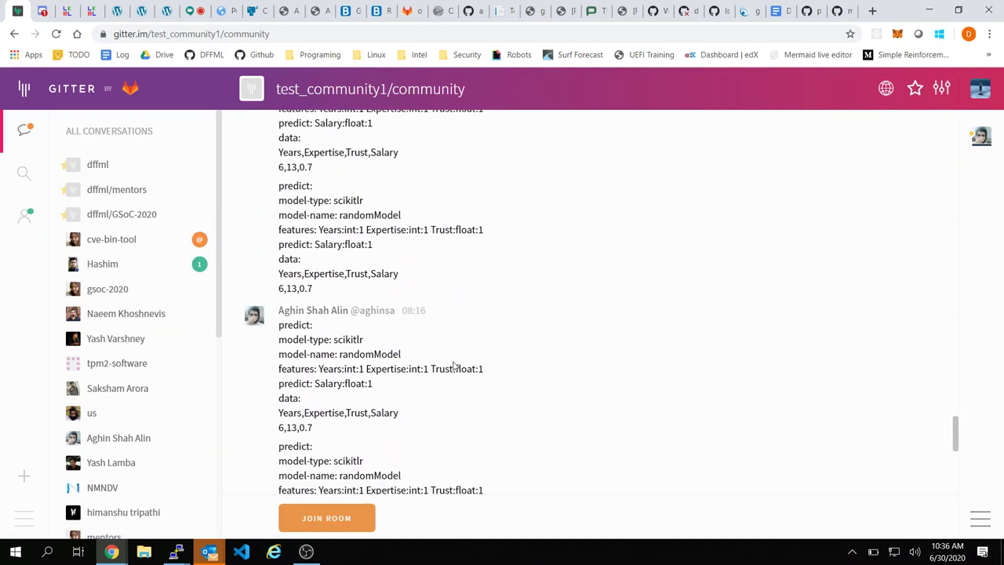
pyautogui.click(362, 508)
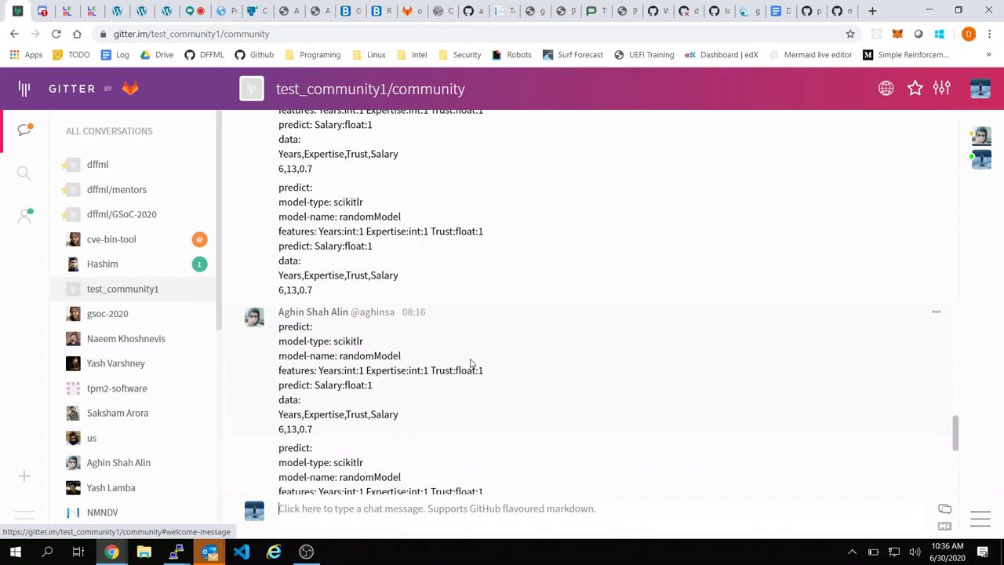
# Step: Review the chatbot's train model, details and predict messages in the test_community1 room history
pyautogui.scroll(8, 470, 363)
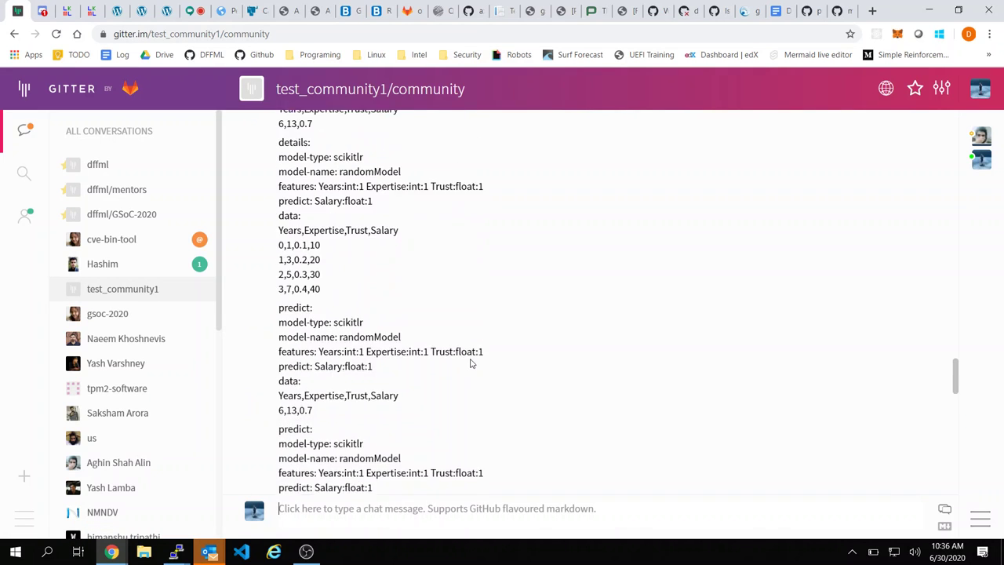
pyautogui.scroll(10, 471, 363)
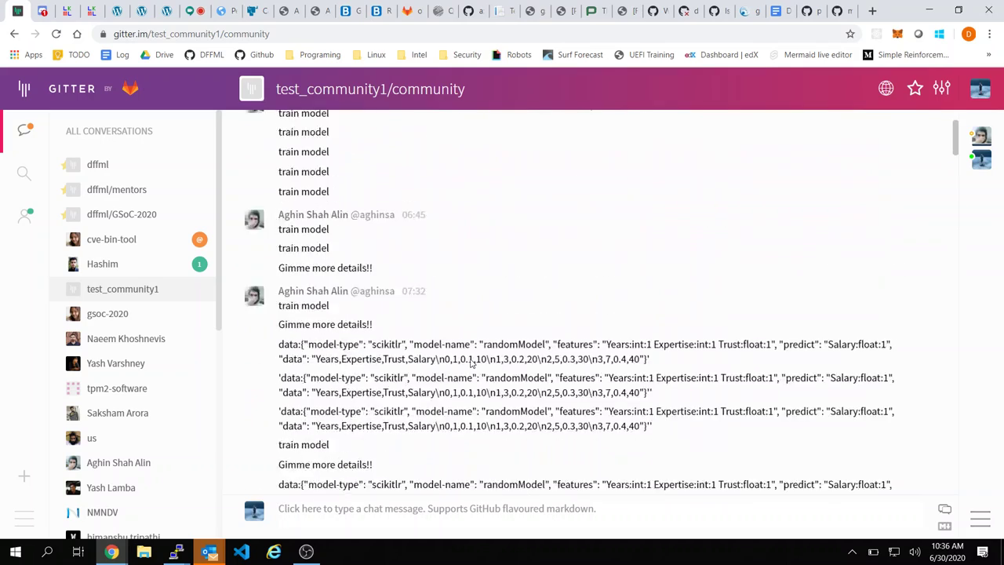
pyautogui.scroll(-18, 470, 363)
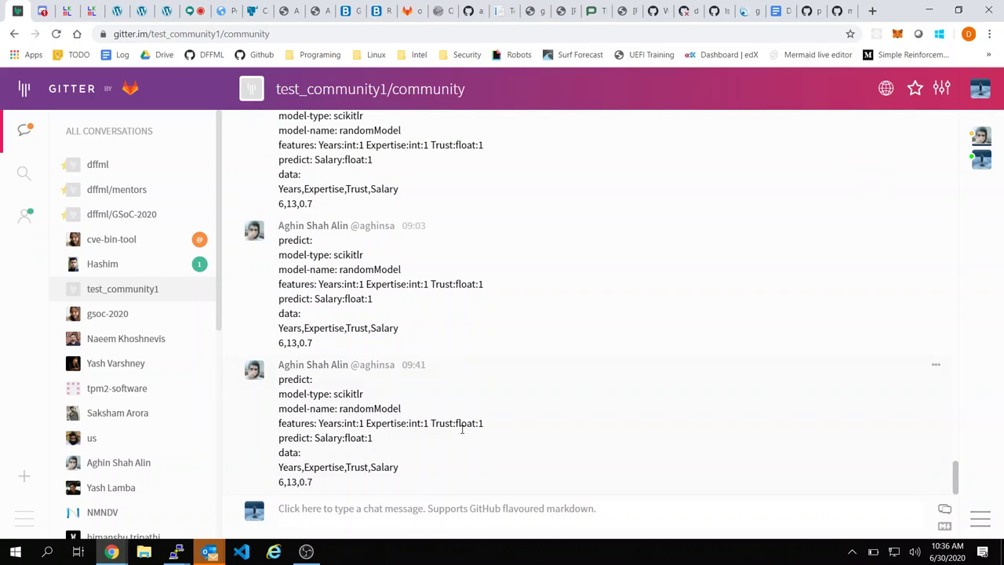
# Step: Switch back to the terminal and reopen the latest tutorial_chatbot commit's diff from its beginning, then leave it
pyautogui.hotkey('alt', 'Tab')
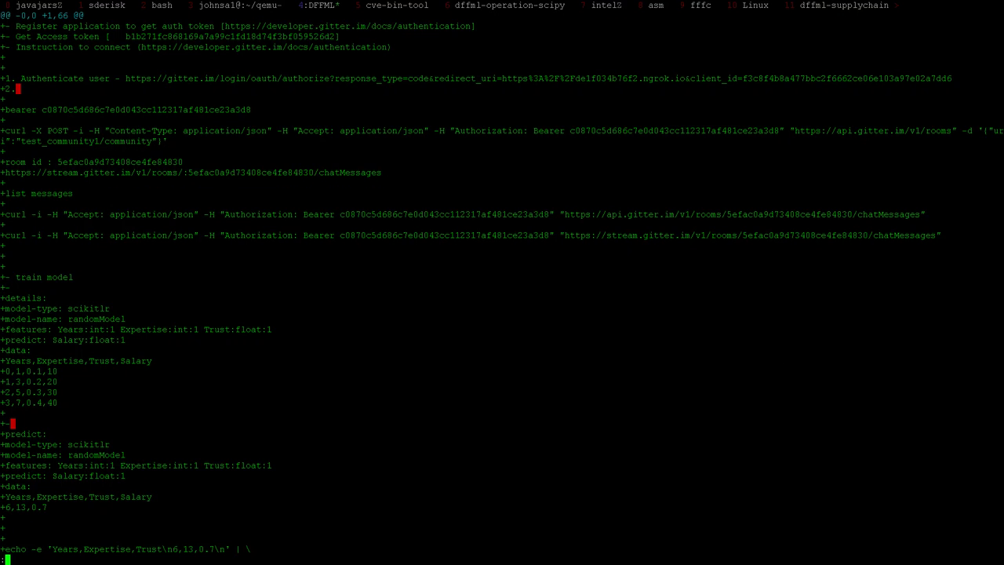
pyautogui.press('q')
pyautogui.press('Up')
pyautogui.press('Return')
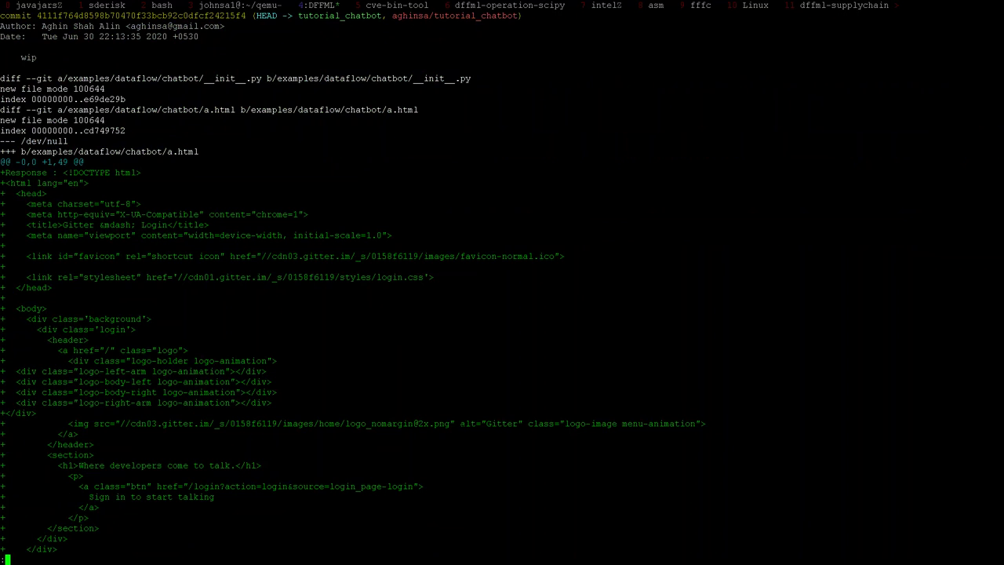
pyautogui.press('q')
pyautogui.write('cd examples/shouldi')
pyautogui.press('BackSpace')
pyautogui.press('BackSpace')
pyautogui.press('BackSpace')
pyautogui.press('BackSpace')
pyautogui.press('BackSpace')
pyautogui.press('BackSpace')
pyautogui.press('BackSpace')
pyautogui.write('dataflow/')
pyautogui.hotkey('ctrl', 'c')
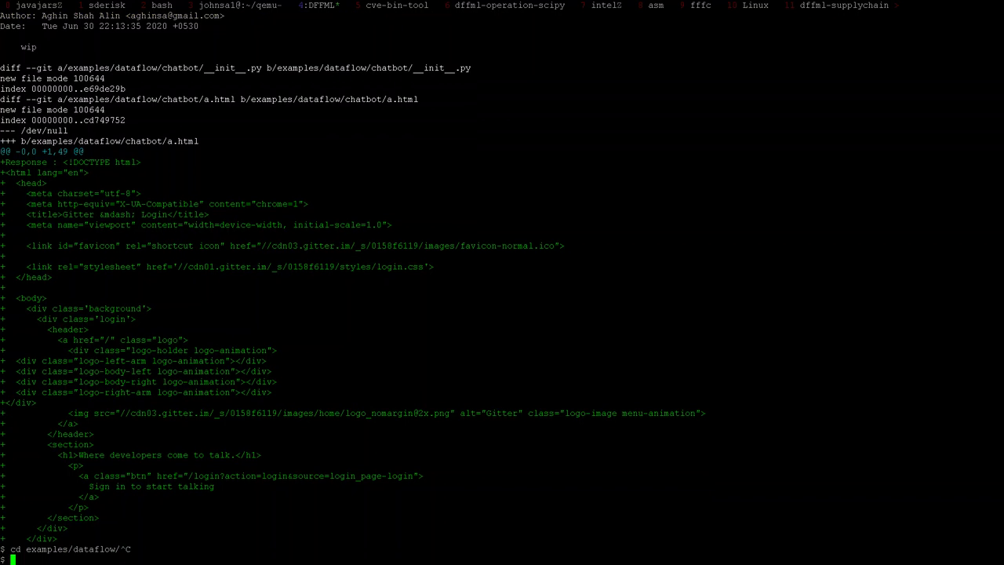
# Step: List the files changed by the recent commits with git log --stat
pyautogui.write('git log --stat')
pyautogui.press('Return')
pyautogui.write('q')
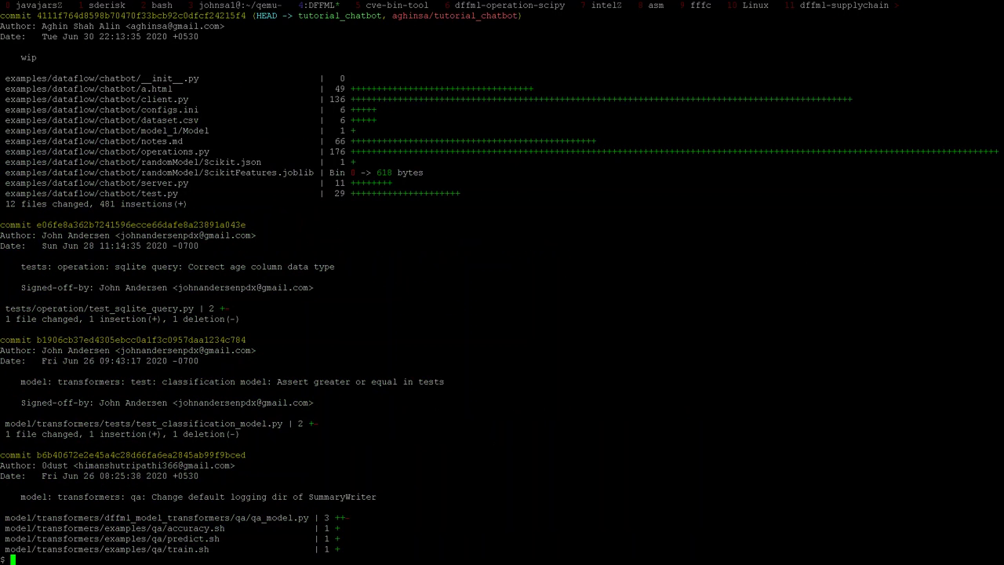
# Step: Change into the examples/dataflow/chatbot/ directory
pyautogui.write('cd examples/dataflow/chatbot/')
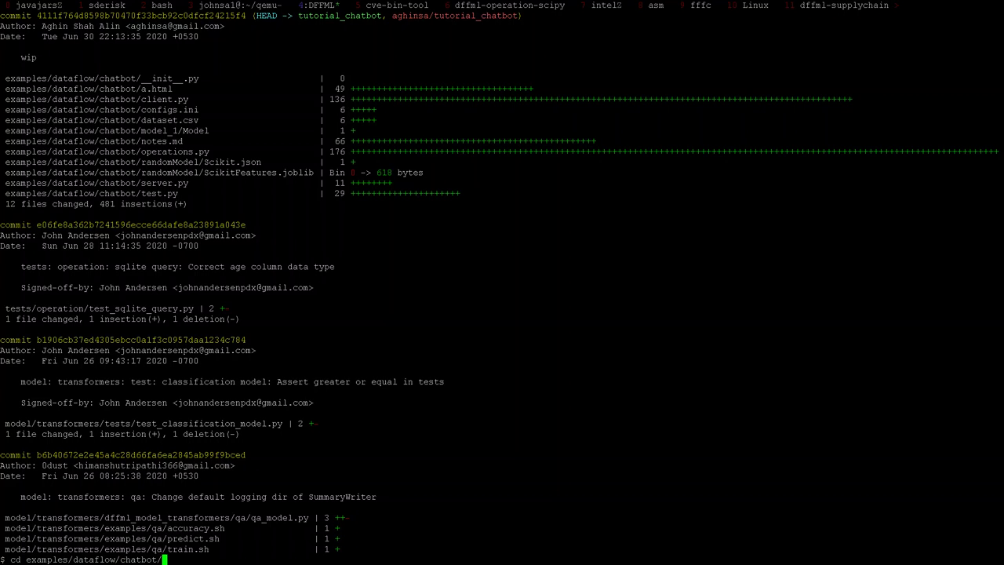
# Step: Change into the examples/dataflow/chatbot/ directory and list its contents as a tree
pyautogui.press('Return')
pyautogui.write('tree')
pyautogui.press('Return')
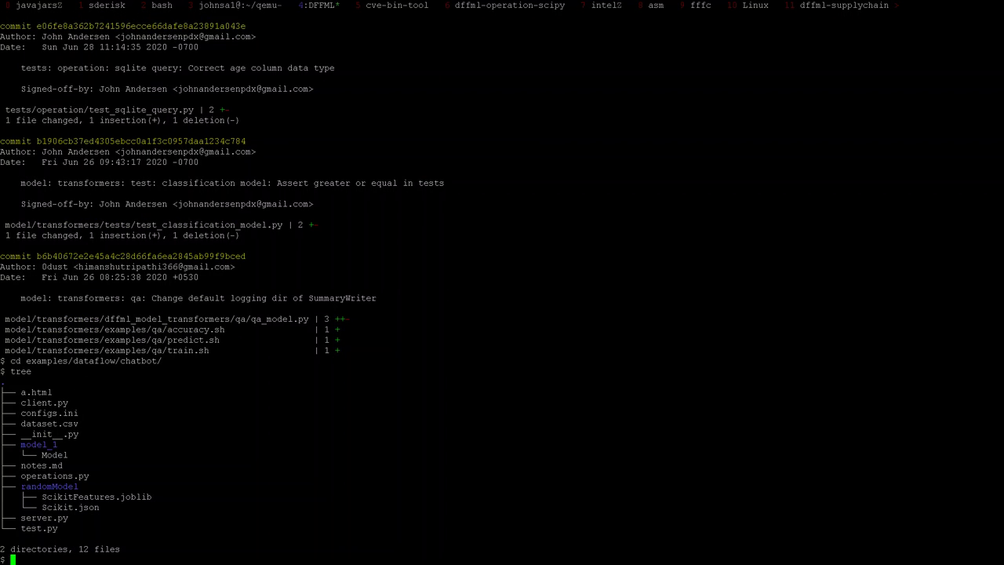
# Step: Open client.py from the chatbot directory in Vim
pyautogui.doubleClick(44, 403)
pyautogui.write('vim')
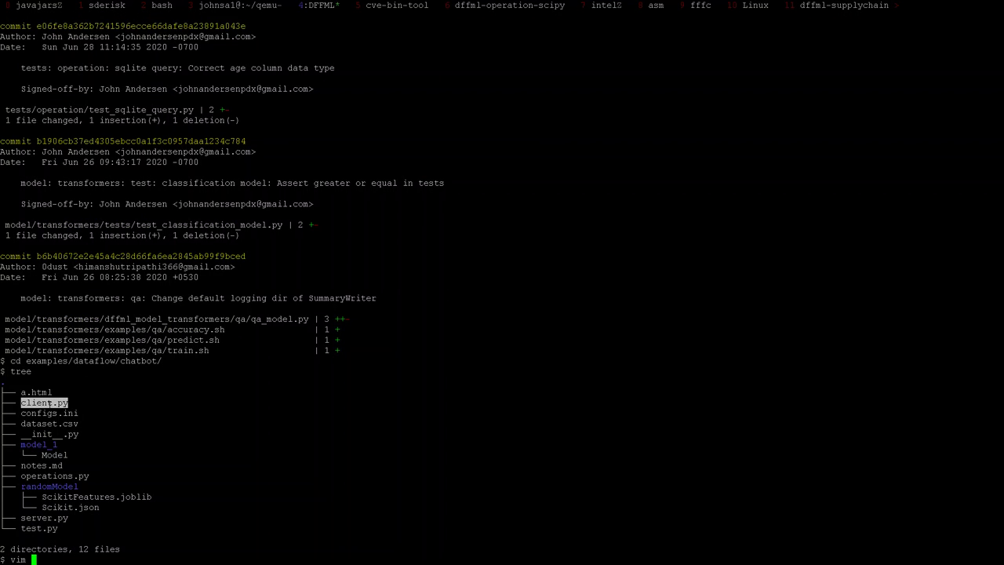
pyautogui.middleClick(44, 402)
pyautogui.press('Return')
# Step: Read through client.py from the imports to the stream_chat and send_message functions, checking how Gitter messages are received and sent
pyautogui.press('j')
pyautogui.press('j')
pyautogui.press('j')
pyautogui.press('j')
pyautogui.press('j')
pyautogui.press('j')
pyautogui.press('j')
pyautogui.press('j')
pyautogui.press('j')
pyautogui.press('j')
pyautogui.press('j')
pyautogui.press('j')
pyautogui.press('j')
pyautogui.press('j')
pyautogui.press('j')
pyautogui.press('j')
pyautogui.press('j')
pyautogui.press('j')
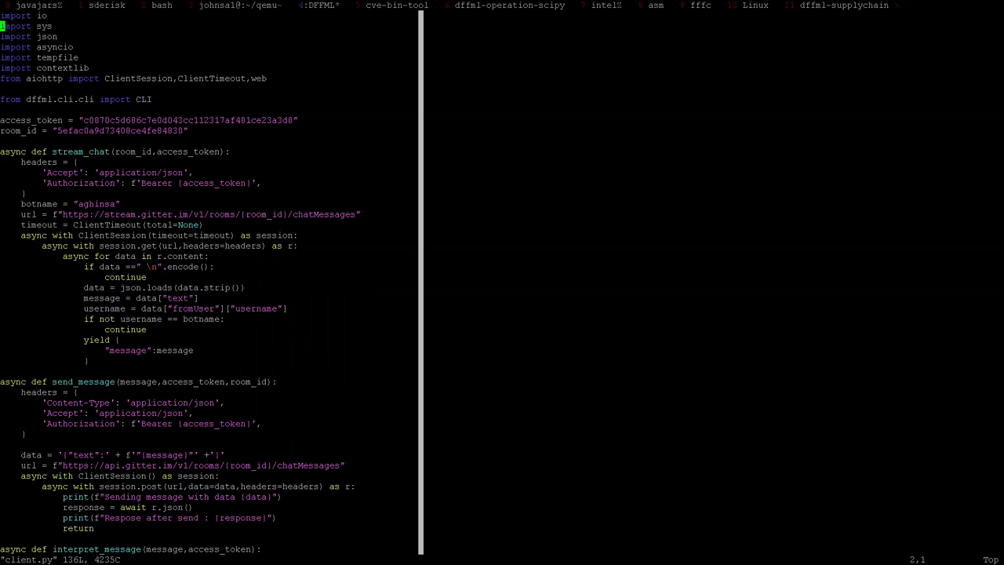
pyautogui.press('j')
pyautogui.press('j')
pyautogui.press('j')
pyautogui.press('j')
pyautogui.press('j')
pyautogui.press('j')
pyautogui.press('j')
pyautogui.press('j')
pyautogui.press('j')
pyautogui.press('j')
pyautogui.press('j')
pyautogui.press('j')
pyautogui.press('j')
pyautogui.press('j')
pyautogui.press('j')
pyautogui.press('j')
pyautogui.press('j')
pyautogui.press('j')
pyautogui.press('j')
pyautogui.press('j')
pyautogui.press('j')
pyautogui.press('j')
pyautogui.press('j')
pyautogui.press('j')
pyautogui.press('j')
pyautogui.press('j')
pyautogui.press('j')
pyautogui.press('j')
pyautogui.press('j')
pyautogui.press('j')
pyautogui.press('j')
pyautogui.press('j')
pyautogui.press('j')
pyautogui.press('j')
pyautogui.press('j')
pyautogui.press('j')
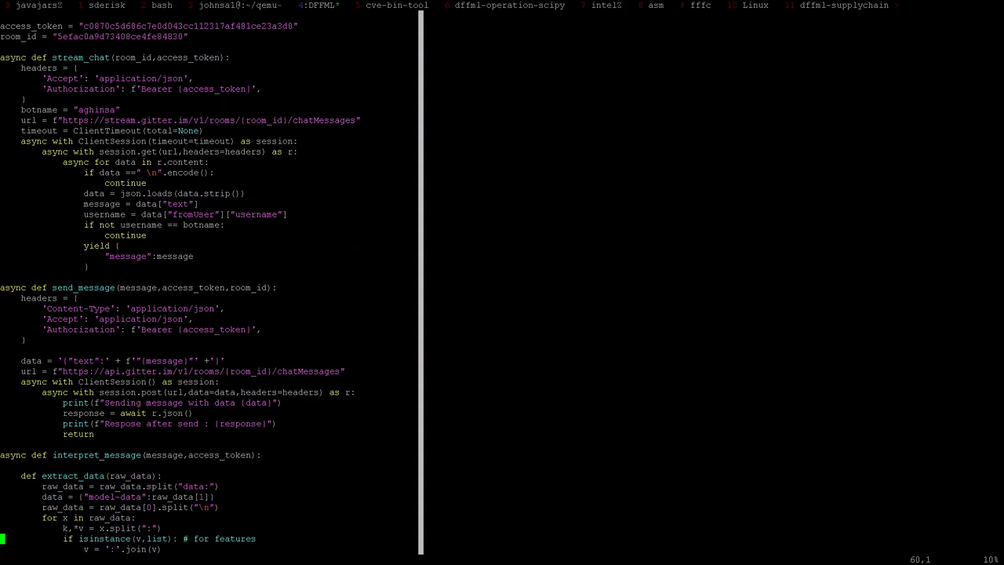
pyautogui.press('k')
pyautogui.press('k')
pyautogui.press('k')
pyautogui.press('k')
pyautogui.press('k')
pyautogui.press('k')
pyautogui.press('k')
pyautogui.press('k')
pyautogui.press('k')
pyautogui.press('k')
pyautogui.press('k')
pyautogui.press('k')
pyautogui.press('k')
pyautogui.press('k')
pyautogui.press('k')
pyautogui.press('k')
pyautogui.press('k')
pyautogui.press('k')
pyautogui.press('k')
pyautogui.press('k')
pyautogui.press('k')
pyautogui.press('k')
pyautogui.press('k')
pyautogui.press('k')
pyautogui.press('k')
pyautogui.press('k')
pyautogui.press('k')
pyautogui.press('k')
pyautogui.press('k')
pyautogui.press('k')
# Step: Examine the interpret_message function, including extract_data and the handling of the train model, predict and details messages
pyautogui.press('j')
pyautogui.press('j')
pyautogui.press('j')
pyautogui.press('j')
pyautogui.press('j')
pyautogui.press('j')
pyautogui.press('j')
pyautogui.press('j')
pyautogui.press('j')
pyautogui.press('j')
pyautogui.press('j')
pyautogui.press('j')
pyautogui.press('j')
pyautogui.press('j')
pyautogui.press('j')
pyautogui.press('j')
pyautogui.press('j')
pyautogui.press('j')
pyautogui.press('j')
pyautogui.press('j')
pyautogui.press('j')
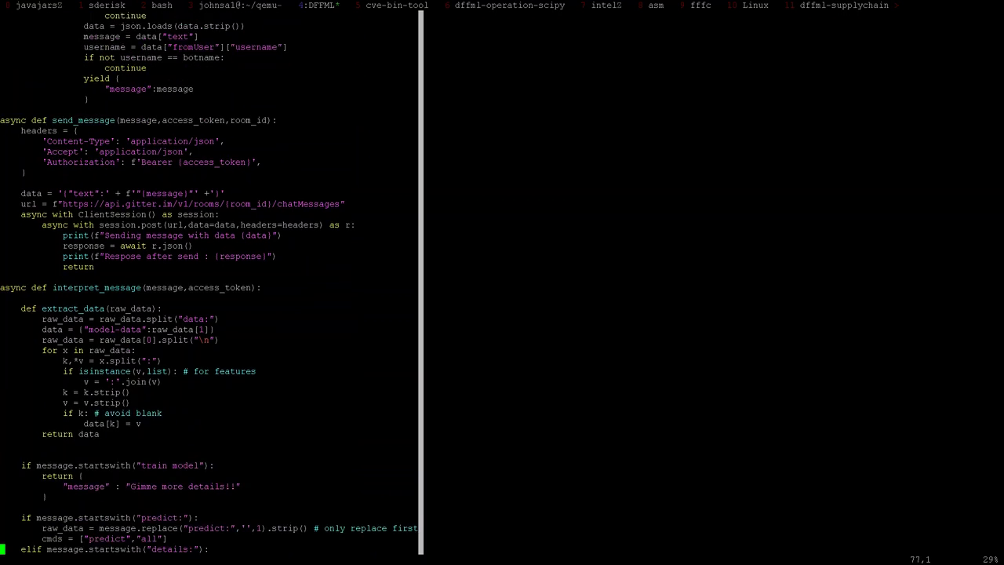
pyautogui.press('k')
pyautogui.press('k')
pyautogui.press('k')
pyautogui.press('k')
pyautogui.press('k')
pyautogui.press('k')
pyautogui.press('k')
pyautogui.press('k')
pyautogui.press('k')
pyautogui.press('k')
pyautogui.press('k')
pyautogui.press('k')
pyautogui.press('k')
pyautogui.press('k')
pyautogui.press('k')
pyautogui.press('k')
pyautogui.press('k')
pyautogui.press('k')
pyautogui.press('k')
pyautogui.press('k')
pyautogui.press('k')
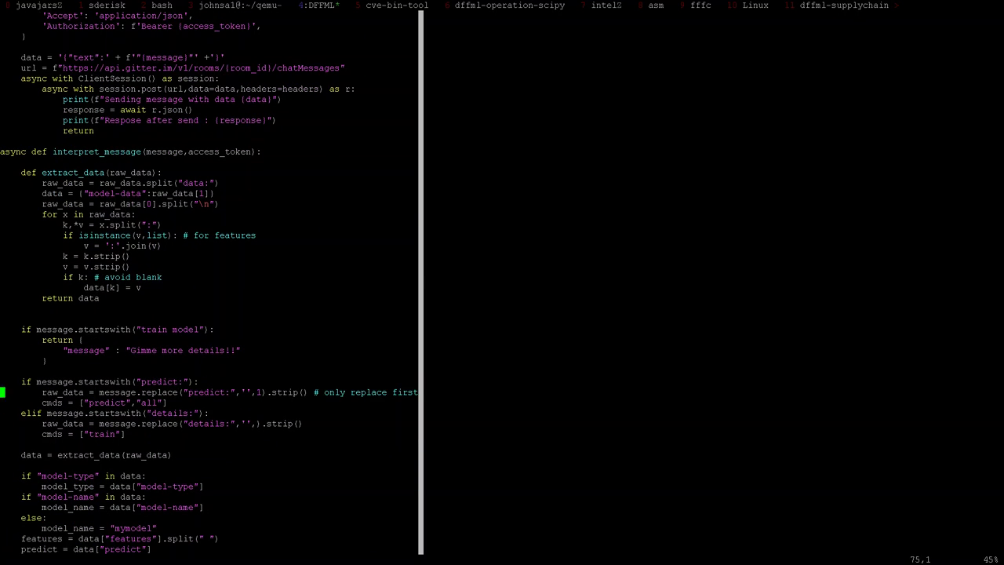
# Step: Examine how interpret_message sets the commands for predict and details messages and reads the model type, name, features and predict values
pyautogui.press('j')
pyautogui.press('j')
pyautogui.press('j')
pyautogui.press('j')
pyautogui.press('j')
pyautogui.press('j')
pyautogui.press('j')
pyautogui.press('j')
pyautogui.press('j')
pyautogui.press('j')
pyautogui.press('j')
pyautogui.press('j')
pyautogui.press('j')
pyautogui.press('j')
pyautogui.press('j')
pyautogui.press('j')
pyautogui.press('j')
pyautogui.press('j')
pyautogui.press('j')
pyautogui.press('j')
pyautogui.press('j')
pyautogui.press('j')
pyautogui.press('j')
pyautogui.press('j')
pyautogui.press('j')
pyautogui.press('j')
pyautogui.press('j')
pyautogui.press('j')
pyautogui.press('j')
pyautogui.press('j')
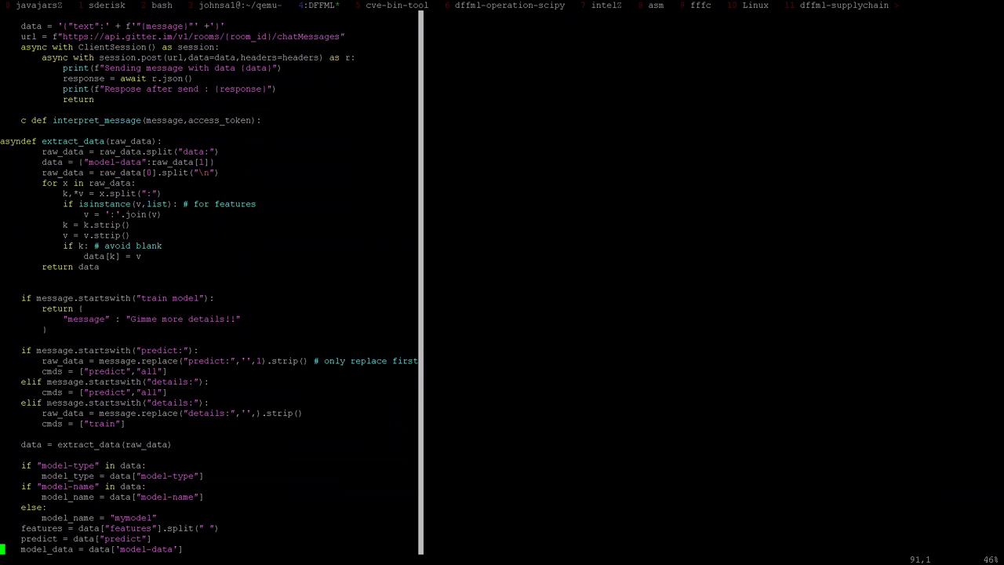
pyautogui.press('k')
pyautogui.press('k')
pyautogui.press('k')
pyautogui.press('k')
pyautogui.press('k')
pyautogui.press('k')
pyautogui.press('k')
pyautogui.press('k')
pyautogui.press('k')
pyautogui.press('k')
pyautogui.press('k')
pyautogui.press('k')
pyautogui.press('k')
pyautogui.press('k')
pyautogui.press('k')
pyautogui.press('k')
pyautogui.press('k')
pyautogui.press('k')
pyautogui.press('k')
pyautogui.press('k')
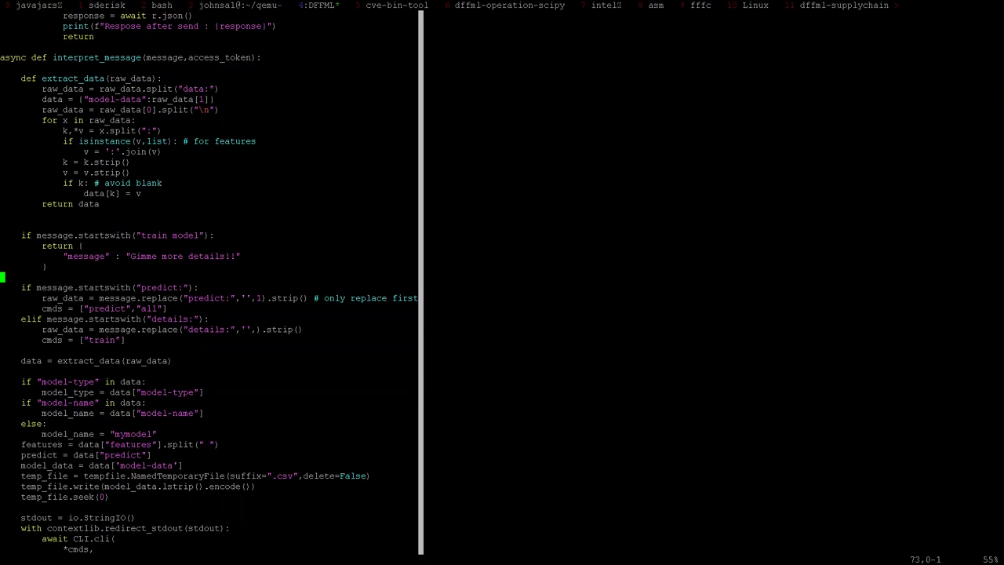
# Step: Read the rest of interpret_message, checking how the model data goes into a temporary CSV file and which arguments the CLI.cli call receives
pyautogui.press('j')
pyautogui.press('j')
pyautogui.press('j')
pyautogui.press('j')
pyautogui.press('j')
pyautogui.press('j')
pyautogui.press('j')
pyautogui.press('j')
pyautogui.press('j')
pyautogui.press('j')
pyautogui.press('j')
pyautogui.press('j')
pyautogui.press('j')
pyautogui.press('j')
pyautogui.press('j')
pyautogui.press('j')
pyautogui.press('j')
pyautogui.press('j')
pyautogui.press('j')
pyautogui.press('j')
pyautogui.press('j')
pyautogui.press('j')
pyautogui.press('j')
pyautogui.press('j')
pyautogui.press('j')
pyautogui.press('j')
pyautogui.press('j')
pyautogui.press('j')
pyautogui.press('j')
pyautogui.press('j')
pyautogui.press('j')
pyautogui.press('j')
pyautogui.press('j')
pyautogui.press('j')
pyautogui.press('j')
pyautogui.press('j')
pyautogui.press('j')
pyautogui.press('j')
pyautogui.press('j')
pyautogui.press('j')
pyautogui.press('j')
pyautogui.press('j')
pyautogui.press('j')
pyautogui.press('j')
pyautogui.press('j')
pyautogui.press('j')
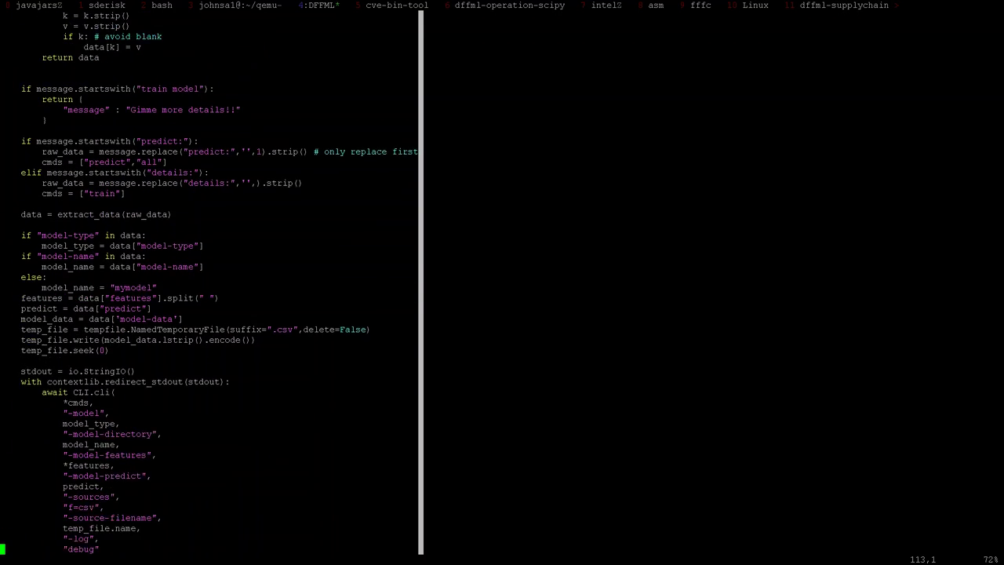
pyautogui.press('k')
pyautogui.press('k')
pyautogui.press('k')
pyautogui.press('k')
pyautogui.press('k')
pyautogui.press('k')
pyautogui.press('k')
pyautogui.press('k')
pyautogui.press('k')
pyautogui.press('k')
pyautogui.press('k')
pyautogui.press('k')
pyautogui.press('k')
pyautogui.press('k')
pyautogui.press('k')
pyautogui.press('k')
pyautogui.press('k')
pyautogui.press('k')
pyautogui.press('k')
pyautogui.press('k')
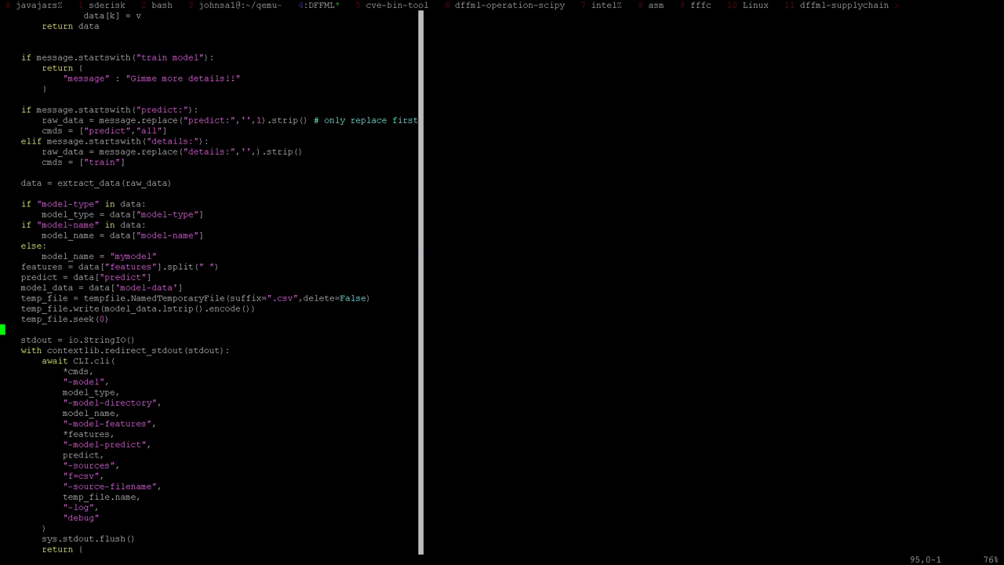
# Step: Read the end of interpret_message and the main function, checking how the captured output is returned and how stream_chat messages are processed
pyautogui.press('j')
pyautogui.press('j')
pyautogui.press('j')
pyautogui.press('j')
pyautogui.press('j')
pyautogui.press('j')
pyautogui.press('j')
pyautogui.press('j')
pyautogui.press('j')
pyautogui.press('j')
pyautogui.press('j')
pyautogui.press('j')
pyautogui.press('j')
pyautogui.press('j')
pyautogui.press('j')
pyautogui.press('j')
pyautogui.press('j')
pyautogui.press('j')
pyautogui.press('j')
pyautogui.press('j')
pyautogui.press('j')
pyautogui.press('j')
pyautogui.press('j')
pyautogui.press('j')
pyautogui.press('j')
pyautogui.press('j')
pyautogui.press('j')
pyautogui.press('j')
pyautogui.press('j')
pyautogui.press('j')
pyautogui.press('j')
pyautogui.press('j')
pyautogui.press('k')
pyautogui.press('k')
pyautogui.press('k')
pyautogui.press('k')
pyautogui.press('k')
pyautogui.press('k')
pyautogui.press('k')
pyautogui.press('k')
pyautogui.press('k')
pyautogui.press('k')
pyautogui.press('k')
pyautogui.press('k')
pyautogui.press('k')
pyautogui.press('k')
pyautogui.press('k')
pyautogui.press('k')
pyautogui.press('k')
pyautogui.press('k')
pyautogui.press('k')
pyautogui.press('k')
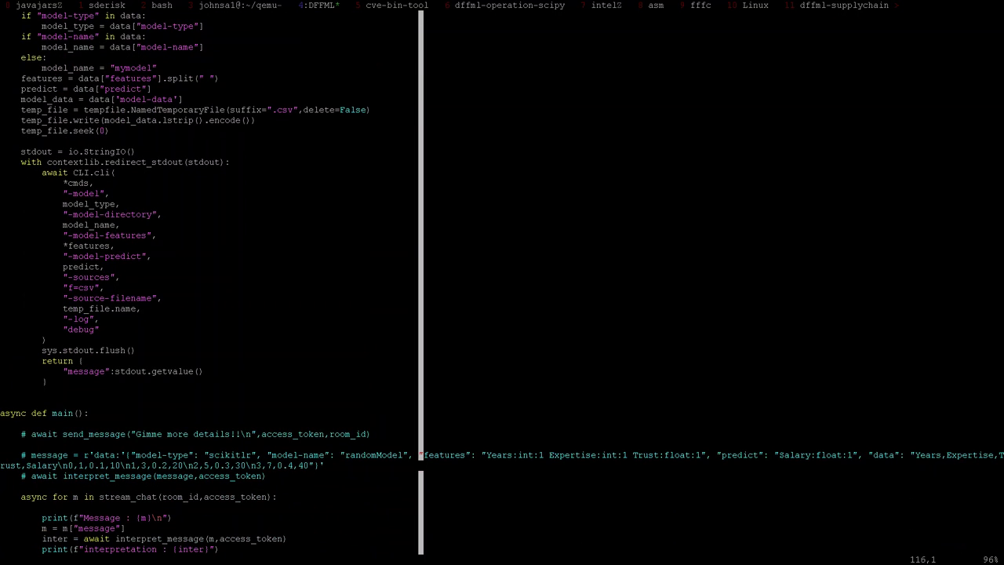
pyautogui.press('k')
pyautogui.press('k')
pyautogui.press('k')
pyautogui.press('k')
pyautogui.press('k')
pyautogui.press('j')
pyautogui.press('j')
pyautogui.press('j')
pyautogui.press('j')
pyautogui.press('j')
pyautogui.press('j')
pyautogui.press('j')
pyautogui.press('j')
pyautogui.press('j')
pyautogui.press('j')
pyautogui.press('j')
# Step: Examine the awaited CLI.cli call inside the redirect_stdout block, from its opening parenthesis through its arguments
pyautogui.press('k')
pyautogui.press('k')
pyautogui.press('k')
pyautogui.press('k')
pyautogui.press('k')
pyautogui.press('k')
pyautogui.press('k')
pyautogui.press('k')
pyautogui.press('k')
pyautogui.press('k')
pyautogui.press('k')
pyautogui.press('k')
pyautogui.press('k')
pyautogui.press('k')
pyautogui.press('k')
pyautogui.press('k')
pyautogui.press('k')
pyautogui.press('k')
pyautogui.press('k')
pyautogui.press('k')
pyautogui.press('j')
pyautogui.press('l')
pyautogui.press('l')
pyautogui.press('l')
pyautogui.press('l')
pyautogui.press('l')
pyautogui.press('l')
pyautogui.press('l')
pyautogui.press('l')
pyautogui.press('l')
pyautogui.press('l')
pyautogui.press('l')
pyautogui.press('l')
pyautogui.press('l')
pyautogui.press('l')
pyautogui.press('l')
pyautogui.press('l')
pyautogui.press('l')
pyautogui.press('l')
pyautogui.press('l')
pyautogui.press('l')
pyautogui.press('l')
pyautogui.press('l')
pyautogui.press('l')
pyautogui.press('l')
pyautogui.press('l')
pyautogui.press('l')
pyautogui.press('l')
pyautogui.press('l')
pyautogui.press('l')
pyautogui.press('h')
pyautogui.press('k')
pyautogui.press('j')
pyautogui.press('j')
# Step: Split the terminal into side-by-side panes, go up two directories in the new pane and list the files there
pyautogui.hotkey('ctrl', 'b')
pyautogui.press('%')
pyautogui.write('vim dfu')
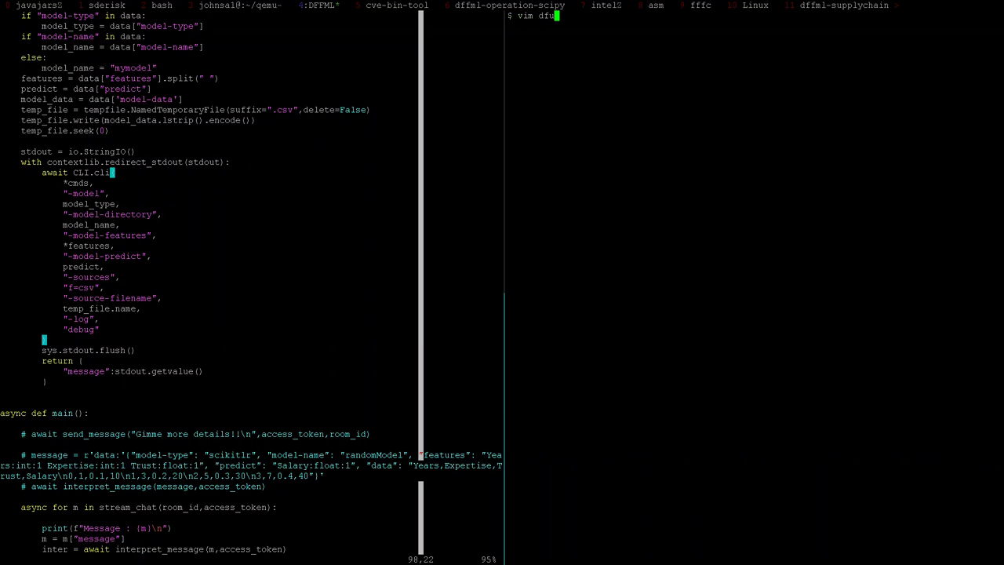
pyautogui.press('BackSpace')
pyautogui.press('BackSpace')
pyautogui.hotkey('ctrl', 'c')
pyautogui.write('cd ../../')
pyautogui.press('Return')
pyautogui.write('vim df')
pyautogui.press('BackSpace')
pyautogui.press('BackSpace')
pyautogui.press('BackSpace')
pyautogui.write('-')
pyautogui.press('Tab')
pyautogui.hotkey('ctrl', 'c')
pyautogui.write('ll')
pyautogui.press('Return')
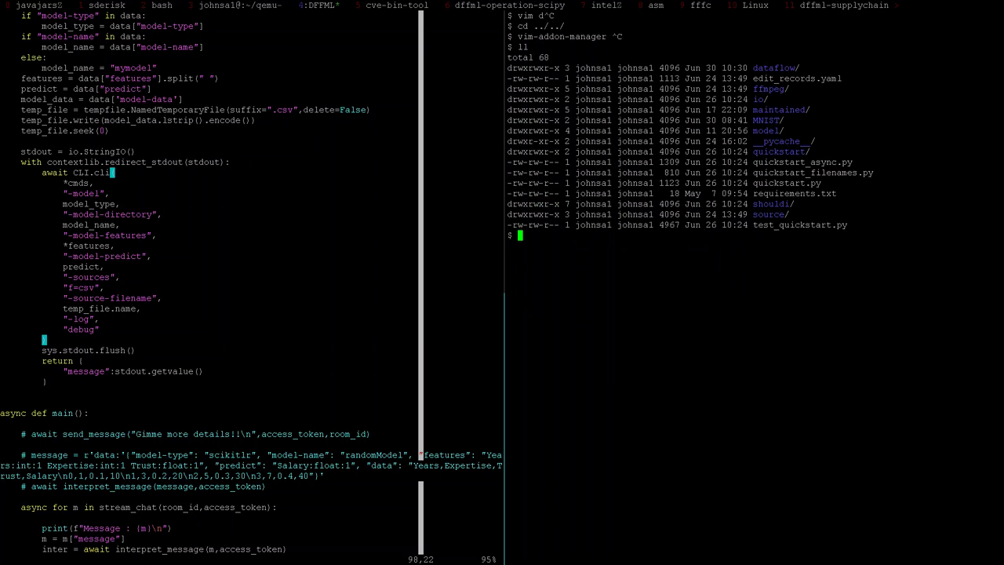
# Step: Go up one more directory and open dffml/util/cli/cmd.py in Vim
pyautogui.write('vim df')
pyautogui.press('BackSpace')
pyautogui.press('BackSpace')
pyautogui.click(223, 109)
pyautogui.hotkey('ctrl', 'c')
pyautogui.write('cd ..')
pyautogui.press('Return')
pyautogui.write('vim dffml/util/cli/')
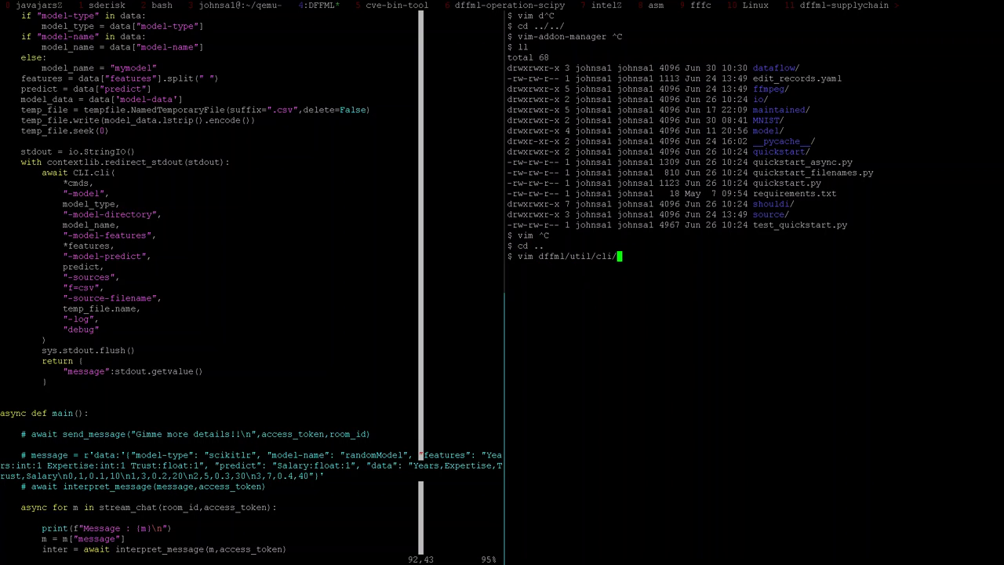
pyautogui.write('cmd.py')
pyautogui.press('Return')
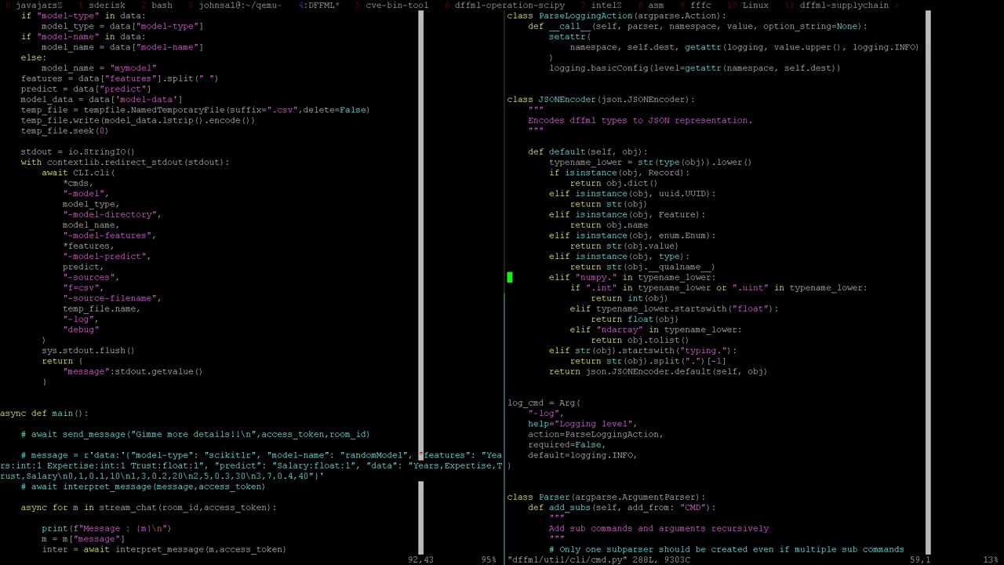
# Step: Read cmd.py from the JSONEncoder class through the Parser class, examining how add_subs adds subcommands and arguments
pyautogui.press('j')
pyautogui.press('j')
pyautogui.press('j')
pyautogui.press('j')
pyautogui.press('j')
pyautogui.press('j')
pyautogui.press('j')
pyautogui.press('j')
pyautogui.press('j')
pyautogui.press('j')
pyautogui.press('j')
pyautogui.press('j')
pyautogui.press('j')
pyautogui.press('j')
pyautogui.press('j')
pyautogui.press('j')
pyautogui.press('j')
pyautogui.press('j')
pyautogui.press('j')
pyautogui.press('j')
pyautogui.press('j')
pyautogui.press('j')
pyautogui.press('j')
pyautogui.press('j')
pyautogui.press('j')
pyautogui.press('j')
pyautogui.press('j')
pyautogui.press('j')
pyautogui.press('j')
pyautogui.press('j')
pyautogui.press('j')
pyautogui.press('j')
pyautogui.press('j')
pyautogui.press('j')
pyautogui.press('j')
pyautogui.press('j')
pyautogui.press('j')
pyautogui.press('j')
pyautogui.press('j')
pyautogui.press('j')
pyautogui.press('j')
pyautogui.press('j')
pyautogui.press('j')
pyautogui.press('j')
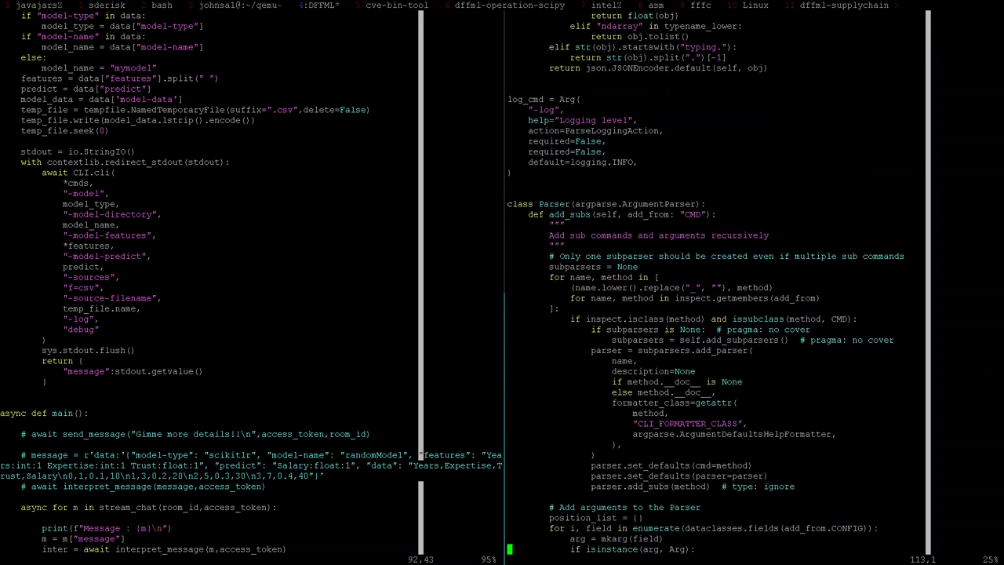
pyautogui.press('j')
pyautogui.press('j')
pyautogui.press('j')
pyautogui.press('j')
pyautogui.press('j')
pyautogui.press('j')
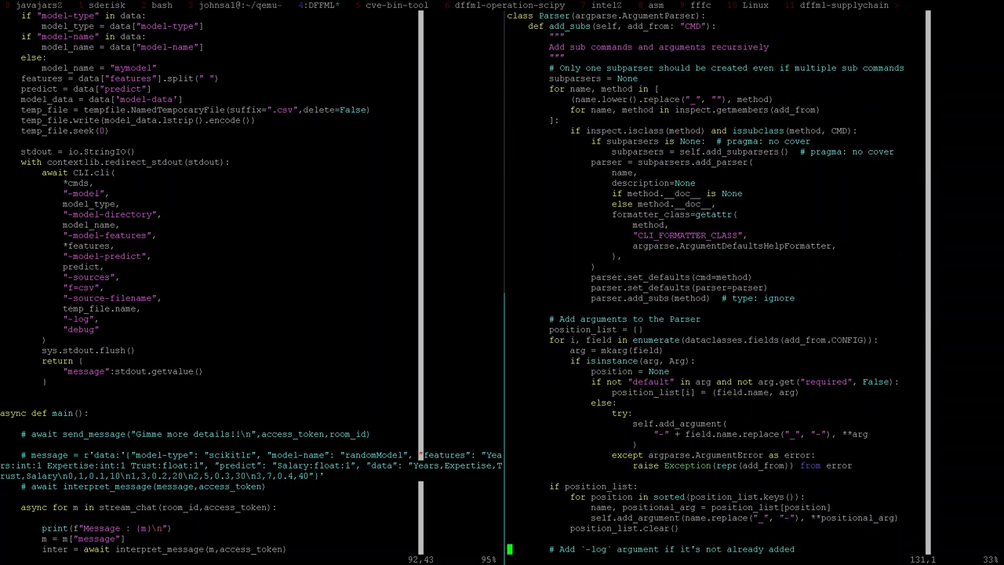
# Step: Read on through CMDConfig and the CMD class in cmd.py, covering __init__, parse_args and do_run, to the cli classmethod
pyautogui.press('j')
pyautogui.press('j')
pyautogui.press('j')
pyautogui.press('j')
pyautogui.press('j')
pyautogui.press('j')
pyautogui.press('j')
pyautogui.press('j')
pyautogui.press('j')
pyautogui.press('j')
pyautogui.press('j')
pyautogui.press('j')
pyautogui.press('j')
pyautogui.press('j')
pyautogui.press('j')
pyautogui.press('j')
pyautogui.press('j')
pyautogui.press('j')
pyautogui.press('j')
pyautogui.press('j')
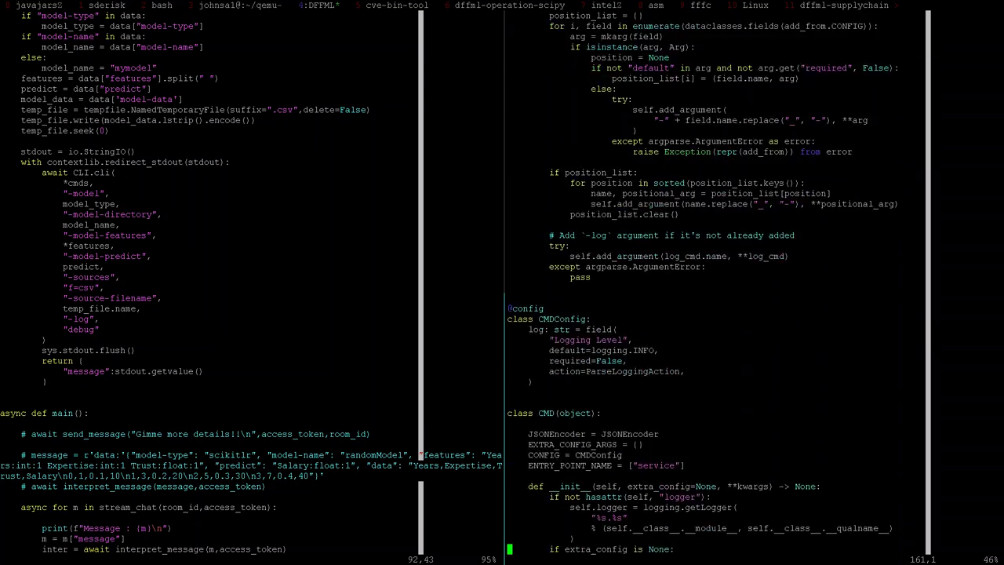
pyautogui.press('j')
pyautogui.press('j')
pyautogui.press('j')
pyautogui.press('j')
pyautogui.press('j')
pyautogui.press('j')
pyautogui.press('j')
pyautogui.press('j')
pyautogui.press('j')
pyautogui.press('j')
pyautogui.press('j')
pyautogui.press('j')
pyautogui.press('j')
pyautogui.press('j')
pyautogui.press('j')
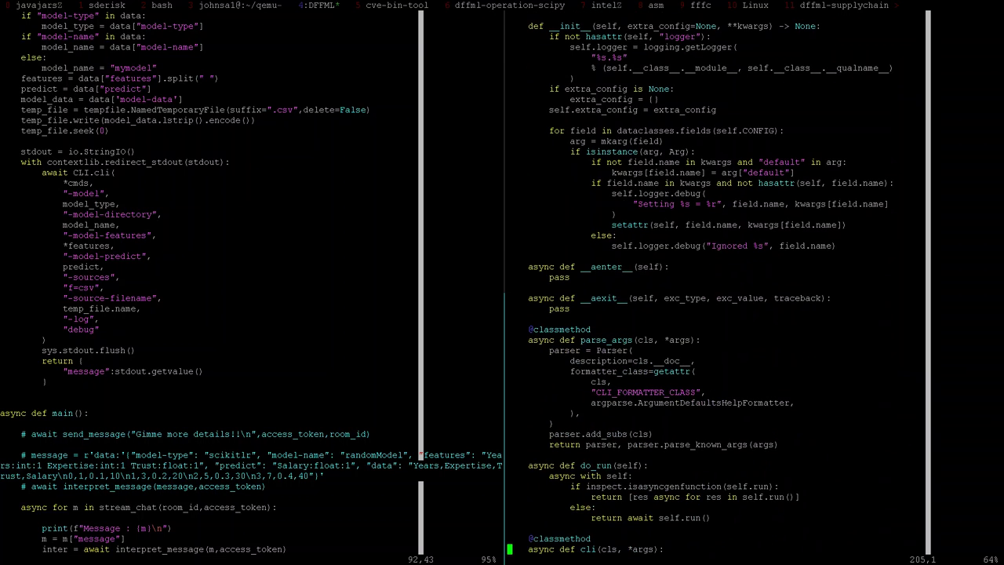
# Step: Bring the whole cli classmethod into view in cmd.py, down to its awaited do_run return
pyautogui.press('/')
pyautogui.press('Escape')
pyautogui.press('j')
pyautogui.press('j')
pyautogui.press('j')
pyautogui.press('j')
pyautogui.press('j')
pyautogui.press('j')
pyautogui.press('j')
pyautogui.press('j')
pyautogui.press('j')
pyautogui.press('j')
pyautogui.press('j')
pyautogui.press('j')
pyautogui.press('j')
pyautogui.press('j')
pyautogui.press('j')
pyautogui.press('j')
pyautogui.press('j')
pyautogui.press('j')
pyautogui.press('j')
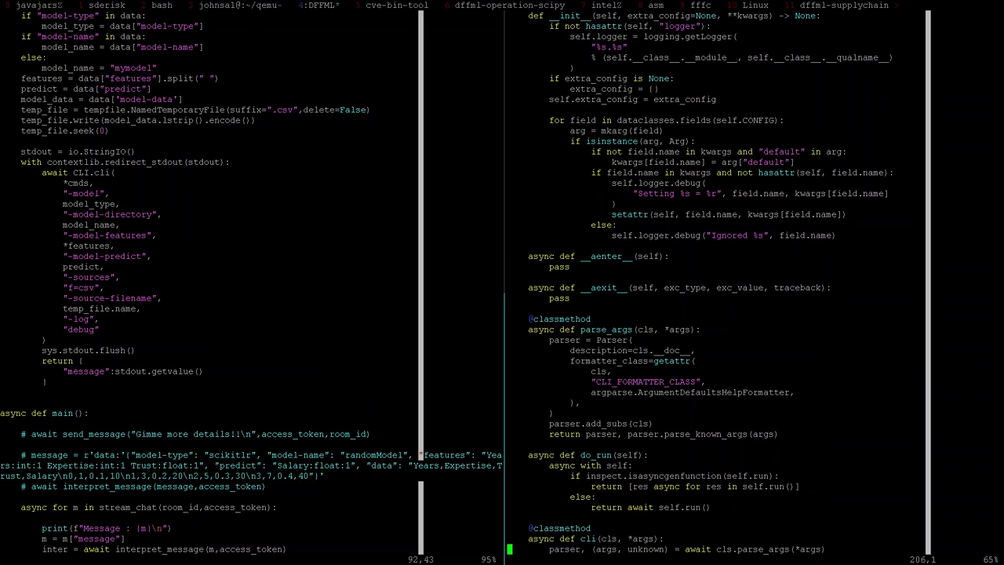
pyautogui.press('k')
pyautogui.press('k')
pyautogui.press('k')
pyautogui.press('k')
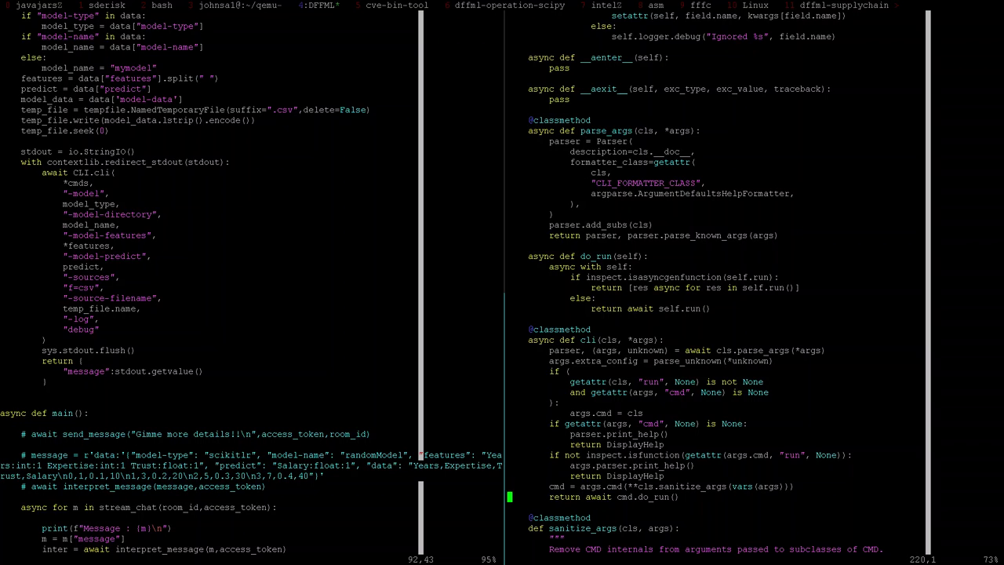
# Step: Examine how the cli method checks, builds and runs the parsed command, and return to the client.py pane
pyautogui.press('l')
pyautogui.press('l')
pyautogui.press('l')
pyautogui.press('l')
pyautogui.press('l')
pyautogui.press('l')
pyautogui.press('l')
pyautogui.press('l')
pyautogui.press('l')
pyautogui.press('l')
pyautogui.press('l')
pyautogui.press('l')
pyautogui.press('l')
pyautogui.press('l')
pyautogui.press('l')
pyautogui.press('l')
pyautogui.press('l')
pyautogui.press('l')
pyautogui.press('l')
pyautogui.press('l')
pyautogui.press('l')
pyautogui.press('l')
pyautogui.press('l')
pyautogui.press('l')
pyautogui.press('l')
pyautogui.press('l')
pyautogui.press('l')
pyautogui.press('l')
pyautogui.press('l')
pyautogui.press('l')
pyautogui.press('k')
pyautogui.press('k')
pyautogui.press('k')
pyautogui.press('k')
pyautogui.press('k')
pyautogui.press('k')
pyautogui.press('k')
pyautogui.press('k')
pyautogui.press('j')
pyautogui.press('j')
pyautogui.press('j')
pyautogui.press('j')
pyautogui.press('j')
pyautogui.press('j')
pyautogui.hotkey('ctrl', 'w')
pyautogui.press('h')
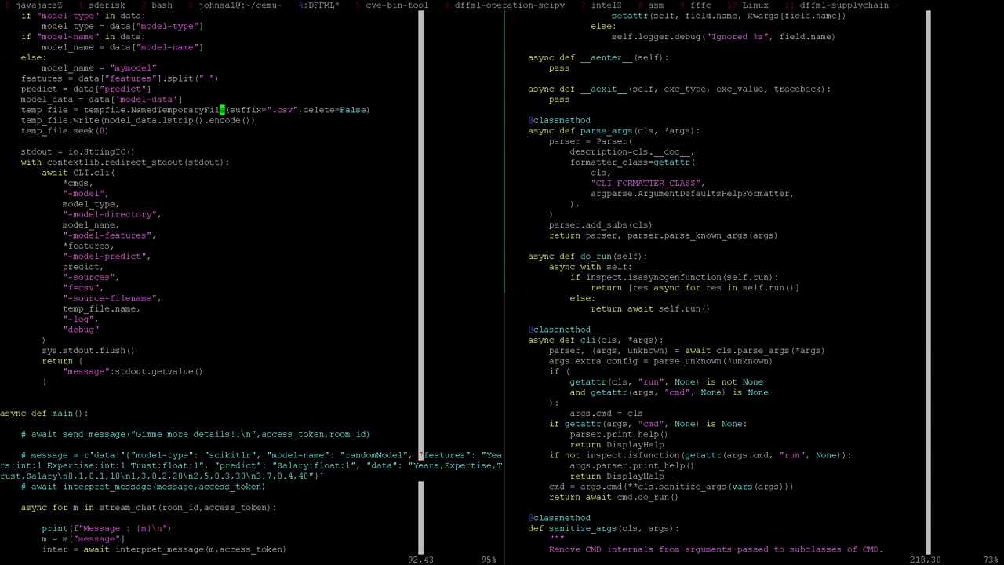
# Step: Examine the temporary file setup and the arguments passed to CLI.cli in interpret_message, from *cmds to "debug"
pyautogui.press('j')
pyautogui.press('j')
pyautogui.press('j')
pyautogui.press('j')
pyautogui.press('j')
pyautogui.press('j')
pyautogui.press('j')
pyautogui.press('j')
pyautogui.press('j')
pyautogui.press('j')
pyautogui.press('j')
pyautogui.write(',')
pyautogui.press('Escape')
pyautogui.press('j')
pyautogui.press('j')
pyautogui.press('j')
pyautogui.press('j')
pyautogui.press('j')
pyautogui.press('b')
pyautogui.press('b')
pyautogui.press('b')
pyautogui.press('b')
pyautogui.press('k')
pyautogui.press('k')
pyautogui.press('k')
pyautogui.press('k')
pyautogui.press('k')
pyautogui.press('k')
pyautogui.press('k')
pyautogui.press('k')
pyautogui.press('k')
pyautogui.press('k')
pyautogui.press('k')
pyautogui.press('k')
pyautogui.press('k')
pyautogui.press('k')
pyautogui.press('k')
pyautogui.press('k')
pyautogui.press('k')
pyautogui.press('k')
pyautogui.press('k')
pyautogui.press('k')
pyautogui.press('k')
pyautogui.press('j')
pyautogui.press('j')
pyautogui.press('j')
pyautogui.press('j')
pyautogui.press('j')
pyautogui.press('j')
pyautogui.press('j')
pyautogui.press('j')
pyautogui.press('j')
pyautogui.press('j')
pyautogui.press('j')
pyautogui.press('j')
pyautogui.press('j')
pyautogui.press('j')
pyautogui.press('j')
pyautogui.press('j')
pyautogui.press('k')
pyautogui.press('k')
pyautogui.press('k')
pyautogui.press('k')
pyautogui.press('k')
pyautogui.press('k')
pyautogui.press('k')
pyautogui.press('k')
pyautogui.press('k')
pyautogui.press('k')
pyautogui.press('j')
pyautogui.press('j')
pyautogui.press('j')
pyautogui.press('j')
pyautogui.press('j')
pyautogui.press('j')
pyautogui.press('j')
pyautogui.press('j')
pyautogui.press('j')
pyautogui.press('j')
pyautogui.press('j')
# Step: Copy the lines of the await CLI.cli call with its arguments in interpret_message
pyautogui.hotkey('shift', 'v')
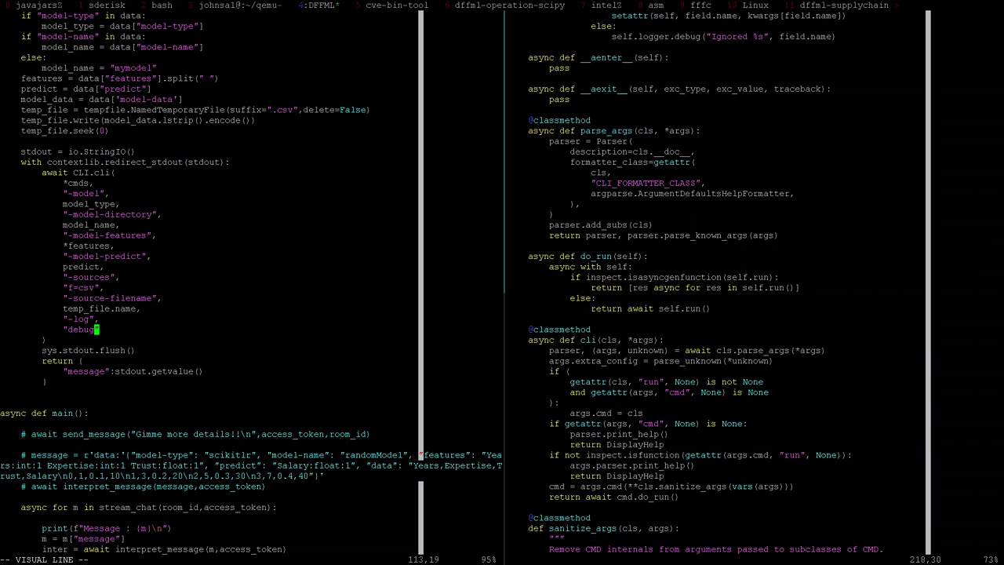
pyautogui.press('k')
pyautogui.press('k')
pyautogui.press('k')
pyautogui.press('k')
pyautogui.press('k')
pyautogui.press('k')
pyautogui.press('k')
pyautogui.press('k')
pyautogui.press('k')
pyautogui.press('k')
pyautogui.press('k')
pyautogui.press('k')
pyautogui.press('k')
pyautogui.press('k')
pyautogui.press('y')
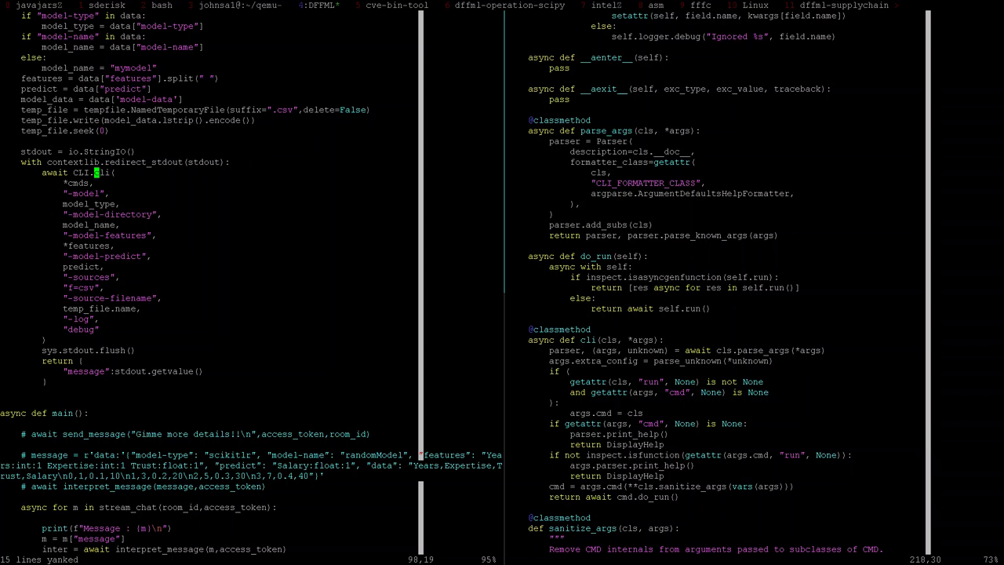
# Step: Review interpret_message backwards from the CLI.cli call, through the model data and predict/details handling, to its extract_data helper
pyautogui.press('k')
pyautogui.press('k')
pyautogui.press('k')
pyautogui.press('k')
pyautogui.press('k')
pyautogui.press('k')
pyautogui.press('k')
pyautogui.press('k')
pyautogui.press('k')
pyautogui.press('k')
pyautogui.press('k')
pyautogui.press('k')
pyautogui.press('k')
pyautogui.press('k')
pyautogui.press('k')
pyautogui.press('k')
pyautogui.press('k')
pyautogui.press('k')
pyautogui.press('k')
pyautogui.press('k')
pyautogui.press('k')
pyautogui.press('k')
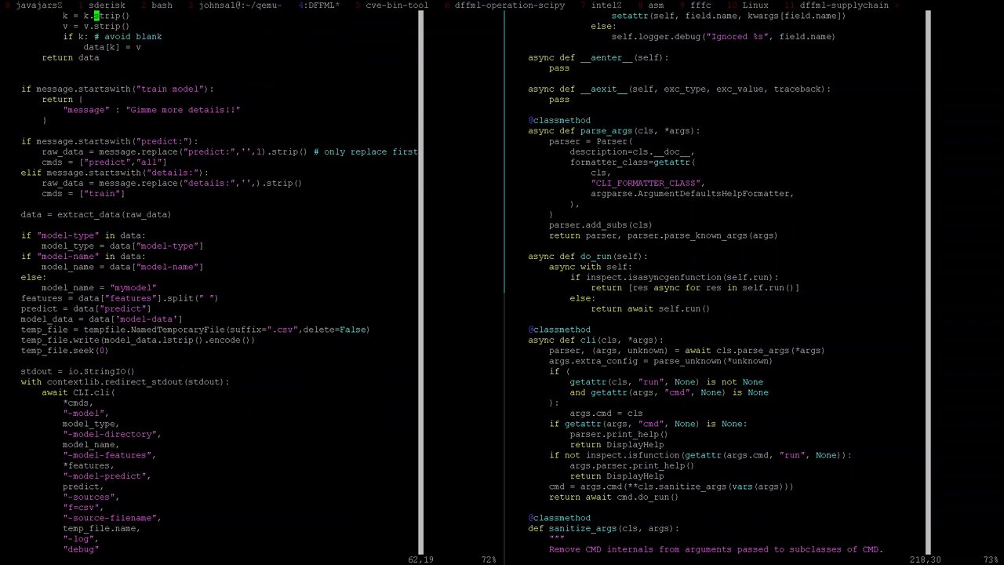
pyautogui.press('k')
pyautogui.press('k')
pyautogui.press('k')
pyautogui.press('k')
pyautogui.press('k')
pyautogui.press('k')
pyautogui.press('k')
pyautogui.press('k')
pyautogui.press('k')
pyautogui.press('k')
pyautogui.press('k')
pyautogui.press('k')
pyautogui.press('k')
pyautogui.press('k')
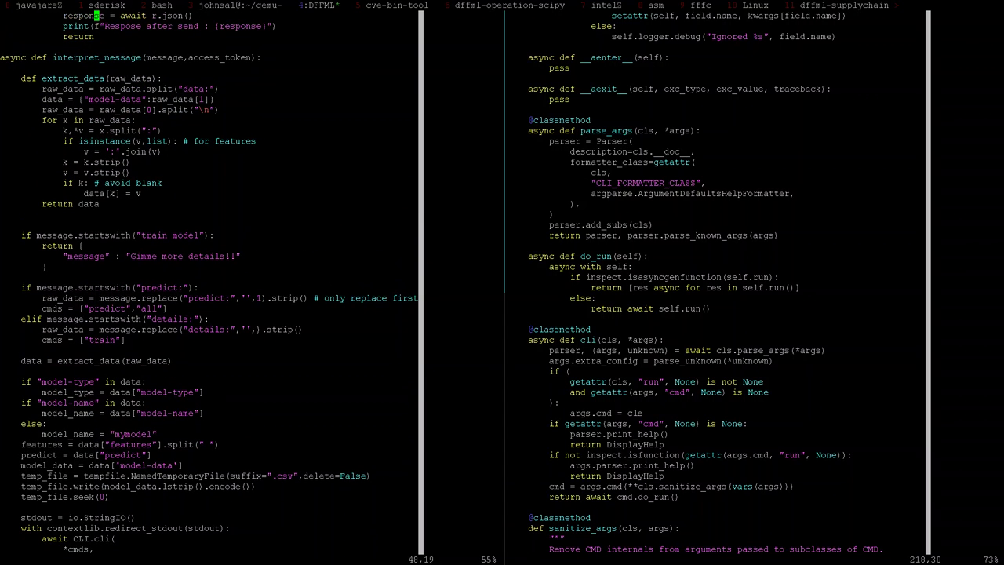
# Step: Find where interpret_message is called in main, and view the rest of client.py down to asyncio.run(main())
pyautogui.press('j')
pyautogui.press('j')
pyautogui.press('j')
pyautogui.press('*')
pyautogui.press('n')
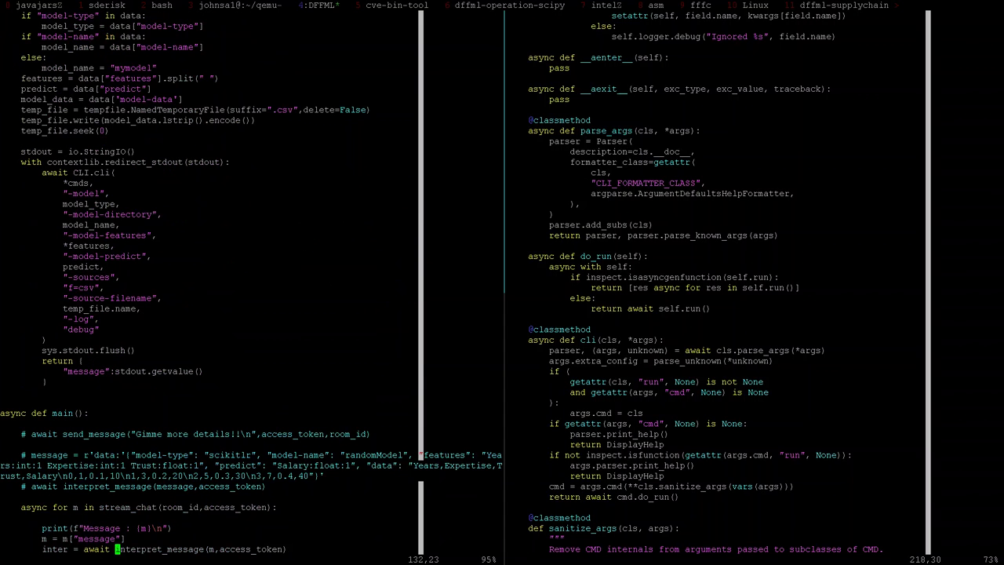
pyautogui.press('j')
pyautogui.press('j')
pyautogui.press('j')
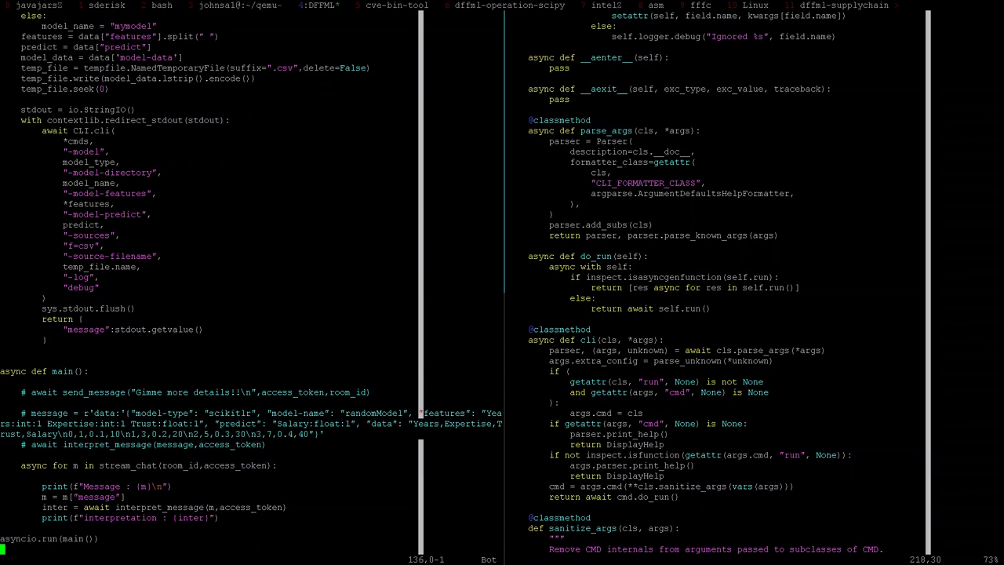
# Step: Look up the stream_chat definition from the loop in main, and return to the awaited interpret_message call
pyautogui.press('k')
pyautogui.press('k')
pyautogui.press('k')
pyautogui.press('k')
pyautogui.press('k')
pyautogui.press('k')
pyautogui.press('k')
pyautogui.press('*')
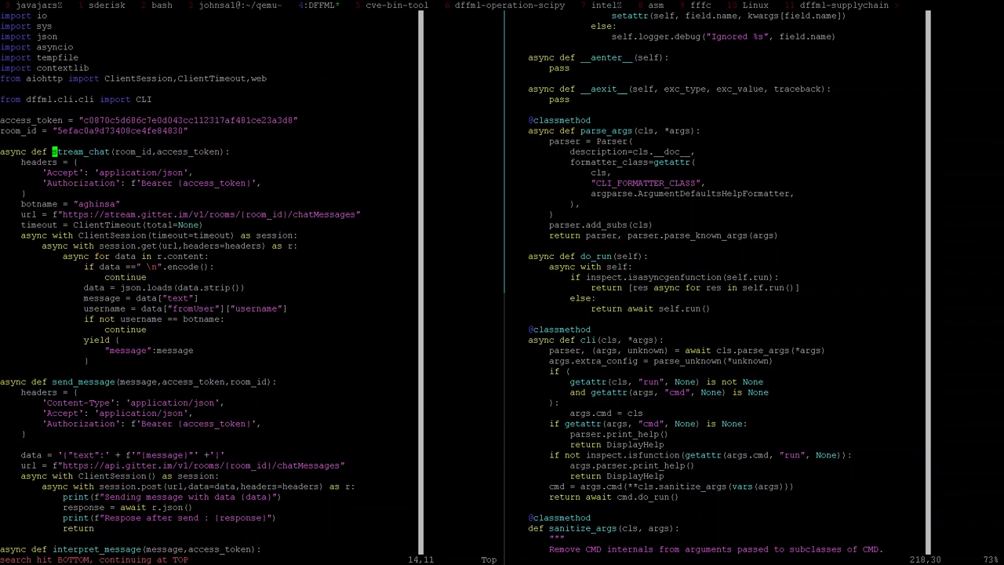
pyautogui.press('n')
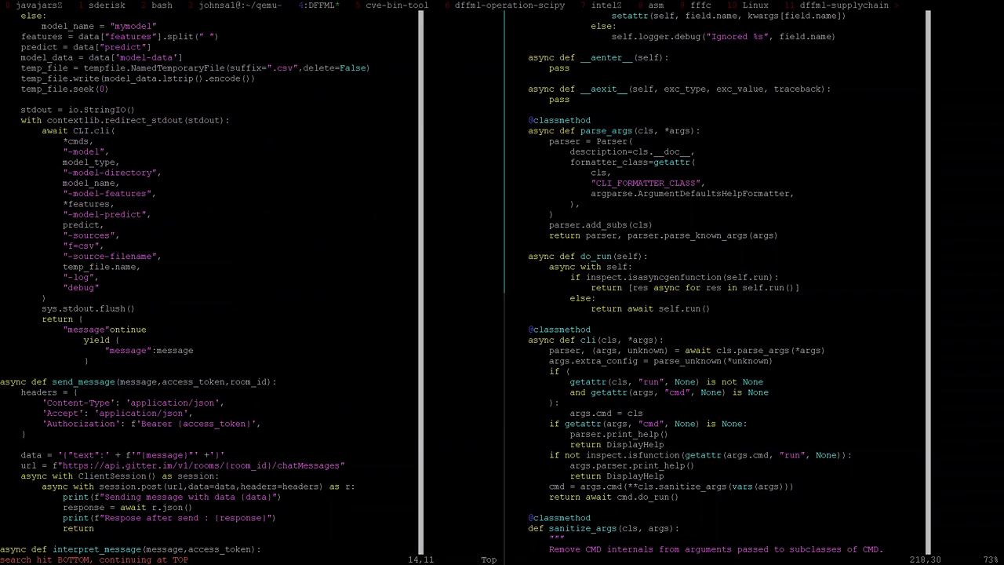
pyautogui.press('j')
pyautogui.press('j')
pyautogui.press('j')
pyautogui.press('j')
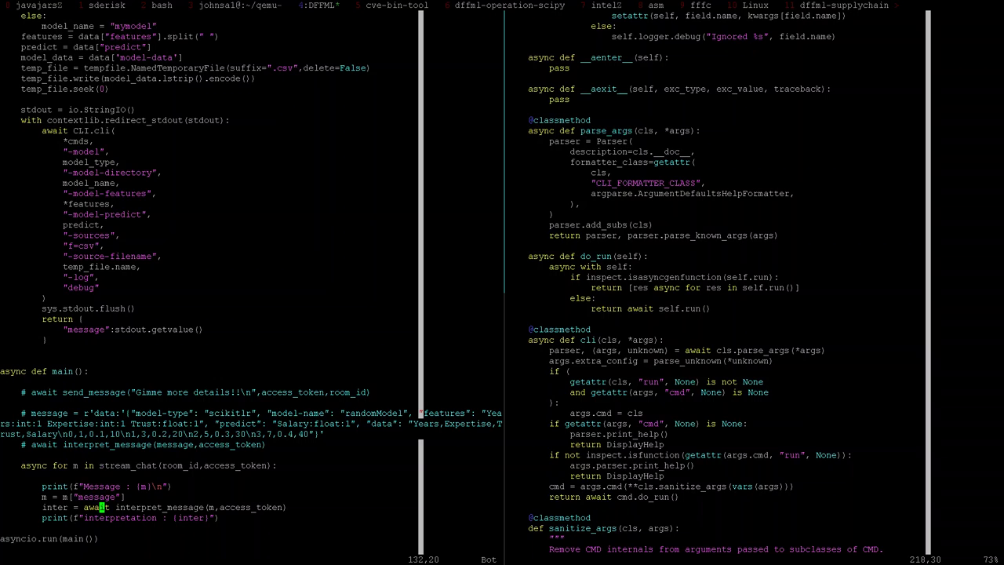
# Step: Look up the interpret_message definition from its awaited call in main, and return to its next occurrence near the end of client.py
pyautogui.press('l')
pyautogui.press('l')
pyautogui.press('l')
pyautogui.press('l')
pyautogui.press('l')
pyautogui.press('l')
pyautogui.press('l')
pyautogui.press('l')
pyautogui.press('l')
pyautogui.press('l')
pyautogui.press('l')
pyautogui.press('l')
pyautogui.press('l')
pyautogui.press('l')
pyautogui.press('l')
pyautogui.press('l')
pyautogui.press('l')
pyautogui.press('l')
pyautogui.press('l')
pyautogui.press('l')
pyautogui.press('h')
pyautogui.press('h')
pyautogui.press('h')
pyautogui.press('h')
pyautogui.press('h')
pyautogui.press('h')
pyautogui.press('h')
pyautogui.press('h')
pyautogui.press('h')
pyautogui.press('h')
pyautogui.press('h')
pyautogui.press('h')
pyautogui.press('h')
pyautogui.press('h')
pyautogui.press('h')
pyautogui.press('h')
pyautogui.press('h')
pyautogui.press('*')
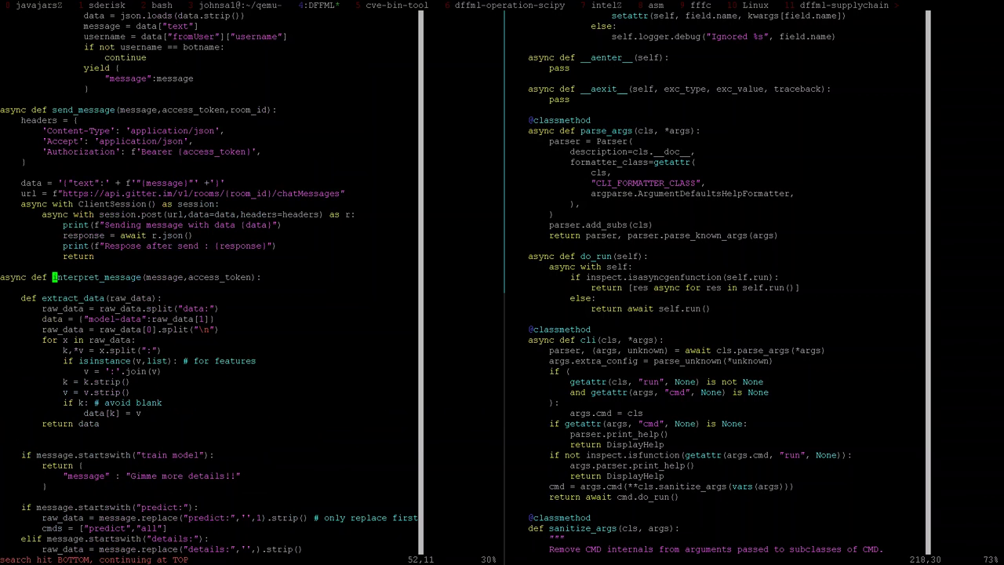
pyautogui.press('n')
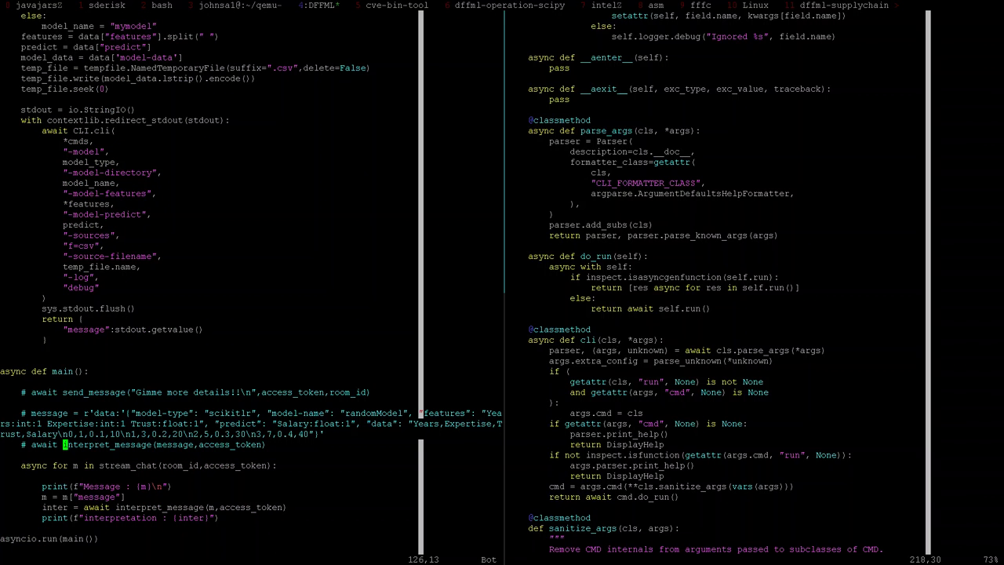
# Step: Go to the end of client.py and save the file with its code reformatted
pyautogui.press('j')
pyautogui.press('G')
pyautogui.write(':w')
pyautogui.press('Return')
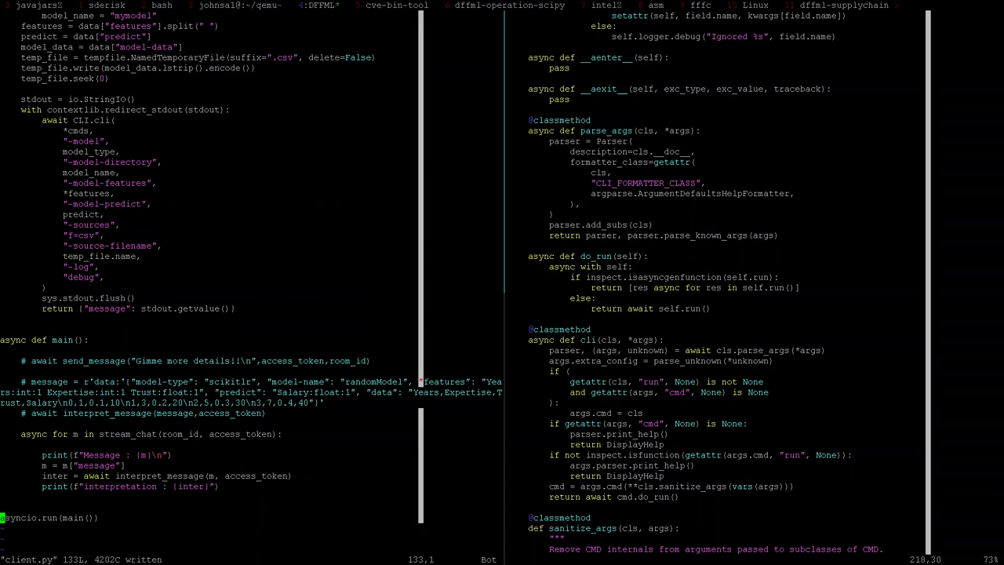
# Step: Undo the reformatting in the open buffer and quit the editor, discarding the unsaved changes
pyautogui.press('u')
pyautogui.press('u')
pyautogui.write(':q')
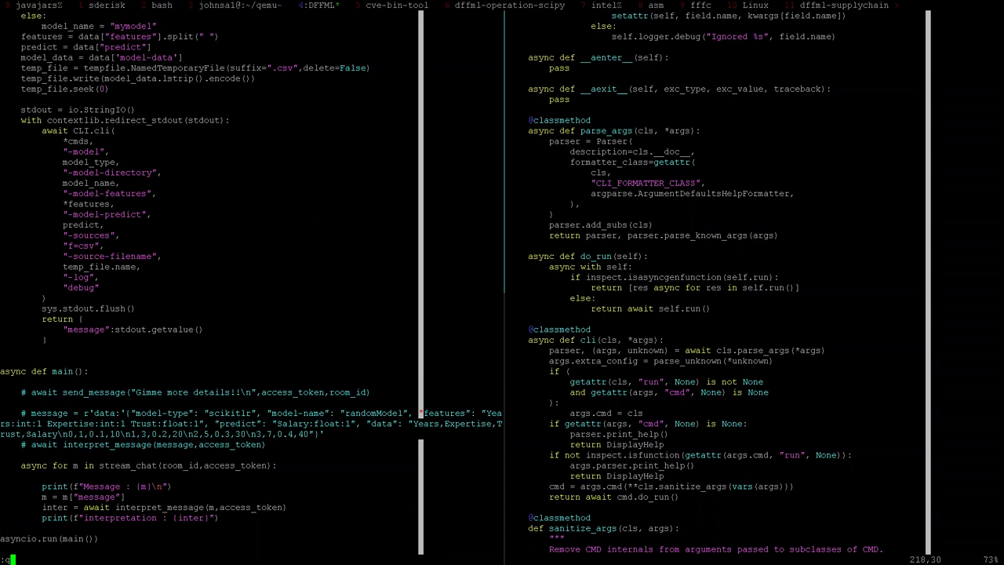
pyautogui.press('Return')
pyautogui.write(':q!')
pyautogui.press('Return')
# Step: Run client.py with Python from the chatbot directory
pyautogui.write('python client.py')
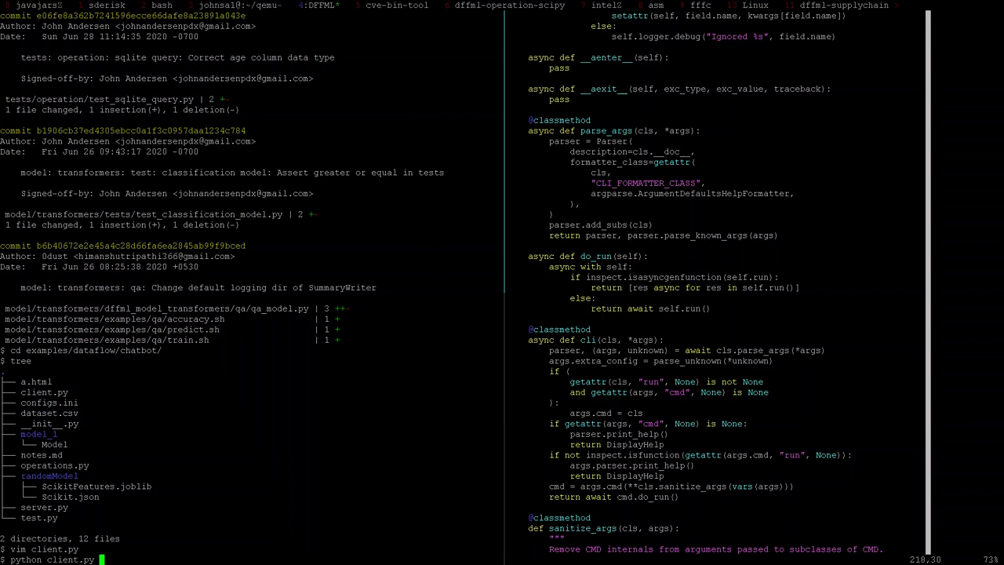
pyautogui.press('Return')
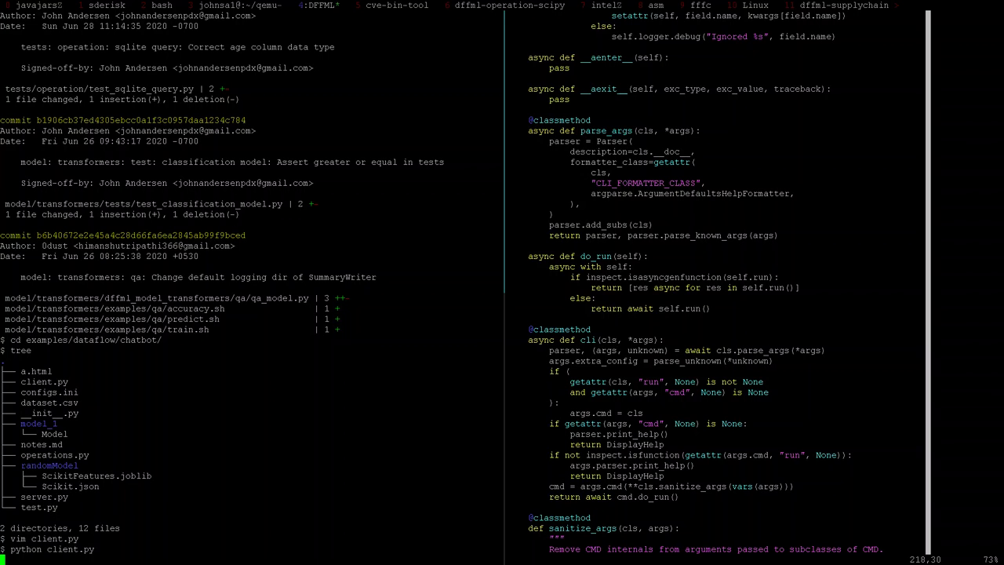
# Step: Interrupt the running client and reopen client.py in vim
pyautogui.press('Up')
pyautogui.press('Up')
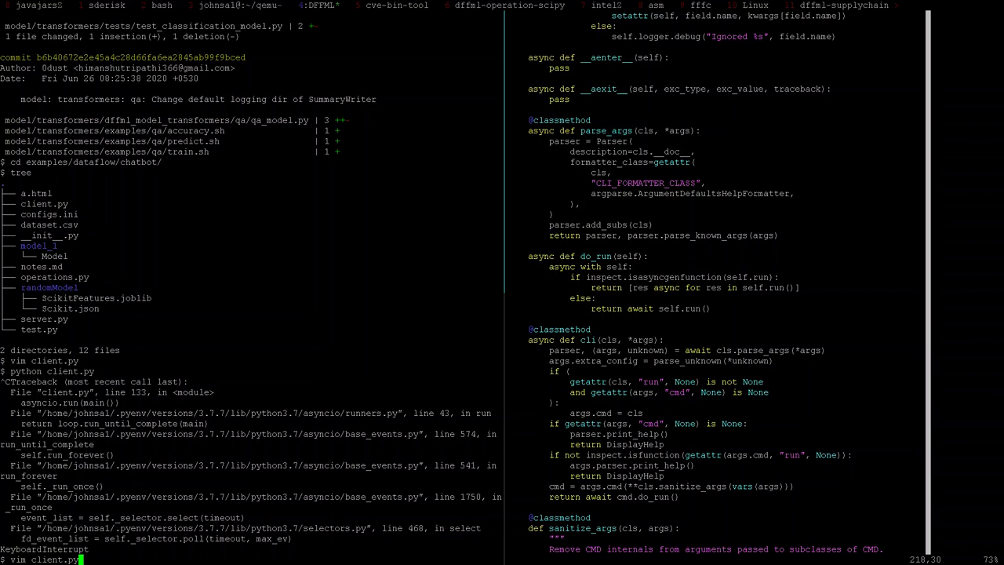
pyautogui.press('Return')
# Step: Review client.py from the imports through stream_chat and send_message to the interpret_message definition
pyautogui.press('j')
pyautogui.press('j')
pyautogui.press('j')
pyautogui.press('j')
pyautogui.press('j')
pyautogui.press('j')
pyautogui.press('j')
pyautogui.press('j')
pyautogui.press('j')
pyautogui.press('j')
pyautogui.press('j')
pyautogui.press('j')
pyautogui.press('j')
pyautogui.press('j')
pyautogui.press('j')
pyautogui.press('j')
pyautogui.press('j')
pyautogui.press('j')
pyautogui.press('j')
pyautogui.press('j')
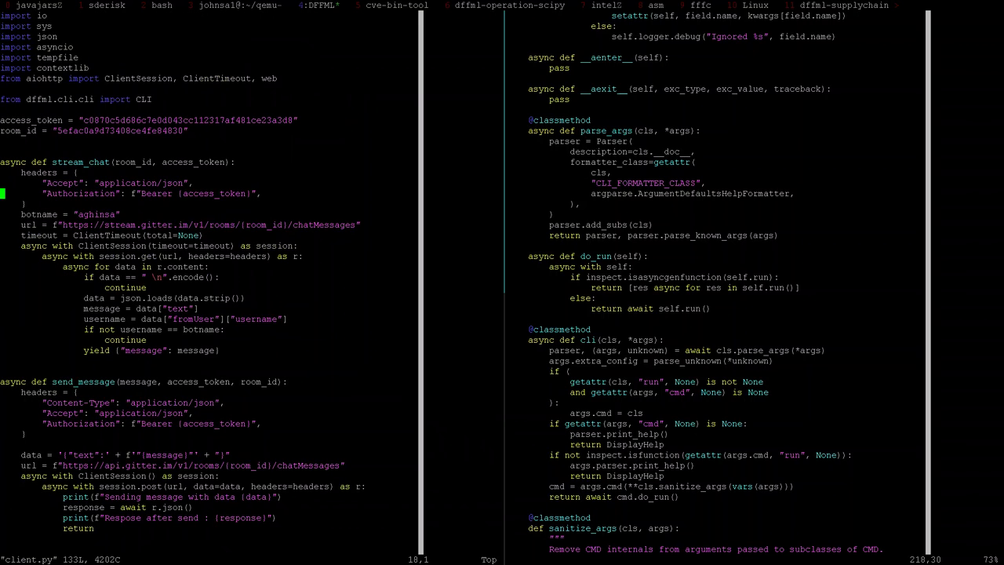
pyautogui.press('j')
pyautogui.press('j')
pyautogui.press('j')
pyautogui.press('j')
pyautogui.press('j')
pyautogui.press('j')
pyautogui.press('j')
pyautogui.press('j')
pyautogui.press('j')
pyautogui.press('j')
pyautogui.press('j')
pyautogui.press('j')
pyautogui.press('j')
pyautogui.press('j')
pyautogui.press('j')
pyautogui.press('j')
pyautogui.press('j')
pyautogui.press('j')
pyautogui.press('j')
pyautogui.press('j')
pyautogui.press('j')
pyautogui.press('j')
pyautogui.press('j')
pyautogui.press('j')
pyautogui.press('j')
pyautogui.press('k')
pyautogui.press('k')
pyautogui.press('k')
pyautogui.press('k')
pyautogui.press('k')
pyautogui.press('k')
pyautogui.press('k')
pyautogui.press('k')
pyautogui.press('k')
pyautogui.press('k')
pyautogui.press('k')
pyautogui.press('k')
pyautogui.press('k')
pyautogui.press('k')
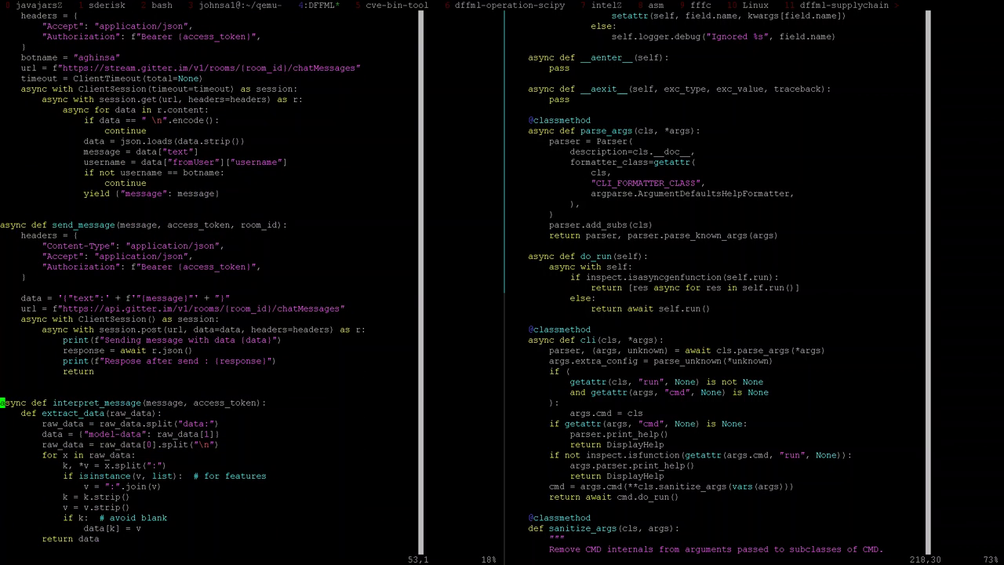
# Step: Switch to the test_community1 chat in Gitter in Chrome to view its messages, and return to client.py in the terminal
pyautogui.hotkey('alt', 'Tab')
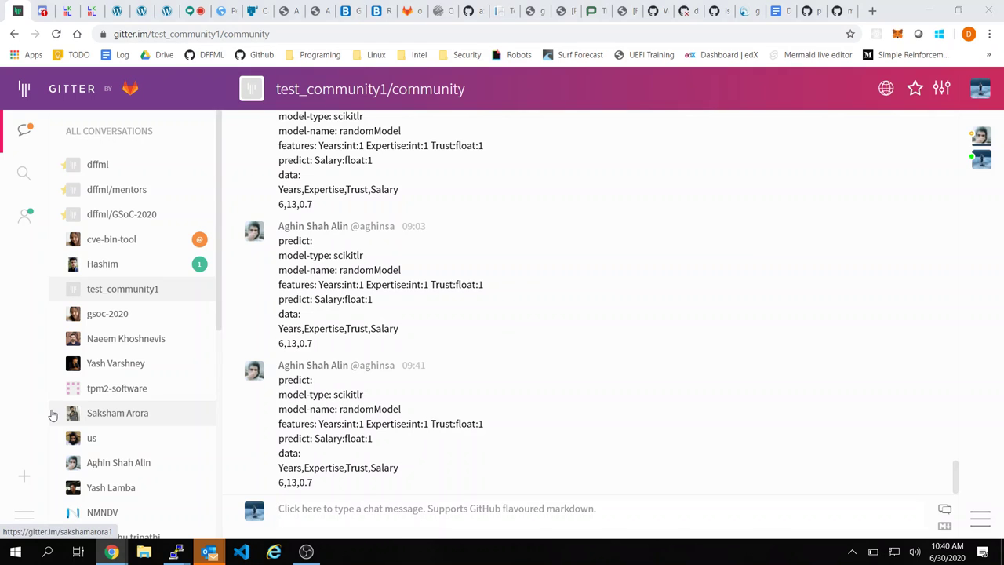
pyautogui.hotkey('alt', 'Tab')
# Step: Add the argument trust_env=True to the ClientSession call in send_message
pyautogui.press('k')
pyautogui.press('k')
pyautogui.press('k')
pyautogui.press('k')
pyautogui.press('k')
pyautogui.press('k')
pyautogui.press('k')
pyautogui.press('k')
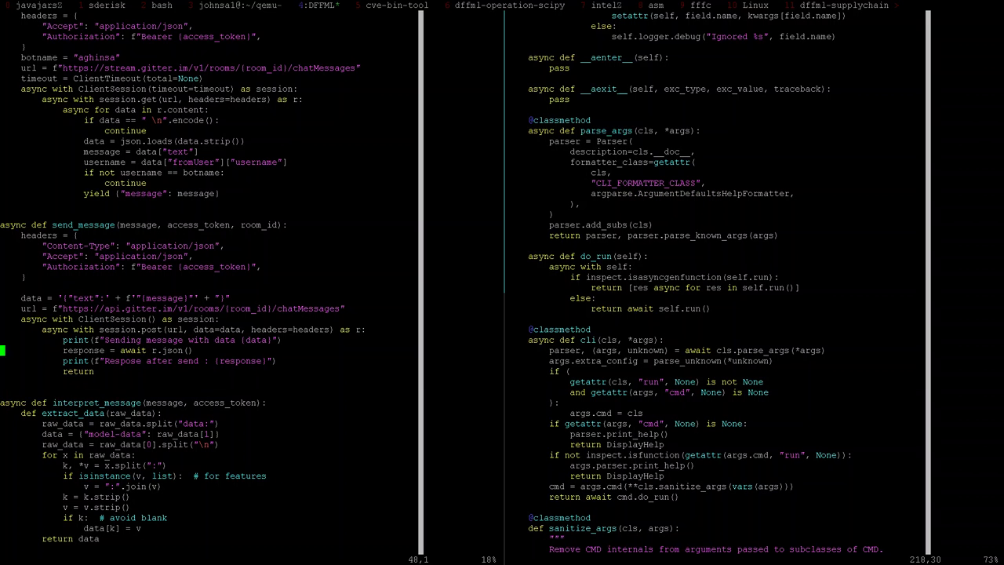
pyautogui.press('w')
pyautogui.press('w')
pyautogui.press('w')
pyautogui.press('w')
pyautogui.press('w')
pyautogui.press('w')
pyautogui.press('b')
pyautogui.press('h')
pyautogui.press('h')
pyautogui.write('ion(tru')
pyautogui.write('st_env=')
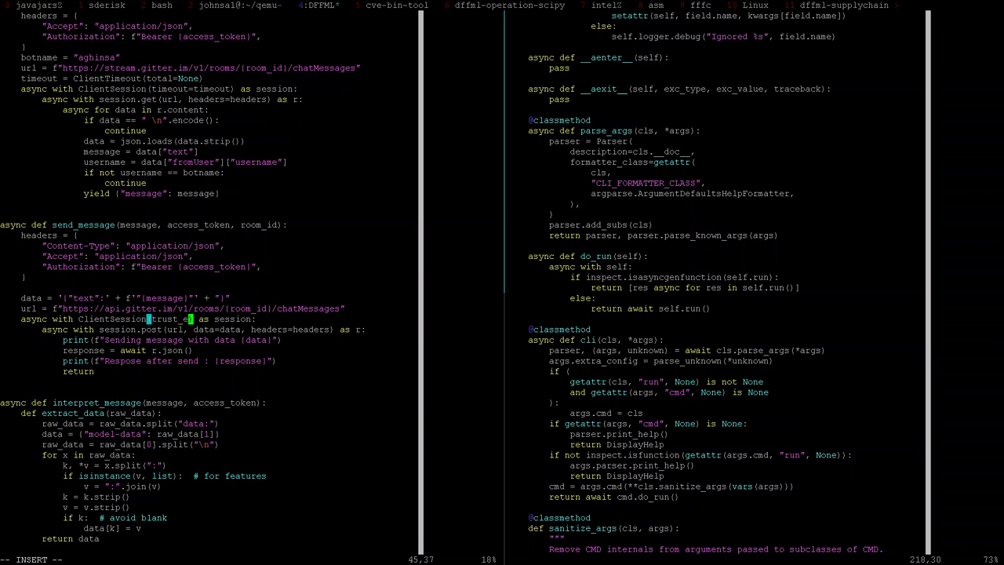
pyautogui.write('True')
pyautogui.press('Escape')
# Step: Find the ClientSession call in stream_chat and add trust_env=True before its timeout argument
pyautogui.press('v')
pyautogui.press('h')
pyautogui.press('h')
pyautogui.press('h')
pyautogui.press('h')
pyautogui.press('b')
pyautogui.press('Escape')
pyautogui.press('h')
pyautogui.press('h')
pyautogui.press('h')
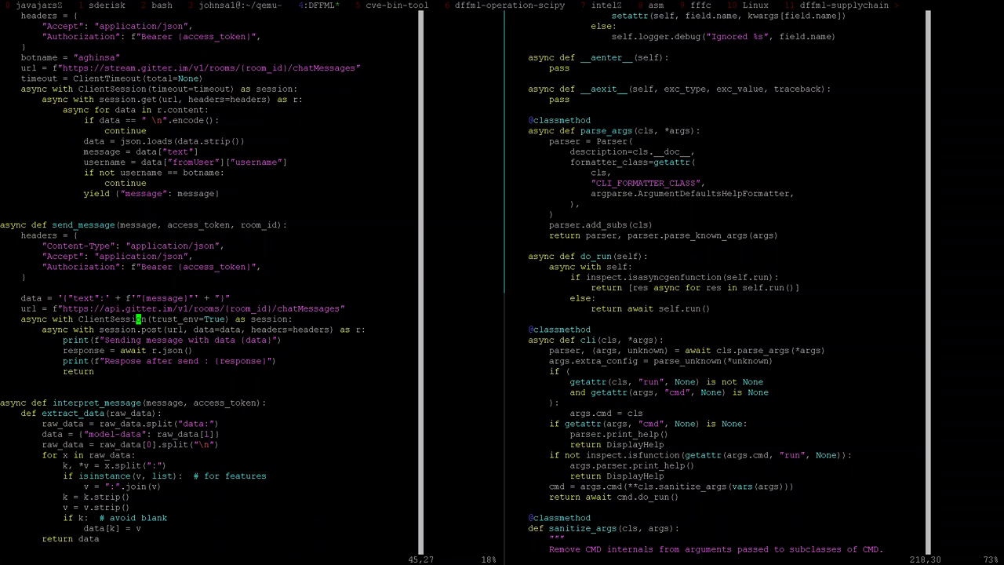
pyautogui.press('*')
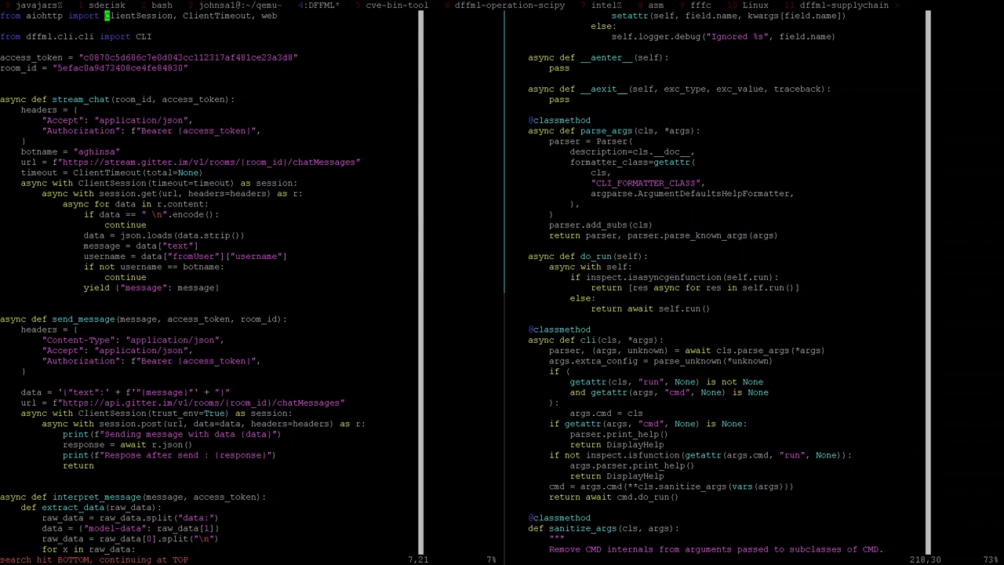
pyautogui.write('nc with Cl')
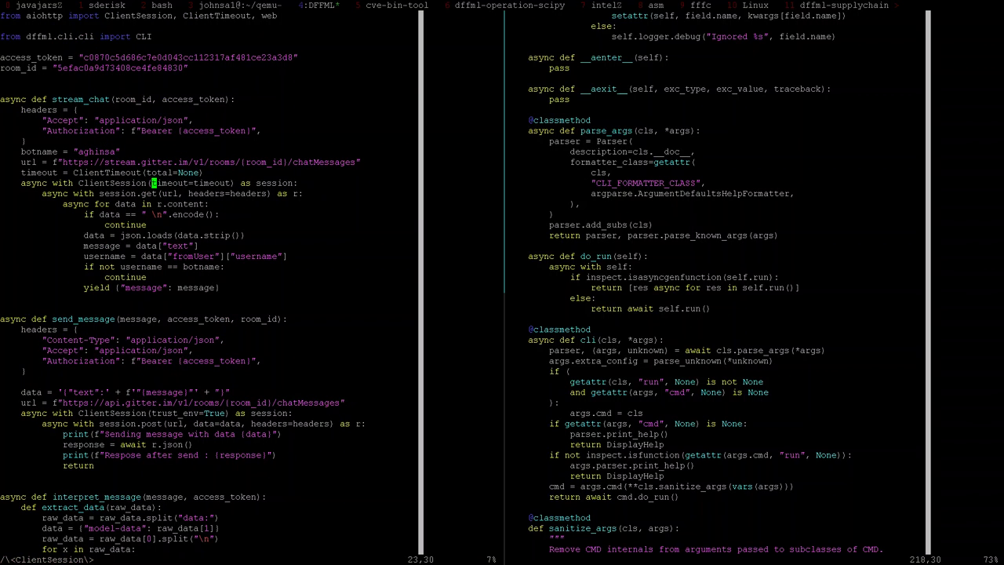
pyautogui.write('ientSession(trust_env=True,')
pyautogui.press('Escape')
# Step: Check the remaining ClientSession occurrences, and save client.py and quit the editor
pyautogui.press('n')
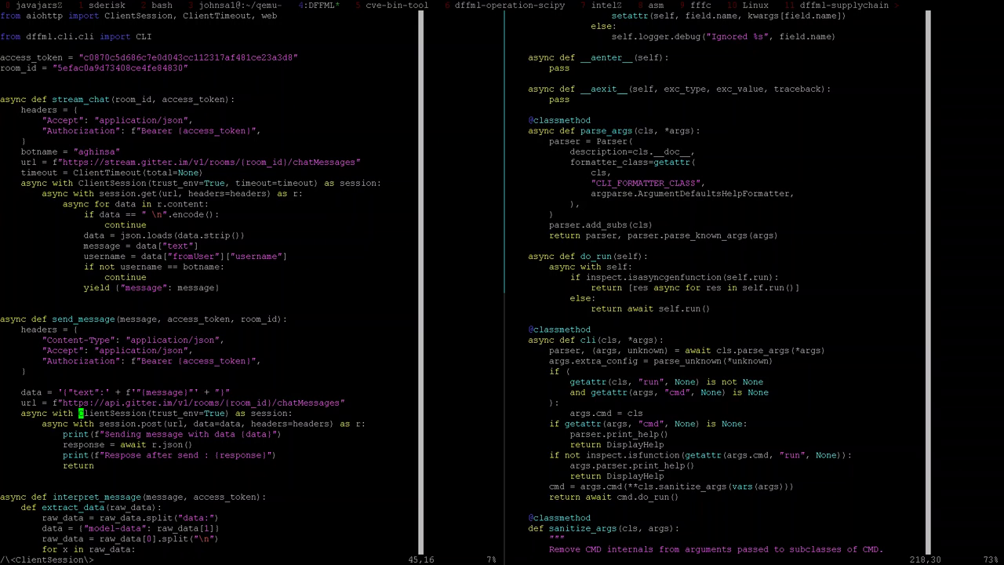
pyautogui.press('n')
pyautogui.press('*')
pyautogui.write(':wq')
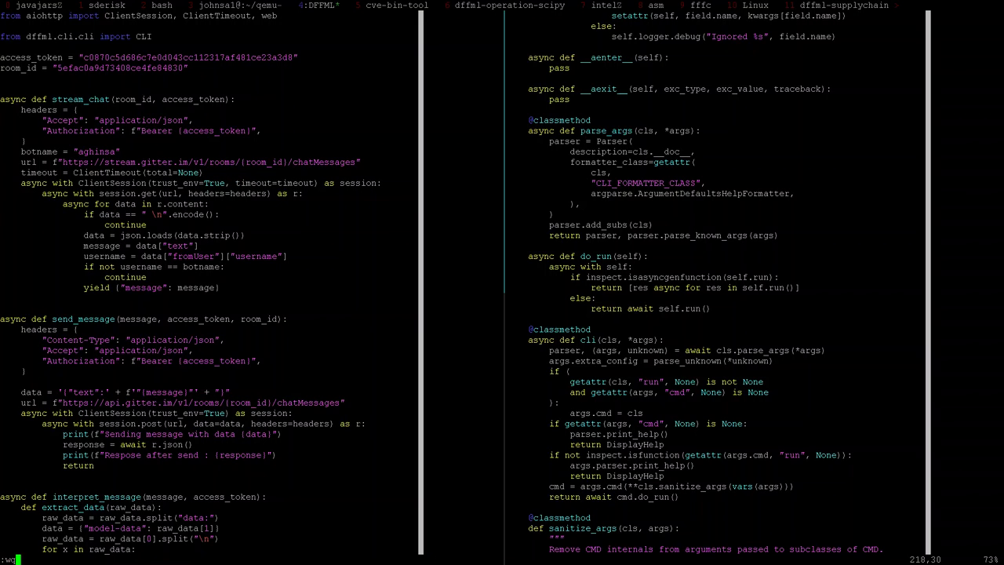
pyautogui.press('Return')
# Step: Rerun client.py with Python, switch to the test_community1 chat in Gitter, and return to the terminal to view the client's output
pyautogui.press('Up')
pyautogui.press('Up')
pyautogui.press('Return')
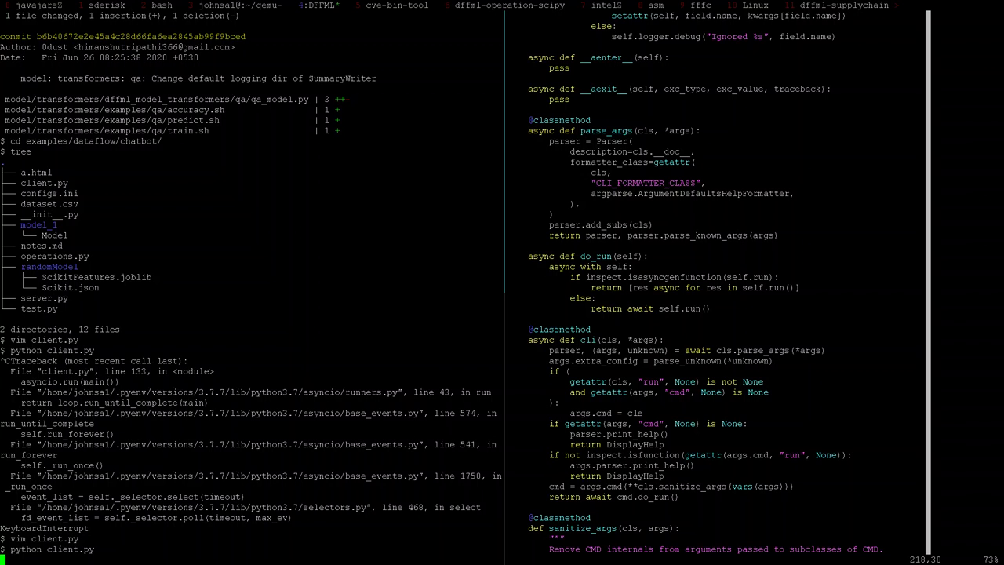
pyautogui.hotkey('alt', 'Tab')
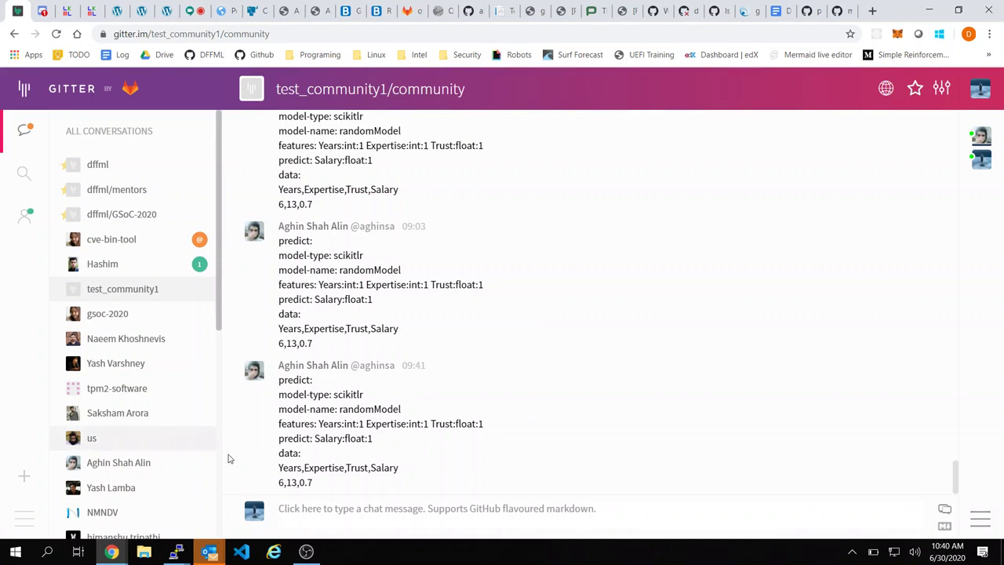
pyautogui.hotkey('alt', 'Tab')
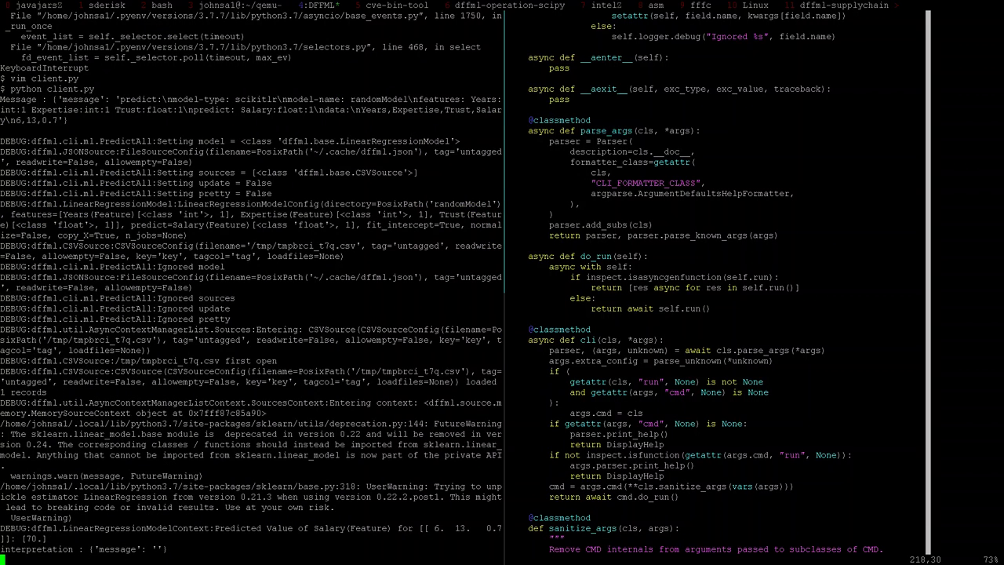
# Step: Enlarge the pane with the client's output to the full window for reading, and restore the split layout
pyautogui.hotkey('ctrl', 'b')
pyautogui.press('z')
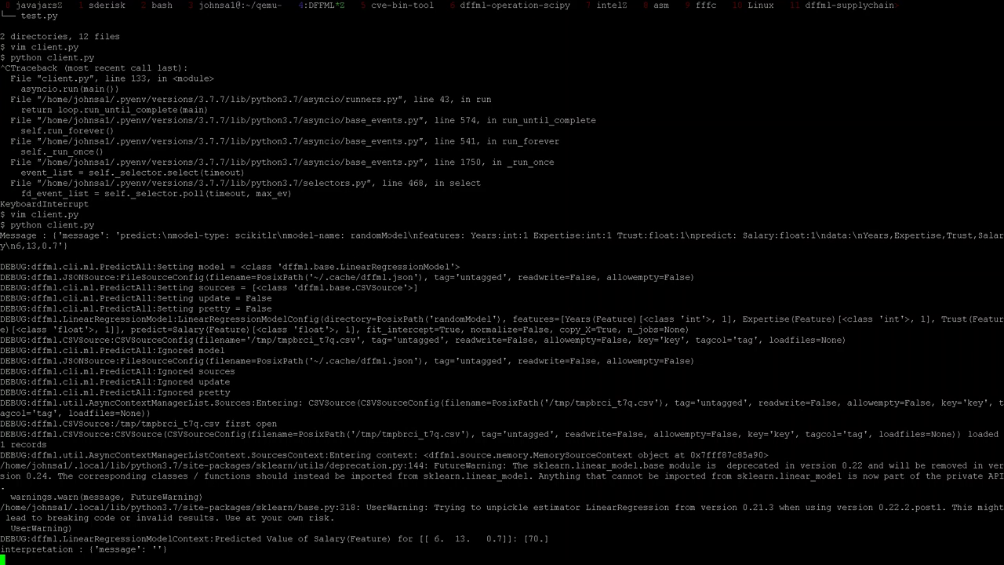
pyautogui.hotkey('ctrl', 'b')
pyautogui.press('z')
# Step: Close cmd.py in the other pane and open examples/dataflow/chatbot/client.py in vim
pyautogui.hotkey('ctrl', 'b')
pyautogui.press('Right')
pyautogui.write(':q')
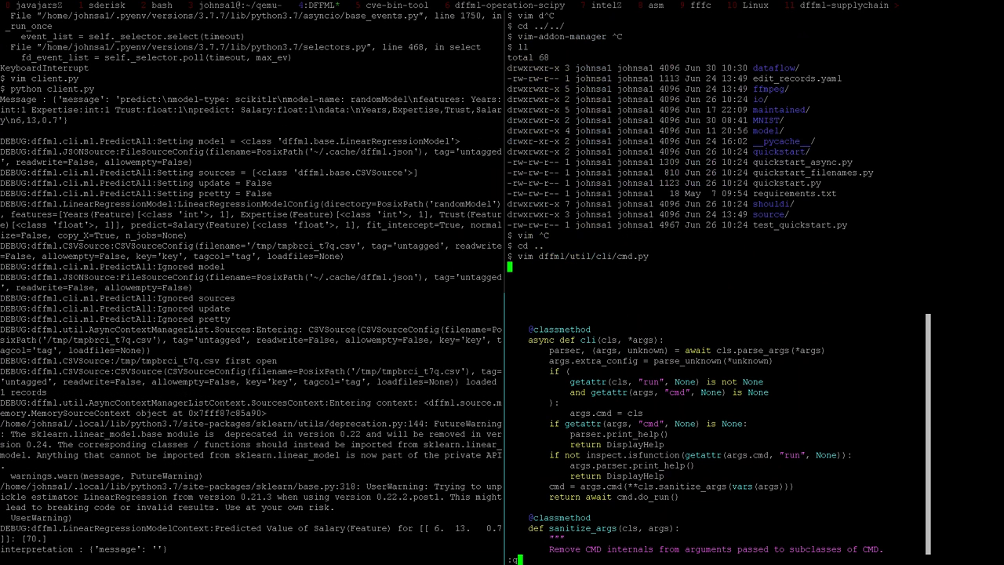
pyautogui.press('Return')
pyautogui.write('cd')
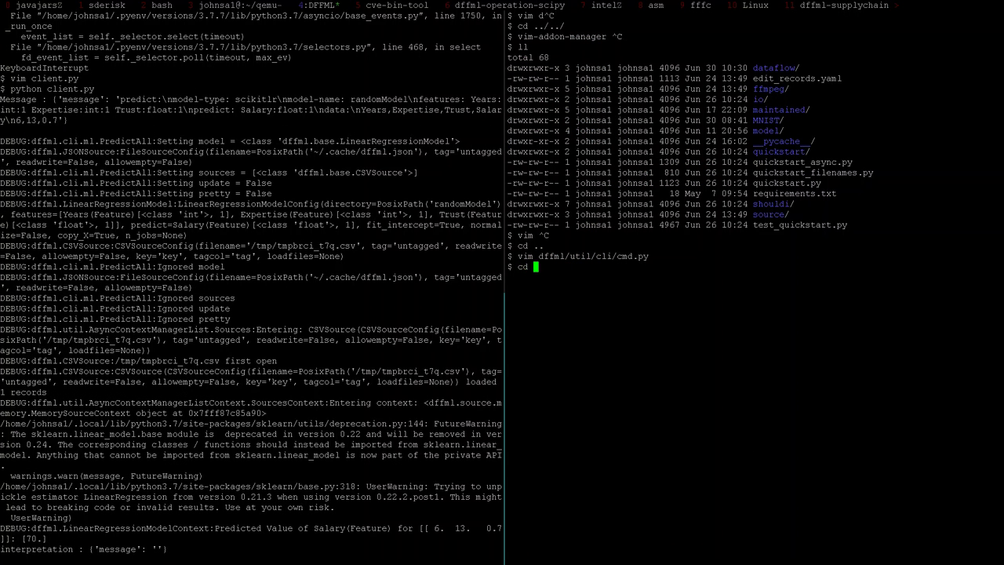
pyautogui.hotkey('ctrl', 'c')
pyautogui.write('vim examples/')
pyautogui.write('ch')
pyautogui.press('BackSpace')
pyautogui.press('BackSpace')
pyautogui.write('d')
pyautogui.press('Tab')
pyautogui.write('c')
pyautogui.press('Tab')
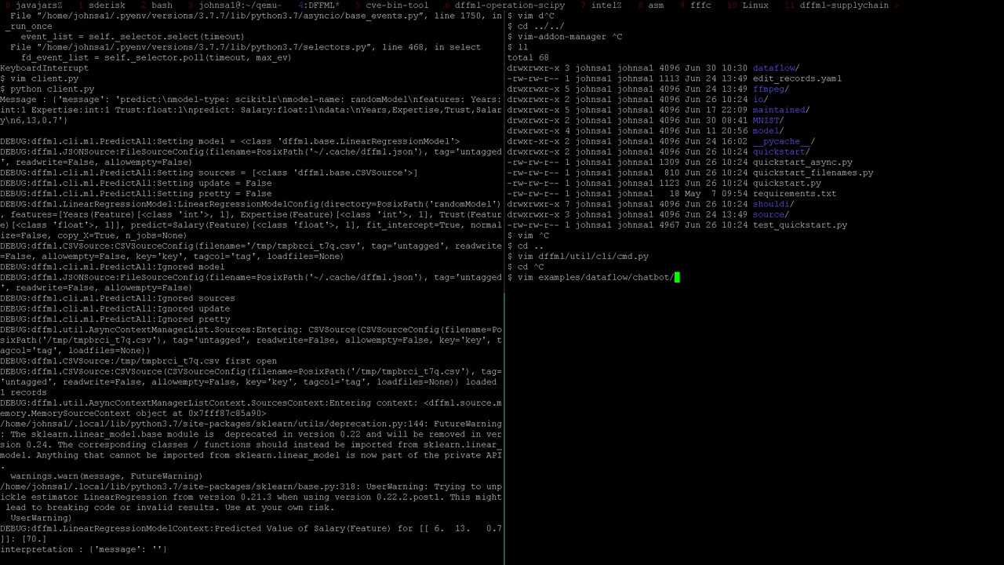
pyautogui.write('a')
pyautogui.press('Tab')
pyautogui.press('Tab')
pyautogui.press('Return')
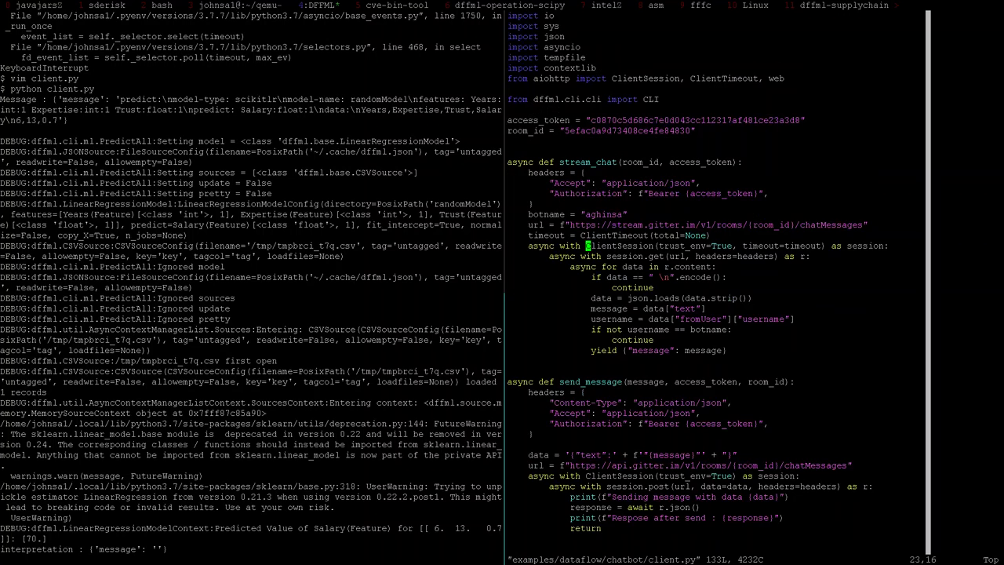
# Step: Read through stream_chat and send_message in client.py down to the interpret_message definition
pyautogui.press('j')
pyautogui.press('j')
pyautogui.press('j')
pyautogui.press('j')
pyautogui.press('j')
pyautogui.press('j')
pyautogui.press('j')
pyautogui.press('j')
pyautogui.press('j')
pyautogui.press('j')
pyautogui.press('j')
pyautogui.press('j')
pyautogui.press('j')
pyautogui.press('j')
pyautogui.press('j')
pyautogui.press('j')
pyautogui.press('j')
pyautogui.press('j')
pyautogui.press('j')
pyautogui.press('j')
pyautogui.press('j')
pyautogui.press('j')
pyautogui.press('j')
pyautogui.press('j')
pyautogui.press('j')
pyautogui.press('j')
pyautogui.press('j')
pyautogui.press('j')
pyautogui.press('j')
pyautogui.press('j')
pyautogui.press('j')
pyautogui.press('j')
pyautogui.press('j')
pyautogui.press('j')
pyautogui.press('j')
pyautogui.press('j')
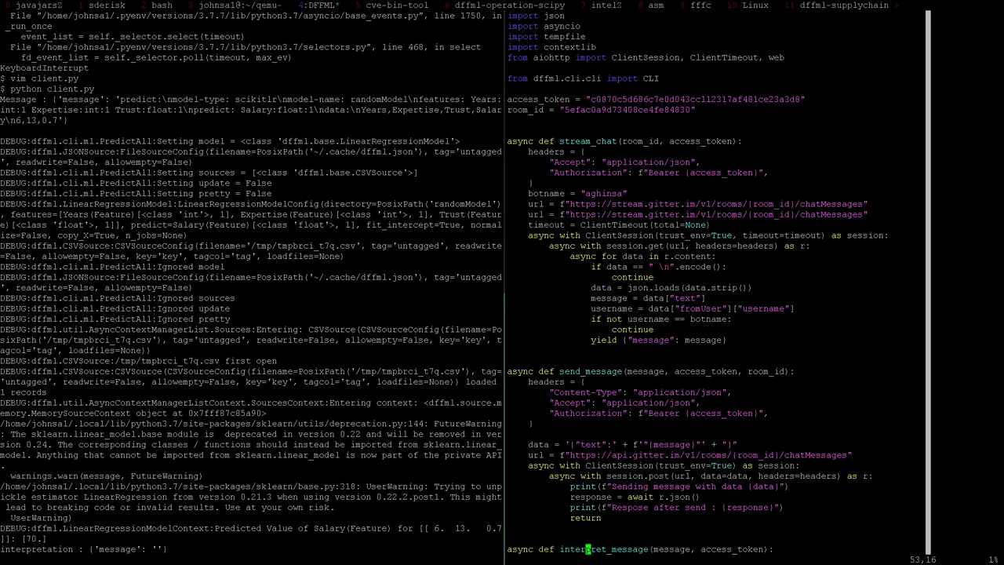
# Step: Check the predict messages in the Gitter chat, and read client.py's interpret_message function down to main
pyautogui.hotkey('alt', 'Tab')
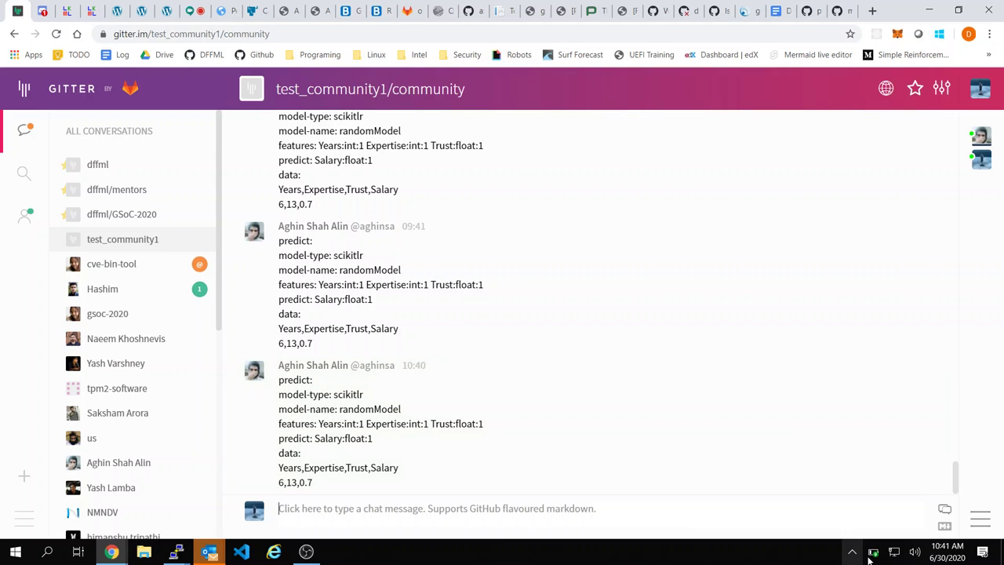
pyautogui.hotkey('alt', 'Tab')
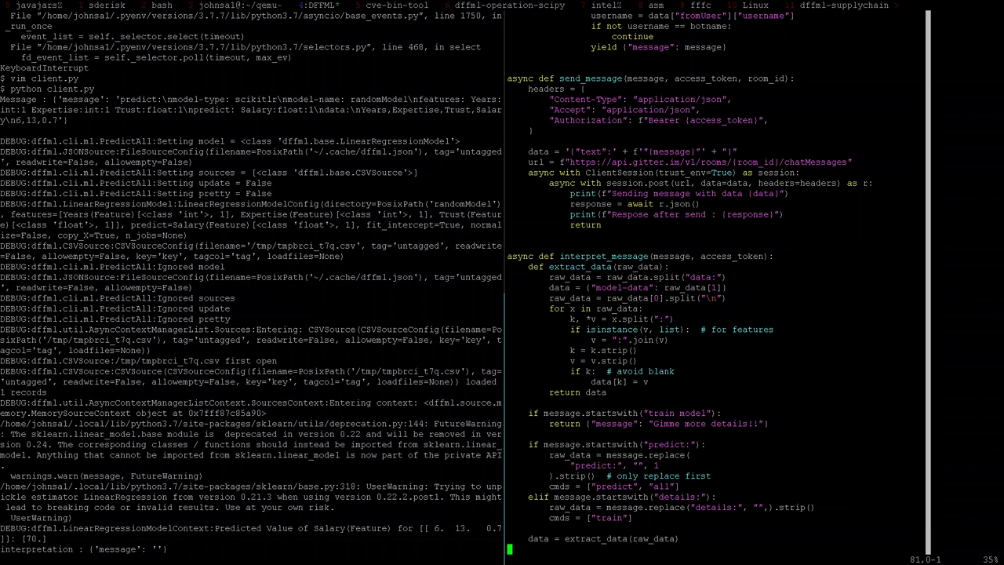
pyautogui.press('j')
pyautogui.press('j')
pyautogui.press('j')
pyautogui.press('j')
pyautogui.press('j')
pyautogui.press('j')
pyautogui.press('j')
pyautogui.press('j')
pyautogui.press('j')
pyautogui.press('j')
pyautogui.press('j')
pyautogui.press('j')
pyautogui.press('j')
pyautogui.press('j')
pyautogui.press('j')
pyautogui.press('j')
pyautogui.press('j')
pyautogui.press('j')
pyautogui.press('j')
pyautogui.press('j')
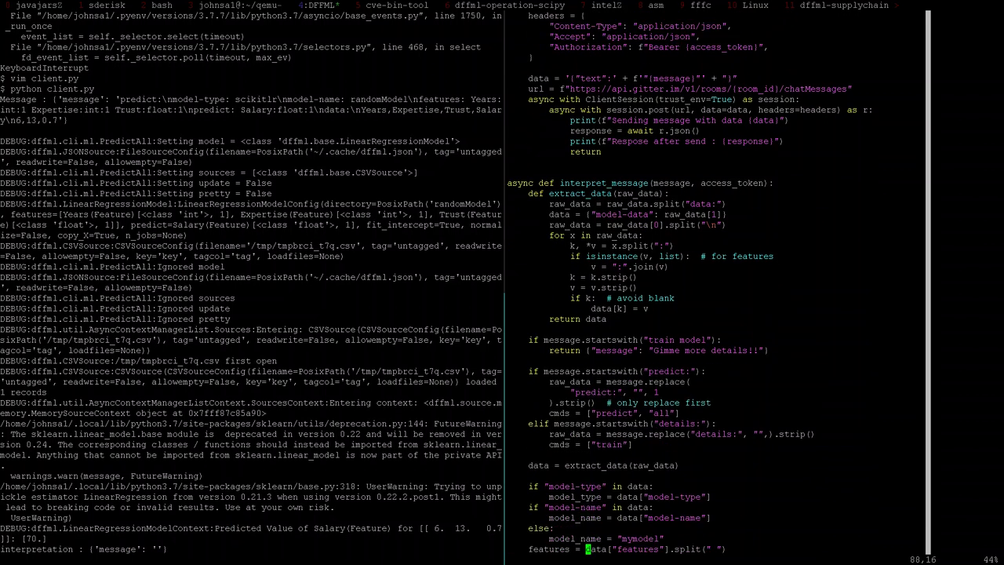
pyautogui.press('j')
pyautogui.press('j')
pyautogui.press('j')
pyautogui.press('j')
pyautogui.press('j')
pyautogui.press('j')
pyautogui.press('j')
pyautogui.press('j')
pyautogui.press('j')
pyautogui.press('j')
pyautogui.press('j')
pyautogui.press('j')
pyautogui.press('j')
pyautogui.press('j')
pyautogui.press('j')
pyautogui.press('j')
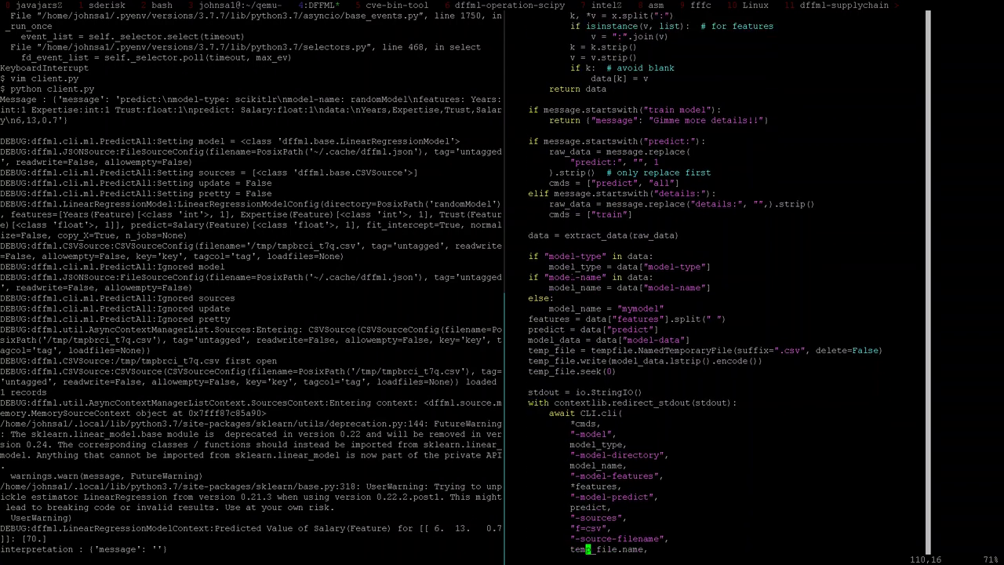
pyautogui.press('j')
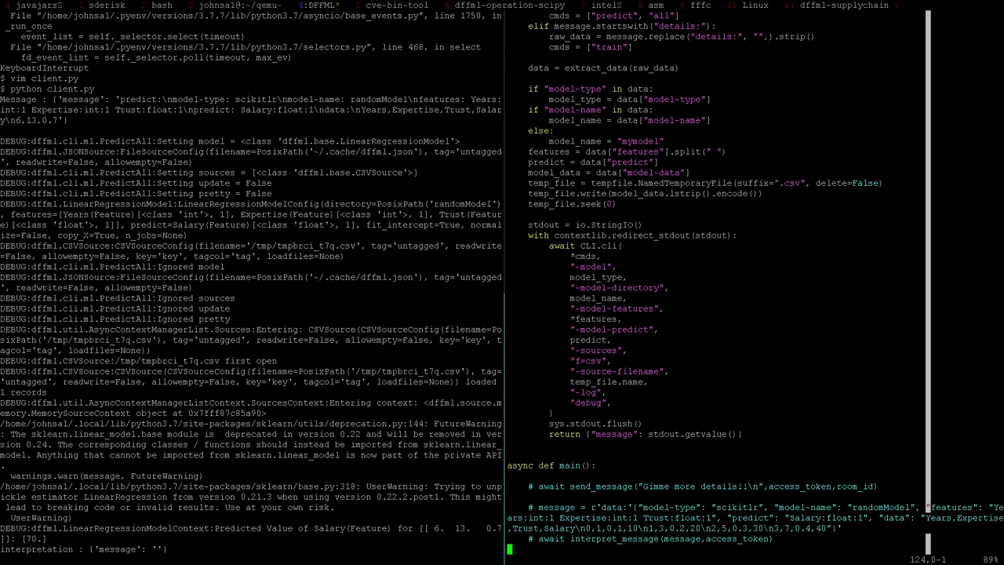
# Step: Go back up to the CLI.cli call in interpret_message and examine its arguments and where the call ends
pyautogui.press('k')
pyautogui.press('k')
pyautogui.press('k')
pyautogui.press('k')
pyautogui.press('k')
pyautogui.press('k')
pyautogui.press('k')
pyautogui.press('k')
pyautogui.press('k')
pyautogui.press('k')
pyautogui.press('j')
pyautogui.press('l')
pyautogui.press('l')
pyautogui.press('l')
pyautogui.press('l')
pyautogui.press('l')
pyautogui.press('l')
pyautogui.press('l')
pyautogui.press('l')
pyautogui.press('l')
pyautogui.press('l')
pyautogui.press('l')
pyautogui.press('l')
pyautogui.press('l')
pyautogui.press('l')
pyautogui.press('l')
pyautogui.press('l')
pyautogui.press('l')
pyautogui.press('l')
pyautogui.press('l')
pyautogui.press('l')
pyautogui.press('l')
pyautogui.press('k')
pyautogui.press('k')
pyautogui.press('k')
pyautogui.press('k')
pyautogui.press('k')
pyautogui.press('k')
pyautogui.press('k')
pyautogui.press('k')
pyautogui.press('k')
pyautogui.press('k')
pyautogui.press('k')
pyautogui.press('k')
pyautogui.press('k')
pyautogui.press('k')
pyautogui.press('k')
pyautogui.press('k')
pyautogui.press('k')
pyautogui.press('k')
pyautogui.press('k')
pyautogui.press('k')
pyautogui.press('j')
pyautogui.press('j')
pyautogui.press('%')
pyautogui.press('j')
pyautogui.press('j')
# Step: Close client.py and reopen dffml/util/cli/cmd.py from the shell history to view the cli classmethod
pyautogui.write(':q')
pyautogui.press('Return')
pyautogui.press('Up')
pyautogui.press('Up')
pyautogui.press('Return')
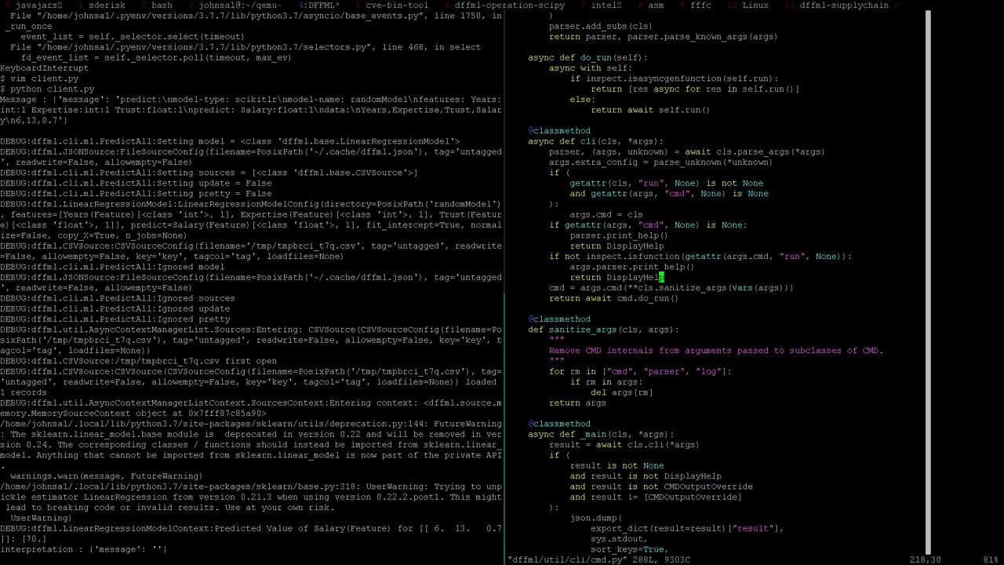
# Step: Close cmd.py and reopen examples/dataflow/chatbot/client.py at the redirect_stdout line above the CLI.cli call in interpret_message
pyautogui.press('j')
pyautogui.press('j')
pyautogui.write(':q')
pyautogui.press('Return')
pyautogui.press('Up')
pyautogui.press('Up')
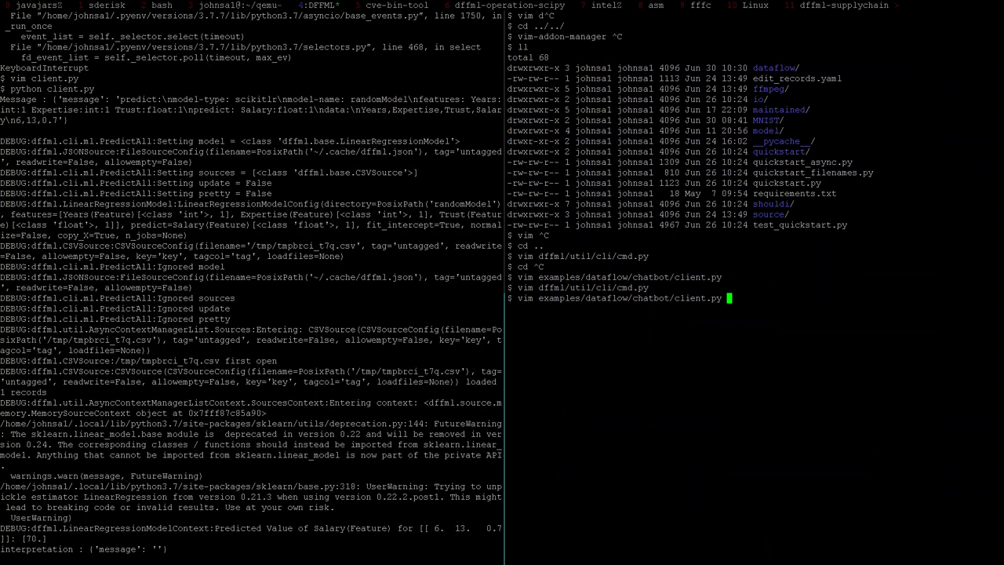
pyautogui.press('Return')
pyautogui.press('k')
pyautogui.press('k')
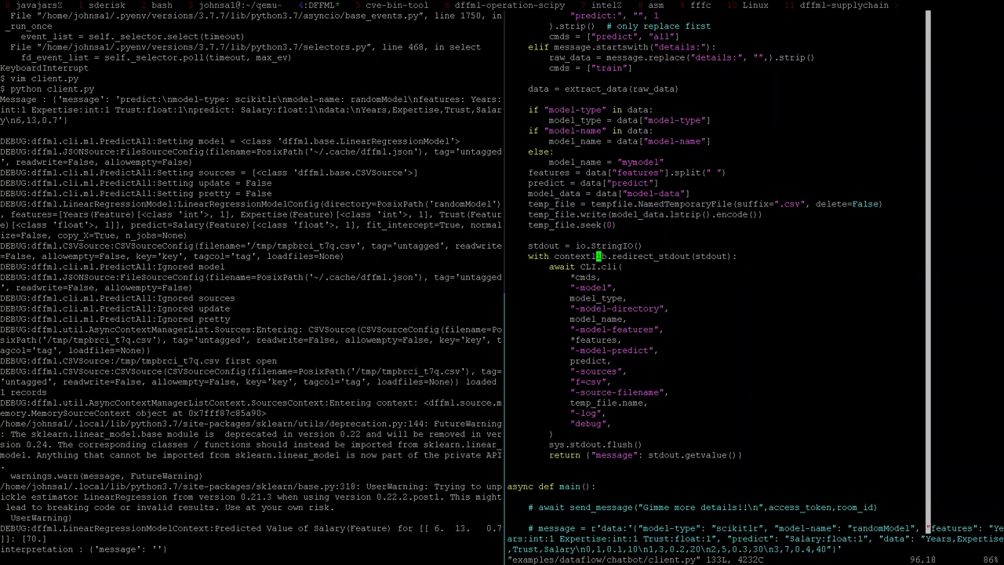
# Step: Try removing the contextlib.redirect_stdout line in interpret_message and assigning the awaited CLI.cli call to a variable named results
pyautogui.press('d')
pyautogui.press('d')
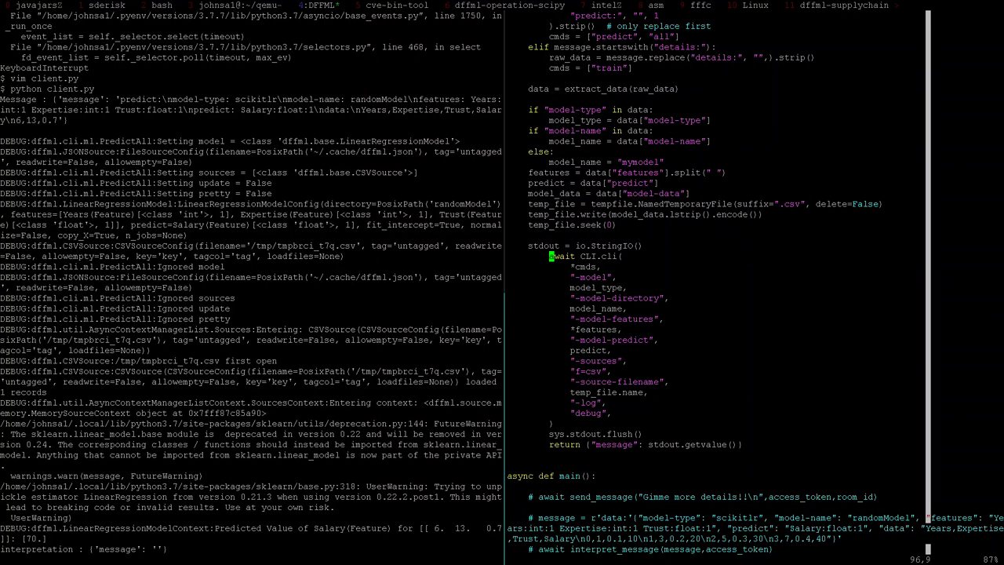
pyautogui.write('aresults =')
pyautogui.press('Left')
pyautogui.press('Left')
pyautogui.press('Left')
pyautogui.press('Left')
pyautogui.press('b')
pyautogui.press('l')
pyautogui.press('l')
pyautogui.press('l')
pyautogui.press('l')
pyautogui.press('j')
# Step: Dedent the whole results = await CLI.cli(...) block by one level, through its closing parenthesis
pyautogui.press('V')
pyautogui.press('j')
pyautogui.press('j')
pyautogui.press('j')
pyautogui.press('j')
pyautogui.press('j')
pyautogui.press('j')
pyautogui.press('j')
pyautogui.press('j')
pyautogui.press('j')
pyautogui.press('j')
pyautogui.press('j')
pyautogui.press('j')
pyautogui.press('j')
pyautogui.press('j')
pyautogui.press('j')
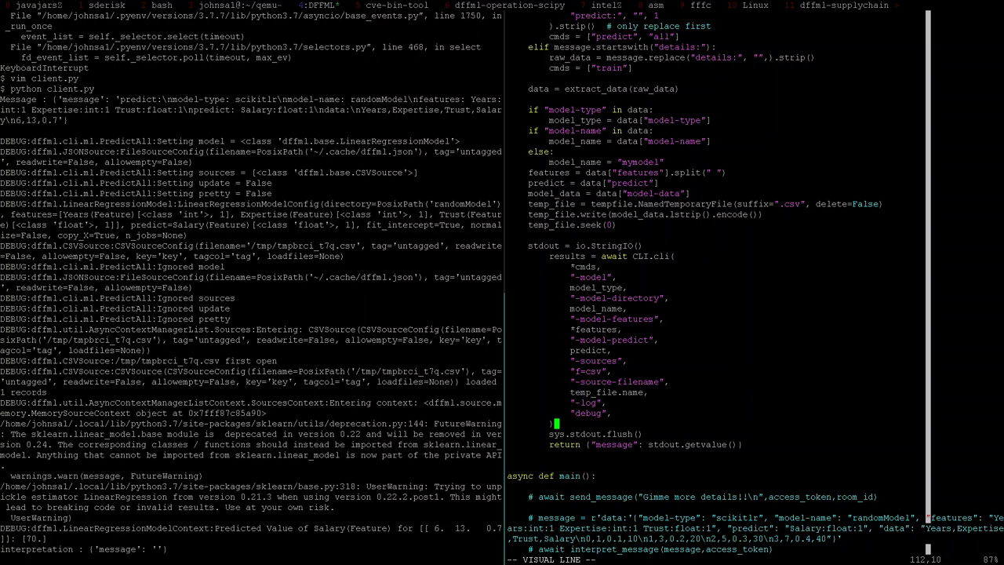
pyautogui.press('less')
# Step: Delete the sys.stdout.flush() line below the CLI.cli call, leaving the return statement directly after it
pyautogui.press('j')
pyautogui.press('j')
pyautogui.press('j')
pyautogui.press('j')
pyautogui.press('j')
pyautogui.press('j')
pyautogui.press('j')
pyautogui.press('j')
pyautogui.press('j')
pyautogui.press('j')
pyautogui.press('j')
pyautogui.press('j')
pyautogui.press('j')
pyautogui.press('j')
pyautogui.press('j')
pyautogui.press('j')
pyautogui.press('j')
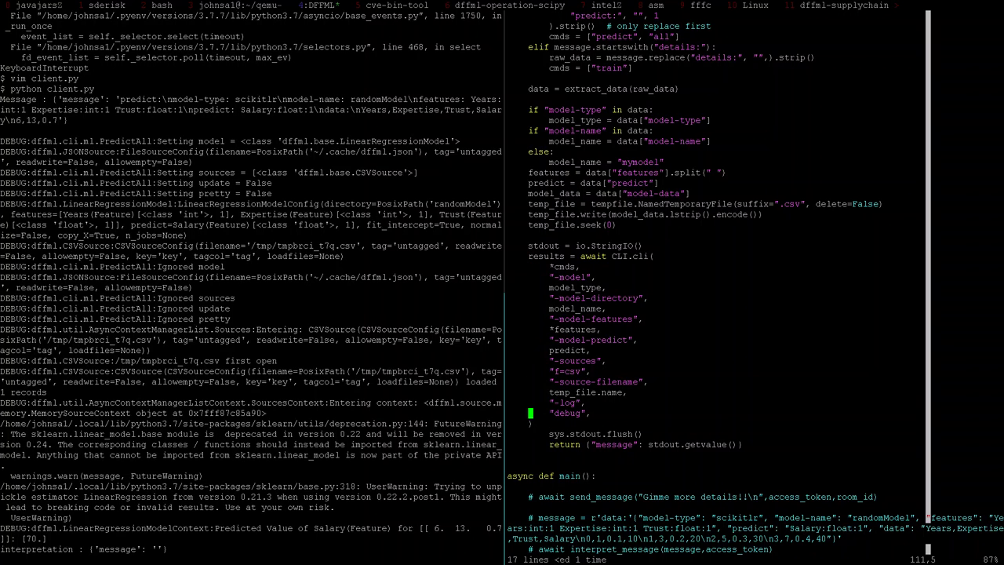
pyautogui.press('d')
pyautogui.press('d')
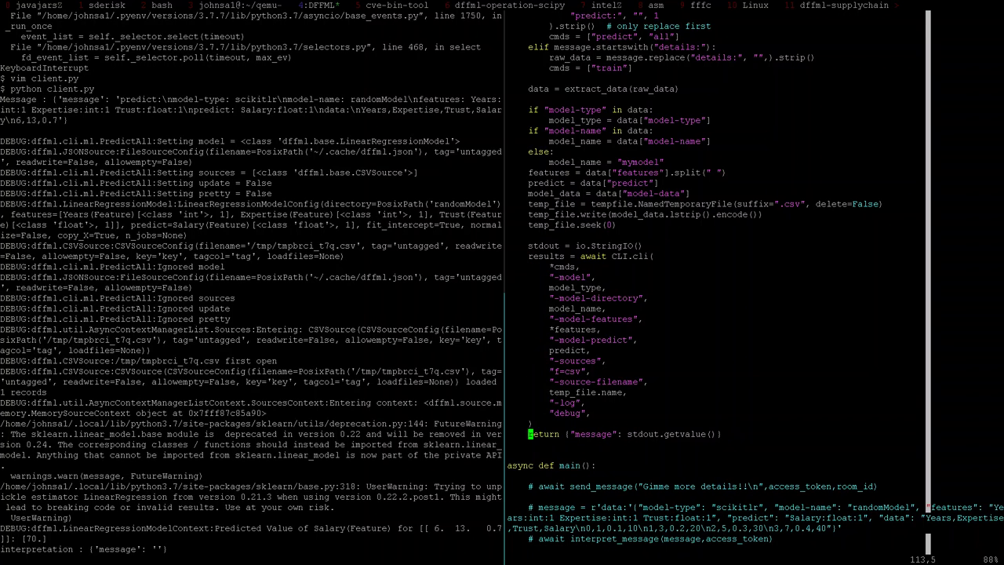
# Step: Go back up to the results = await CLI.cli line and dismiss the incoming chat notification
pyautogui.press('k')
pyautogui.press('k')
pyautogui.press('k')
pyautogui.press('k')
pyautogui.press('k')
pyautogui.press('k')
pyautogui.press('k')
pyautogui.press('k')
pyautogui.press('k')
pyautogui.press('k')
pyautogui.press('k')
pyautogui.press('k')
pyautogui.press('k')
pyautogui.press('k')
pyautogui.press('k')
pyautogui.press('k')
pyautogui.press('k')
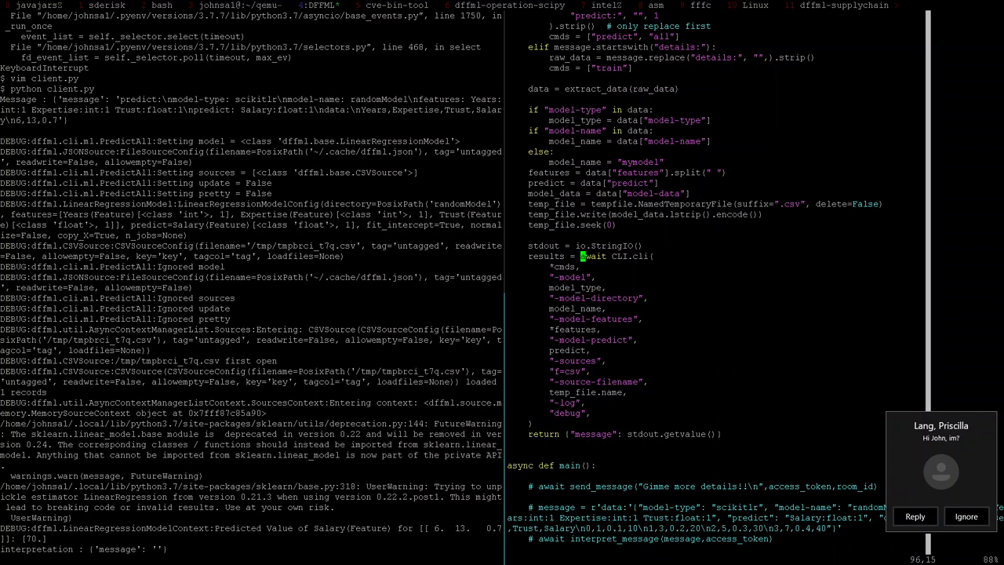
pyautogui.click(972, 517)
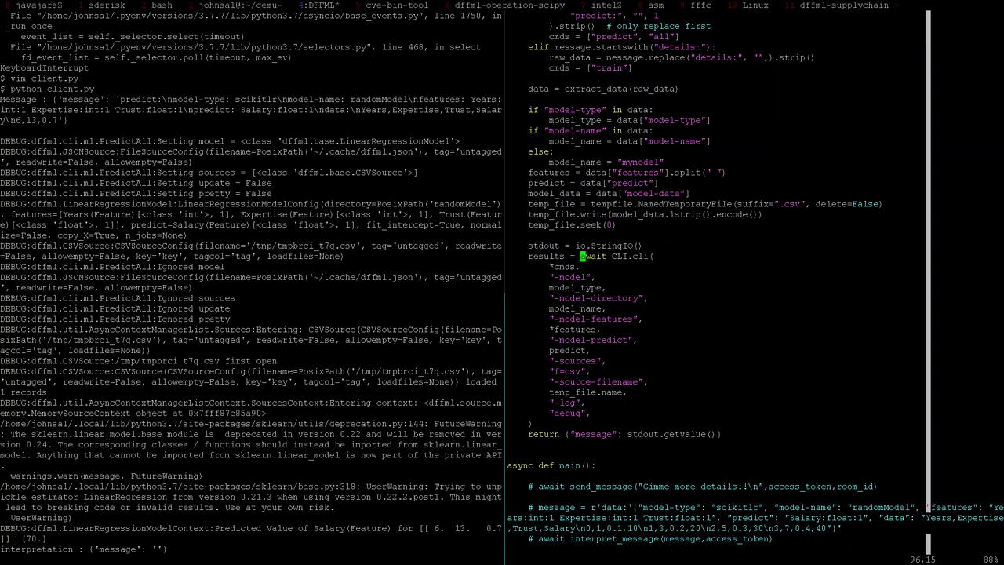
# Step: Follow the CLI.cli arguments down to stdout.getvalue() in the return statement, and glance at the Gitter chat
pyautogui.press('h')
pyautogui.press('h')
pyautogui.press('h')
pyautogui.press('b')
pyautogui.press('j')
pyautogui.press('j')
pyautogui.press('j')
pyautogui.press('j')
pyautogui.press('j')
pyautogui.press('j')
pyautogui.press('j')
pyautogui.press('j')
pyautogui.press('j')
pyautogui.press('j')
pyautogui.press('j')
pyautogui.press('j')
pyautogui.press('j')
pyautogui.press('j')
pyautogui.press('j')
pyautogui.press('j')
pyautogui.press('j')
pyautogui.press('w')
pyautogui.press('f')
pyautogui.press(')')
pyautogui.hotkey('alt', 'Tab')
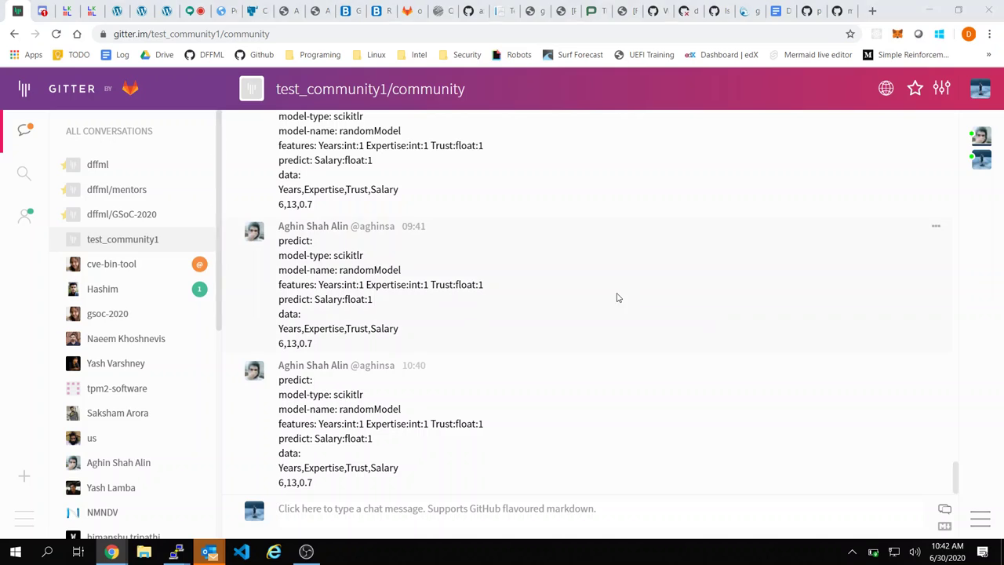
pyautogui.hotkey('alt', 'Tab')
# Step: Close client.py and discard its unsaved changes
pyautogui.write(':q')
pyautogui.press('Return')
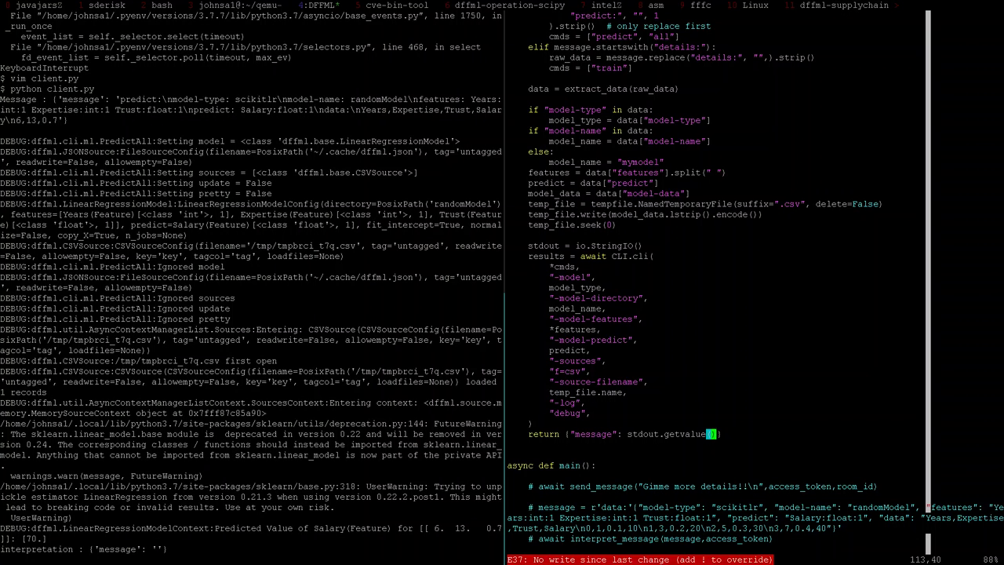
pyautogui.write(':q!')
pyautogui.press('Return')
# Step: Reopen client.py and close it again, and open dffml/util/cli/cmd.py at the return line of the cli classmethod
pyautogui.press('Up')
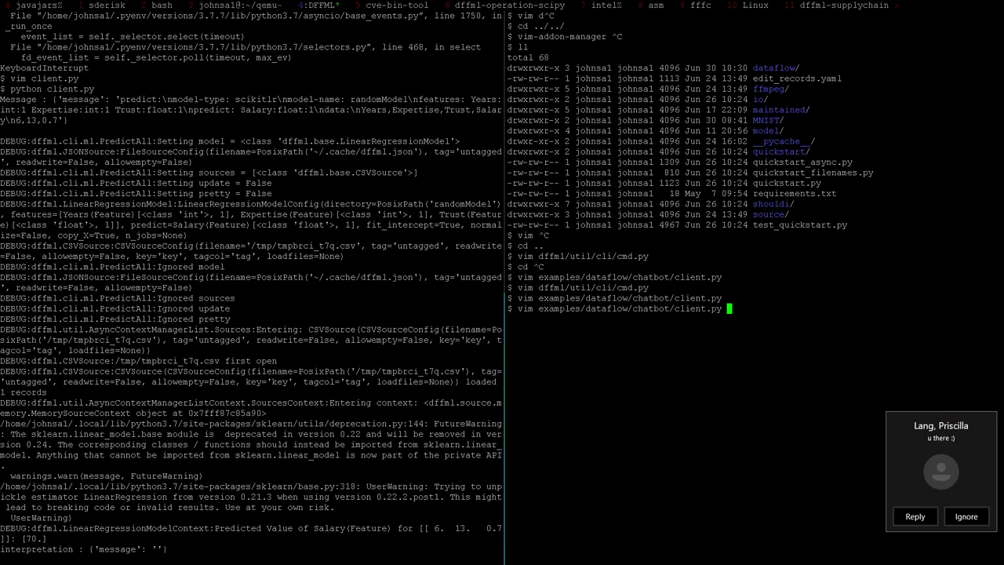
pyautogui.click(974, 523)
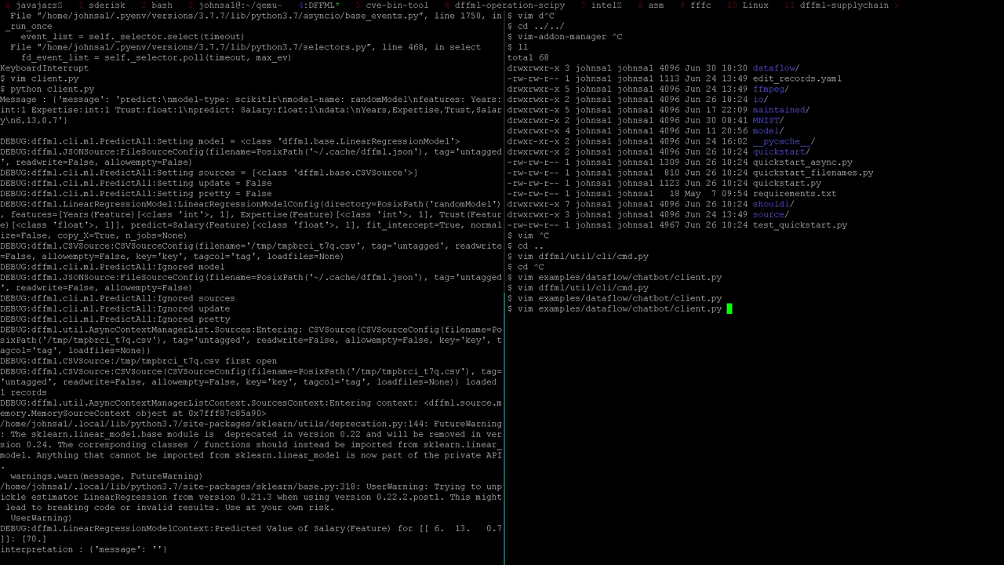
pyautogui.press('Return')
pyautogui.write(':q')
pyautogui.press('Return')
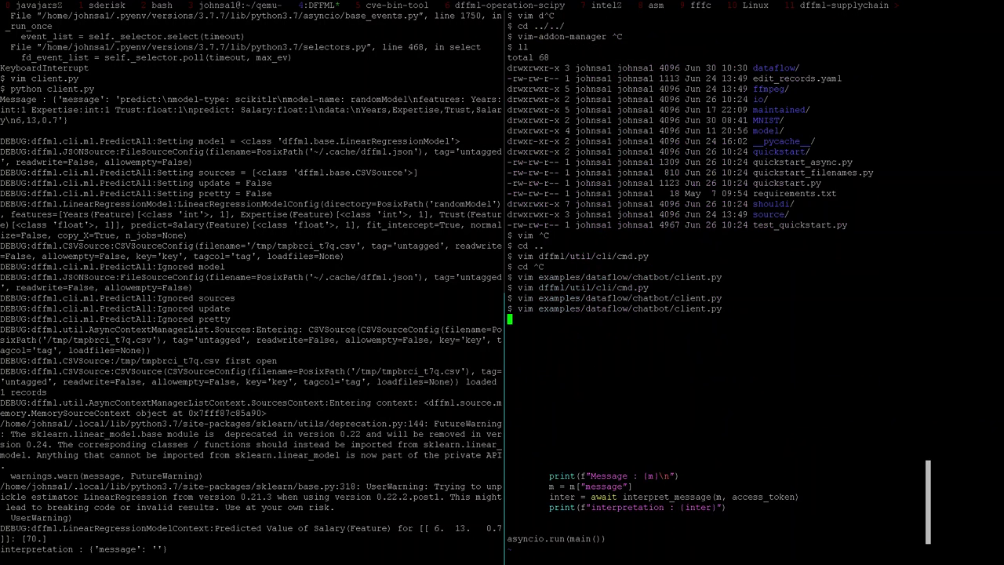
pyautogui.press('Up')
pyautogui.press('Up')
pyautogui.press('Return')
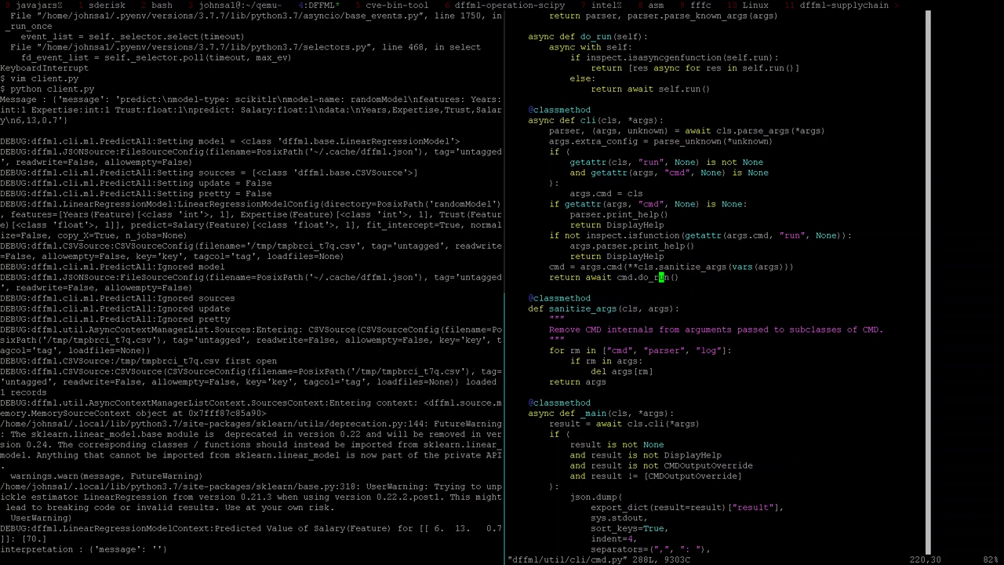
# Step: Examine the argument parsing, do_run and cli methods in dffml/util/cli/cmd.py
pyautogui.press('k')
pyautogui.press('k')
pyautogui.press('k')
pyautogui.press('k')
pyautogui.press('k')
pyautogui.press('k')
pyautogui.press('j')
pyautogui.press('j')
pyautogui.press('j')
pyautogui.press('j')
pyautogui.press('j')
pyautogui.press('j')
pyautogui.press('k')
pyautogui.press('k')
pyautogui.press('k')
pyautogui.press('k')
pyautogui.press('k')
pyautogui.press('k')
pyautogui.press('k')
pyautogui.press('k')
pyautogui.press('k')
pyautogui.press('k')
pyautogui.press('k')
pyautogui.press('k')
pyautogui.press('k')
pyautogui.press('k')
pyautogui.press('k')
pyautogui.press('k')
pyautogui.press('k')
pyautogui.press('k')
pyautogui.press('k')
pyautogui.press('k')
pyautogui.press('j')
pyautogui.press('j')
pyautogui.press('j')
pyautogui.press('j')
pyautogui.press('j')
pyautogui.press('j')
pyautogui.press('j')
pyautogui.press('j')
pyautogui.press('j')
pyautogui.press('j')
pyautogui.press('j')
pyautogui.press('j')
pyautogui.press('j')
pyautogui.press('j')
pyautogui.press('j')
pyautogui.press('j')
pyautogui.press('j')
pyautogui.press('j')
pyautogui.press('j')
pyautogui.press('j')
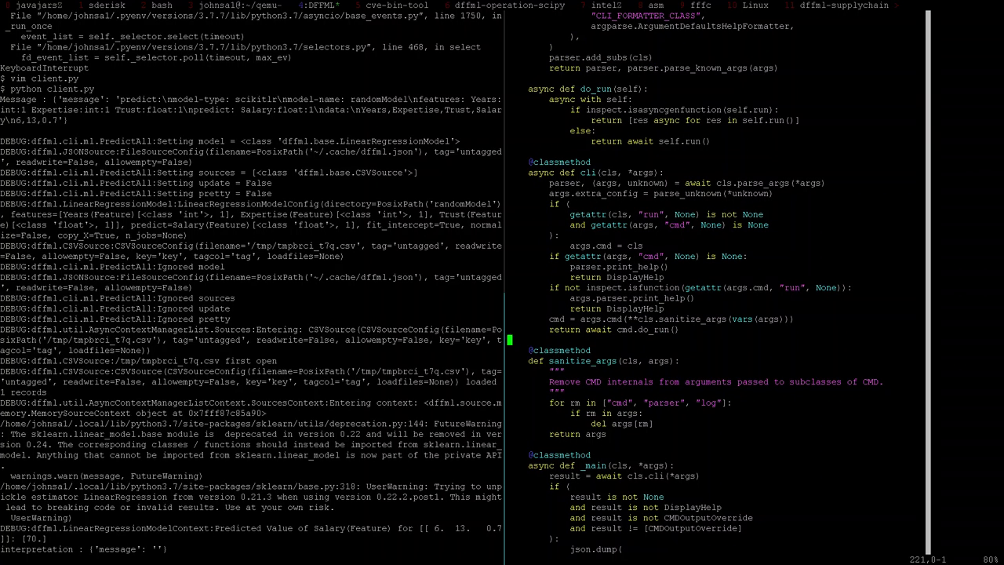
# Step: Go down to the _main classmethod in cmd.py and highlight its cls.cli call
pyautogui.press('j')
pyautogui.press('j')
pyautogui.press('j')
pyautogui.press('j')
pyautogui.press('j')
pyautogui.press('j')
pyautogui.press('j')
pyautogui.press('j')
pyautogui.press('j')
pyautogui.press('j')
pyautogui.press('j')
pyautogui.press('j')
pyautogui.press('j')
pyautogui.press('j')
pyautogui.press('j')
pyautogui.press('j')
pyautogui.press('j')
pyautogui.press('j')
pyautogui.press('j')
pyautogui.press('j')
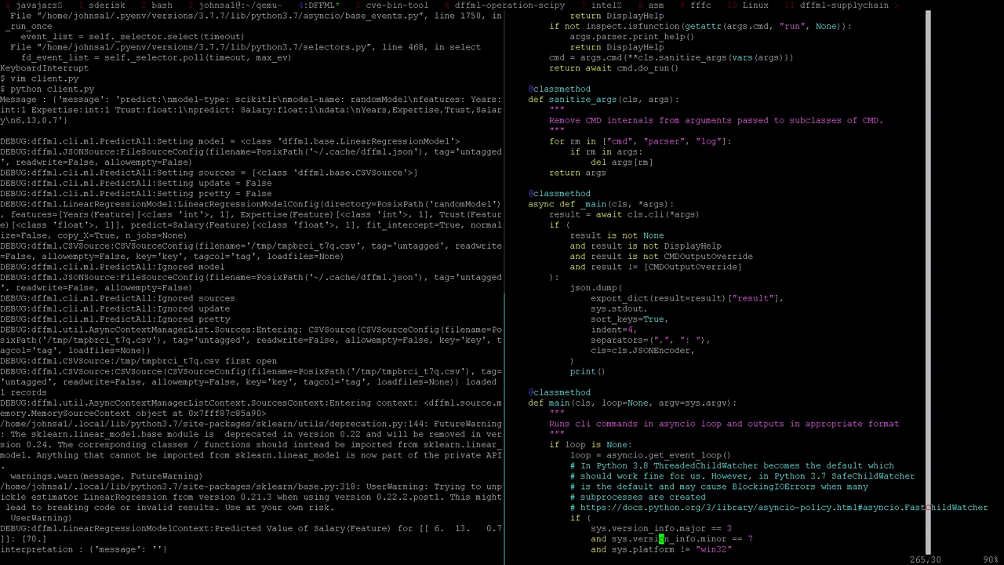
pyautogui.press('k')
pyautogui.press('k')
pyautogui.press('k')
pyautogui.press('k')
pyautogui.press('k')
pyautogui.press('k')
pyautogui.press('k')
pyautogui.press('k')
pyautogui.press('k')
pyautogui.press('k')
pyautogui.press('k')
pyautogui.press('k')
pyautogui.press('k')
pyautogui.press('k')
pyautogui.press('k')
pyautogui.press('k')
pyautogui.press('k')
pyautogui.press('k')
pyautogui.doubleClick(646, 214)
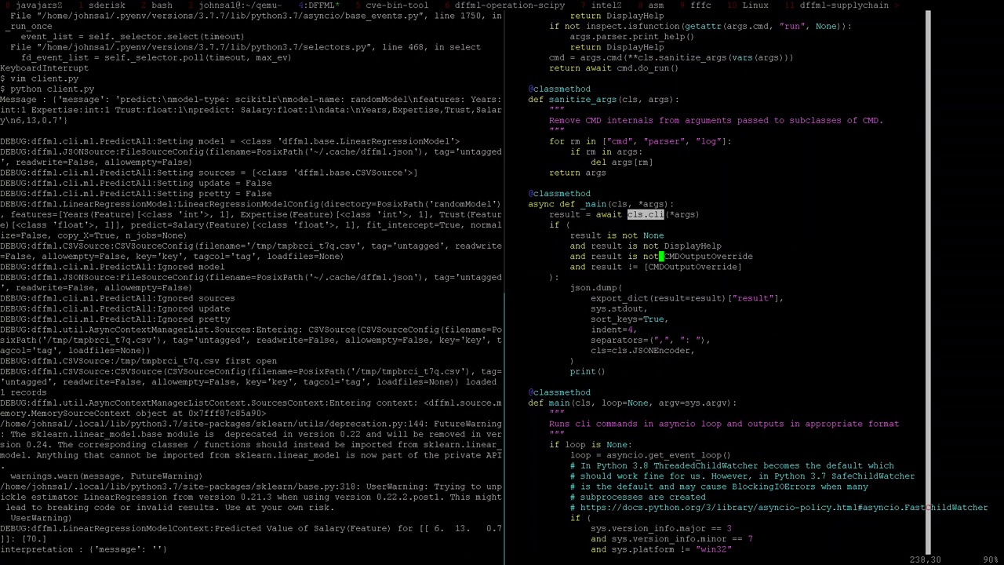
# Step: Inspect the CMDOutputOverride check in _main and highlight the result value passed to export_dict in json.dump
pyautogui.doubleClick(559, 402)
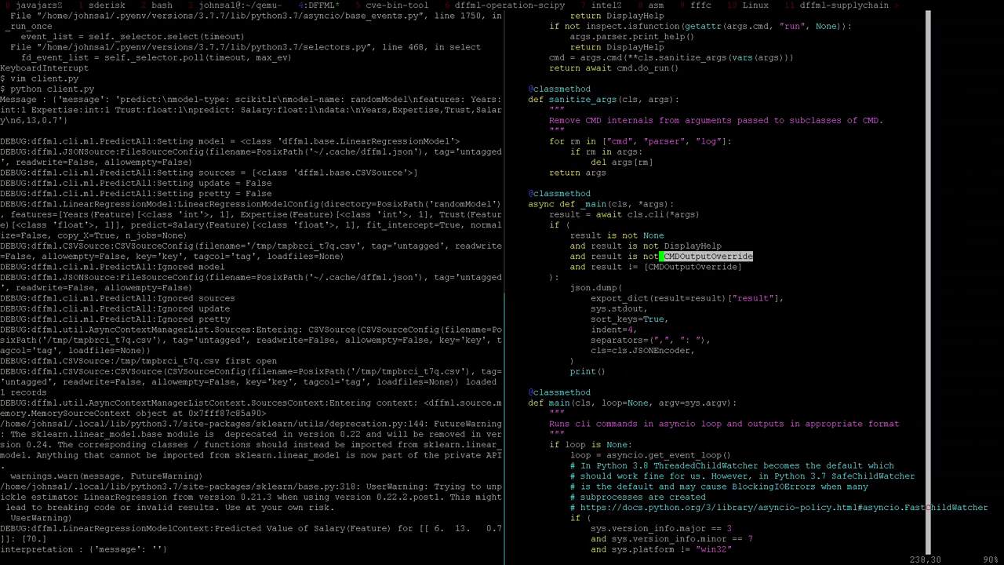
pyautogui.doubleClick(701, 298)
pyautogui.press('j')
pyautogui.press('j')
pyautogui.press('j')
pyautogui.press('j')
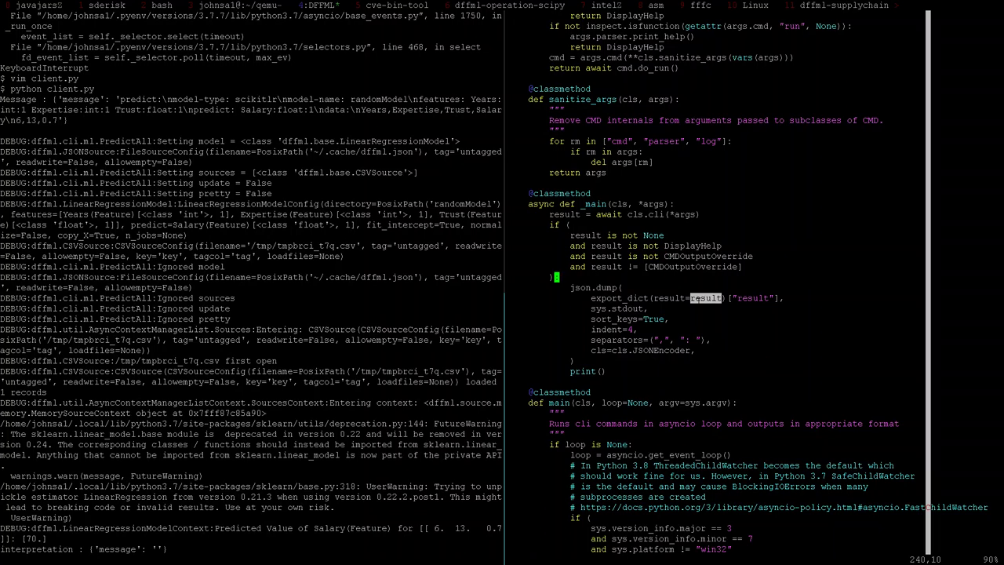
# Step: Close cmd.py and reopen examples/dataflow/chatbot/client.py in vim
pyautogui.press('k')
pyautogui.press('k')
pyautogui.press('k')
pyautogui.write(':q')
pyautogui.press('Return')
pyautogui.press('Up')
pyautogui.press('Up')
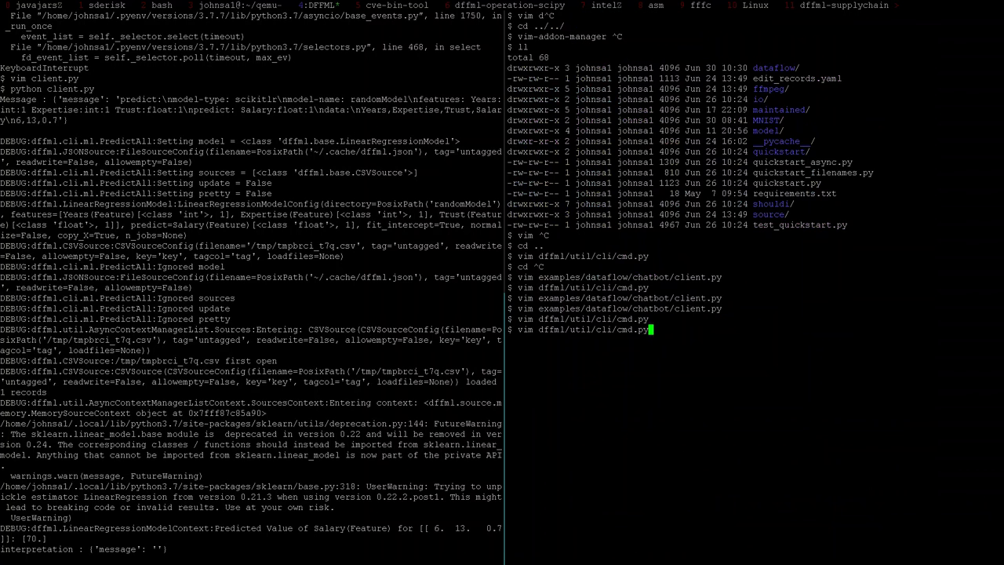
pyautogui.press('Return')
# Step: Change the awaited CLI.cli call in interpret_message to CLI._main, then save and close client.py
pyautogui.press('%')
pyautogui.press('k')
pyautogui.press('k')
pyautogui.press('k')
pyautogui.press('k')
pyautogui.press('k')
pyautogui.press('k')
pyautogui.press('k')
pyautogui.press('k')
pyautogui.press('k')
pyautogui.press('k')
pyautogui.press('k')
pyautogui.press('k')
pyautogui.press('k')
pyautogui.press('k')
pyautogui.press('k')
pyautogui.press('k')
pyautogui.press('k')
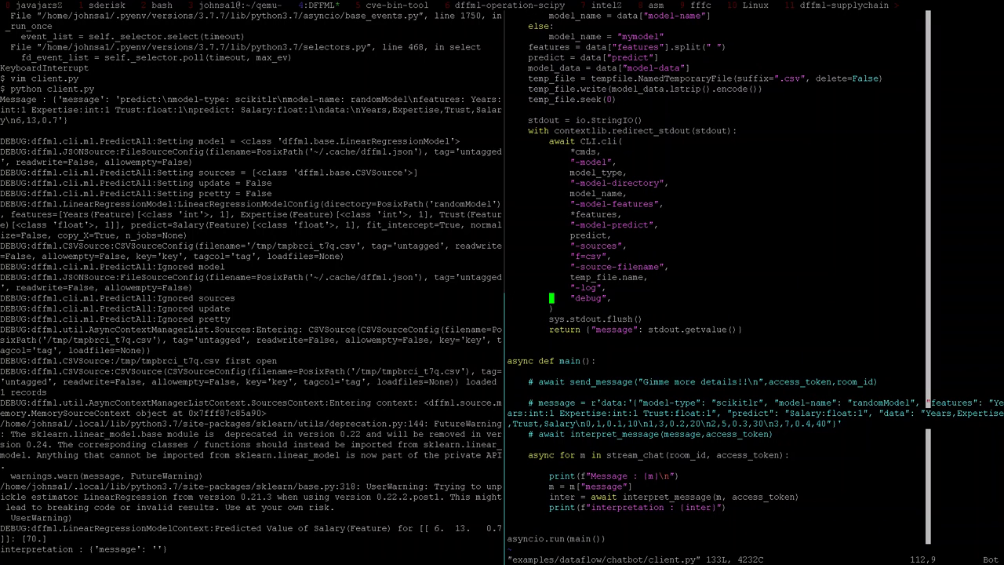
pyautogui.press('$')
pyautogui.press('j')
pyautogui.press('b')
pyautogui.press('a')
pyautogui.press('Escape')
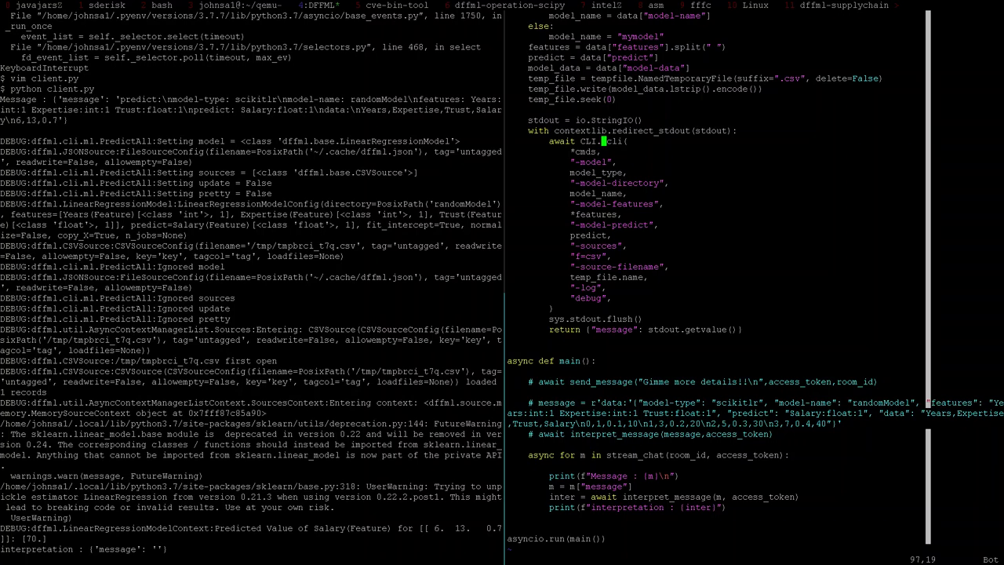
pyautogui.write(':w')
pyautogui.press('Return')
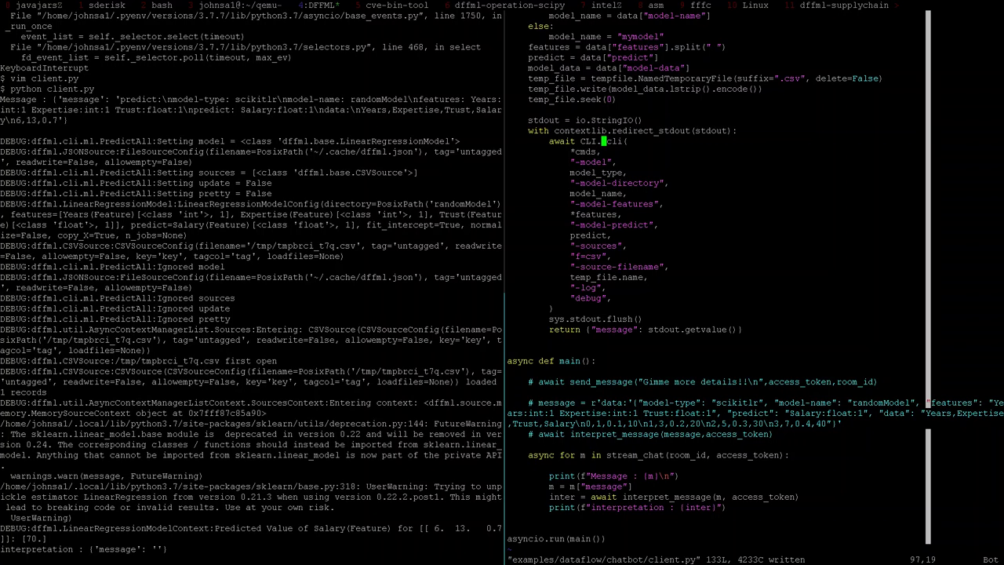
pyautogui.press('a')
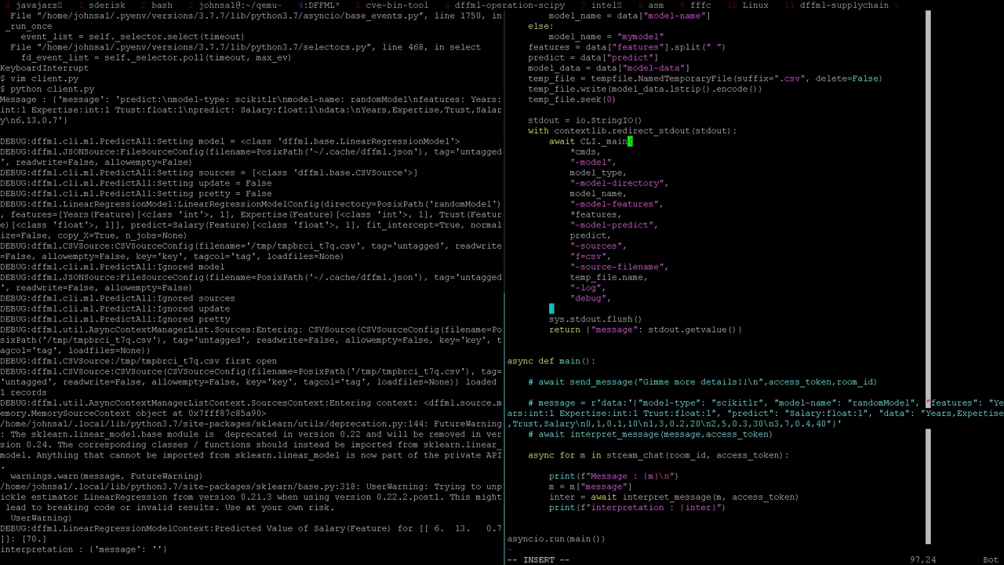
pyautogui.press('Escape')
pyautogui.write(':q')
pyautogui.press('Return')
# Step: Reopen cmd.py to check the _main method, then close it and return to client.py
pyautogui.press('Up')
pyautogui.press('Up')
pyautogui.press('Return')
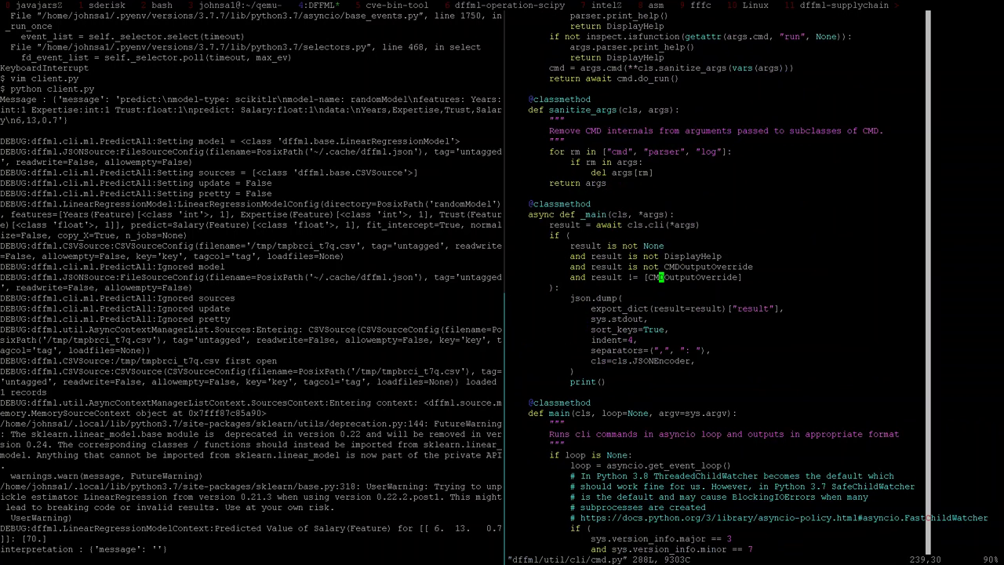
pyautogui.write(':q')
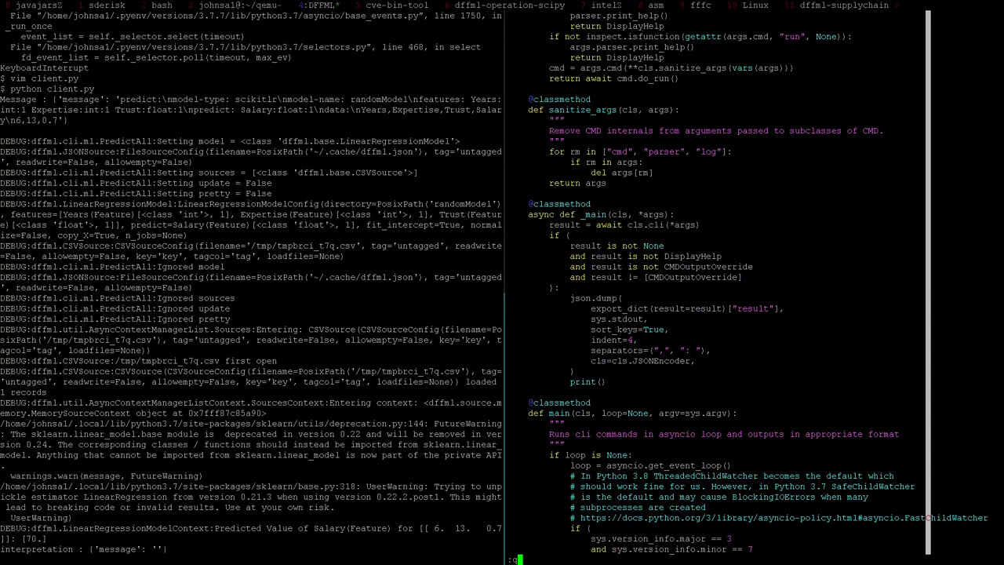
pyautogui.press('Return')
pyautogui.press('Up')
pyautogui.press('Up')
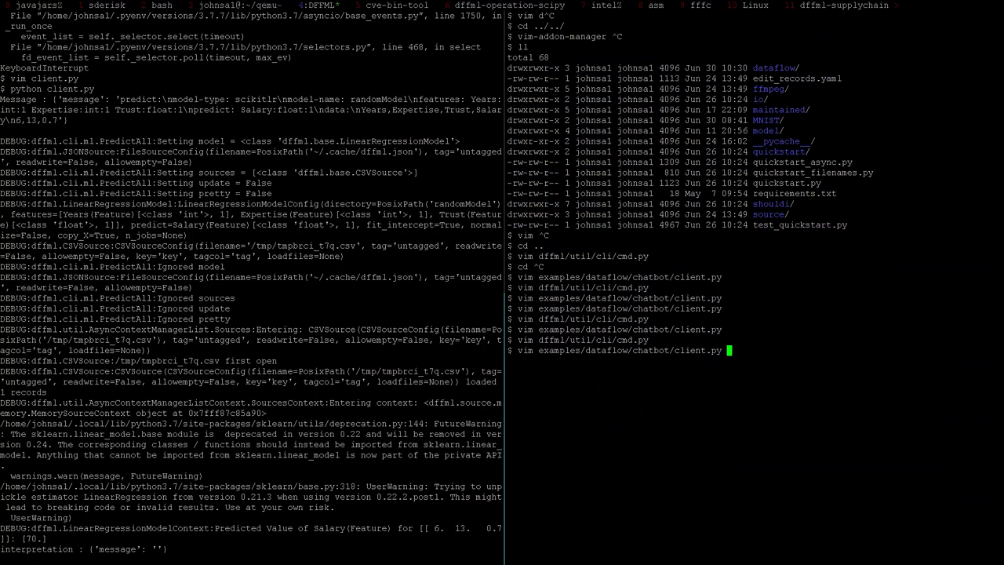
pyautogui.press('Return')
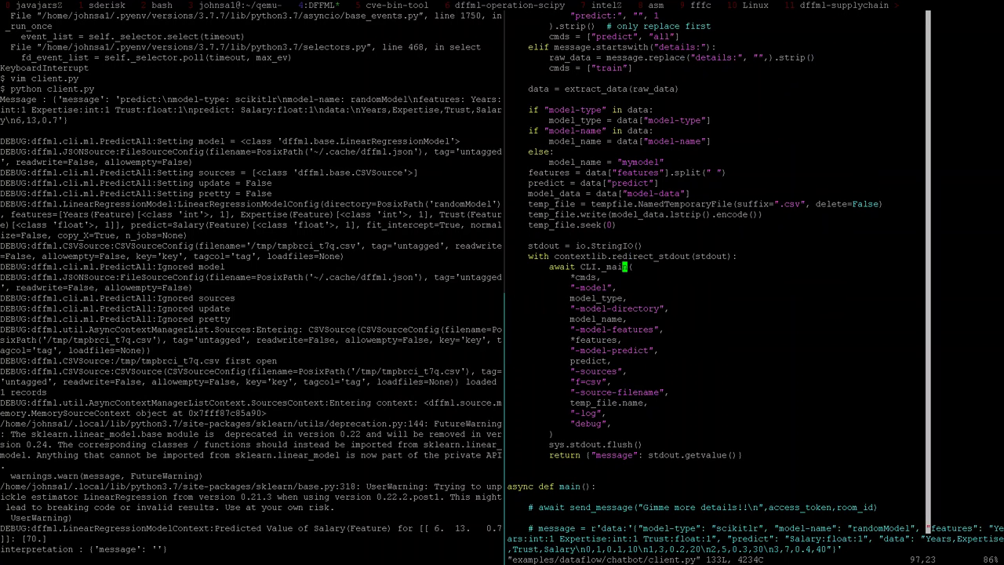
# Step: Save client.py, stop the script running in the other terminal pane and run python client.py again there
pyautogui.write(':w')
pyautogui.press('Return')
pyautogui.hotkey('ctrl', 'b')
pyautogui.press('Left')
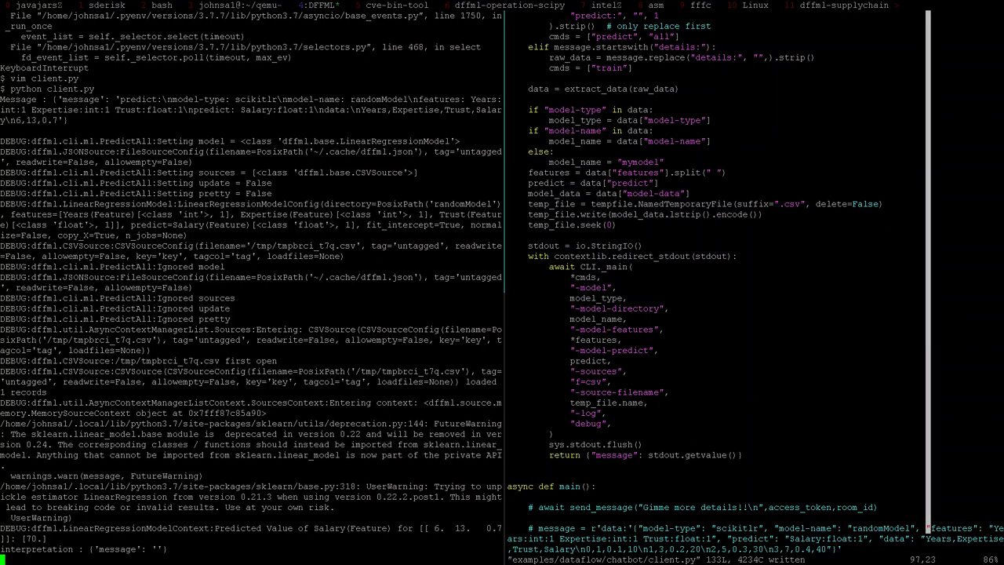
pyautogui.hotkey('ctrl', 'c')
pyautogui.press('Up')
pyautogui.press('Return')
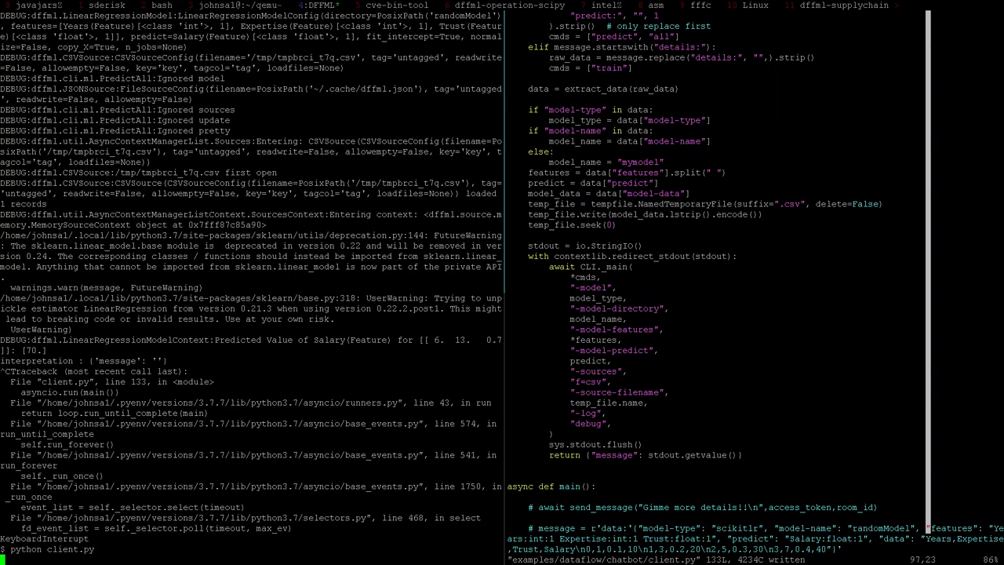
pyautogui.press('Return')
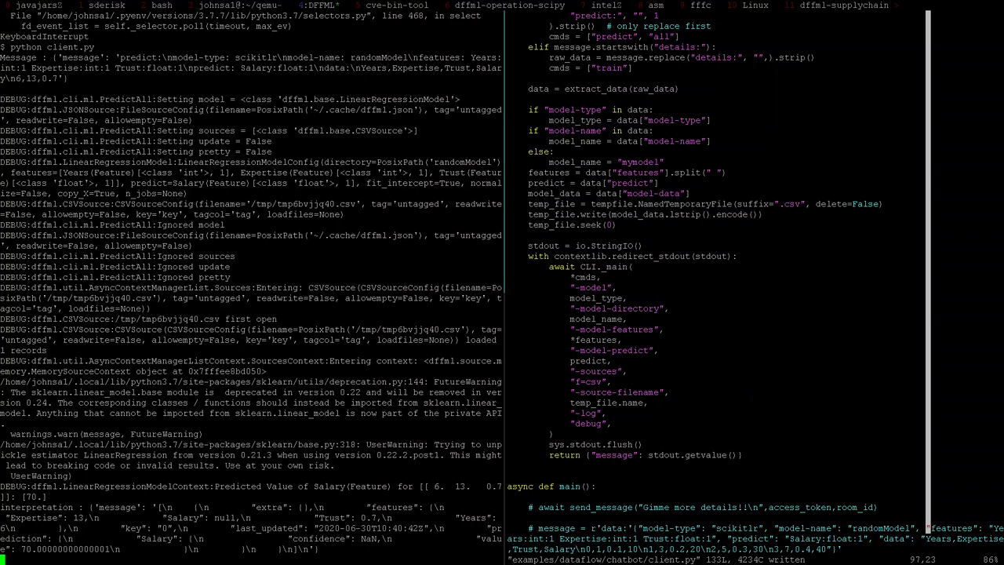
# Step: Check the Gitter test_community1 chat and the Google Meet presentation in Chrome, then return to the terminal
pyautogui.hotkey('alt', 'Tab')
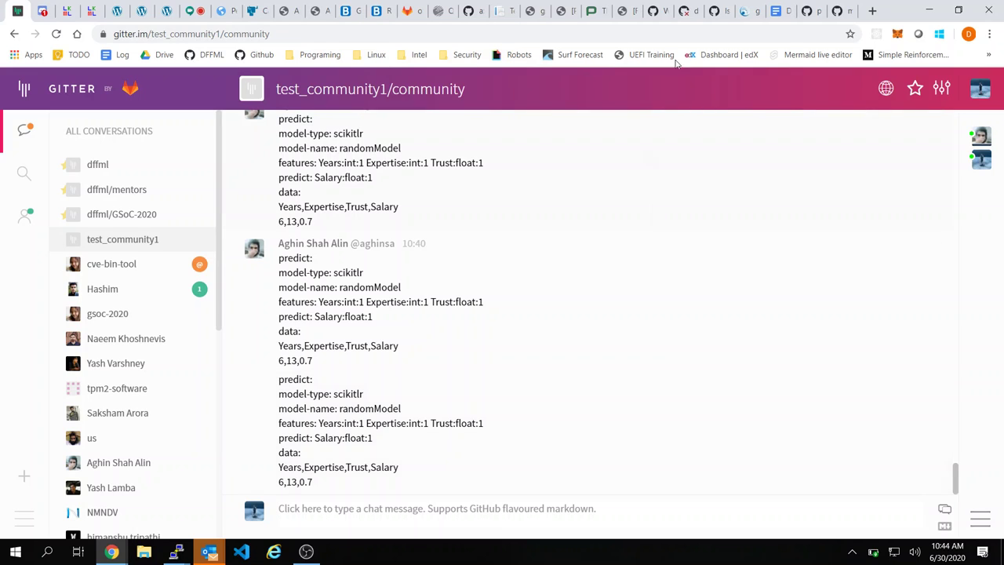
pyautogui.click(198, 8)
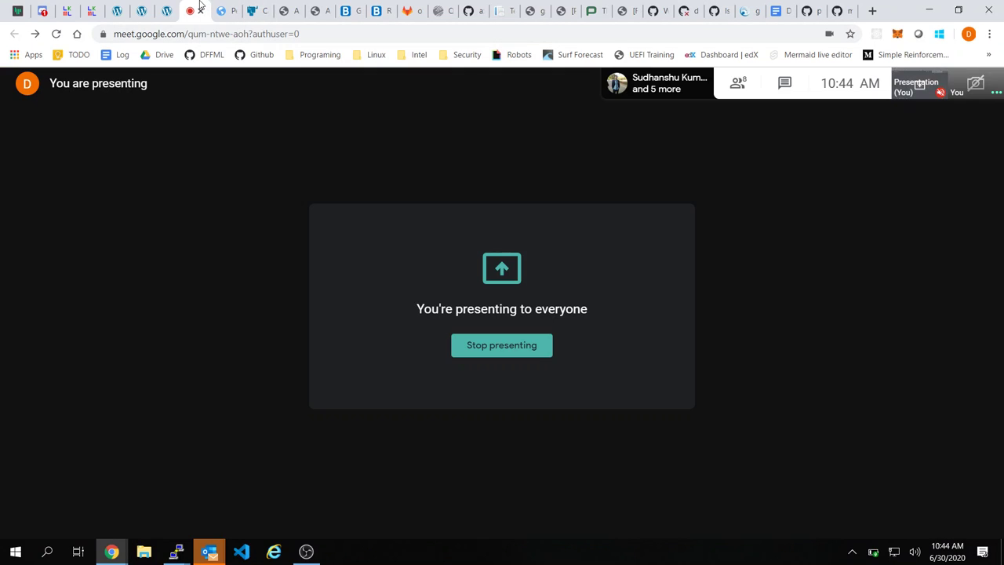
pyautogui.click(17, 10)
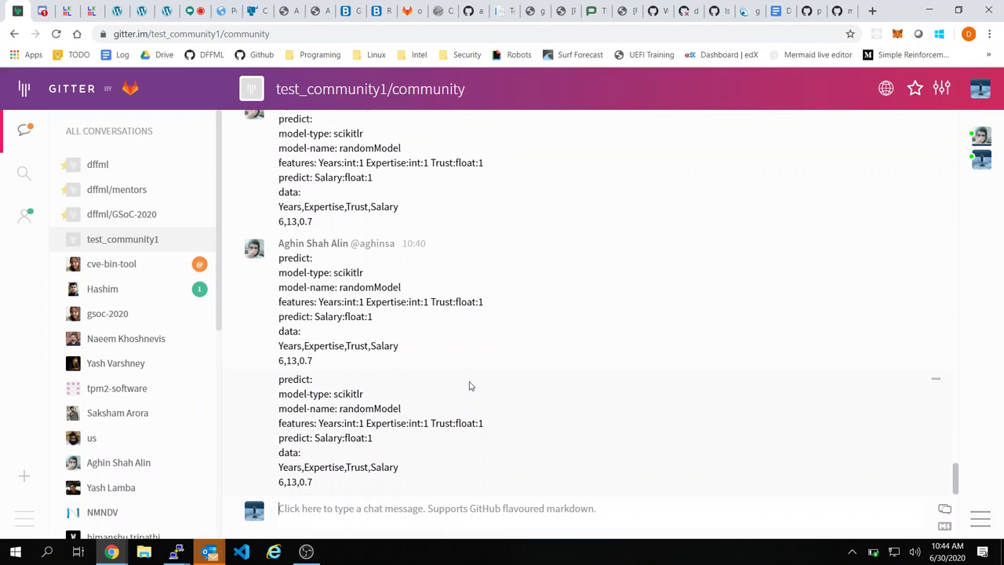
pyautogui.hotkey('alt', 'Tab')
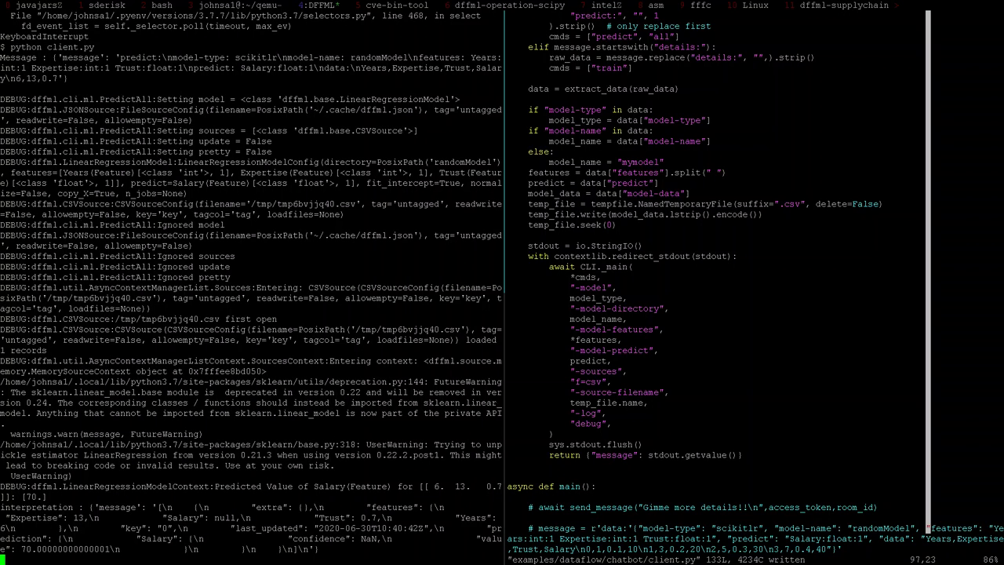
# Step: Stop the running client, review the uncommitted changes to client.py with git diff, and close the diff
pyautogui.hotkey('ctrl', 'c')
pyautogui.write('git diff')
pyautogui.press('Return')
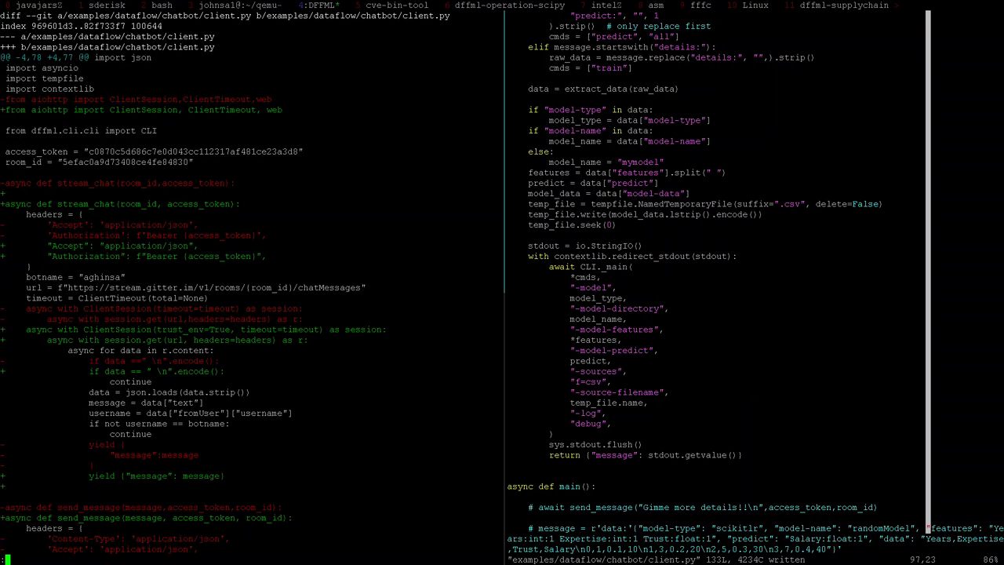
pyautogui.press('q')
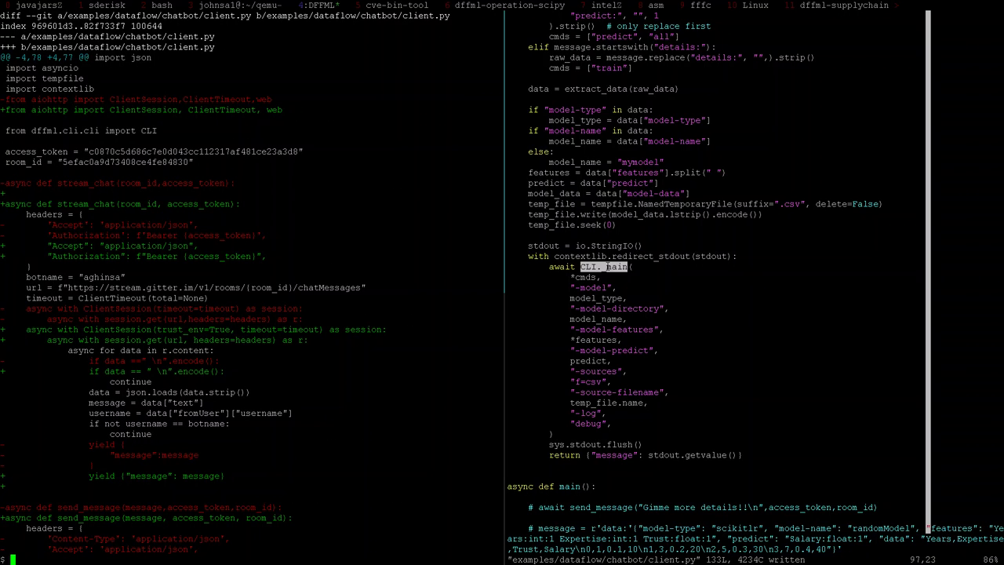
# Step: Switch to Chrome and bring up the intel/dffml GitHub commit that modifies scikit_base.py
pyautogui.hotkey('alt', 'Tab')
pyautogui.click(835, 11)
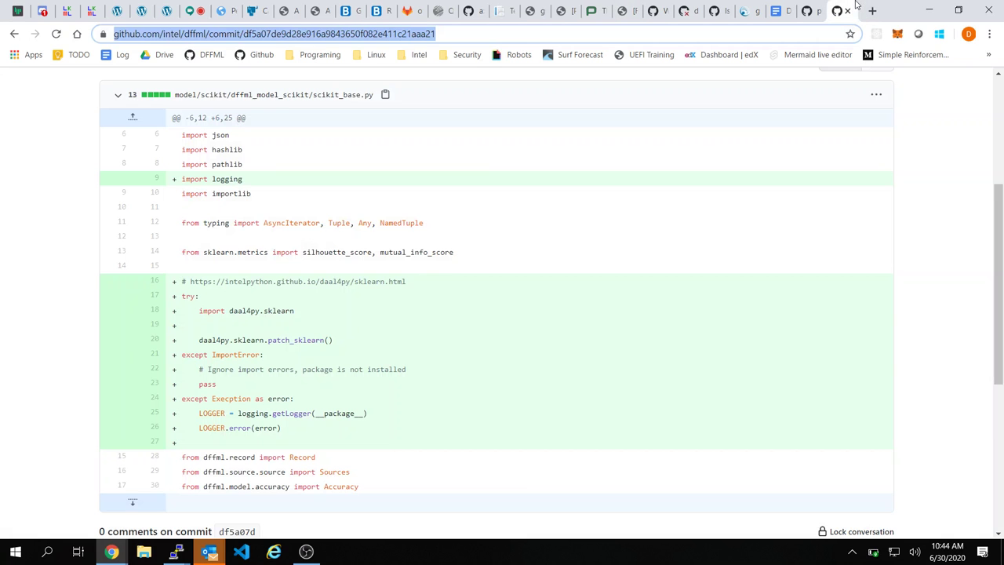
# Step: Open the DFFML Weekly Sync Meeting Minutes and mark the June 30th agenda item about redirecting CLI train and predict output as done with [x]
pyautogui.click(808, 8)
pyautogui.click(780, 11)
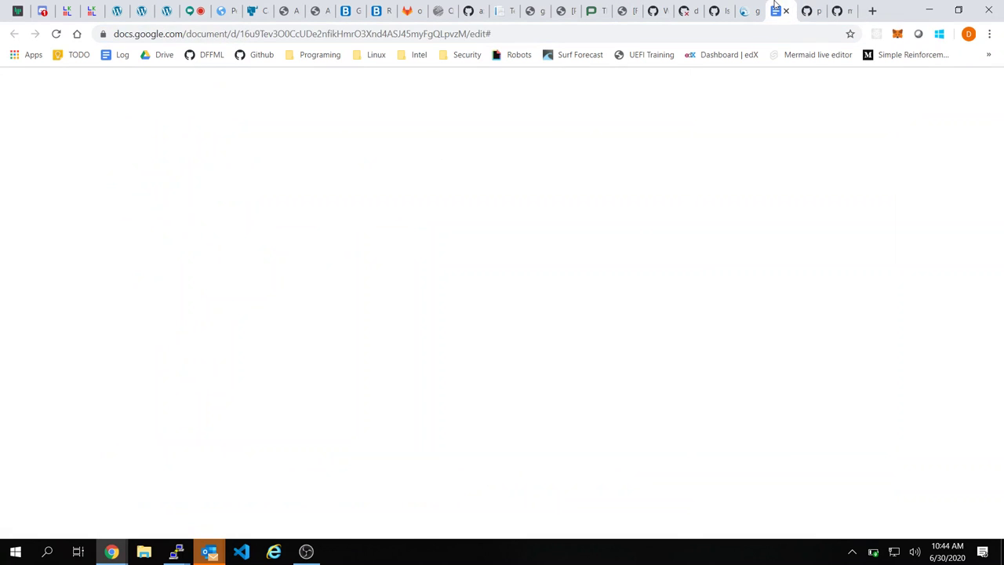
pyautogui.click(438, 271)
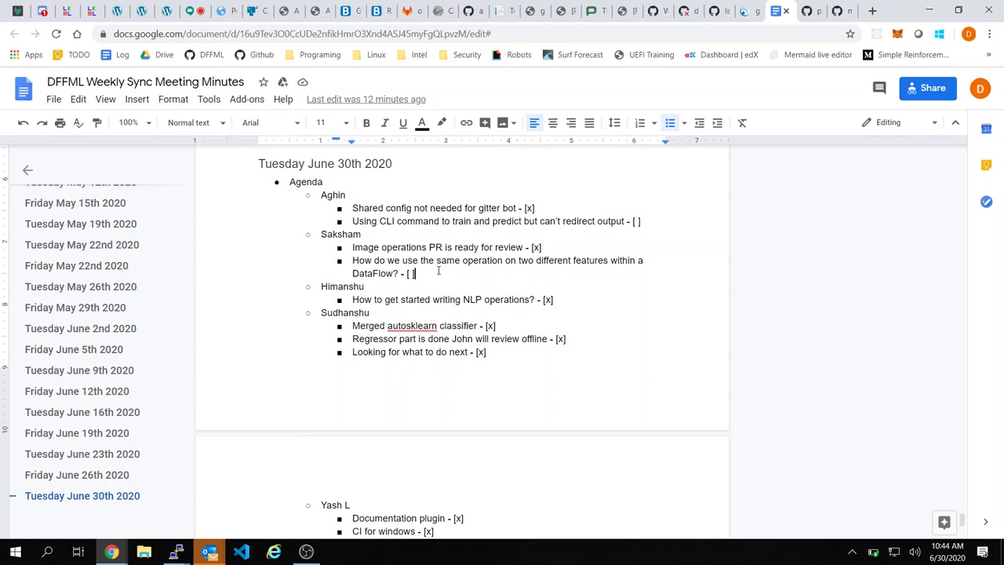
pyautogui.press('Down')
pyautogui.press('Down')
pyautogui.click(651, 223)
pyautogui.press('BackSpace')
pyautogui.press('BackSpace')
pyautogui.write('x]')
# Step: Write "Switch CLI.cli to CLI._main" in the empty sub-bullet under the note on CLI commands that can't redirect output
pyautogui.scroll(-3, 652, 224)
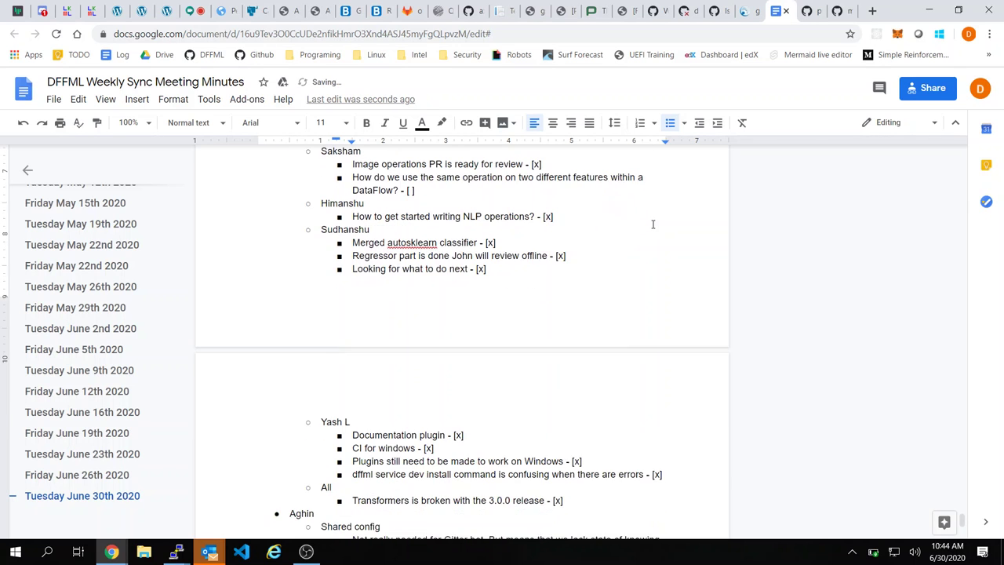
pyautogui.scroll(-2, 653, 223)
pyautogui.click(528, 327)
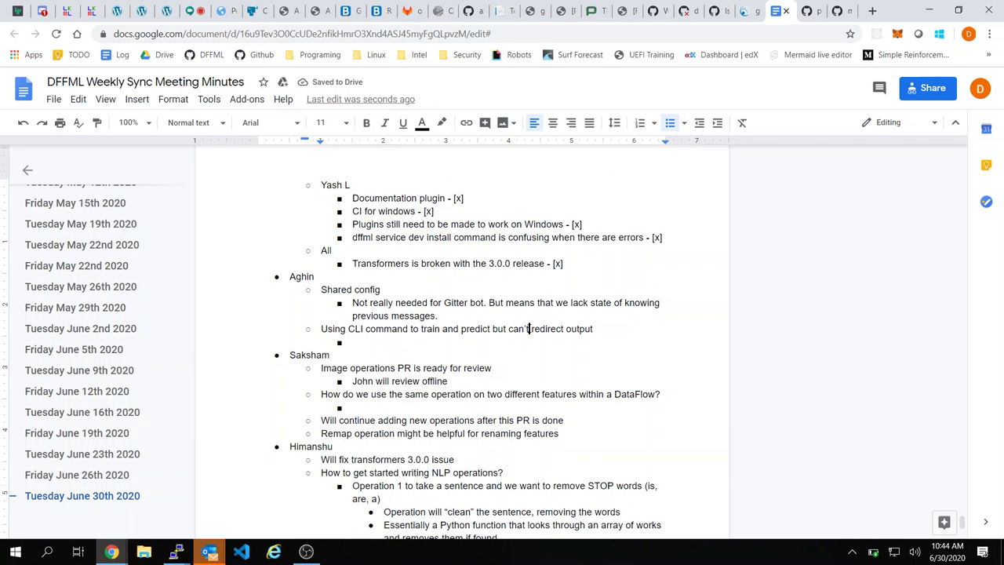
pyautogui.scroll(-1, 528, 328)
pyautogui.click(411, 263)
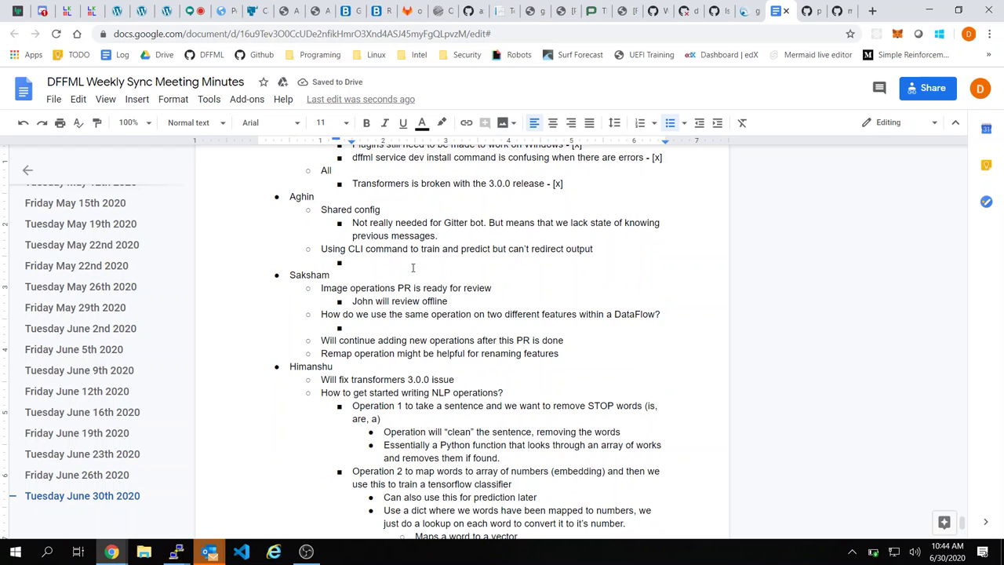
pyautogui.write('CLI._main')
pyautogui.press('Home')
pyautogui.write('Sw')
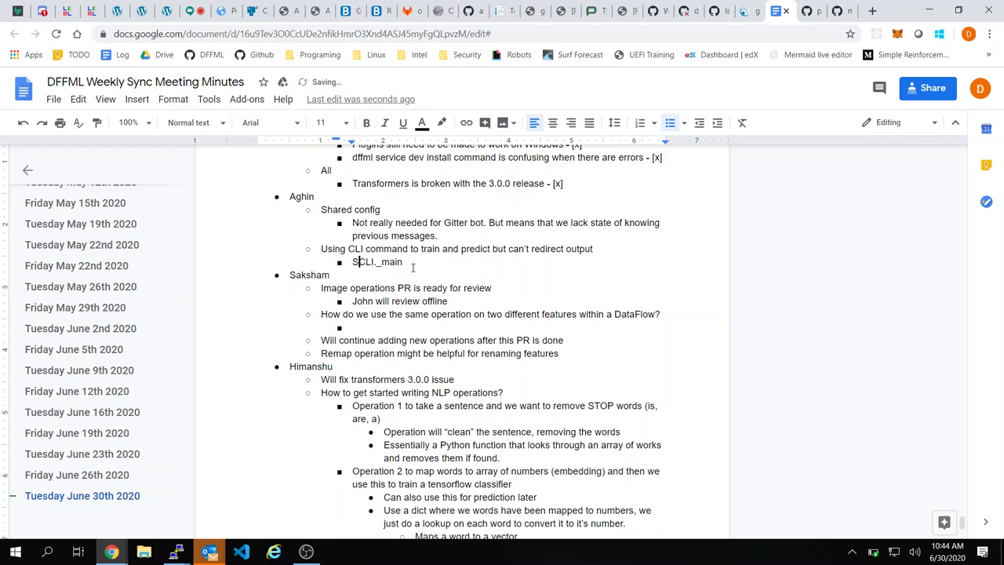
pyautogui.write('itch')
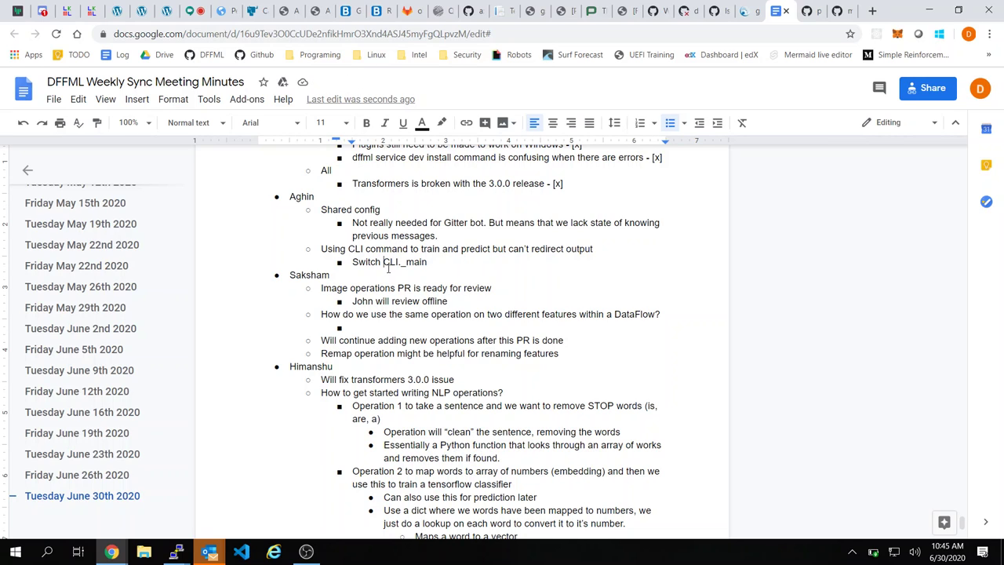
pyautogui.write('c')
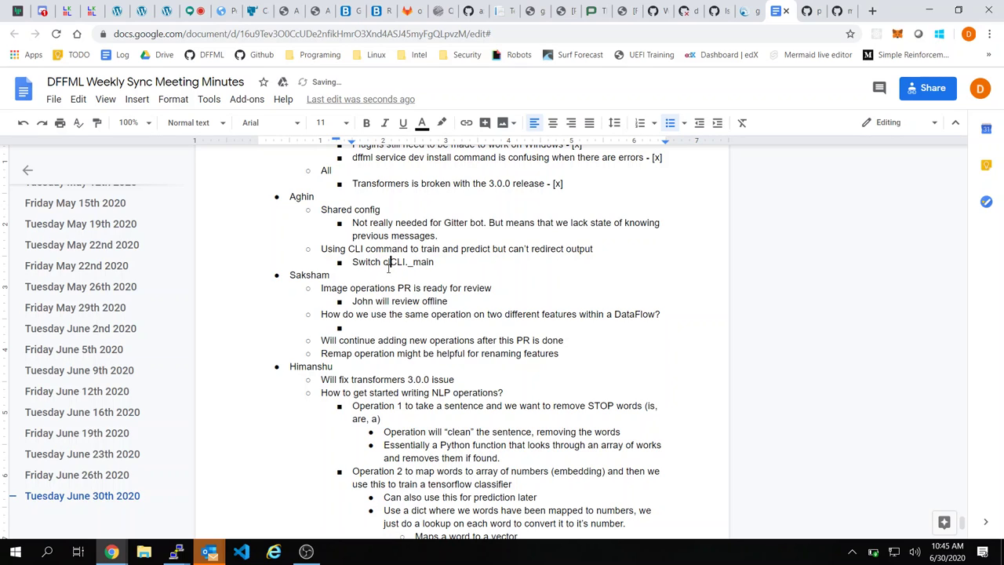
pyautogui.press('BackSpace')
pyautogui.write('CLI.cli to ')
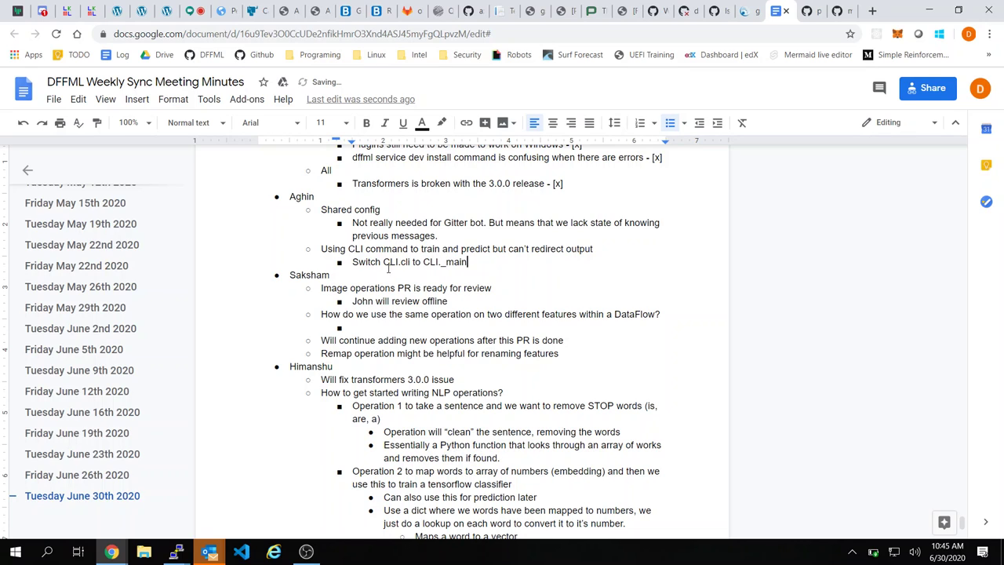
# Step: Extend that note with the reason ", since .cli returns results, ._main JSON encodes them."
pyautogui.write(', since cl')
pyautogui.press('BackSpace')
pyautogui.press('BackSpace')
pyautogui.write('.cli returns results, ')
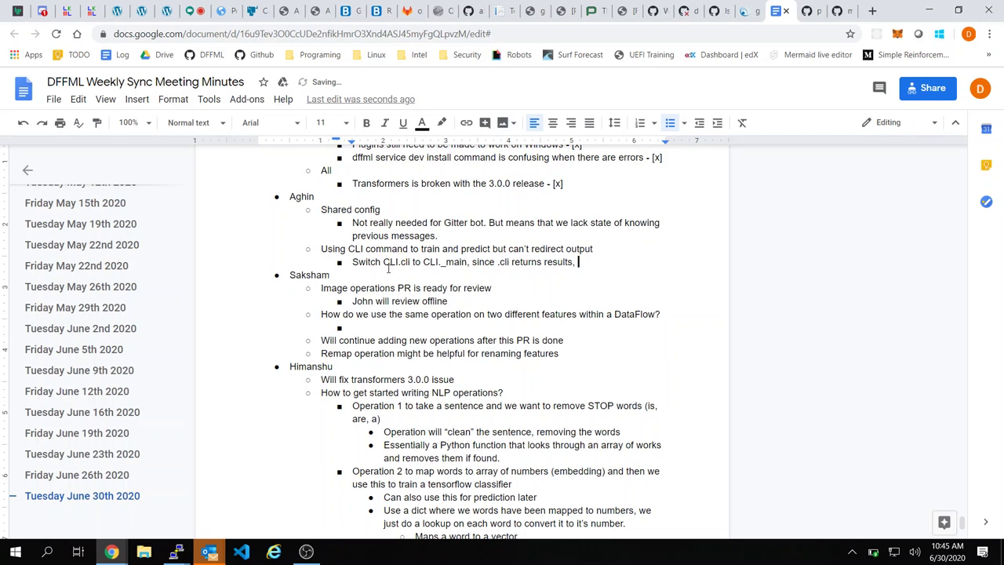
pyautogui.write('._main JSON encodes the')
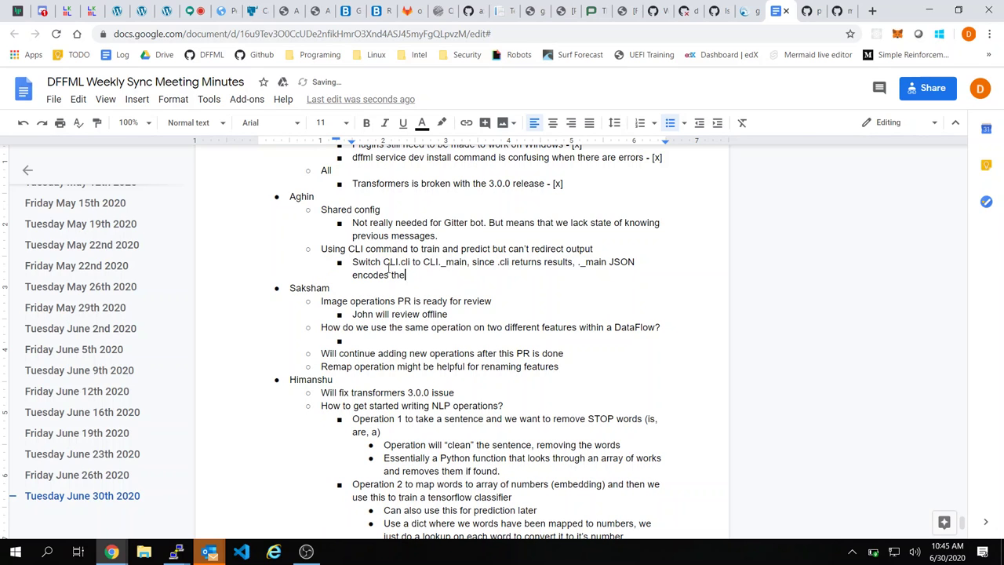
pyautogui.write('m.')
# Step: Review the June 30th agenda and highlight the open question about using the same operation on two different features within a DataFlow
pyautogui.click(509, 225)
pyautogui.scroll(1, 510, 227)
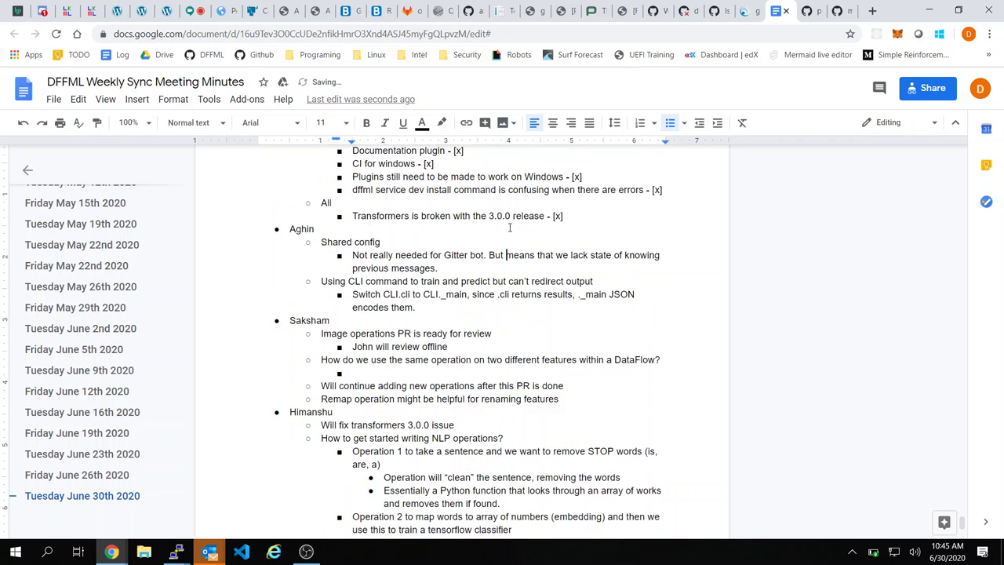
pyautogui.scroll(2, 509, 228)
pyautogui.click(495, 330)
pyautogui.click(480, 382)
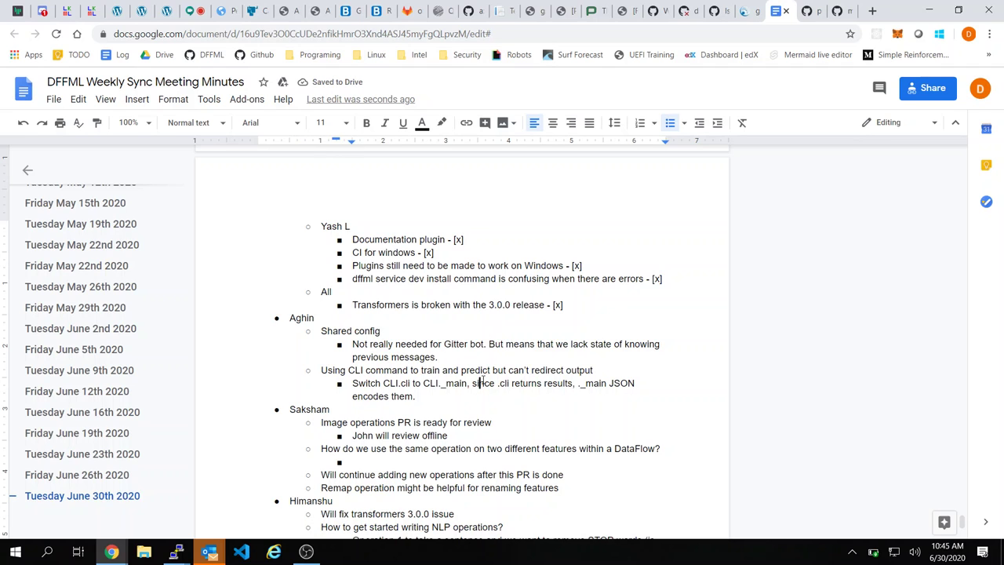
pyautogui.scroll(4, 480, 383)
pyautogui.click(488, 279)
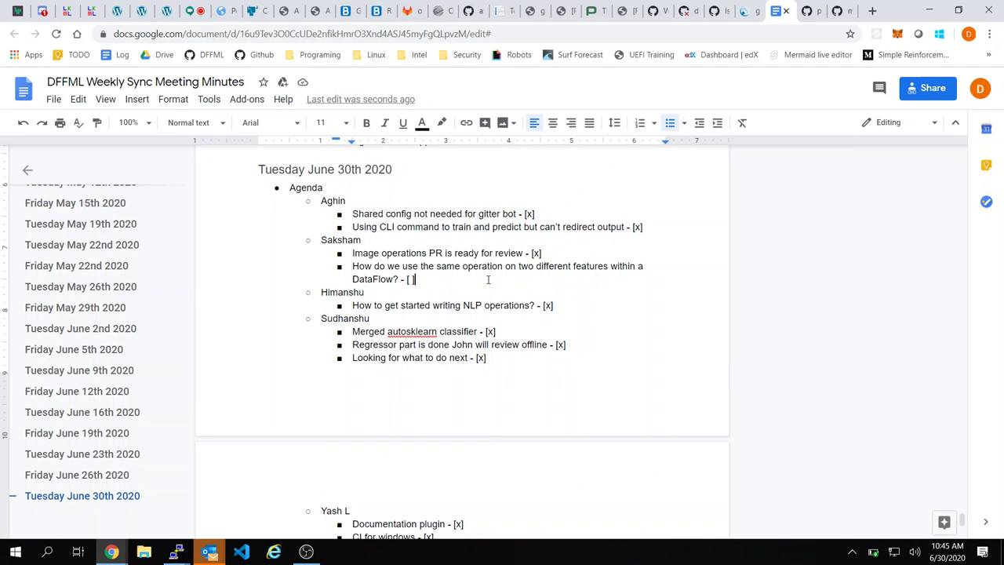
pyautogui.moveTo(399, 279); pyautogui.dragTo(353, 266)
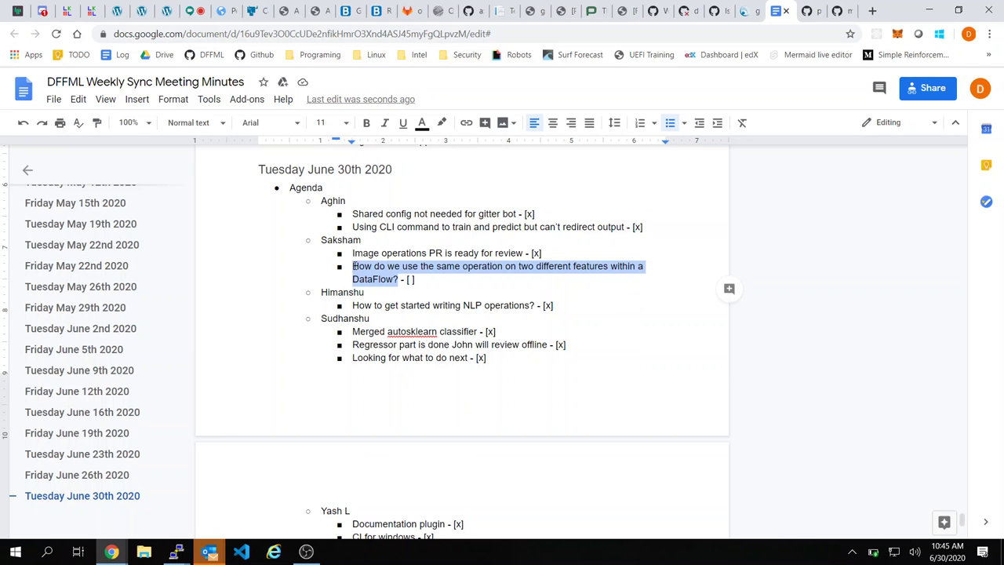
pyautogui.scroll(-3, 440, 395)
pyautogui.scroll(2, 440, 395)
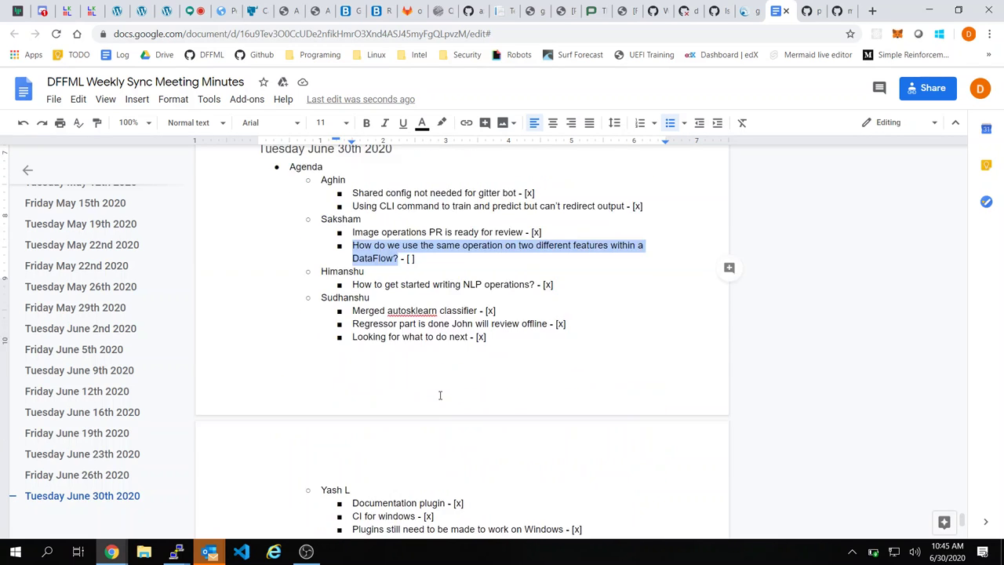
pyautogui.scroll(1, 440, 395)
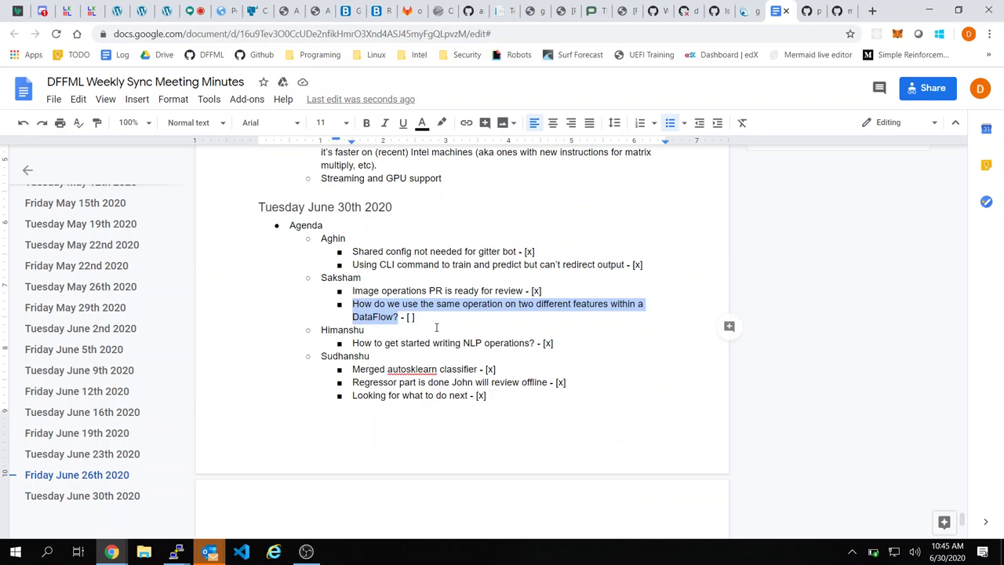
pyautogui.scroll(-2, 436, 327)
# Step: Switch to the terminal and read through client.py from the interpret_message code up to stream_chat and back to extract_data
pyautogui.hotkey('alt', 'Tab')
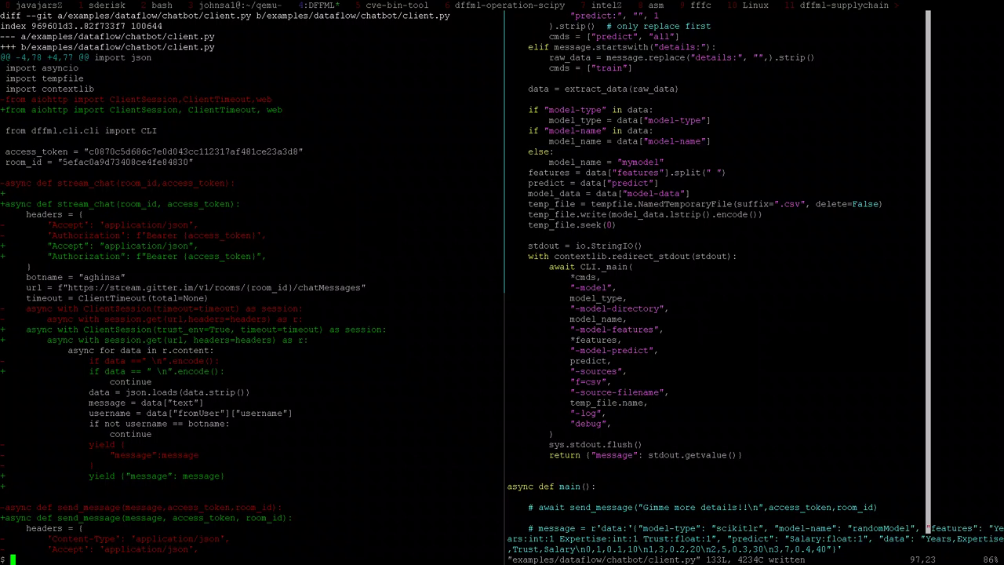
pyautogui.press('k')
pyautogui.press('k')
pyautogui.press('k')
pyautogui.press('k')
pyautogui.press('k')
pyautogui.press('k')
pyautogui.press('k')
pyautogui.press('k')
pyautogui.press('k')
pyautogui.press('k')
pyautogui.press('k')
pyautogui.press('k')
pyautogui.press('k')
pyautogui.press('k')
pyautogui.press('k')
pyautogui.press('k')
pyautogui.press('k')
pyautogui.press('k')
pyautogui.press('k')
pyautogui.press('k')
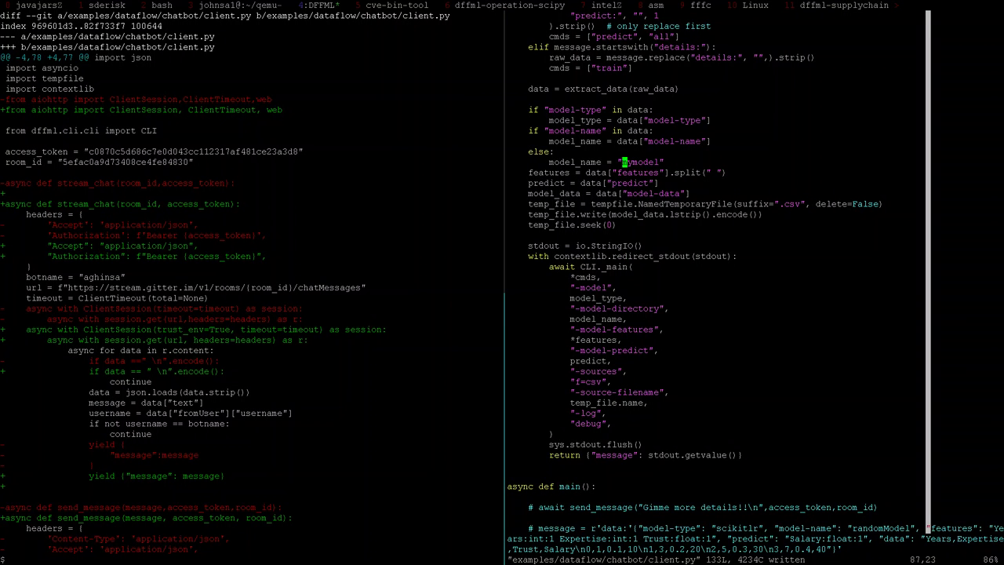
pyautogui.press('k')
pyautogui.press('k')
pyautogui.press('k')
pyautogui.press('k')
pyautogui.press('k')
pyautogui.press('k')
pyautogui.press('k')
pyautogui.press('k')
pyautogui.press('k')
pyautogui.press('k')
pyautogui.press('k')
pyautogui.press('k')
pyautogui.press('k')
pyautogui.press('k')
pyautogui.press('k')
pyautogui.press('k')
pyautogui.press('k')
pyautogui.press('k')
pyautogui.press('k')
pyautogui.press('k')
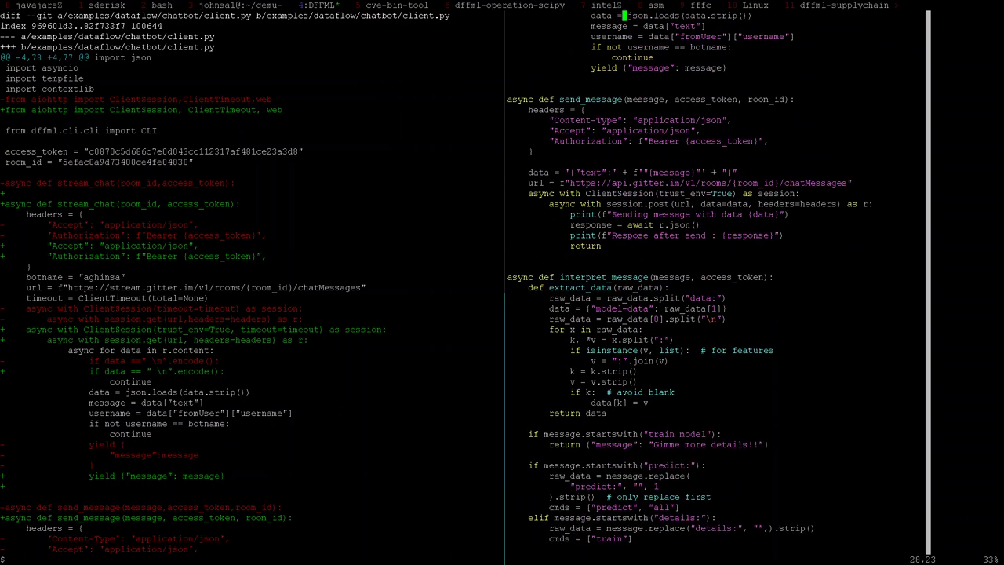
pyautogui.press('j')
pyautogui.press('j')
pyautogui.press('j')
pyautogui.press('j')
pyautogui.press('j')
pyautogui.press('j')
pyautogui.press('j')
pyautogui.press('j')
pyautogui.press('j')
pyautogui.press('j')
pyautogui.press('j')
pyautogui.press('j')
pyautogui.press('j')
pyautogui.press('j')
pyautogui.press('j')
pyautogui.press('j')
pyautogui.press('j')
pyautogui.press('j')
pyautogui.press('j')
pyautogui.press('j')
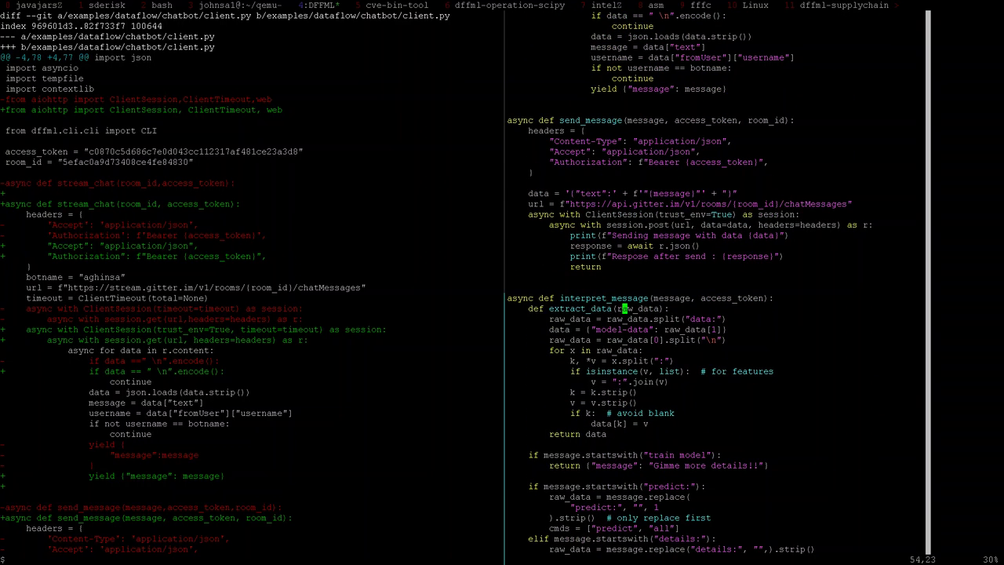
# Step: Trace the access_token argument of interpret_message through client.py, from its use in main() to its definition
pyautogui.press('k')
pyautogui.press('w')
pyautogui.press('e')
pyautogui.press('e')
pyautogui.press('e')
pyautogui.press('h')
pyautogui.press('*')
pyautogui.press('j')
pyautogui.press('j')
pyautogui.press('j')
pyautogui.press('j')
pyautogui.press('j')
pyautogui.press('j')
pyautogui.press('j')
pyautogui.press('j')
pyautogui.press('j')
pyautogui.press('j')
pyautogui.press('j')
pyautogui.press('j')
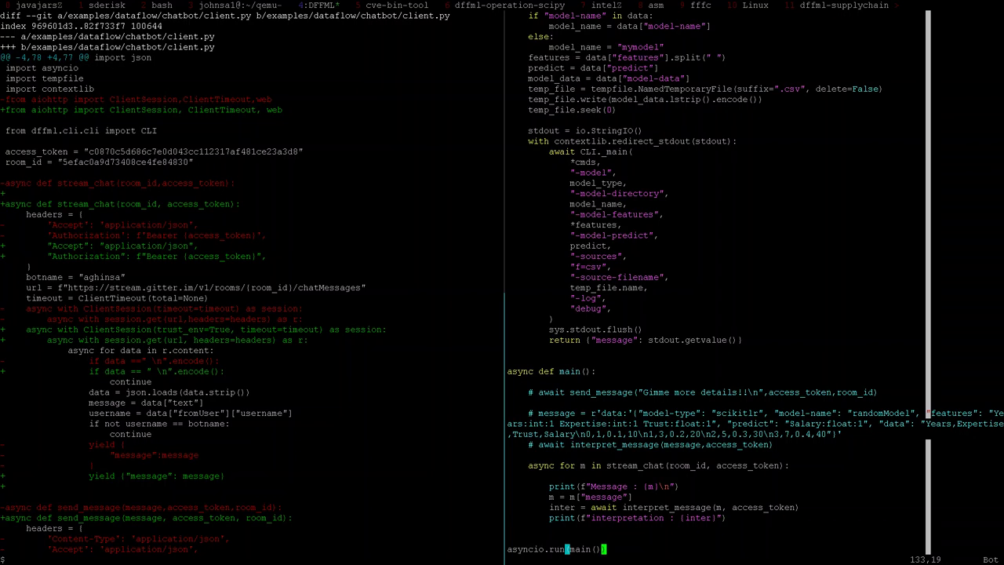
pyautogui.press('$')
pyautogui.press('k')
pyautogui.press('k')
pyautogui.press('k')
pyautogui.press('k')
pyautogui.press('k')
pyautogui.press('k')
pyautogui.press('k')
pyautogui.press('k')
pyautogui.press('k')
pyautogui.press('k')
pyautogui.press('j')
pyautogui.press('j')
pyautogui.press('*')
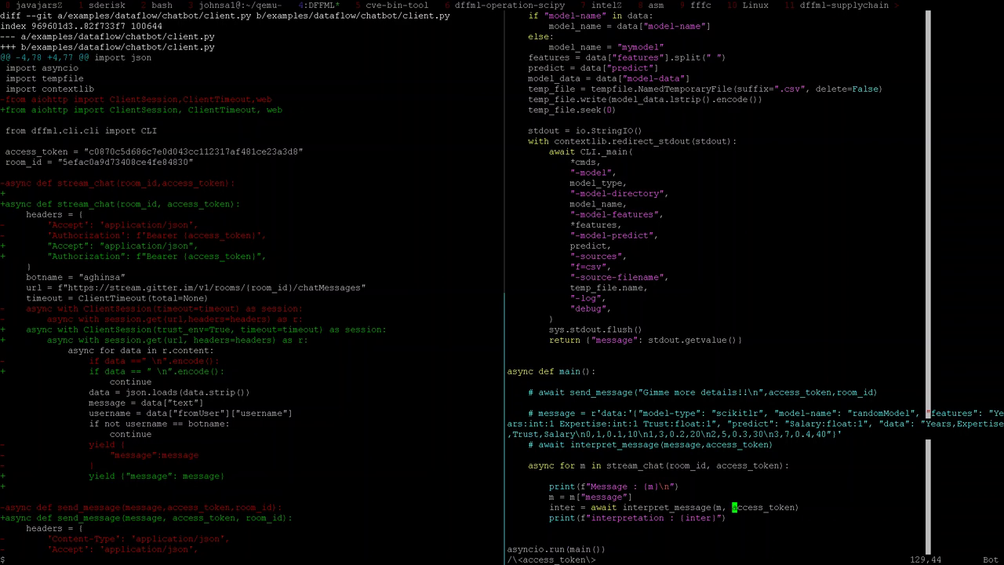
pyautogui.press('*')
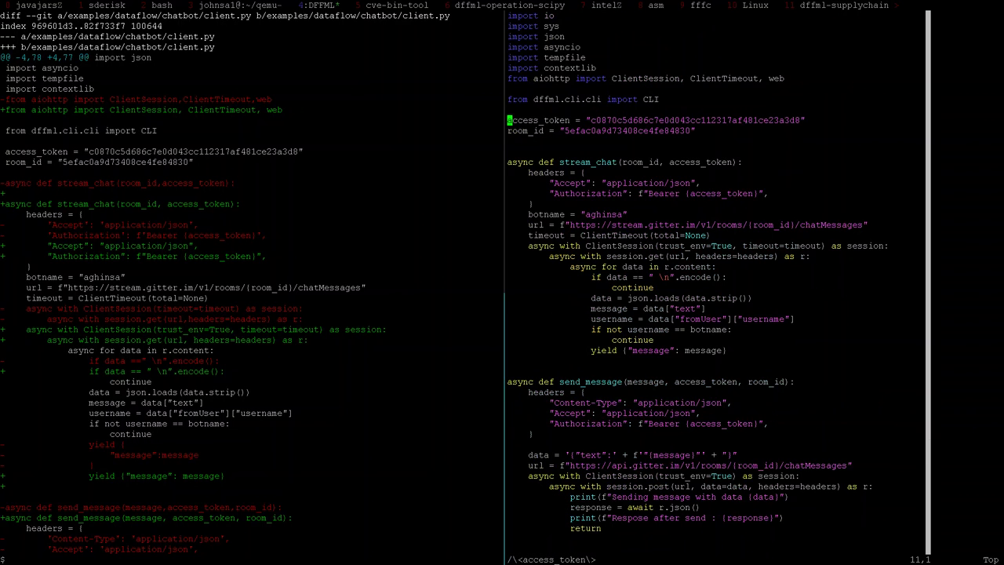
pyautogui.press('*')
# Step: Close client.py, open examples/dataflow/chatbot/notes.md in vim and expand its pane to fill the terminal
pyautogui.write(':q')
pyautogui.press('Return')
pyautogui.write('vim')
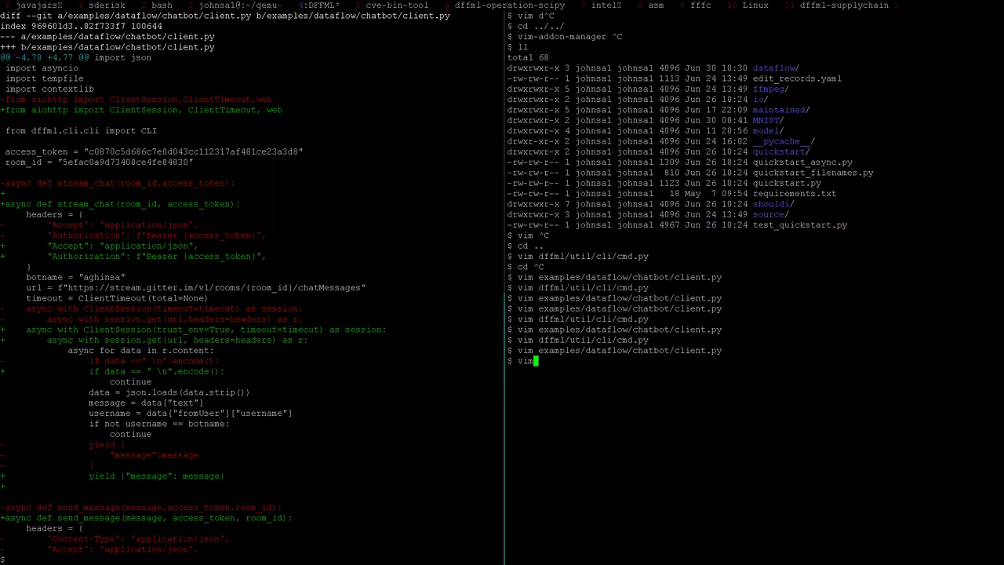
pyautogui.write(' not')
pyautogui.hotkey('ctrl', 'c')
pyautogui.press('Up')
pyautogui.press('BackSpace')
pyautogui.press('BackSpace')
pyautogui.press('BackSpace')
pyautogui.press('BackSpace')
pyautogui.press('BackSpace')
pyautogui.press('BackSpace')
pyautogui.press('BackSpace')
pyautogui.press('BackSpace')
pyautogui.press('BackSpace')
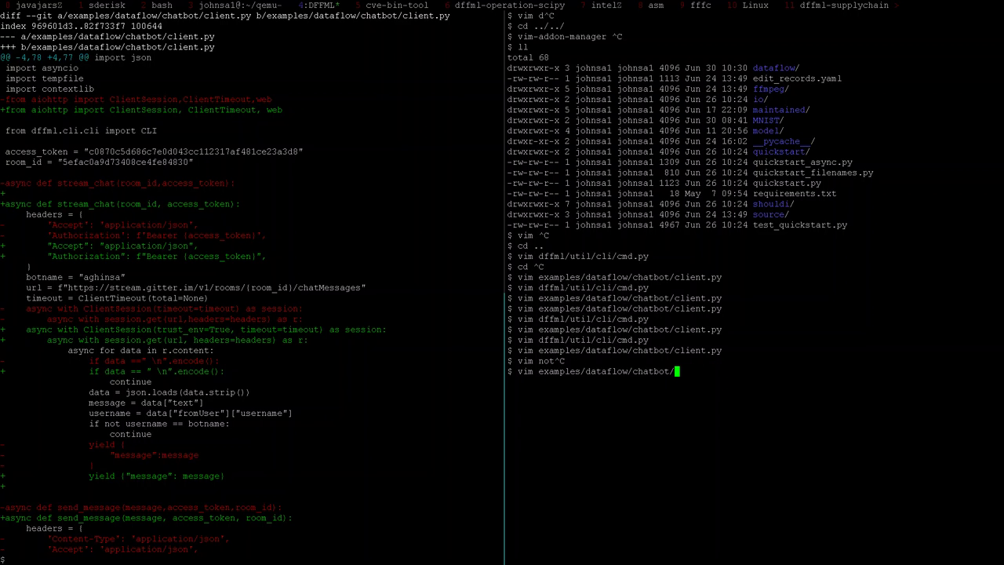
pyautogui.write('notes.md')
pyautogui.press('Return')
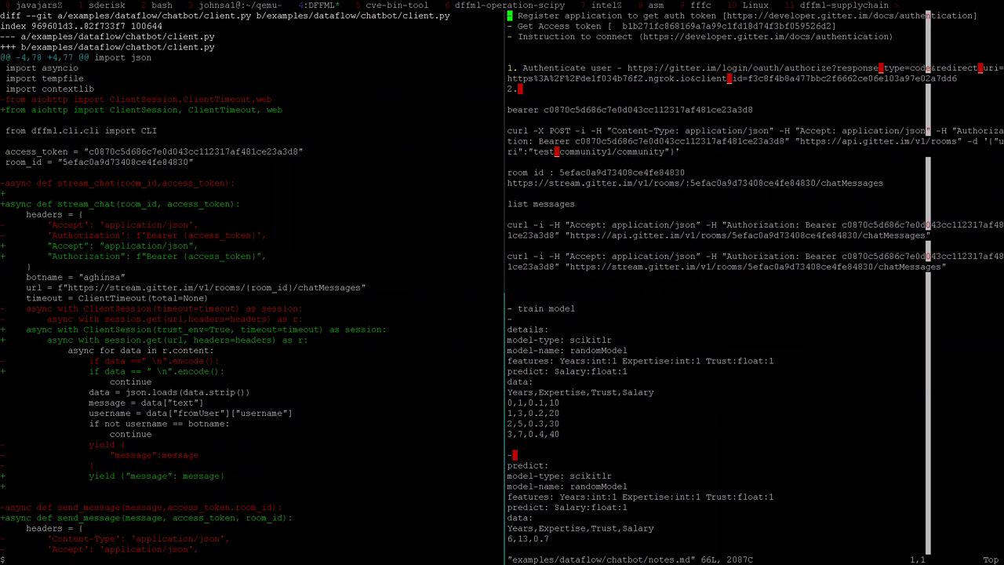
pyautogui.hotkey('ctrl', 'b')
pyautogui.press('z')
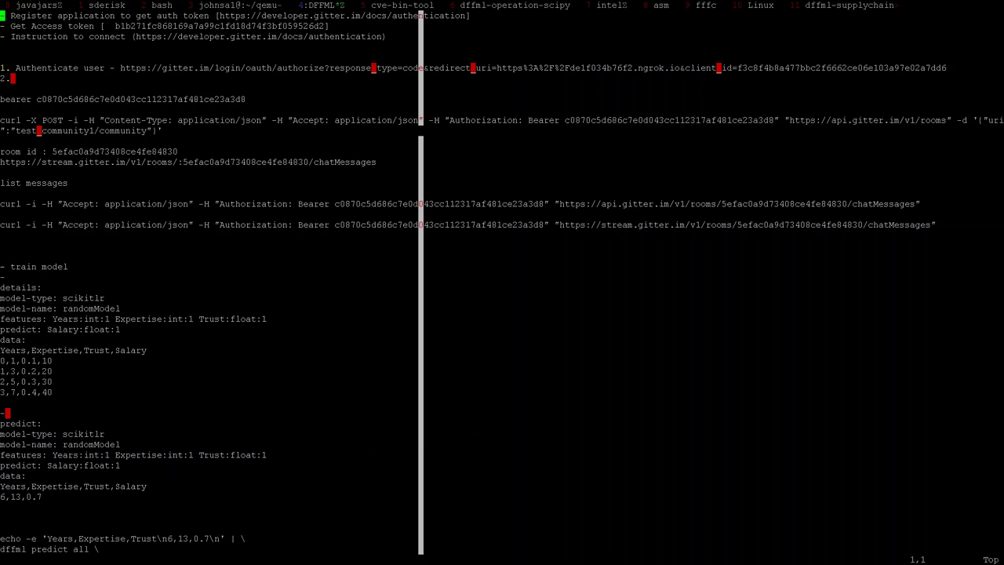
# Step: Read through the chatbot notes.md from the authentication notes to the sample data and back, and highlight the bearer token in the POST curl command
pyautogui.press('j')
pyautogui.press('j')
pyautogui.press('j')
pyautogui.press('j')
pyautogui.press('j')
pyautogui.press('j')
pyautogui.press('j')
pyautogui.press('j')
pyautogui.press('j')
pyautogui.press('j')
pyautogui.press('j')
pyautogui.press('j')
pyautogui.press('j')
pyautogui.press('j')
pyautogui.press('j')
pyautogui.press('j')
pyautogui.press('j')
pyautogui.press('j')
pyautogui.press('j')
pyautogui.press('j')
pyautogui.press('j')
pyautogui.press('j')
pyautogui.press('j')
pyautogui.press('j')
pyautogui.press('j')
pyautogui.press('j')
pyautogui.press('j')
pyautogui.press('j')
pyautogui.press('j')
pyautogui.press('j')
pyautogui.press('j')
pyautogui.press('j')
pyautogui.press('j')
pyautogui.press('j')
pyautogui.press('j')
pyautogui.press('j')
pyautogui.press('j')
pyautogui.press('j')
pyautogui.press('j')
pyautogui.press('j')
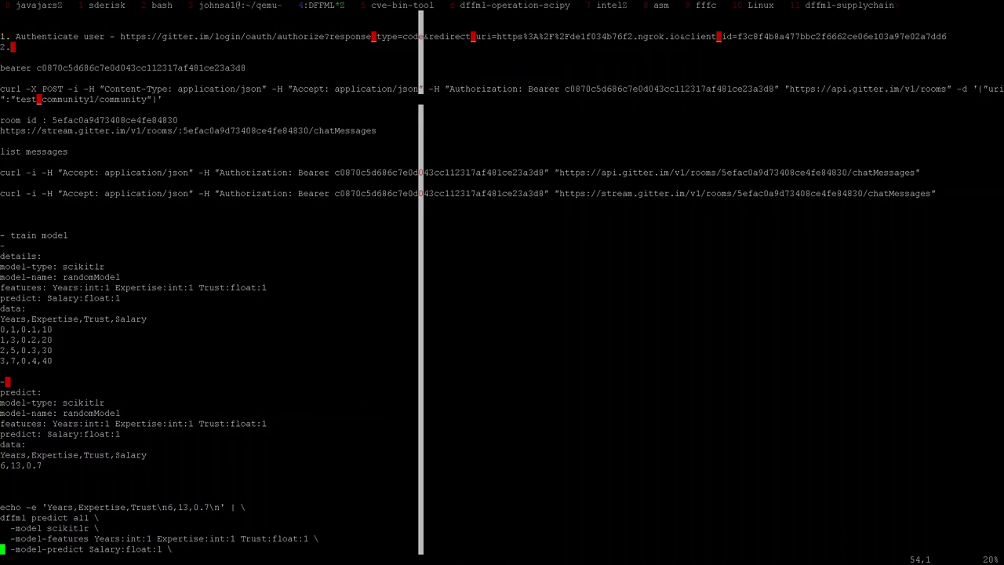
pyautogui.press('k')
pyautogui.press('k')
pyautogui.press('k')
pyautogui.press('k')
pyautogui.press('k')
pyautogui.press('k')
pyautogui.press('k')
pyautogui.press('k')
pyautogui.press('k')
pyautogui.press('k')
pyautogui.press('k')
pyautogui.press('k')
pyautogui.press('k')
pyautogui.press('k')
pyautogui.press('k')
pyautogui.press('k')
pyautogui.press('k')
pyautogui.press('k')
pyautogui.press('k')
pyautogui.press('k')
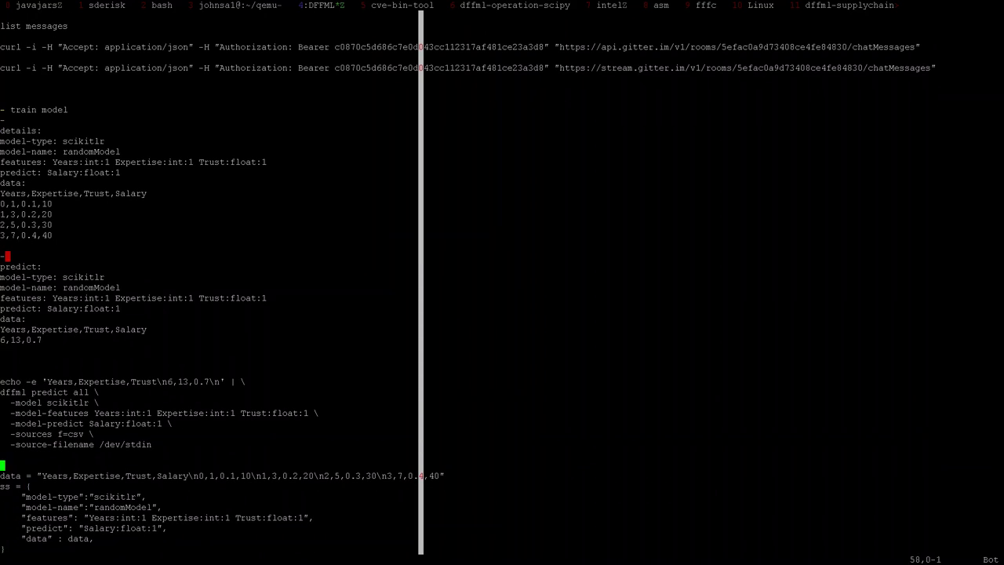
pyautogui.press('k')
pyautogui.press('k')
pyautogui.press('k')
pyautogui.press('k')
pyautogui.press('k')
pyautogui.press('k')
pyautogui.press('k')
pyautogui.press('k')
pyautogui.press('k')
pyautogui.press('k')
pyautogui.press('k')
pyautogui.press('k')
pyautogui.press('k')
pyautogui.press('k')
pyautogui.press('k')
pyautogui.press('k')
pyautogui.press('k')
pyautogui.press('k')
pyautogui.press('k')
pyautogui.press('k')
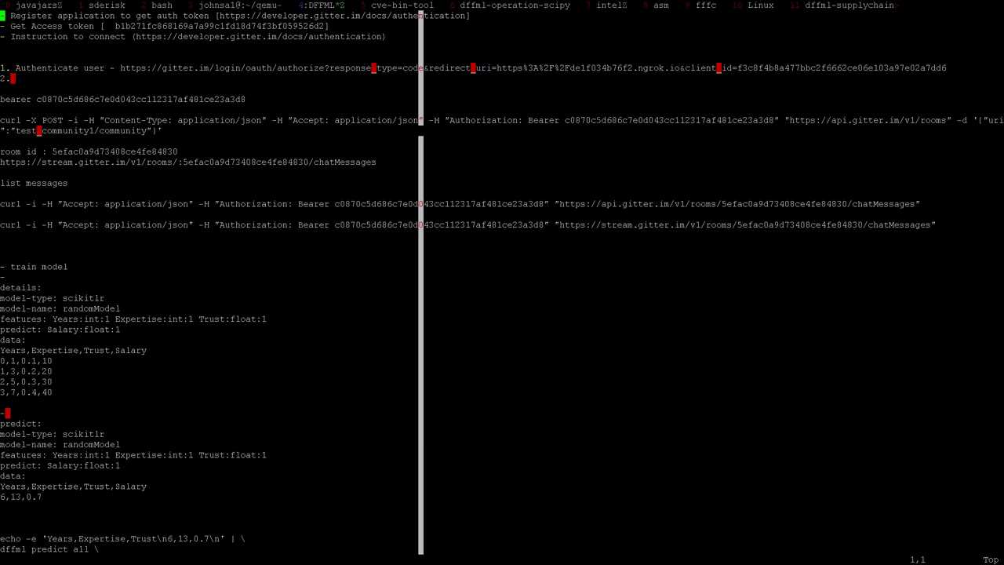
pyautogui.doubleClick(597, 120)
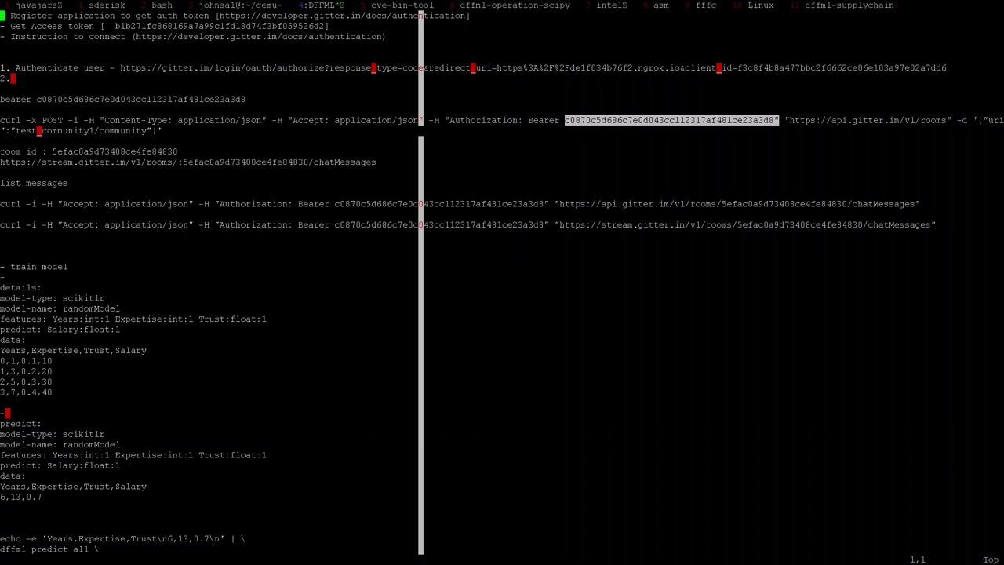
# Step: Close notes.md, reopen examples/dataflow/chatbot/client.py in vim and examine the Authorization header in stream_chat
pyautogui.write(':q')
pyautogui.press('Return')
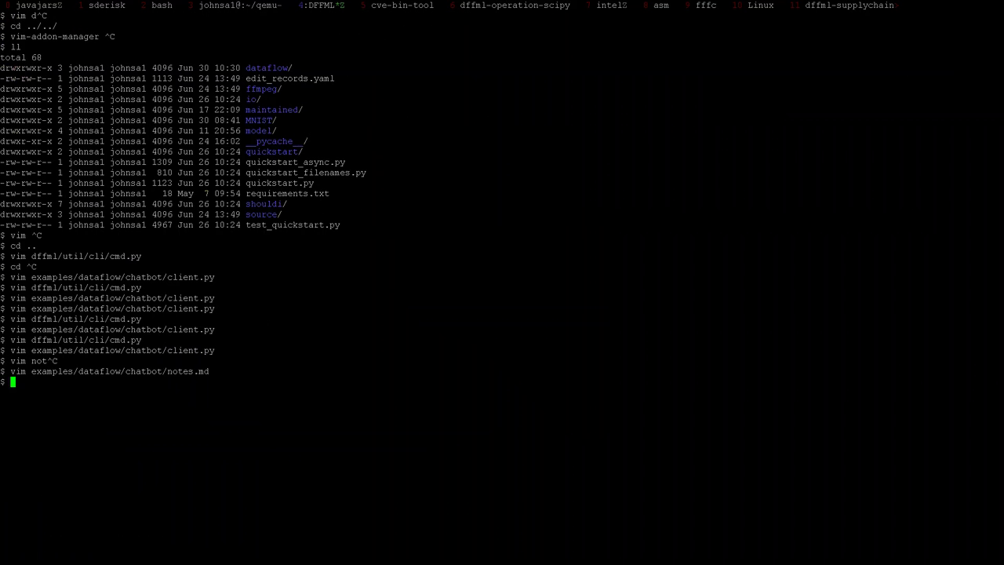
pyautogui.press('Up')
pyautogui.press('Up')
pyautogui.press('Return')
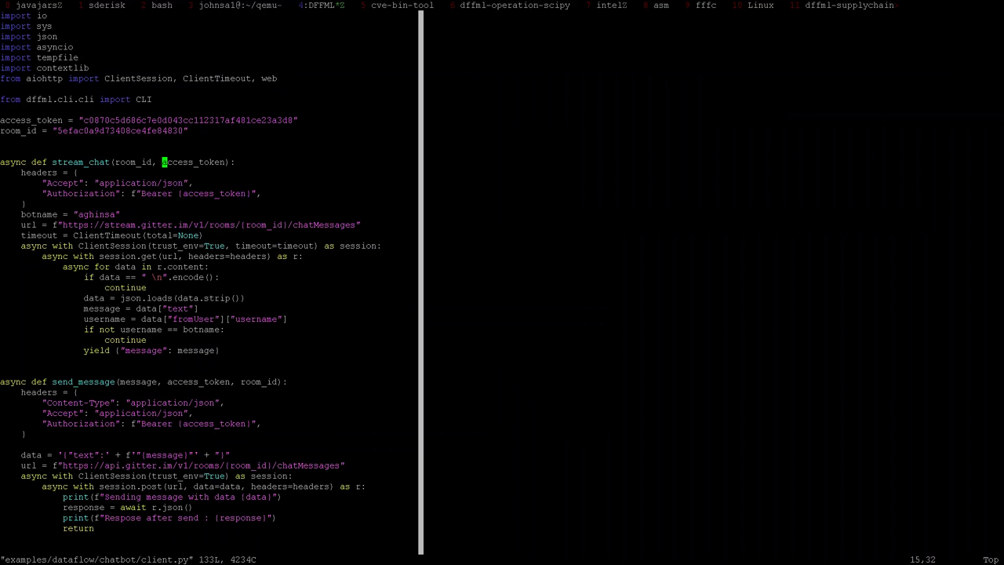
pyautogui.press('j')
pyautogui.press('j')
pyautogui.press('j')
pyautogui.press('l')
pyautogui.press('l')
pyautogui.press('l')
pyautogui.press('l')
pyautogui.press('l')
pyautogui.press('l')
pyautogui.press('l')
pyautogui.press('l')
pyautogui.press('l')
pyautogui.press('l')
pyautogui.press('l')
# Step: Close client.py and open examples/dataflow/chatbot/operations.py in vim
pyautogui.write(':q')
pyautogui.press('Return')
pyautogui.press('Up')
pyautogui.press('BackSpace')
pyautogui.press('BackSpace')
pyautogui.press('BackSpace')
pyautogui.press('BackSpace')
pyautogui.press('BackSpace')
pyautogui.press('BackSpace')
pyautogui.press('BackSpace')
pyautogui.press('BackSpace')
pyautogui.press('BackSpace')
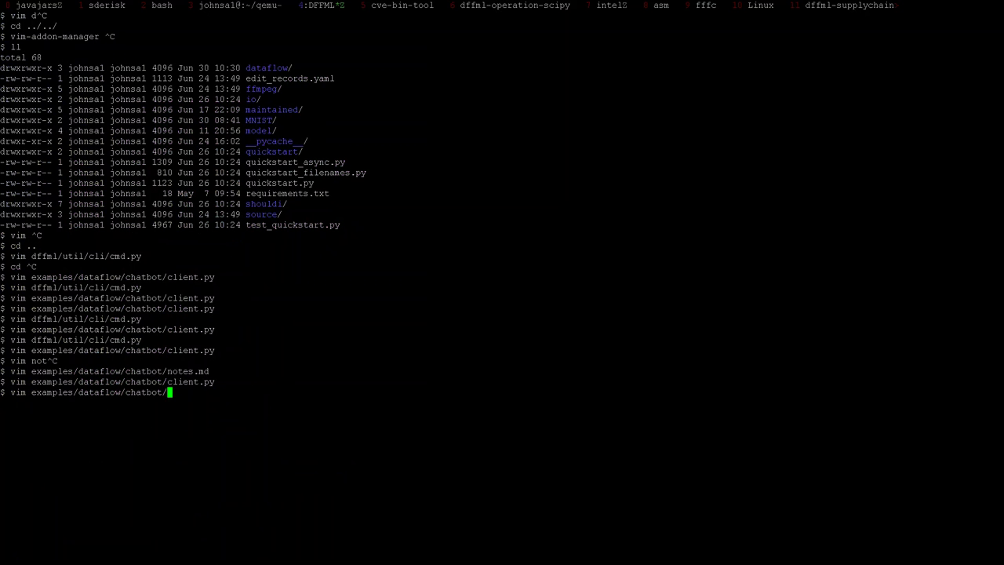
pyautogui.write('operations.py')
pyautogui.press('Return')
# Step: Read through operations.py from the imports and definitions past auth_get_token to the request headers in get_room_id
pyautogui.press('j')
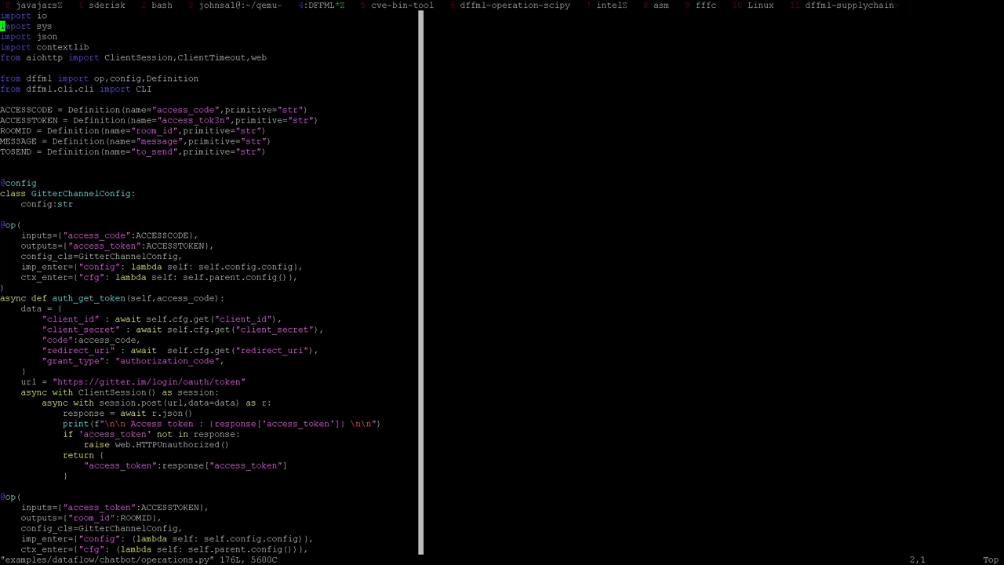
pyautogui.press('j')
pyautogui.press('j')
pyautogui.press('j')
pyautogui.press('j')
pyautogui.press('j')
pyautogui.press('j')
pyautogui.press('j')
pyautogui.press('j')
pyautogui.press('j')
pyautogui.press('j')
pyautogui.press('j')
pyautogui.press('j')
pyautogui.press('j')
pyautogui.press('j')
pyautogui.press('j')
pyautogui.press('j')
pyautogui.press('j')
pyautogui.press('j')
pyautogui.press('j')
pyautogui.press('j')
pyautogui.press('j')
pyautogui.press('j')
pyautogui.press('j')
pyautogui.press('j')
pyautogui.press('j')
pyautogui.press('j')
pyautogui.press('j')
pyautogui.press('j')
pyautogui.press('j')
pyautogui.press('j')
pyautogui.press('j')
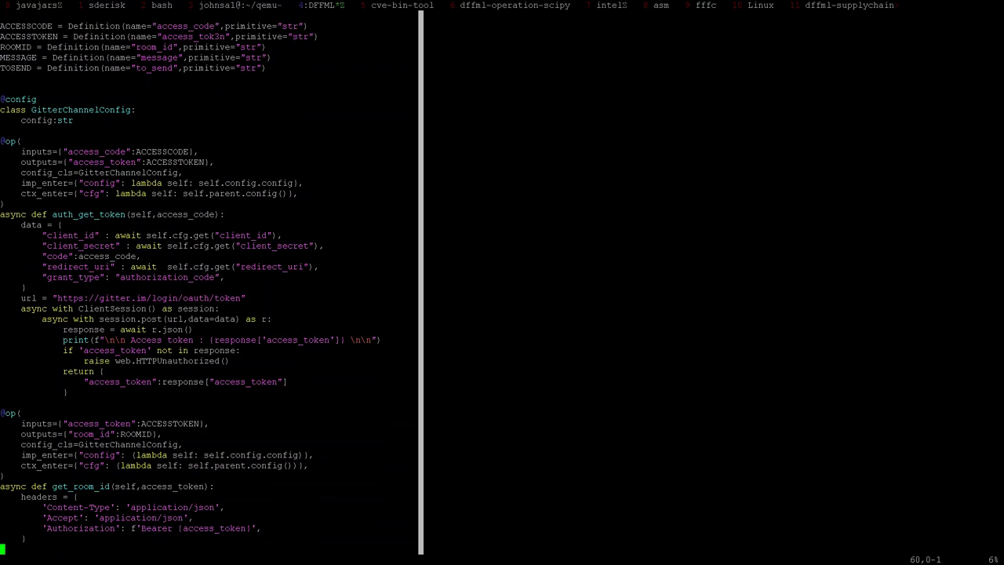
# Step: Re-examine the auth_get_token operation and the surrounding code in operations.py, and return to the imports at the file's start
pyautogui.press('k')
pyautogui.press('k')
pyautogui.press('k')
pyautogui.press('k')
pyautogui.press('k')
pyautogui.press('k')
pyautogui.press('k')
pyautogui.press('k')
pyautogui.press('k')
pyautogui.press('k')
pyautogui.press('k')
pyautogui.press('k')
pyautogui.press('k')
pyautogui.press('k')
pyautogui.press('k')
pyautogui.press('k')
pyautogui.press('k')
pyautogui.press('k')
pyautogui.press('k')
pyautogui.press('k')
pyautogui.press('j')
pyautogui.press('j')
pyautogui.press('j')
pyautogui.press('j')
pyautogui.press('j')
pyautogui.press('l')
pyautogui.press('l')
pyautogui.press('l')
pyautogui.press('l')
pyautogui.press('l')
pyautogui.press('l')
pyautogui.press('l')
pyautogui.press('l')
pyautogui.press('l')
pyautogui.press('l')
pyautogui.press('l')
pyautogui.press('k')
pyautogui.press('l')
pyautogui.press('l')
pyautogui.press('l')
pyautogui.press('j')
pyautogui.press('j')
pyautogui.press('j')
pyautogui.press('j')
pyautogui.press('j')
pyautogui.press('j')
pyautogui.press('j')
pyautogui.press('j')
pyautogui.press('j')
pyautogui.press('j')
pyautogui.press('j')
pyautogui.press('j')
pyautogui.press('j')
pyautogui.press('j')
pyautogui.press('j')
pyautogui.press('j')
pyautogui.press('j')
pyautogui.press('j')
pyautogui.press('j')
pyautogui.press('j')
pyautogui.press('k')
pyautogui.press('k')
pyautogui.press('k')
pyautogui.press('k')
pyautogui.press('k')
pyautogui.press('k')
pyautogui.press('k')
pyautogui.press('k')
pyautogui.press('k')
pyautogui.press('k')
pyautogui.press('k')
pyautogui.press('k')
pyautogui.press('k')
pyautogui.press('k')
pyautogui.press('k')
pyautogui.press('k')
pyautogui.press('k')
pyautogui.press('k')
pyautogui.press('k')
pyautogui.press('k')
pyautogui.press('k')
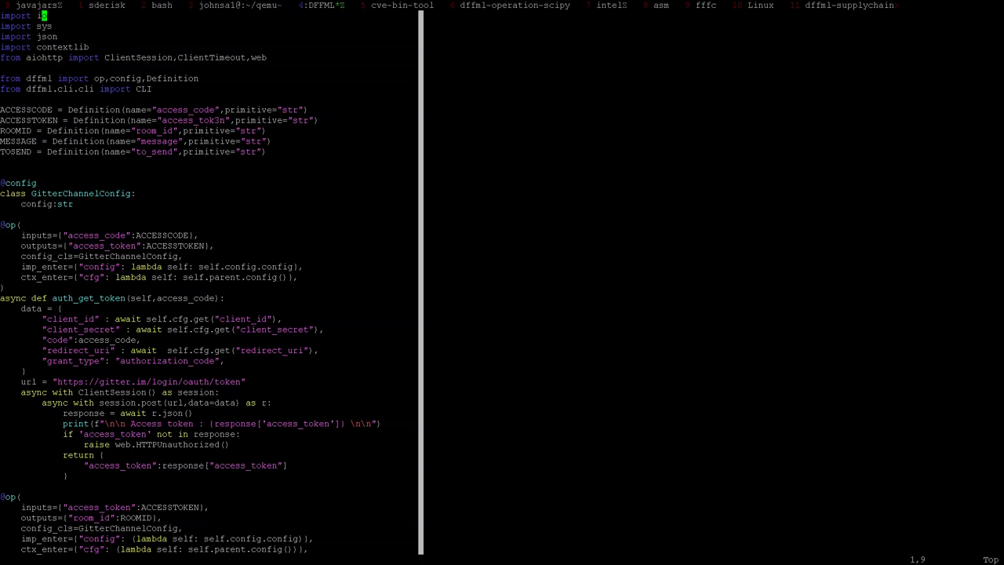
# Step: Read through operations.py from the imports past auth_get_token to the room URL and client session in get_room_id
pyautogui.press('j')
pyautogui.press('j')
pyautogui.press('j')
pyautogui.press('j')
pyautogui.press('j')
pyautogui.press('j')
pyautogui.press('j')
pyautogui.press('j')
pyautogui.press('j')
pyautogui.press('j')
pyautogui.press('j')
pyautogui.press('j')
pyautogui.press('j')
pyautogui.press('j')
pyautogui.press('j')
pyautogui.press('j')
pyautogui.press('j')
pyautogui.press('j')
pyautogui.press('j')
pyautogui.press('j')
pyautogui.press('l')
pyautogui.press('l')
pyautogui.press('l')
pyautogui.press('l')
pyautogui.press('l')
pyautogui.press('l')
pyautogui.press('l')
pyautogui.press('l')
pyautogui.press('j')
pyautogui.press('j')
pyautogui.press('j')
pyautogui.press('j')
pyautogui.press('j')
pyautogui.press('j')
pyautogui.press('j')
pyautogui.press('j')
pyautogui.press('j')
pyautogui.press('j')
pyautogui.press('j')
pyautogui.press('j')
pyautogui.press('j')
pyautogui.press('j')
pyautogui.press('j')
pyautogui.click(118, 528)
pyautogui.press('j')
pyautogui.press('j')
pyautogui.press('j')
pyautogui.press('j')
pyautogui.press('j')
pyautogui.press('j')
pyautogui.press('j')
pyautogui.press('j')
pyautogui.press('j')
pyautogui.press('j')
pyautogui.press('j')
pyautogui.press('j')
# Step: Go back up to auth_get_token and examine its check for a missing access token
pyautogui.press('k')
pyautogui.press('k')
pyautogui.press('k')
pyautogui.press('k')
pyautogui.press('k')
pyautogui.press('k')
pyautogui.press('k')
pyautogui.press('k')
pyautogui.press('k')
pyautogui.press('k')
pyautogui.press('k')
pyautogui.press('k')
pyautogui.press('k')
pyautogui.press('k')
pyautogui.press('k')
pyautogui.press('k')
pyautogui.press('k')
pyautogui.press('k')
pyautogui.press('k')
pyautogui.press('k')
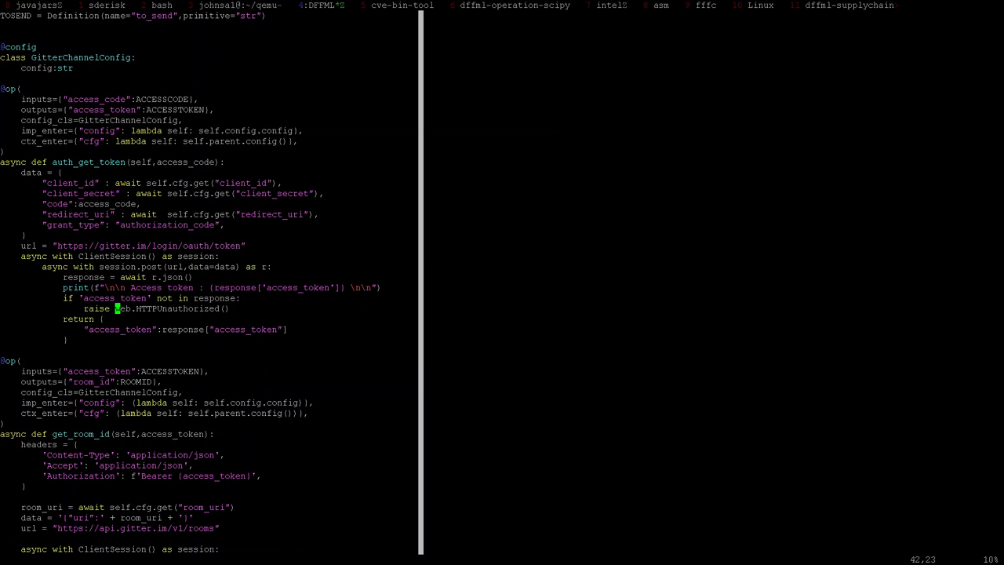
# Step: Read through get_room_id and the inputs, outputs and config of the operation decorator above stream_chat
pyautogui.press('j')
pyautogui.press('j')
pyautogui.press('j')
pyautogui.press('j')
pyautogui.press('j')
pyautogui.press('j')
pyautogui.press('j')
pyautogui.press('j')
pyautogui.press('j')
pyautogui.press('j')
pyautogui.press('j')
pyautogui.press('j')
pyautogui.press('j')
pyautogui.press('j')
pyautogui.press('j')
pyautogui.press('j')
pyautogui.press('j')
pyautogui.press('j')
pyautogui.press('j')
pyautogui.press('j')
pyautogui.press('j')
pyautogui.press('j')
pyautogui.press('j')
pyautogui.press('j')
pyautogui.press('j')
pyautogui.press('j')
pyautogui.press('j')
pyautogui.press('j')
pyautogui.press('j')
pyautogui.press('j')
pyautogui.press('j')
pyautogui.press('j')
pyautogui.press('j')
pyautogui.press('j')
pyautogui.press('j')
pyautogui.press('j')
pyautogui.press('j')
pyautogui.press('j')
pyautogui.press('j')
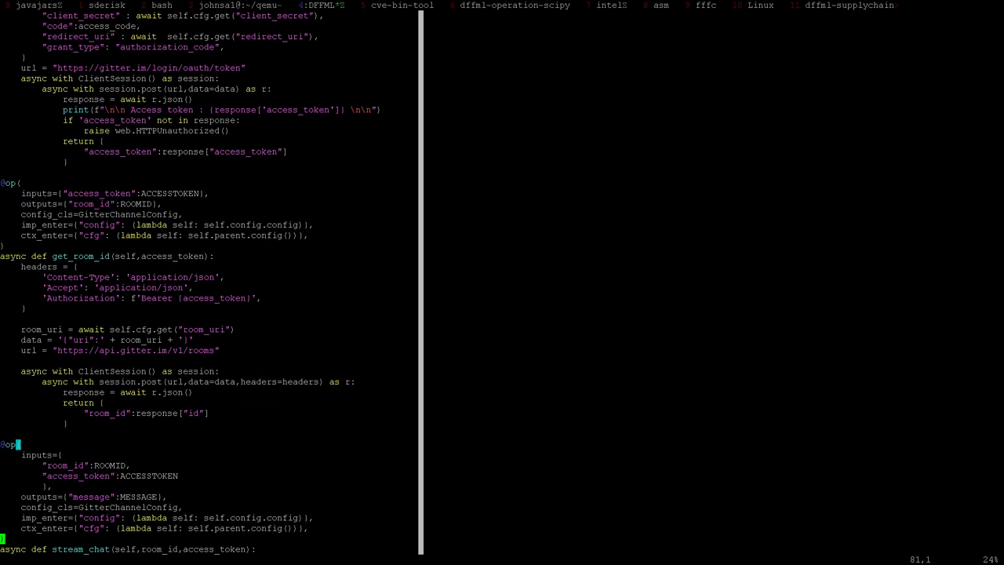
# Step: Return to the blank line above auth_get_token's operation decorator, re-examining get_room_id and auth_get_token on the way
pyautogui.press('k')
pyautogui.press('k')
pyautogui.press('k')
pyautogui.press('k')
pyautogui.press('k')
pyautogui.press('k')
pyautogui.press('k')
pyautogui.press('k')
pyautogui.press('k')
pyautogui.press('k')
pyautogui.press('k')
pyautogui.press('k')
pyautogui.press('k')
pyautogui.press('k')
pyautogui.press('k')
pyautogui.press('k')
pyautogui.press('k')
pyautogui.press('k')
pyautogui.press('k')
pyautogui.press('k')
pyautogui.press('k')
pyautogui.press('k')
pyautogui.press('k')
pyautogui.press('k')
pyautogui.press('k')
pyautogui.press('k')
pyautogui.press('k')
pyautogui.press('k')
pyautogui.press('k')
pyautogui.press('k')
pyautogui.press('k')
pyautogui.press('k')
pyautogui.press('k')
pyautogui.press('k')
pyautogui.press('k')
pyautogui.press('k')
pyautogui.press('k')
pyautogui.press('k')
pyautogui.press('k')
pyautogui.press('k')
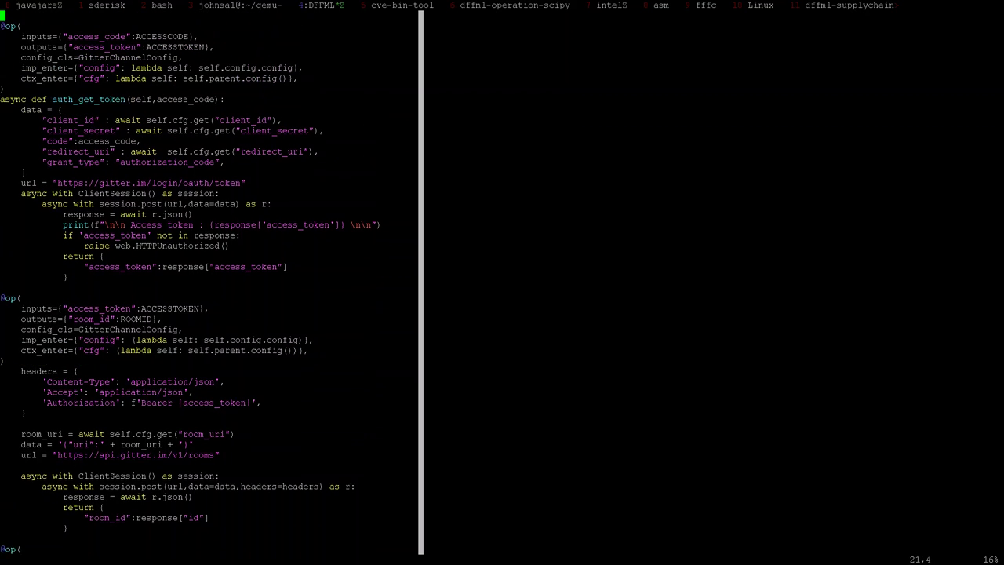
pyautogui.press('P')
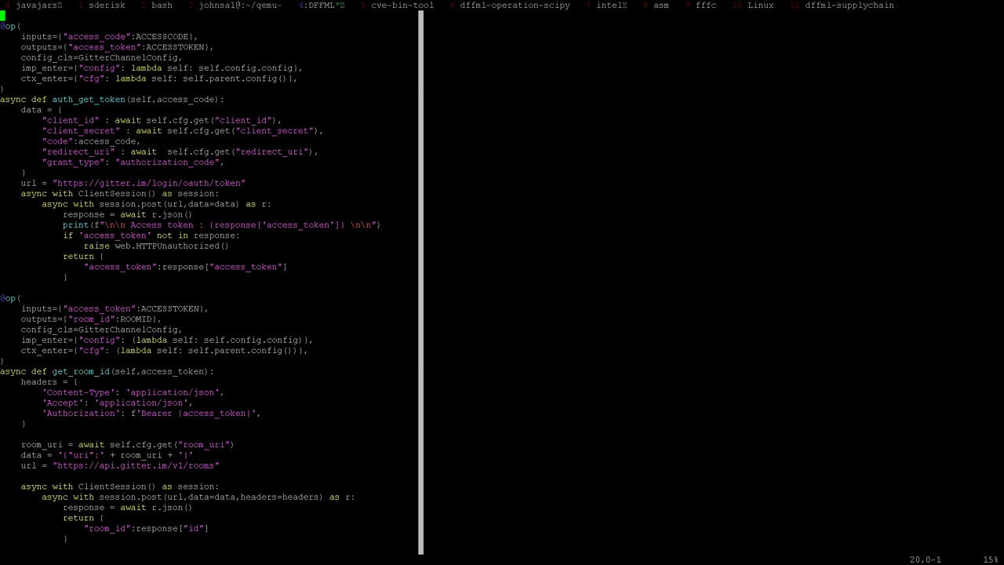
# Step: Read down through auth_get_token and get_room_id to the config entries of the operation decorator above stream_chat
pyautogui.press('j')
pyautogui.press('j')
pyautogui.press('j')
pyautogui.press('j')
pyautogui.press('j')
pyautogui.press('j')
pyautogui.press('j')
pyautogui.press('j')
pyautogui.press('j')
pyautogui.press('j')
pyautogui.press('j')
pyautogui.press('j')
pyautogui.press('j')
pyautogui.press('j')
pyautogui.press('j')
pyautogui.press('j')
pyautogui.press('j')
pyautogui.press('j')
pyautogui.press('j')
pyautogui.press('j')
pyautogui.press('j')
pyautogui.press('j')
pyautogui.press('j')
pyautogui.press('j')
pyautogui.press('j')
pyautogui.press('j')
pyautogui.press('j')
pyautogui.press('j')
pyautogui.press('j')
pyautogui.press('j')
pyautogui.press('j')
pyautogui.press('j')
pyautogui.press('j')
pyautogui.press('j')
pyautogui.press('j')
pyautogui.press('j')
pyautogui.press('j')
pyautogui.press('j')
pyautogui.press('j')
pyautogui.press('j')
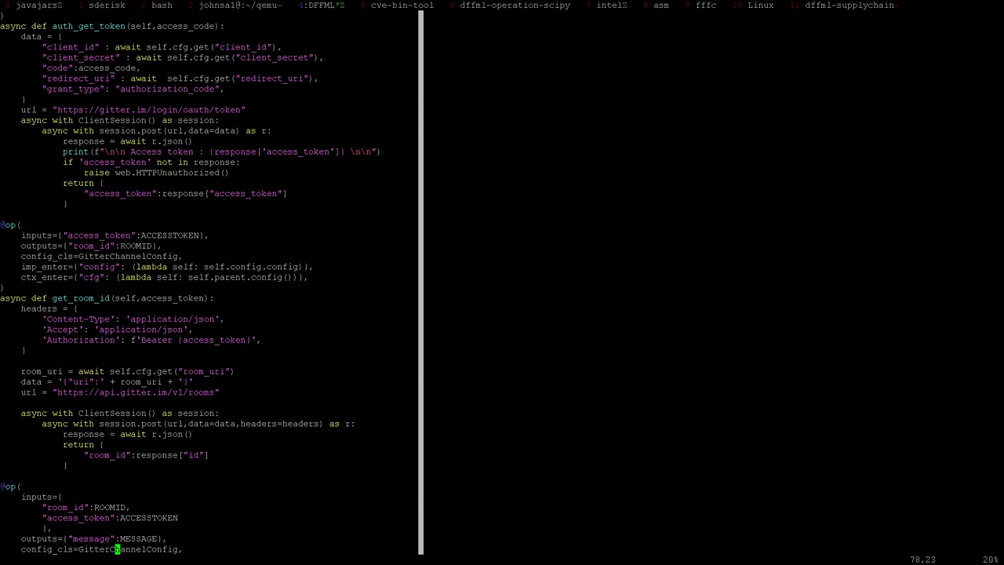
pyautogui.press('j')
pyautogui.press('j')
pyautogui.press('j')
pyautogui.press('j')
pyautogui.press('j')
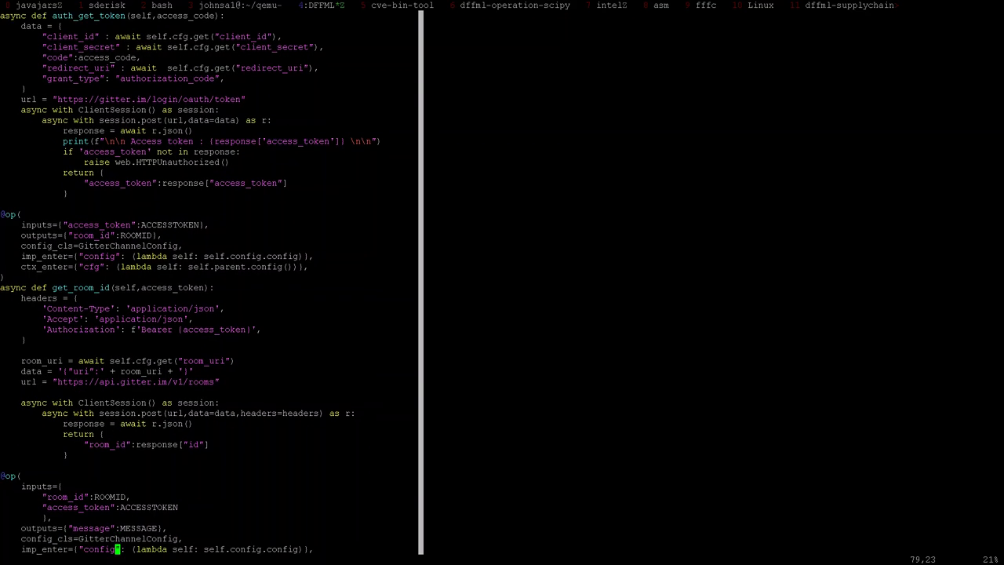
# Step: Read through stream_chat from its headers and keep-alive timeout past the message yield to the following operation decorator
pyautogui.press('j')
pyautogui.press('j')
pyautogui.press('j')
pyautogui.press('j')
pyautogui.press('j')
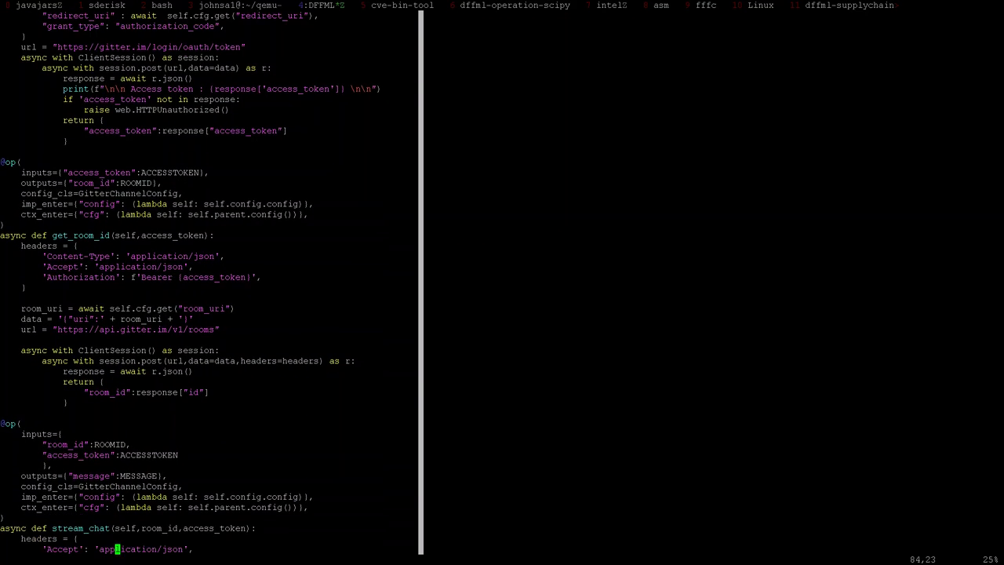
pyautogui.press('j')
pyautogui.press('j')
pyautogui.press('j')
pyautogui.press('j')
pyautogui.press('j')
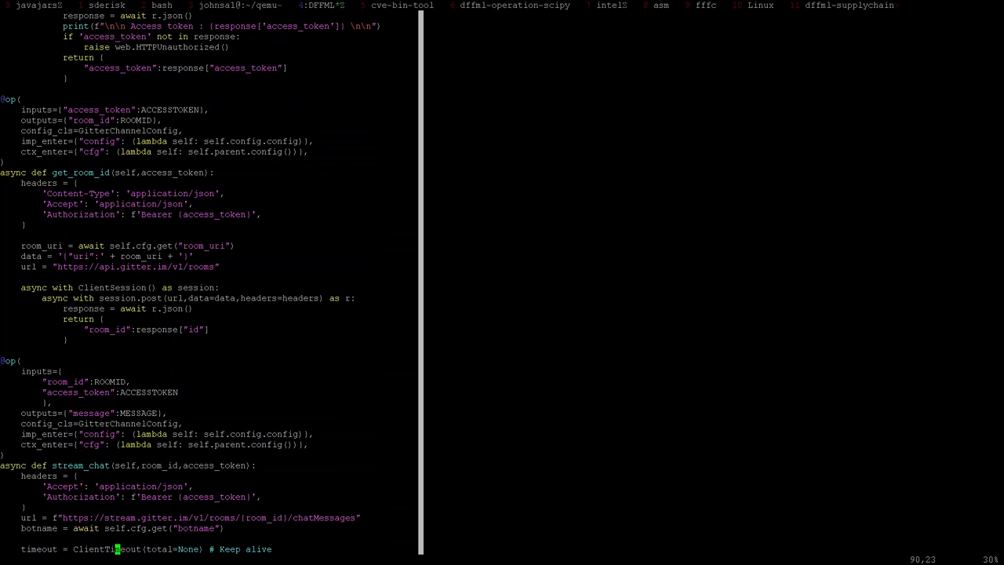
pyautogui.press('j')
pyautogui.press('j')
pyautogui.press('j')
pyautogui.press('j')
pyautogui.press('j')
pyautogui.press('j')
pyautogui.press('j')
pyautogui.press('j')
pyautogui.press('j')
pyautogui.press('j')
pyautogui.press('j')
pyautogui.press('j')
pyautogui.press('j')
pyautogui.press('j')
pyautogui.press('j')
pyautogui.press('j')
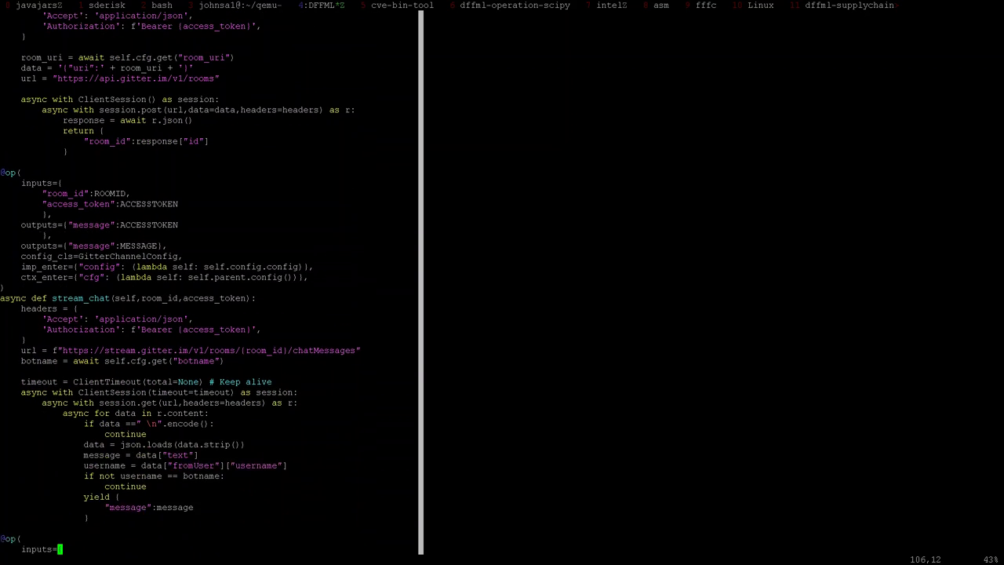
# Step: Go back up to stream_chat's headers and examine the streaming URL for the room's chat messages
pyautogui.press('k')
pyautogui.press('k')
pyautogui.press('k')
pyautogui.press('k')
pyautogui.press('k')
pyautogui.press('k')
pyautogui.press('k')
pyautogui.press('k')
pyautogui.press('k')
pyautogui.press('k')
pyautogui.press('k')
pyautogui.press('k')
pyautogui.press('k')
pyautogui.press('k')
pyautogui.press('k')
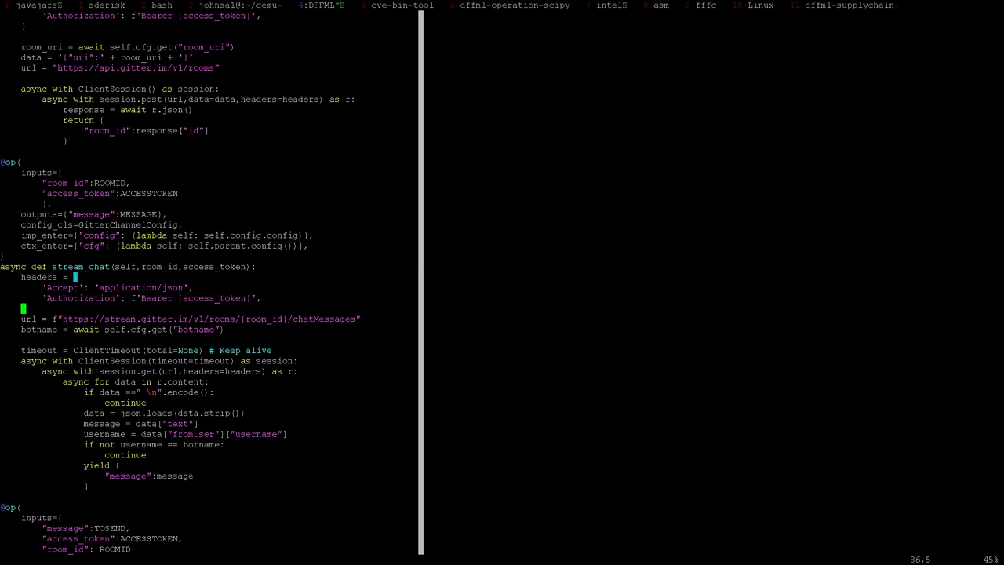
pyautogui.press('j')
pyautogui.press('l')
pyautogui.press('l')
pyautogui.press('l')
pyautogui.press('l')
pyautogui.press('l')
pyautogui.press('l')
pyautogui.press('l')
pyautogui.press('l')
pyautogui.press('l')
pyautogui.press('l')
pyautogui.press('l')
pyautogui.press('l')
pyautogui.press('l')
pyautogui.press('l')
pyautogui.press('l')
pyautogui.press('l')
pyautogui.press('l')
pyautogui.press('l')
pyautogui.press('l')
pyautogui.press('l')
pyautogui.press('l')
pyautogui.press('h')
pyautogui.press('h')
pyautogui.press('k')
pyautogui.press('k')
# Step: Read on through the rest of stream_chat and send_message to the JSON data parsing in interpret_message
pyautogui.press('j')
pyautogui.press('j')
pyautogui.press('j')
pyautogui.press('j')
pyautogui.press('j')
pyautogui.press('j')
pyautogui.press('j')
pyautogui.press('j')
pyautogui.press('j')
pyautogui.press('j')
pyautogui.press('j')
pyautogui.press('j')
pyautogui.press('j')
pyautogui.press('j')
pyautogui.press('j')
pyautogui.press('j')
pyautogui.press('j')
pyautogui.press('j')
pyautogui.press('j')
pyautogui.press('j')
pyautogui.press('j')
pyautogui.press('j')
pyautogui.press('j')
pyautogui.press('j')
pyautogui.press('j')
pyautogui.press('j')
pyautogui.press('j')
pyautogui.press('j')
pyautogui.press('j')
pyautogui.press('j')
pyautogui.press('j')
pyautogui.press('j')
pyautogui.press('j')
pyautogui.press('j')
pyautogui.press('j')
pyautogui.press('j')
pyautogui.press('j')
pyautogui.press('j')
pyautogui.press('j')
pyautogui.press('j')
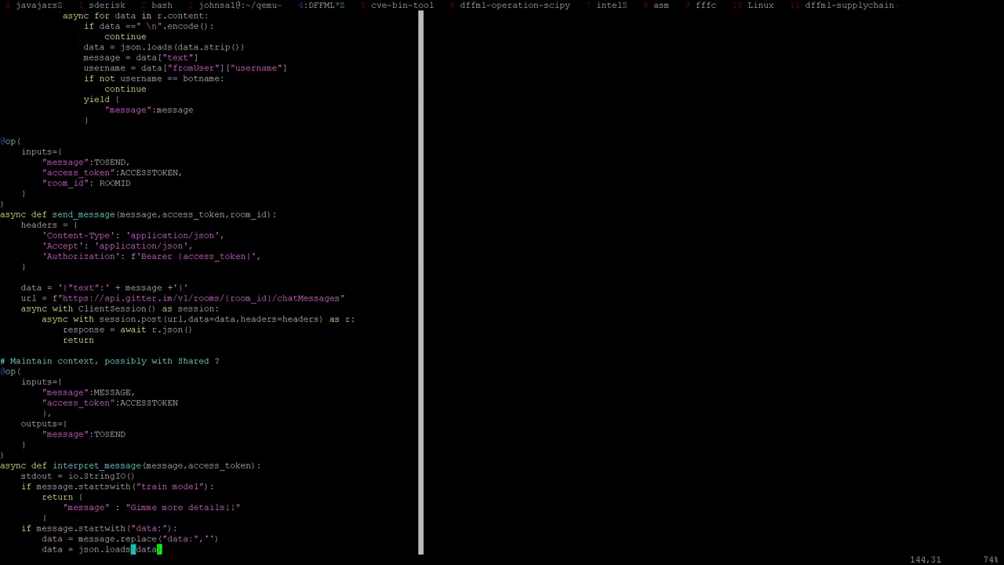
# Step: Examine interpret_message's model training branch, from the model check through the CLI train call to the returned stdout message
pyautogui.press('j')
pyautogui.press('j')
pyautogui.press('j')
pyautogui.press('j')
pyautogui.press('j')
pyautogui.press('j')
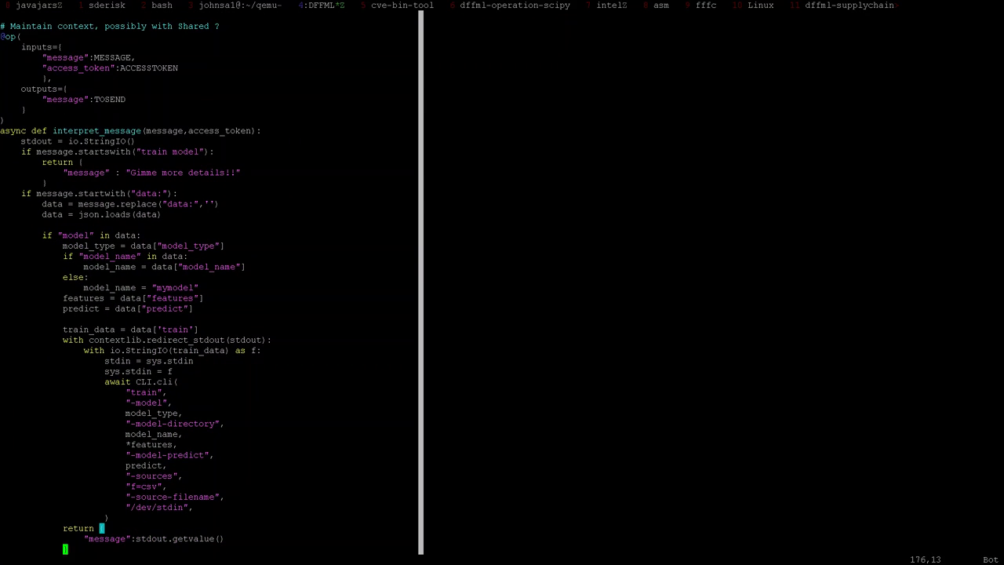
# Step: Go back through interpret_message from its returned stdout message up to the send_message operation
pyautogui.press('$')
pyautogui.press('k')
pyautogui.press('k')
pyautogui.press('k')
pyautogui.press('k')
pyautogui.press('k')
pyautogui.press('k')
pyautogui.press('k')
pyautogui.press('k')
pyautogui.press('k')
pyautogui.press('k')
pyautogui.press('k')
pyautogui.press('k')
pyautogui.press('k')
pyautogui.press('k')
pyautogui.press('k')
pyautogui.press('k')
pyautogui.press('k')
pyautogui.press('k')
pyautogui.press('k')
pyautogui.press('k')
pyautogui.press('k')
pyautogui.press('k')
pyautogui.press('k')
pyautogui.press('k')
pyautogui.press('k')
pyautogui.press('k')
pyautogui.press('k')
pyautogui.press('k')
pyautogui.press('k')
pyautogui.press('k')
pyautogui.press('k')
pyautogui.press('k')
pyautogui.press('k')
pyautogui.press('k')
pyautogui.press('k')
pyautogui.press('k')
pyautogui.press('k')
pyautogui.press('k')
pyautogui.press('k')
pyautogui.press('k')
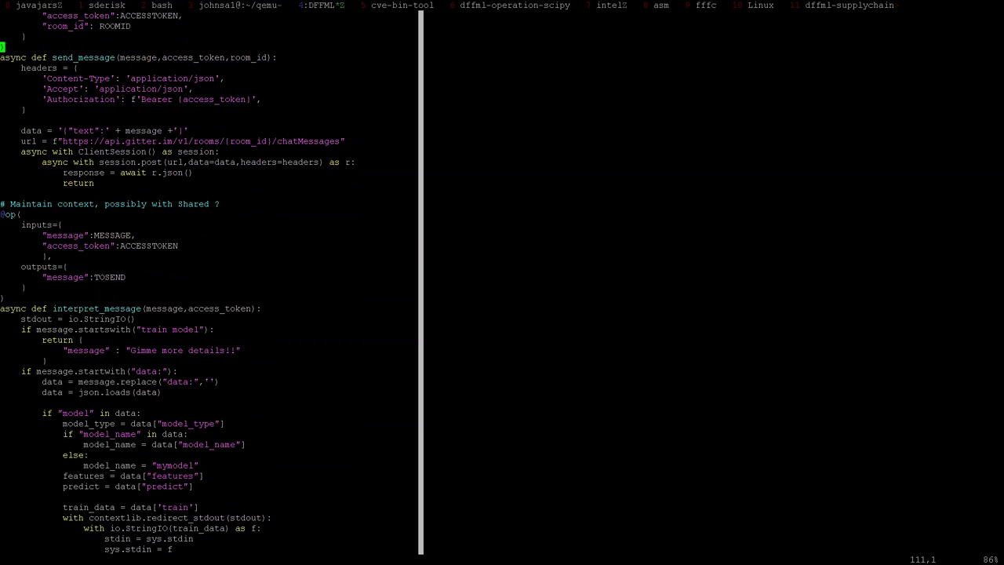
# Step: Look over send_message and the start of interpret_message again, returning up to stream_chat's headers
pyautogui.press('j')
pyautogui.press('j')
pyautogui.press('j')
pyautogui.press('j')
pyautogui.press('j')
pyautogui.press('j')
pyautogui.press('j')
pyautogui.press('j')
pyautogui.press('j')
pyautogui.press('j')
pyautogui.press('j')
pyautogui.press('j')
pyautogui.press('j')
pyautogui.press('j')
pyautogui.press('j')
pyautogui.press('j')
pyautogui.press('j')
pyautogui.press('j')
pyautogui.press('j')
pyautogui.press('j')
pyautogui.press('k')
pyautogui.press('k')
pyautogui.press('k')
pyautogui.press('k')
pyautogui.press('k')
pyautogui.press('k')
pyautogui.press('k')
pyautogui.press('k')
pyautogui.press('k')
pyautogui.press('k')
pyautogui.press('k')
pyautogui.press('k')
pyautogui.press('k')
pyautogui.press('k')
pyautogui.press('k')
pyautogui.press('k')
pyautogui.press('k')
pyautogui.press('k')
pyautogui.press('k')
pyautogui.press('k')
pyautogui.press('k')
pyautogui.press('k')
pyautogui.press('k')
pyautogui.press('k')
pyautogui.press('k')
pyautogui.press('k')
pyautogui.press('k')
pyautogui.press('k')
pyautogui.press('k')
pyautogui.press('k')
pyautogui.press('k')
pyautogui.press('k')
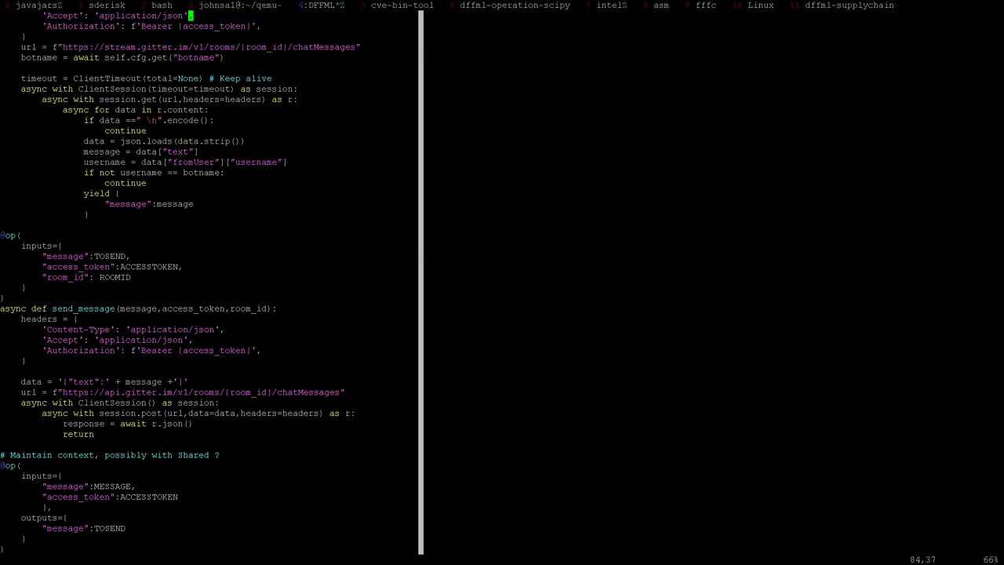
# Step: Examine stream_chat's operation decorator with its inputs, outputs and config context, continuing up to get_room_id's room request
pyautogui.press('k')
pyautogui.press('k')
pyautogui.press('k')
pyautogui.press('k')
pyautogui.press('k')
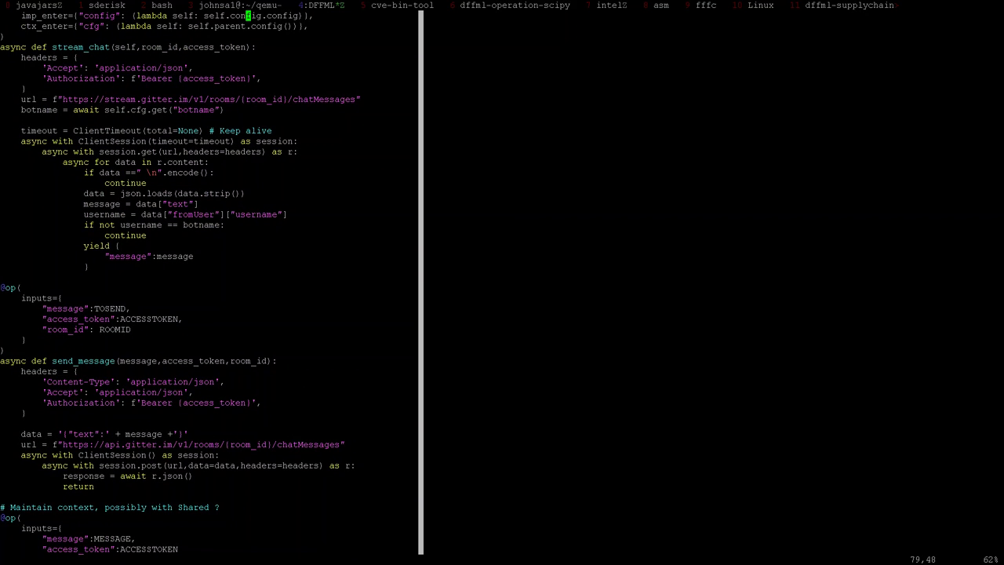
pyautogui.press('k')
pyautogui.press('k')
pyautogui.press('k')
pyautogui.press('k')
pyautogui.press('k')
pyautogui.press('k')
pyautogui.press('k')
pyautogui.press('k')
pyautogui.press('k')
pyautogui.press('k')
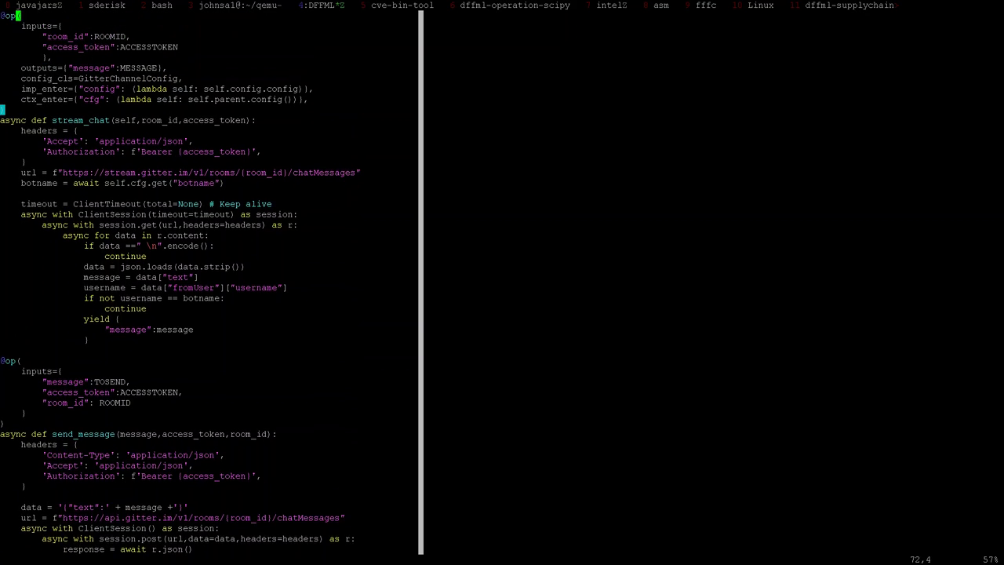
pyautogui.press('k')
pyautogui.press('k')
pyautogui.press('k')
pyautogui.press('k')
pyautogui.press('k')
pyautogui.press('k')
pyautogui.press('k')
pyautogui.press('k')
pyautogui.press('k')
pyautogui.press('k')
pyautogui.press('k')
pyautogui.press('k')
pyautogui.press('k')
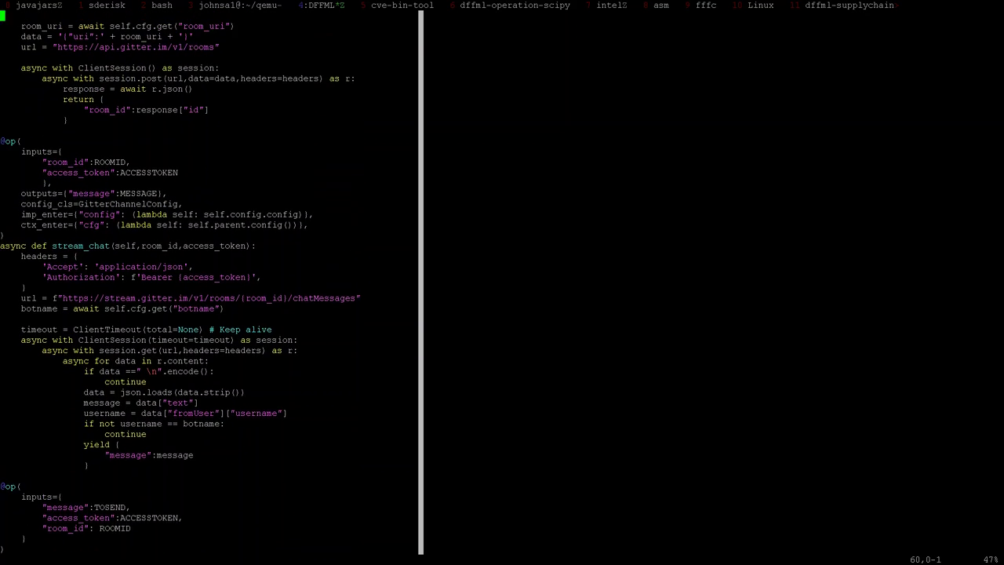
# Step: Review the get_room_id operation from its room request up through its headers and decorator
pyautogui.press('k')
pyautogui.press('k')
pyautogui.press('k')
pyautogui.press('k')
pyautogui.press('k')
pyautogui.press('k')
pyautogui.press('k')
pyautogui.press('k')
pyautogui.press('k')
pyautogui.press('k')
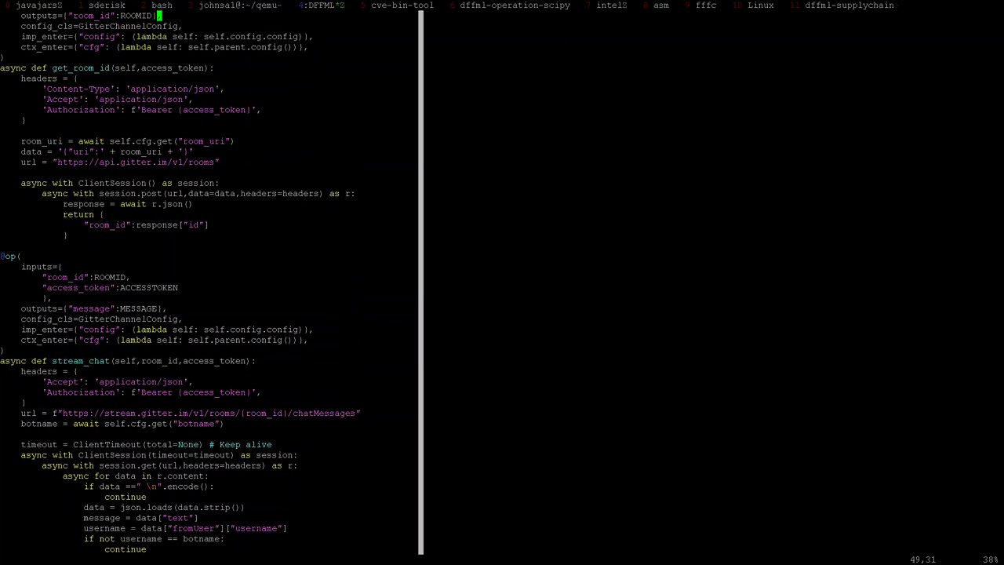
pyautogui.press('k')
pyautogui.press('k')
pyautogui.press('k')
pyautogui.press('k')
pyautogui.press('k')
pyautogui.press('k')
pyautogui.press('k')
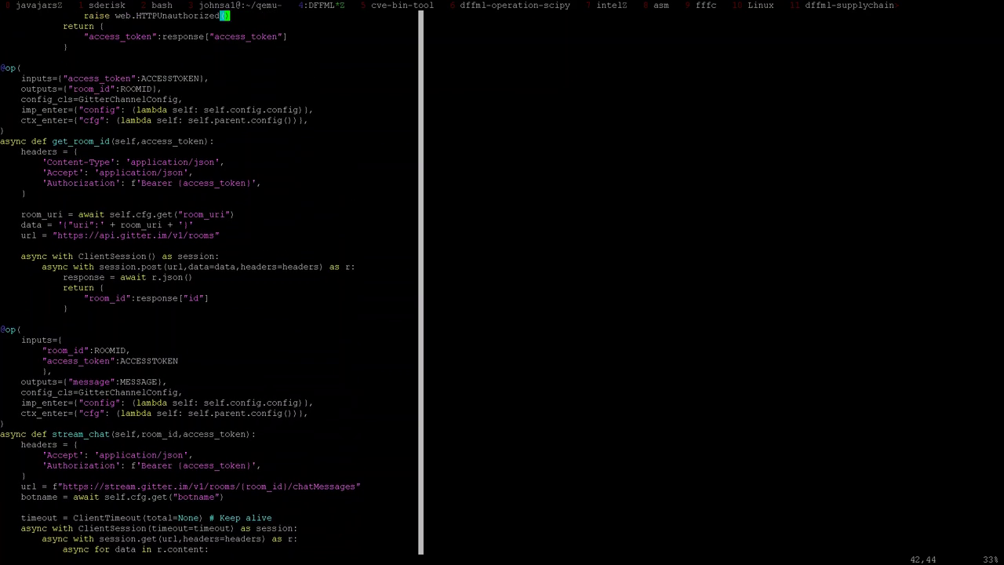
# Step: Review the auth_get_token operation, including its token request and decorator, up to the GitterChannelConfig class
pyautogui.press('k')
pyautogui.press('k')
pyautogui.press('k')
pyautogui.press('k')
pyautogui.press('k')
pyautogui.press('k')
pyautogui.press('k')
pyautogui.press('k')
pyautogui.press('k')
pyautogui.press('k')
pyautogui.press('k')
pyautogui.press('k')
pyautogui.press('k')
pyautogui.press('k')
pyautogui.press('k')
pyautogui.press('k')
pyautogui.press('k')
pyautogui.press('k')
pyautogui.press('k')
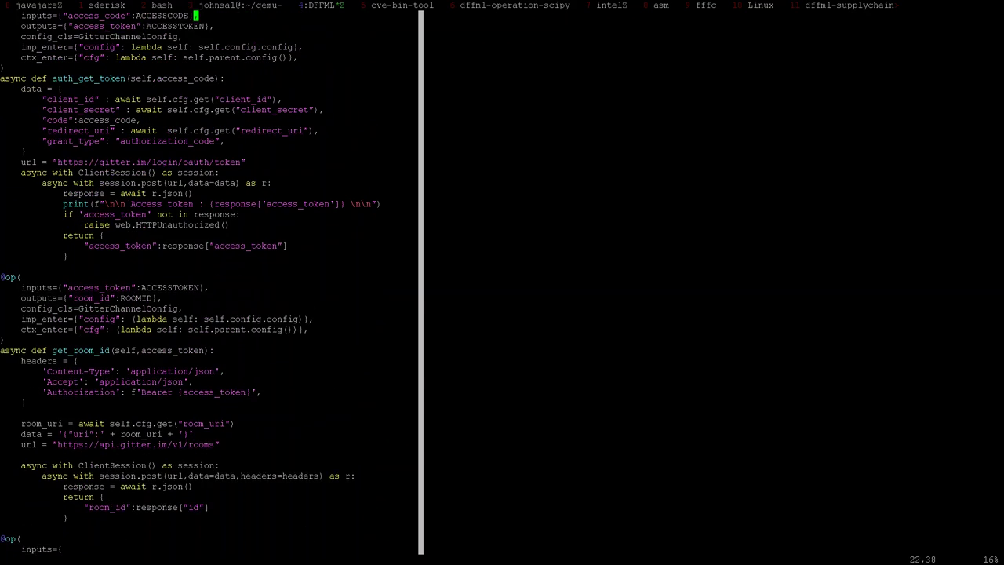
pyautogui.press('k')
pyautogui.press('k')
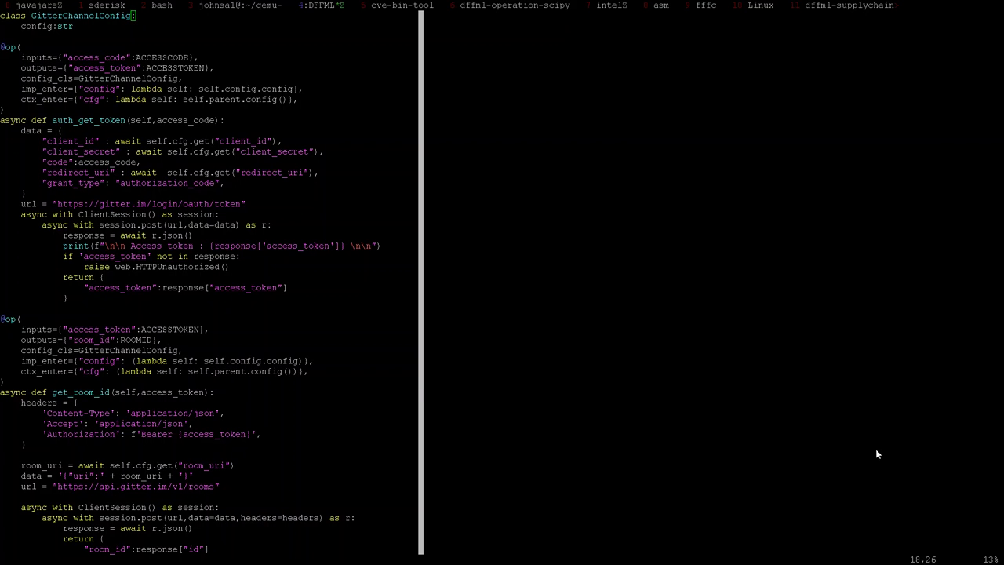
# Step: Switch to the DFFML Weekly Sync Meeting Minutes document in the browser
pyautogui.hotkey('alt', 'Tab')
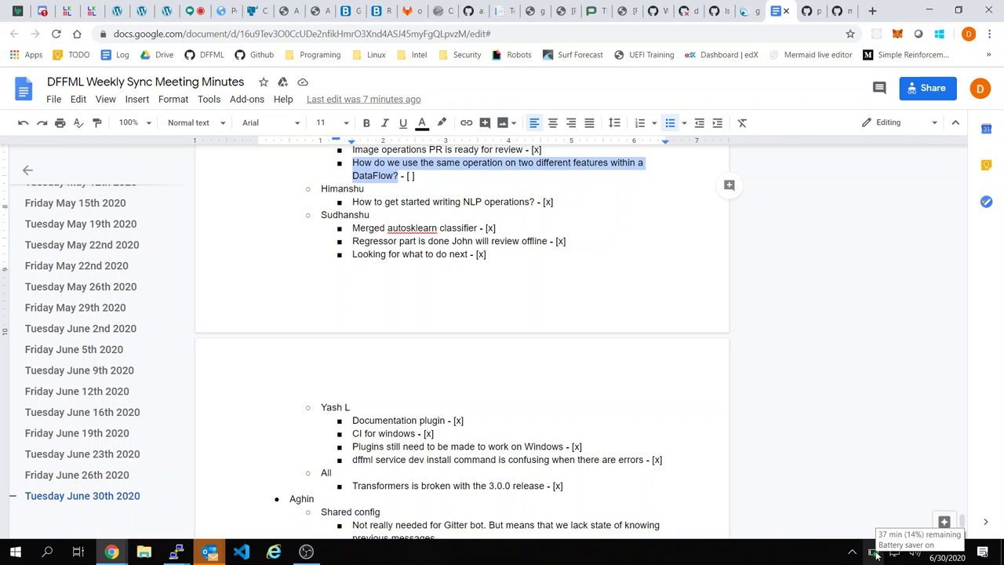
# Step: Switch to the terminal editor and review the operations file from the GitterChannelConfig class up through the Definition declarations and imports
pyautogui.hotkey('alt', 'Tab')
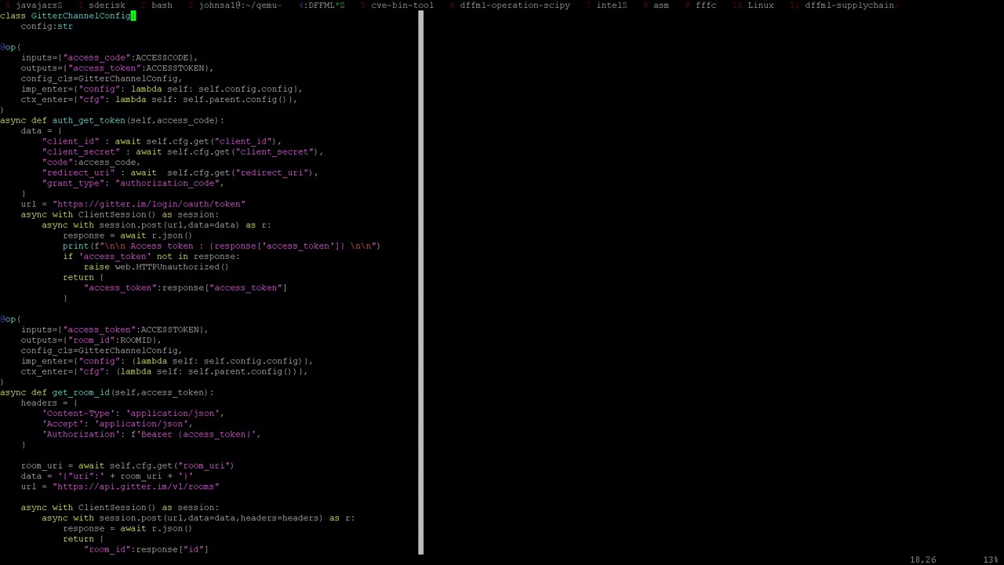
pyautogui.press('k')
pyautogui.press('k')
pyautogui.press('k')
pyautogui.press('k')
pyautogui.press('k')
pyautogui.press('k')
pyautogui.press('k')
pyautogui.press('k')
pyautogui.press('k')
pyautogui.press('k')
pyautogui.press('k')
pyautogui.press('k')
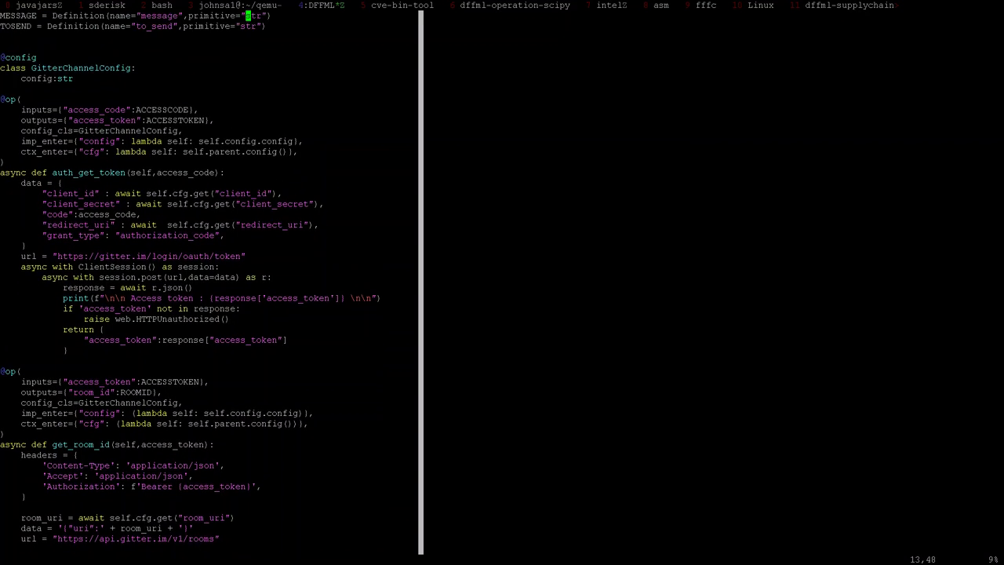
pyautogui.press('k')
pyautogui.press('k')
pyautogui.press('k')
pyautogui.press('k')
pyautogui.press('k')
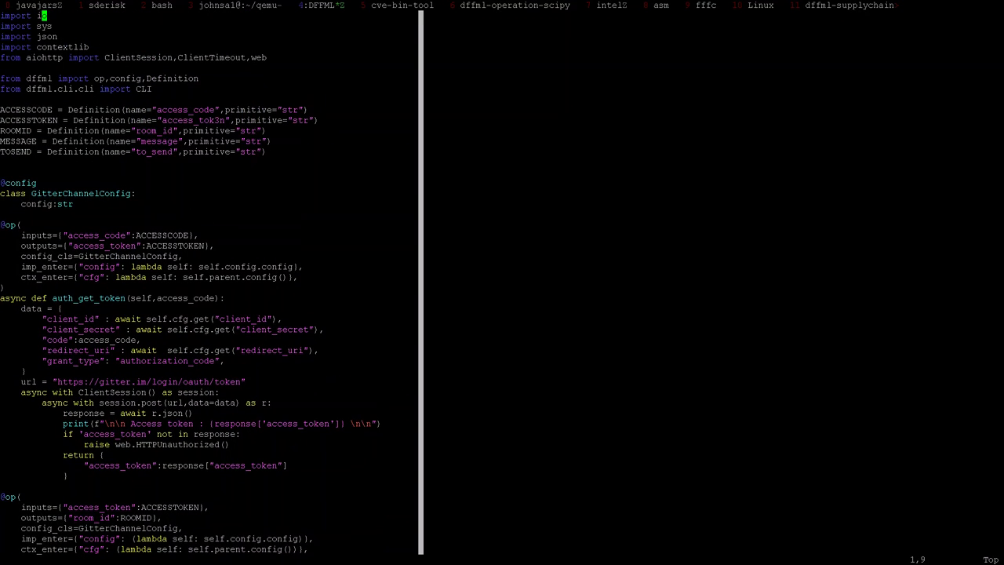
pyautogui.press('j')
pyautogui.press('j')
pyautogui.press('j')
pyautogui.press('j')
pyautogui.press('j')
# Step: Switch to the browser, search the web for "gitter oauth" in a new tab, and open the Gitter Developer Authentication page
pyautogui.hotkey('alt', 'Tab')
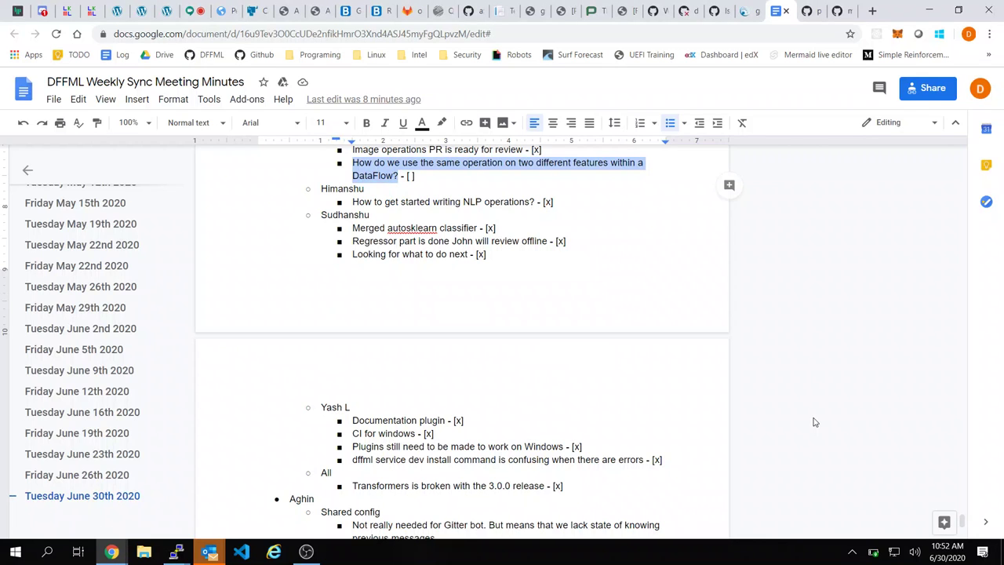
pyautogui.hotkey('ctrl', 't')
pyautogui.write('itt')
pyautogui.press('BackSpace')
pyautogui.press('BackSpace')
pyautogui.press('BackSpace')
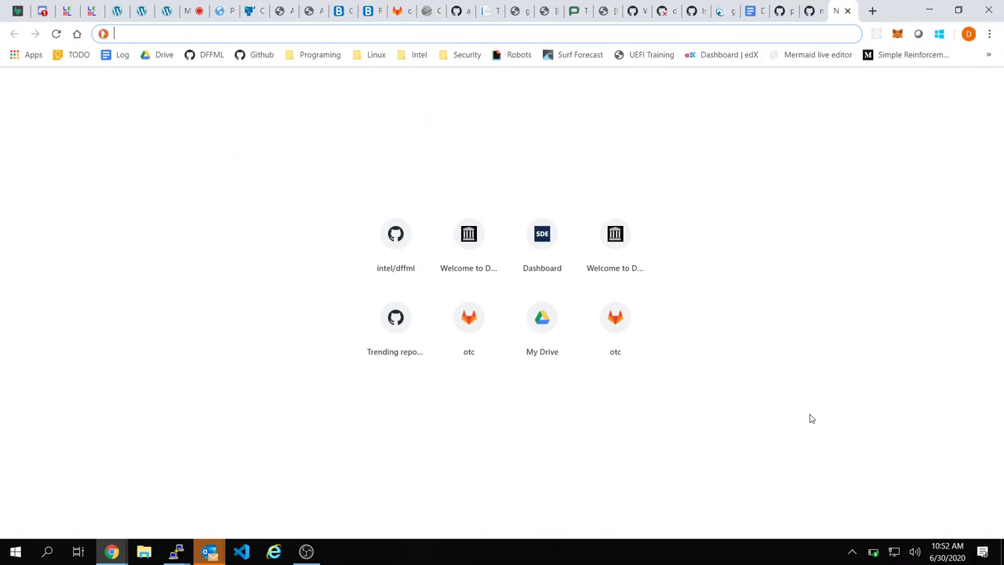
pyautogui.write('gitter oauth')
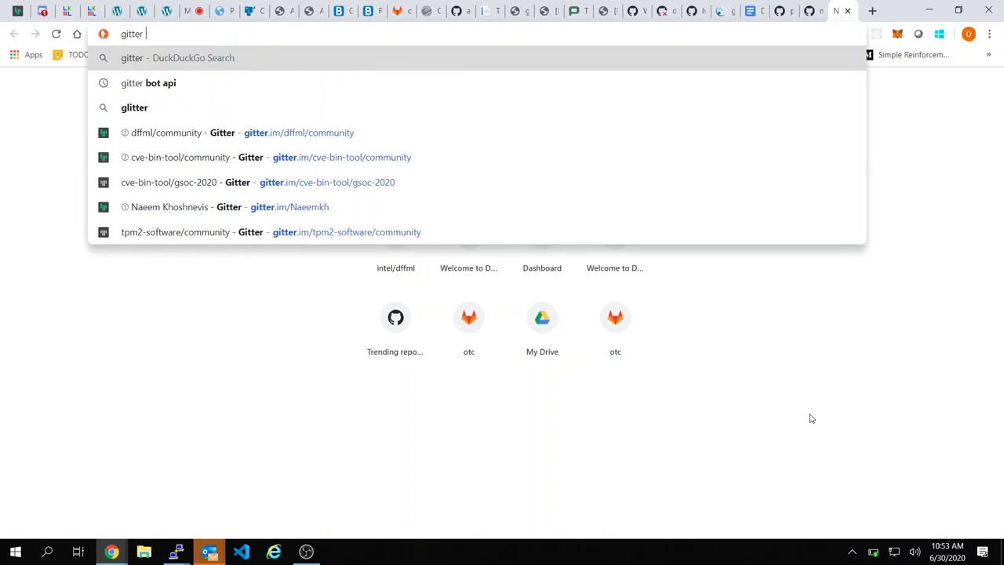
pyautogui.press('Return')
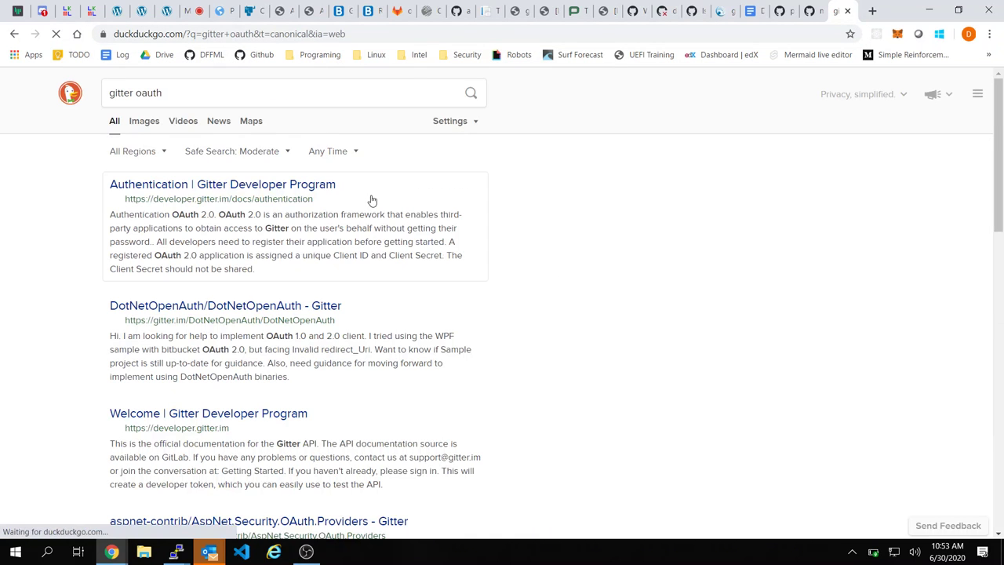
pyautogui.click(235, 187)
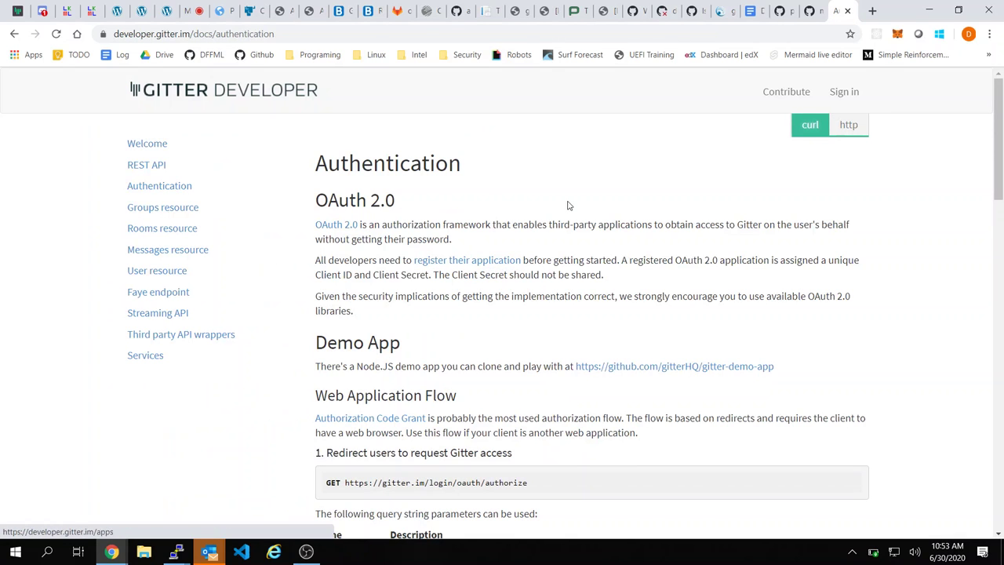
# Step: Read the OAuth 2.0 introduction and the Web Application Flow's authorize request and redirect back to the site
pyautogui.scroll(-1, 568, 204)
pyautogui.scroll(-1, 569, 204)
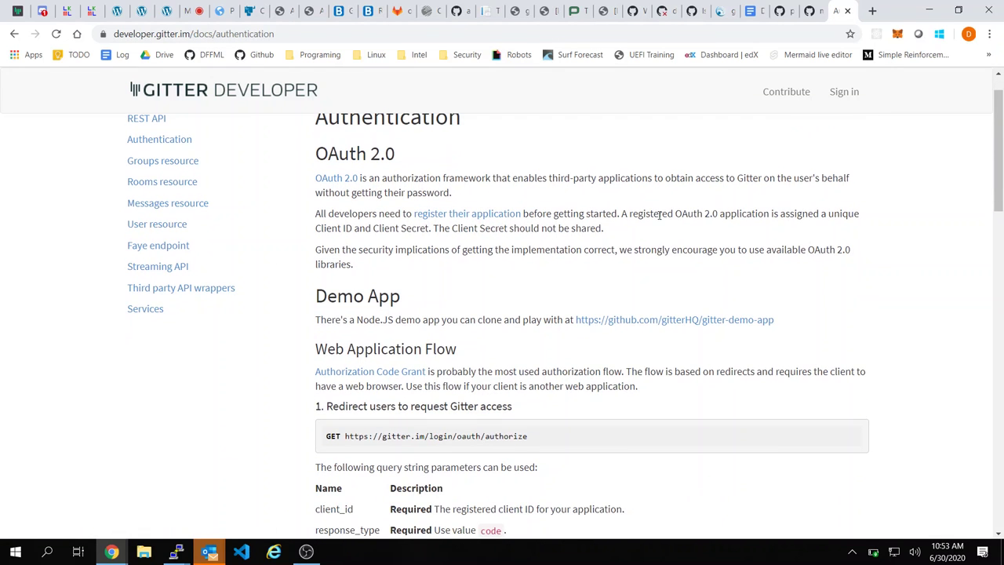
pyautogui.scroll(-3, 422, 277)
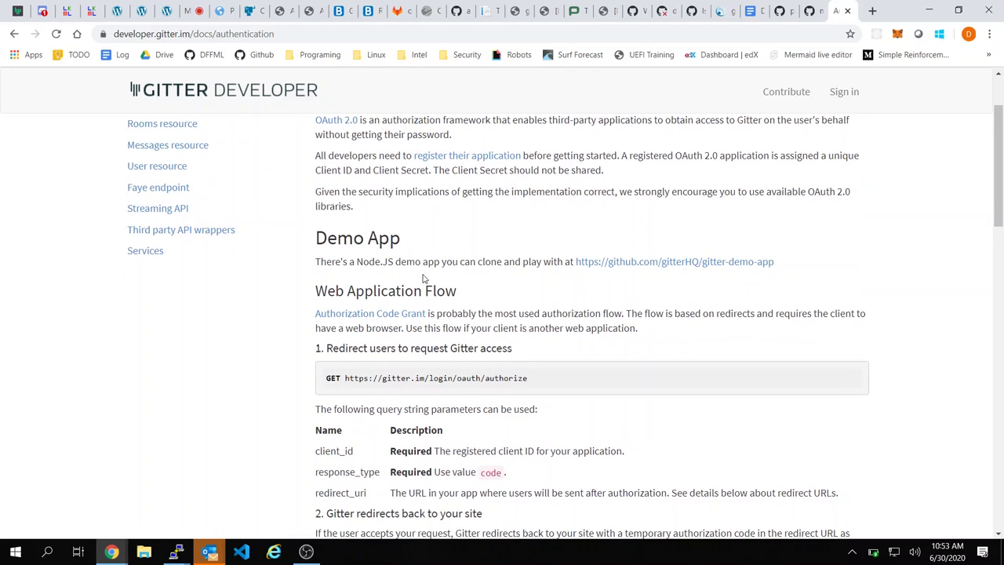
pyautogui.scroll(-2, 553, 256)
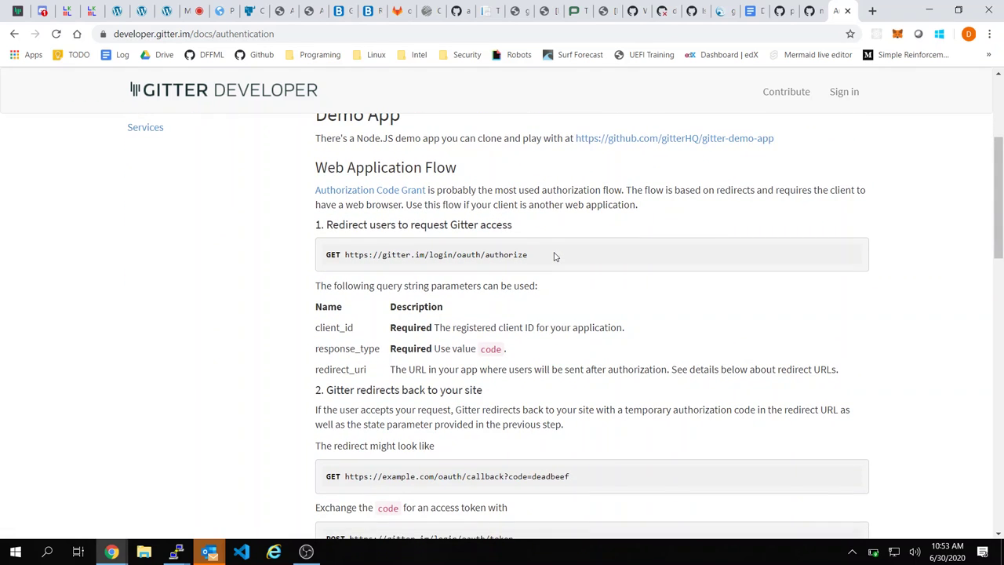
pyautogui.scroll(-1, 553, 256)
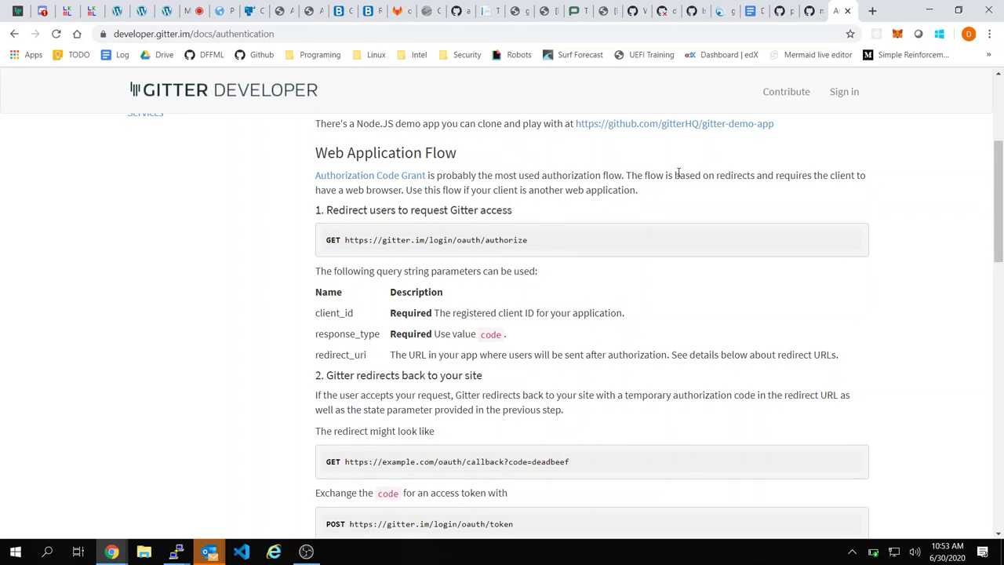
pyautogui.scroll(-1, 643, 207)
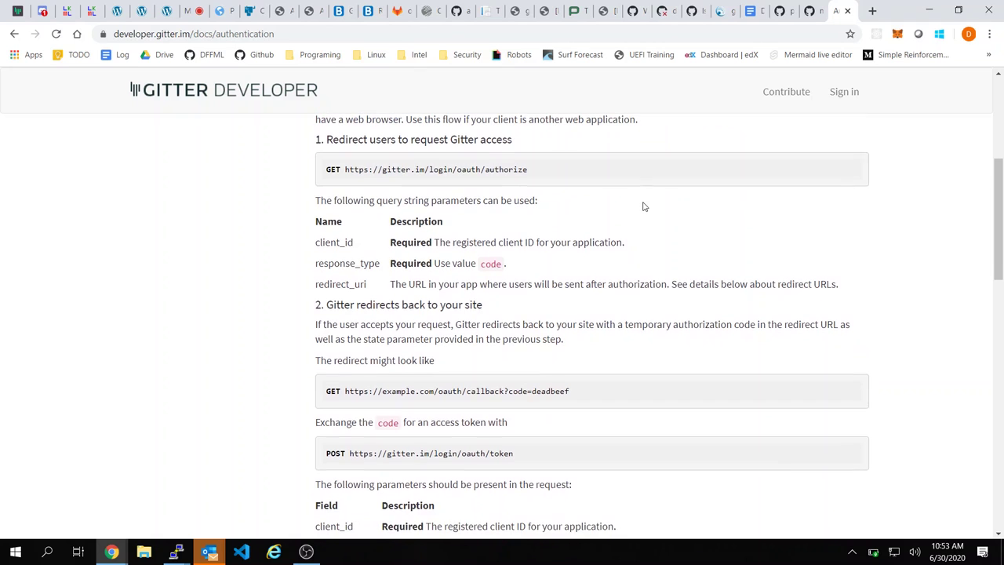
pyautogui.scroll(-1, 643, 206)
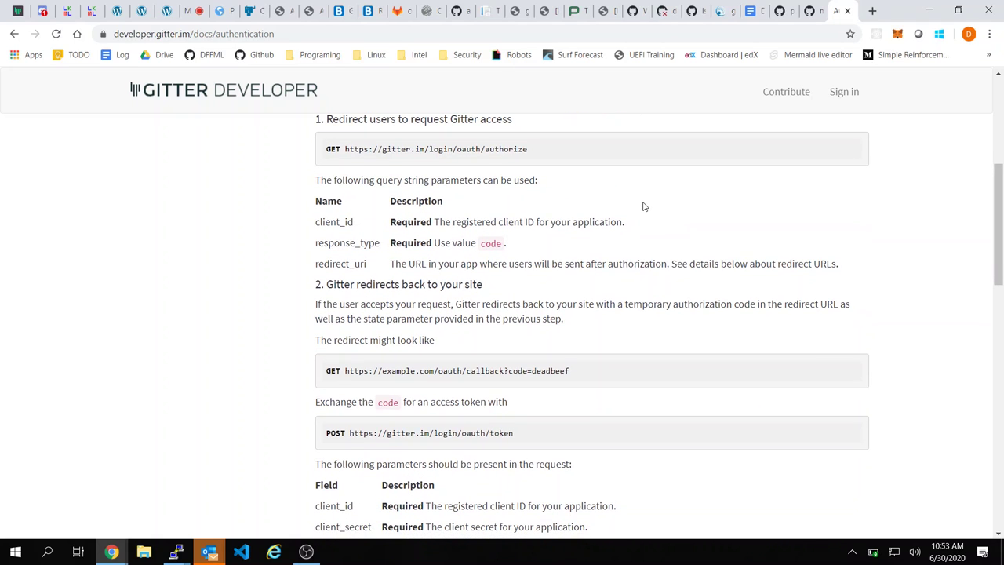
pyautogui.scroll(-2, 643, 206)
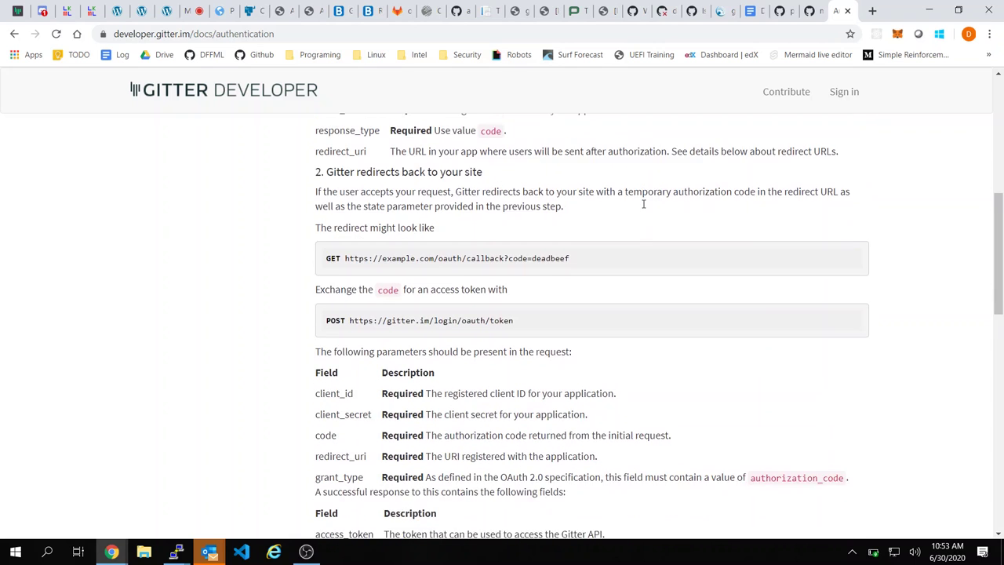
pyautogui.scroll(3, 643, 204)
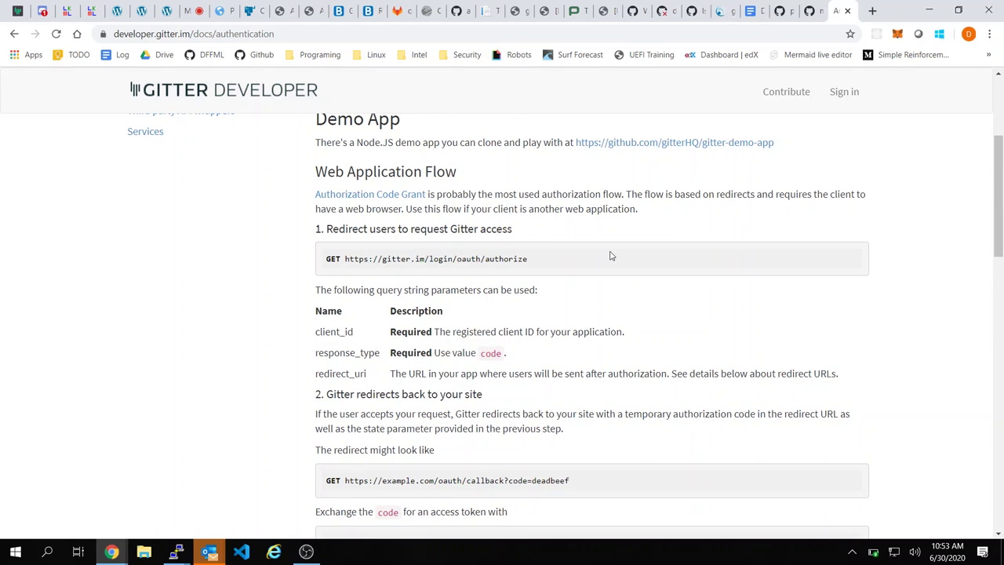
# Step: Read how the code is exchanged for an access token, covering the POST parameters, response fields and curl test command
pyautogui.scroll(-3, 611, 256)
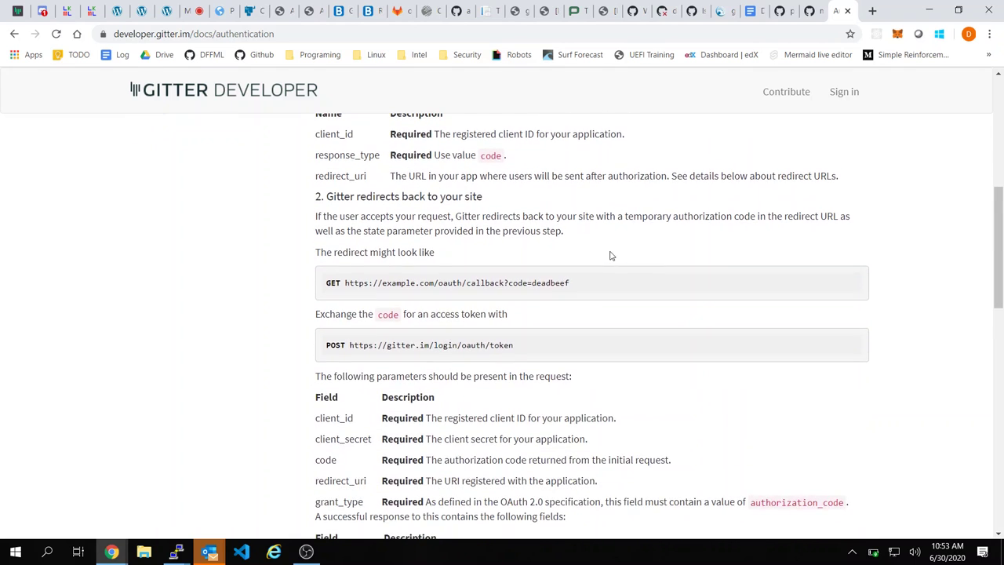
pyautogui.scroll(-2, 611, 255)
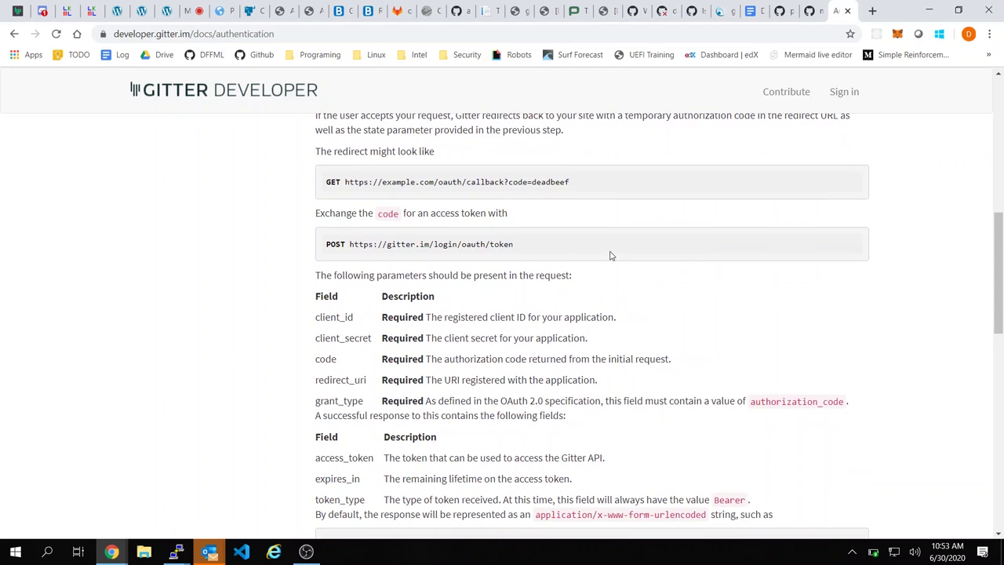
pyautogui.scroll(-1, 610, 255)
pyautogui.scroll(-1, 611, 255)
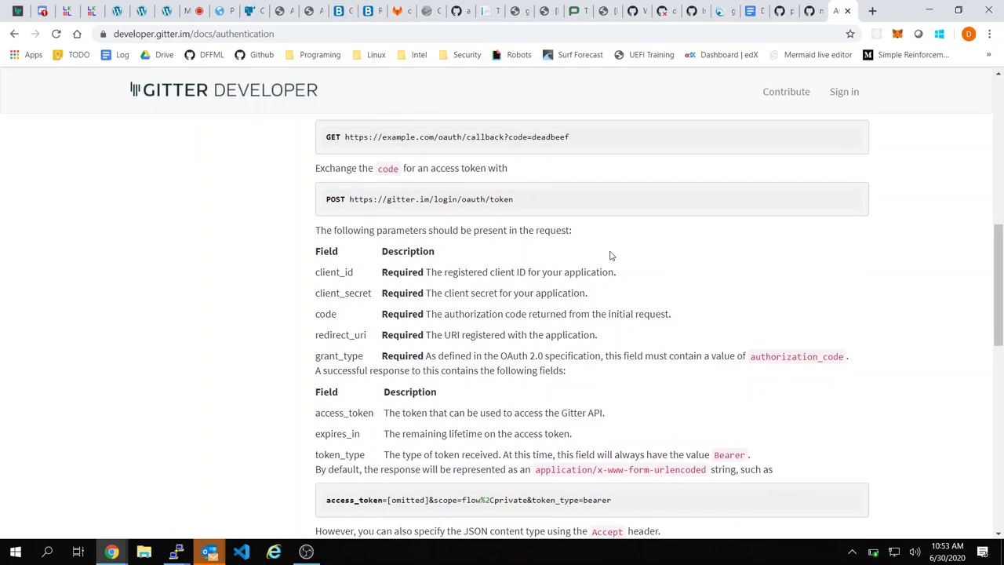
pyautogui.scroll(-1, 611, 256)
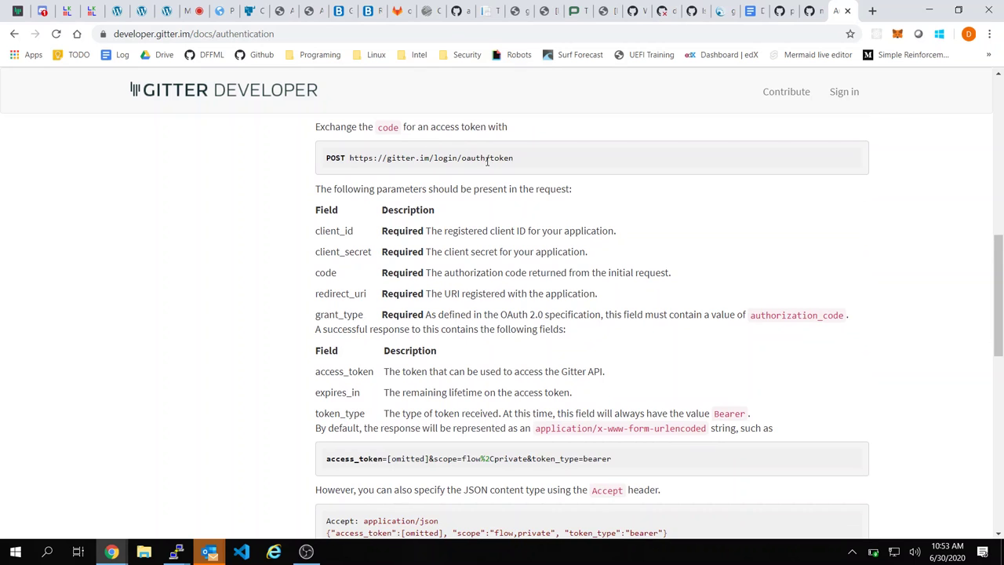
pyautogui.scroll(-4, 486, 161)
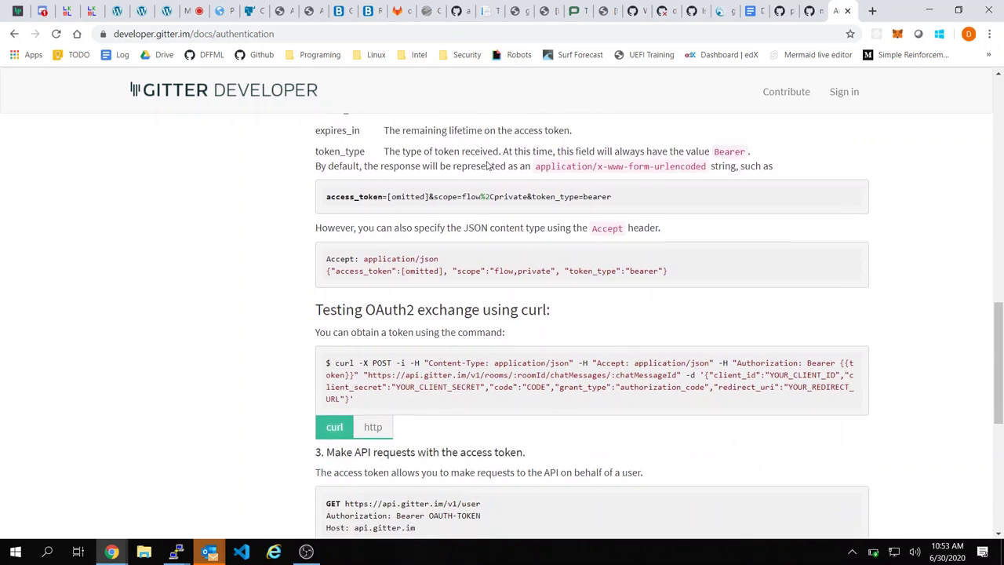
pyautogui.scroll(-2, 486, 164)
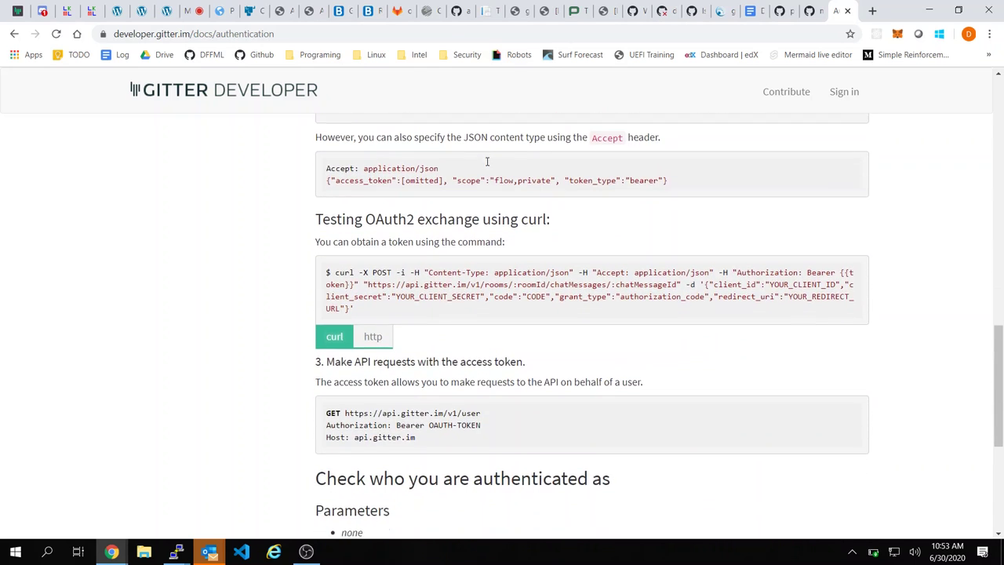
# Step: Compare the http and curl versions of the OAuth2 exchange example, and skim the remaining section on checking the authenticated user
pyautogui.click(375, 334)
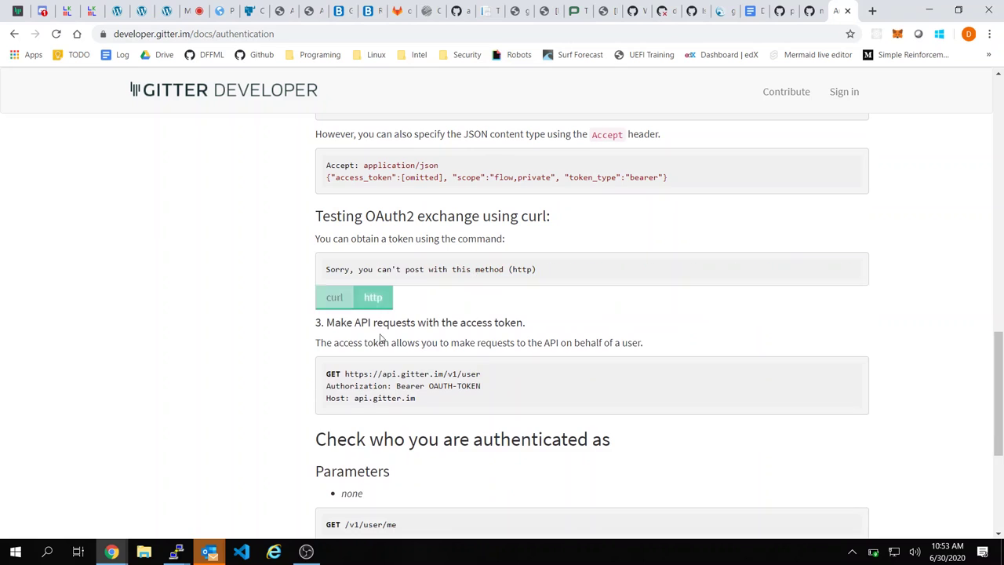
pyautogui.click(335, 299)
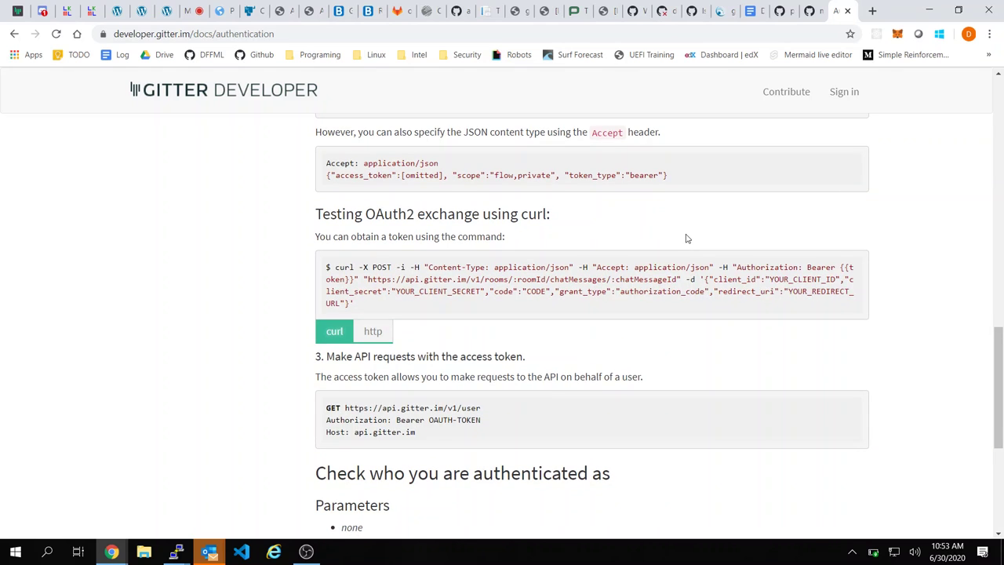
pyautogui.scroll(-1, 686, 238)
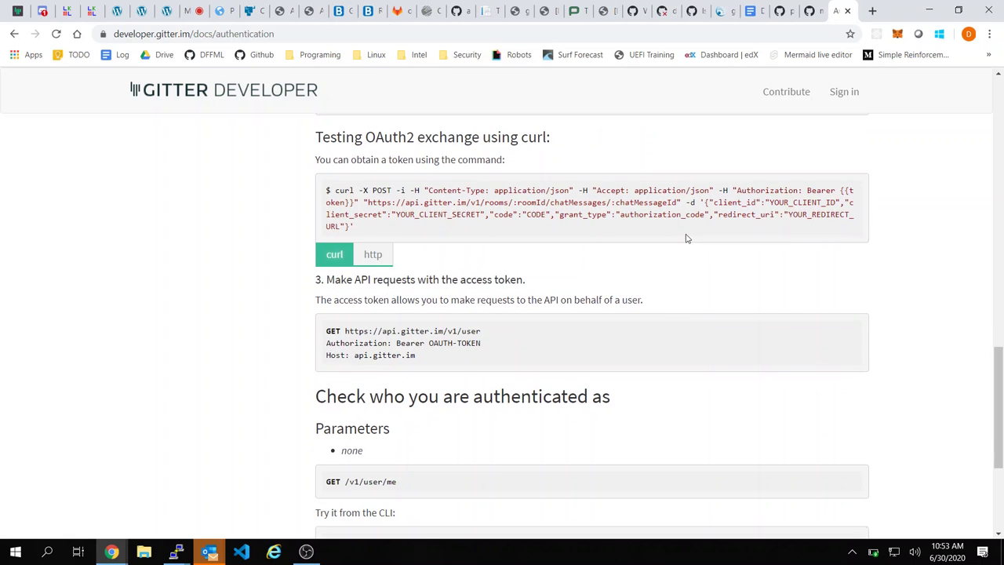
pyautogui.scroll(-3, 686, 238)
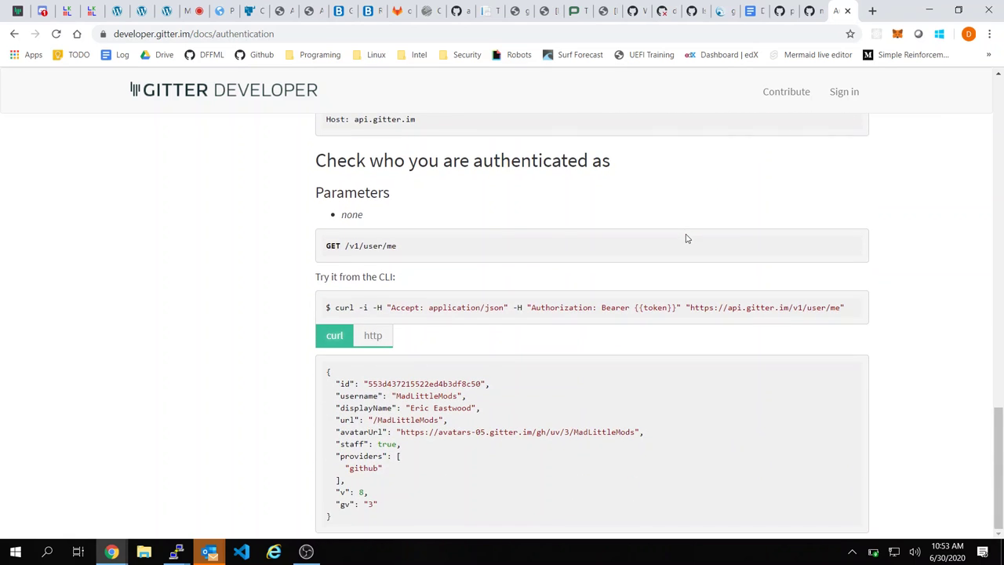
pyautogui.scroll(15, 686, 238)
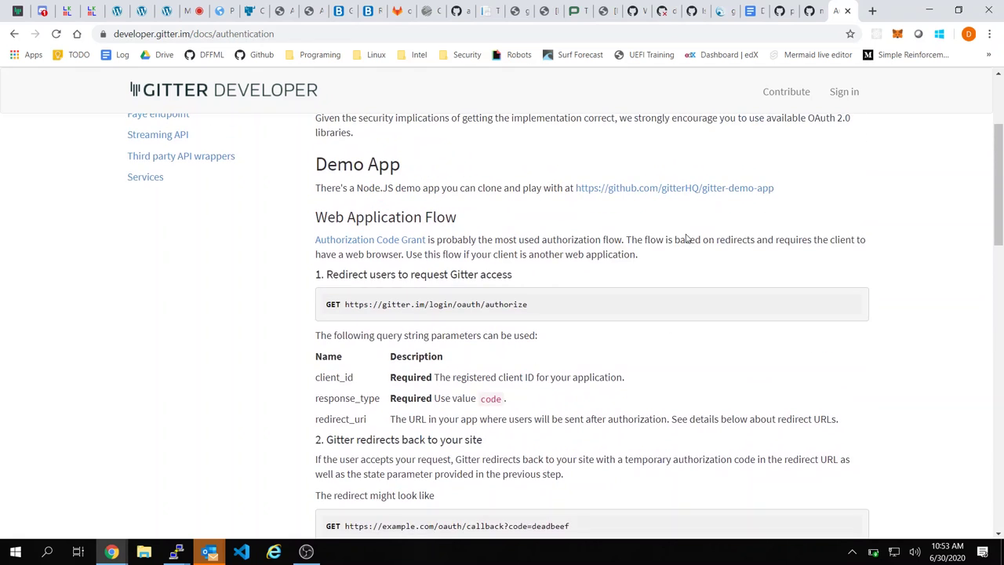
pyautogui.scroll(3, 641, 243)
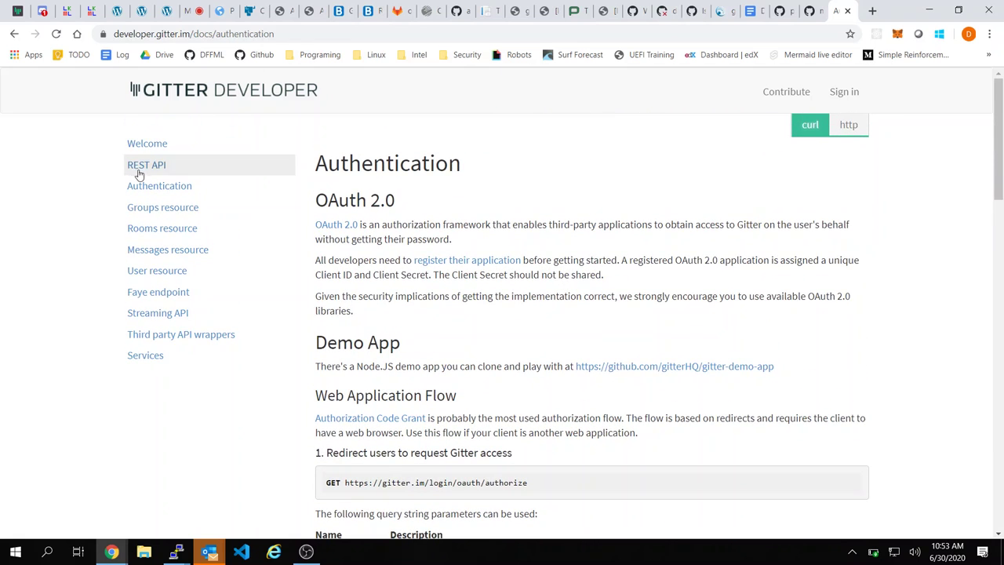
# Step: Reread the Web Application Flow from the authorize request and its query parameters to the access token exchange fields
pyautogui.scroll(-2, 483, 260)
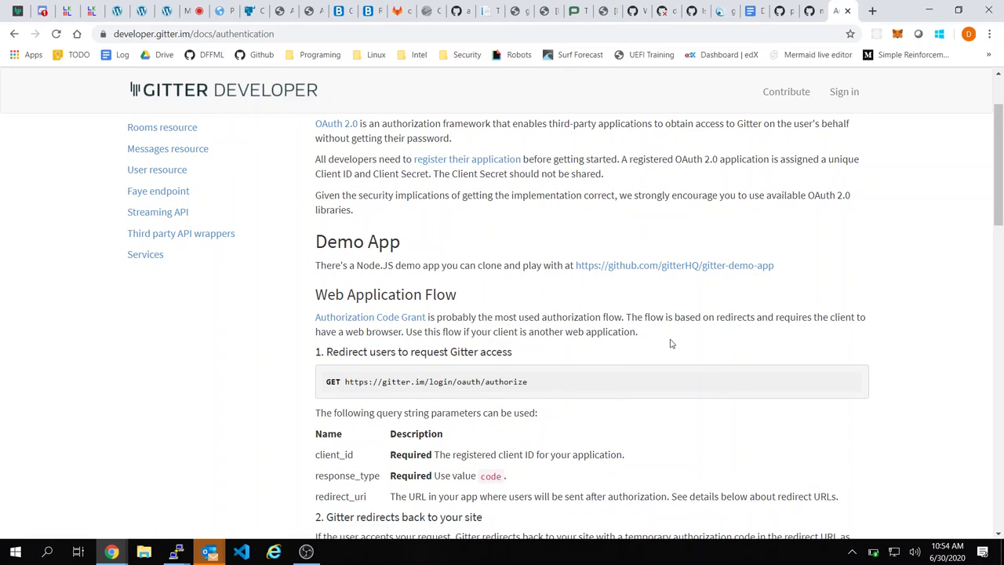
pyautogui.scroll(-2, 668, 343)
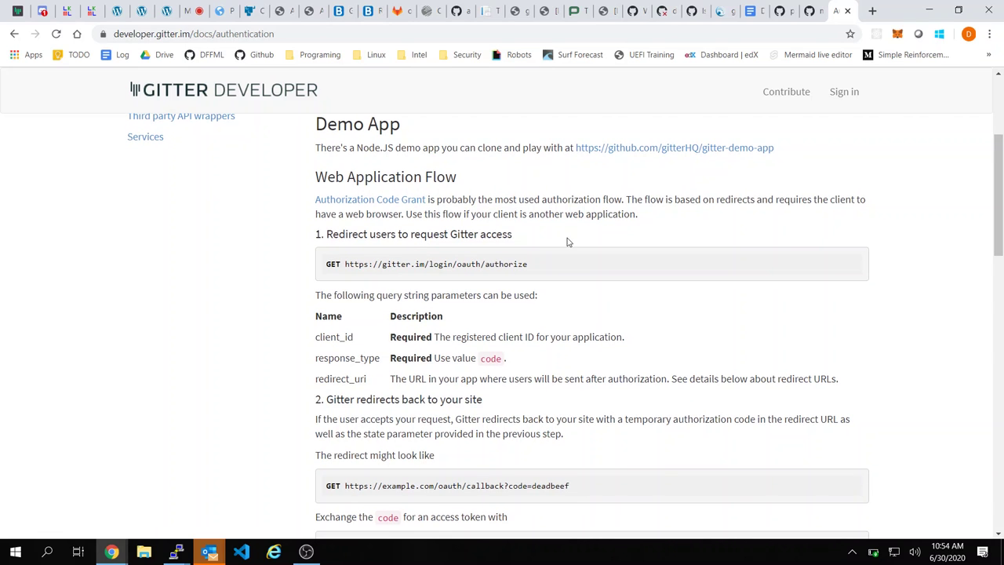
pyautogui.scroll(-2, 569, 242)
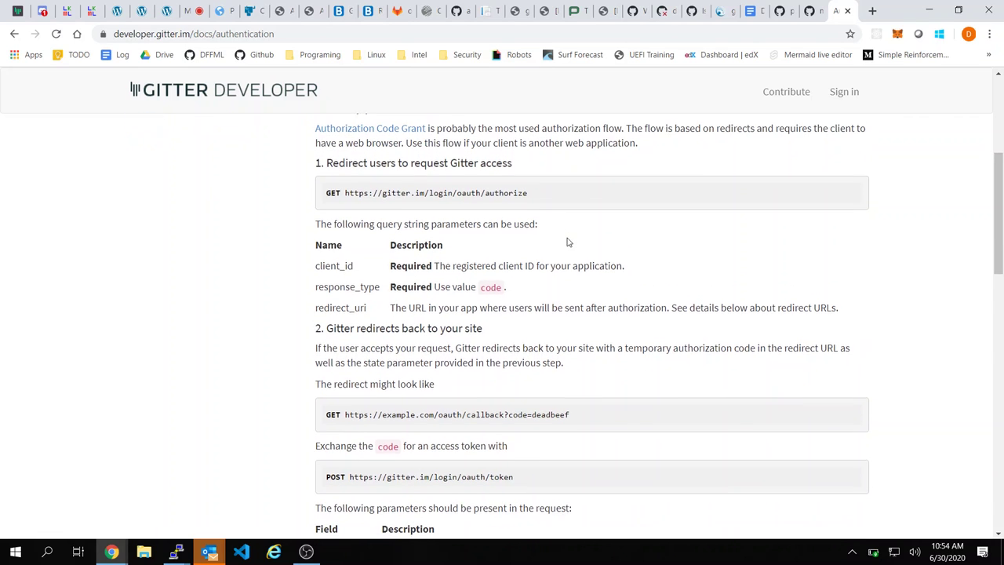
pyautogui.scroll(-2, 568, 242)
pyautogui.scroll(-1, 569, 242)
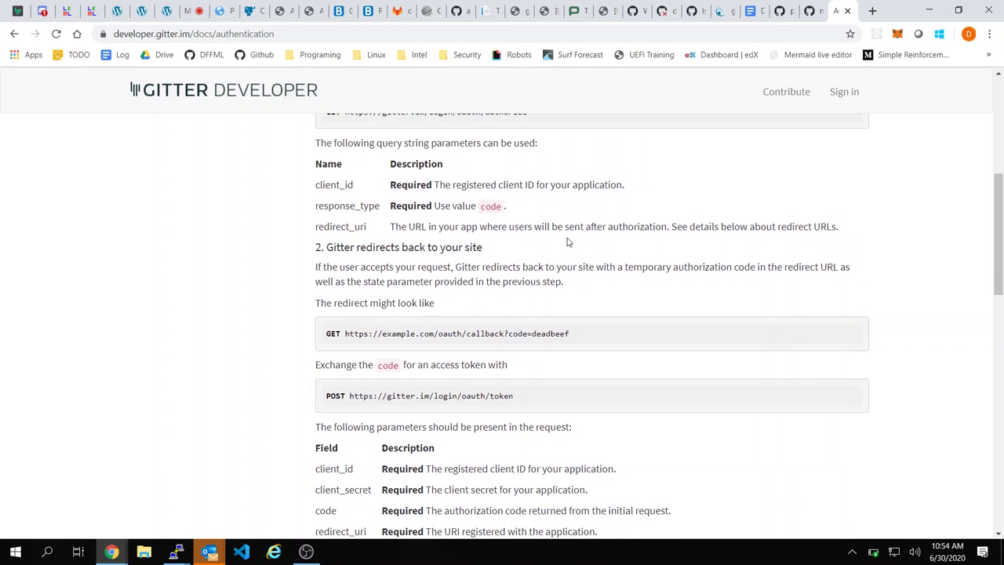
pyautogui.scroll(-4, 574, 298)
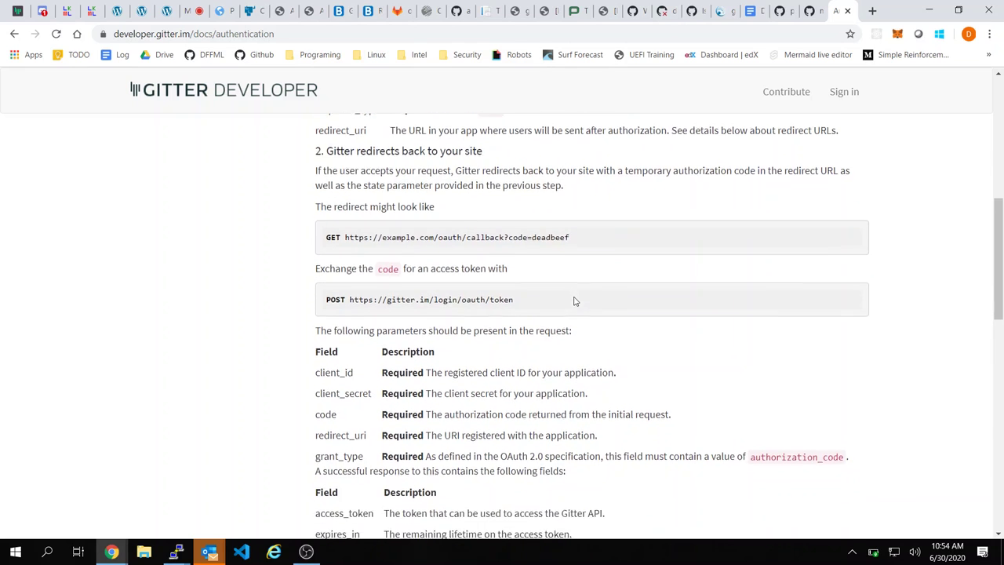
pyautogui.scroll(-1, 574, 298)
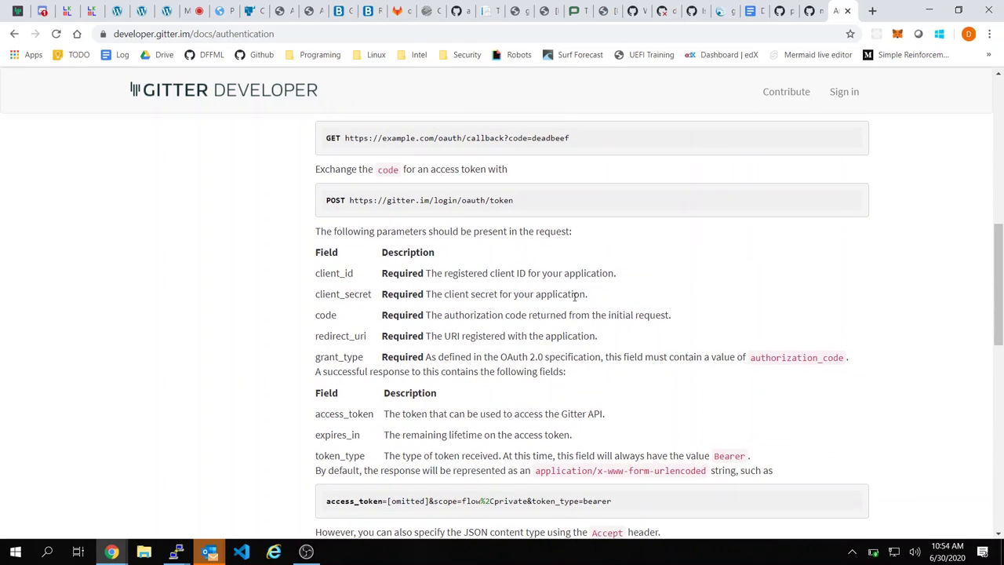
pyautogui.scroll(5, 572, 294)
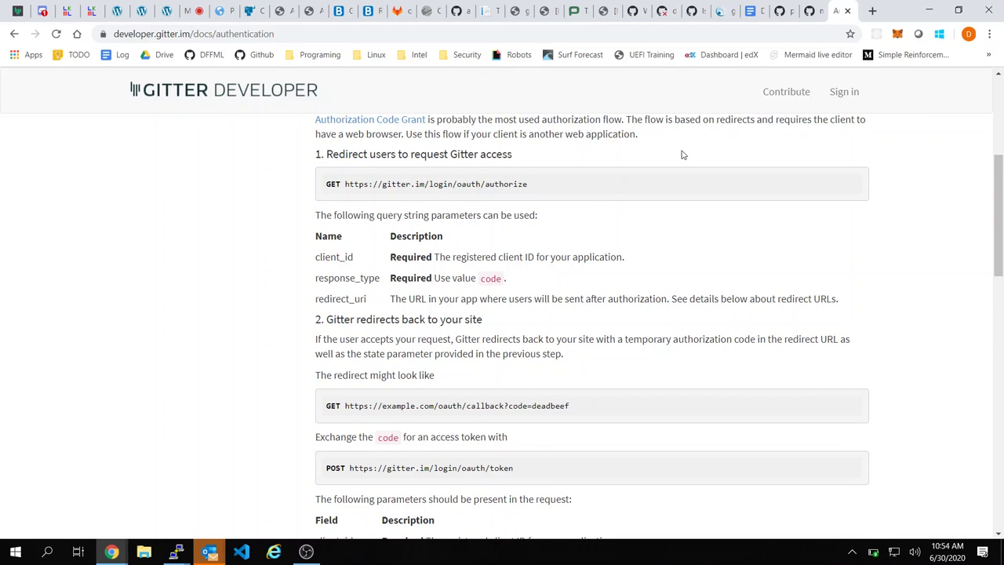
# Step: Examine the redirect callback, the token request parameters, the access token response fields and the JSON Accept header option
pyautogui.scroll(-5, 683, 155)
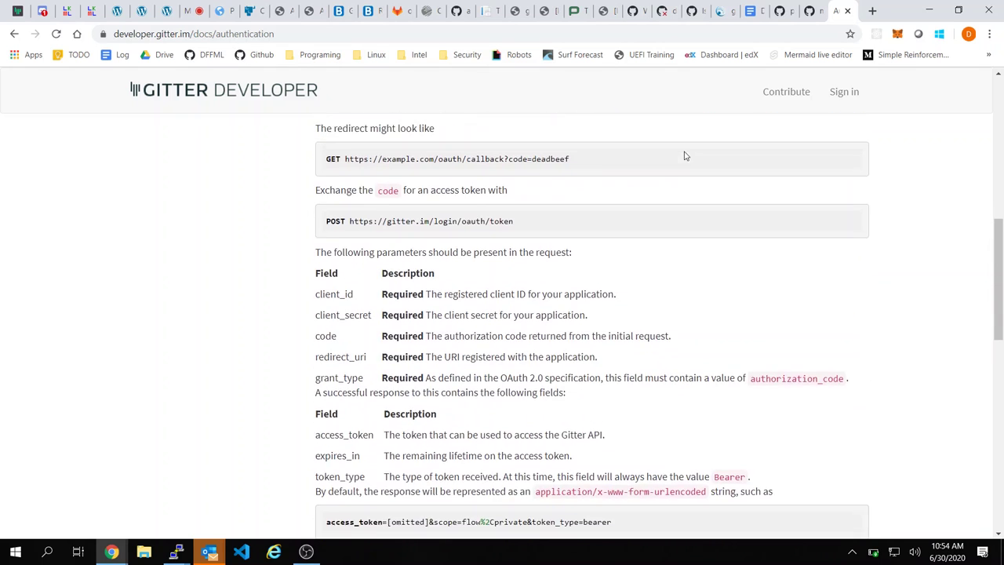
pyautogui.scroll(2, 684, 155)
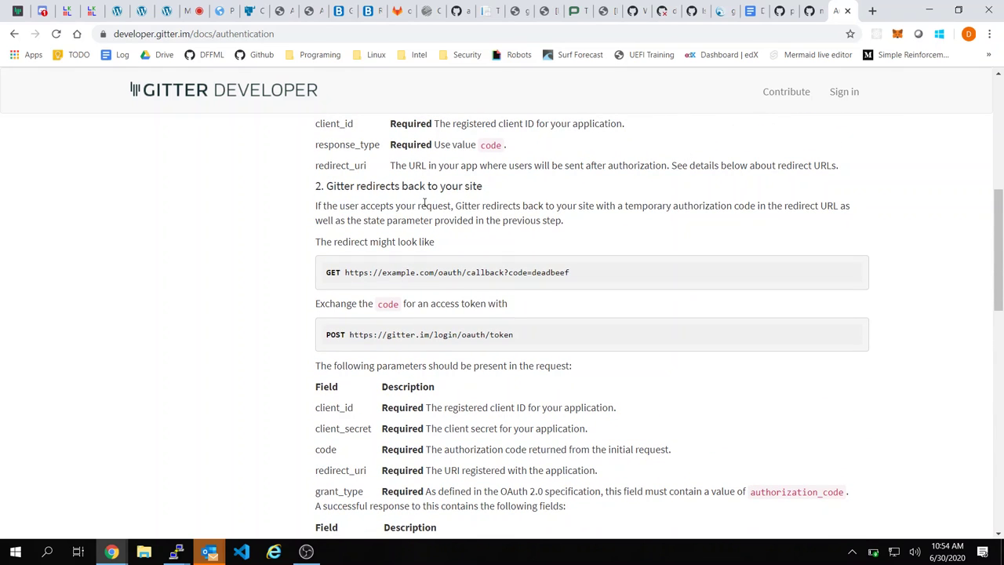
pyautogui.scroll(-1, 705, 272)
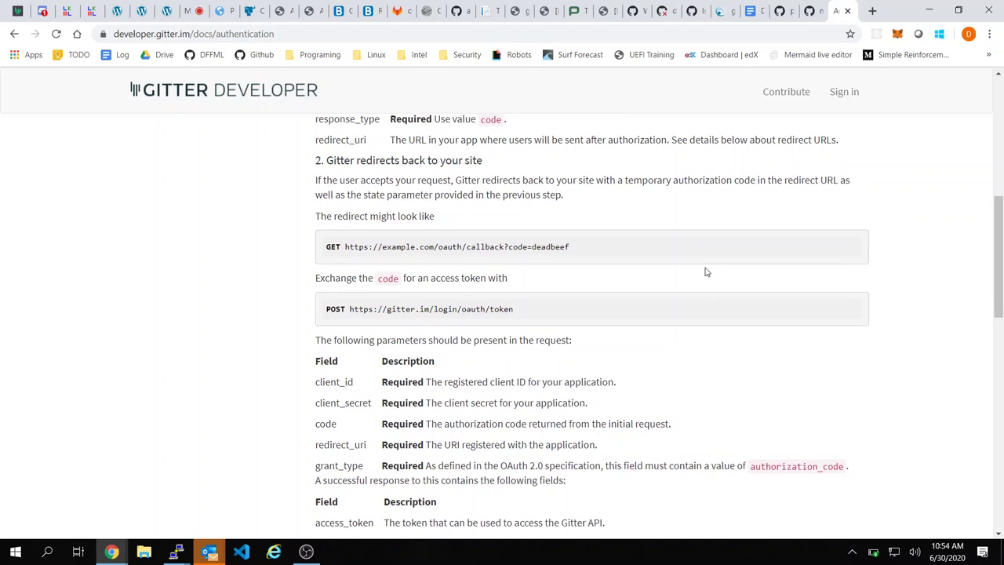
pyautogui.scroll(-1, 705, 272)
pyautogui.scroll(-2, 704, 272)
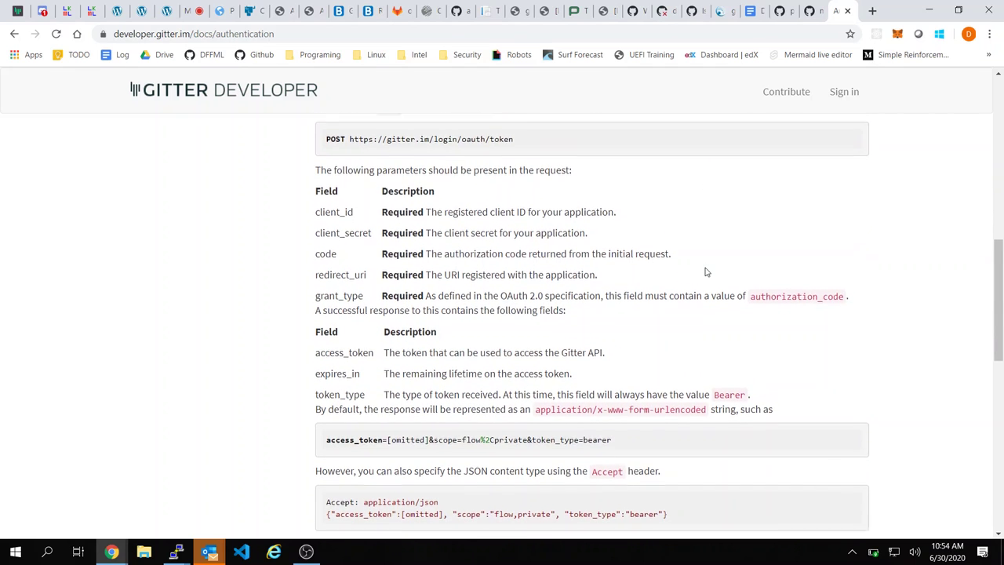
pyautogui.scroll(2, 705, 272)
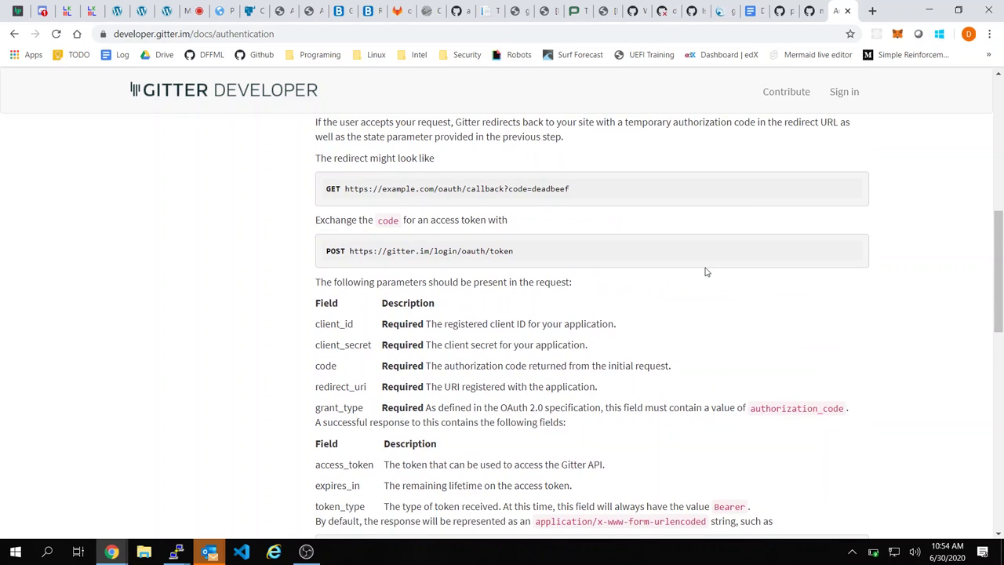
pyautogui.scroll(-3, 705, 272)
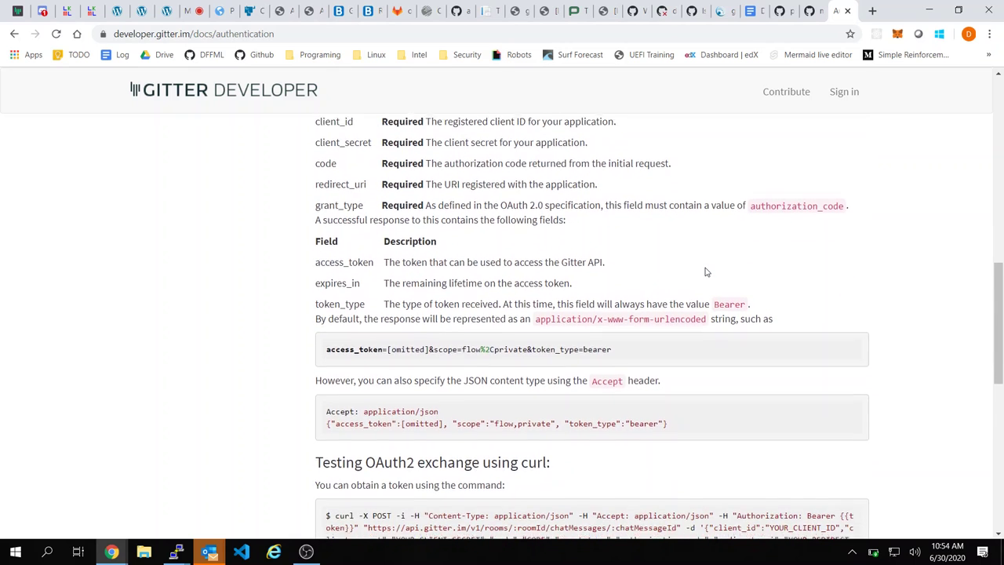
pyautogui.scroll(-1, 704, 272)
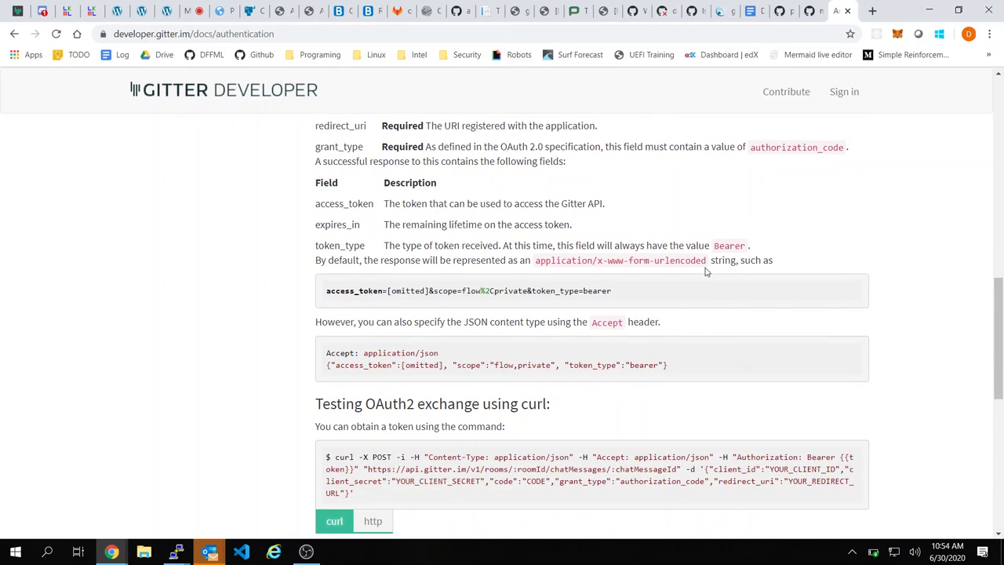
pyautogui.scroll(-1, 705, 272)
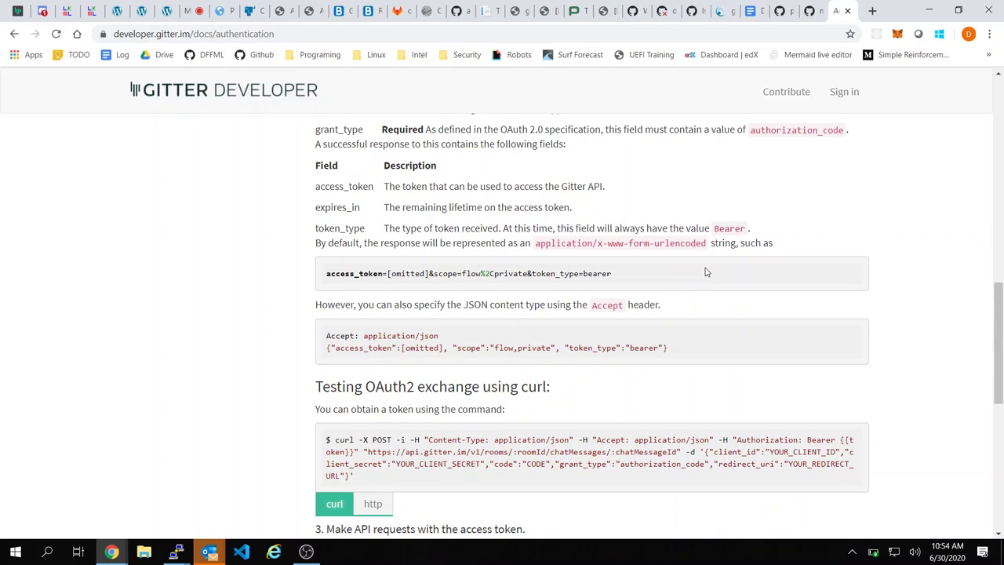
pyautogui.scroll(1, 705, 273)
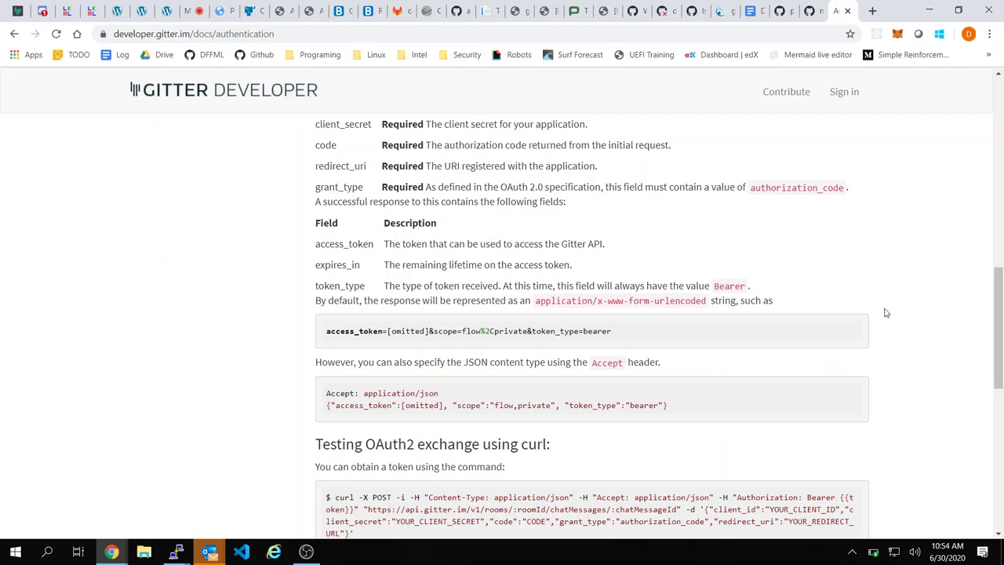
# Step: Read the curl token test, the API request made with the access token, and the section on checking the authenticated user
pyautogui.scroll(-2, 894, 323)
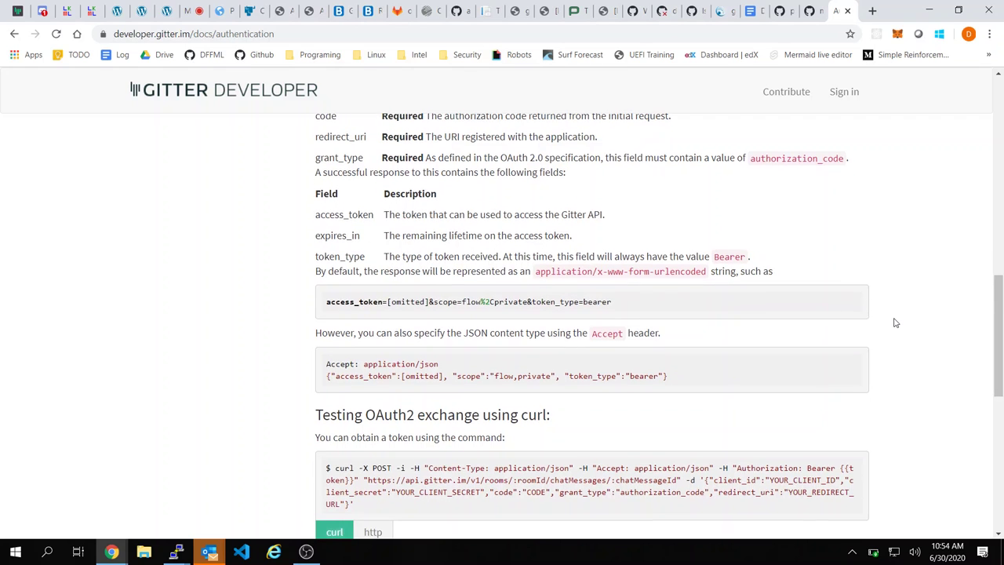
pyautogui.scroll(-2, 895, 322)
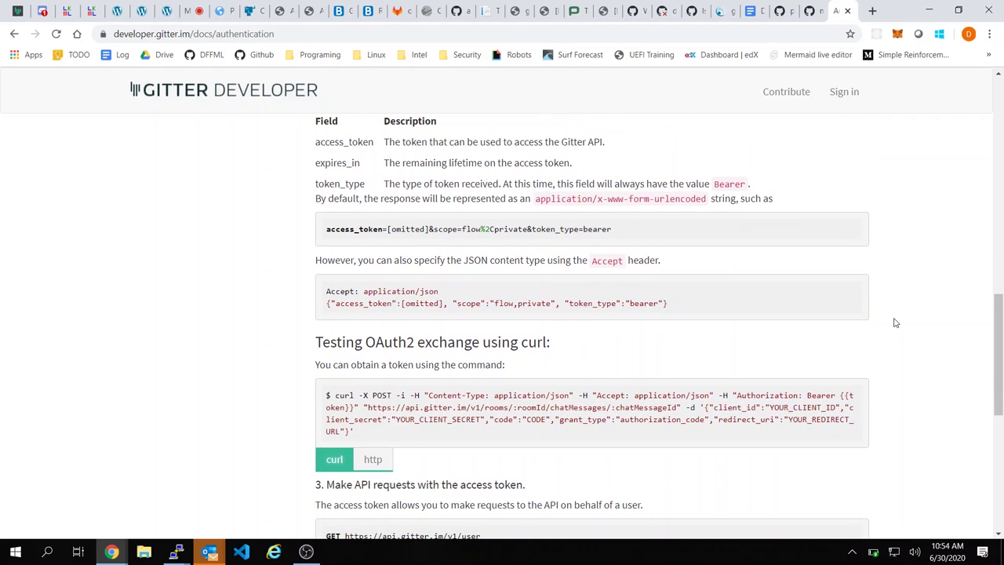
pyautogui.scroll(-1, 894, 322)
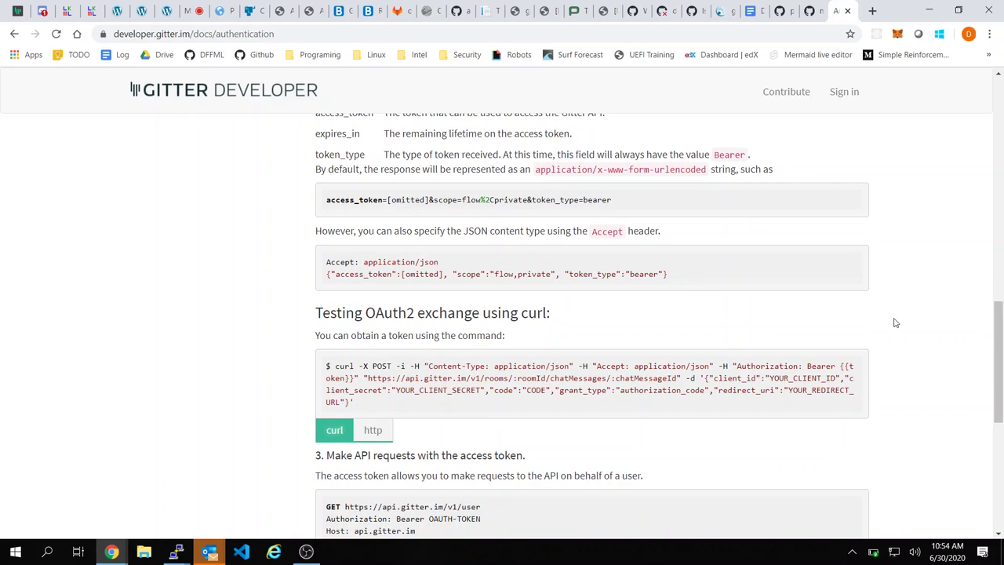
pyautogui.scroll(-2, 894, 322)
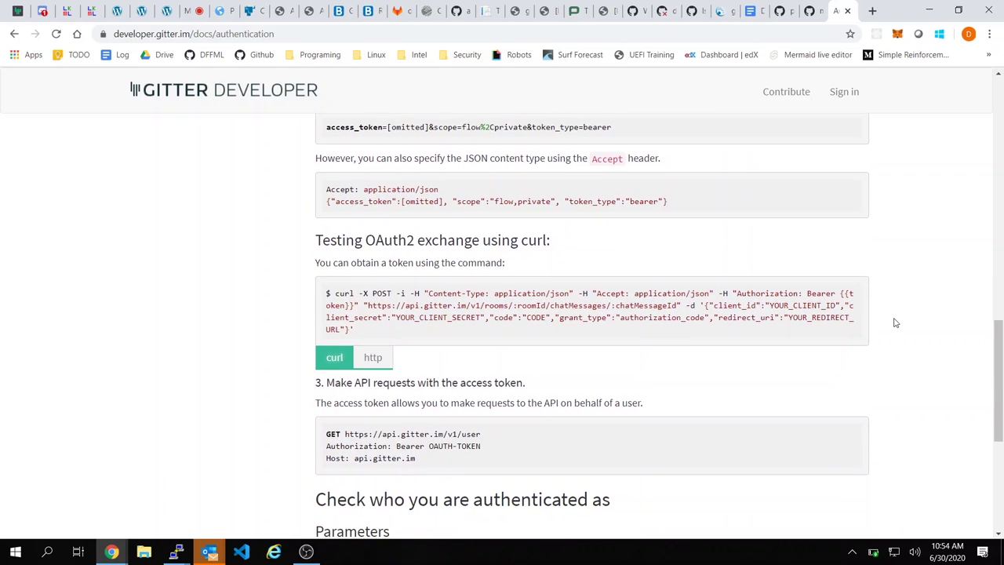
pyautogui.scroll(-3, 895, 322)
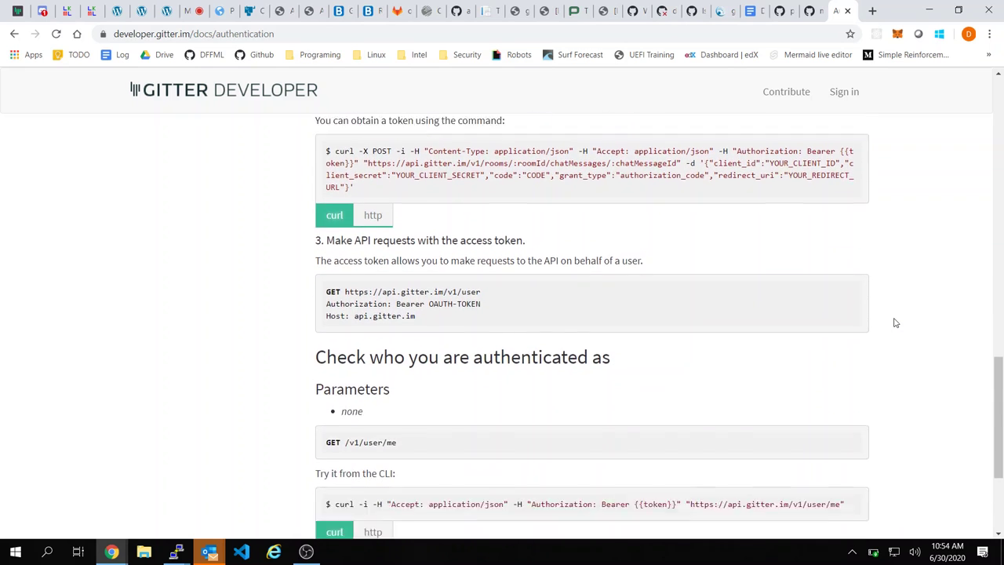
pyautogui.scroll(-1, 895, 322)
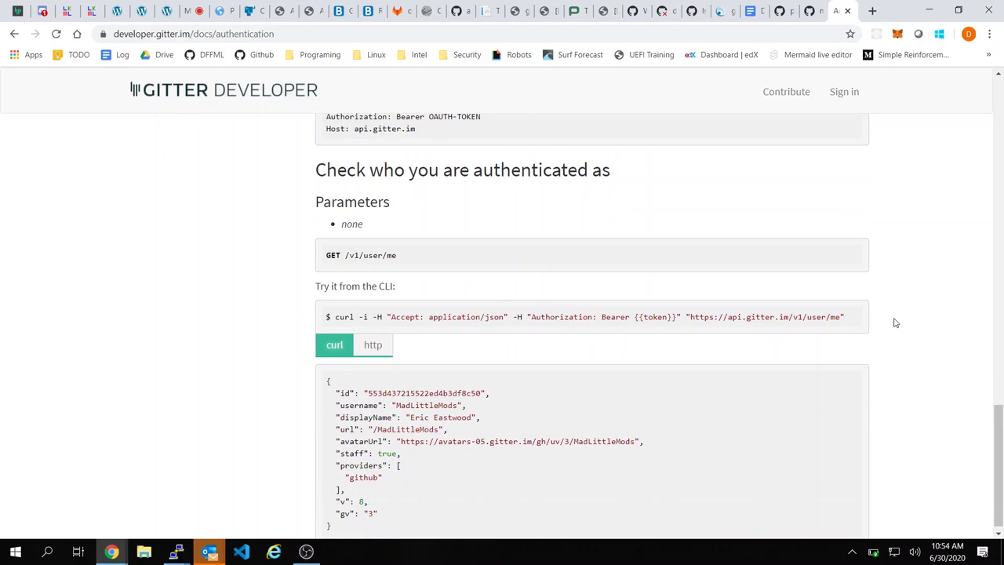
# Step: Review the Web Application Flow back to the OAuth 2.0 introduction and open the application registration link in a new tab
pyautogui.scroll(2, 894, 323)
pyautogui.scroll(8, 895, 322)
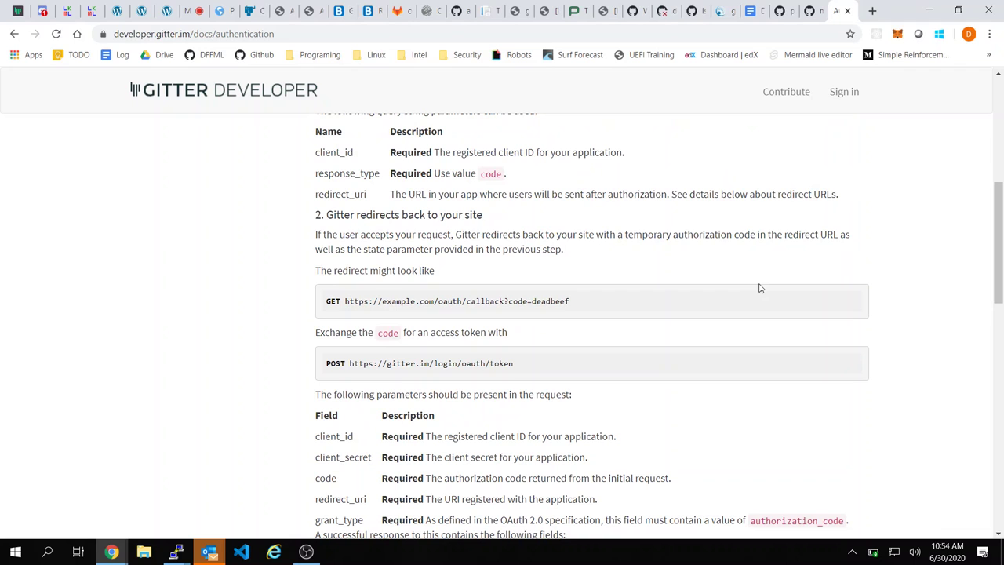
pyautogui.scroll(1, 613, 372)
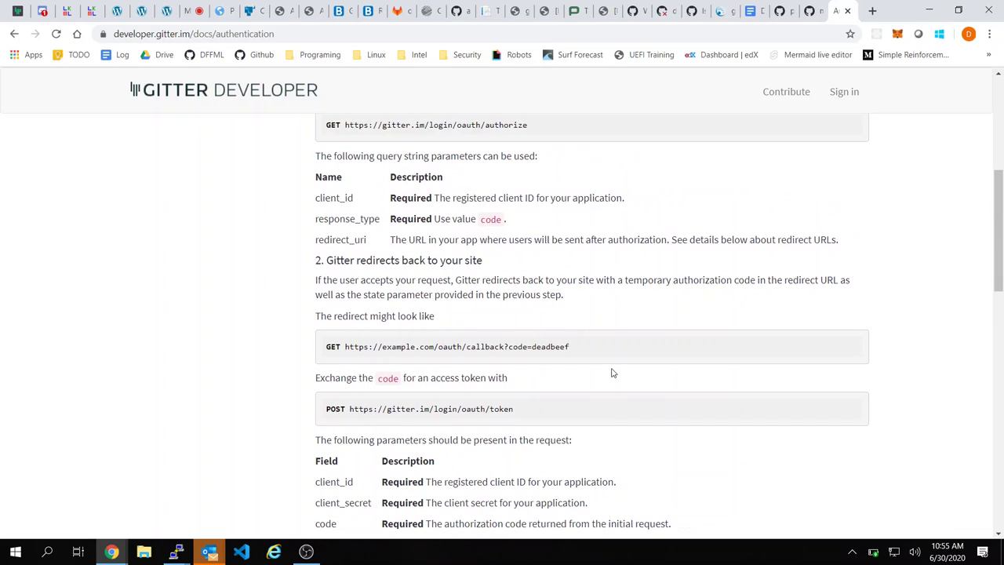
pyautogui.scroll(2, 575, 339)
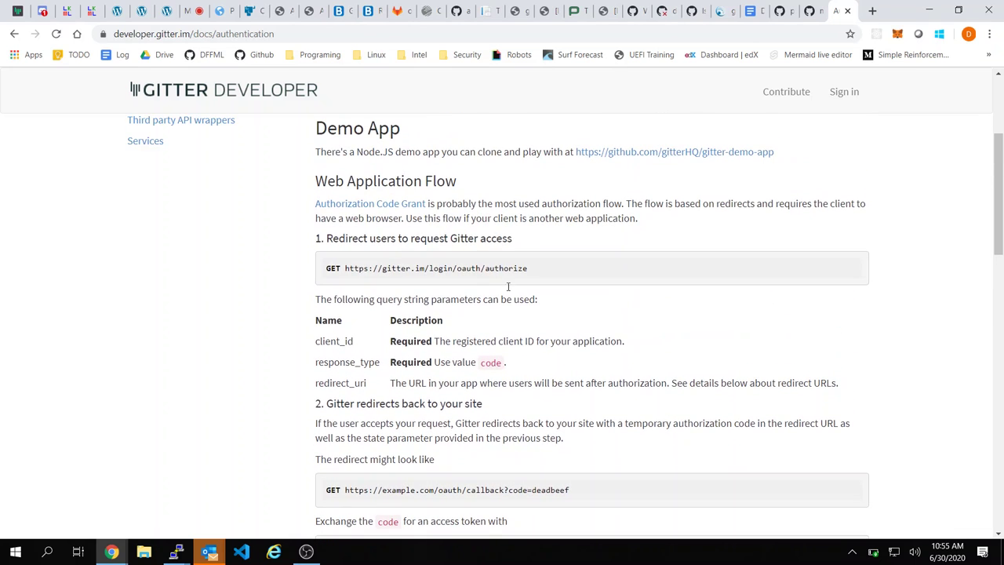
pyautogui.scroll(1, 542, 275)
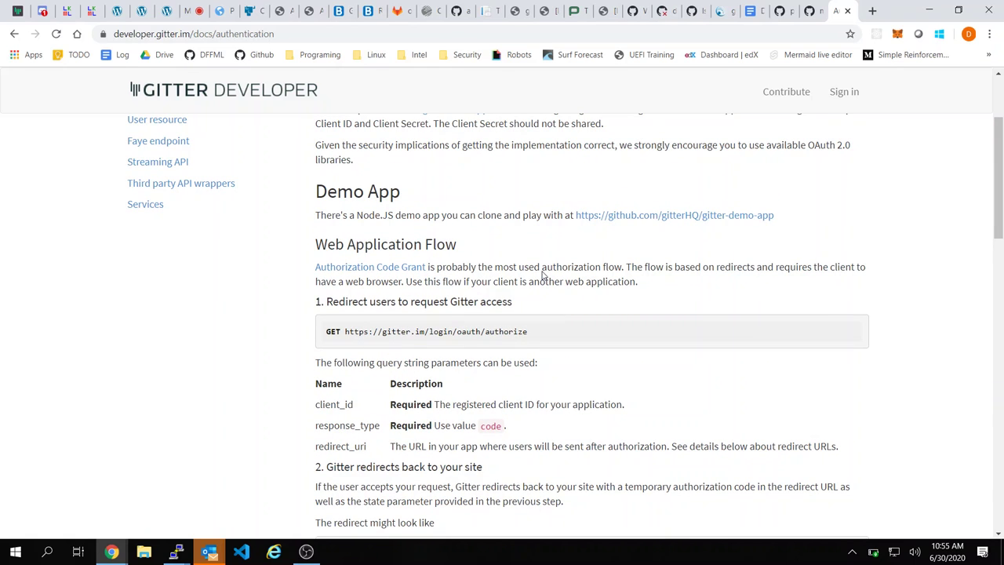
pyautogui.scroll(2, 542, 270)
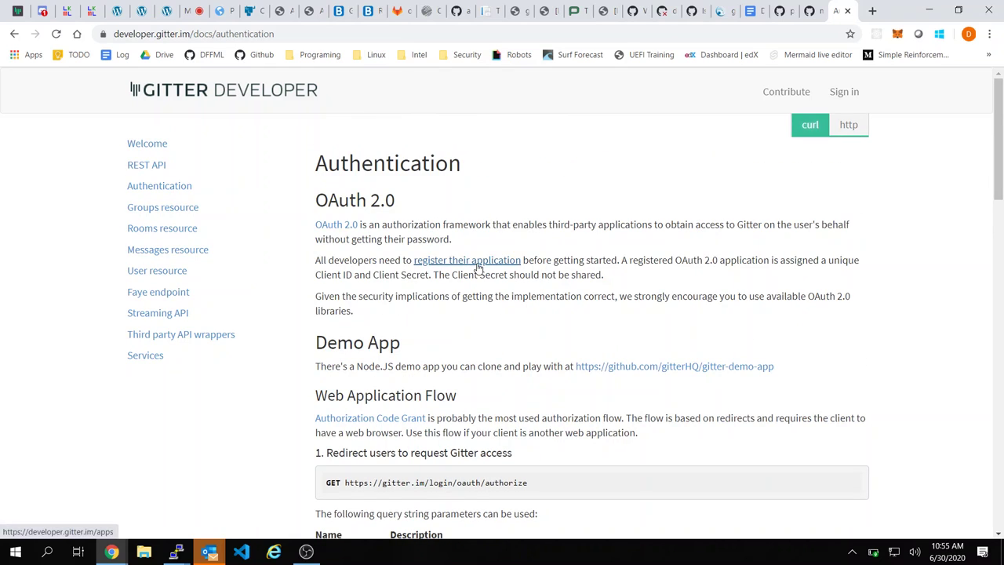
pyautogui.rightClick(477, 267)
pyautogui.click(509, 271)
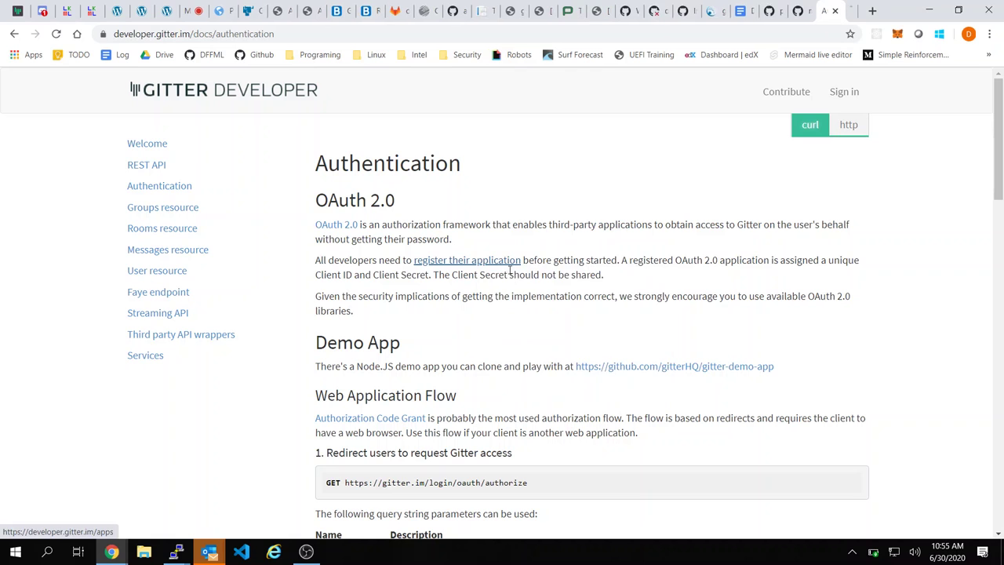
# Step: Skim the Authentication page down to the authenticated user example and back to its introduction
pyautogui.scroll(-9, 591, 325)
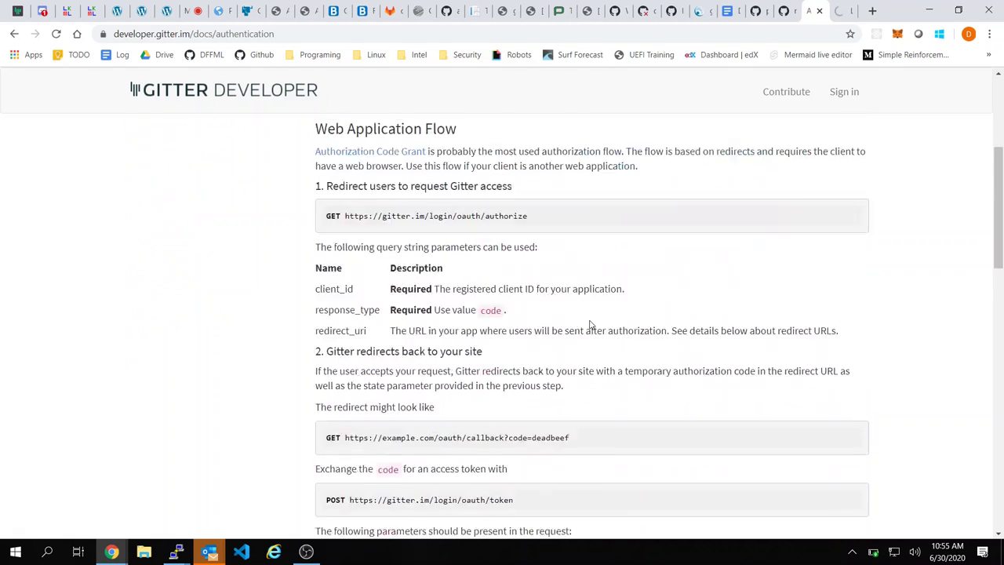
pyautogui.scroll(-8, 646, 381)
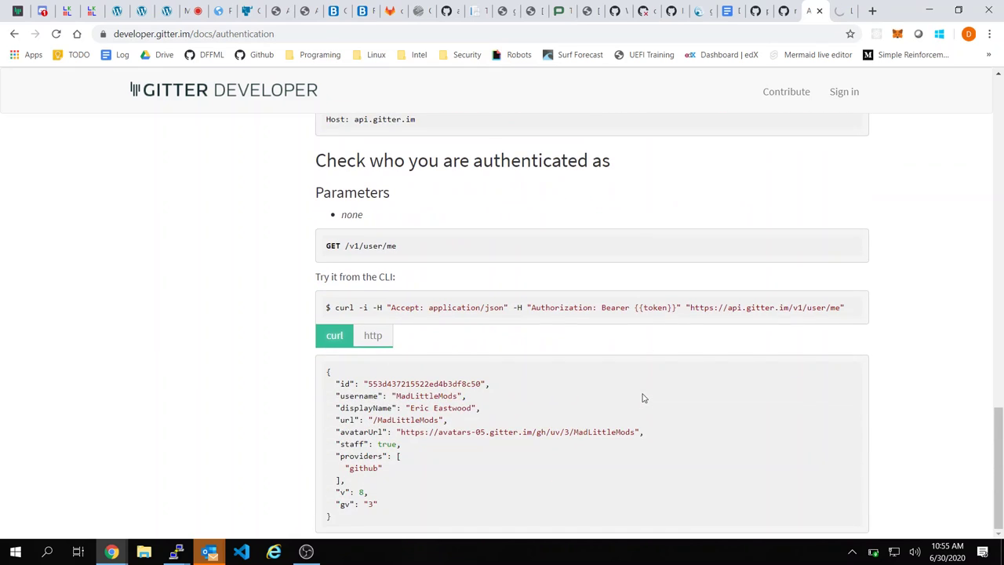
pyautogui.scroll(18, 643, 397)
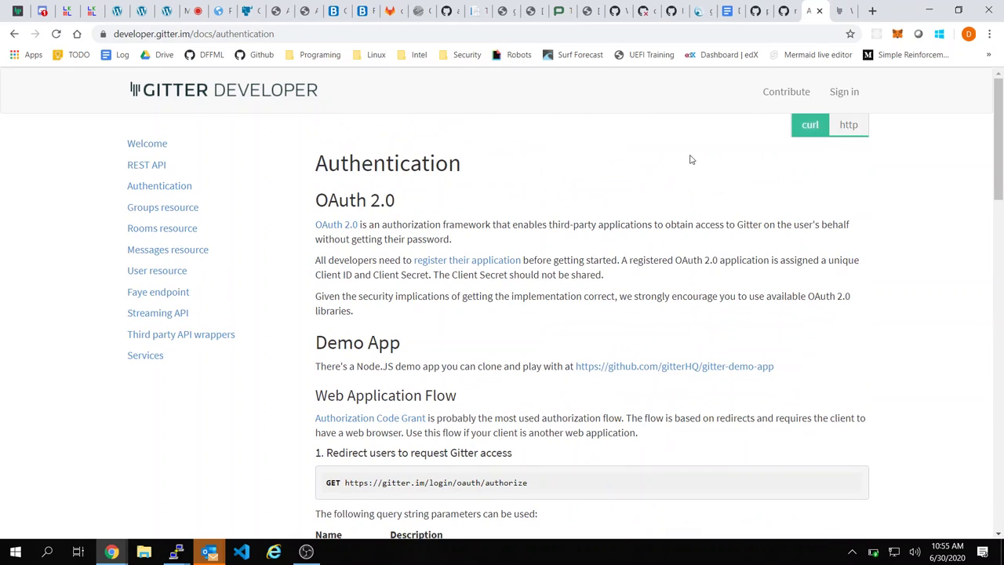
# Step: Switch to the newly opened Gitter page and read the Welcome documentation from Getting Started to 3rd Party API Wrappers
pyautogui.click(838, 10)
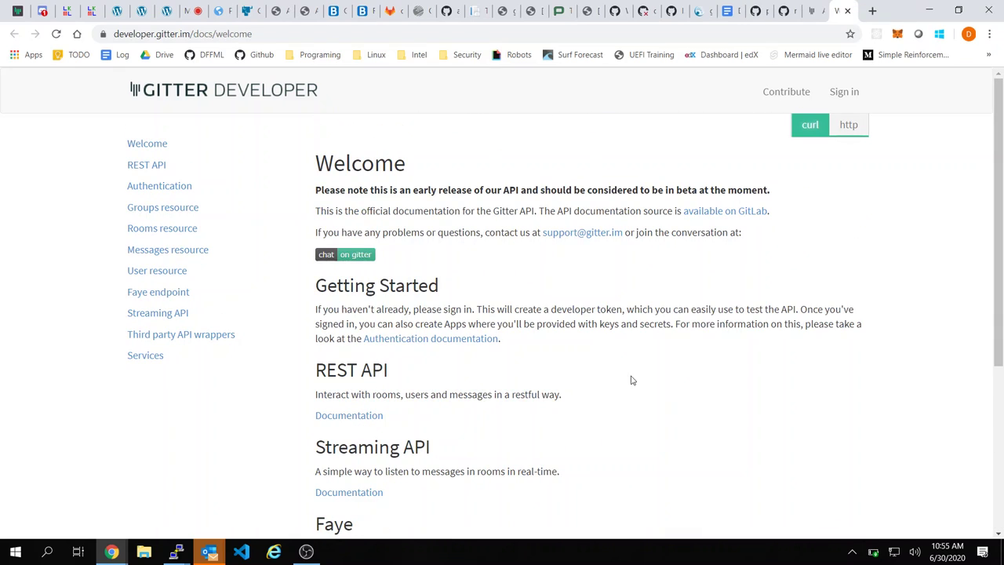
pyautogui.scroll(-3, 631, 380)
pyautogui.scroll(2, 461, 287)
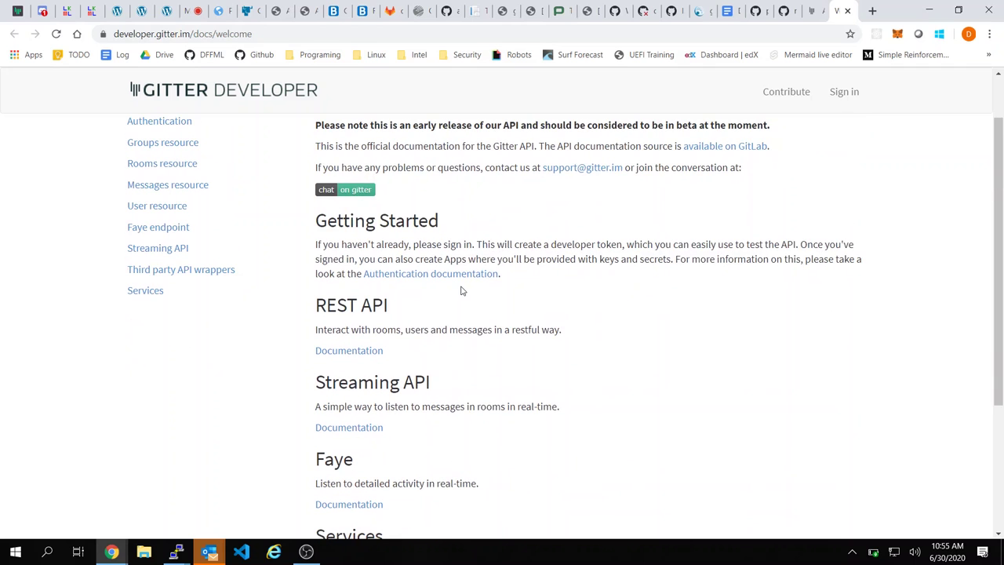
pyautogui.scroll(1, 573, 273)
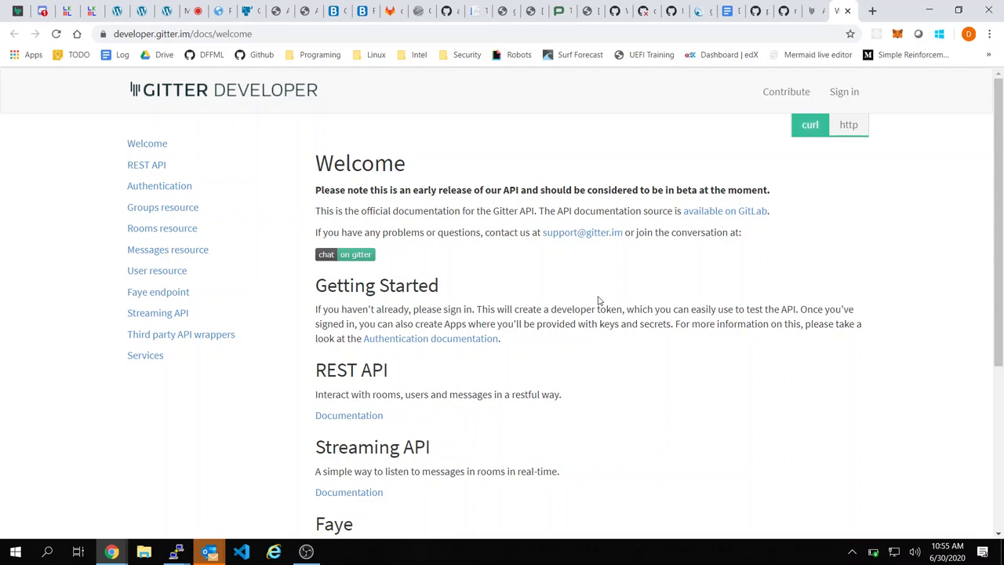
pyautogui.scroll(-3, 598, 300)
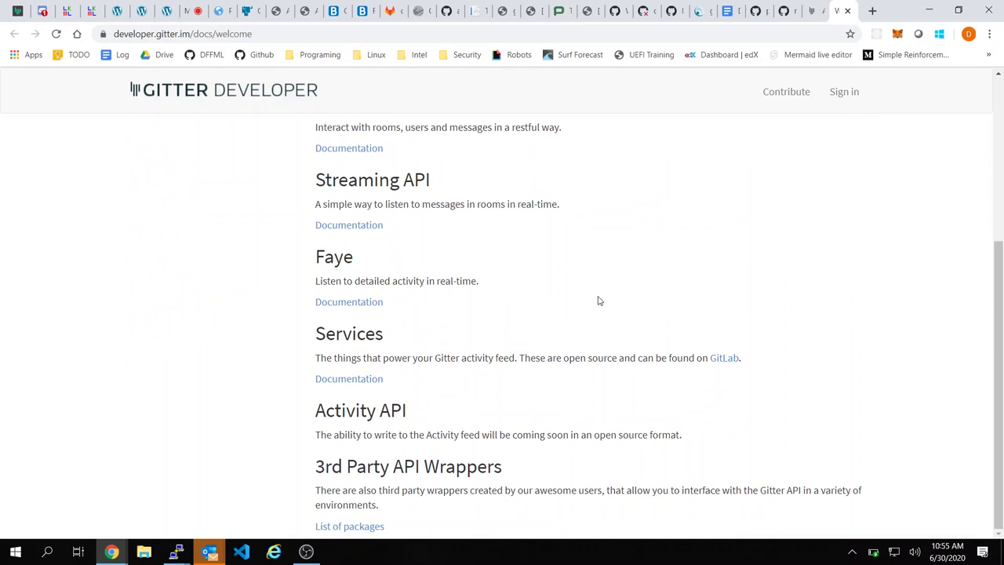
pyautogui.scroll(3, 492, 357)
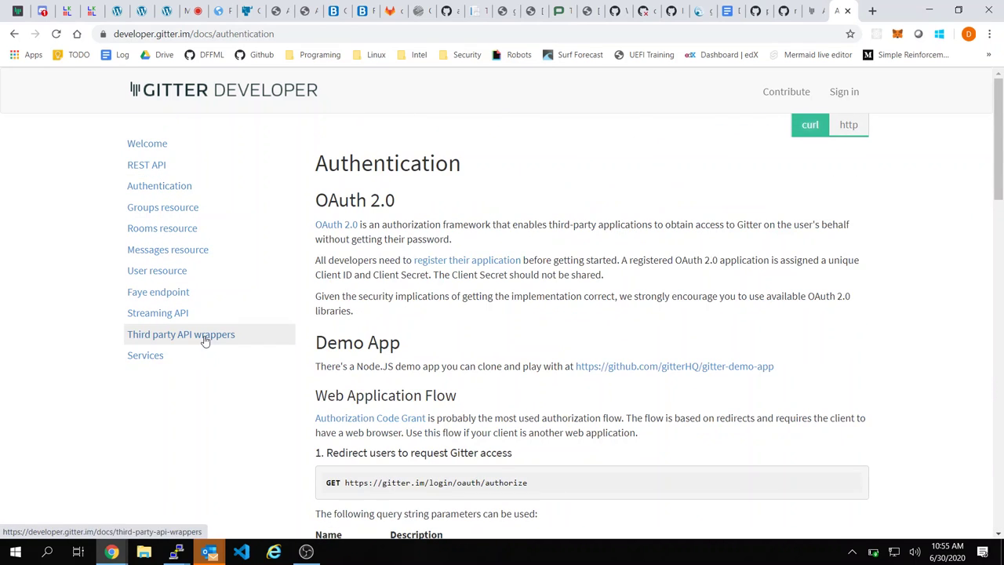
# Step: Open the third party API wrappers page and go to the gitterpy Python library's repository
pyautogui.click(206, 341)
pyautogui.scroll(-1, 587, 282)
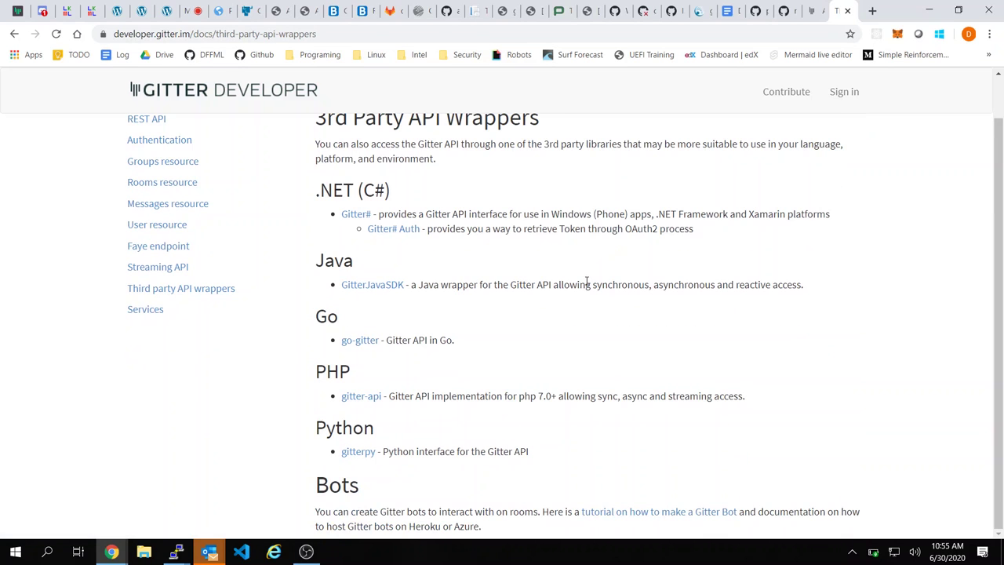
pyautogui.click(359, 452)
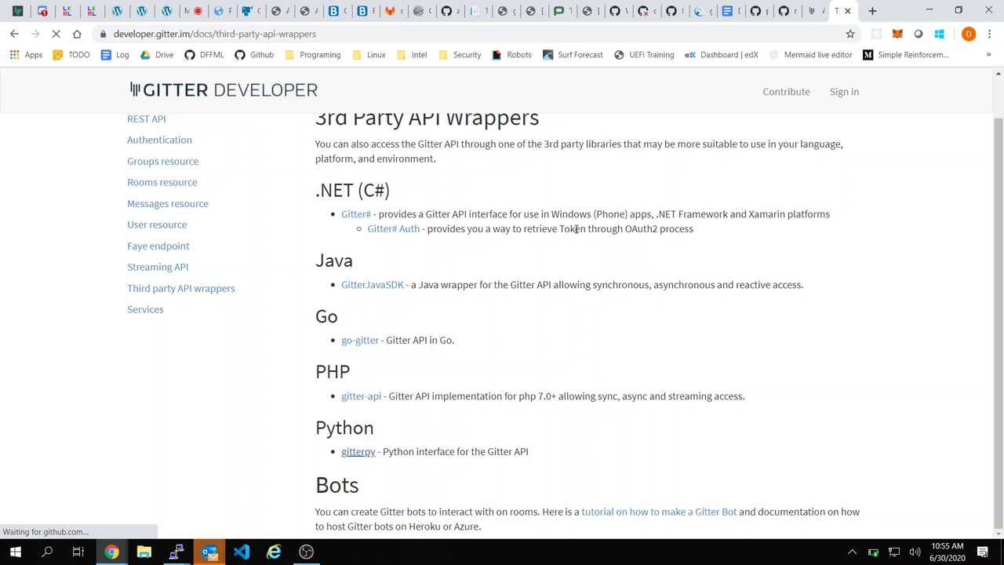
# Step: Skim the GitterPy README from the installation section through the usage examples to Contribution and return to the repository's file list
pyautogui.scroll(-3, 329, 365)
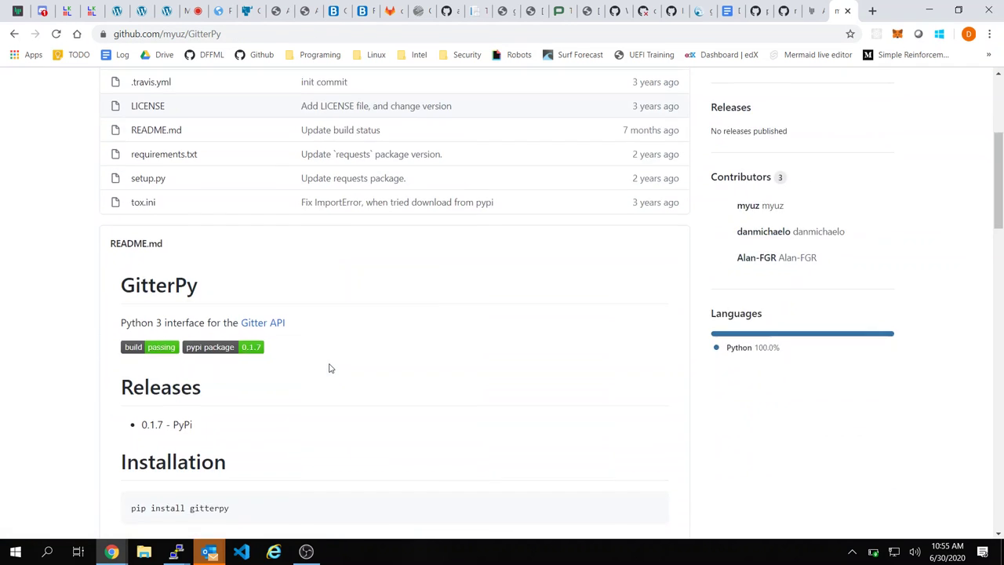
pyautogui.scroll(-5, 329, 365)
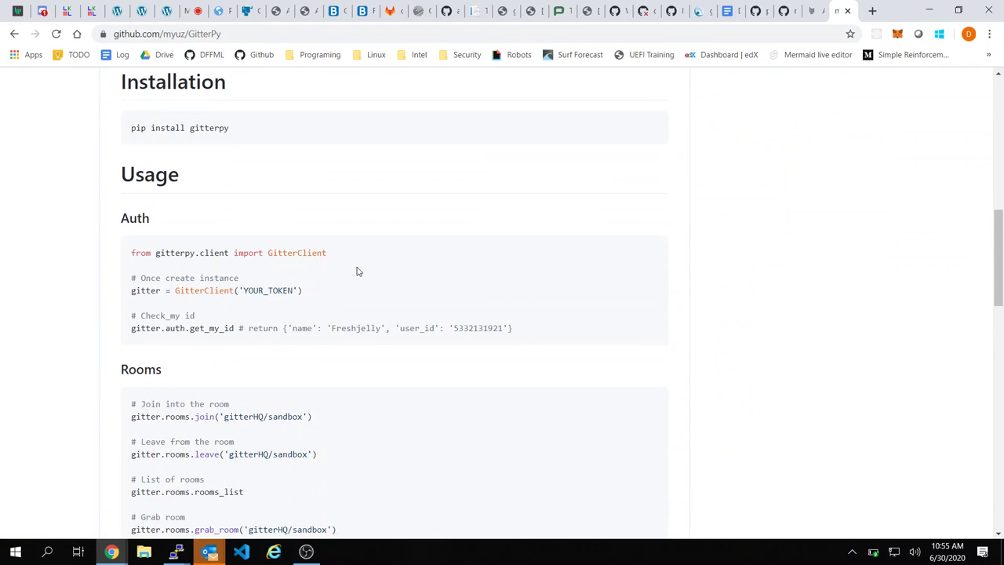
pyautogui.scroll(-1, 362, 267)
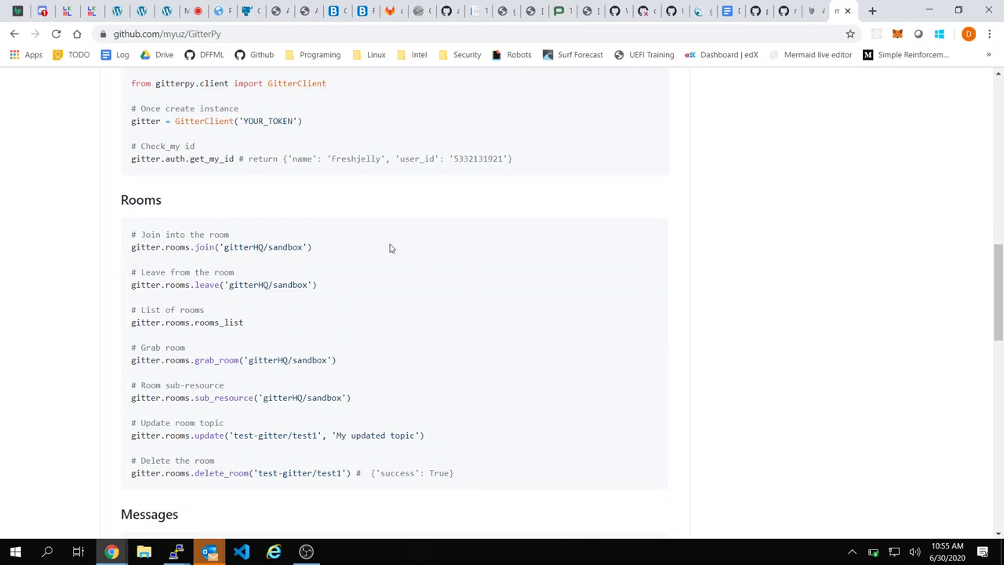
pyautogui.scroll(-4, 390, 248)
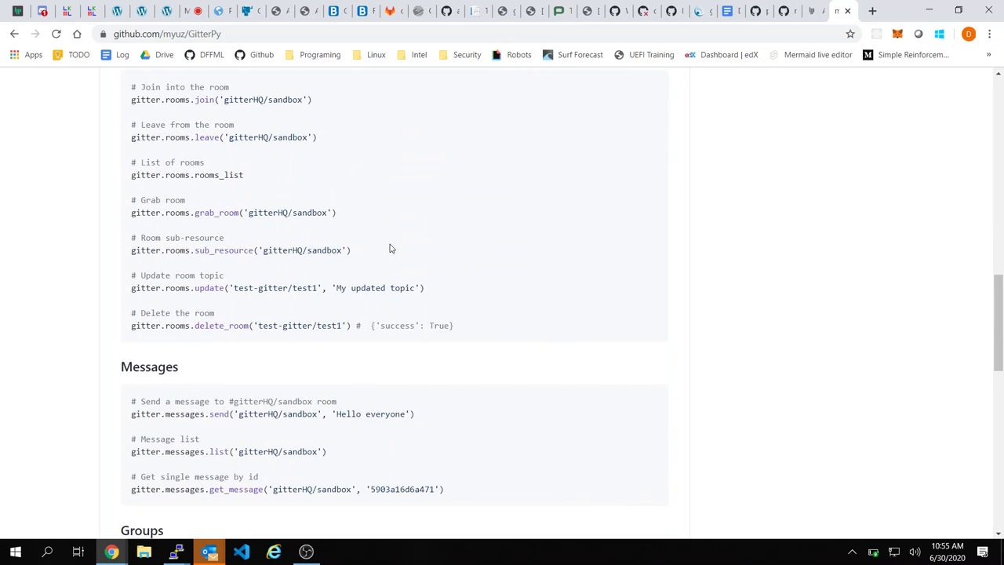
pyautogui.scroll(-4, 391, 248)
pyautogui.scroll(-3, 502, 248)
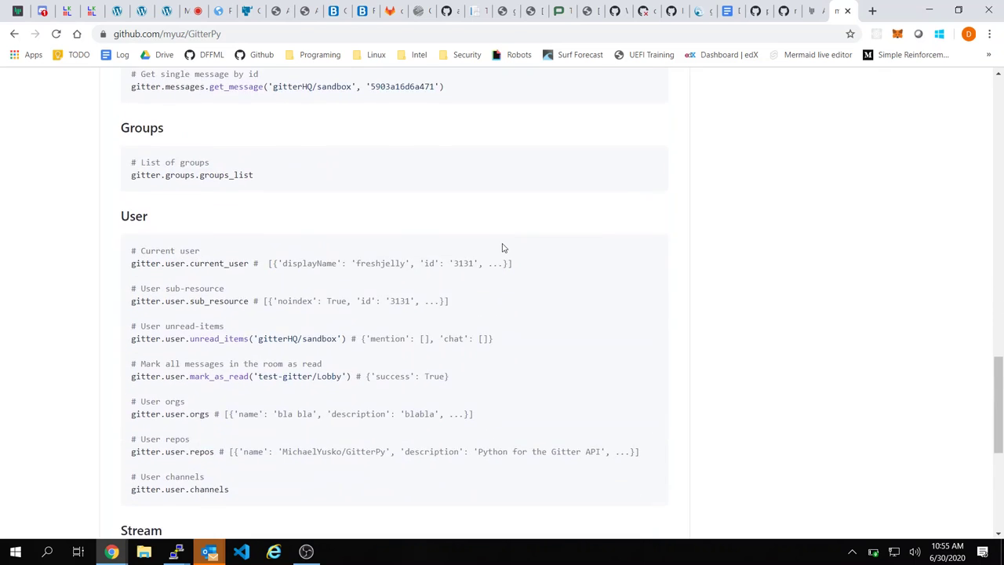
pyautogui.scroll(-7, 503, 248)
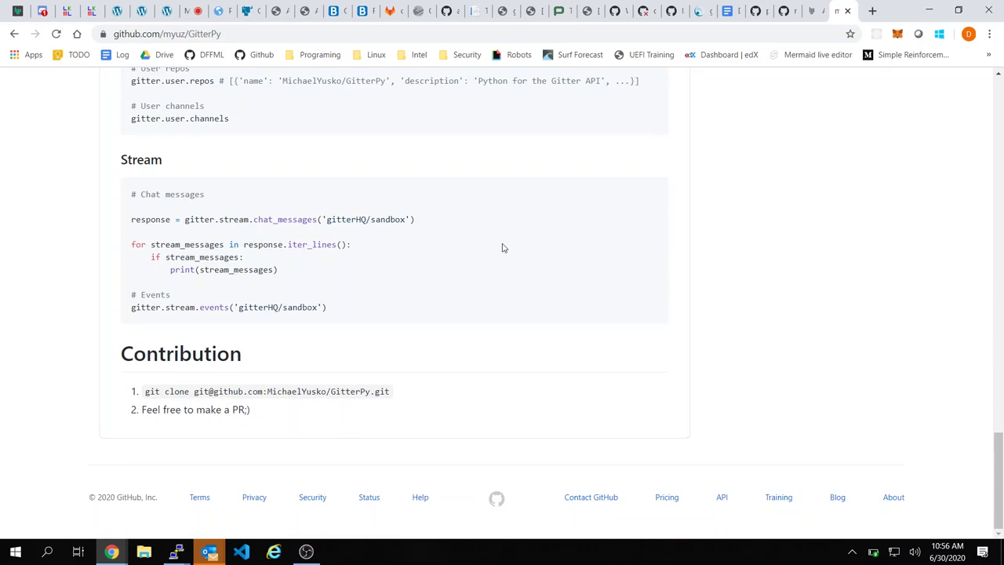
pyautogui.scroll(20, 502, 247)
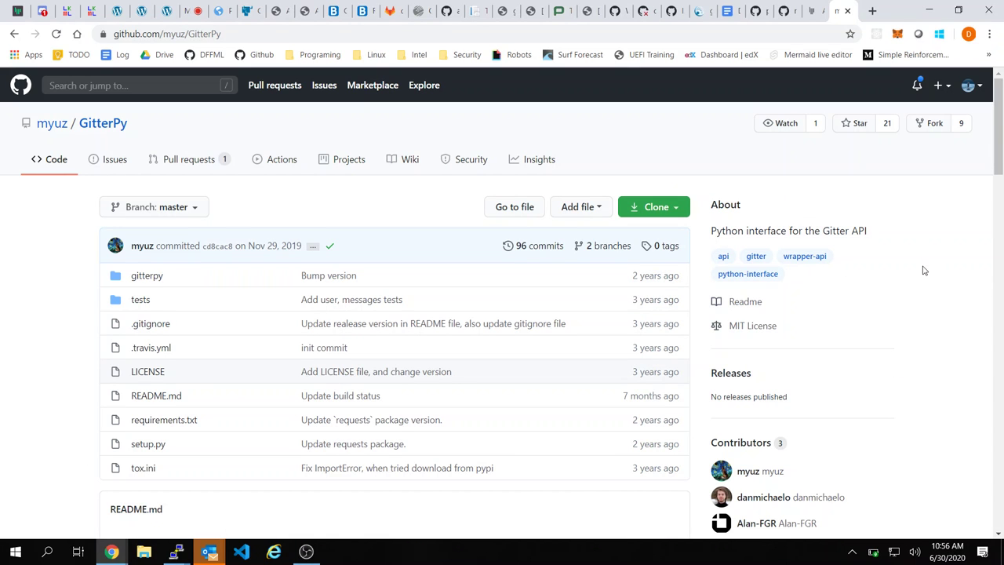
# Step: Examine the Auth usage example in the GitterPy README to see how GitterClient is instantiated
pyautogui.scroll(-2, 937, 347)
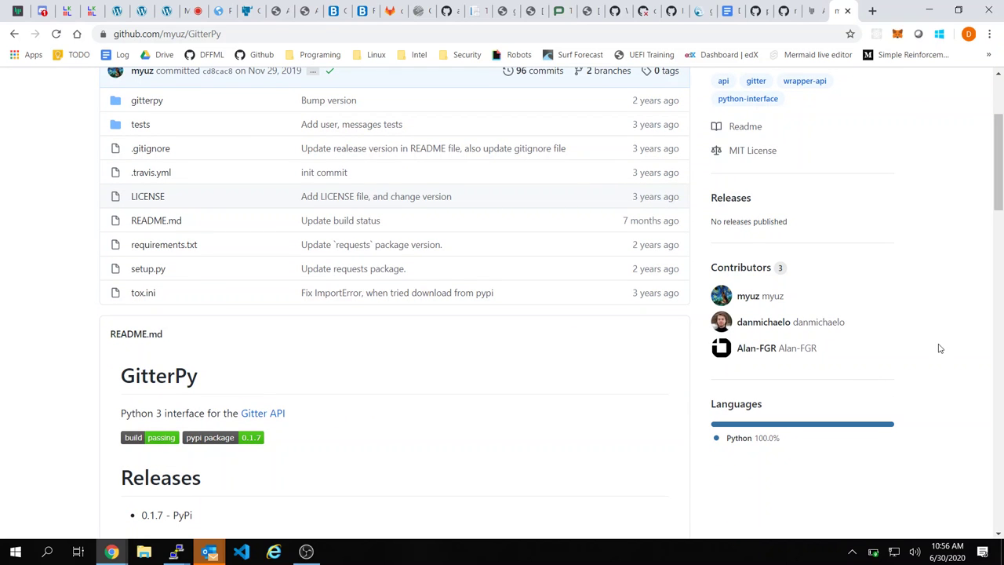
pyautogui.scroll(-4, 489, 317)
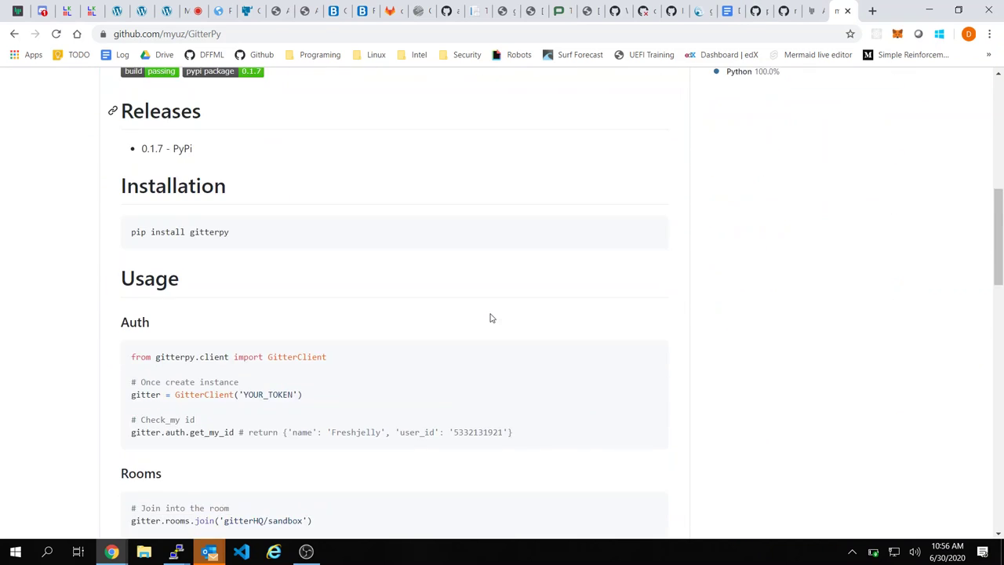
pyautogui.scroll(-1, 491, 316)
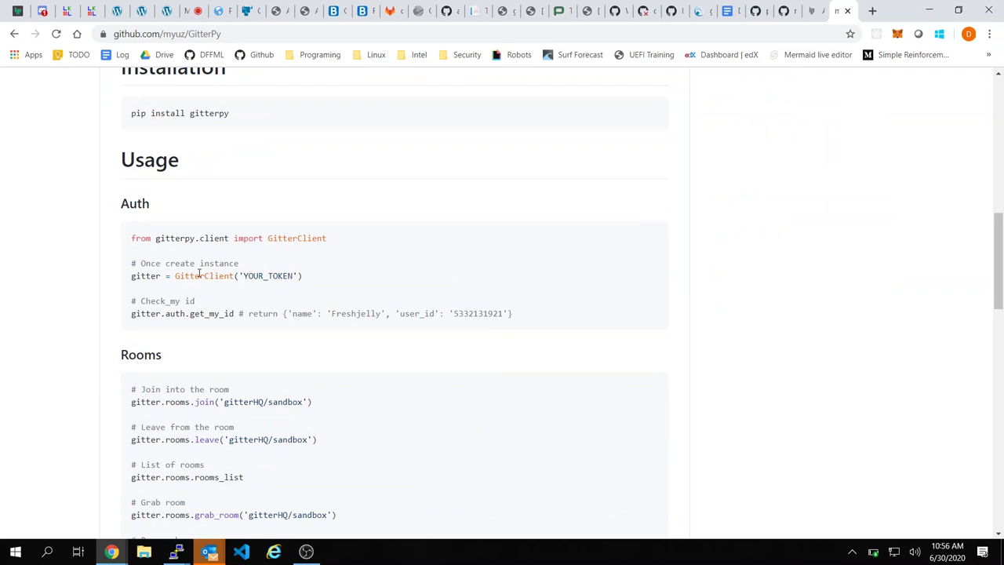
pyautogui.scroll(1, 383, 240)
# Step: Switch back to Gitter's Authentication documentation, go to its third party API wrappers page, and open the tutorial on making a Gitter Bot
pyautogui.click(812, 7)
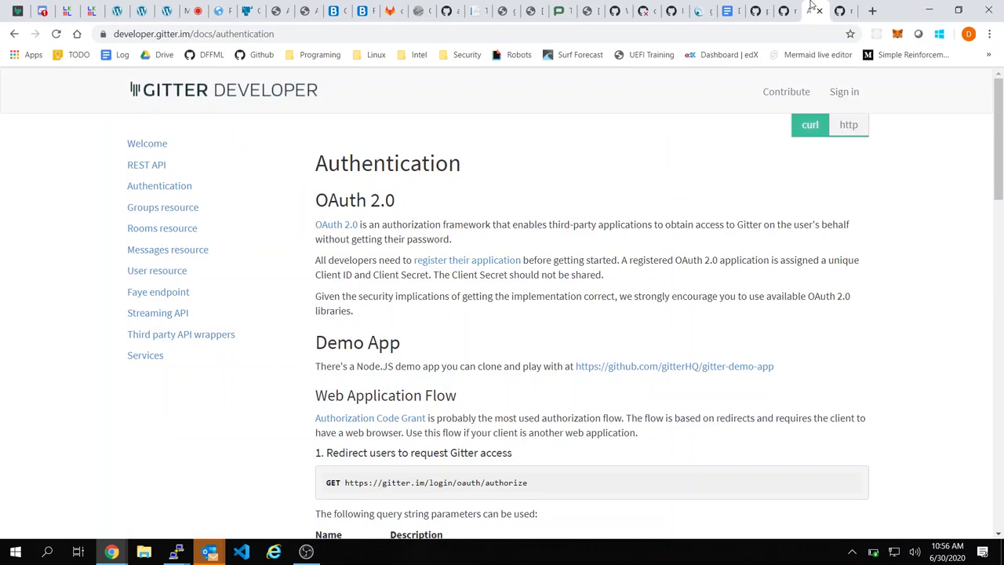
pyautogui.scroll(-3, 529, 320)
pyautogui.scroll(2, 538, 320)
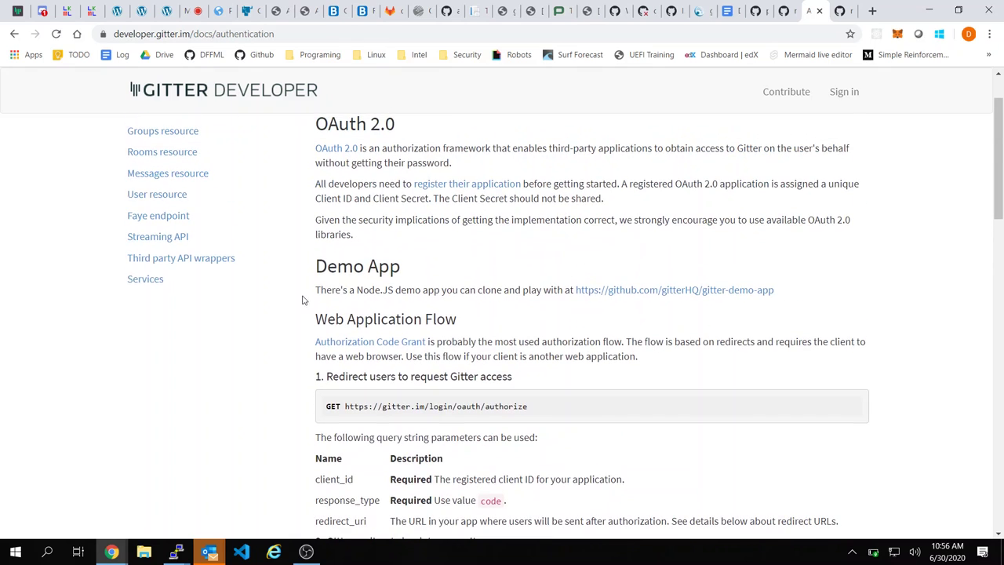
pyautogui.click(219, 263)
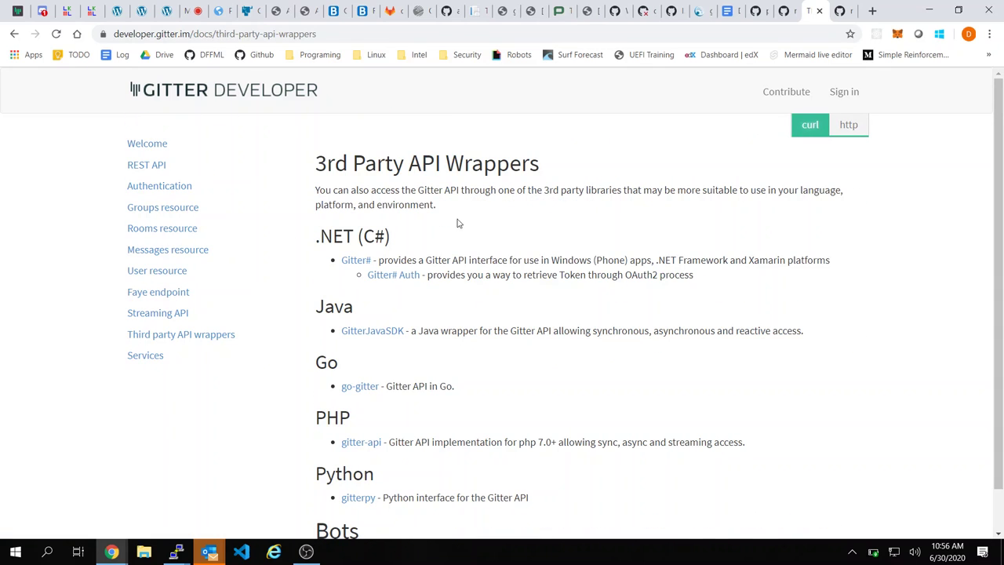
pyautogui.scroll(-1, 678, 190)
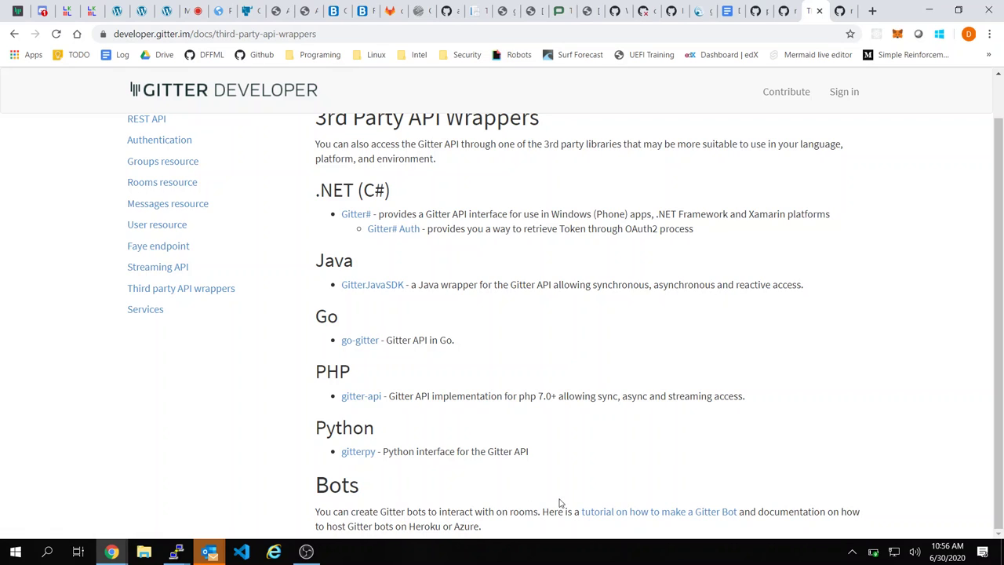
pyautogui.click(631, 513)
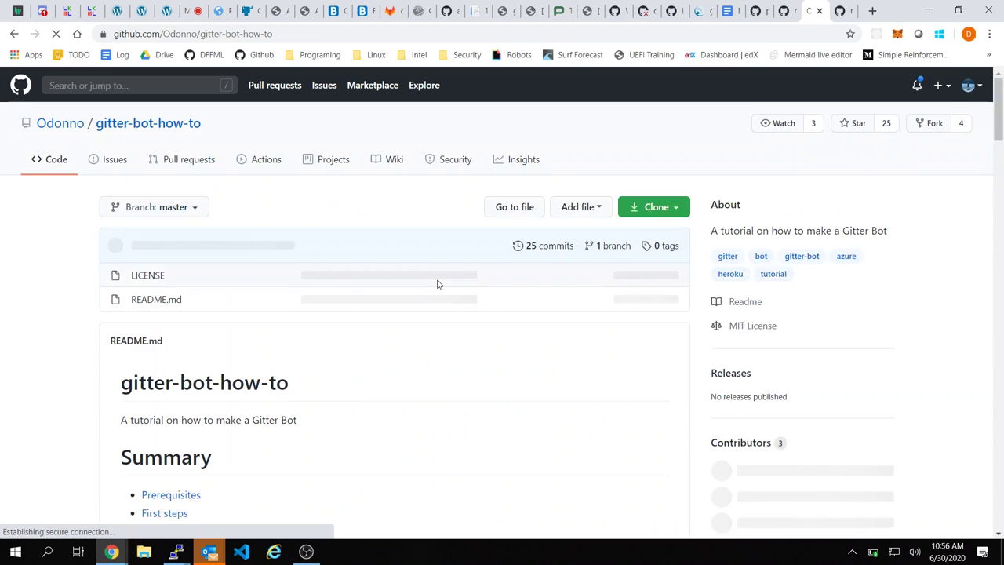
# Step: Read the Prerequisites and First steps of the gitter-bot-how-to tutorial, highlighting the mention of the Personal Access Token
pyautogui.scroll(-3, 284, 313)
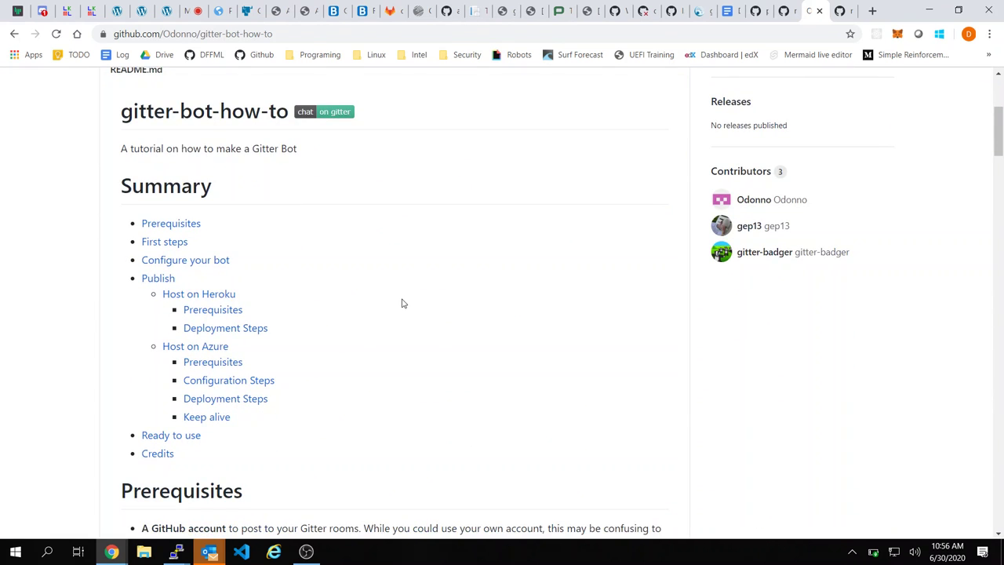
pyautogui.scroll(-4, 403, 300)
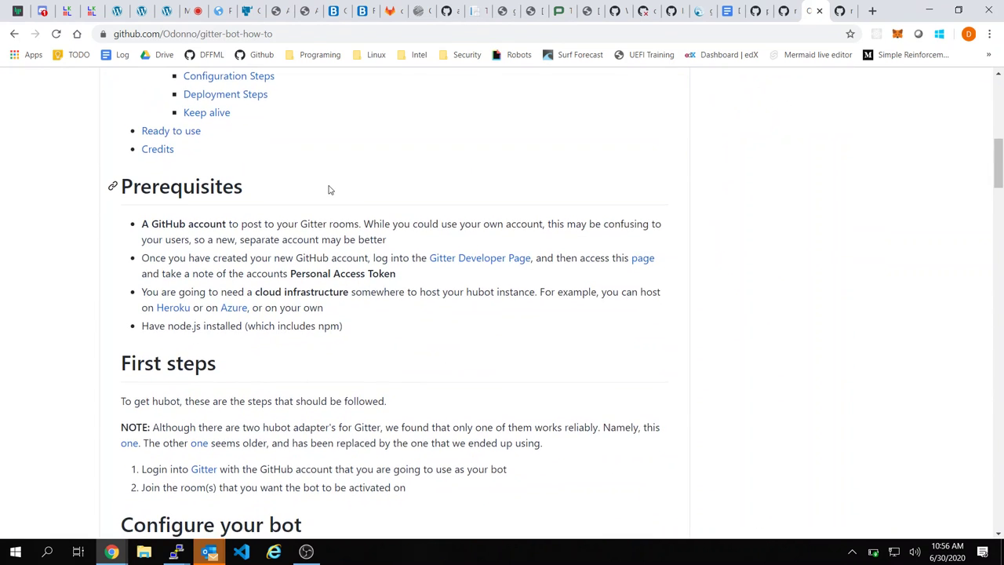
pyautogui.scroll(-1, 328, 193)
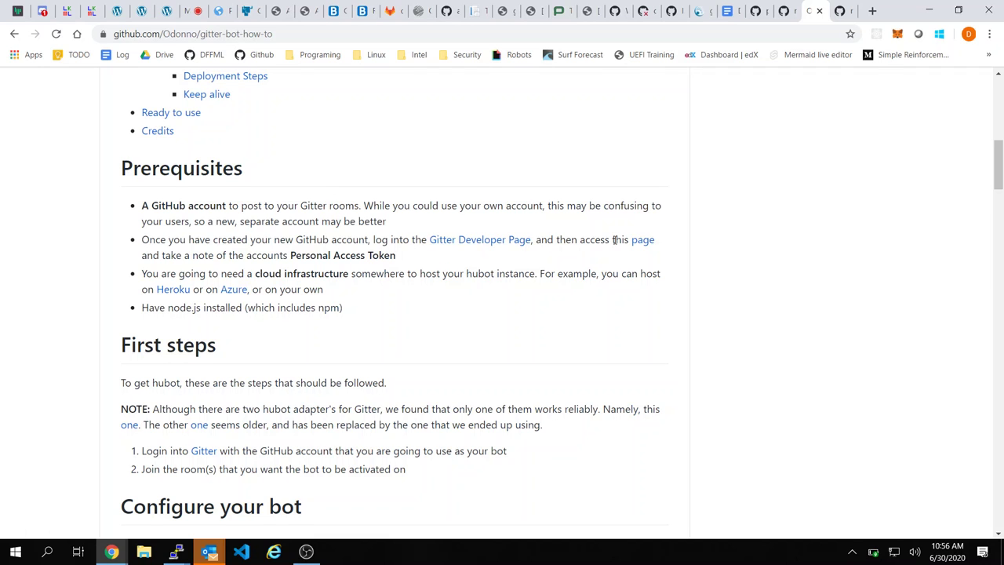
pyautogui.moveTo(289, 257); pyautogui.dragTo(407, 257)
pyautogui.scroll(-3, 407, 257)
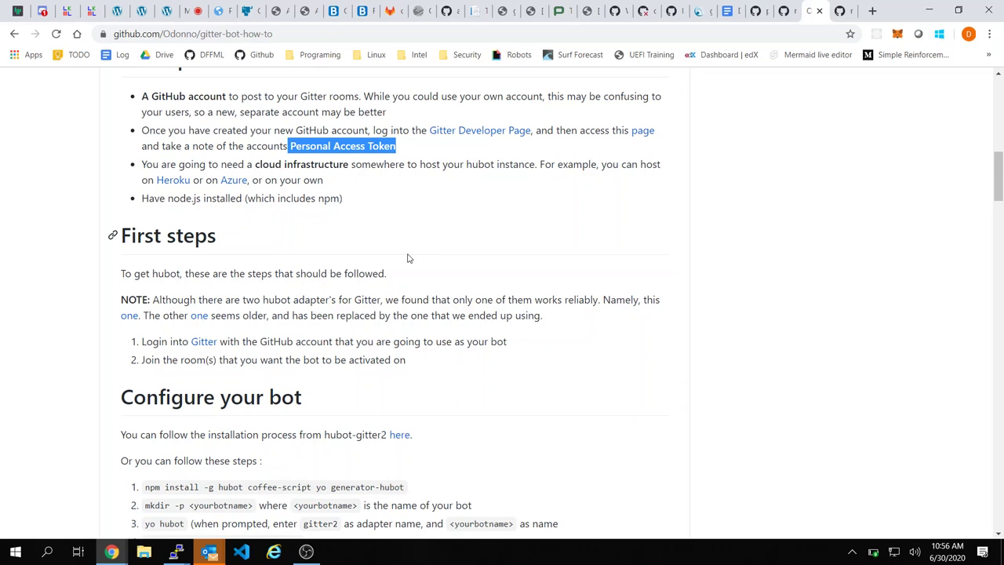
pyautogui.scroll(1, 407, 257)
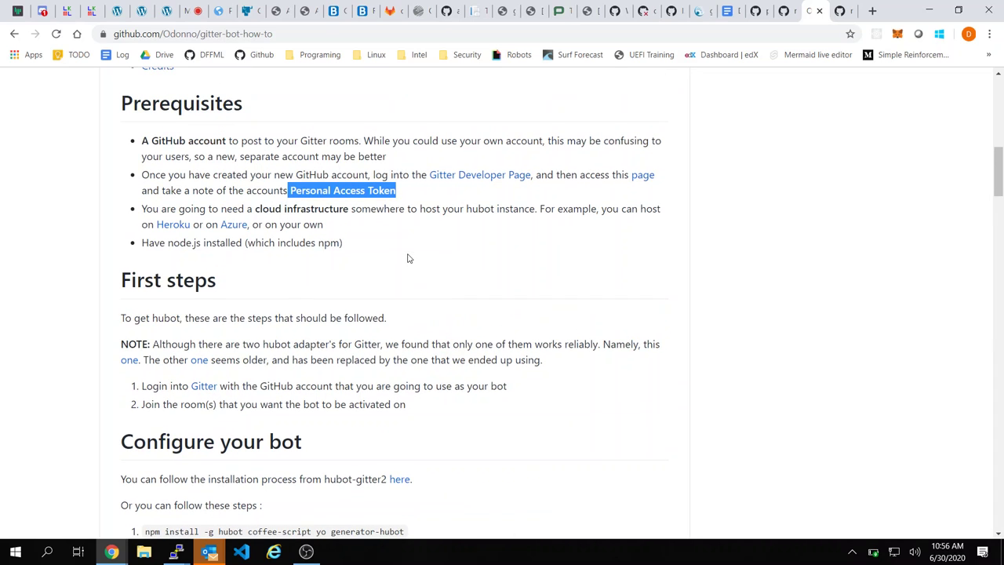
pyautogui.click(407, 257)
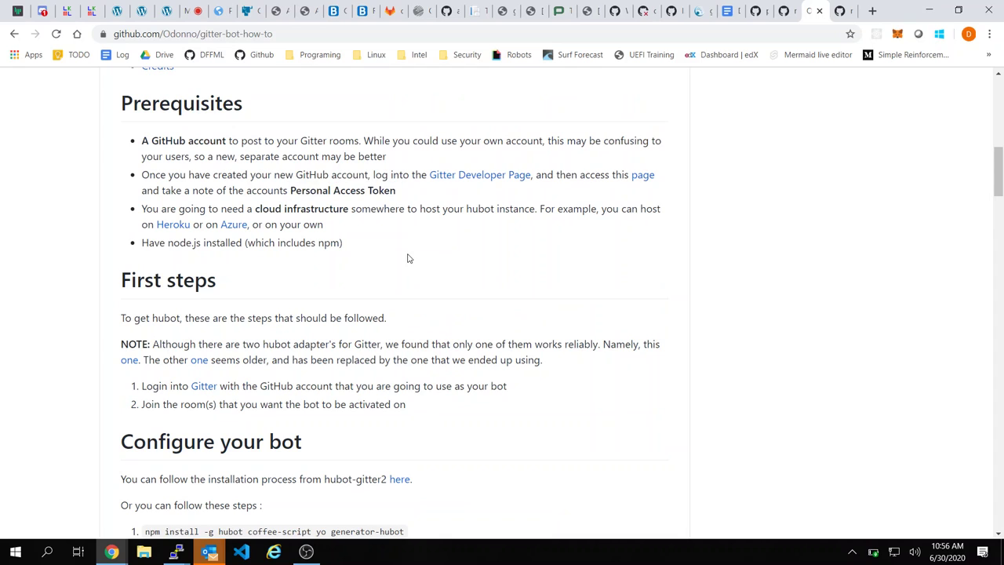
pyautogui.moveTo(874, 553)
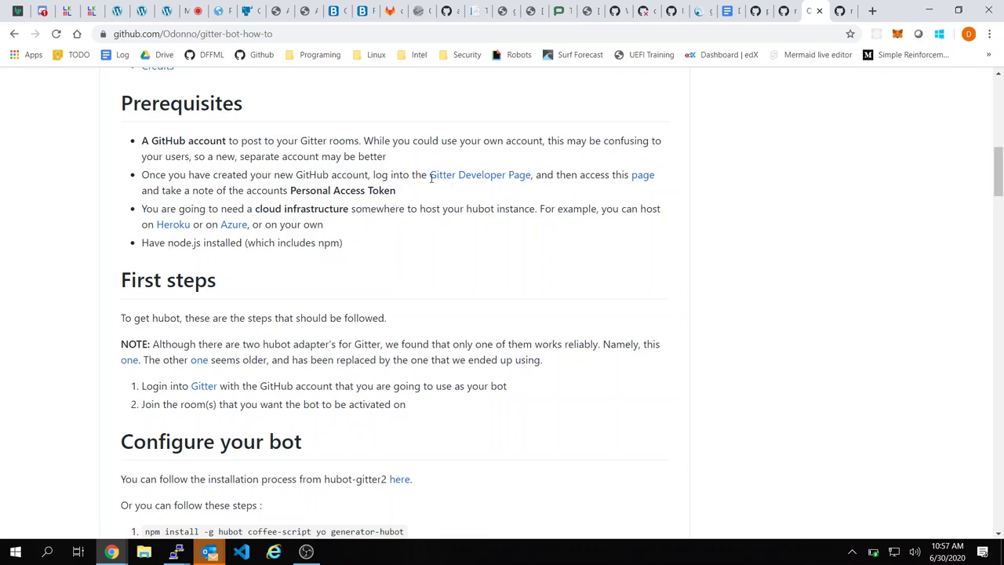
# Step: Follow the tutorial's link to the page for the Personal Access Token, check Getting Started, and sign in to Gitter Developer
pyautogui.click(644, 178)
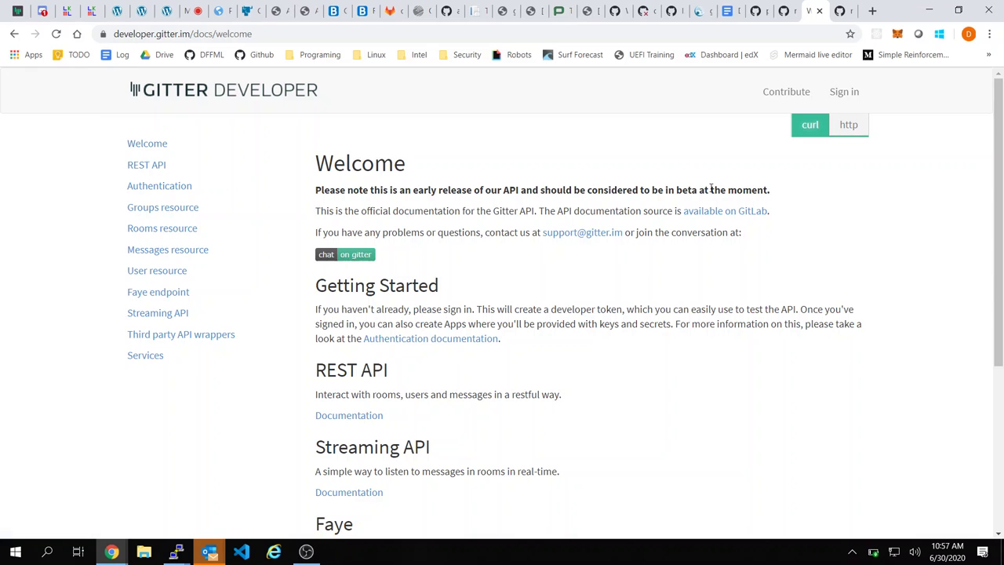
pyautogui.scroll(-1, 802, 264)
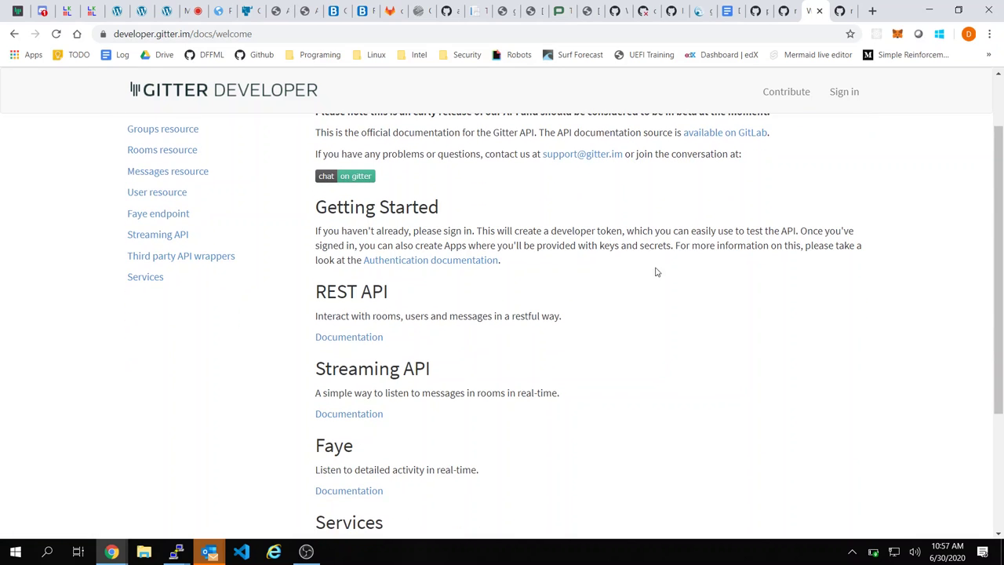
pyautogui.scroll(-1, 492, 290)
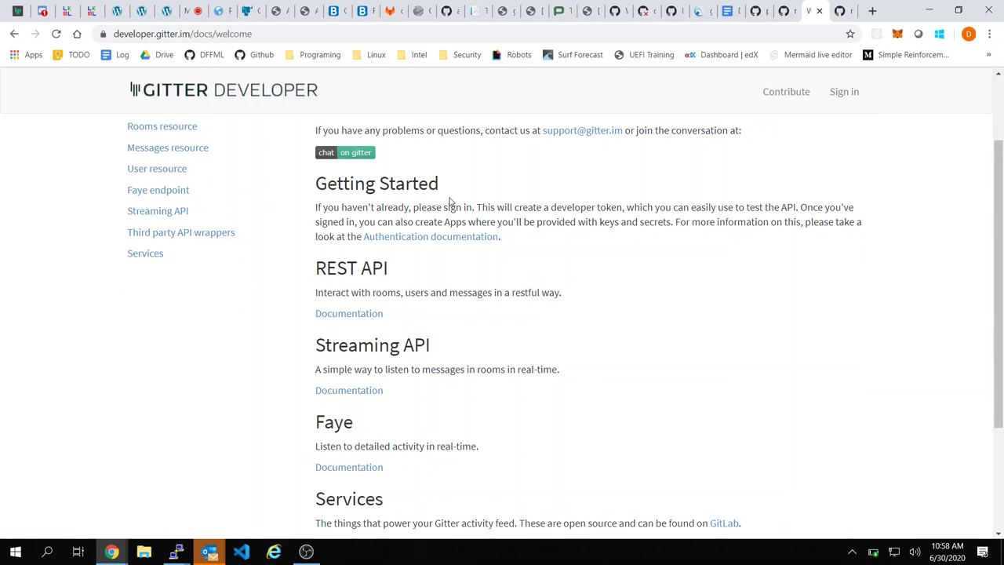
pyautogui.click(842, 94)
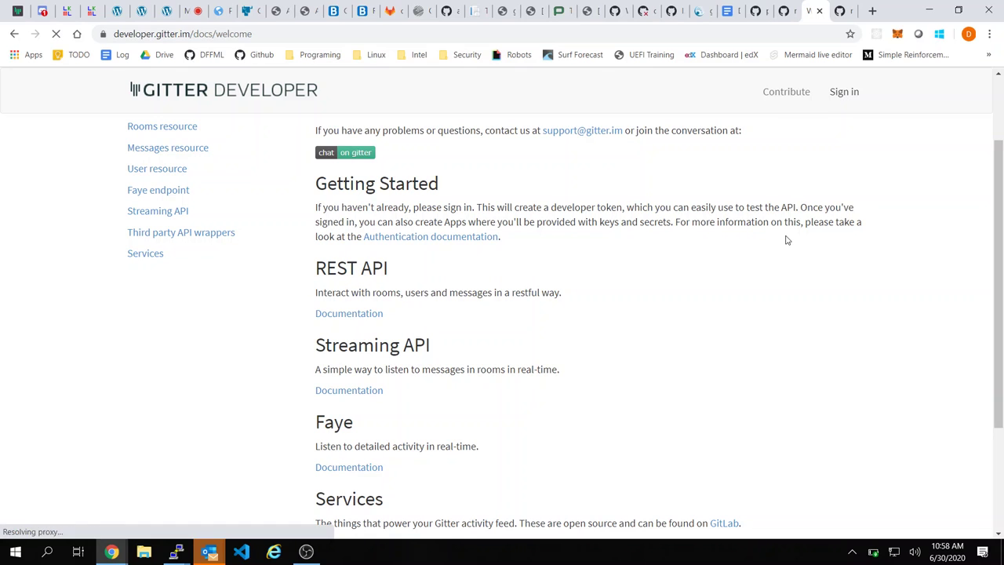
# Step: Return to the GitterPy README and highlight the YOUR_TOKEN placeholder in the Auth example
pyautogui.hotkey('ctrl', 'Tab')
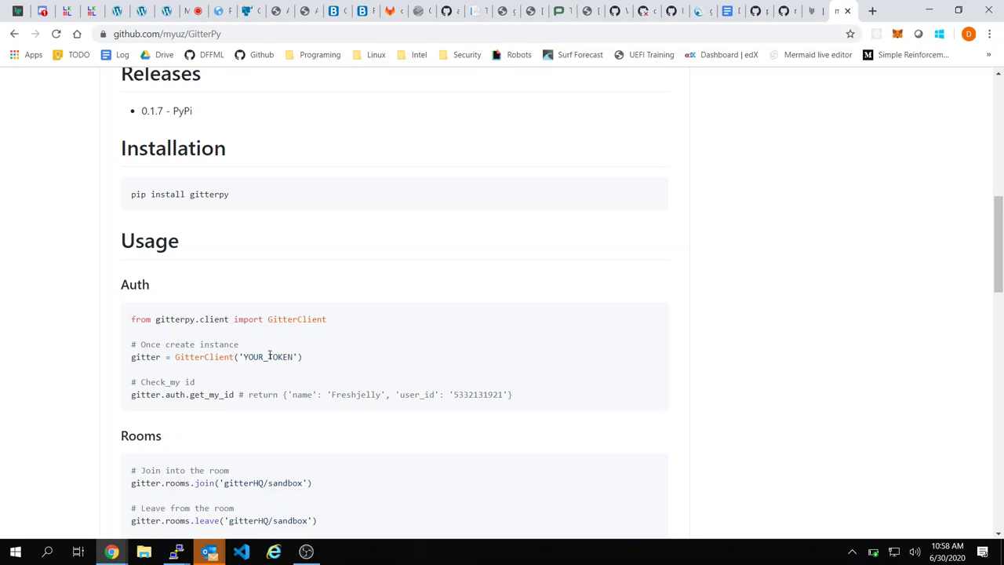
pyautogui.doubleClick(269, 357)
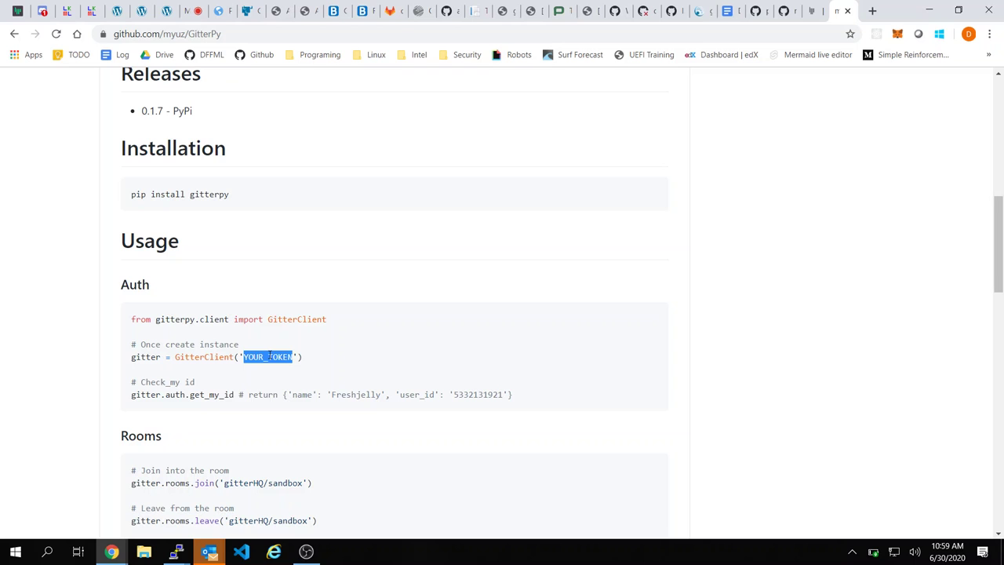
pyautogui.scroll(2, 269, 356)
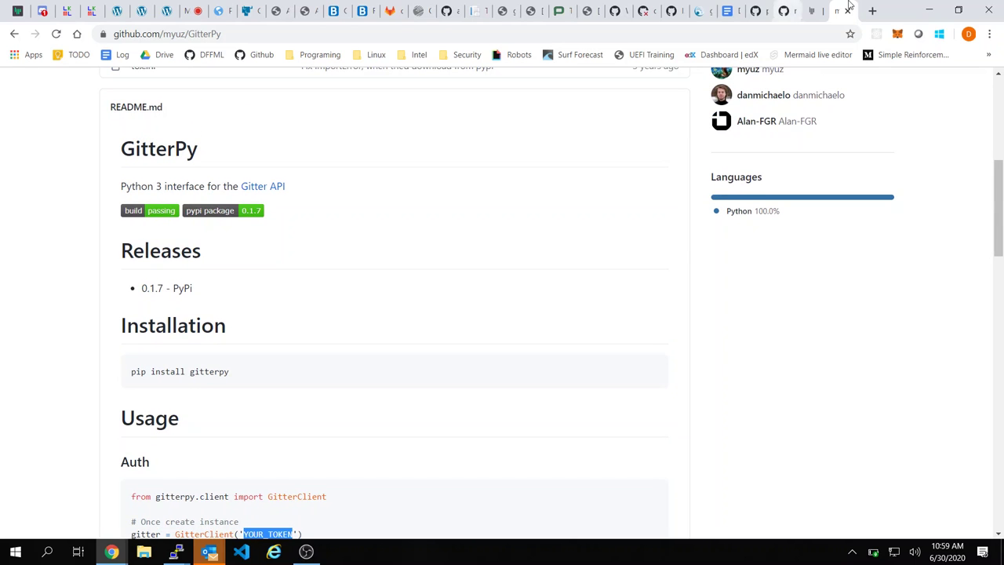
# Step: Switch back to the Gitter Developer site's New app page and open its documentation
pyautogui.click(777, 6)
pyautogui.click(754, 9)
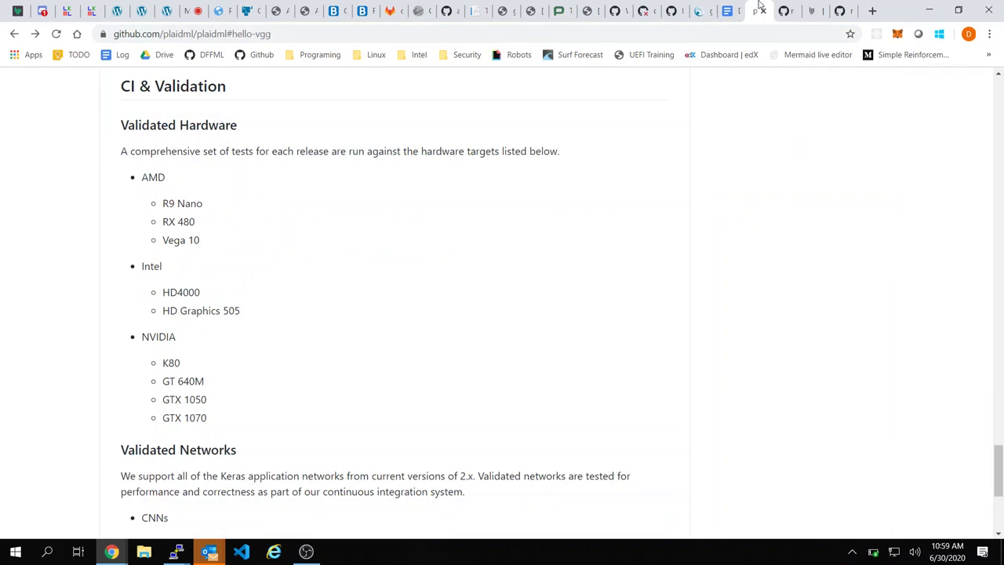
pyautogui.click(812, 8)
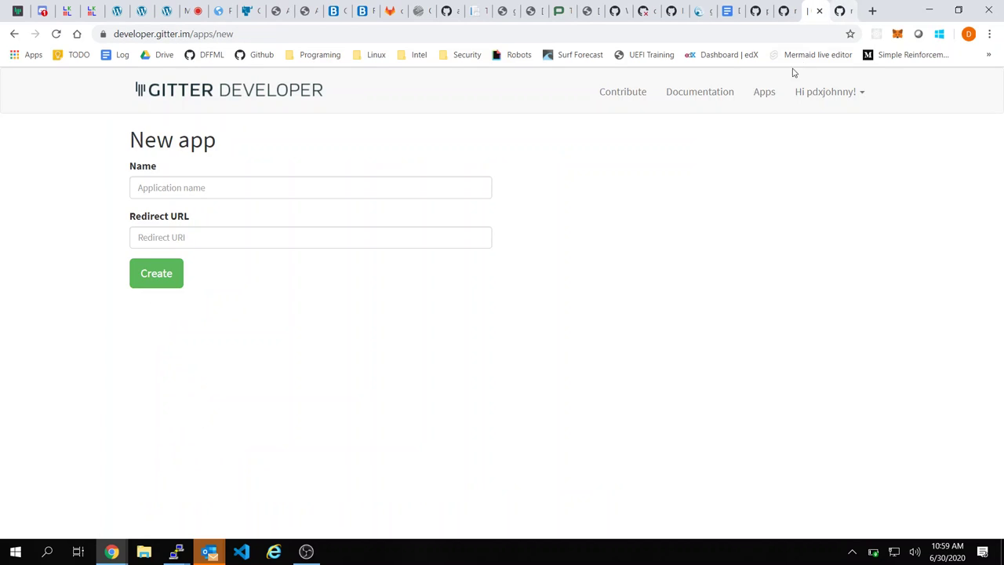
pyautogui.click(689, 96)
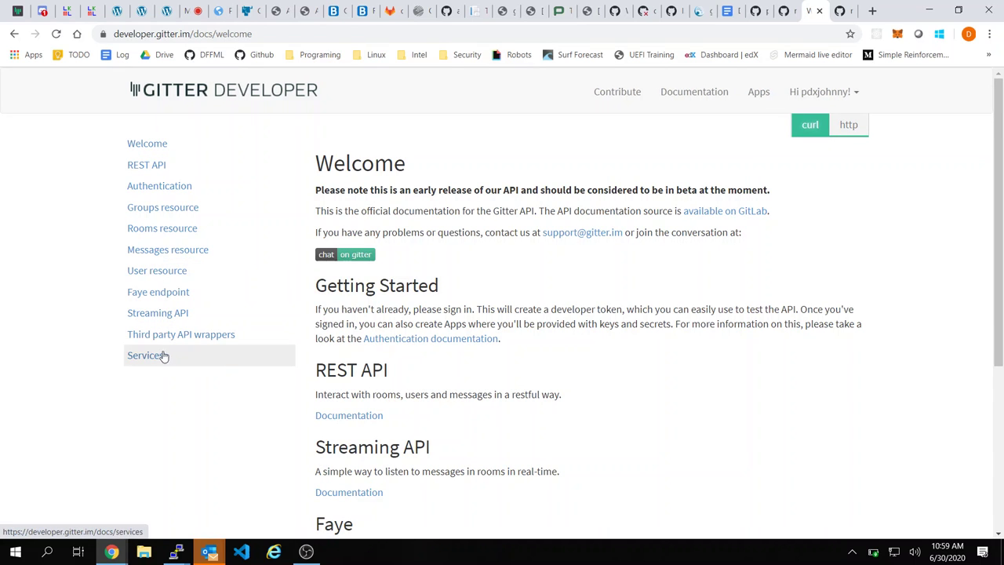
# Step: Open the Services documentation and read how to add a service down to the Basic structure section
pyautogui.click(159, 357)
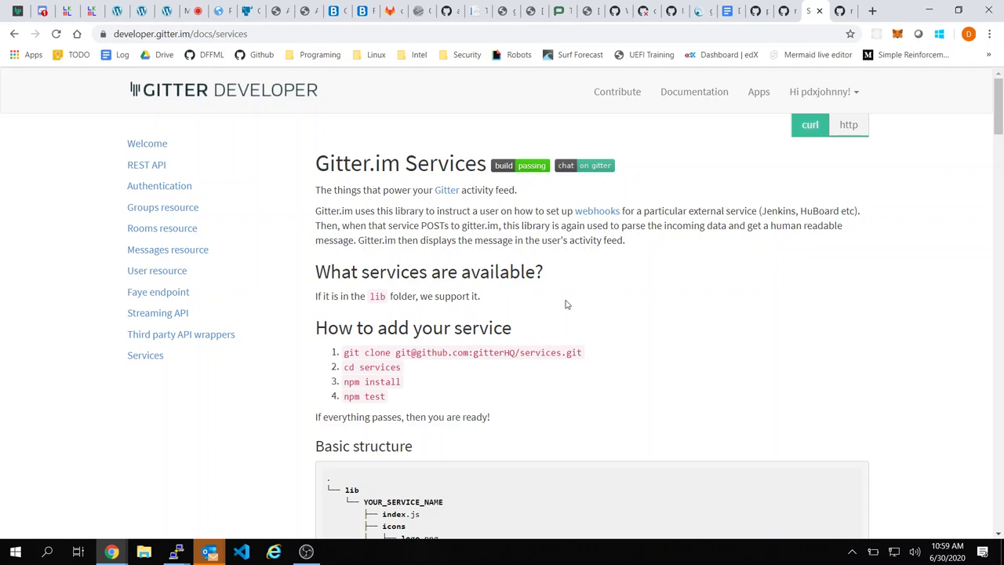
pyautogui.scroll(-1, 595, 304)
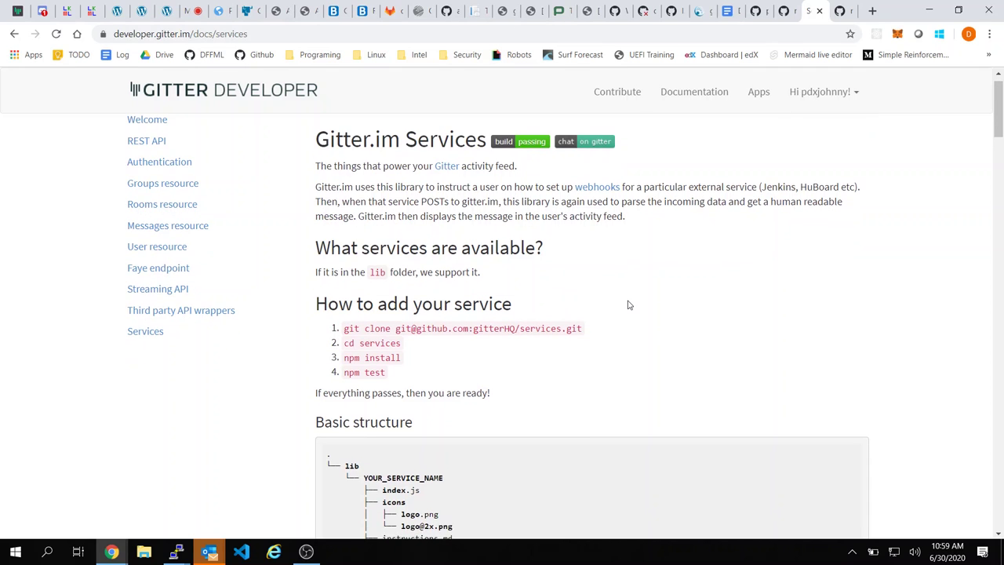
pyautogui.scroll(-2, 630, 304)
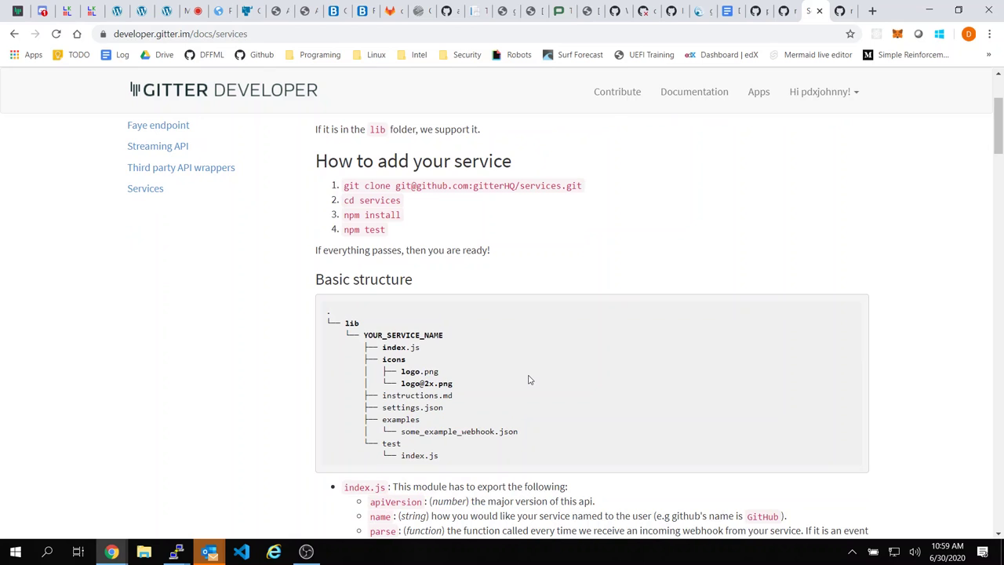
# Step: Open the Faye endpoint documentation and read it down to the Consuming messages and Publishing messages sections
pyautogui.scroll(-2, 530, 377)
pyautogui.scroll(4, 530, 377)
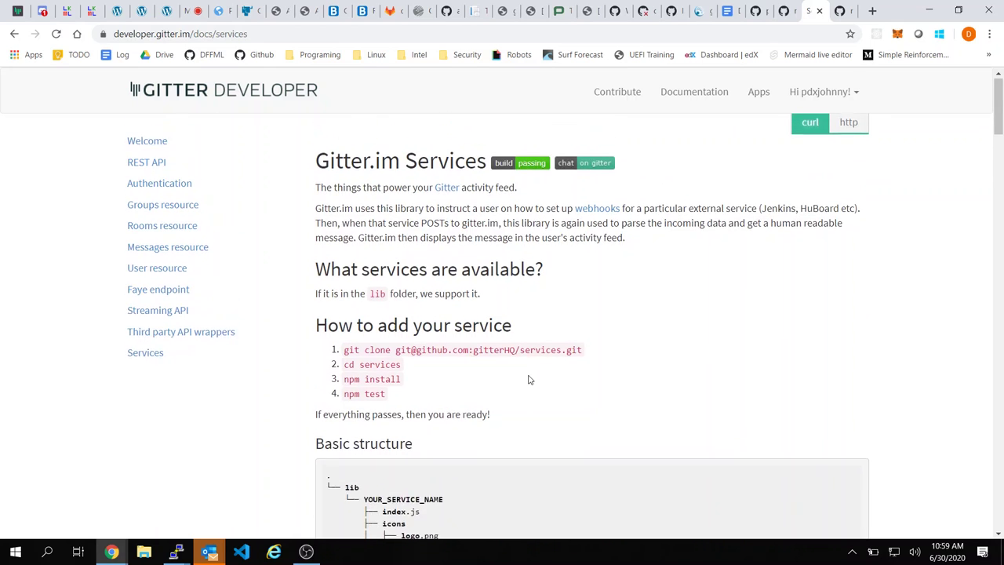
pyautogui.click(167, 295)
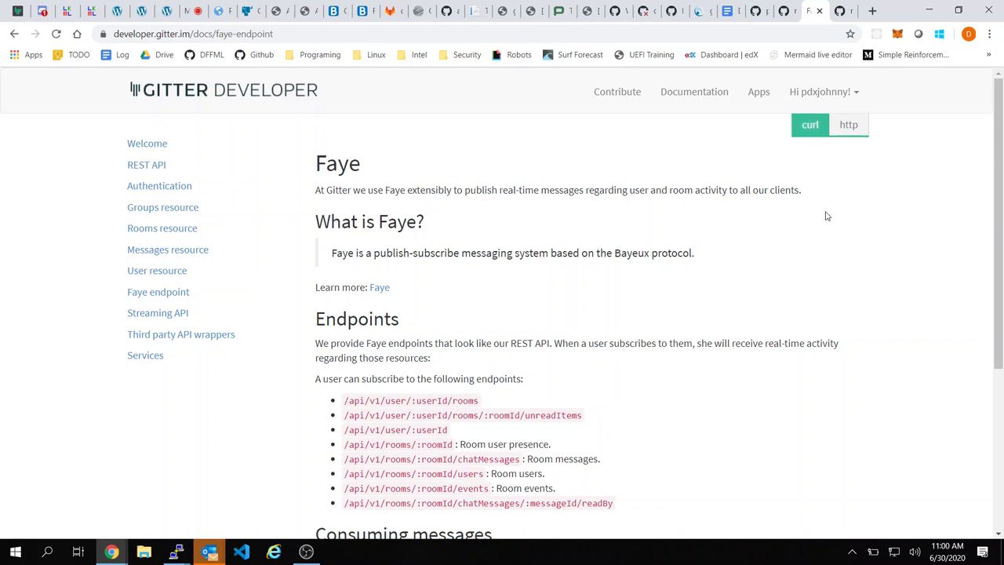
pyautogui.scroll(-1, 825, 216)
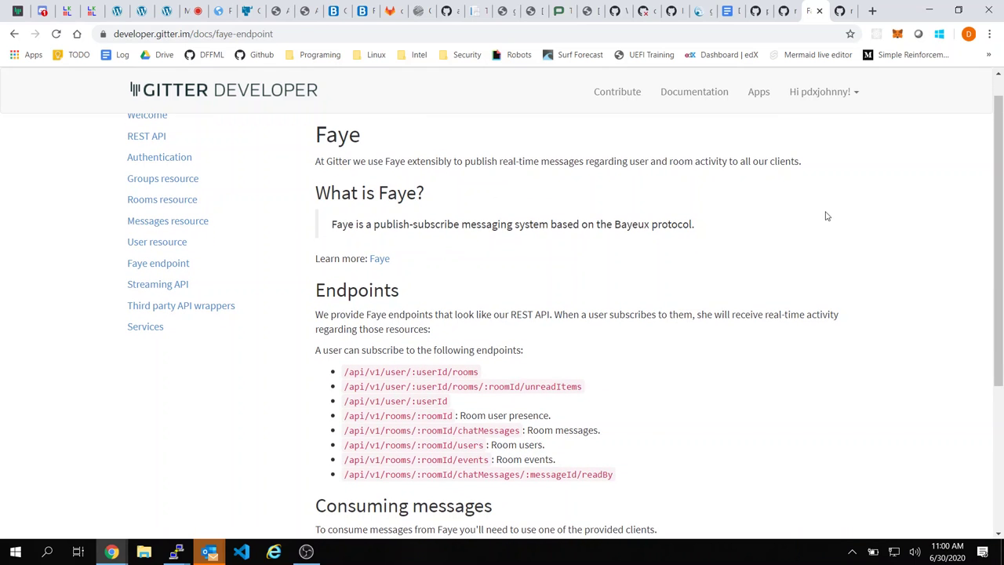
pyautogui.scroll(-3, 825, 216)
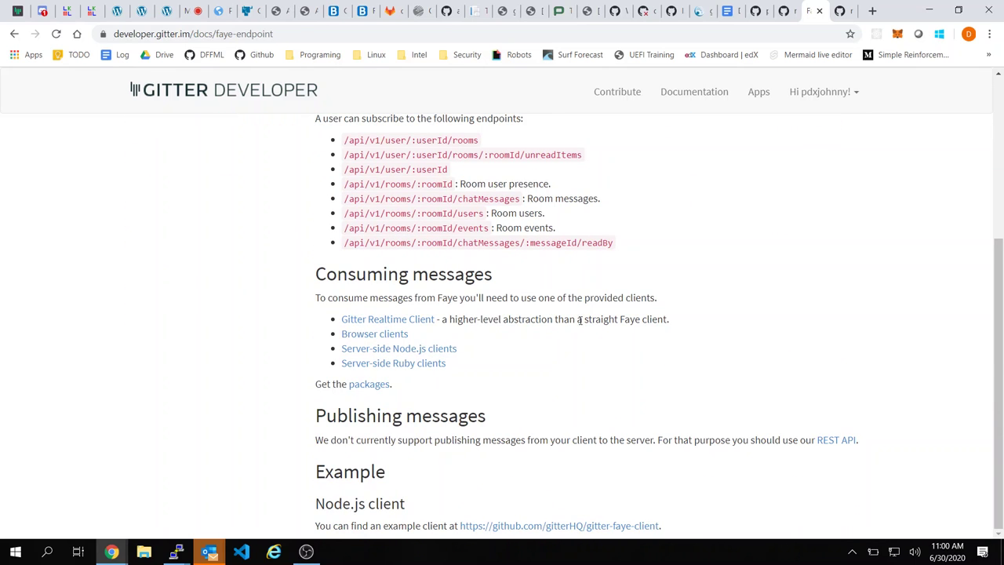
# Step: Open the Gitter Realtime Client and Server-side Ruby clients links from Consuming messages in separate new tabs
pyautogui.rightClick(420, 319)
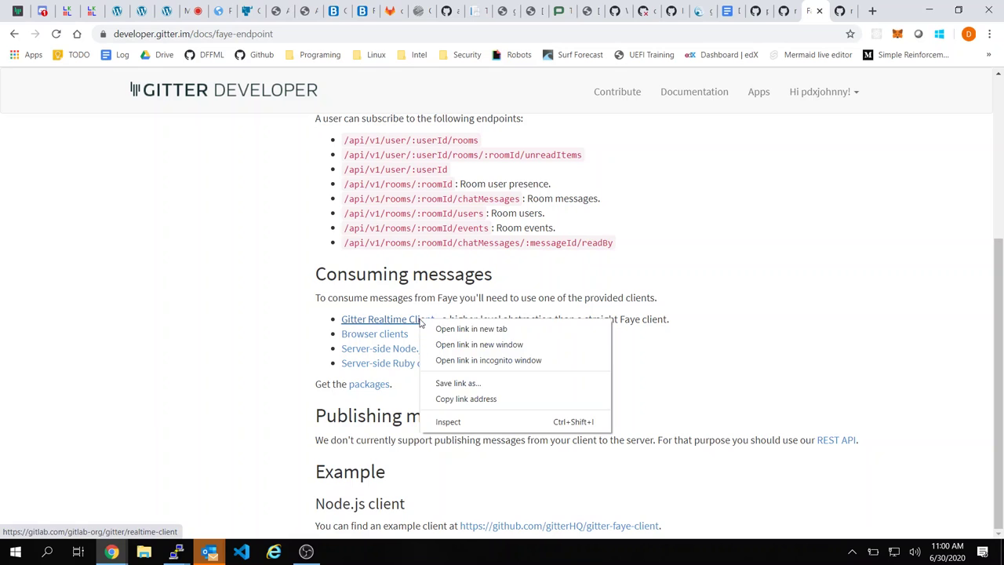
pyautogui.click(444, 328)
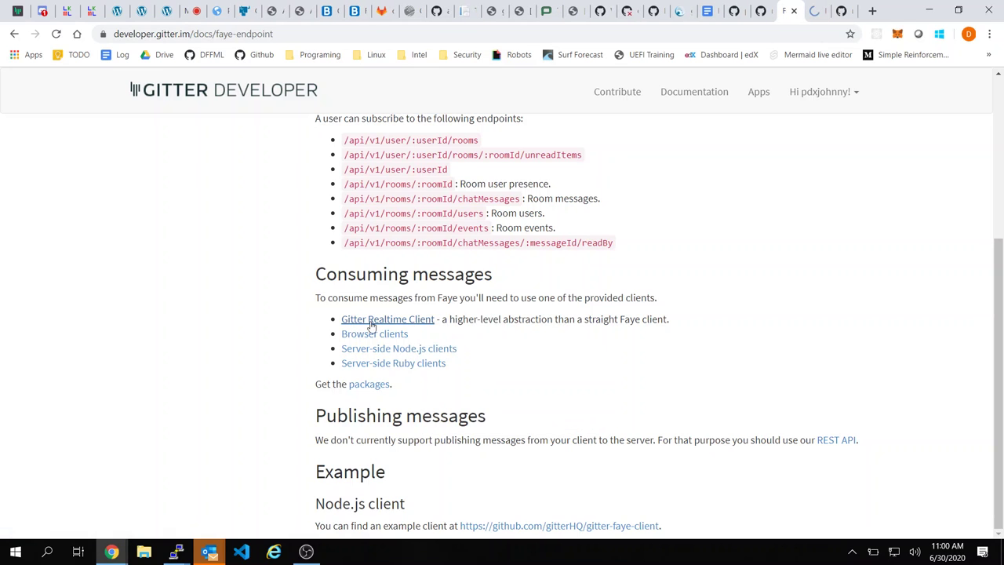
pyautogui.rightClick(400, 367)
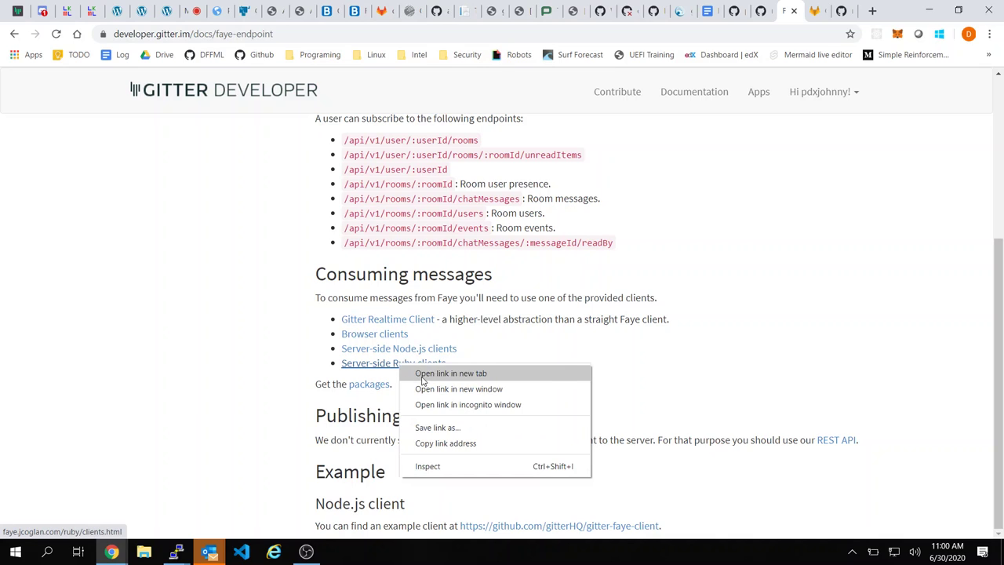
pyautogui.click(416, 373)
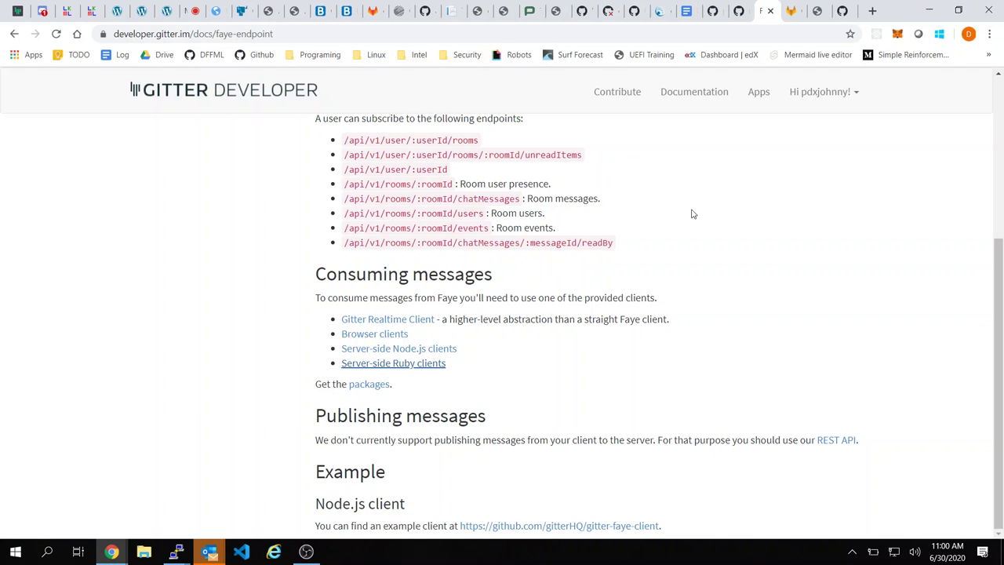
pyautogui.scroll(1, 751, 302)
pyautogui.scroll(3, 751, 301)
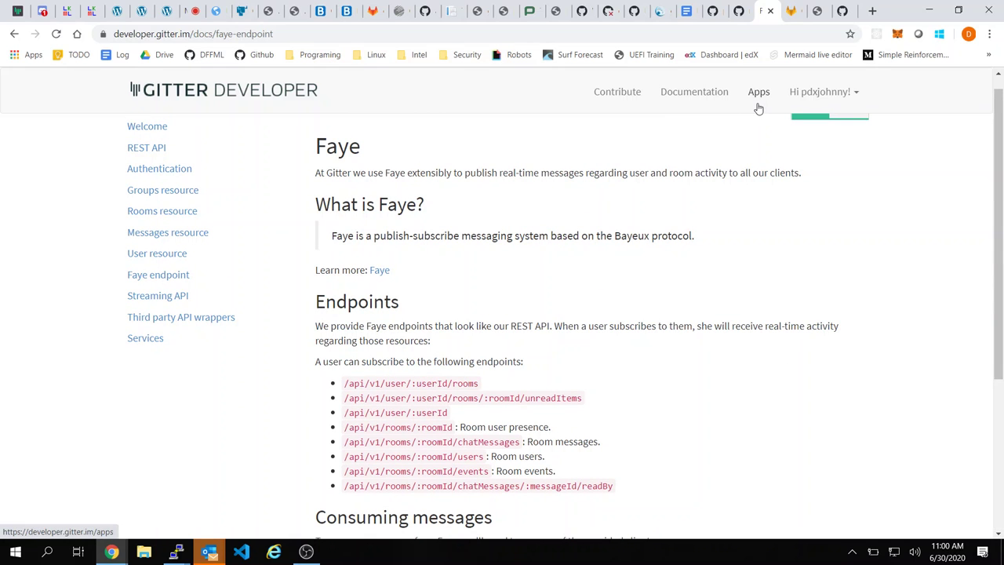
# Step: Switch to the Faye Server-side Ruby clients page and read its client creation, publication and custom header examples
pyautogui.click(841, 9)
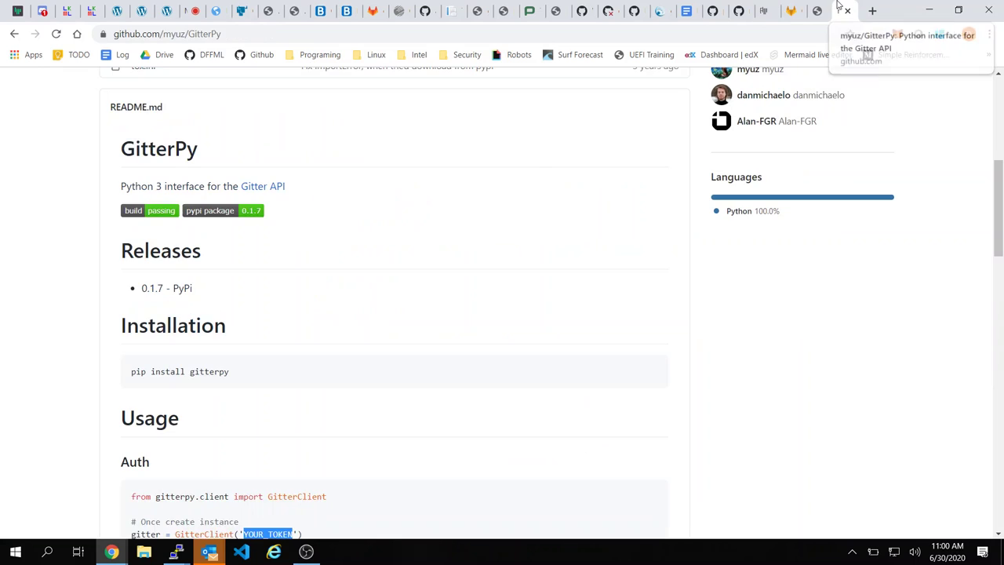
pyautogui.click(816, 10)
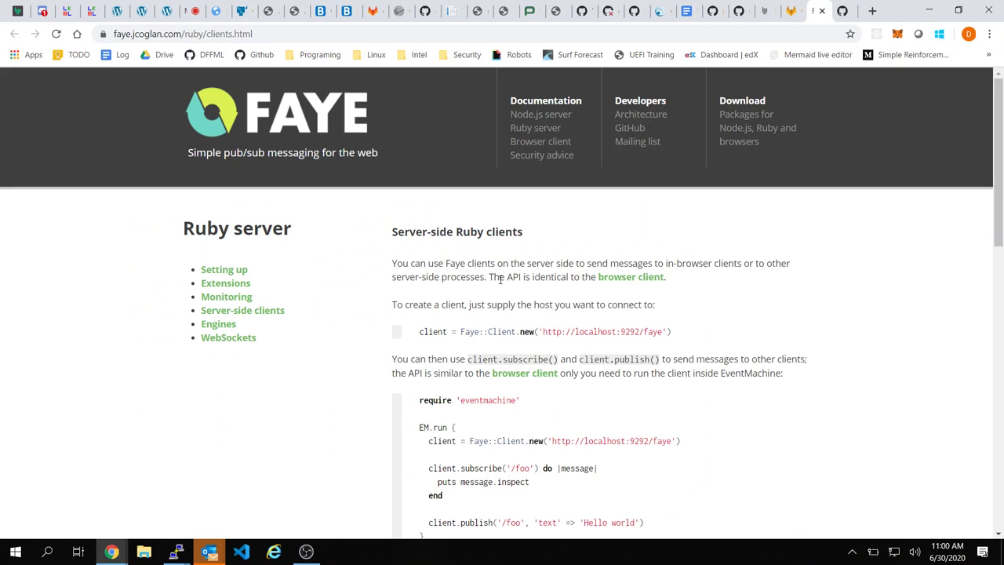
pyautogui.scroll(-1, 500, 279)
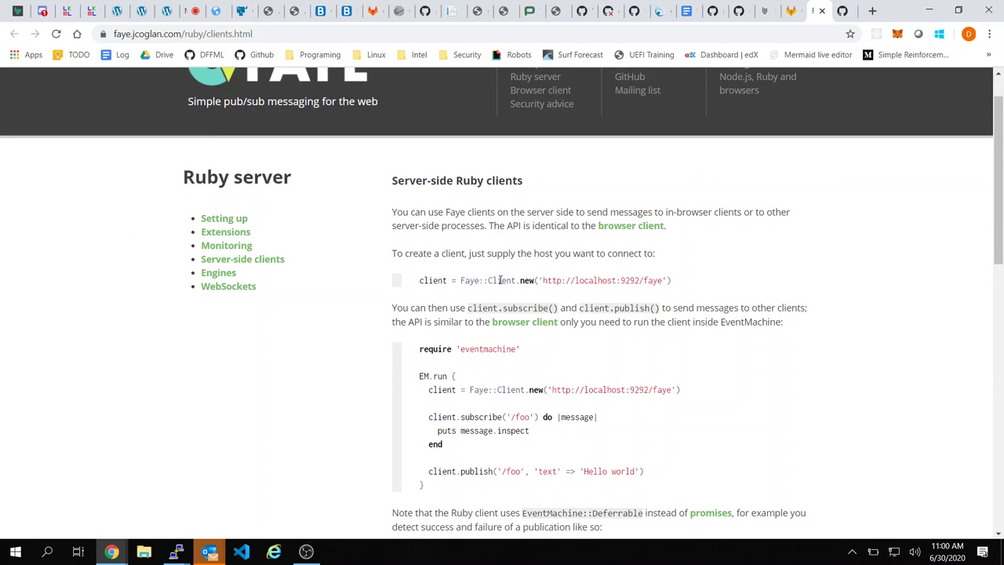
pyautogui.scroll(-3, 791, 308)
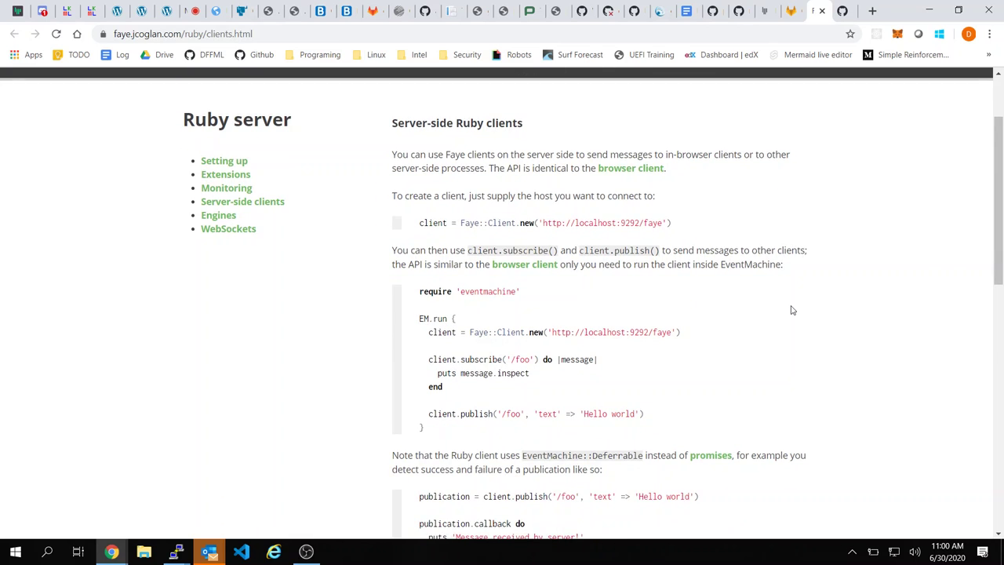
pyautogui.scroll(-1, 791, 308)
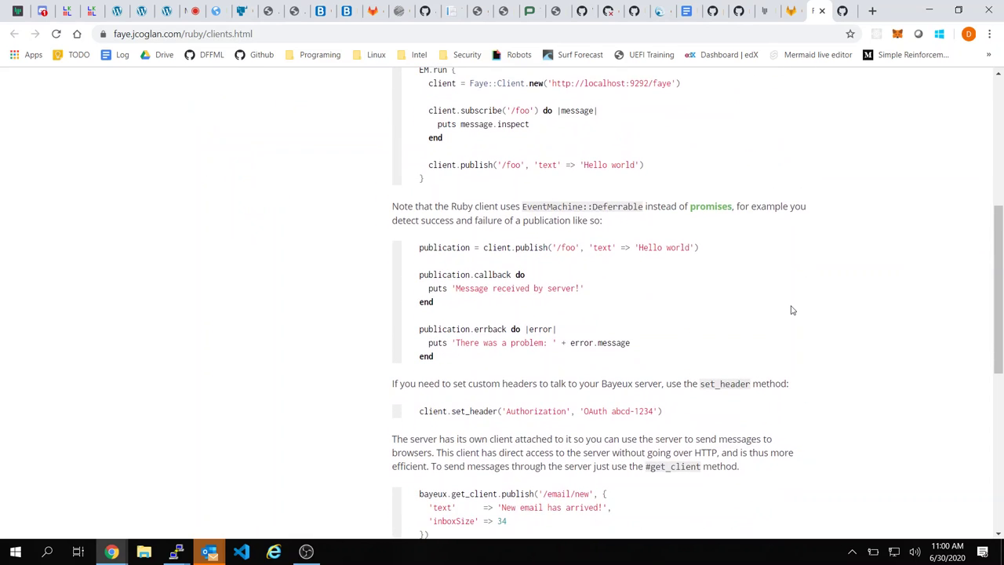
# Step: Switch to the realtime-client project on GitLab and examine its README down to GITTER_TOKEN in the Create a Realtime Client example
pyautogui.click(792, 8)
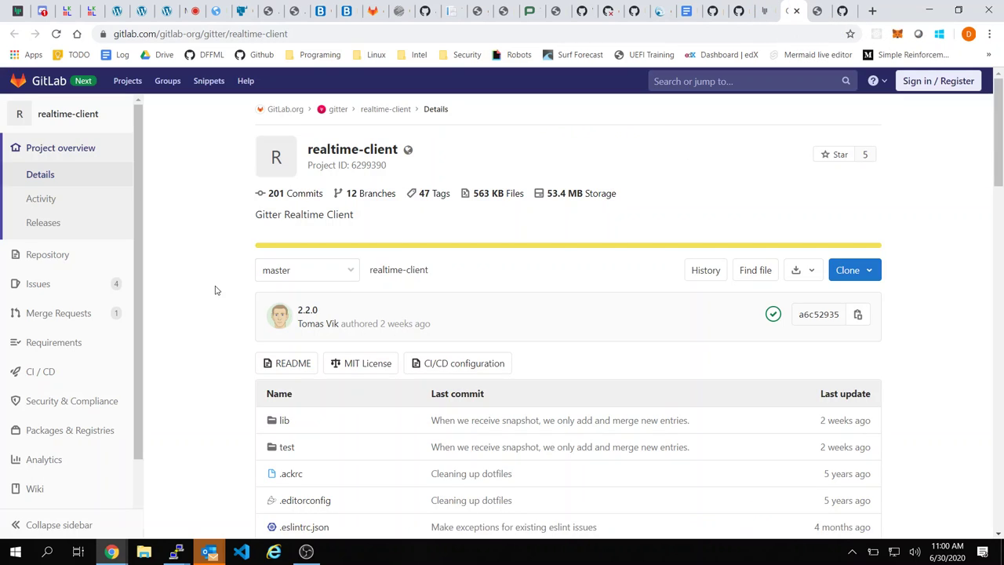
pyautogui.scroll(-2, 215, 290)
pyautogui.scroll(-6, 215, 290)
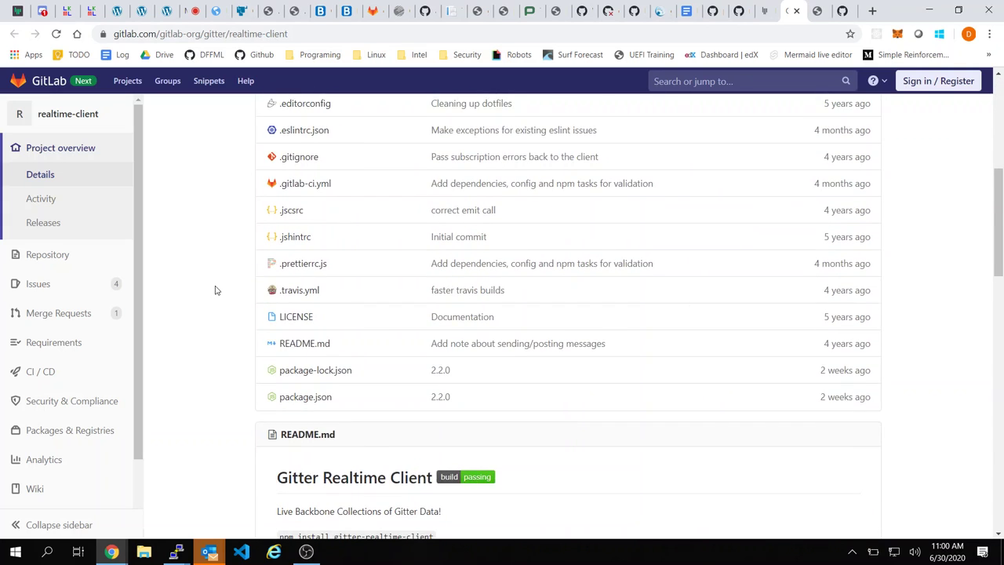
pyautogui.scroll(-1, 216, 291)
pyautogui.scroll(-3, 216, 290)
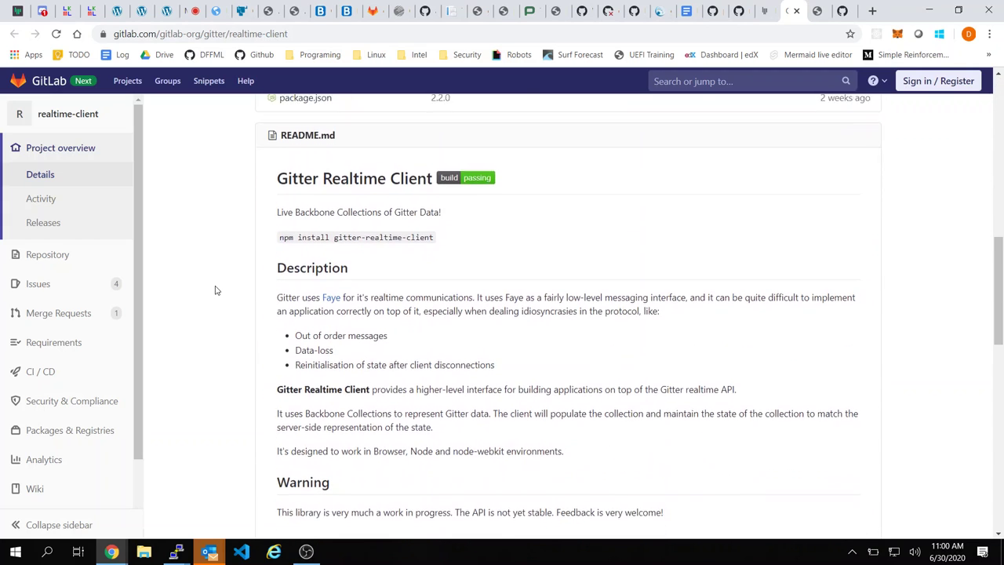
pyautogui.scroll(-2, 216, 290)
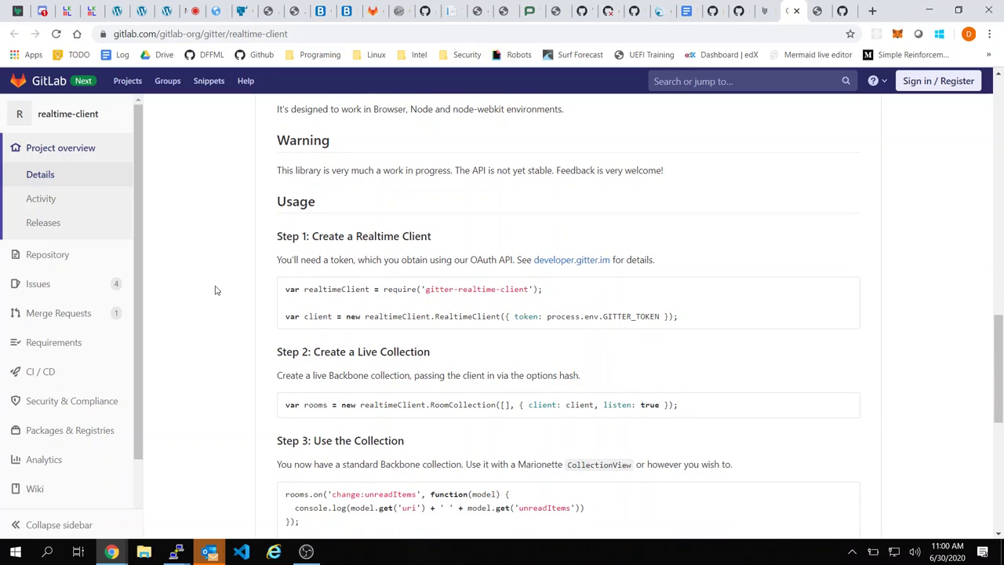
pyautogui.doubleClick(632, 317)
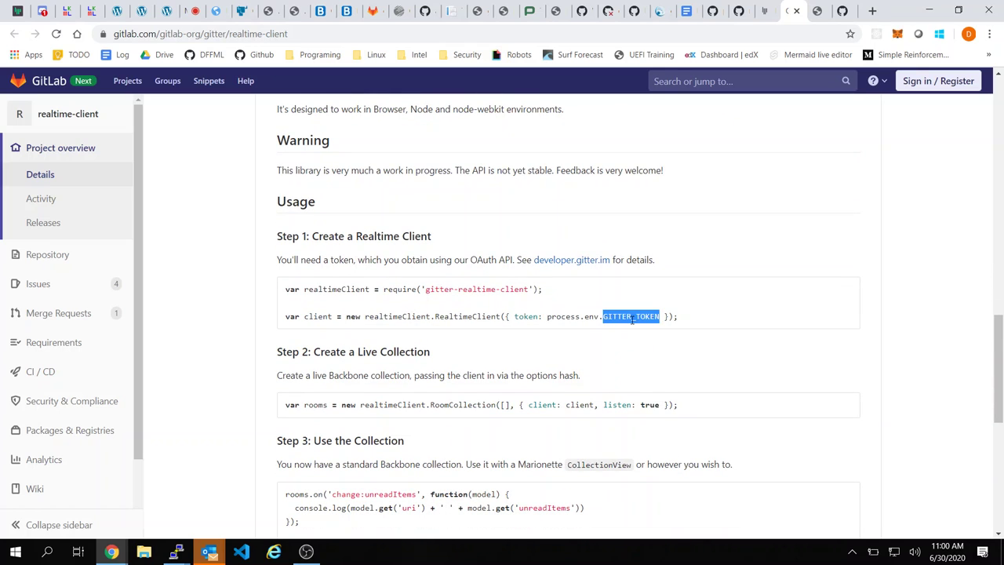
pyautogui.click(632, 317)
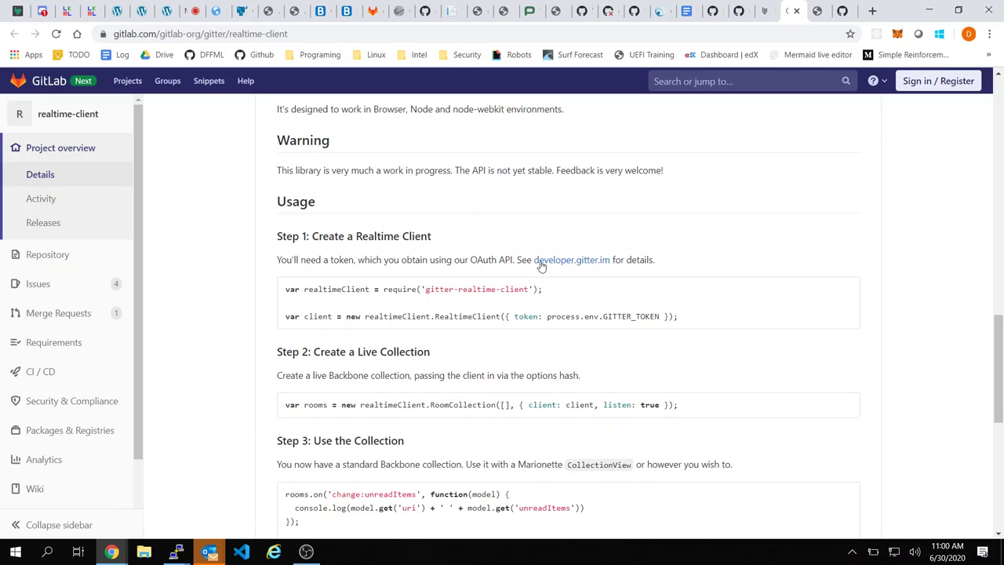
# Step: Read the realtime-client README's collection steps and Send a message section, and recheck the token in the Step 1 example
pyautogui.scroll(-2, 598, 277)
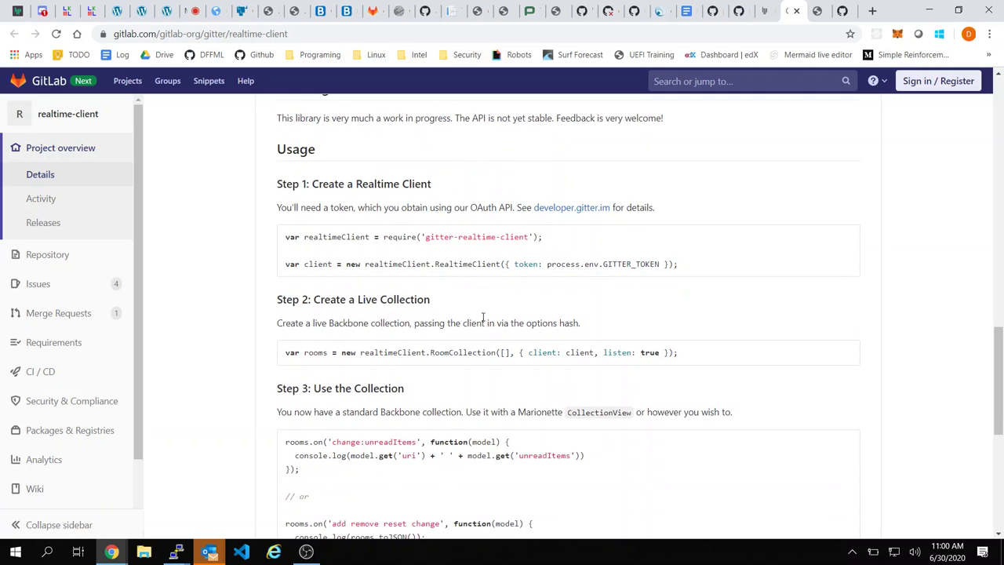
pyautogui.scroll(-3, 464, 385)
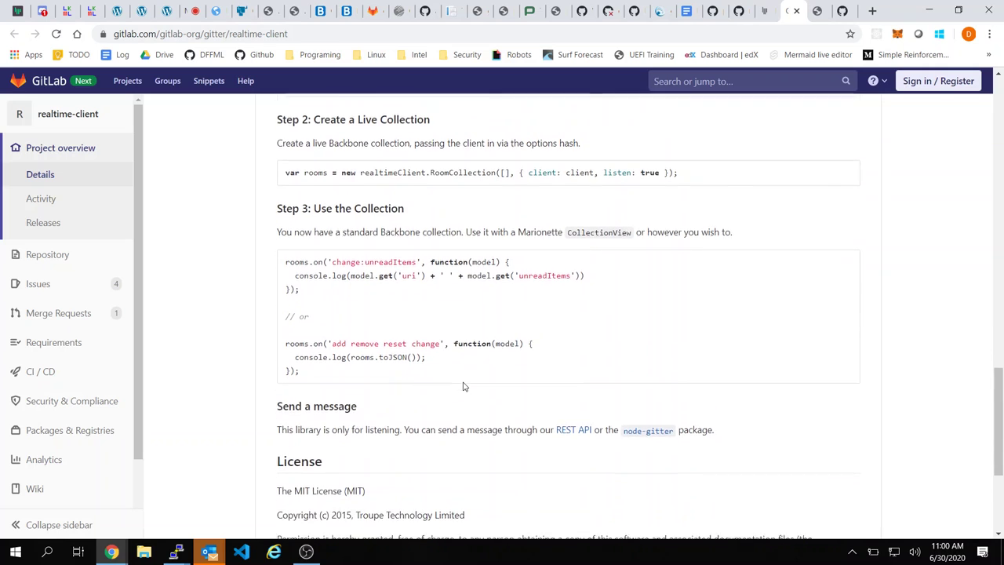
pyautogui.scroll(-2, 462, 385)
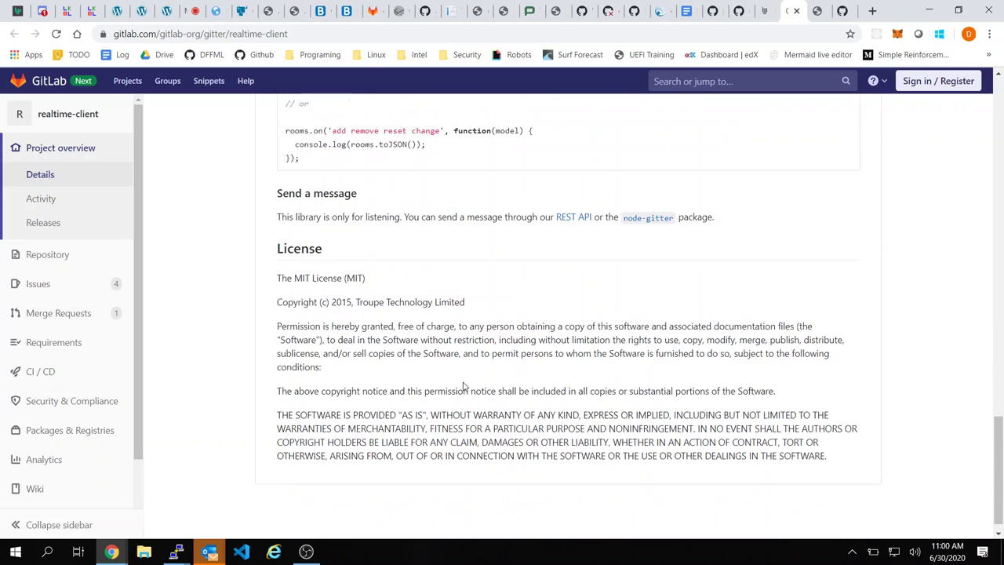
pyautogui.scroll(5, 463, 383)
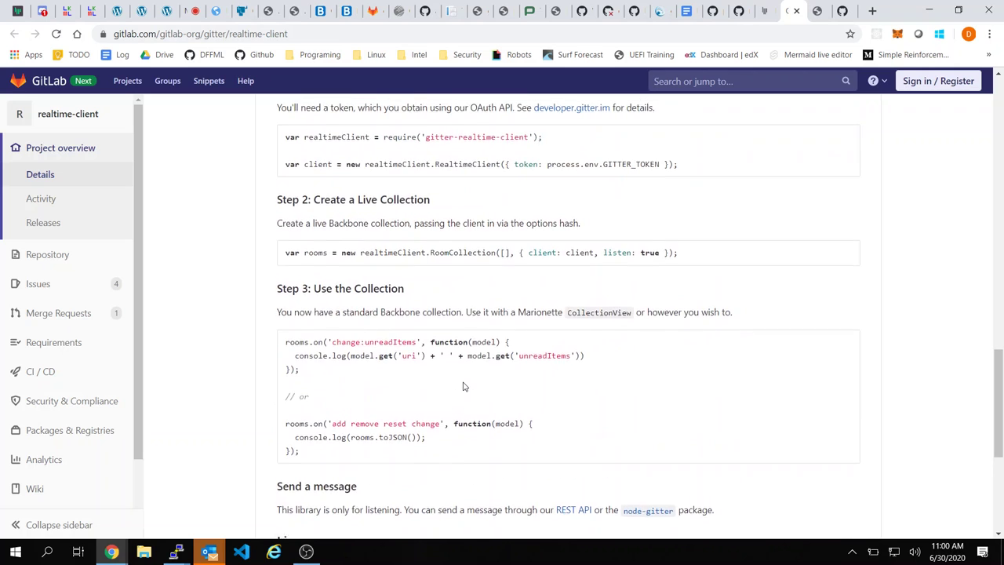
pyautogui.scroll(2, 463, 384)
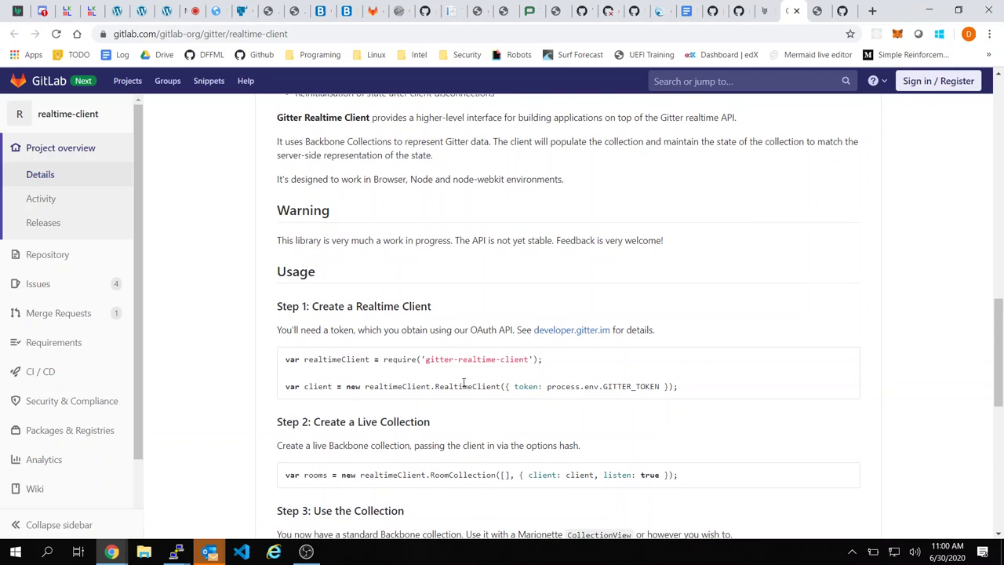
pyautogui.doubleClick(647, 385)
pyautogui.click(726, 340)
pyautogui.scroll(3, 725, 340)
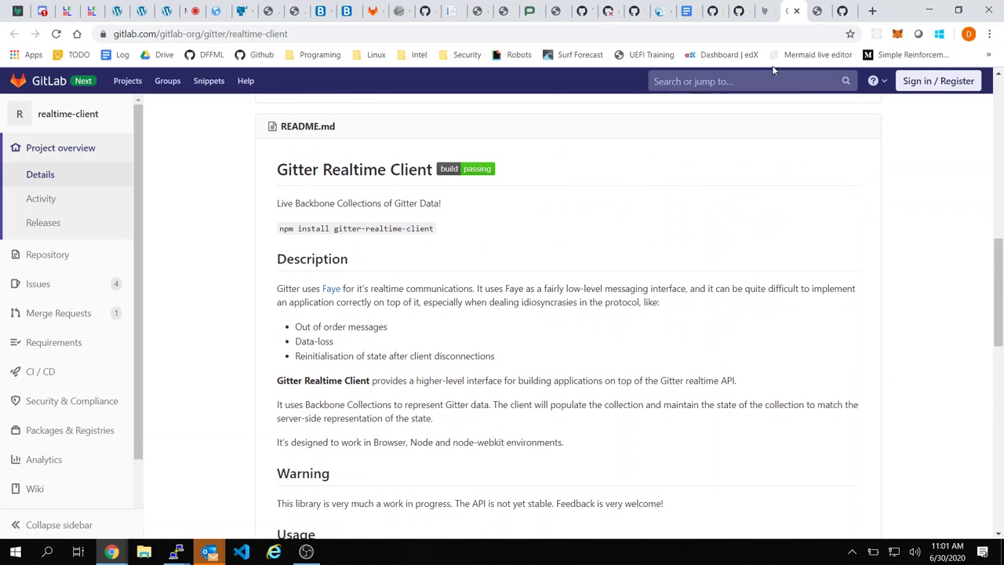
# Step: Look through the open Gitter docs, DFFML commit, realtime-client and Faye pages and return to the GitterPy repository
pyautogui.click(764, 11)
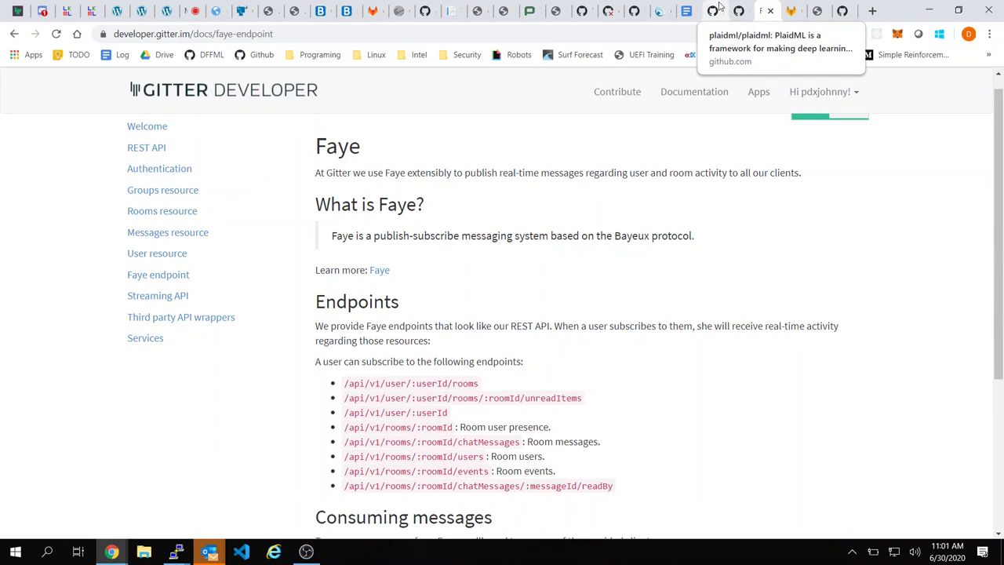
pyautogui.click(731, 8)
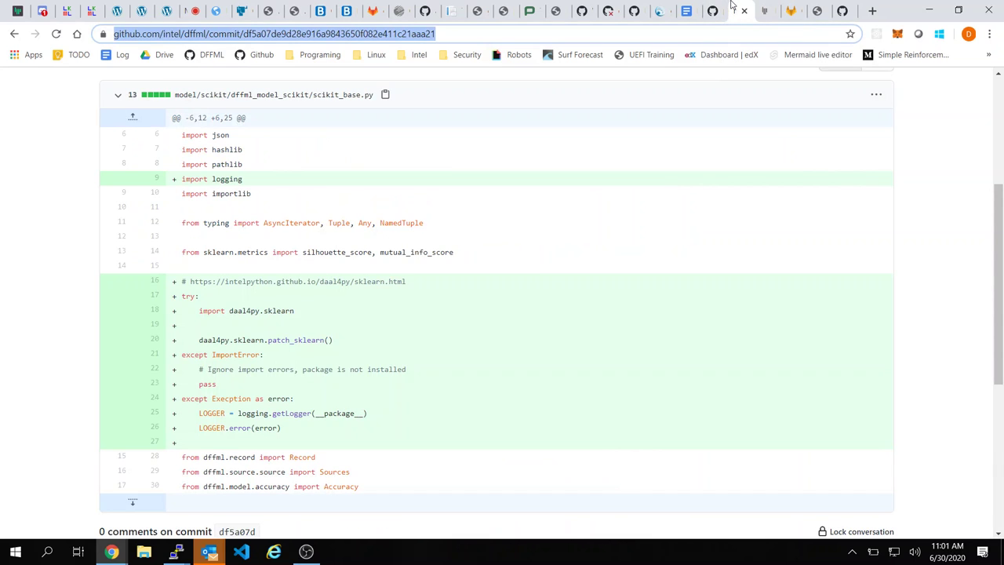
pyautogui.click(715, 9)
pyautogui.click(788, 7)
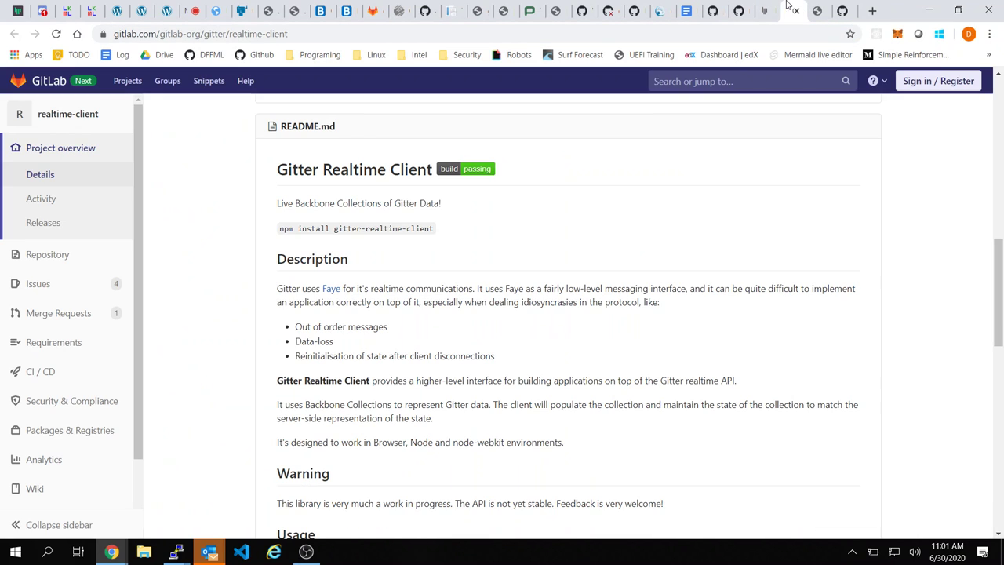
pyautogui.click(814, 6)
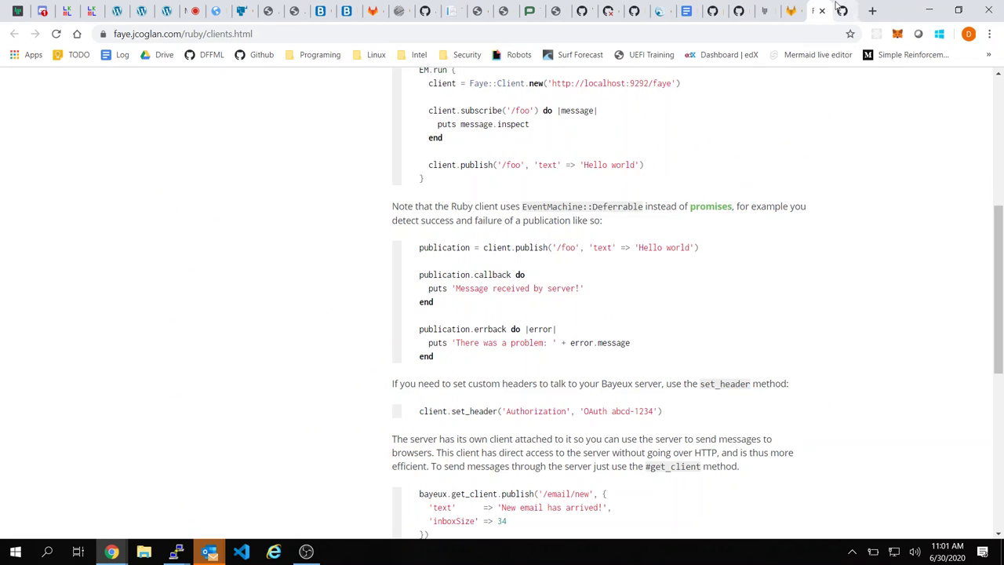
pyautogui.click(841, 10)
pyautogui.scroll(5, 511, 228)
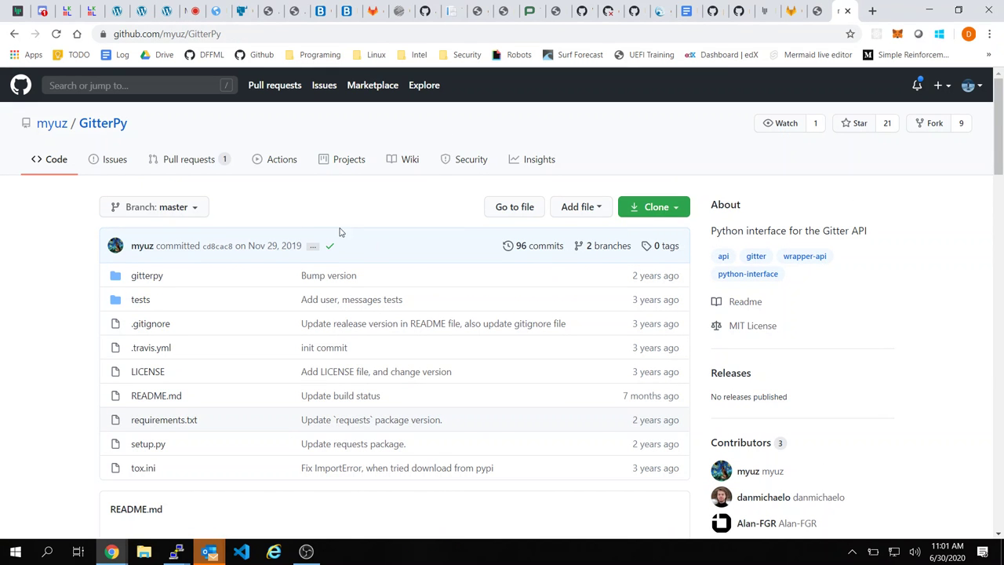
# Step: Review the GitterPy README's Installation and Usage sections and highlight YOUR_TOKEN in the Auth example again
pyautogui.scroll(-4, 337, 229)
pyautogui.scroll(-4, 334, 228)
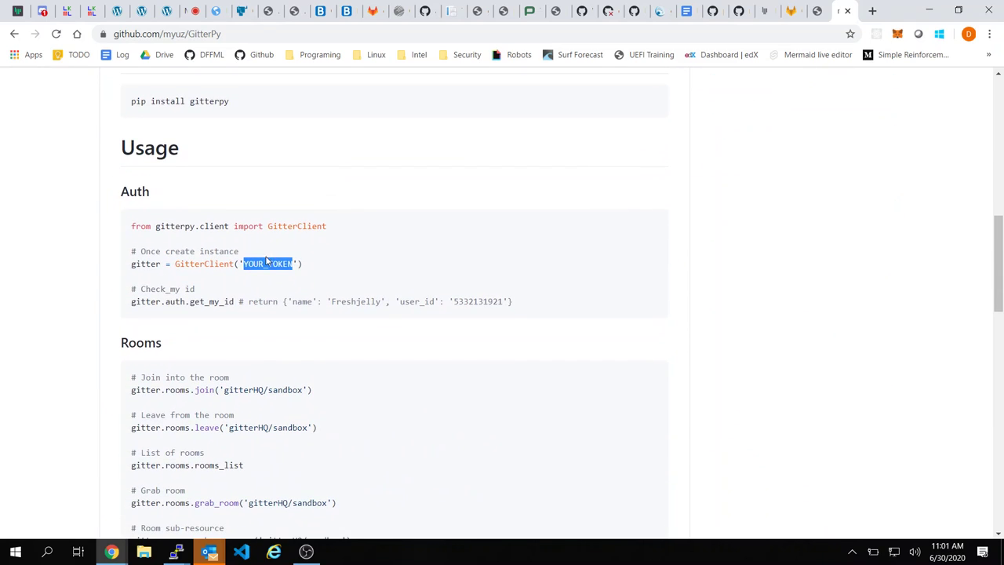
pyautogui.click(330, 259)
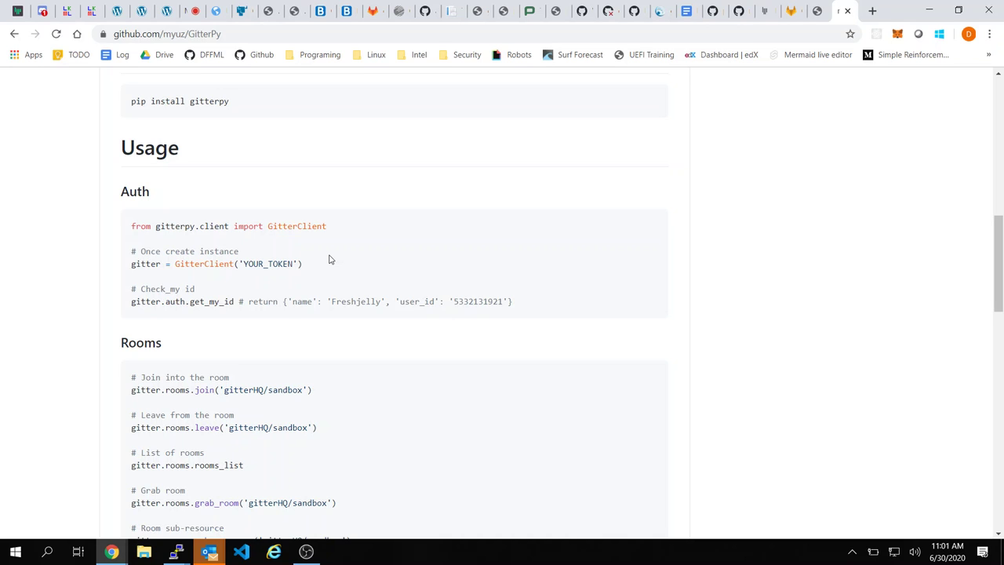
pyautogui.scroll(3, 329, 260)
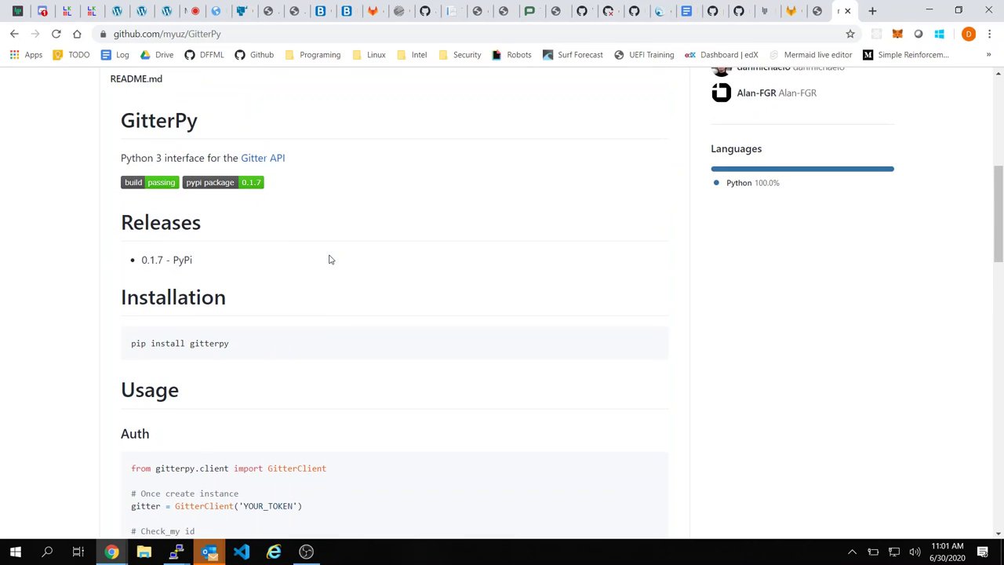
pyautogui.scroll(-3, 330, 259)
pyautogui.doubleClick(279, 284)
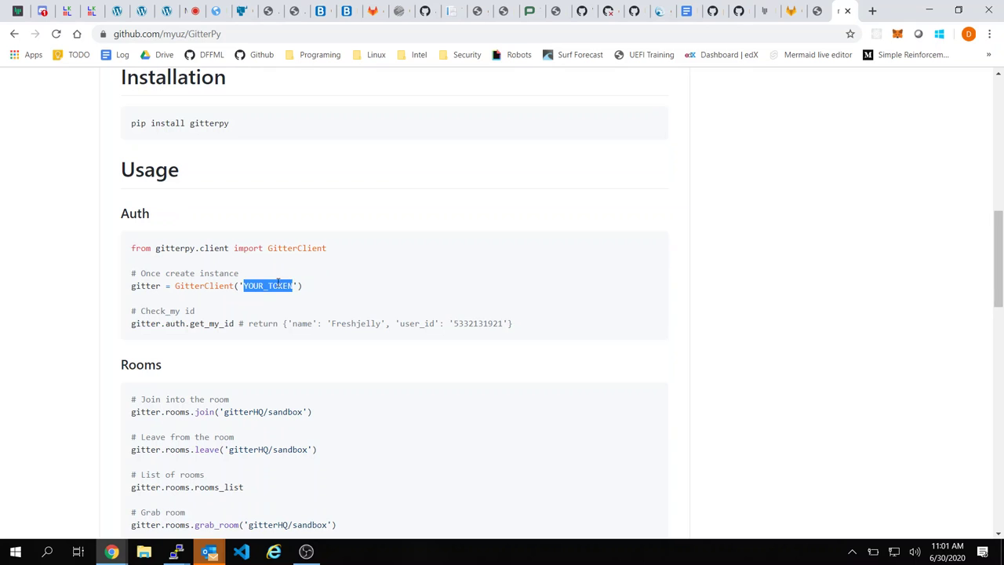
# Step: Switch to the DFFML Weekly Sync Meeting Minutes and review the June 30th agenda and the notes below it
pyautogui.click(374, 285)
pyautogui.click(684, 11)
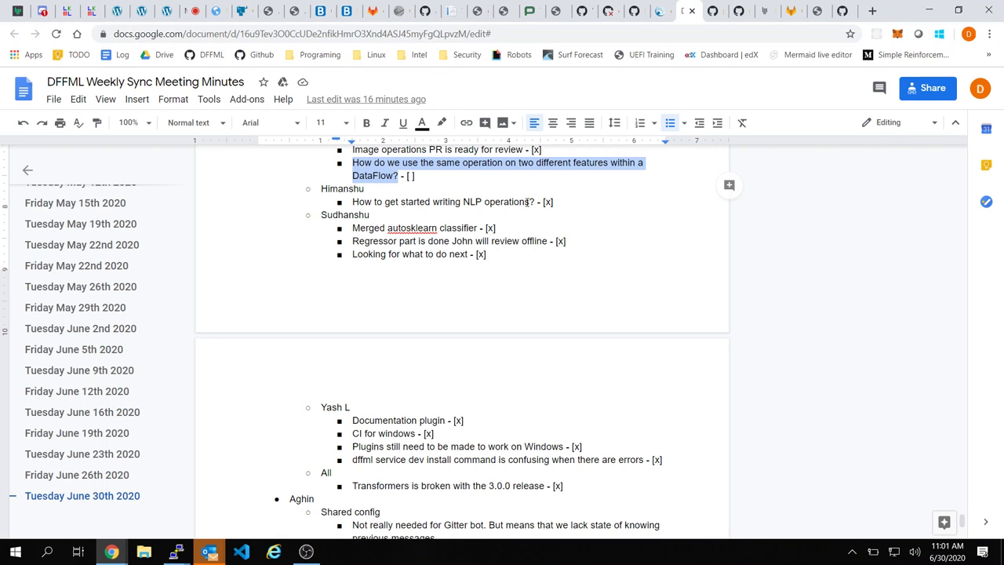
pyautogui.click(471, 309)
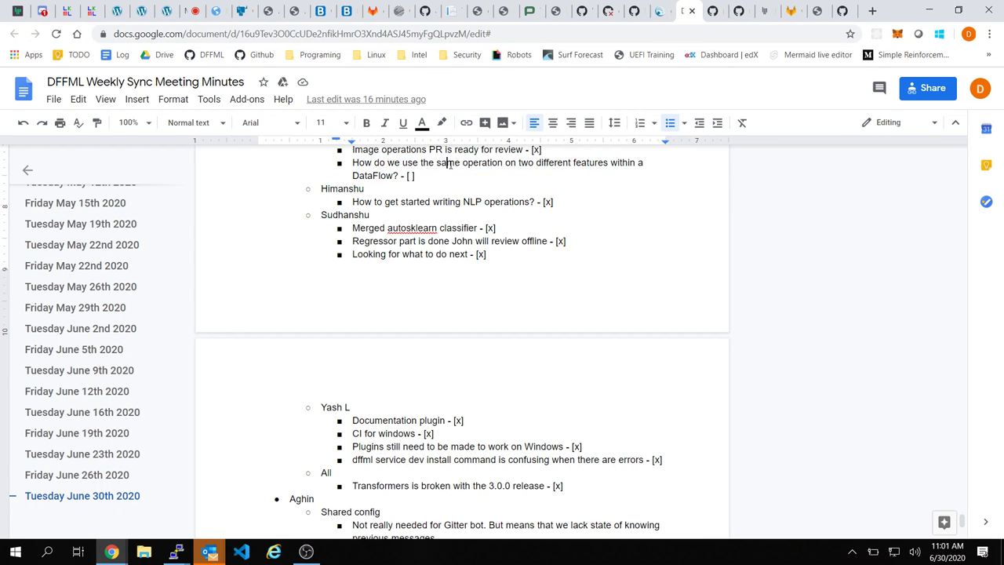
pyautogui.scroll(2, 450, 163)
pyautogui.scroll(-2, 450, 163)
pyautogui.scroll(1, 451, 162)
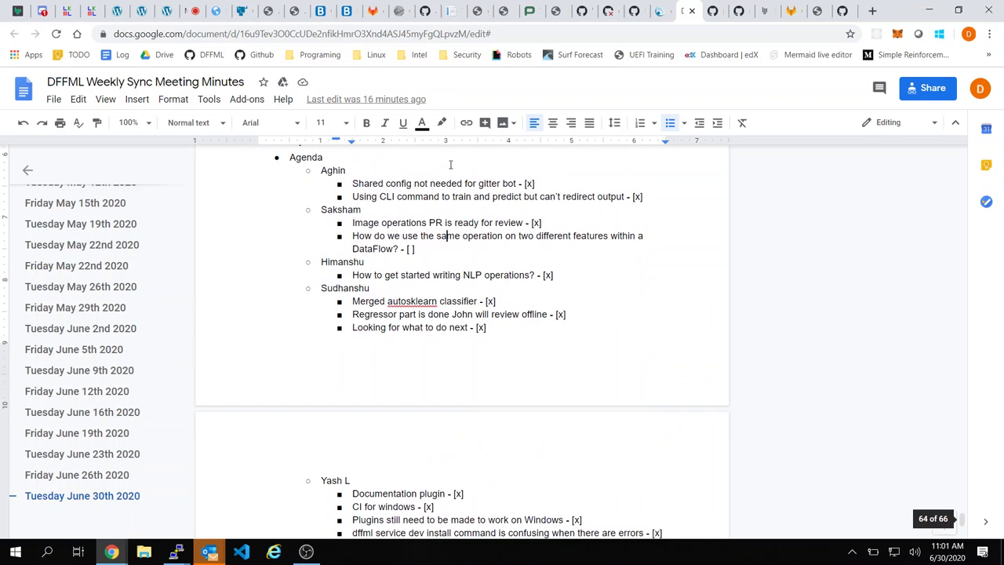
pyautogui.scroll(-5, 496, 275)
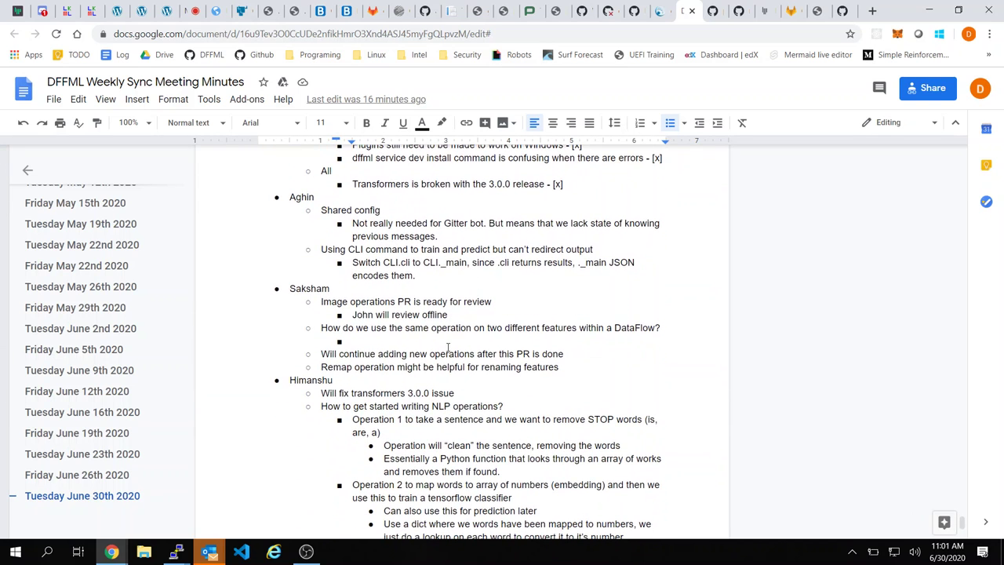
# Step: Add the bullet "Let's investigate if the personal access token is something that can be used instead of OAuth flow." after the CLI redirect-output notes
pyautogui.click(430, 273)
pyautogui.press('Return')
pyautogui.hotkey('shift', 'Tab')
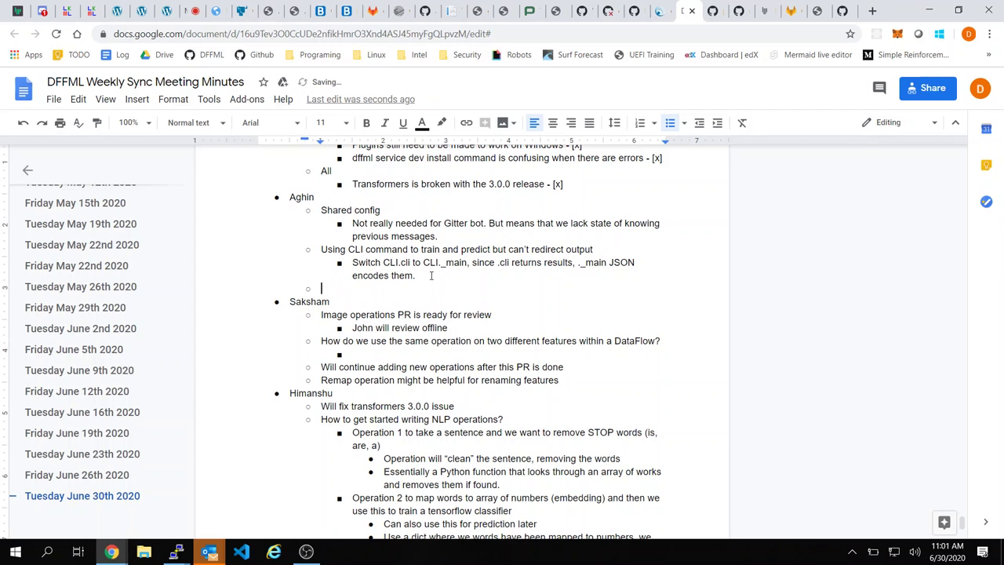
pyautogui.write("Let's investigate ")
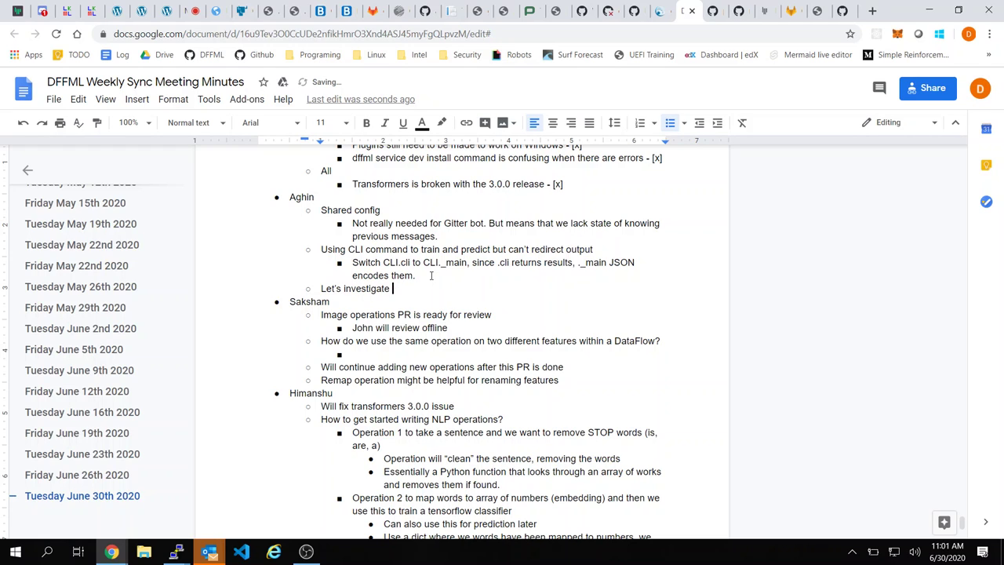
pyautogui.write('if the personal access token is some')
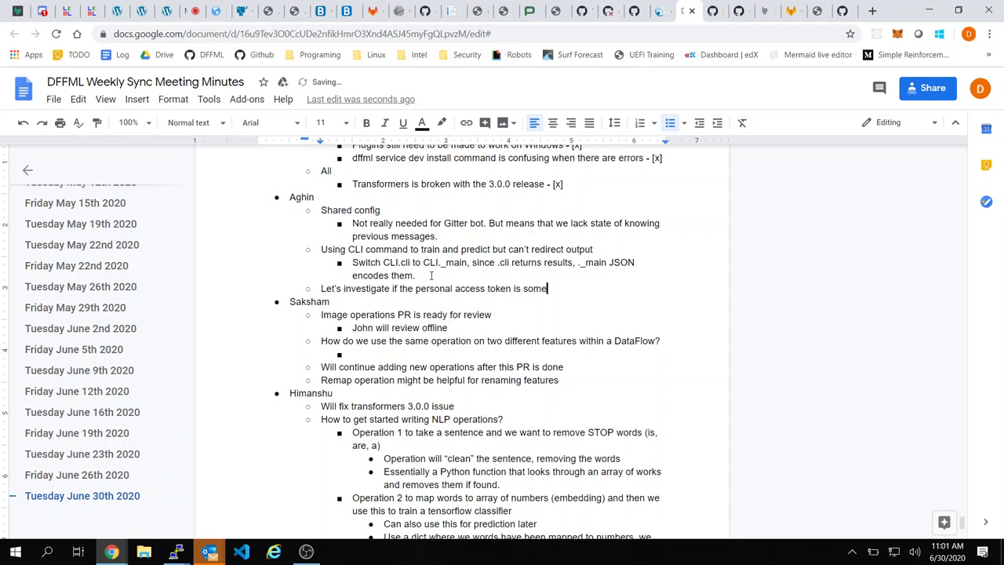
pyautogui.write('thing that can be used ')
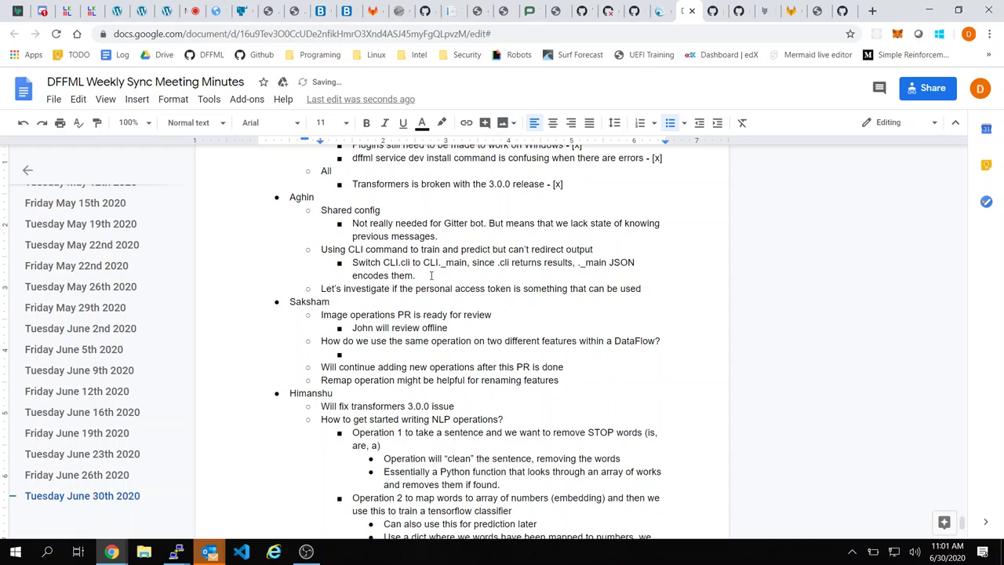
pyautogui.write(' fnstaed')
pyautogui.press('BackSpace')
pyautogui.press('BackSpace')
pyautogui.write('ead of')
pyautogui.write(' Outhe')
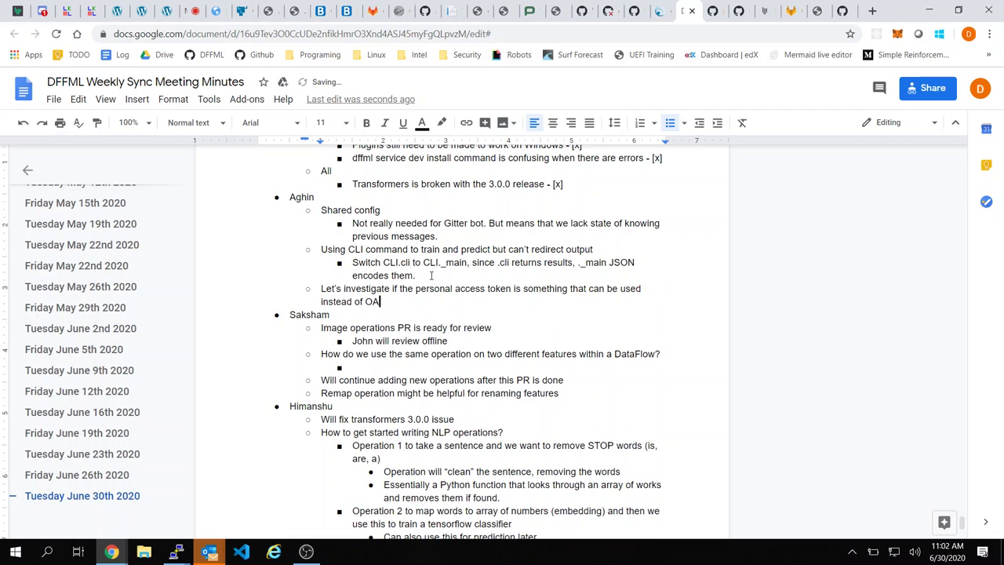
pyautogui.write('flow.')
pyautogui.click(480, 263)
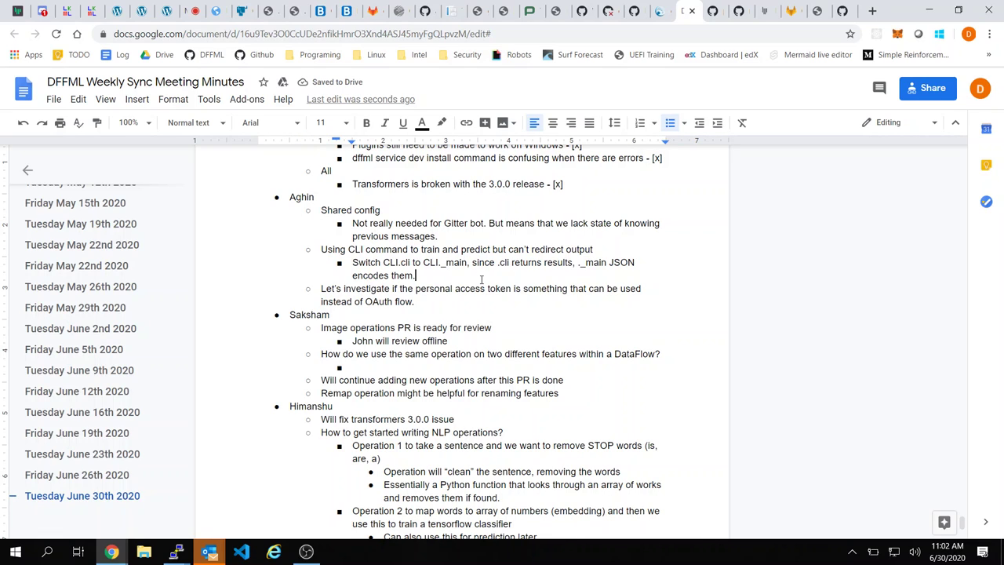
# Step: Return to the June 30th agenda and place the text cursor after the unchecked item about using the same operation on two features
pyautogui.click(445, 339)
pyautogui.scroll(2, 436, 363)
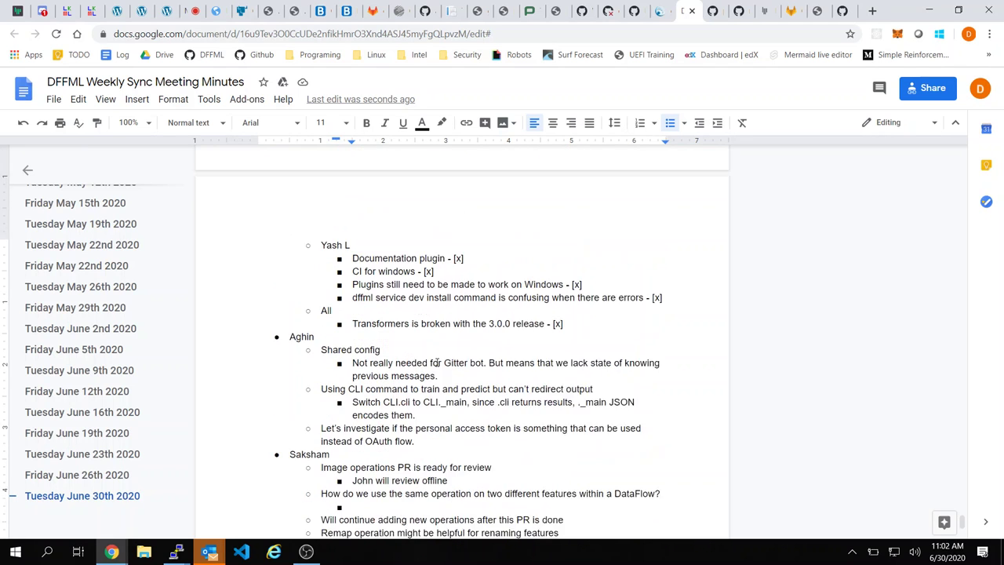
pyautogui.scroll(2, 437, 362)
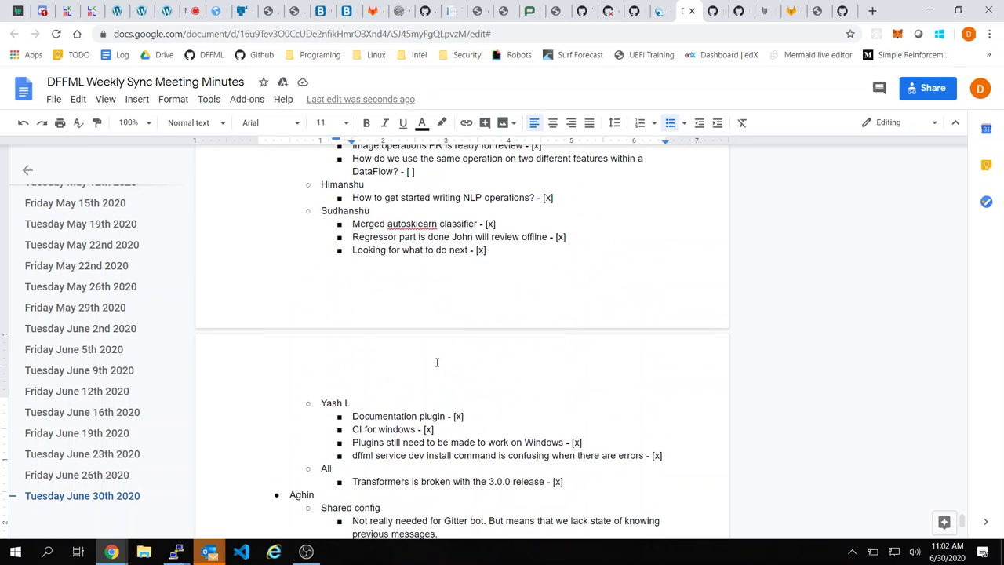
pyautogui.scroll(1, 470, 272)
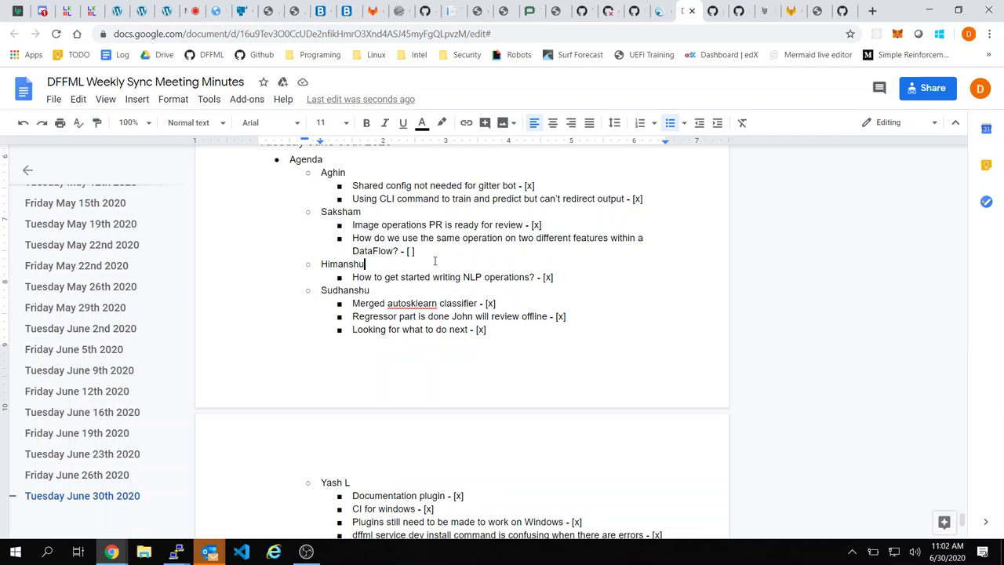
pyautogui.click(433, 251)
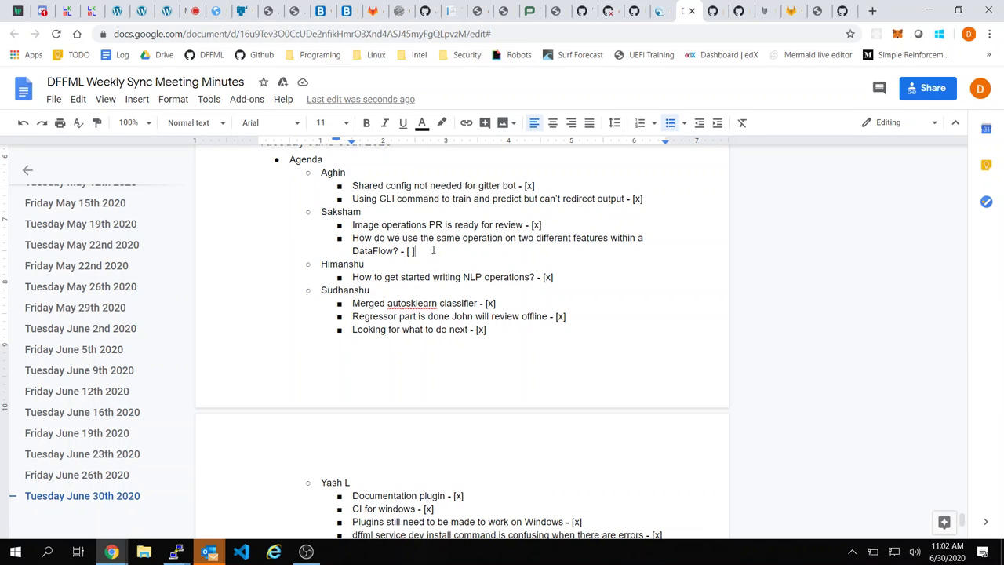